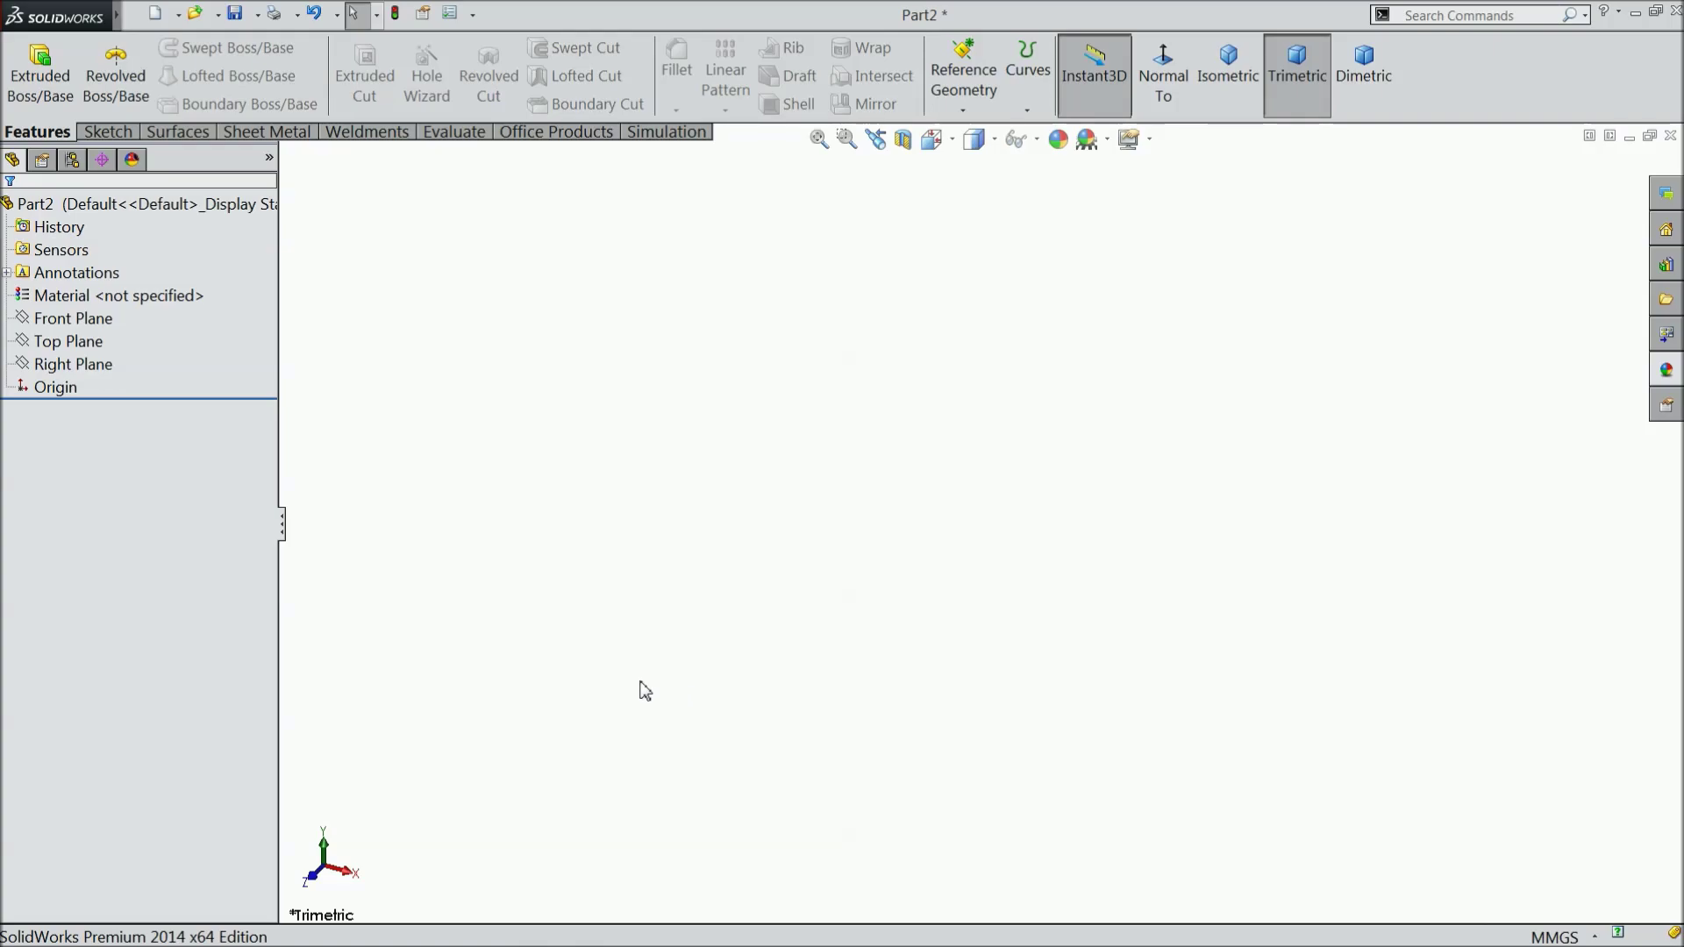
Start a sketch on the Front Plane and draw a vertical centerline about 67 mm long down to the origin and a horizontal centerline leftward from it
{"action": "left_click", "coordinate": [73, 318]}
{"action": "left_click", "coordinate": [110, 296]}
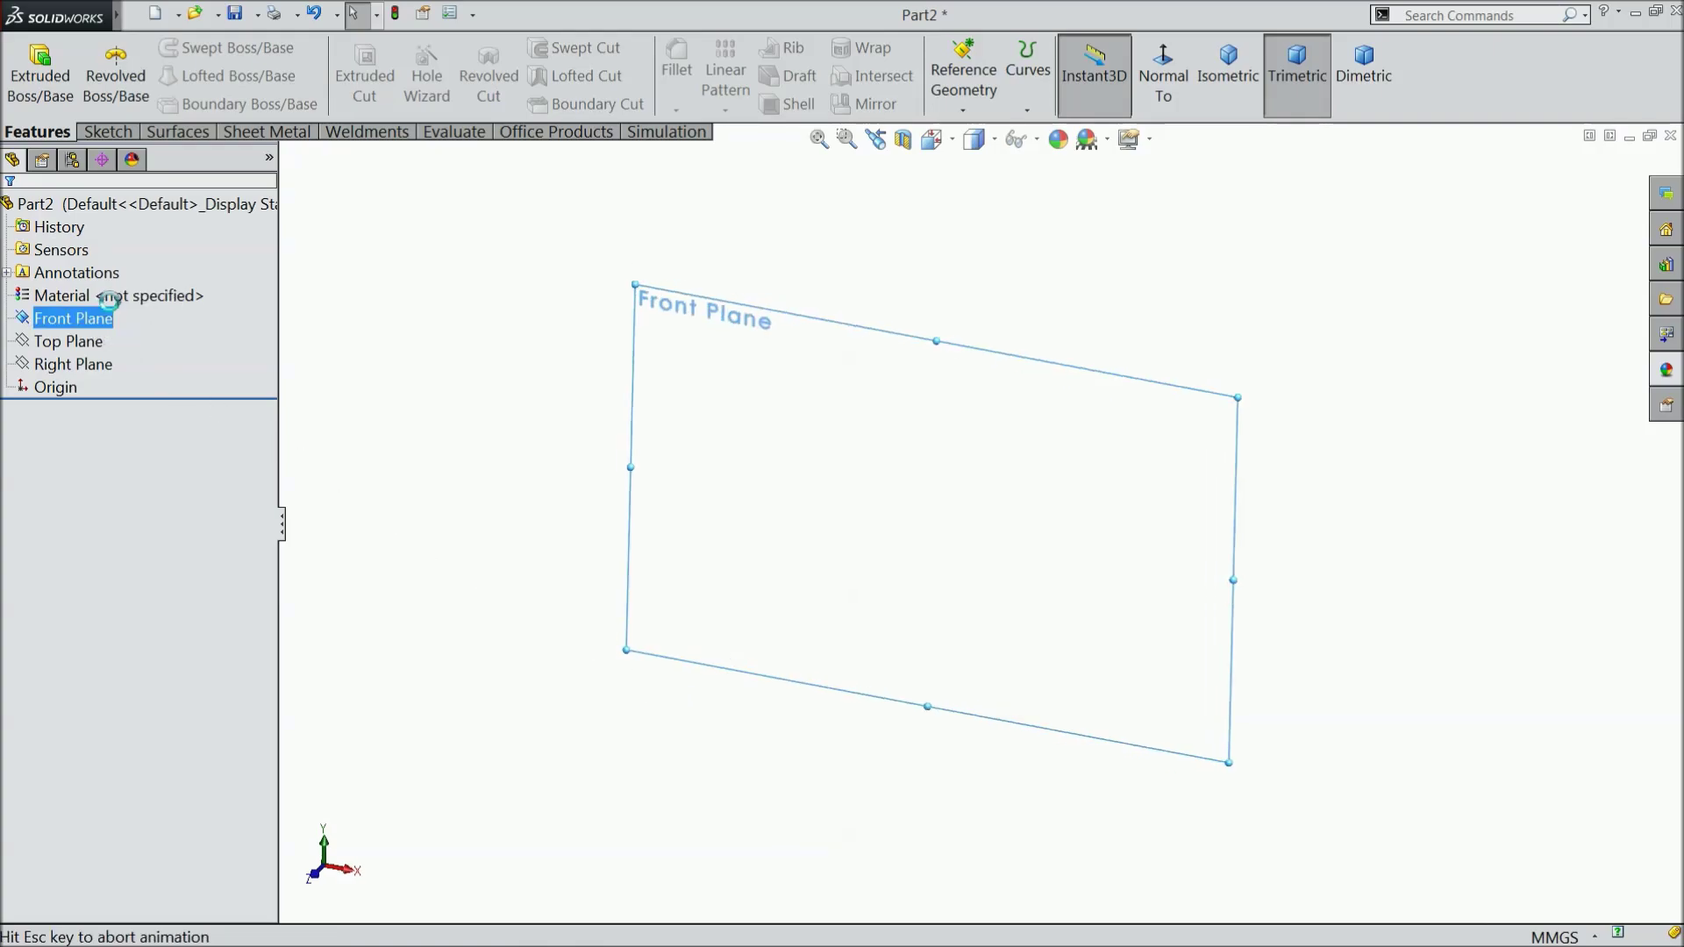
{"action": "left_click", "coordinate": [107, 131]}
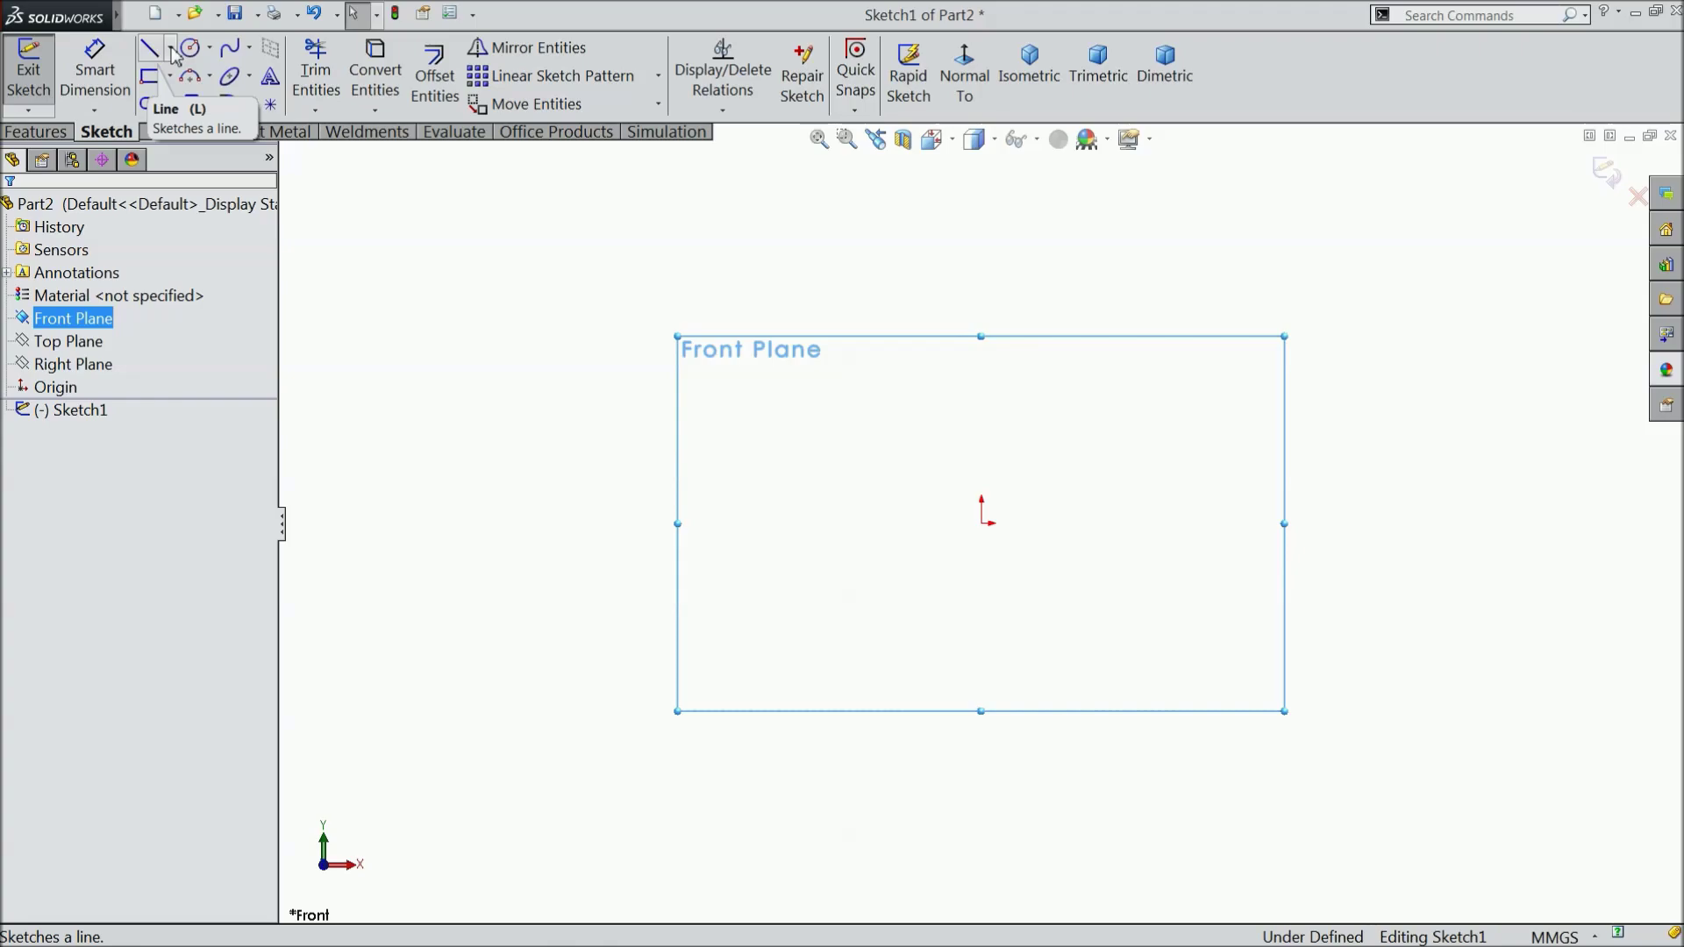
{"action": "left_click", "coordinate": [171, 50]}
{"action": "left_click", "coordinate": [185, 104]}
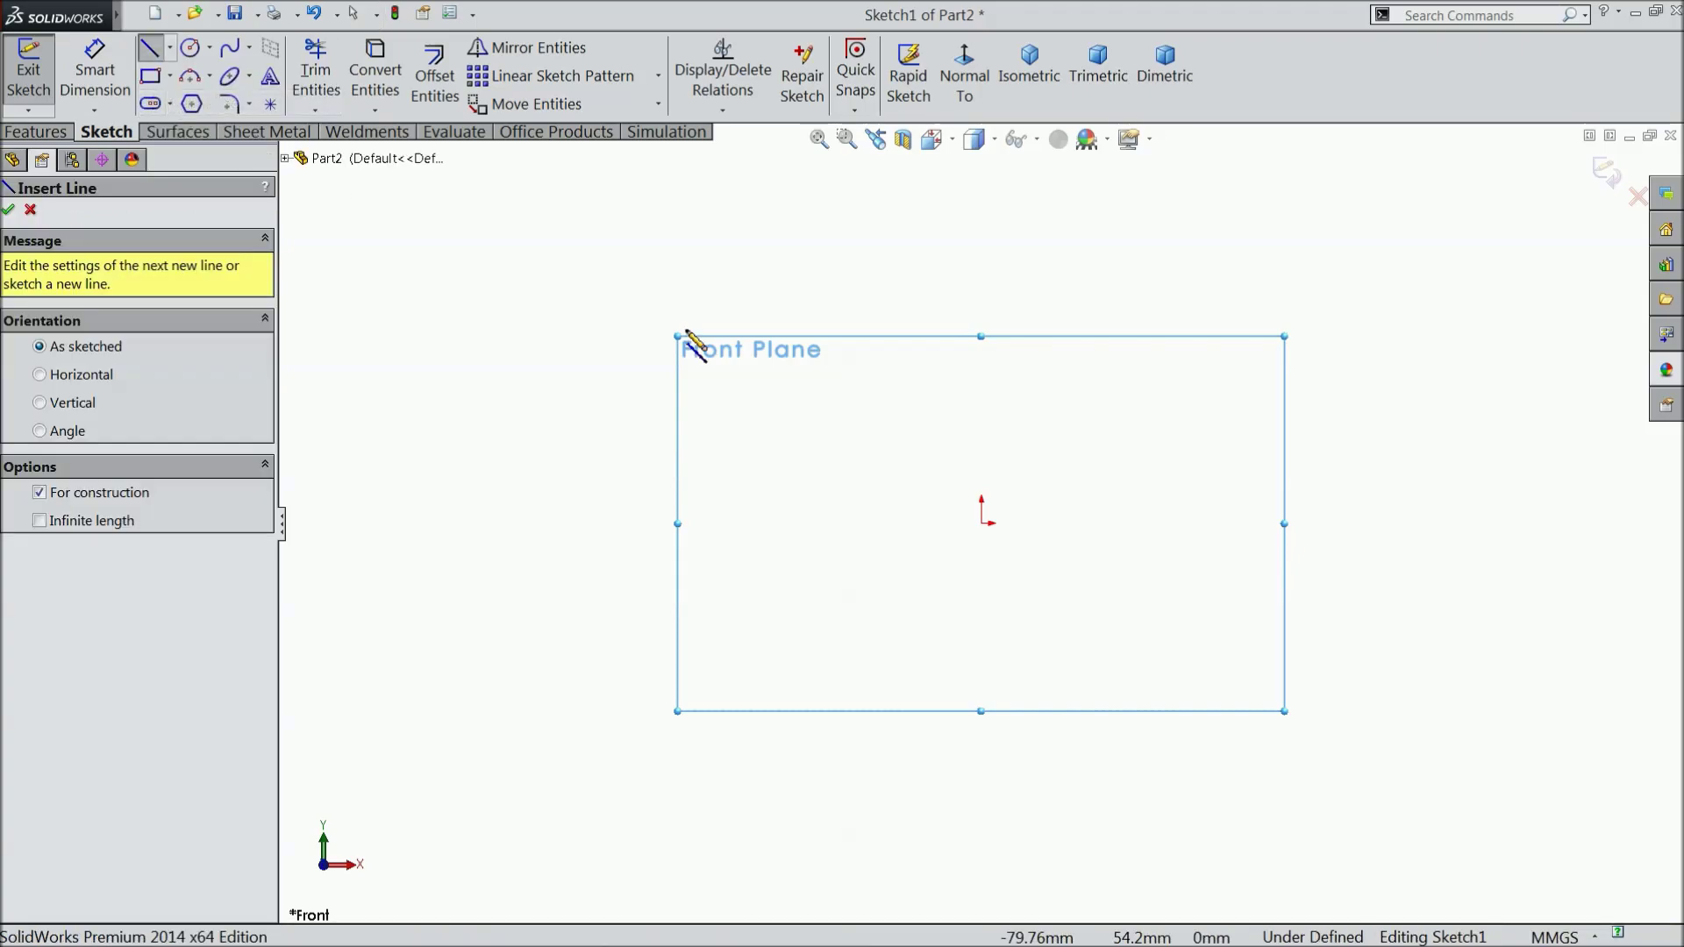
{"action": "left_click", "coordinate": [980, 294]}
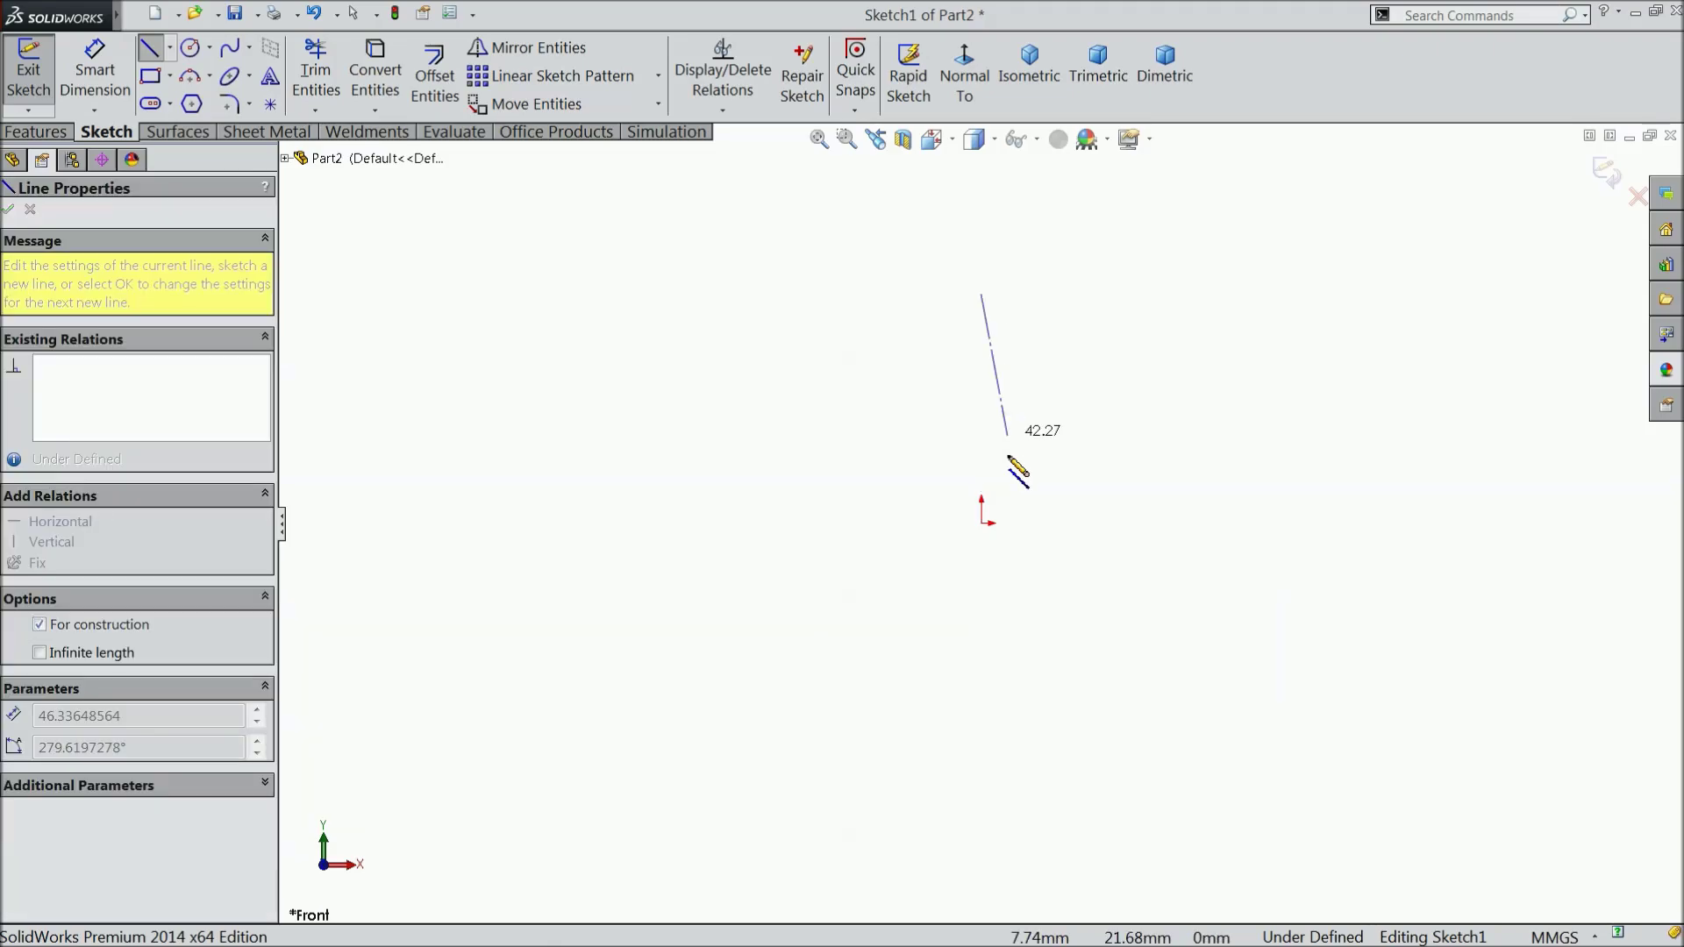
{"action": "left_click", "coordinate": [982, 524]}
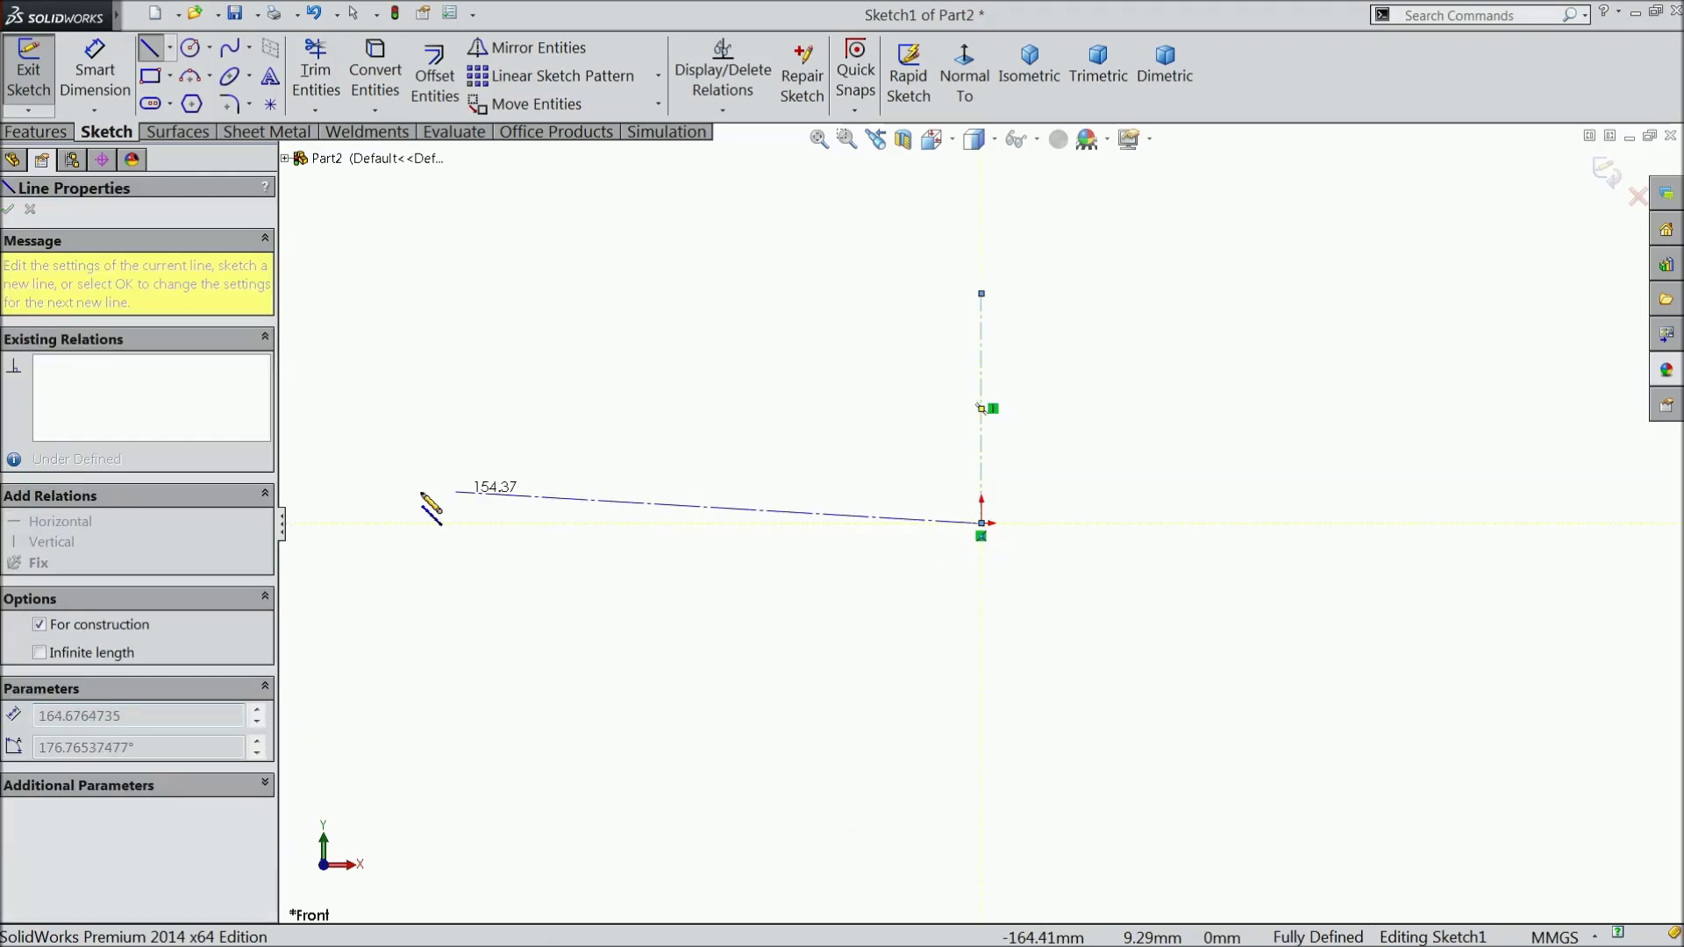
{"action": "left_click", "coordinate": [360, 525]}
{"action": "right_click", "coordinate": [427, 378]}
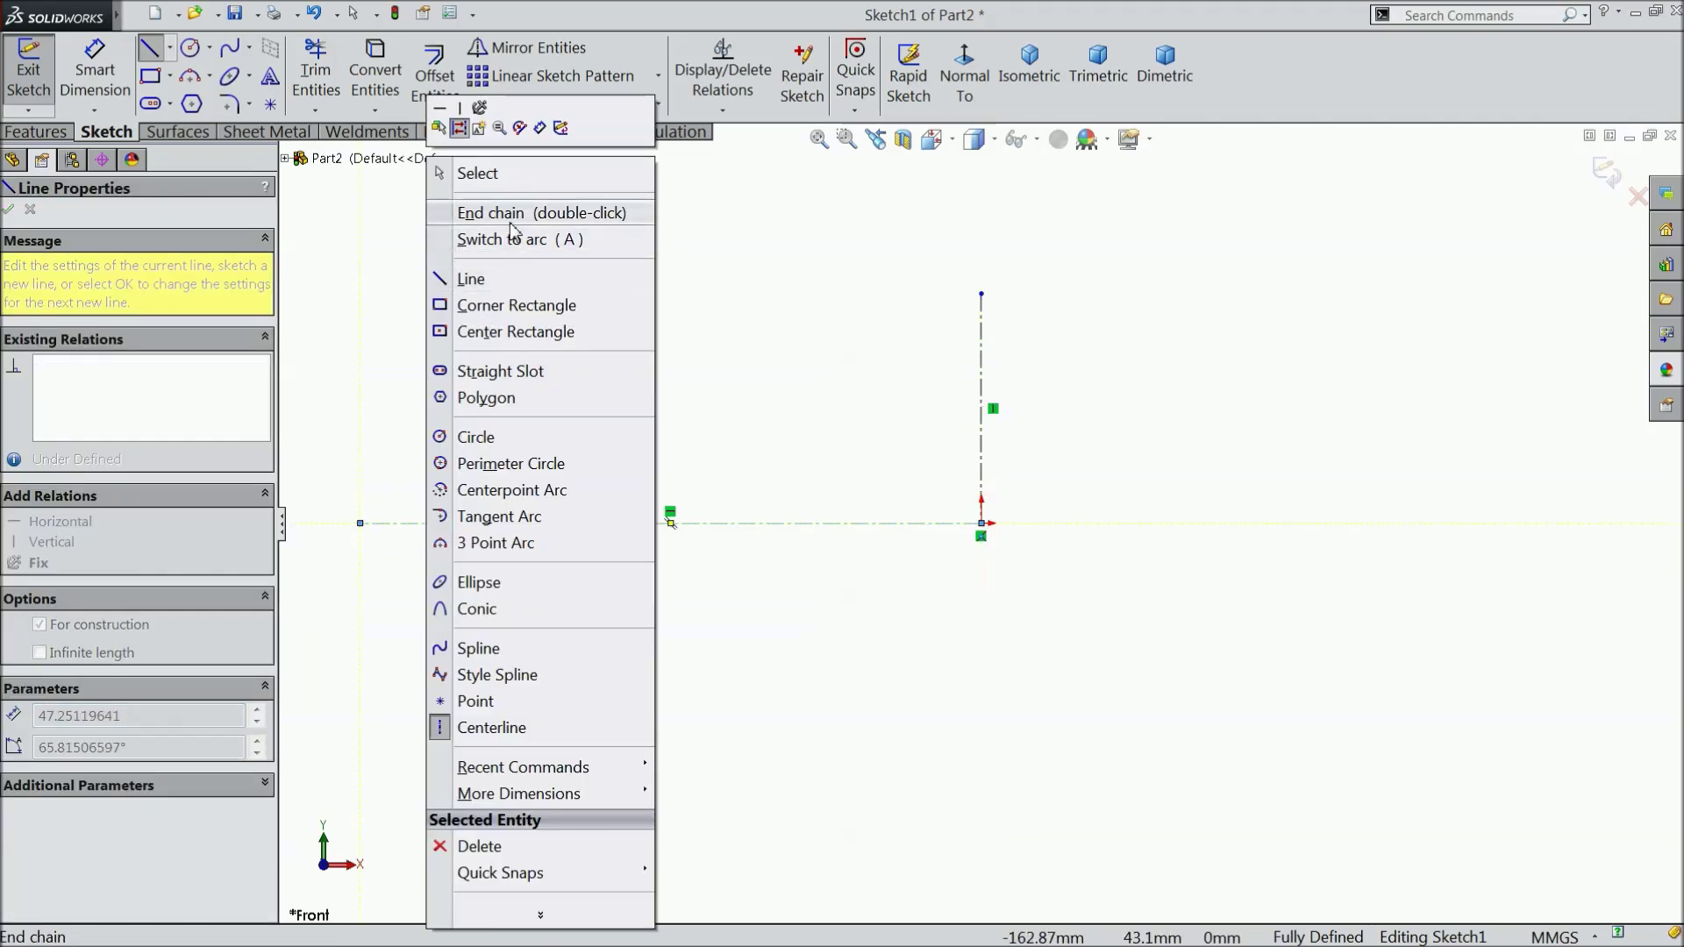
{"action": "left_click", "coordinate": [491, 177]}
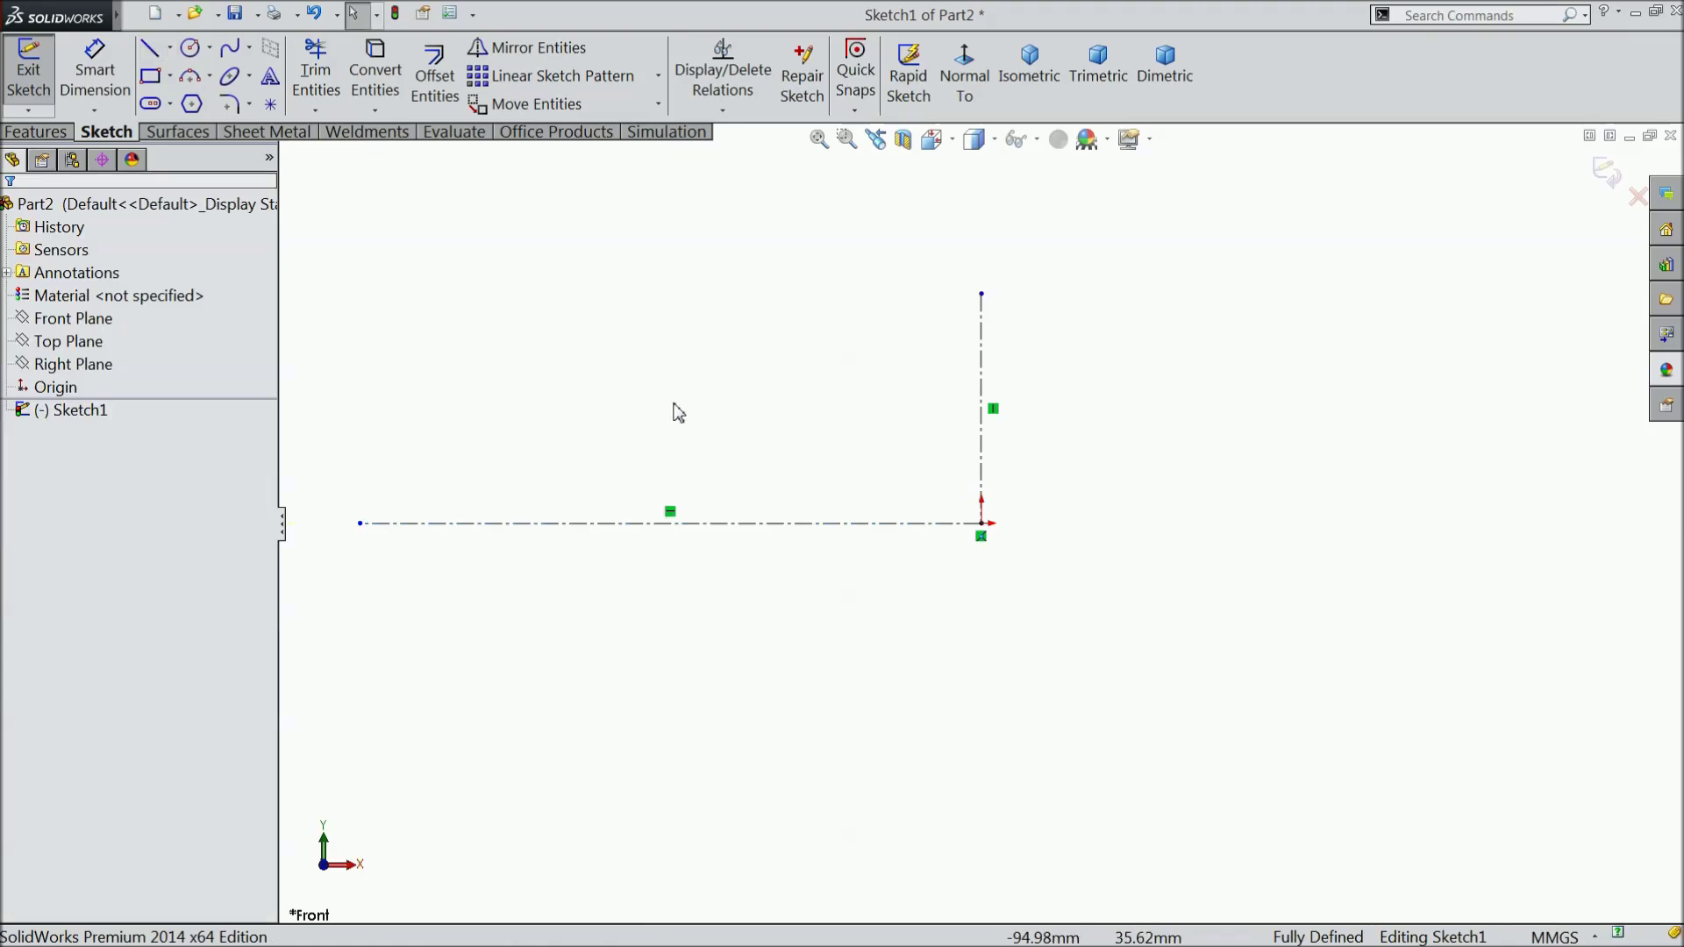
Sketch a closed four-sided profile on the horizontal centerline's far left end, with a vertical left side and a right side sloping inward about 74 mm long
{"action": "left_click", "coordinate": [149, 54]}
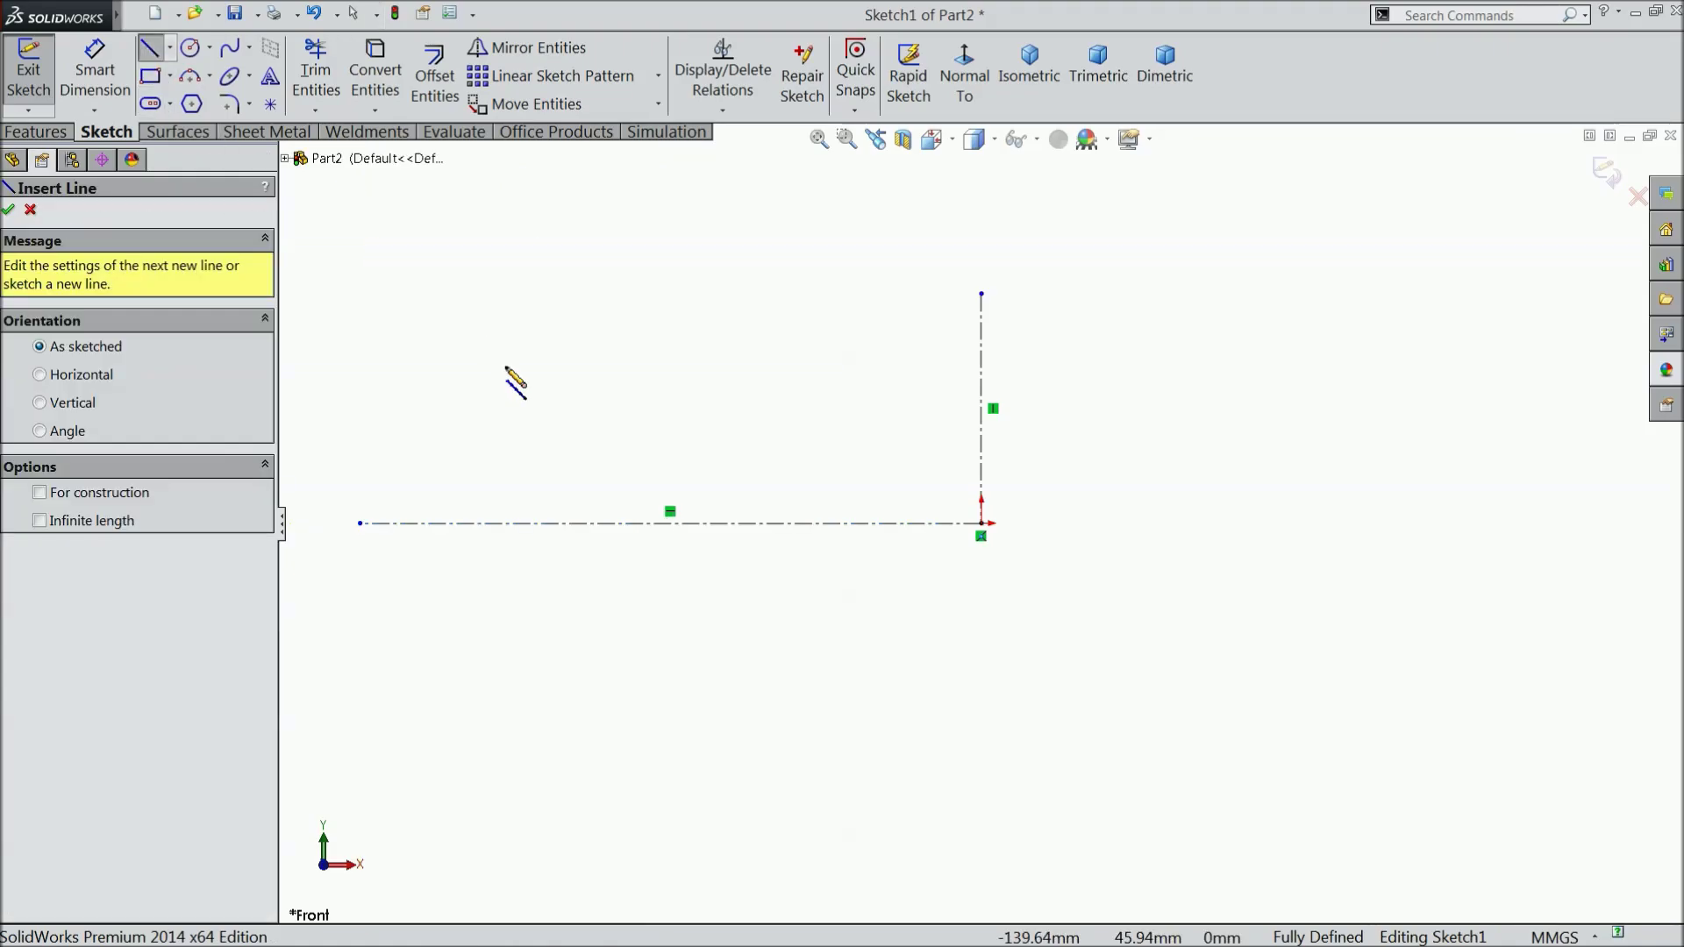
{"action": "left_click", "coordinate": [371, 277]}
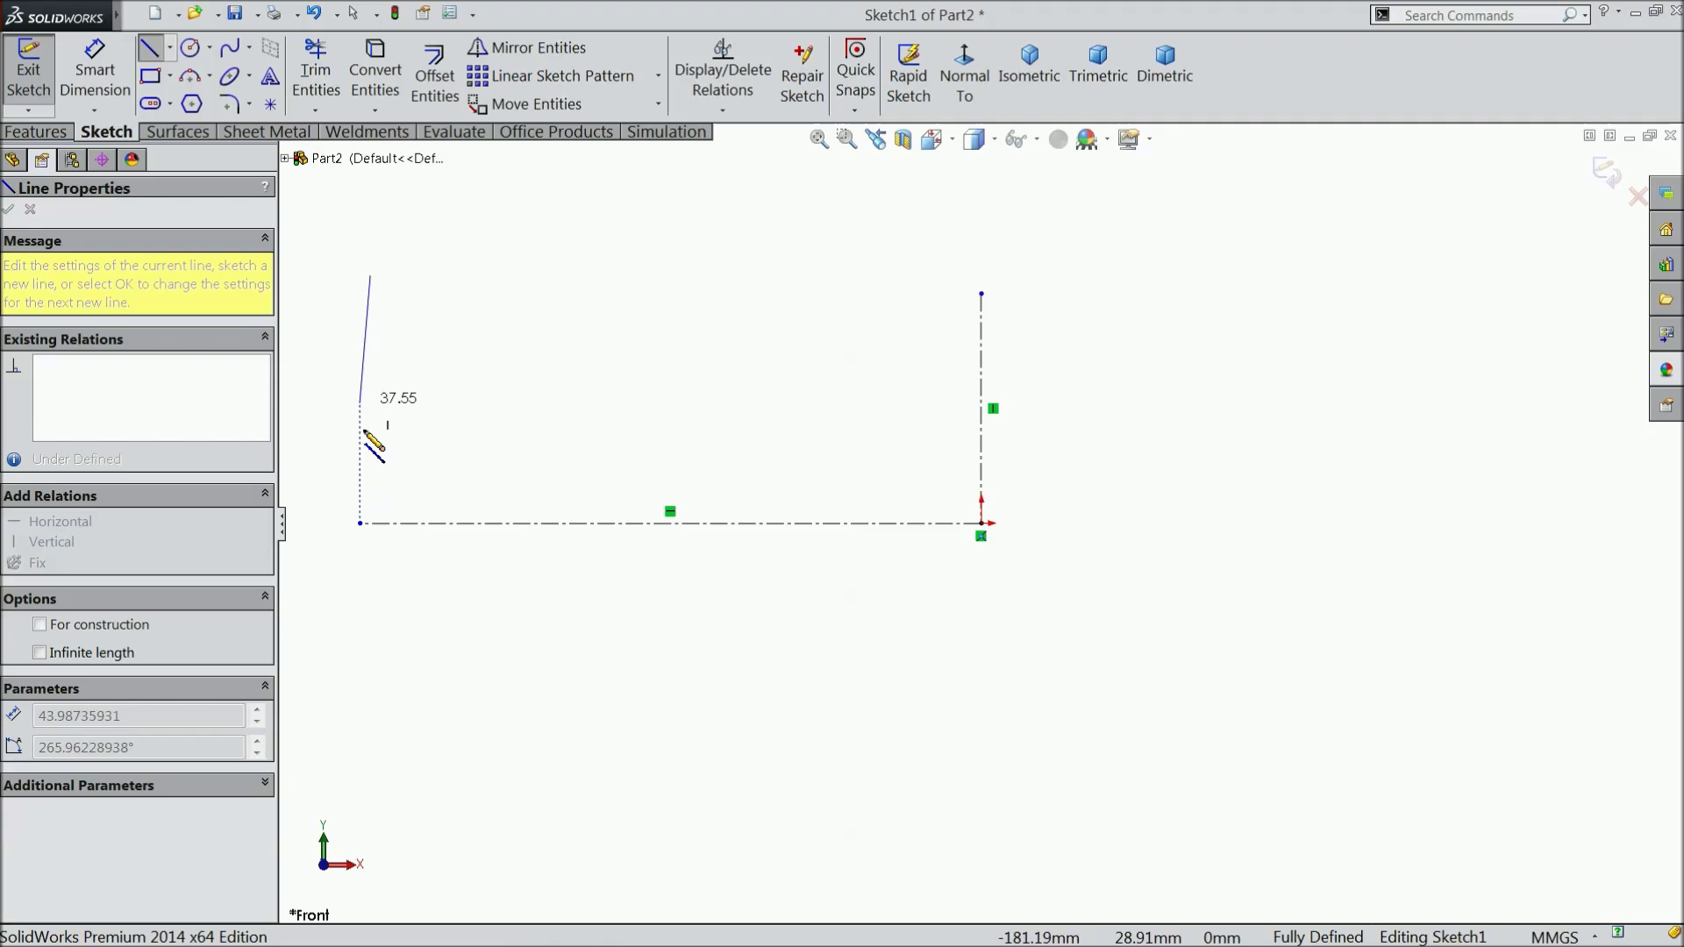
{"action": "left_click", "coordinate": [371, 523]}
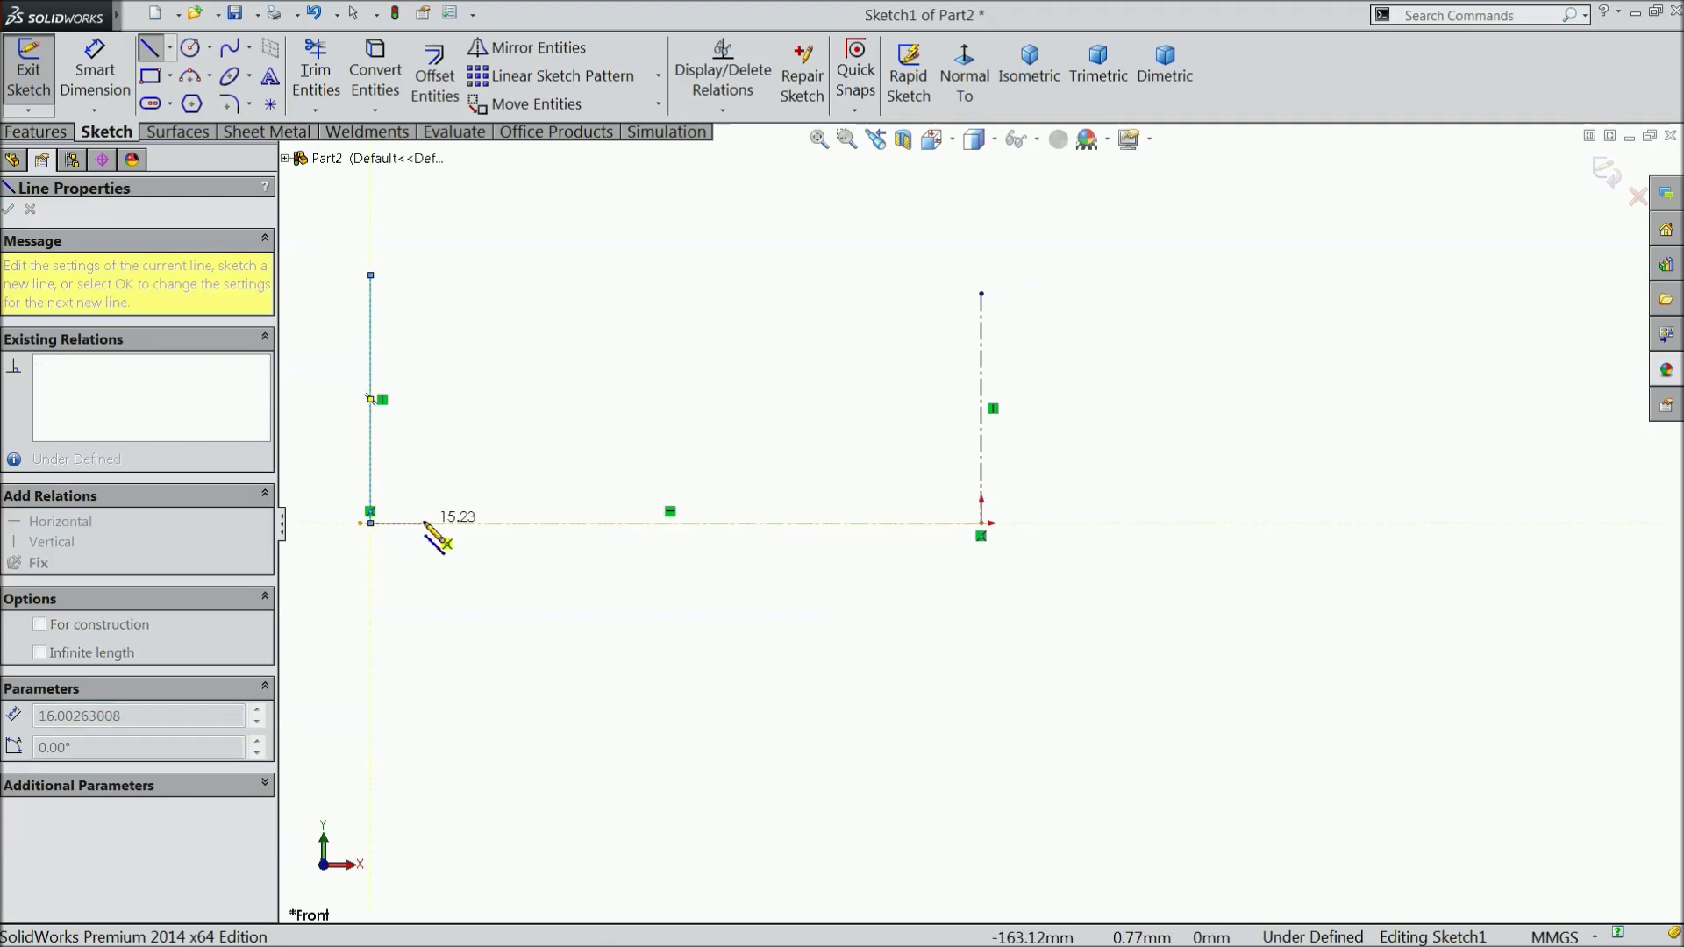
{"action": "left_click", "coordinate": [478, 524]}
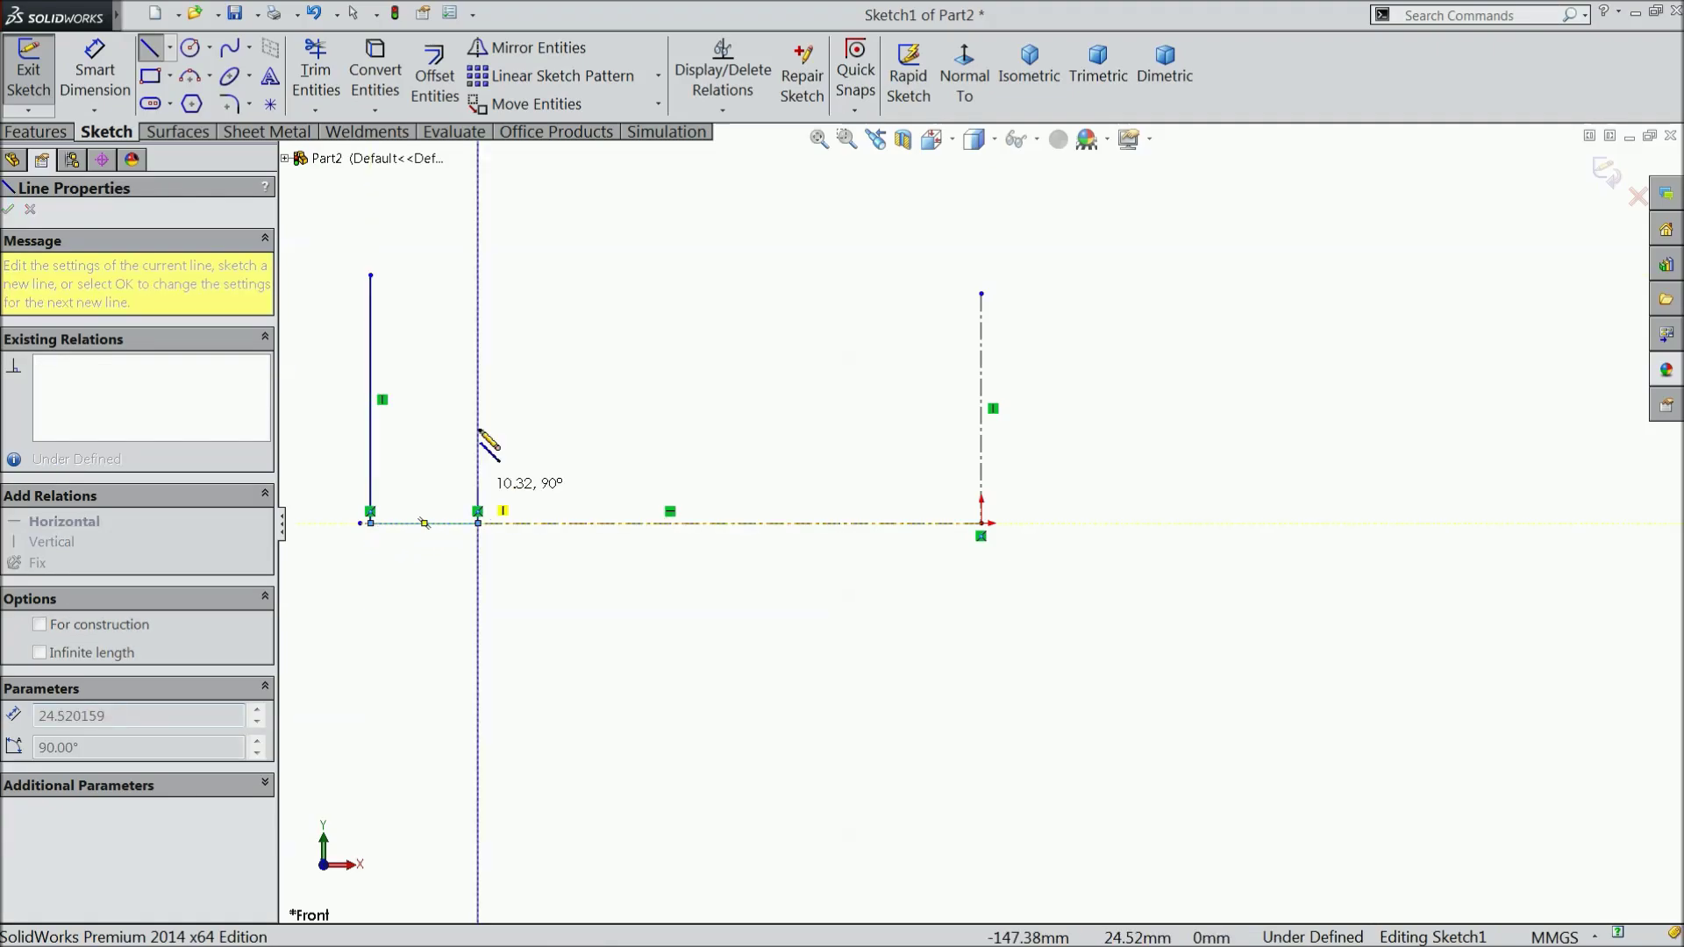
{"action": "left_click", "coordinate": [434, 275]}
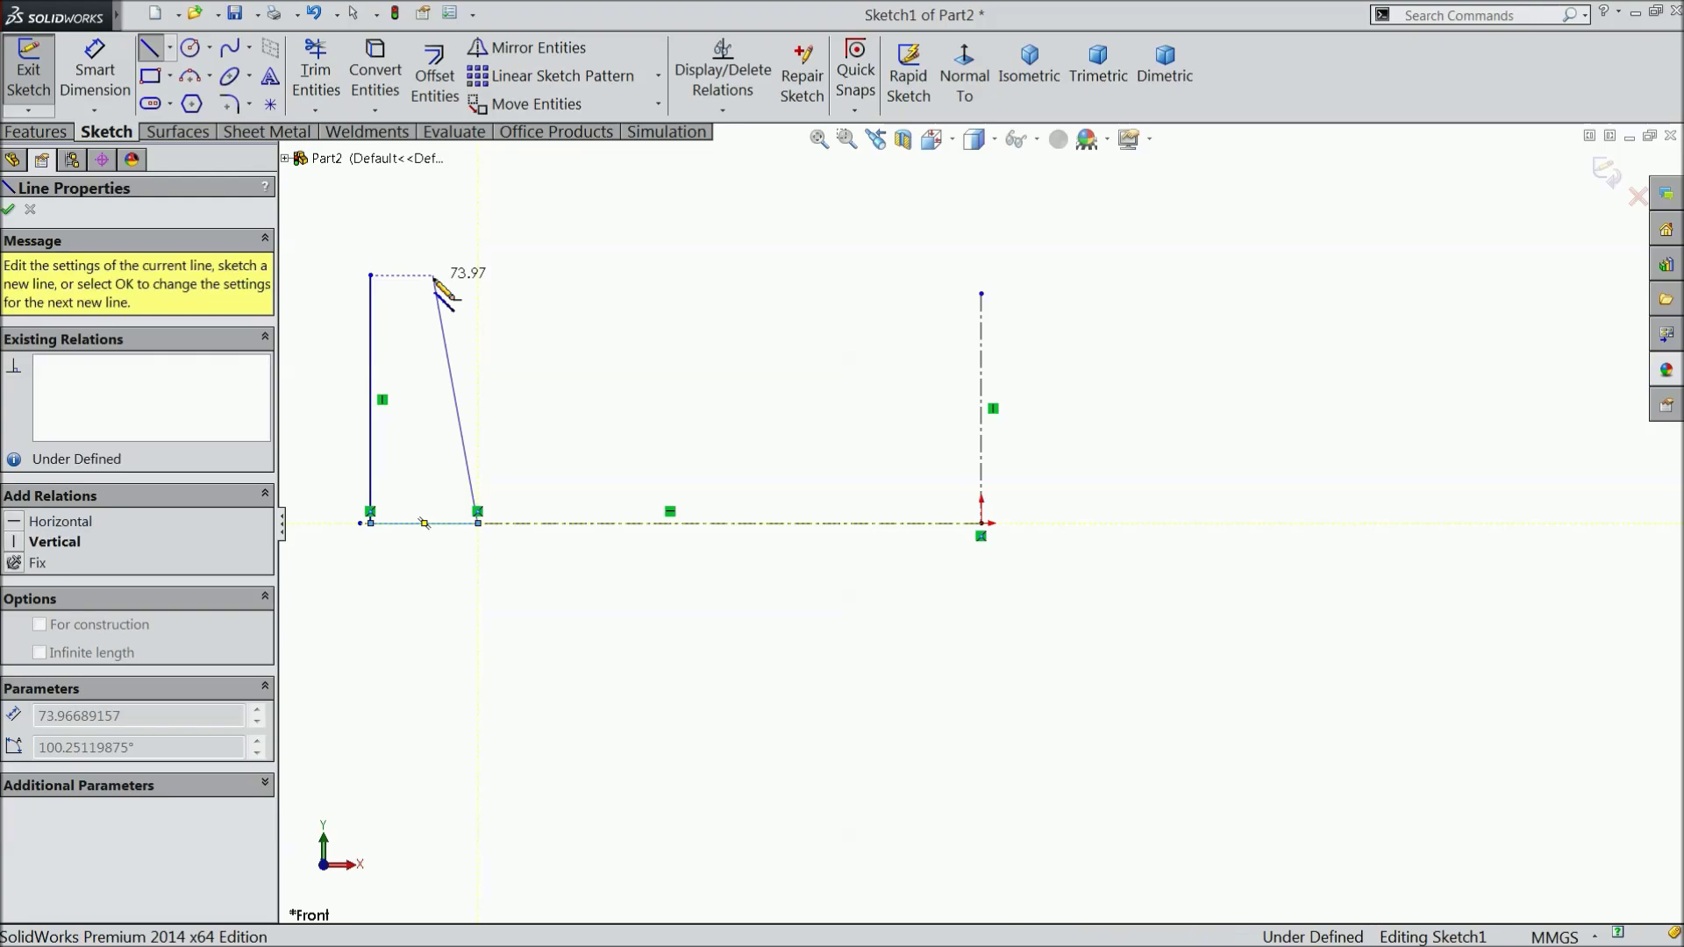
{"action": "left_click", "coordinate": [371, 275]}
{"action": "right_click", "coordinate": [438, 196]}
{"action": "left_click", "coordinate": [482, 212]}
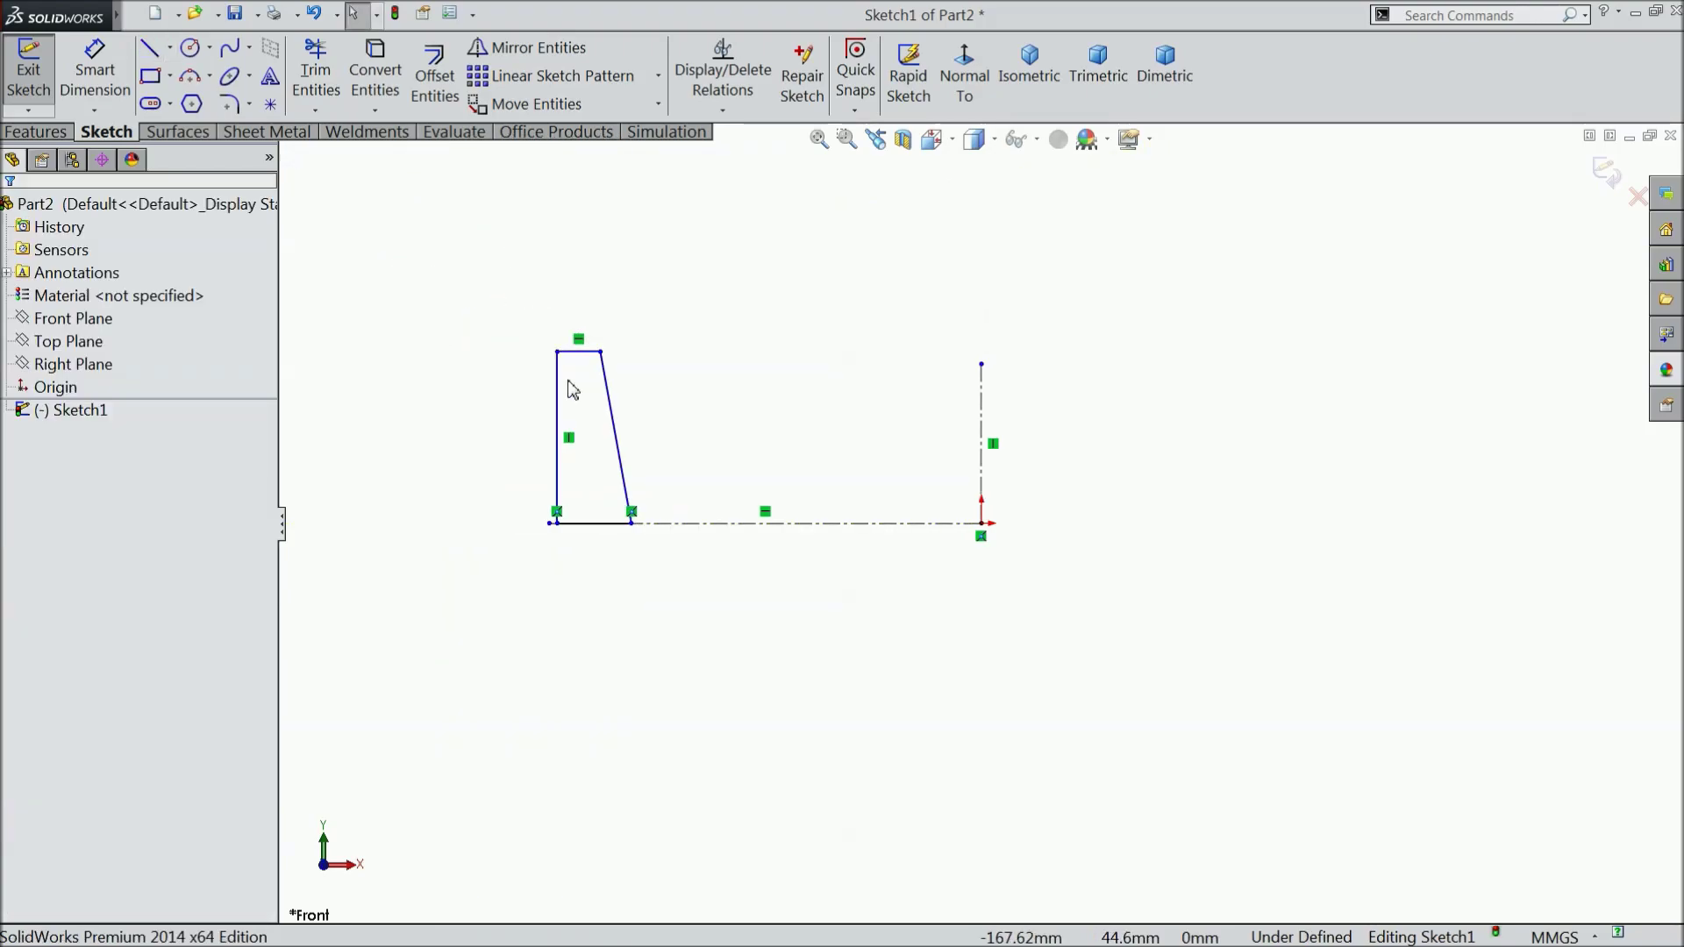
Dimension the distance between the profile's vertical left side and the vertical centerline as 30.5 mm
{"action": "left_click", "coordinate": [94, 71]}
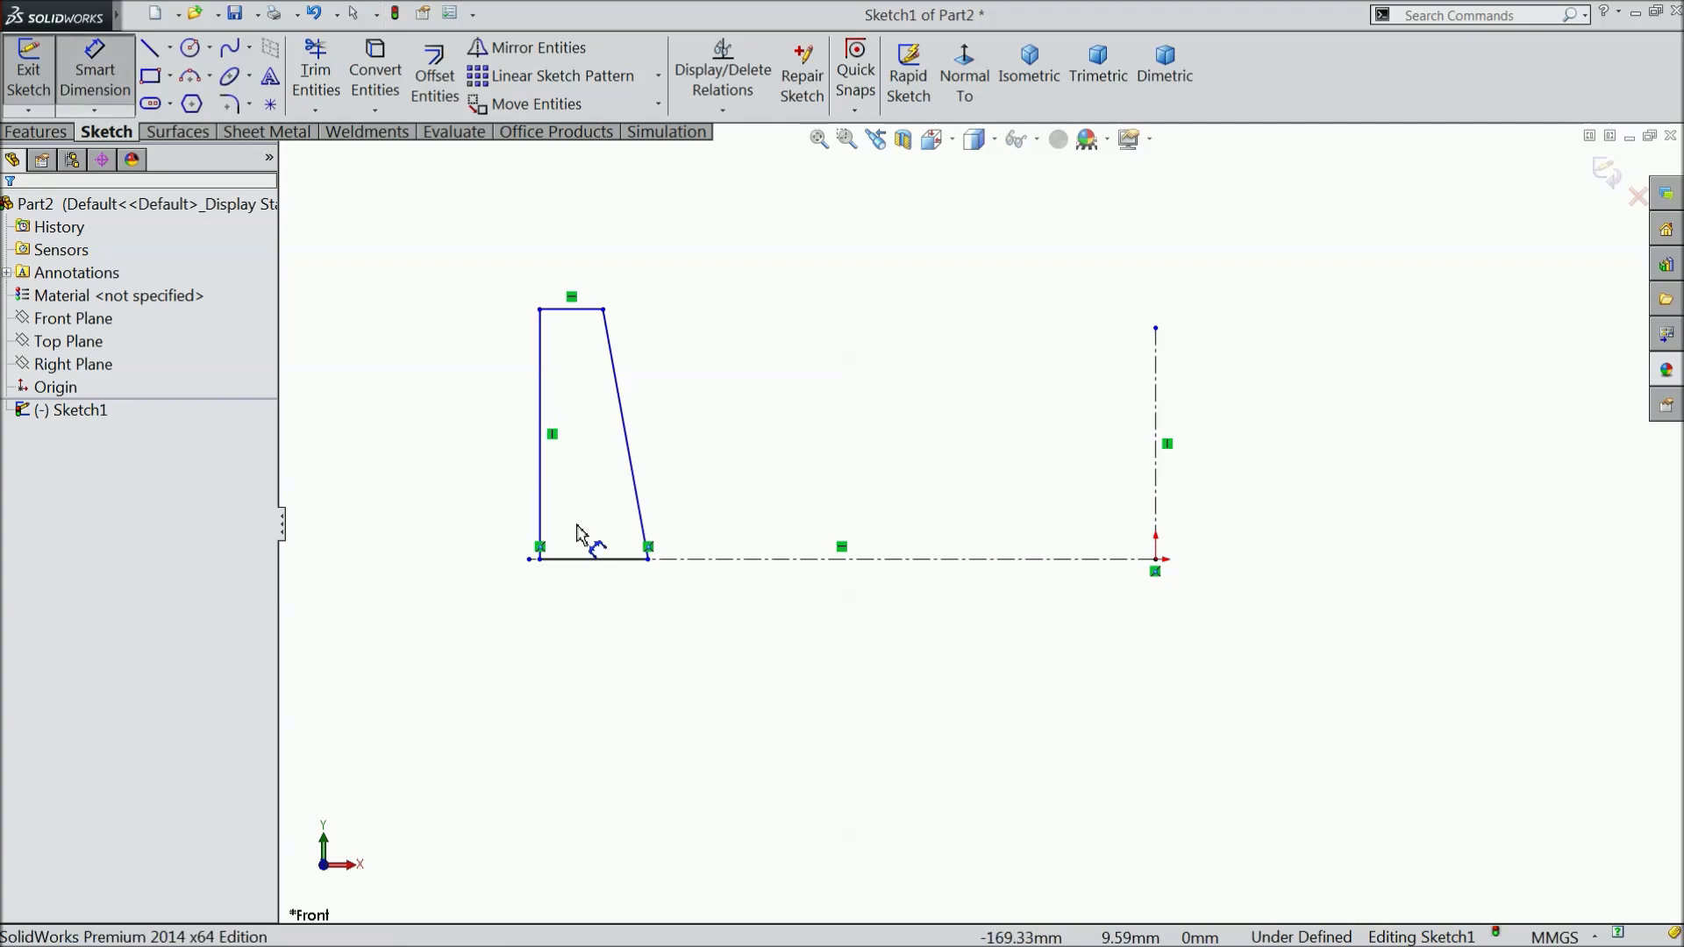
{"action": "left_click", "coordinate": [540, 518]}
{"action": "left_click", "coordinate": [1156, 509]}
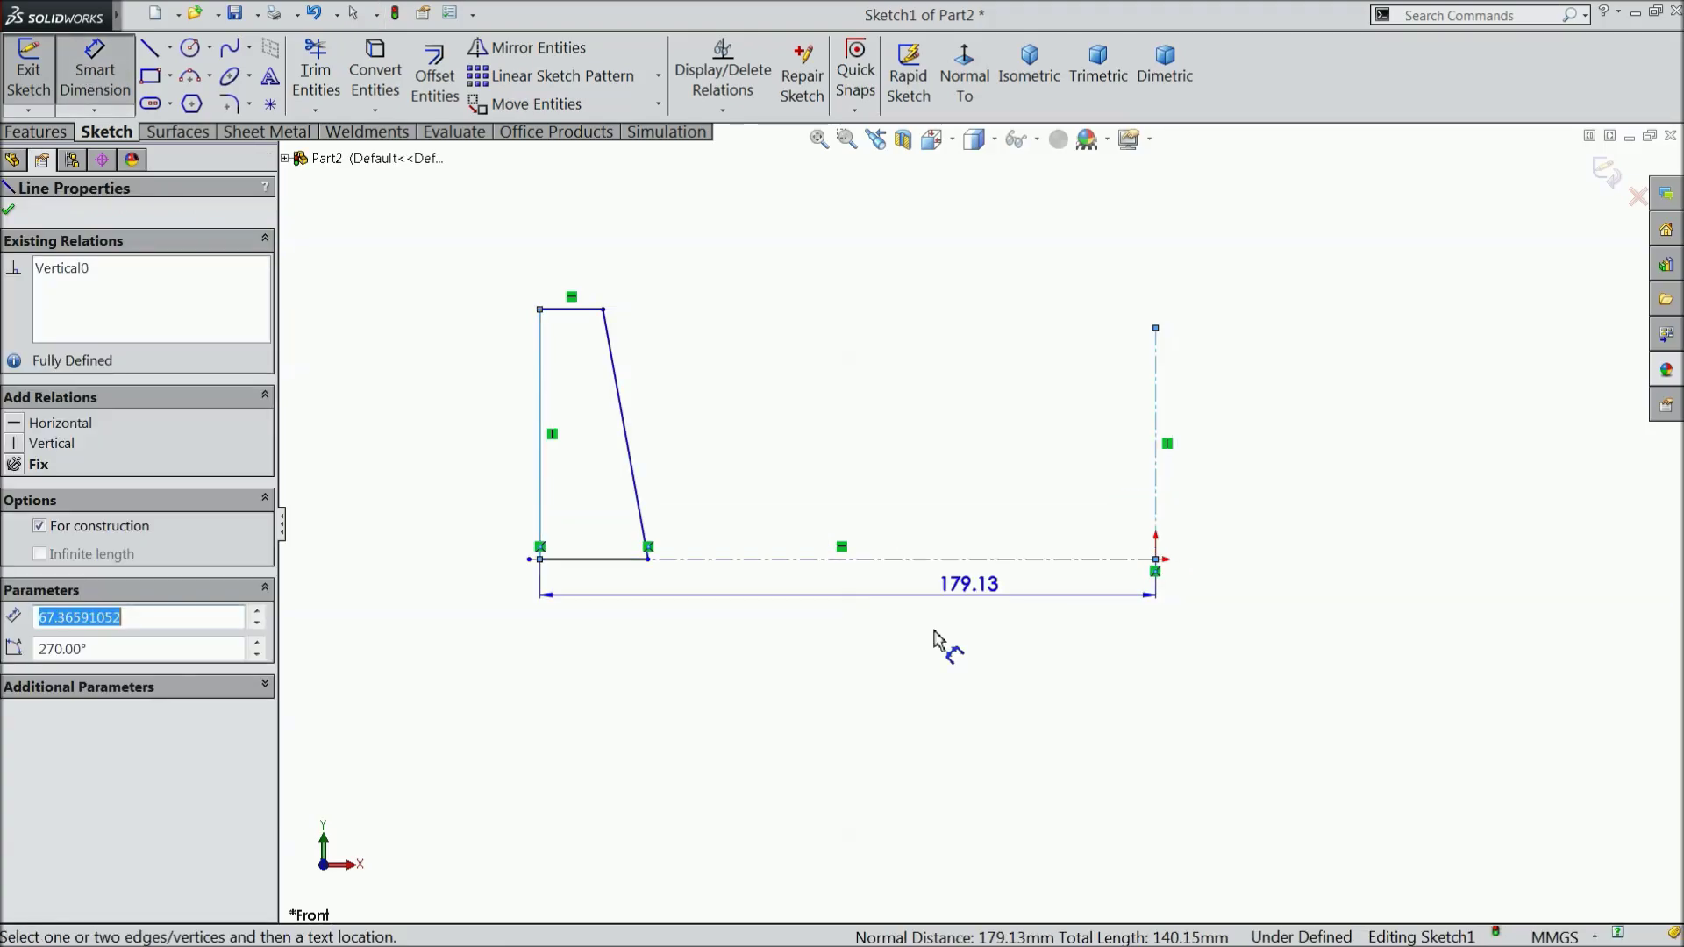
{"action": "left_click", "coordinate": [886, 699]}
{"action": "type", "text": "30.5"}
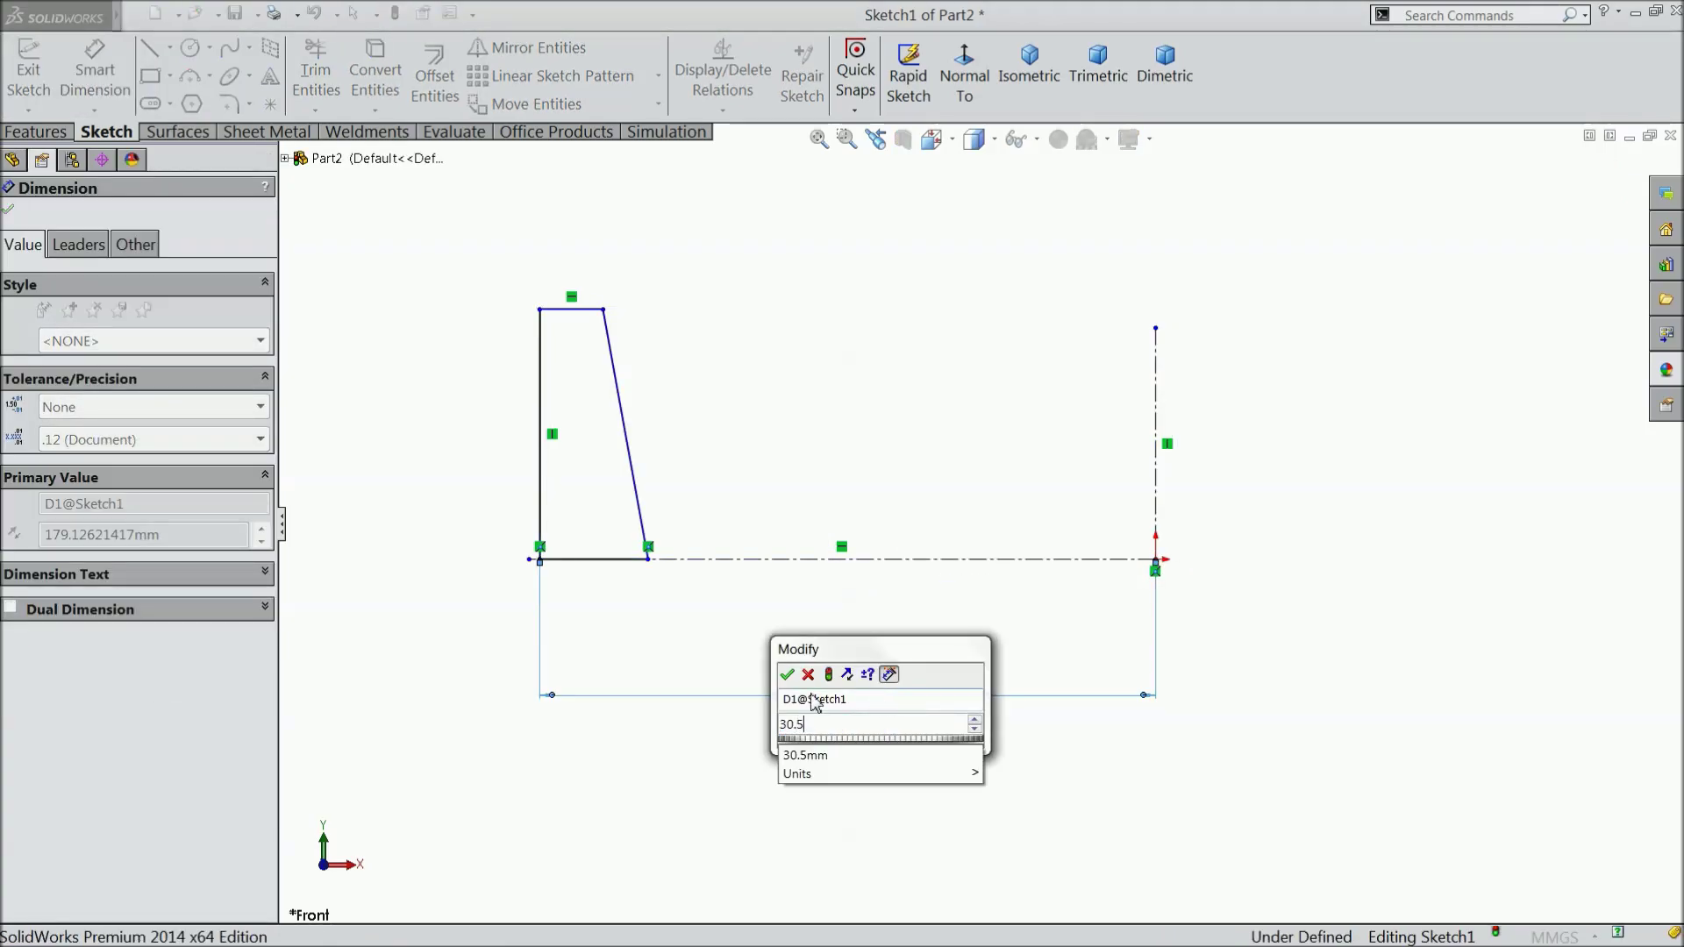
{"action": "left_click", "coordinate": [786, 675]}
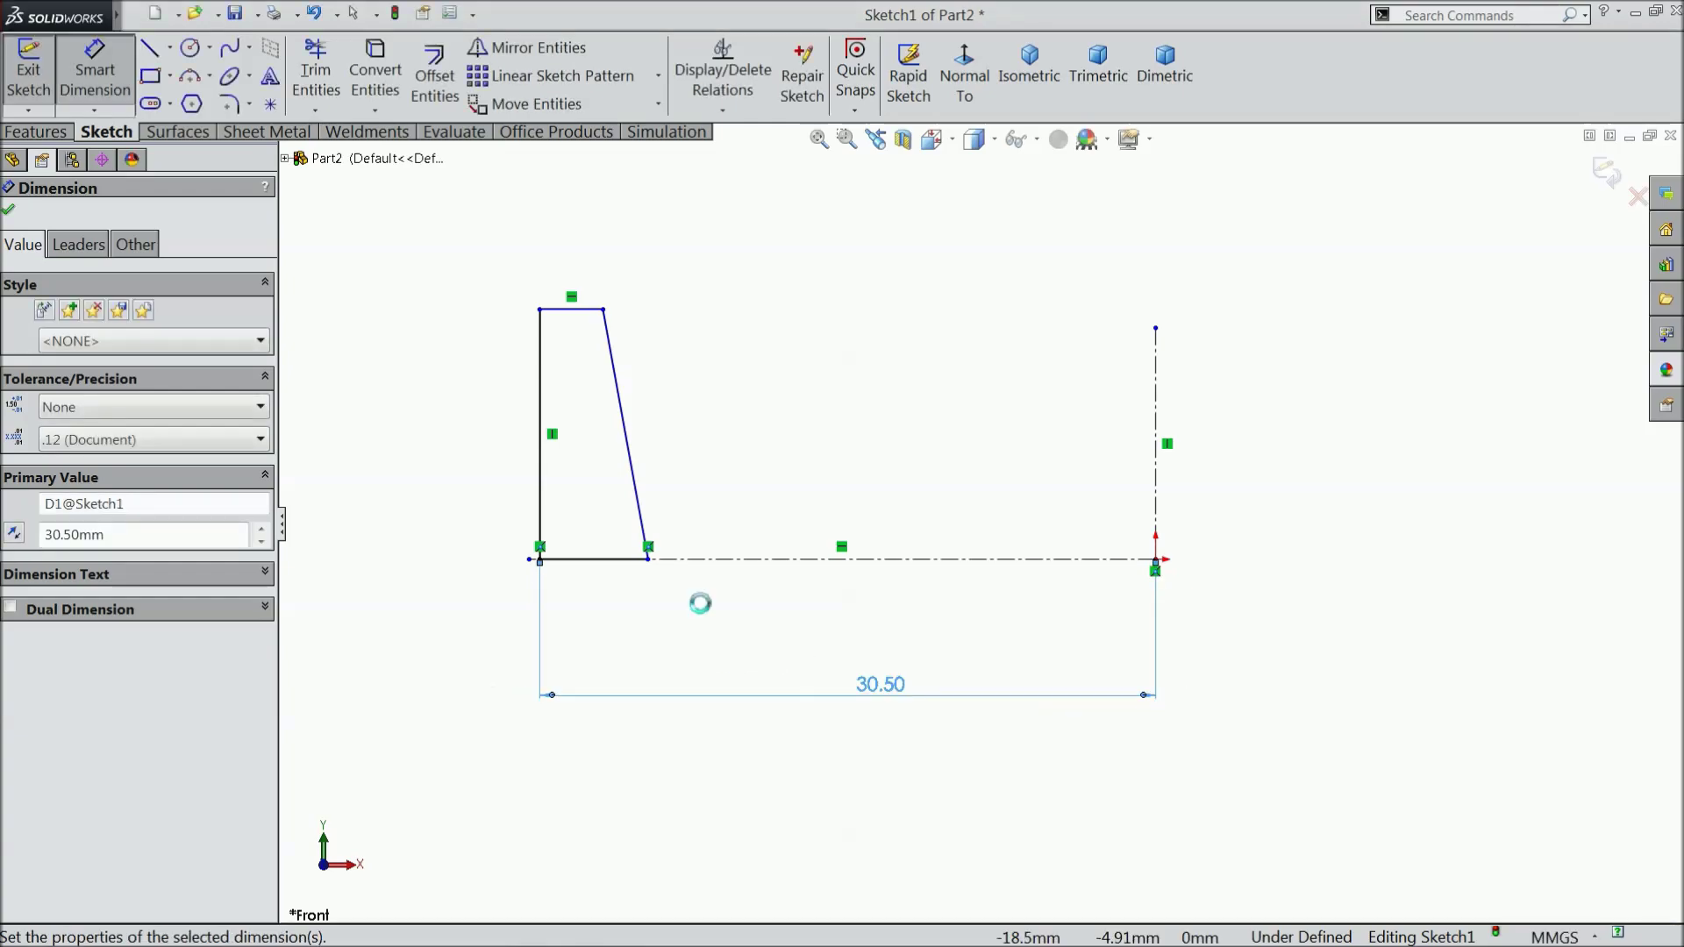
Dimension the height of the profile's vertical left side as 14 mm
{"action": "left_click", "coordinate": [542, 465]}
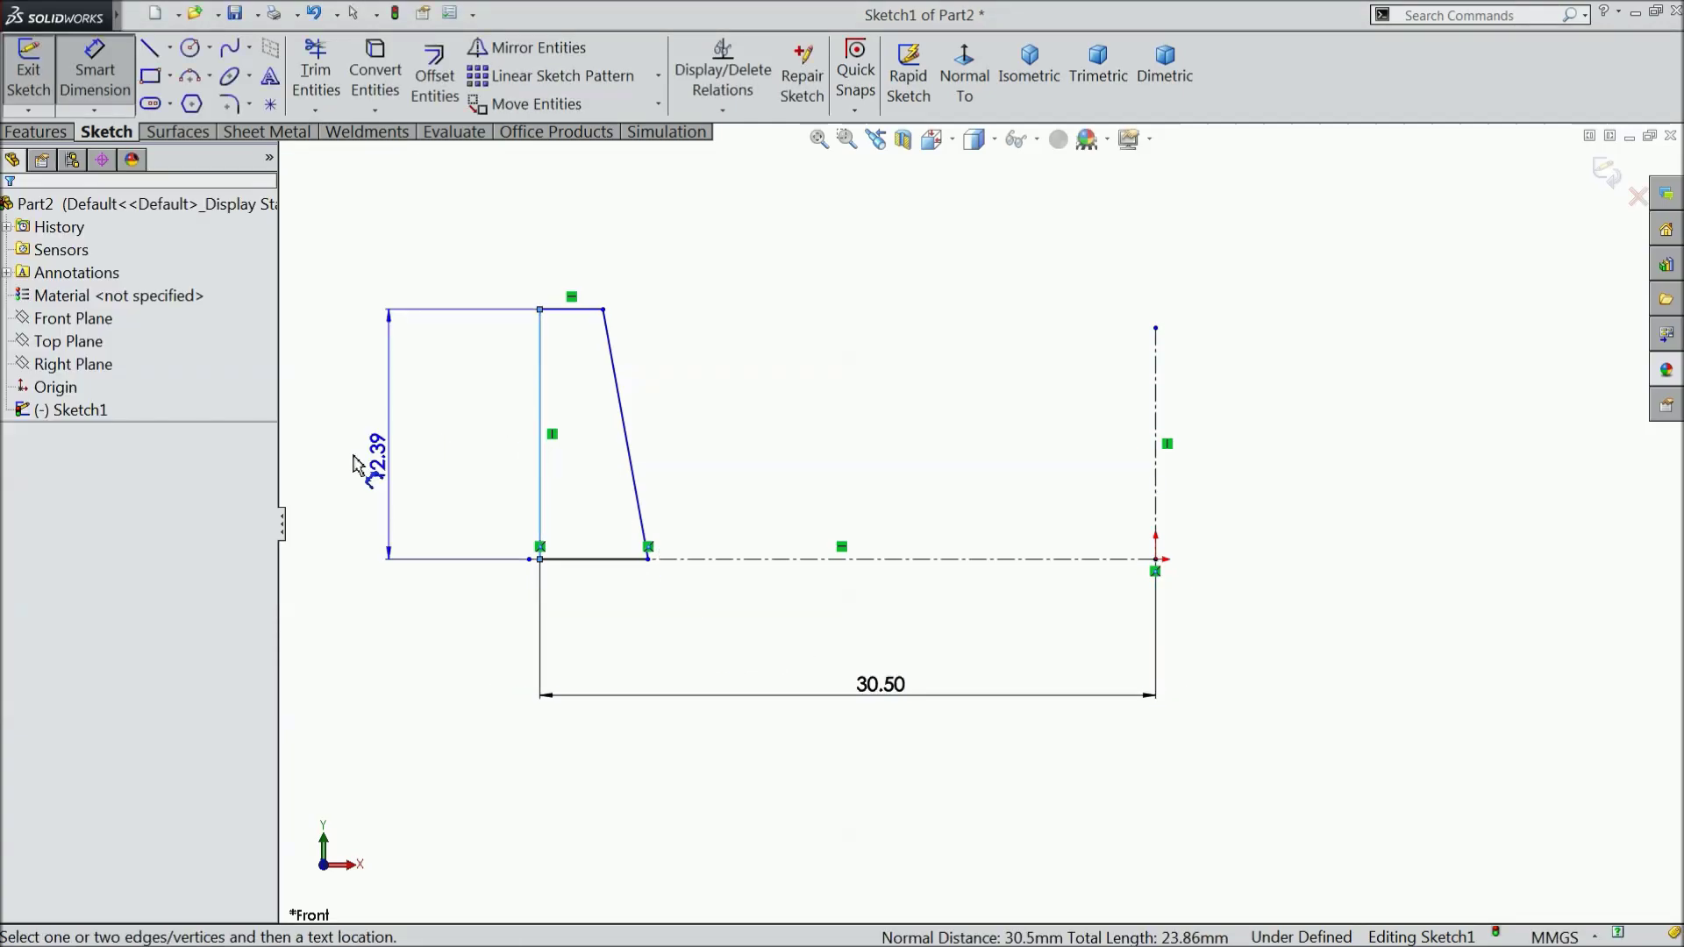
{"action": "left_click", "coordinate": [382, 462]}
{"action": "type", "text": "14"}
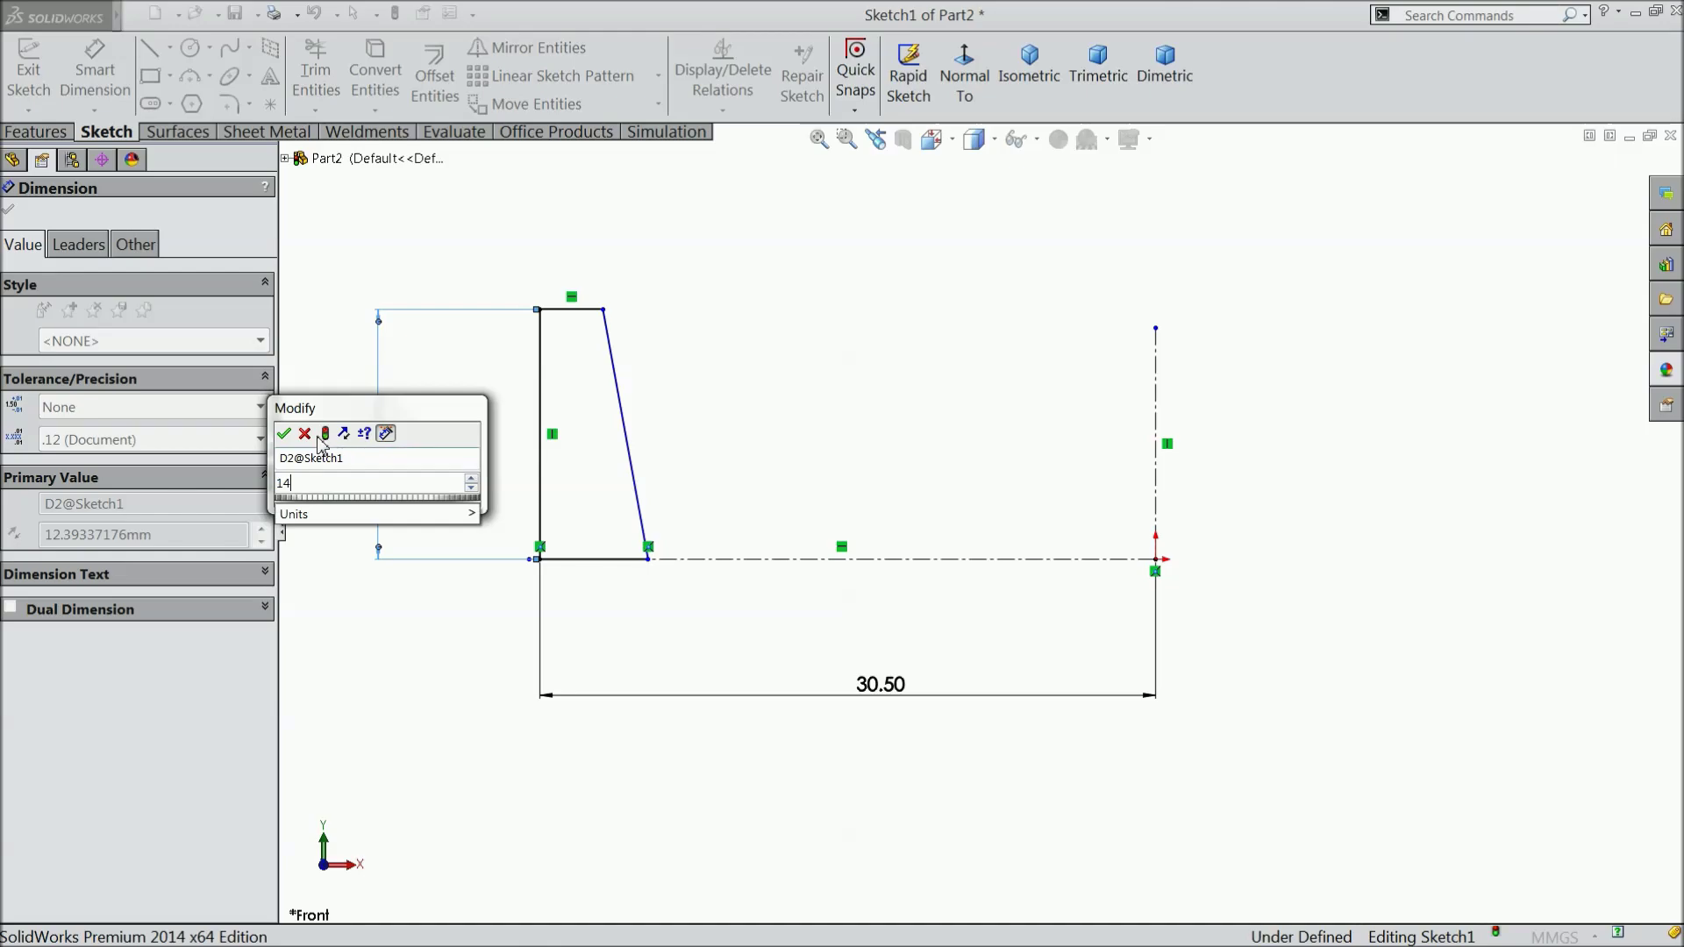
{"action": "left_click", "coordinate": [283, 434]}
Dimension the profile's bottom edge on the horizontal centerline as 5.75 mm
{"action": "scroll", "coordinate": [596, 572], "scroll_direction": "down", "scroll_amount": 3}
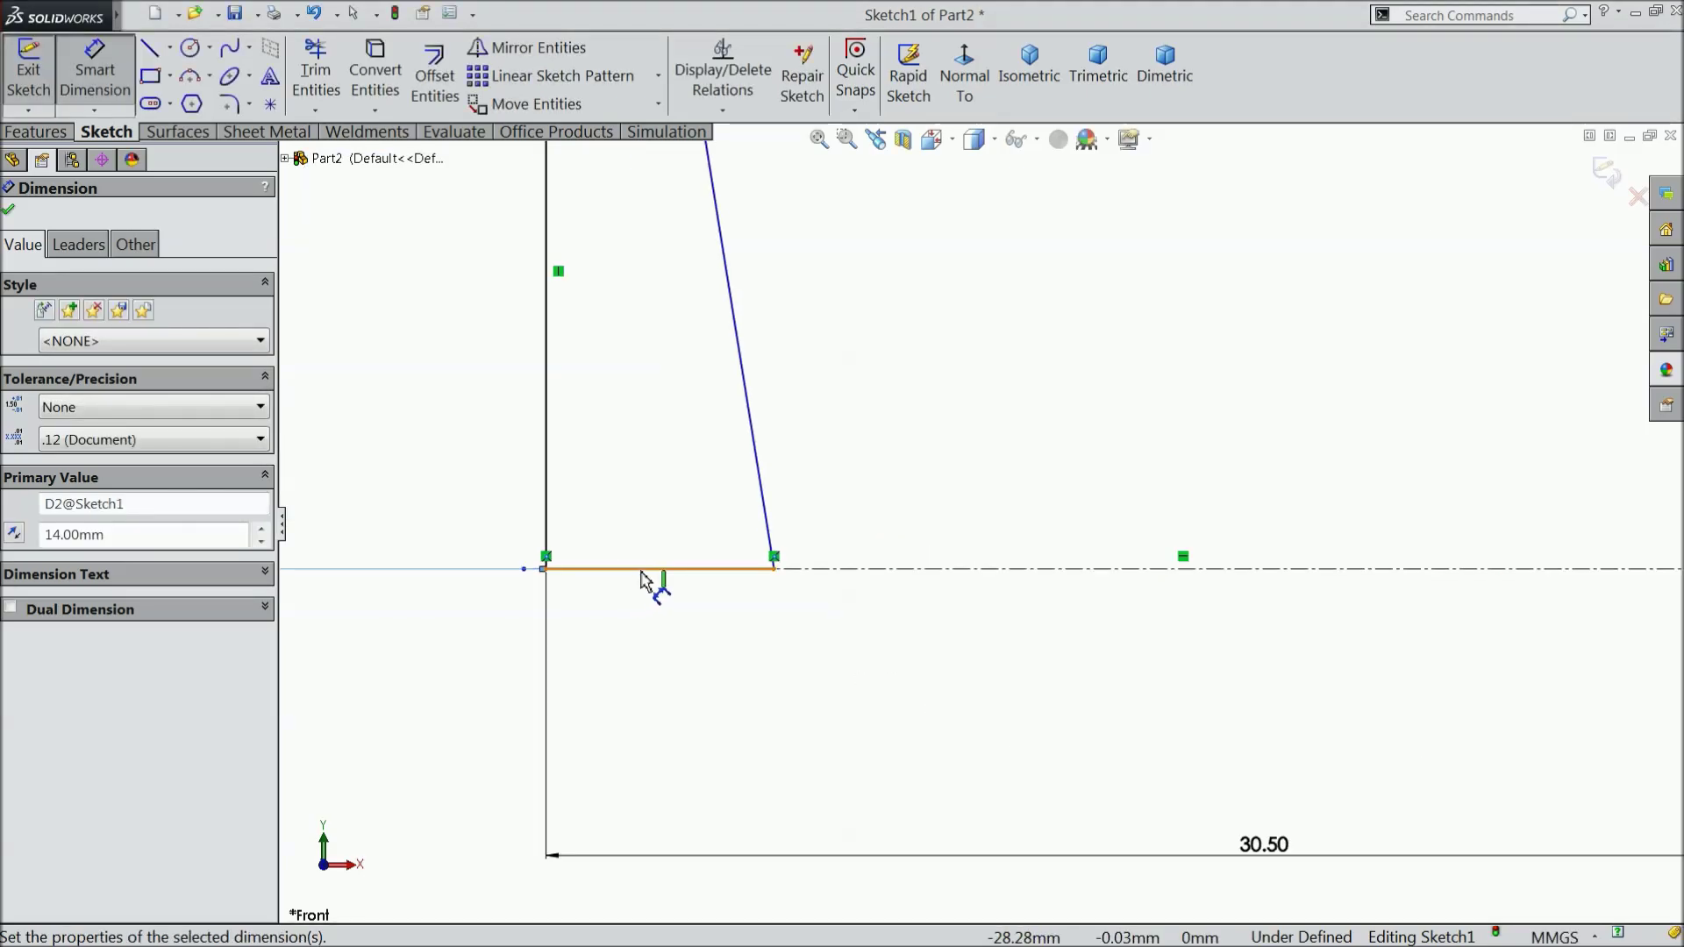
{"action": "left_click", "coordinate": [648, 569]}
{"action": "left_click", "coordinate": [655, 640]}
{"action": "type", "text": "5.75"}
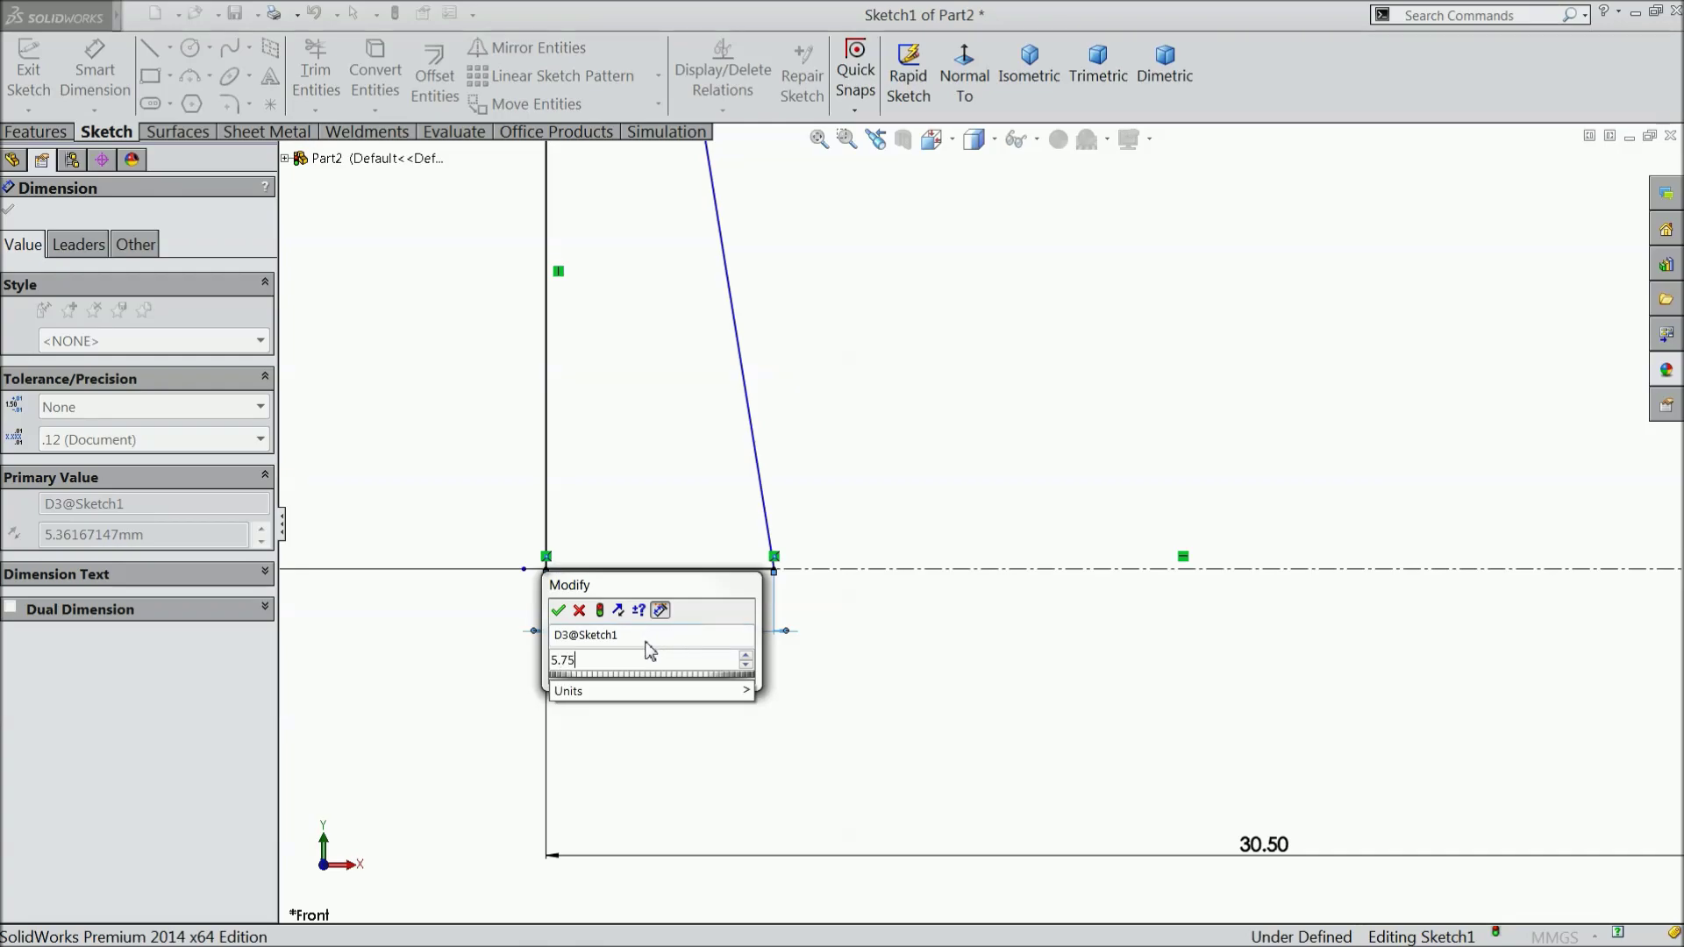
{"action": "key", "text": "Return"}
Dimension the profile's short top edge as 2.75 mm and finish dimensioning
{"action": "key", "text": "f"}
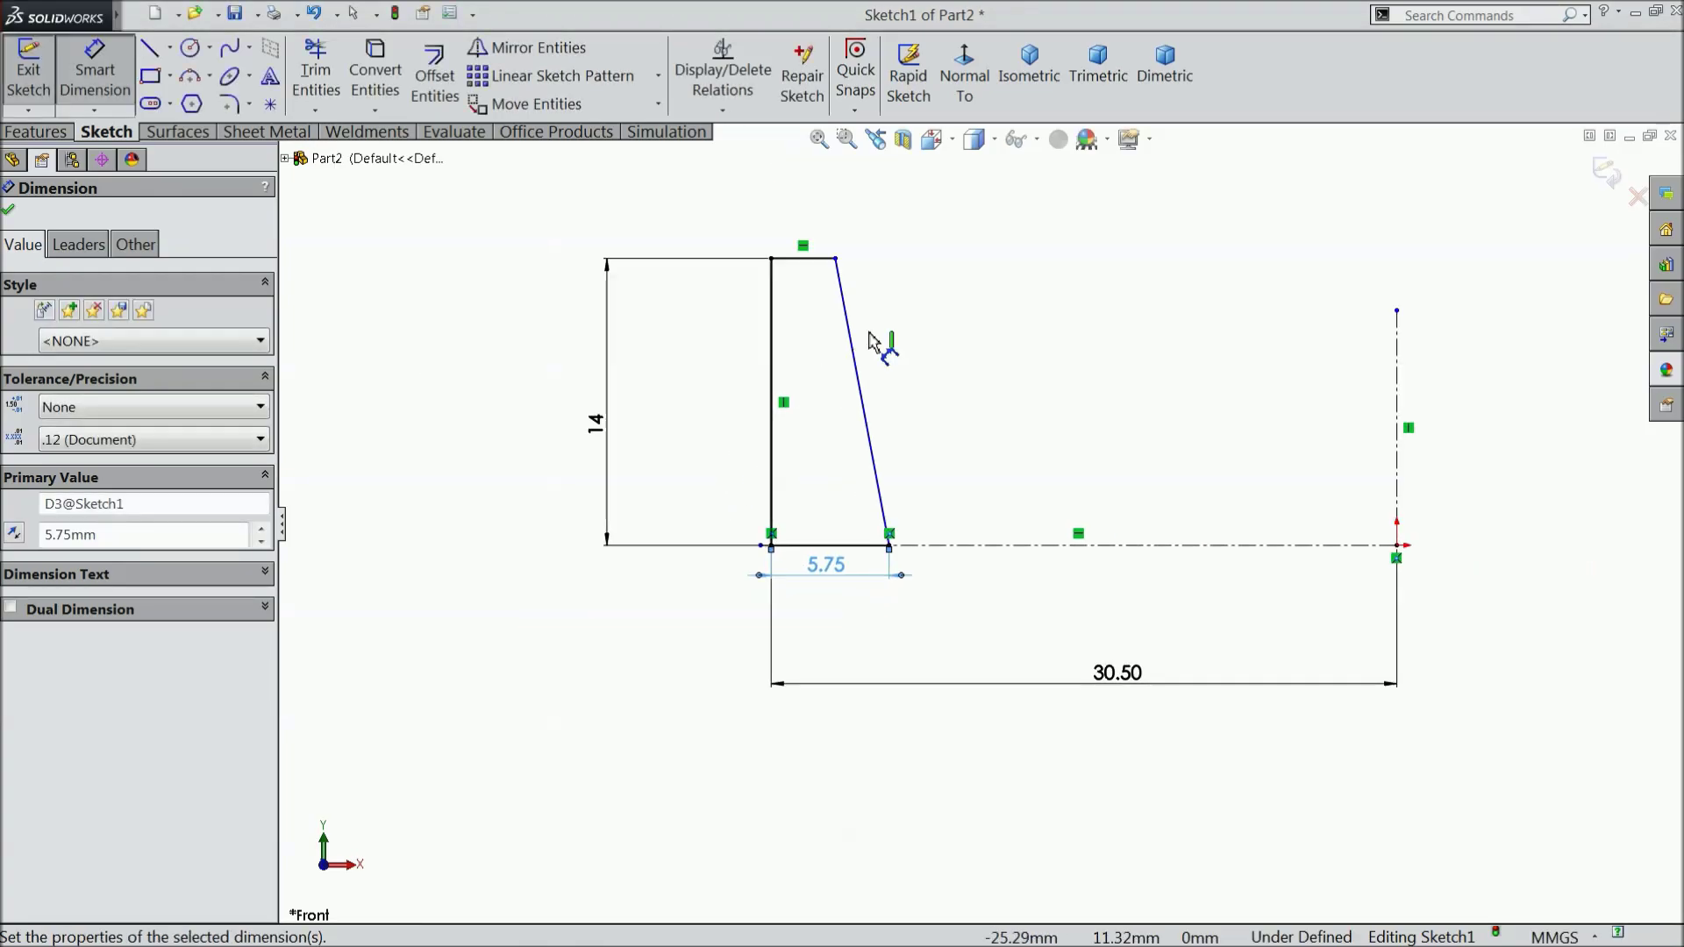
{"action": "scroll", "coordinate": [871, 342], "scroll_direction": "down", "scroll_amount": 3}
{"action": "left_click", "coordinate": [754, 279]}
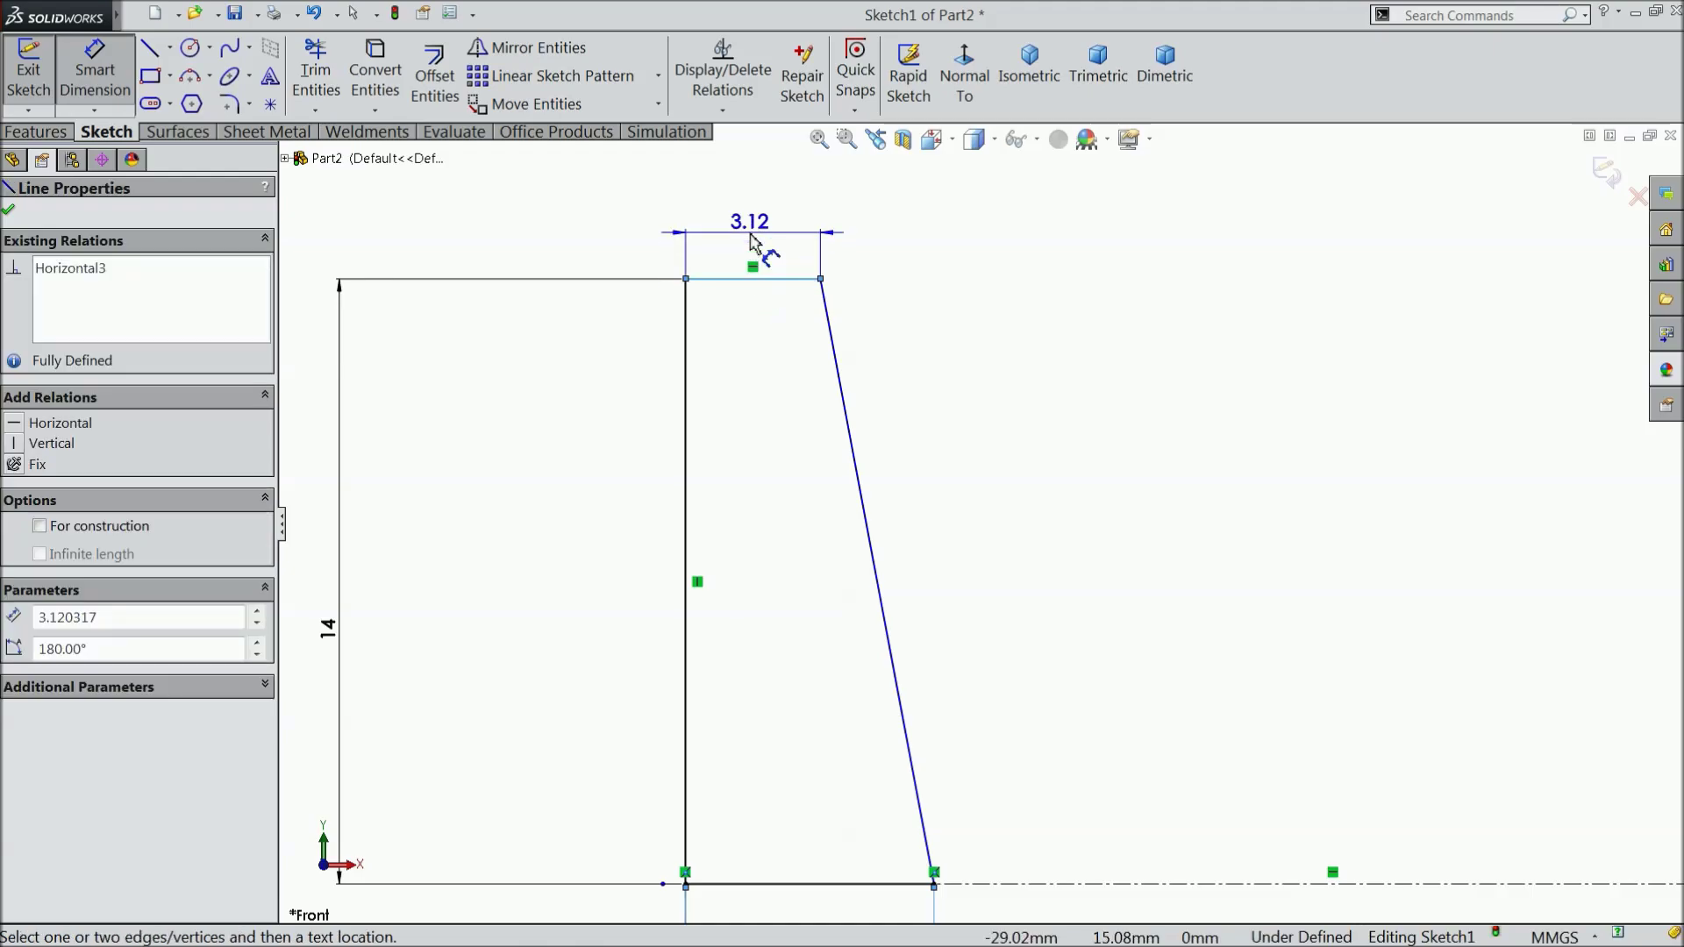
{"action": "left_click", "coordinate": [750, 239]}
{"action": "type", "text": "2.75"}
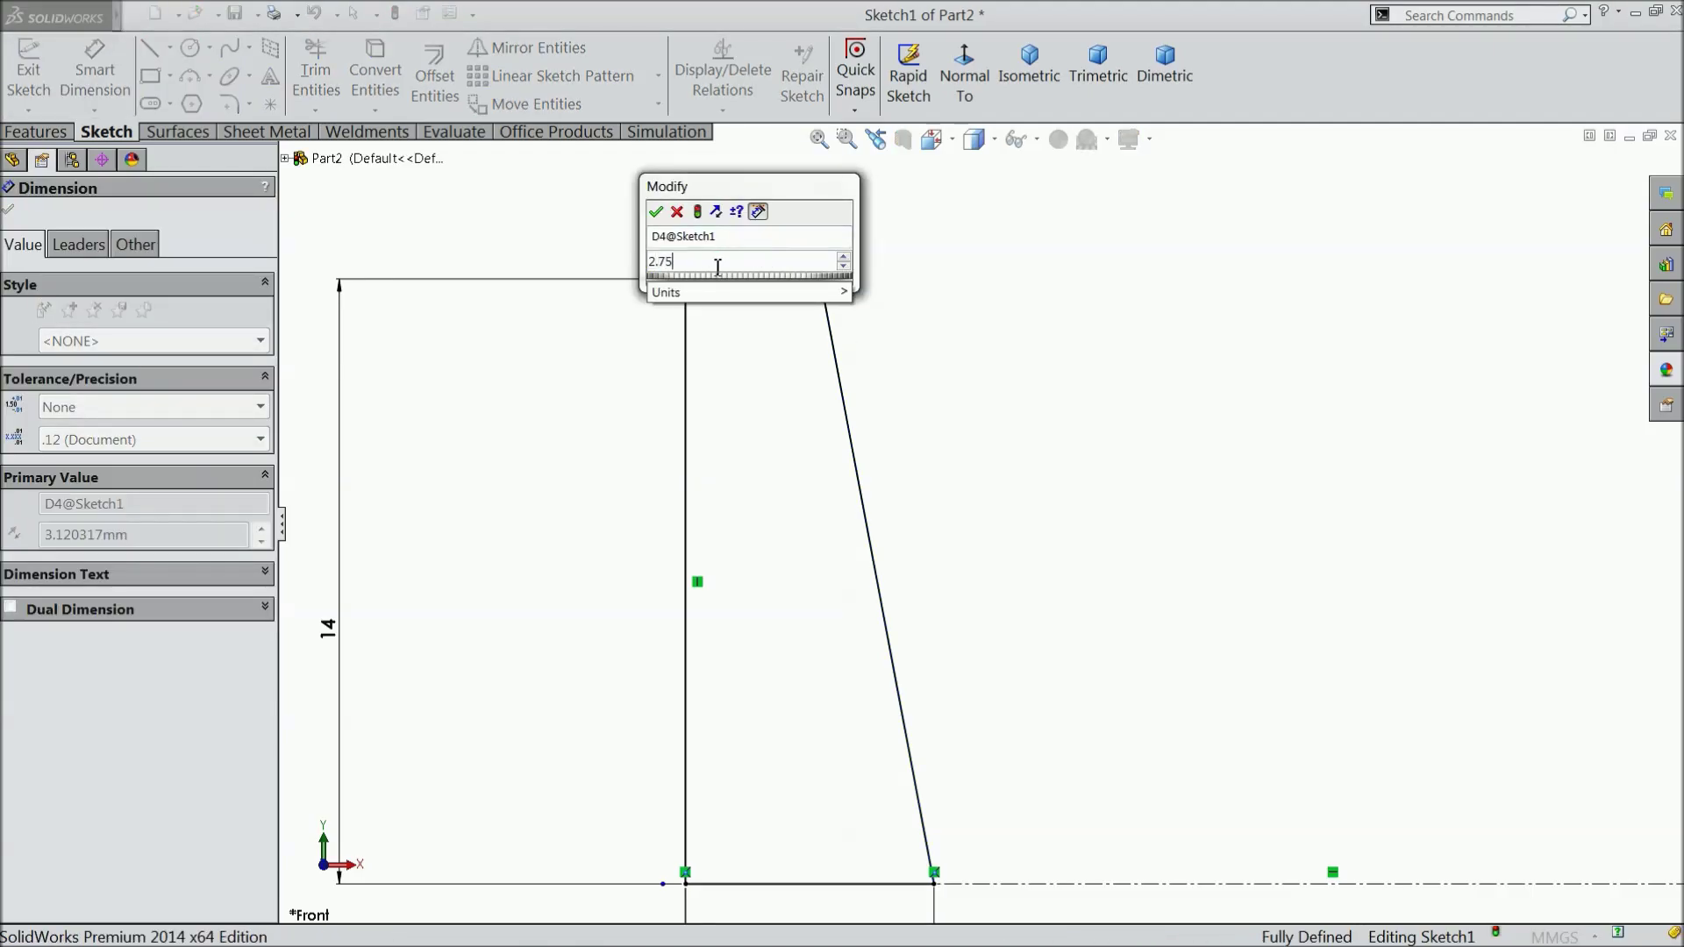
{"action": "key", "text": "Return"}
{"action": "key", "text": "f"}
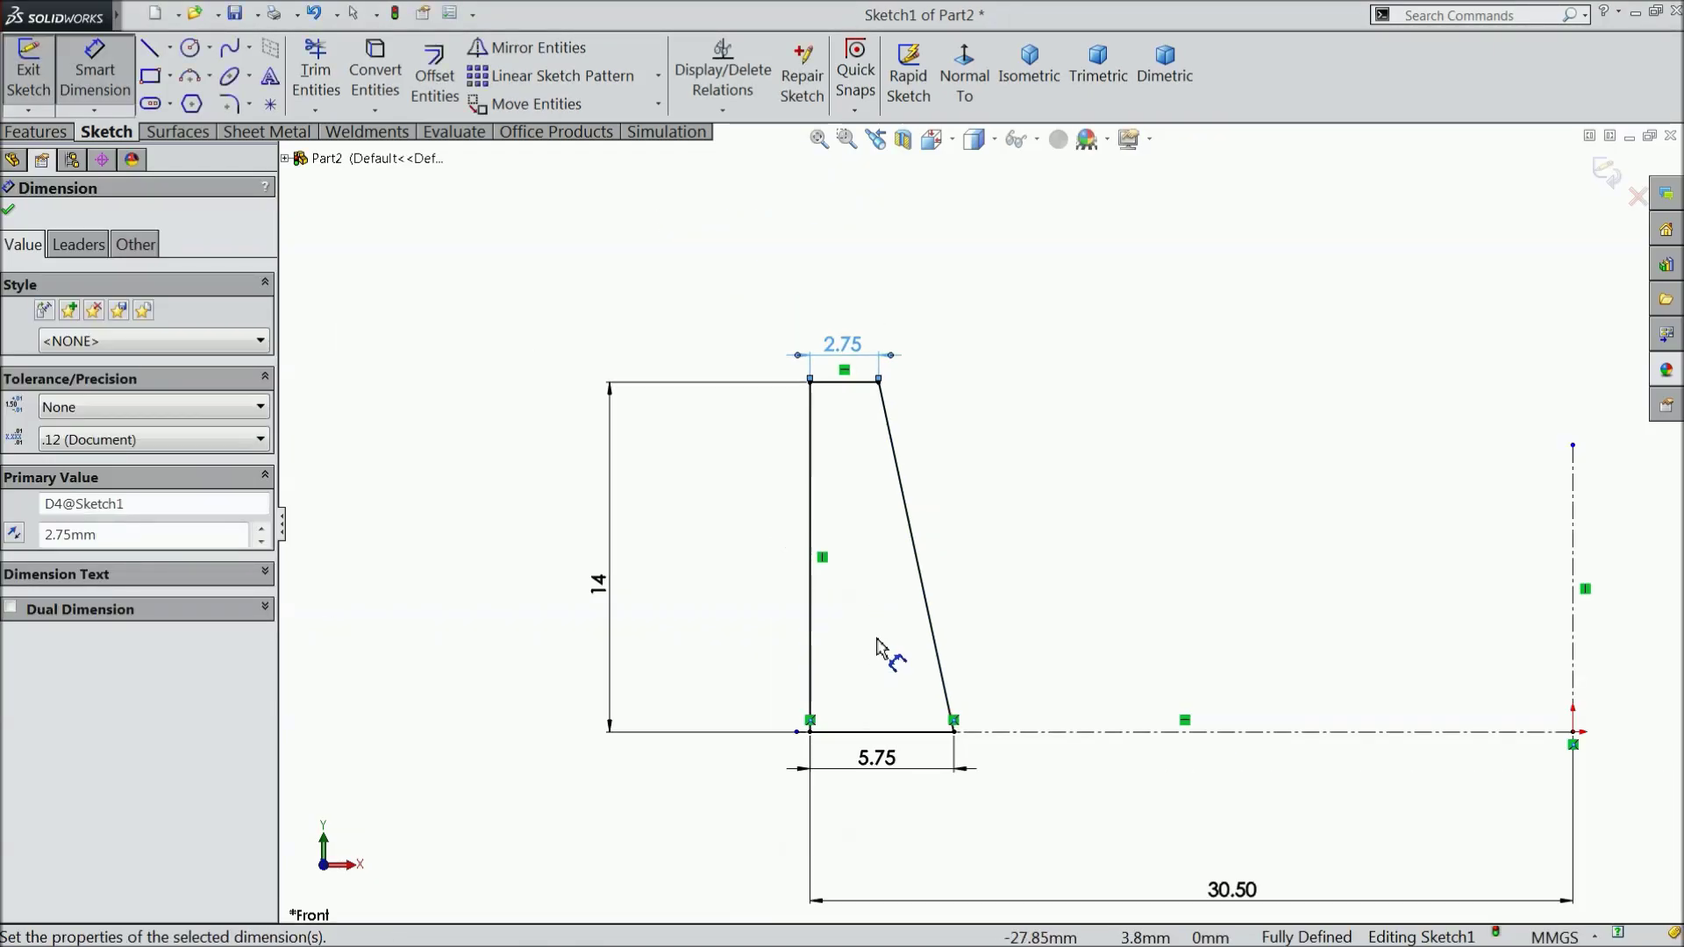
{"action": "scroll", "coordinate": [877, 649], "scroll_direction": "down", "scroll_amount": 2}
{"action": "left_click", "coordinate": [10, 212]}
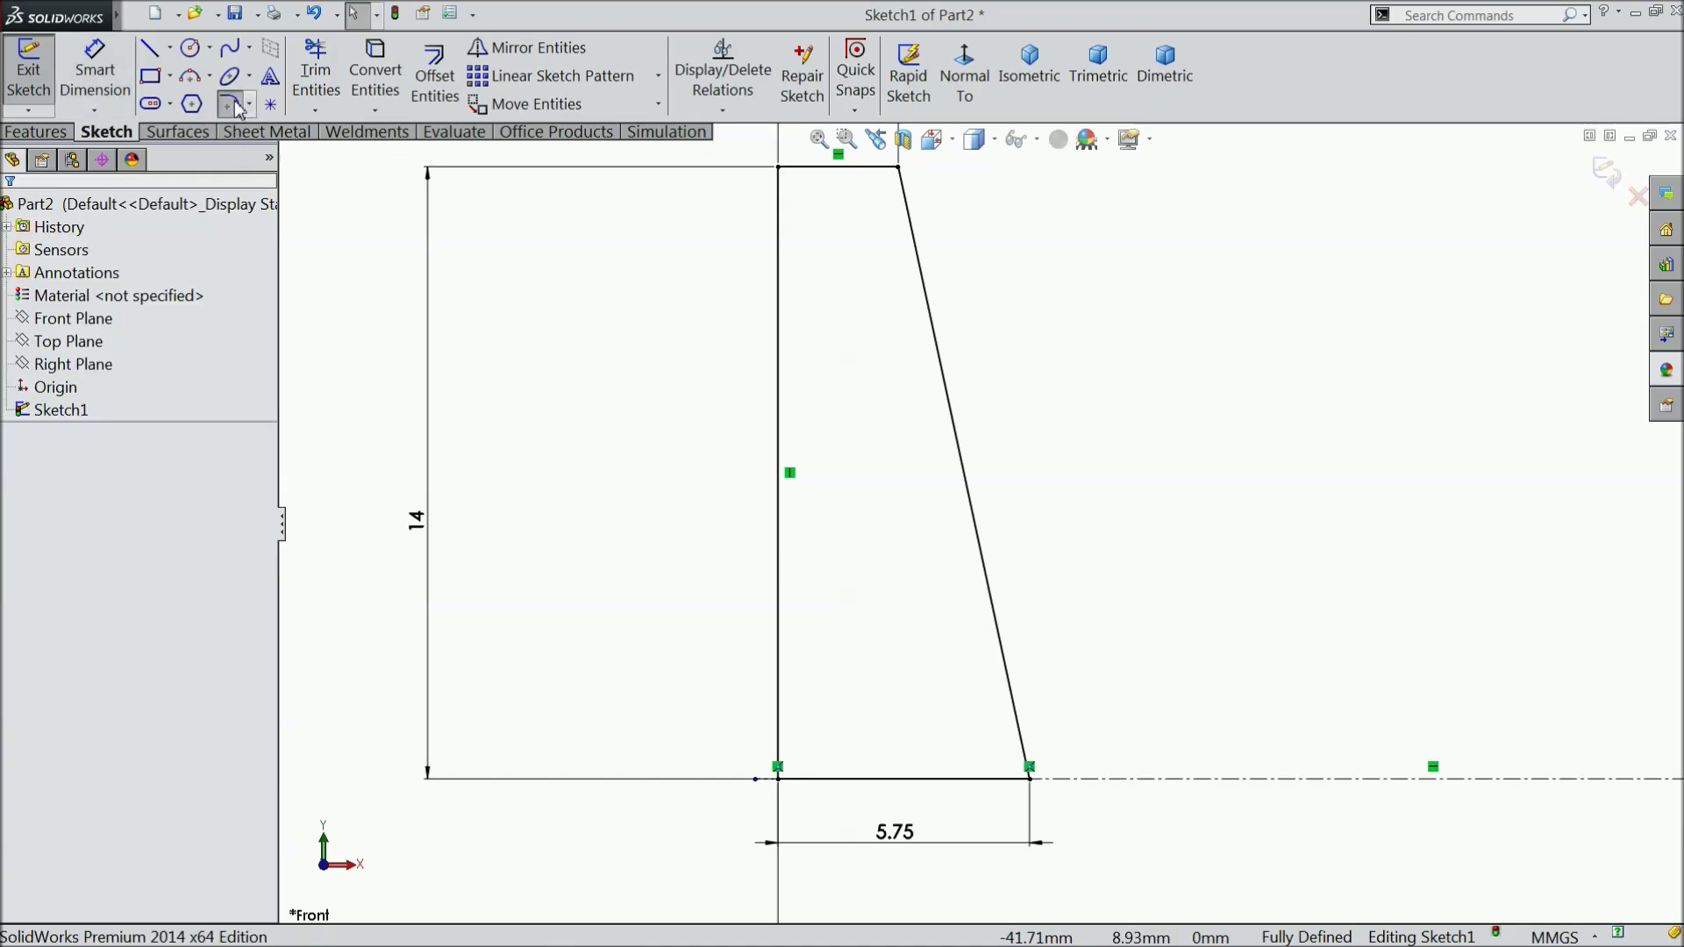
Round the profile's two bottom corners with 0.8 mm sketch fillets
{"action": "left_click", "coordinate": [230, 104]}
{"action": "type", "text": "0."}
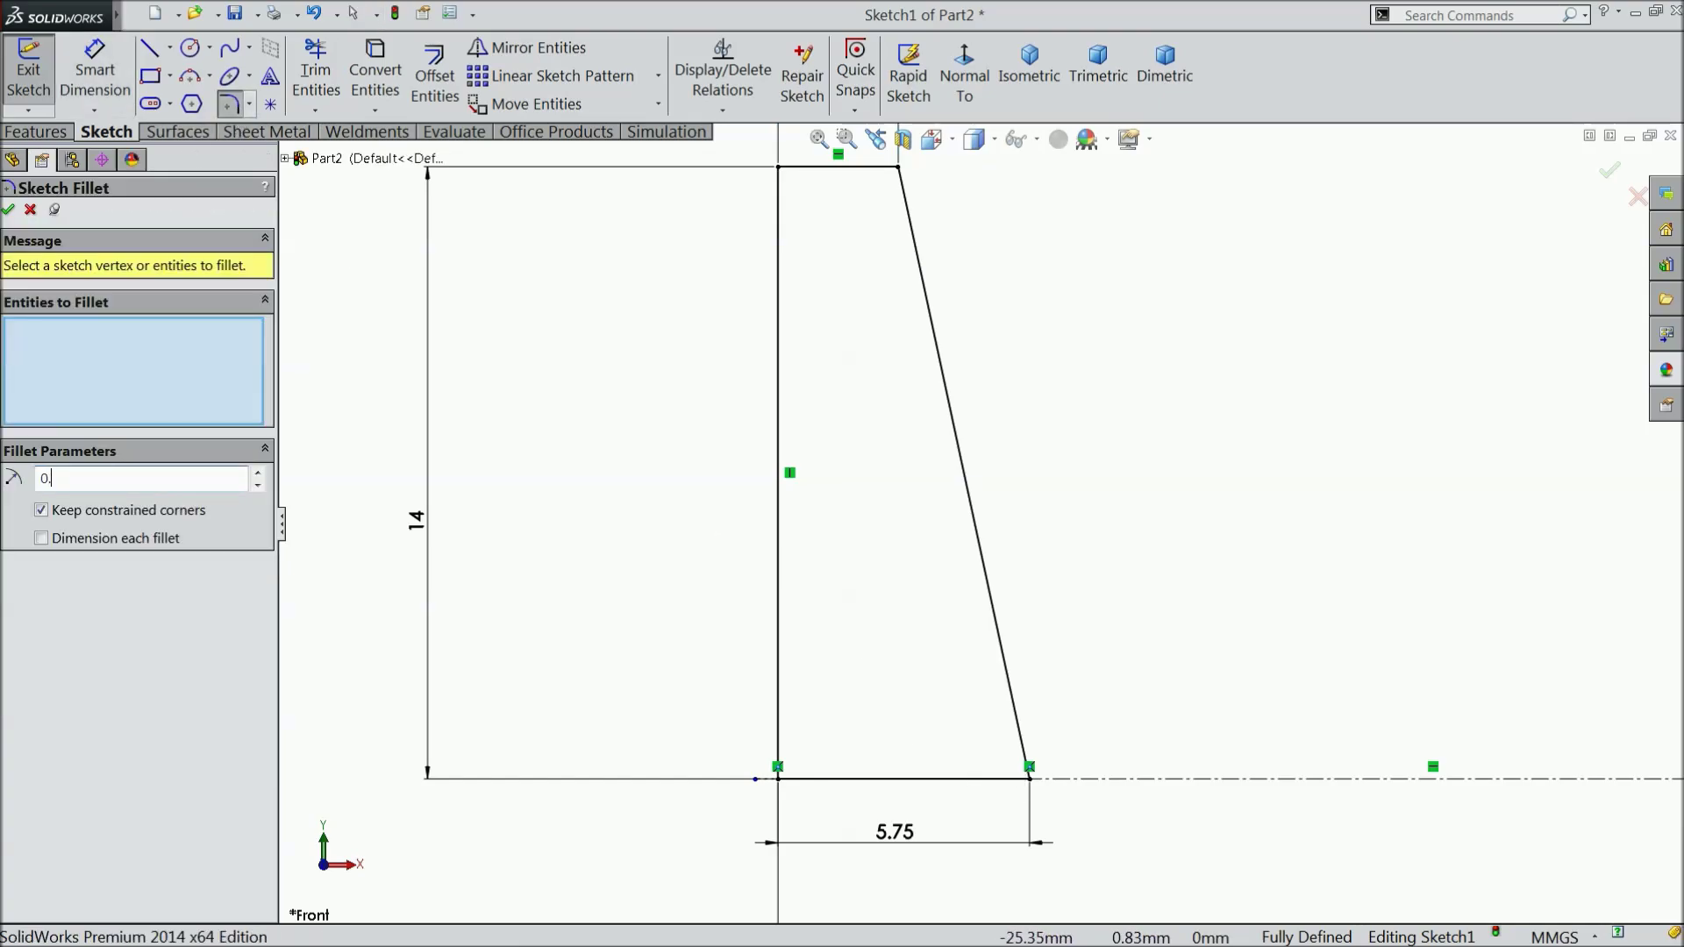
{"action": "type", "text": "7"}
{"action": "left_click", "coordinate": [780, 780]}
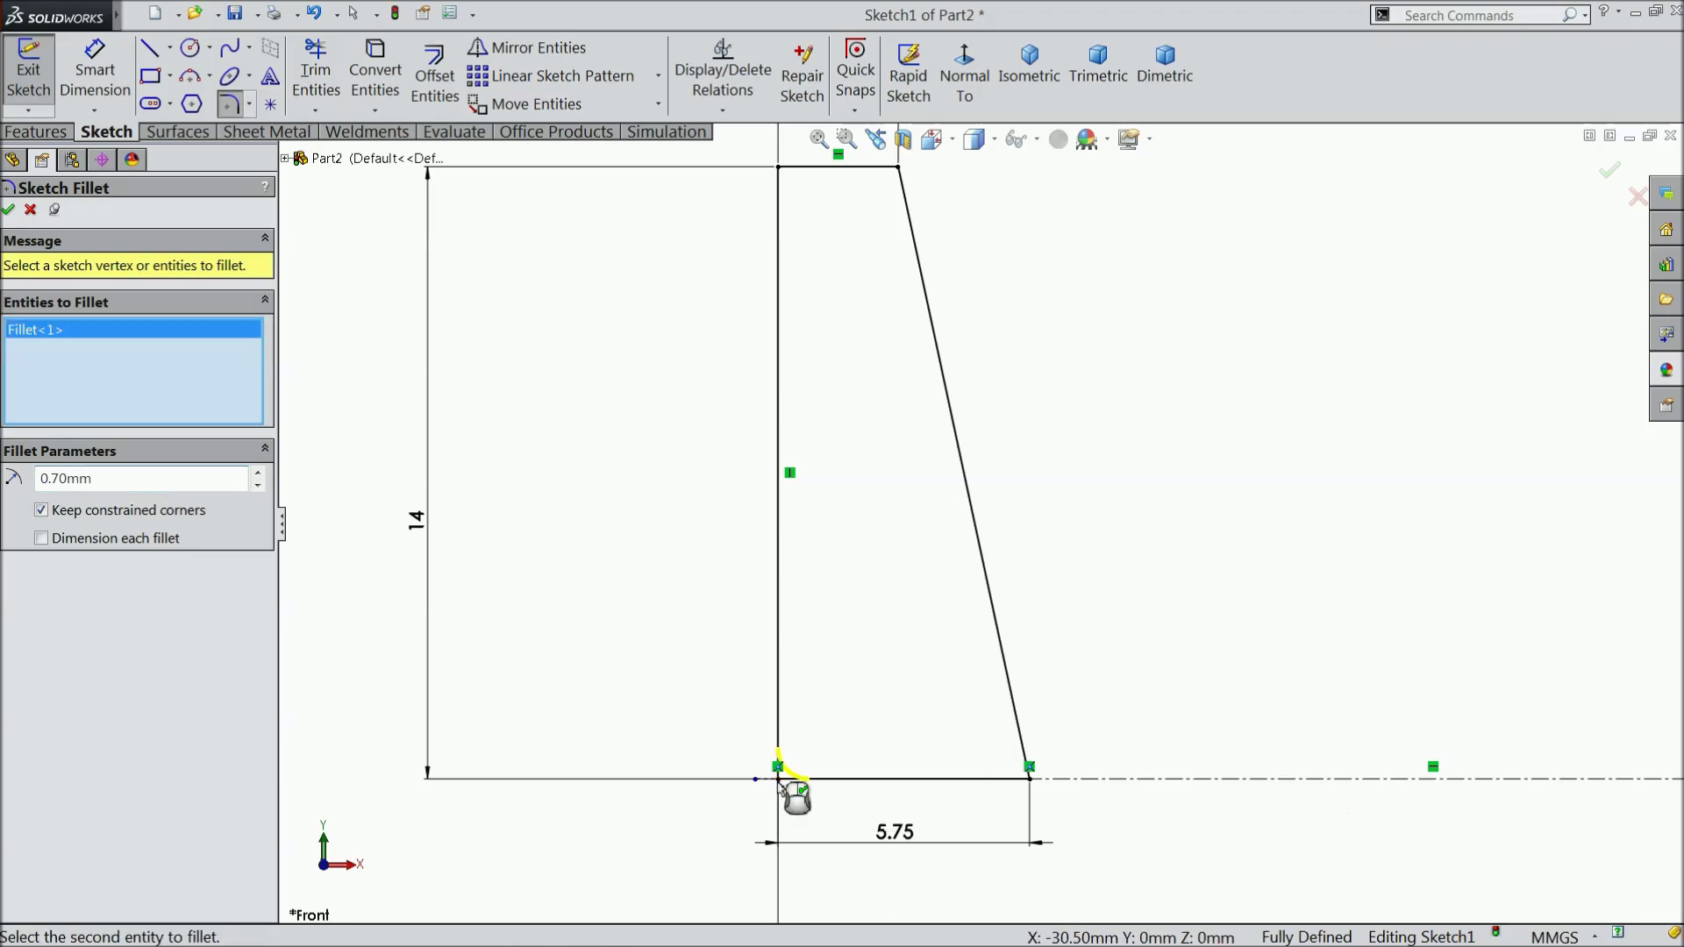
{"action": "left_click", "coordinate": [1030, 780]}
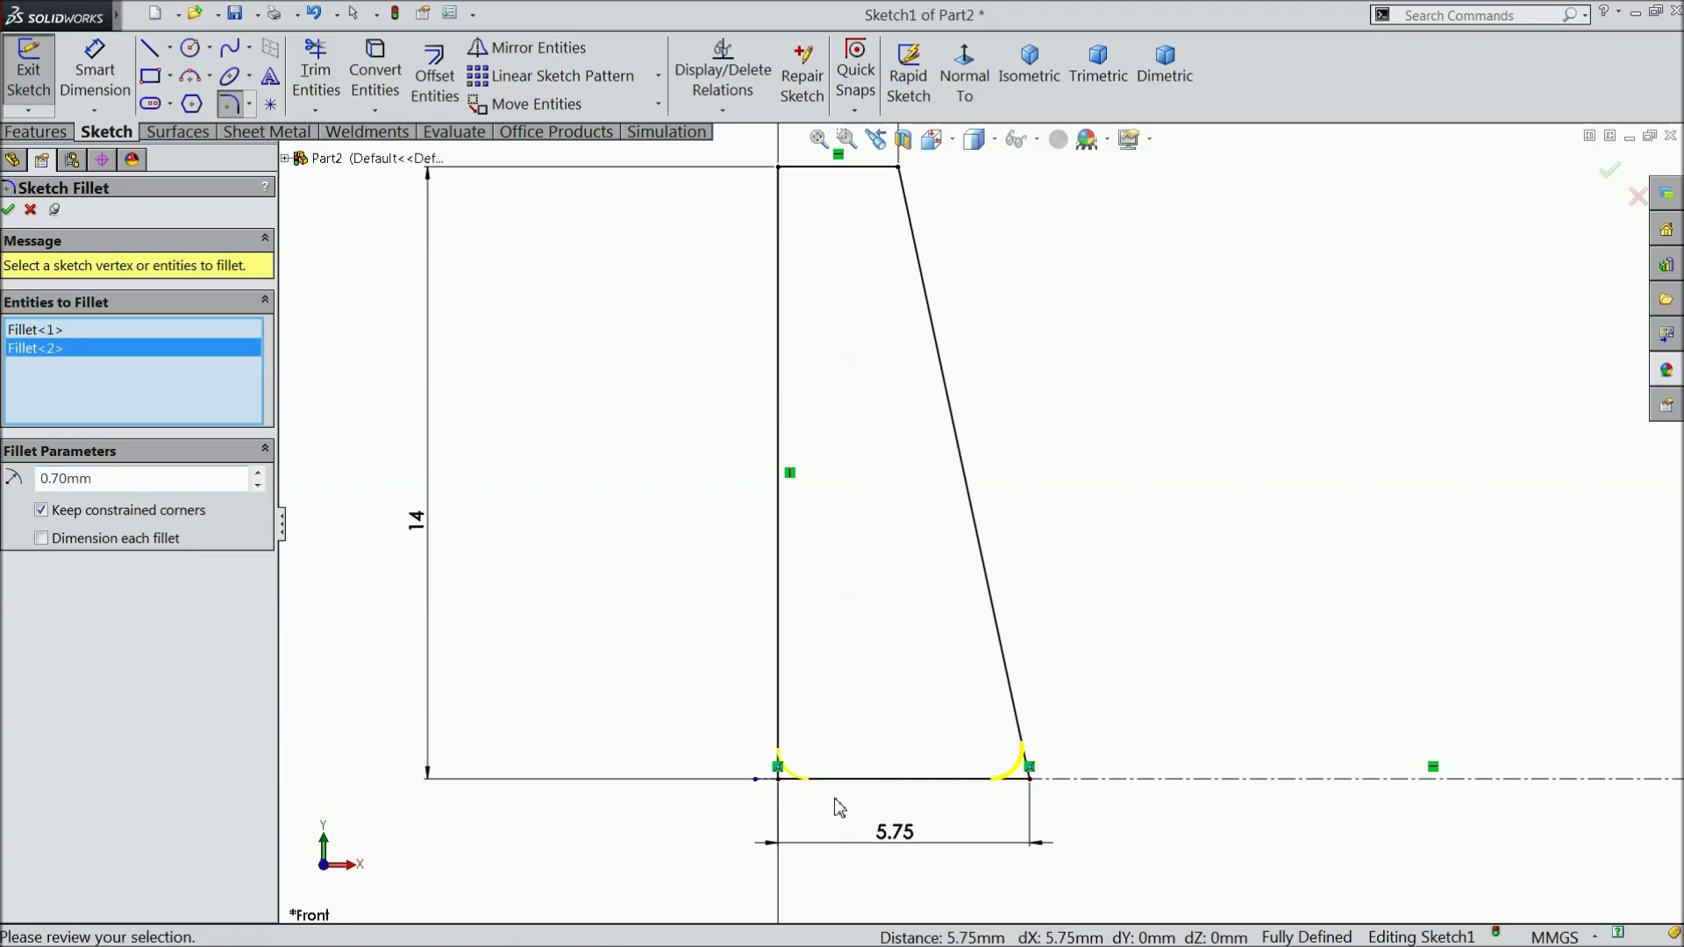
{"action": "double_click", "coordinate": [125, 485]}
{"action": "type", "text": "0.8"}
{"action": "left_click", "coordinate": [9, 210]}
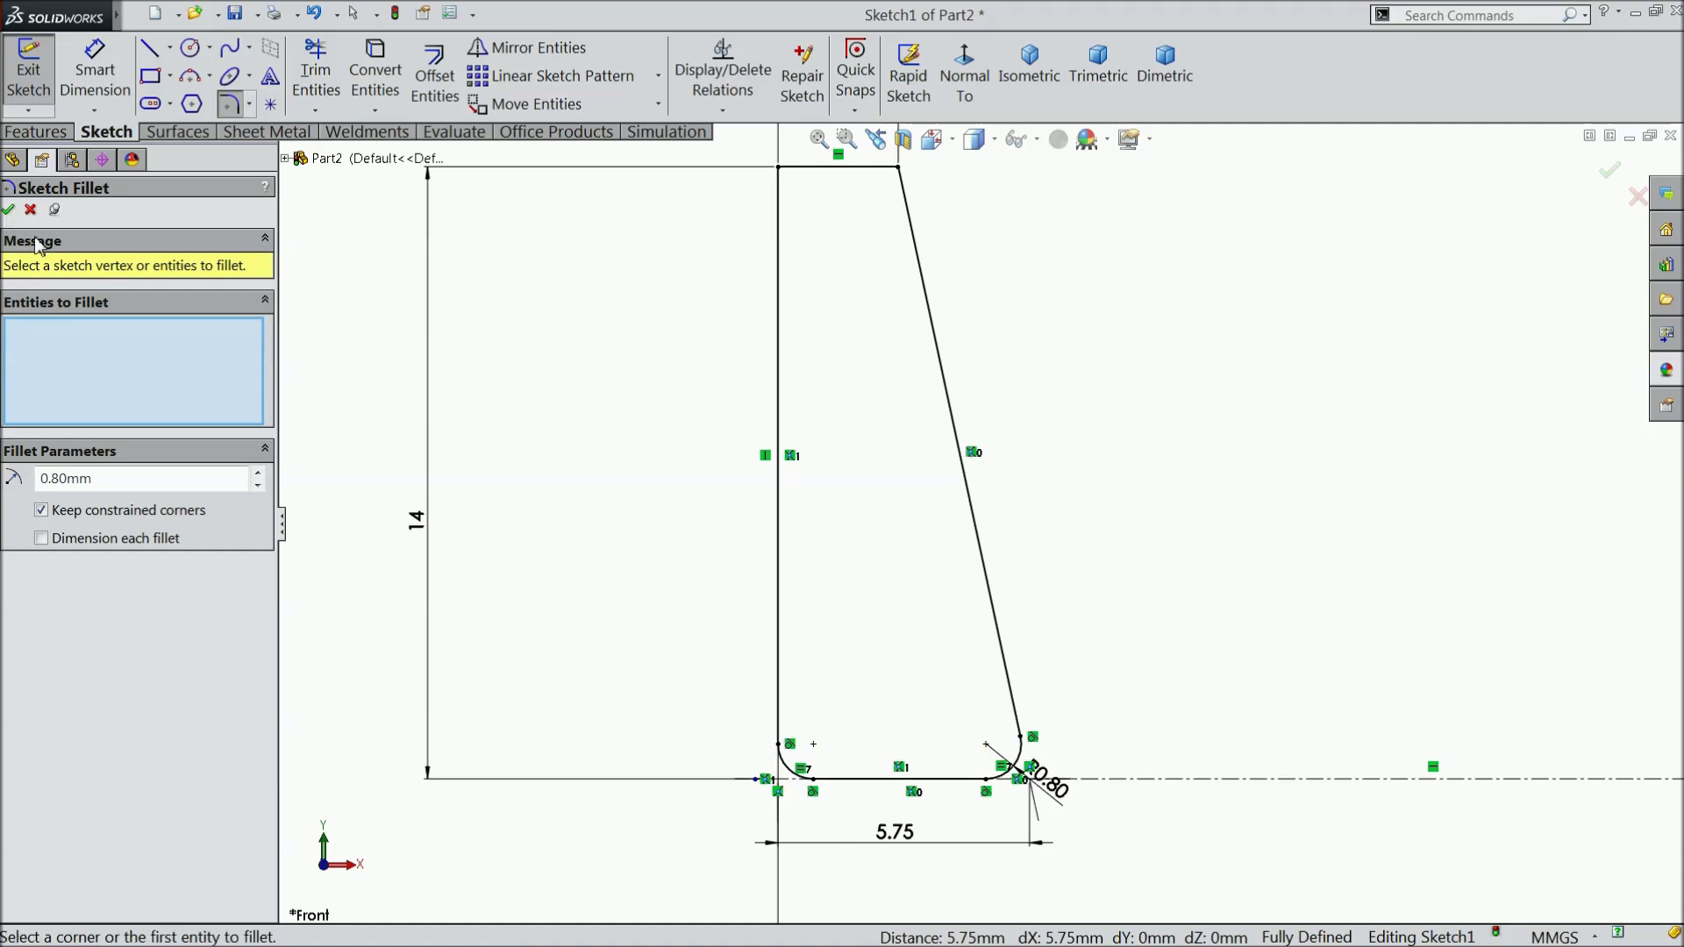
Round the profile's two top corners with 0.5 mm sketch fillets and leave the fillet tool
{"action": "double_click", "coordinate": [115, 486]}
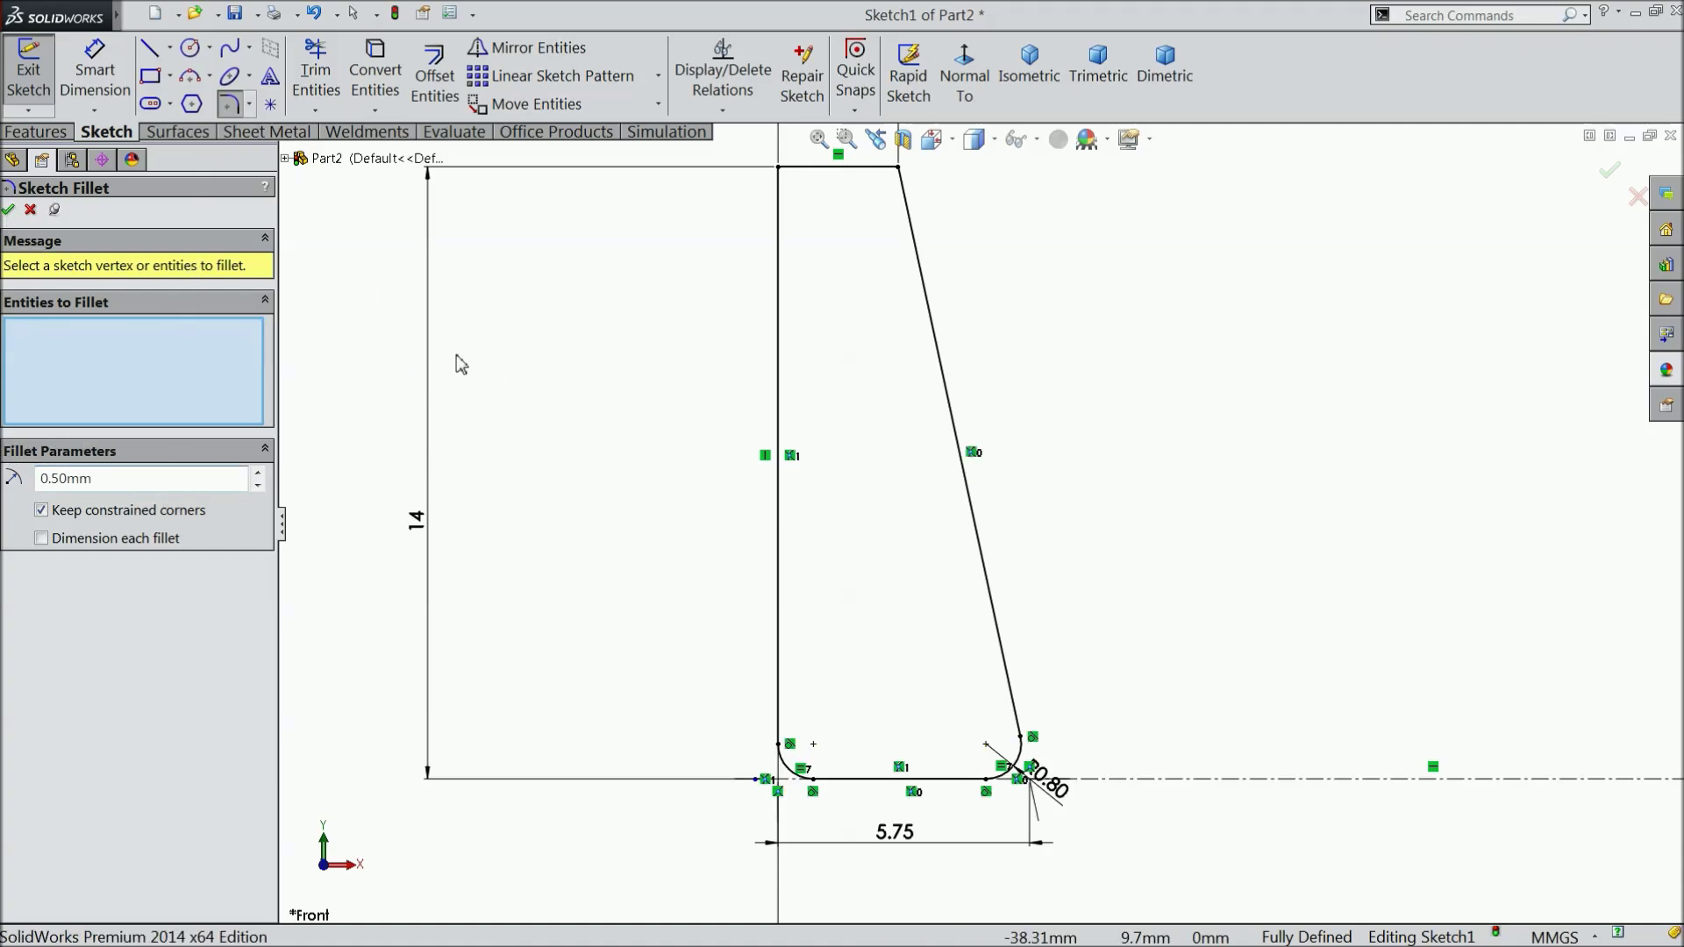
{"action": "scroll", "coordinate": [947, 259], "scroll_direction": "up", "scroll_amount": 2}
{"action": "scroll", "coordinate": [940, 254], "scroll_direction": "down", "scroll_amount": 5}
{"action": "left_click", "coordinate": [719, 393]}
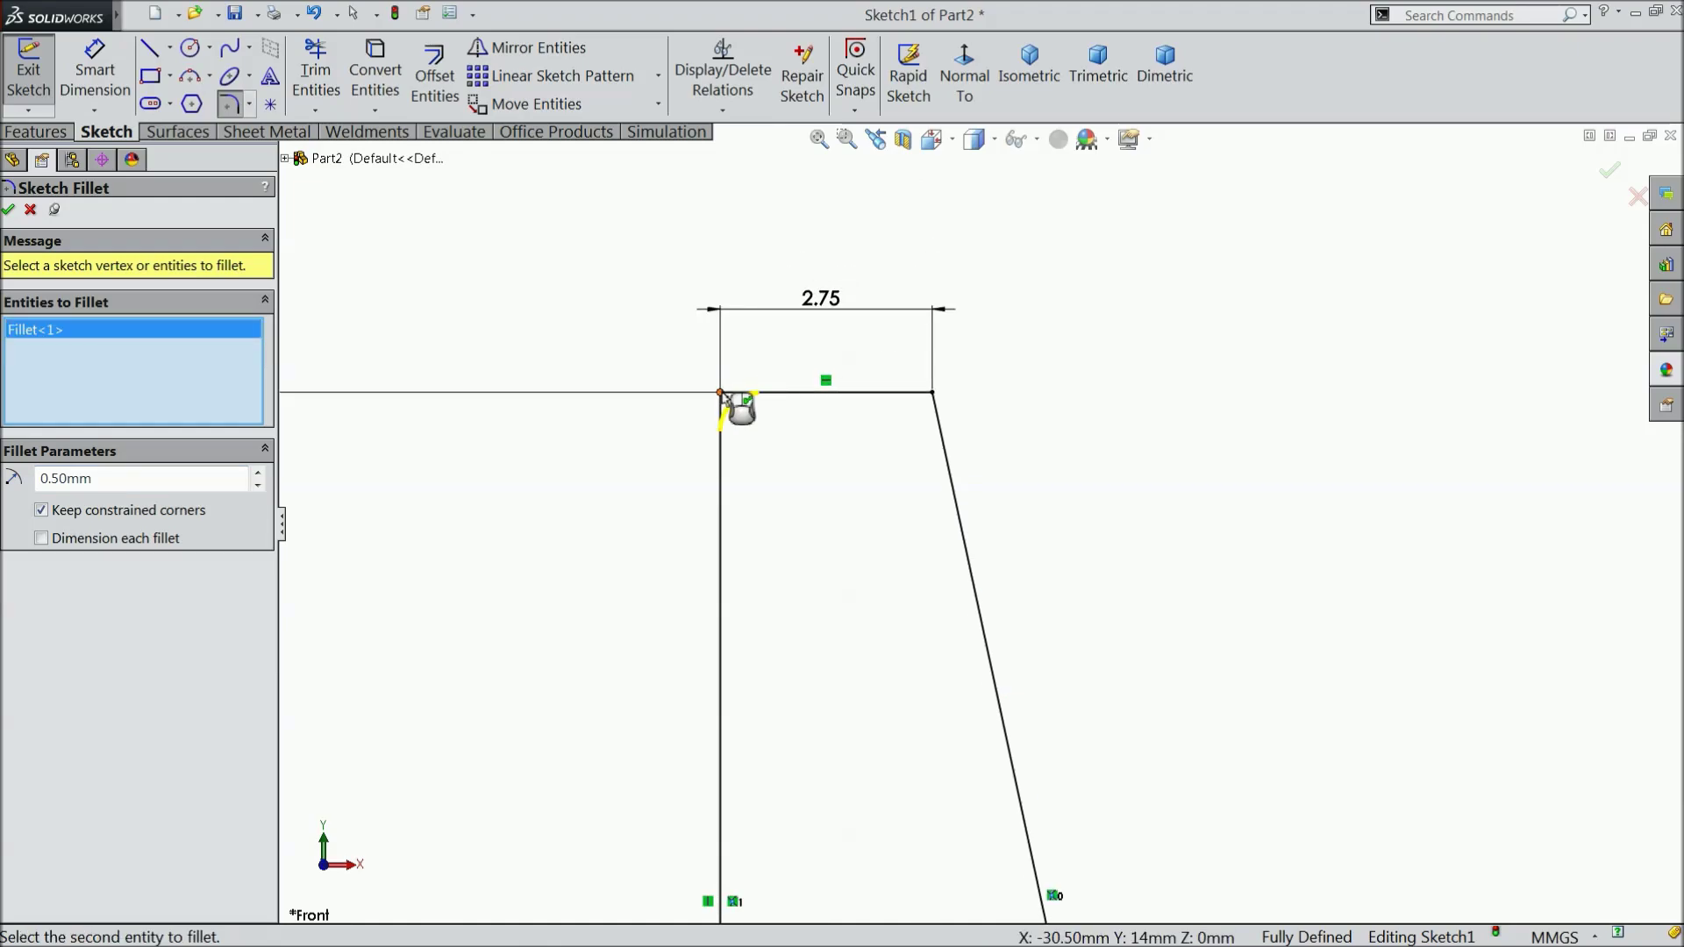
{"action": "left_click", "coordinate": [933, 393]}
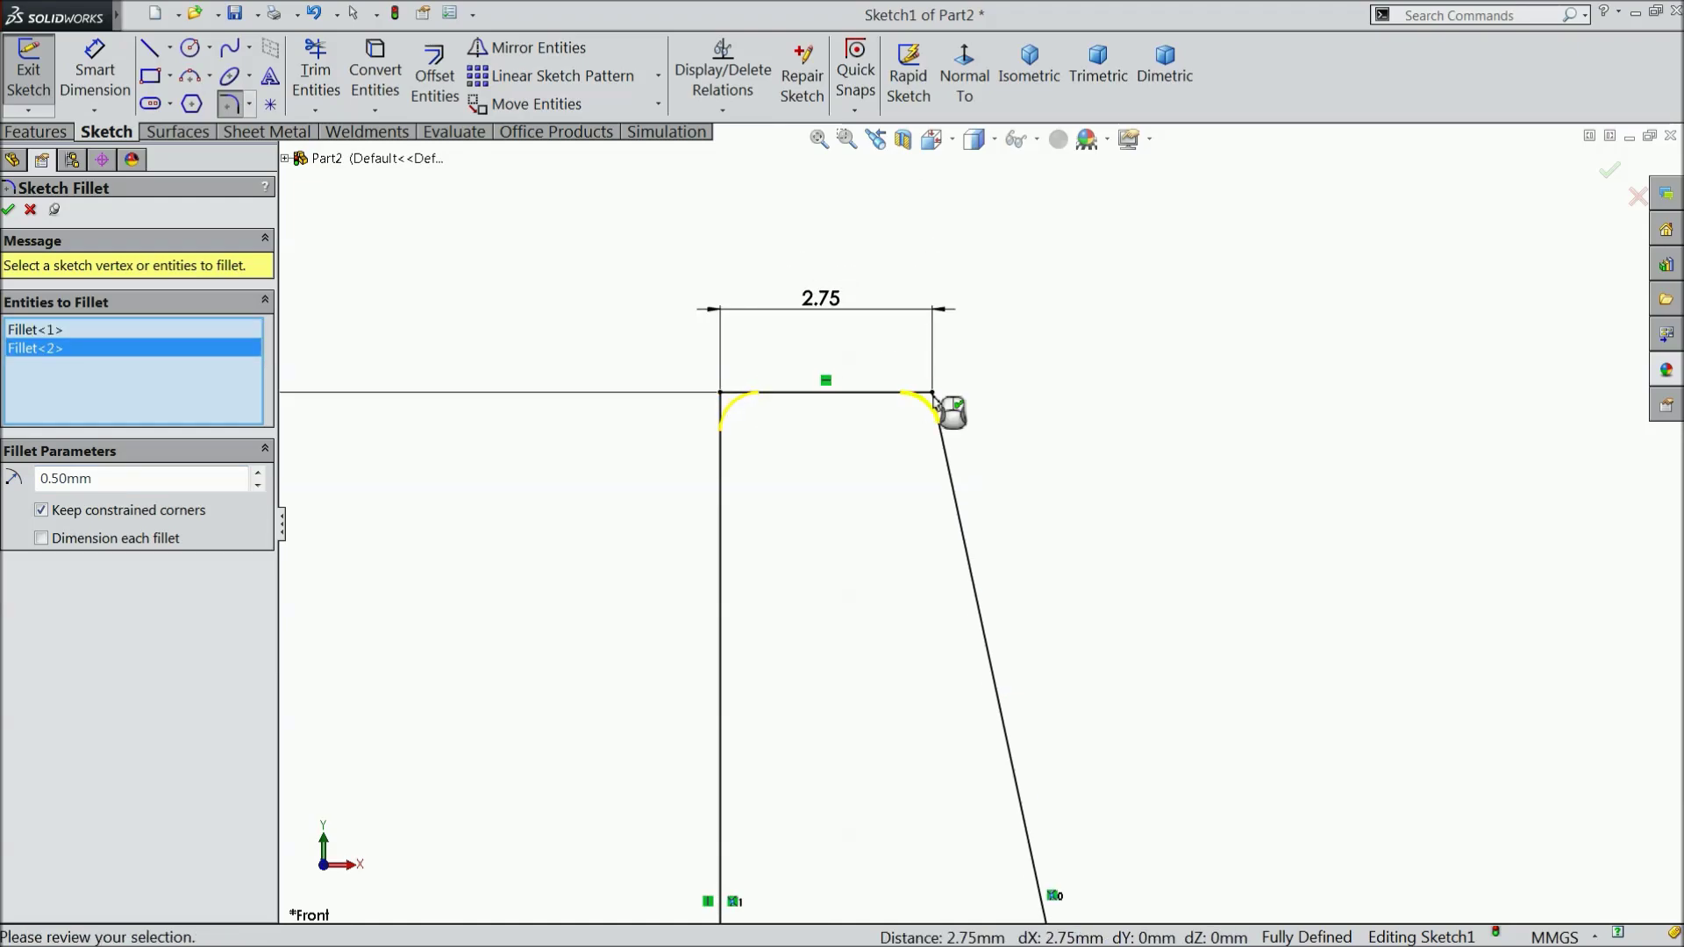
{"action": "left_click", "coordinate": [10, 211]}
{"action": "scroll", "coordinate": [869, 469], "scroll_direction": "up", "scroll_amount": 3}
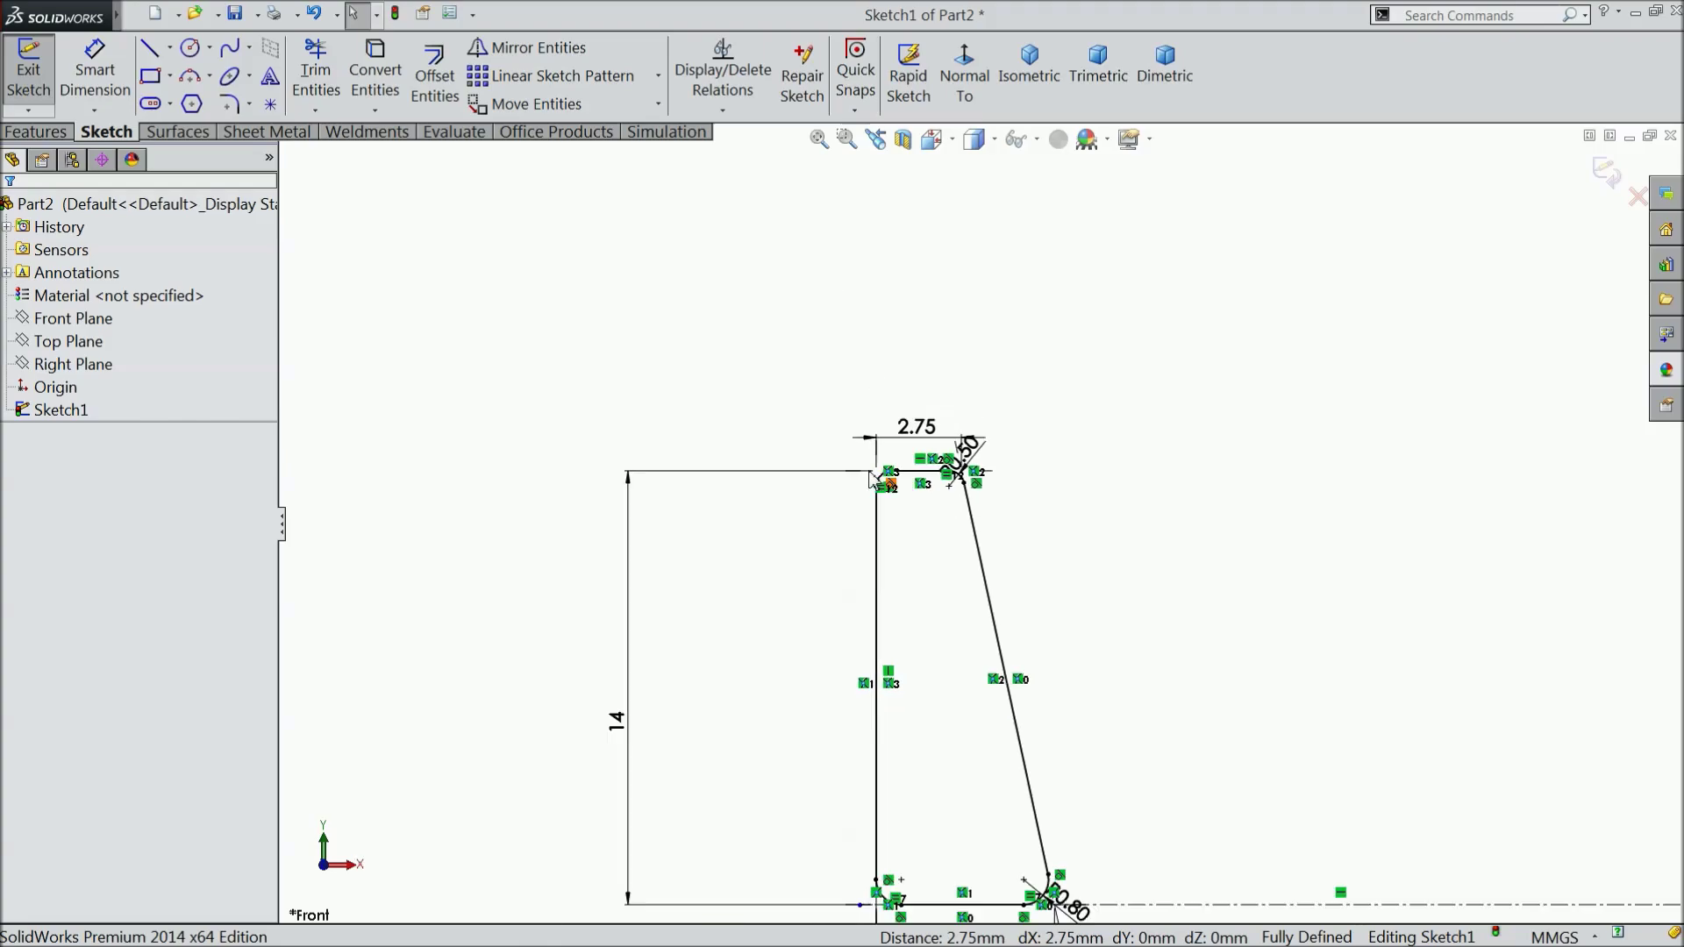
{"action": "scroll", "coordinate": [871, 478], "scroll_direction": "up", "scroll_amount": 3}
{"action": "scroll", "coordinate": [1232, 624], "scroll_direction": "down", "scroll_amount": 1}
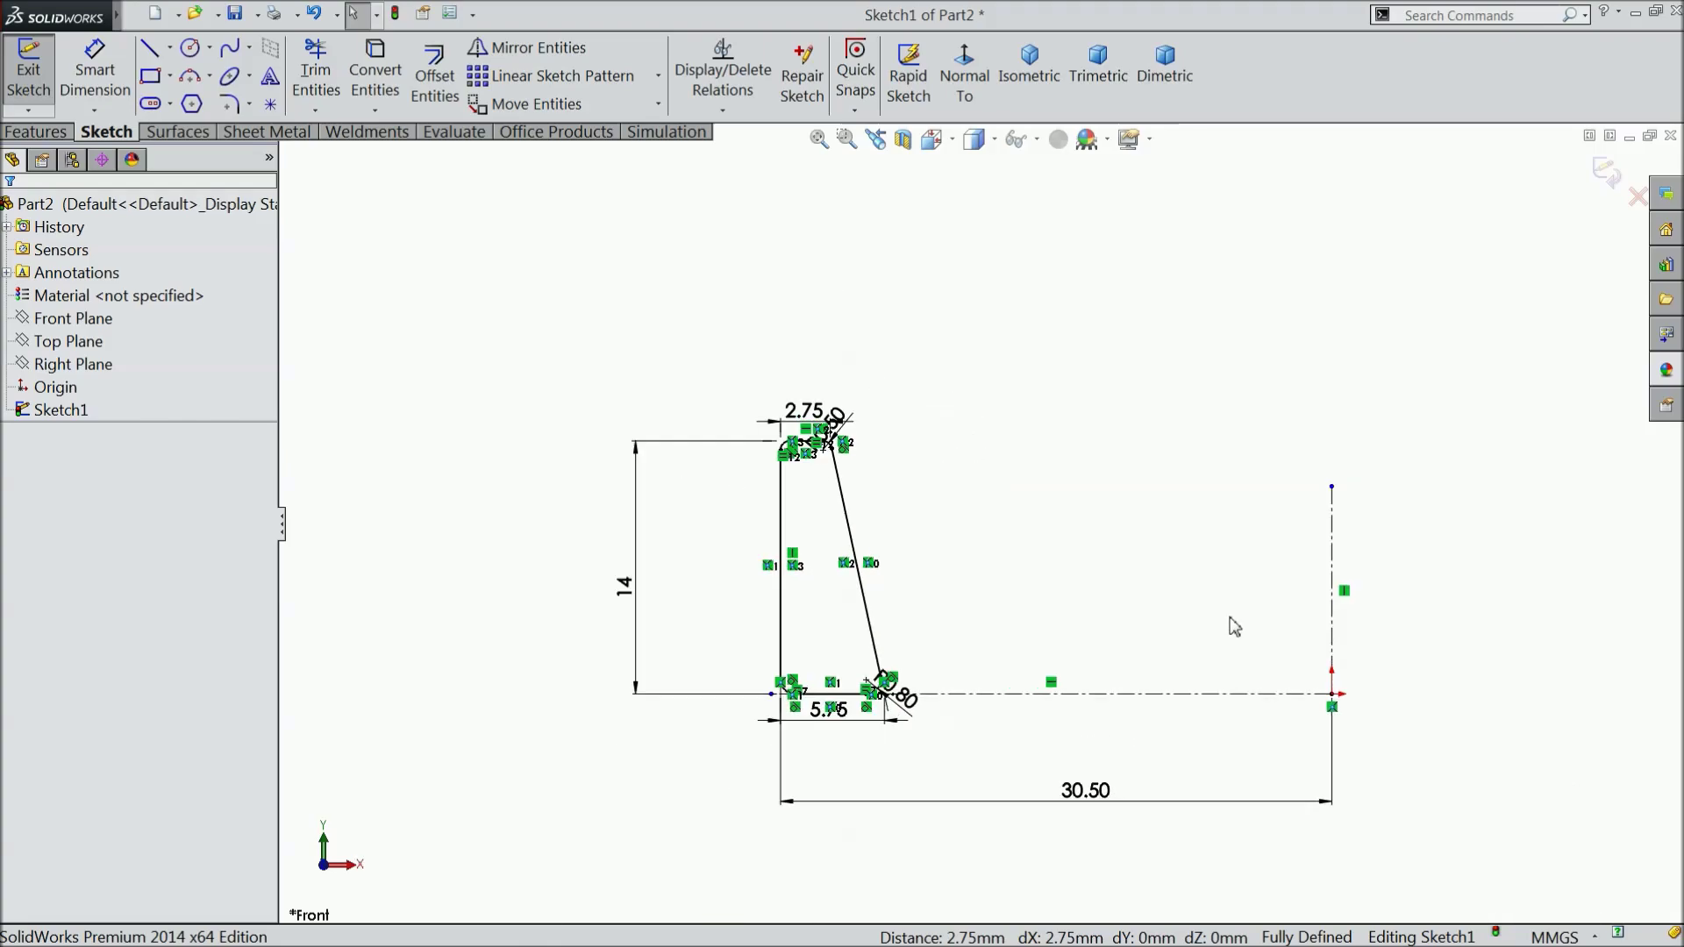
Revolve the tapered profile 360 degrees about the vertical centerline to form a solid ring
{"action": "left_click", "coordinate": [44, 136]}
{"action": "left_click", "coordinate": [115, 77]}
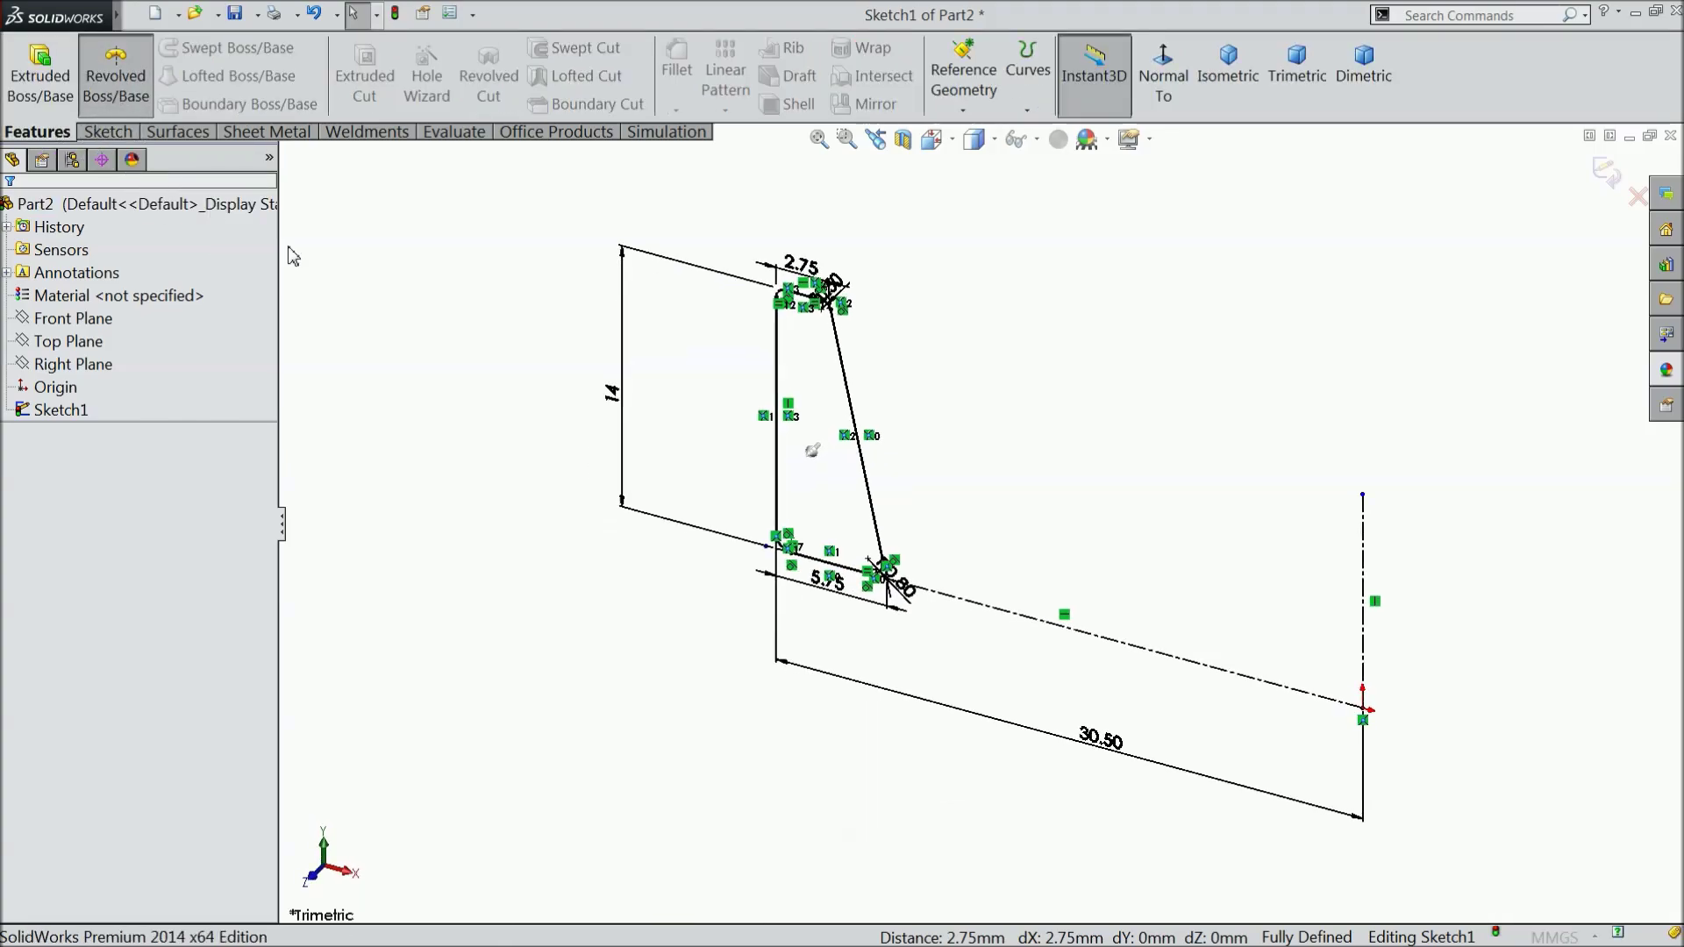
{"action": "left_click", "coordinate": [1363, 558]}
{"action": "scroll", "coordinate": [1202, 565], "scroll_direction": "up", "scroll_amount": 3}
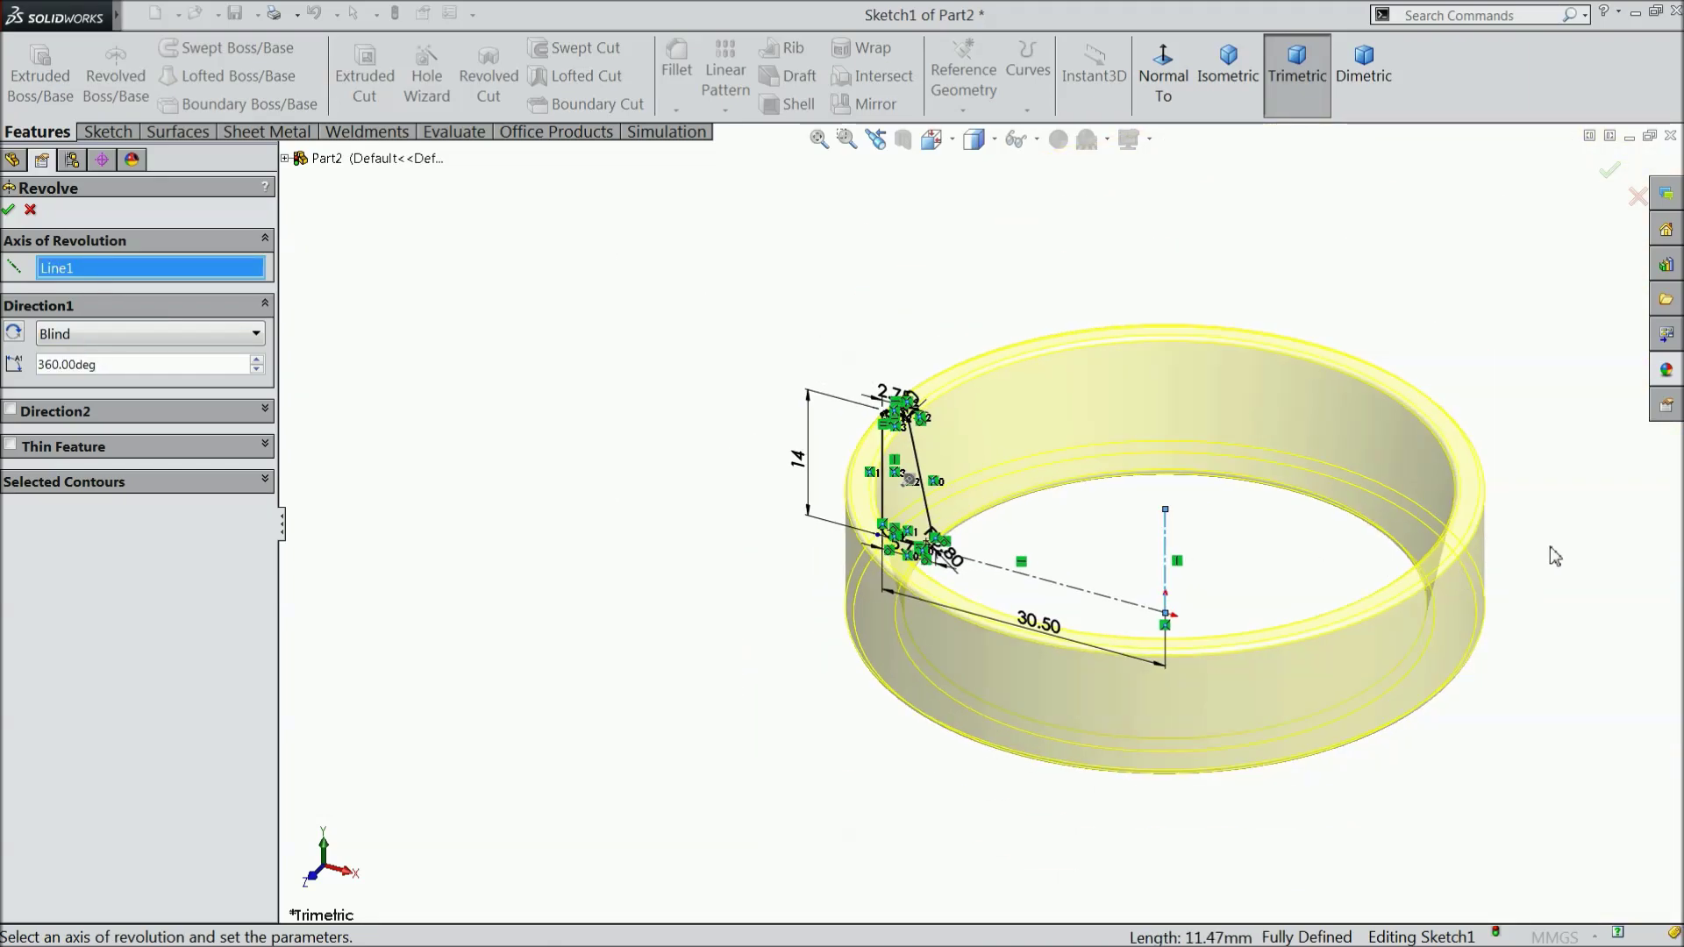
{"action": "scroll", "coordinate": [1552, 557], "scroll_direction": "up", "scroll_amount": 1}
{"action": "scroll", "coordinate": [1531, 555], "scroll_direction": "down", "scroll_amount": 2}
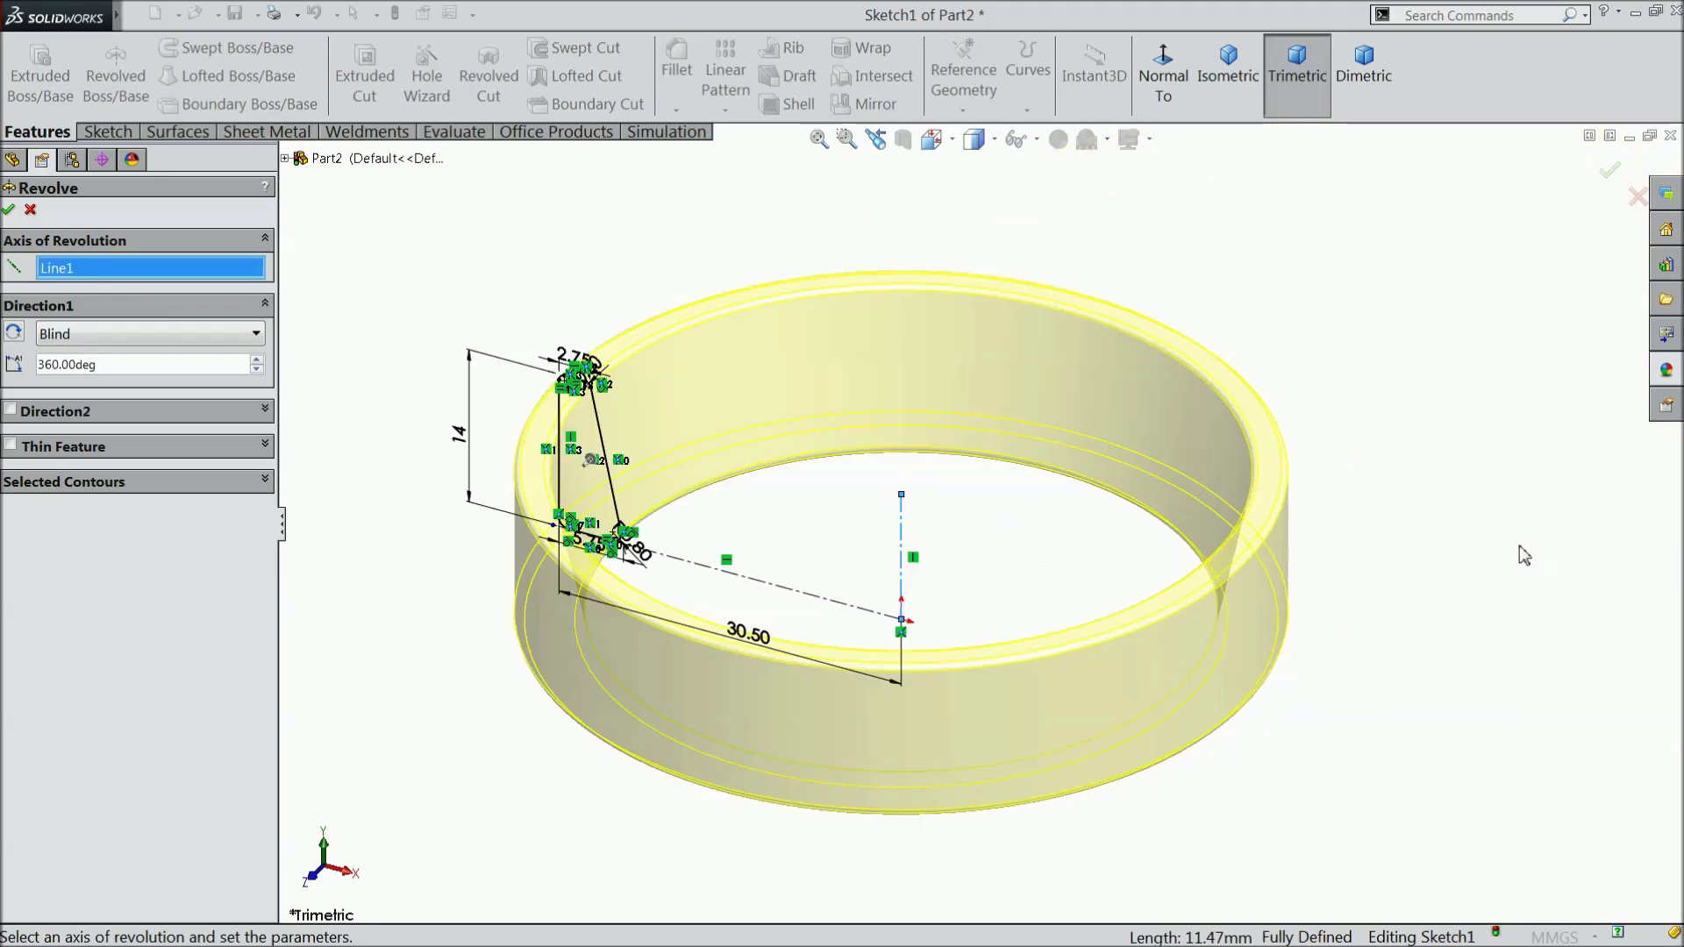
{"action": "left_click", "coordinate": [8, 211]}
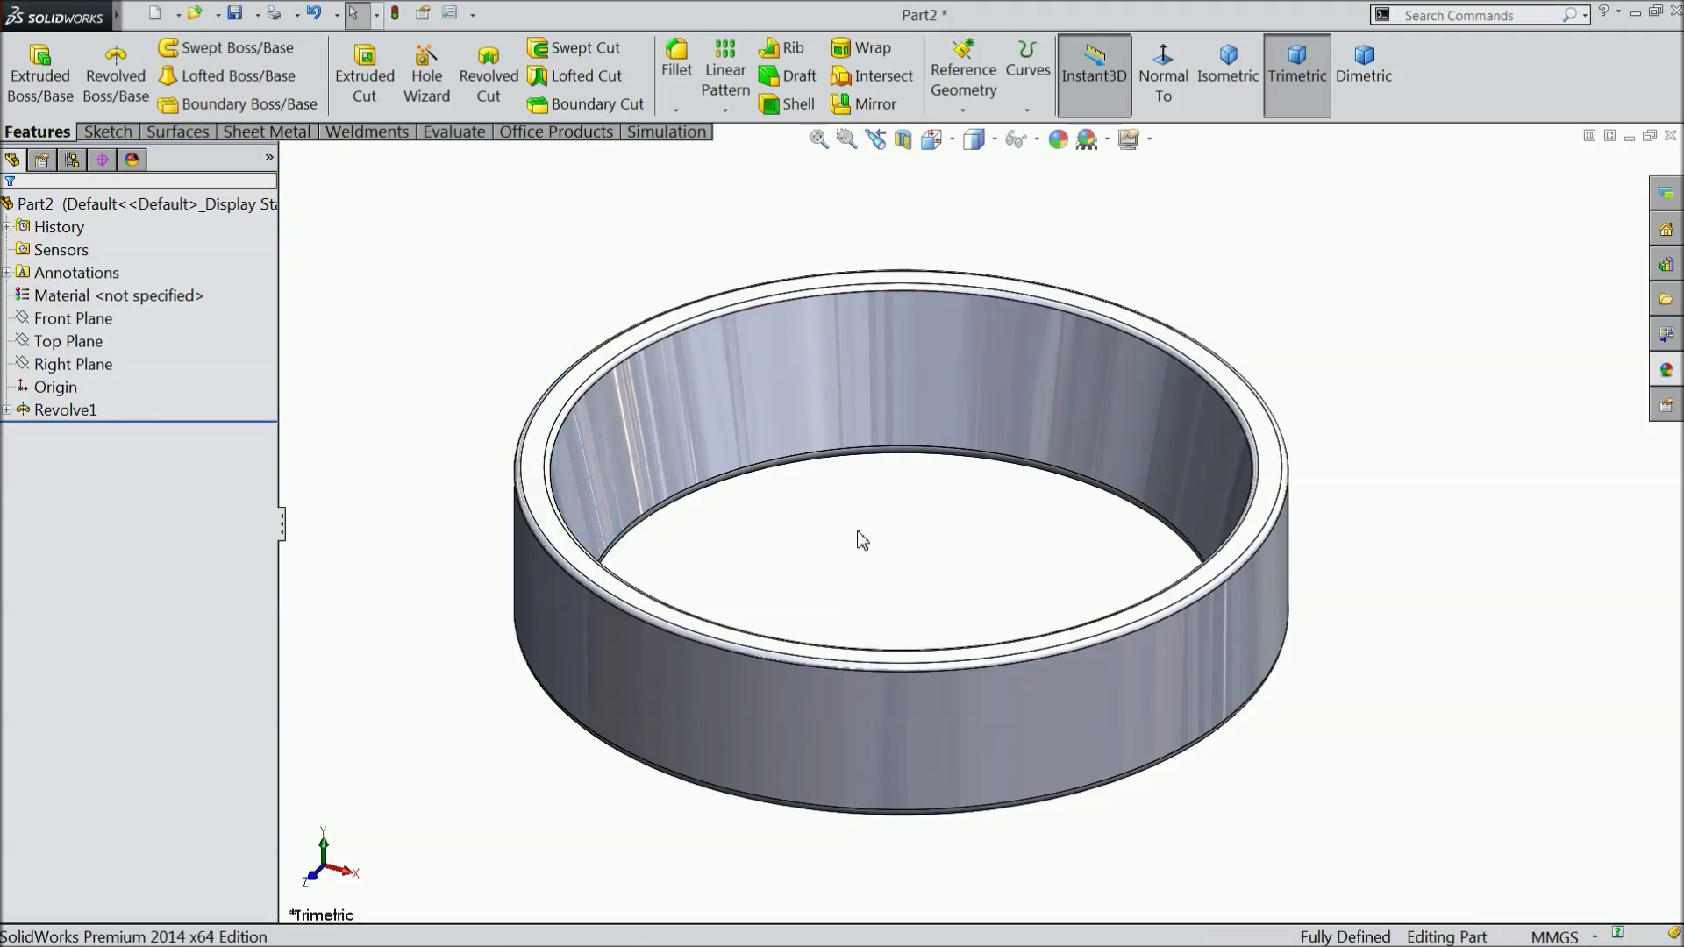
Apply the chromium plate appearance to the ring and view it from other sides
{"action": "middle_click_drag", "start_coordinate": [862, 539], "coordinate": [748, 478]}
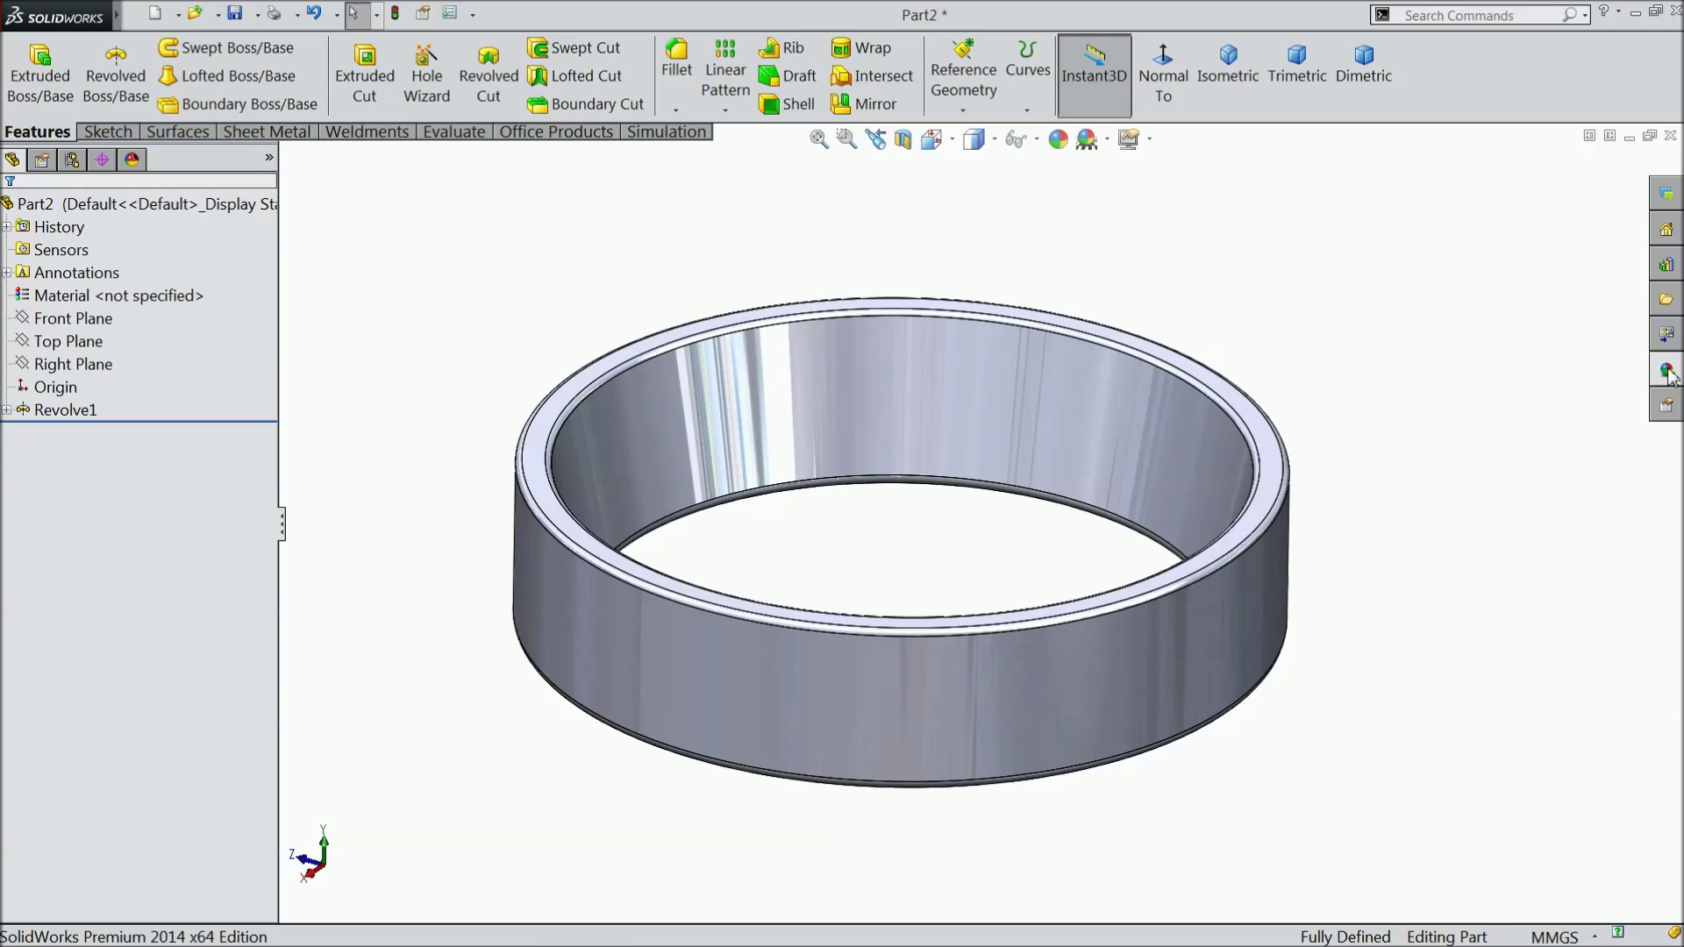
{"action": "left_click", "coordinate": [1668, 371]}
{"action": "double_click", "coordinate": [1544, 596]}
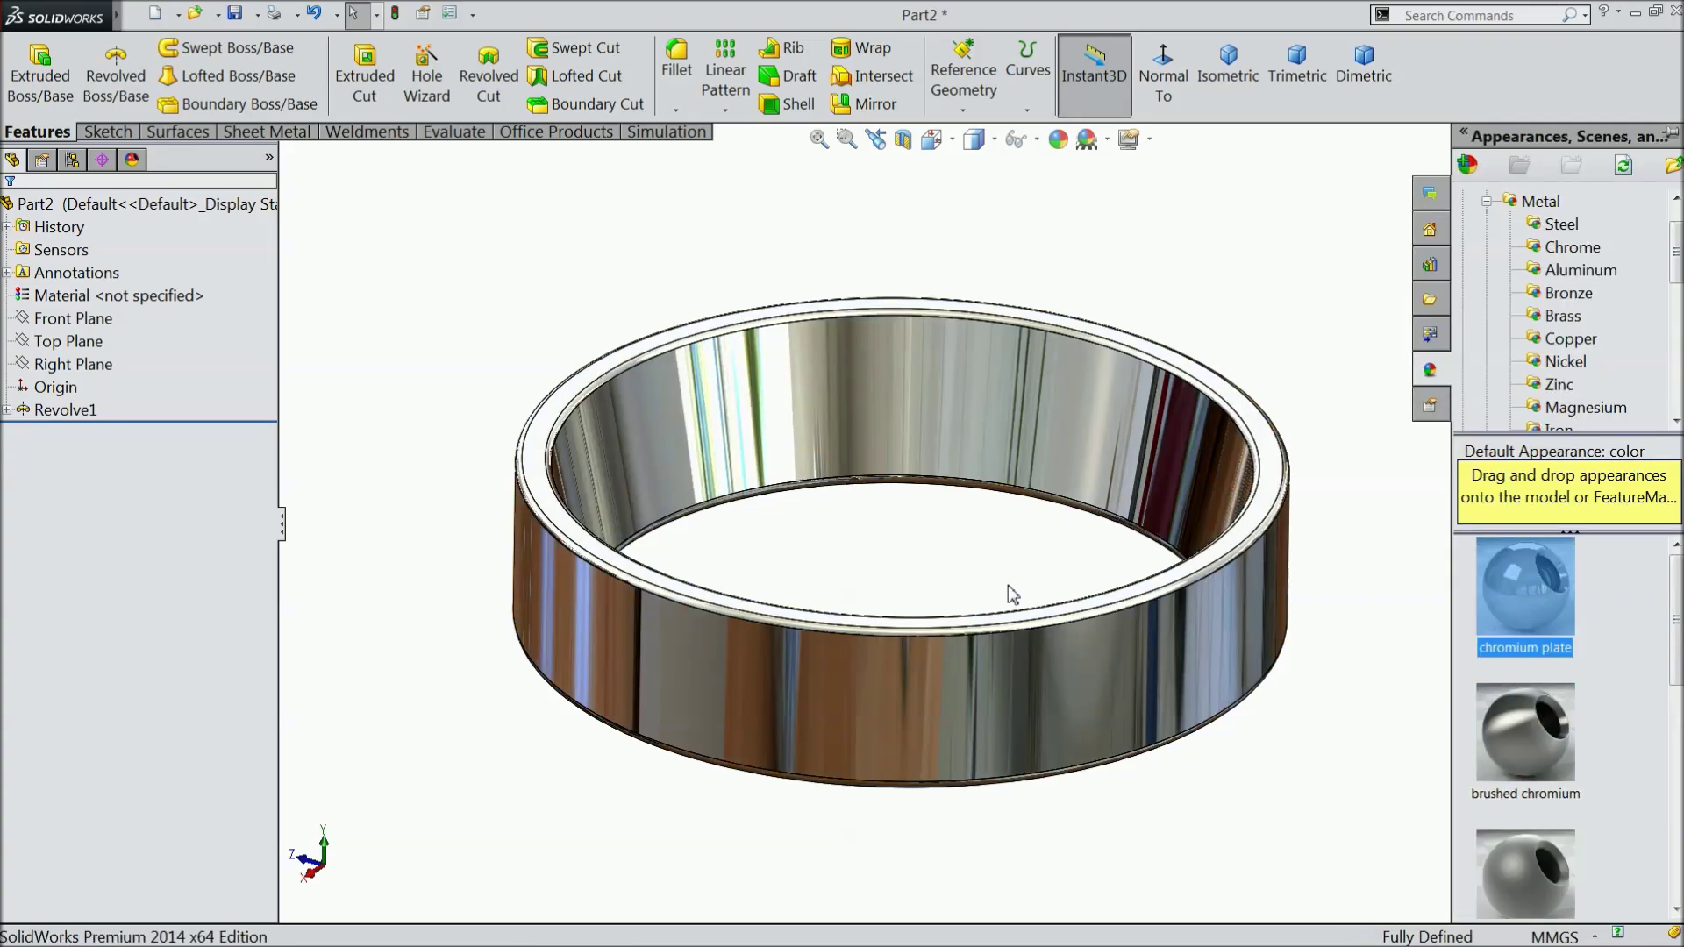
{"action": "middle_click_drag", "start_coordinate": [1008, 586], "coordinate": [868, 511]}
Start saving the part and create and open a new folder named Roller Bearing on the Desktop
{"action": "left_click", "coordinate": [236, 15]}
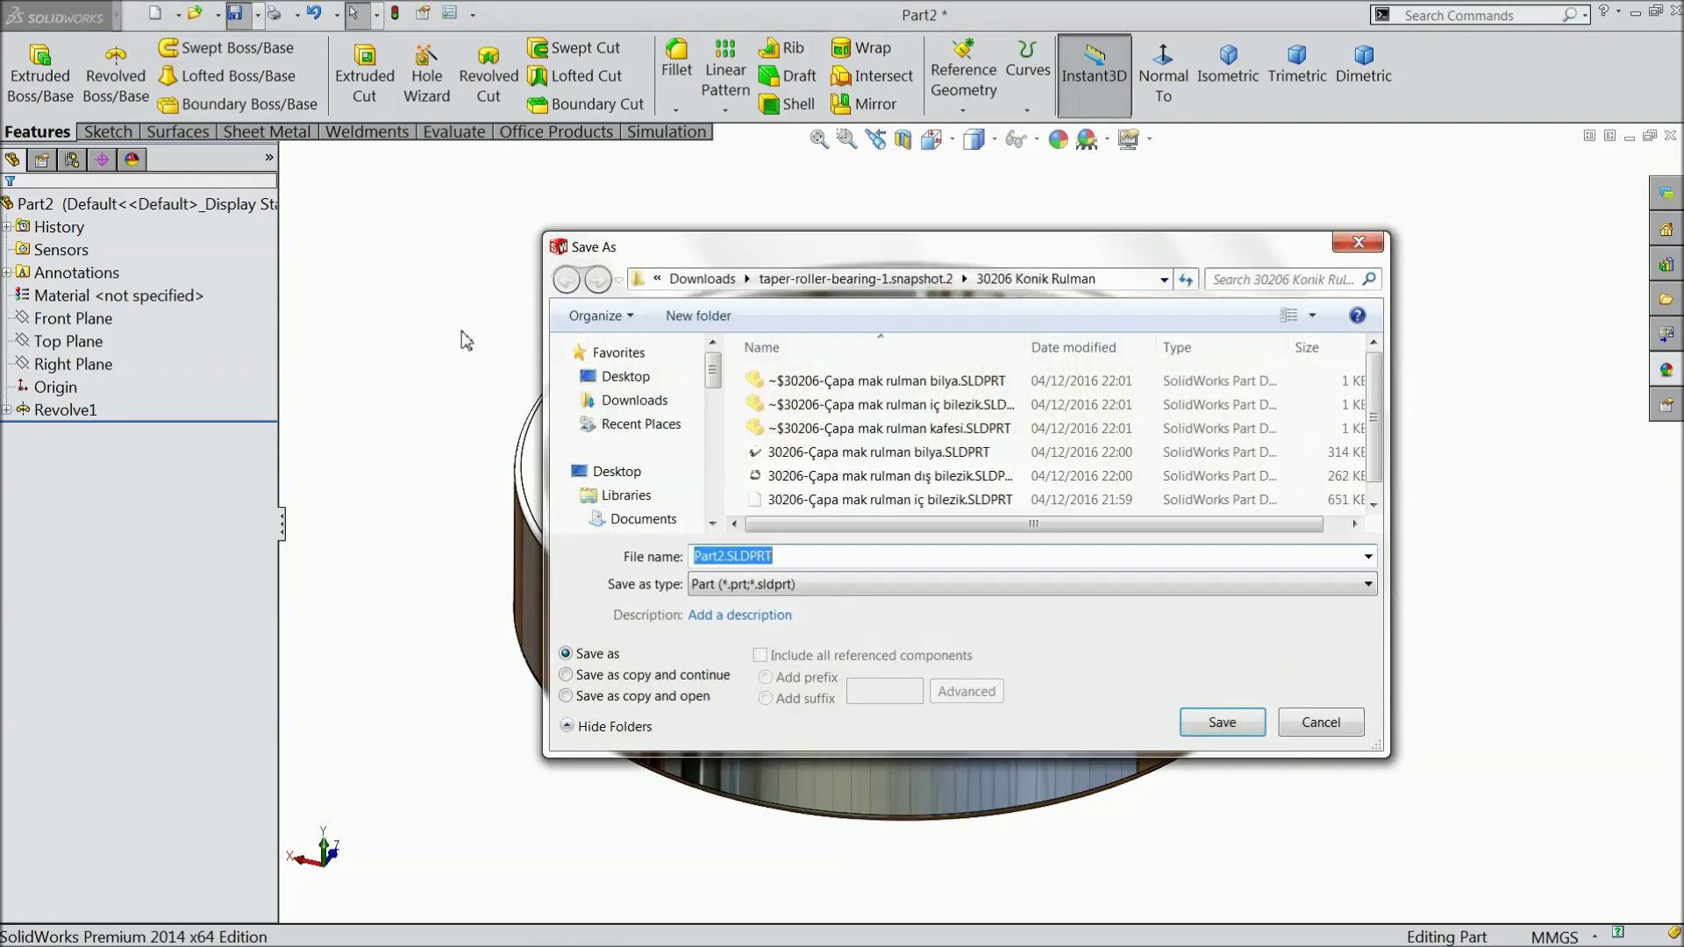
{"action": "left_click", "coordinate": [625, 376]}
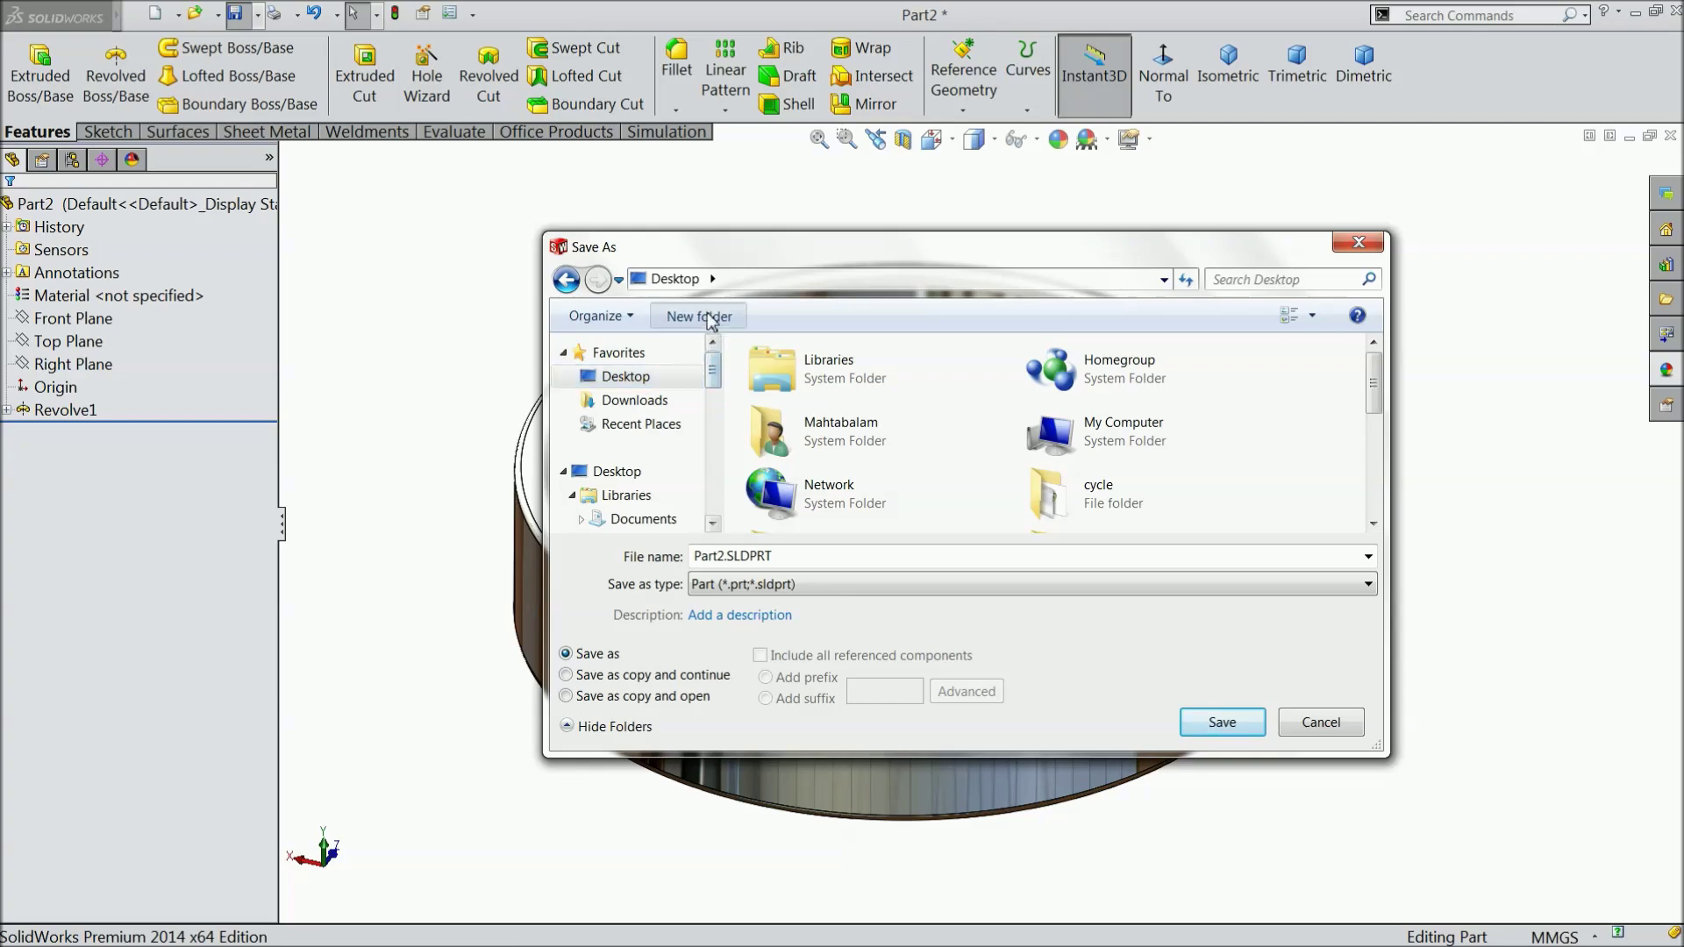
{"action": "left_click", "coordinate": [699, 315]}
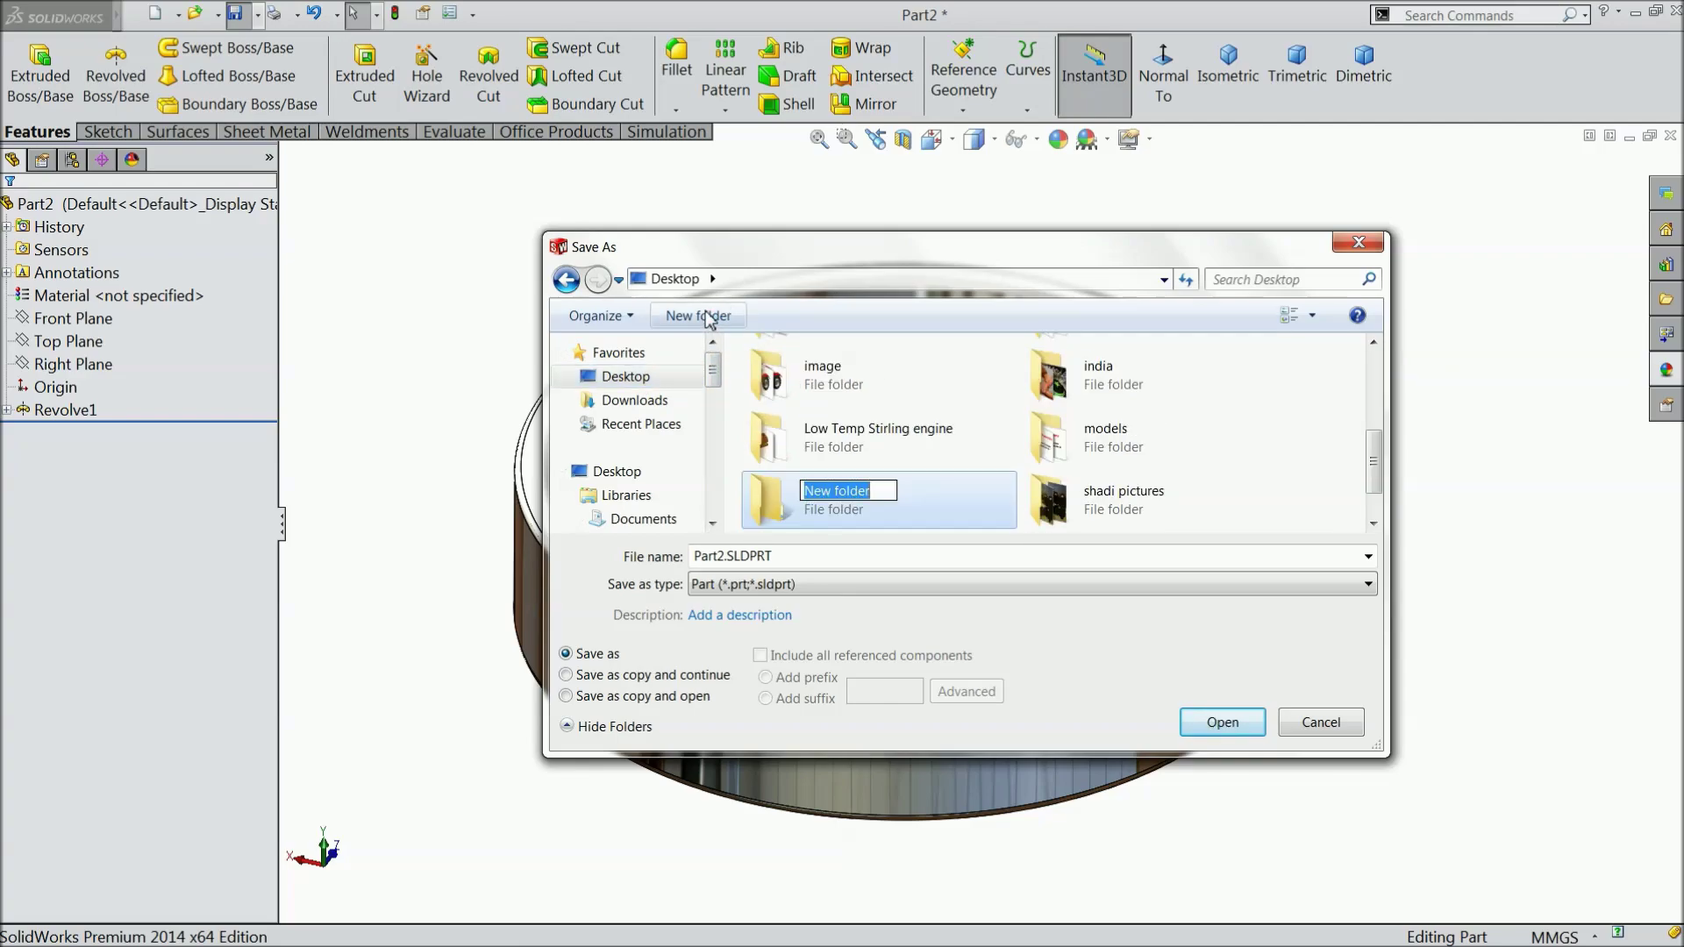
{"action": "type", "text": "Roller Bearin"}
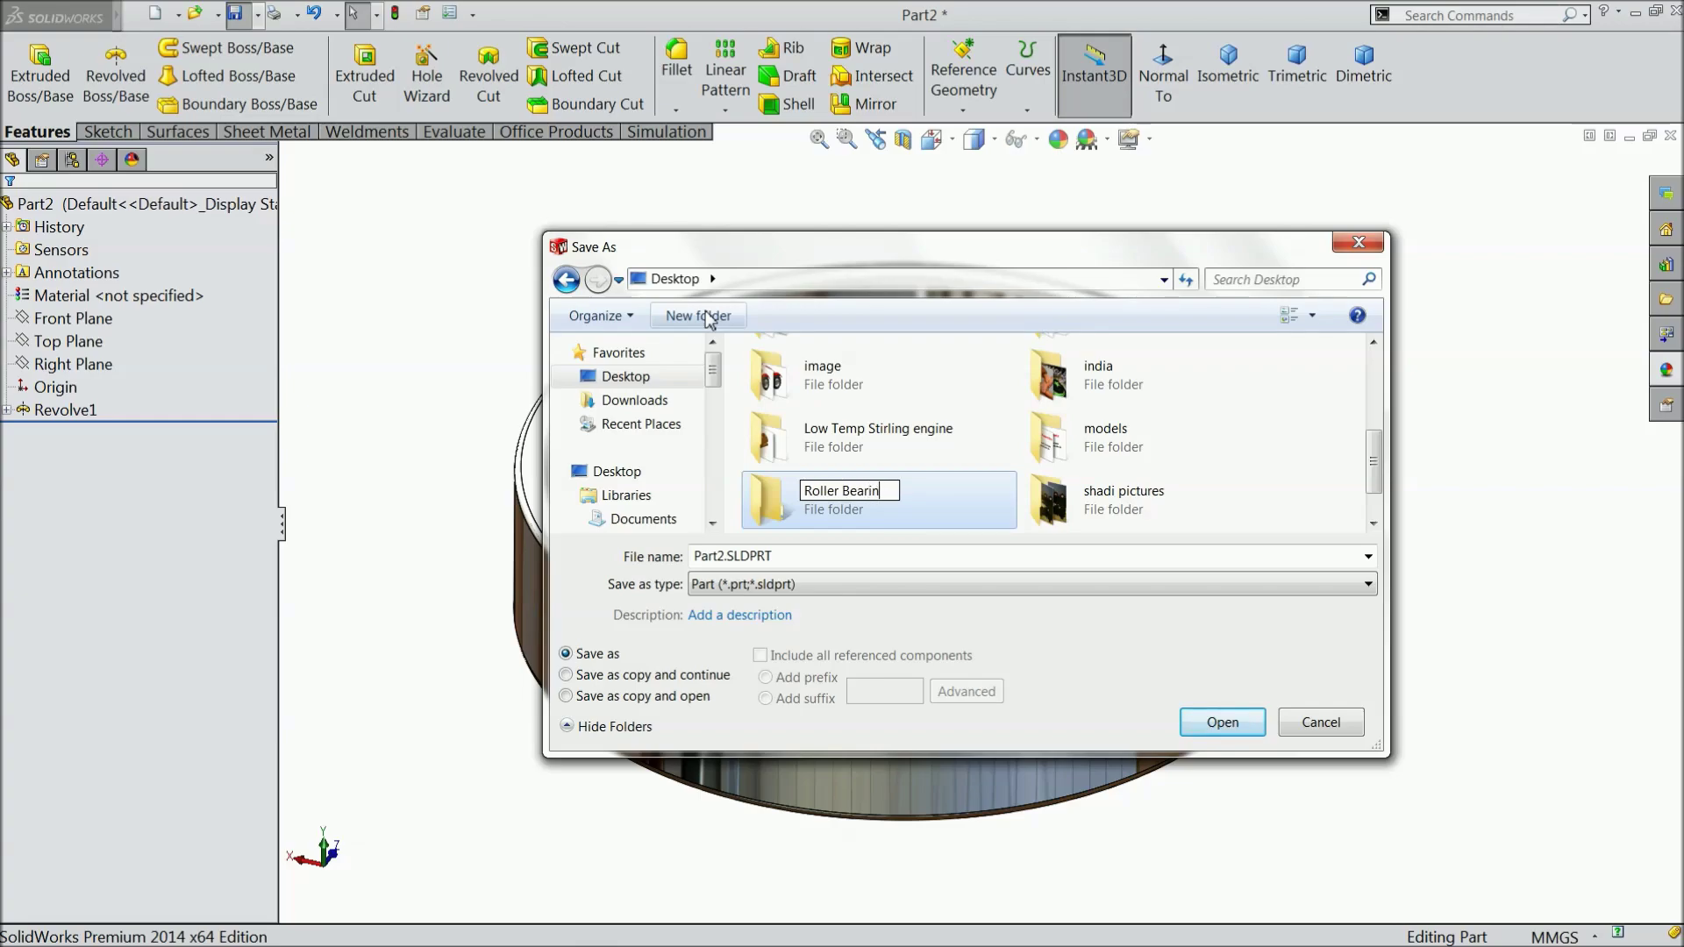
{"action": "type", "text": "g"}
{"action": "key", "text": "Return"}
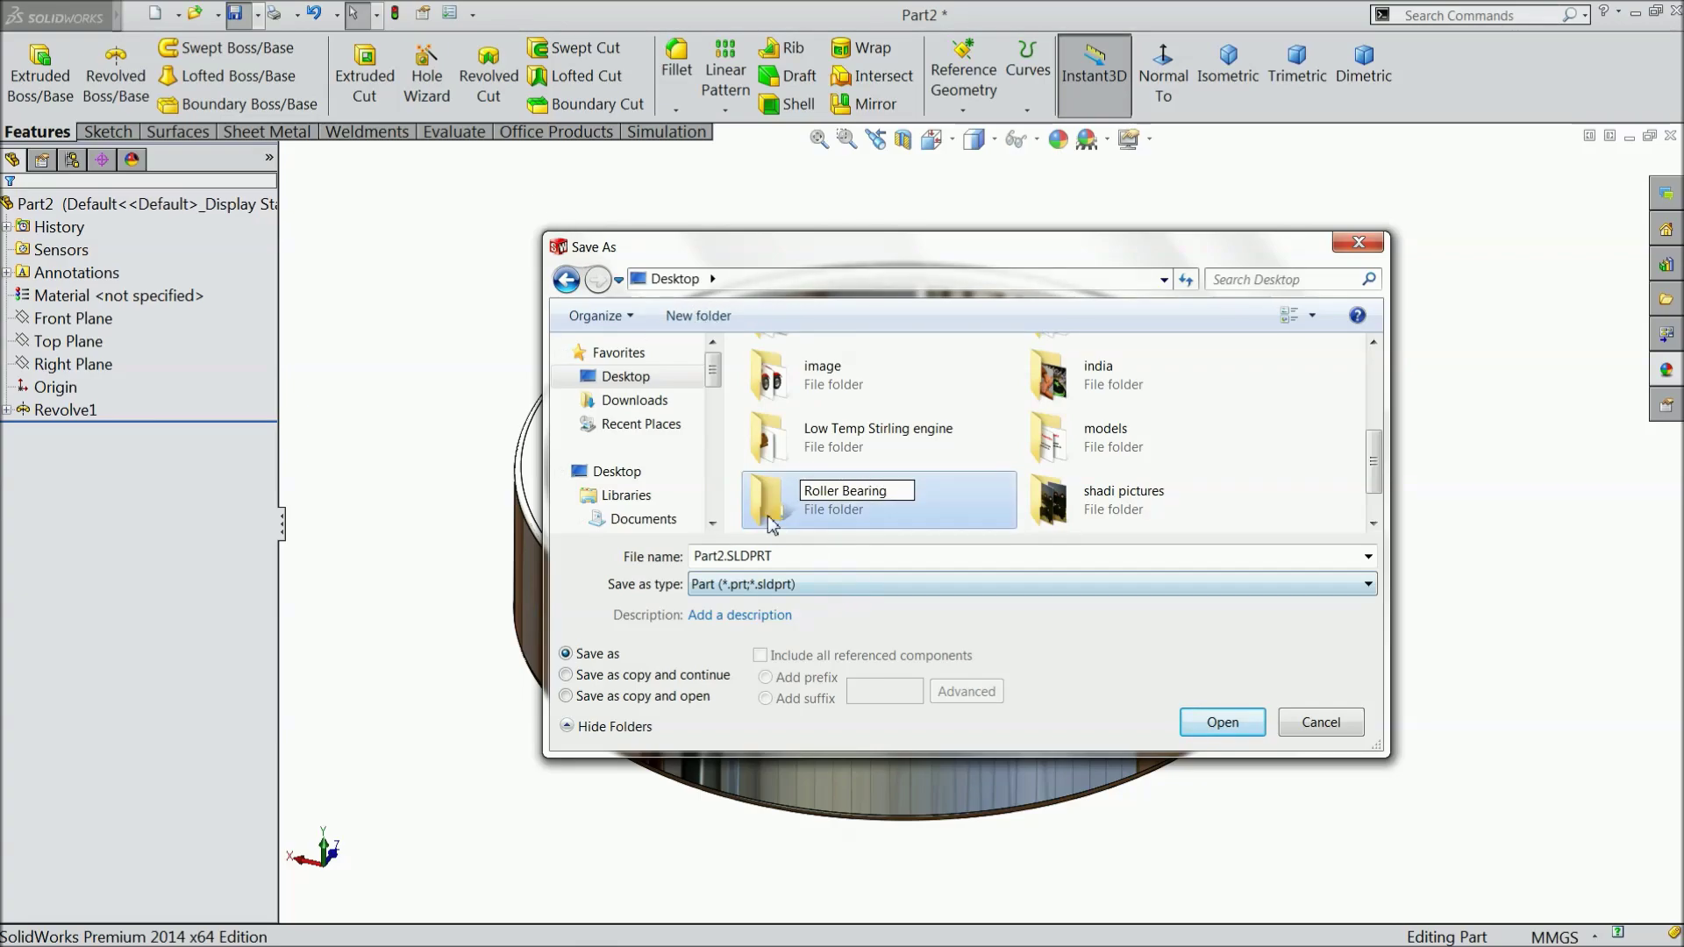
{"action": "double_click", "coordinate": [775, 505]}
Save the part in the Roller Bearing folder under the file name 1.Outer Ring
{"action": "double_click", "coordinate": [793, 559]}
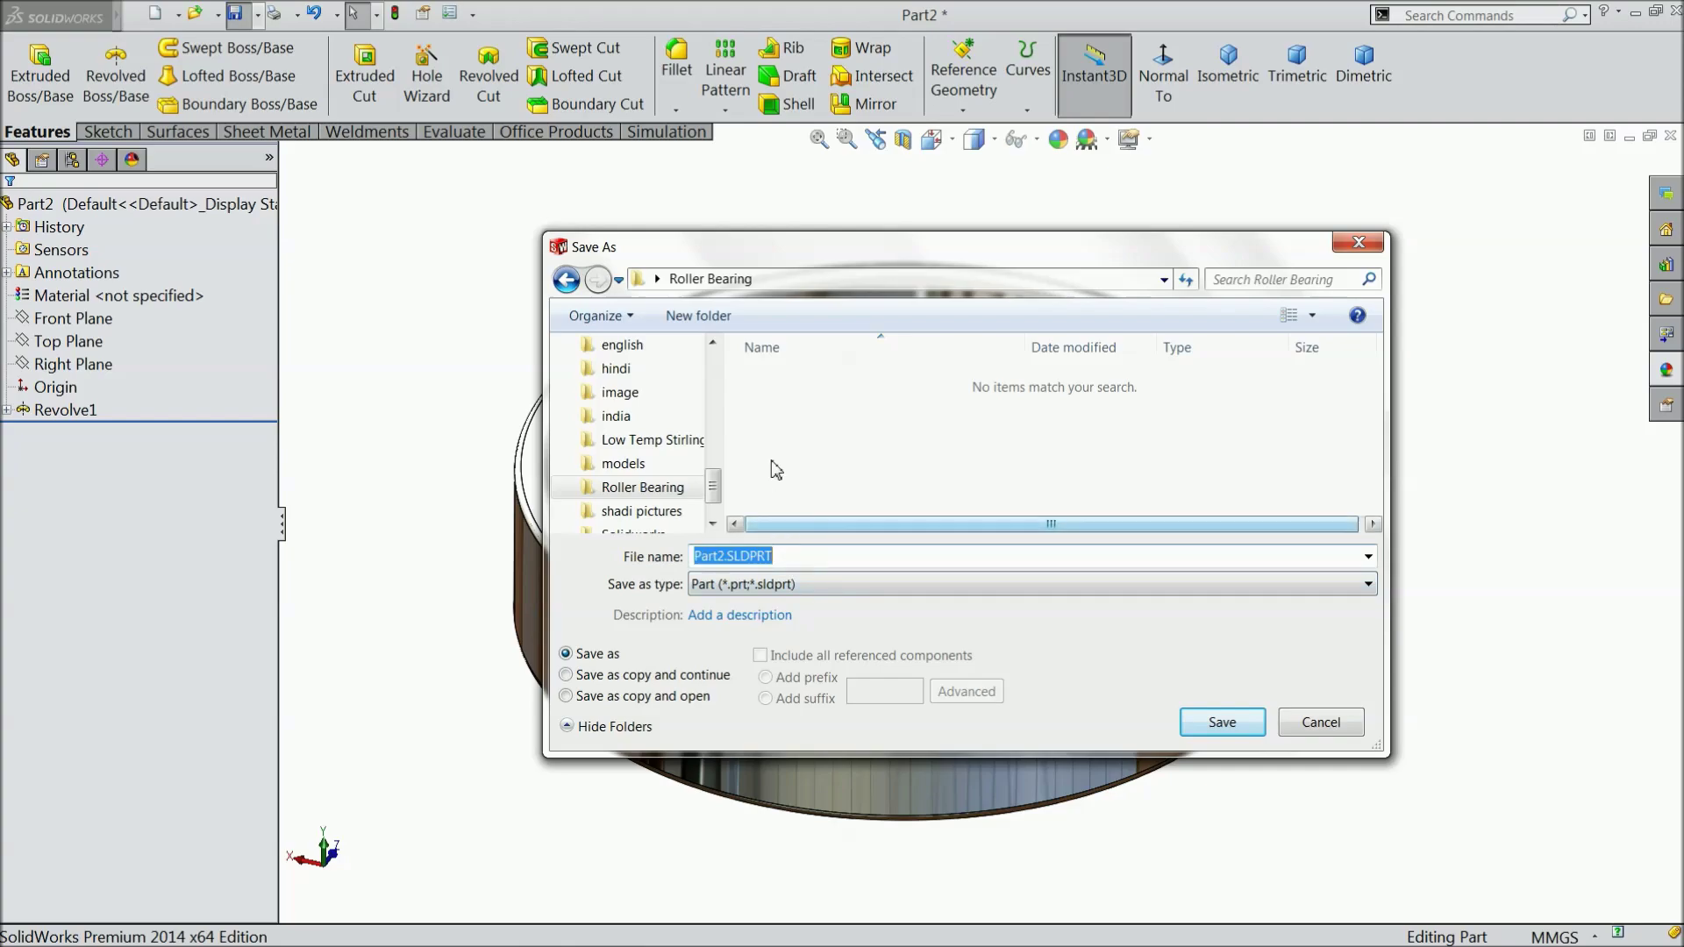
{"action": "type", "text": "1.Outer Ring"}
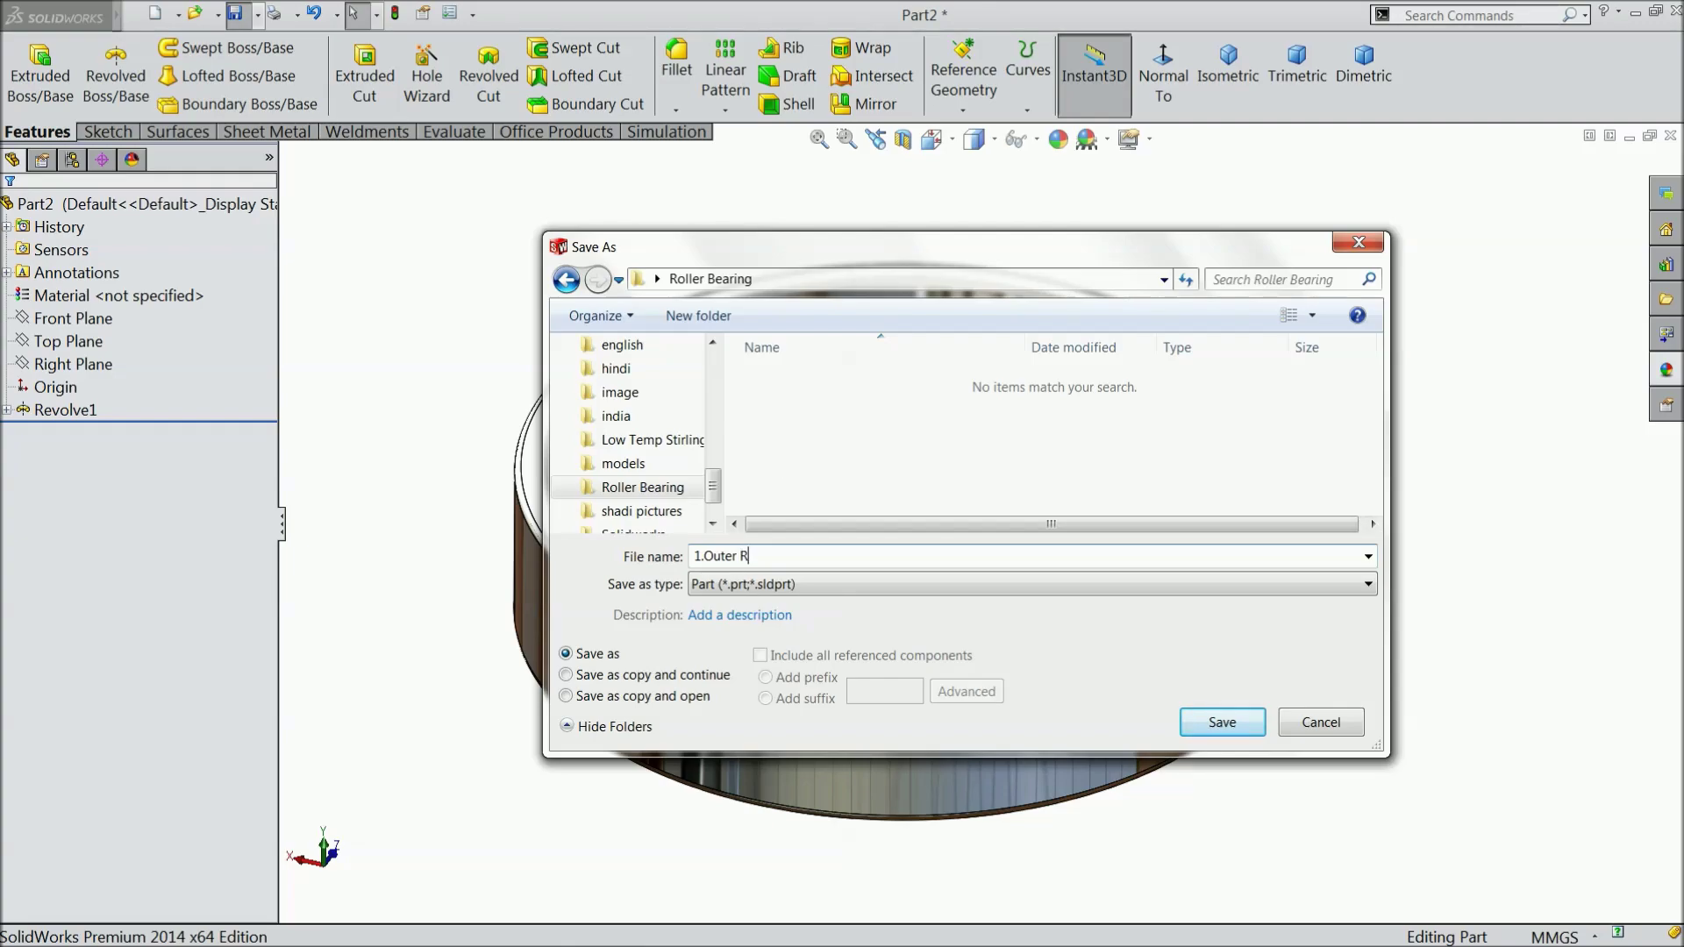
{"action": "left_click", "coordinate": [1222, 722]}
{"action": "middle_click_drag", "start_coordinate": [970, 593], "coordinate": [477, 307]}
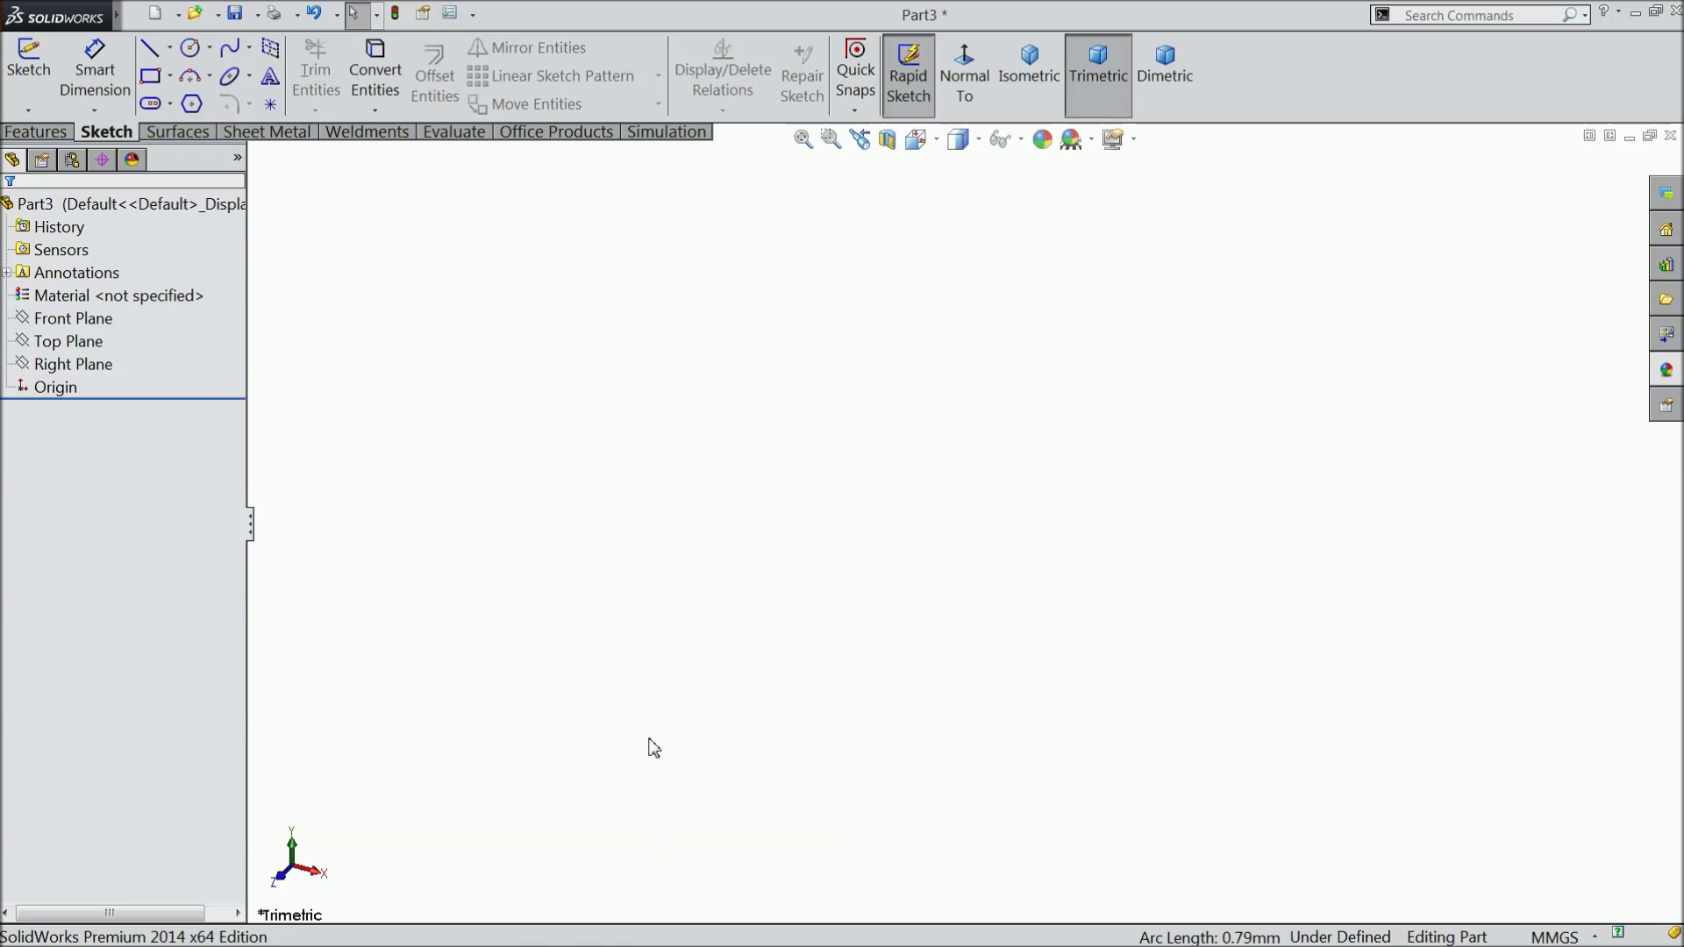
On the new part's Front Plane, sketch a vertical centerline down to the origin and a horizontal centerline about 172 mm leftward from it
{"action": "left_click", "coordinate": [117, 321]}
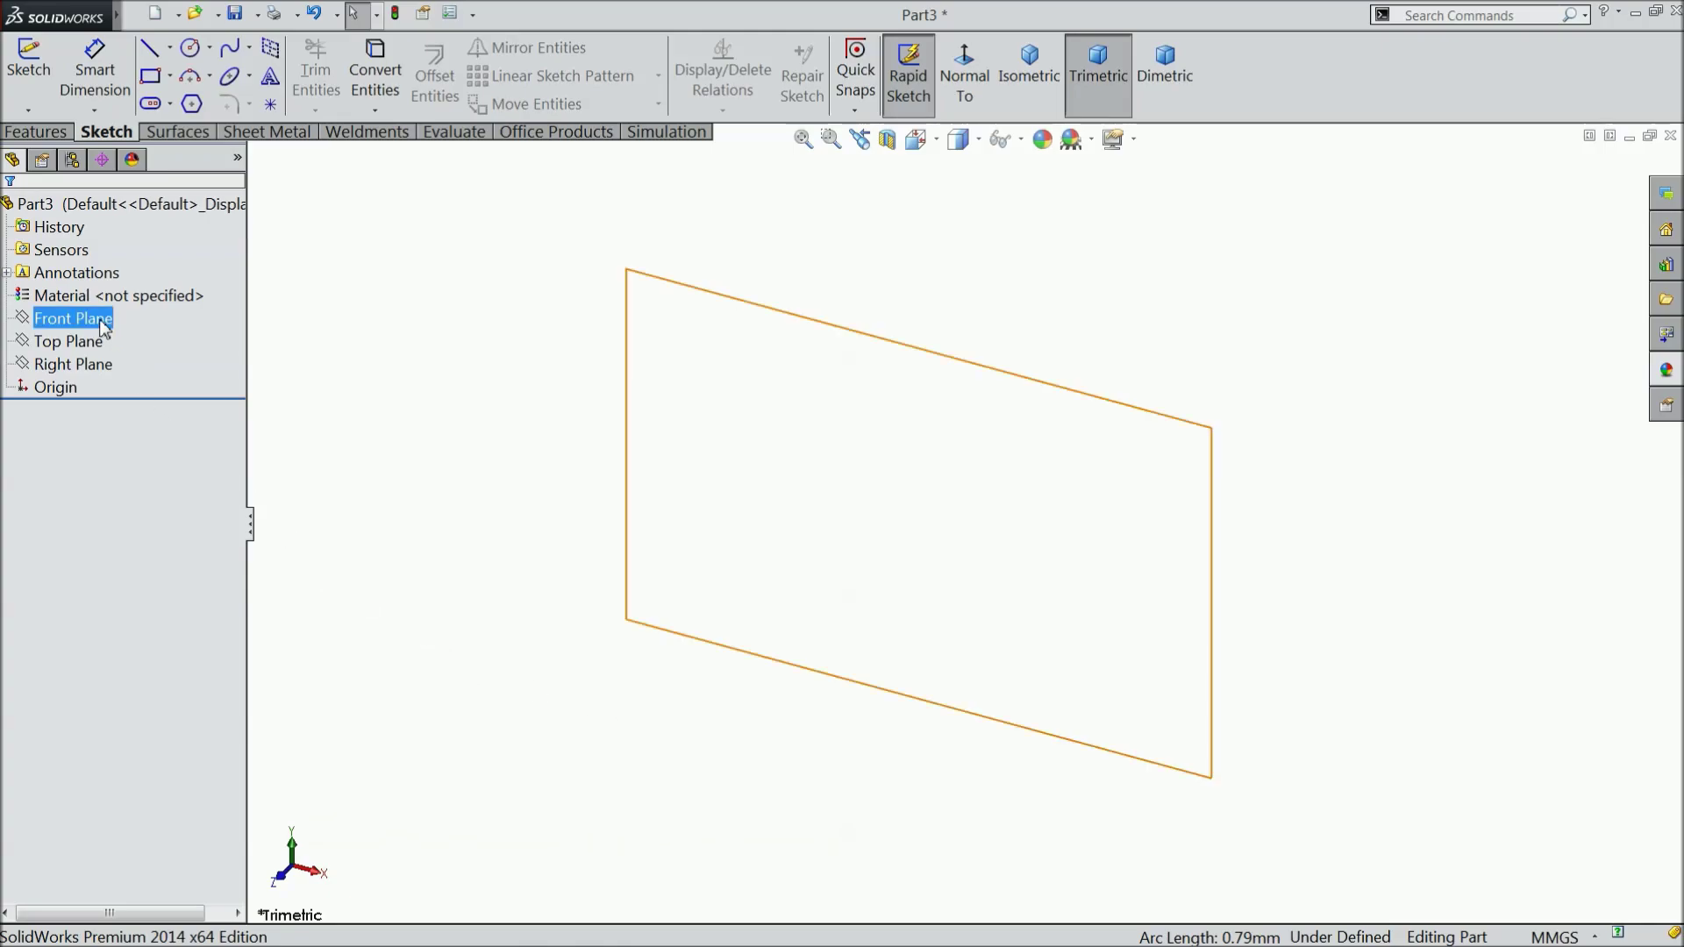
{"action": "left_click", "coordinate": [120, 295]}
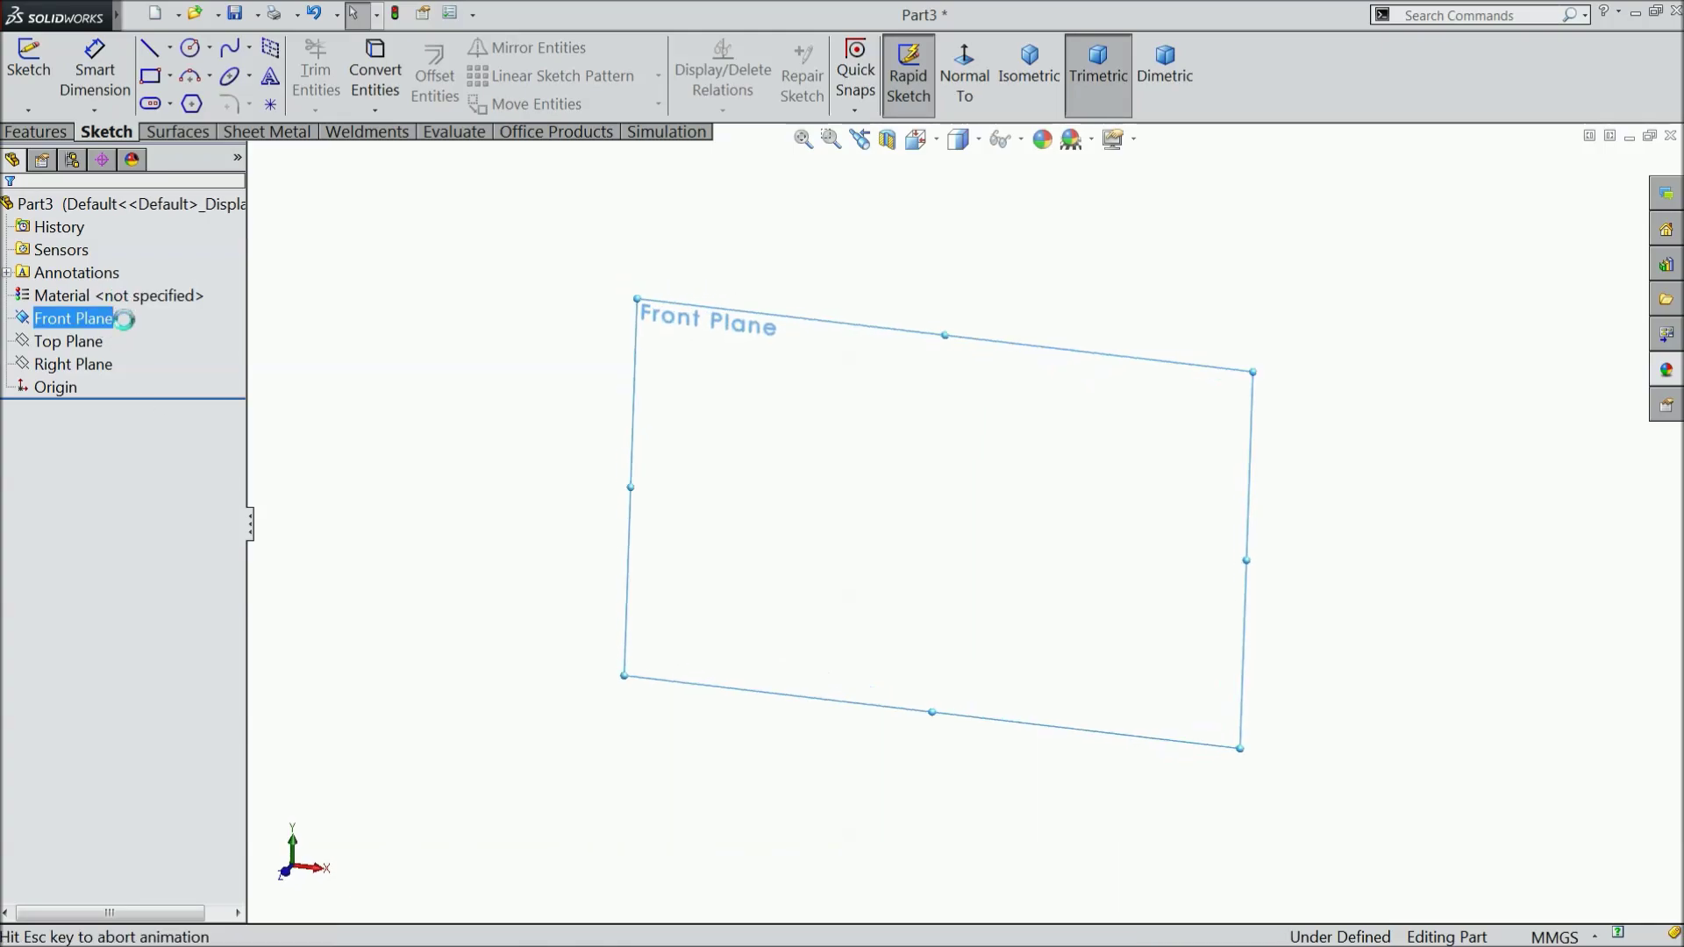
{"action": "left_click", "coordinate": [168, 51]}
{"action": "left_click", "coordinate": [200, 104]}
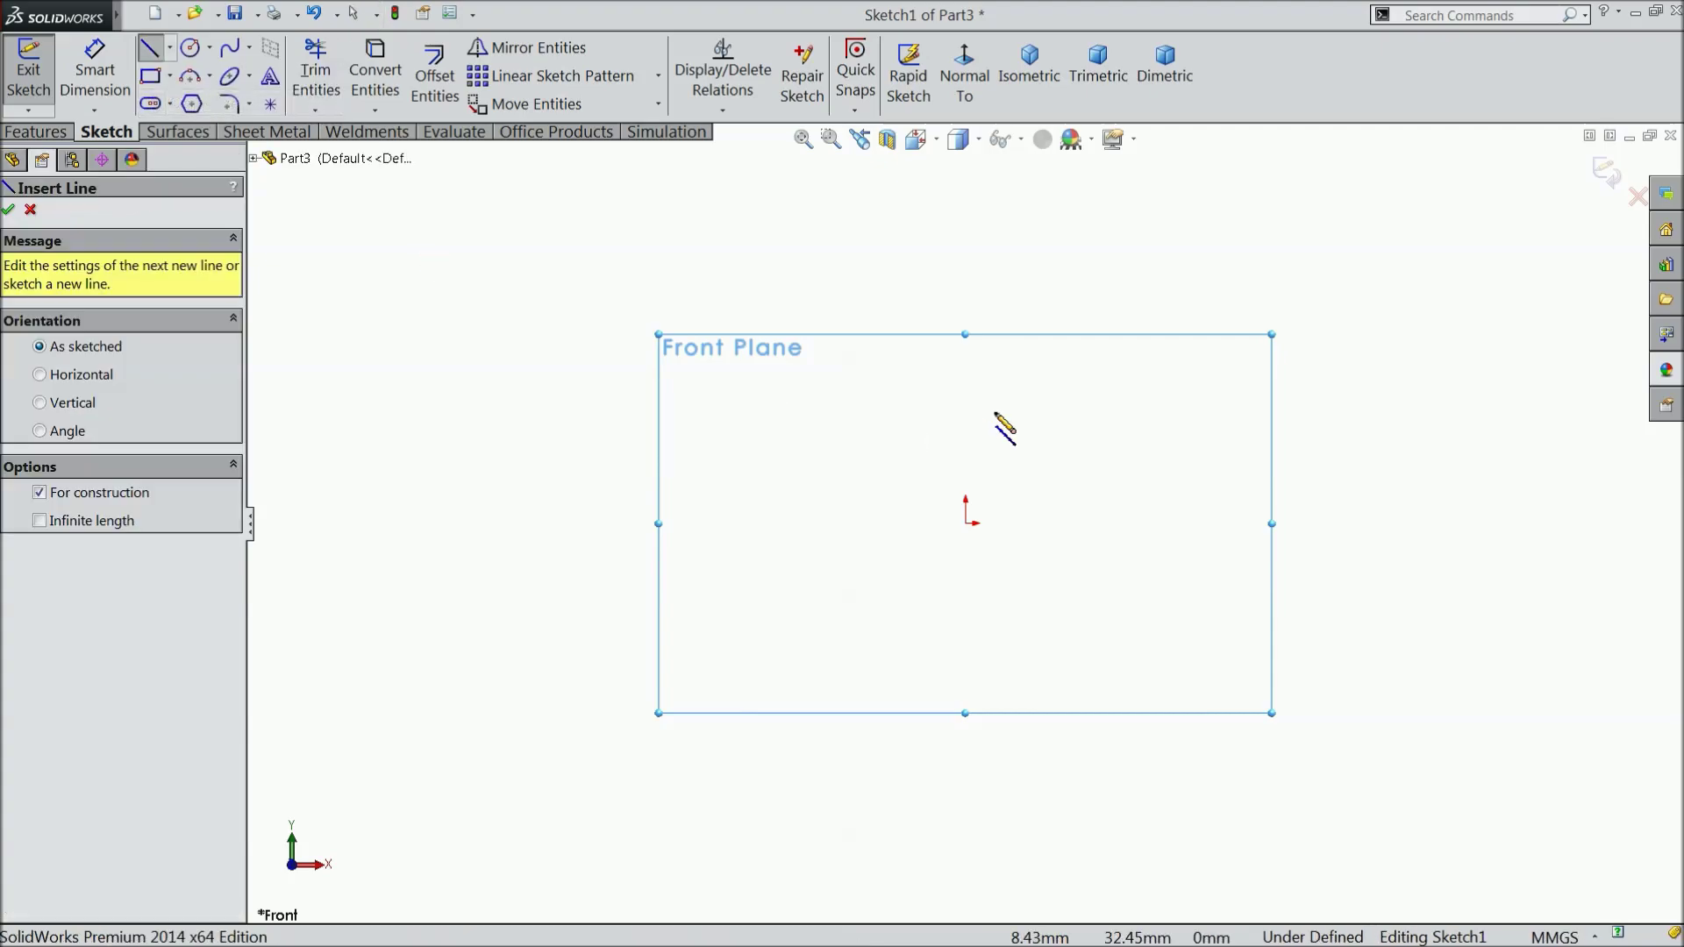
{"action": "left_click", "coordinate": [966, 271]}
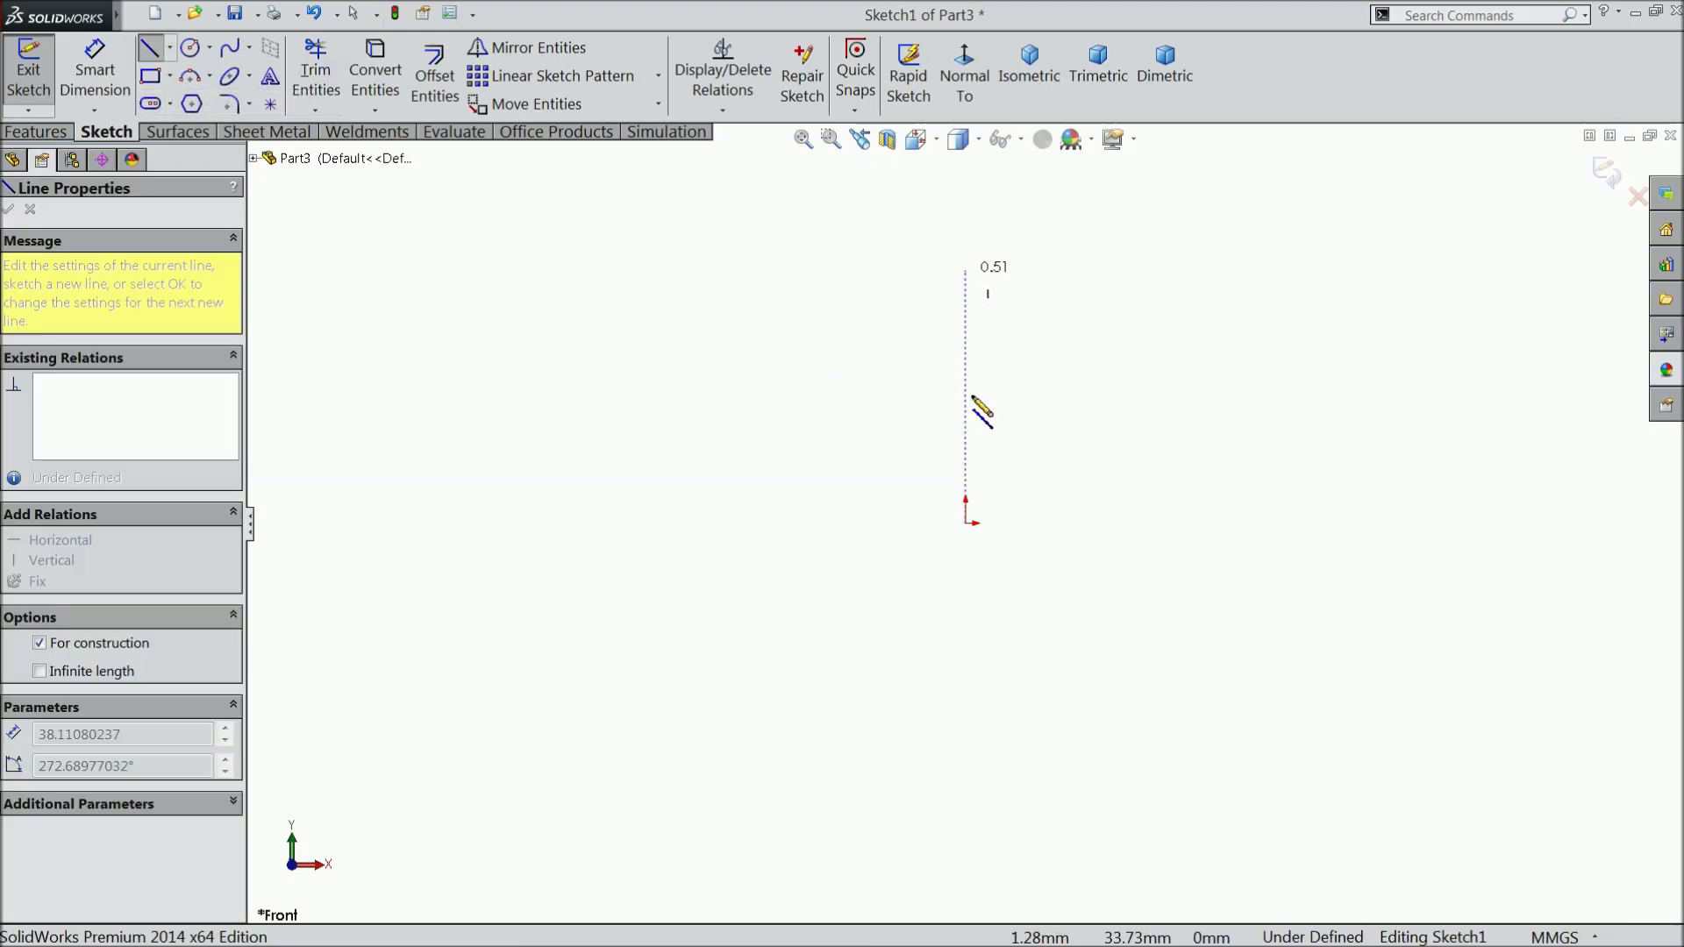
{"action": "left_click", "coordinate": [966, 523]}
{"action": "left_click", "coordinate": [375, 524]}
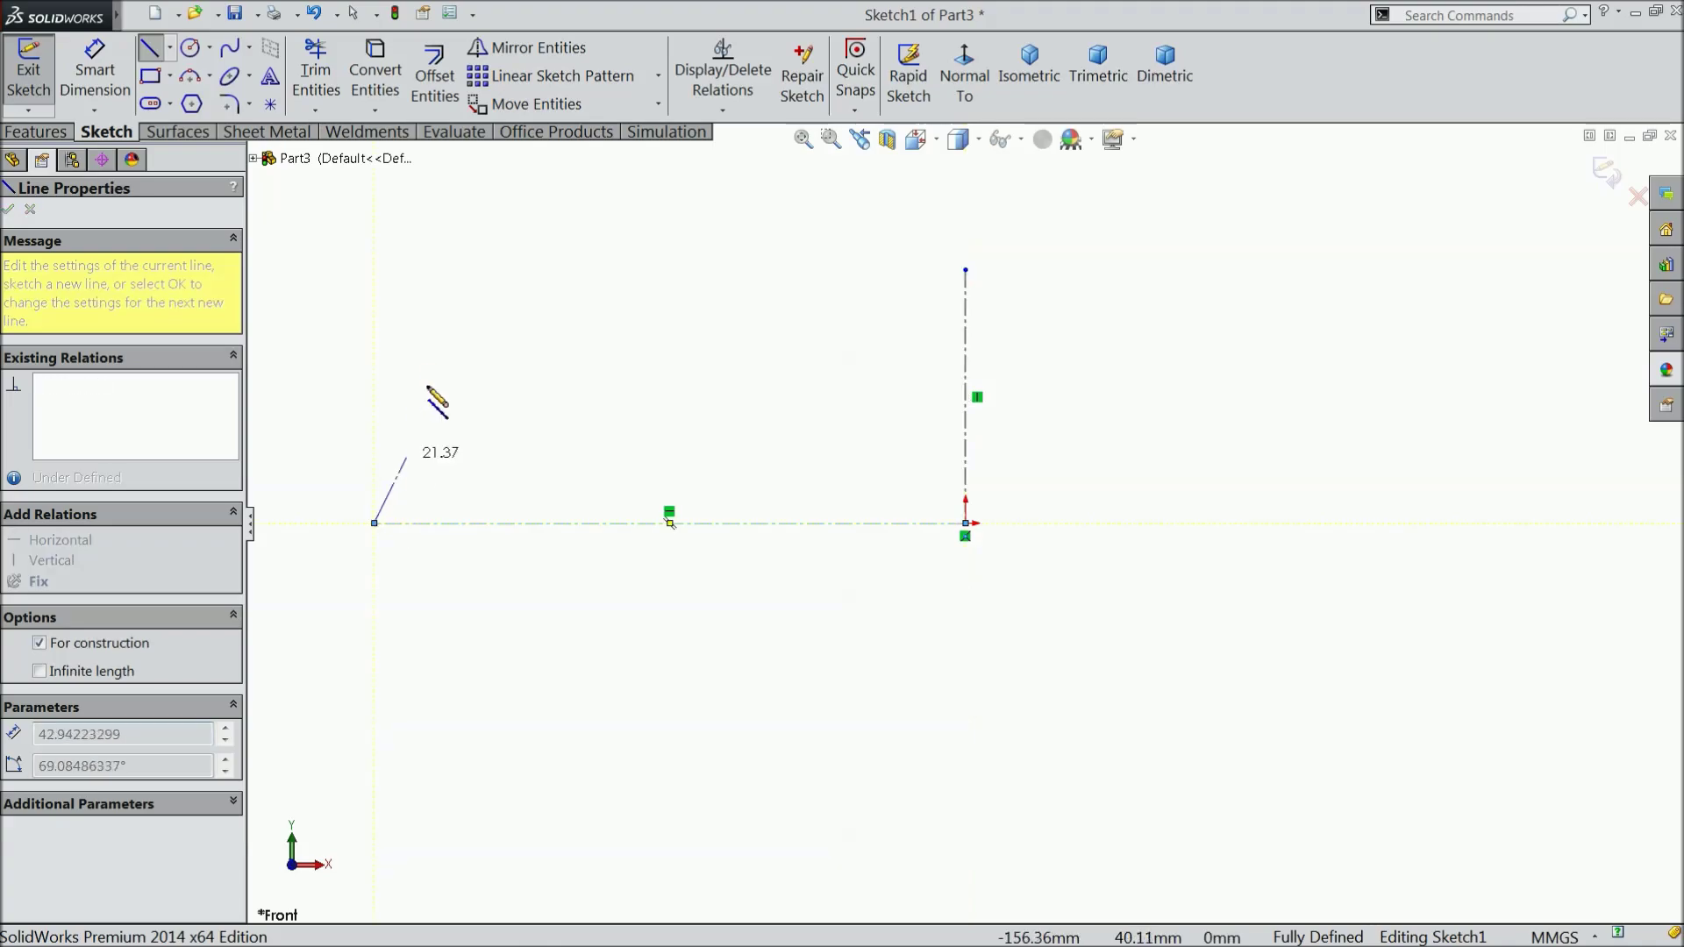
{"action": "right_click", "coordinate": [434, 393]}
{"action": "left_click", "coordinate": [479, 214]}
{"action": "key", "text": "Escape"}
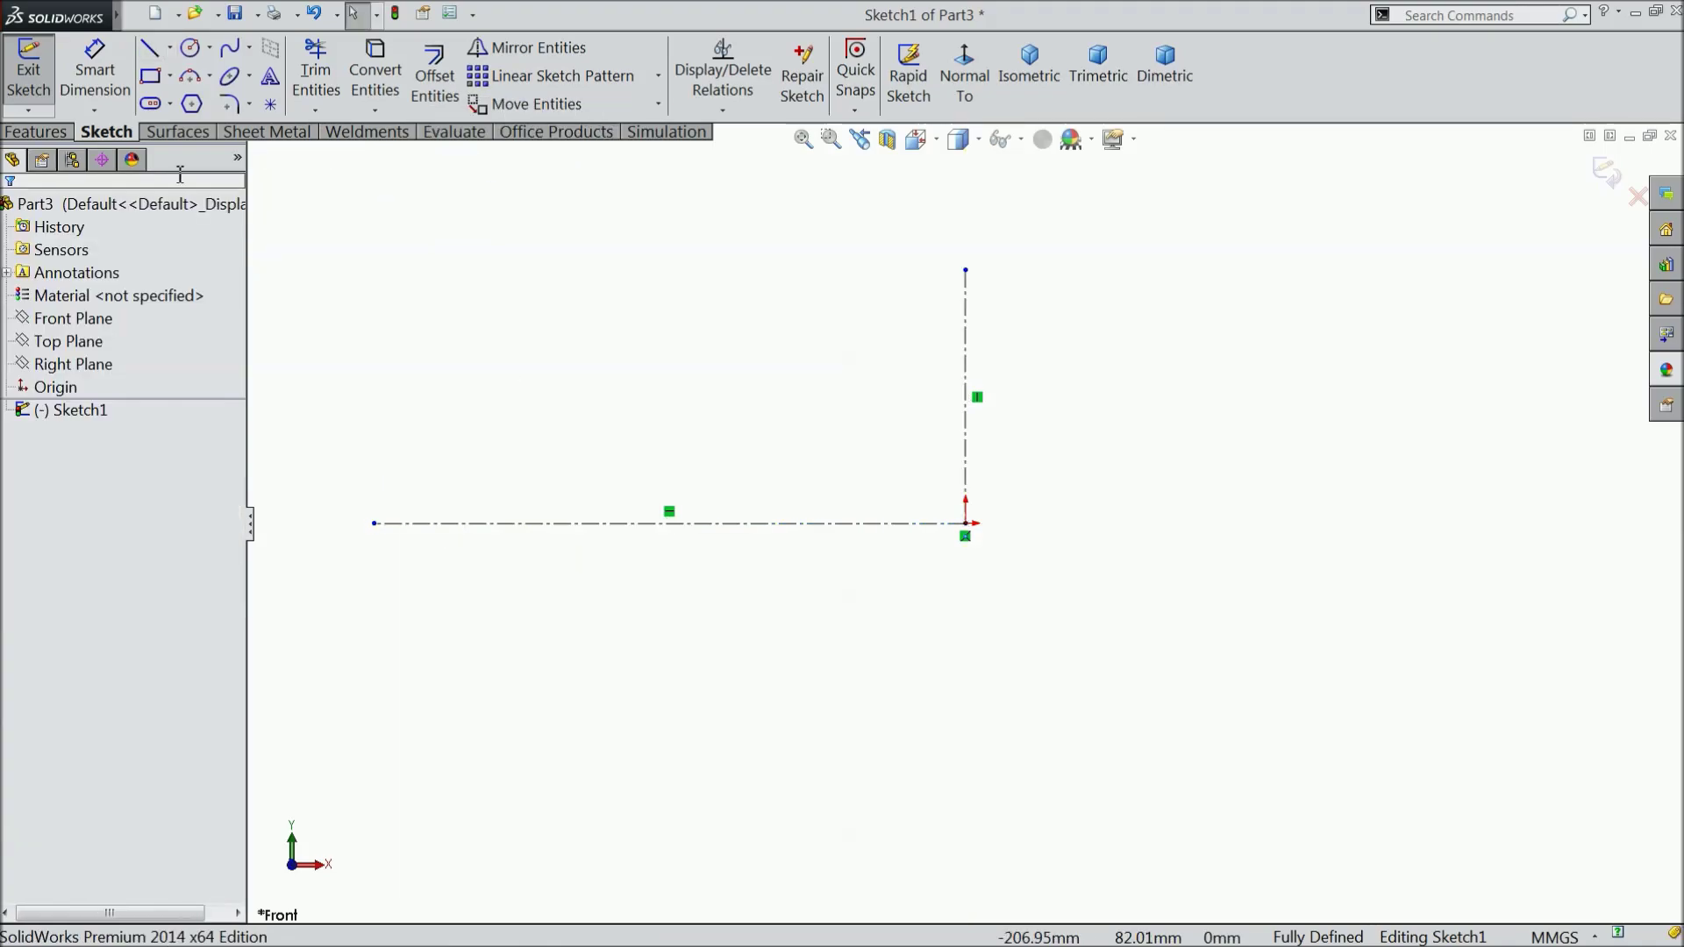
Sketch a bottom line on the horizontal centerline from its outer end, a vertical line about 92 mm tall and a horizontal top line back outward
{"action": "left_click", "coordinate": [149, 53]}
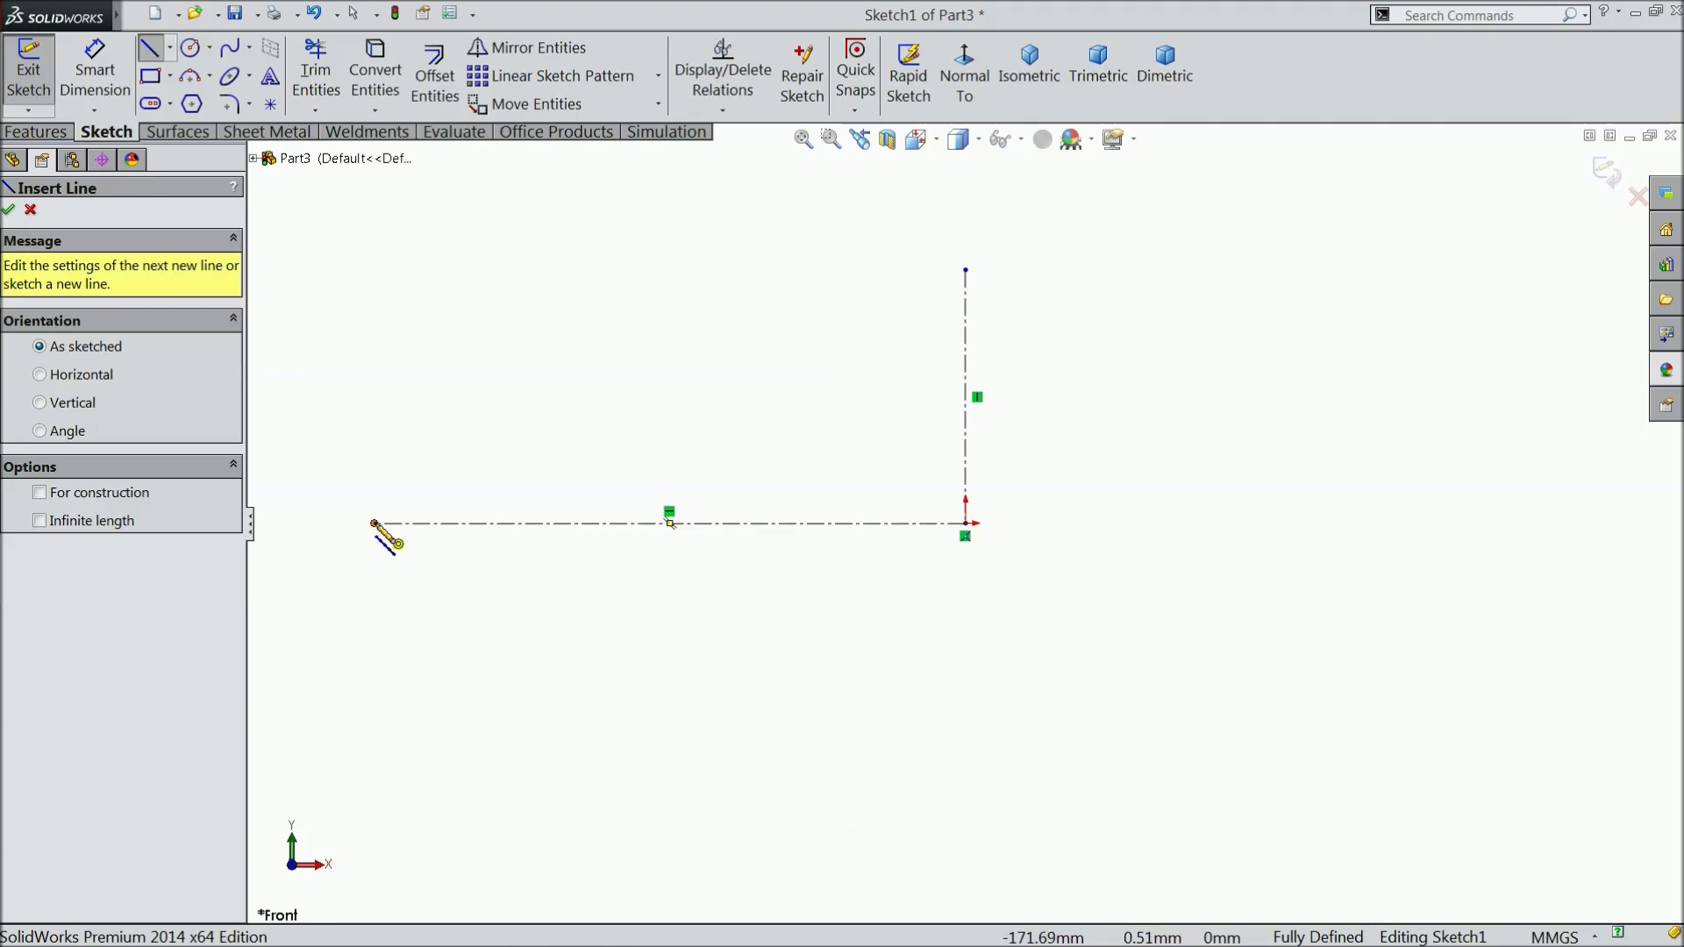
{"action": "left_click", "coordinate": [375, 524]}
{"action": "left_click", "coordinate": [510, 523]}
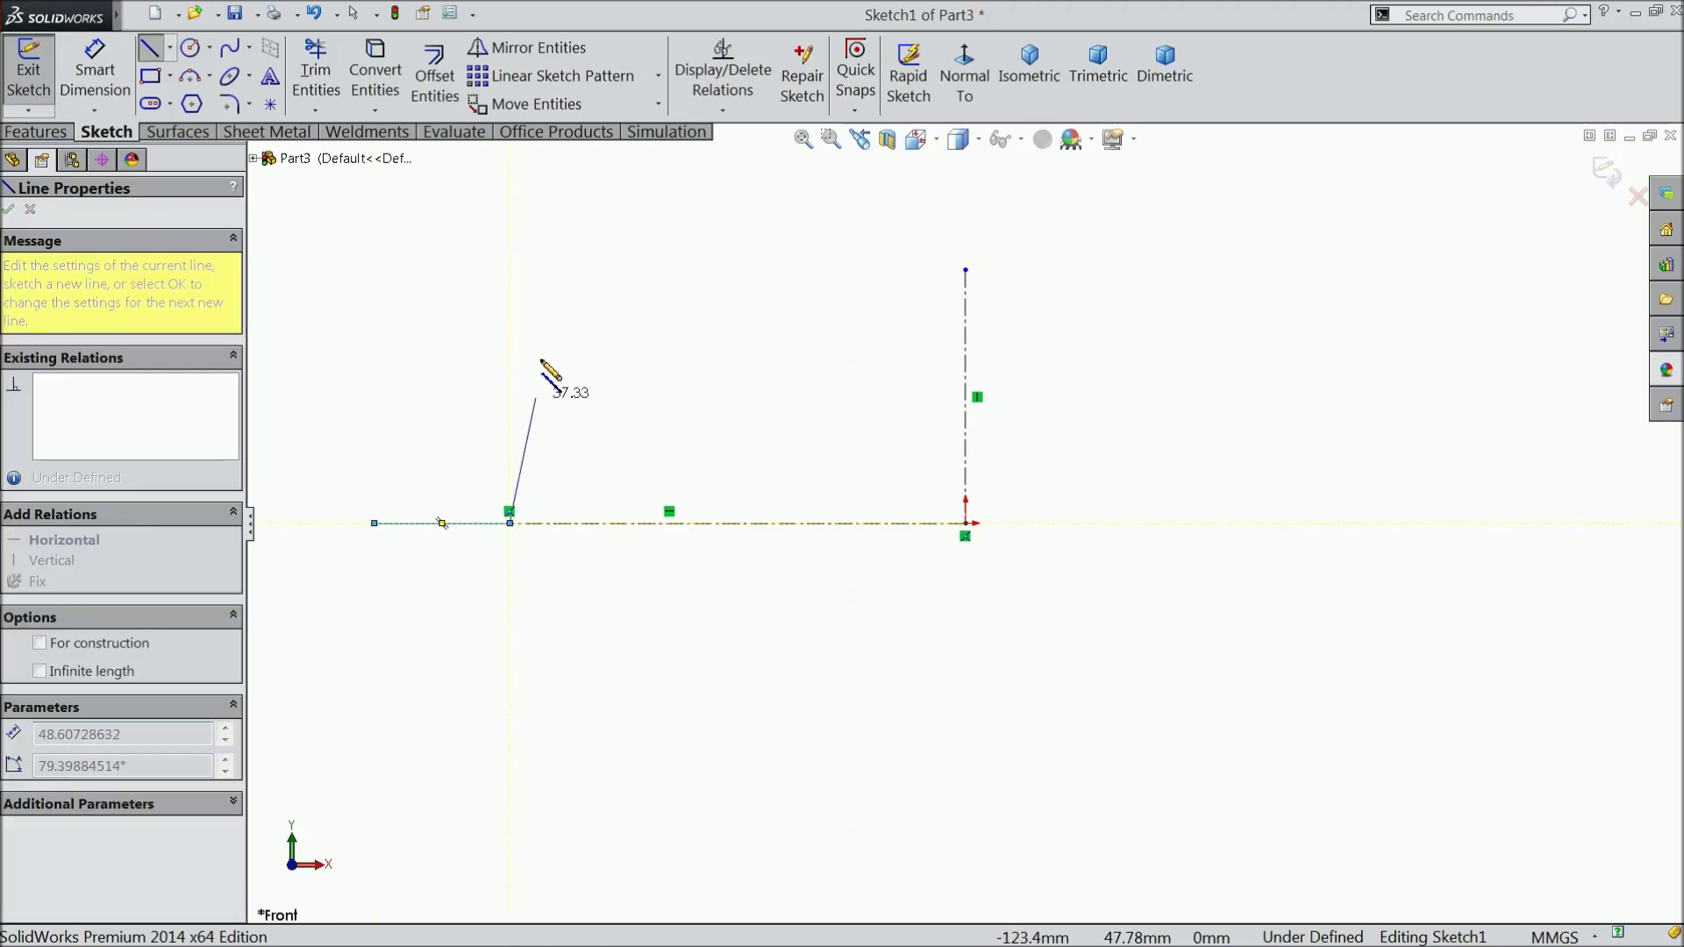
{"action": "left_click", "coordinate": [510, 206]}
{"action": "left_click", "coordinate": [305, 206]}
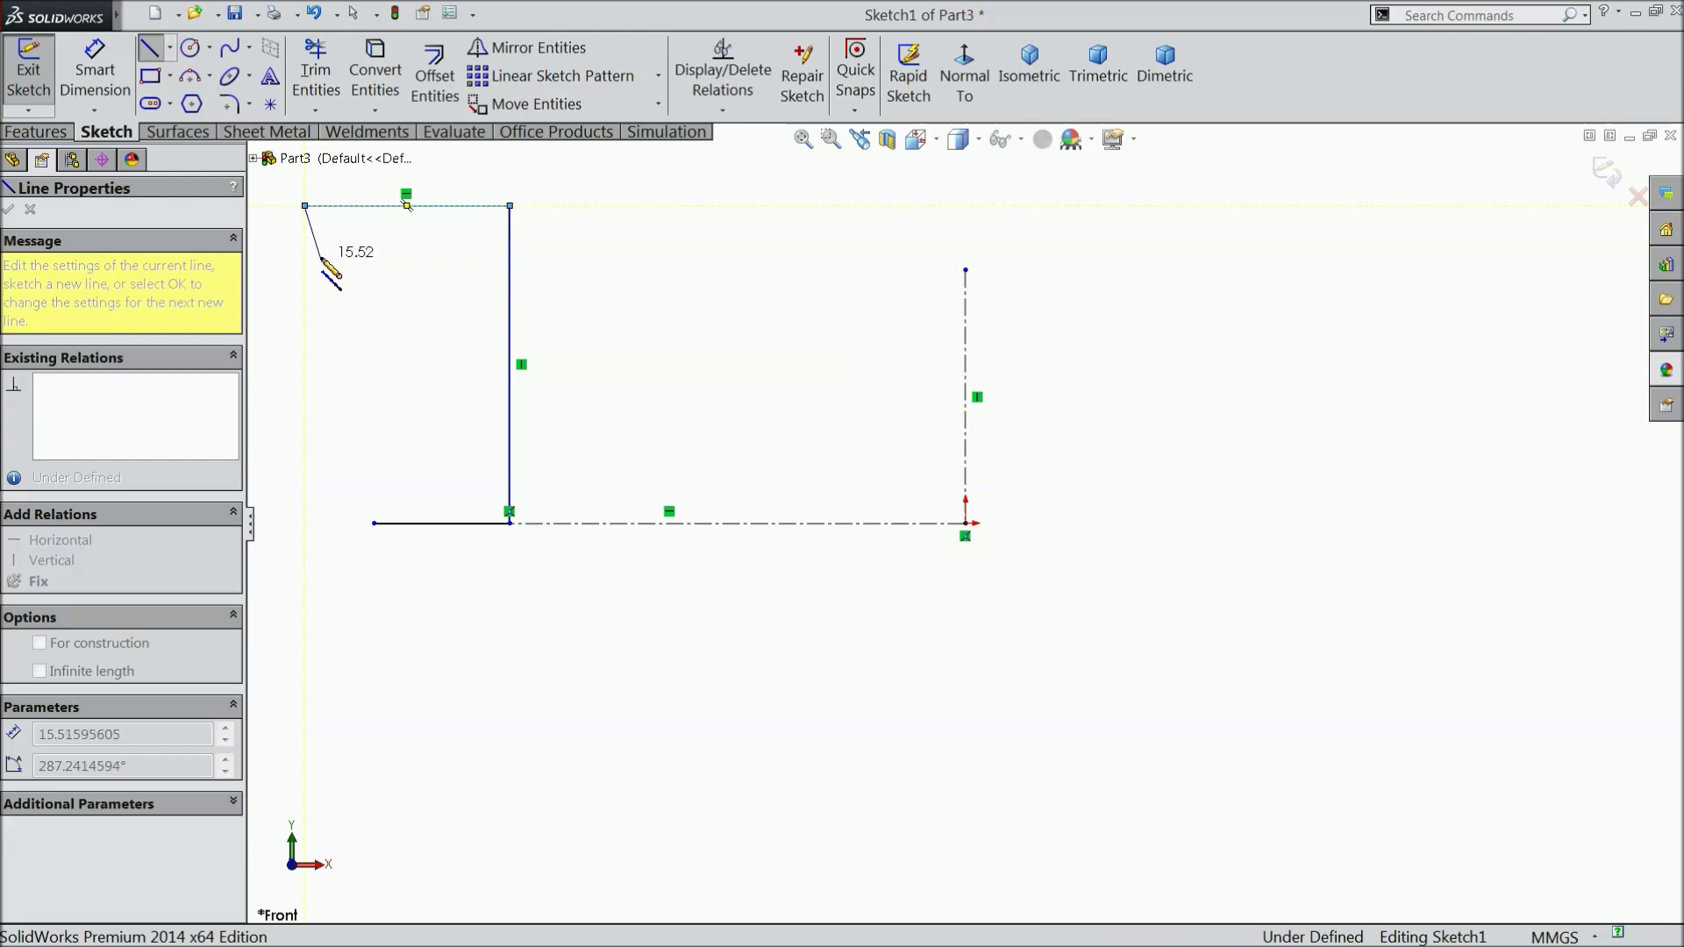
Complete the profile's outer side with a slanted lip about 15.5 mm long, a slanted recess with perpendicular ends and a vertical line to the bottom edge
{"action": "left_click", "coordinate": [321, 256]}
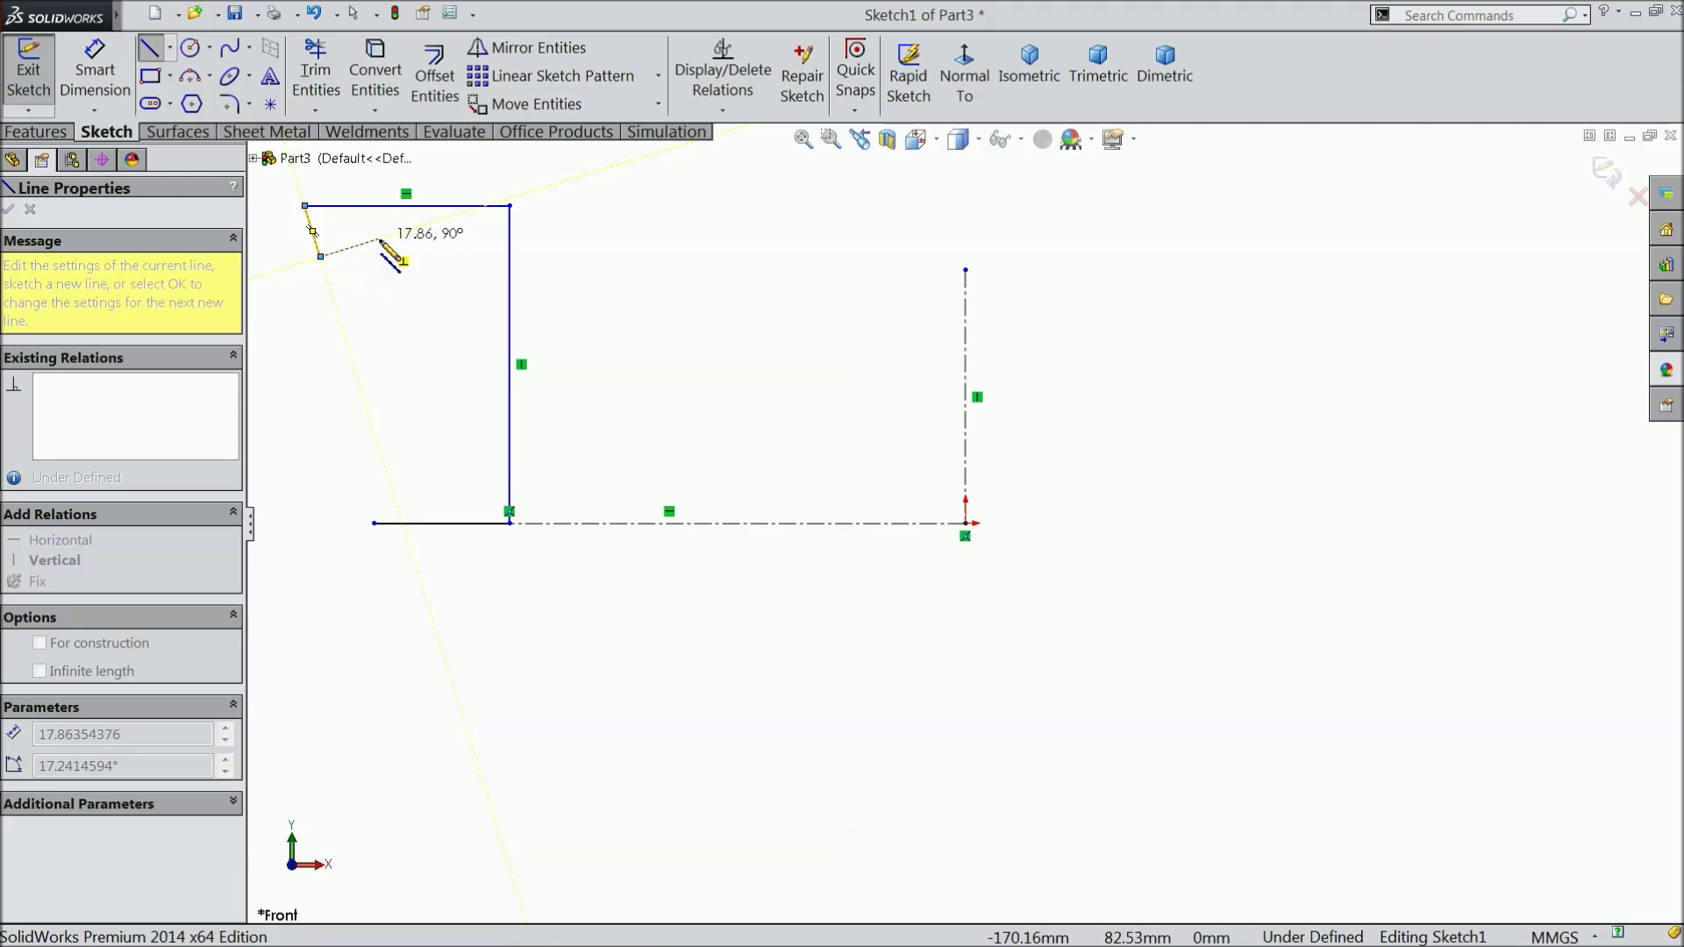
{"action": "left_click", "coordinate": [380, 239]}
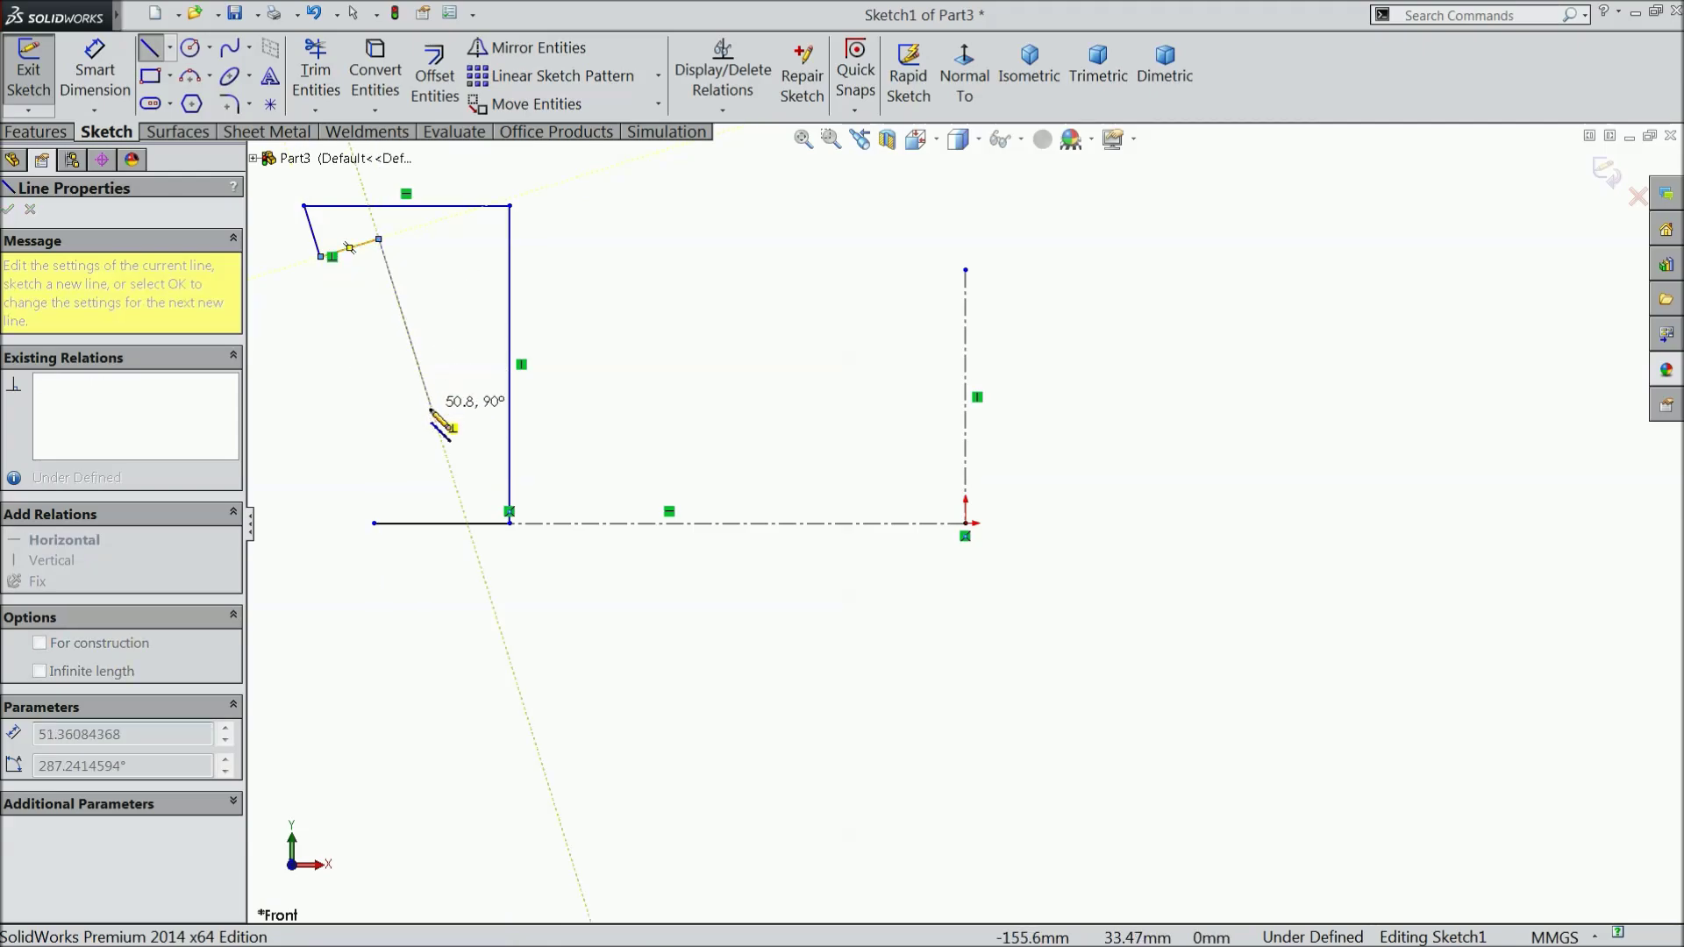
{"action": "left_click", "coordinate": [446, 453]}
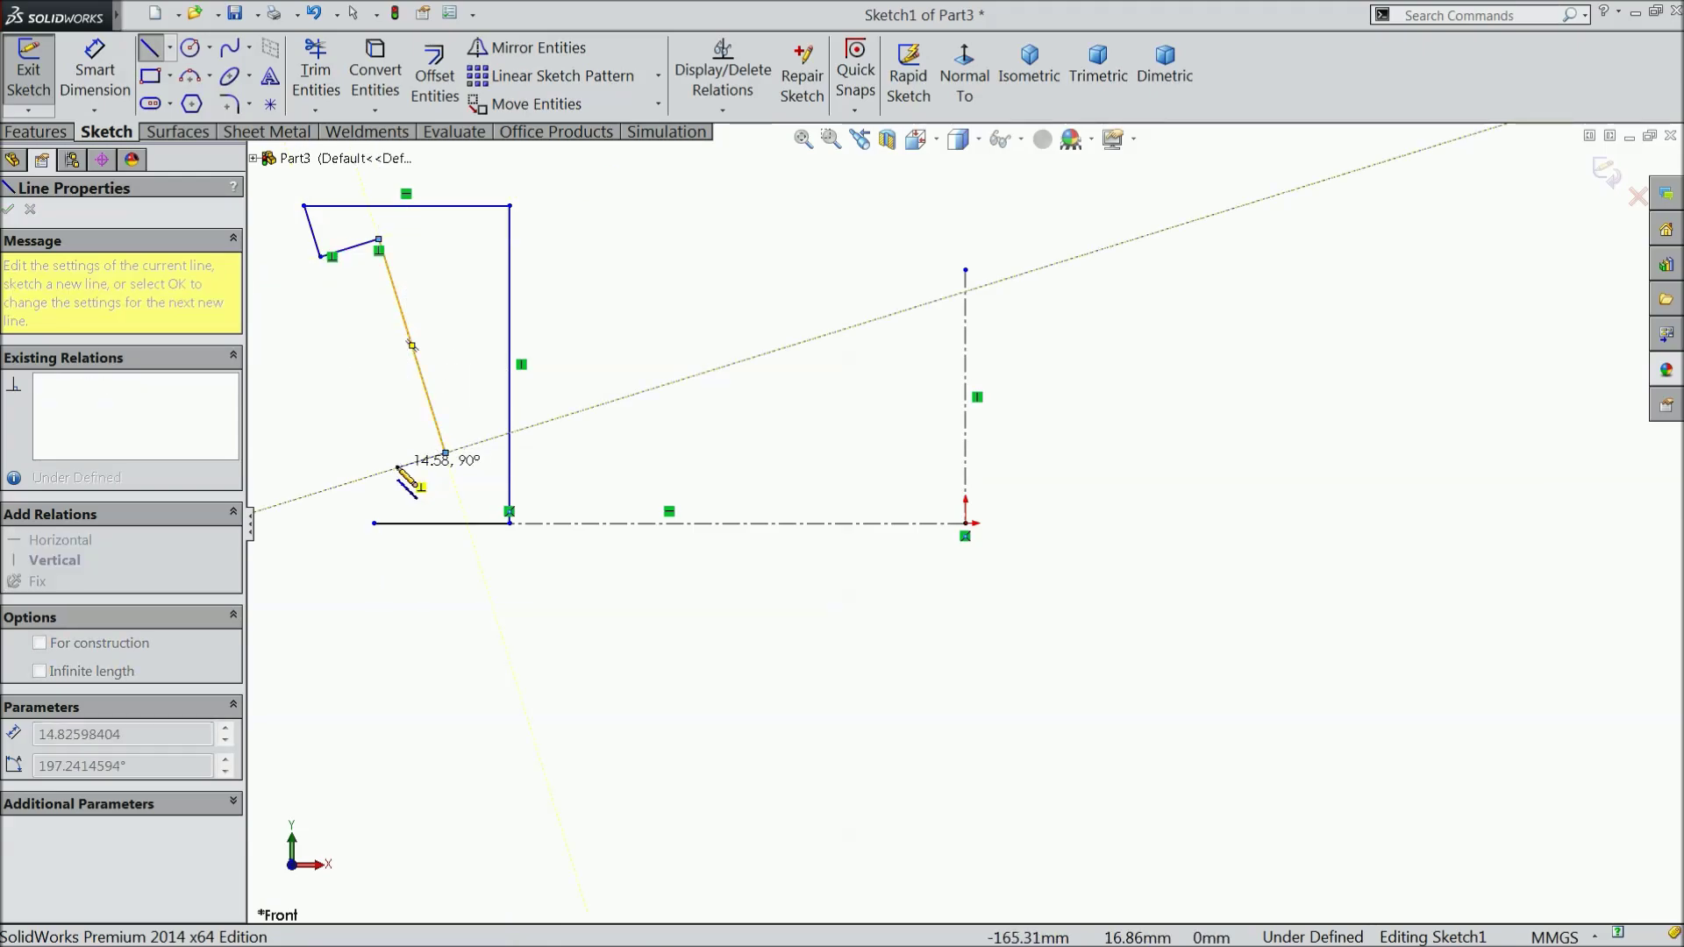
{"action": "left_click", "coordinate": [387, 472]}
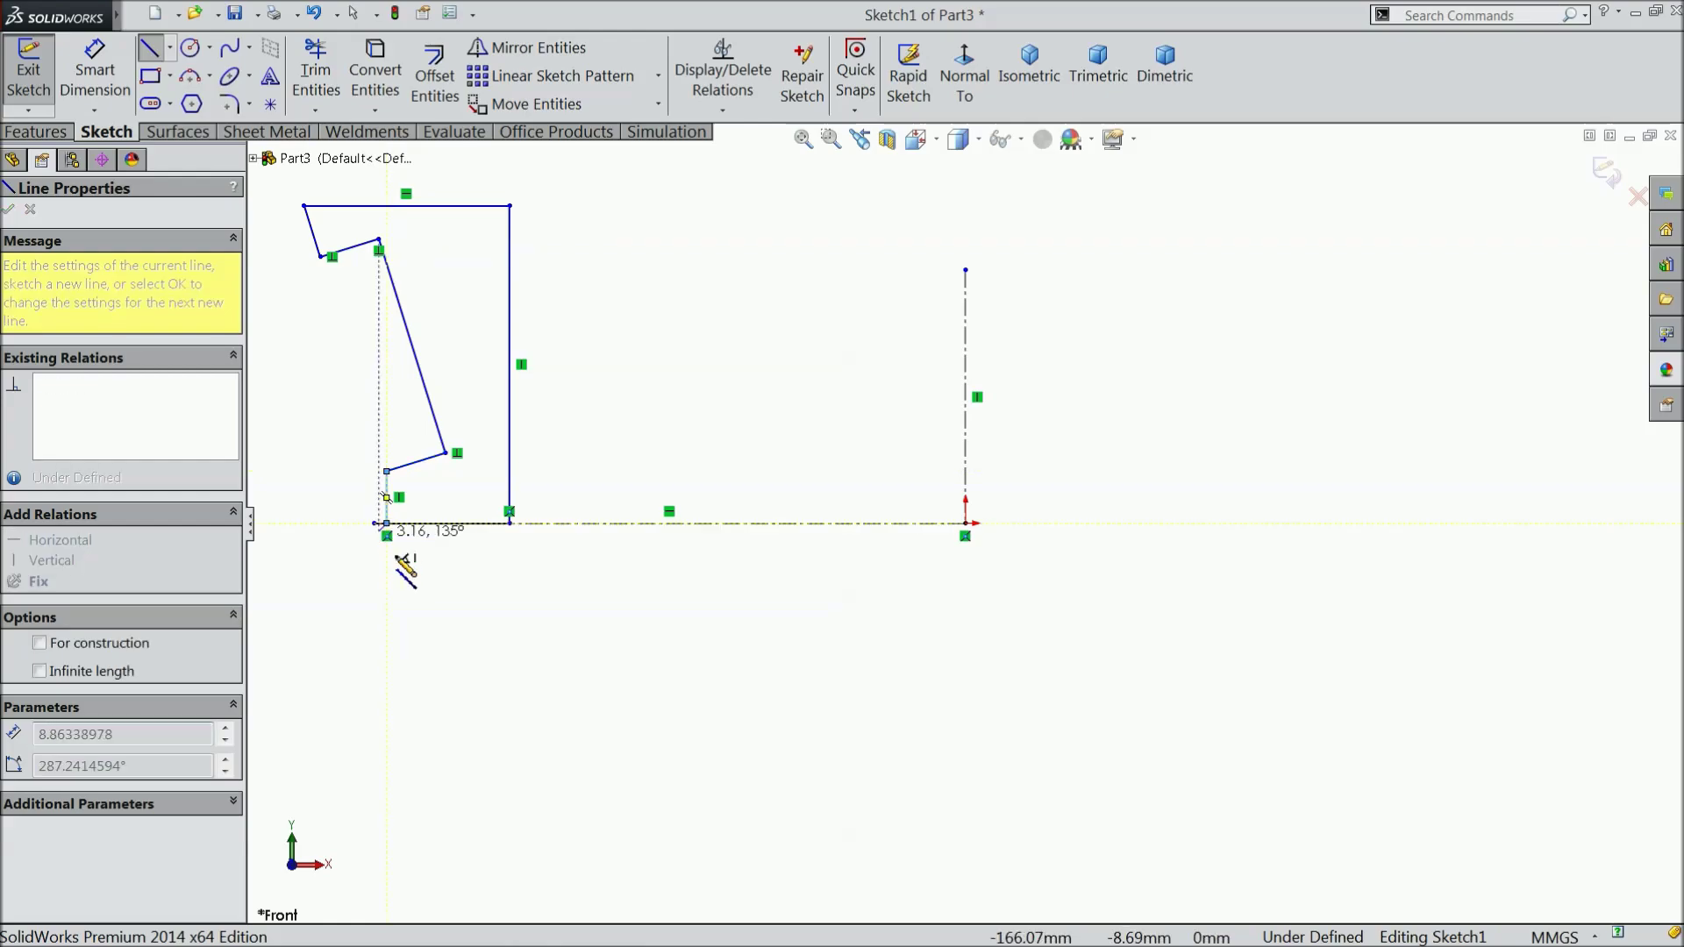
{"action": "right_click", "coordinate": [390, 526]}
{"action": "left_click", "coordinate": [448, 160]}
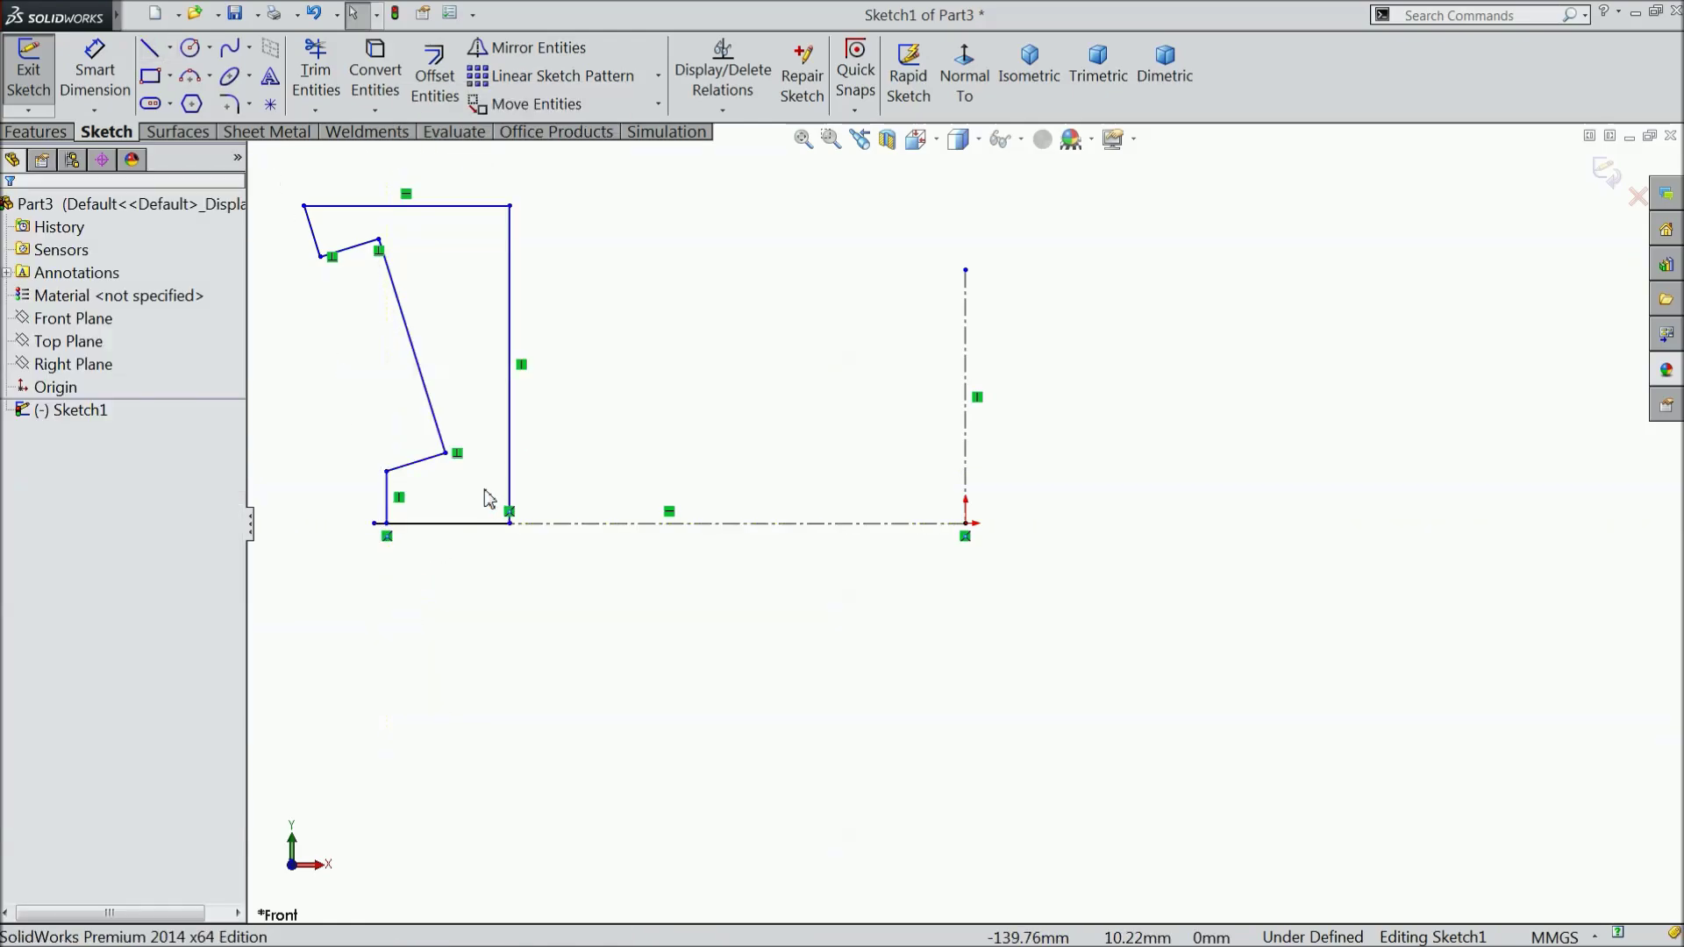
Try to trim the bottom line's short overhang beyond the profile's short vertical edge
{"action": "scroll", "coordinate": [541, 502], "scroll_direction": "up", "scroll_amount": 3}
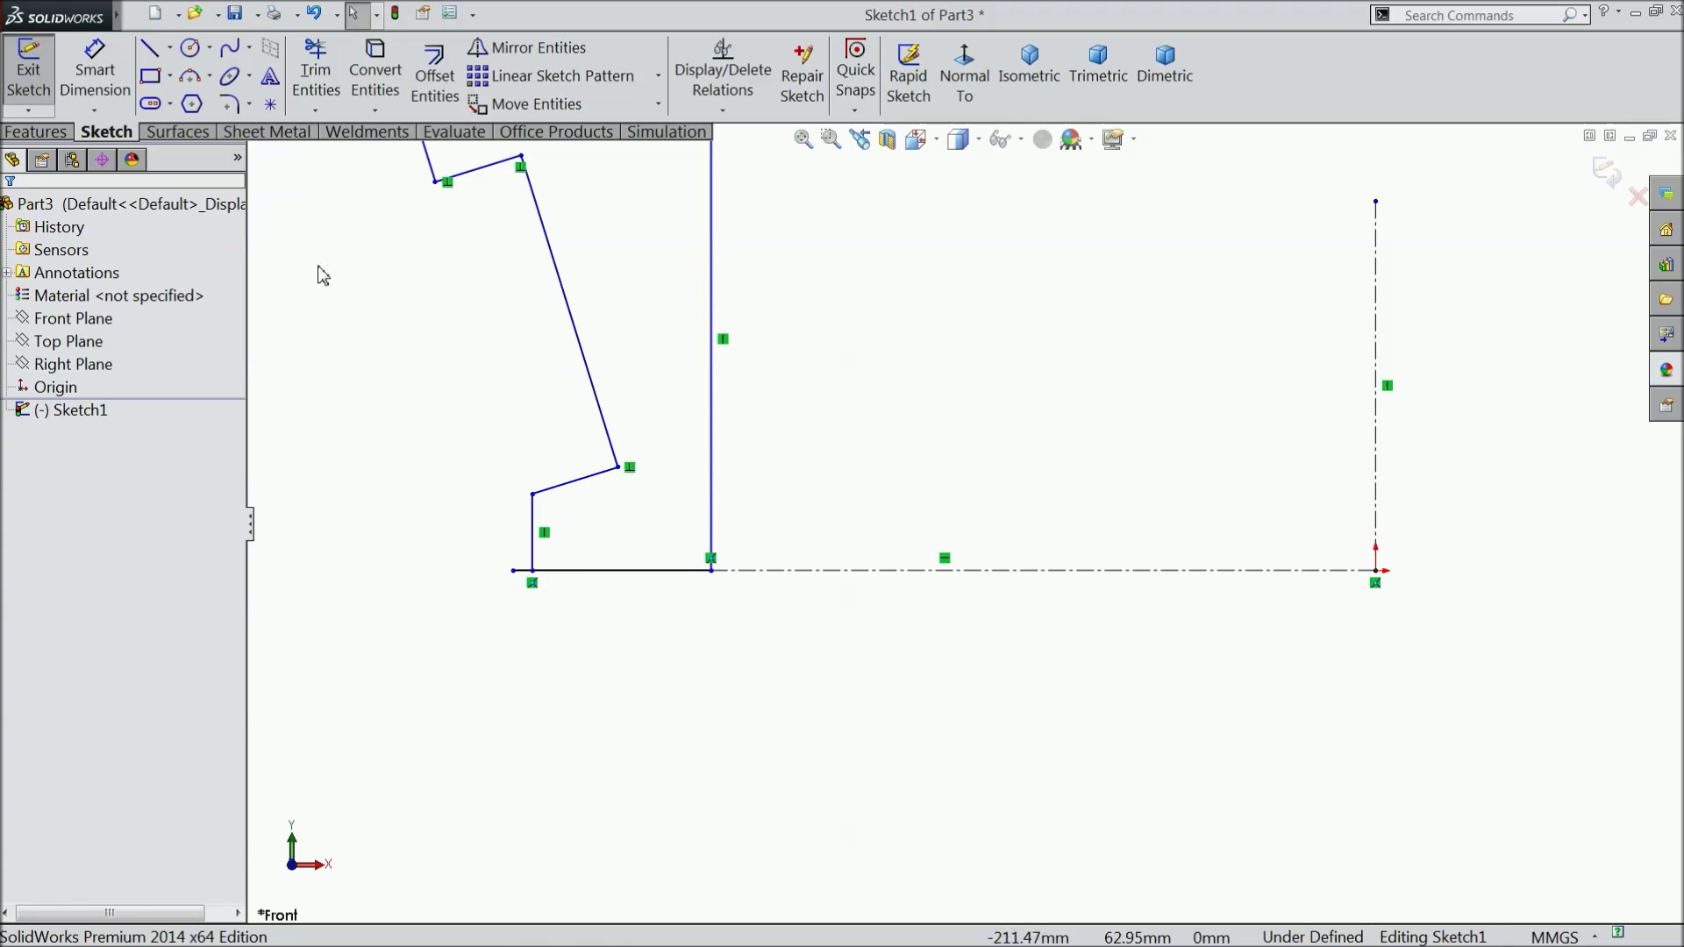
{"action": "left_click", "coordinate": [316, 74]}
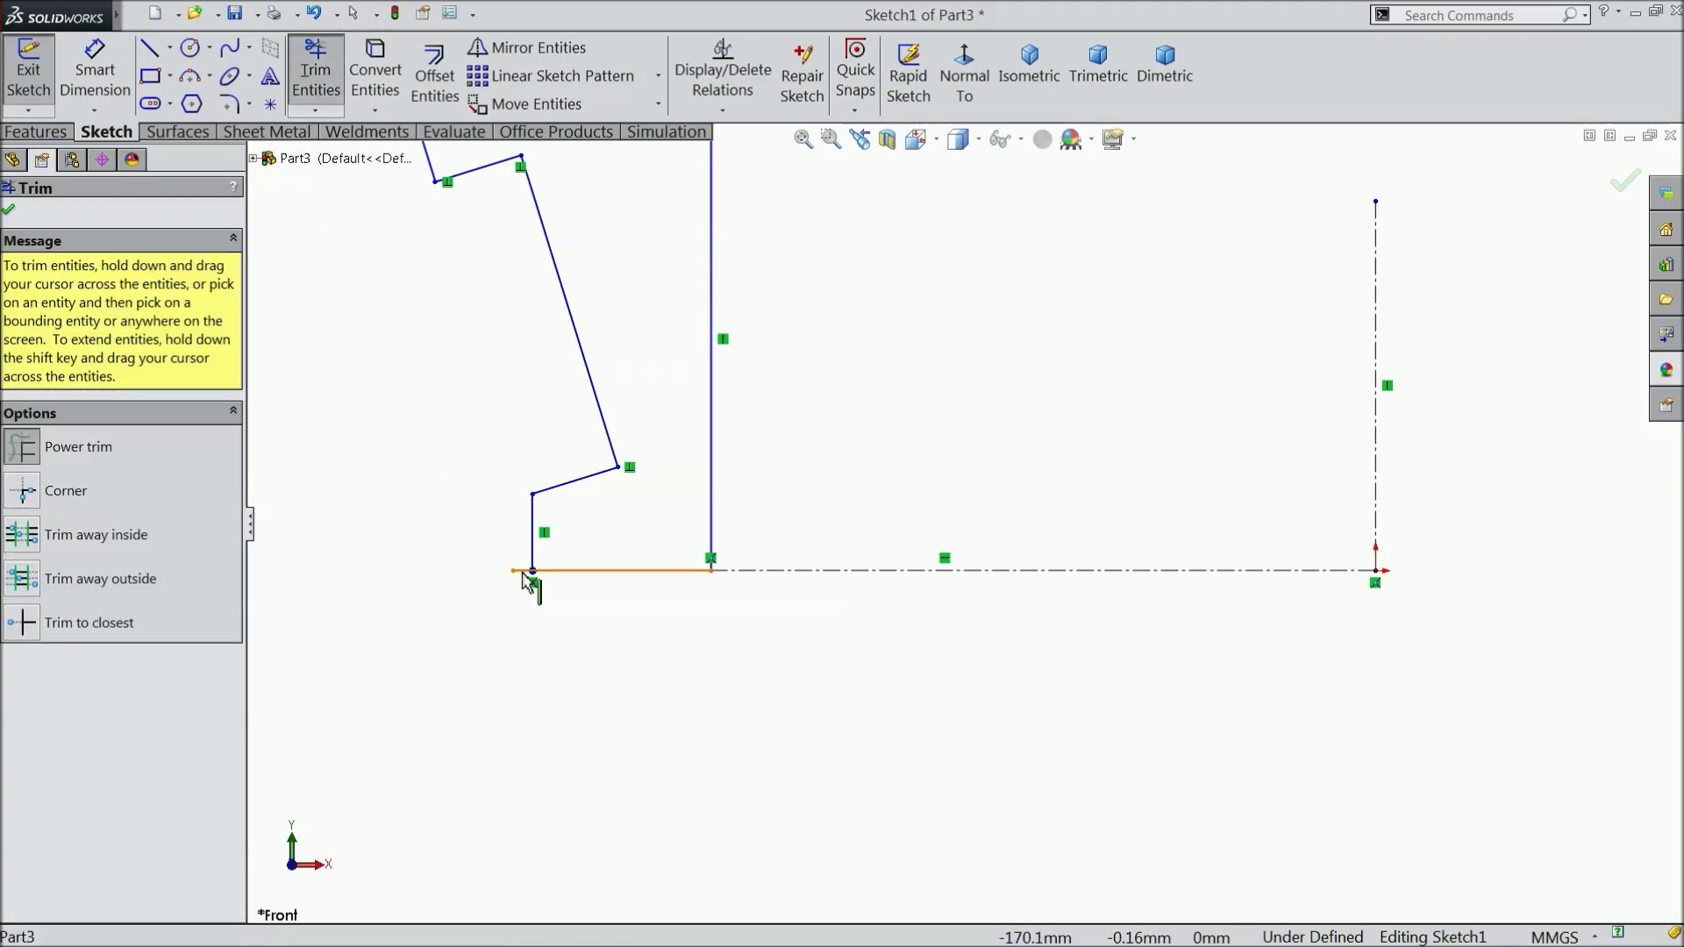
{"action": "left_click", "coordinate": [523, 571]}
{"action": "left_click", "coordinate": [10, 212]}
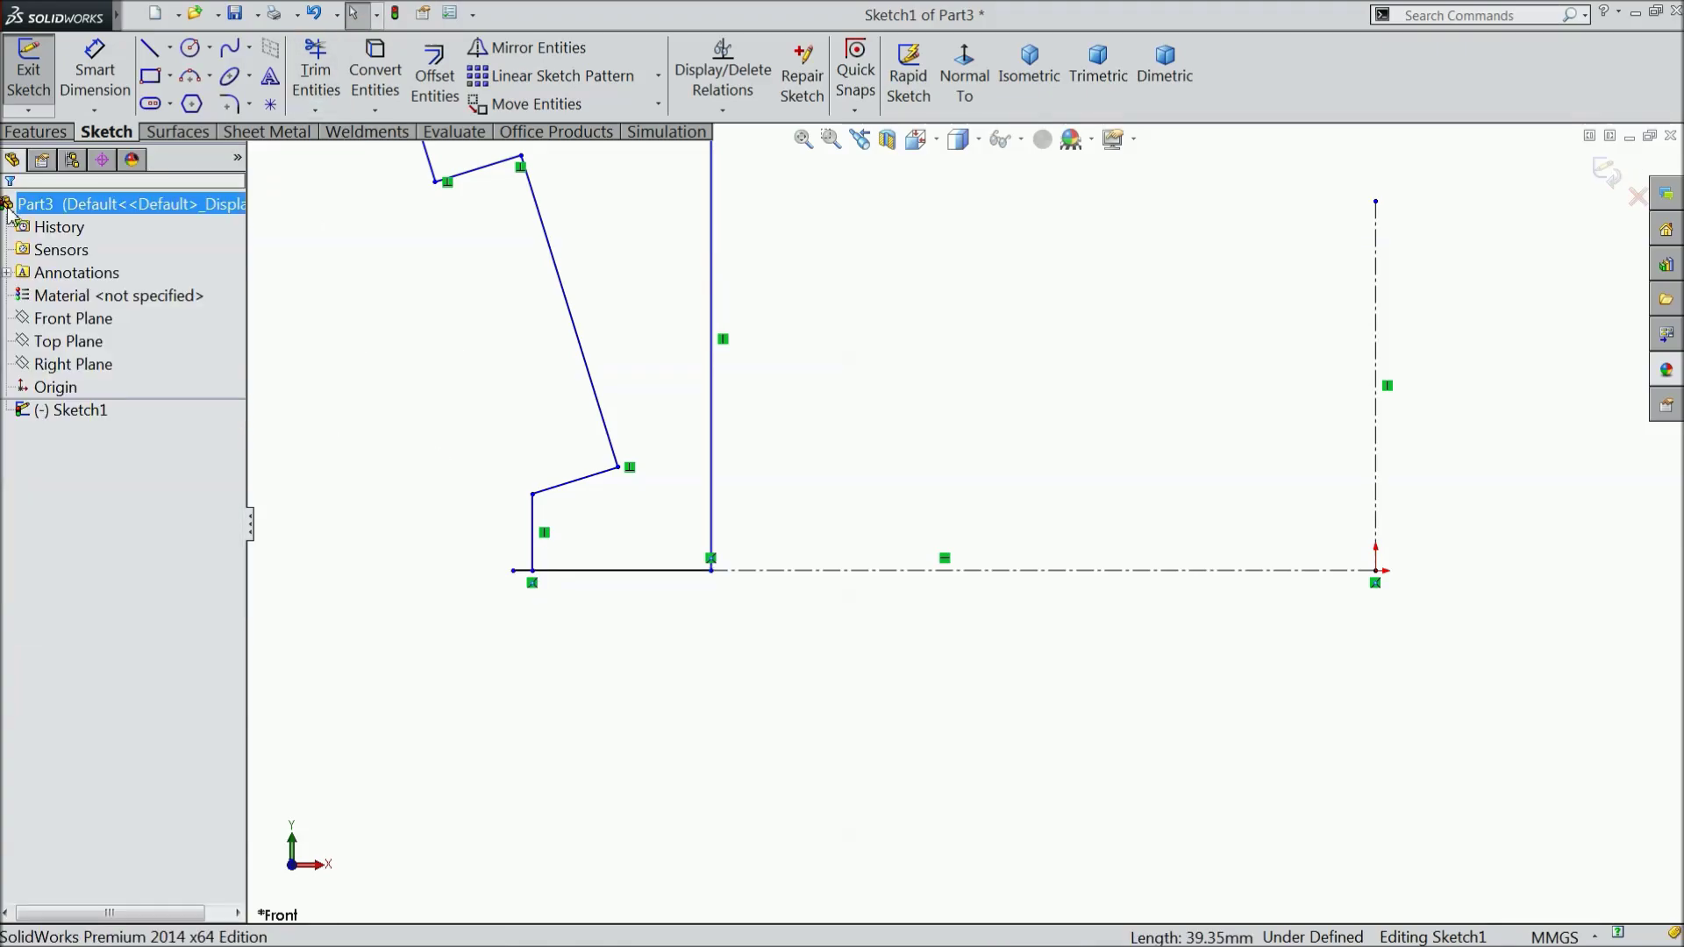
Dimension the distance between the profile's long vertical edge and the vertical centerline as 15 mm
{"action": "scroll", "coordinate": [576, 561], "scroll_direction": "down", "scroll_amount": 3}
{"action": "scroll", "coordinate": [893, 377], "scroll_direction": "down", "scroll_amount": 2}
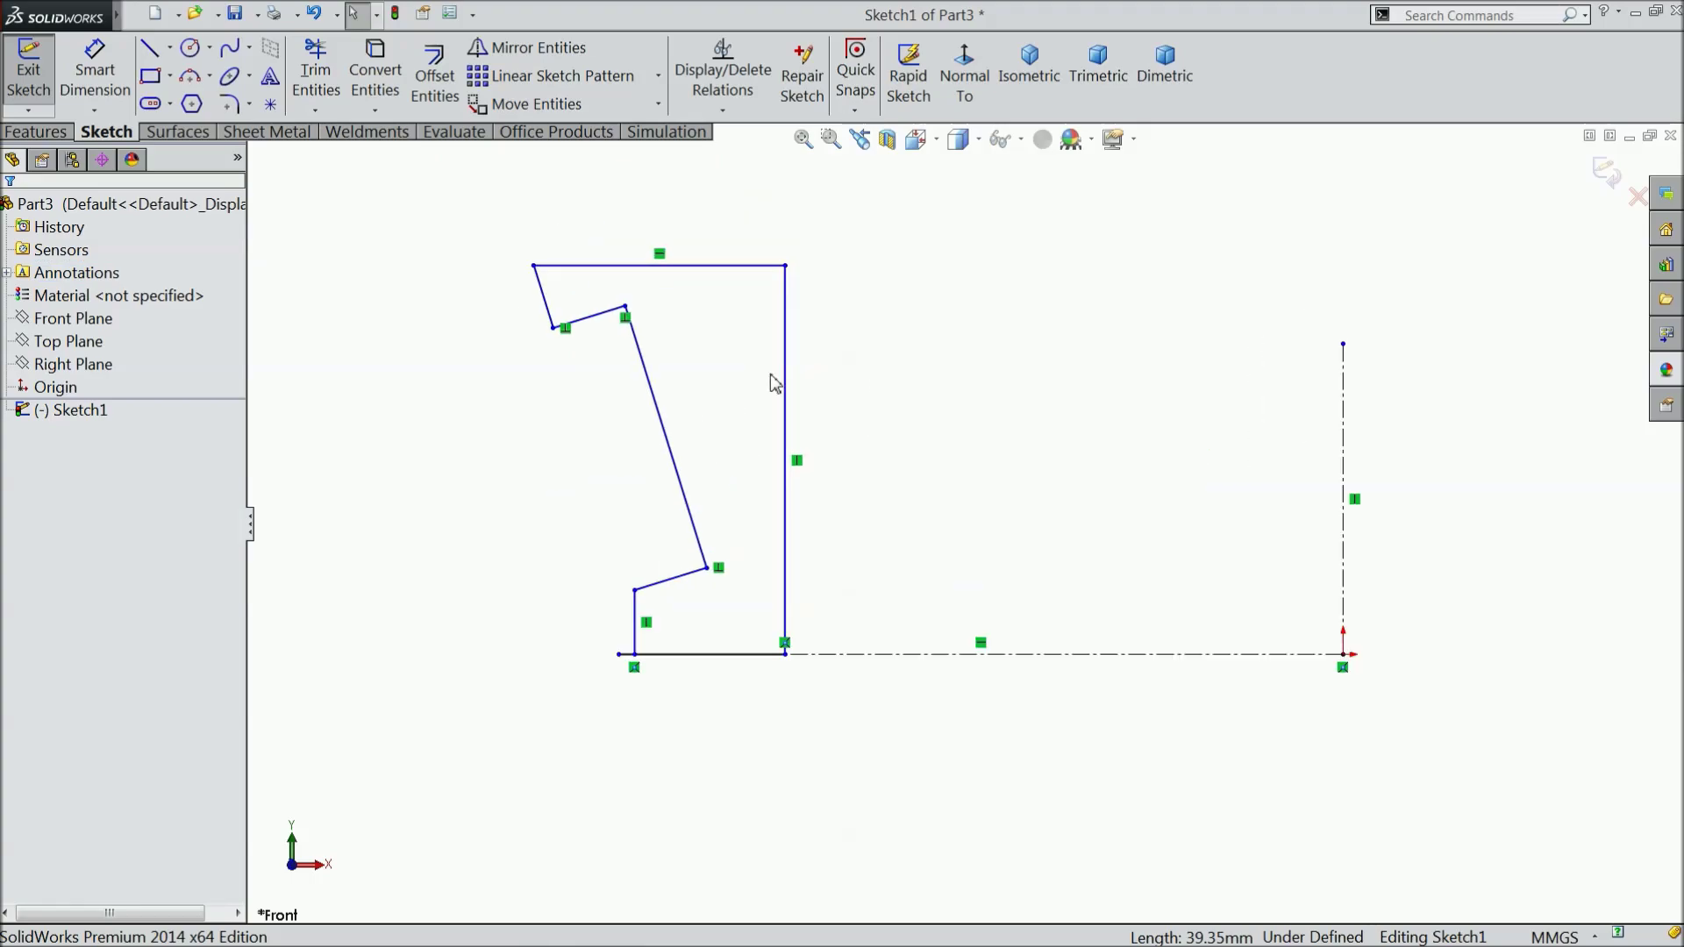
{"action": "left_click", "coordinate": [99, 78]}
{"action": "left_click", "coordinate": [792, 537]}
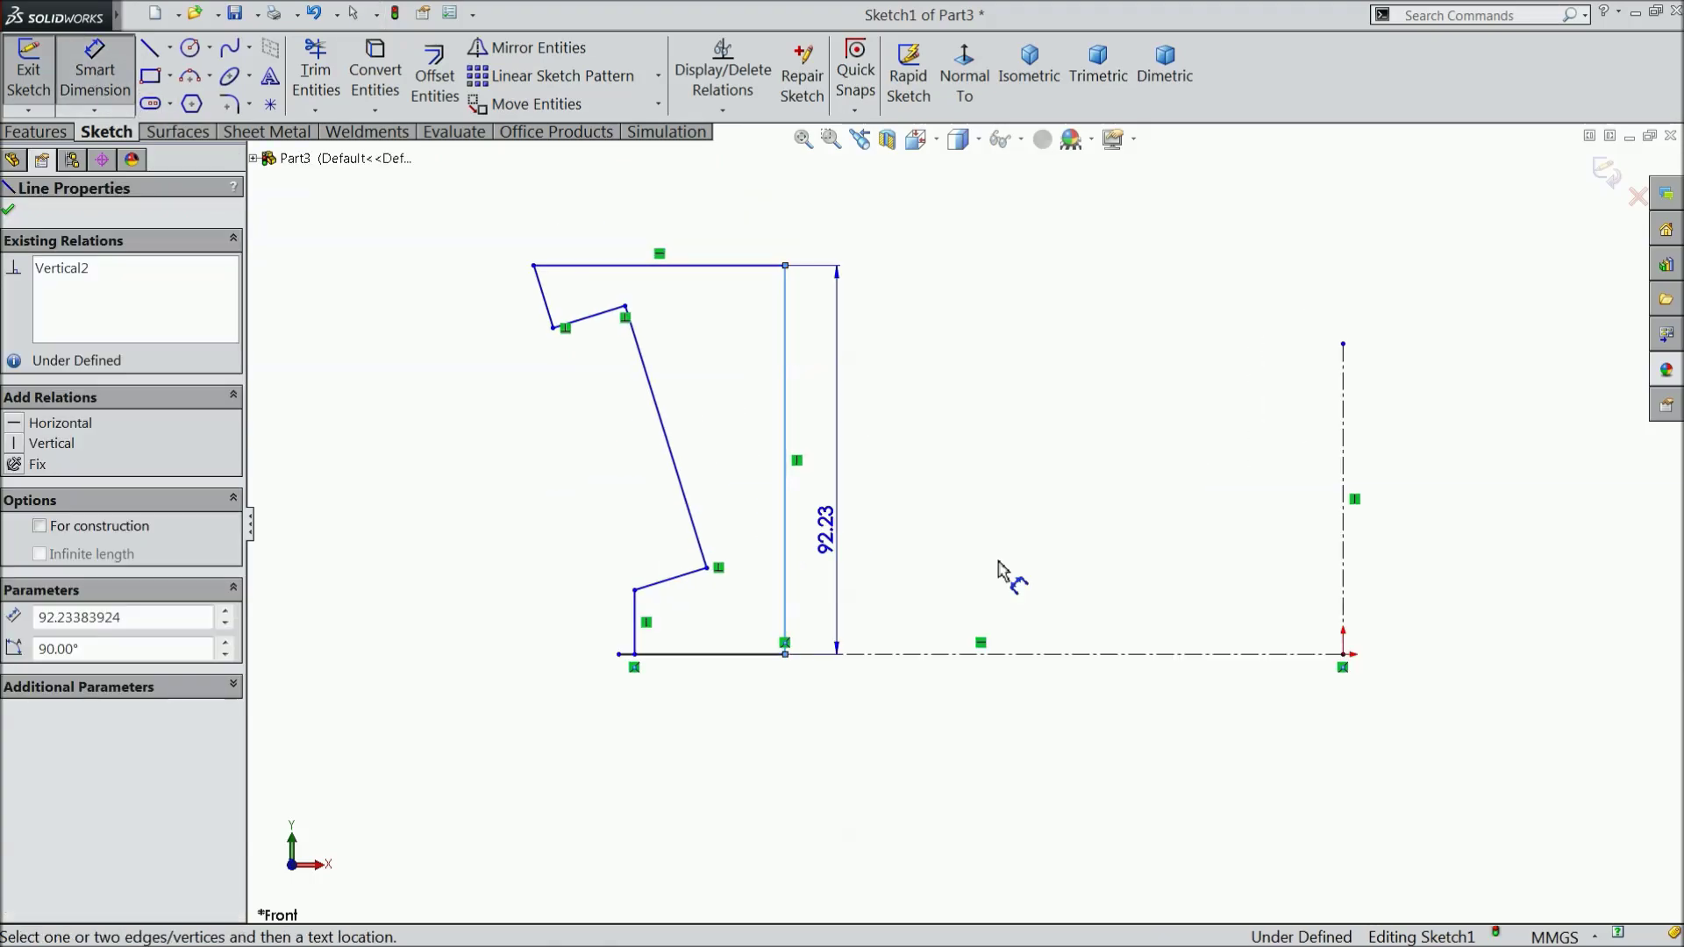
{"action": "left_click", "coordinate": [1347, 575]}
{"action": "left_click", "coordinate": [1031, 753]}
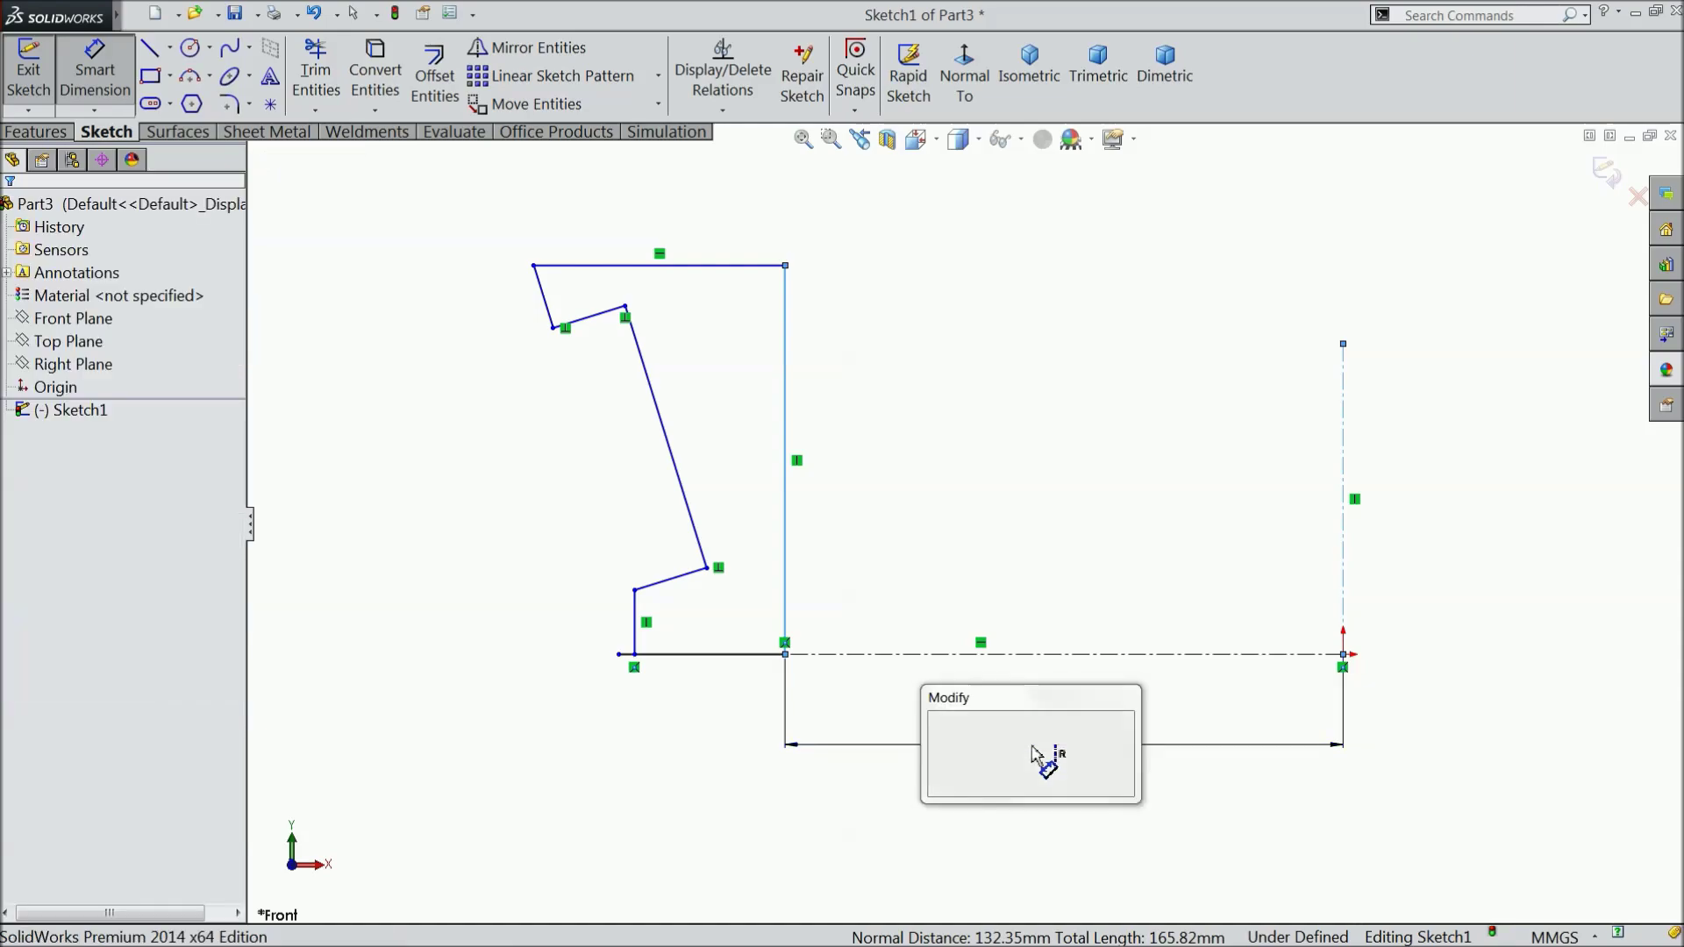
{"action": "type", "text": "15"}
{"action": "key", "text": "Return"}
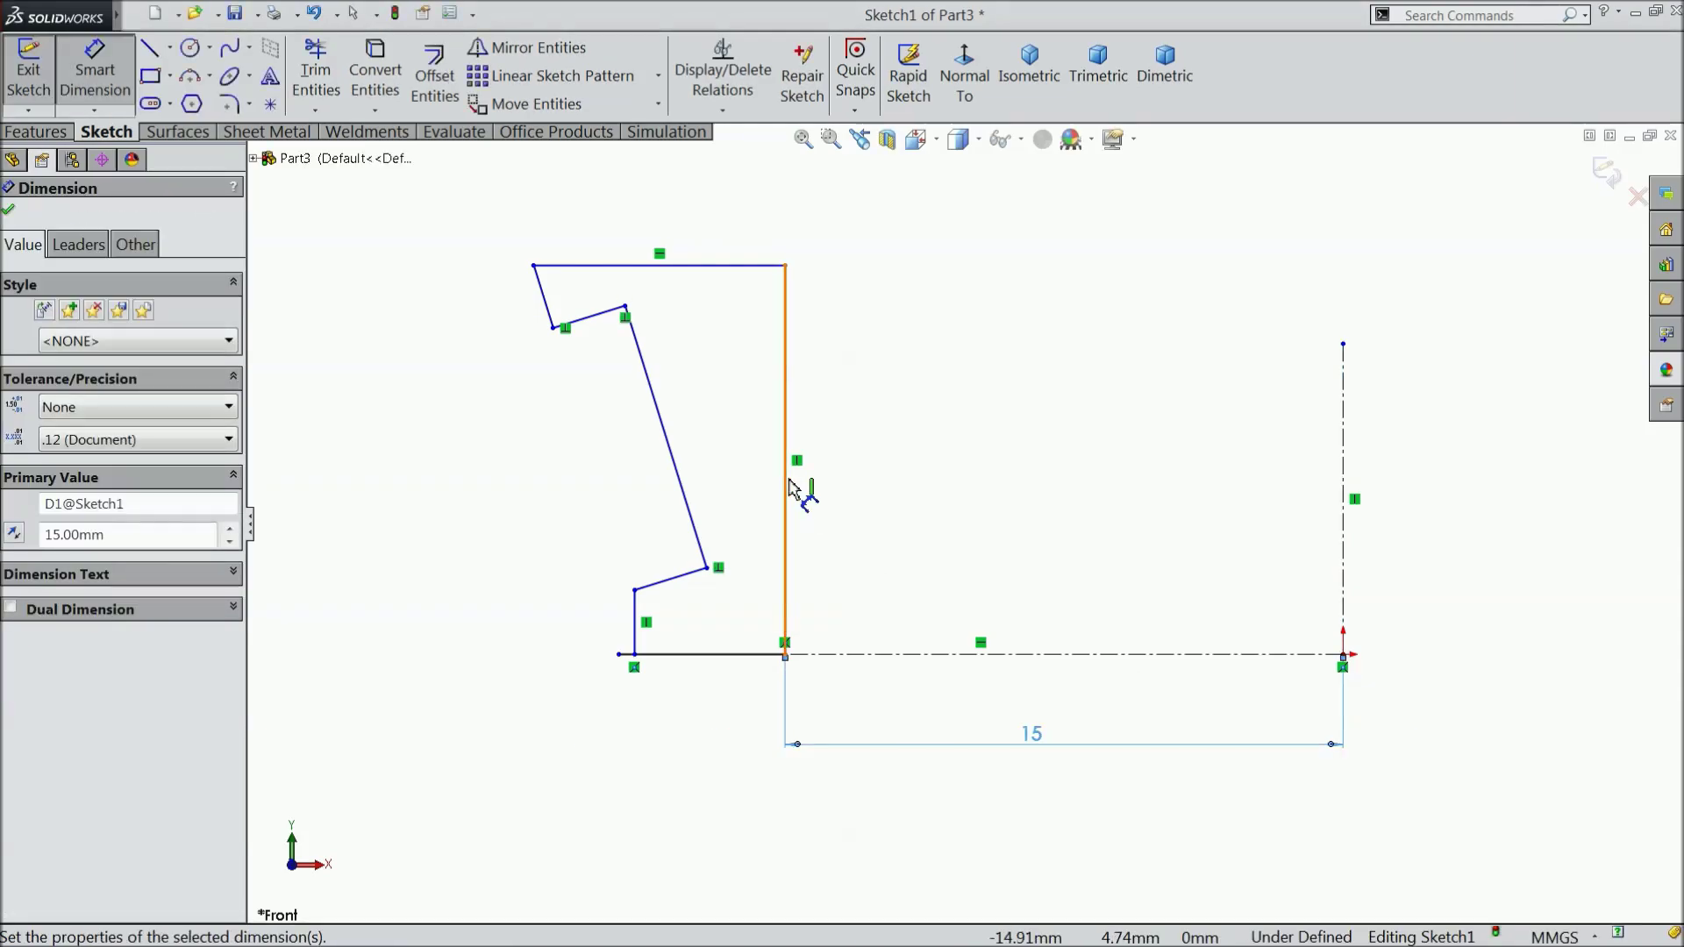
Dimension the length of the profile's long vertical edge as 16 mm
{"action": "left_click", "coordinate": [794, 485]}
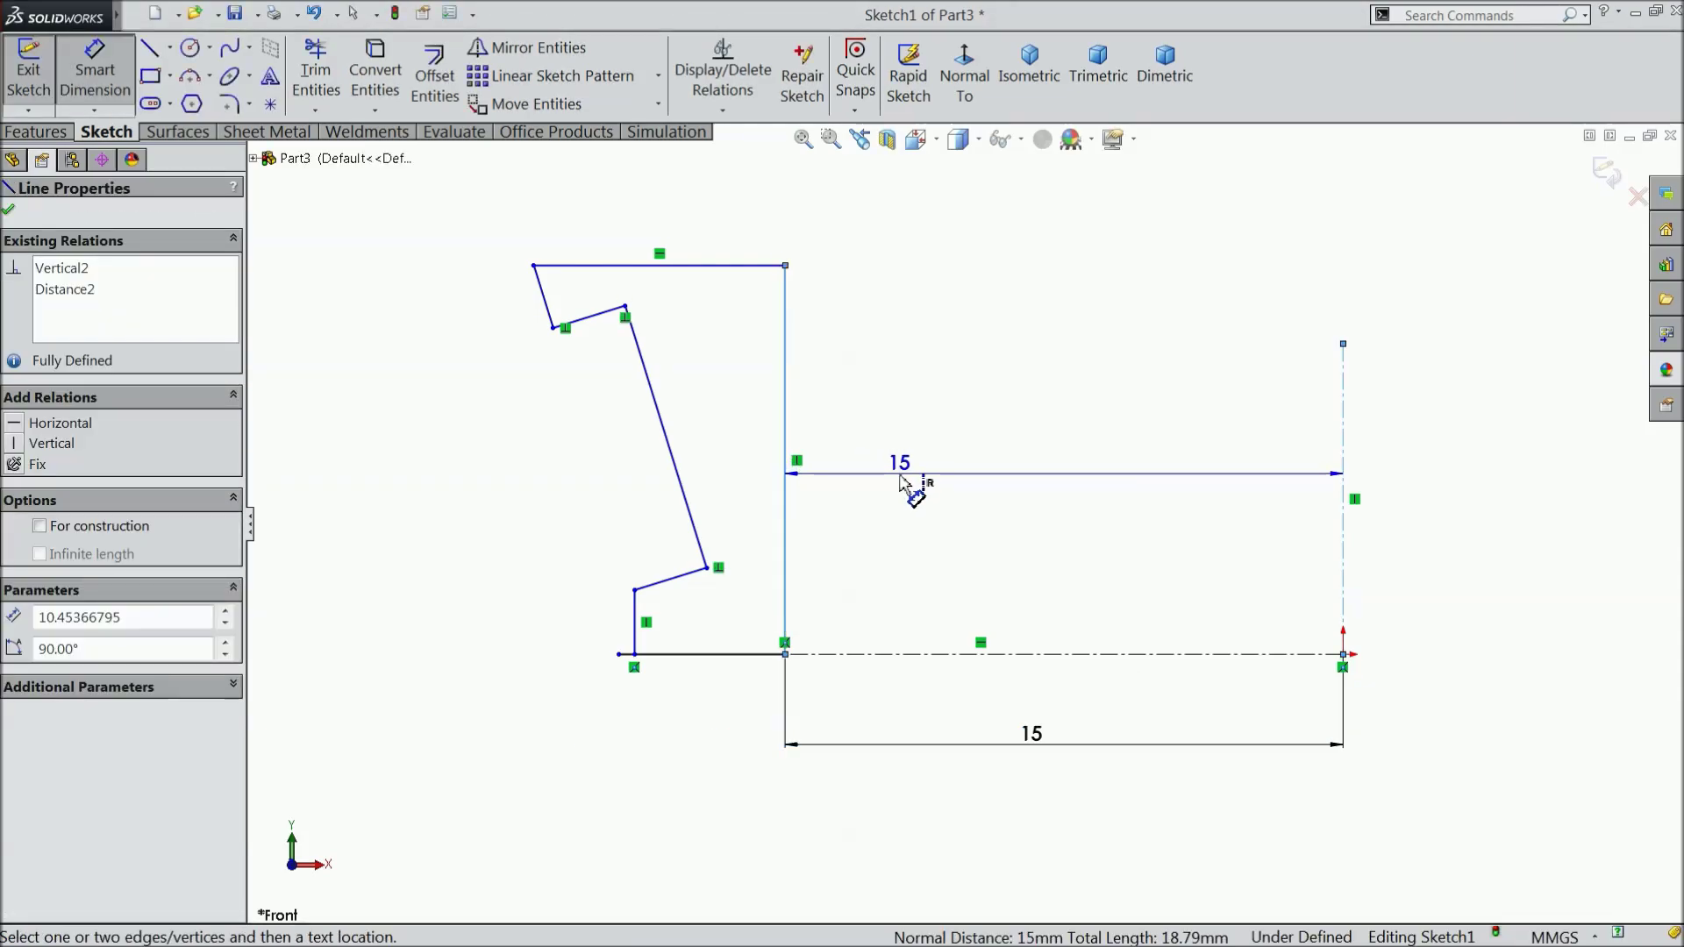
{"action": "left_click", "coordinate": [919, 484]}
{"action": "type", "text": "16"}
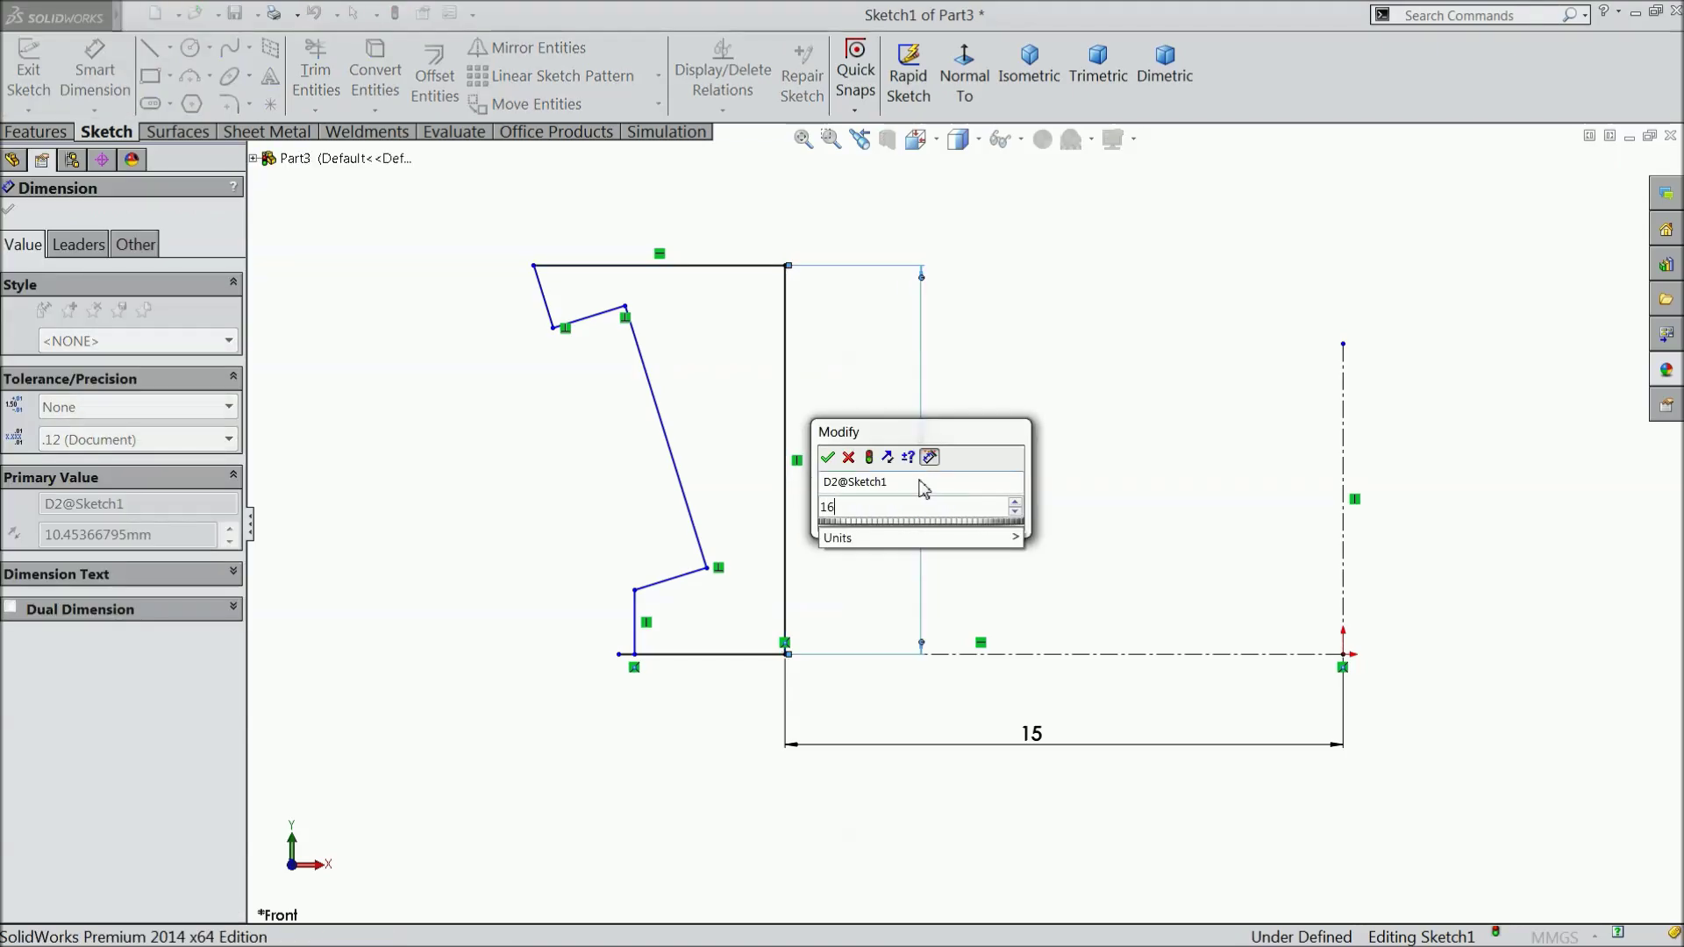
{"action": "key", "text": "Return"}
{"action": "key", "text": "z"}
{"action": "key", "text": "f"}
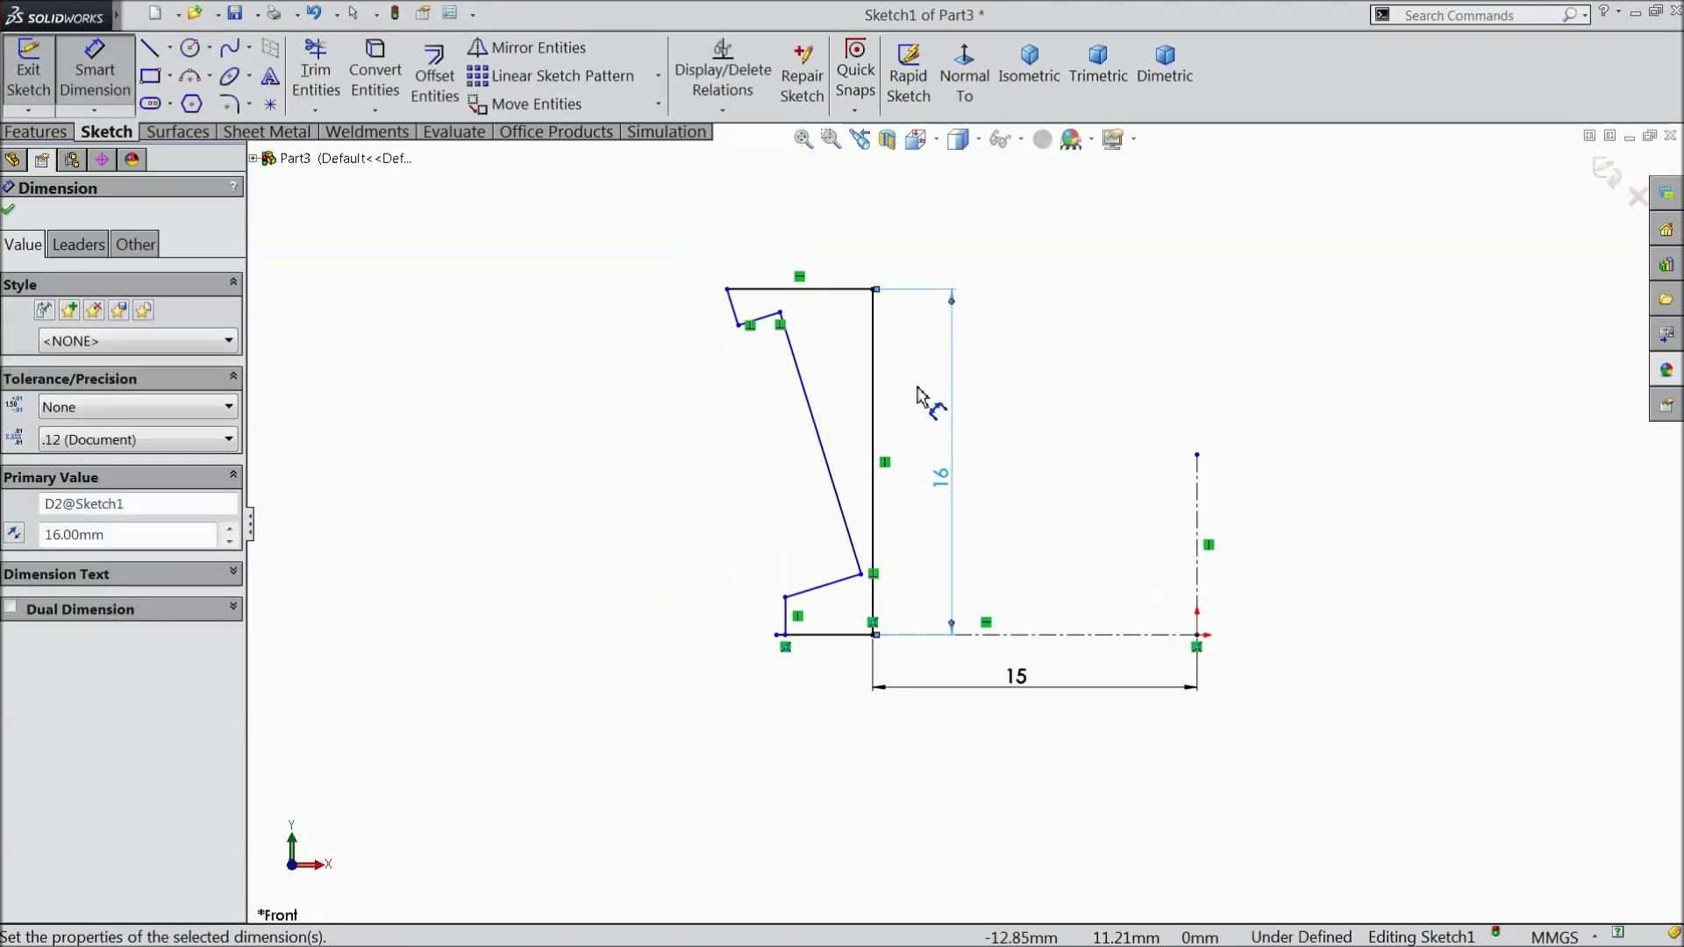
{"action": "left_click", "coordinate": [11, 214]}
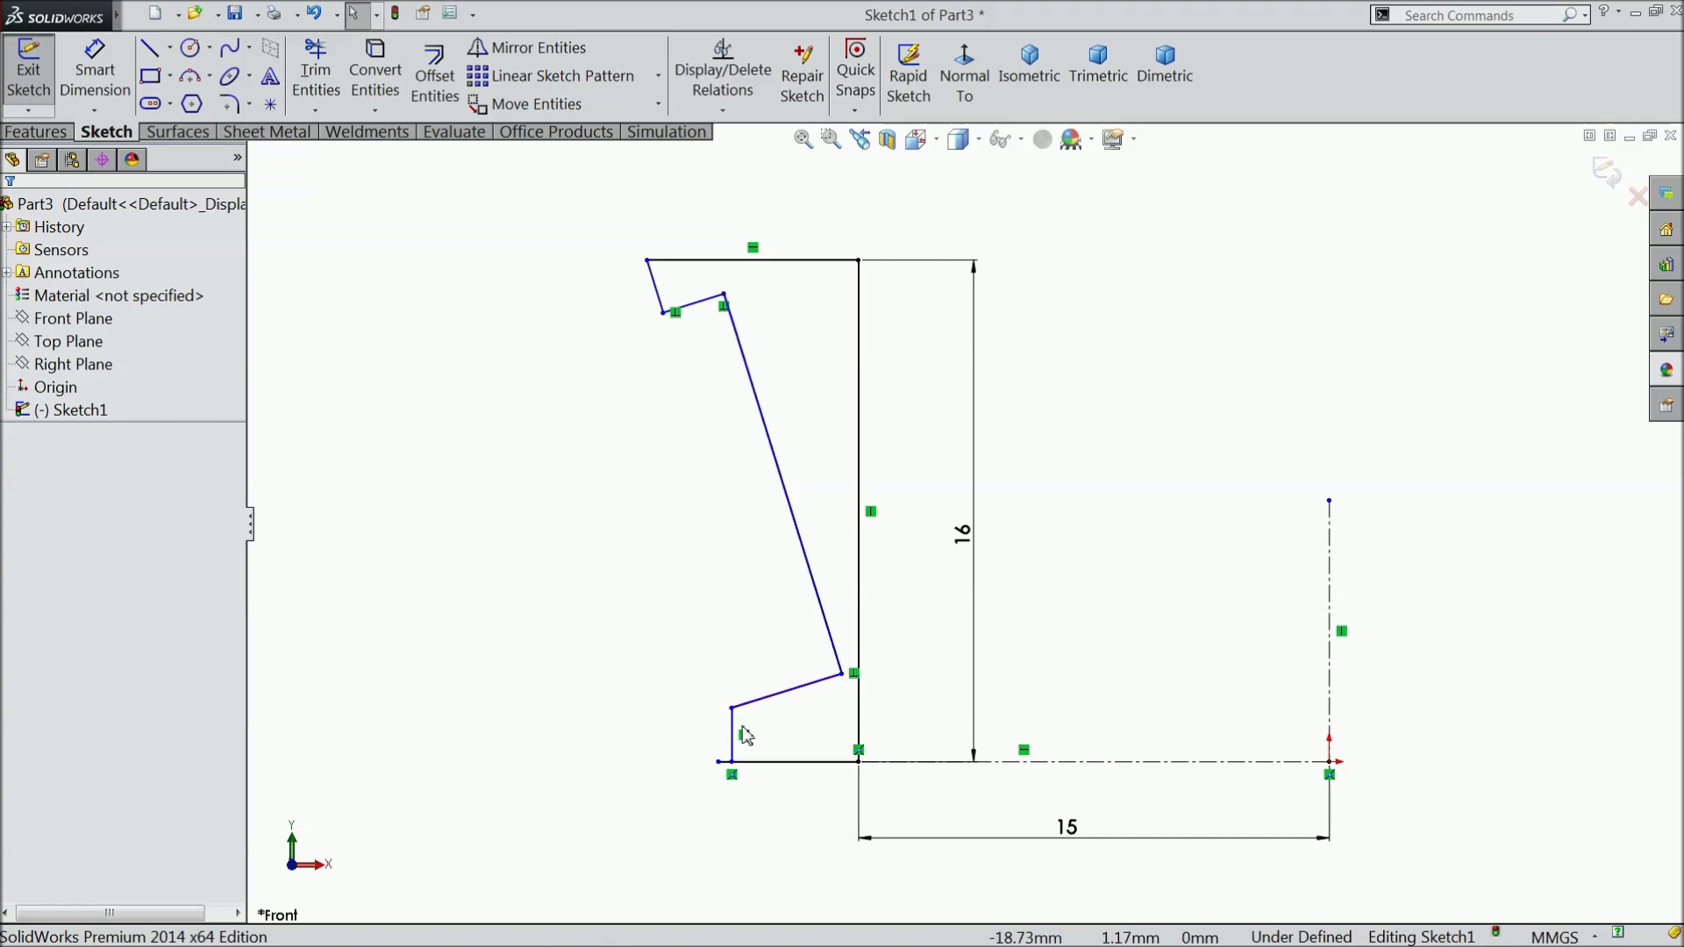
Dimension the distance between the long vertical edge and the short vertical edge at the profile's base as 4 mm
{"action": "left_click", "coordinate": [102, 91]}
{"action": "scroll", "coordinate": [880, 747], "scroll_direction": "down", "scroll_amount": 3}
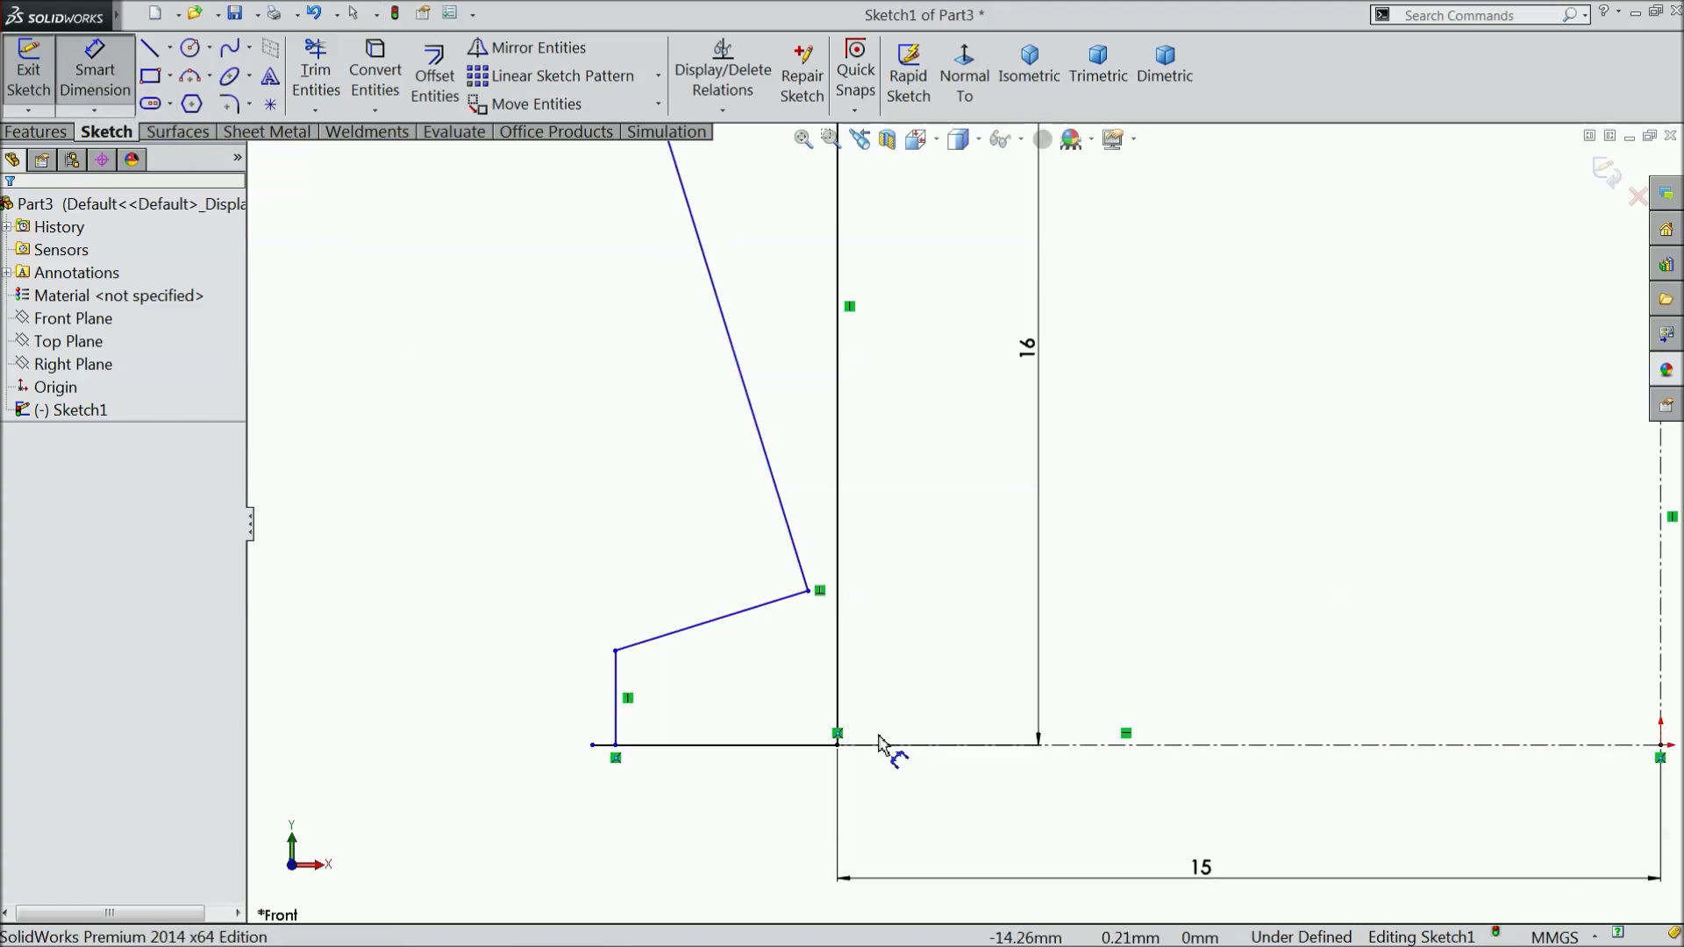
{"action": "left_click", "coordinate": [840, 707]}
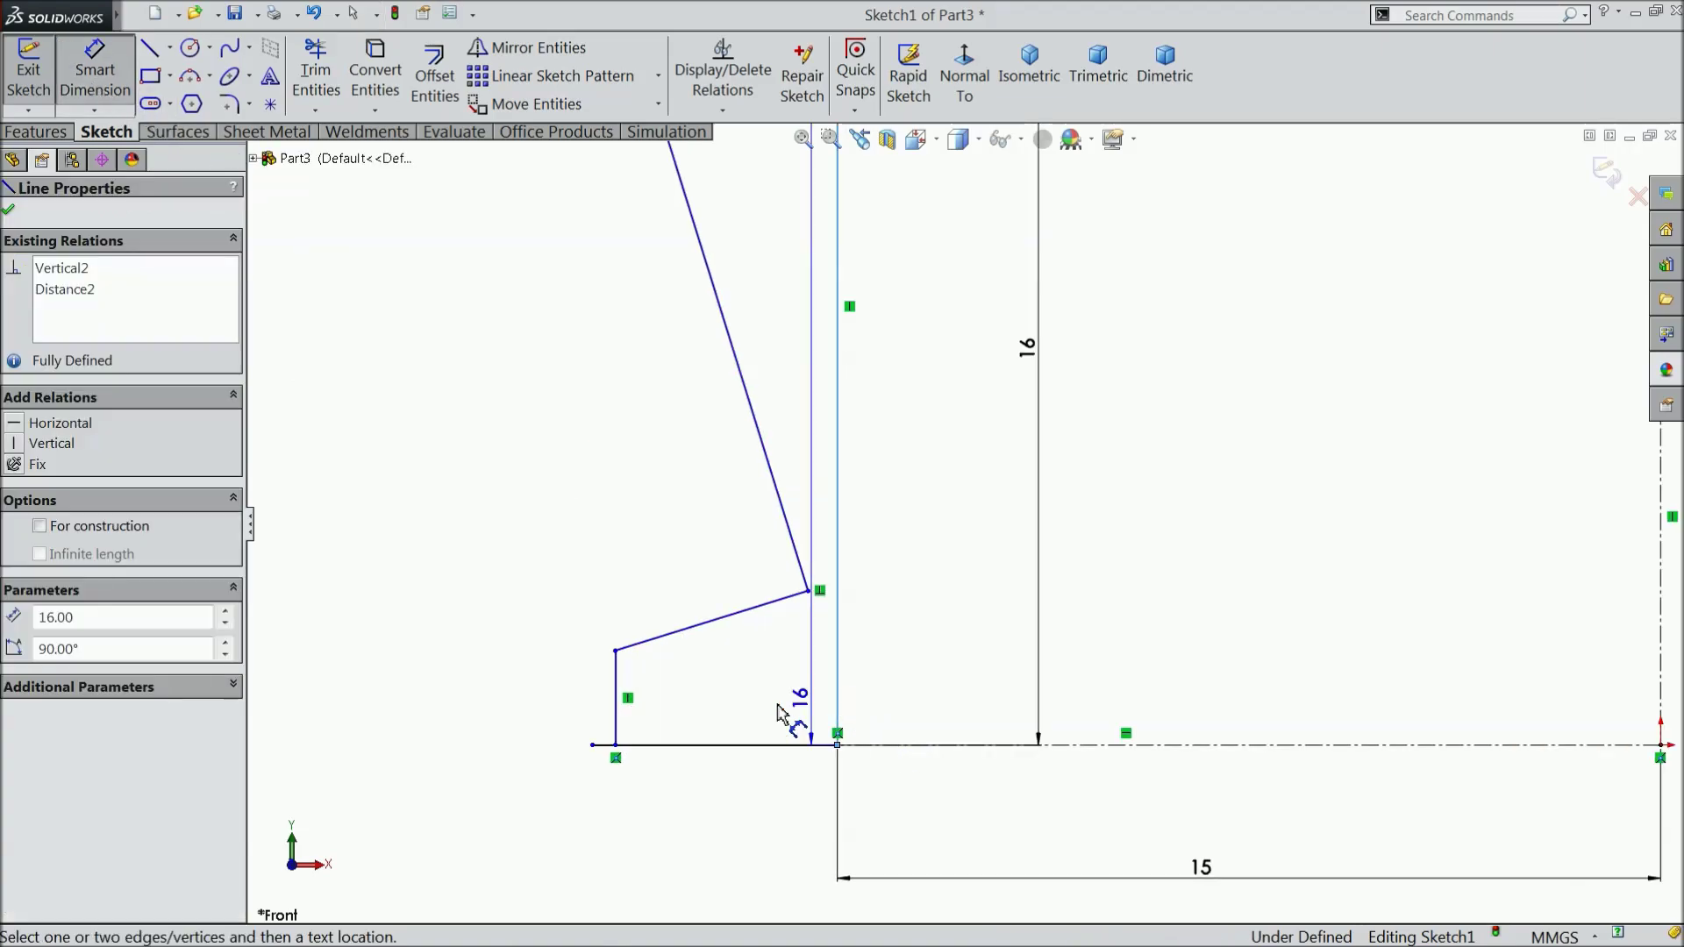
{"action": "left_click", "coordinate": [618, 723]}
{"action": "left_click", "coordinate": [721, 832]}
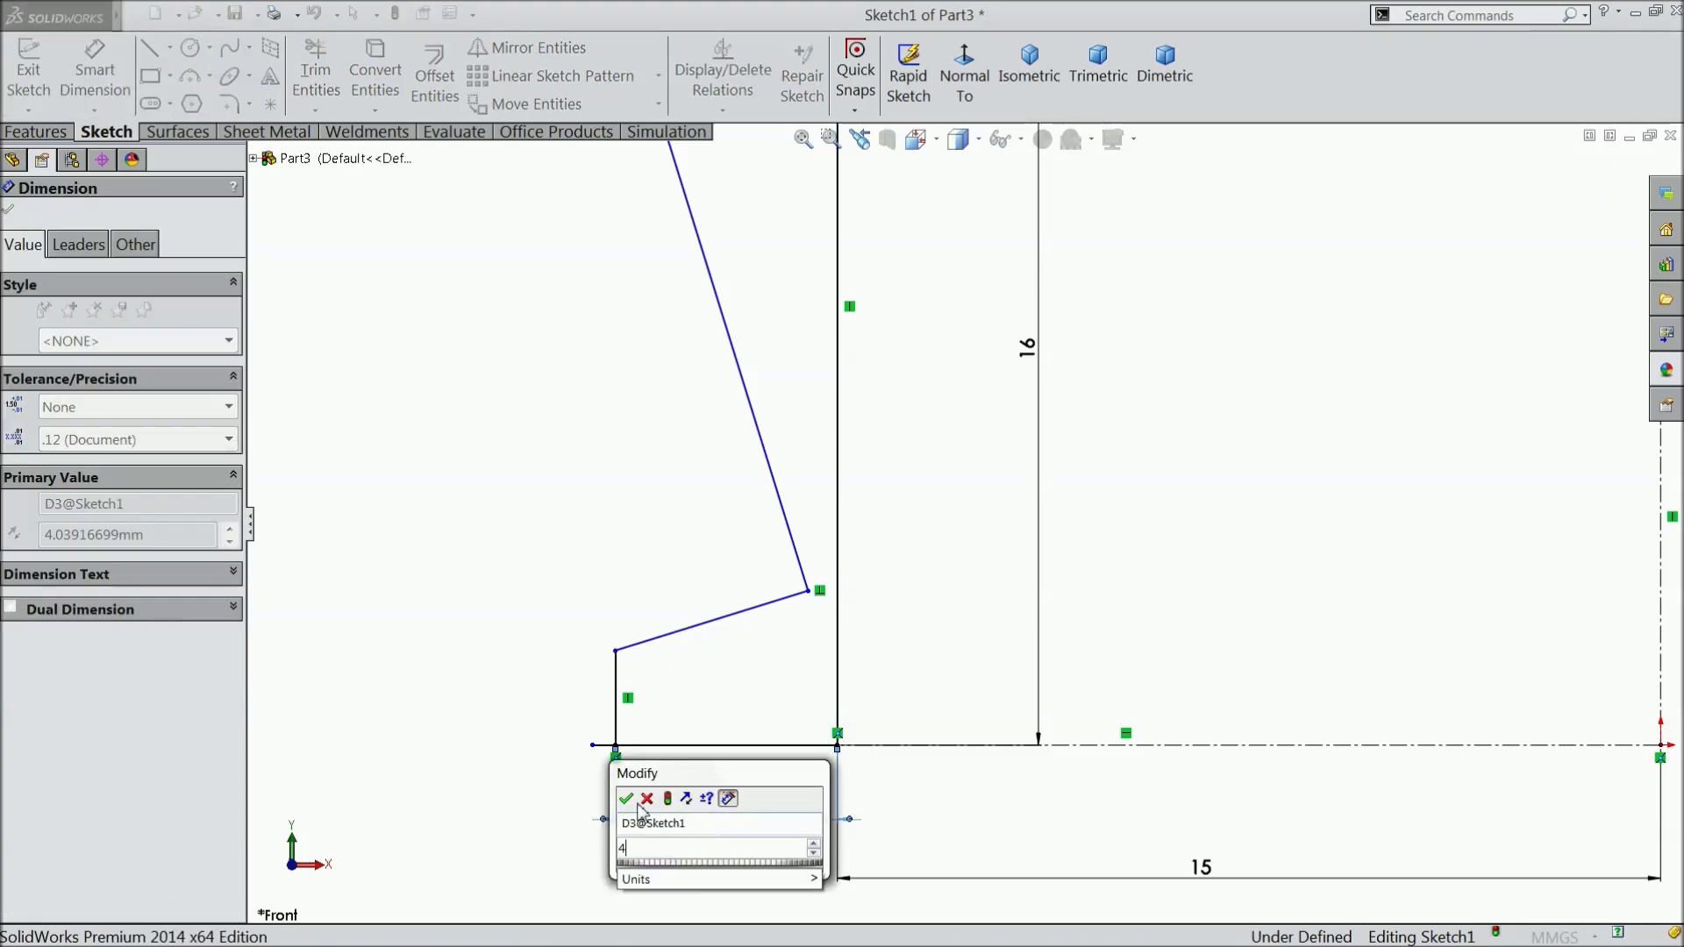
{"action": "left_click", "coordinate": [639, 800]}
Dimension the profile's horizontal top line as 7.6 mm long
{"action": "mouse_move", "coordinate": [808, 620]}
{"action": "middle_mouse_down"}
{"action": "mouse_move", "coordinate": [842, 594]}
{"action": "mouse_move", "coordinate": [865, 429]}
{"action": "mouse_move", "coordinate": [824, 323]}
{"action": "middle_mouse_up"}
{"action": "left_click", "coordinate": [821, 313]}
{"action": "left_click", "coordinate": [802, 262]}
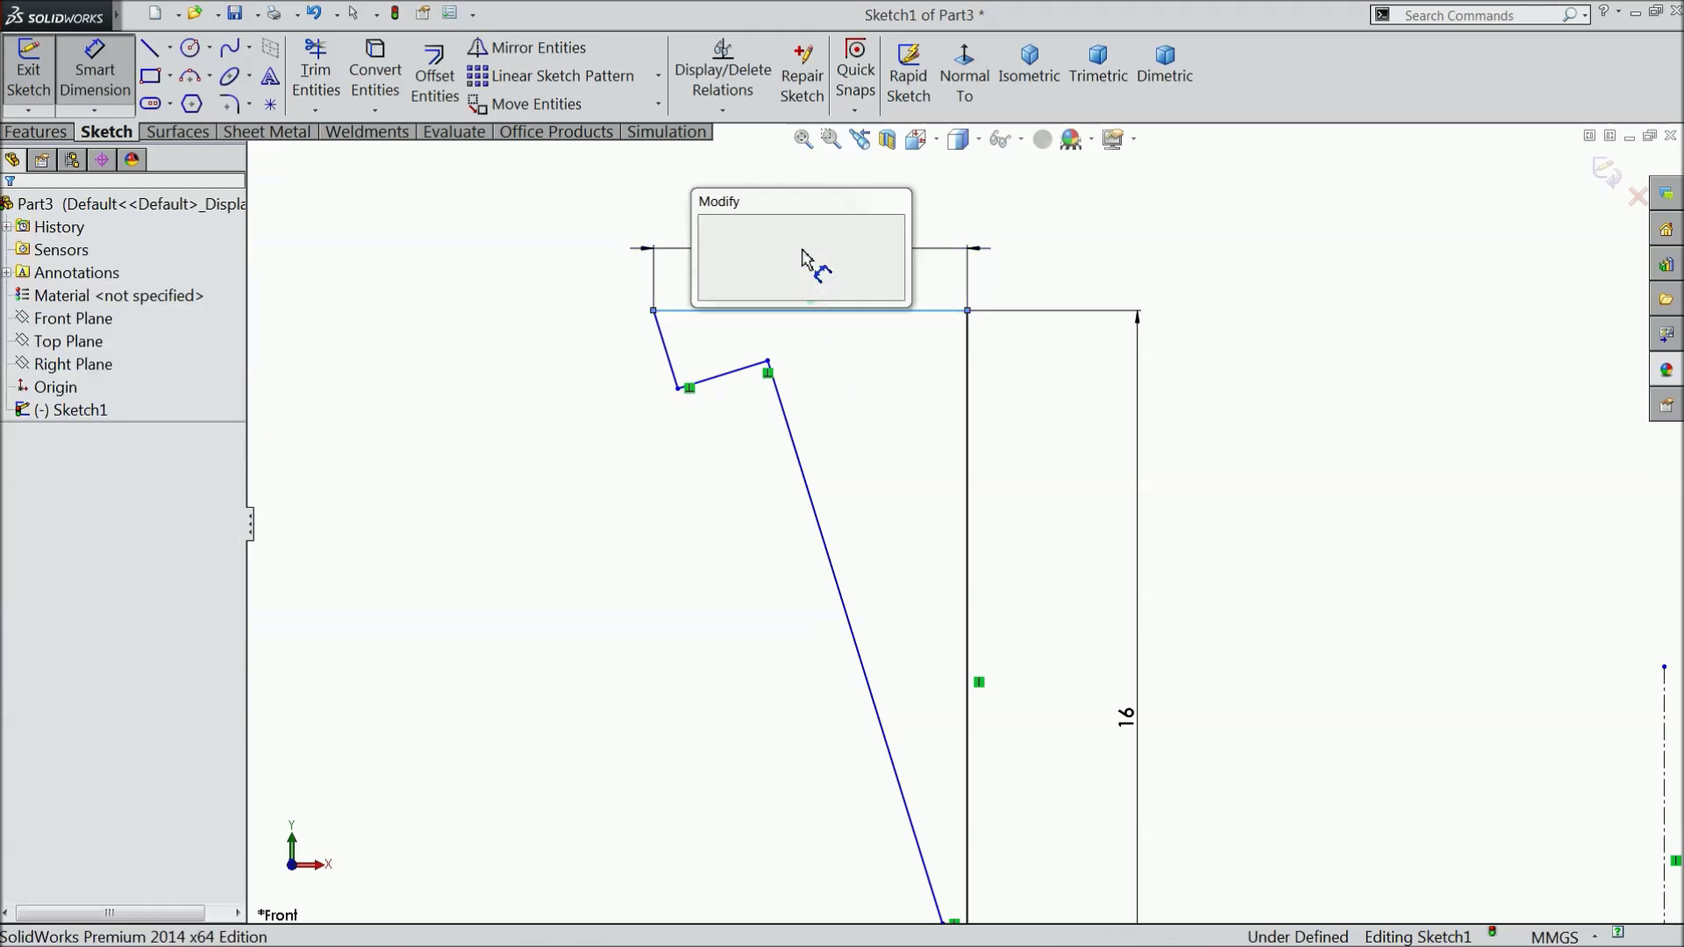
{"action": "type", "text": "7.6"}
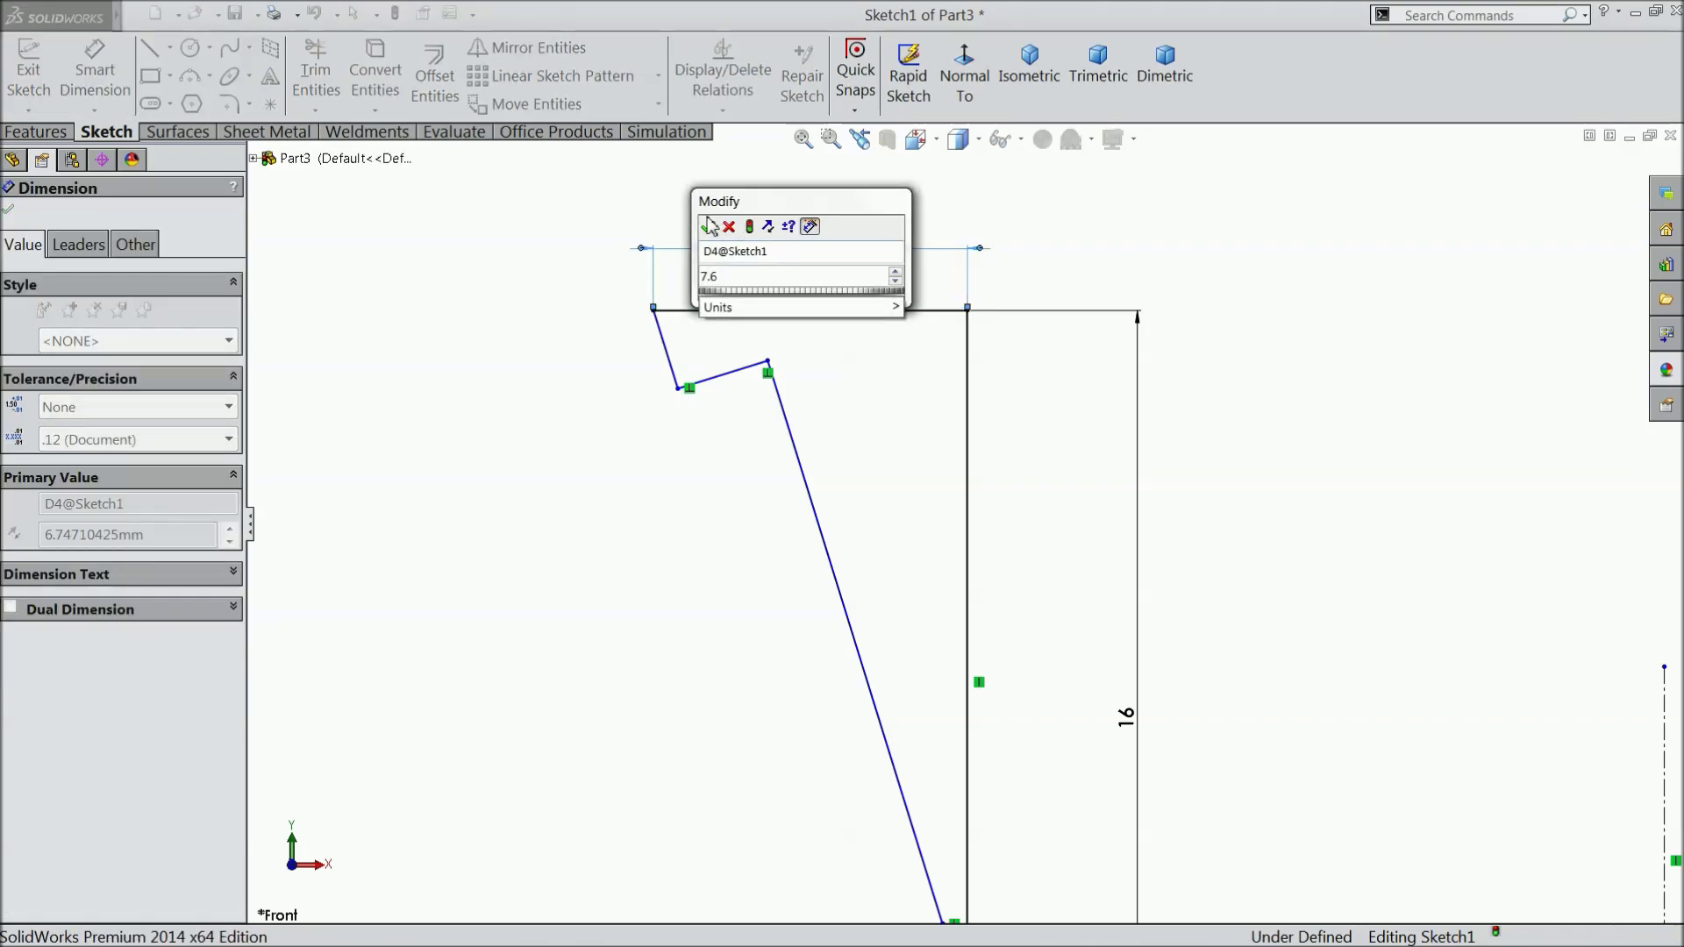
{"action": "left_click", "coordinate": [709, 226]}
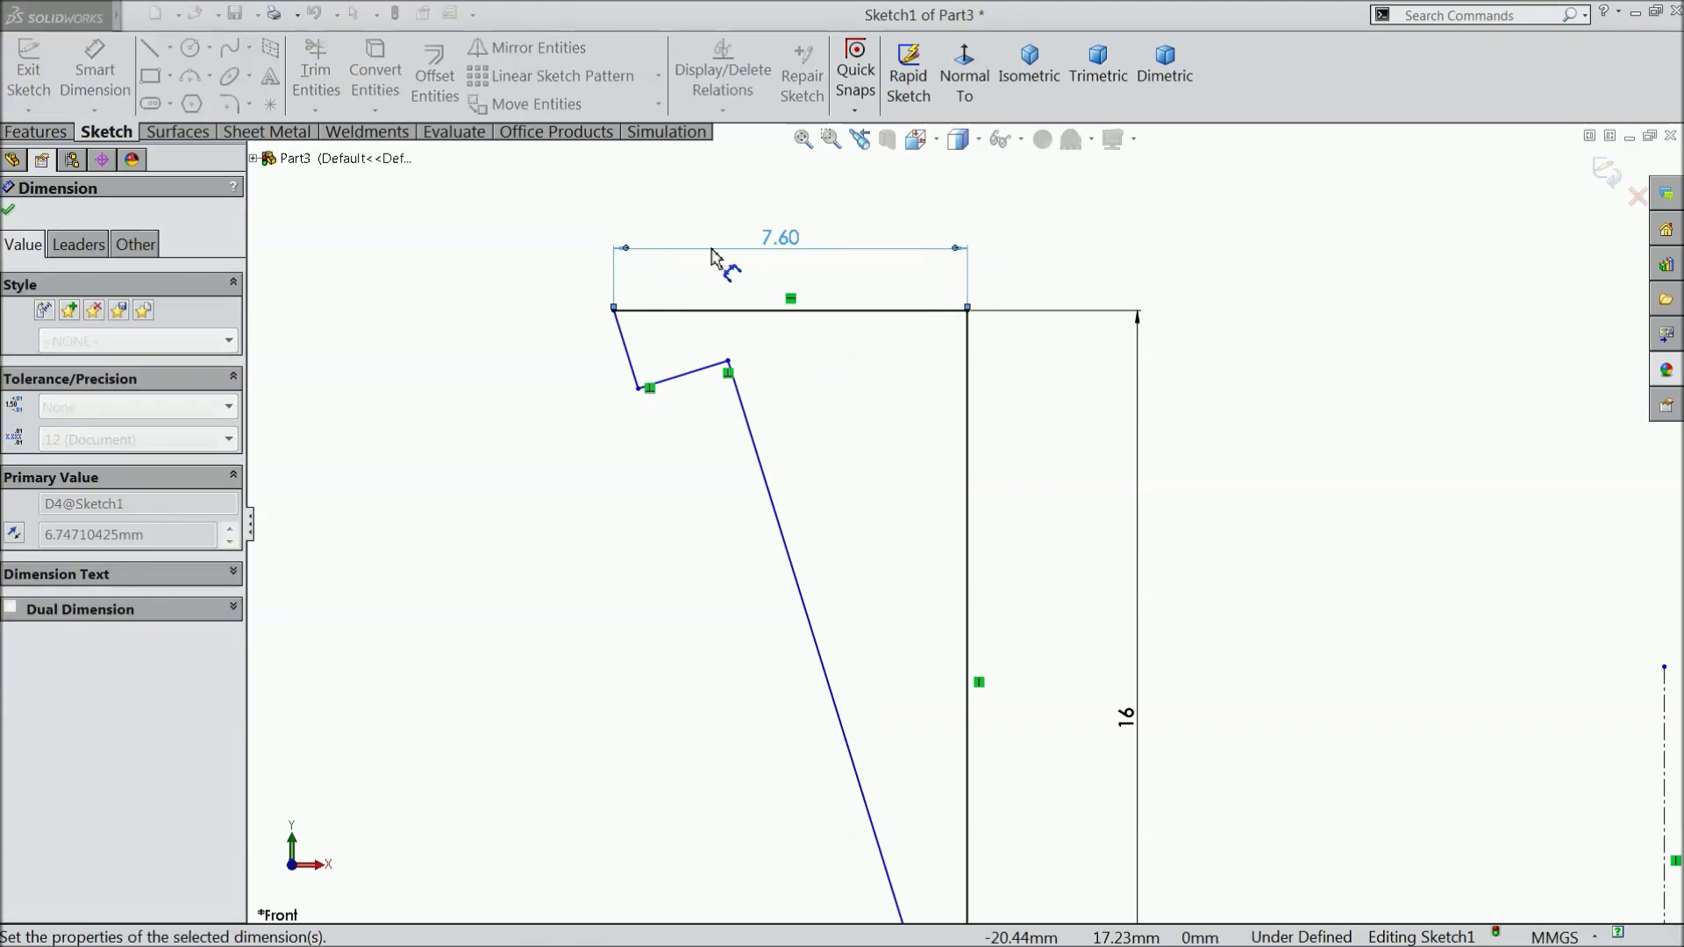
Dimension the recess depth from the upper lip's inner corner to the long slanted line as 2 mm
{"action": "left_click", "coordinate": [745, 406]}
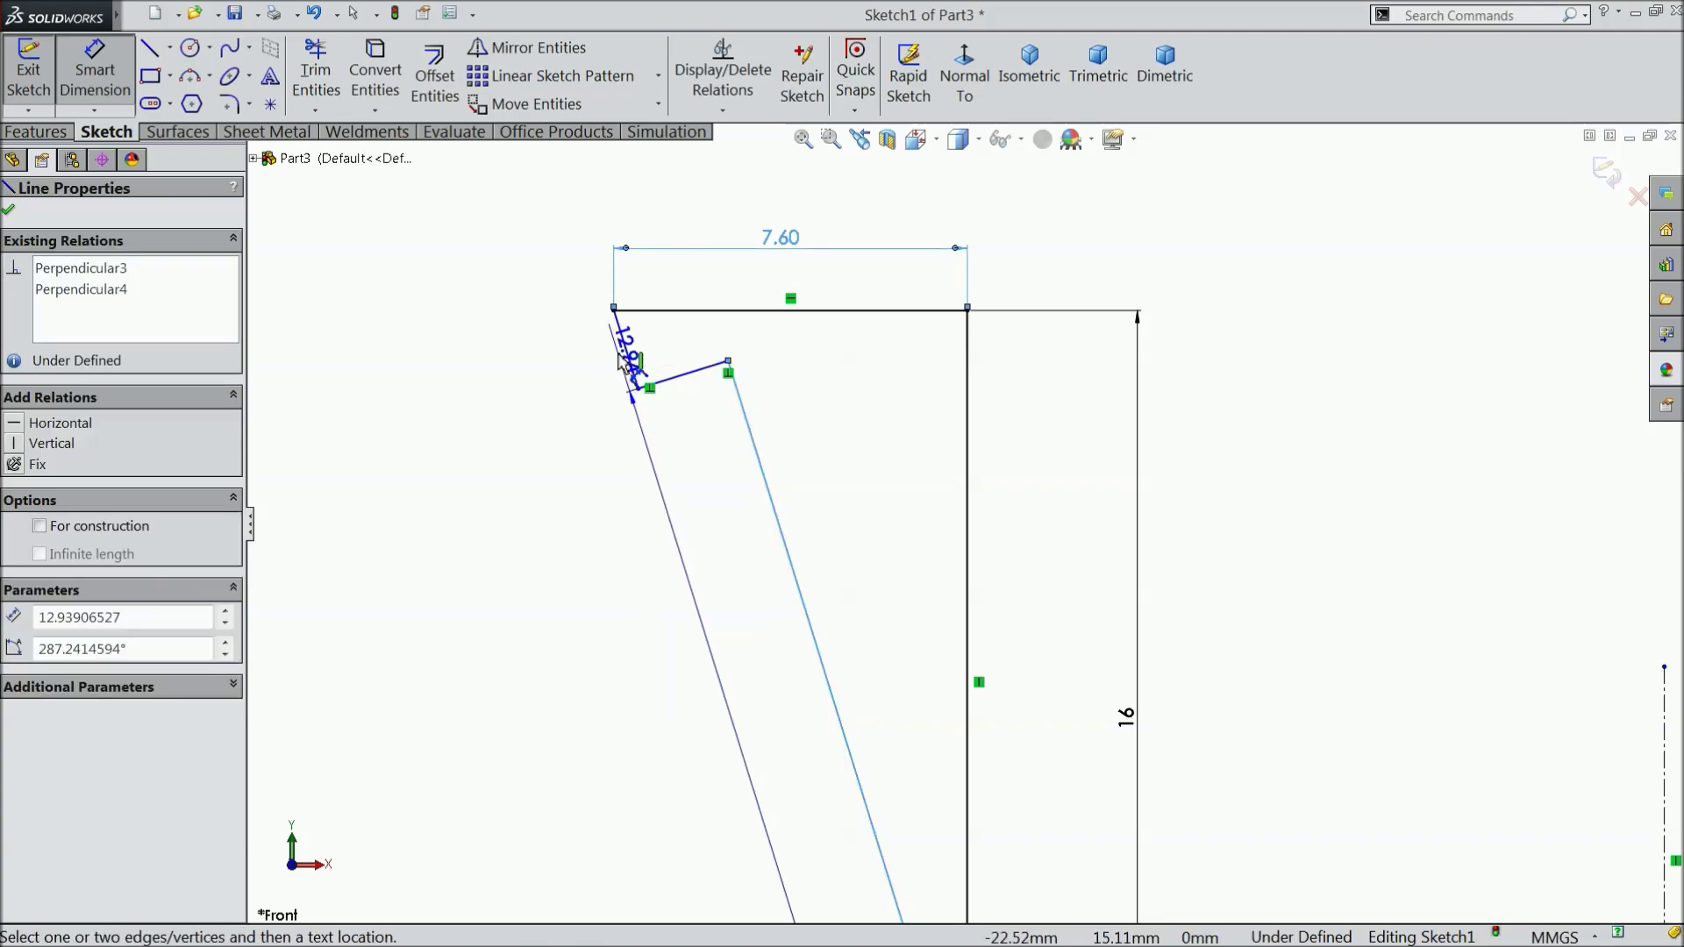
{"action": "left_click", "coordinate": [689, 375]}
{"action": "left_click", "coordinate": [695, 441]}
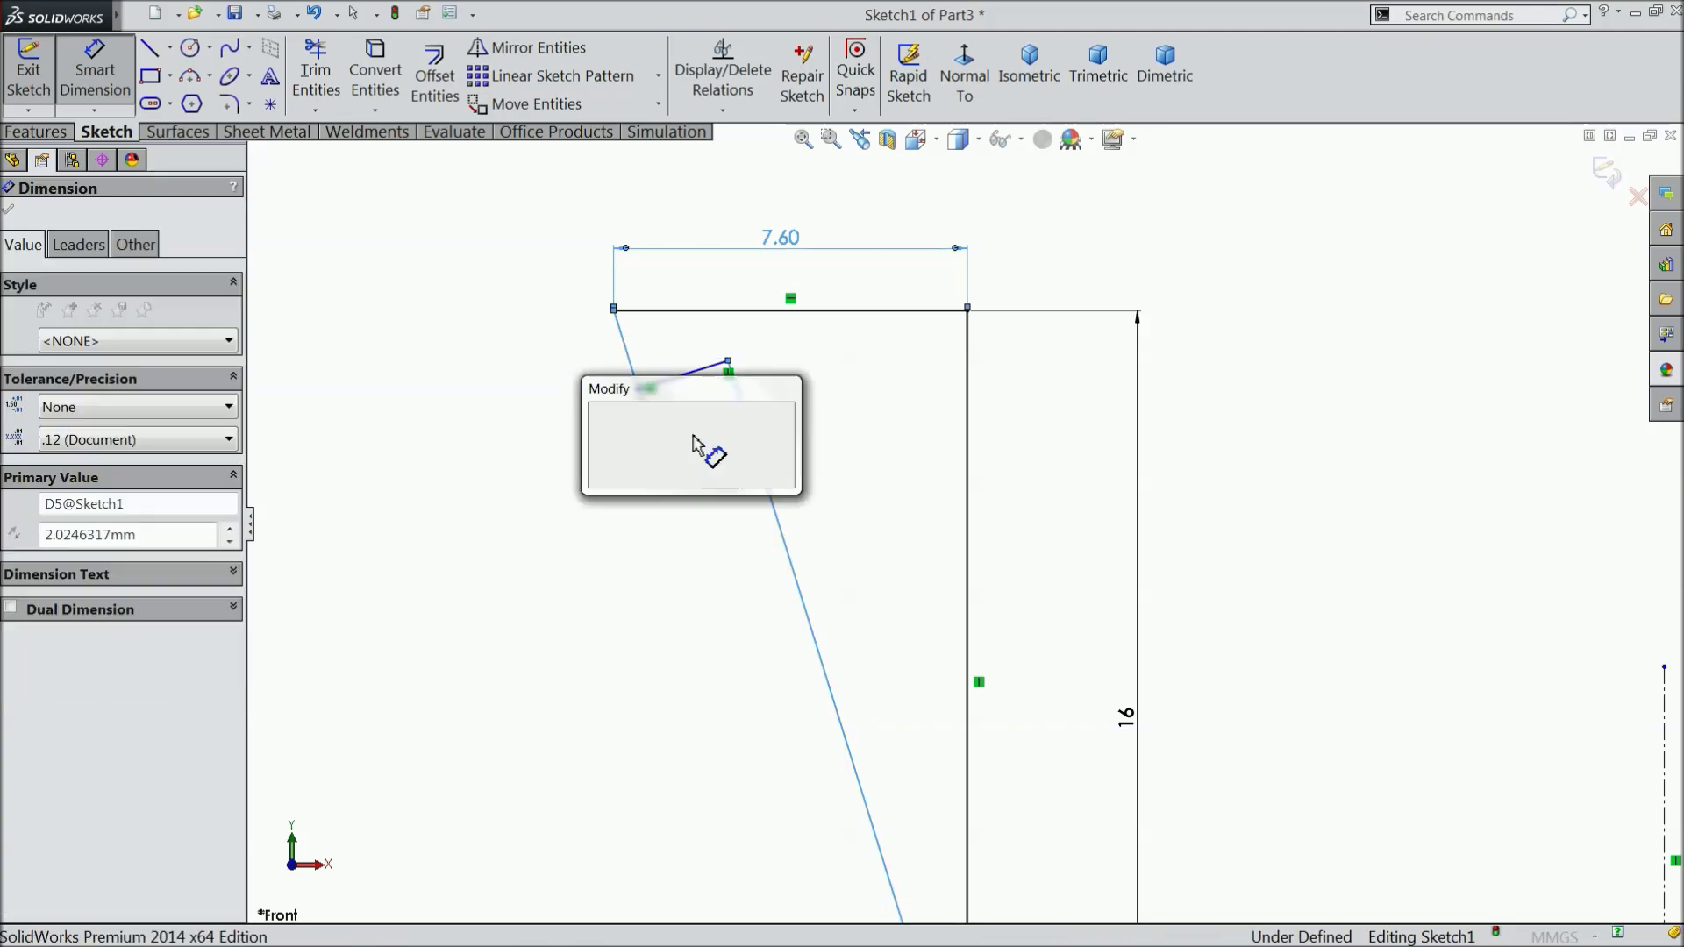
{"action": "type", "text": "2"}
{"action": "left_click", "coordinate": [599, 407]}
Dimension the height from the bottom line to the upper end of the short vertical edge as 0.9 mm
{"action": "scroll", "coordinate": [741, 444], "scroll_direction": "up", "scroll_amount": 4}
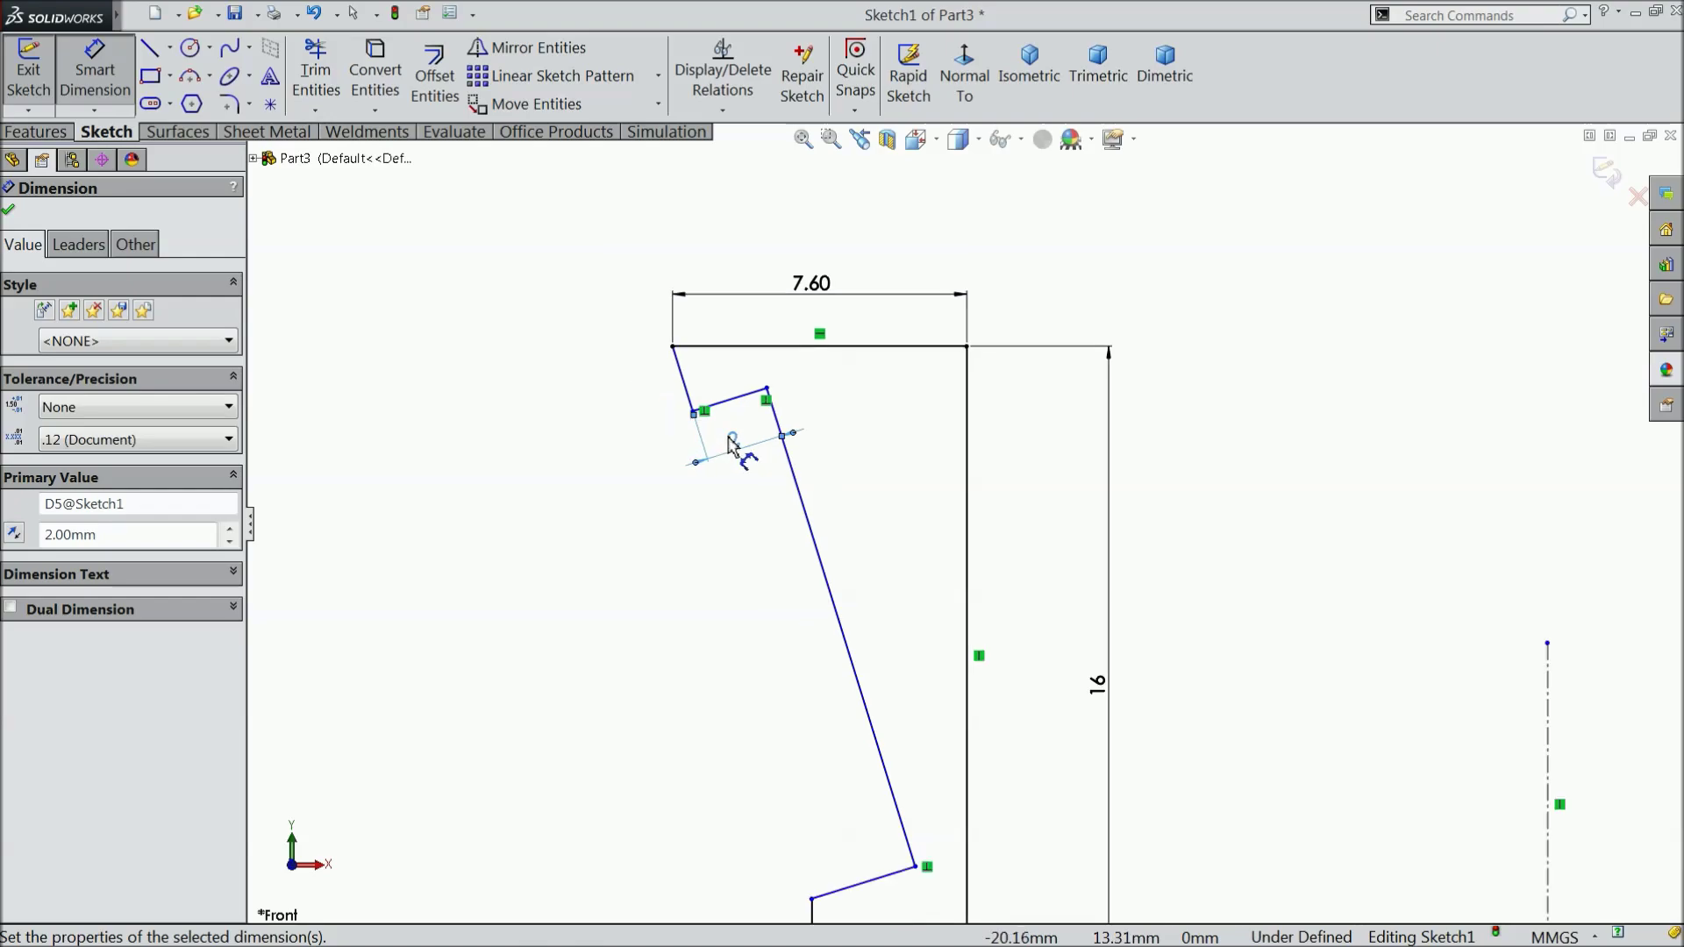
{"action": "scroll", "coordinate": [968, 812], "scroll_direction": "down", "scroll_amount": 3}
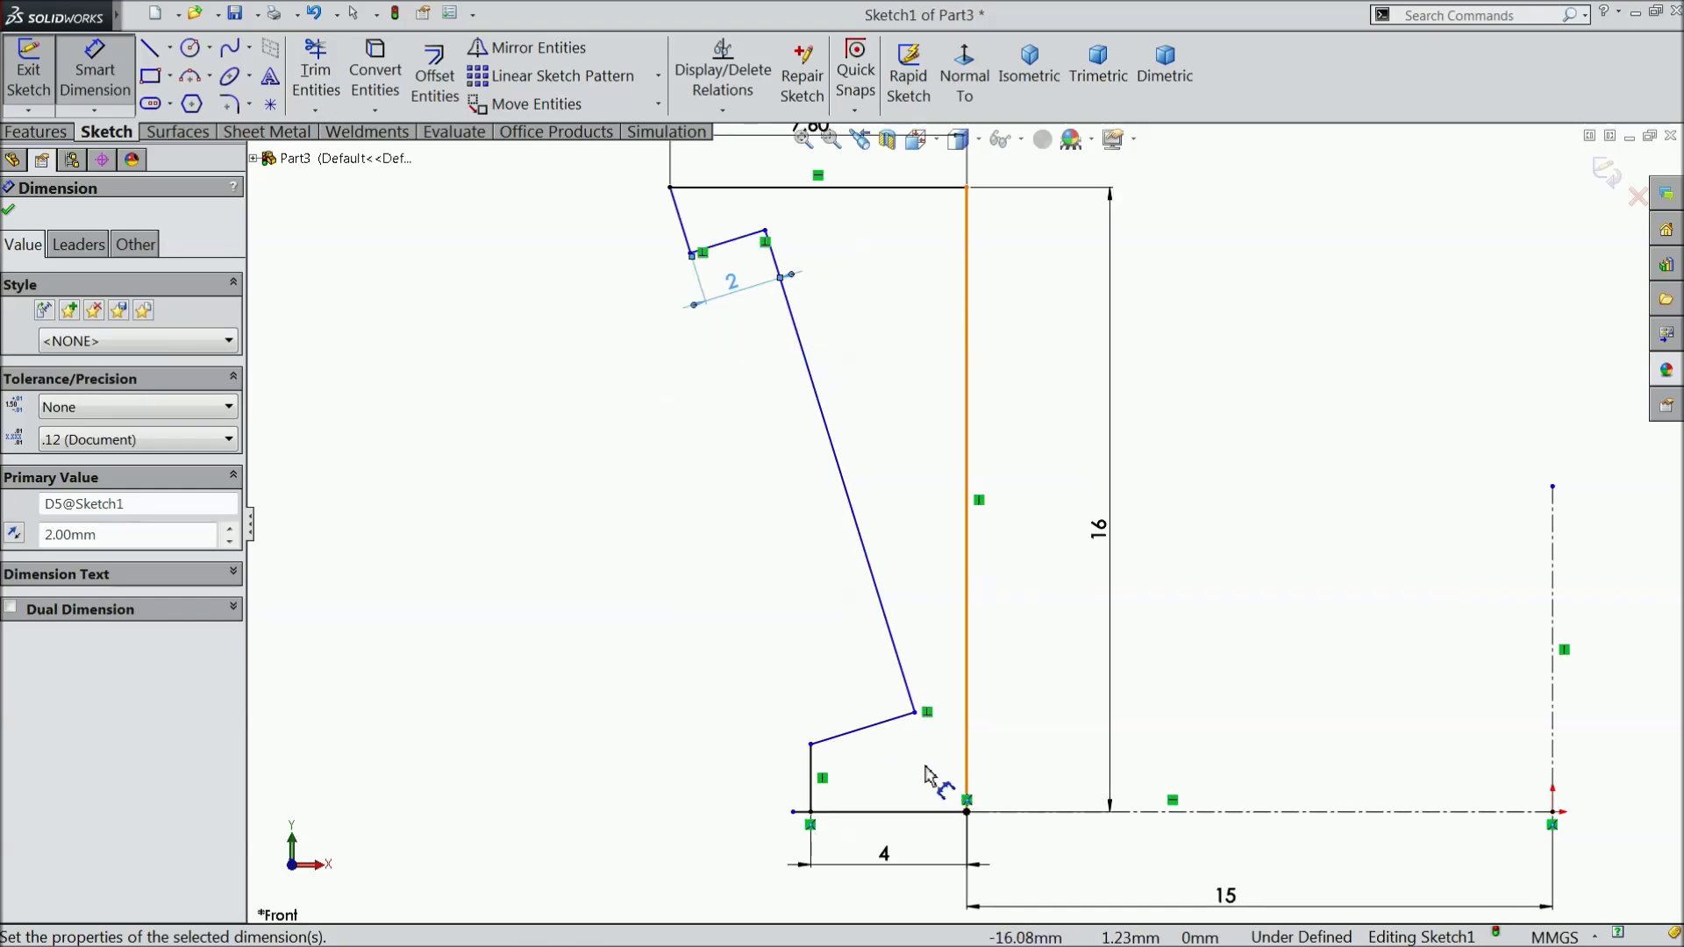
{"action": "scroll", "coordinate": [930, 782], "scroll_direction": "down", "scroll_amount": 2}
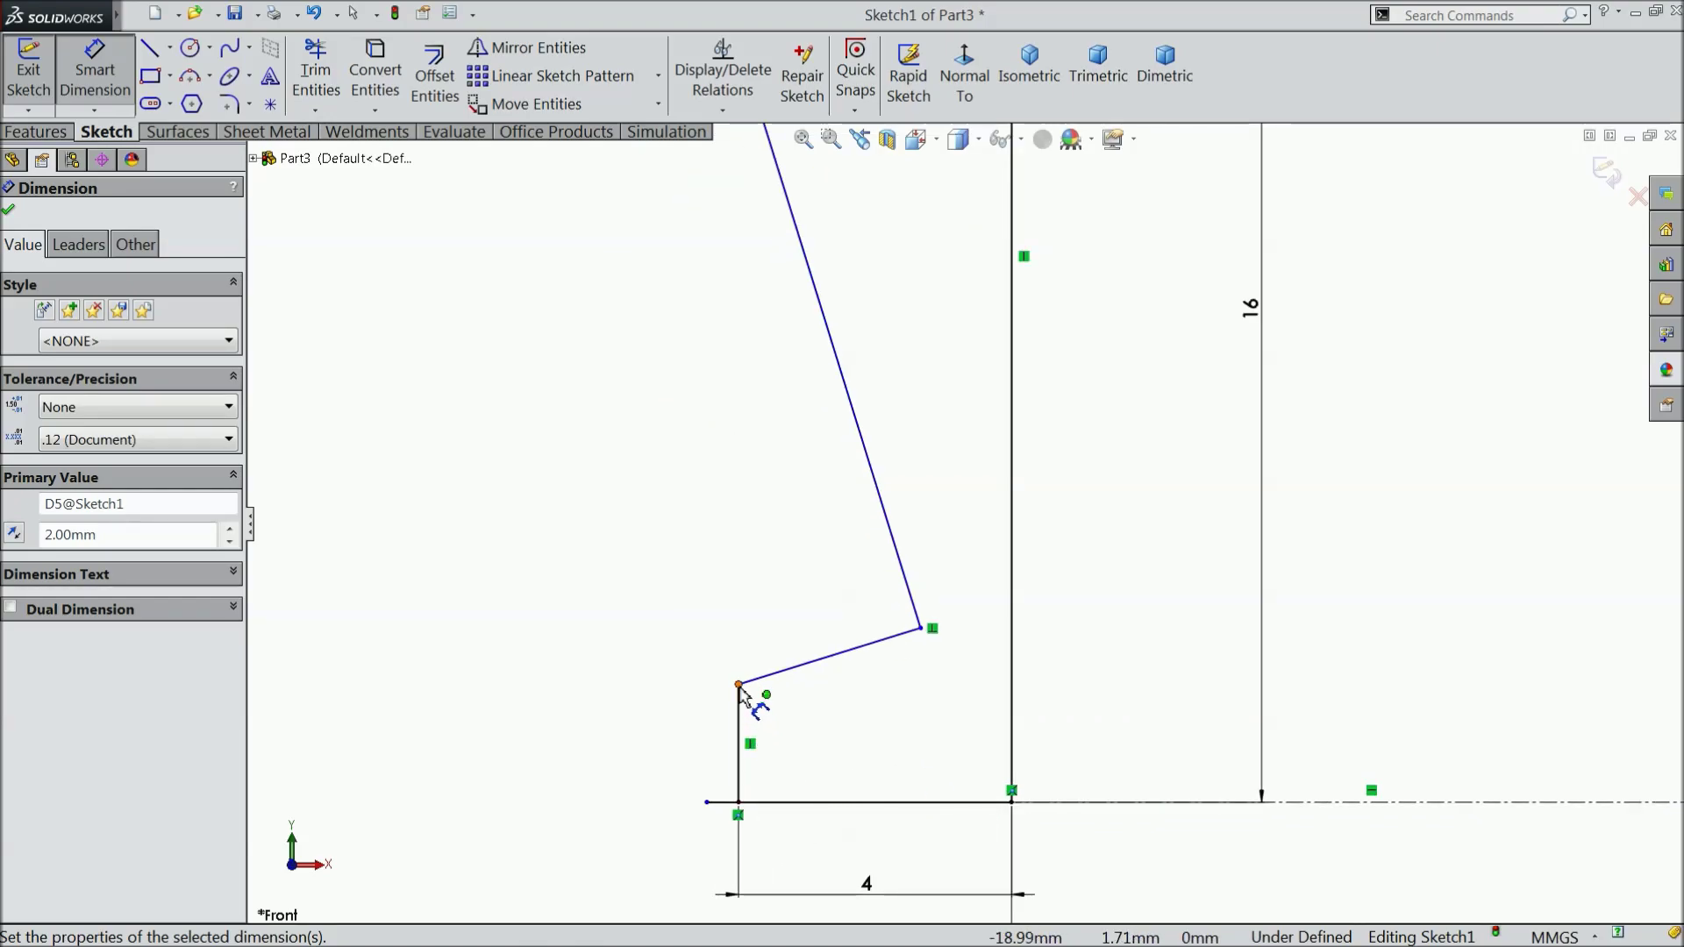
{"action": "left_click", "coordinate": [740, 685]}
{"action": "left_click", "coordinate": [752, 803]}
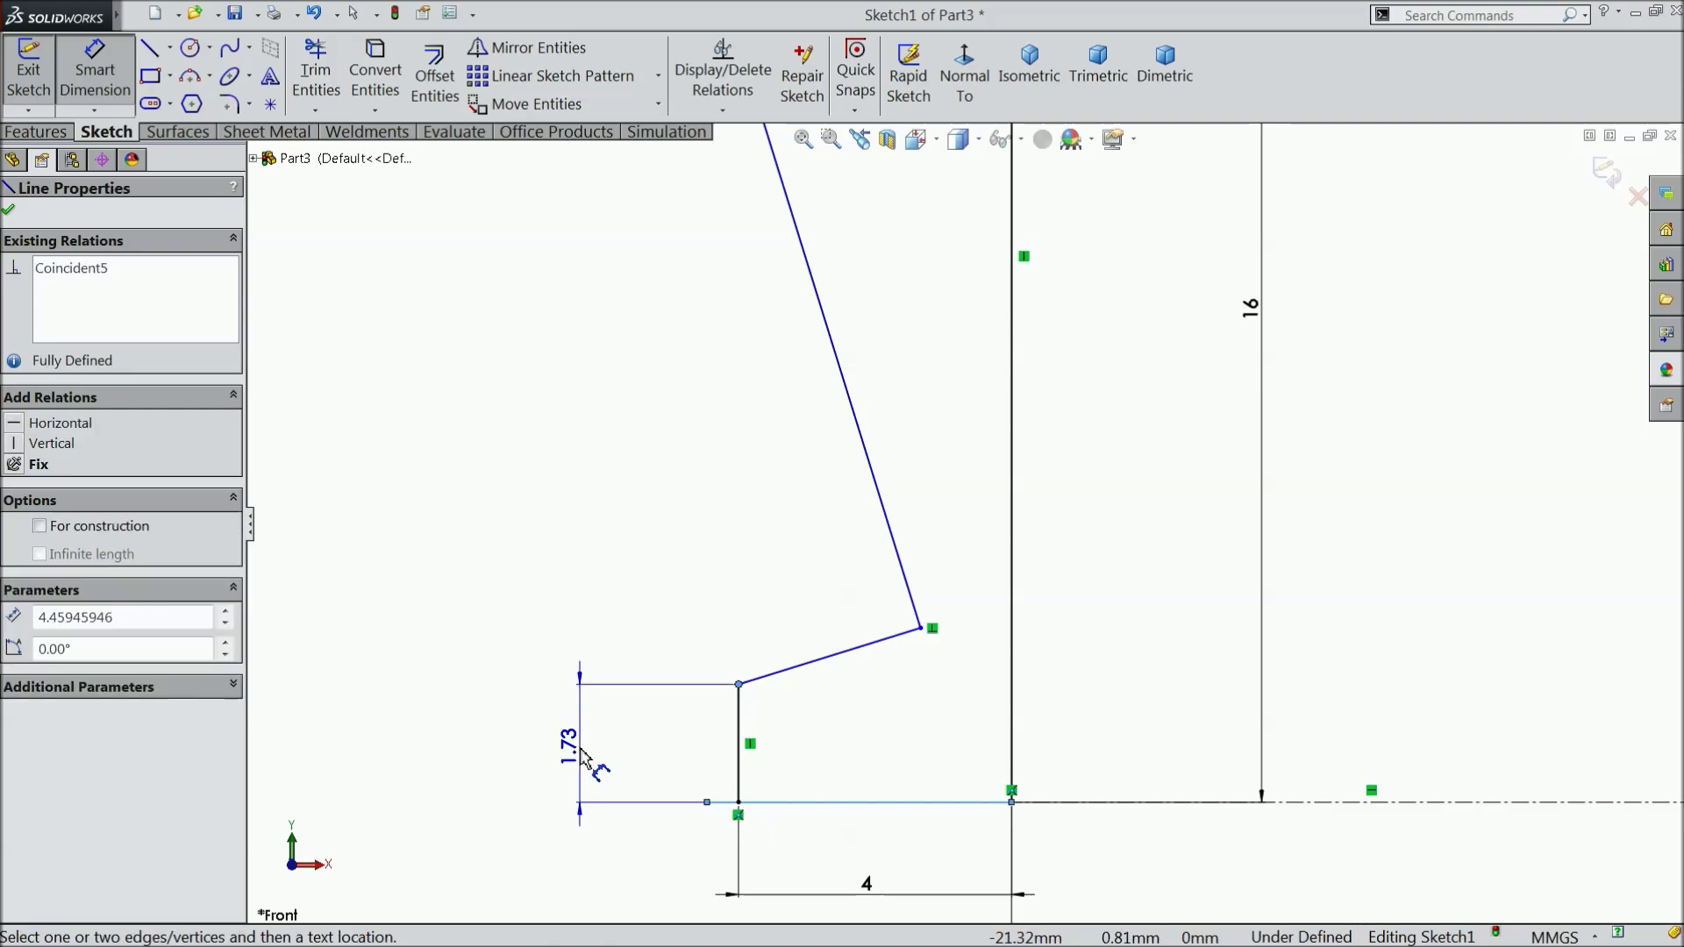
{"action": "left_click", "coordinate": [582, 756]}
{"action": "type", "text": "0"}
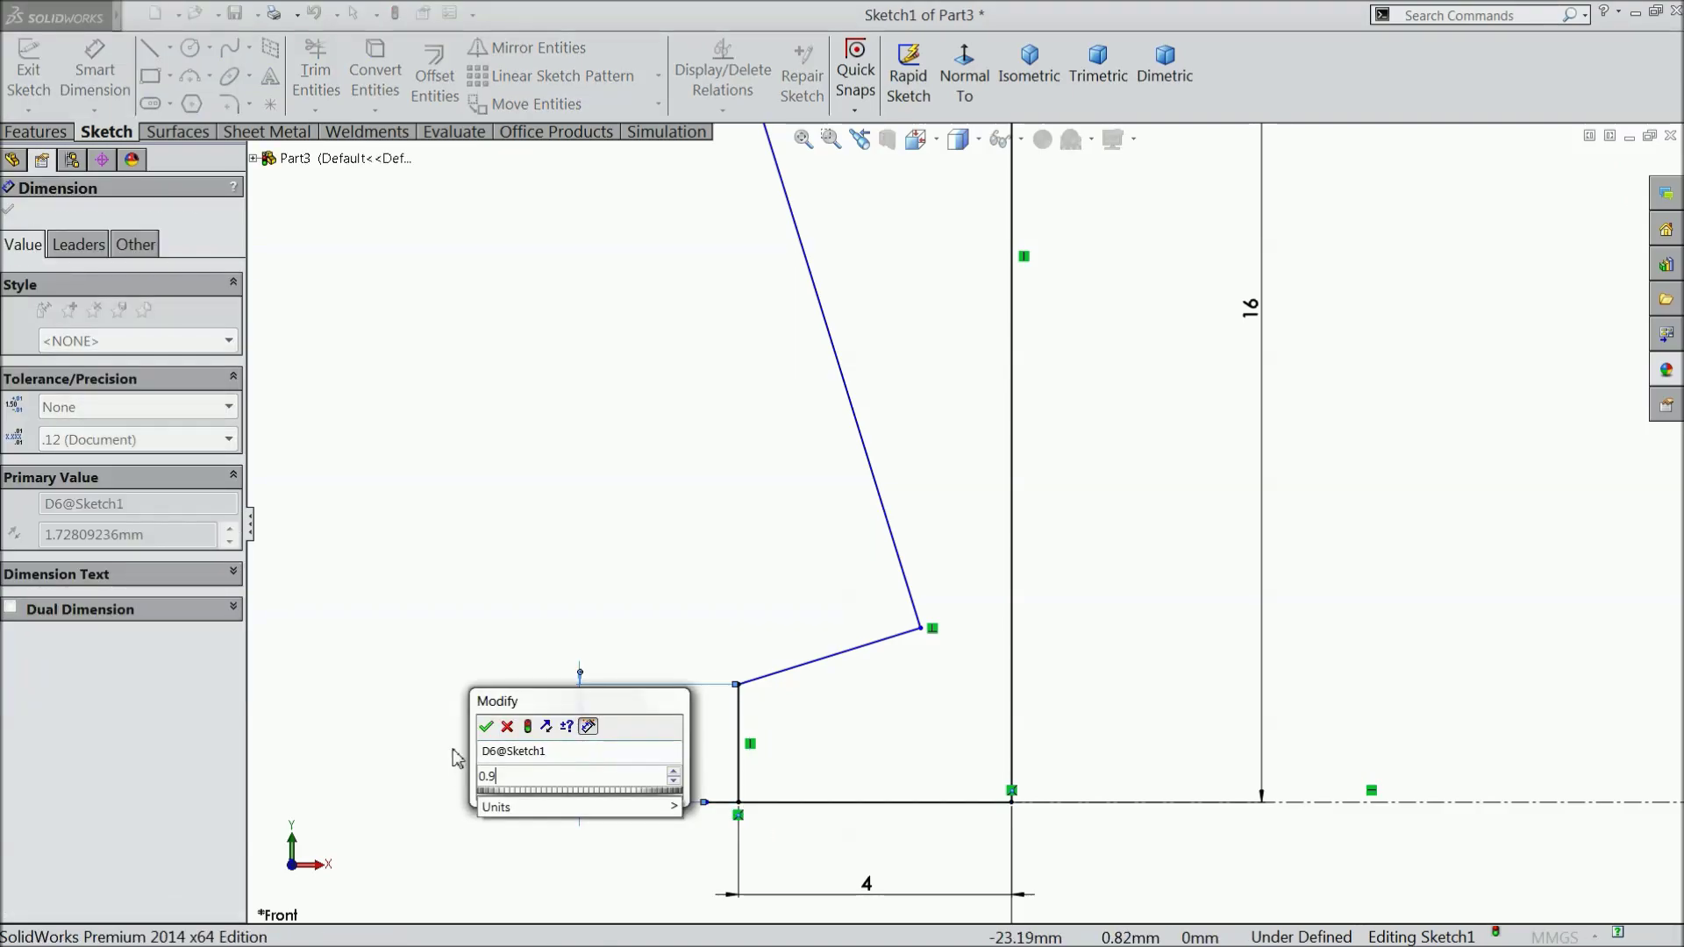
{"action": "type", "text": ".9"}
{"action": "left_click", "coordinate": [486, 727]}
Dimension the vertical distance between the upper slanted lip's two ends as 2.51 mm and finish dimensioning
{"action": "key", "text": "z"}
{"action": "key", "text": "z"}
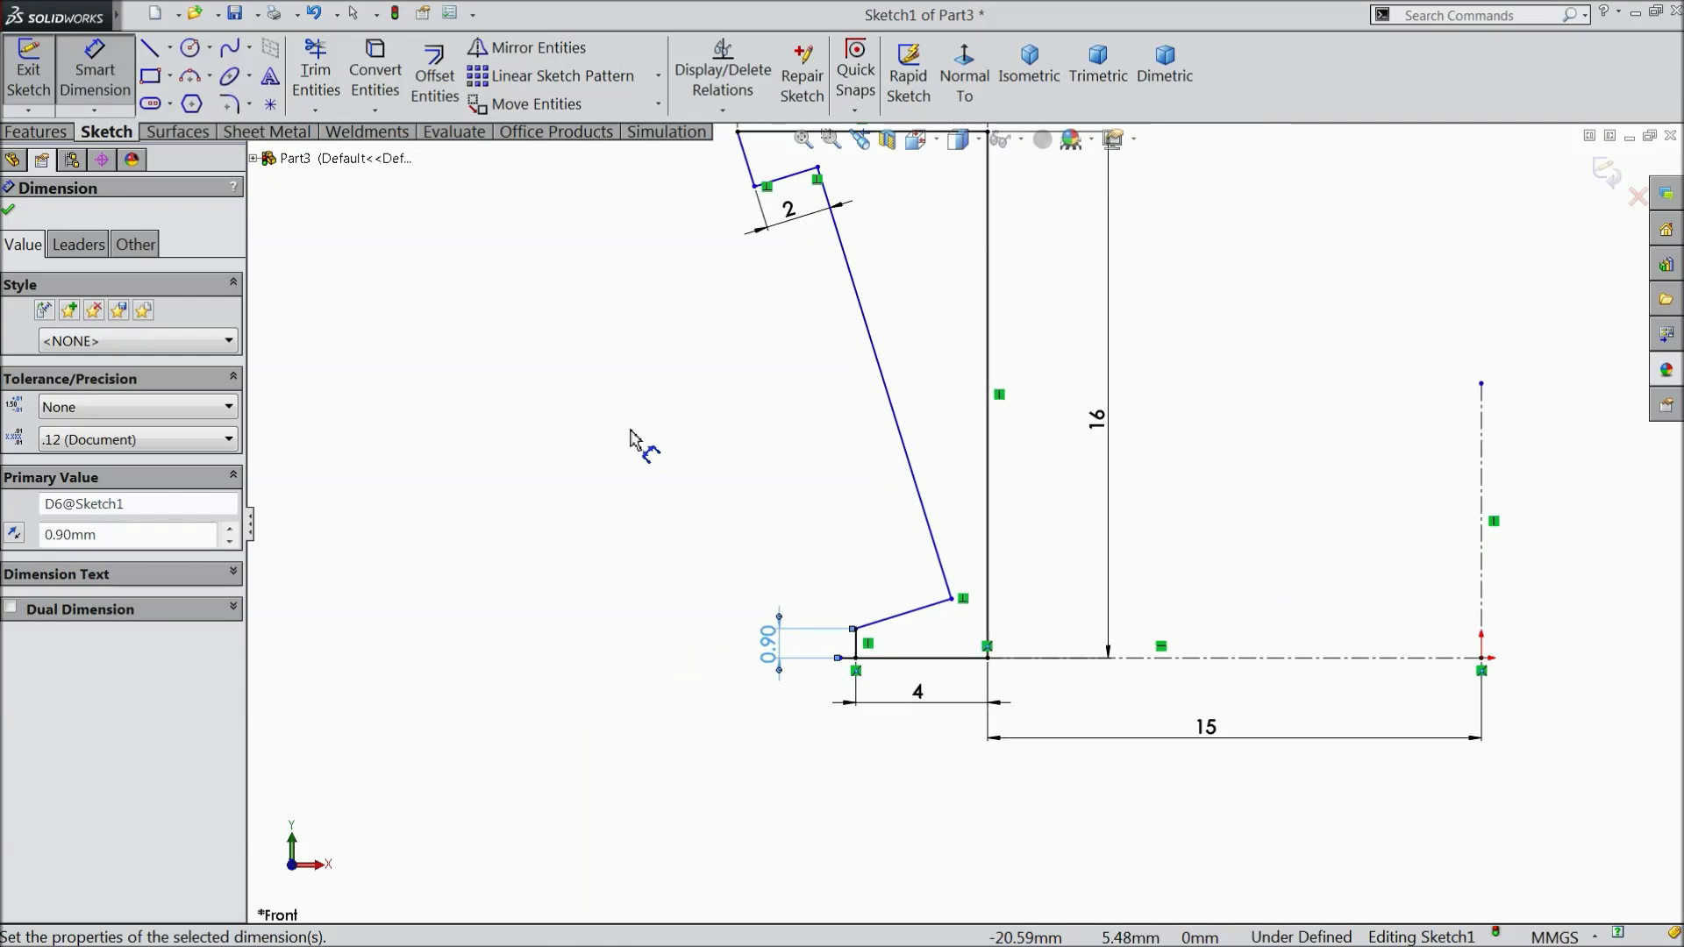
{"action": "scroll", "coordinate": [713, 412], "scroll_direction": "down", "scroll_amount": 3}
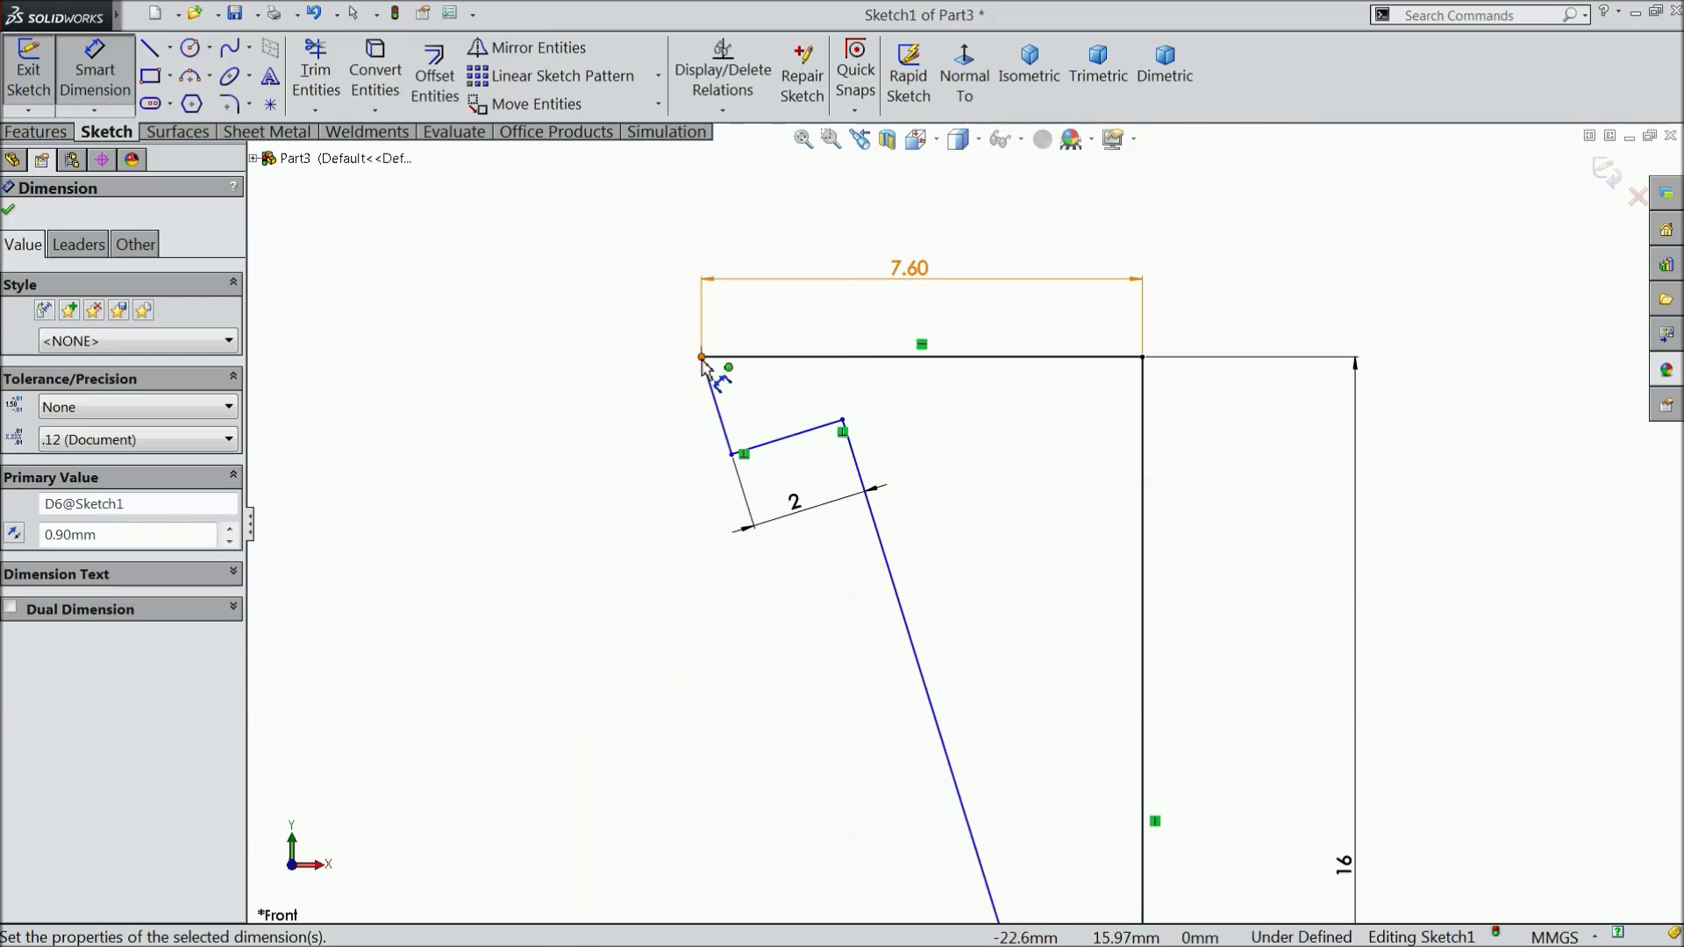
{"action": "left_click", "coordinate": [731, 454]}
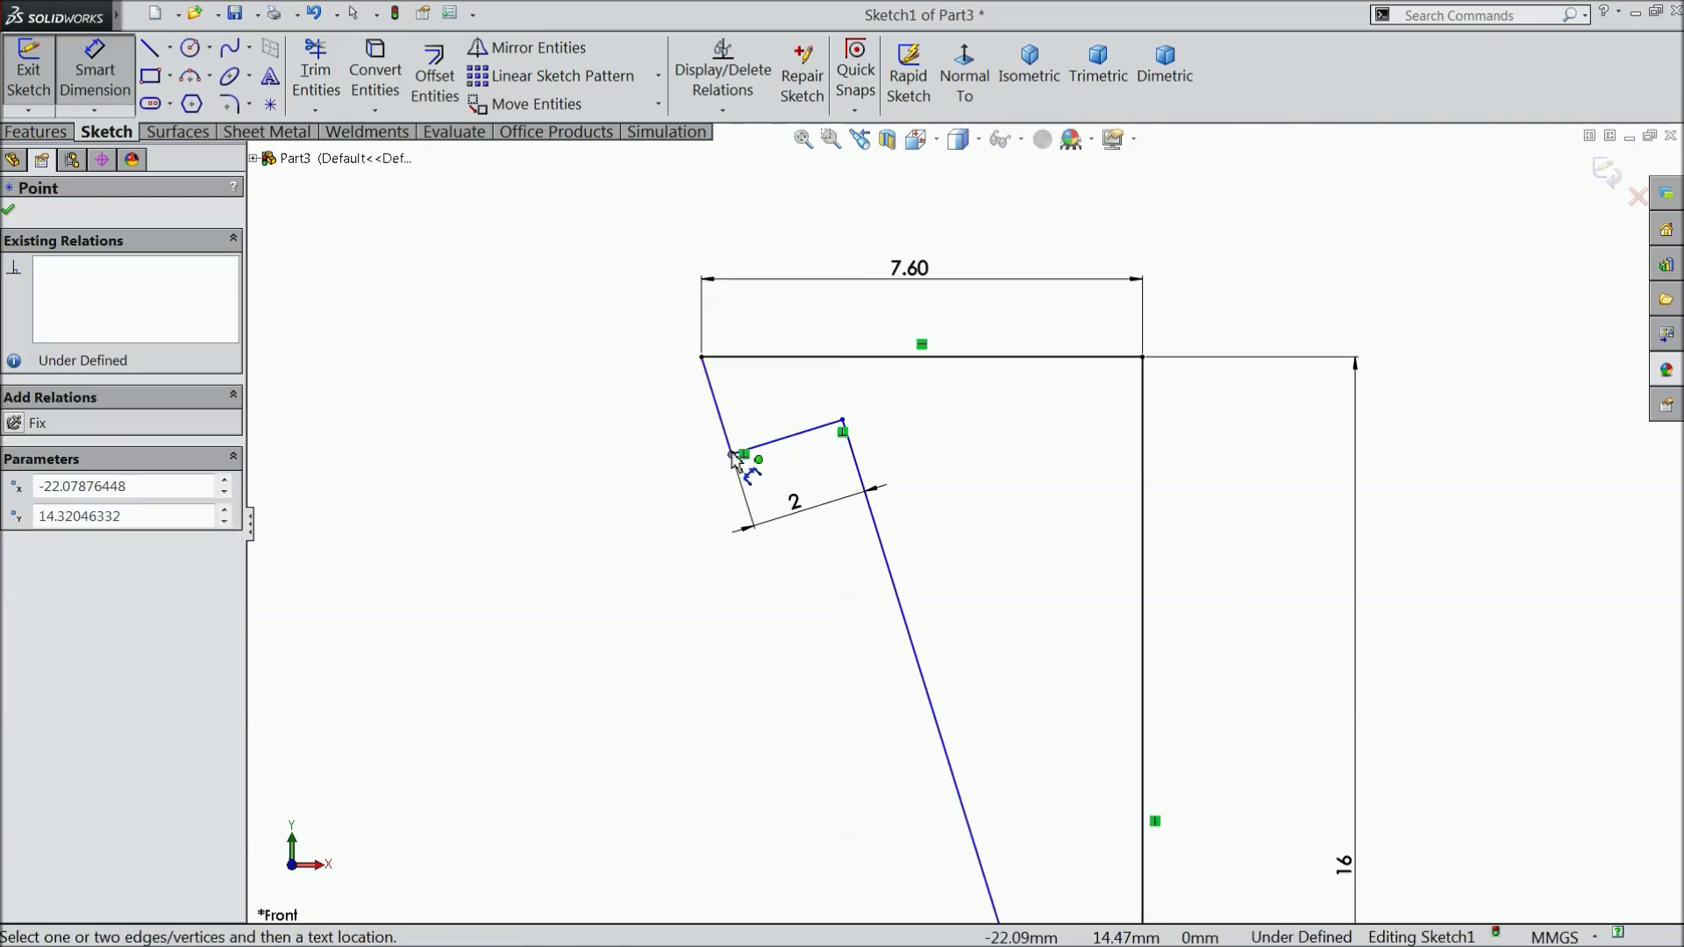
{"action": "left_click", "coordinate": [739, 357]}
{"action": "left_click", "coordinate": [594, 410]}
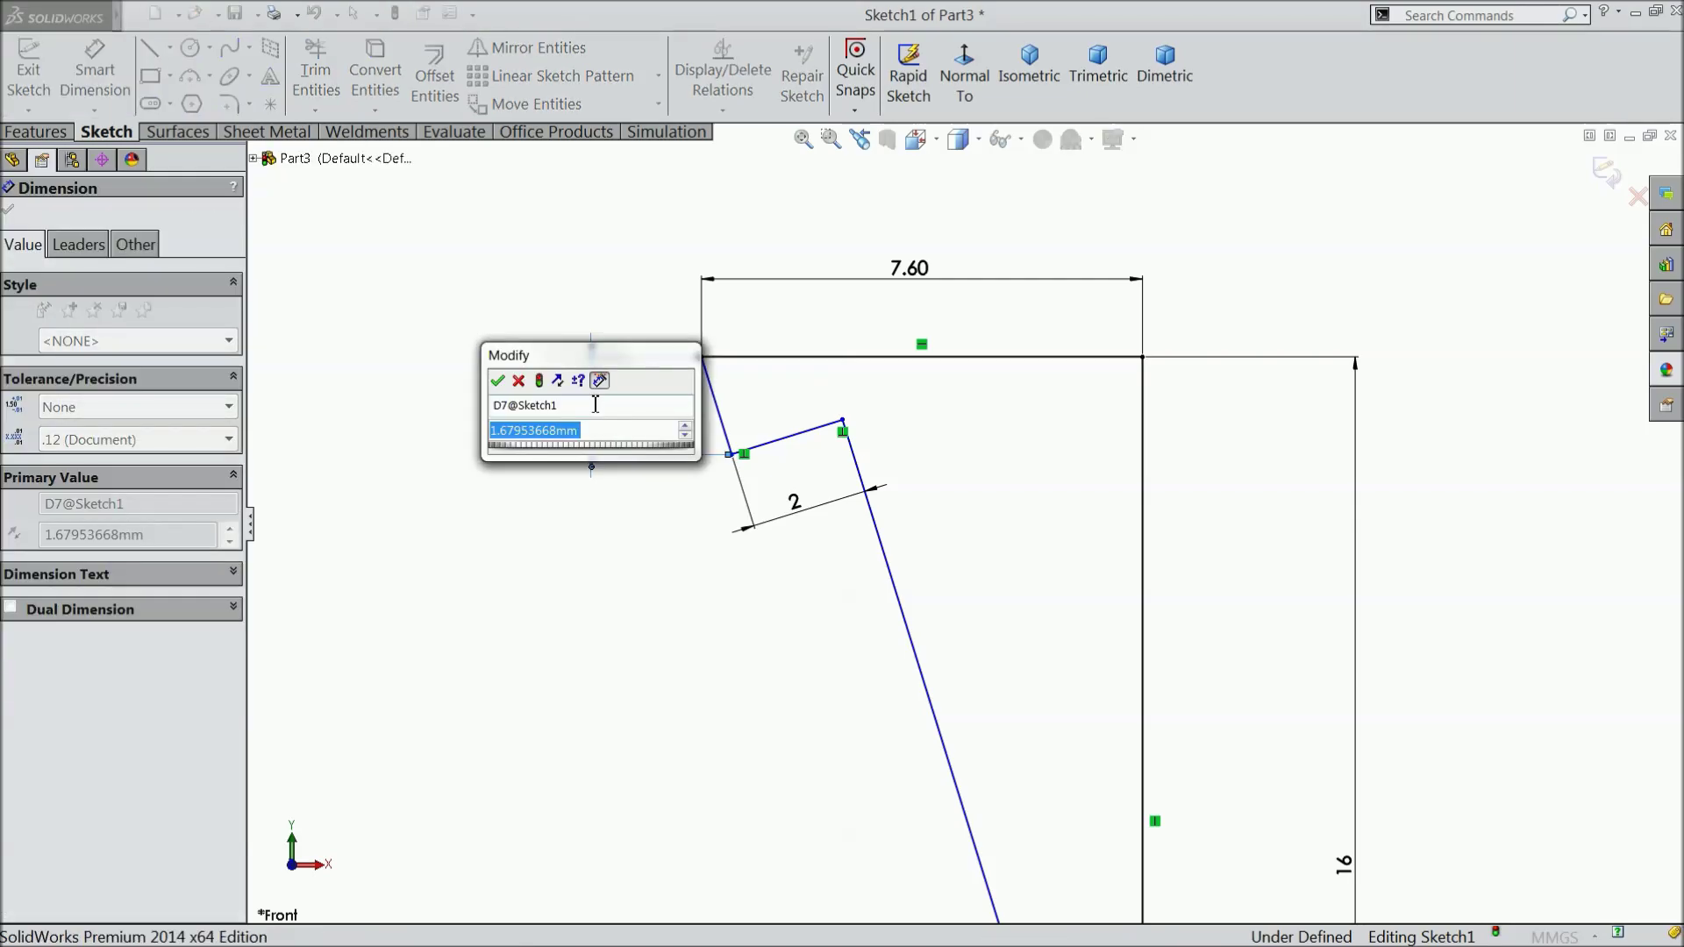
{"action": "type", "text": "2.51"}
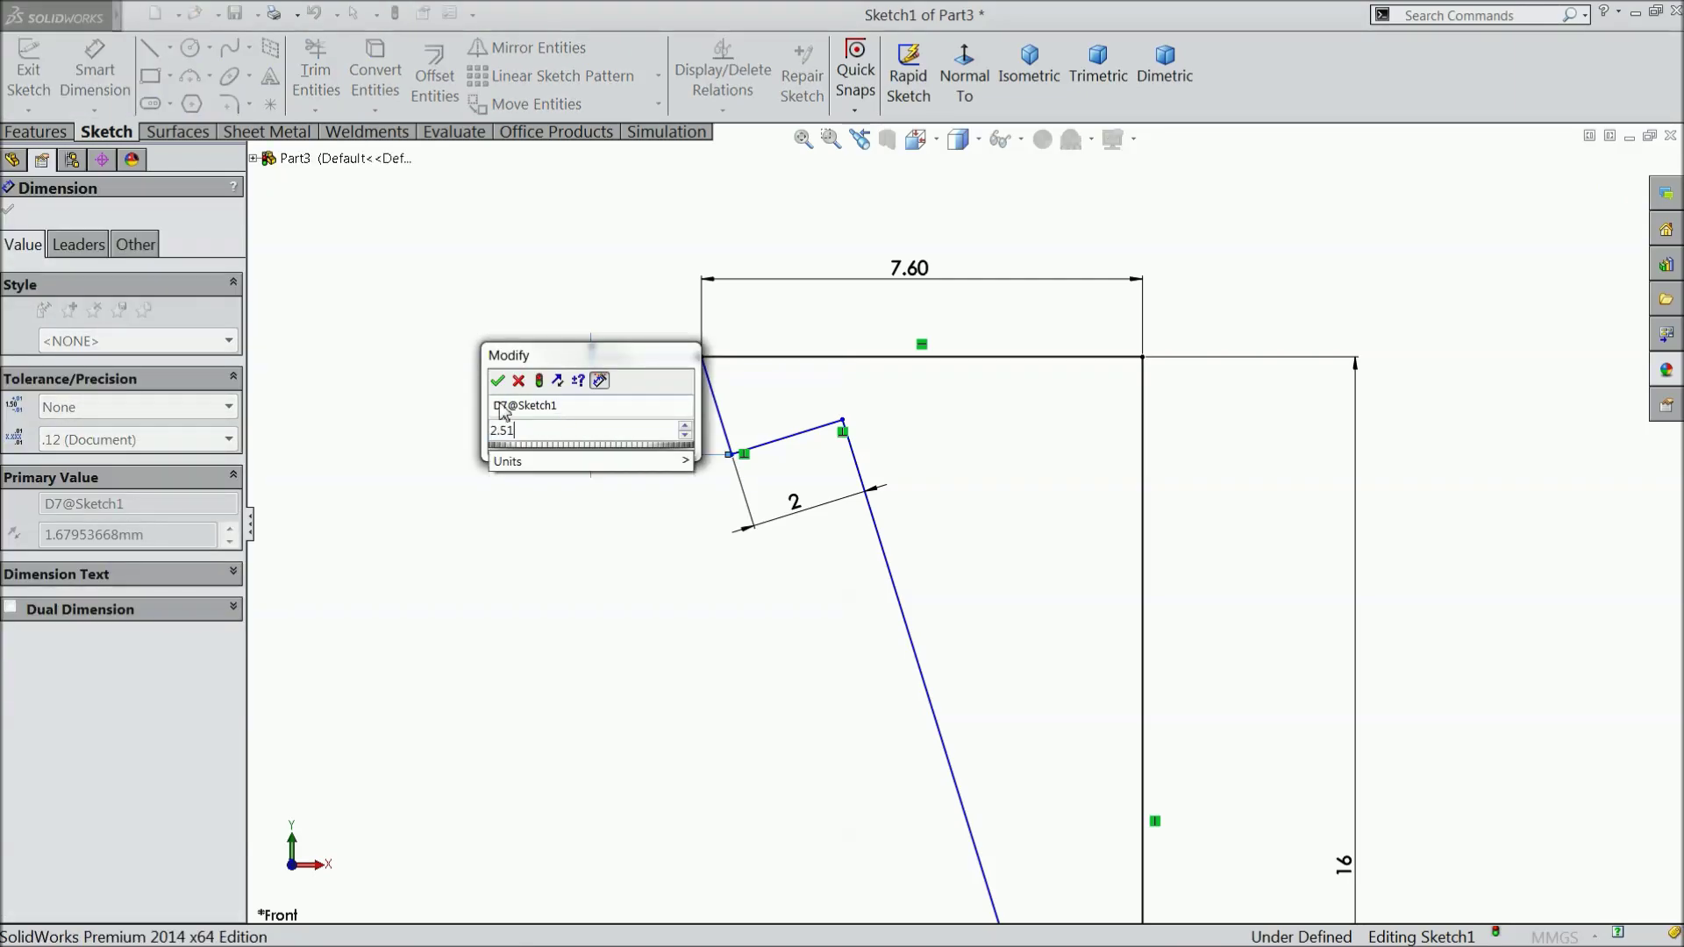
{"action": "key", "text": "Return"}
{"action": "key", "text": "f"}
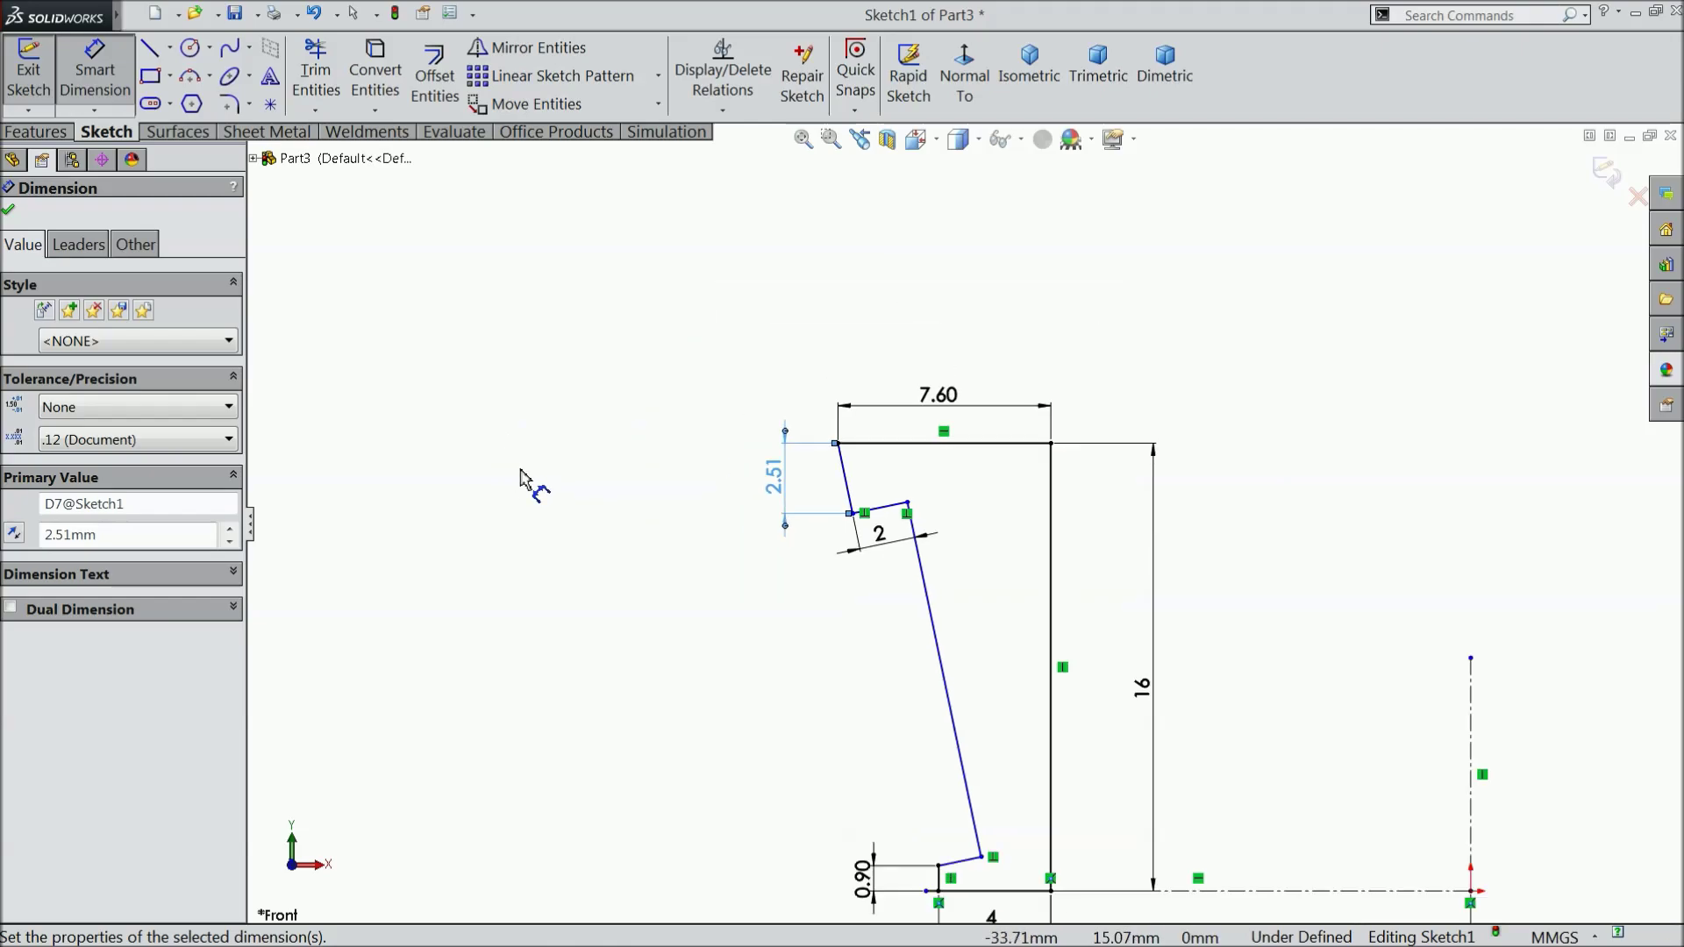
{"action": "scroll", "coordinate": [824, 630], "scroll_direction": "down", "scroll_amount": 3}
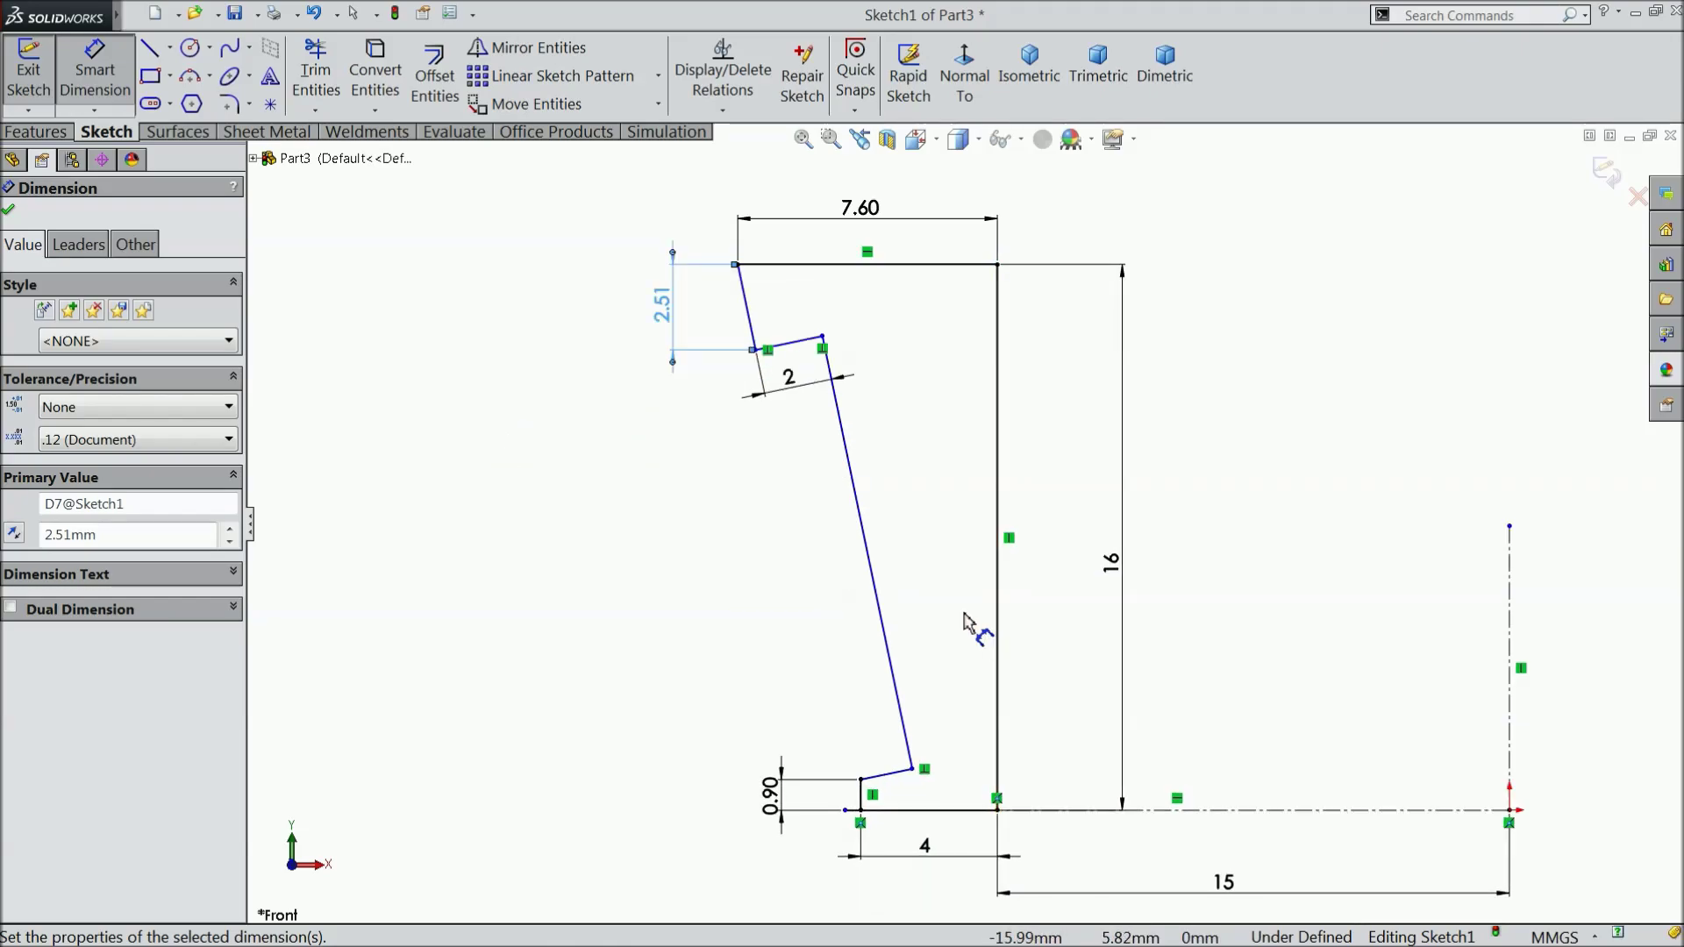
{"action": "scroll", "coordinate": [970, 631], "scroll_direction": "down", "scroll_amount": 2}
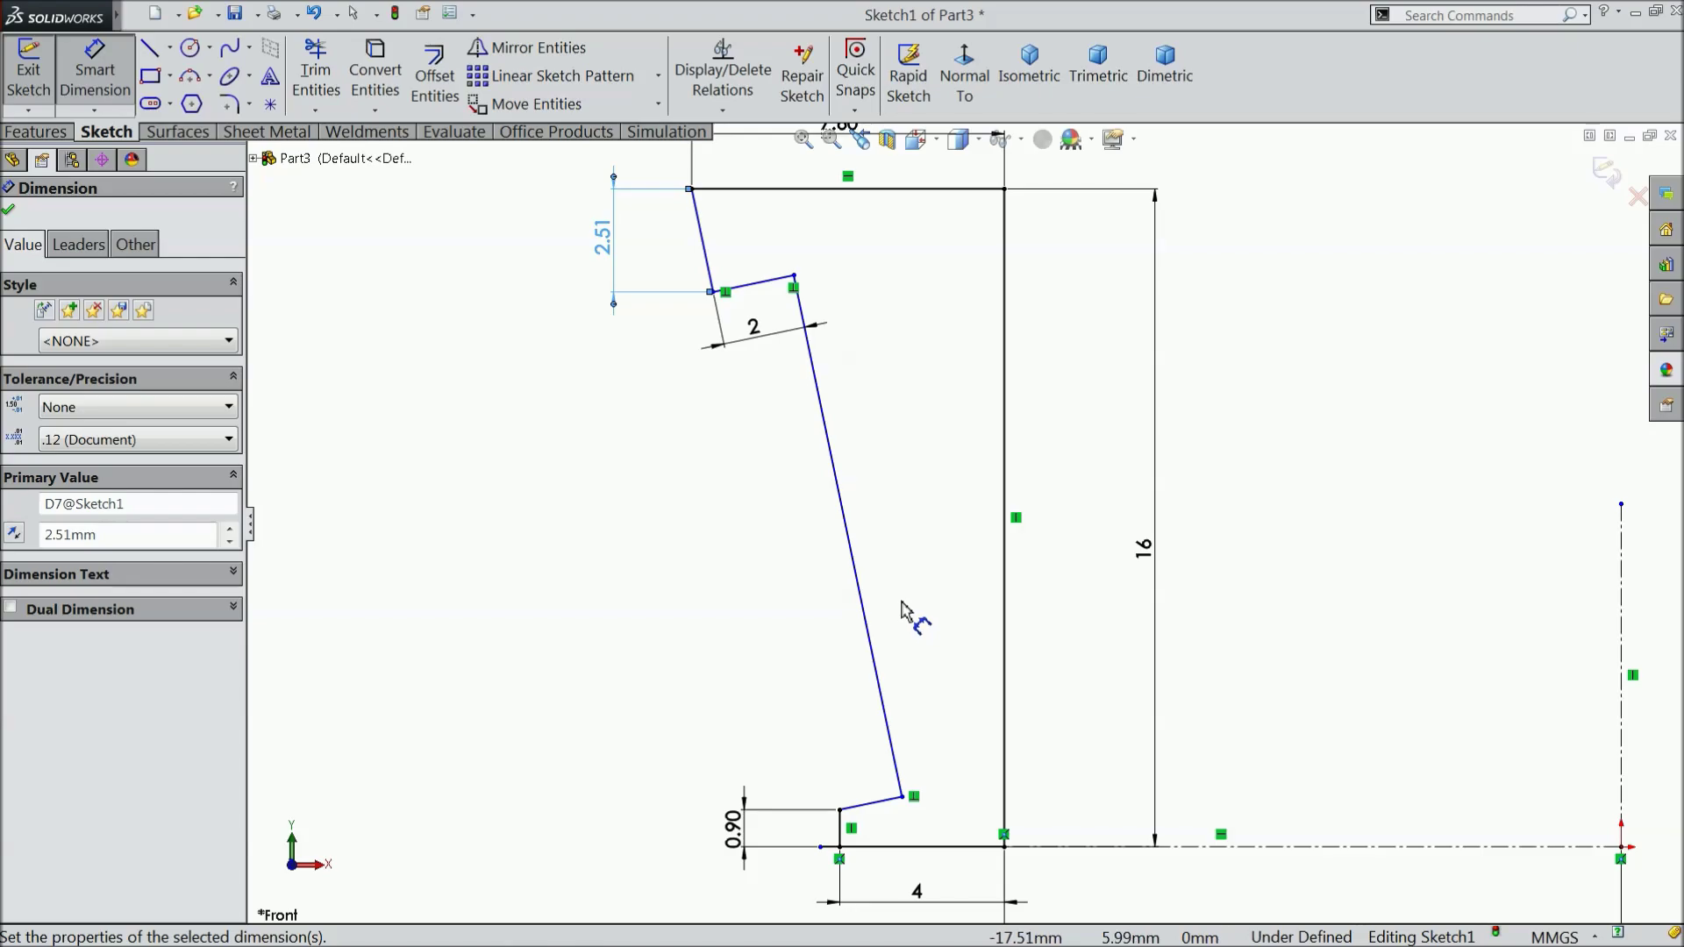
{"action": "scroll", "coordinate": [849, 594], "scroll_direction": "up", "scroll_amount": 1}
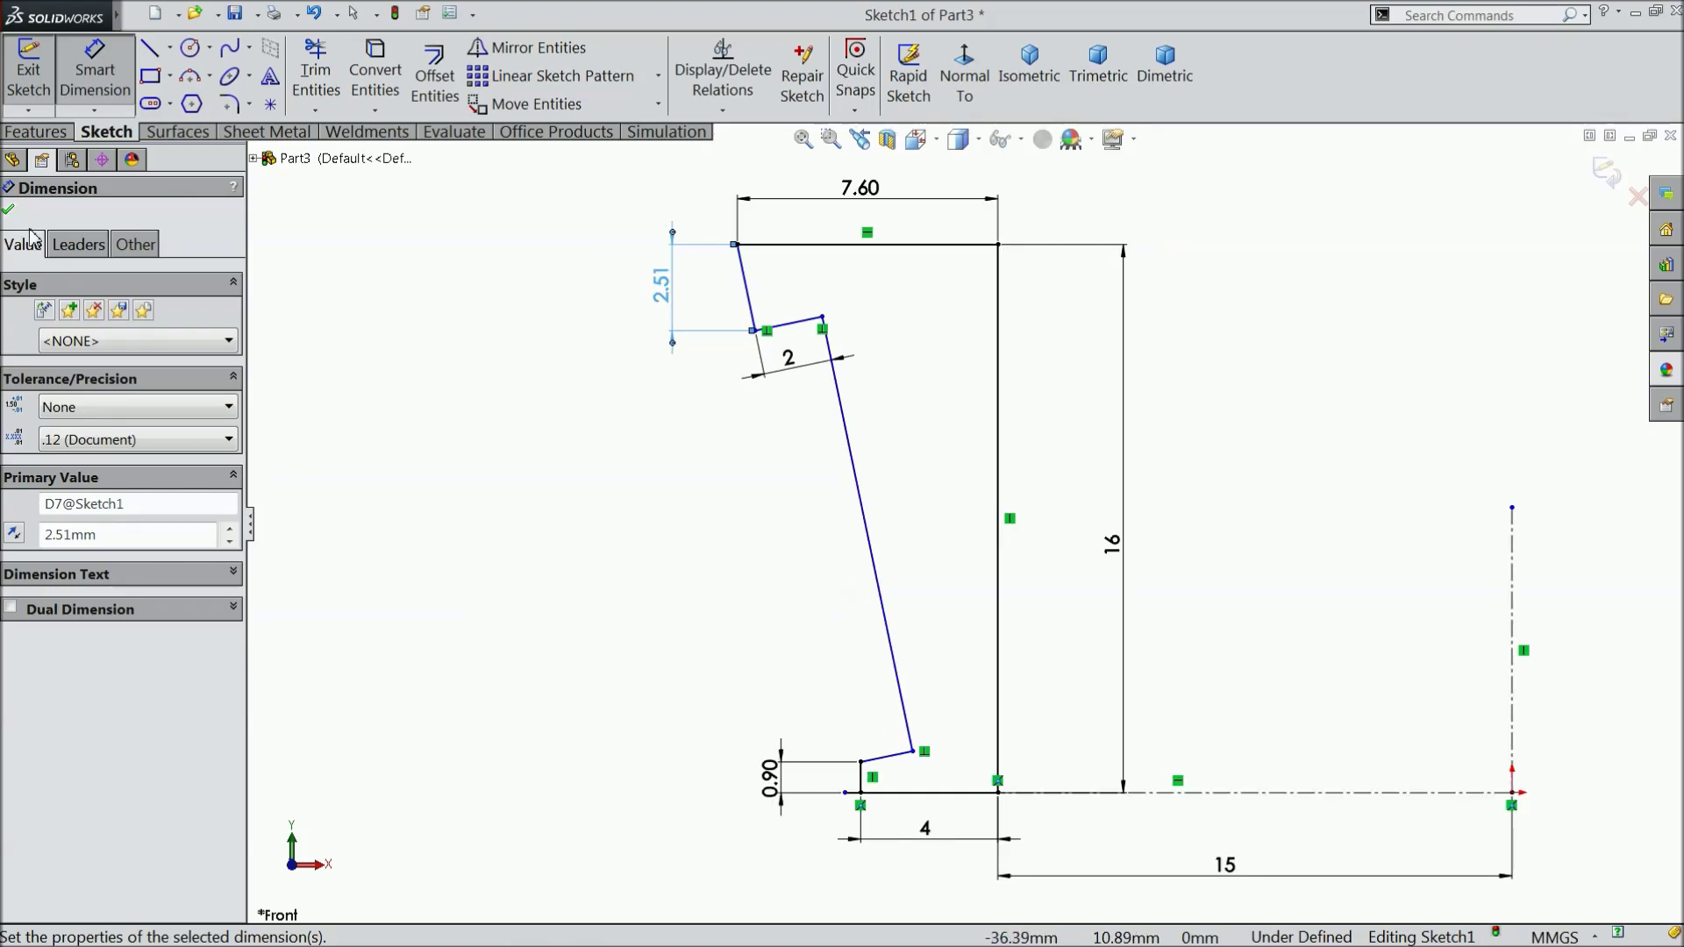
{"action": "key", "text": "Escape"}
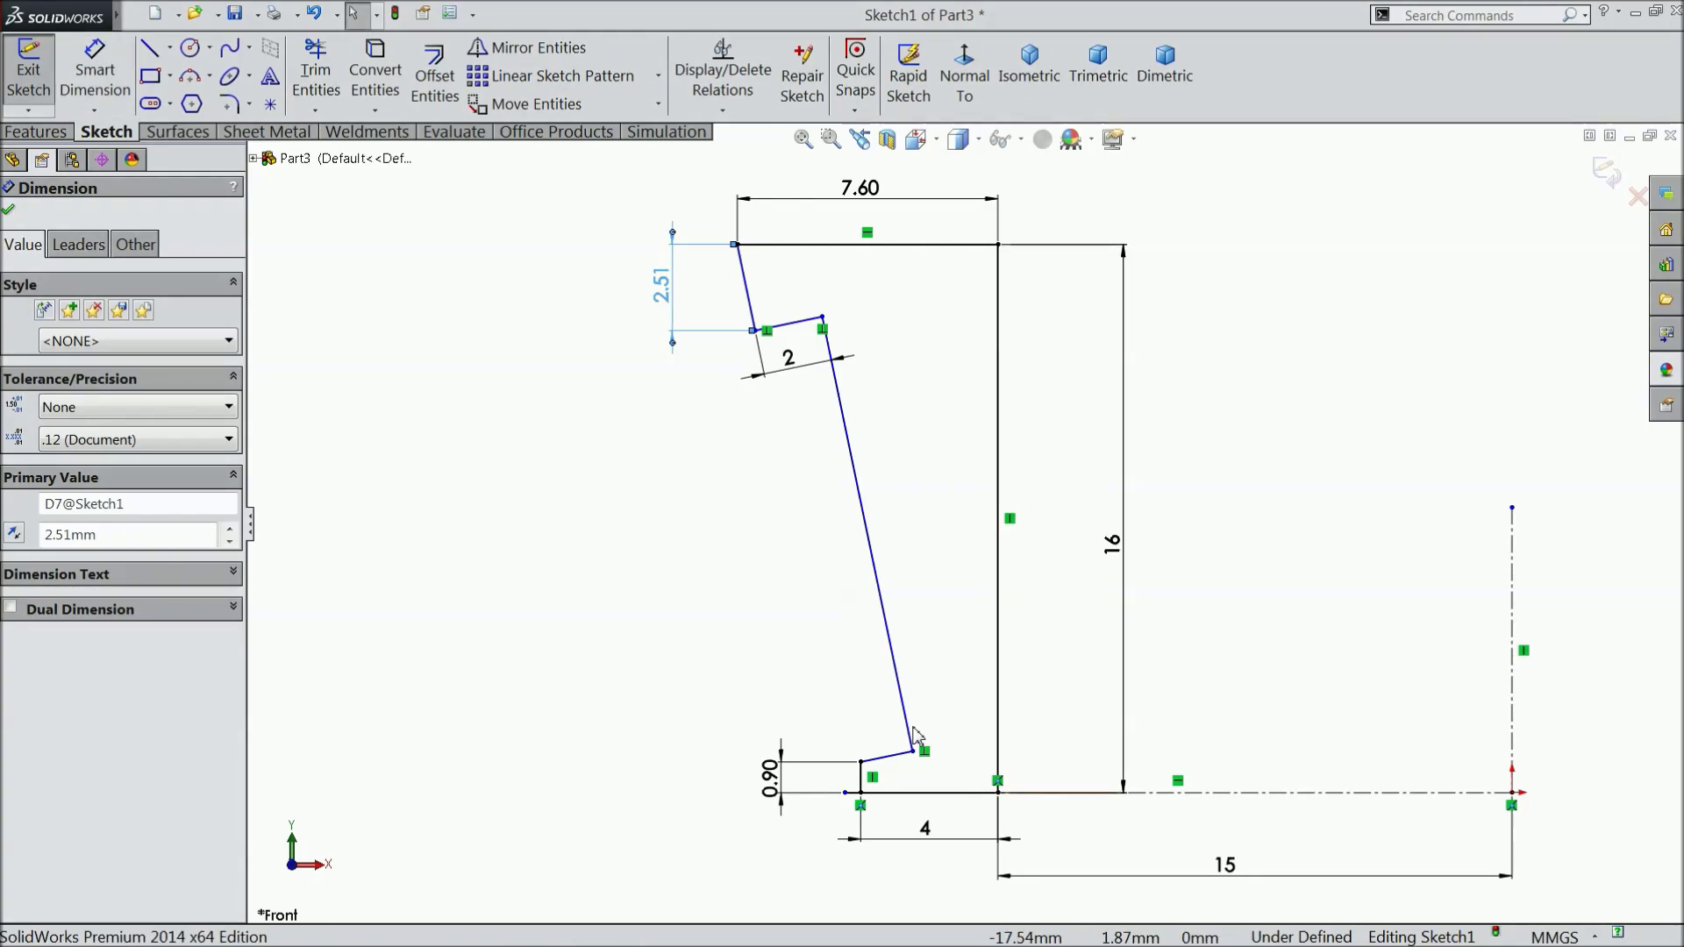
Delete the 0.90 mm height dimension and the short vertical edge at the profile's base
{"action": "scroll", "coordinate": [887, 800], "scroll_direction": "down", "scroll_amount": 2}
{"action": "left_click", "coordinate": [733, 780]}
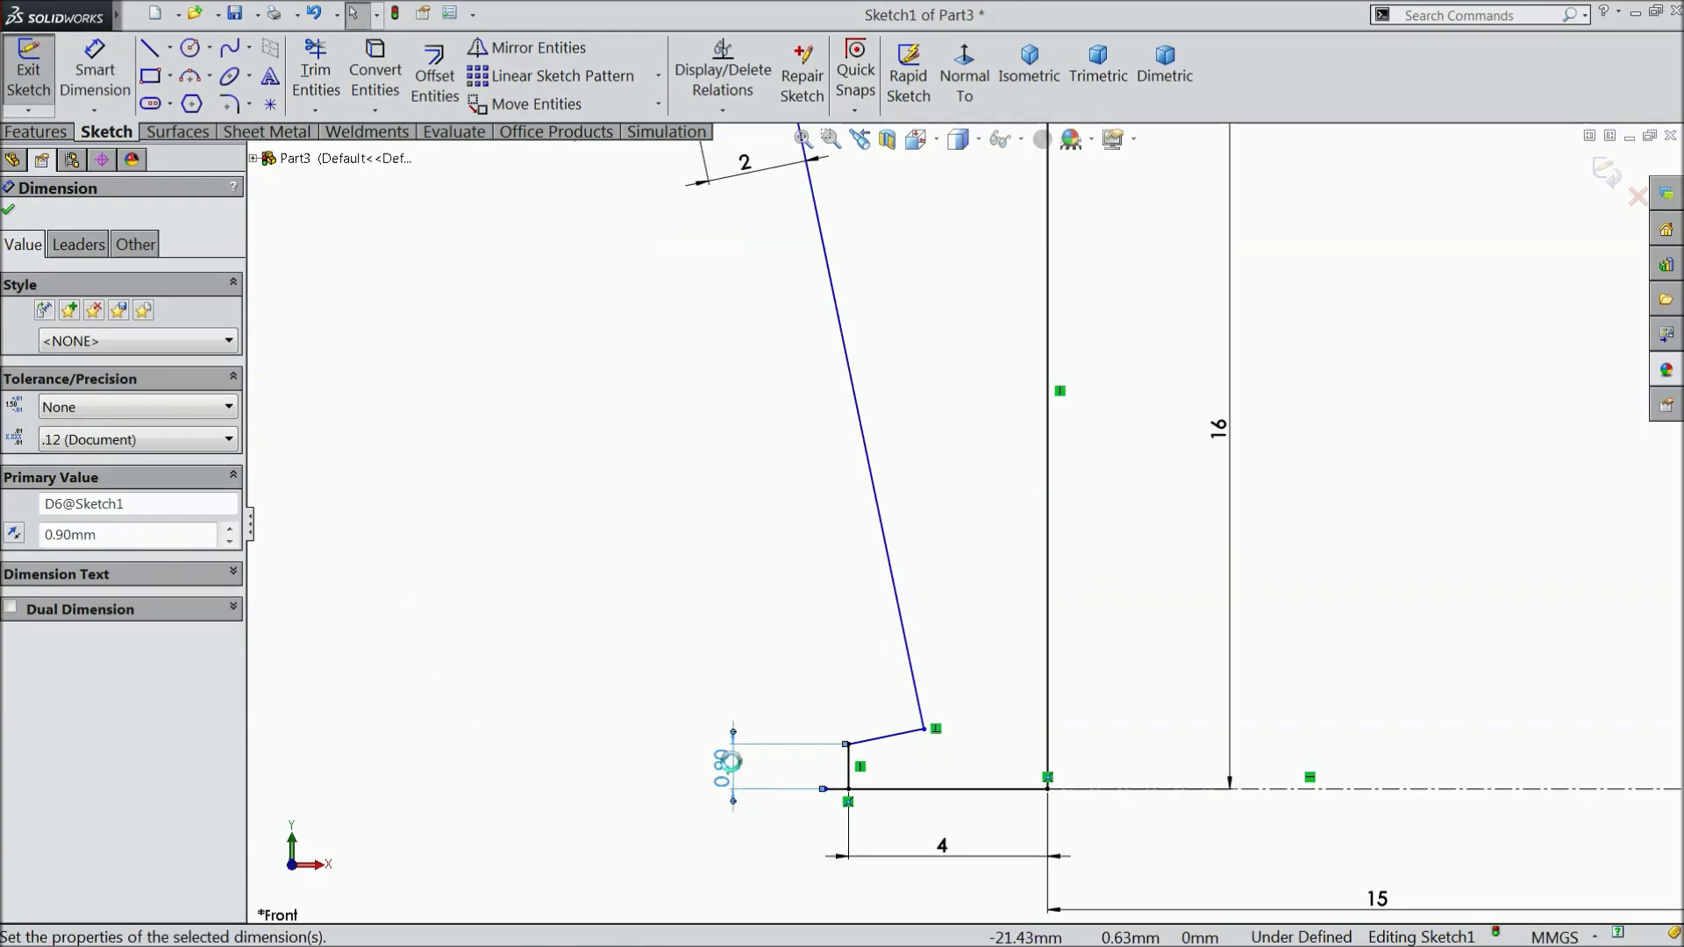
{"action": "key", "text": "Delete"}
{"action": "scroll", "coordinate": [825, 759], "scroll_direction": "down", "scroll_amount": 2}
{"action": "left_click", "coordinate": [848, 739]}
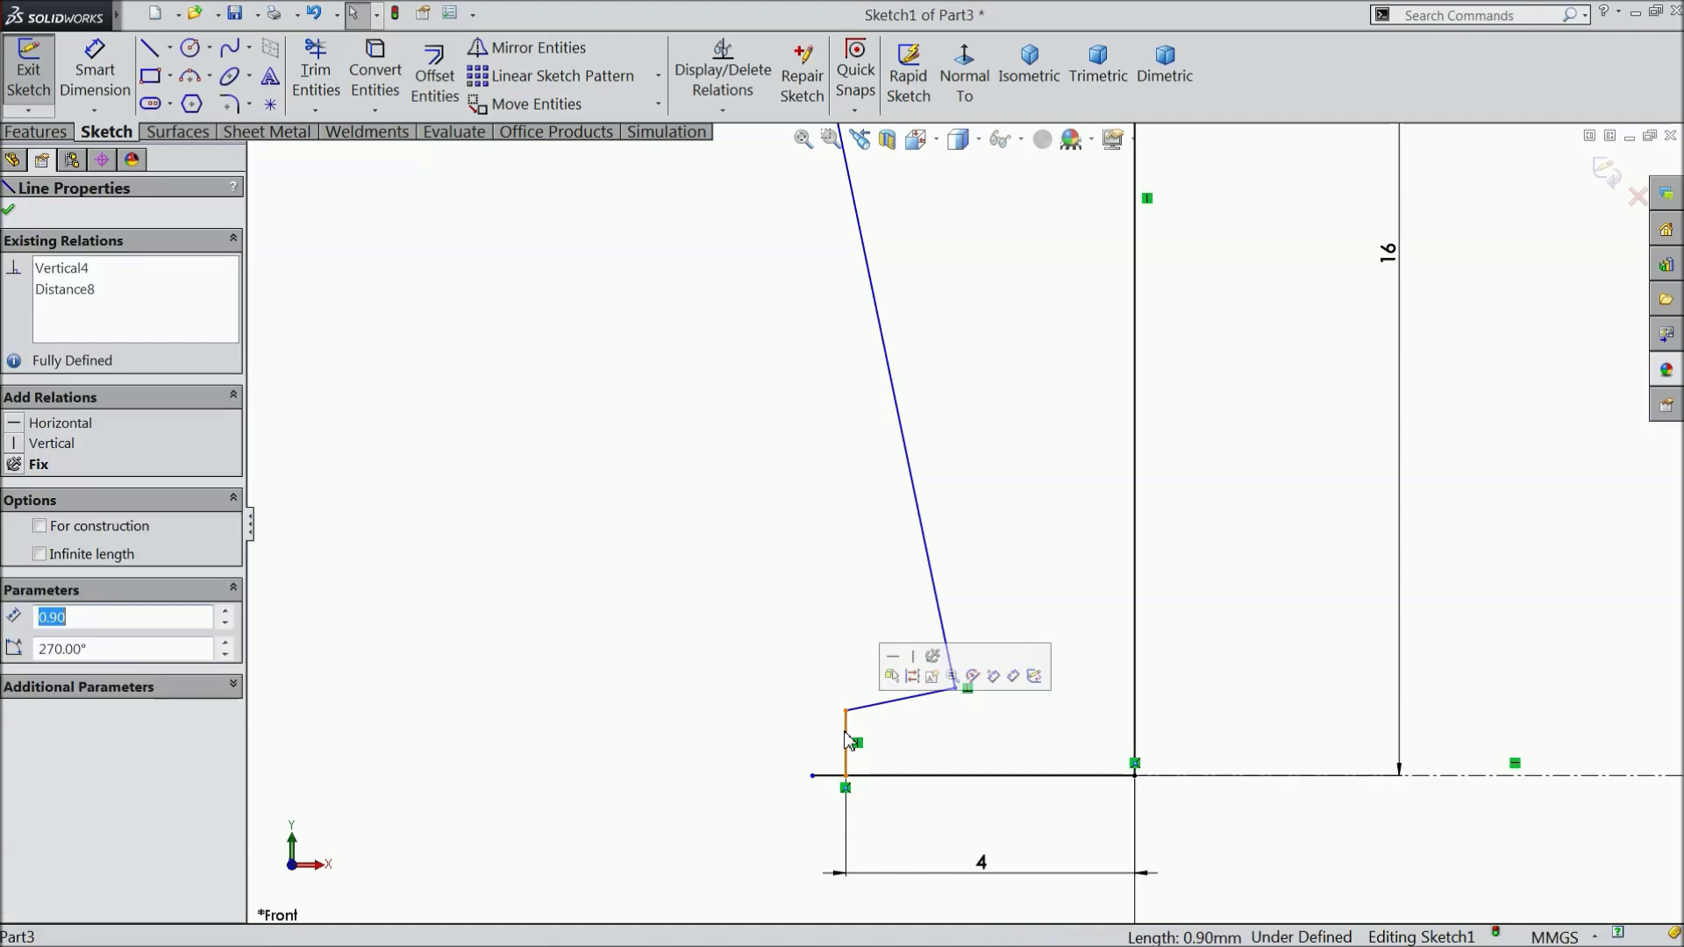
{"action": "key", "text": "Delete"}
{"action": "left_click", "coordinate": [713, 483]}
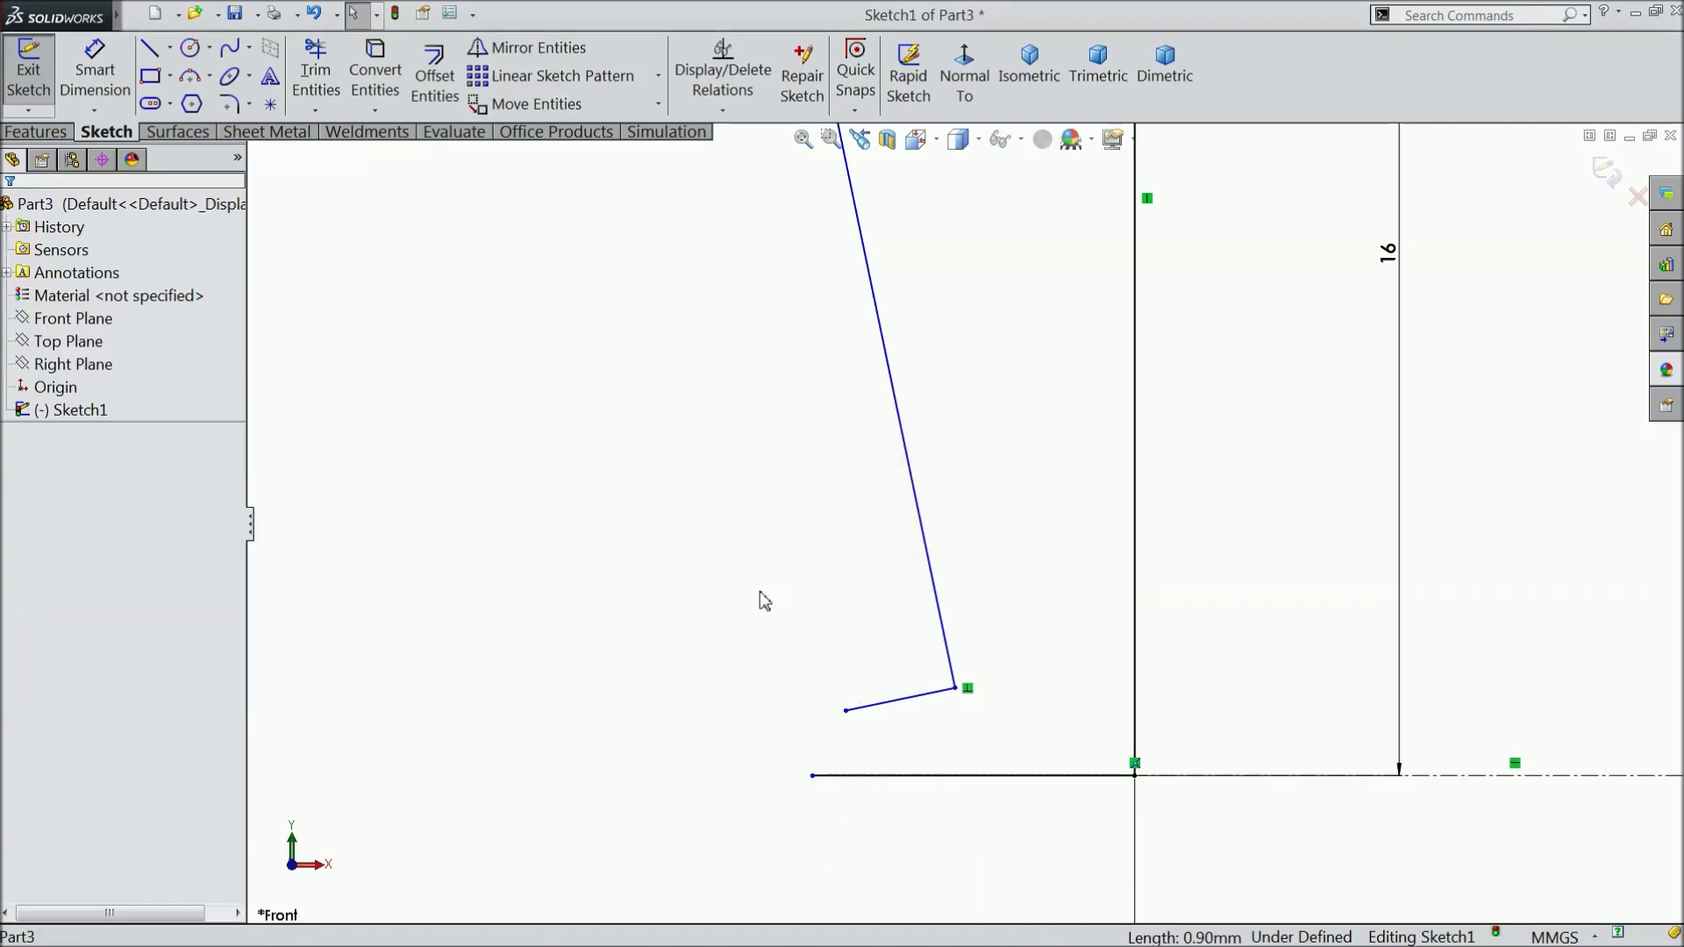
Extend the lower slanted end line outward past the bottom line and join their free ends with a line about 0.88 mm long
{"action": "left_click_drag", "start_coordinate": [849, 712], "coordinate": [792, 717]}
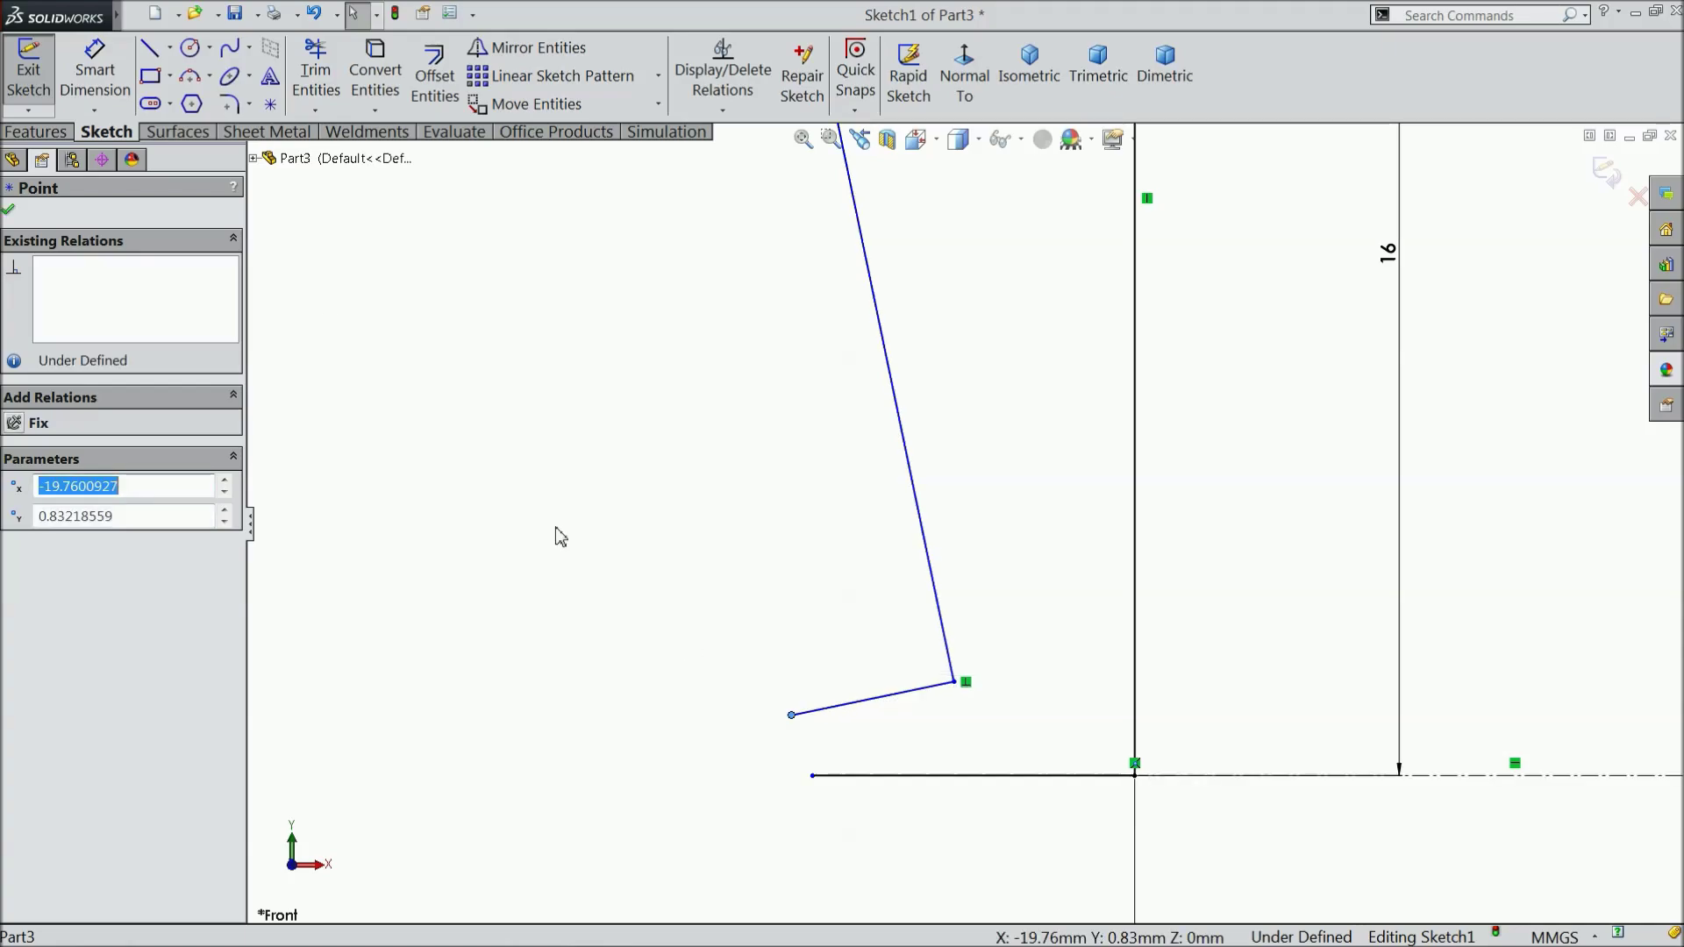
{"action": "left_click", "coordinate": [149, 50]}
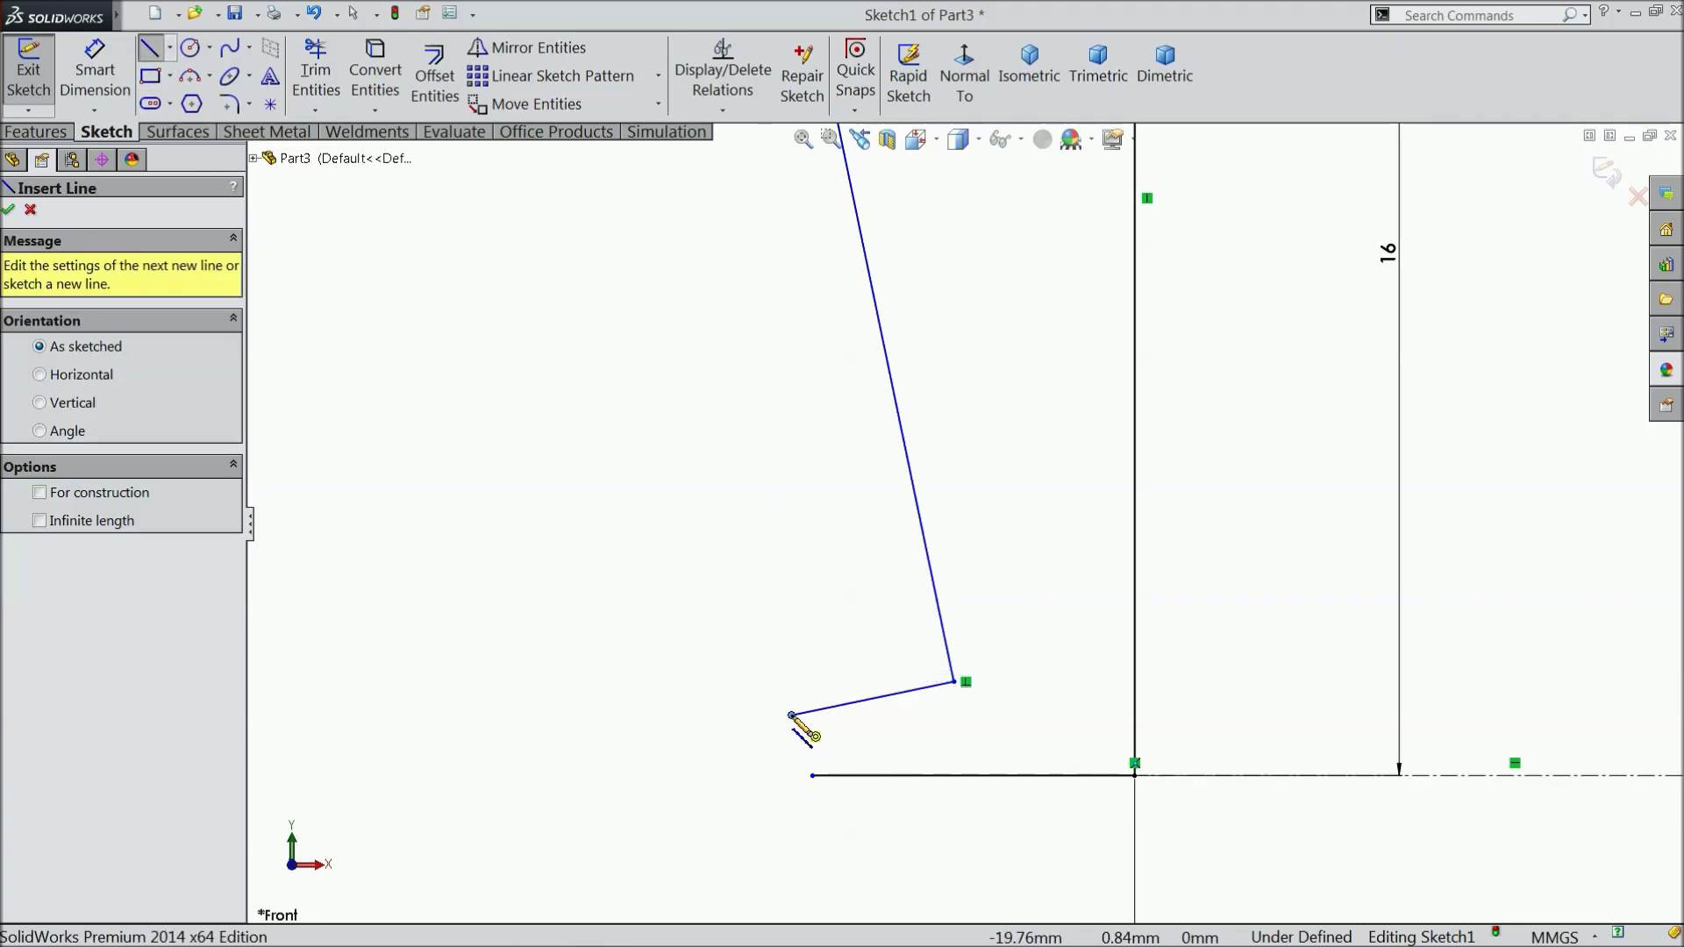
{"action": "left_click", "coordinate": [807, 750]}
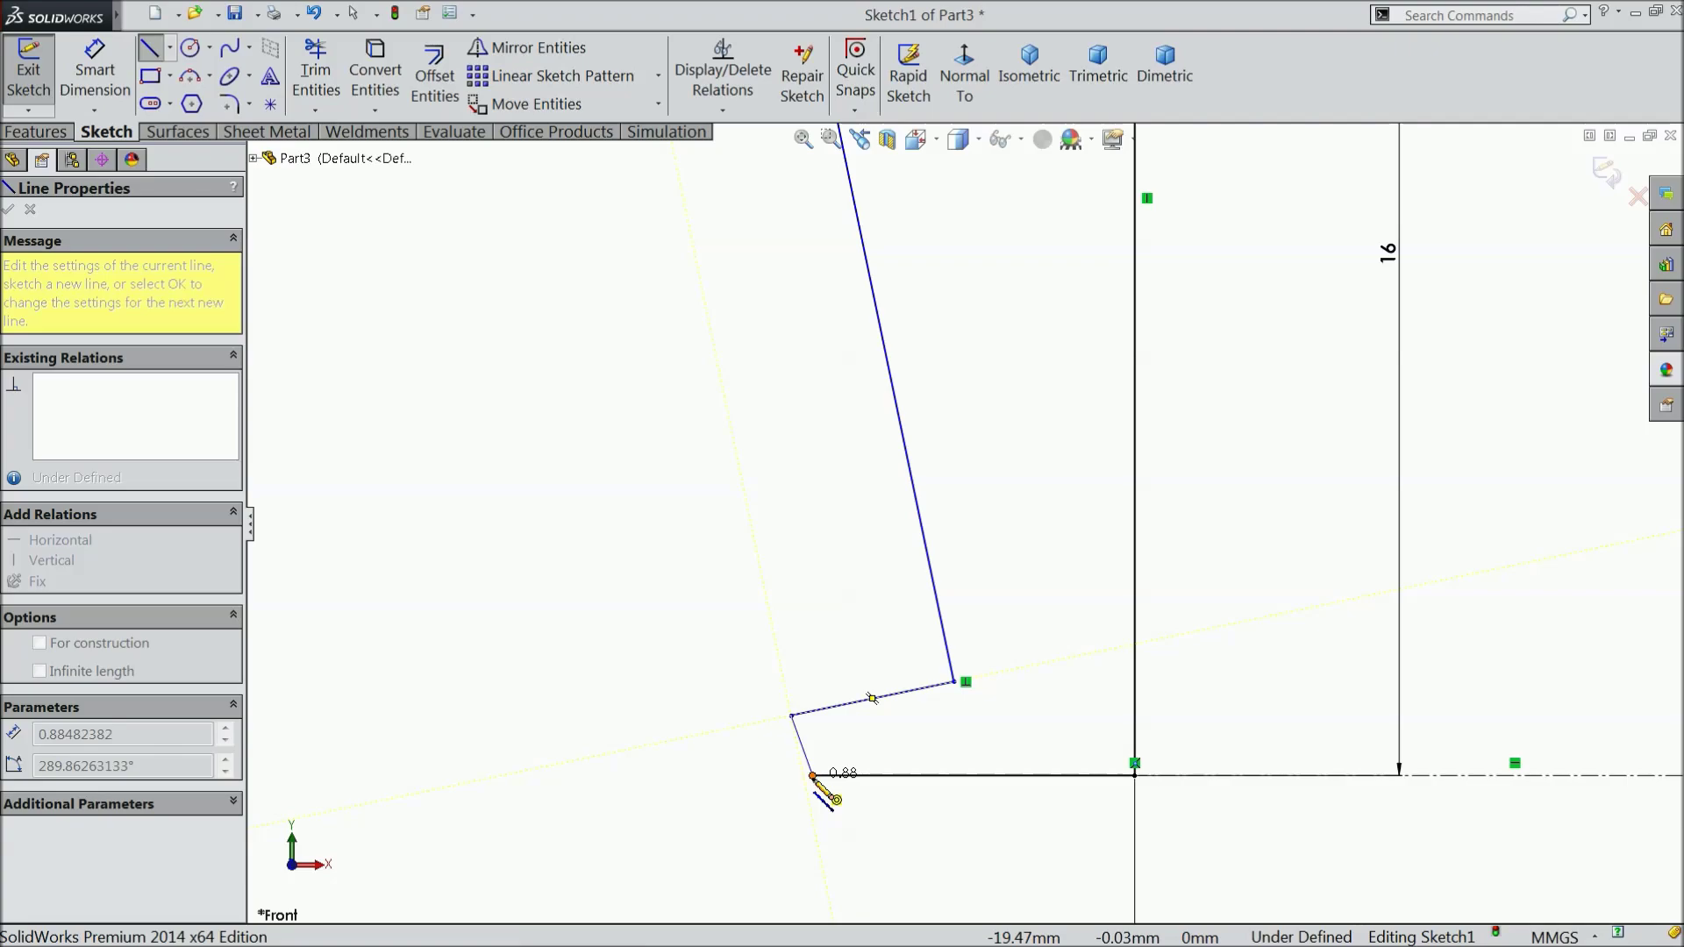
{"action": "left_click", "coordinate": [812, 775]}
{"action": "right_click", "coordinate": [680, 581]}
{"action": "left_click", "coordinate": [718, 257]}
{"action": "scroll", "coordinate": [808, 481], "scroll_direction": "up", "scroll_amount": 4}
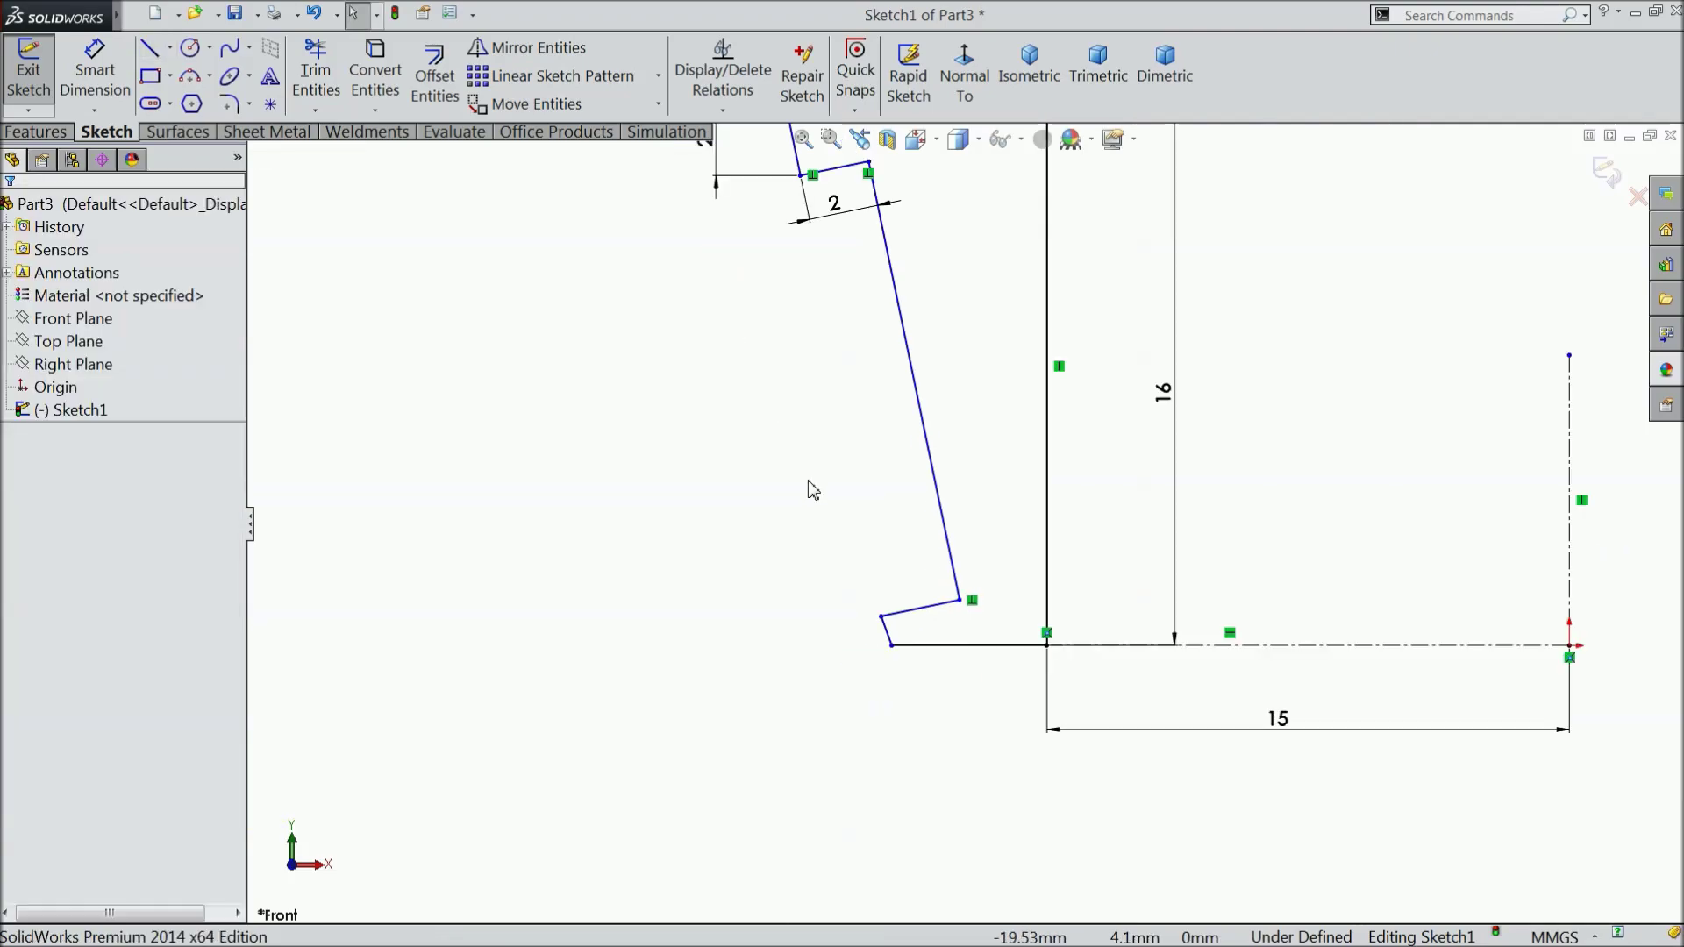
{"action": "scroll", "coordinate": [808, 482], "scroll_direction": "up", "scroll_amount": 3}
{"action": "scroll", "coordinate": [949, 456], "scroll_direction": "down", "scroll_amount": 1}
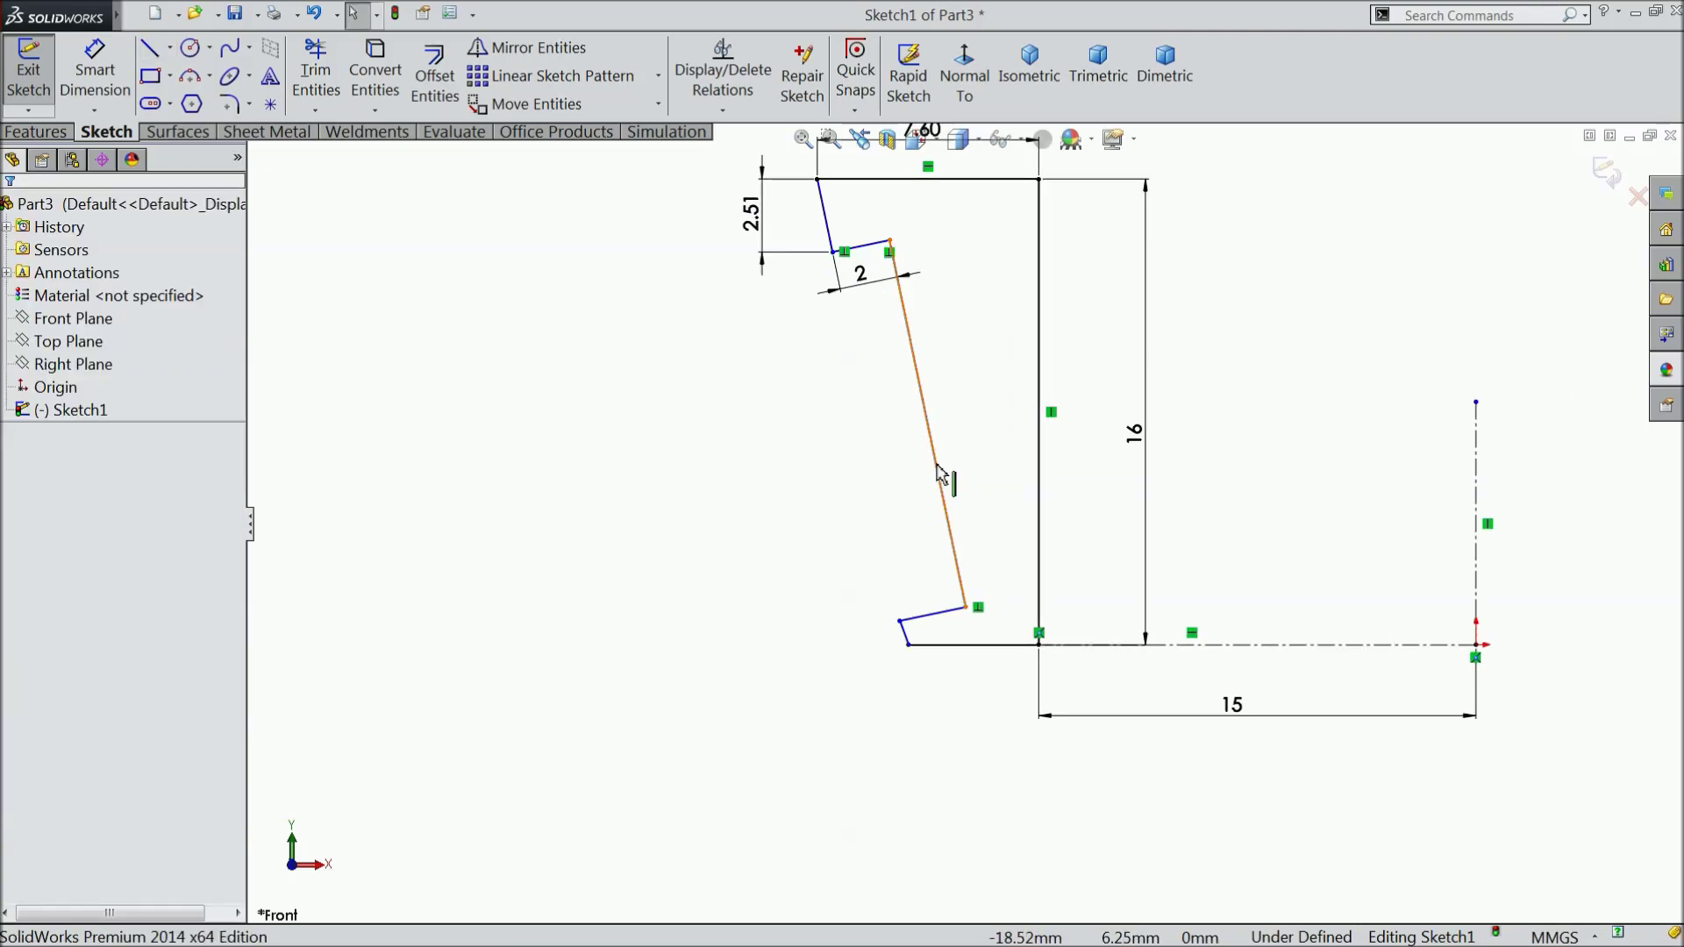
Make the short lower end line of the profile collinear with the upper slanted lip line
{"action": "left_click", "coordinate": [904, 632]}
{"action": "left_click", "coordinate": [829, 226], "text": "ctrl"}
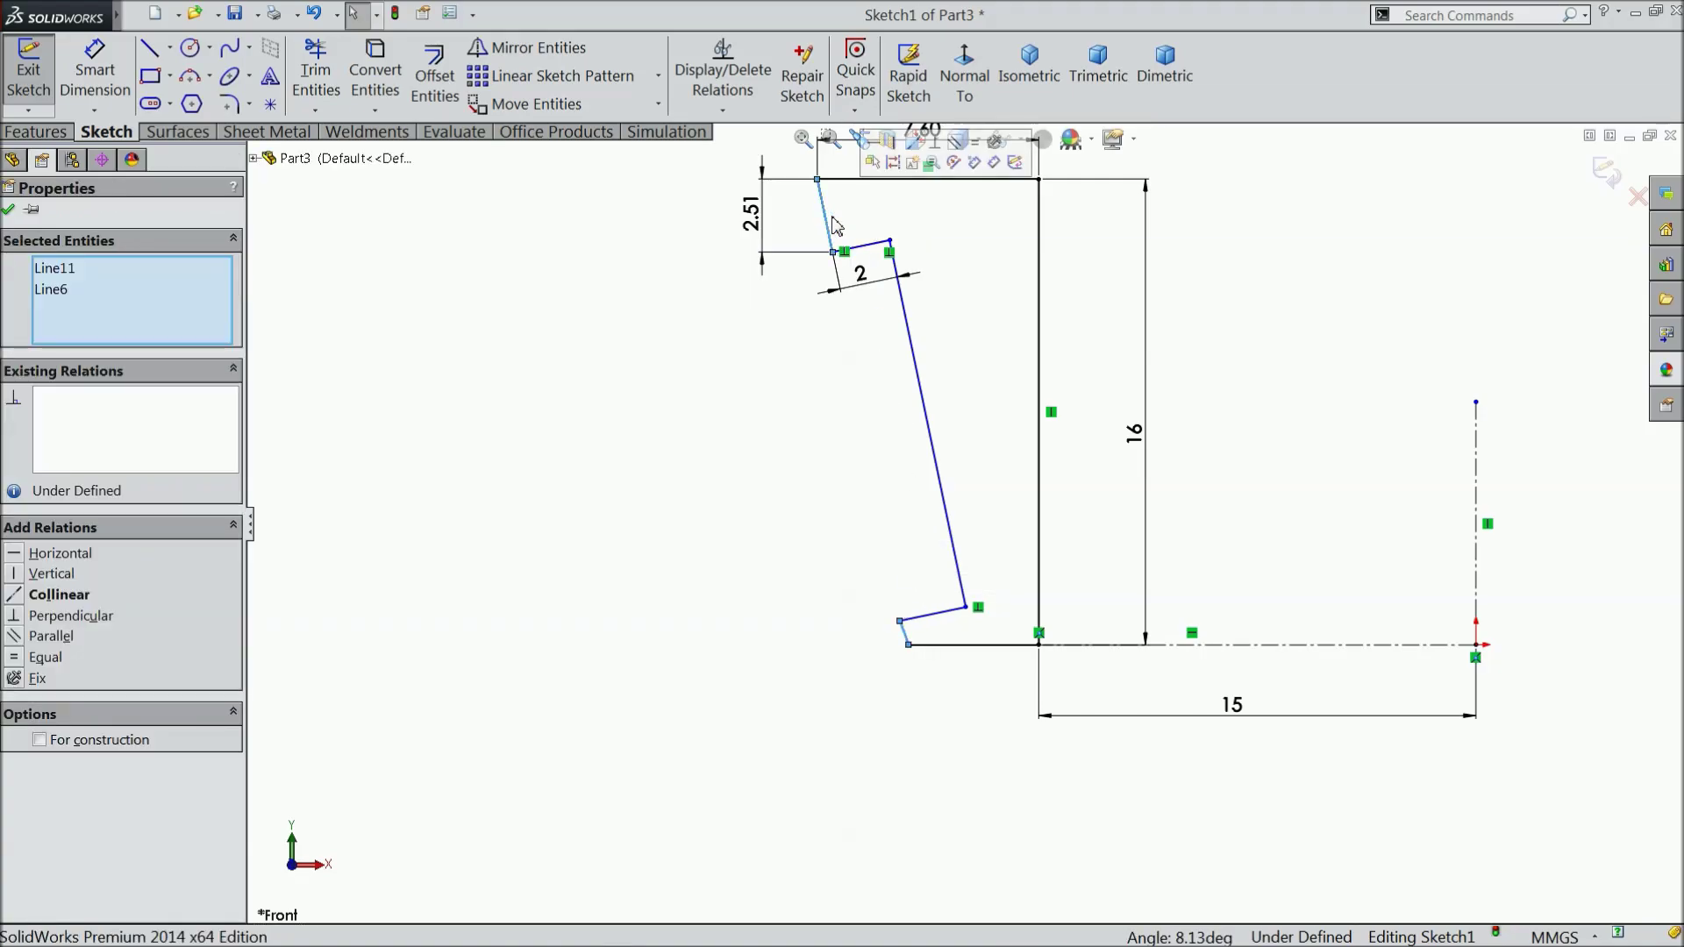
{"action": "left_click", "coordinate": [919, 156]}
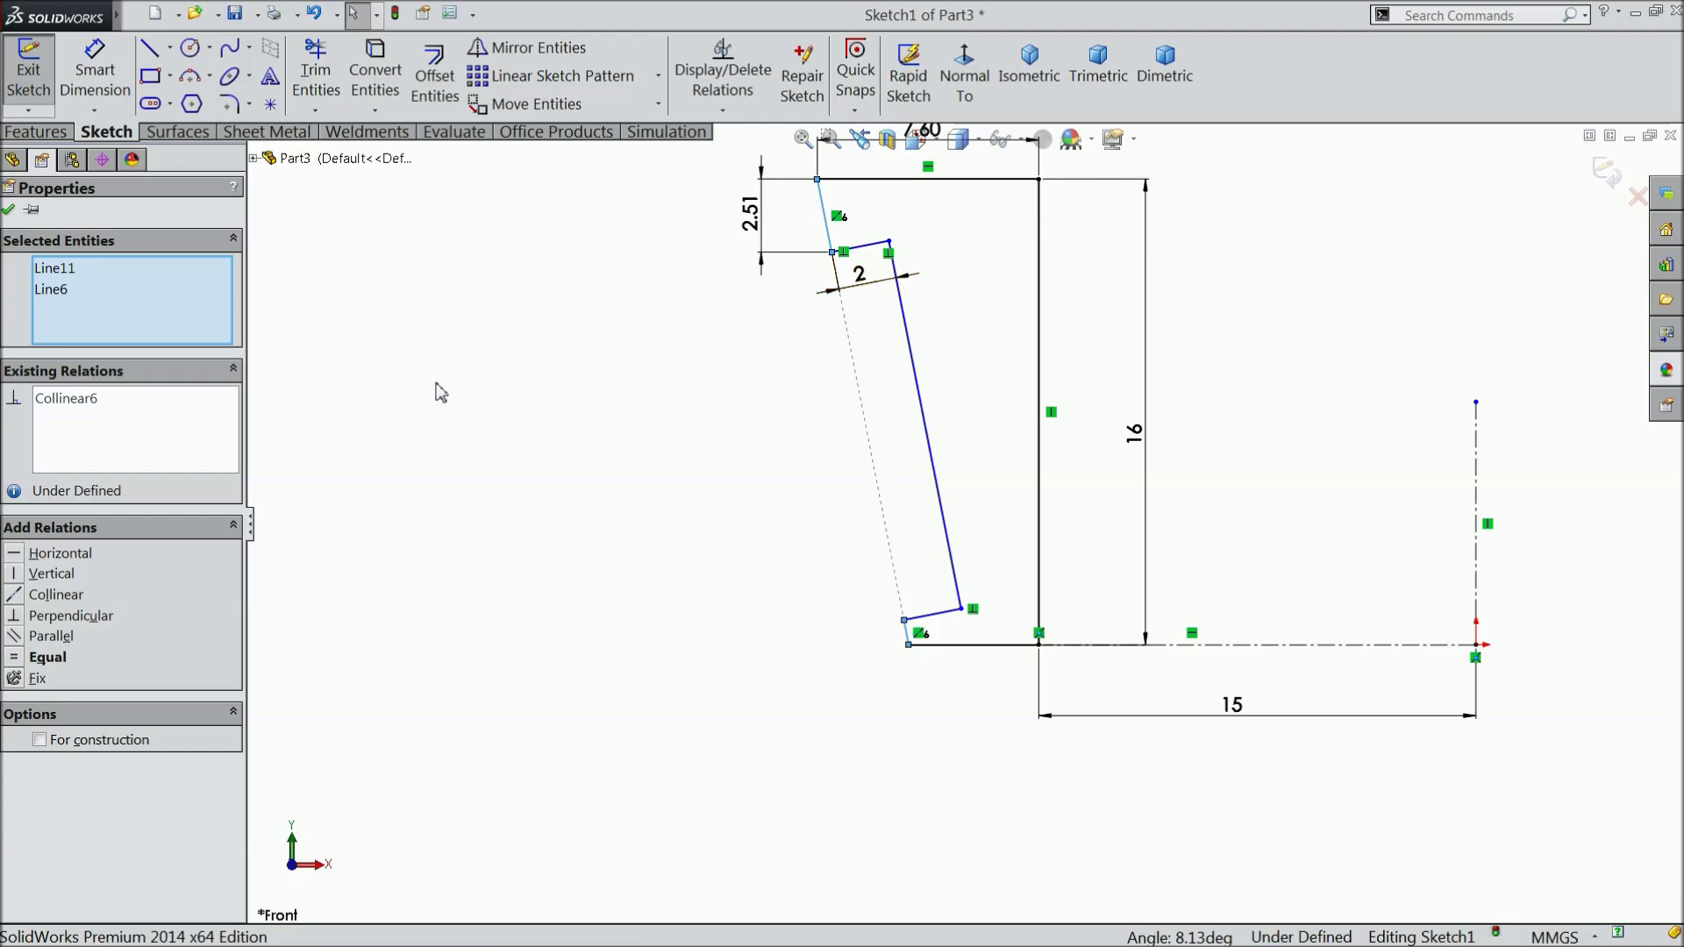
{"action": "left_click", "coordinate": [11, 212]}
Dimension the vertical distance between the lower slanted lip's two ends as 0.9 mm
{"action": "left_click", "coordinate": [95, 70]}
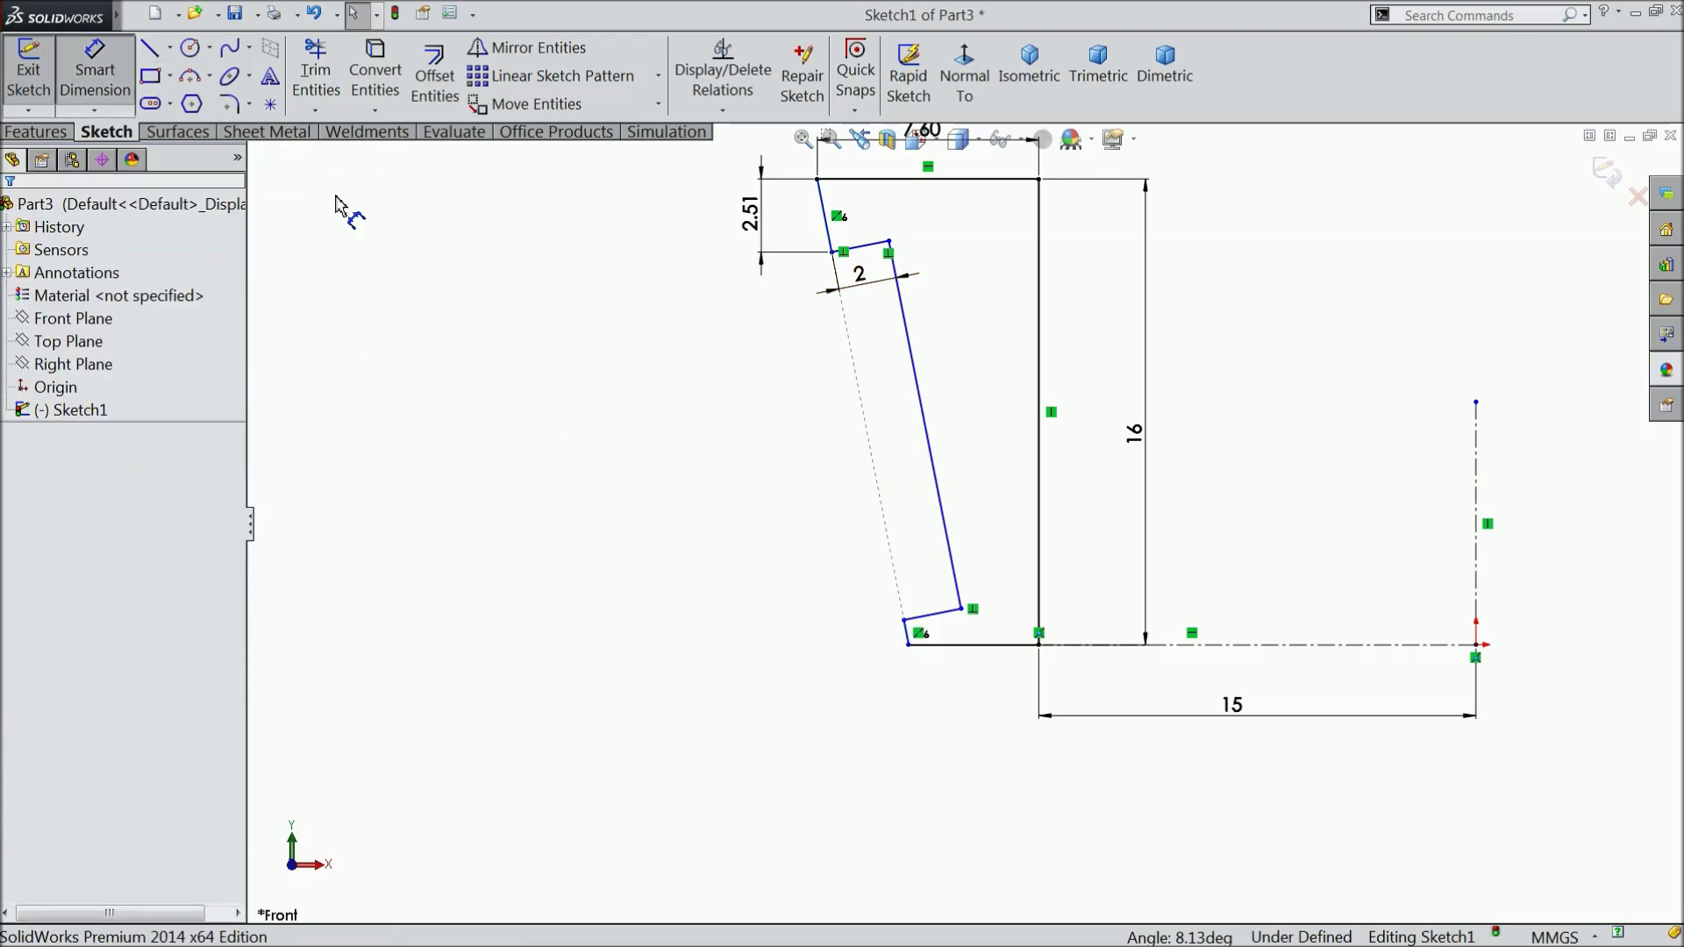
{"action": "scroll", "coordinate": [974, 618], "scroll_direction": "down", "scroll_amount": 5}
{"action": "left_click", "coordinate": [822, 672]}
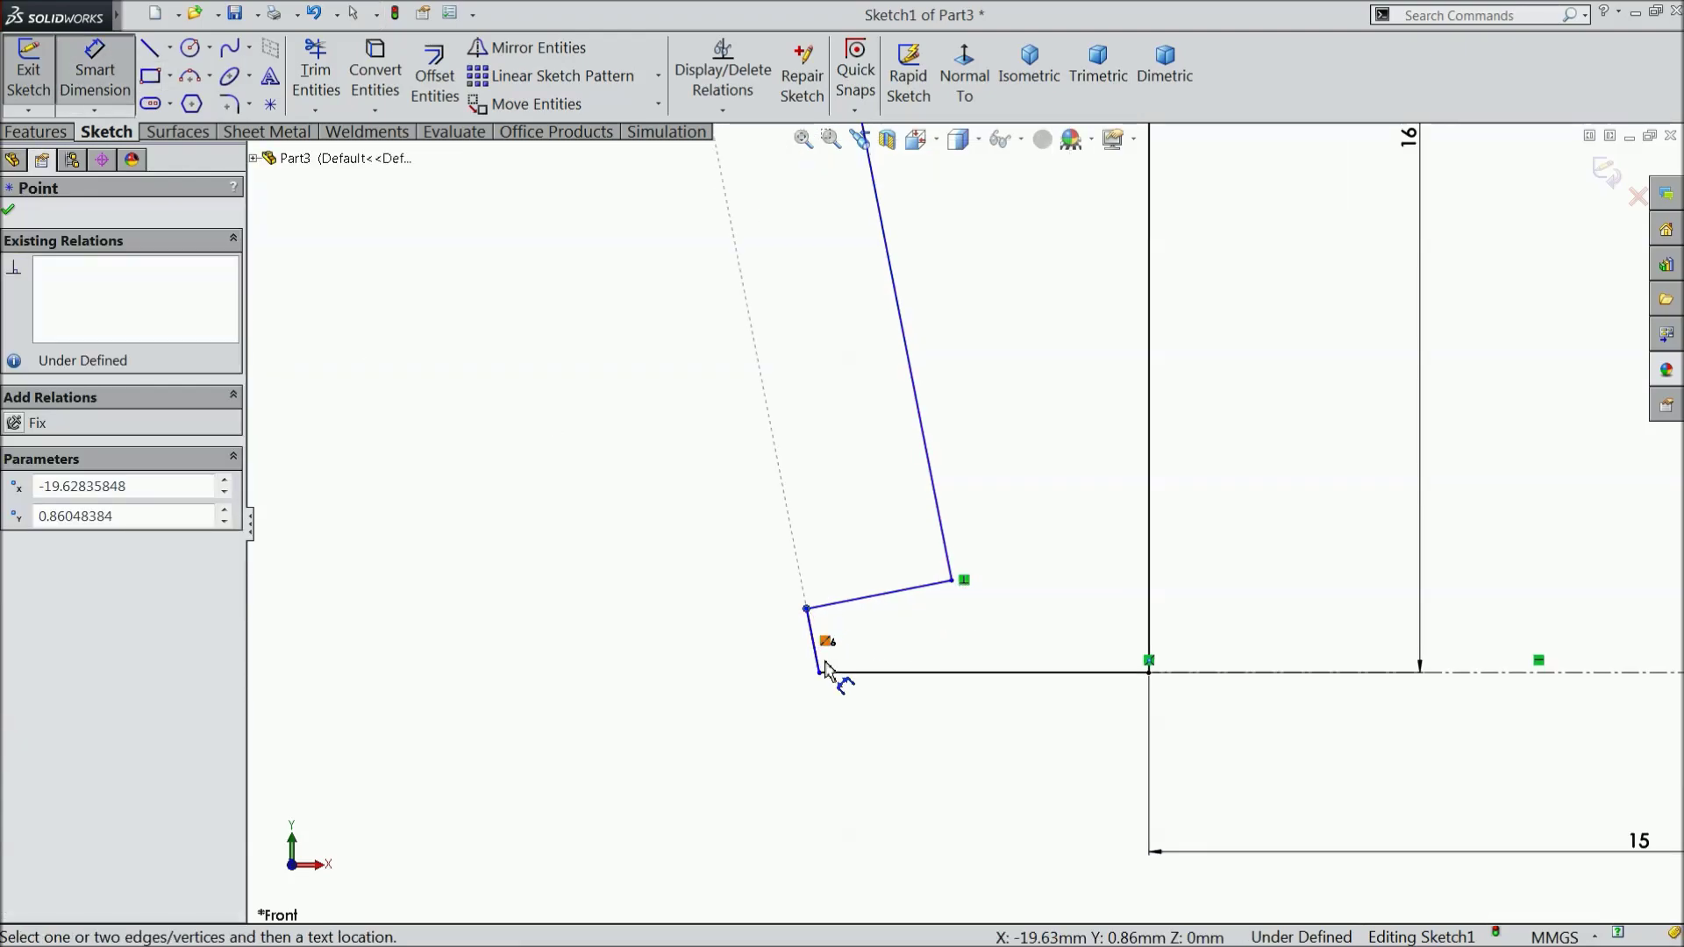
{"action": "left_click", "coordinate": [832, 673]}
{"action": "left_click", "coordinate": [693, 667]}
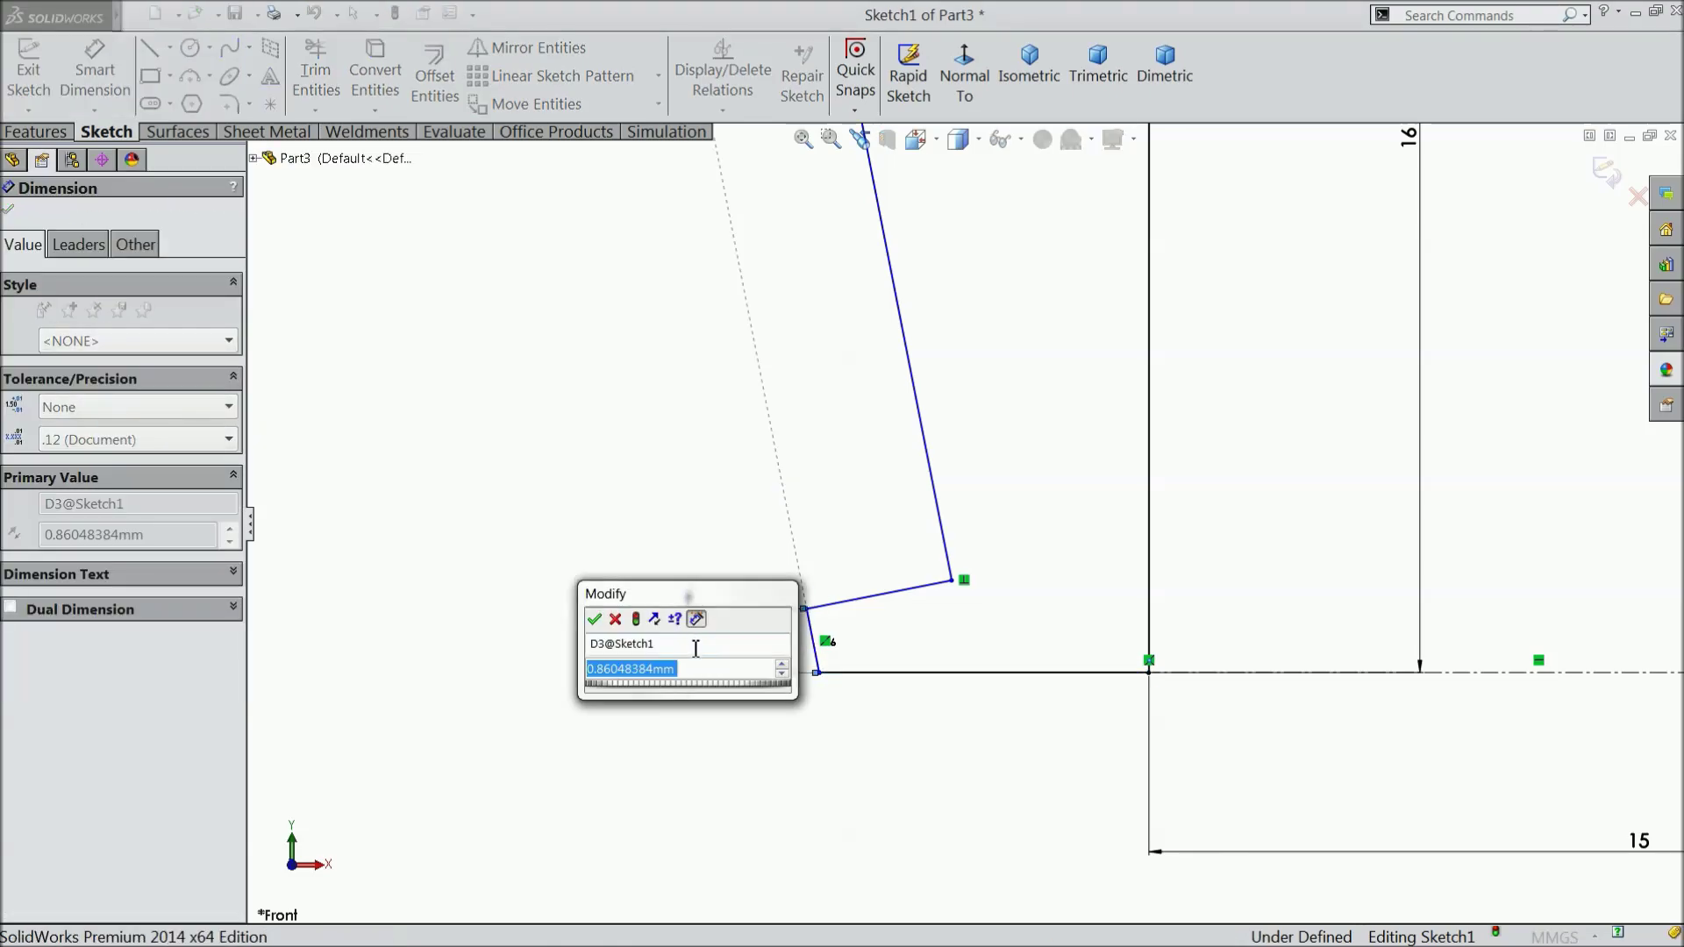
{"action": "type", "text": "0.9"}
{"action": "key", "text": "Return"}
{"action": "scroll", "coordinate": [688, 631], "scroll_direction": "up", "scroll_amount": 7}
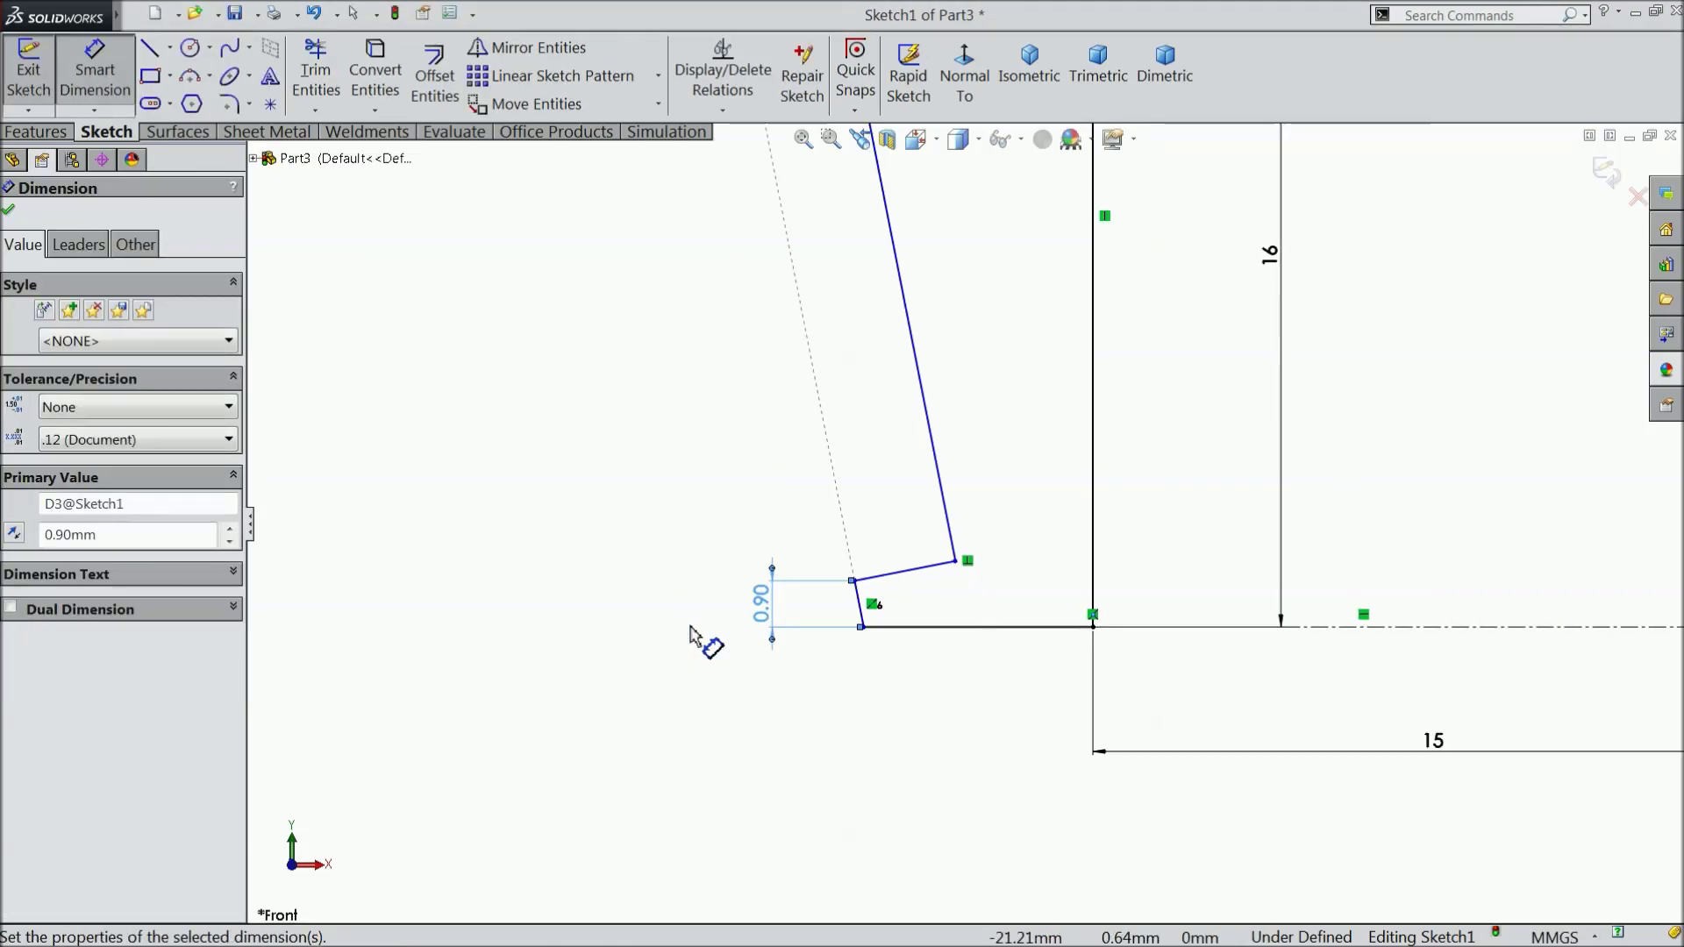
{"action": "scroll", "coordinate": [901, 270], "scroll_direction": "down", "scroll_amount": 6}
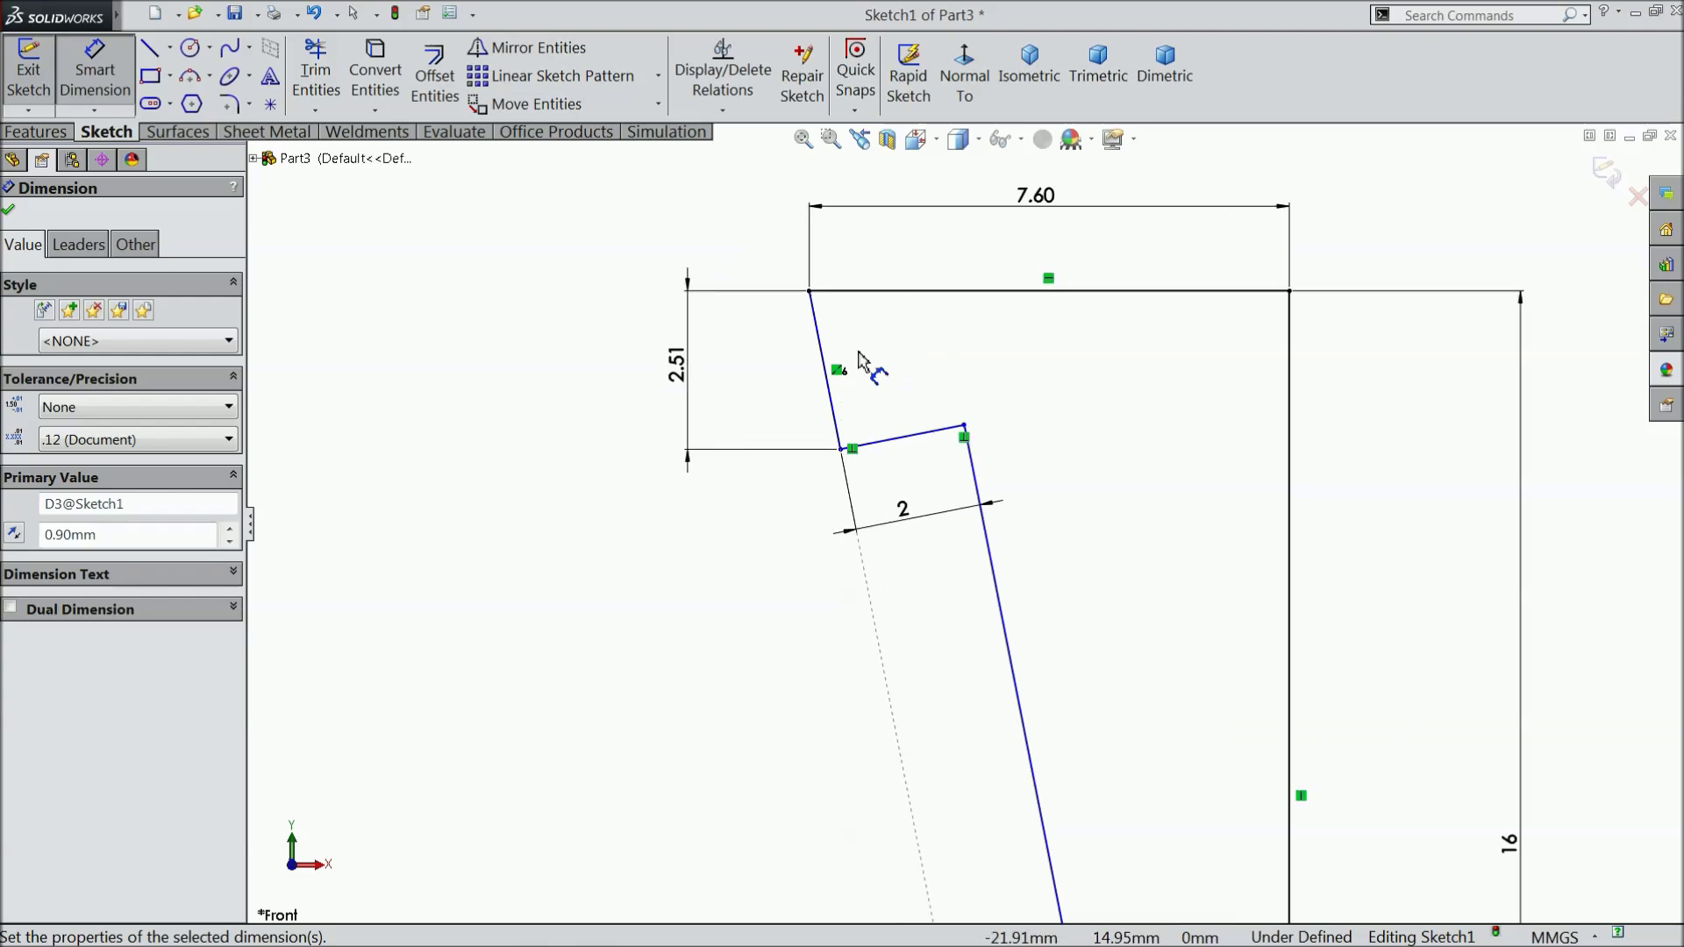
{"action": "left_click", "coordinate": [818, 349]}
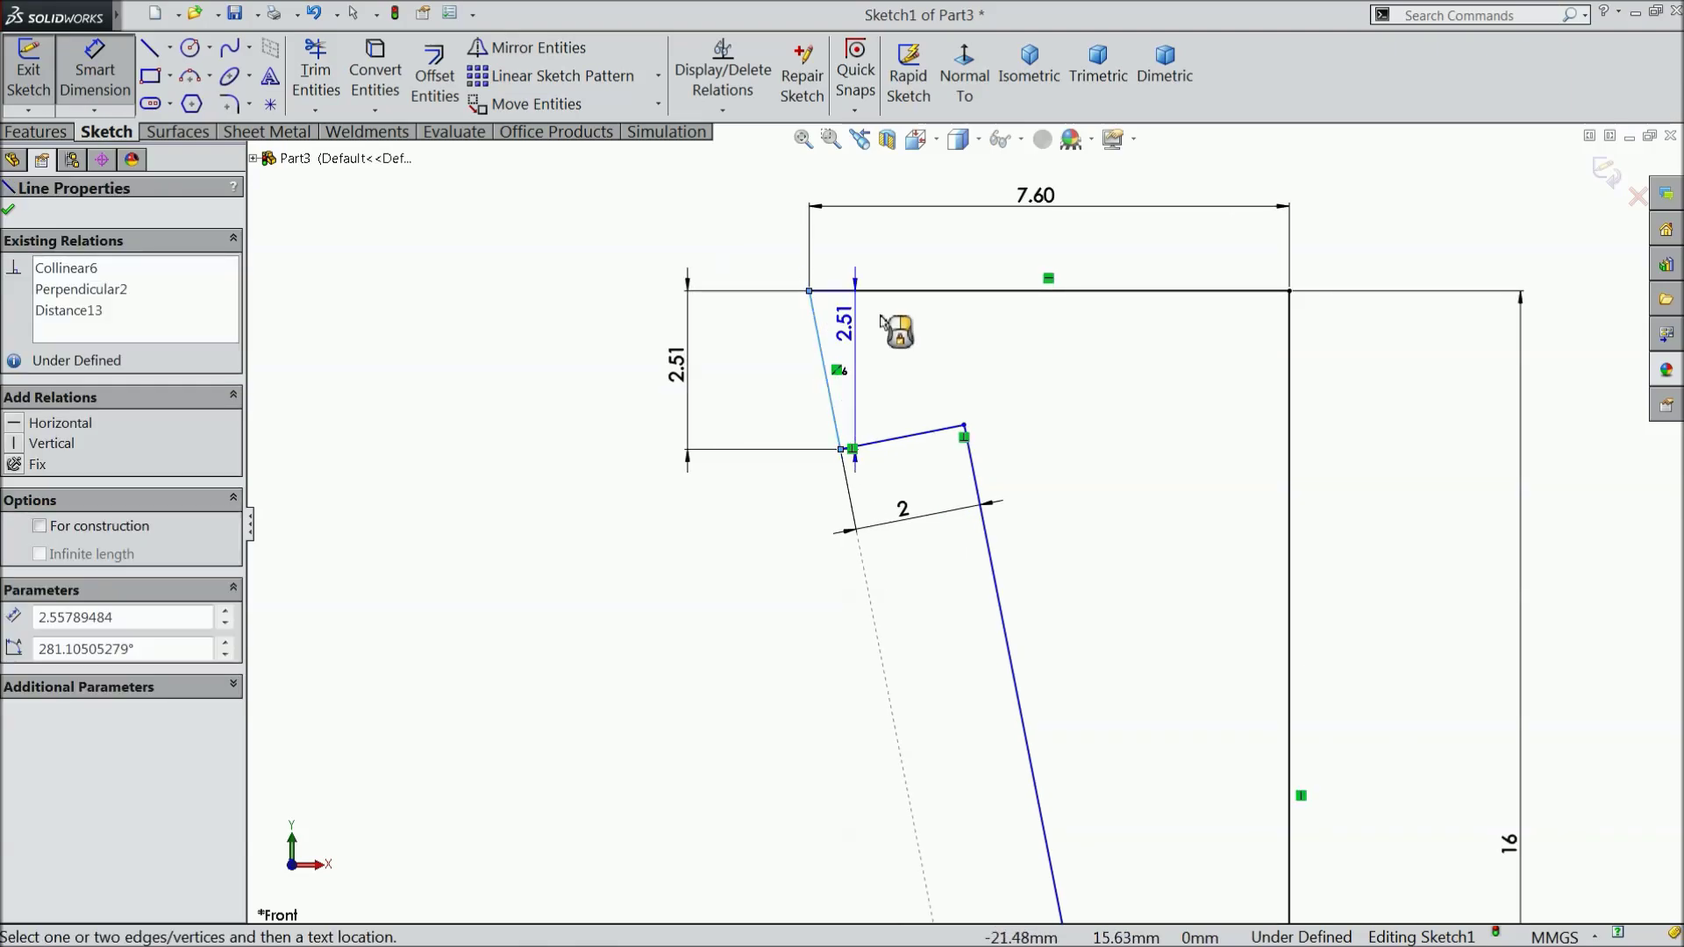
{"action": "left_click", "coordinate": [913, 316]}
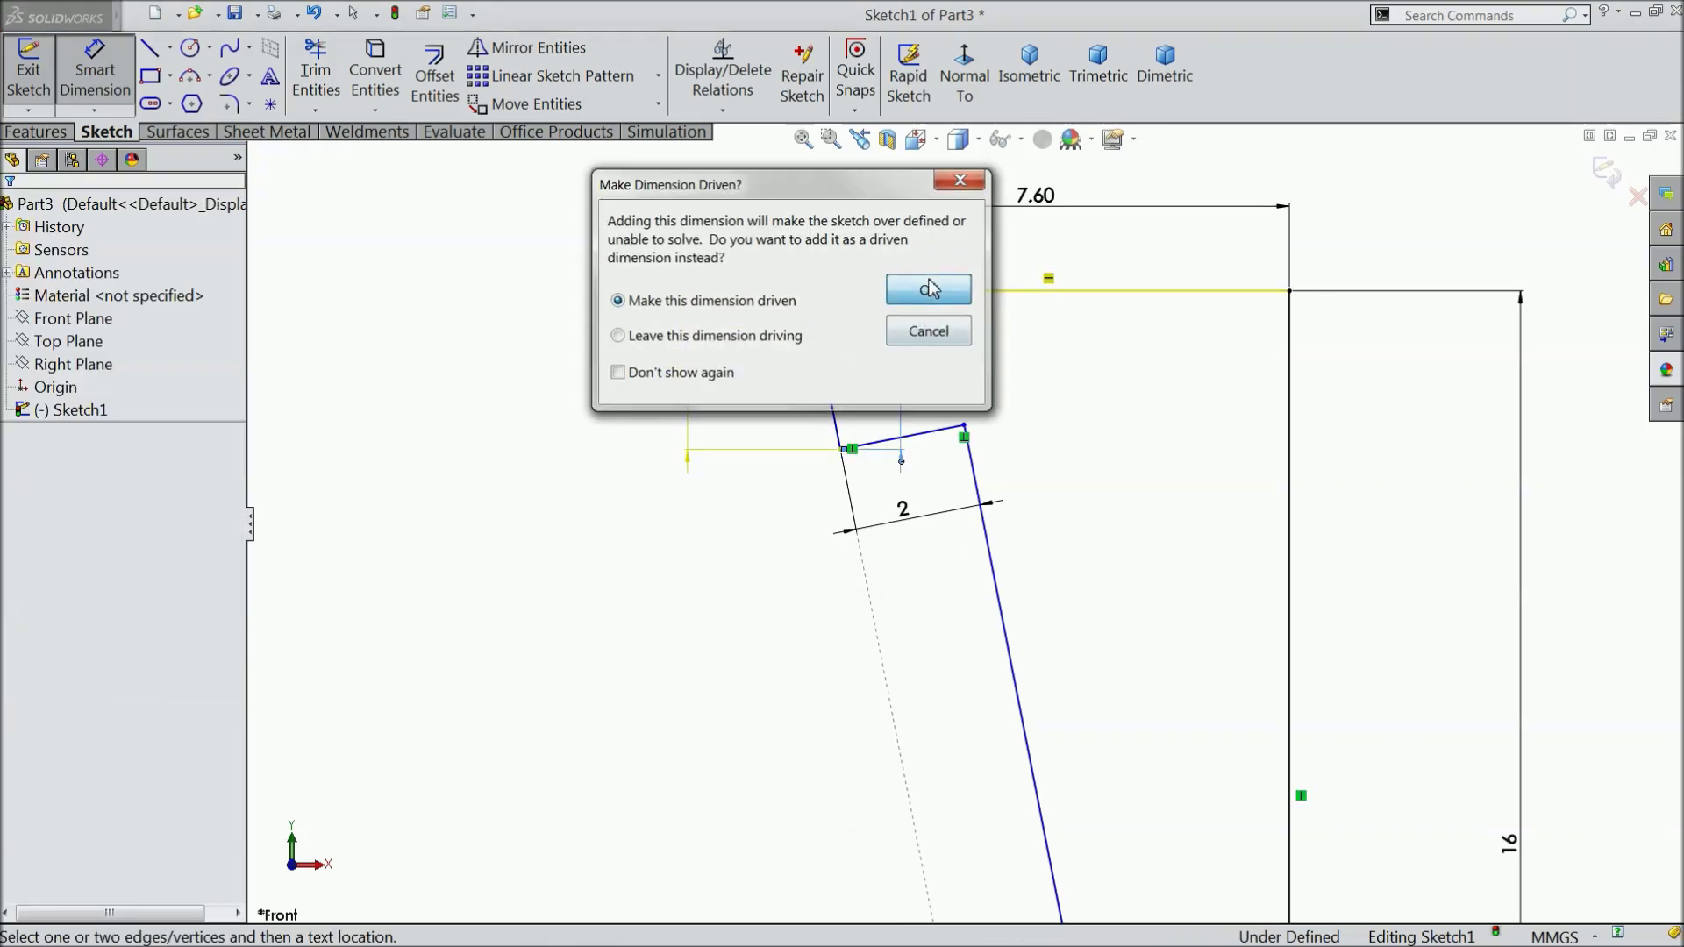
{"action": "left_click", "coordinate": [929, 289]}
{"action": "key", "text": "Escape"}
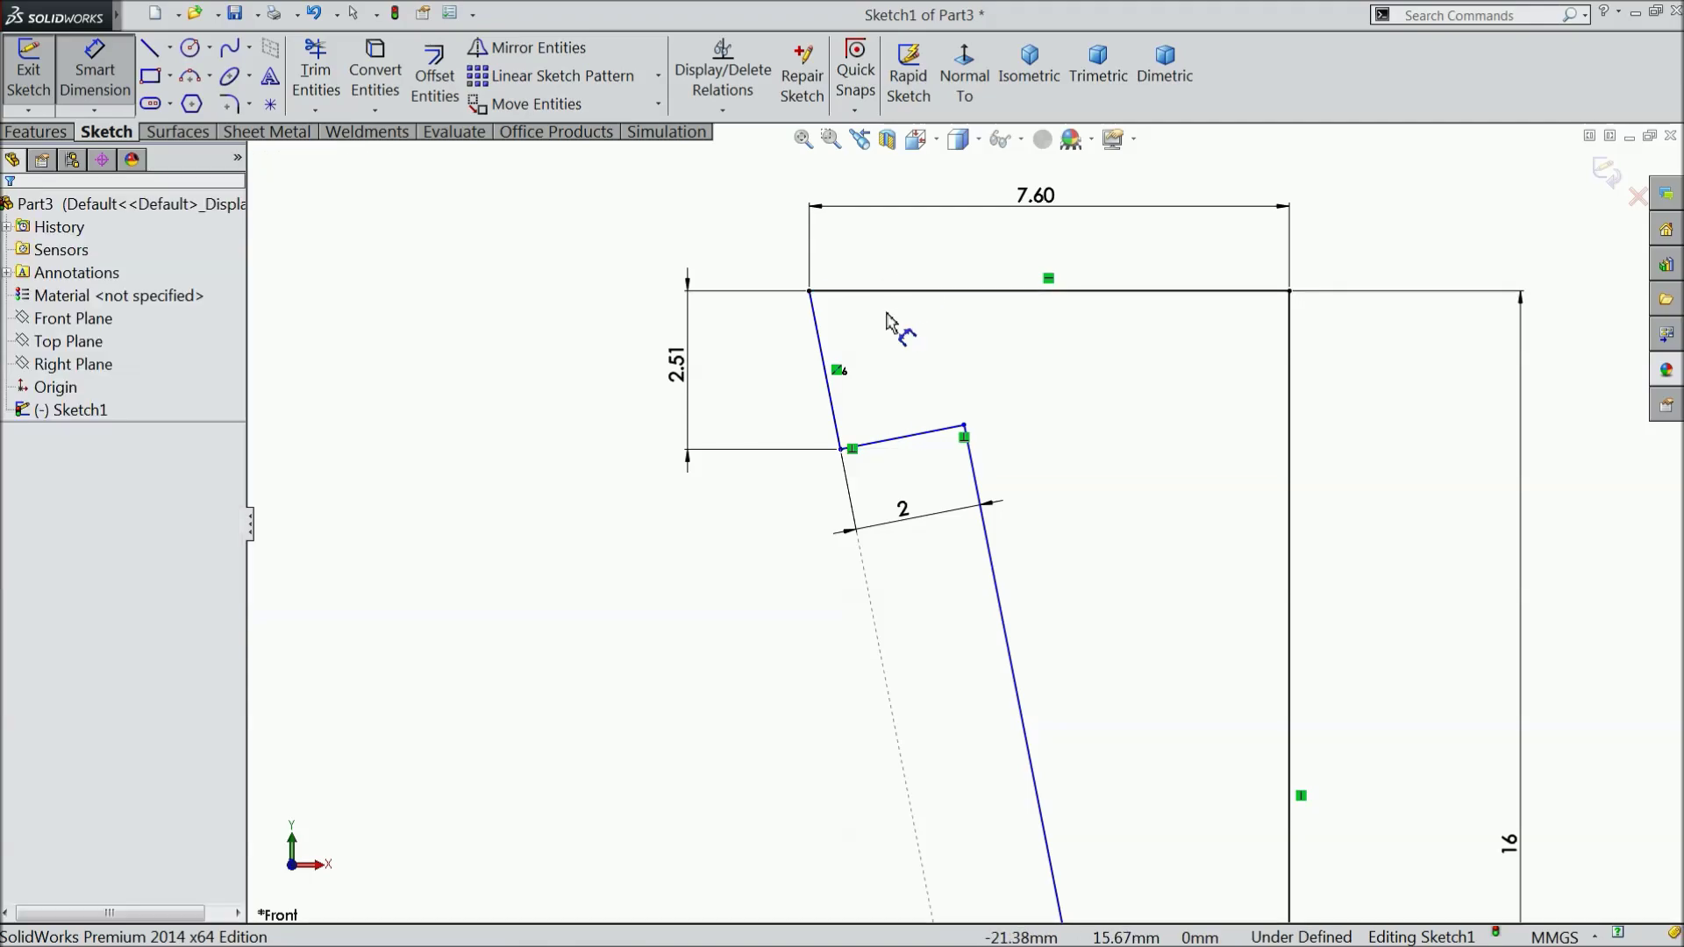
Dimension the angle between the upper slanted lip line and the profile's upper horizontal line as 77.32 degrees and finish dimensioning
{"action": "left_click", "coordinate": [820, 339]}
{"action": "left_click", "coordinate": [873, 298]}
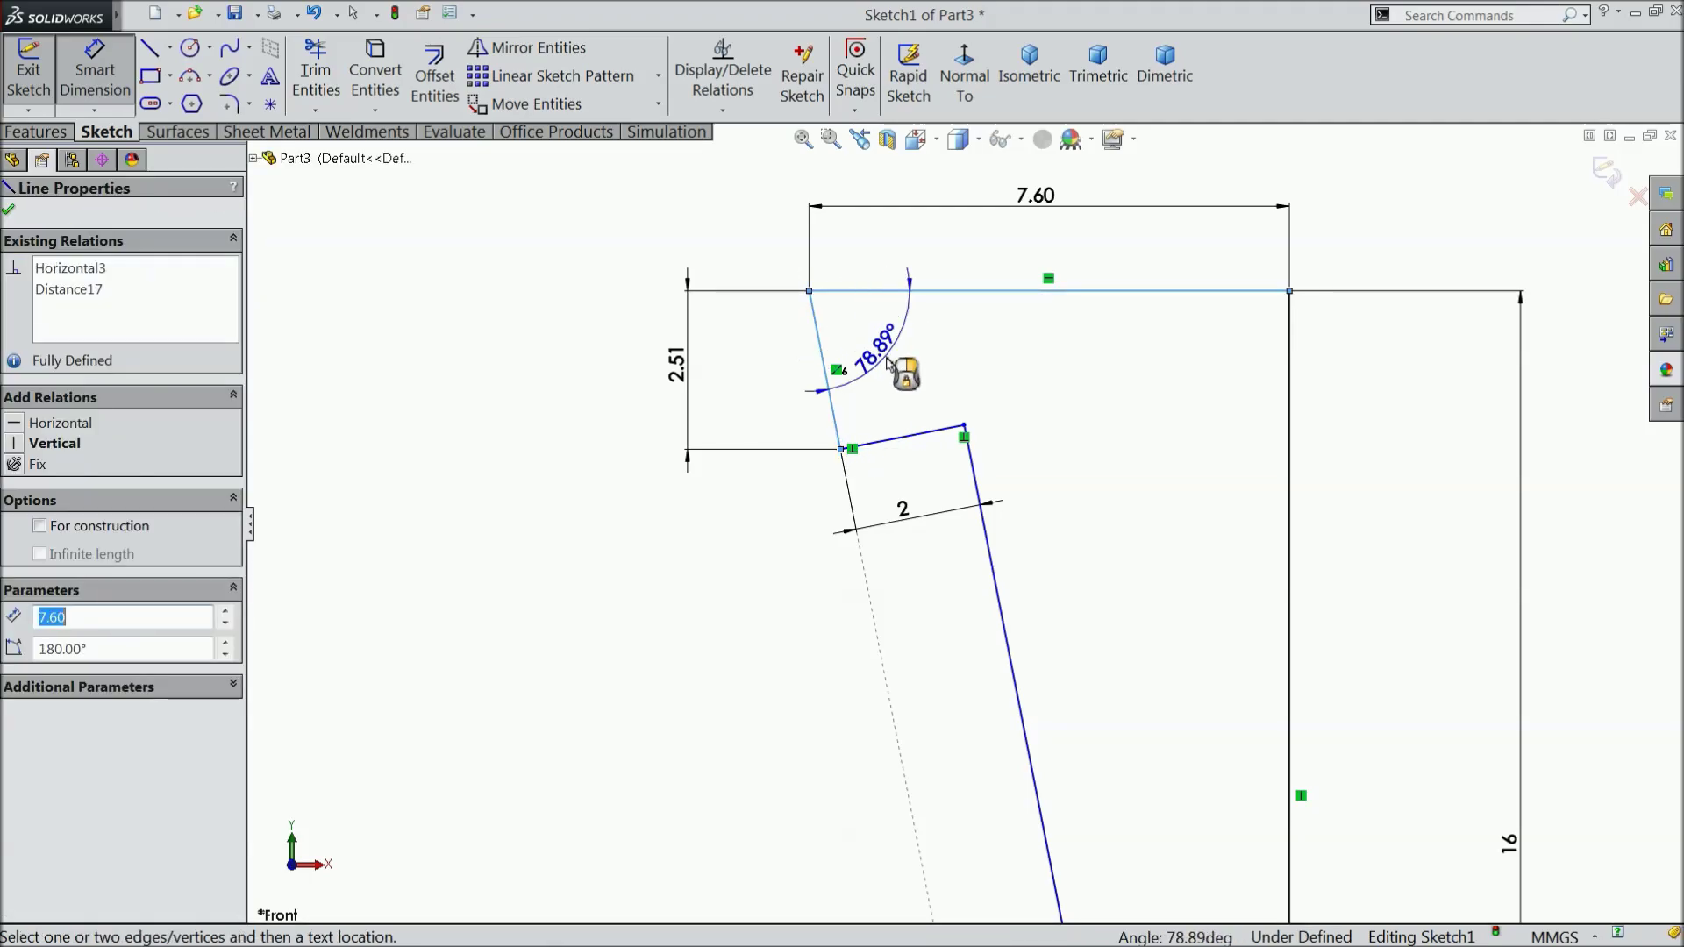
{"action": "left_click", "coordinate": [892, 357]}
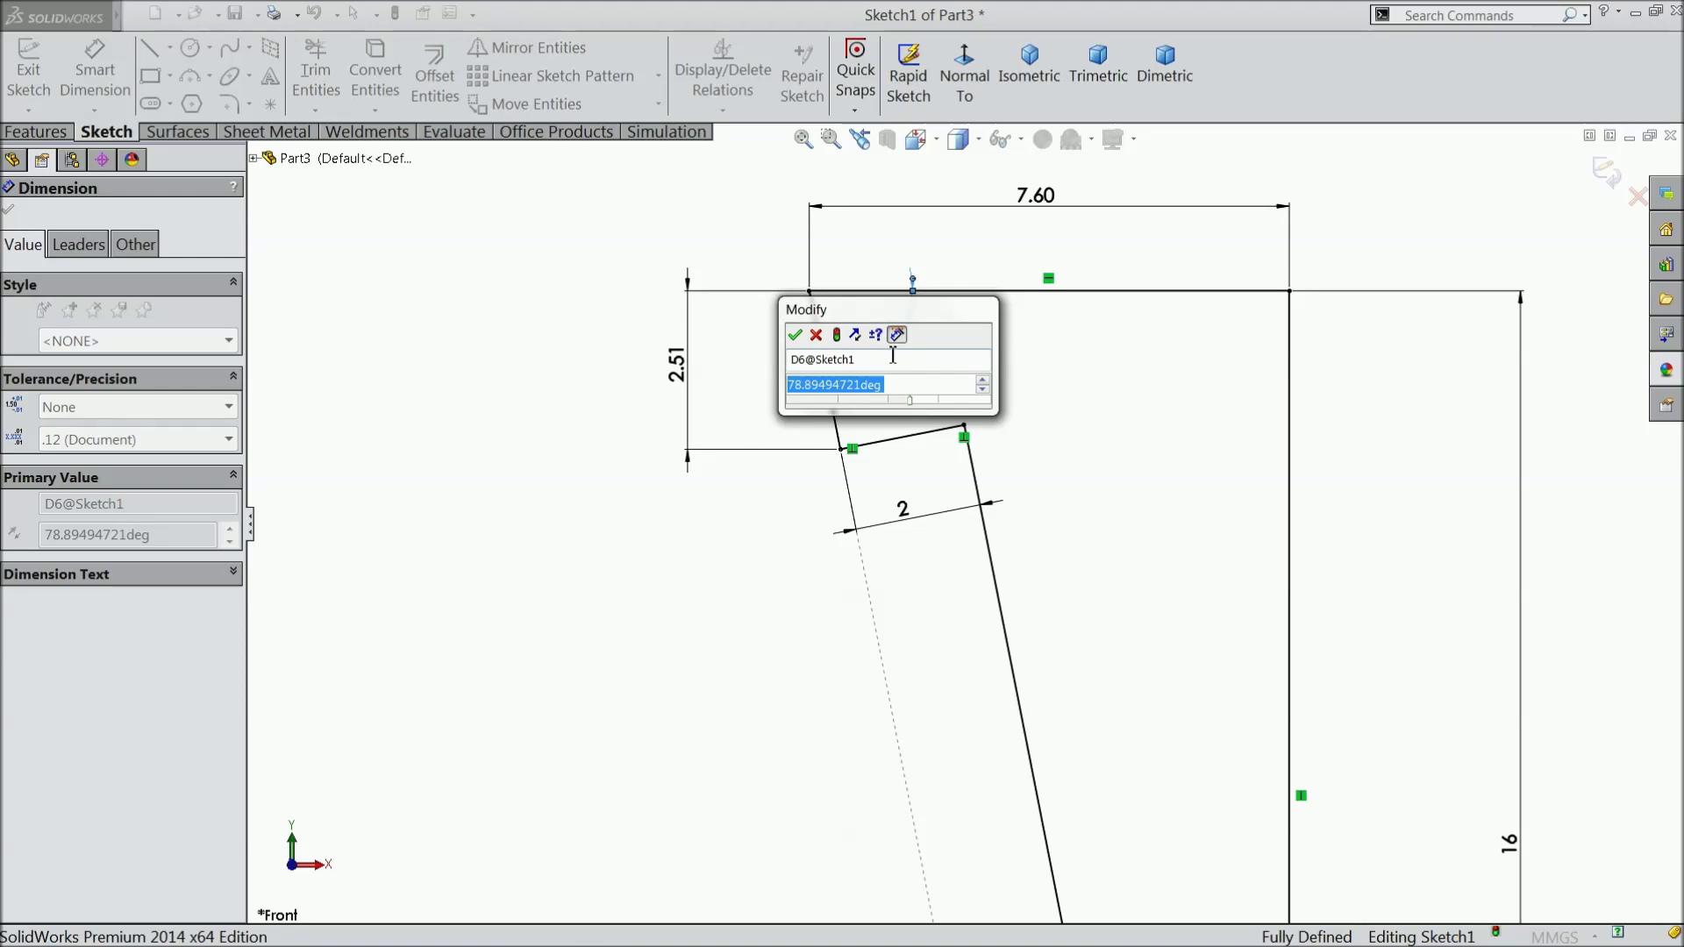
{"action": "type", "text": "77.32"}
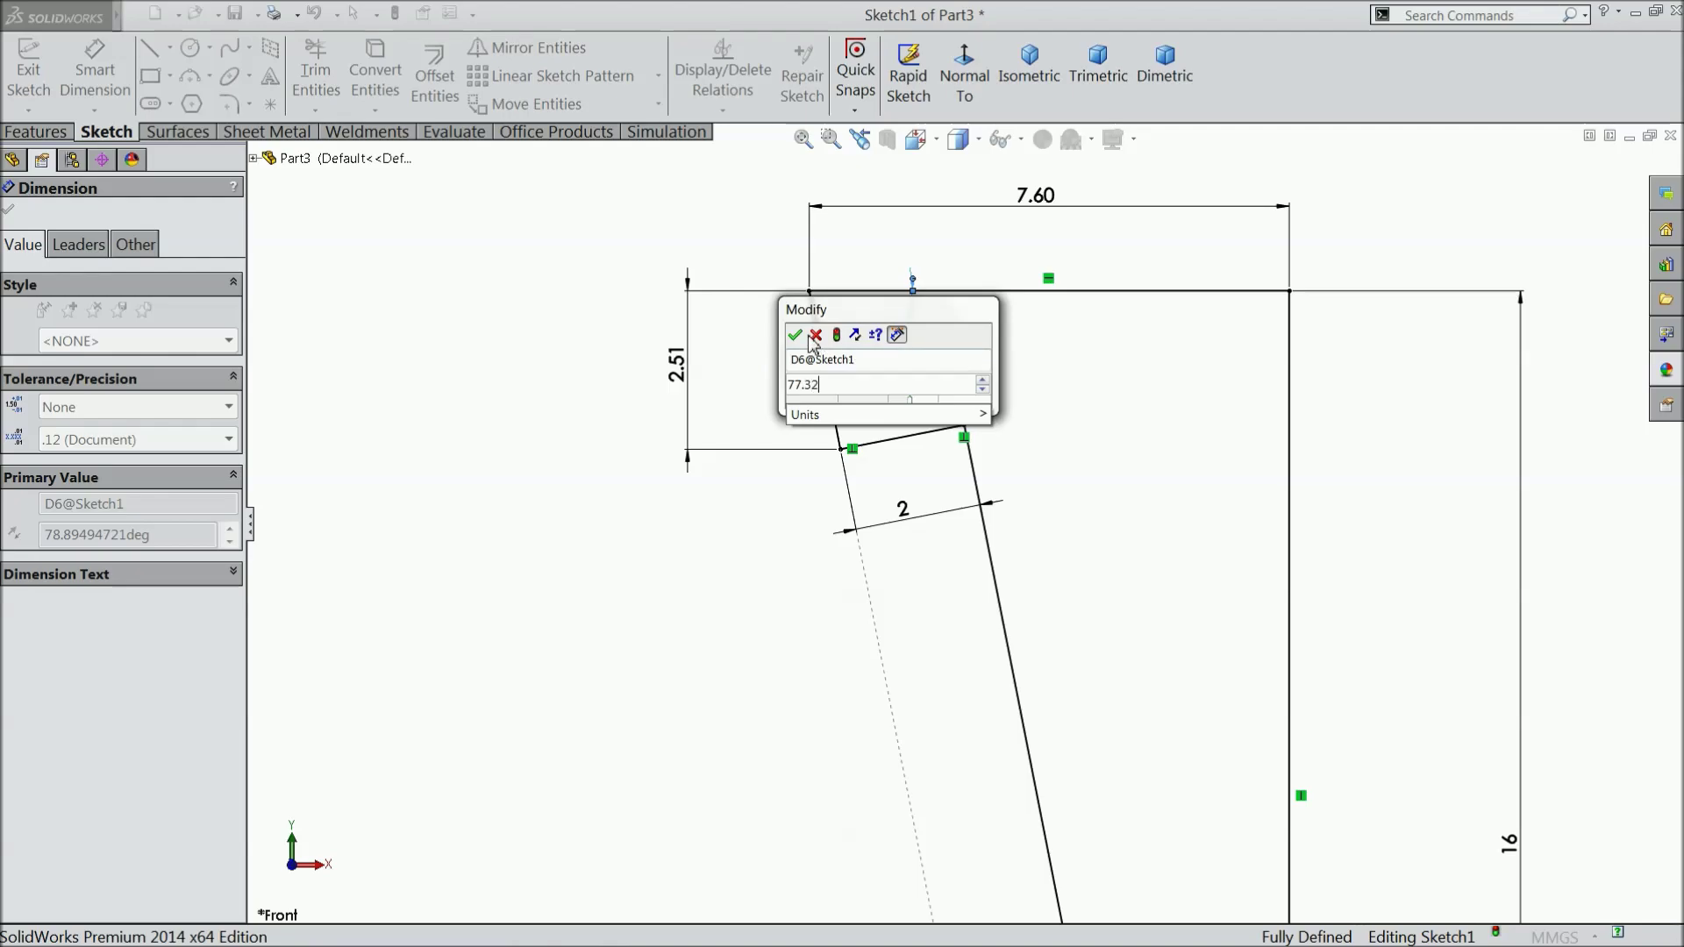
{"action": "key", "text": "Return"}
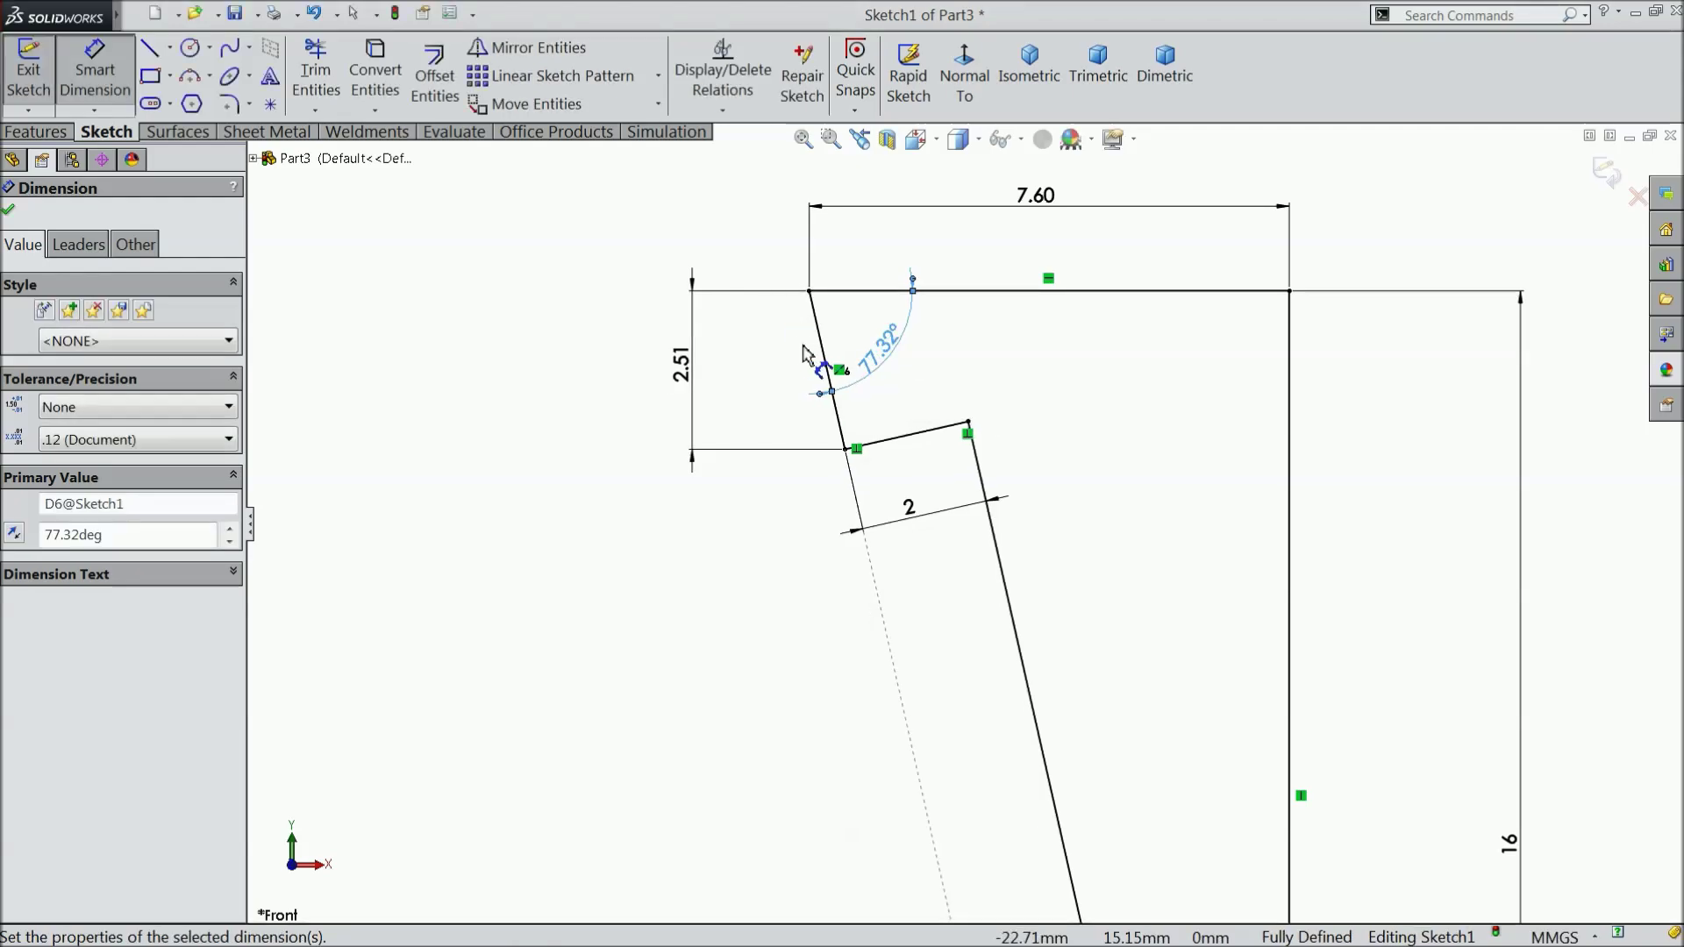
{"action": "scroll", "coordinate": [917, 507], "scroll_direction": "up", "scroll_amount": 4}
{"action": "scroll", "coordinate": [921, 507], "scroll_direction": "up", "scroll_amount": 1}
{"action": "scroll", "coordinate": [1039, 714], "scroll_direction": "down", "scroll_amount": 2}
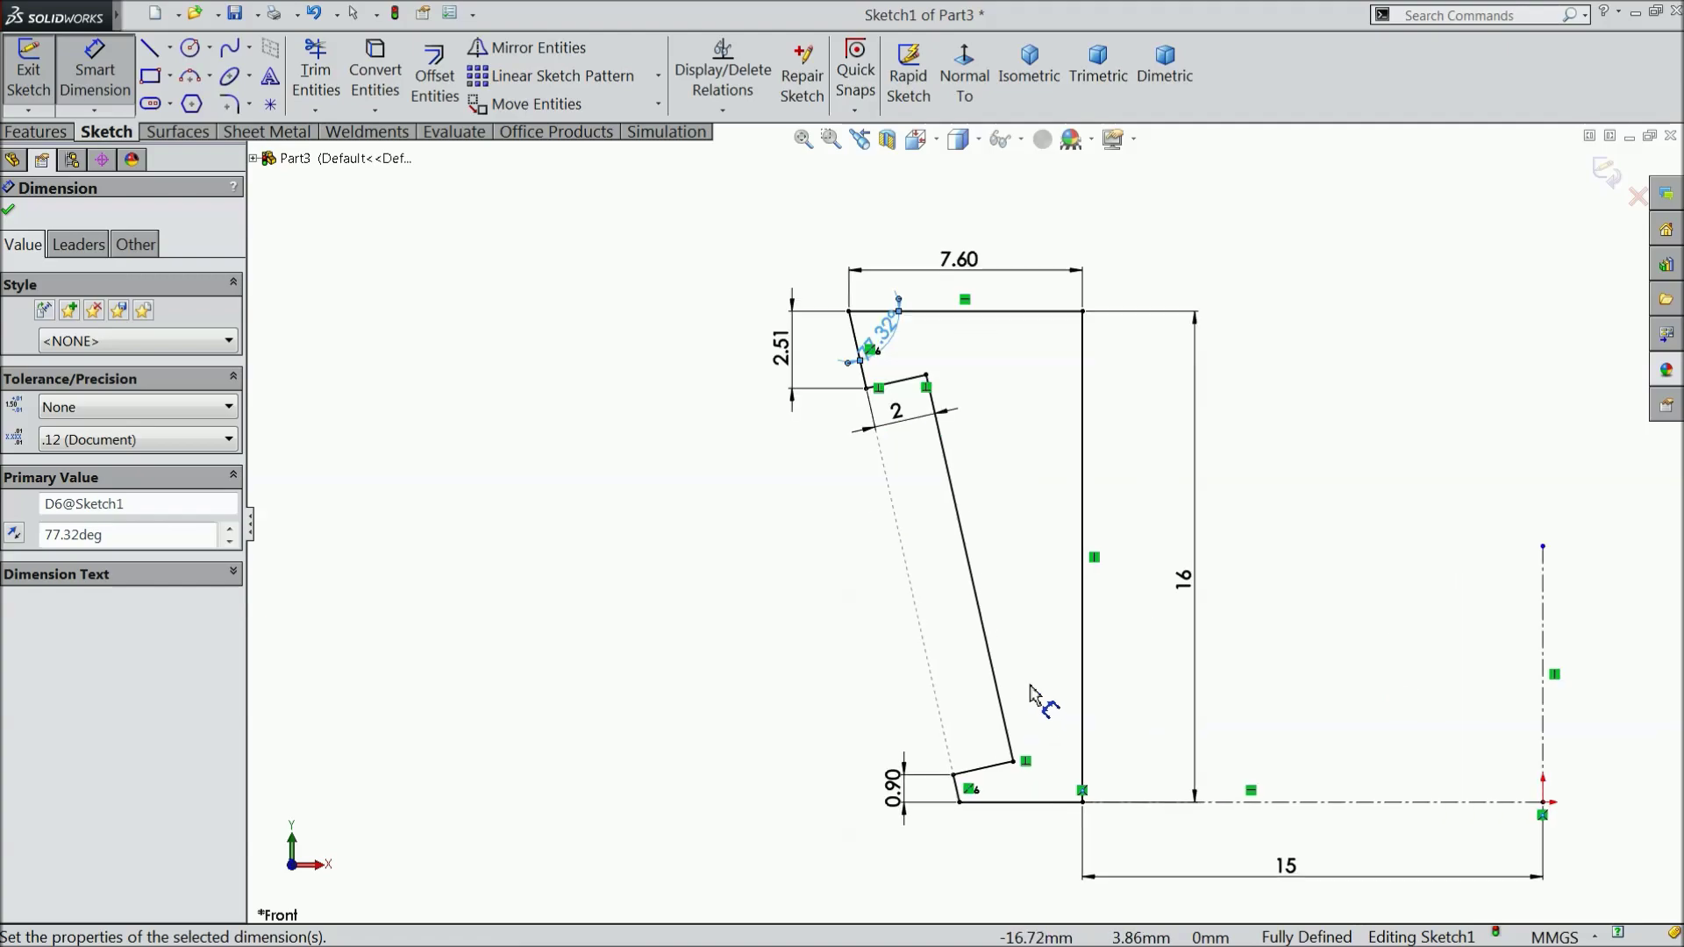
{"action": "left_click", "coordinate": [9, 214]}
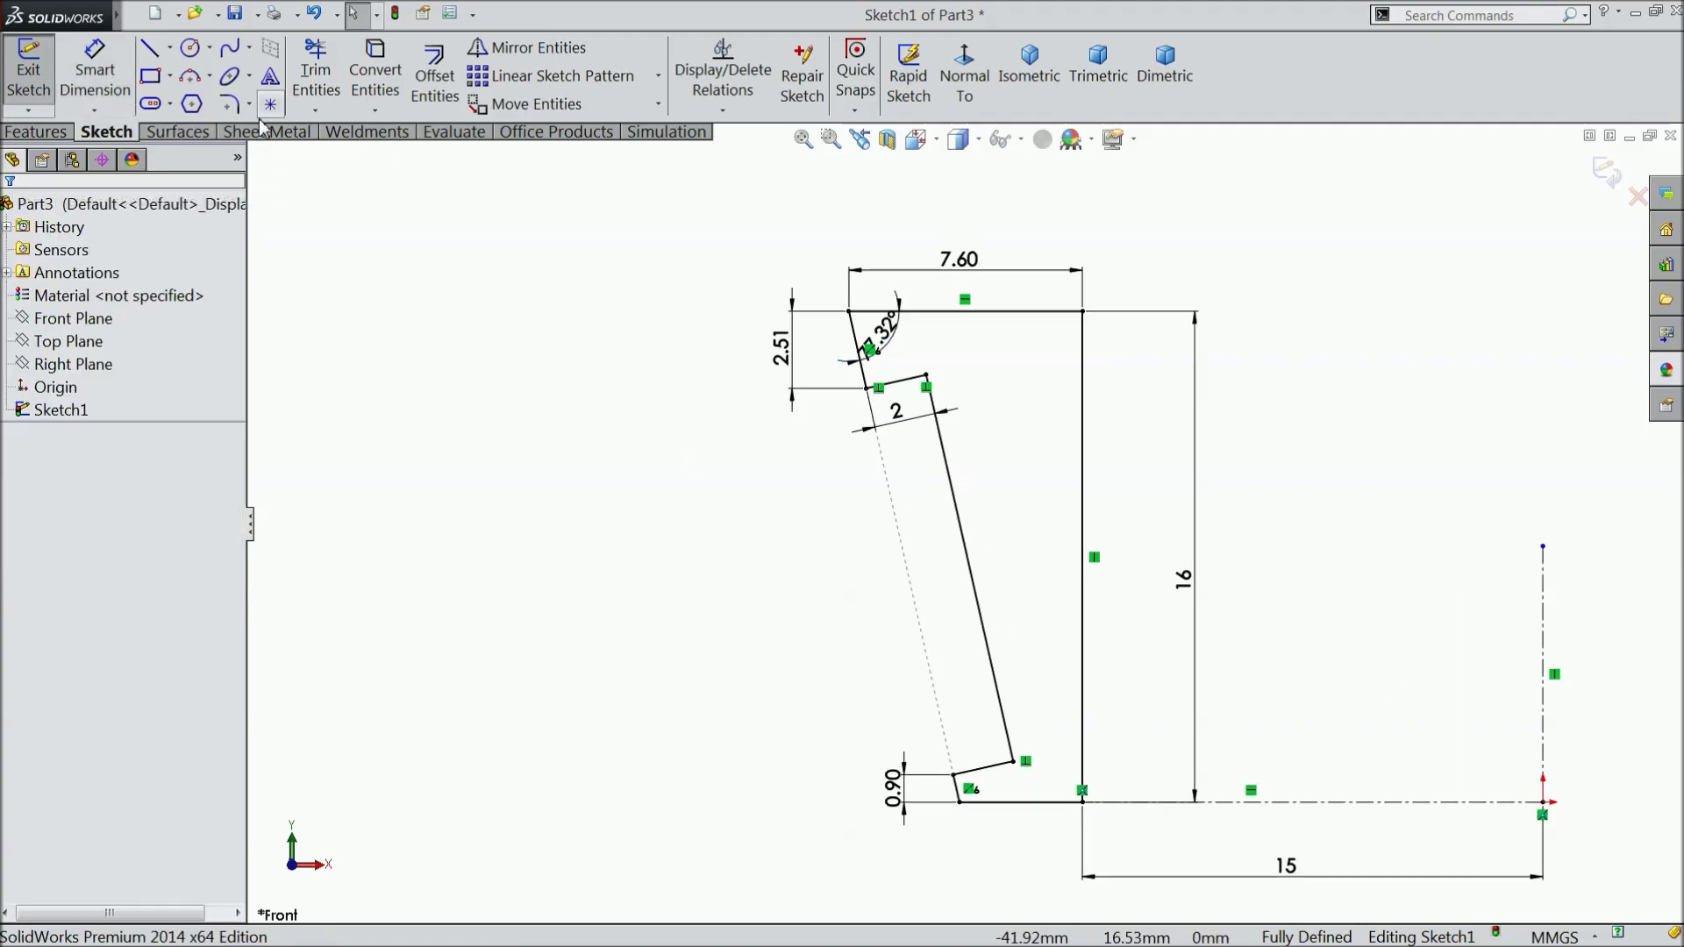
Apply a 2 mm sketch fillet to the corner between the upper horizontal line and the long vertical line
{"action": "left_click", "coordinate": [230, 105]}
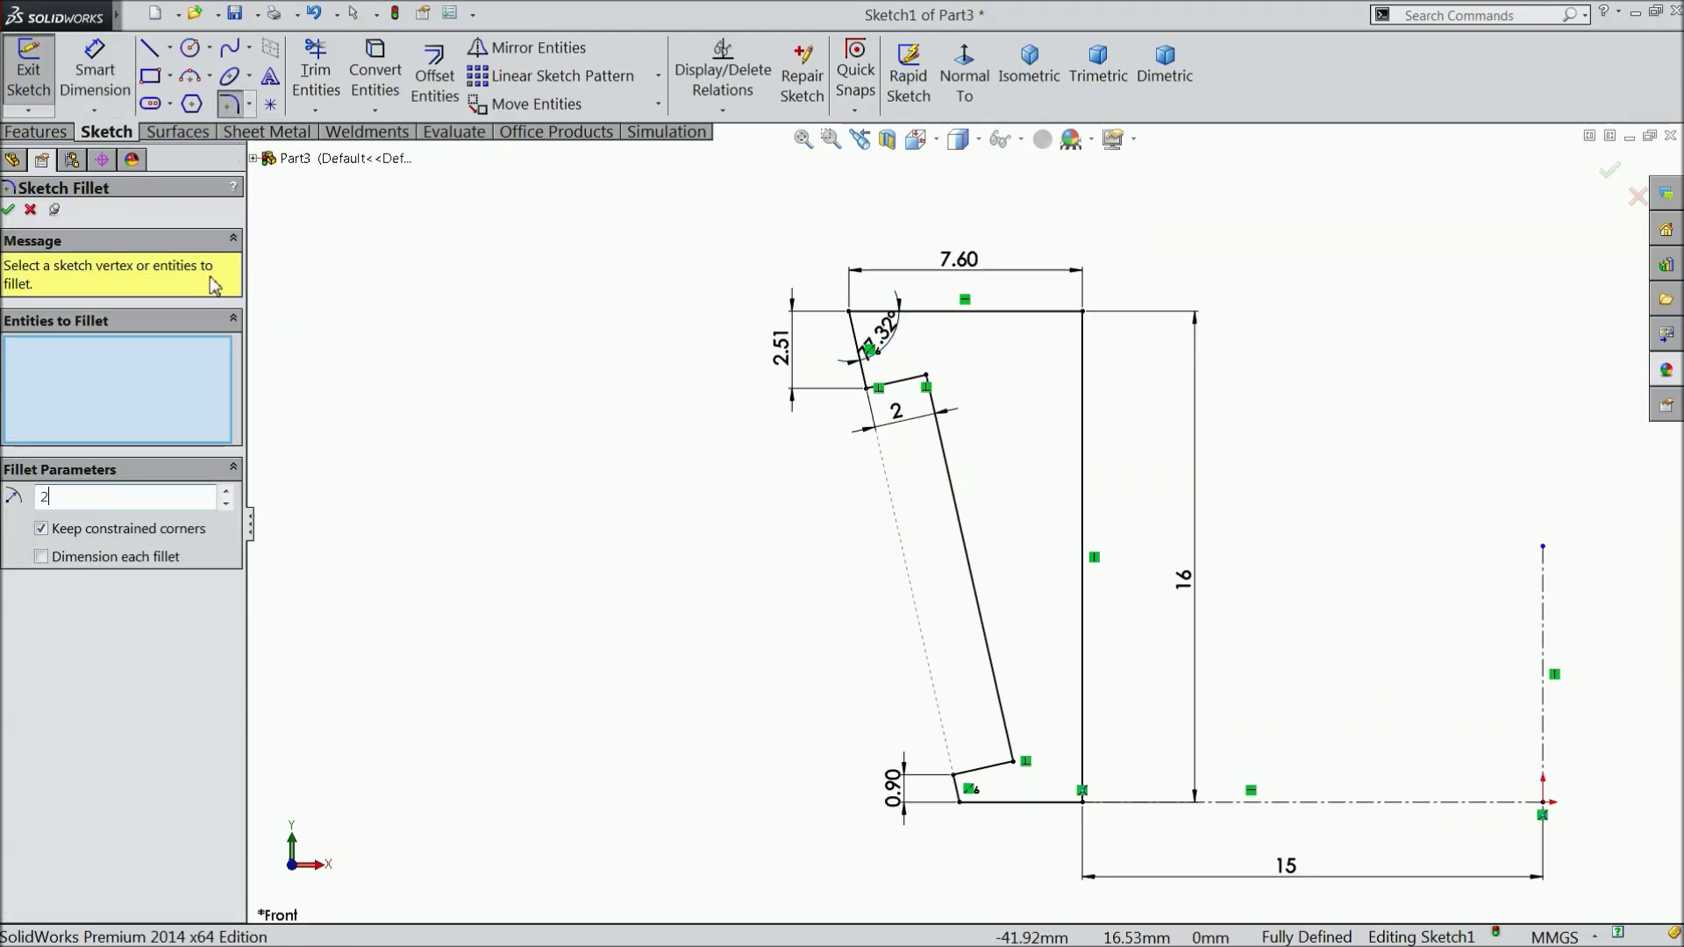
{"action": "key", "text": "Return"}
{"action": "left_click", "coordinate": [1029, 314]}
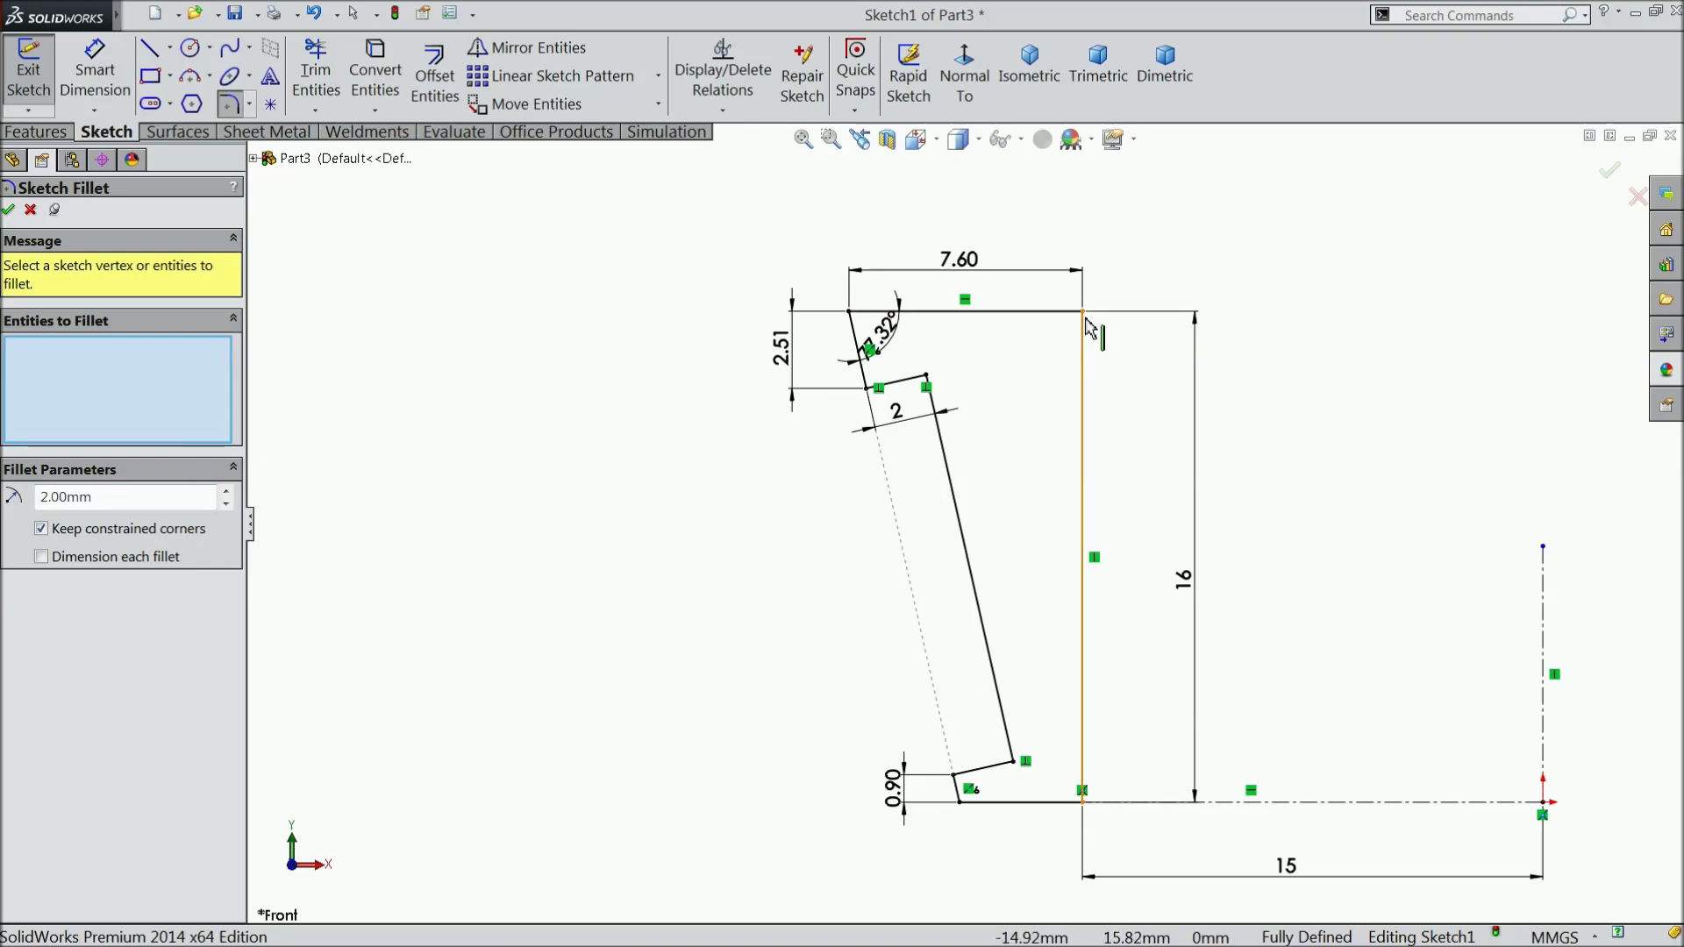
{"action": "left_click", "coordinate": [1084, 333]}
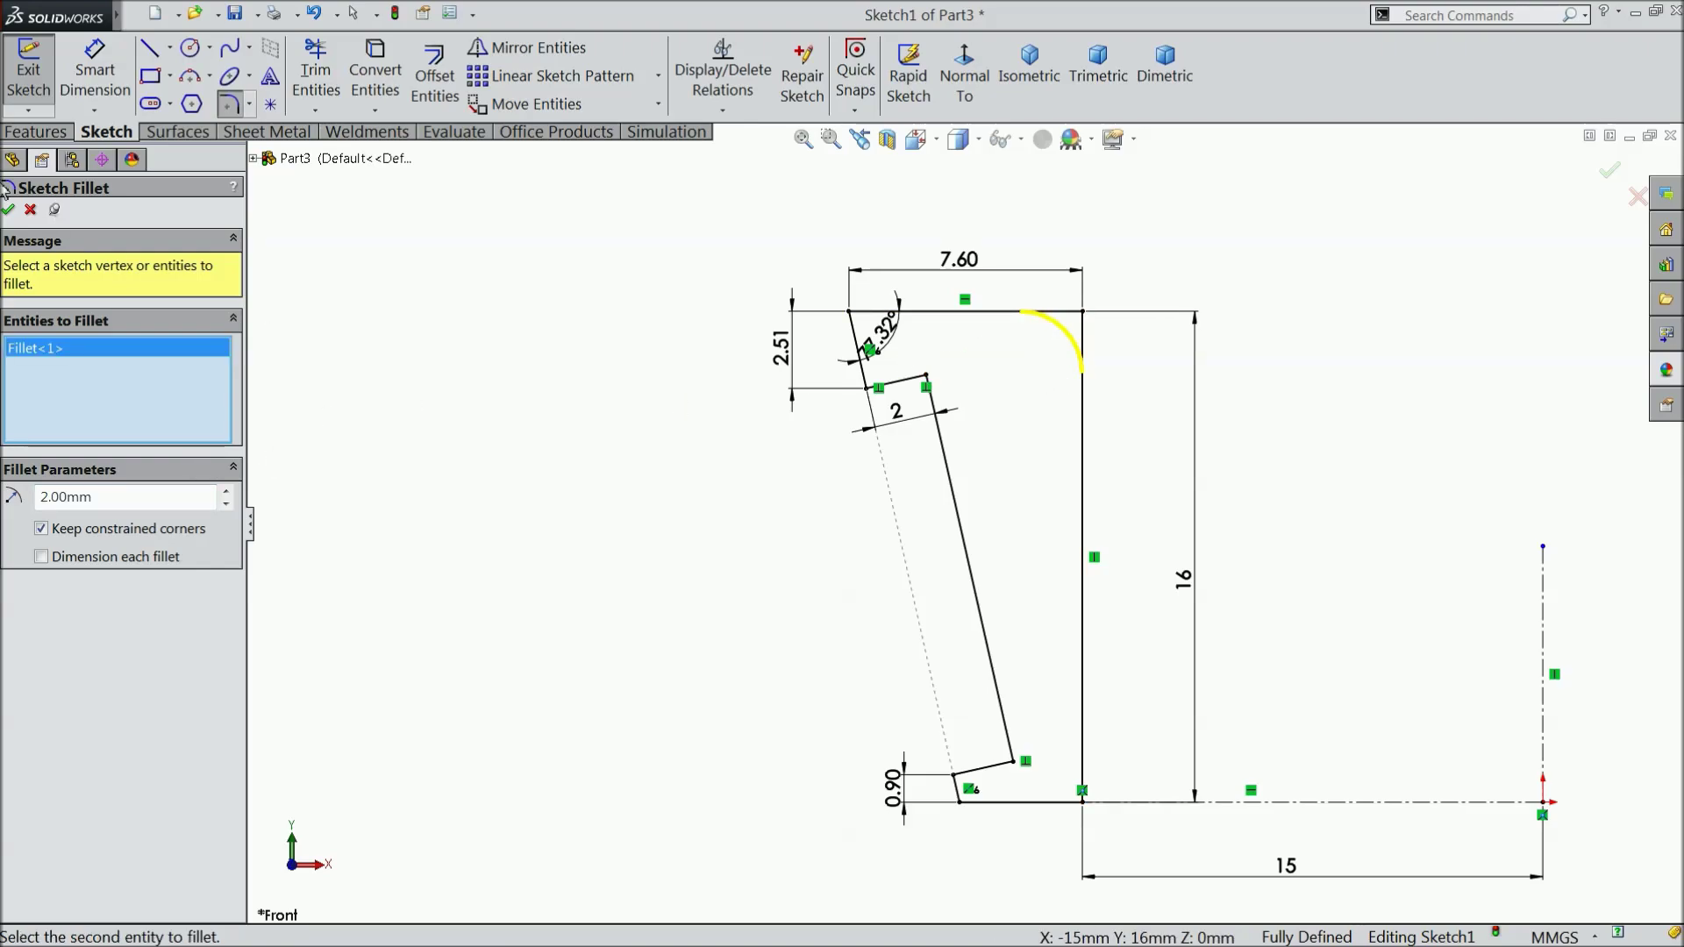
{"action": "left_click", "coordinate": [10, 211]}
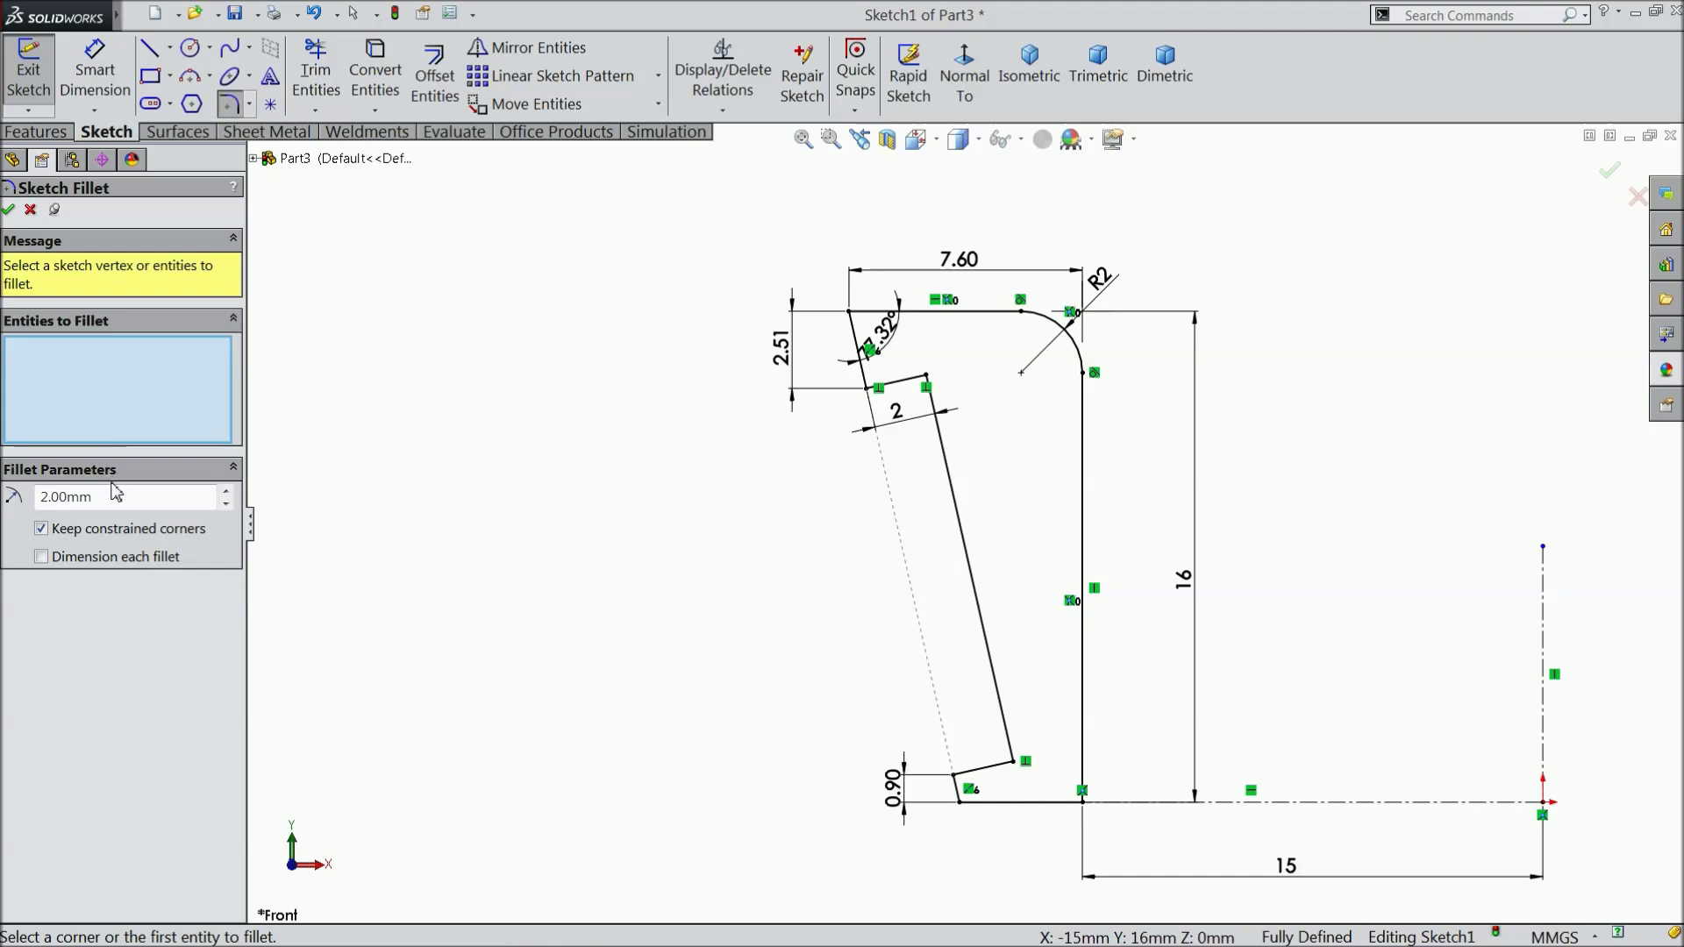
Apply 1 mm sketch fillets to the upper lip's outer corner and both corners of the bottom line, and finish filleting
{"action": "key", "text": "Return"}
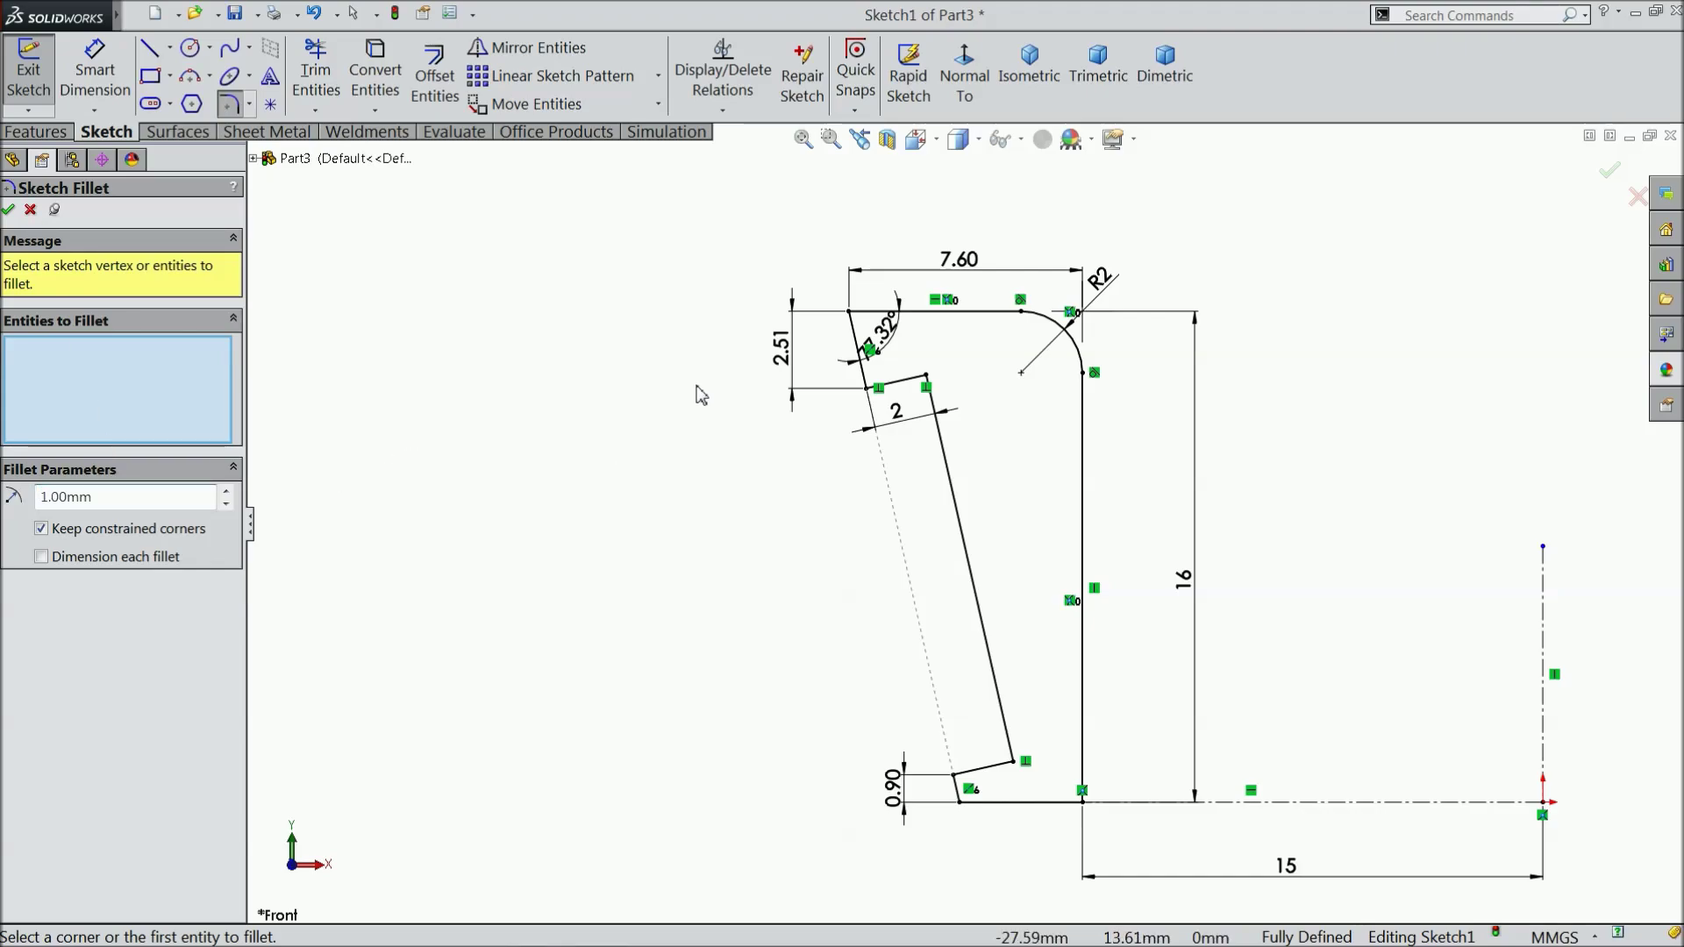
{"action": "left_click", "coordinate": [859, 331]}
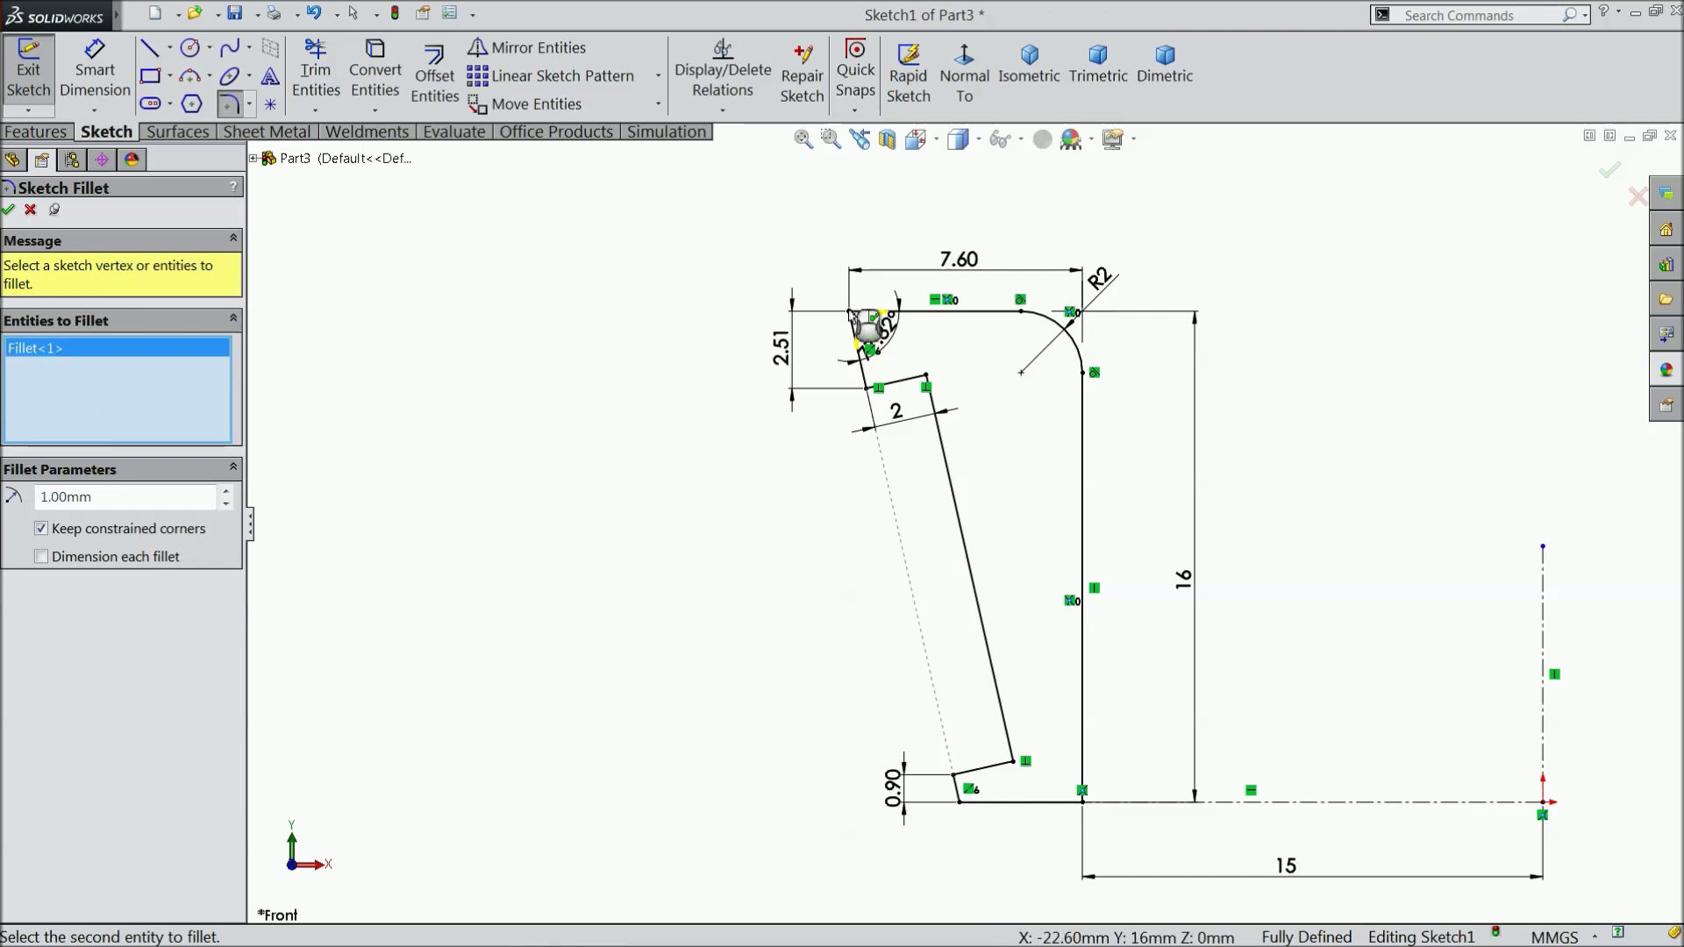
{"action": "left_click", "coordinate": [962, 805]}
{"action": "left_click", "coordinate": [1082, 799]}
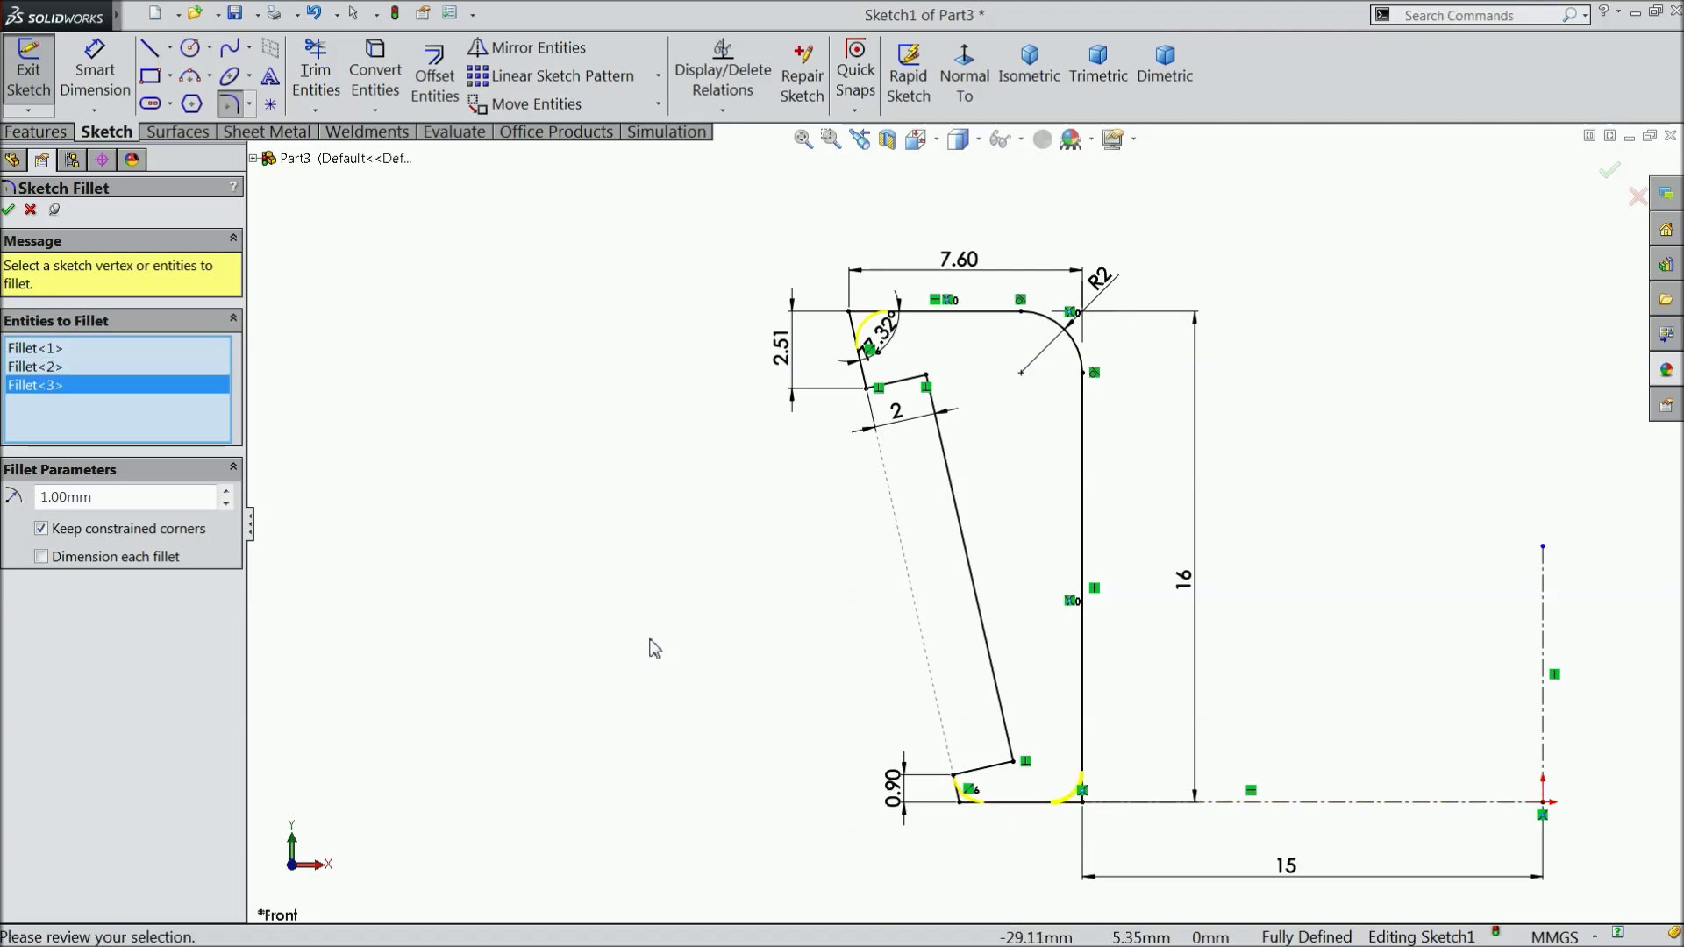
{"action": "left_click", "coordinate": [11, 211]}
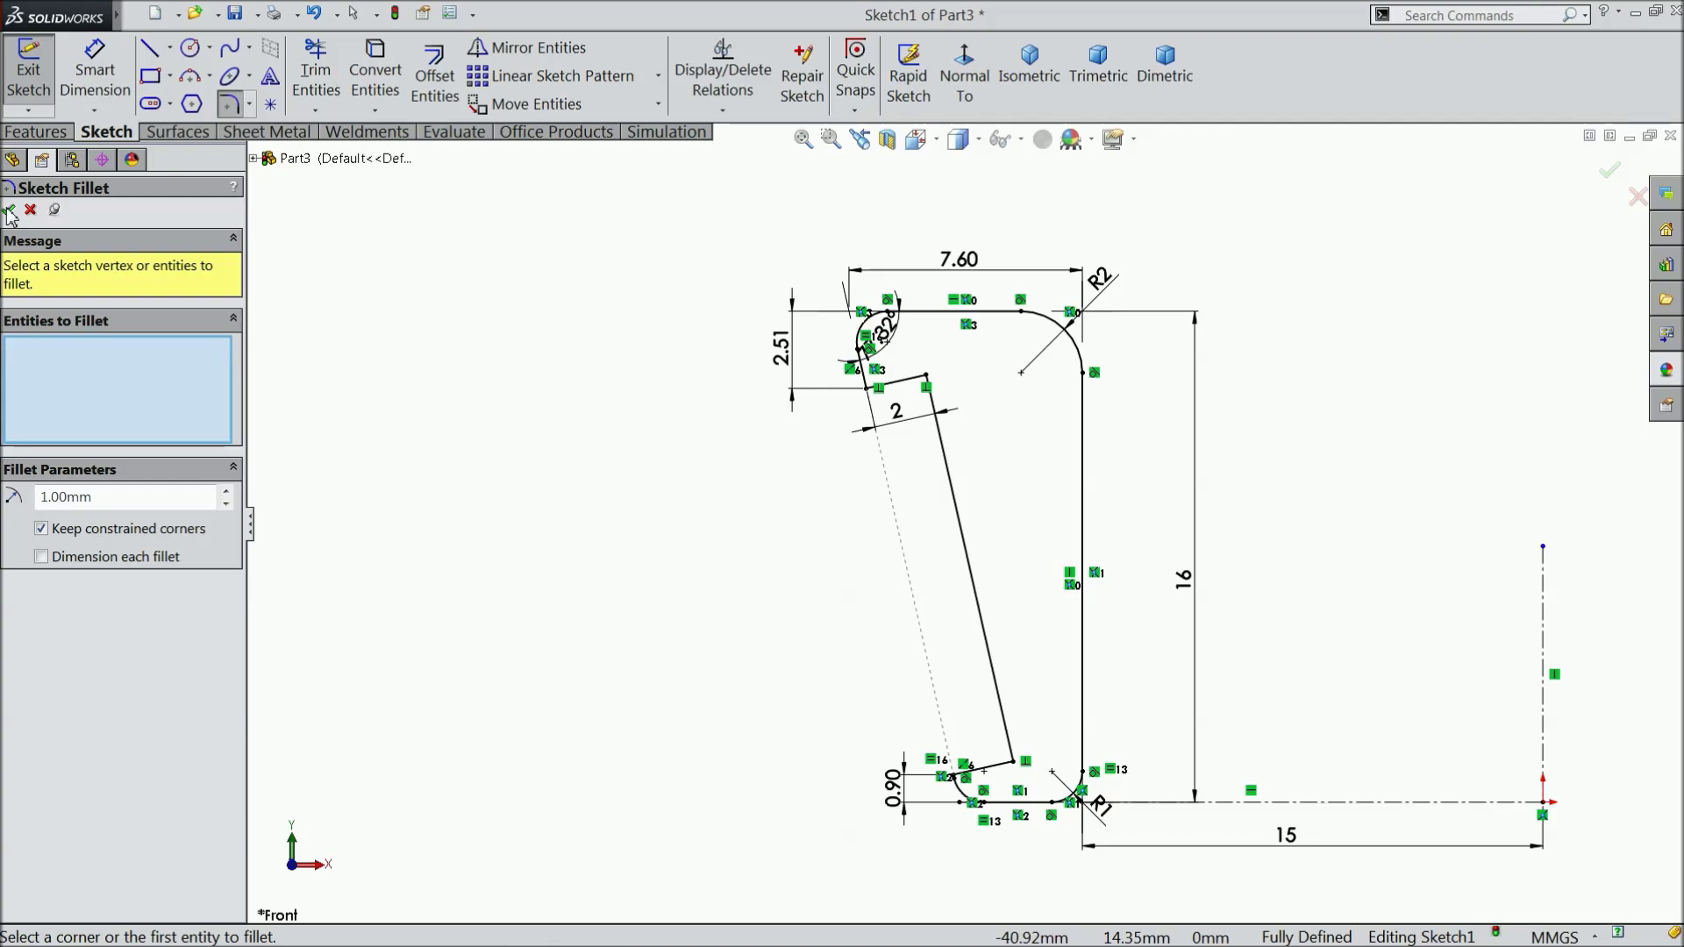
{"action": "left_click", "coordinate": [10, 212]}
Revolve the profile 360 degrees about the vertical centerline at the origin
{"action": "scroll", "coordinate": [694, 484], "scroll_direction": "up", "scroll_amount": 5}
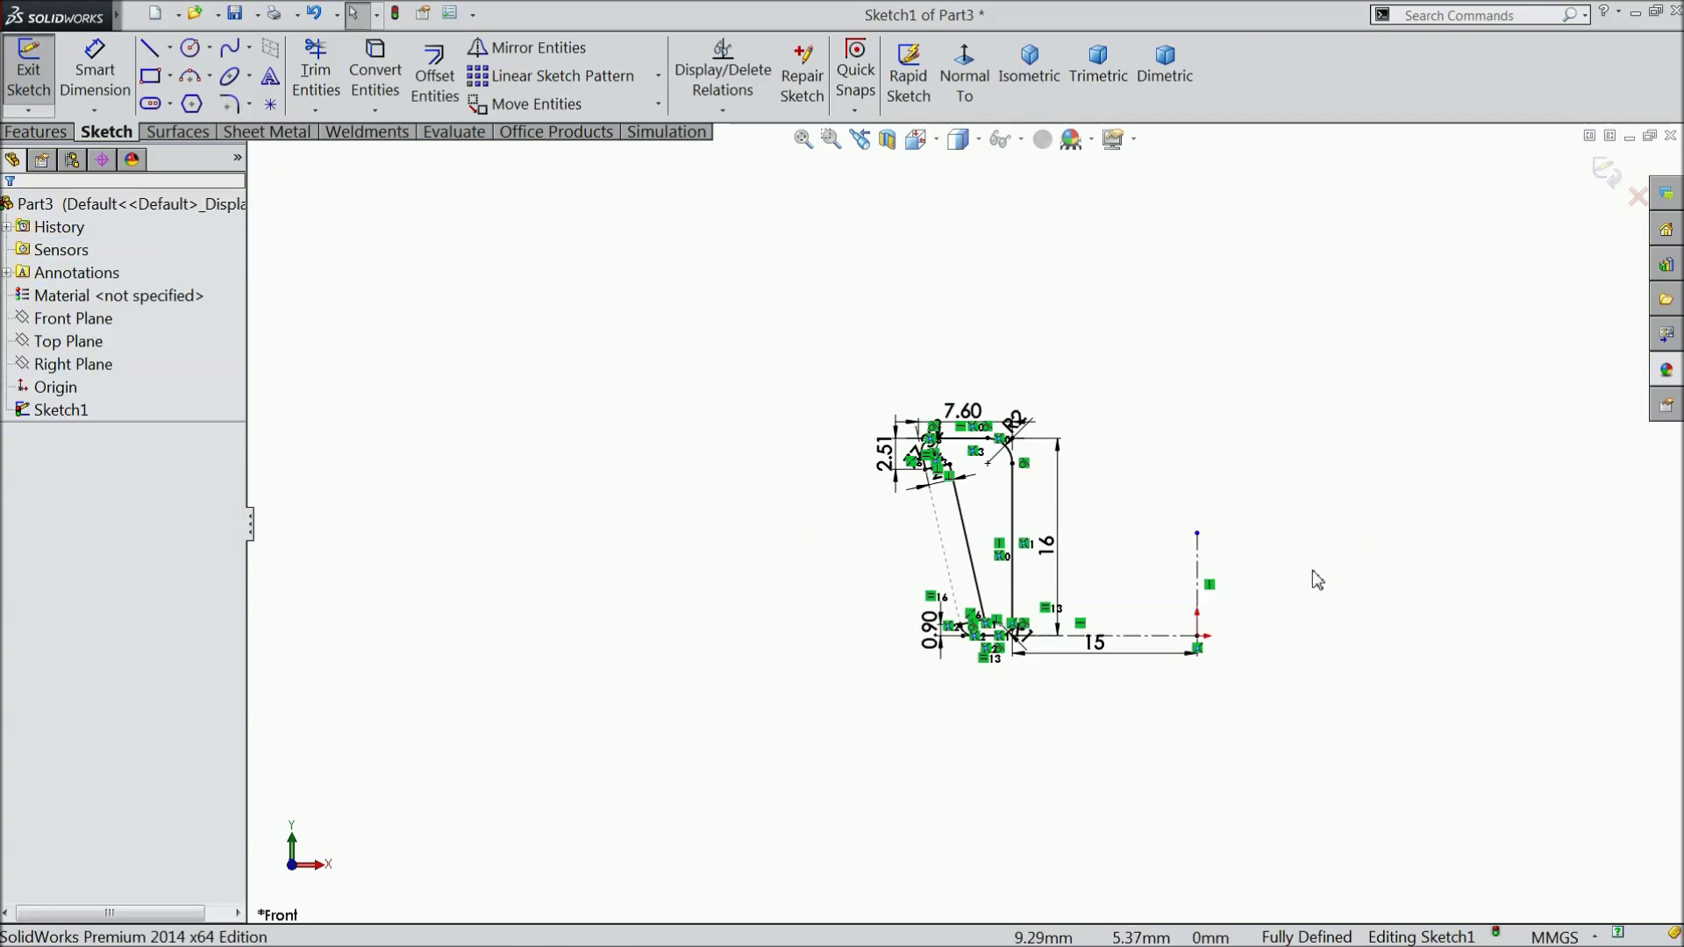
{"action": "scroll", "coordinate": [1318, 580], "scroll_direction": "up", "scroll_amount": 3}
{"action": "left_click", "coordinate": [39, 133]}
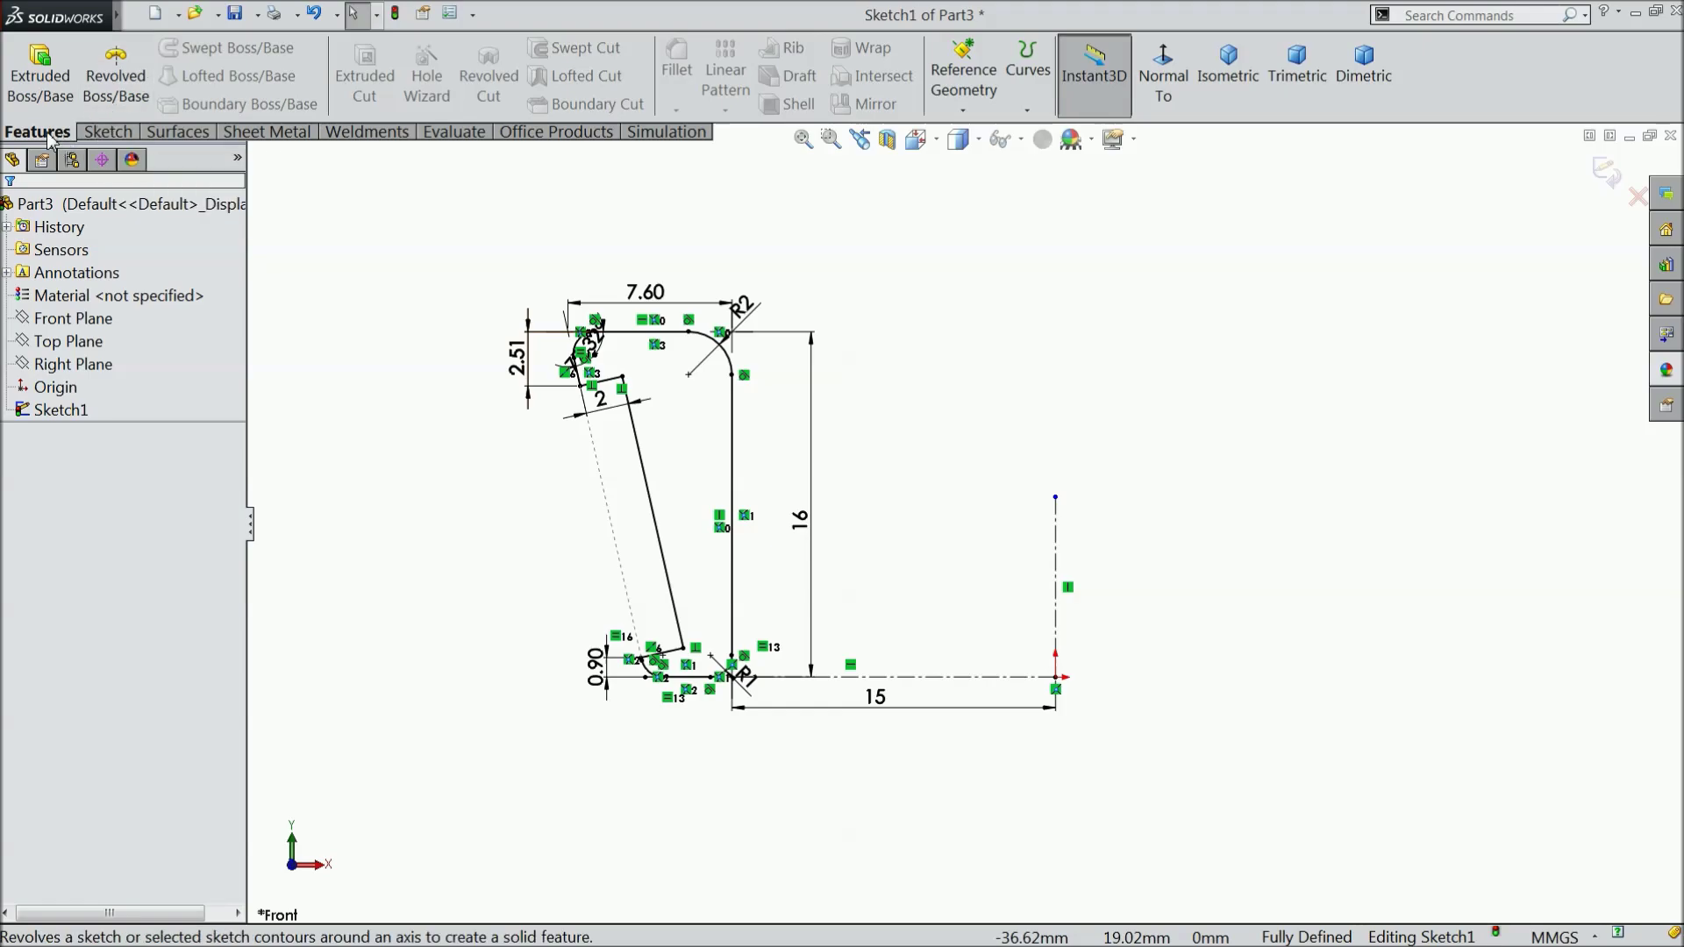
{"action": "left_click", "coordinate": [116, 77]}
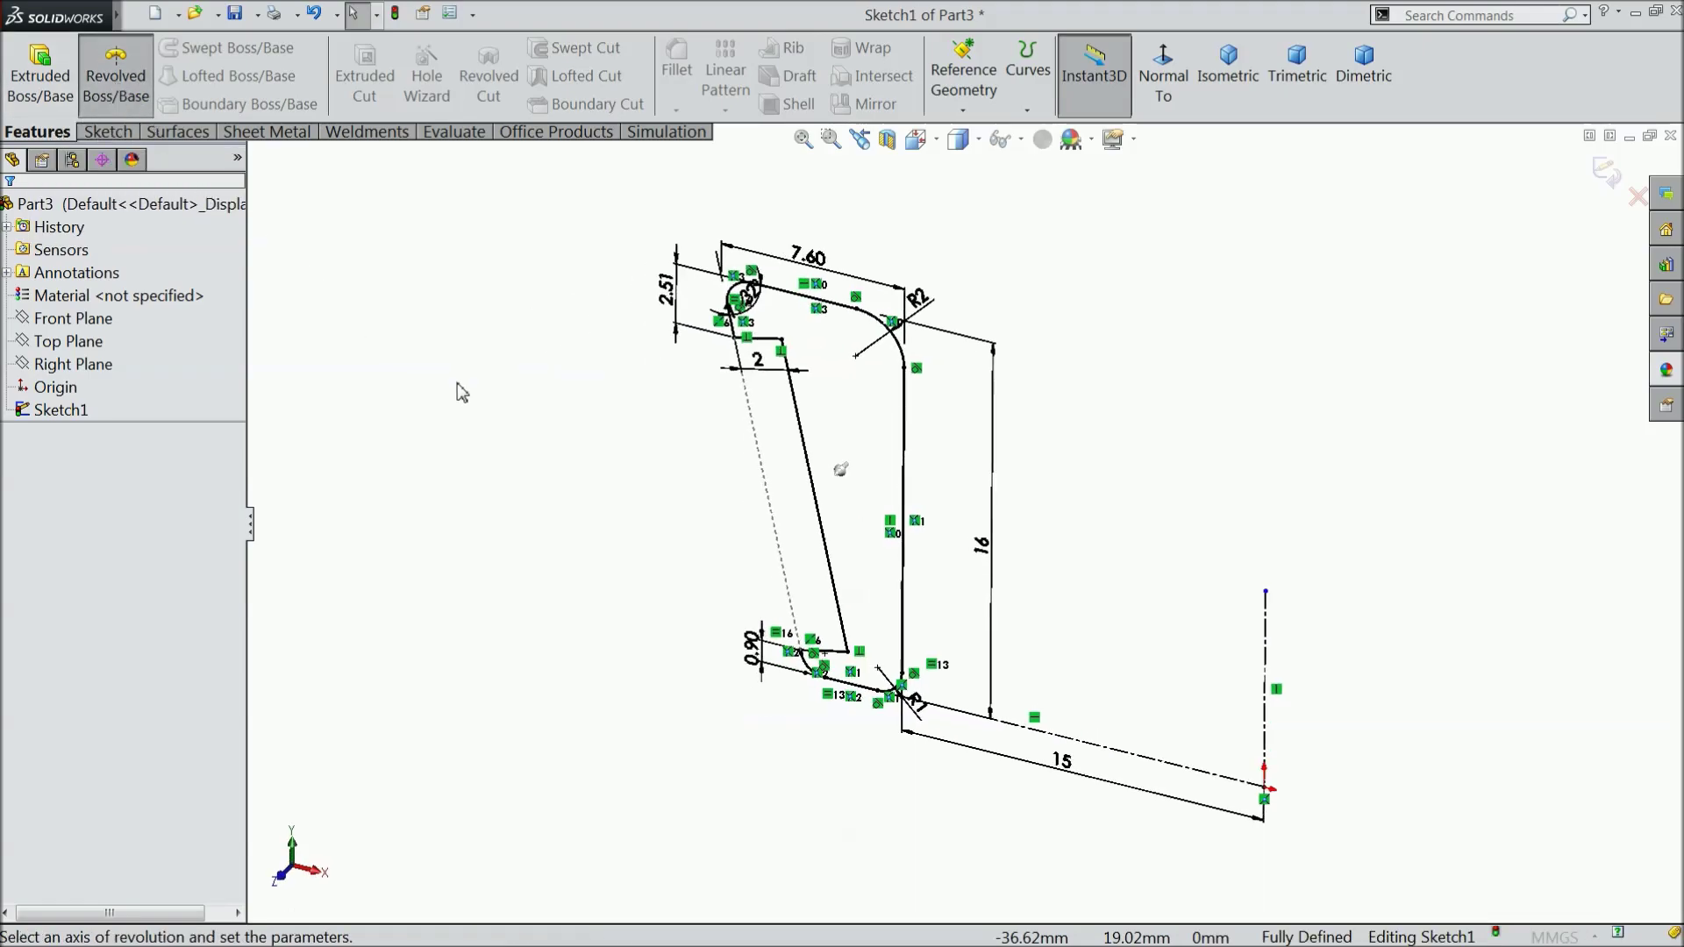
{"action": "left_click", "coordinate": [1278, 672]}
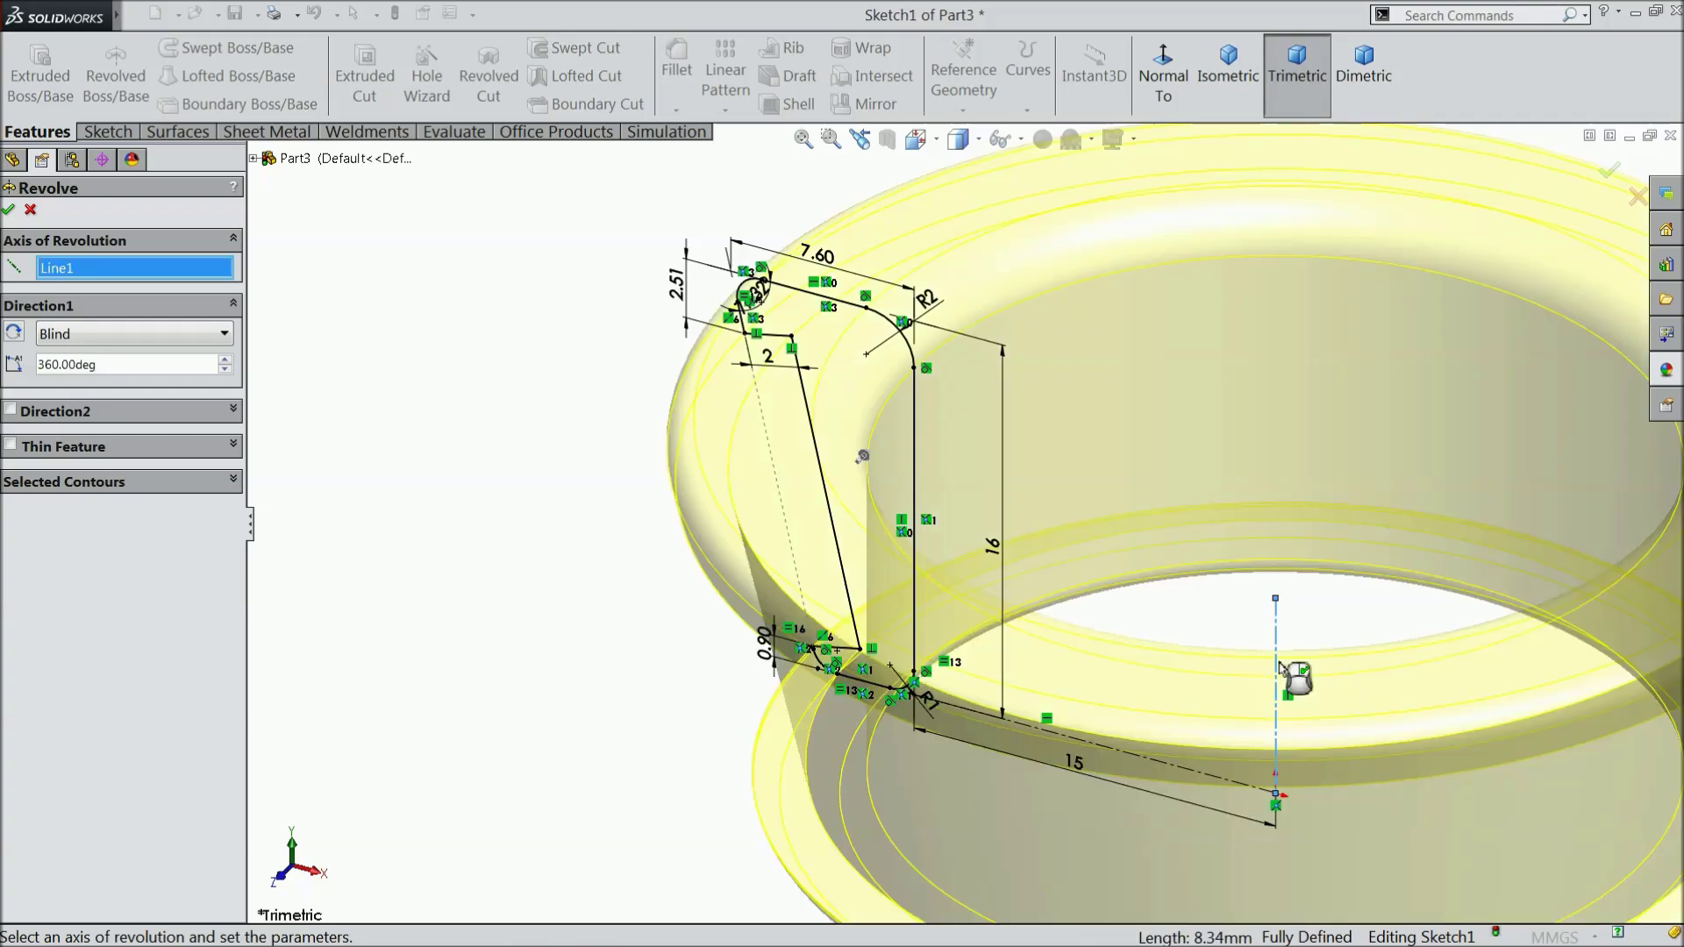
{"action": "scroll", "coordinate": [1179, 645], "scroll_direction": "up", "scroll_amount": 6}
{"action": "scroll", "coordinate": [1308, 598], "scroll_direction": "down", "scroll_amount": 3}
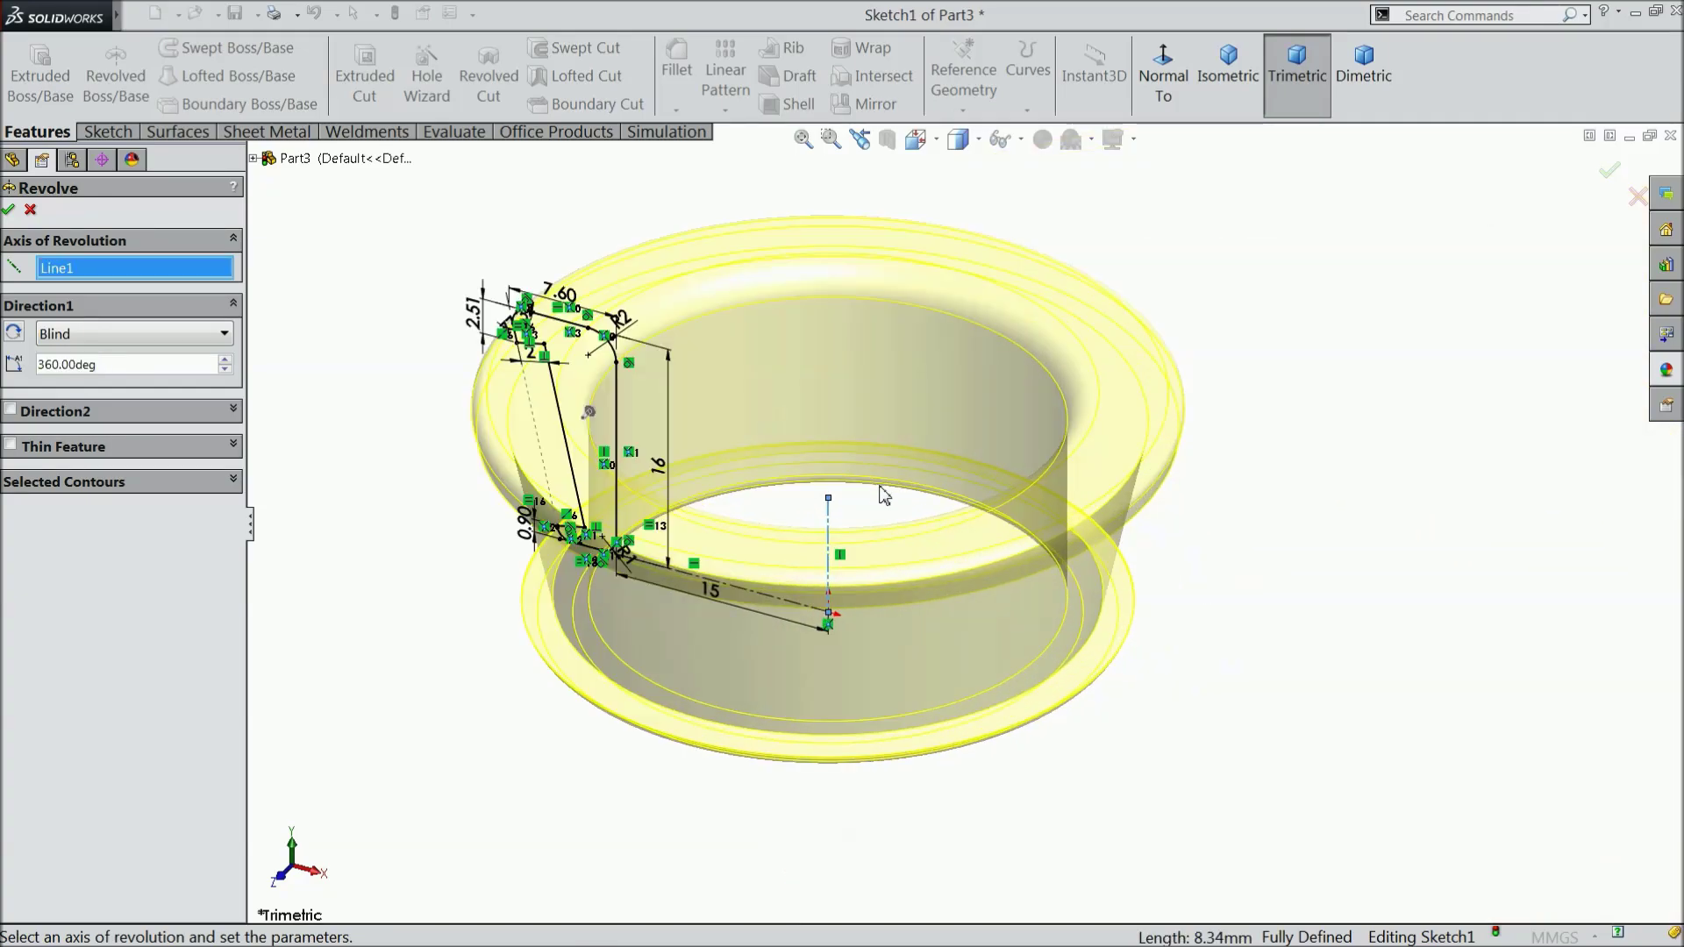
{"action": "scroll", "coordinate": [880, 491], "scroll_direction": "down", "scroll_amount": 1}
{"action": "left_click", "coordinate": [9, 210]}
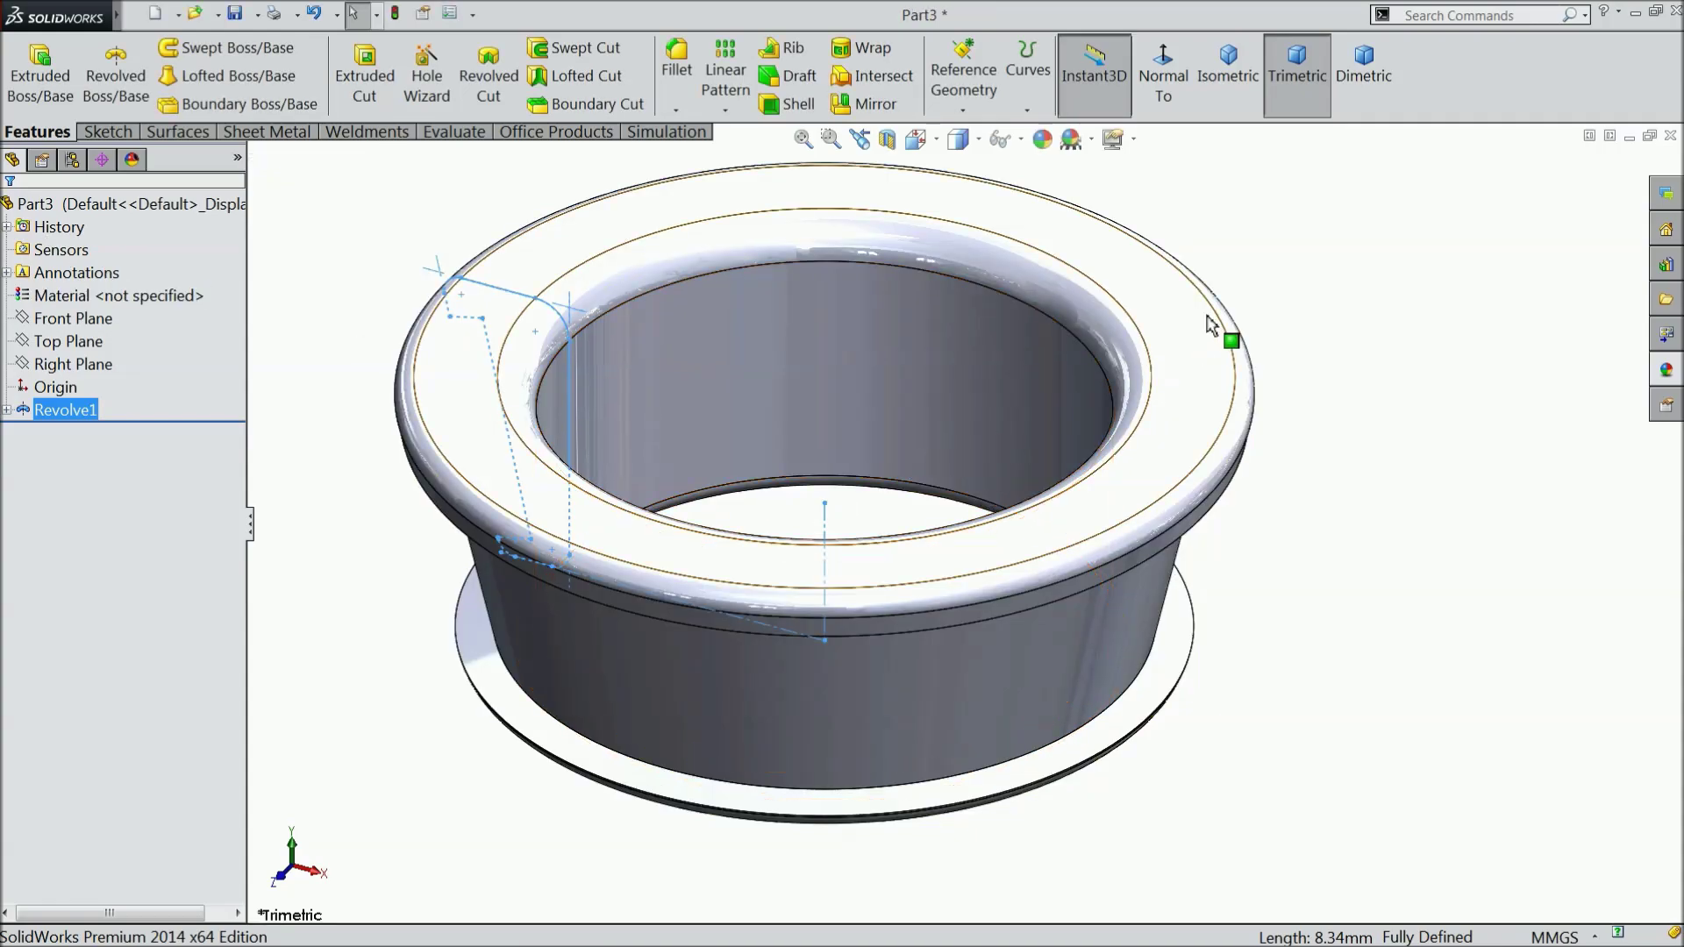
Start a sketch on the flat annular face of the ring's wider end and view it face-on
{"action": "left_click", "coordinate": [1300, 241]}
{"action": "middle_click_drag", "start_coordinate": [1298, 228], "coordinate": [1015, 384]}
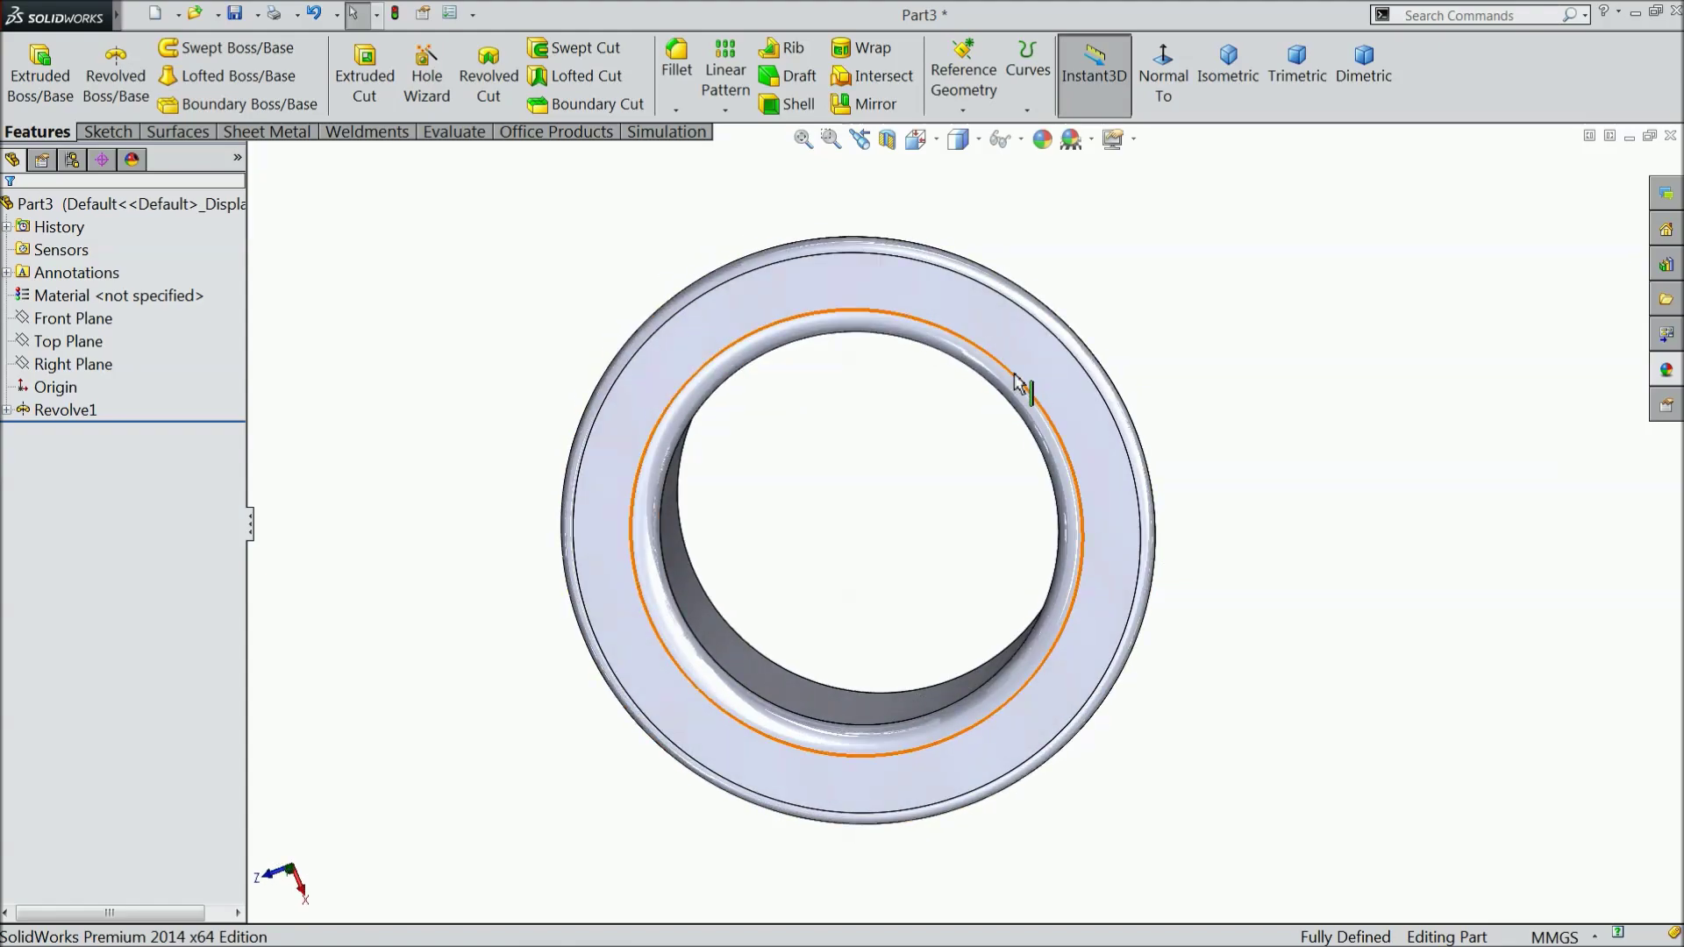
{"action": "left_click", "coordinate": [903, 291]}
{"action": "left_click", "coordinate": [968, 234]}
{"action": "left_click", "coordinate": [1164, 83]}
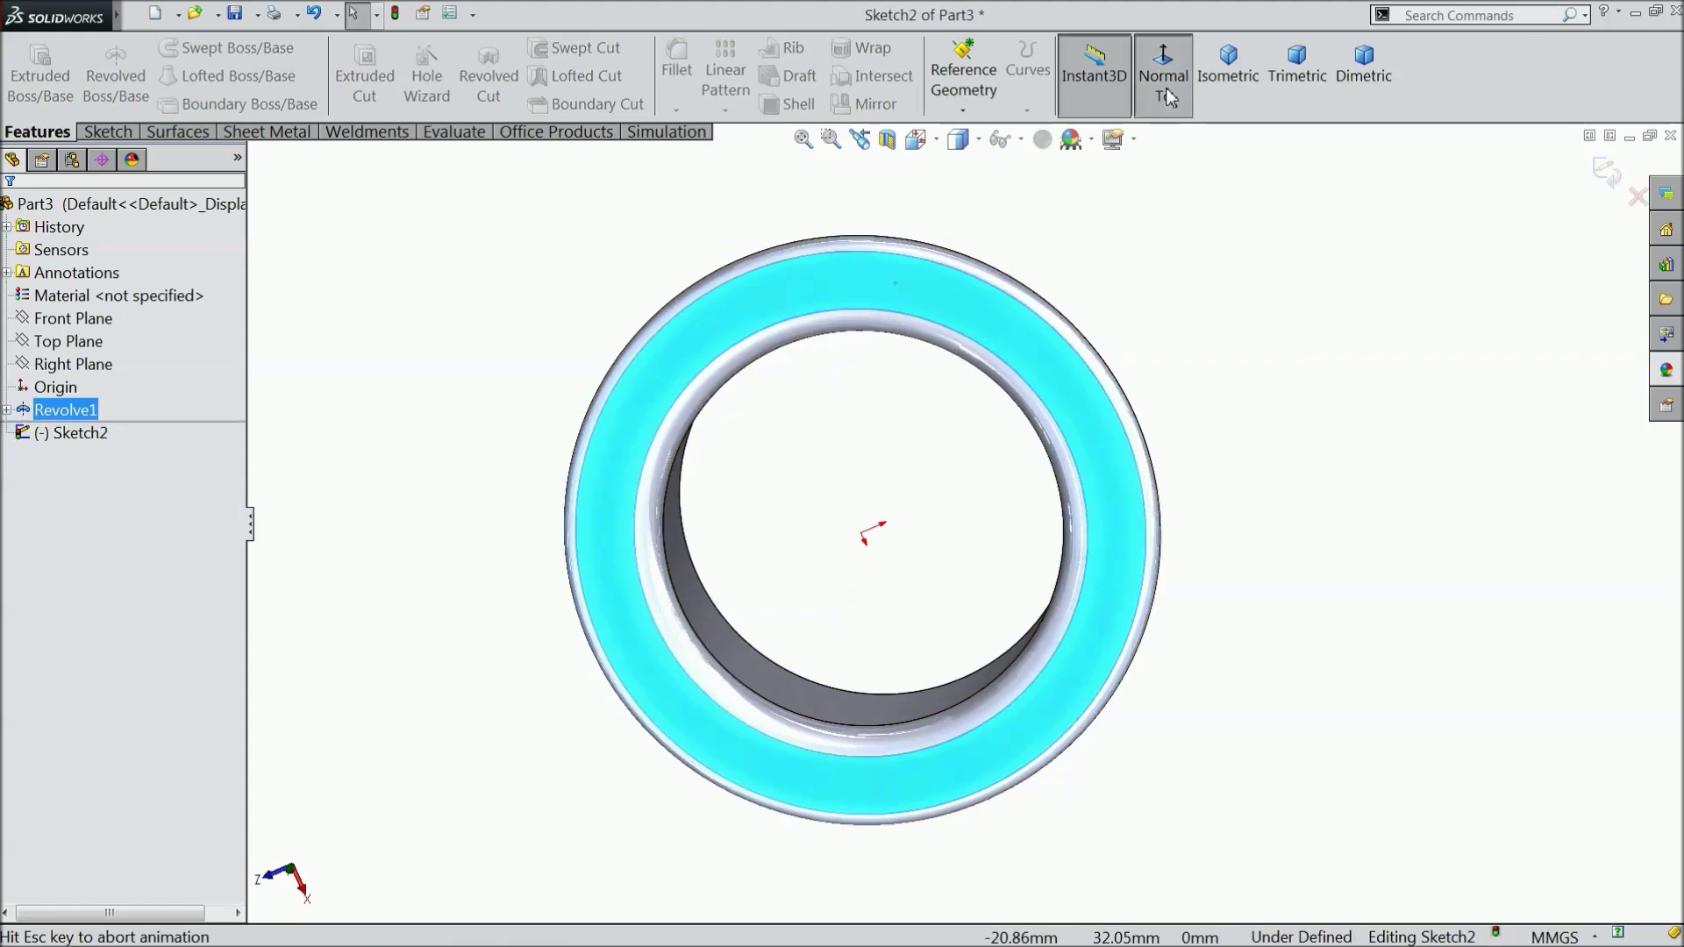
Sketch a construction circle centered on the origin, about 17.6 mm in radius, just outside the ring face's inner edge
{"action": "left_click", "coordinate": [109, 134]}
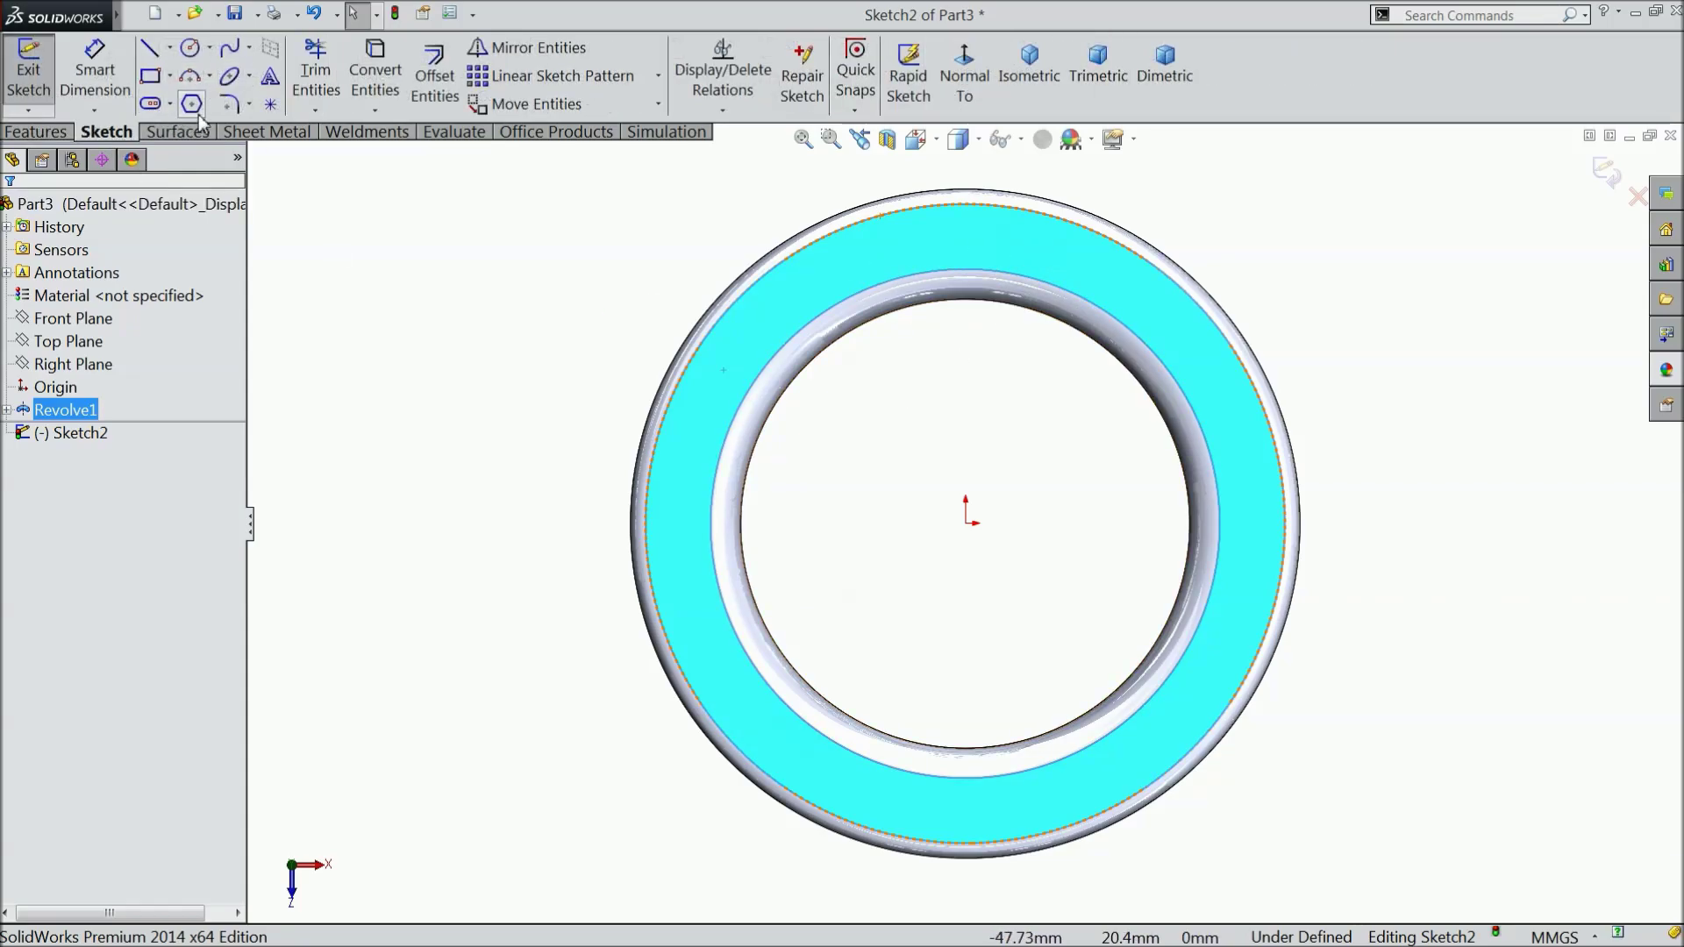
{"action": "left_click", "coordinate": [191, 49]}
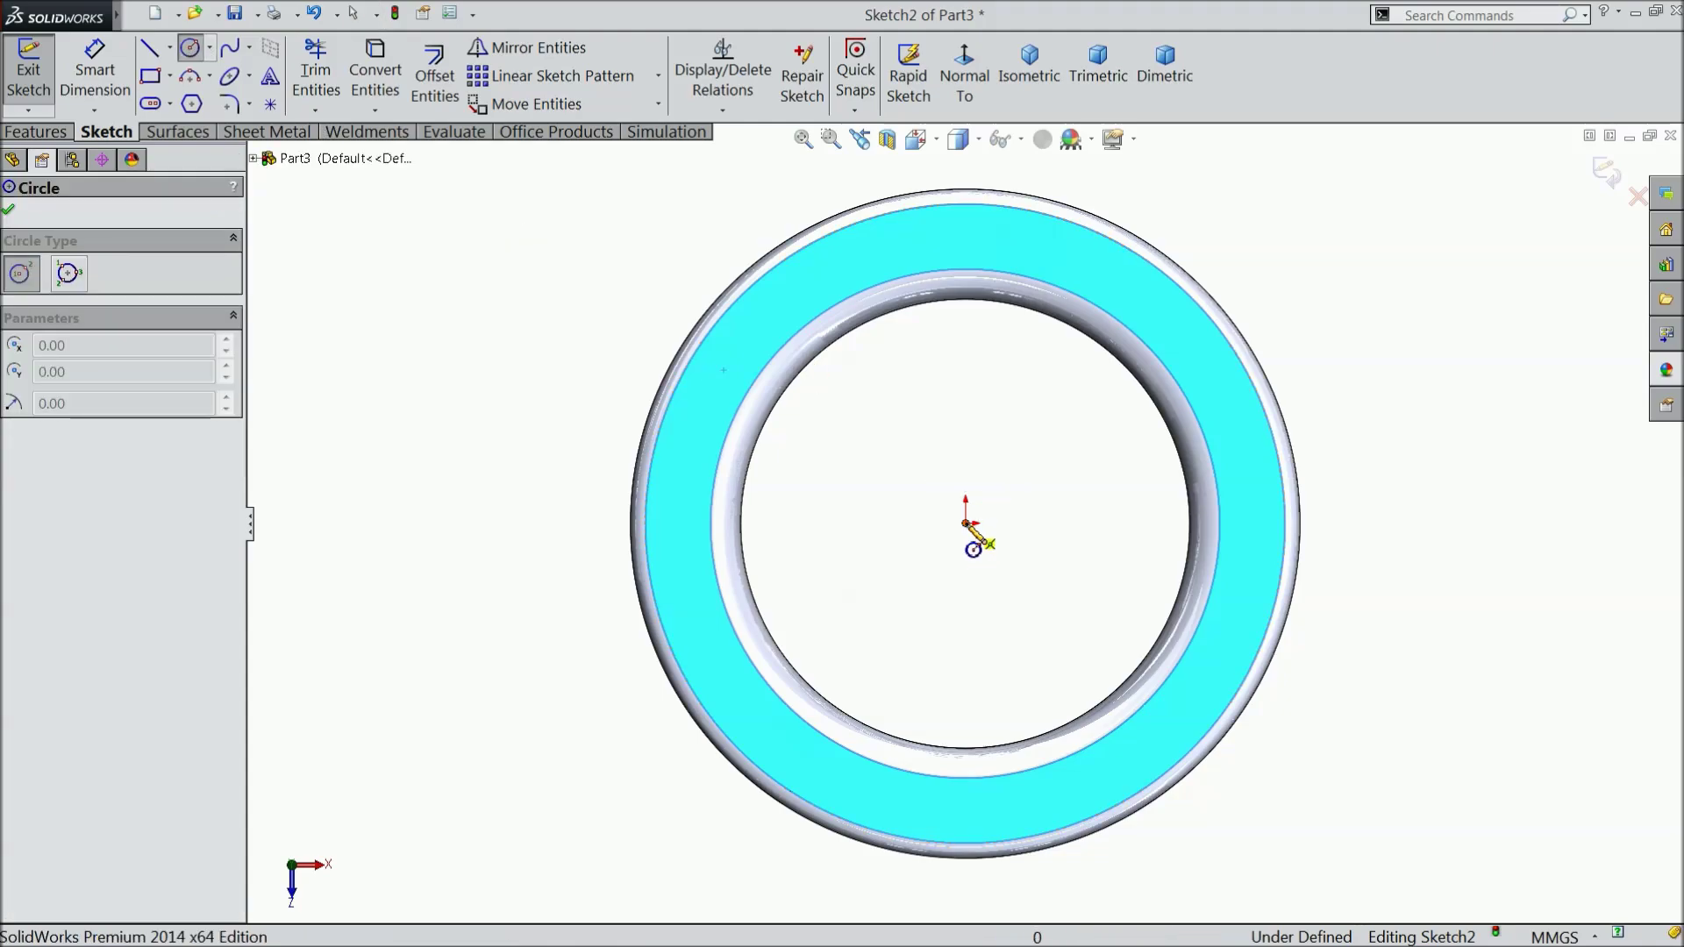
{"action": "left_click", "coordinate": [965, 523]}
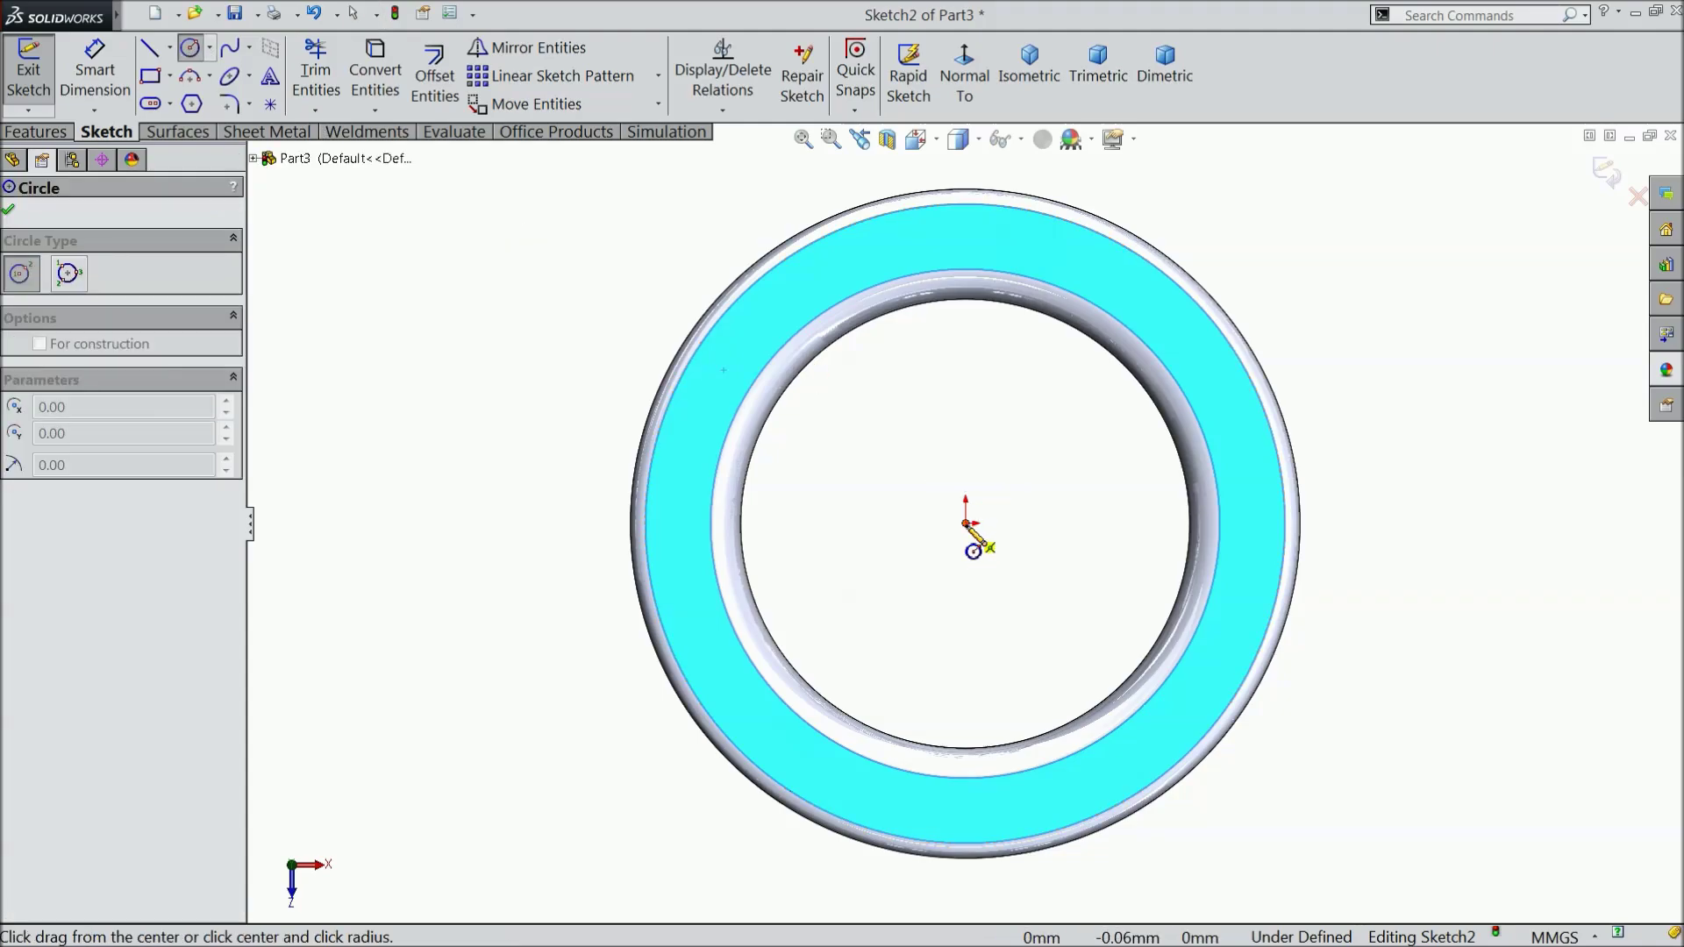
{"action": "left_click", "coordinate": [842, 293]}
{"action": "left_click", "coordinate": [98, 537]}
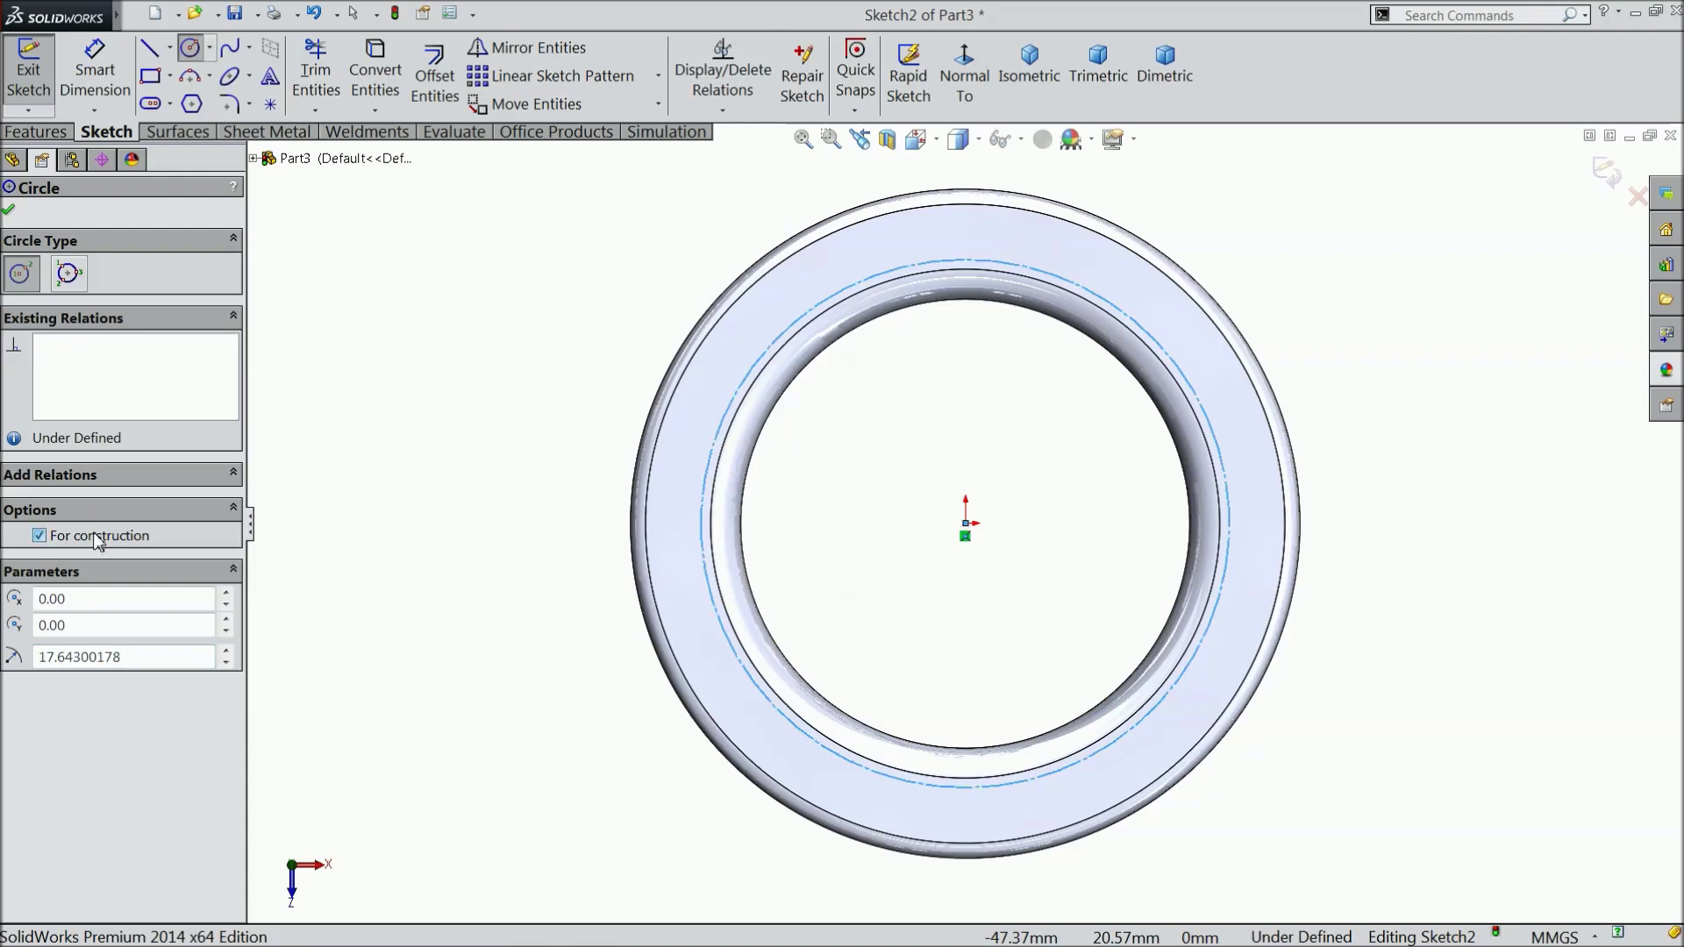
Dimension the construction circle's diameter at 35.28 mm and finish dimensioning
{"action": "left_click", "coordinate": [95, 70]}
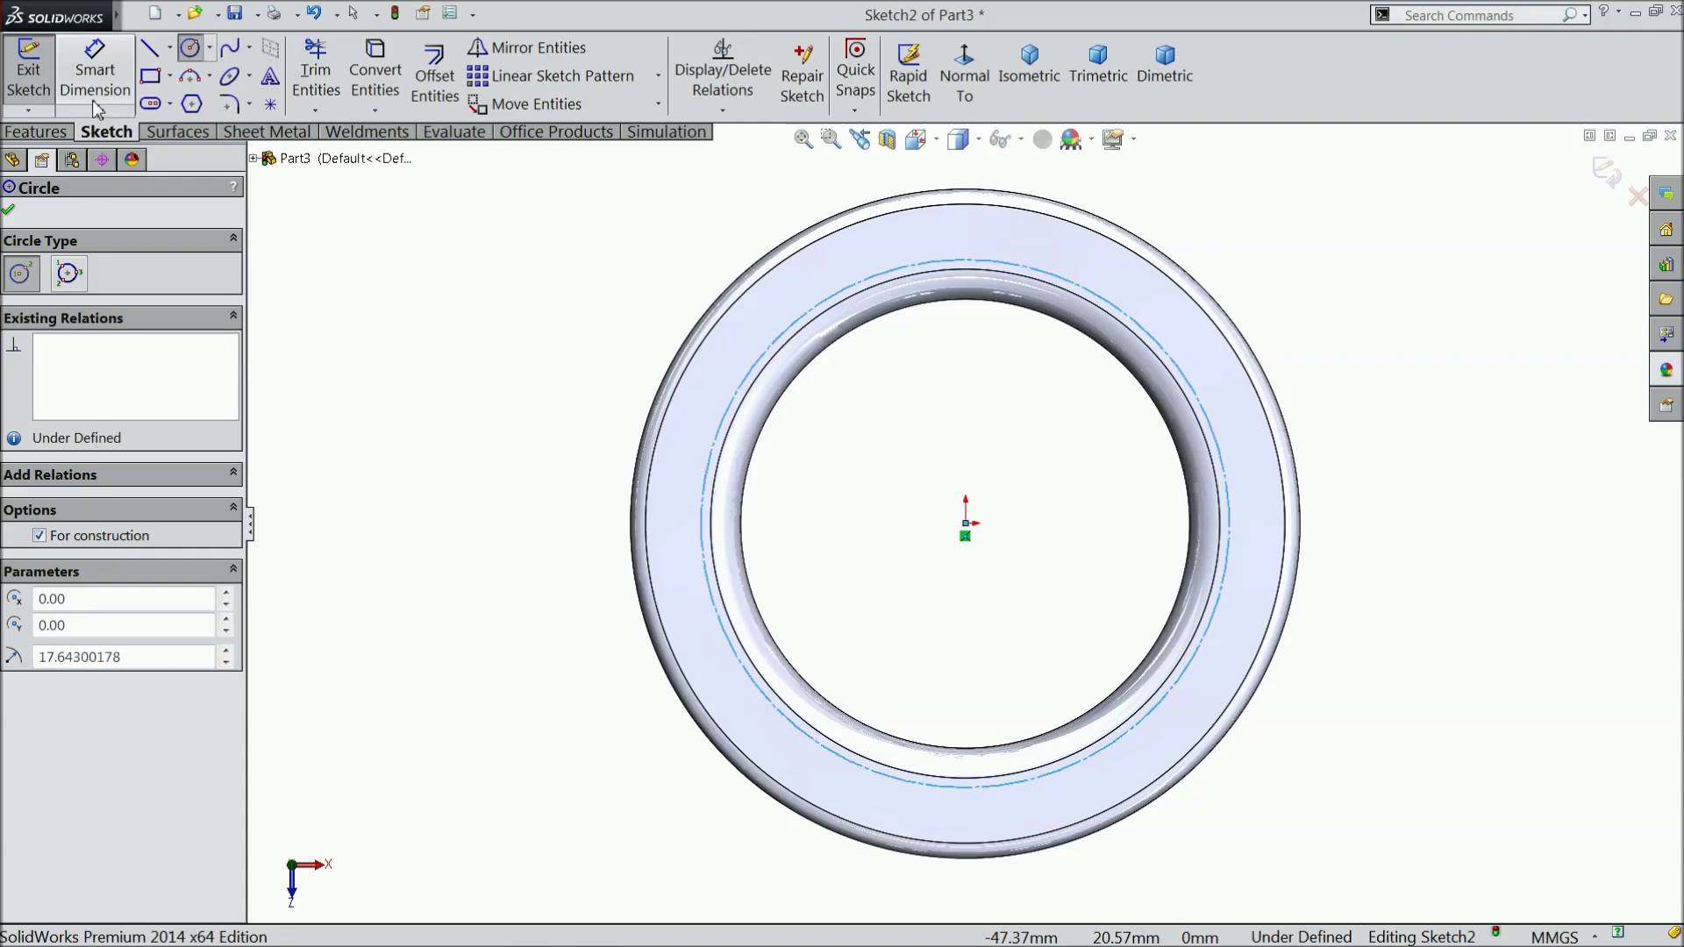
{"action": "left_click", "coordinate": [707, 534]}
{"action": "left_click", "coordinate": [510, 555]}
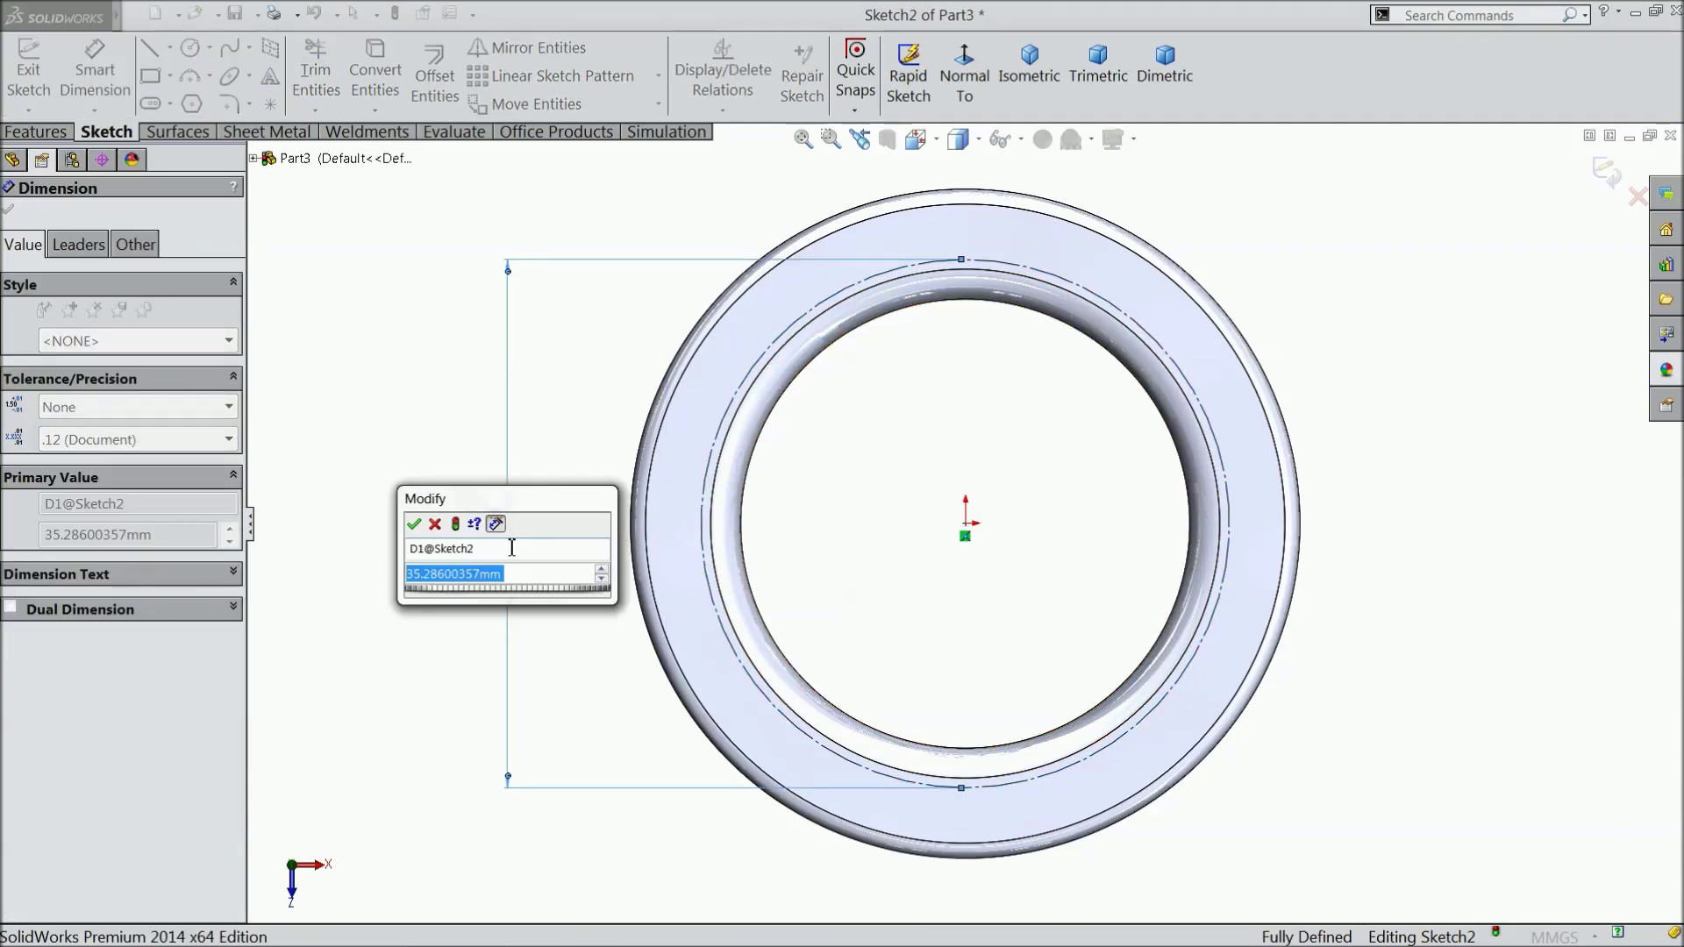
{"action": "type", "text": "35.2"}
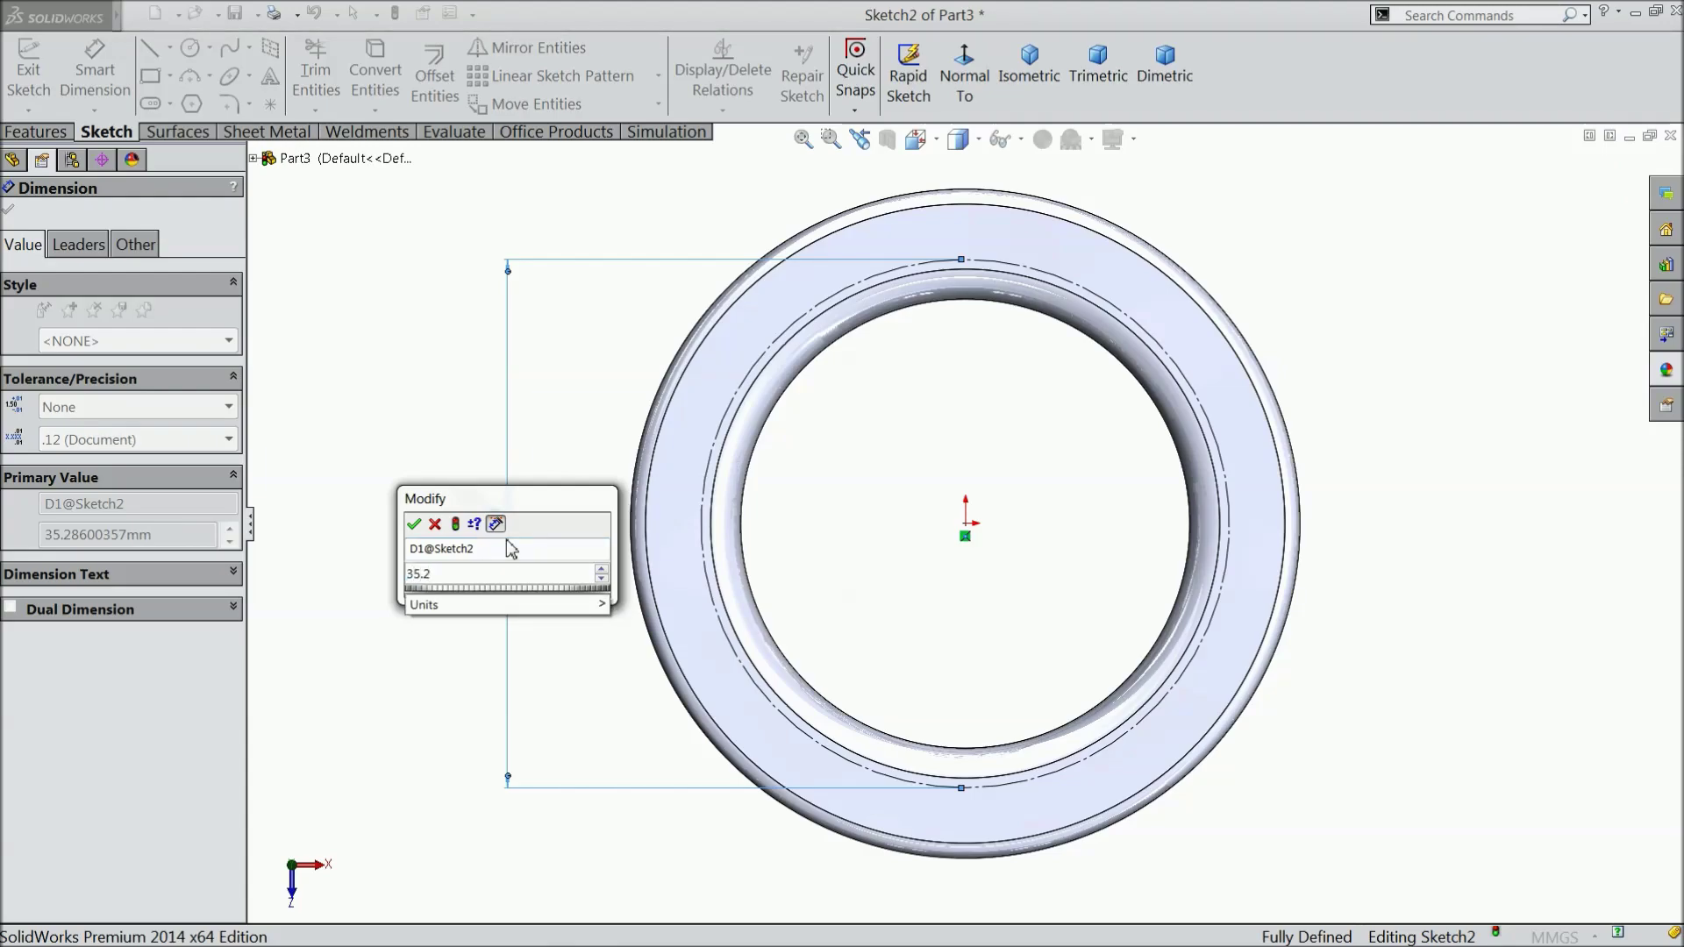
{"action": "type", "text": "8"}
{"action": "key", "text": "Return"}
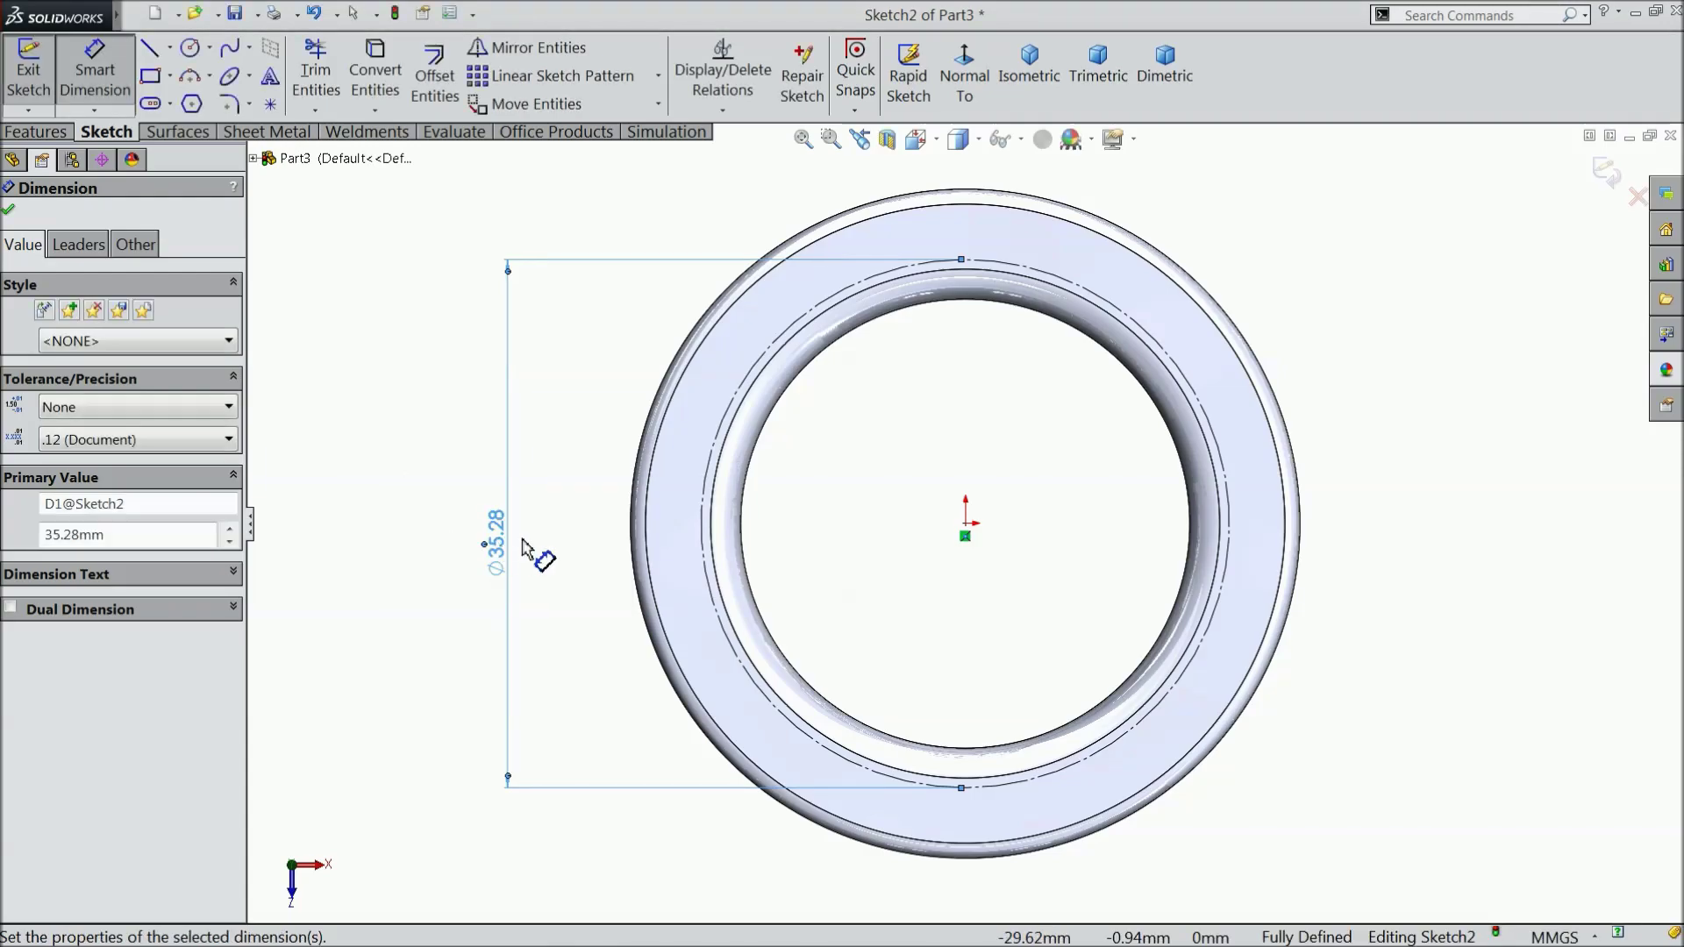
{"action": "left_click", "coordinate": [9, 210]}
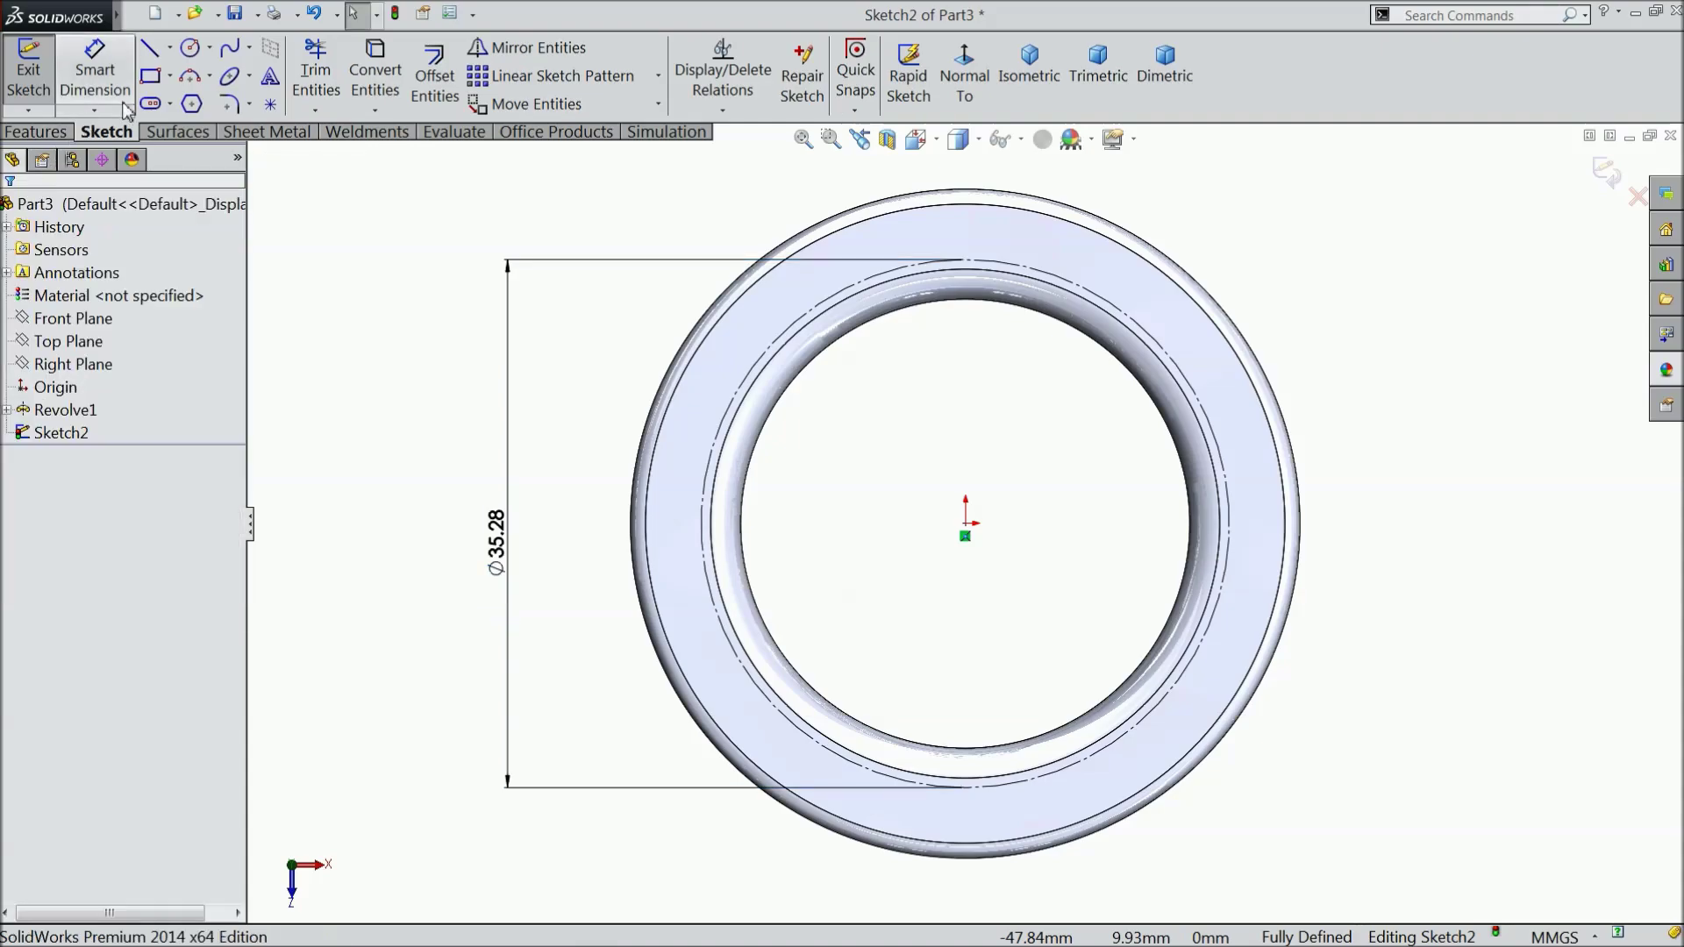
Add sketch text along the construction circle reading "MADE IN USA", a wide gap of spaces, and "MT12359674"
{"action": "left_click", "coordinate": [273, 84]}
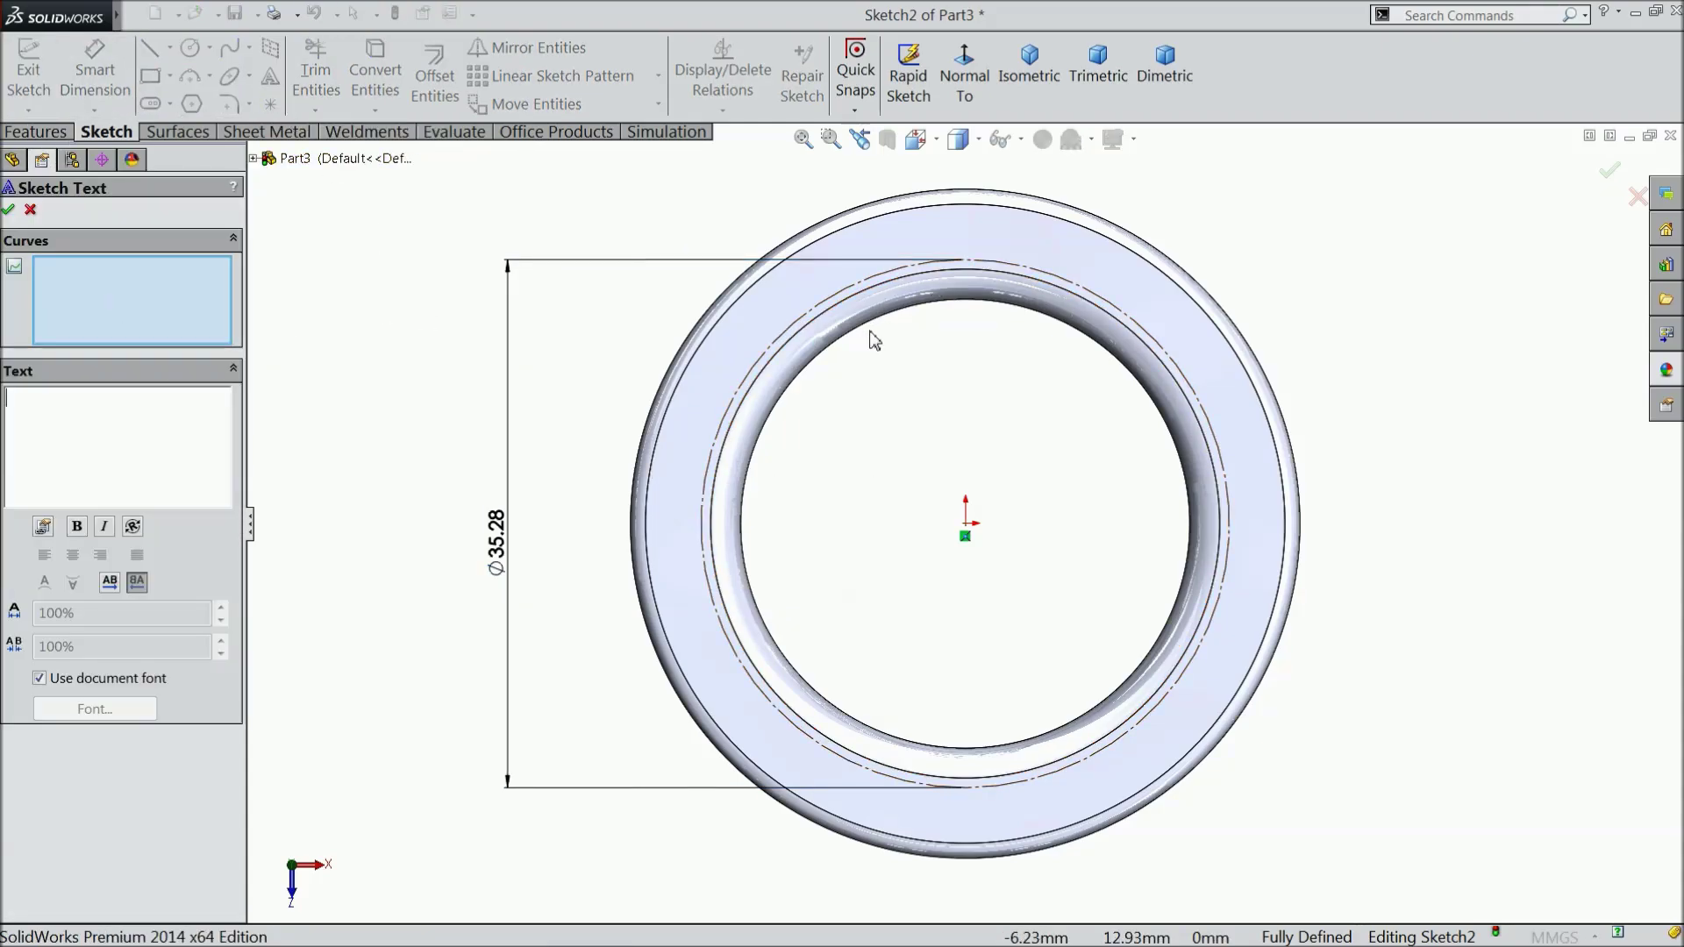
{"action": "left_click", "coordinate": [842, 298]}
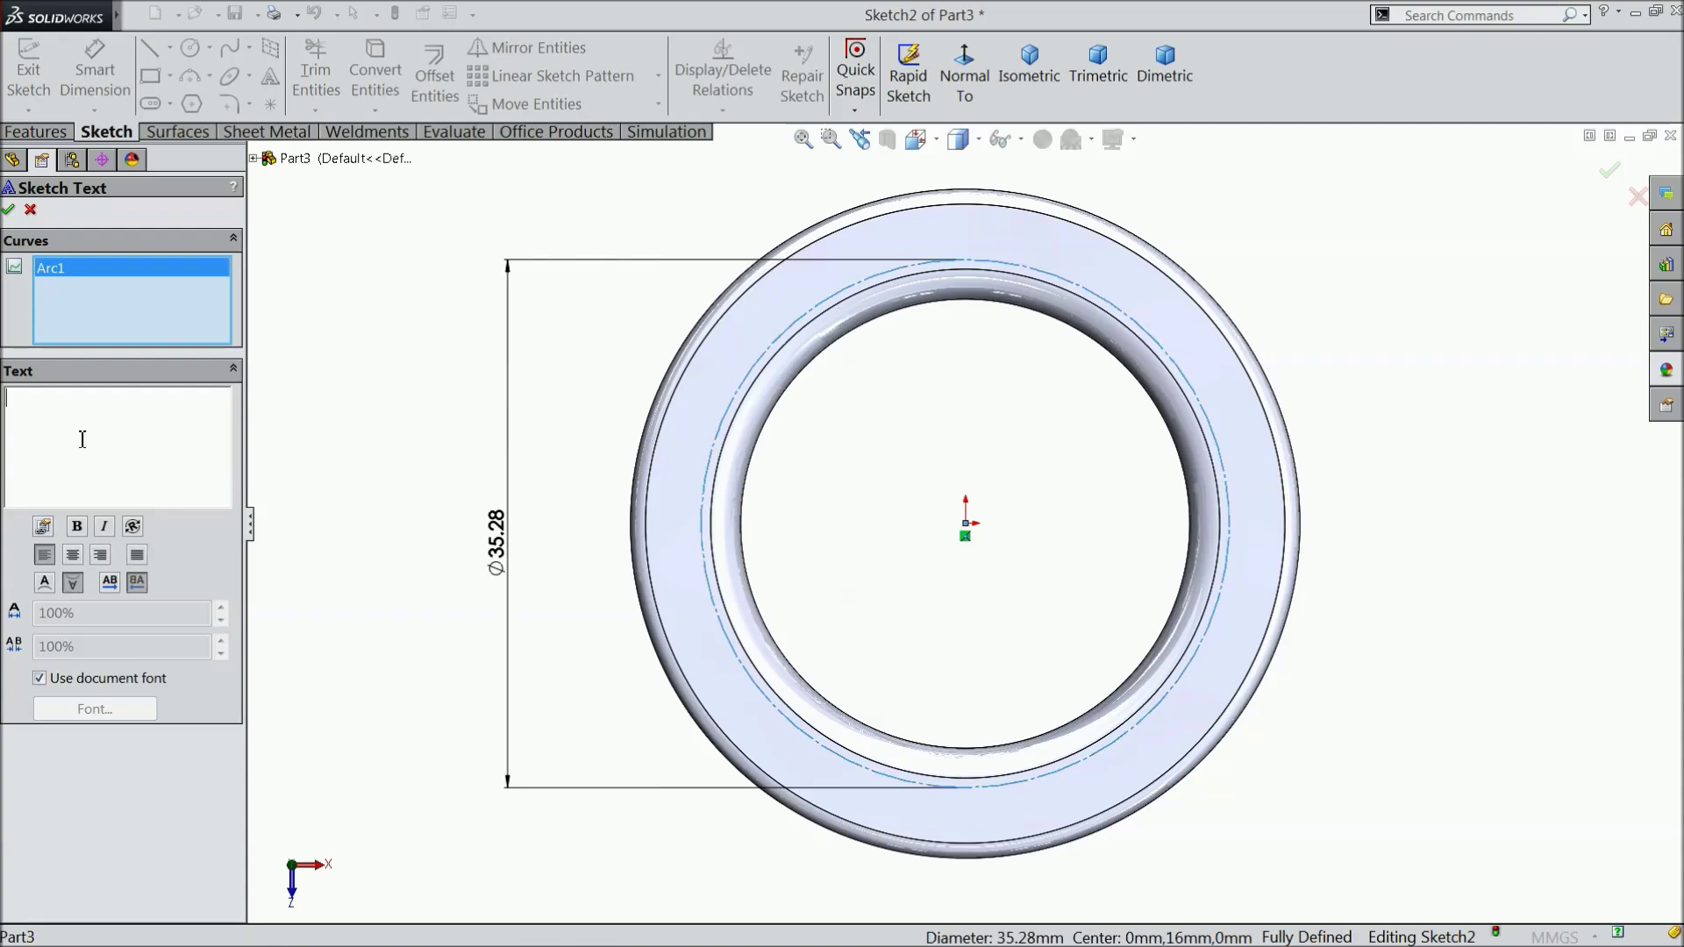
{"action": "type", "text": "MADE I"}
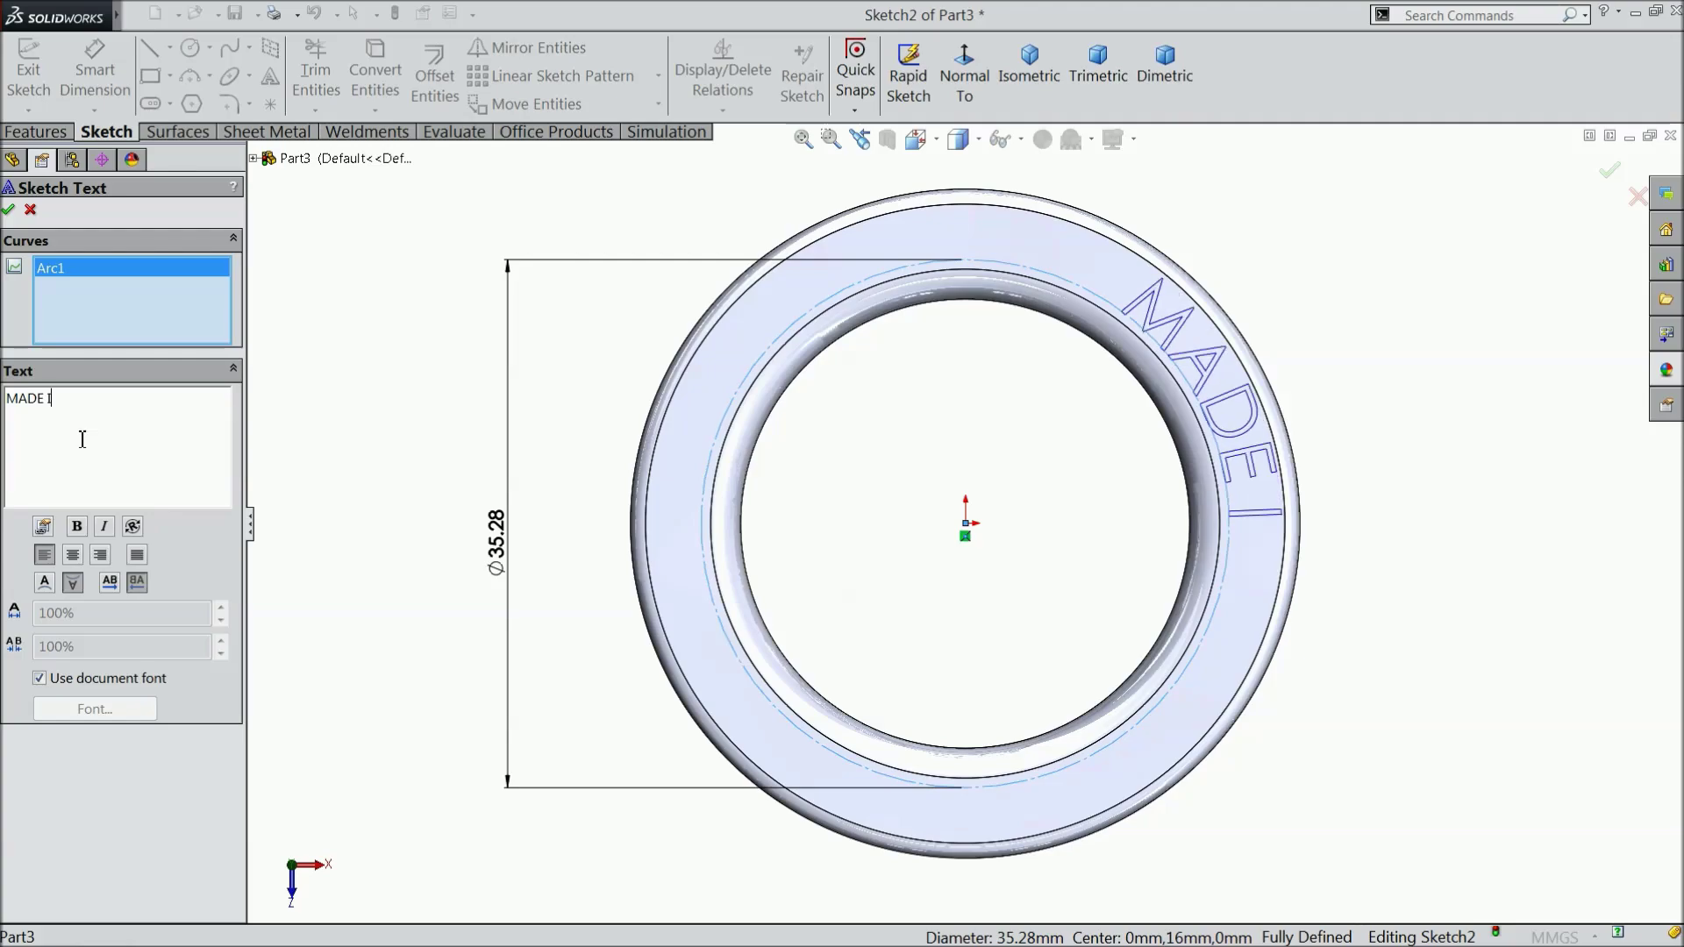
{"action": "type", "text": "N USA"}
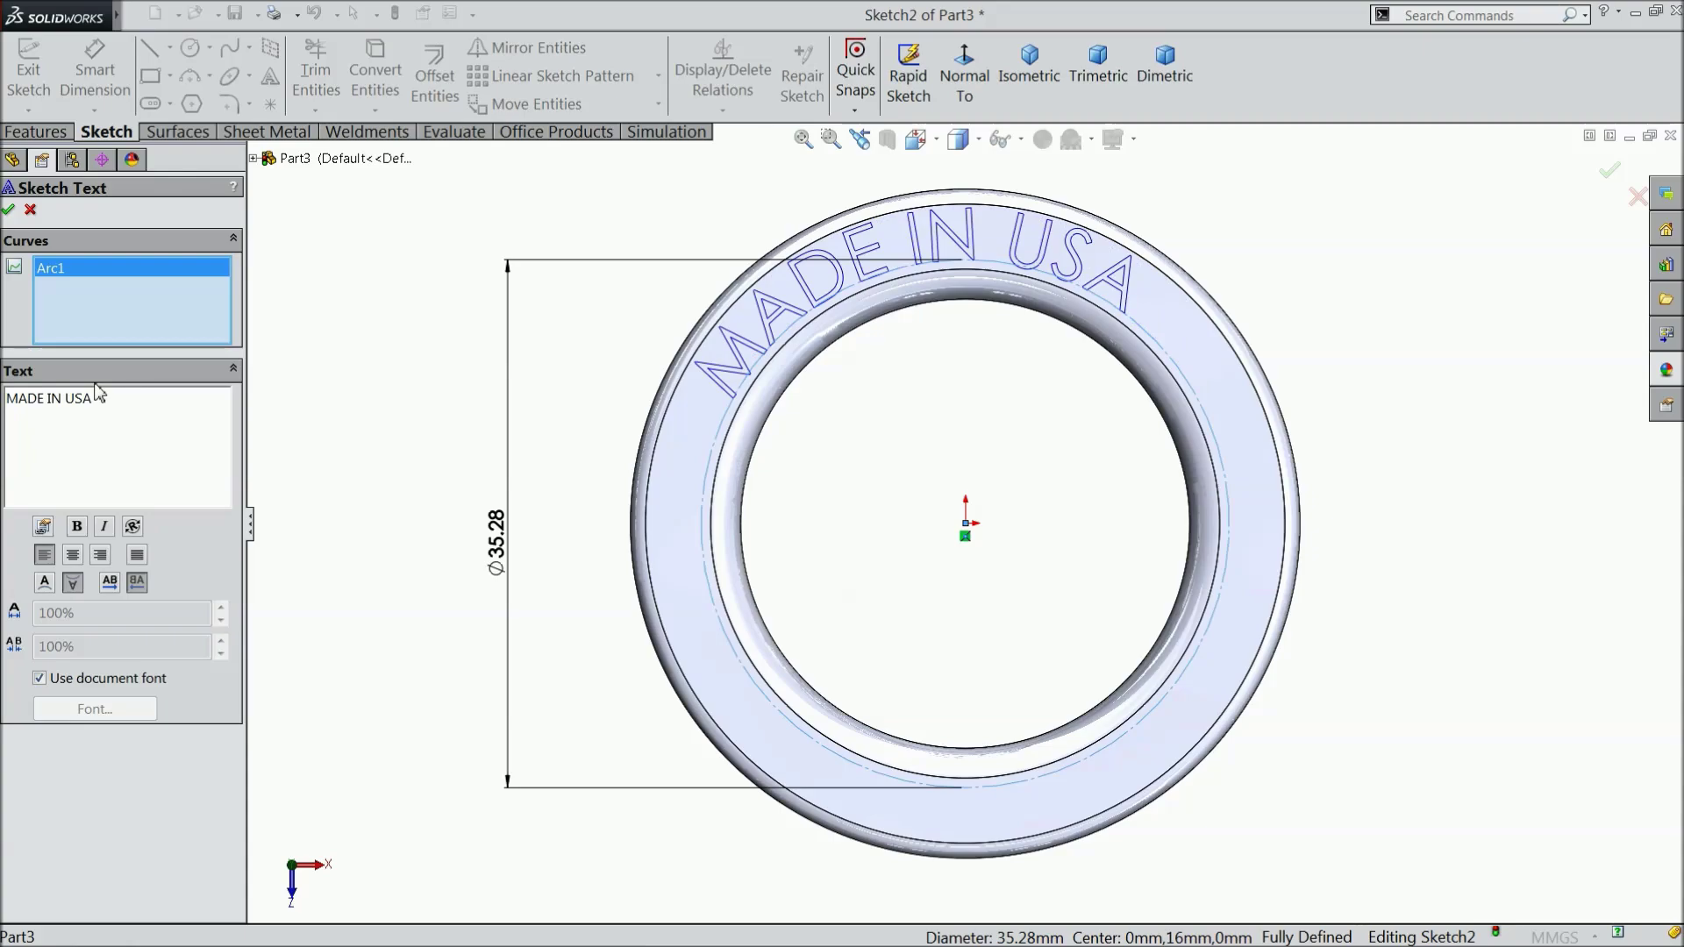
{"action": "type", "text": "MT12359"}
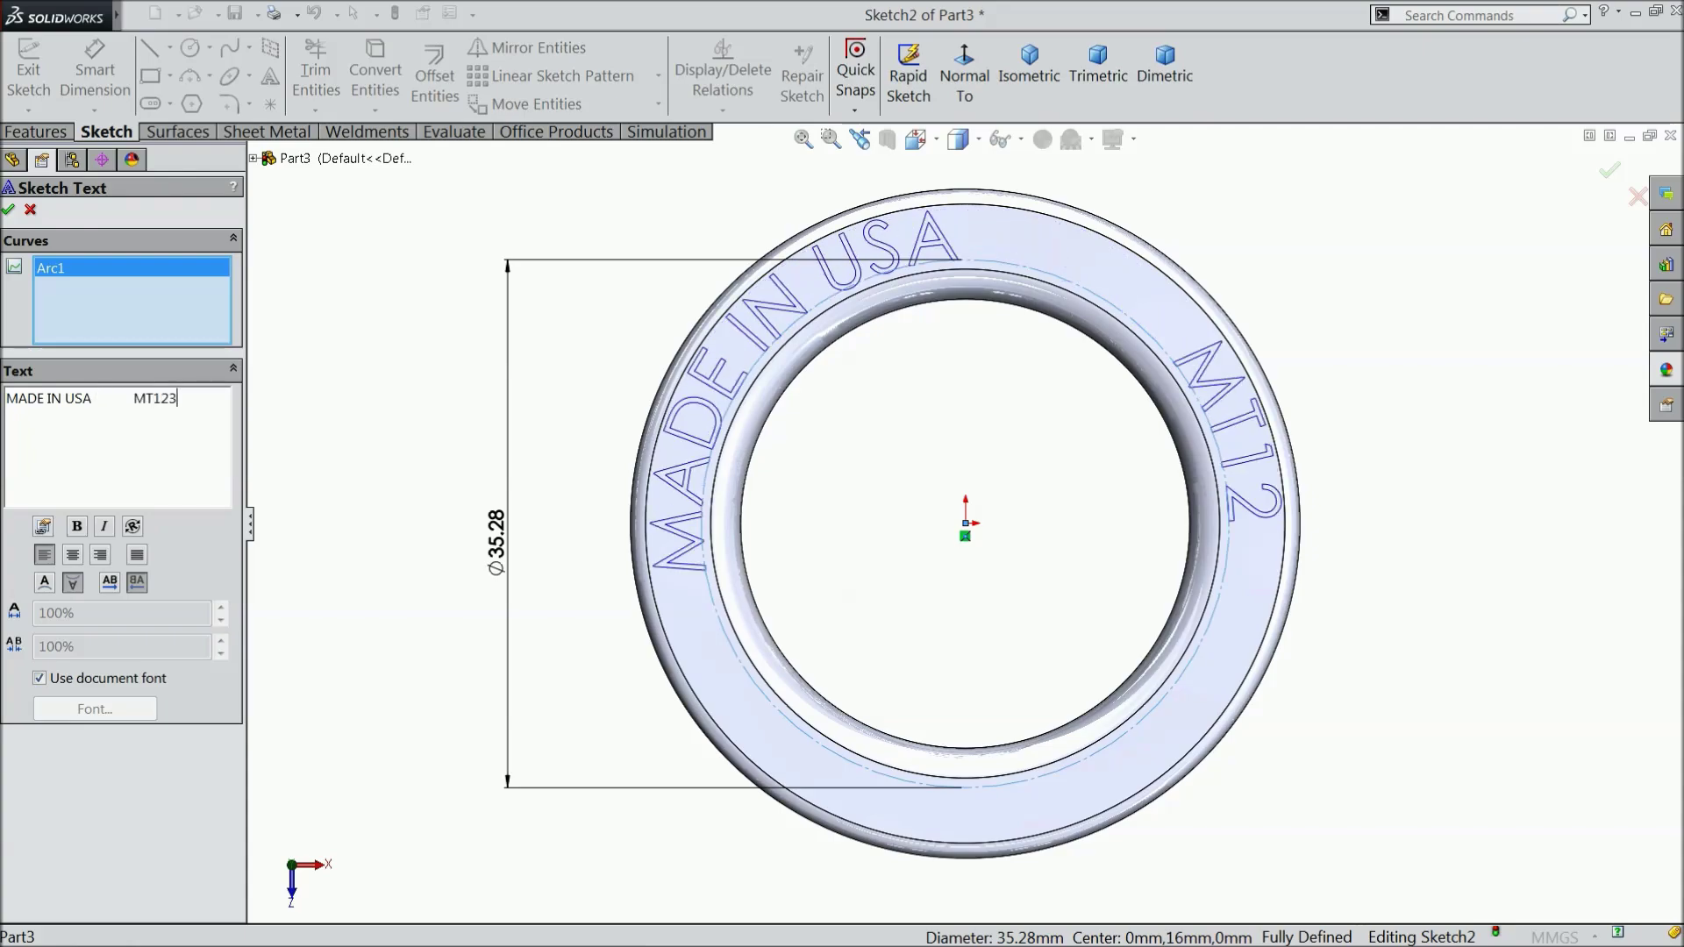
{"action": "type", "text": "674"}
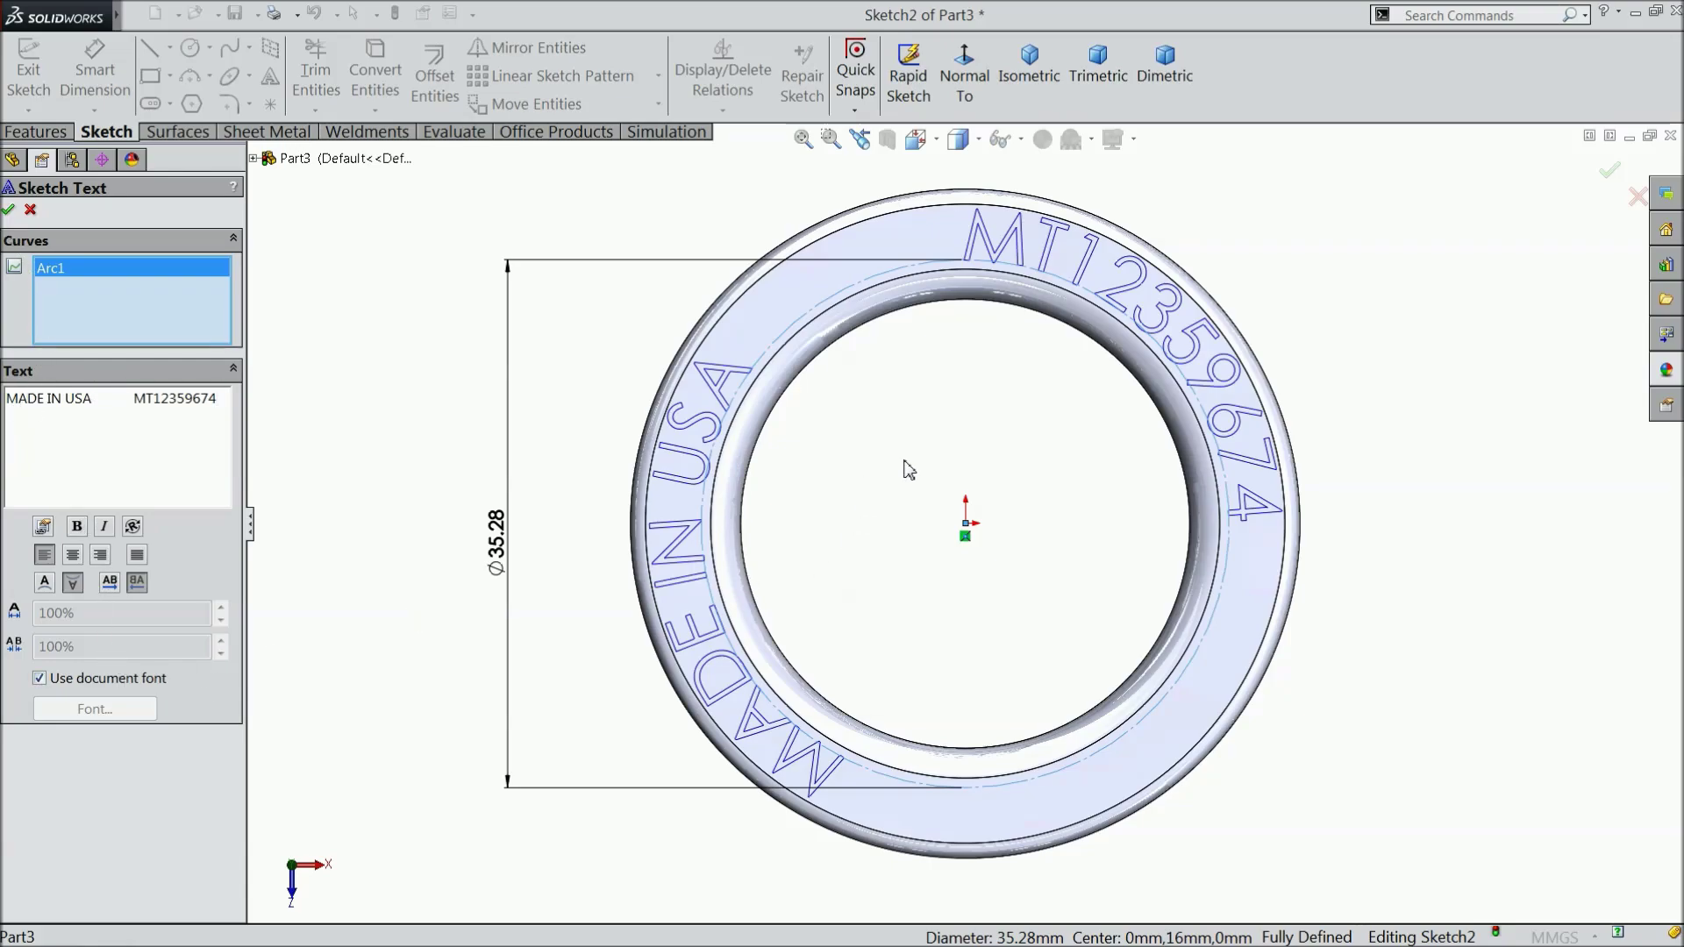
Try a custom font height of 3 mm for the sketch text, and return it to the document font
{"action": "left_click", "coordinate": [39, 678]}
{"action": "left_click", "coordinate": [80, 712]}
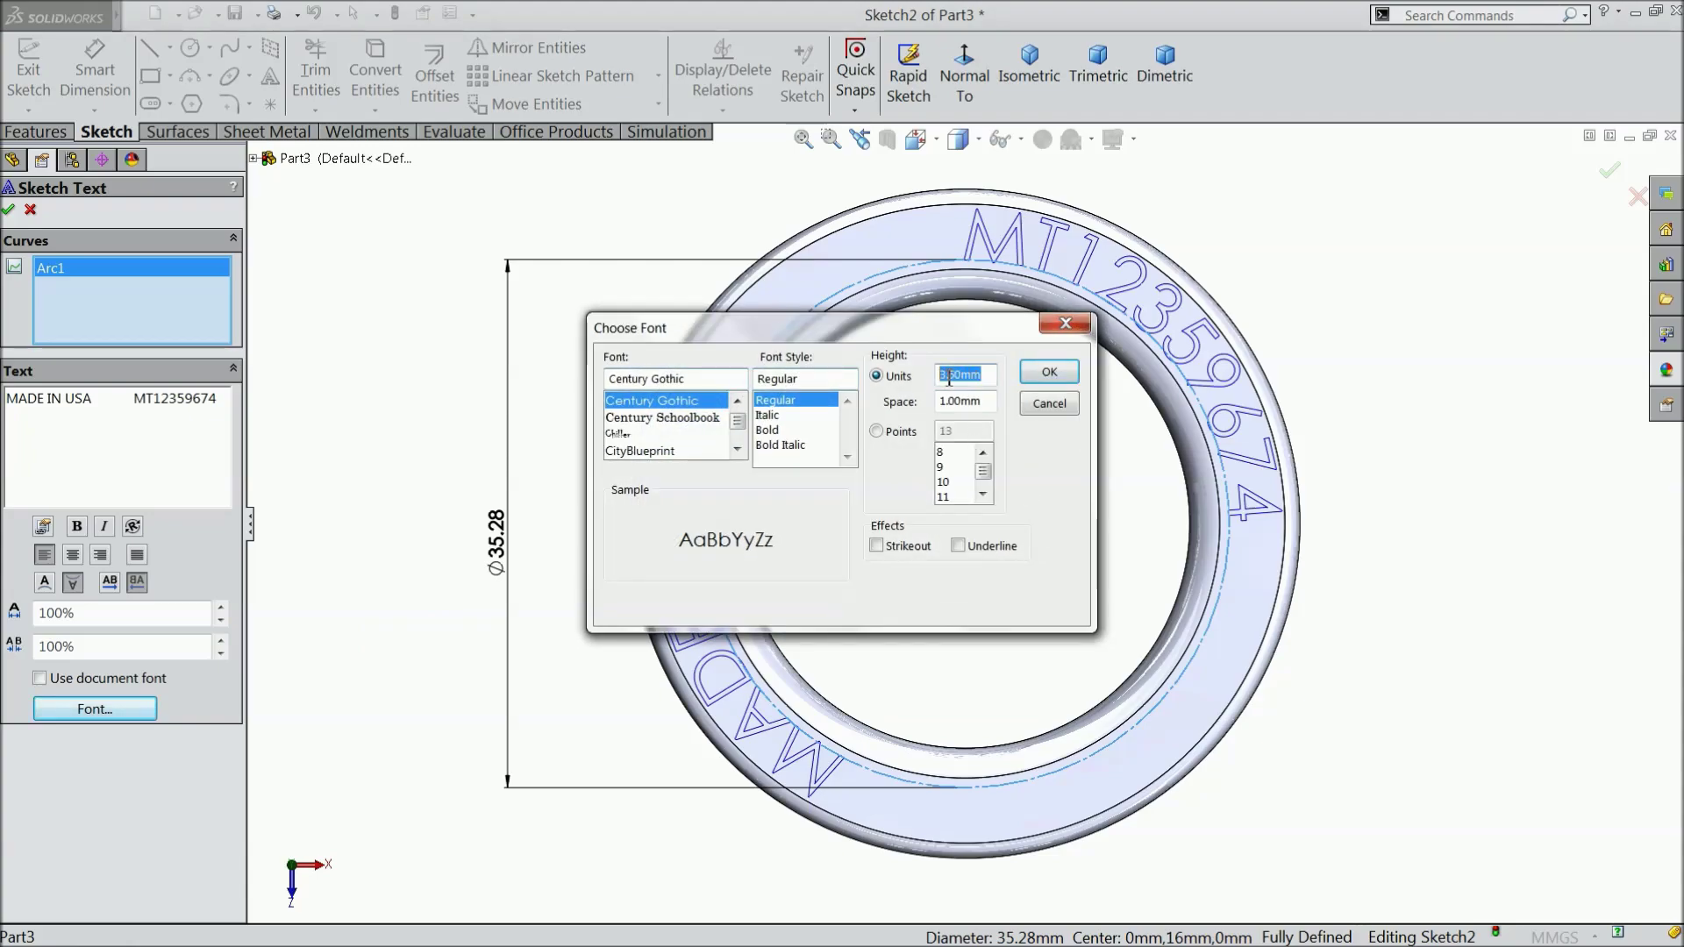
{"action": "type", "text": "3"}
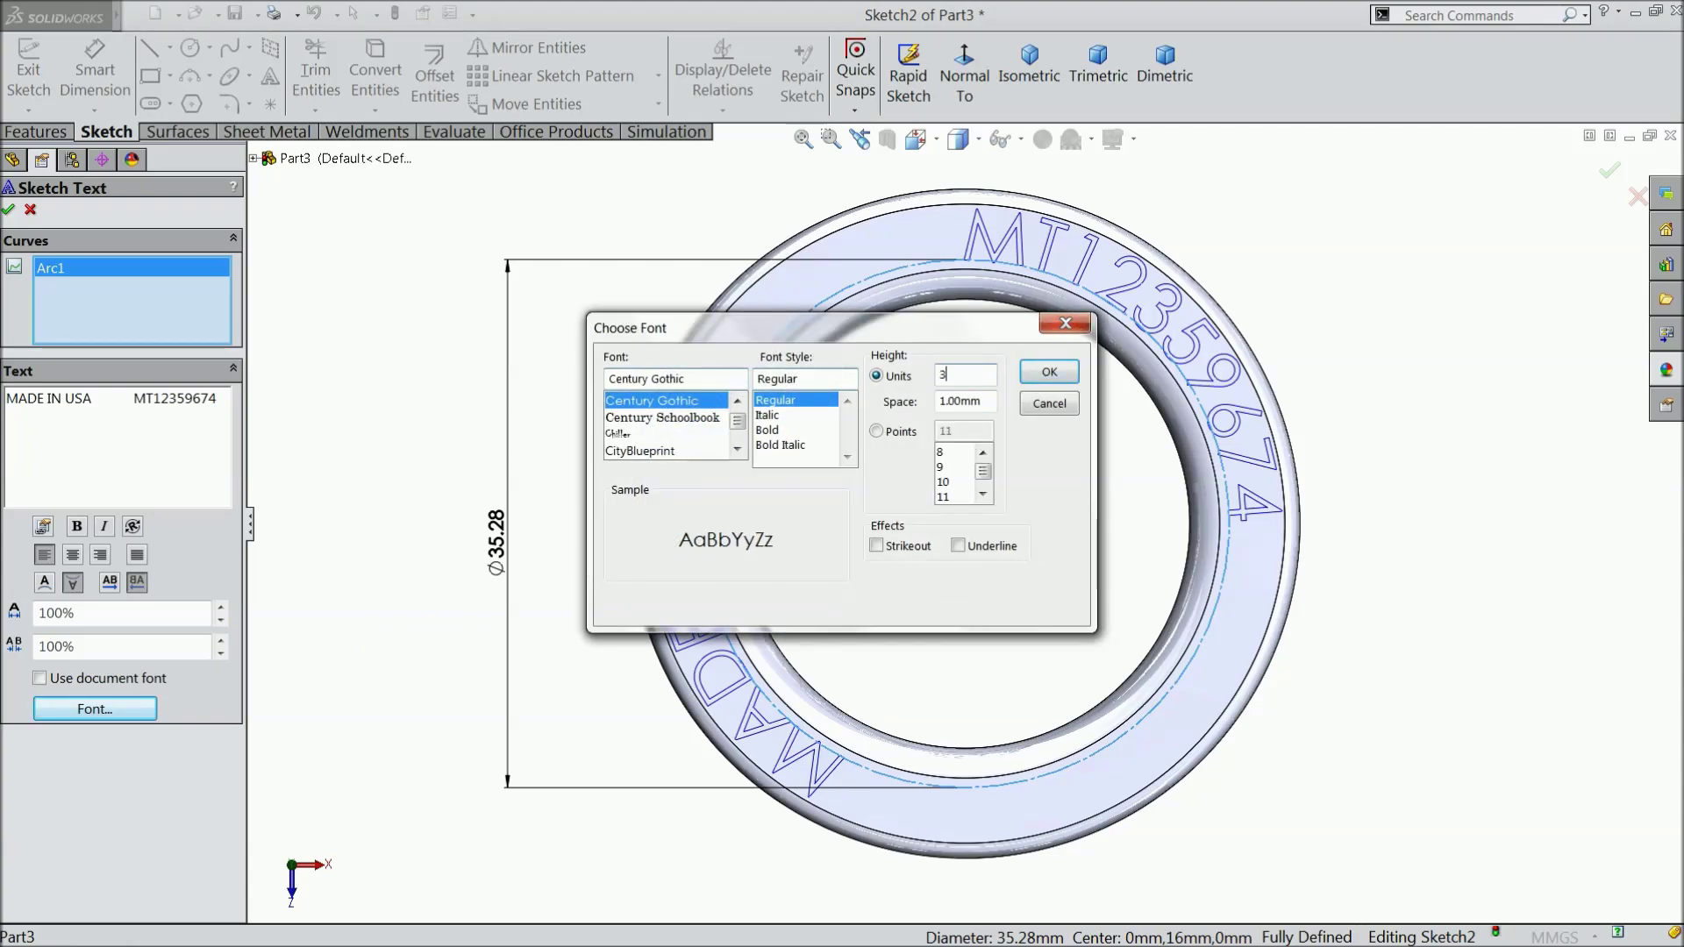
{"action": "left_click", "coordinate": [1049, 371]}
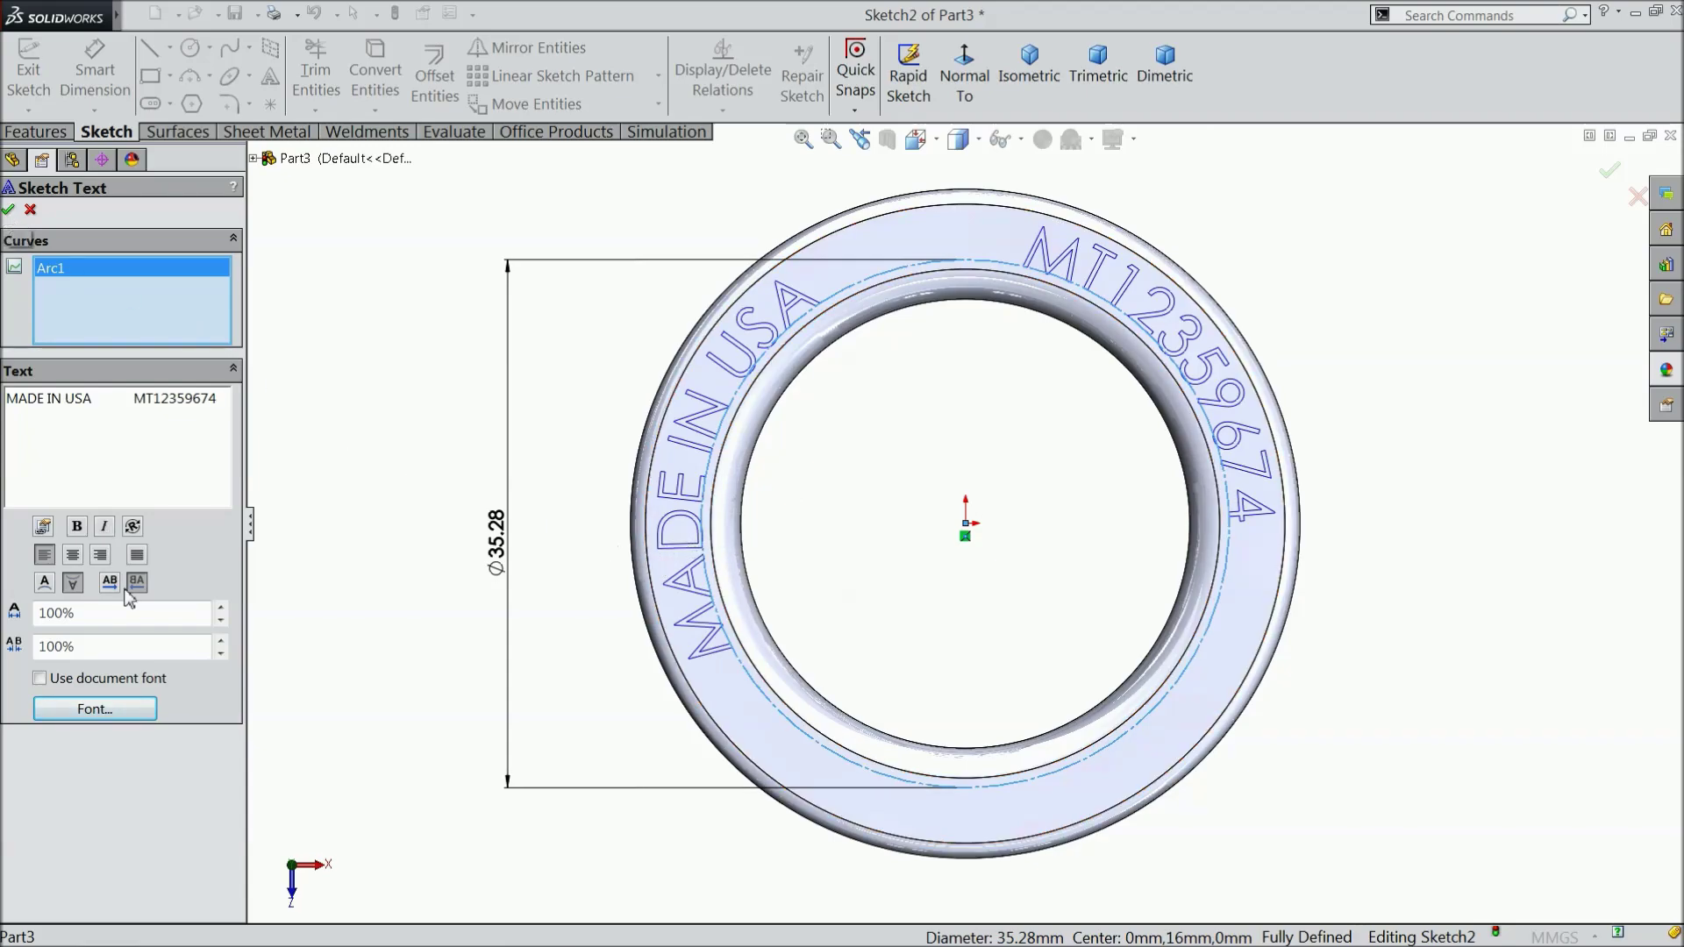
{"action": "left_click", "coordinate": [39, 680]}
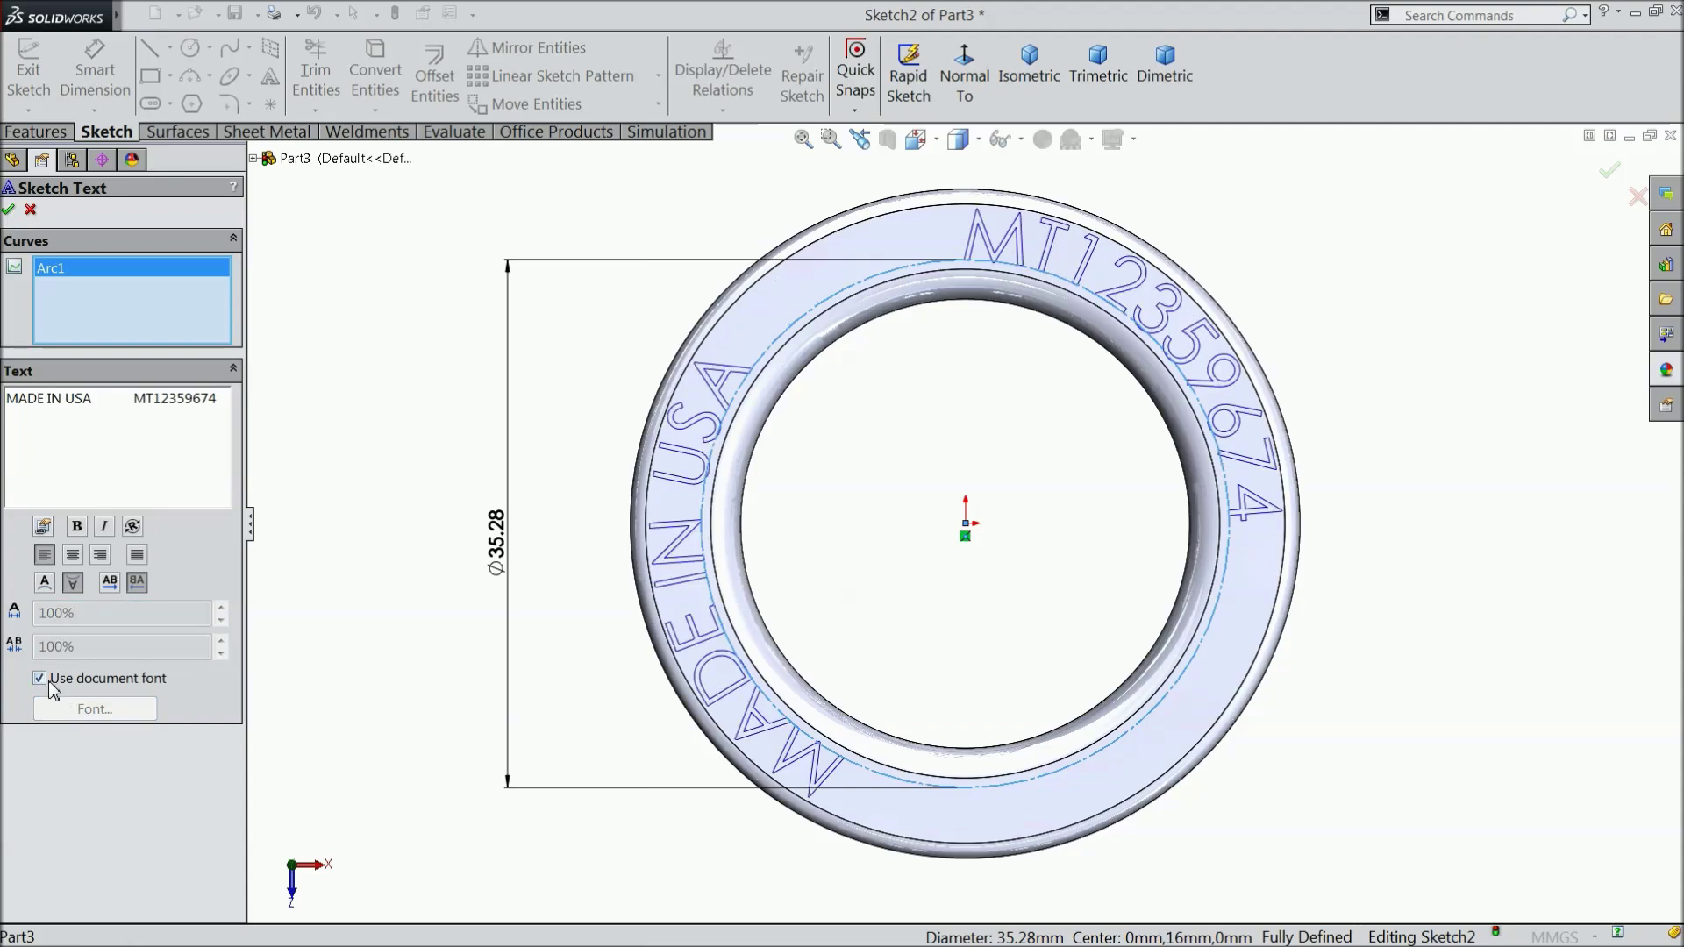
Give the sketch text a custom font height of 2.75 mm instead of the document font and accept the text
{"action": "left_click", "coordinate": [50, 682]}
{"action": "left_click", "coordinate": [95, 708]}
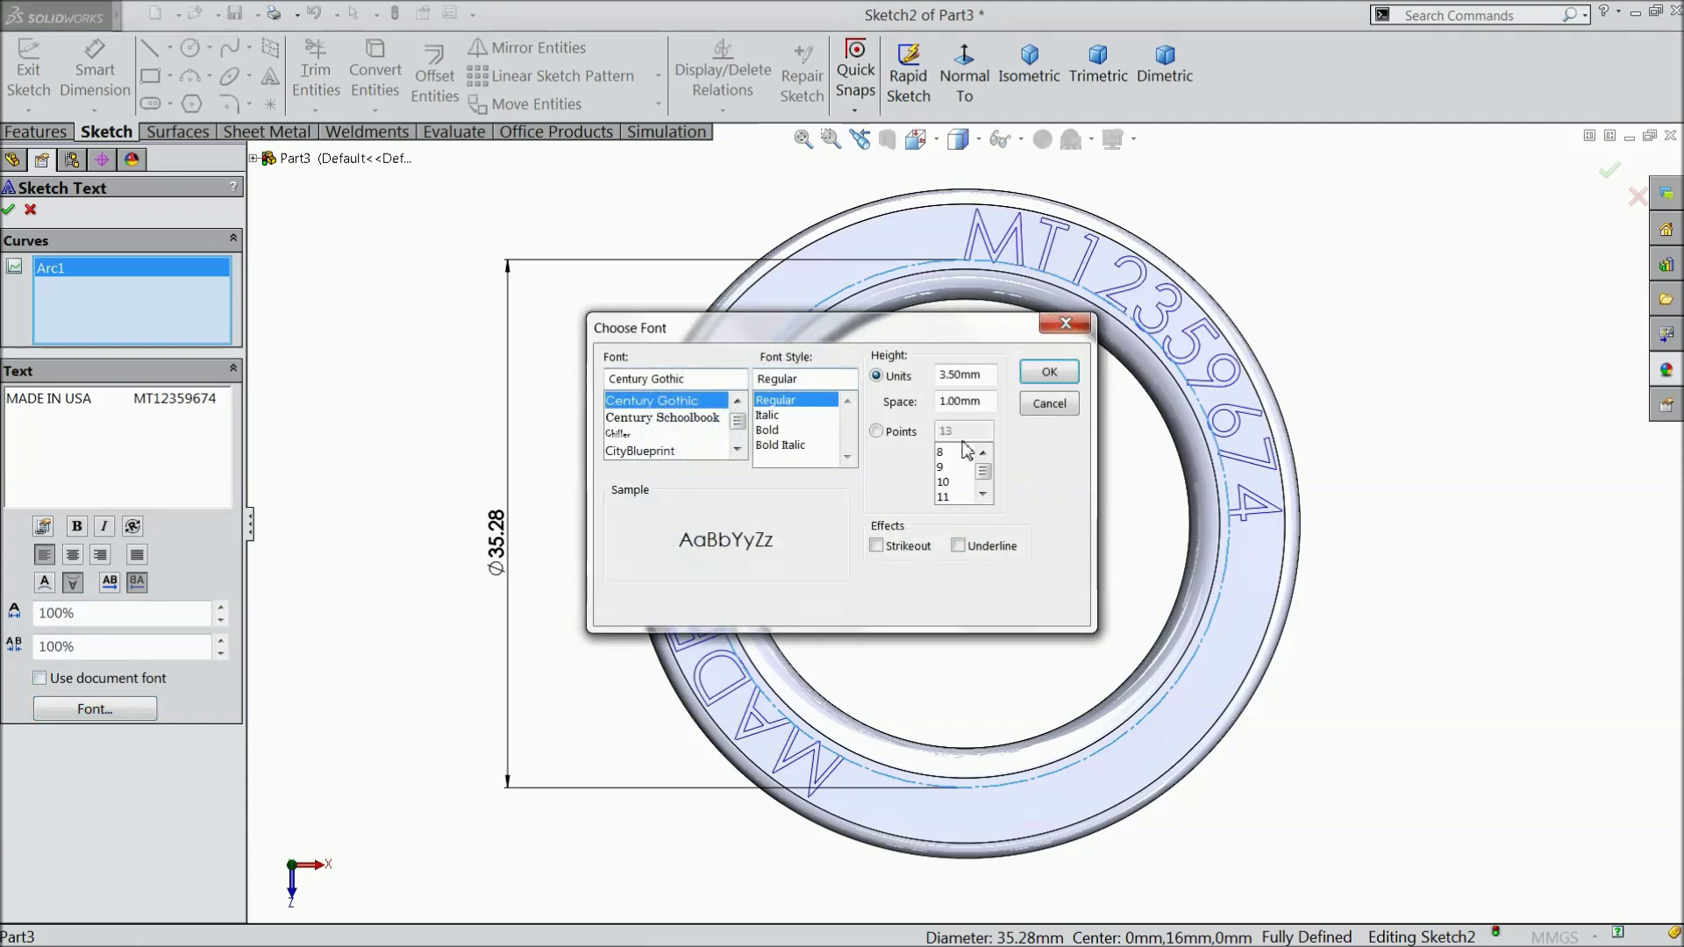
{"action": "left_click_drag", "start_coordinate": [986, 375], "coordinate": [939, 373]}
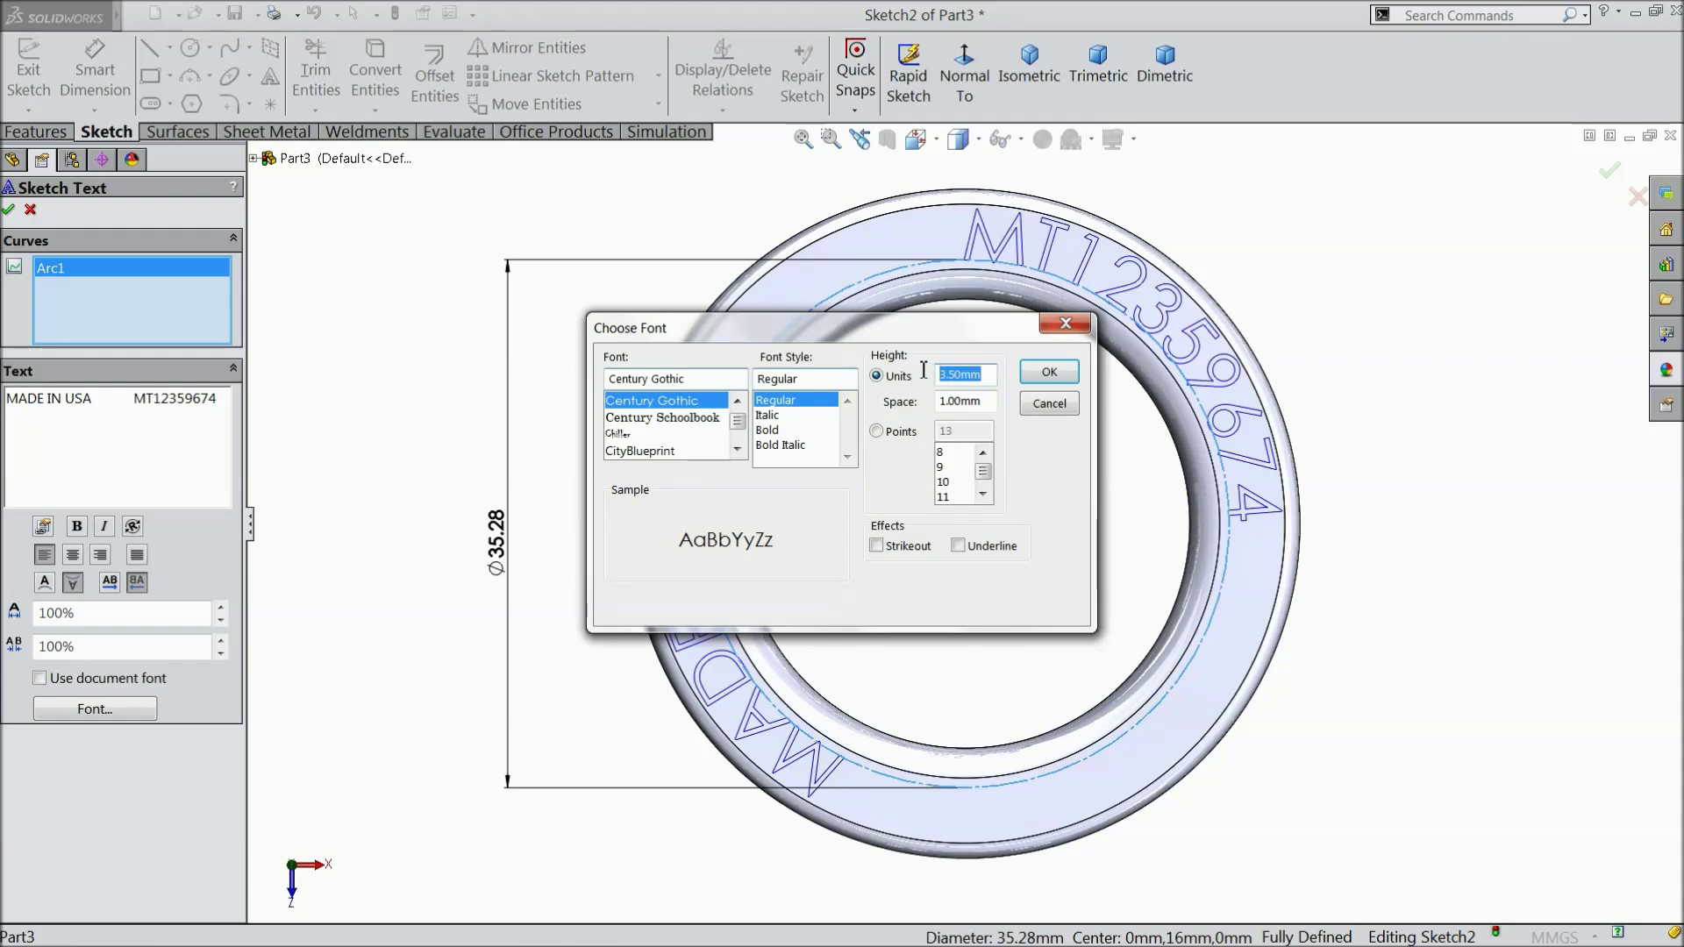
{"action": "type", "text": "2.75"}
{"action": "left_click", "coordinate": [1056, 373]}
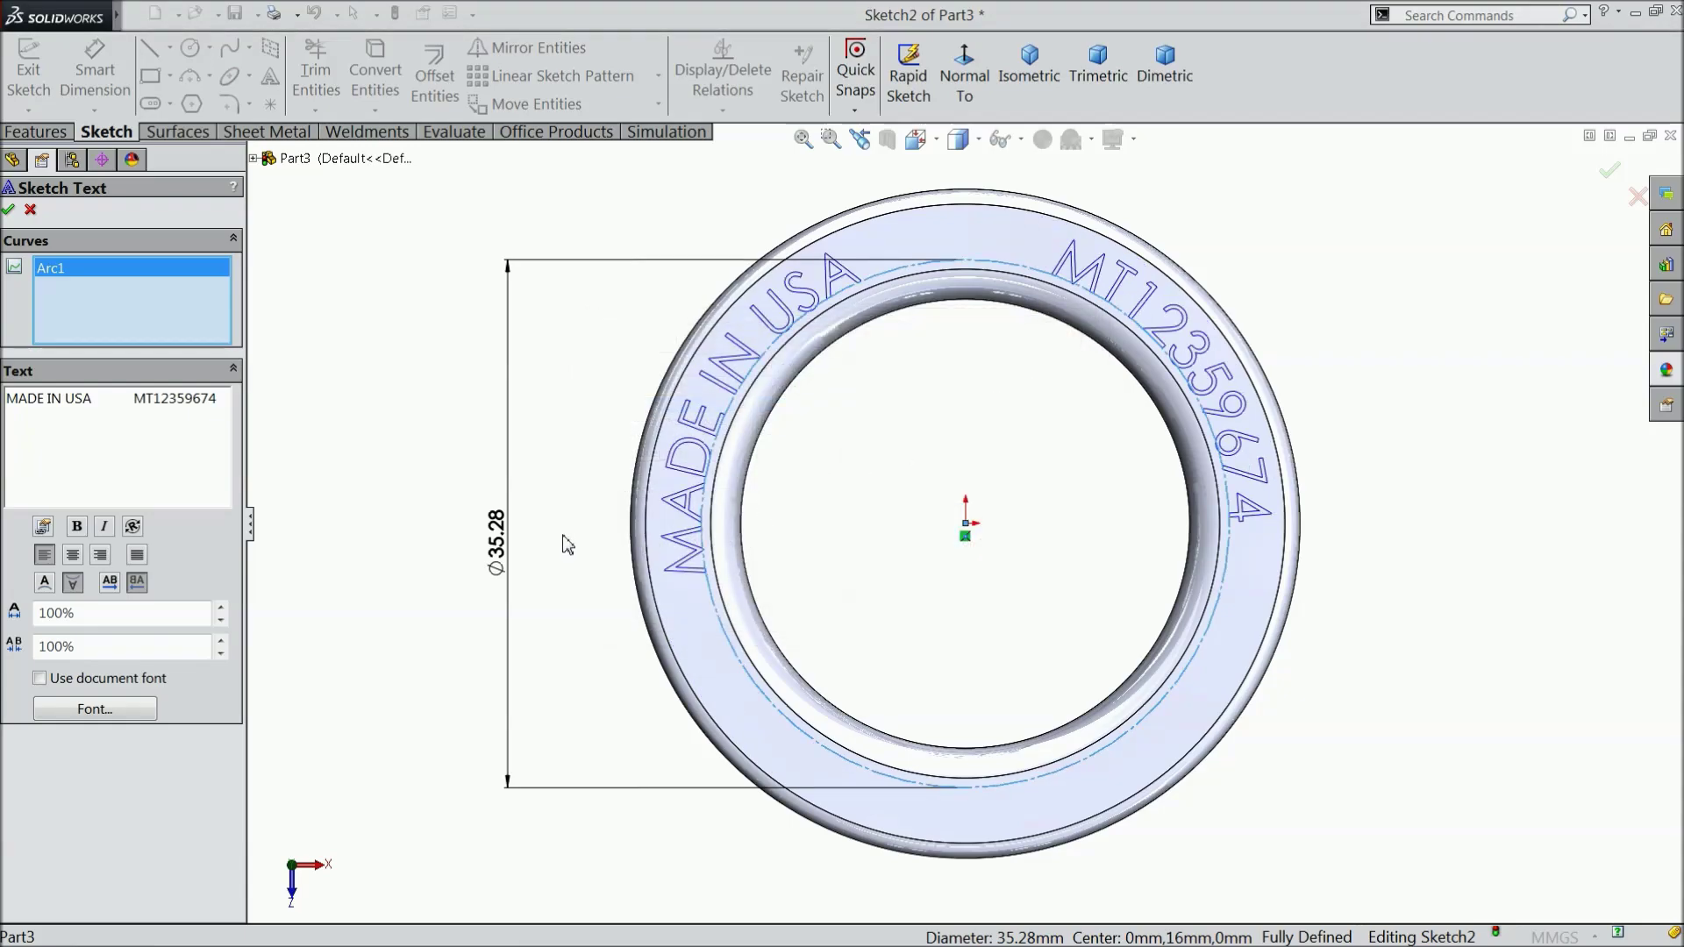
{"action": "left_click", "coordinate": [10, 210]}
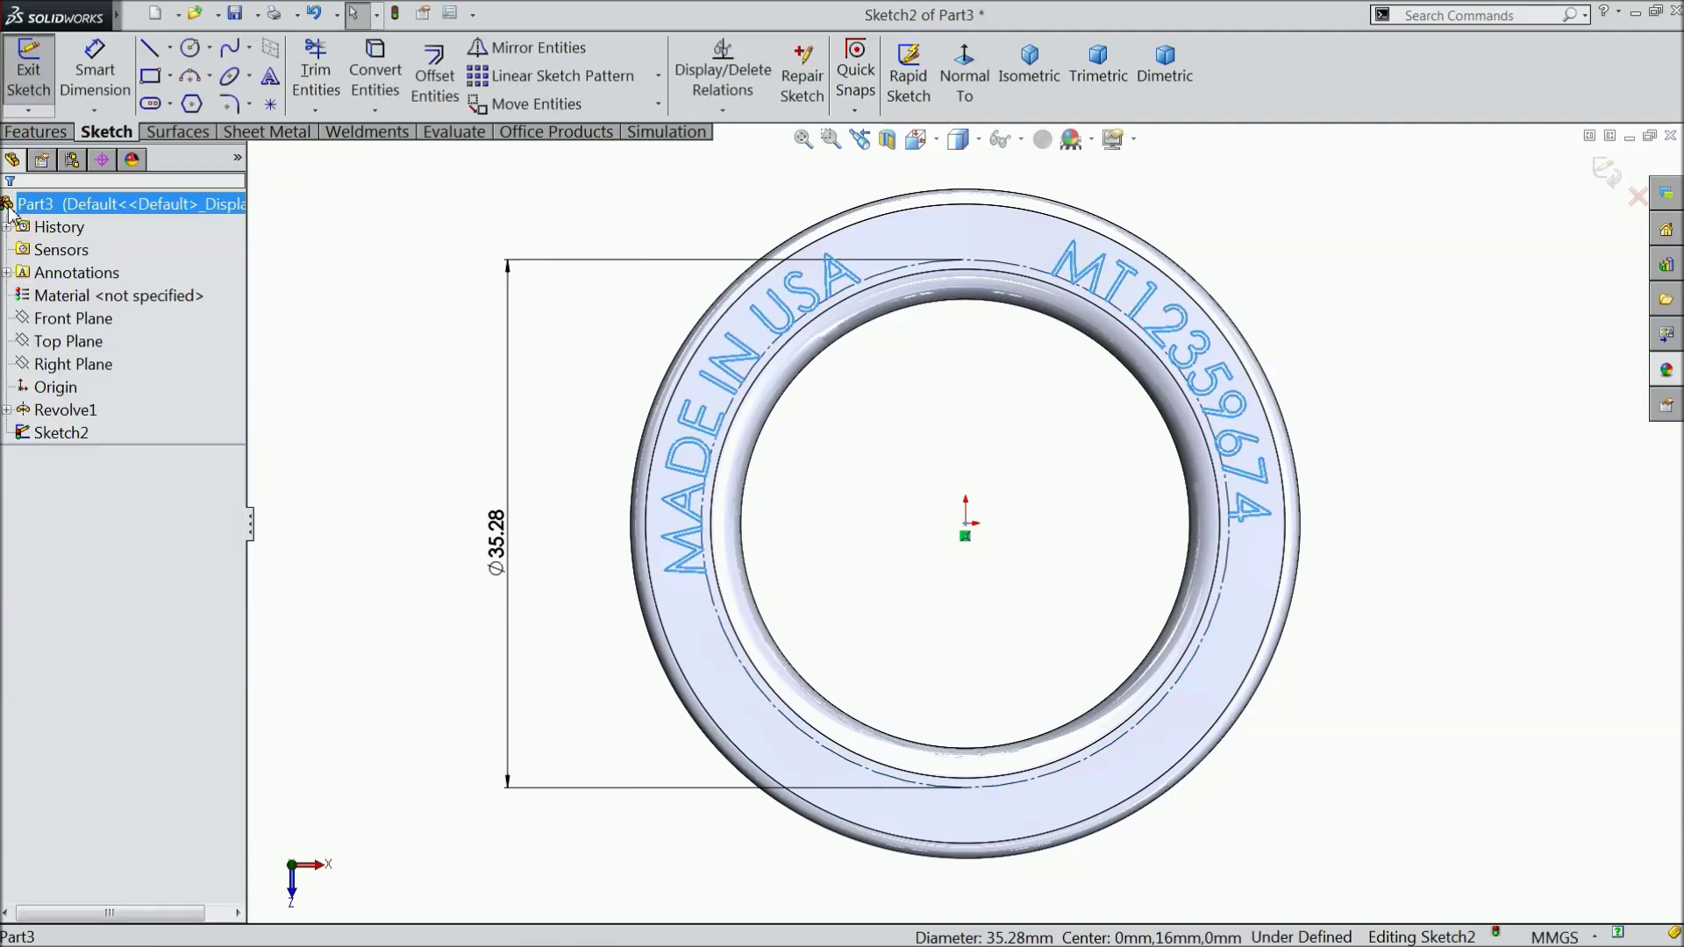
Engrave the text into the ring's end face with a blind Extruded Cut 0.2 mm deep
{"action": "left_click", "coordinate": [45, 132]}
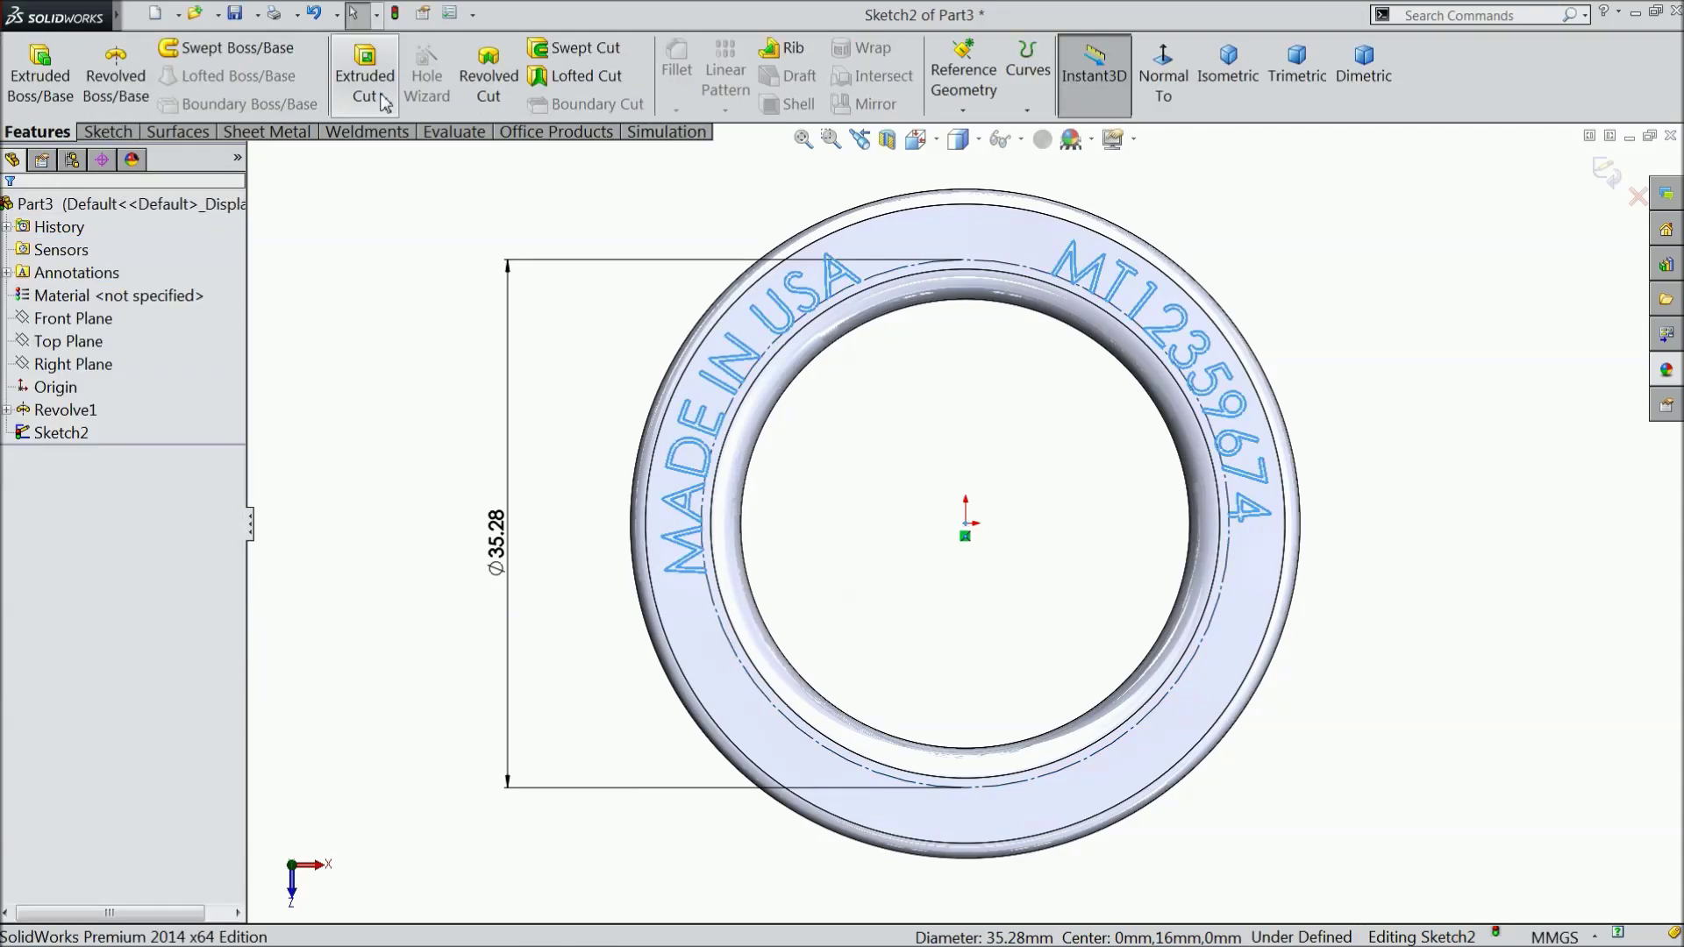
{"action": "left_click", "coordinate": [364, 74]}
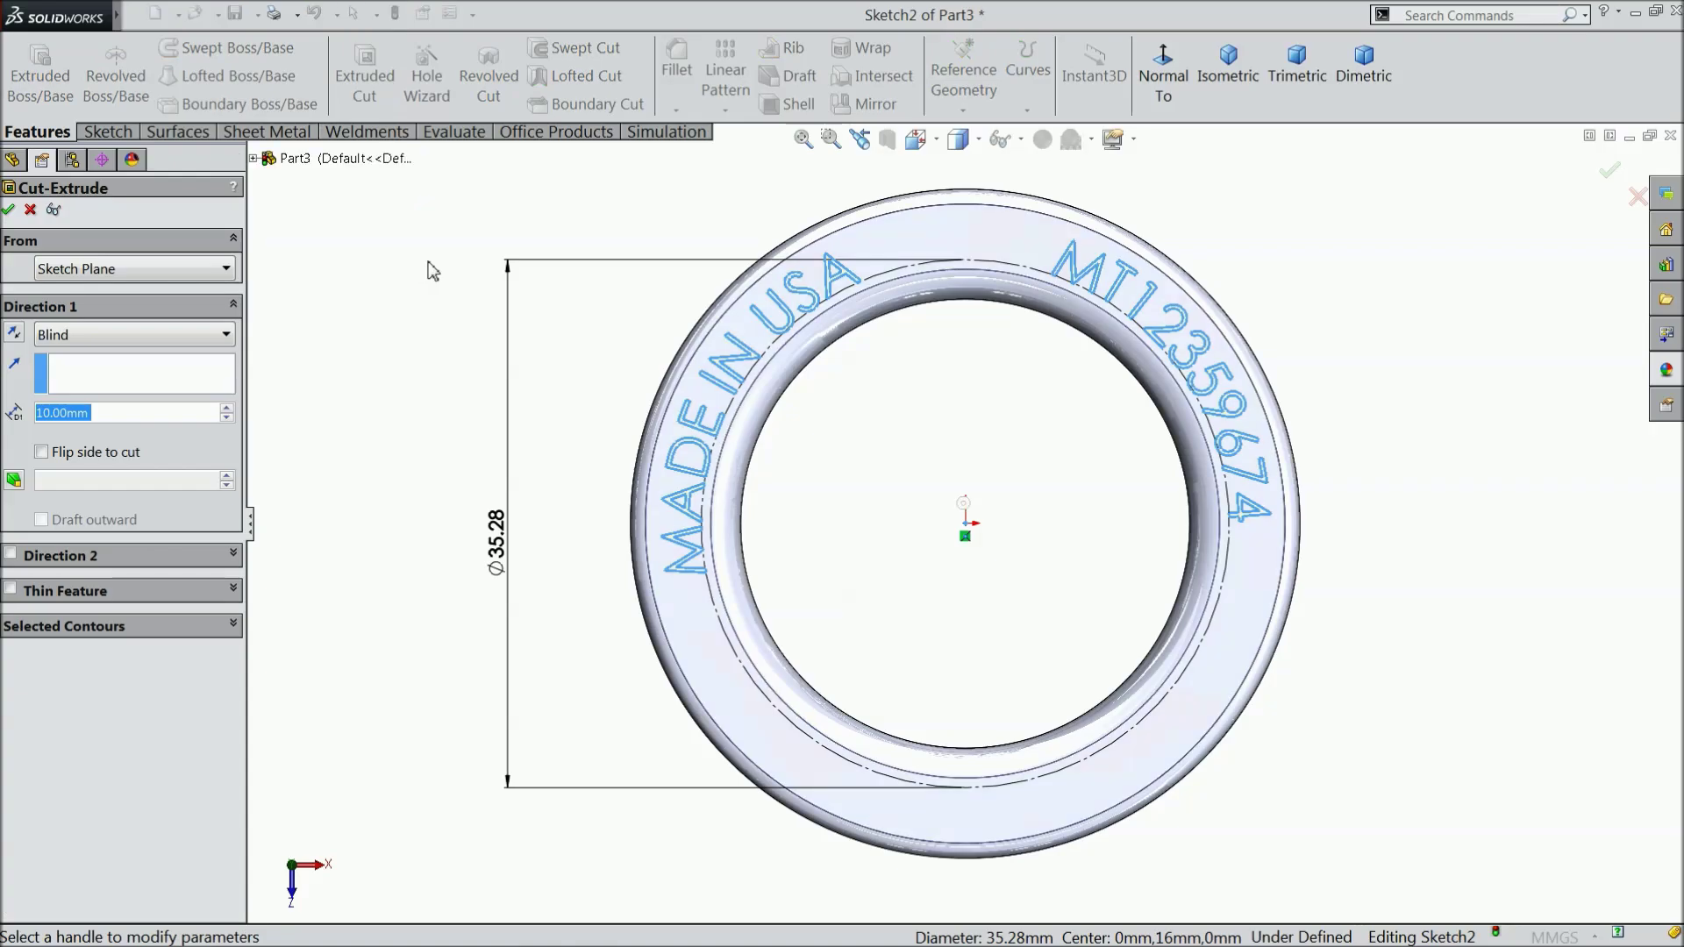
{"action": "left_click_drag", "start_coordinate": [85, 410], "coordinate": [33, 406]}
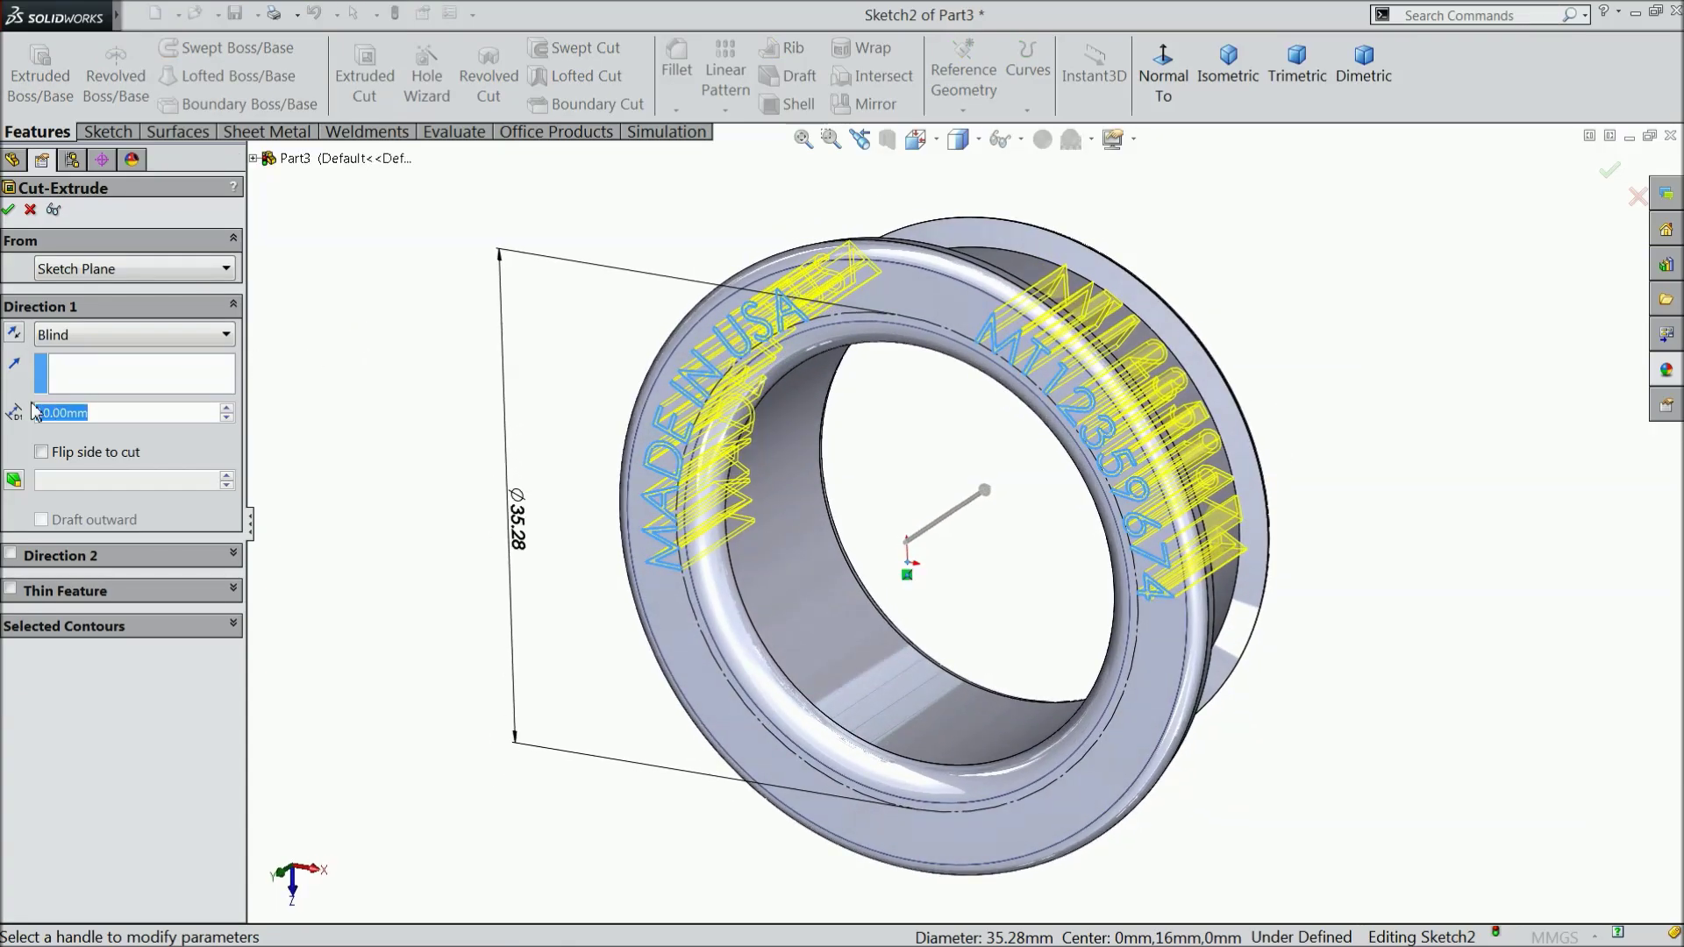
{"action": "type", "text": "0.2"}
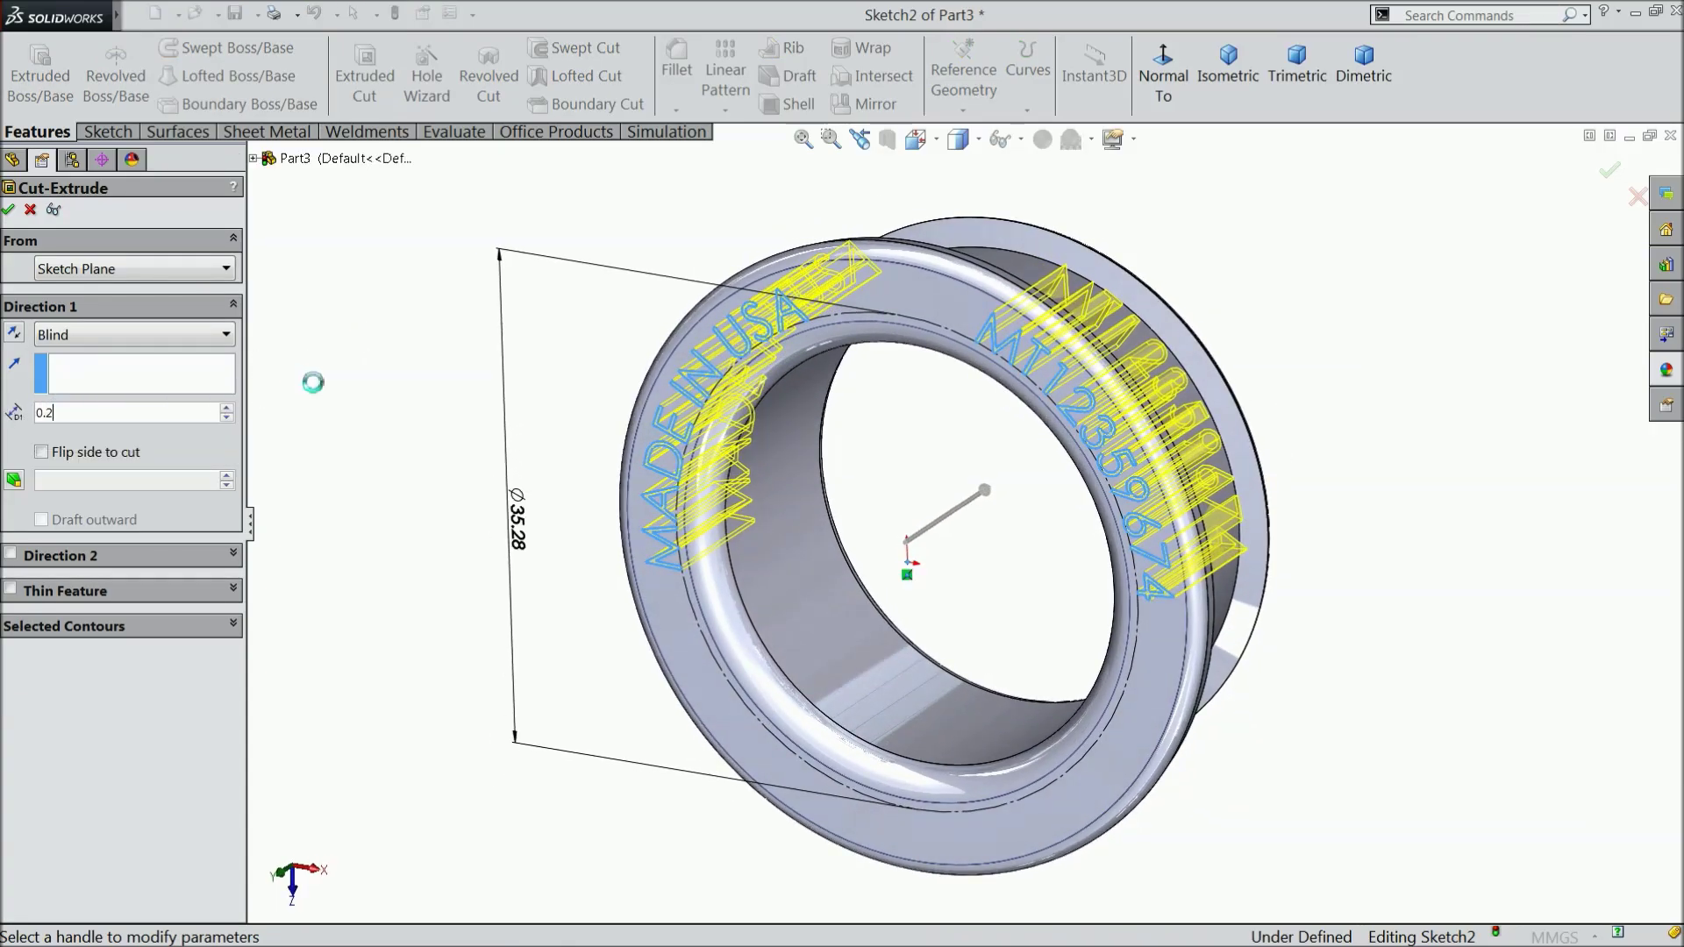
{"action": "key", "text": "Return"}
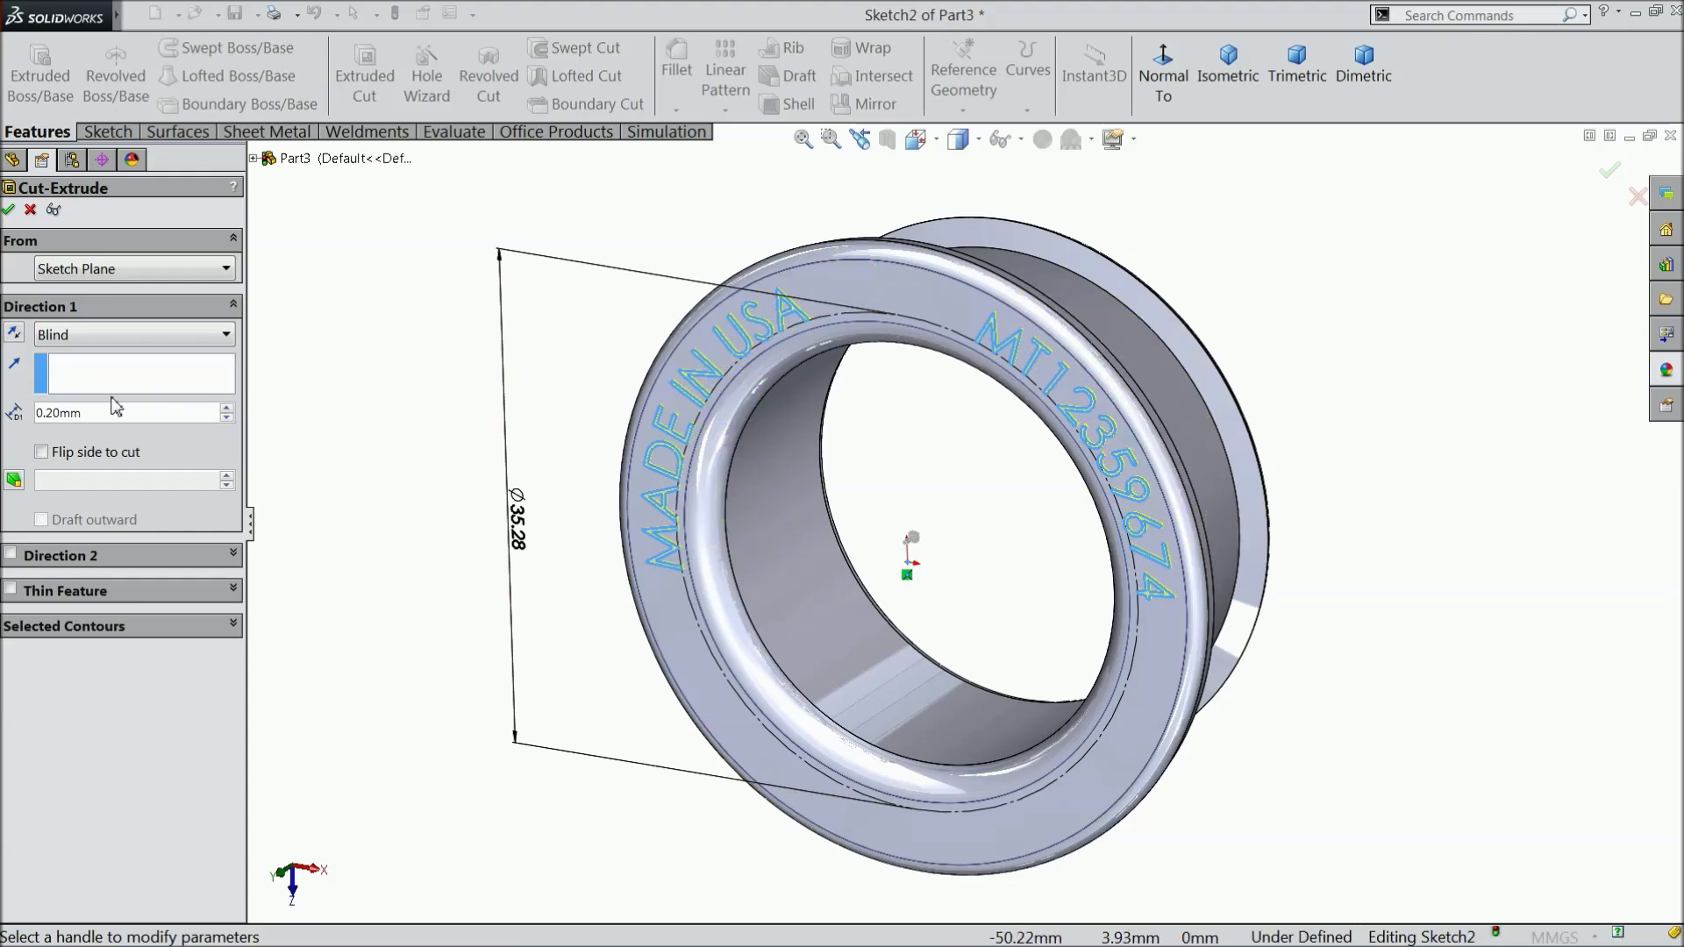
{"action": "left_click", "coordinate": [8, 211]}
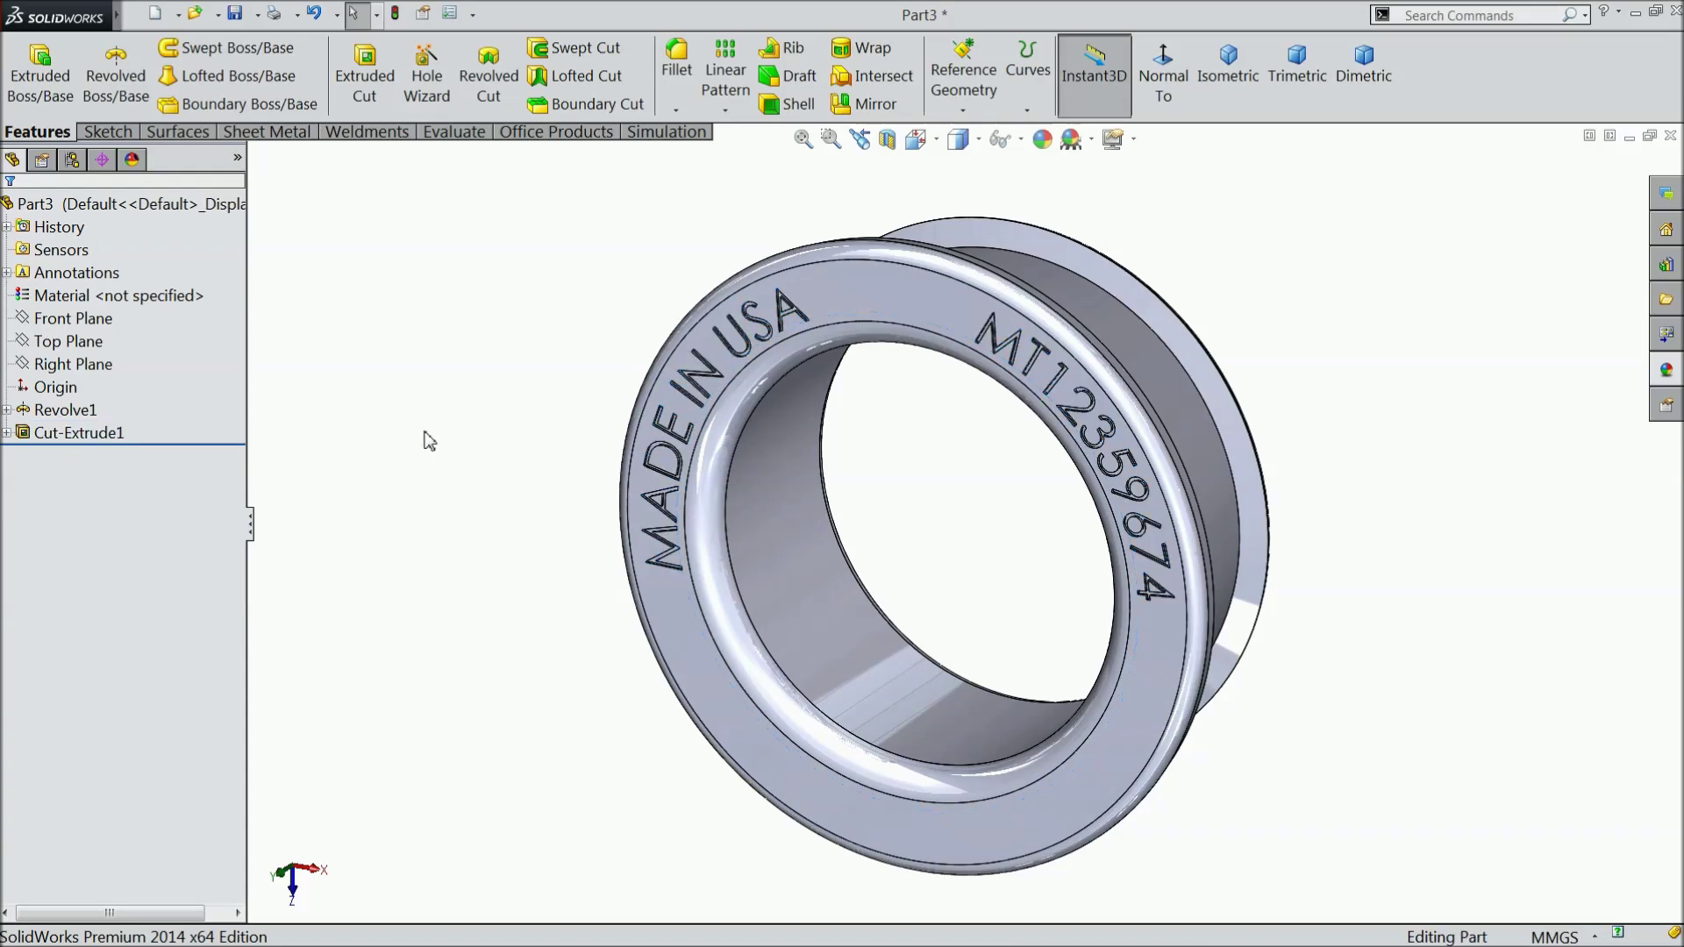
Apply the chromium plate appearance from the Chrome metals to the whole part
{"action": "middle_click_drag", "start_coordinate": [429, 441], "coordinate": [466, 389]}
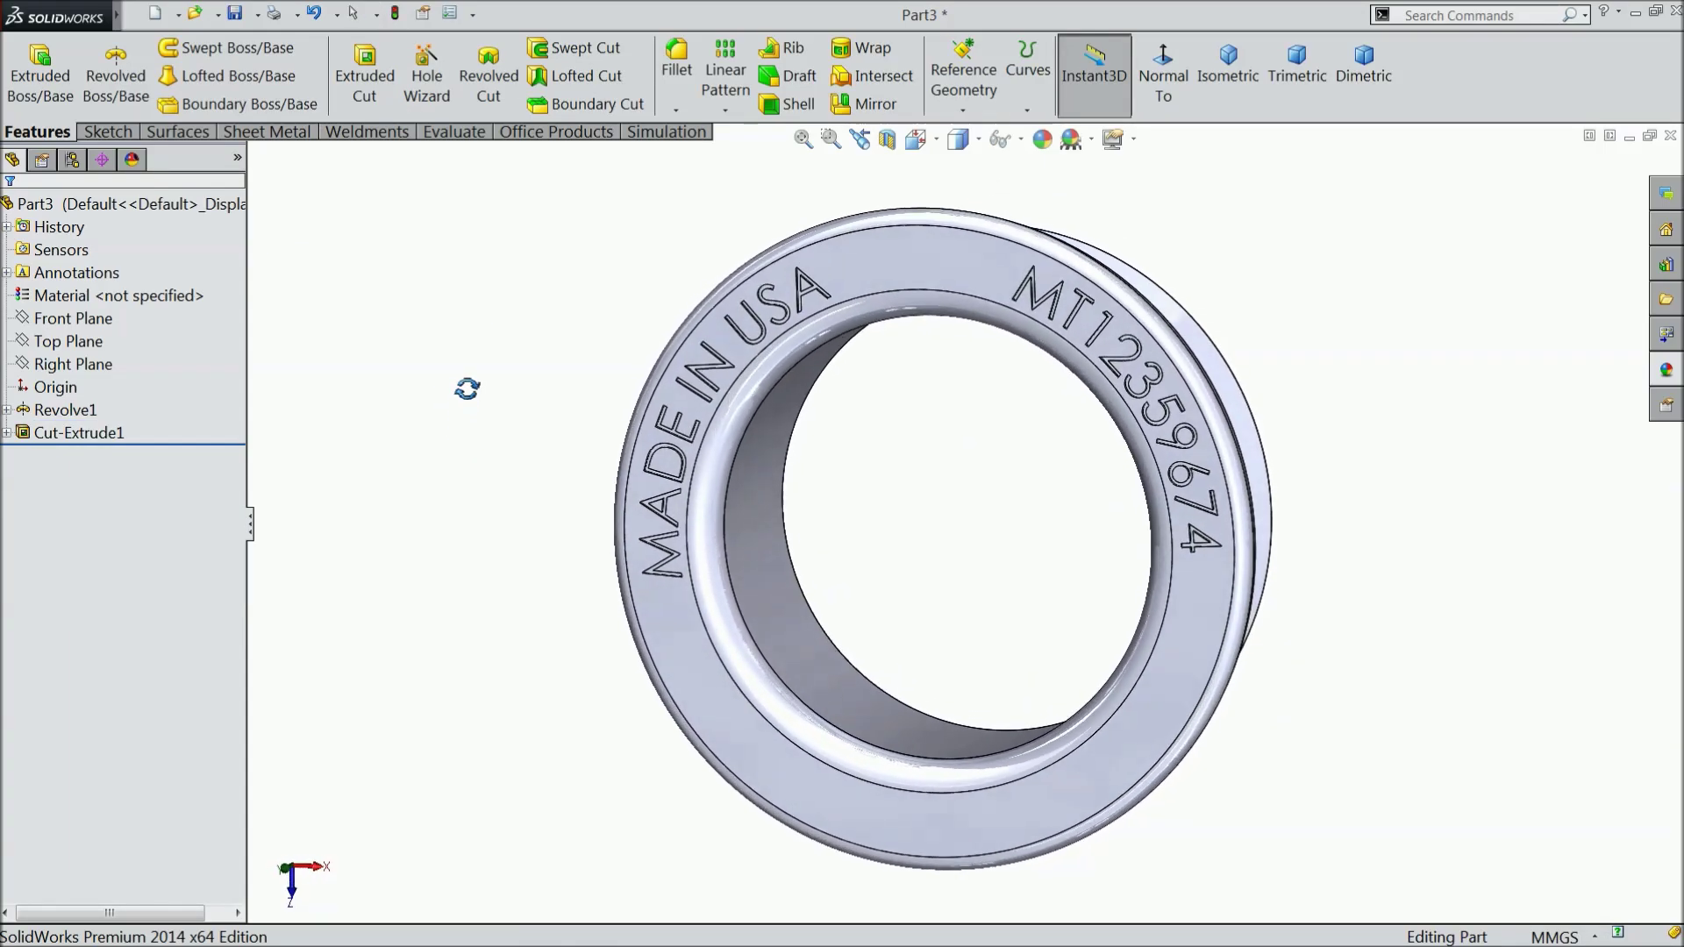
{"action": "left_click", "coordinate": [40, 204]}
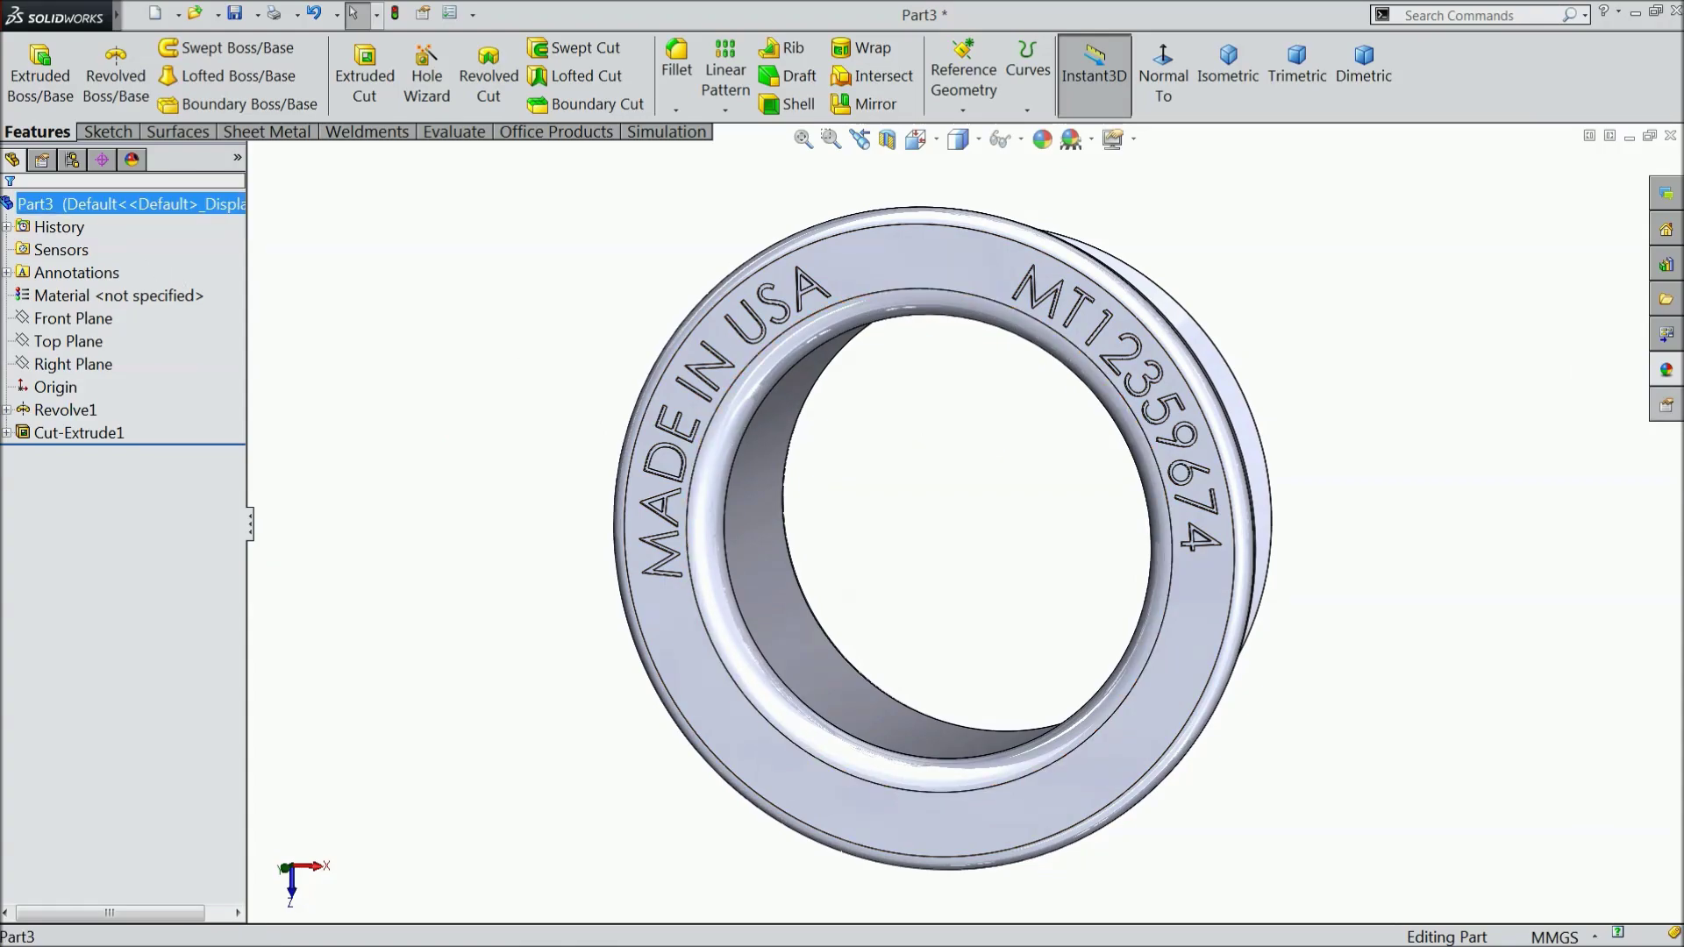
{"action": "left_click", "coordinate": [1666, 369]}
{"action": "double_click", "coordinate": [1550, 632]}
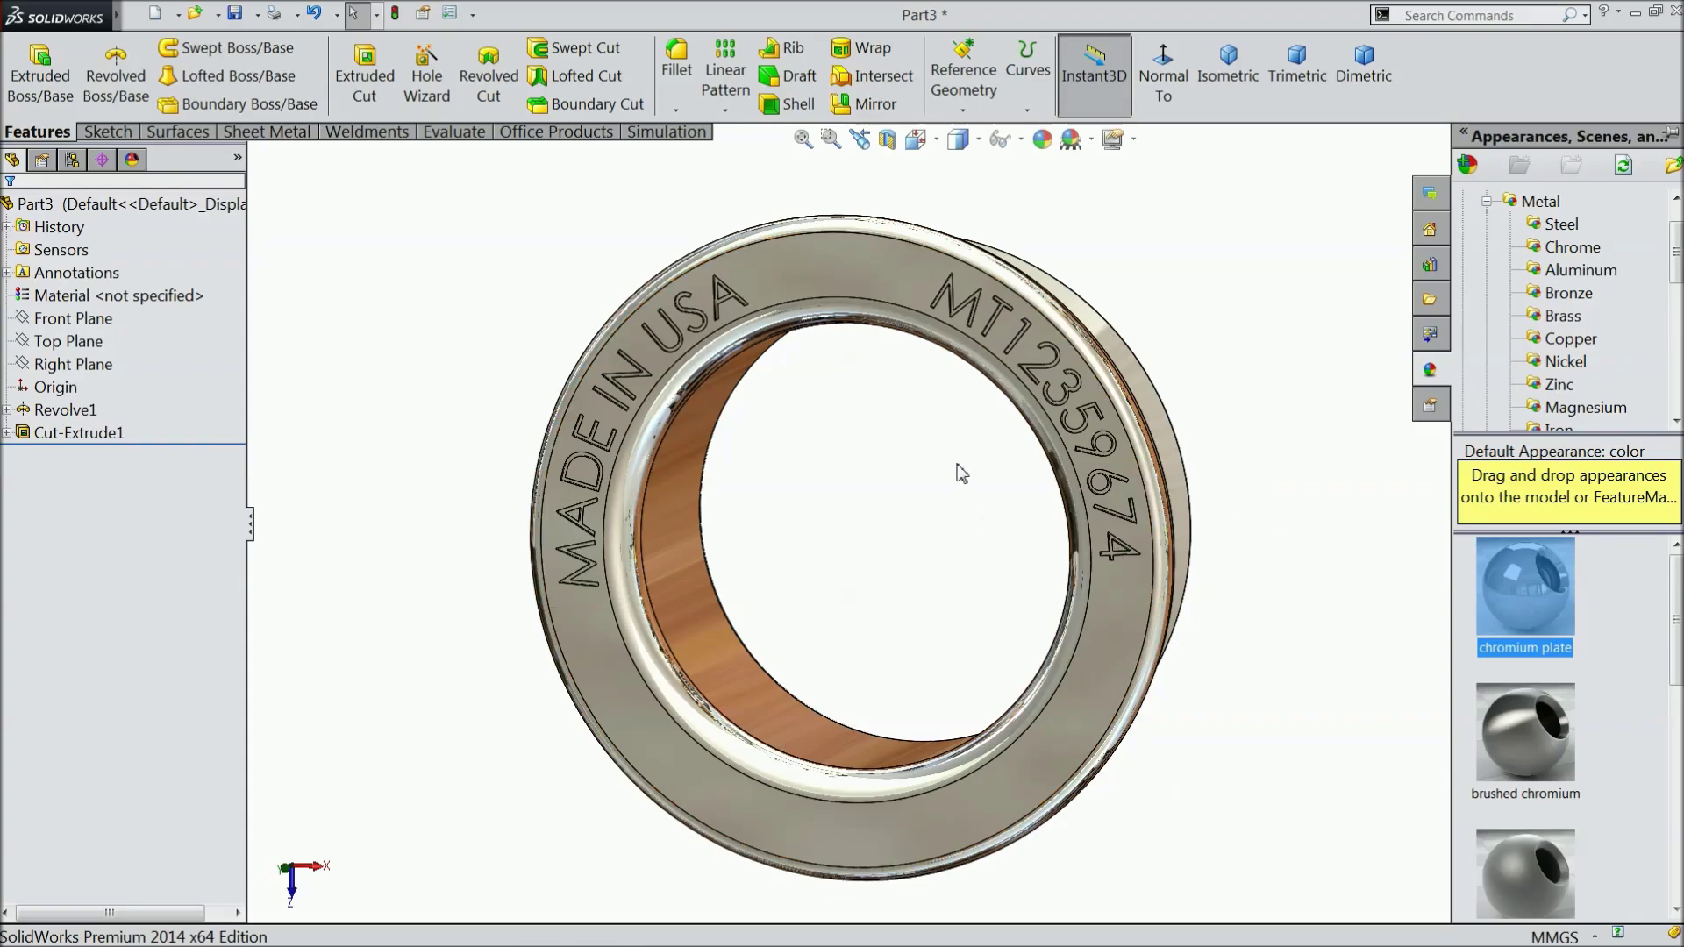
{"action": "middle_click_drag", "start_coordinate": [962, 474], "coordinate": [943, 526]}
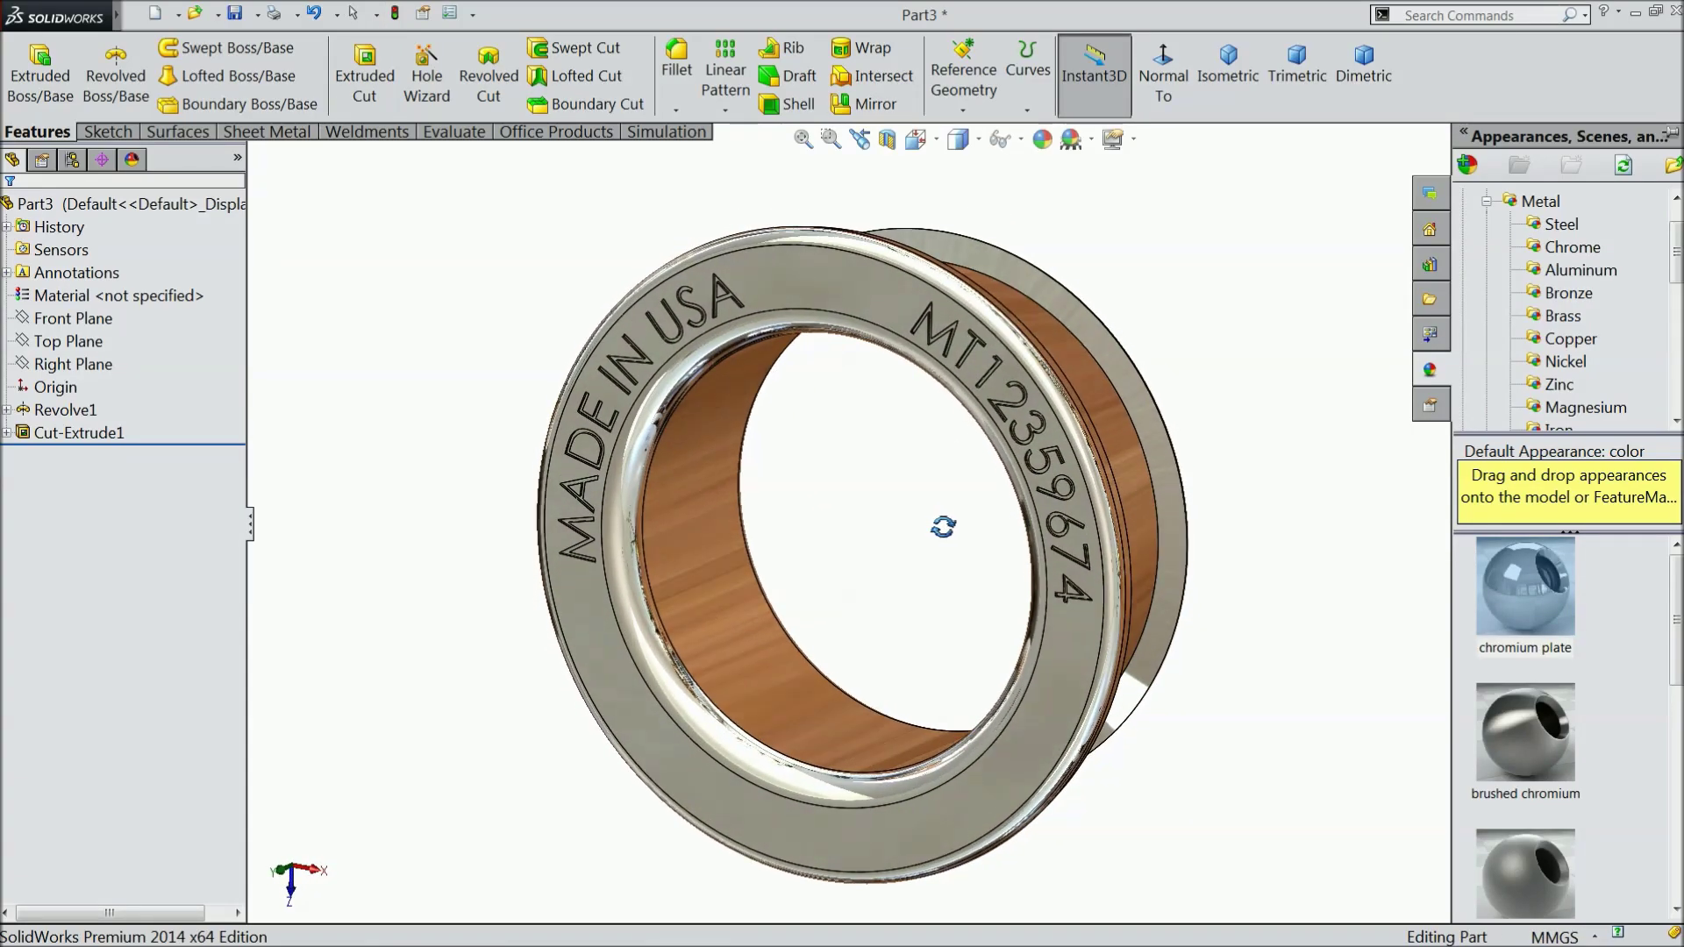
{"action": "left_click", "coordinate": [1219, 319]}
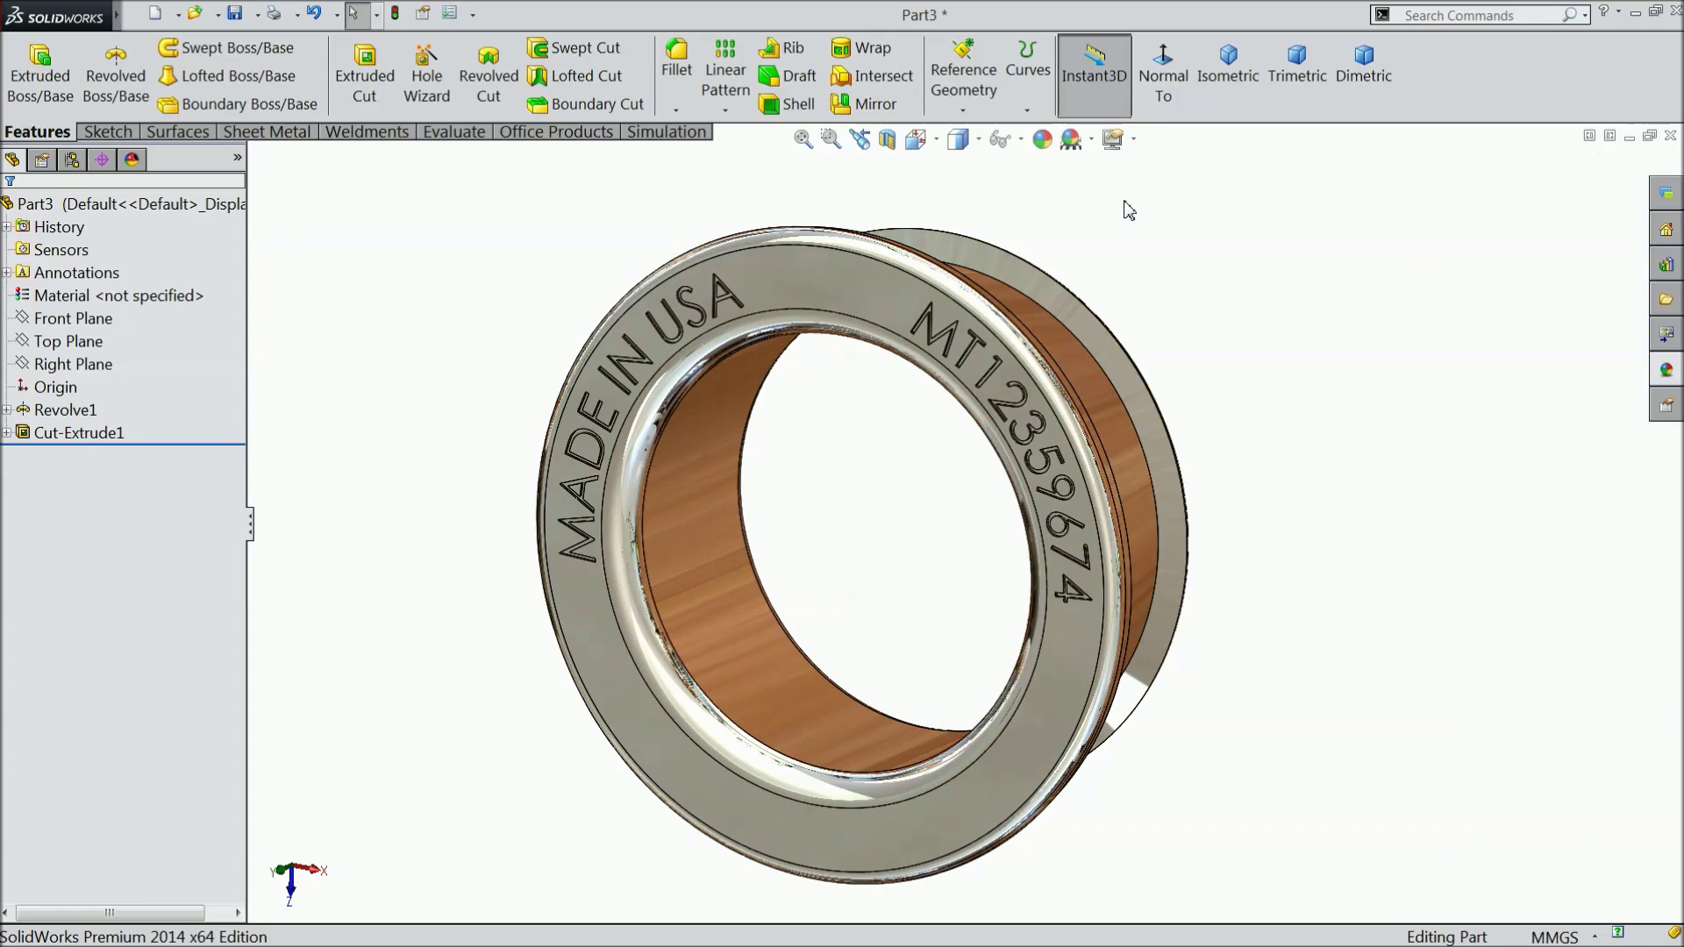
Save the part as "2.inner Ring" in the Roller Bearing folder on the Desktop
{"action": "left_click", "coordinate": [234, 12]}
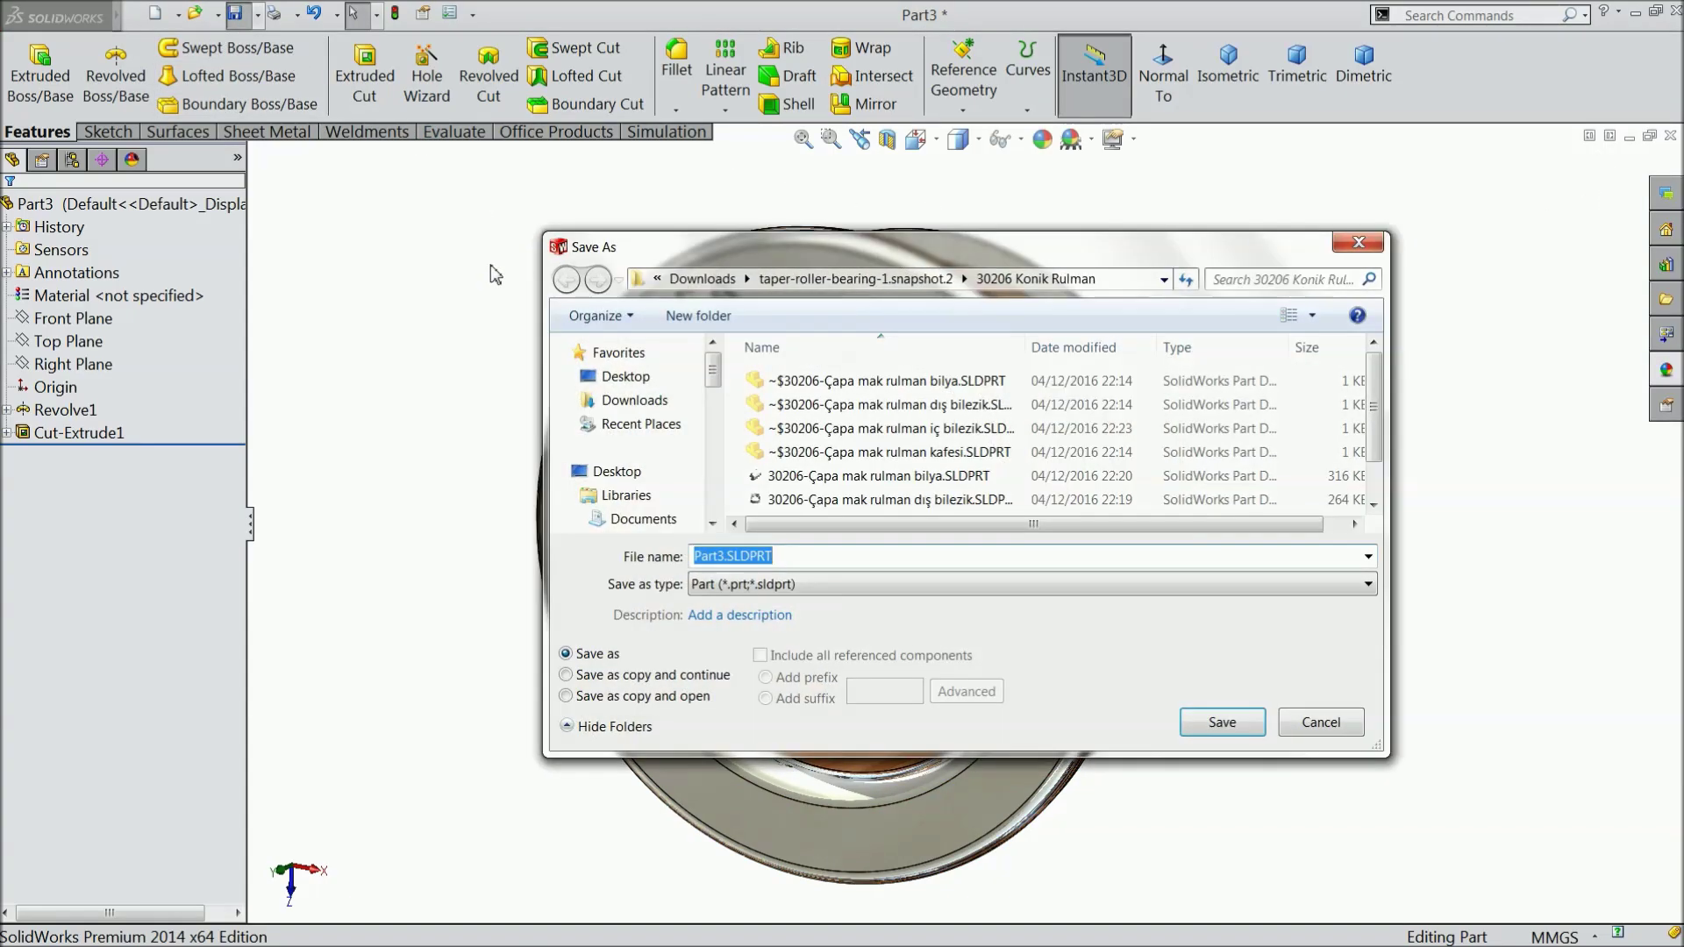
{"action": "left_click", "coordinate": [628, 378]}
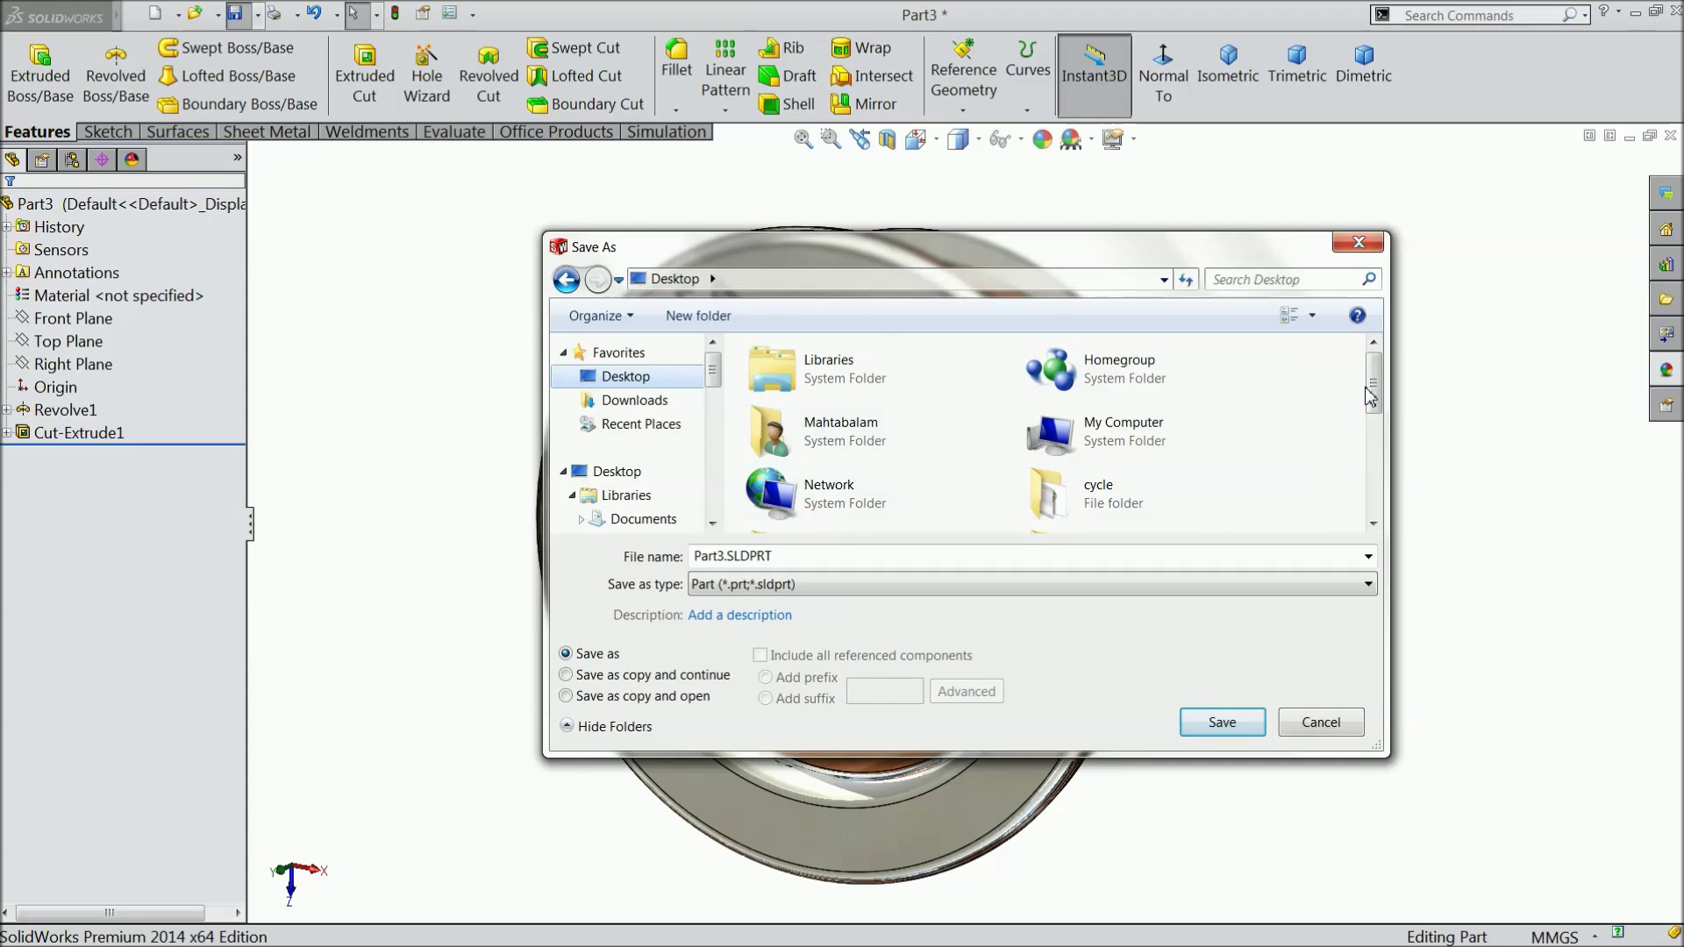
{"action": "left_click_drag", "start_coordinate": [1374, 386], "coordinate": [1379, 488]}
{"action": "left_click", "coordinate": [826, 421]}
{"action": "double_click", "coordinate": [826, 421]}
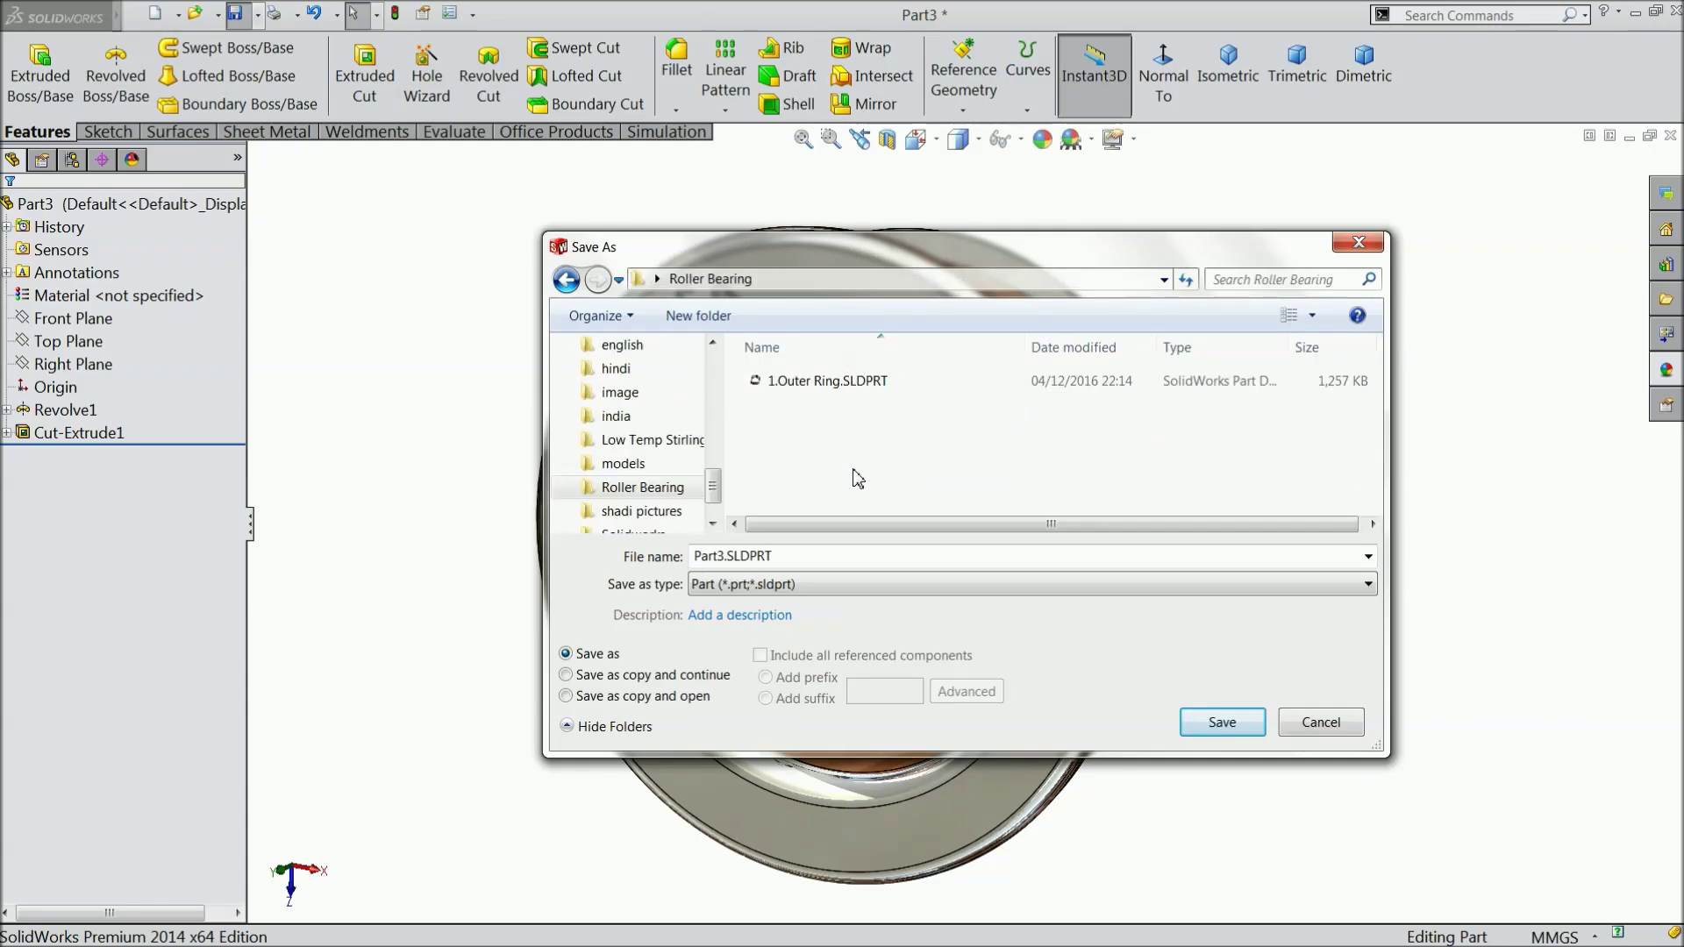
{"action": "left_click", "coordinate": [782, 562]}
{"action": "type", "text": "2.in"}
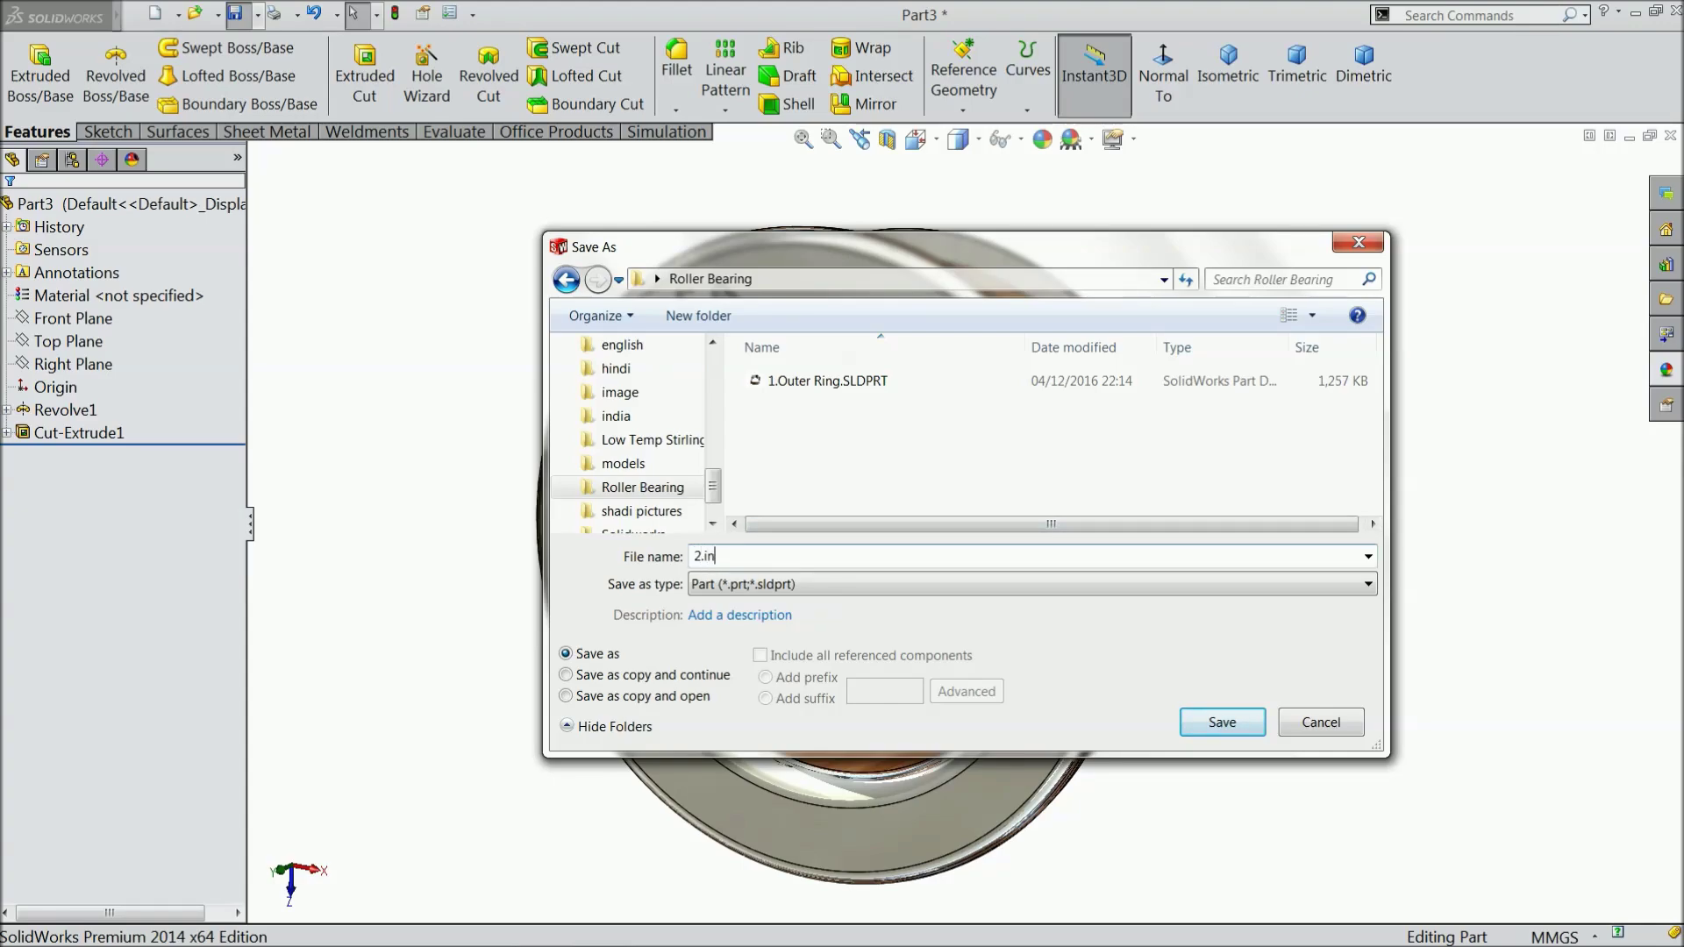
{"action": "type", "text": "ner Bea"}
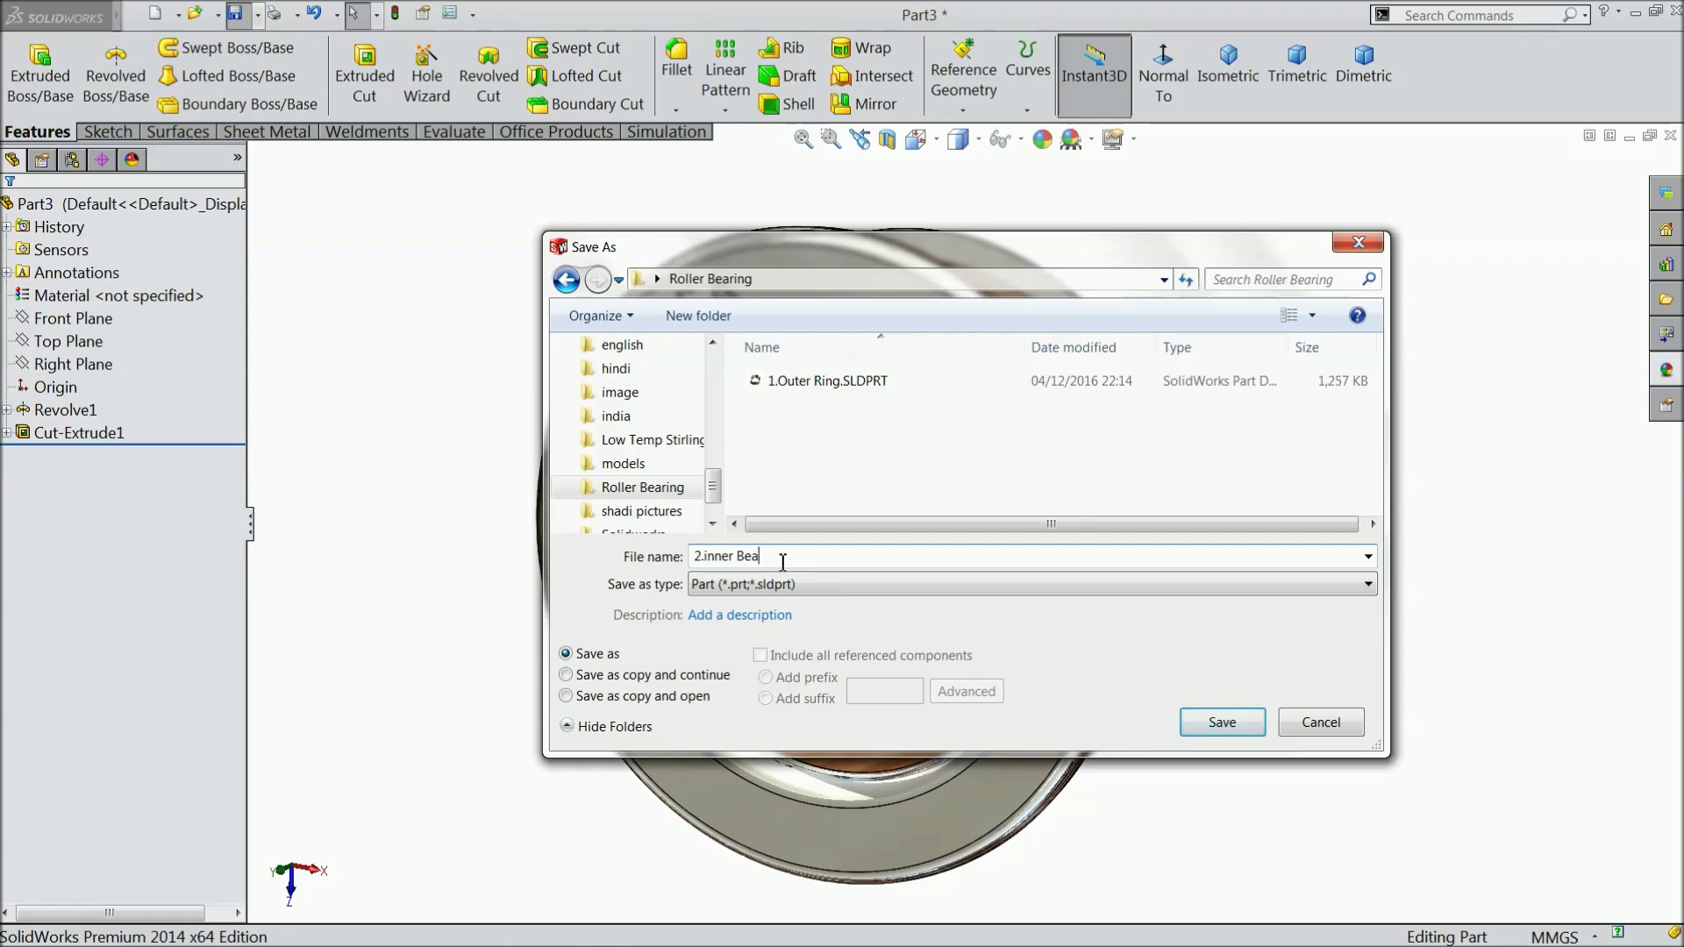
{"action": "key", "text": "BackSpace"}
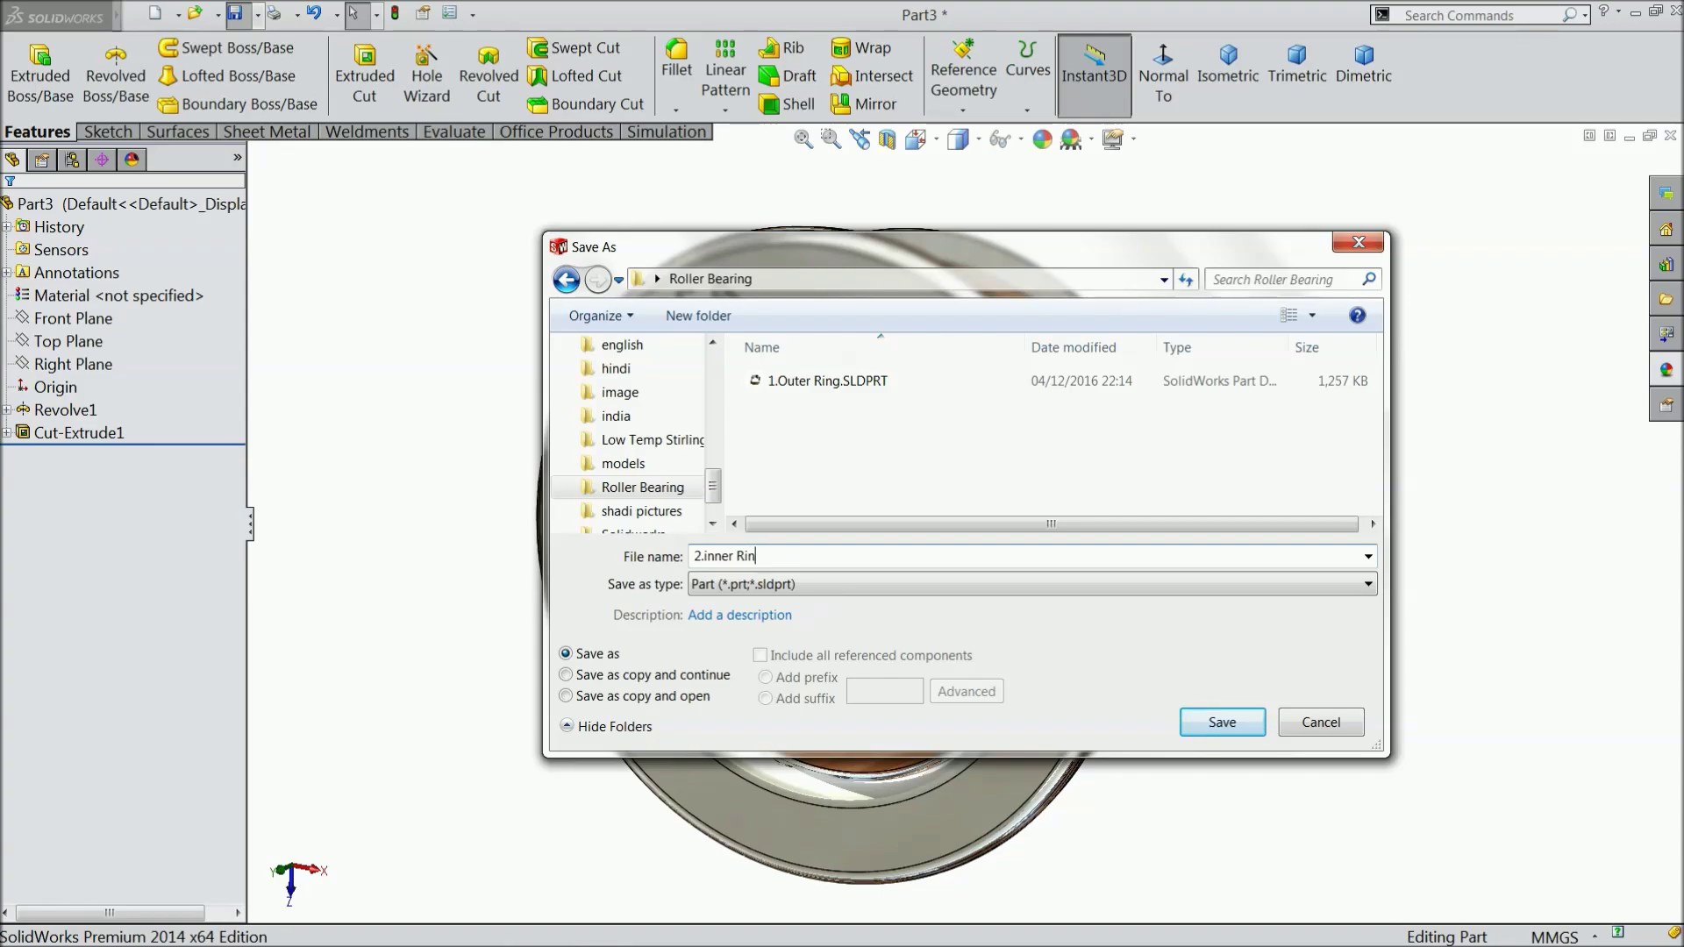
{"action": "left_click", "coordinate": [1225, 725]}
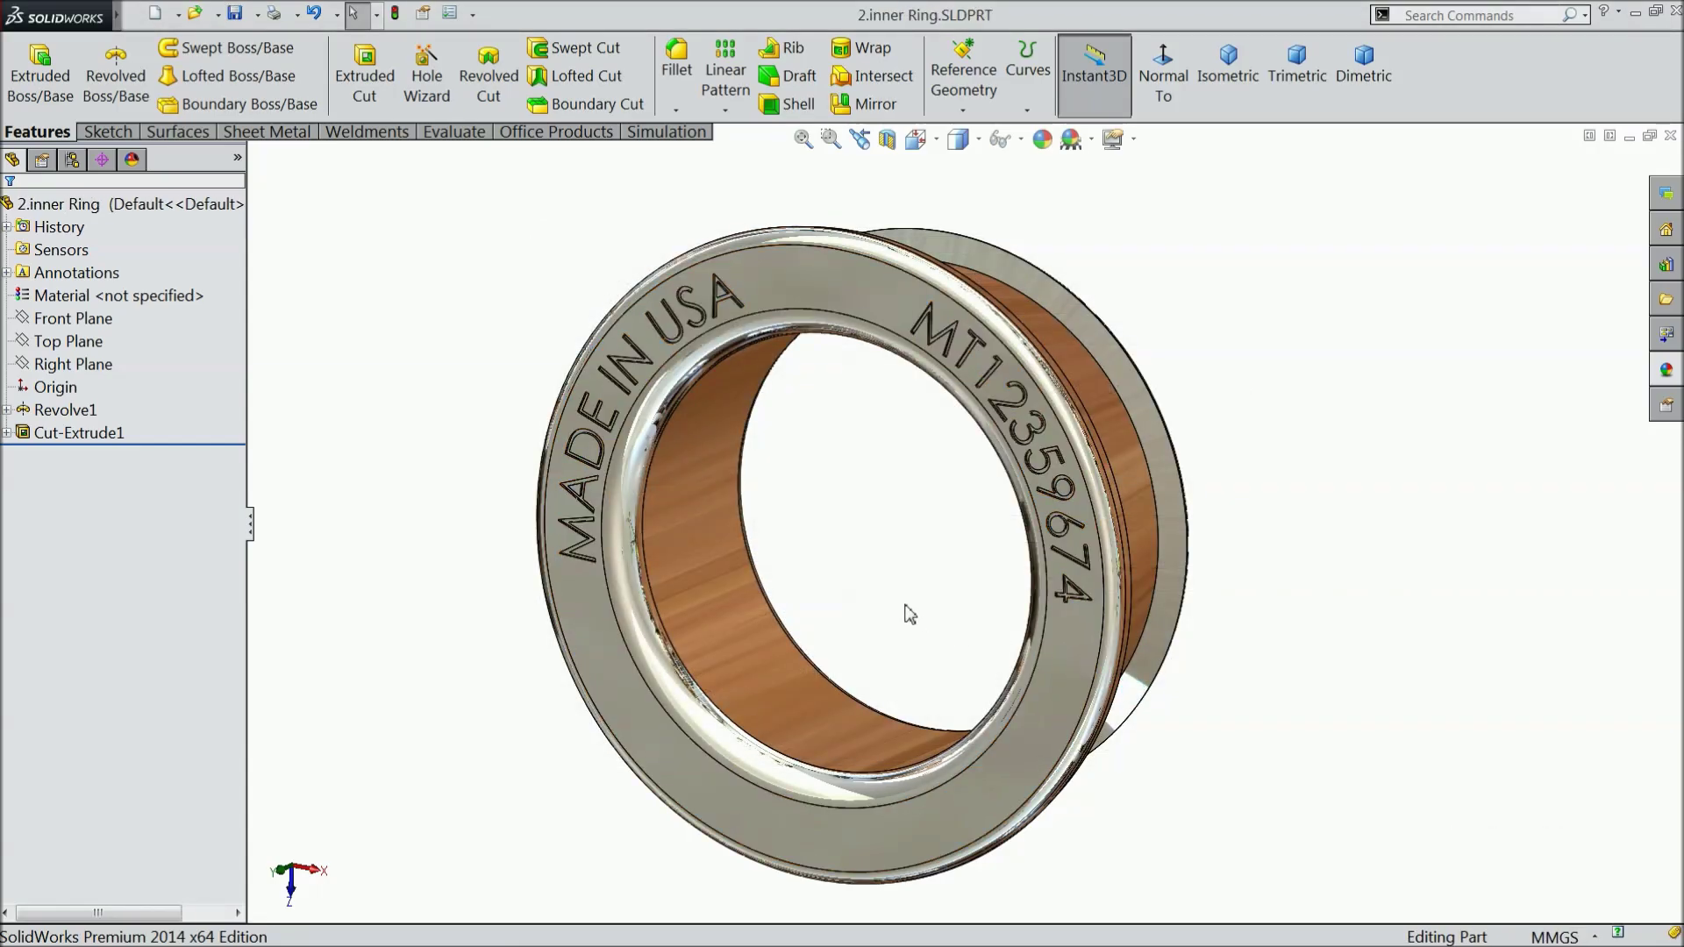
{"action": "mouse_move", "coordinate": [906, 612]}
{"action": "middle_mouse_down"}
{"action": "mouse_move", "coordinate": [898, 538]}
{"action": "mouse_move", "coordinate": [894, 638]}
{"action": "middle_mouse_up"}
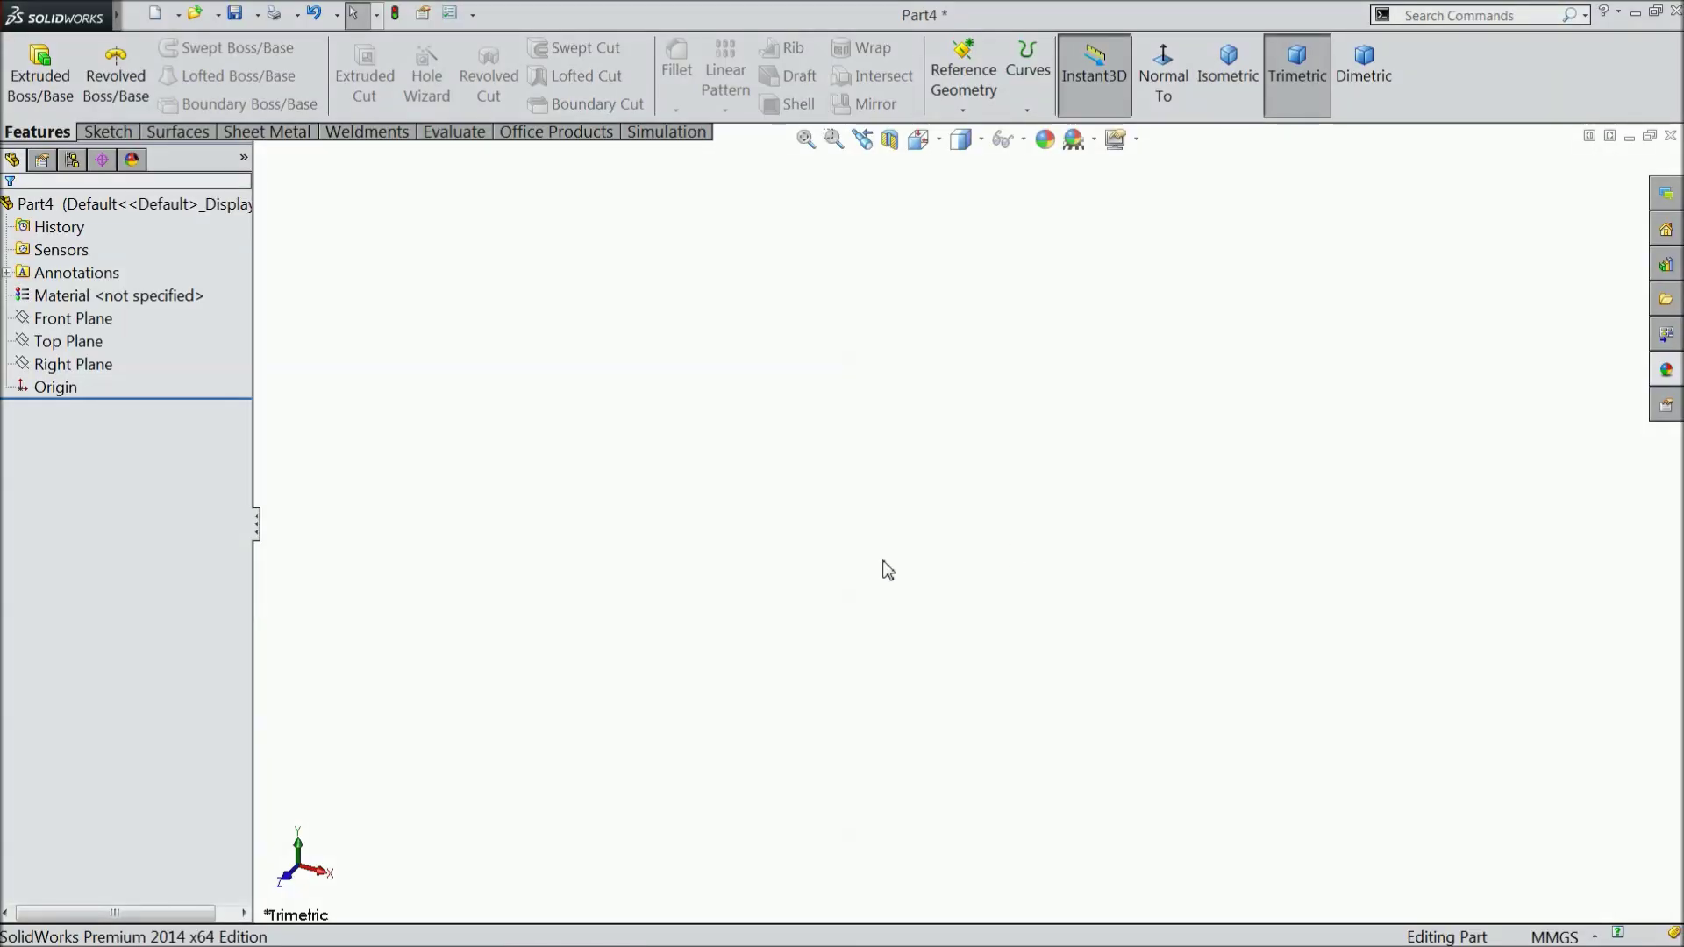
Sketch two centerlines on the Front Plane of the new part: a vertical one about 65 mm up from the origin and a longer horizontal one toward negative X
{"action": "left_click", "coordinate": [79, 318]}
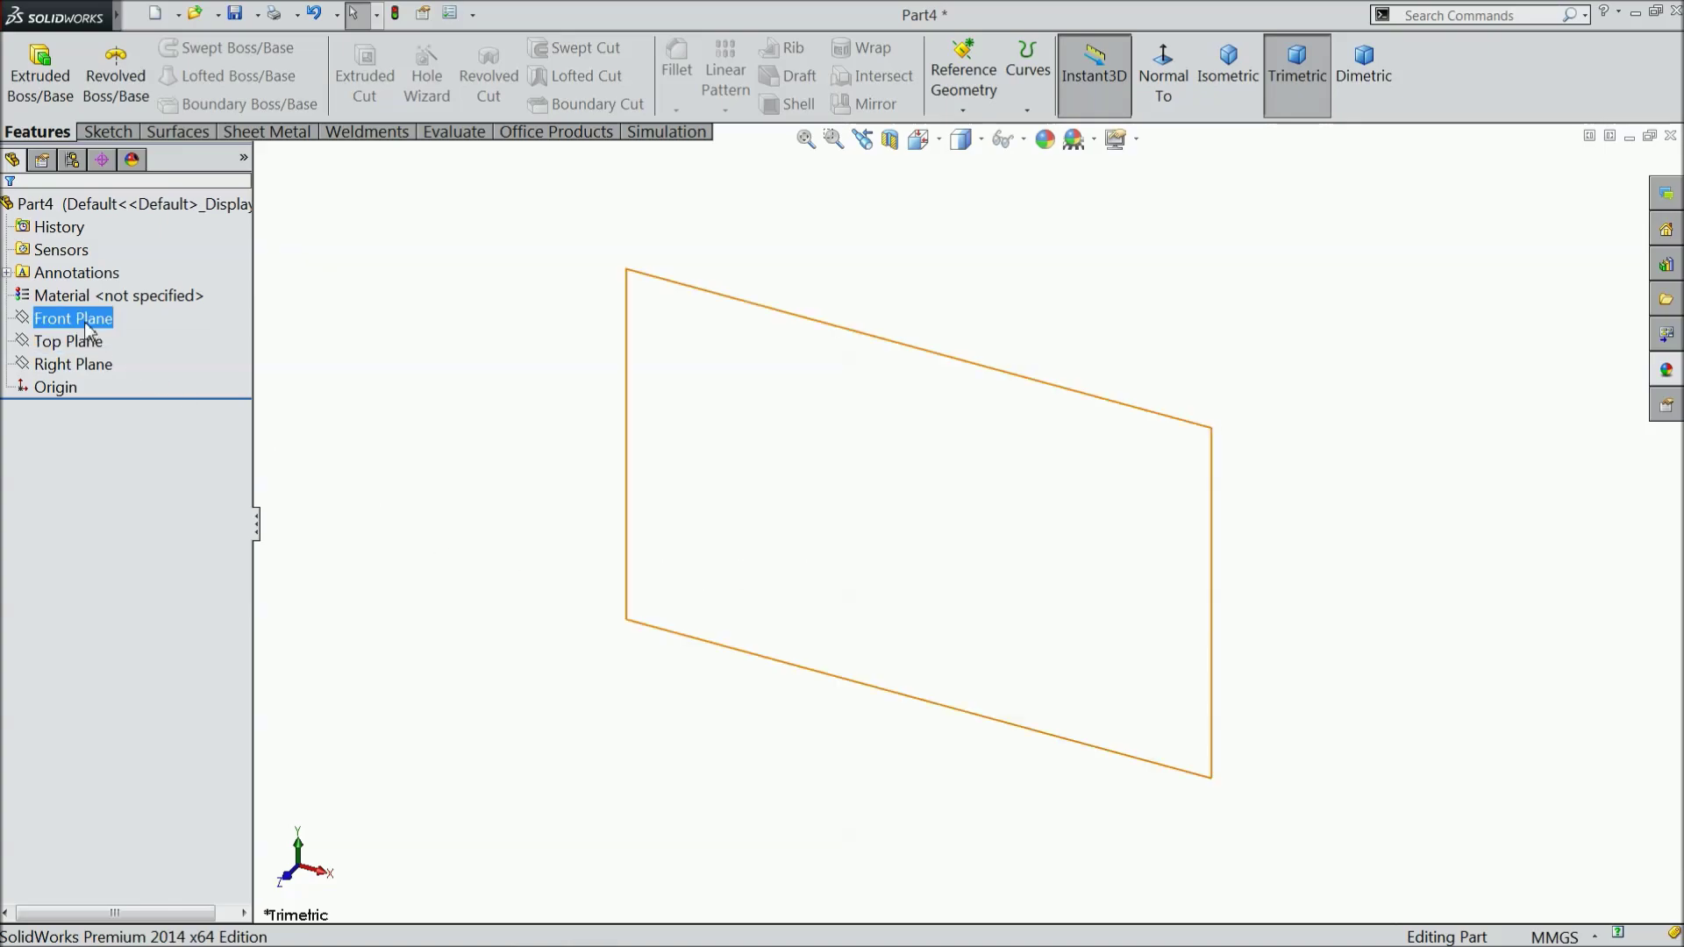
{"action": "left_click", "coordinate": [97, 301]}
{"action": "left_click", "coordinate": [107, 131]}
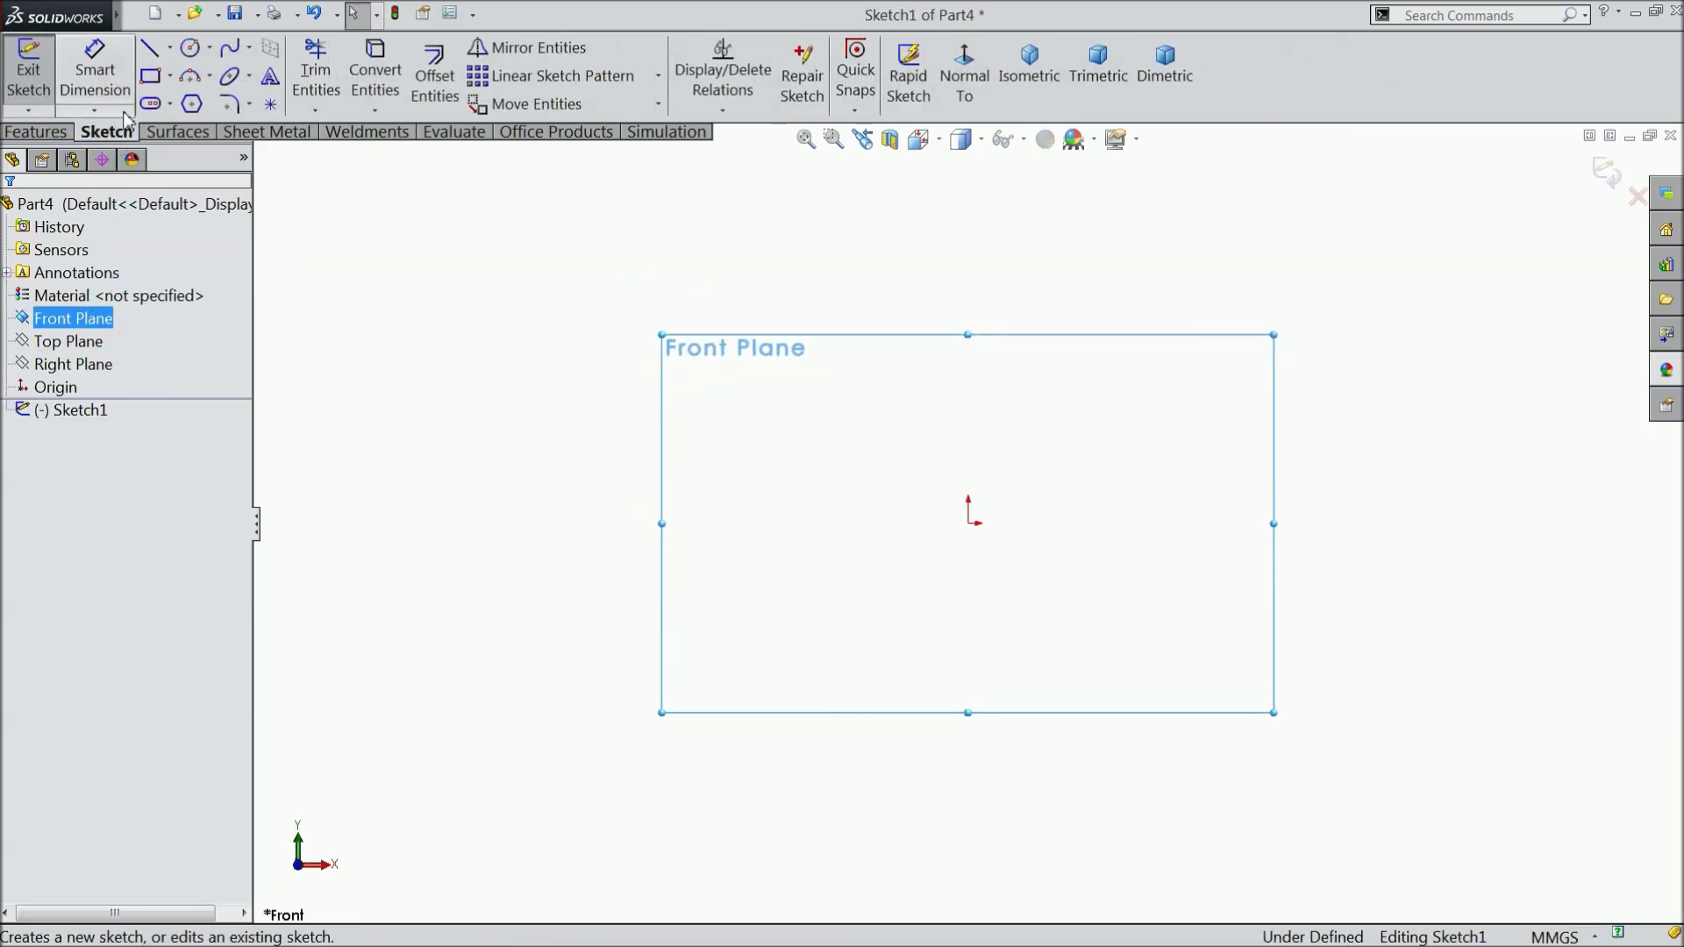
{"action": "left_click", "coordinate": [169, 48]}
{"action": "left_click", "coordinate": [194, 103]}
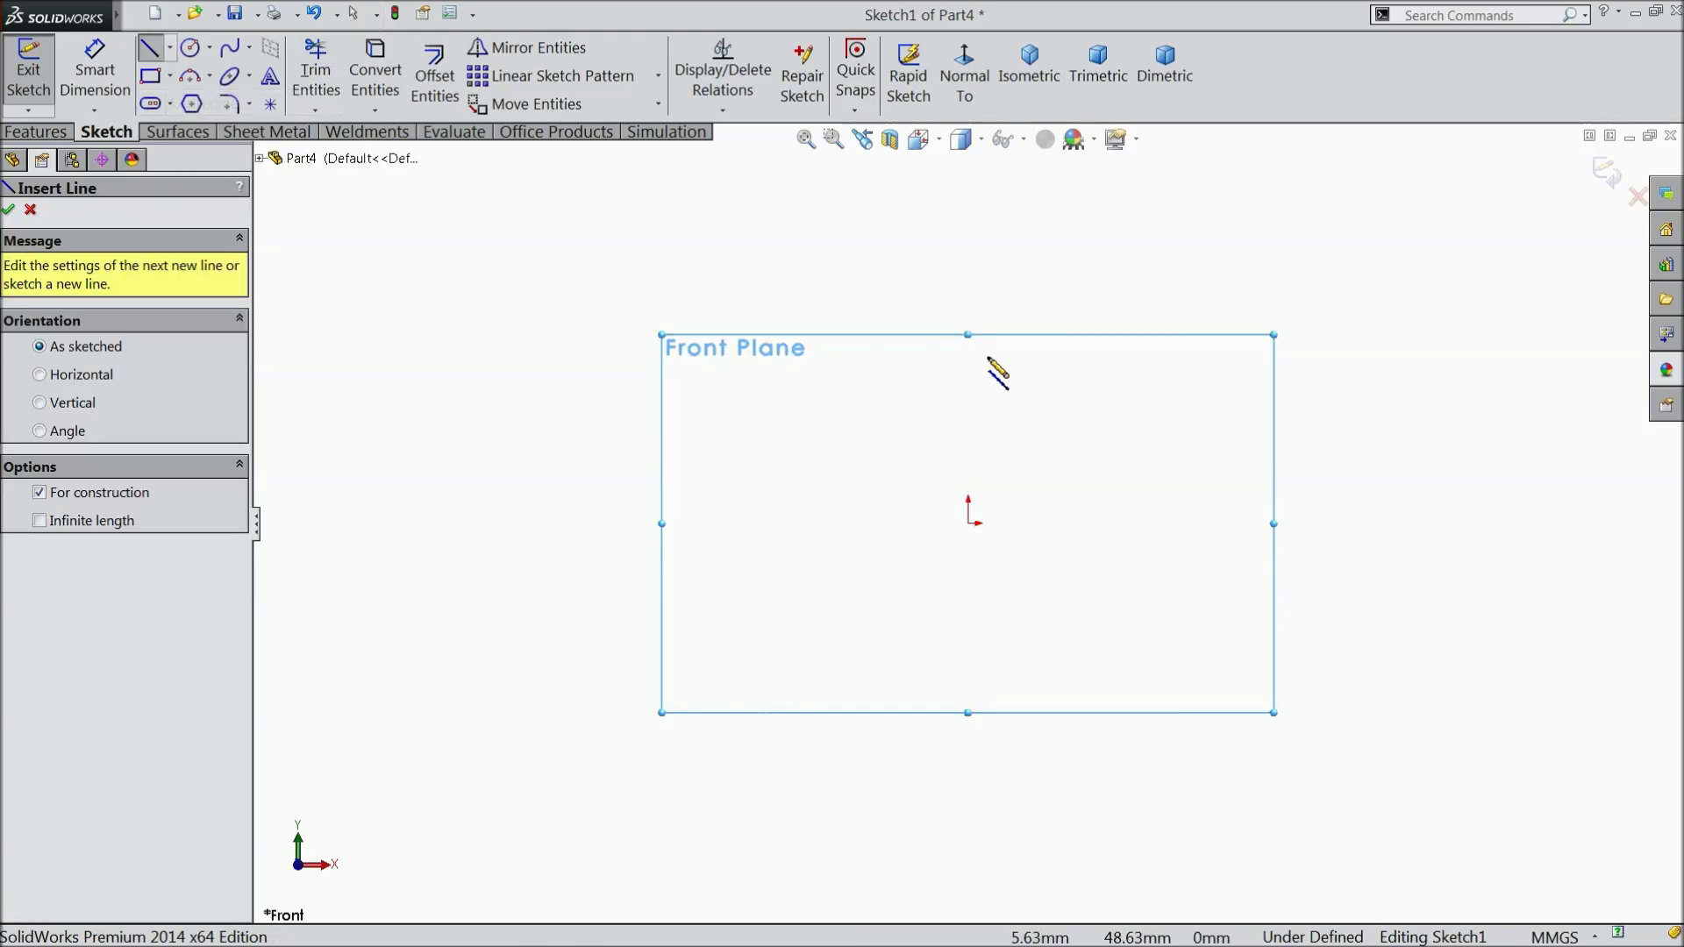
{"action": "left_click", "coordinate": [968, 301]}
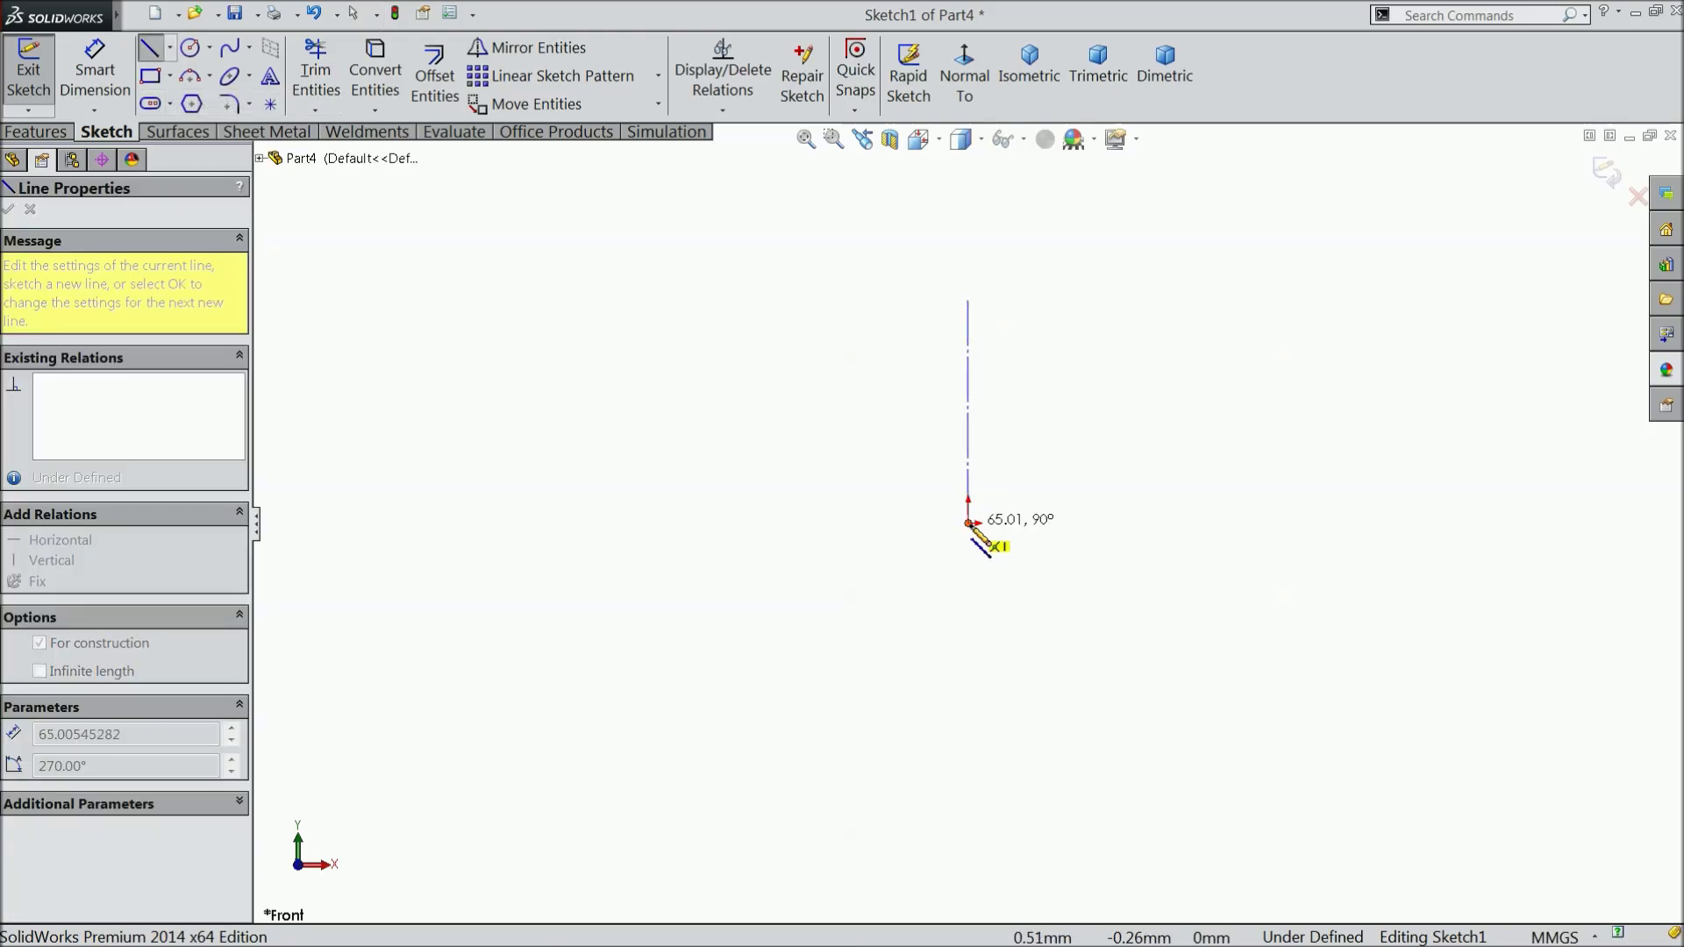
{"action": "left_click", "coordinate": [968, 523]}
{"action": "left_click", "coordinate": [427, 524]}
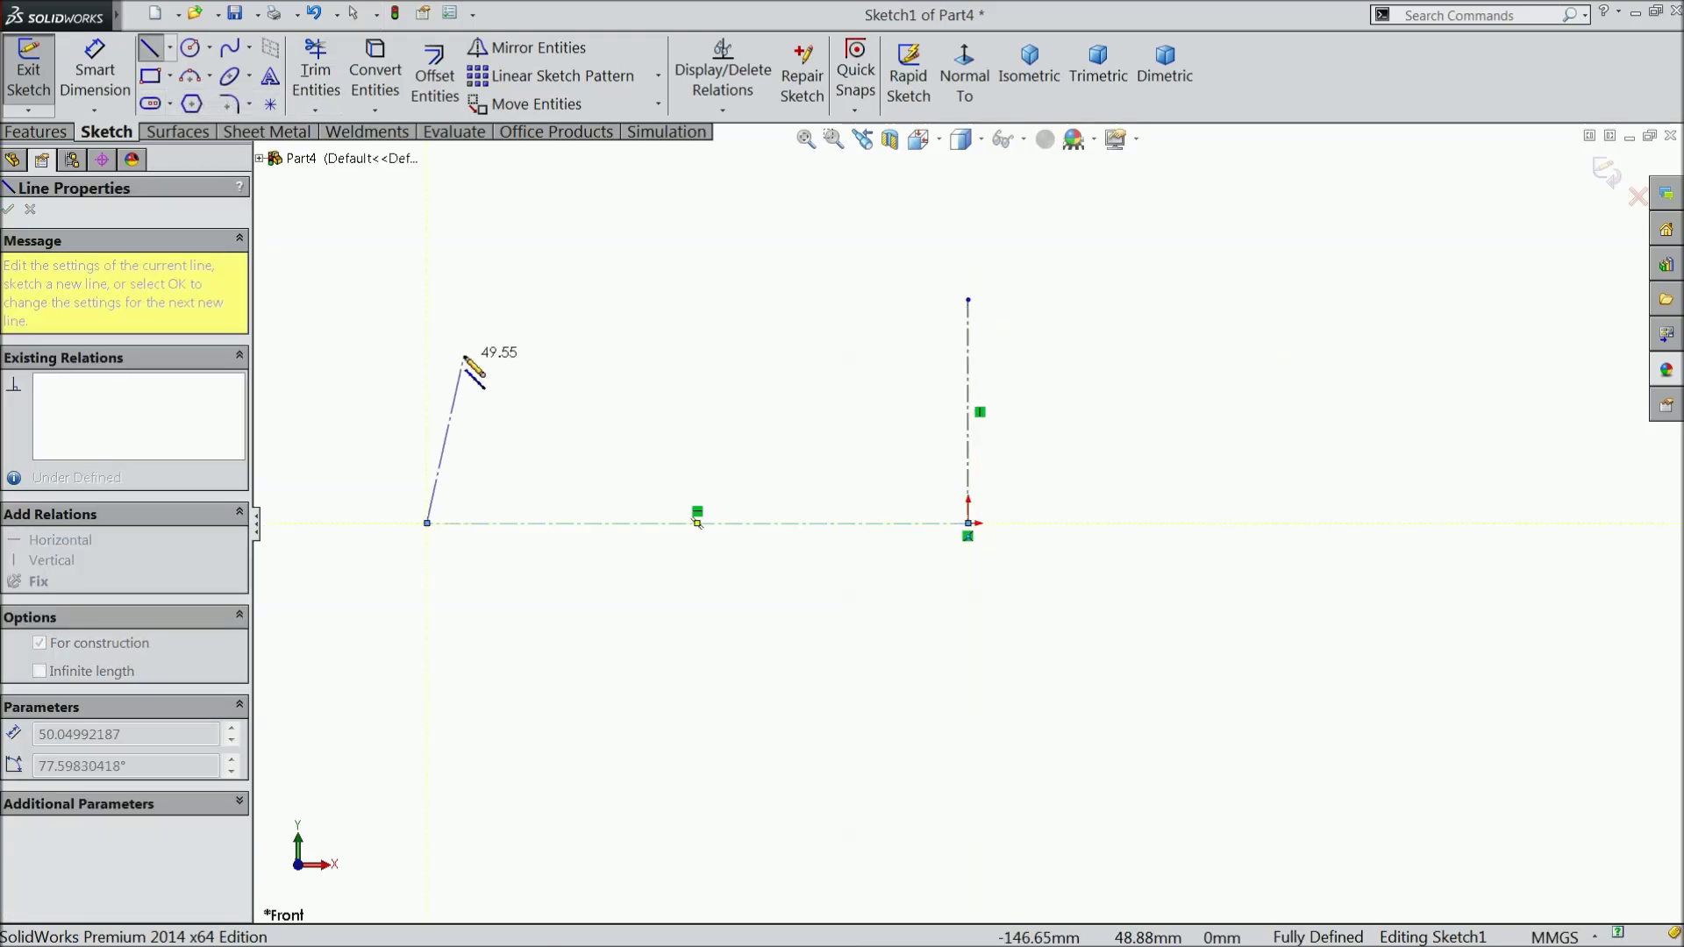
{"action": "right_click", "coordinate": [455, 364]}
{"action": "left_click", "coordinate": [509, 172]}
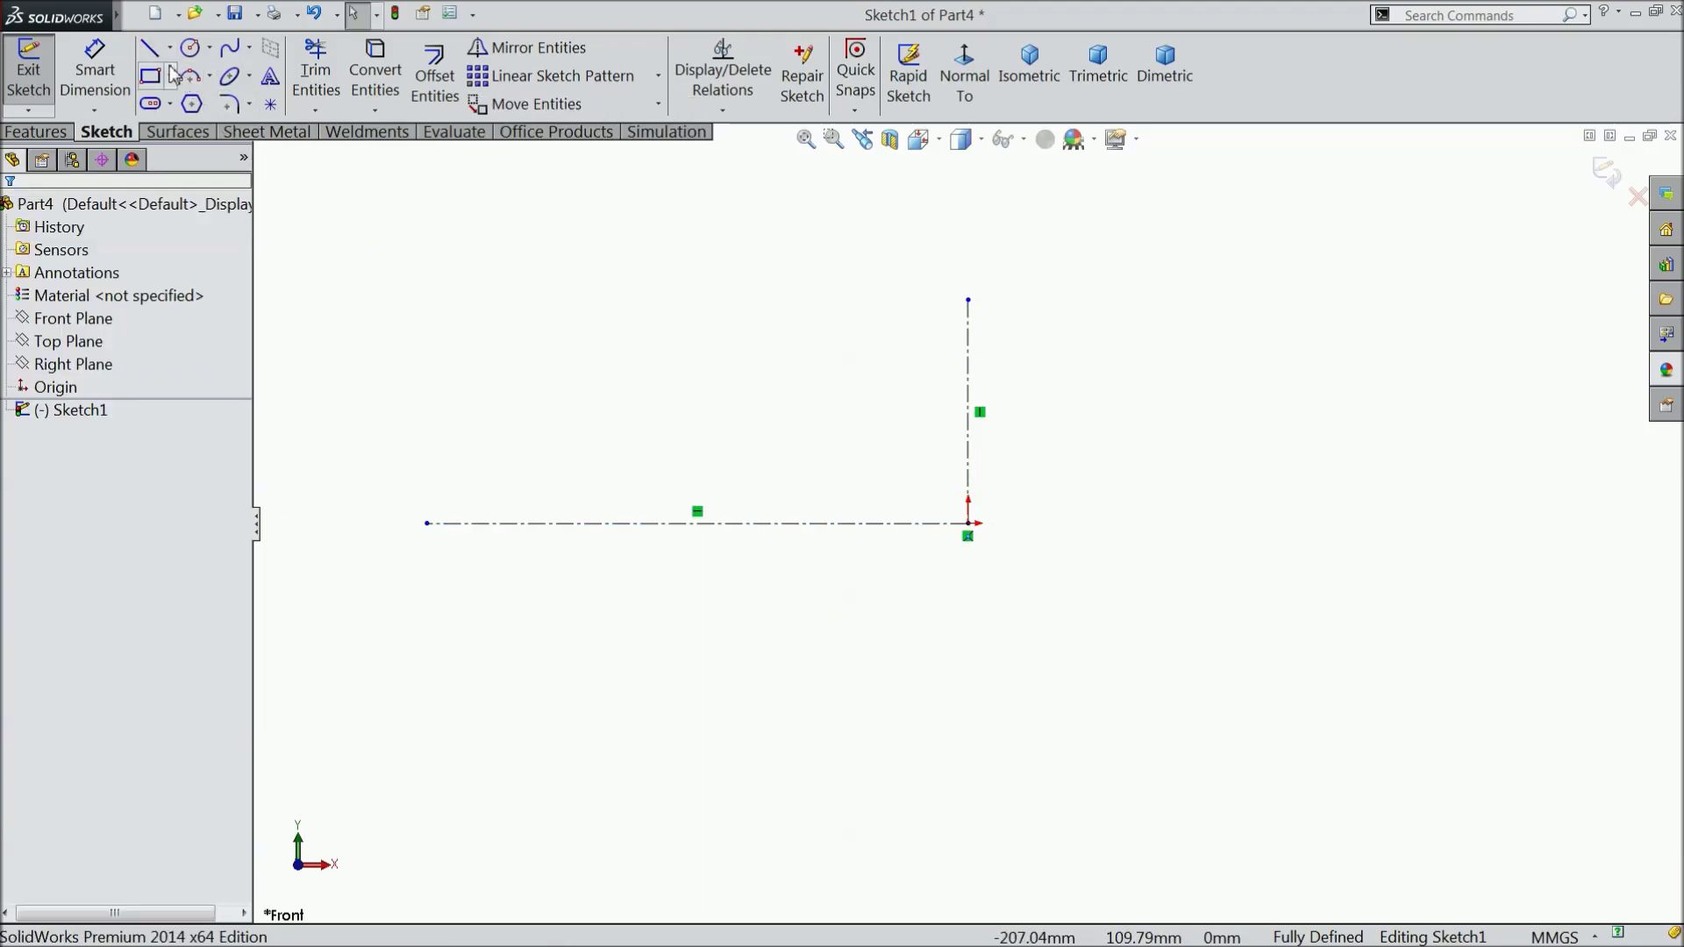
Draw a slanted line down to the horizontal centerline's outer end, continued by a line about 22 mm long along that centerline
{"action": "left_click", "coordinate": [150, 48]}
{"action": "left_click", "coordinate": [375, 267]}
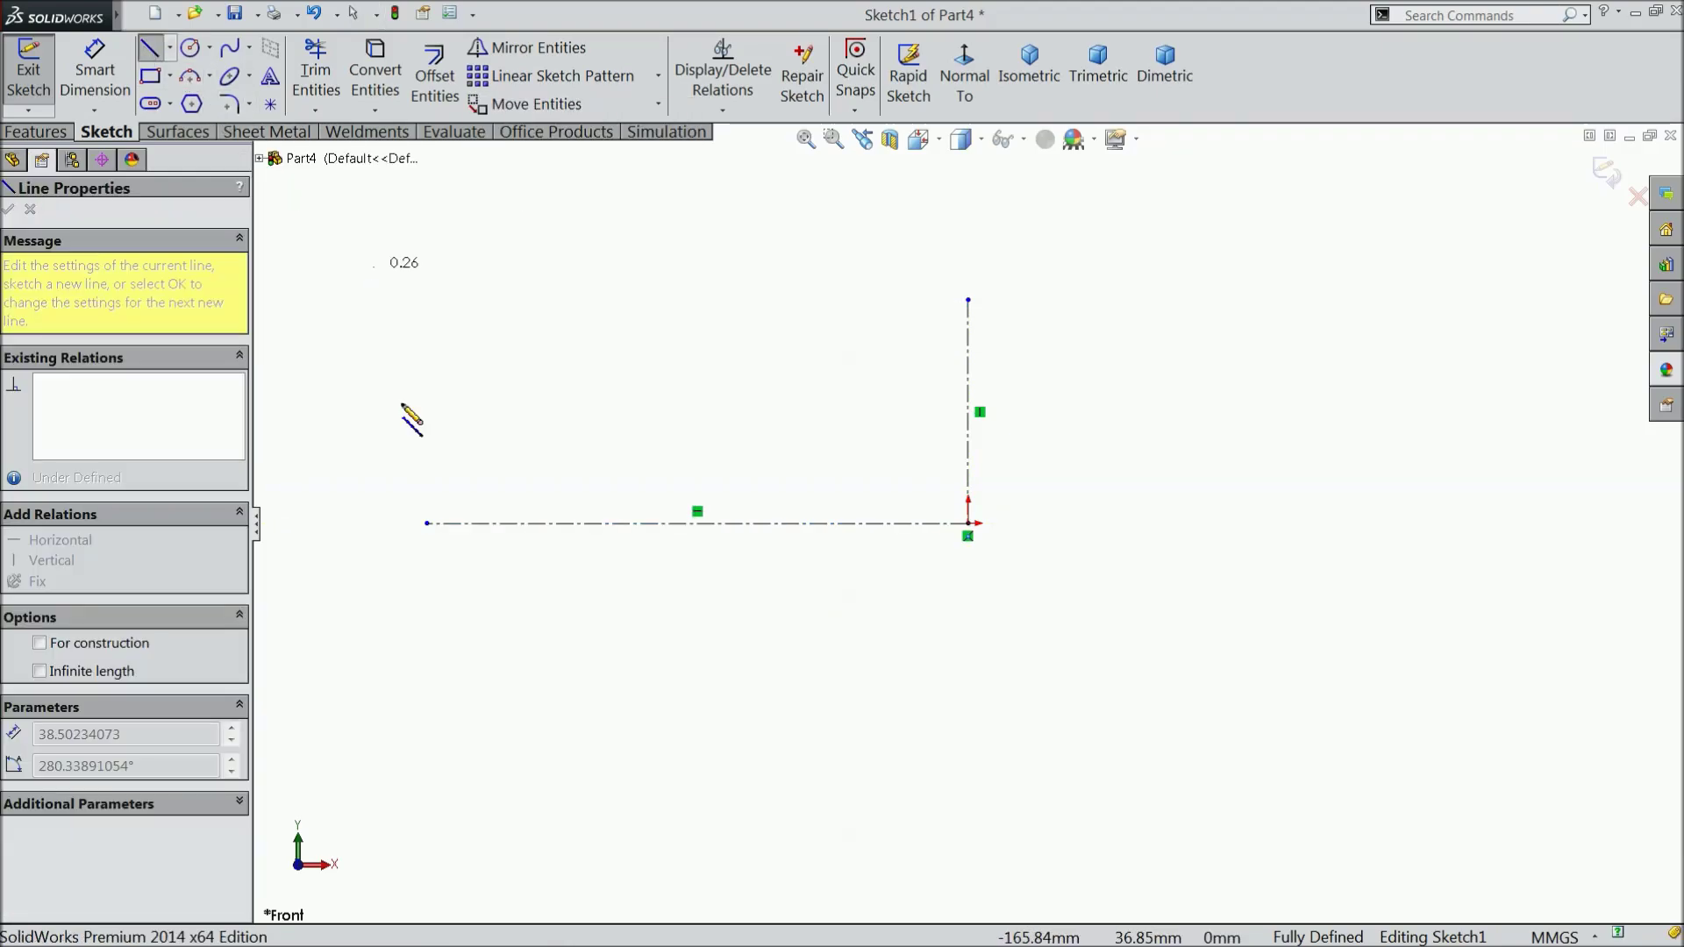
{"action": "left_click", "coordinate": [427, 523]}
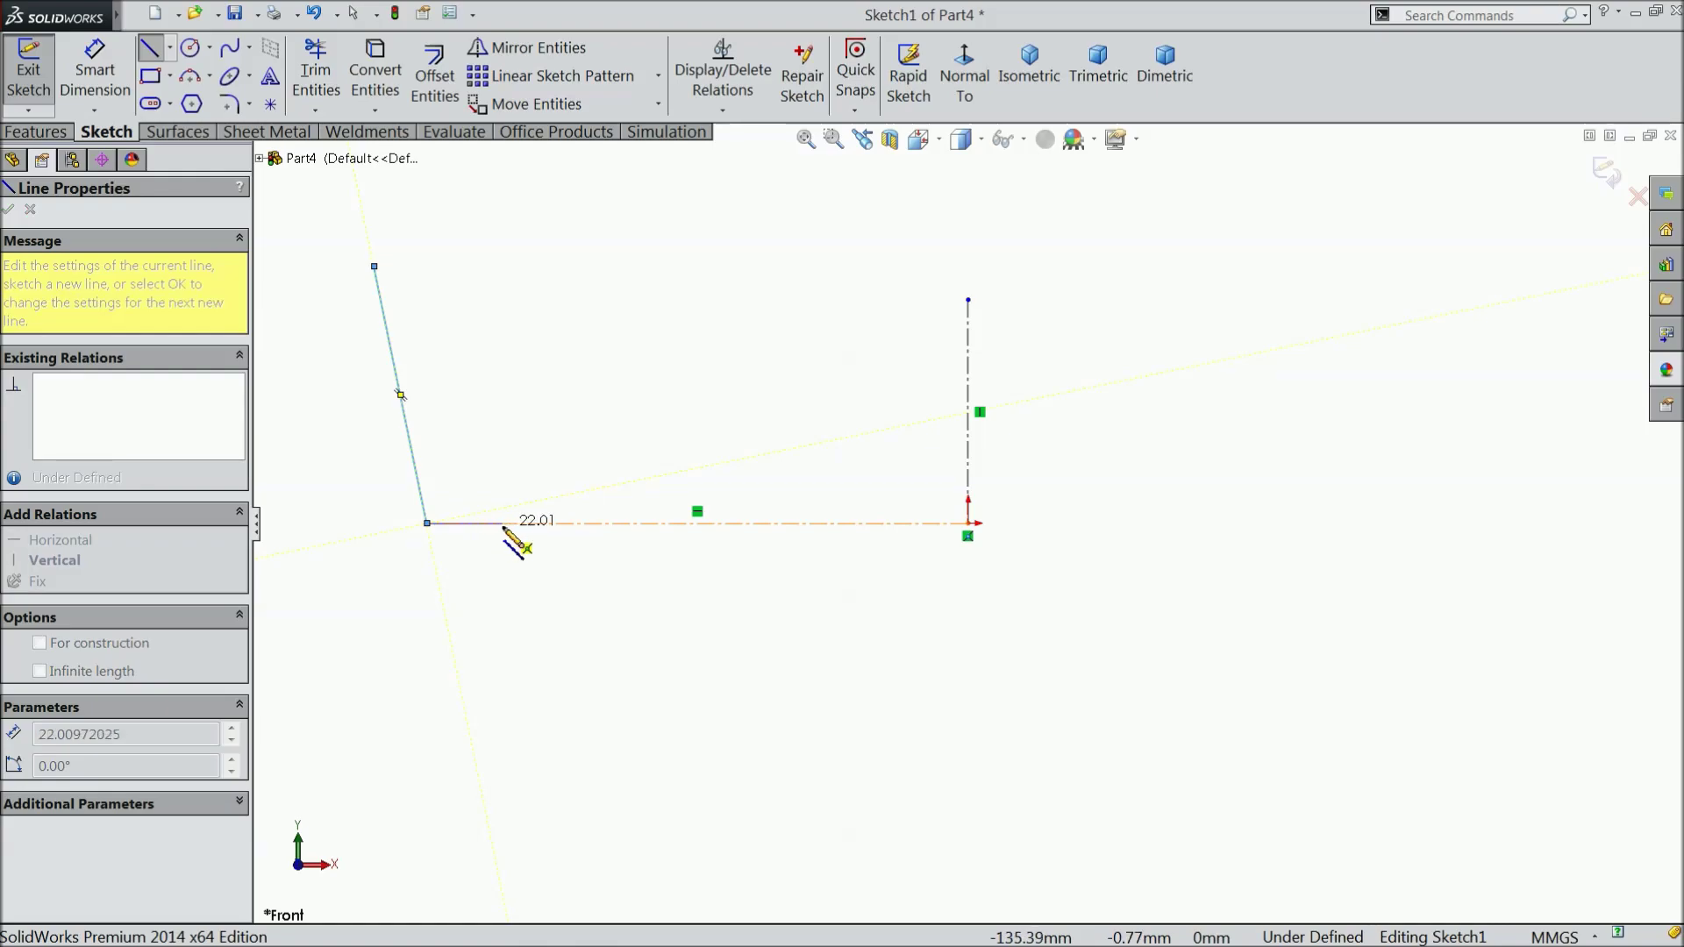
{"action": "left_click", "coordinate": [502, 525]}
{"action": "right_click", "coordinate": [561, 404]}
{"action": "left_click", "coordinate": [619, 163]}
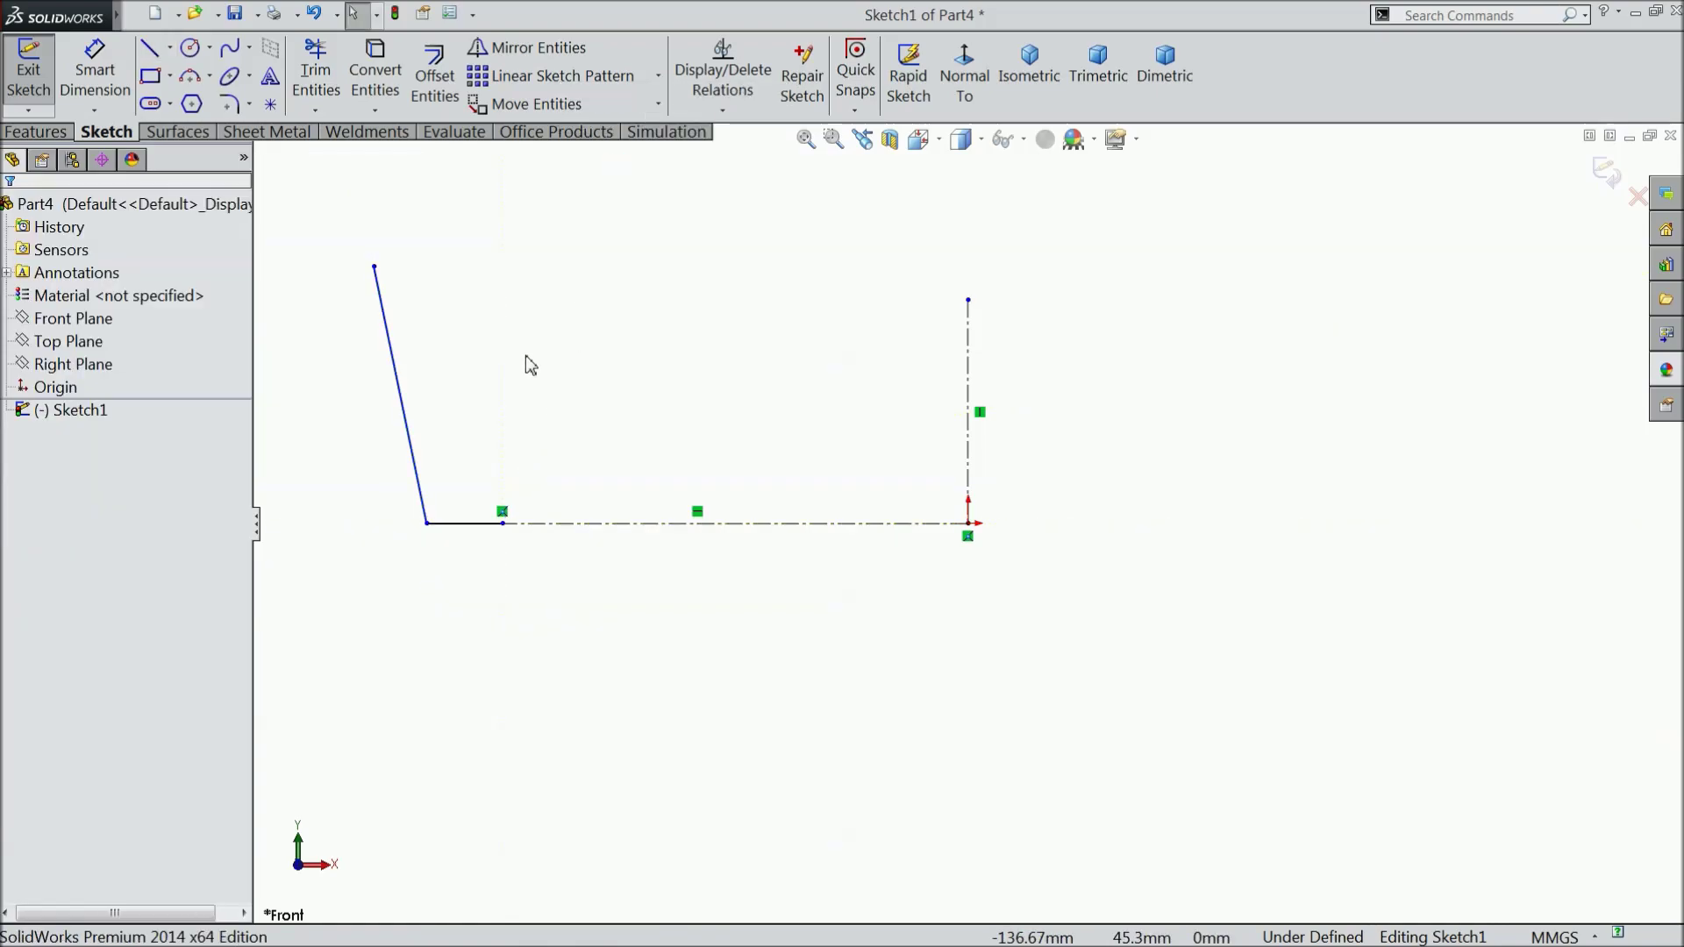
Dimension the slanted line's upper endpoint to the vertical centerline at 27.5 mm
{"action": "left_click", "coordinate": [95, 70]}
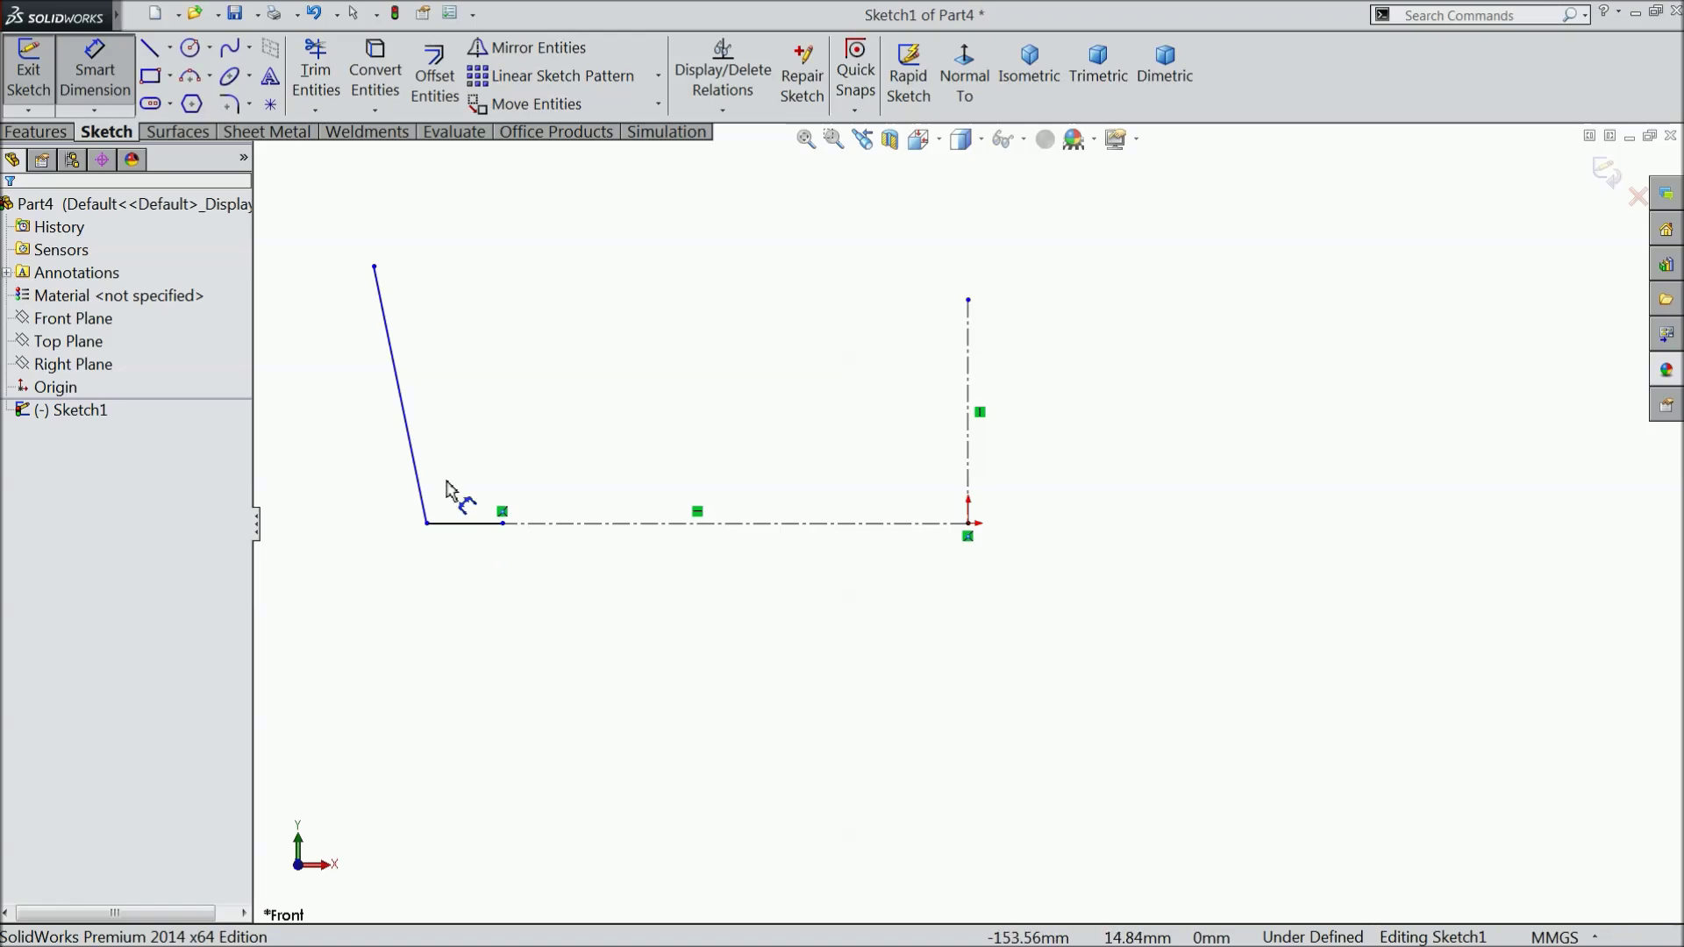
{"action": "left_click", "coordinate": [375, 267]}
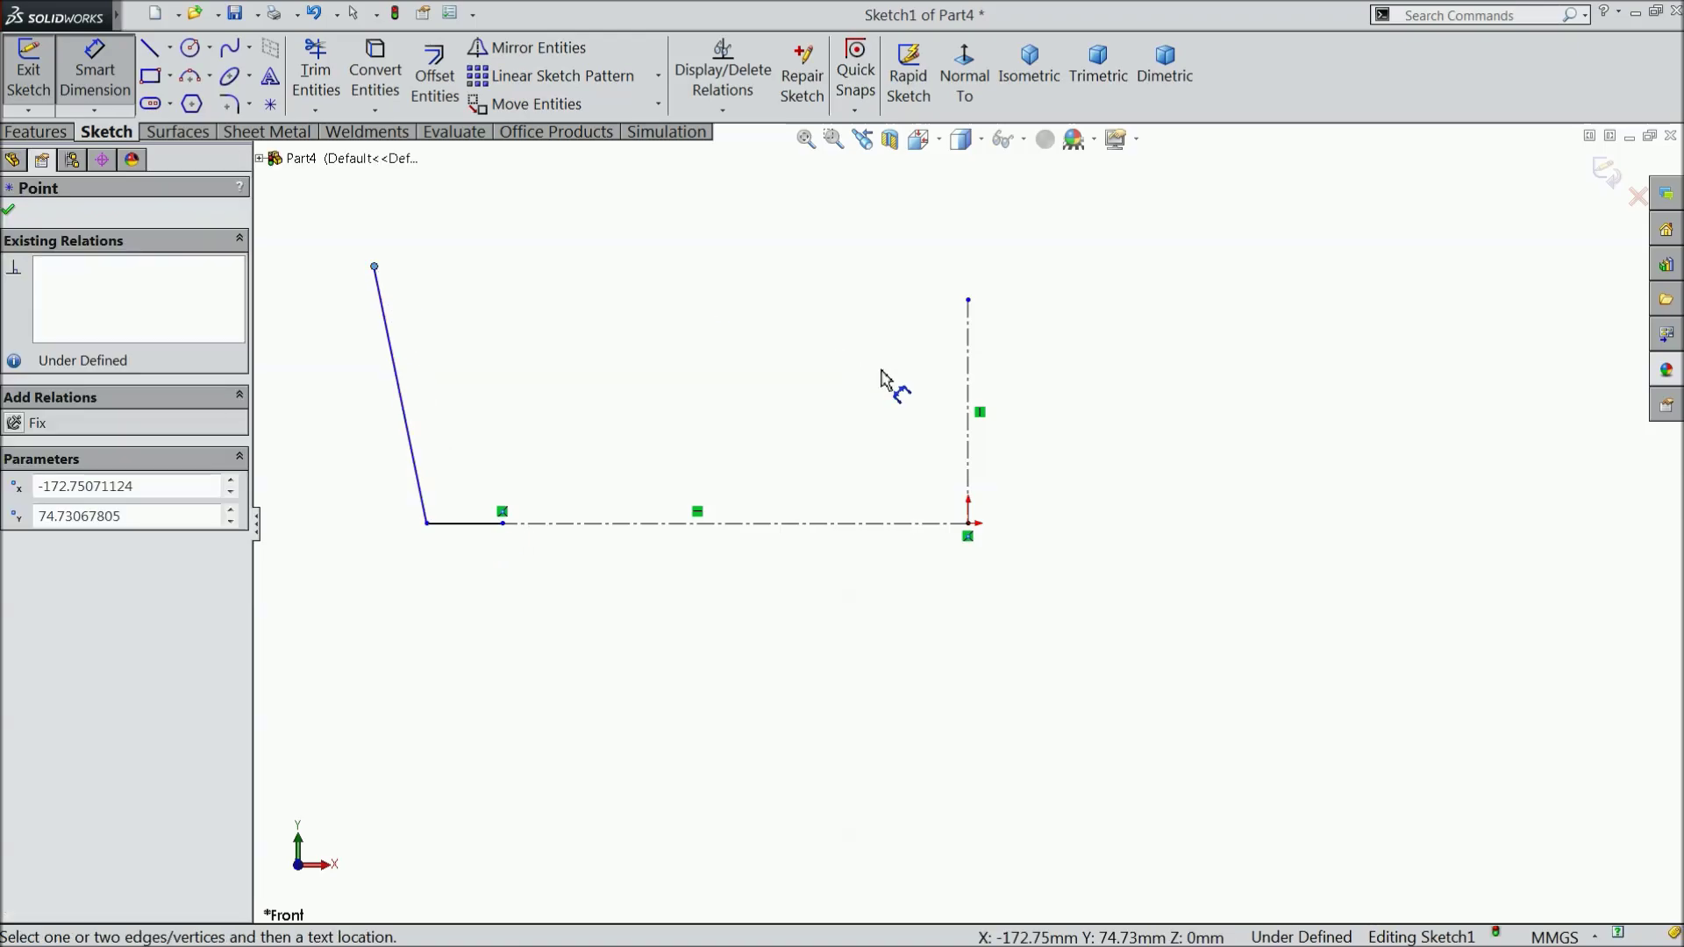
{"action": "left_click", "coordinate": [969, 384]}
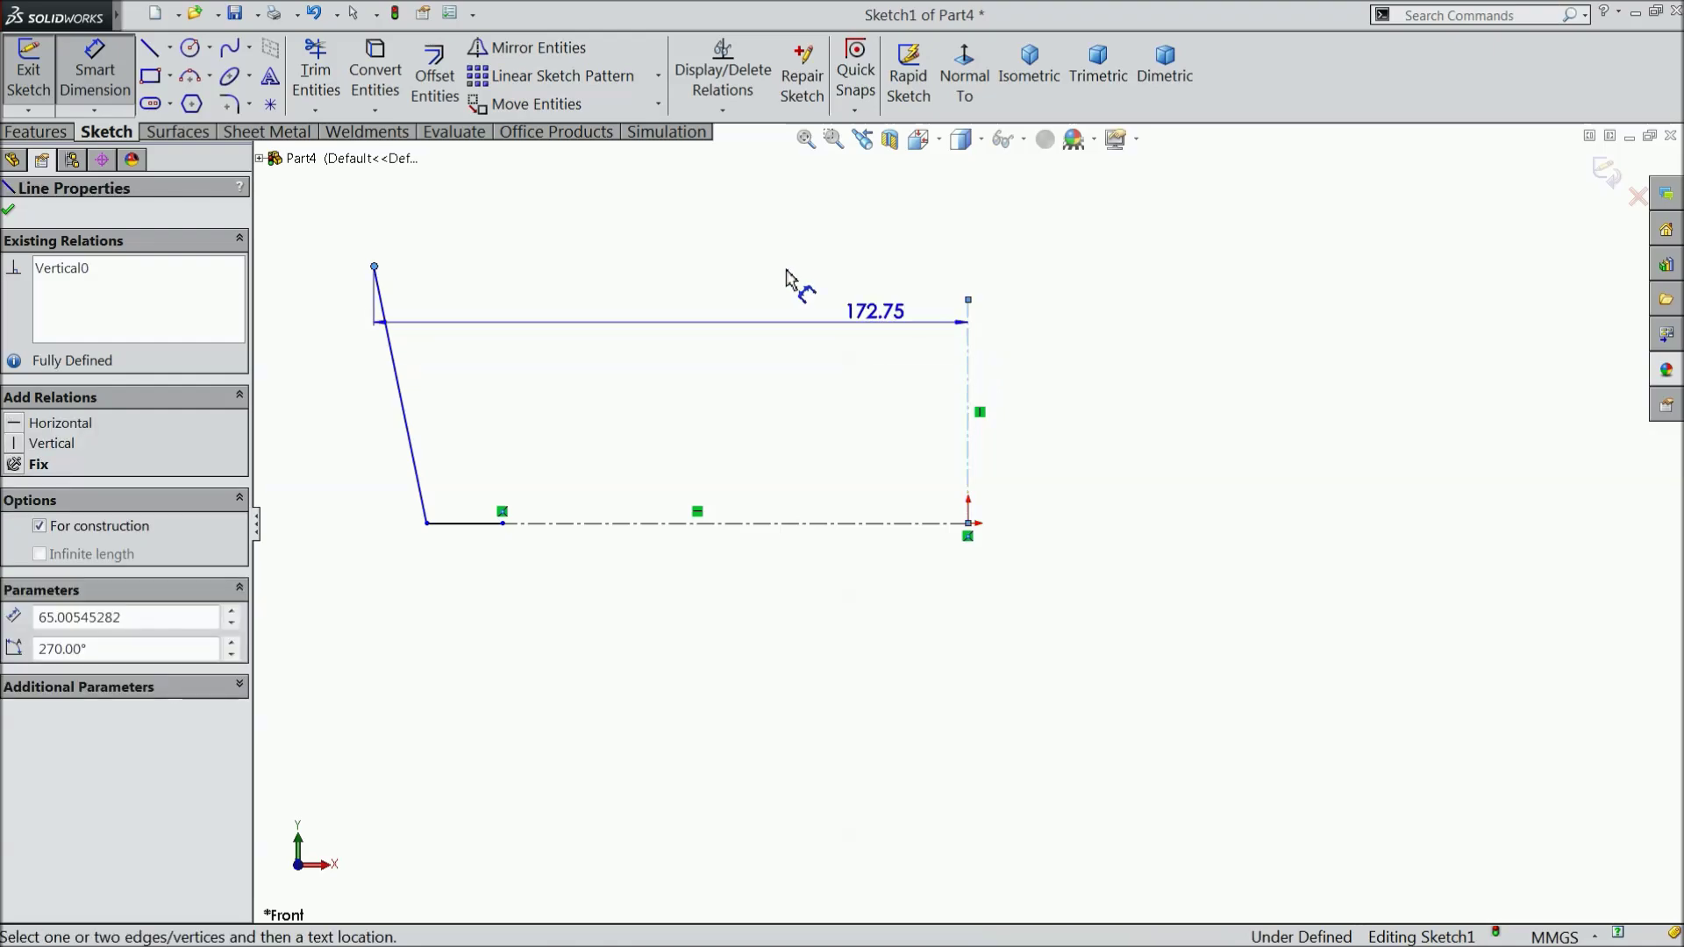
{"action": "left_click", "coordinate": [688, 218]}
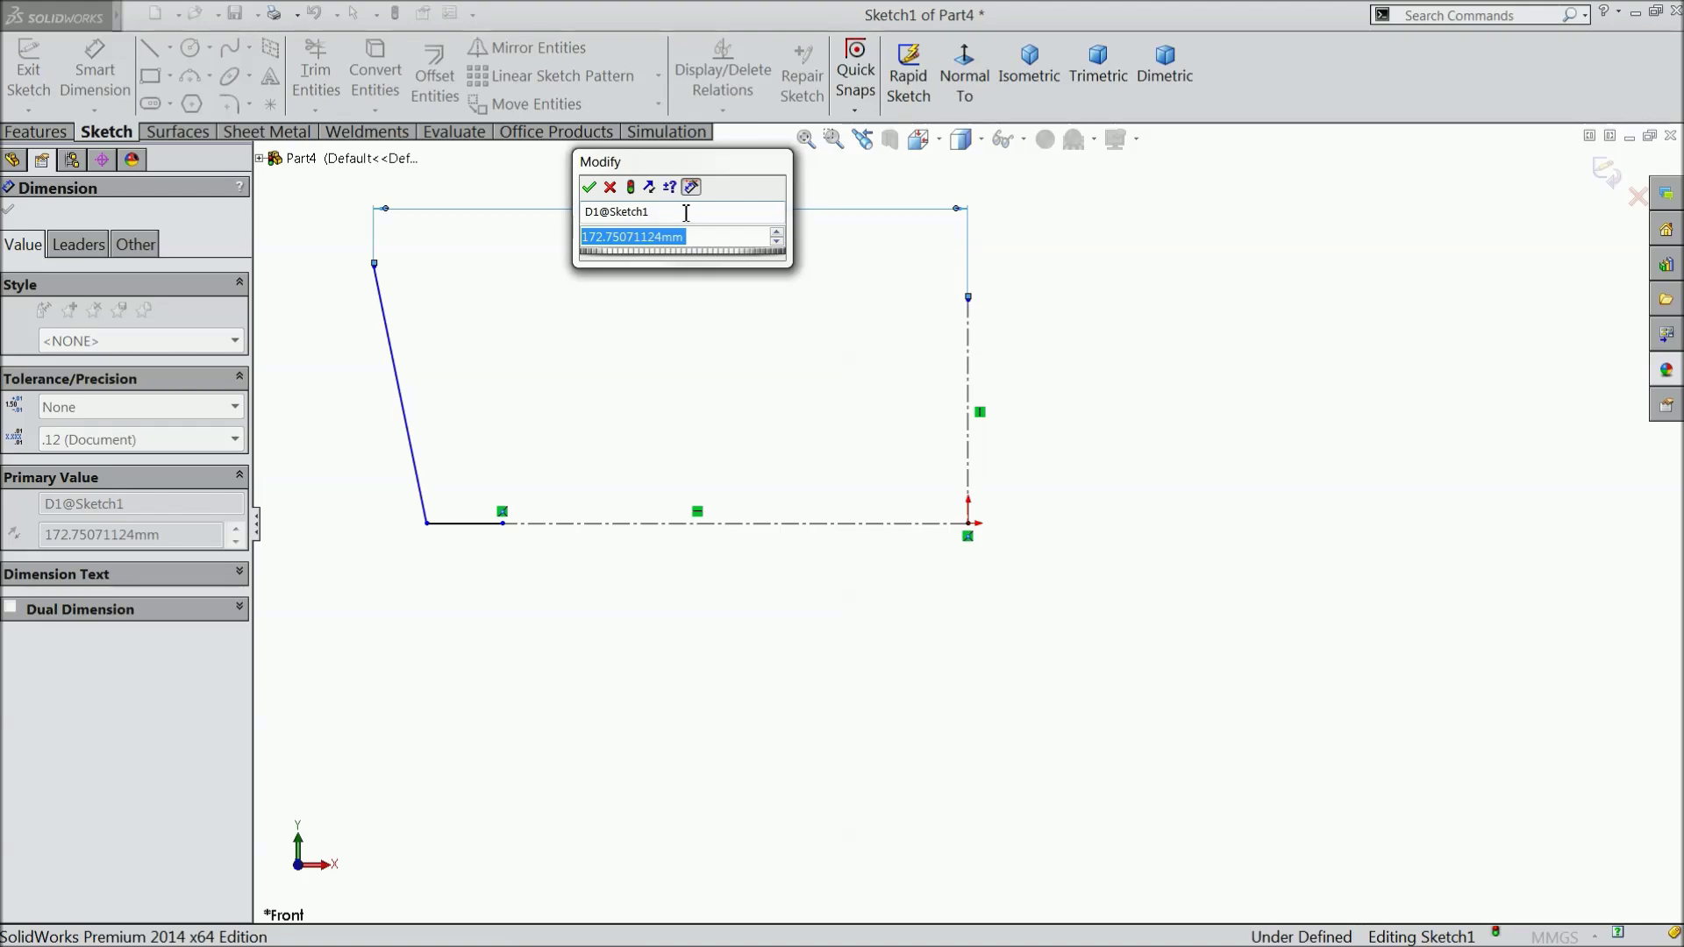
{"action": "type", "text": "27"}
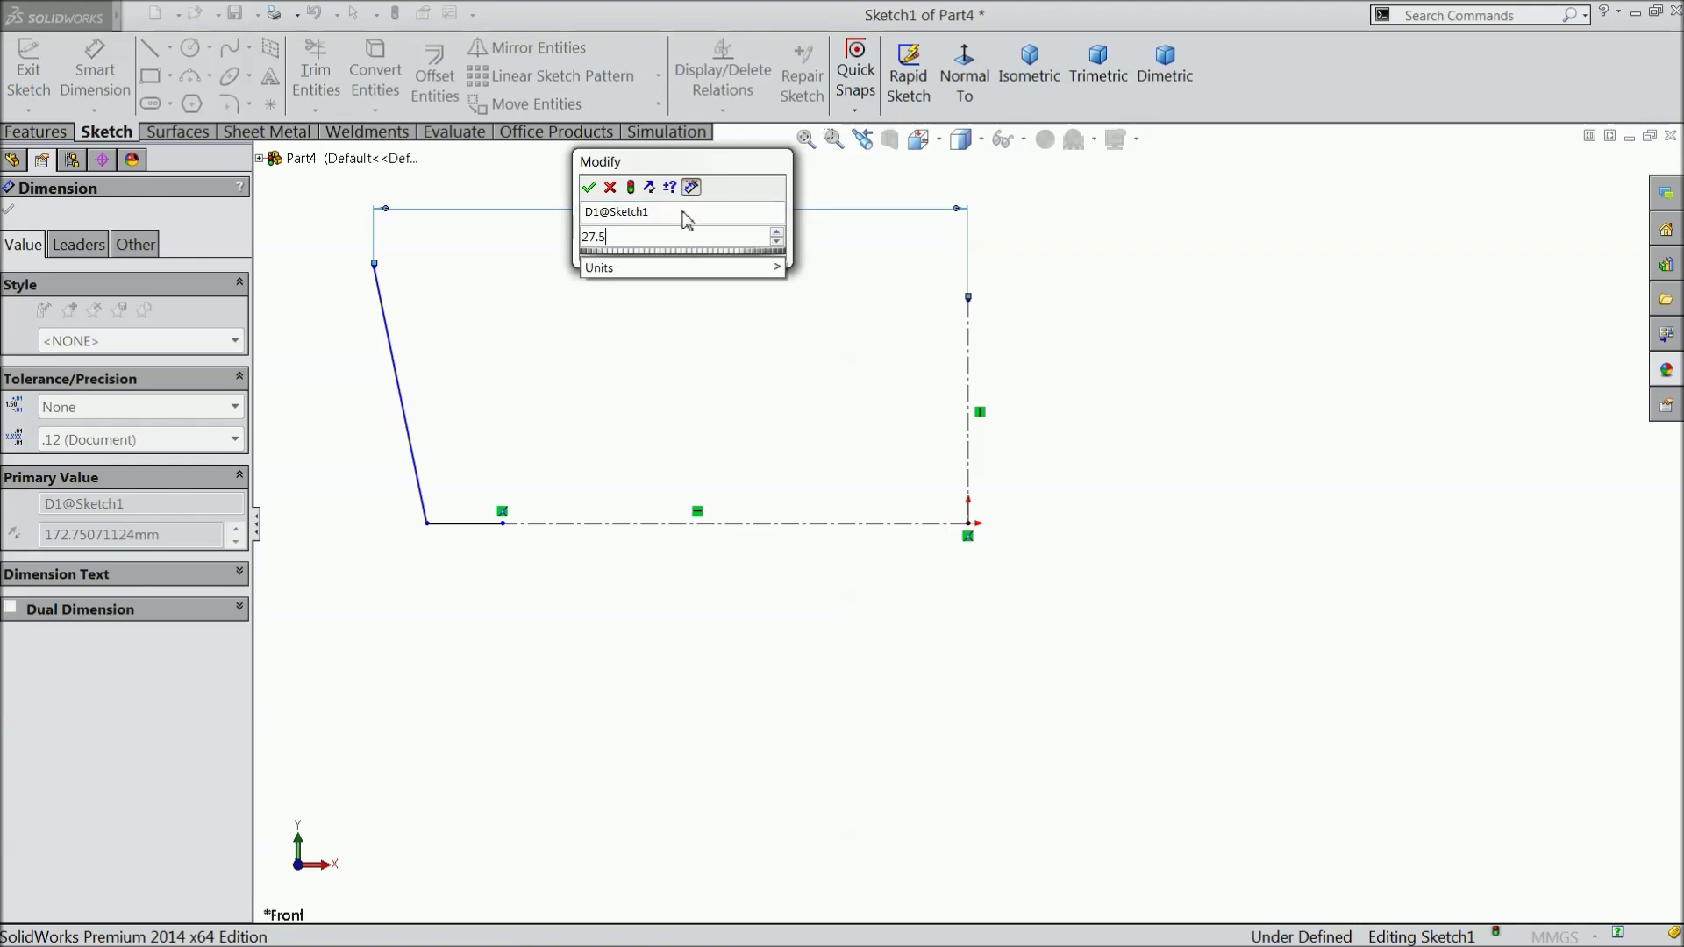
{"action": "type", "text": ".5"}
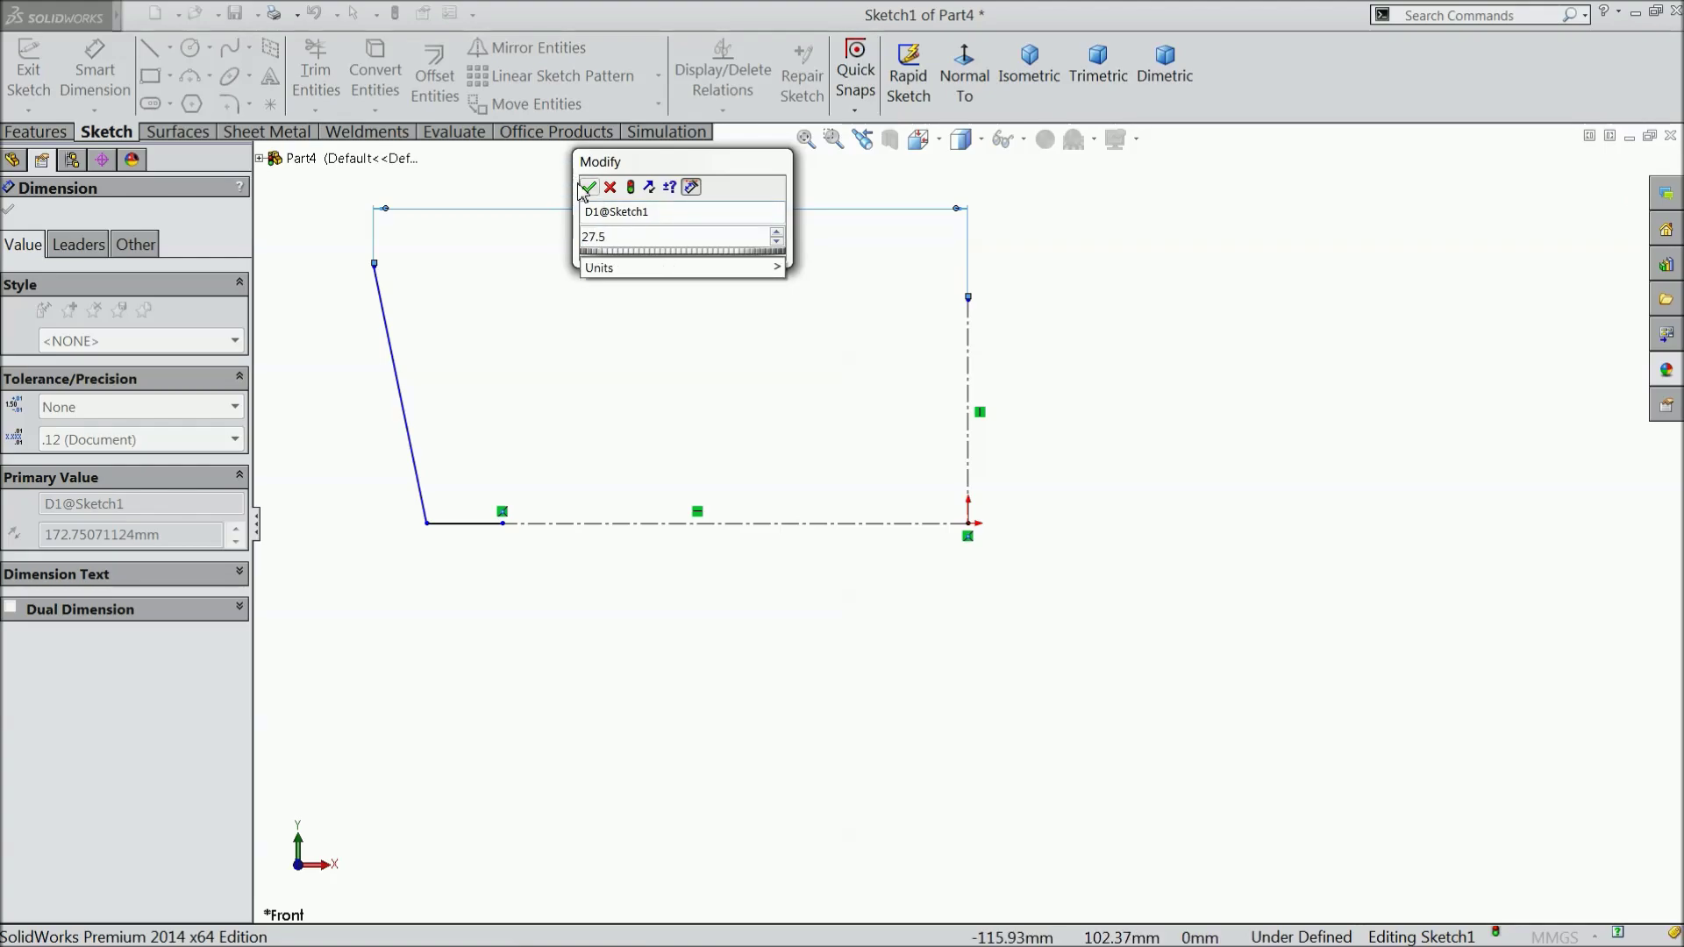
{"action": "left_click", "coordinate": [589, 187]}
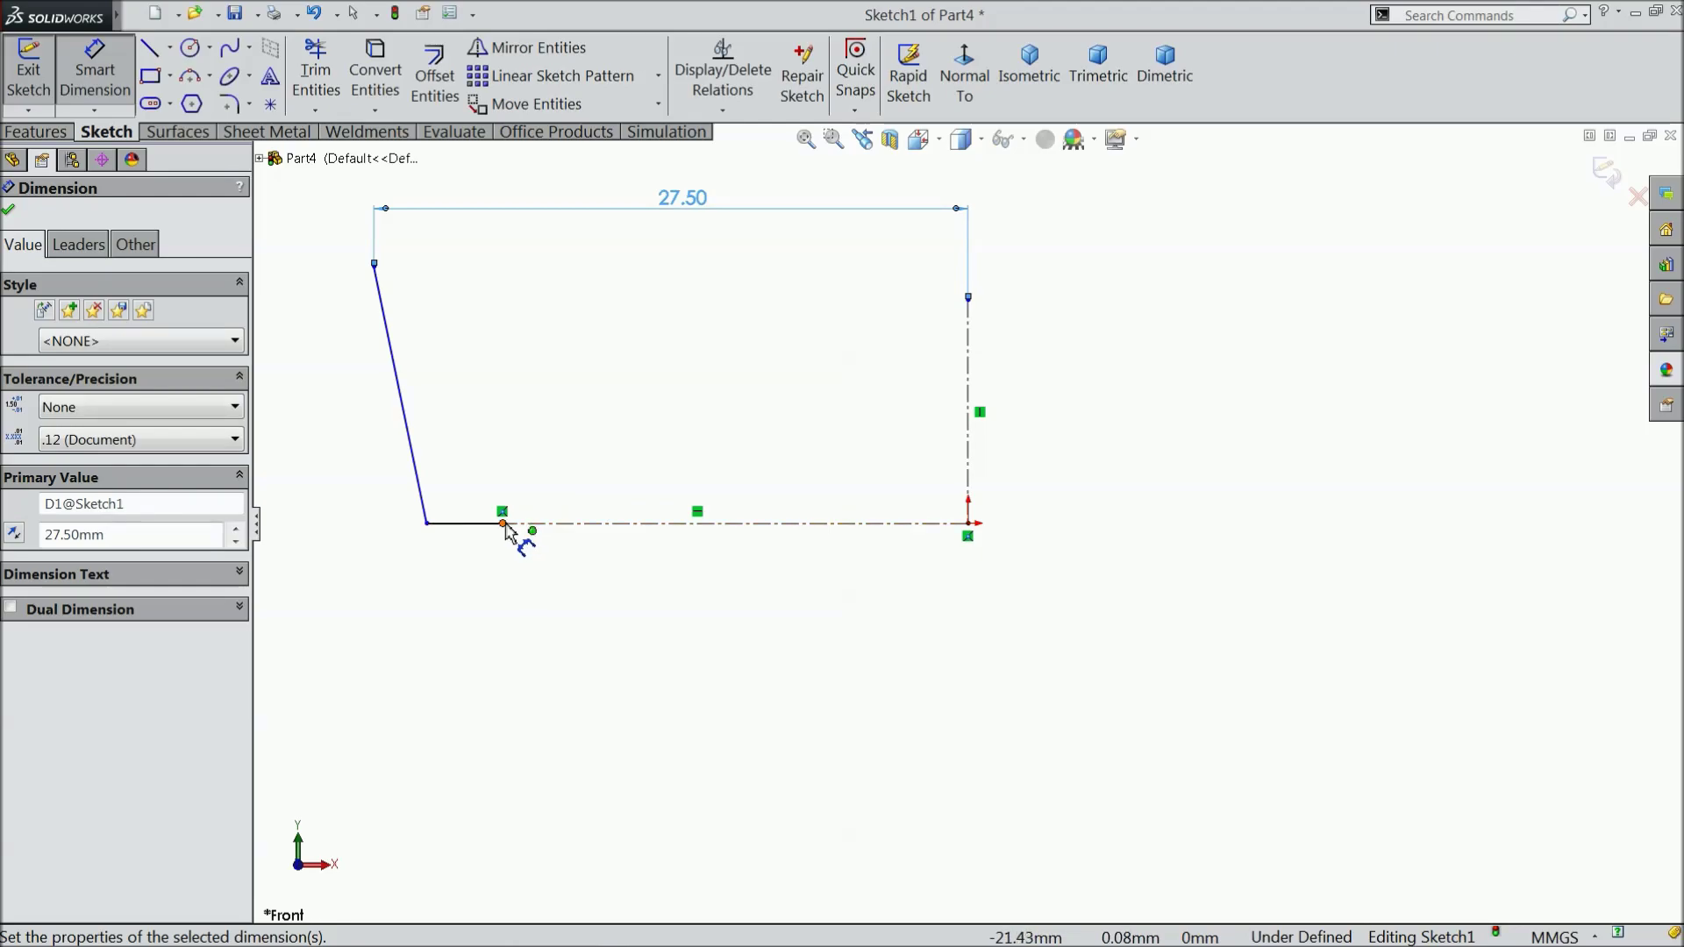
{"action": "left_click", "coordinate": [513, 525]}
{"action": "left_click", "coordinate": [786, 618]}
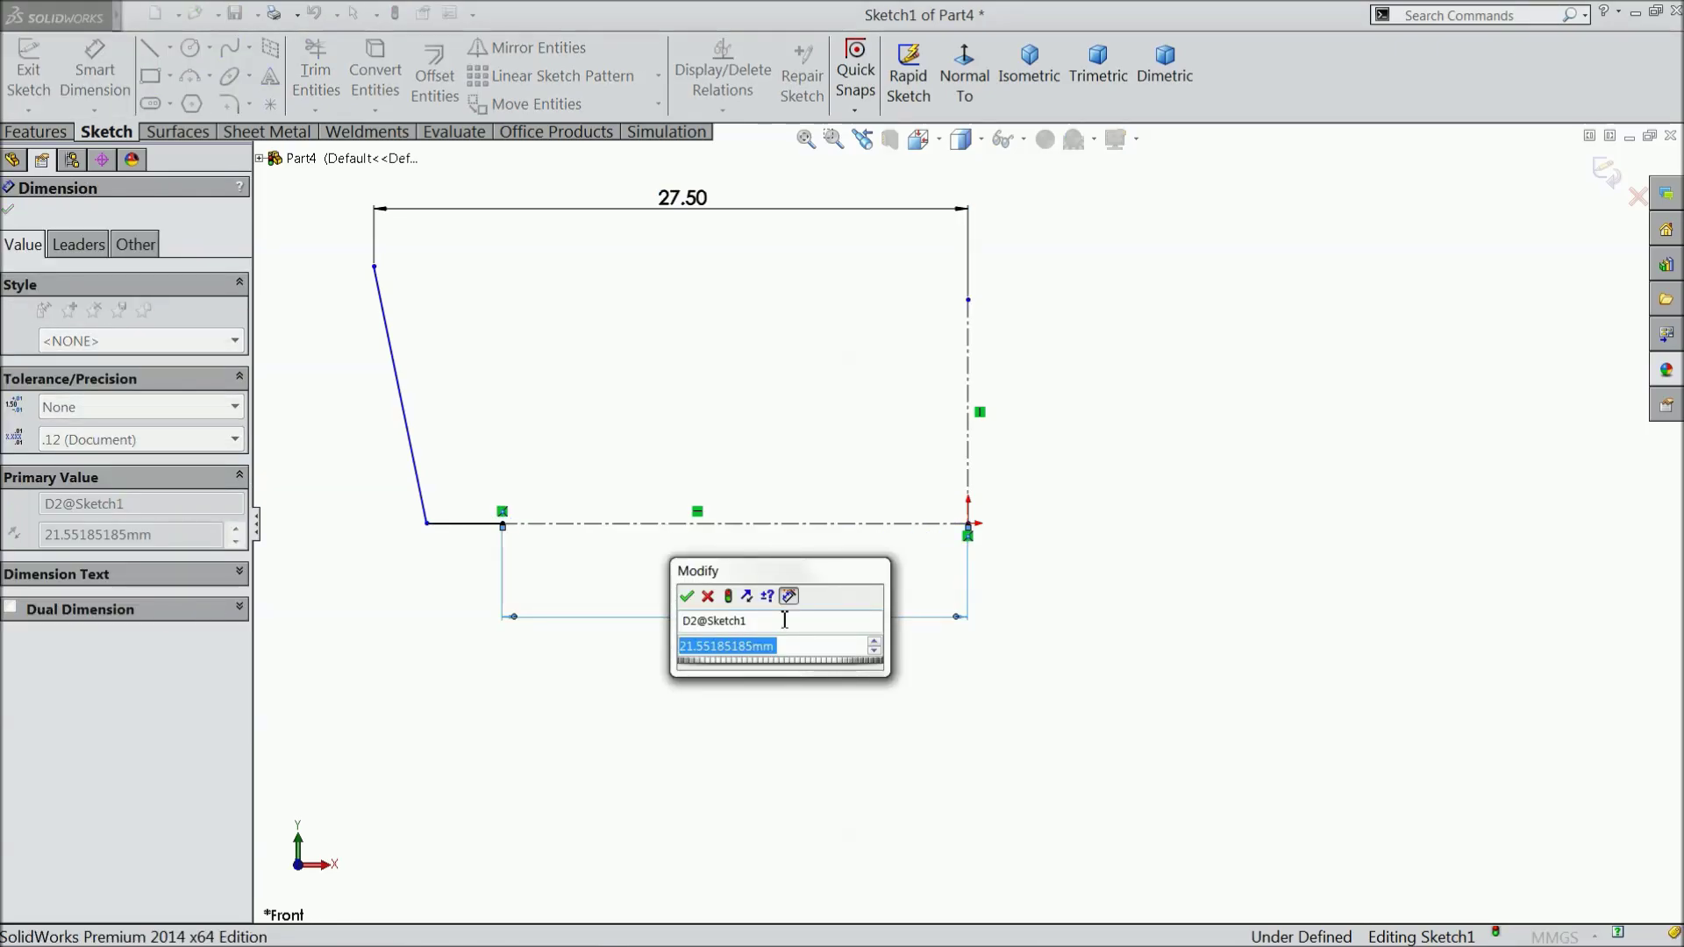
{"action": "key", "text": "BackSpace"}
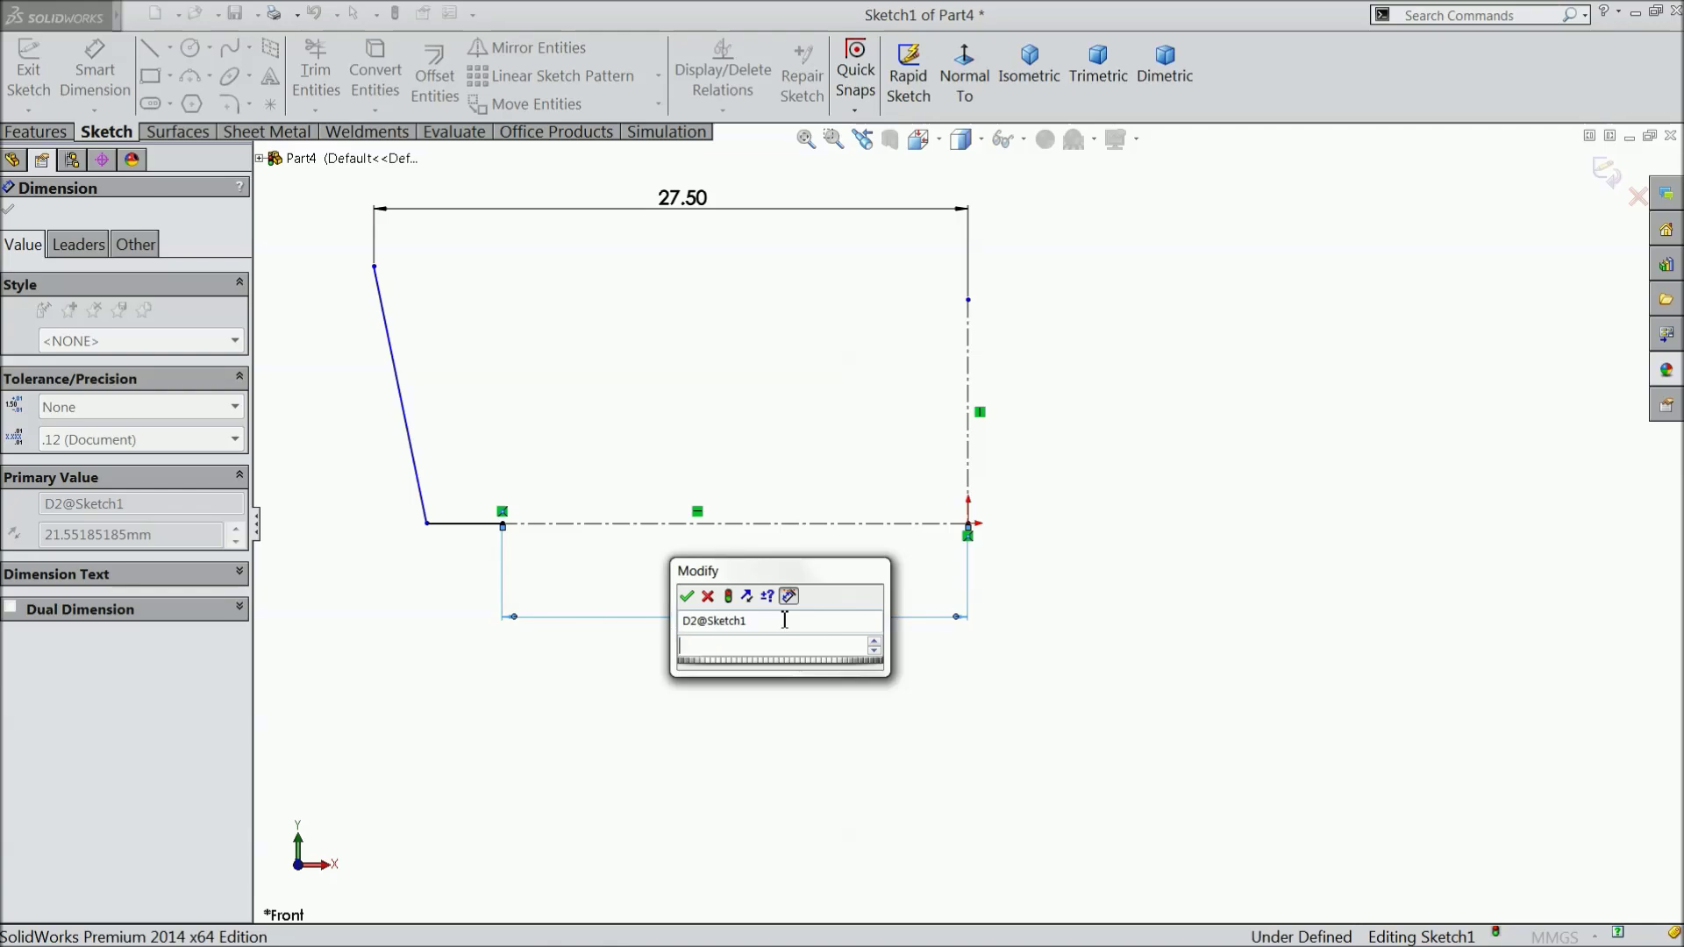
{"action": "left_click", "coordinate": [710, 597]}
{"action": "key", "text": "Delete"}
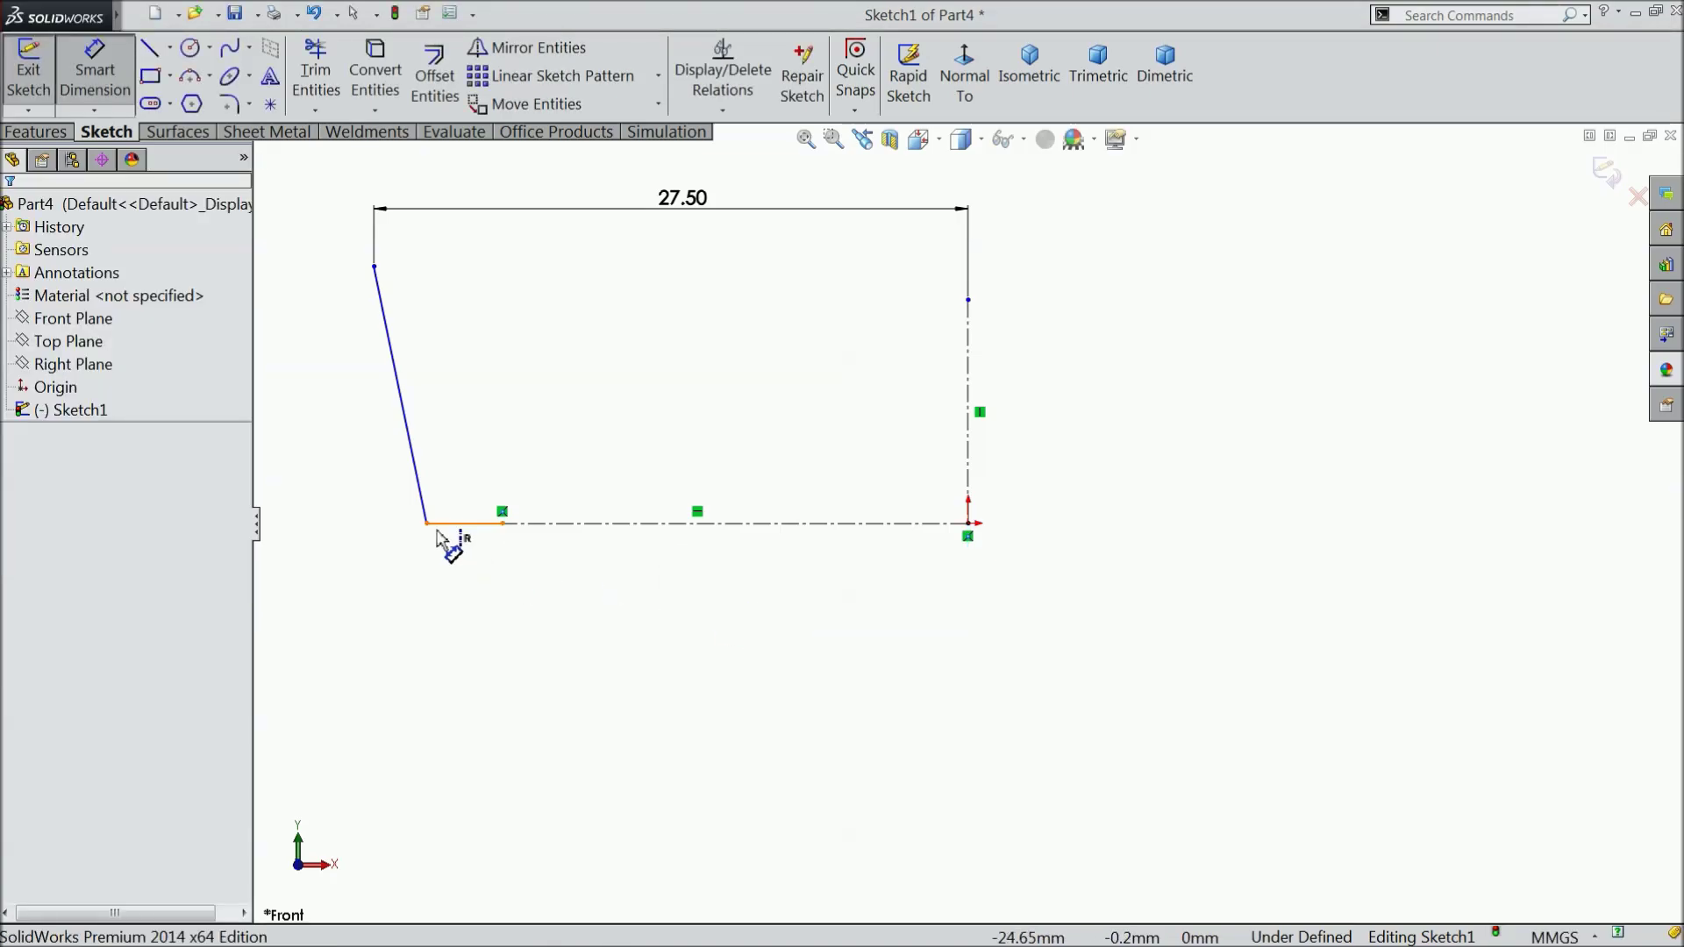
Dimension the slanted line's lower endpoint to the vertical centerline at 24 mm
{"action": "left_click", "coordinate": [427, 525]}
{"action": "left_click", "coordinate": [667, 656]}
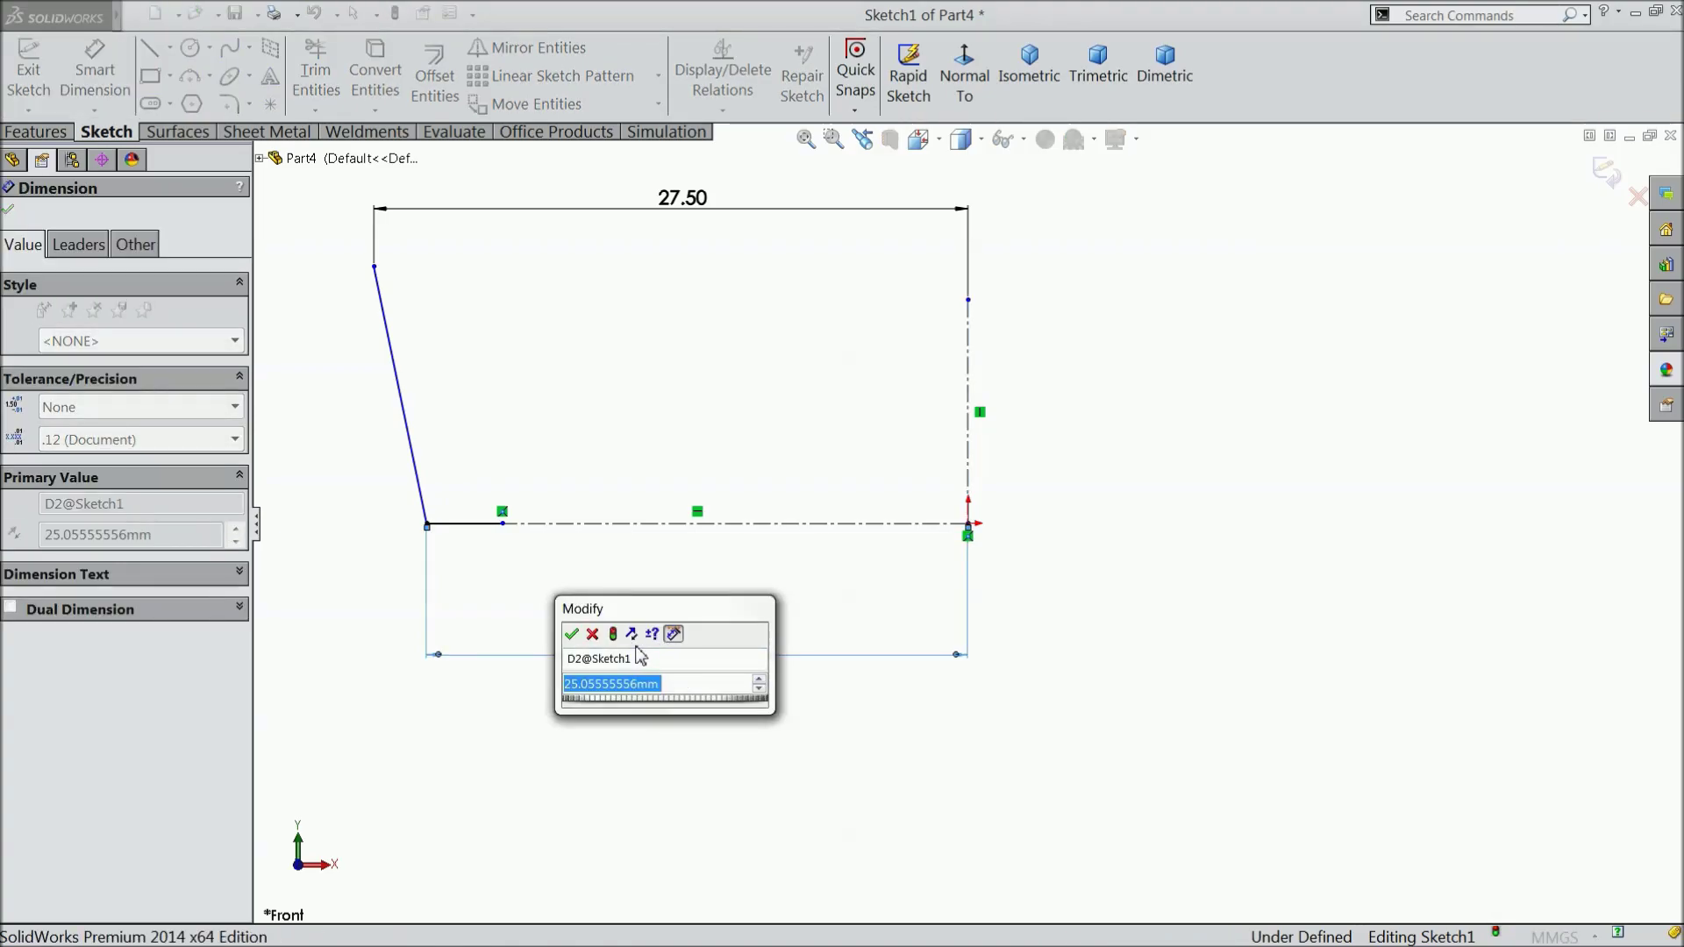
{"action": "type", "text": "24"}
{"action": "left_click", "coordinate": [570, 634]}
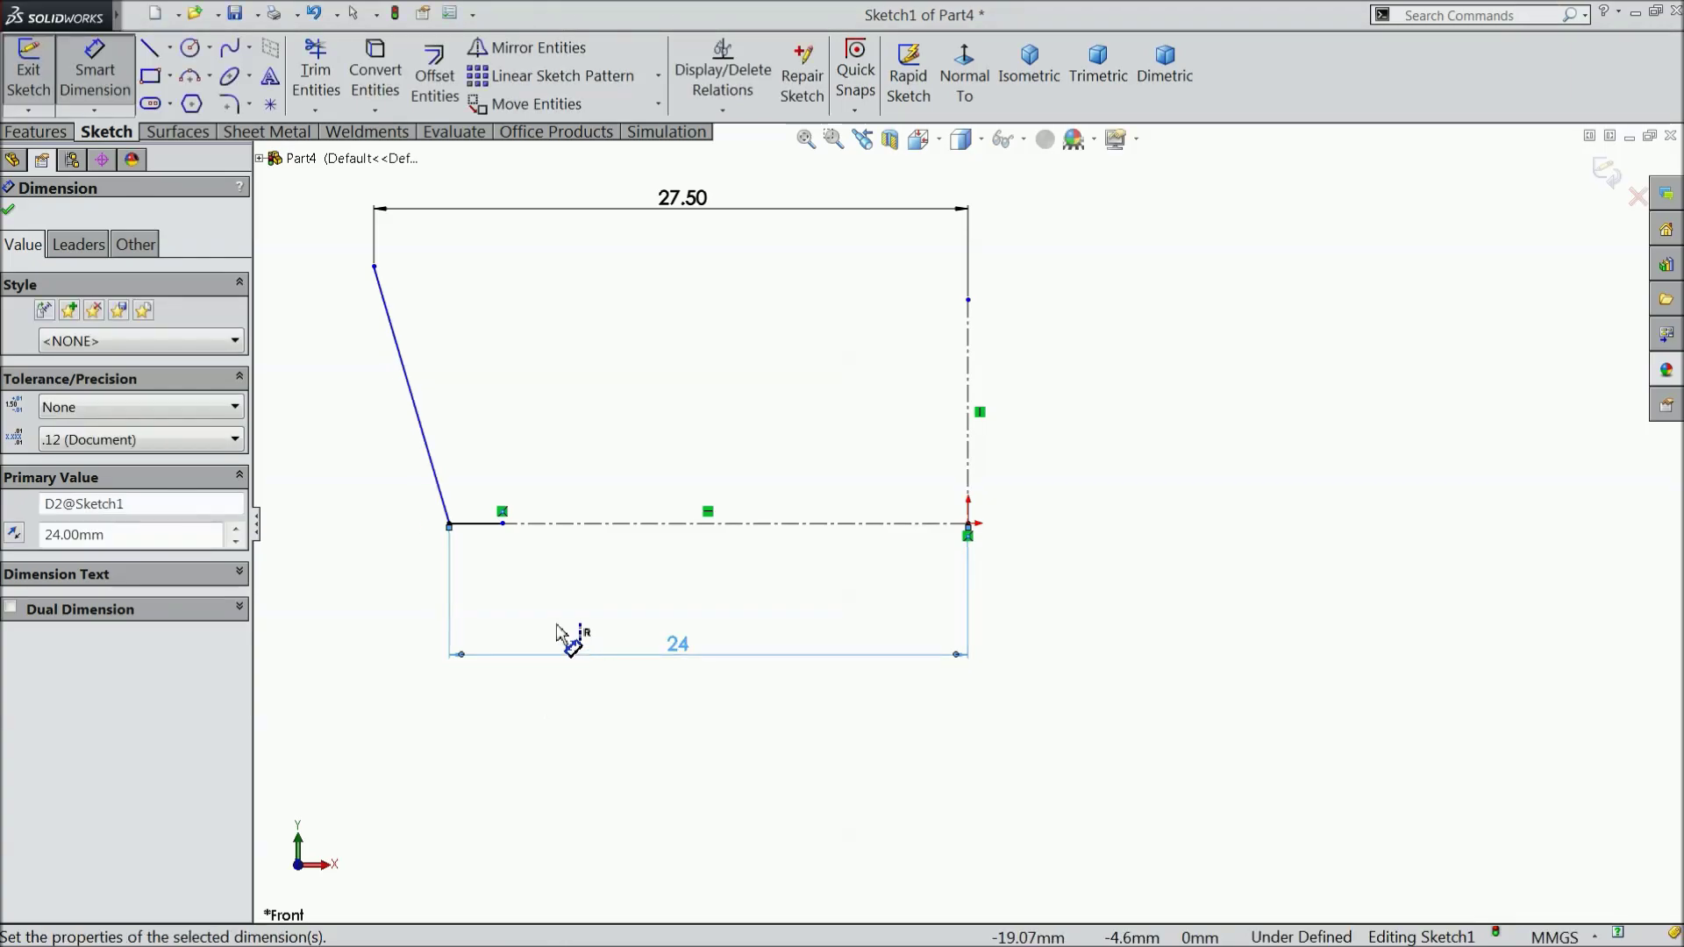
Dimension the short horizontal line's length at 3.5 mm
{"action": "scroll", "coordinate": [603, 491], "scroll_direction": "down", "scroll_amount": 2}
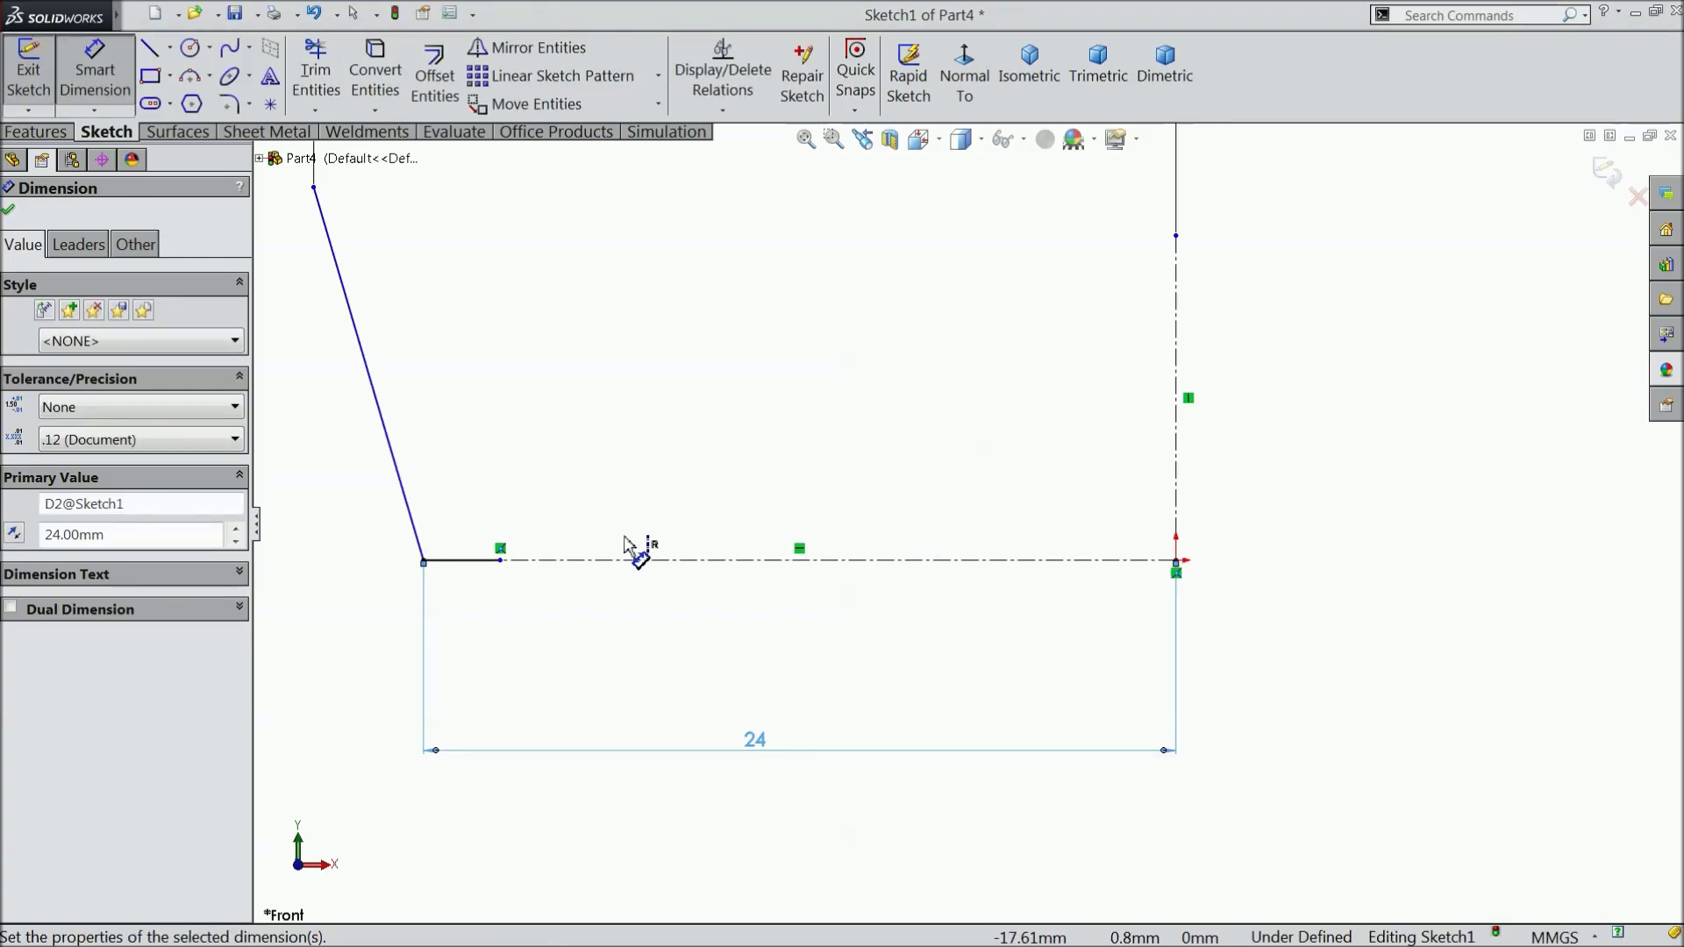
{"action": "scroll", "coordinate": [636, 551], "scroll_direction": "up", "scroll_amount": 1}
{"action": "scroll", "coordinate": [583, 592], "scroll_direction": "down", "scroll_amount": 3}
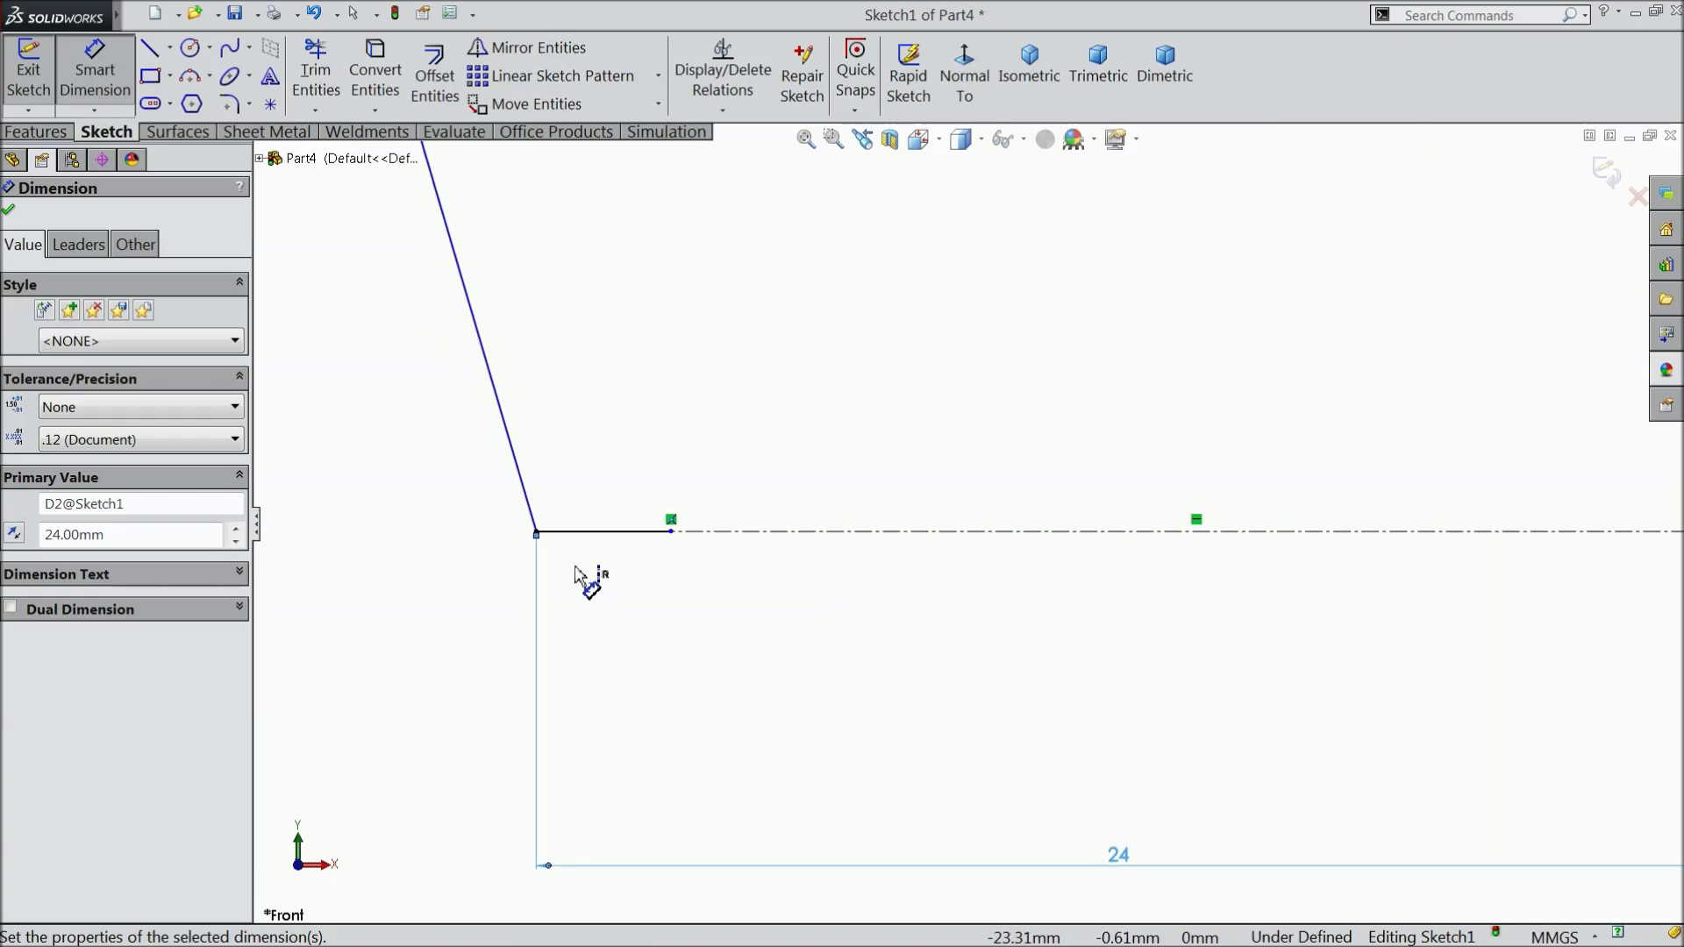
{"action": "left_click", "coordinate": [601, 535]}
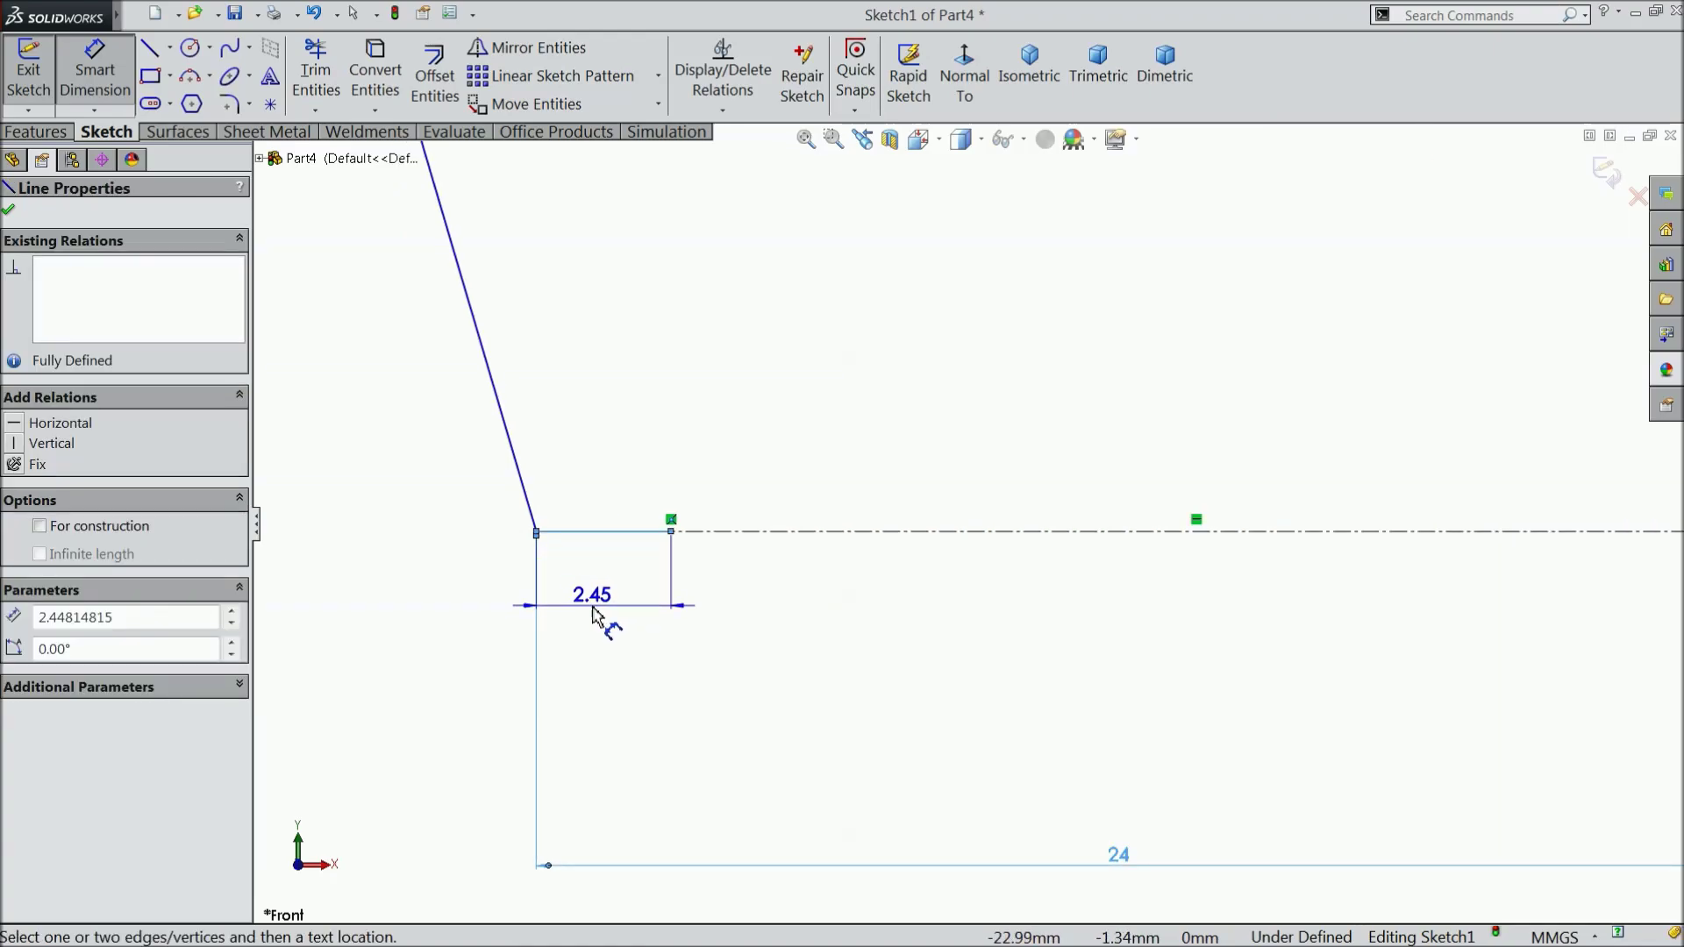
{"action": "left_click", "coordinate": [597, 617]}
{"action": "type", "text": "3.5"}
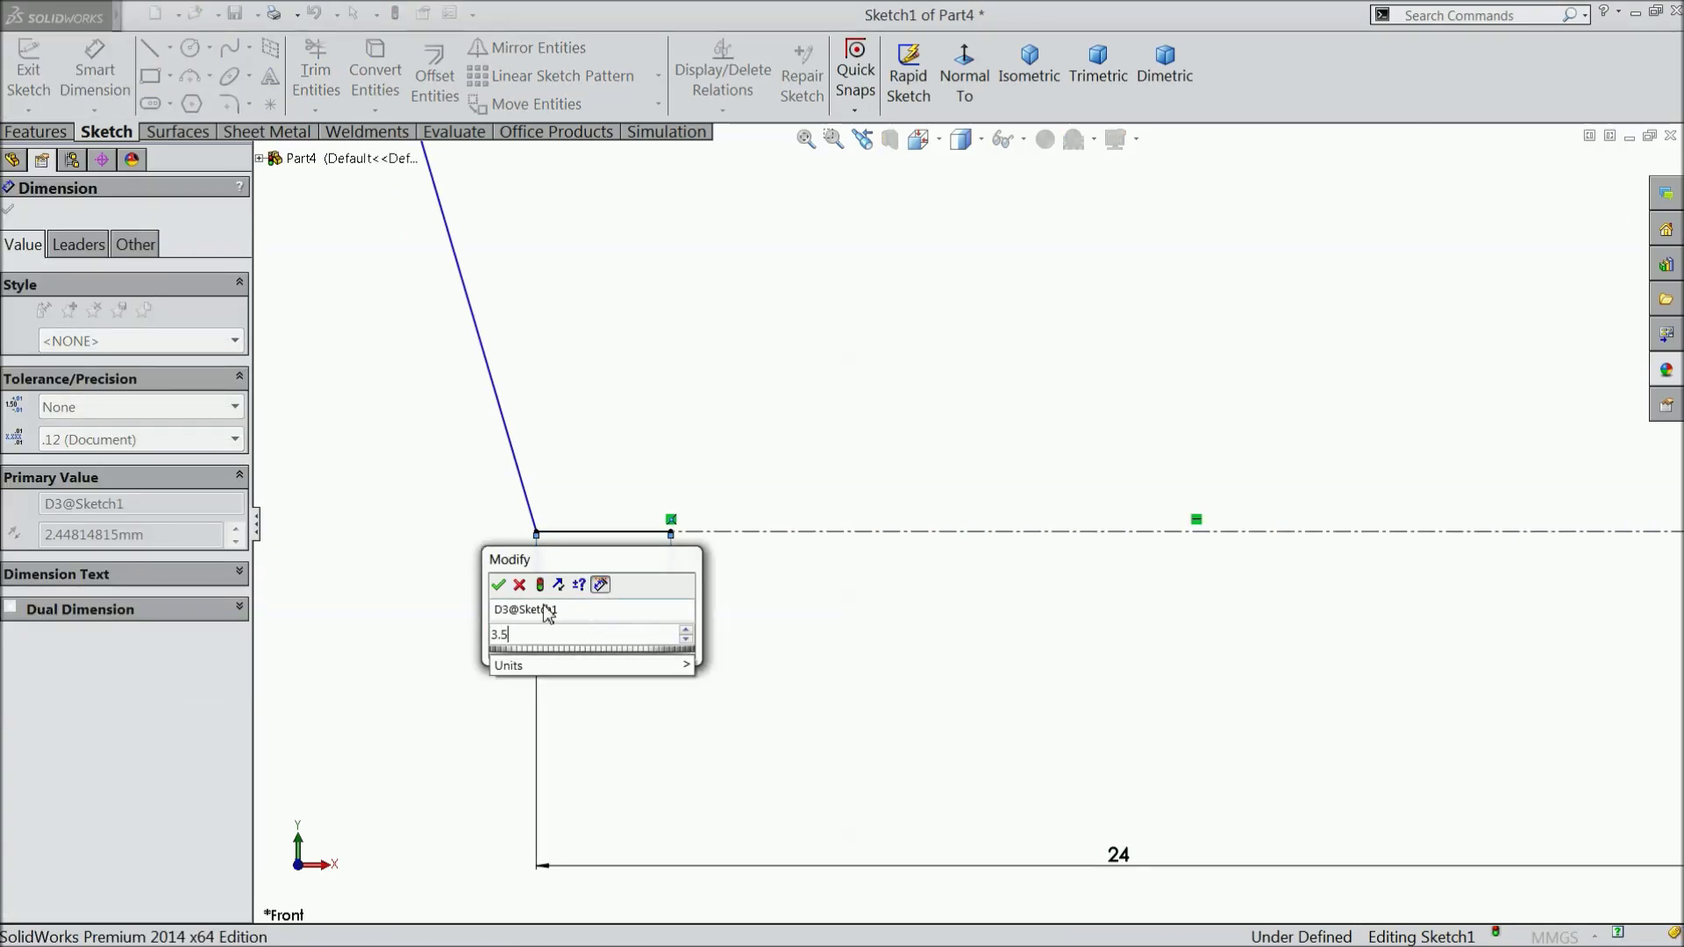
{"action": "left_click", "coordinate": [498, 586]}
{"action": "scroll", "coordinate": [701, 568], "scroll_direction": "up", "scroll_amount": 3}
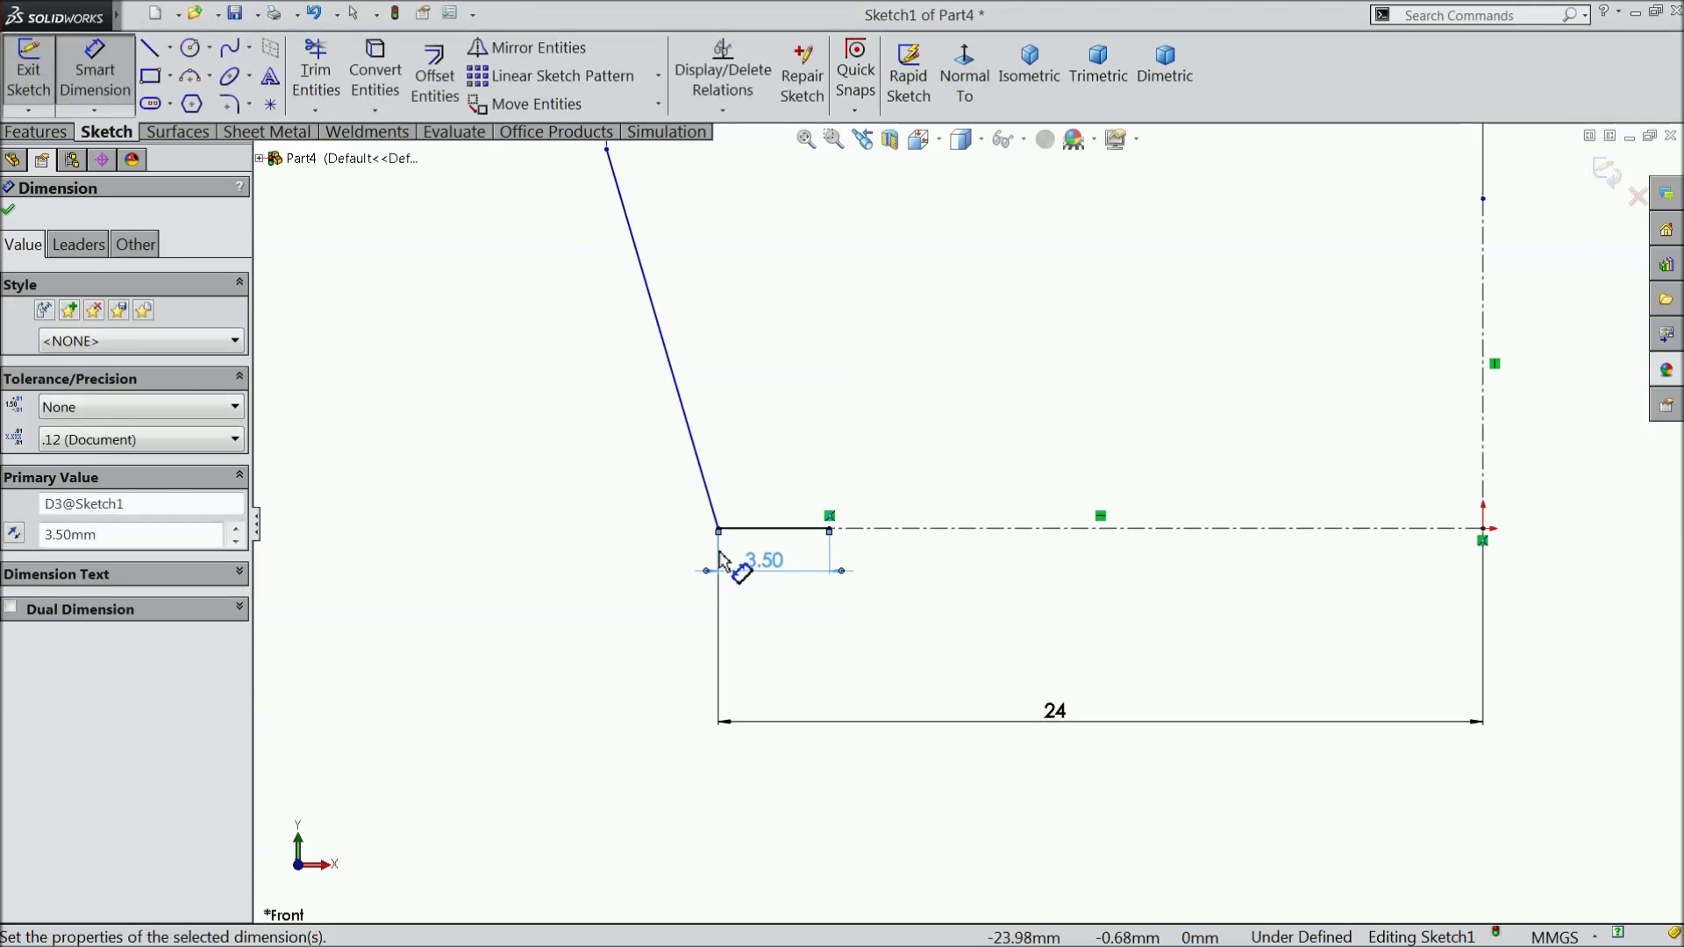
{"action": "scroll", "coordinate": [728, 563], "scroll_direction": "up", "scroll_amount": 2}
{"action": "scroll", "coordinate": [952, 387], "scroll_direction": "down", "scroll_amount": 1}
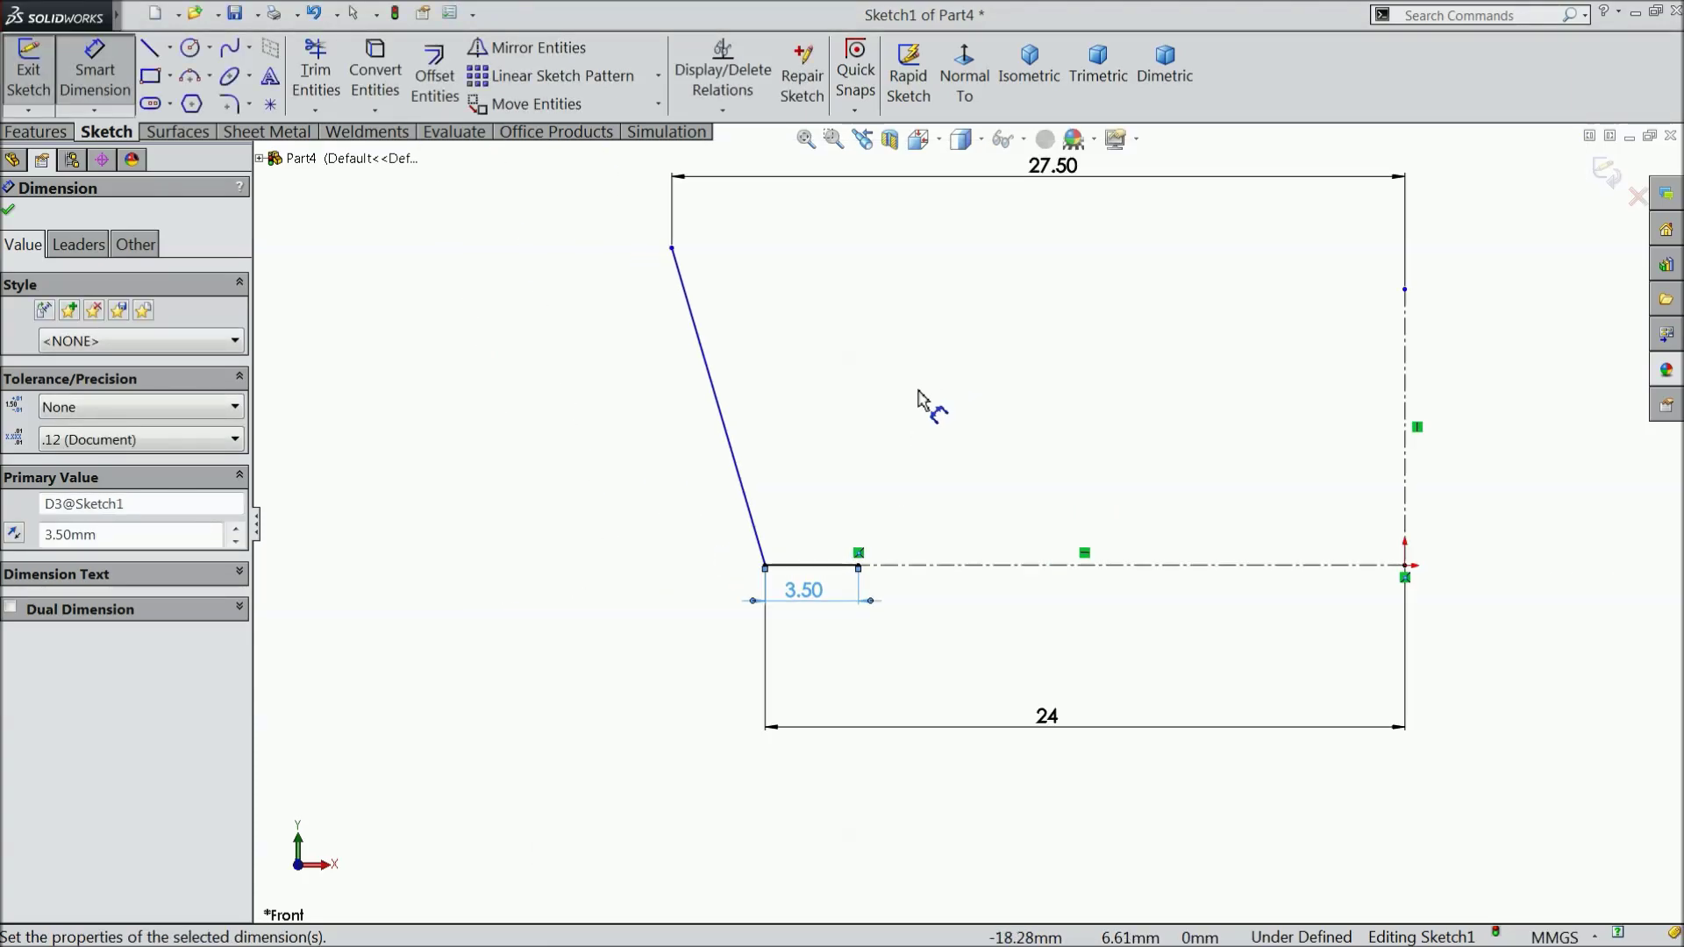
Dimension the vertical height between the slanted line's upper and lower endpoints at 16.232 mm
{"action": "scroll", "coordinate": [1018, 337], "scroll_direction": "down", "scroll_amount": 2}
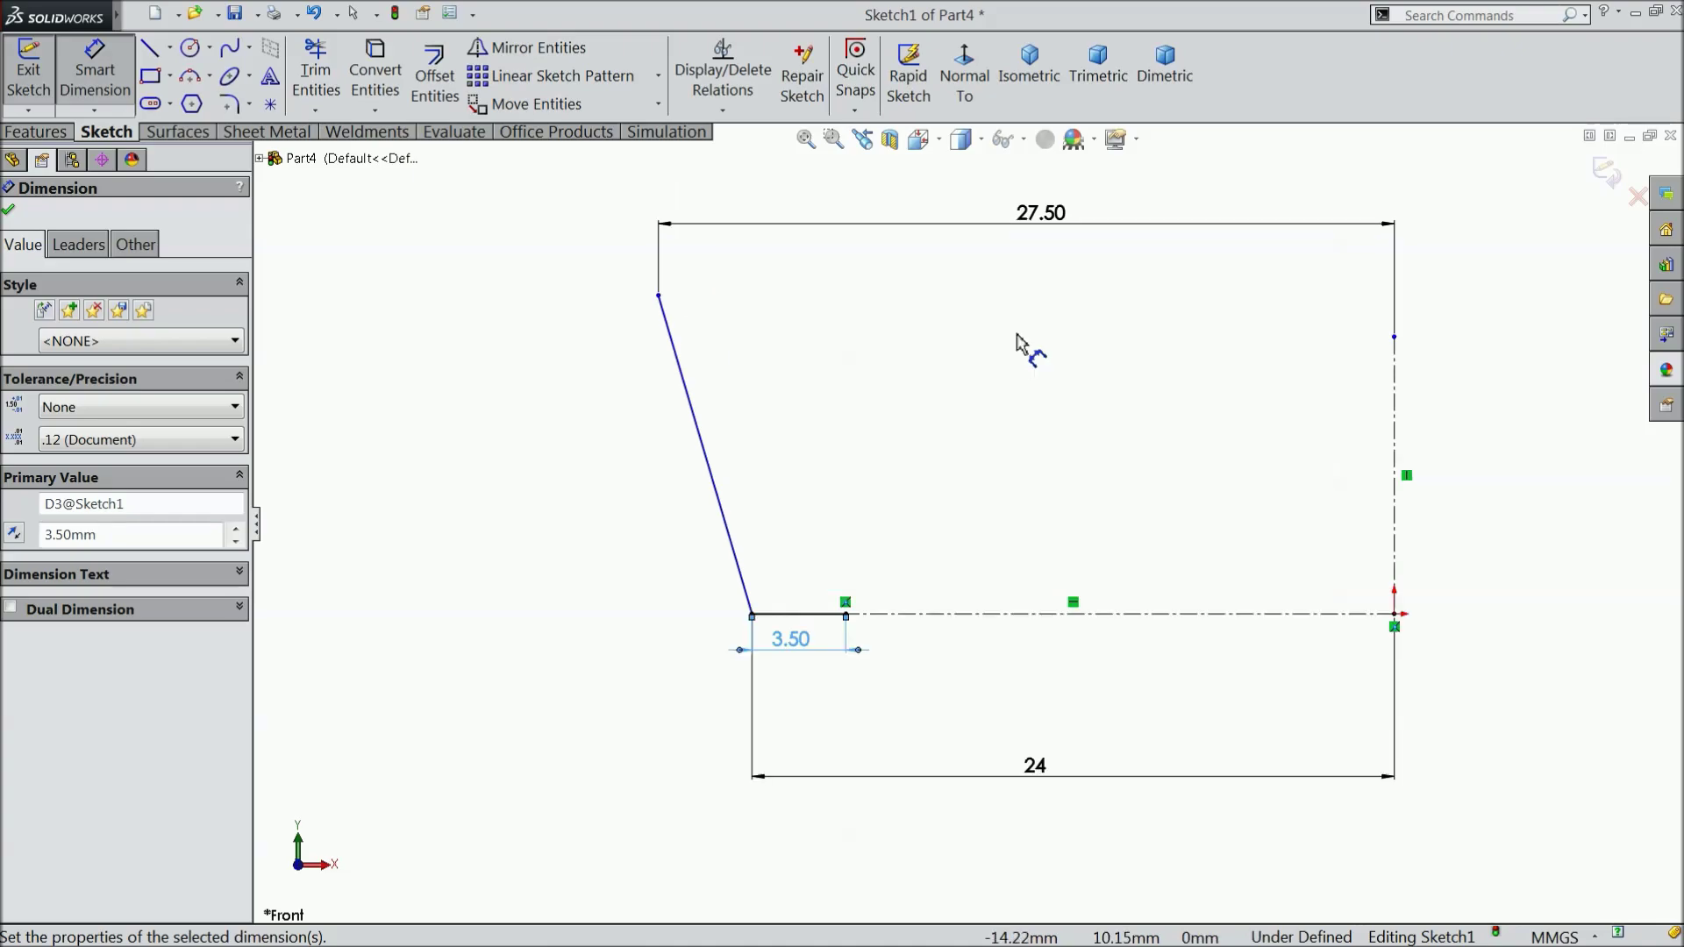
{"action": "key", "text": "Escape"}
{"action": "left_click", "coordinate": [102, 84]}
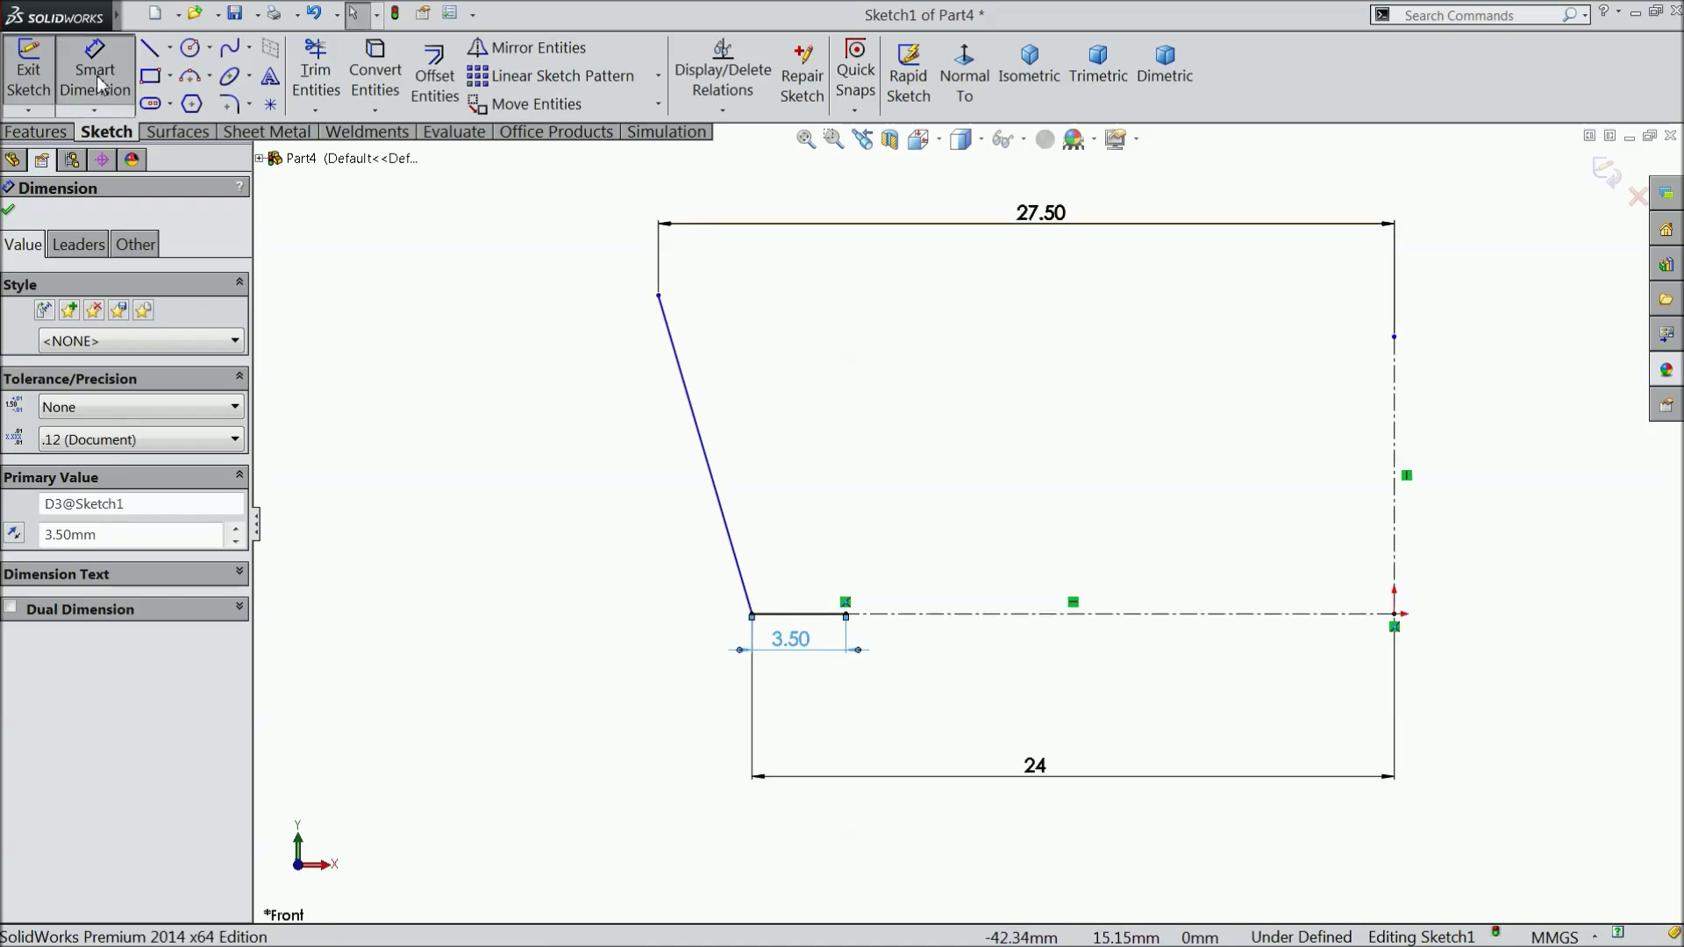
{"action": "left_click", "coordinate": [664, 300]}
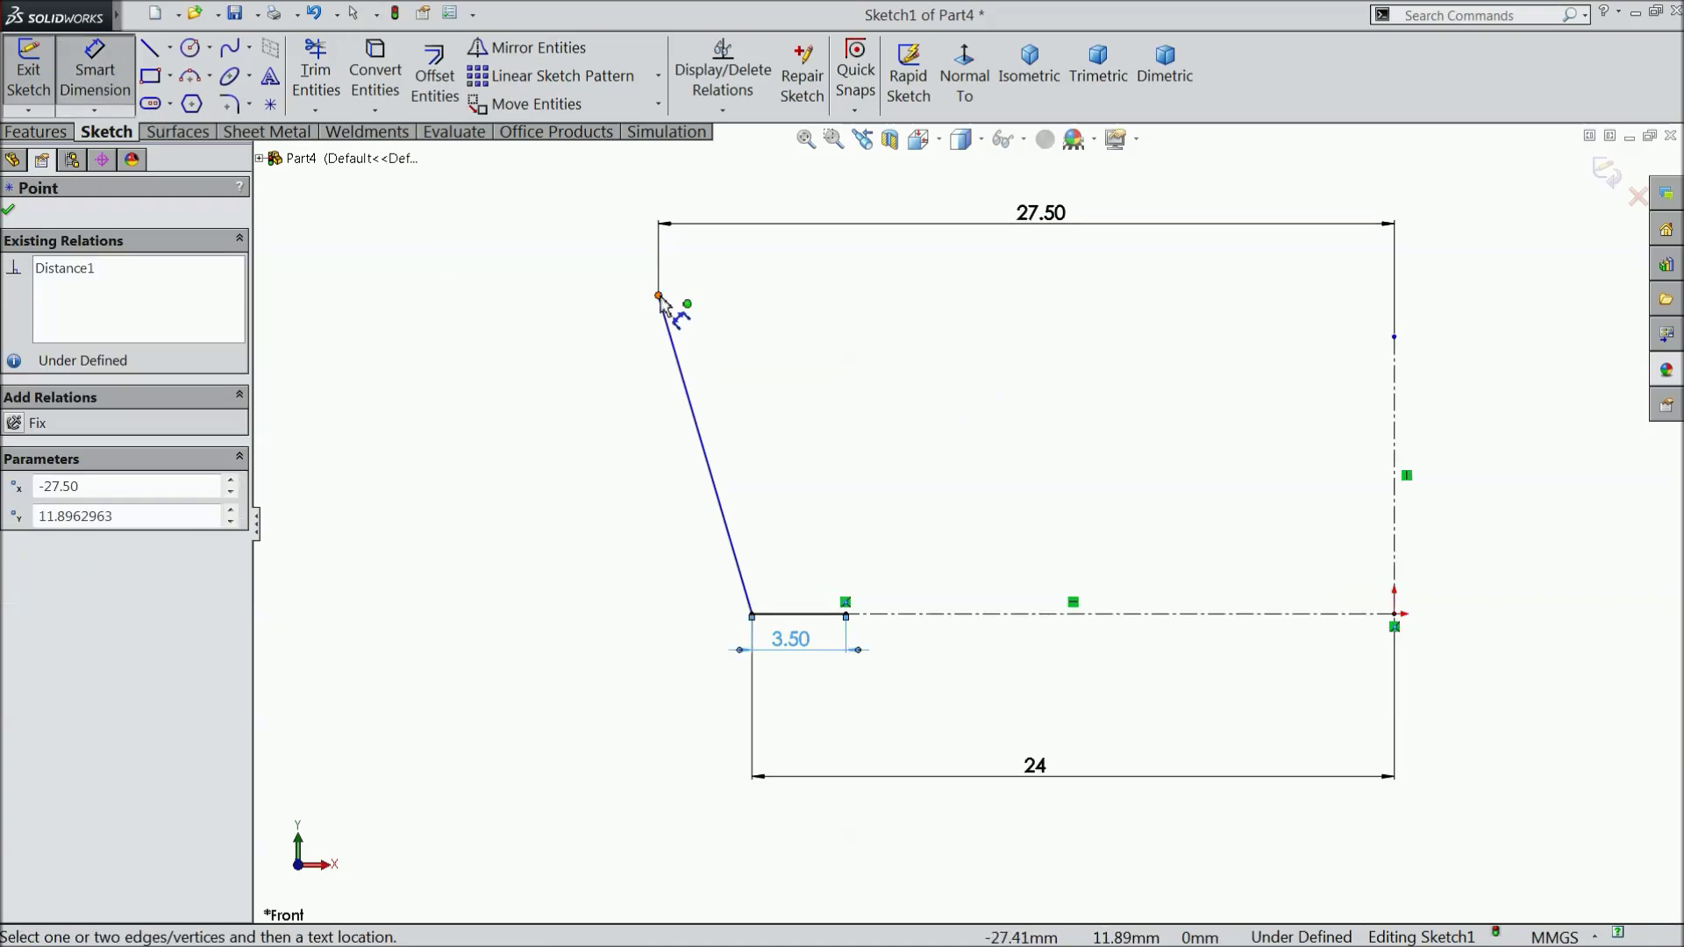
{"action": "left_click", "coordinate": [777, 616]}
{"action": "left_click", "coordinate": [501, 516]}
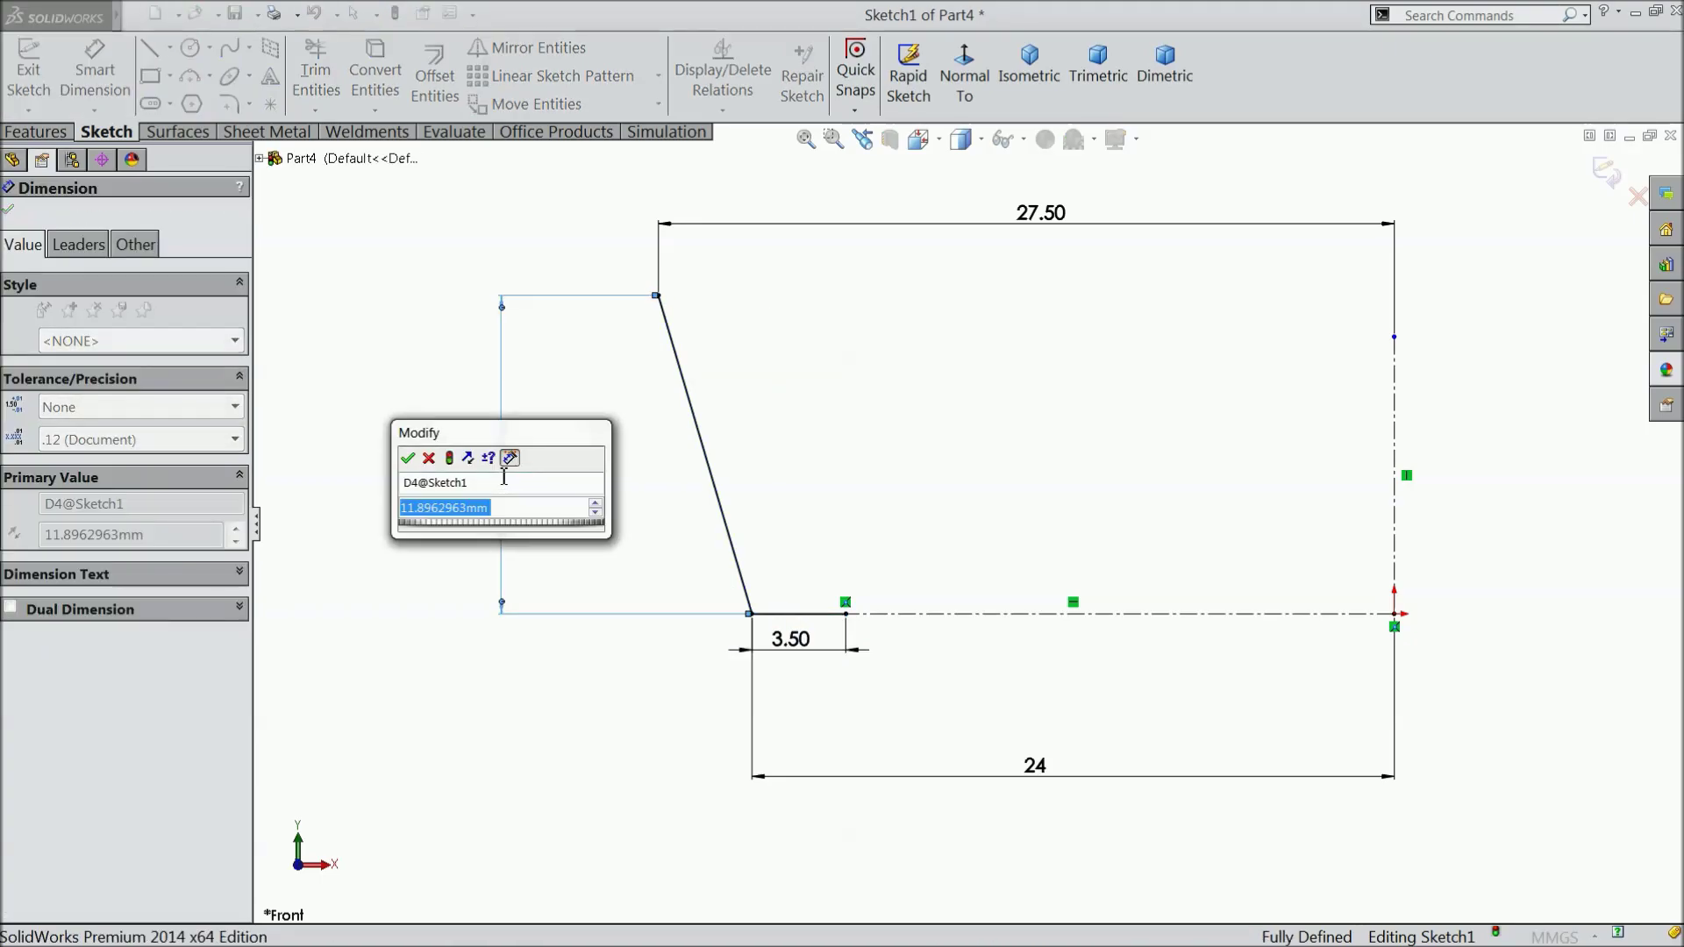
{"action": "type", "text": "16.23"}
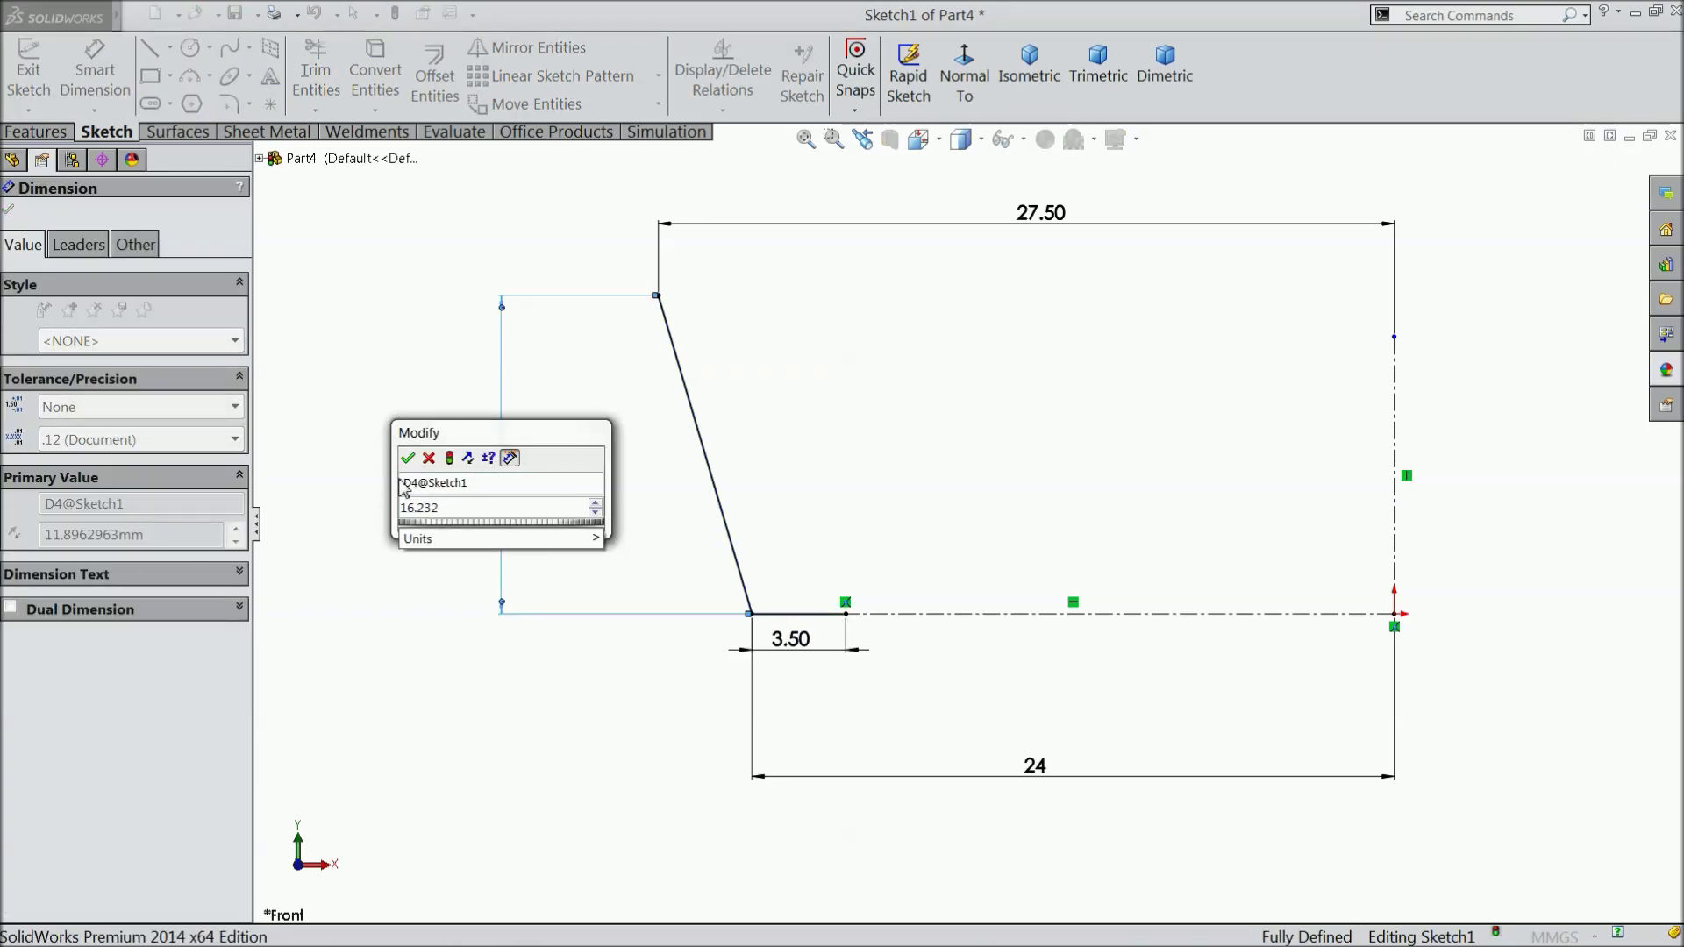
{"action": "left_click", "coordinate": [409, 459]}
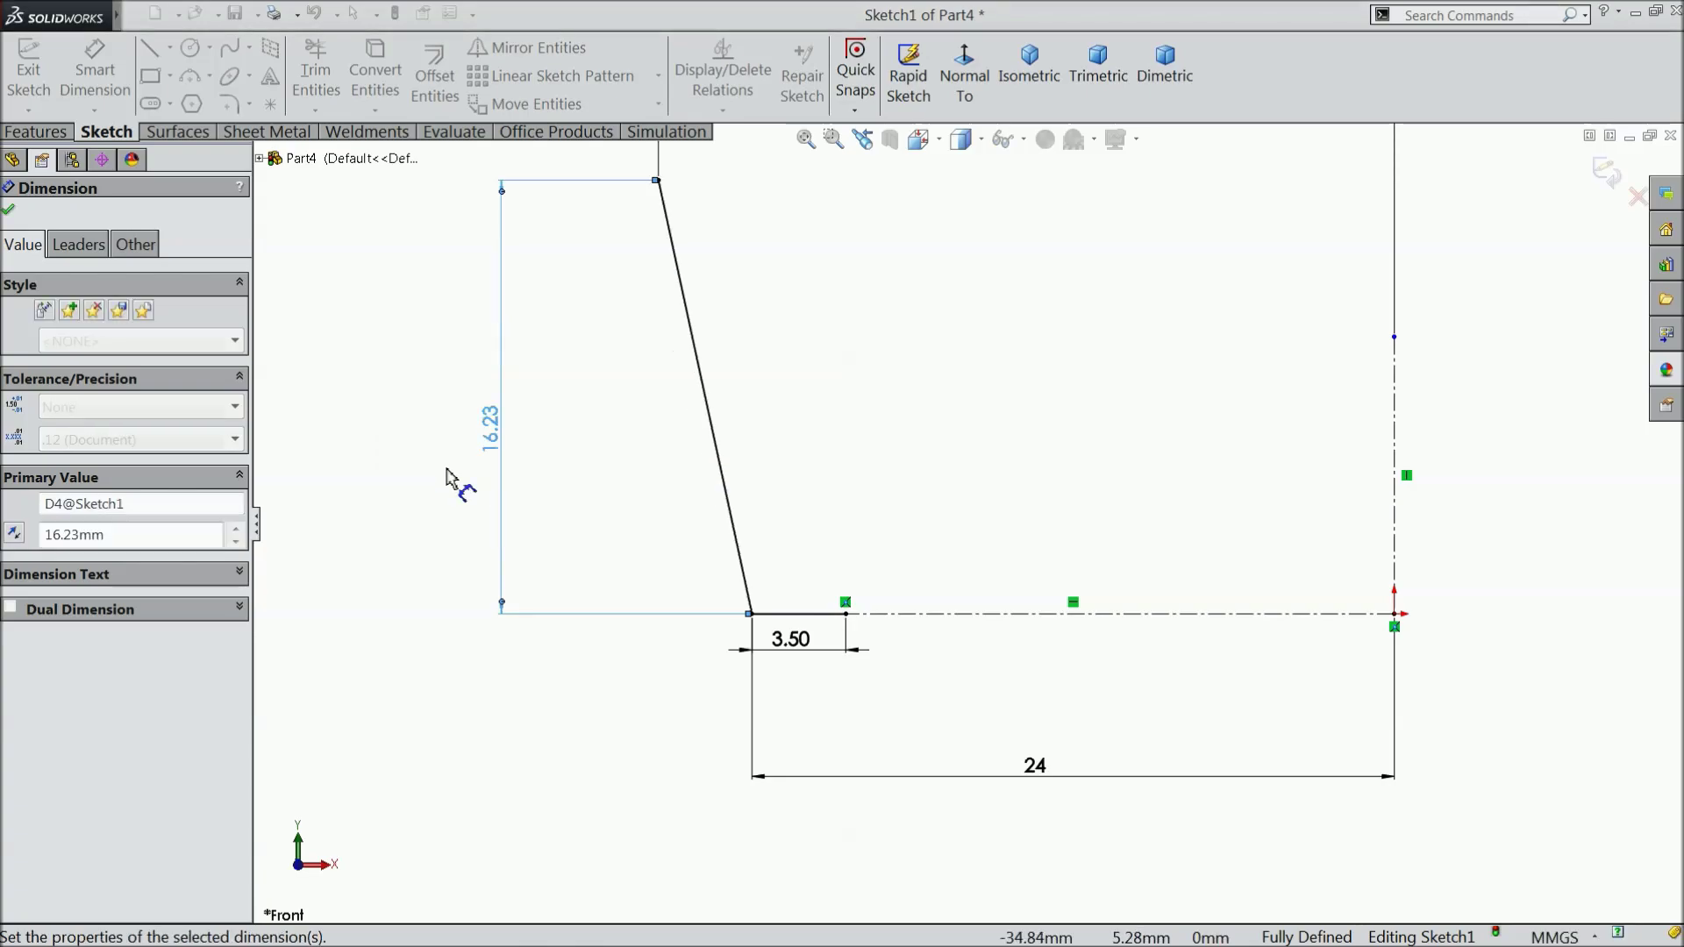
Replace the 24 mm dimension with a 102.78° angle between the slanted line and the short horizontal line
{"action": "key", "text": "f"}
{"action": "scroll", "coordinate": [1067, 455], "scroll_direction": "down", "scroll_amount": 3}
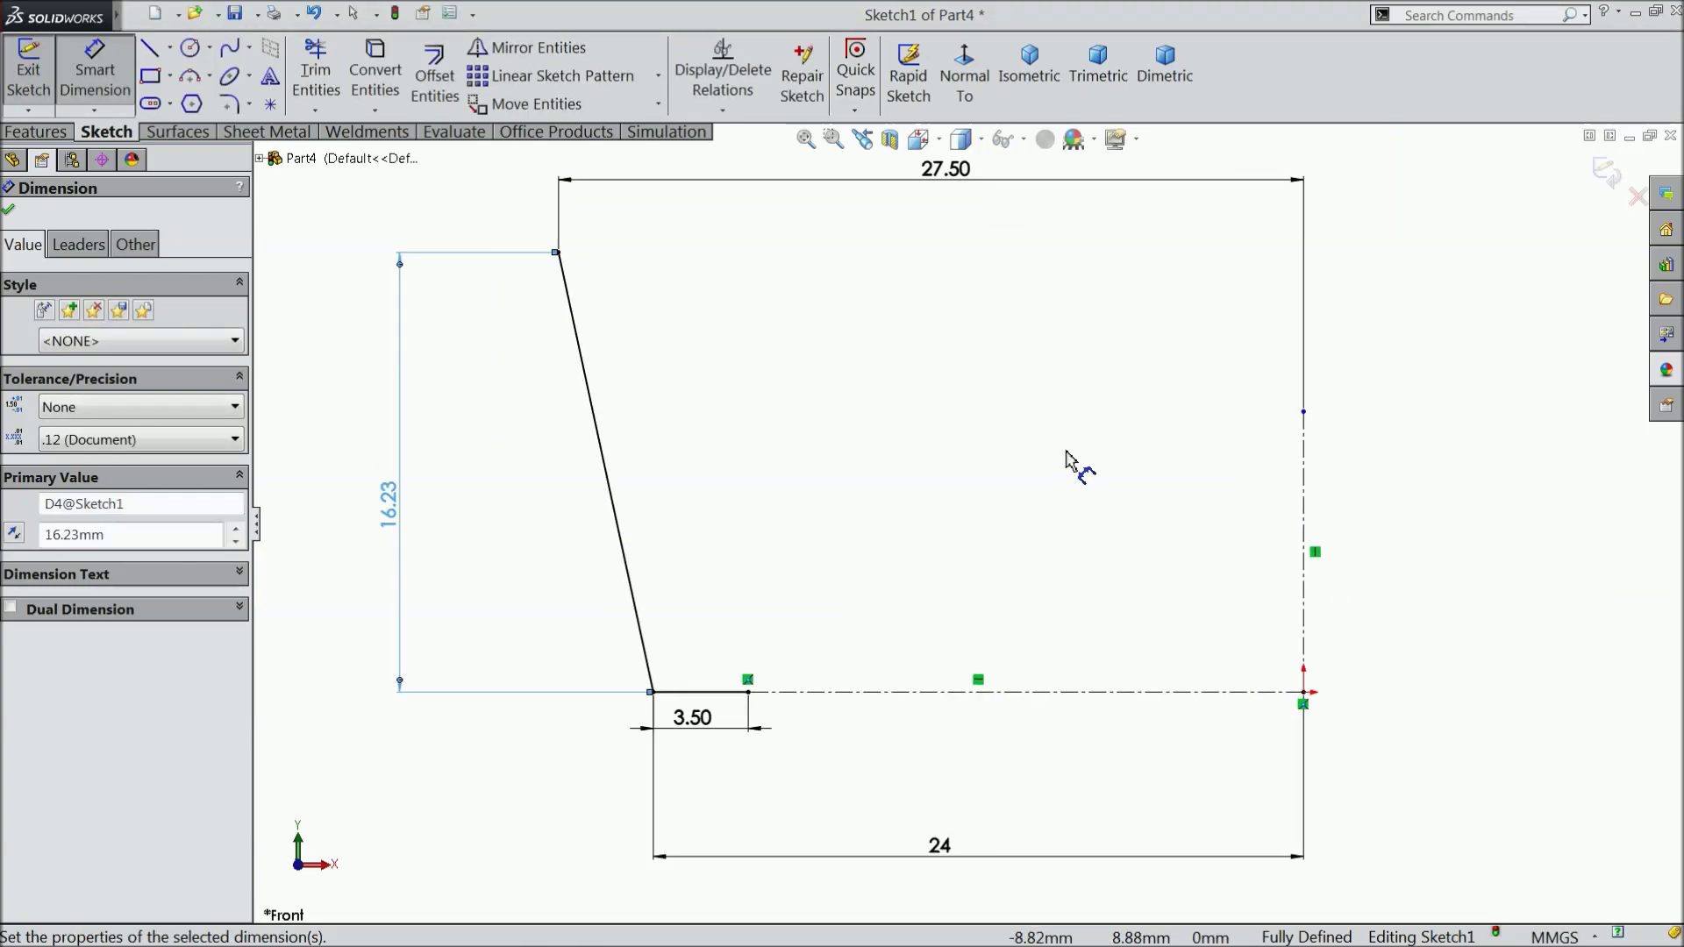
{"action": "left_click", "coordinate": [943, 851]}
{"action": "key", "text": "Delete"}
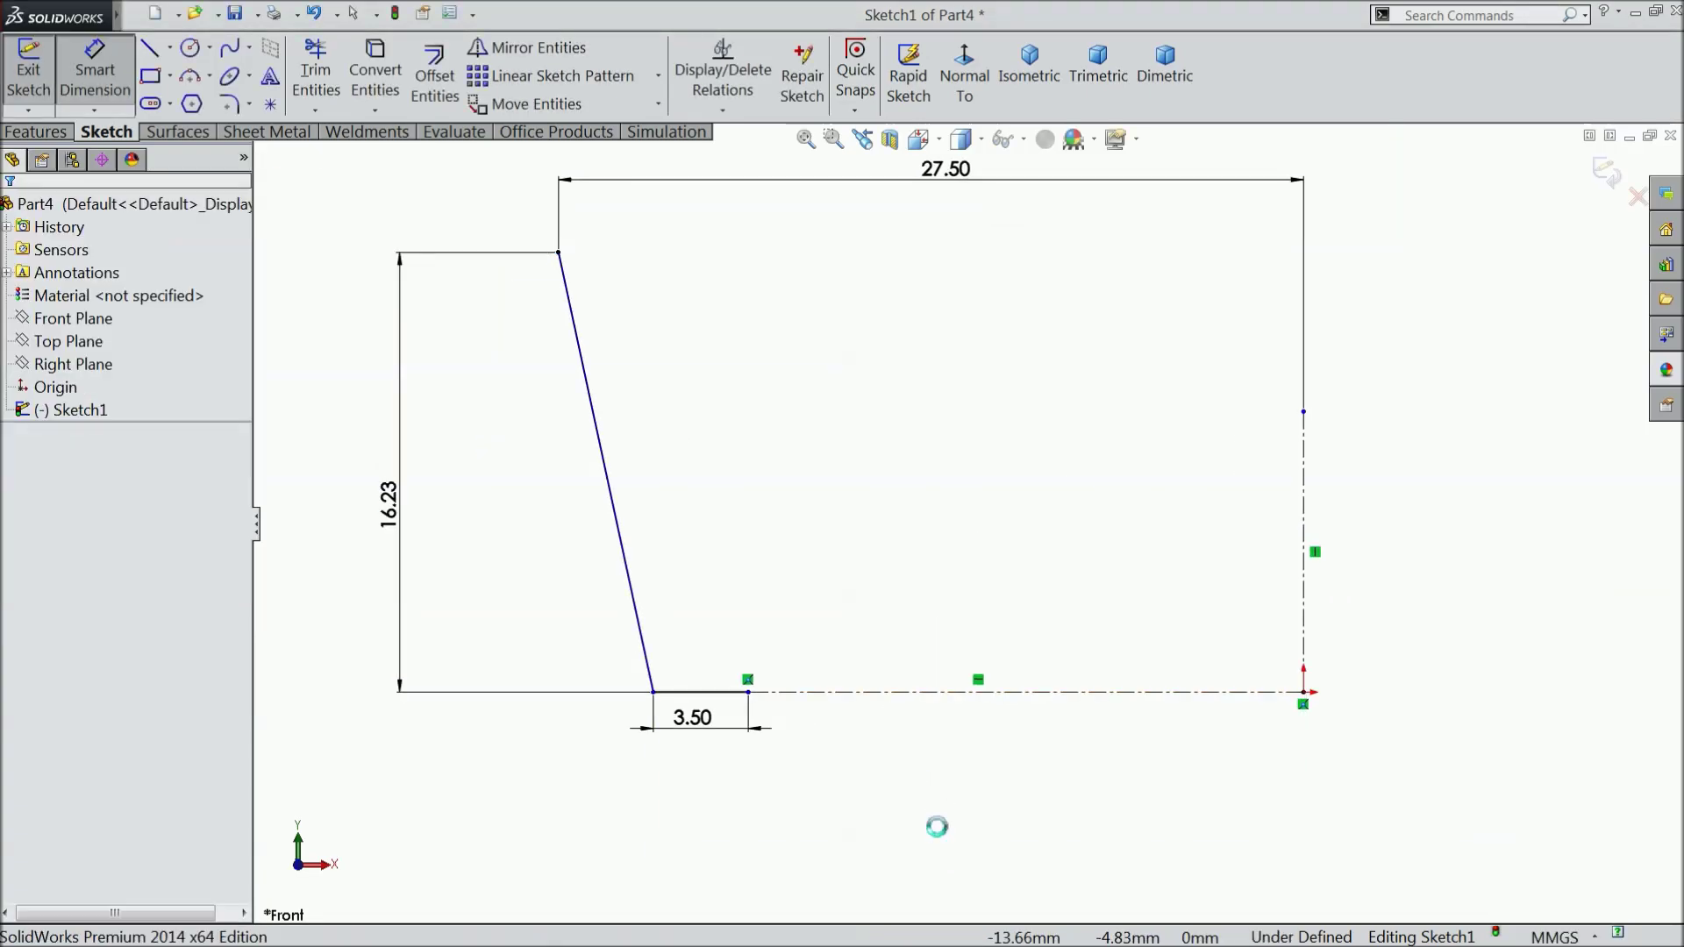
{"action": "left_click", "coordinate": [635, 597]}
{"action": "left_click", "coordinate": [693, 697]}
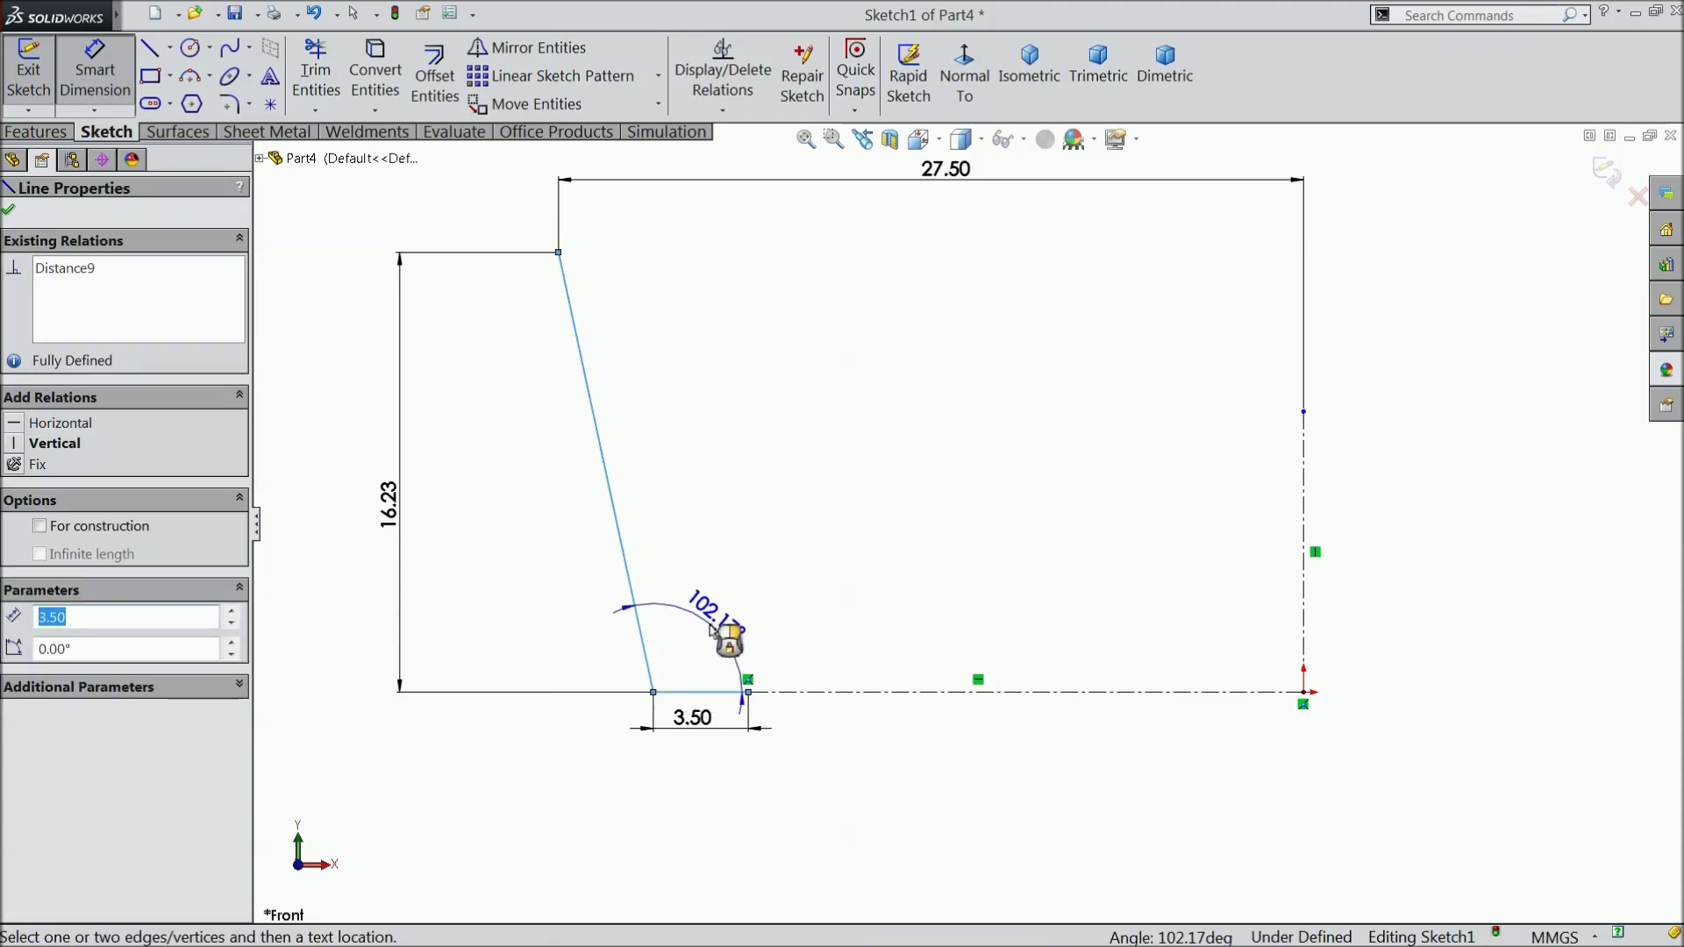
{"action": "left_click", "coordinate": [741, 640]}
{"action": "type", "text": "10"}
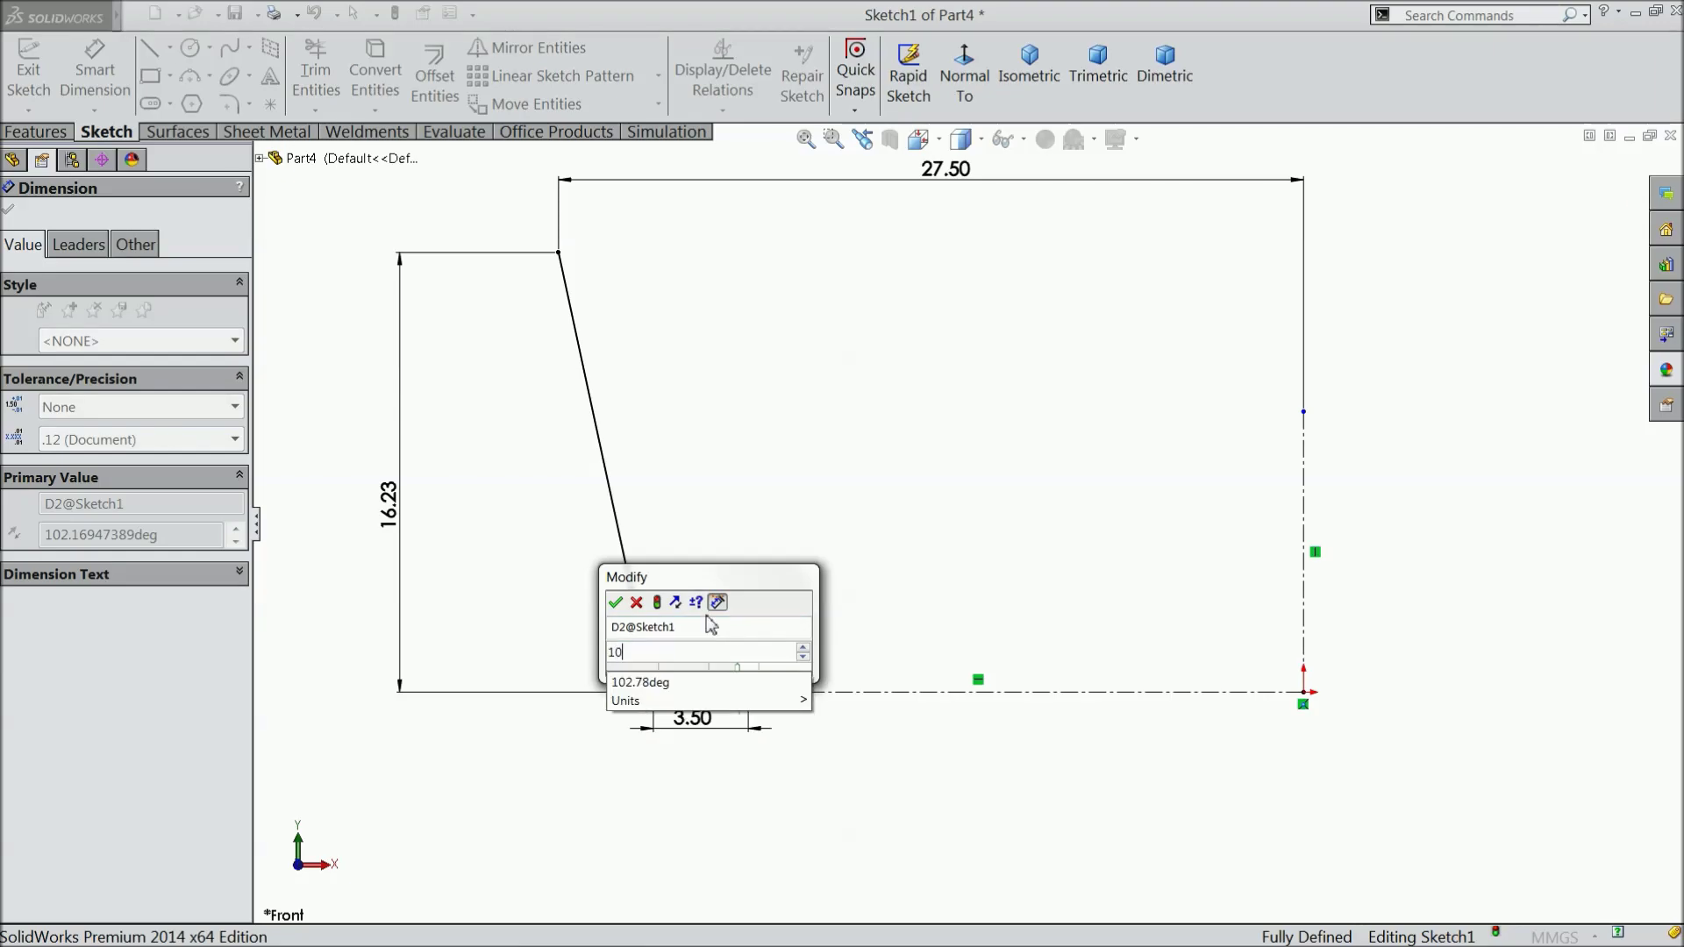
{"action": "type", "text": "2.78"}
{"action": "left_click", "coordinate": [616, 603]}
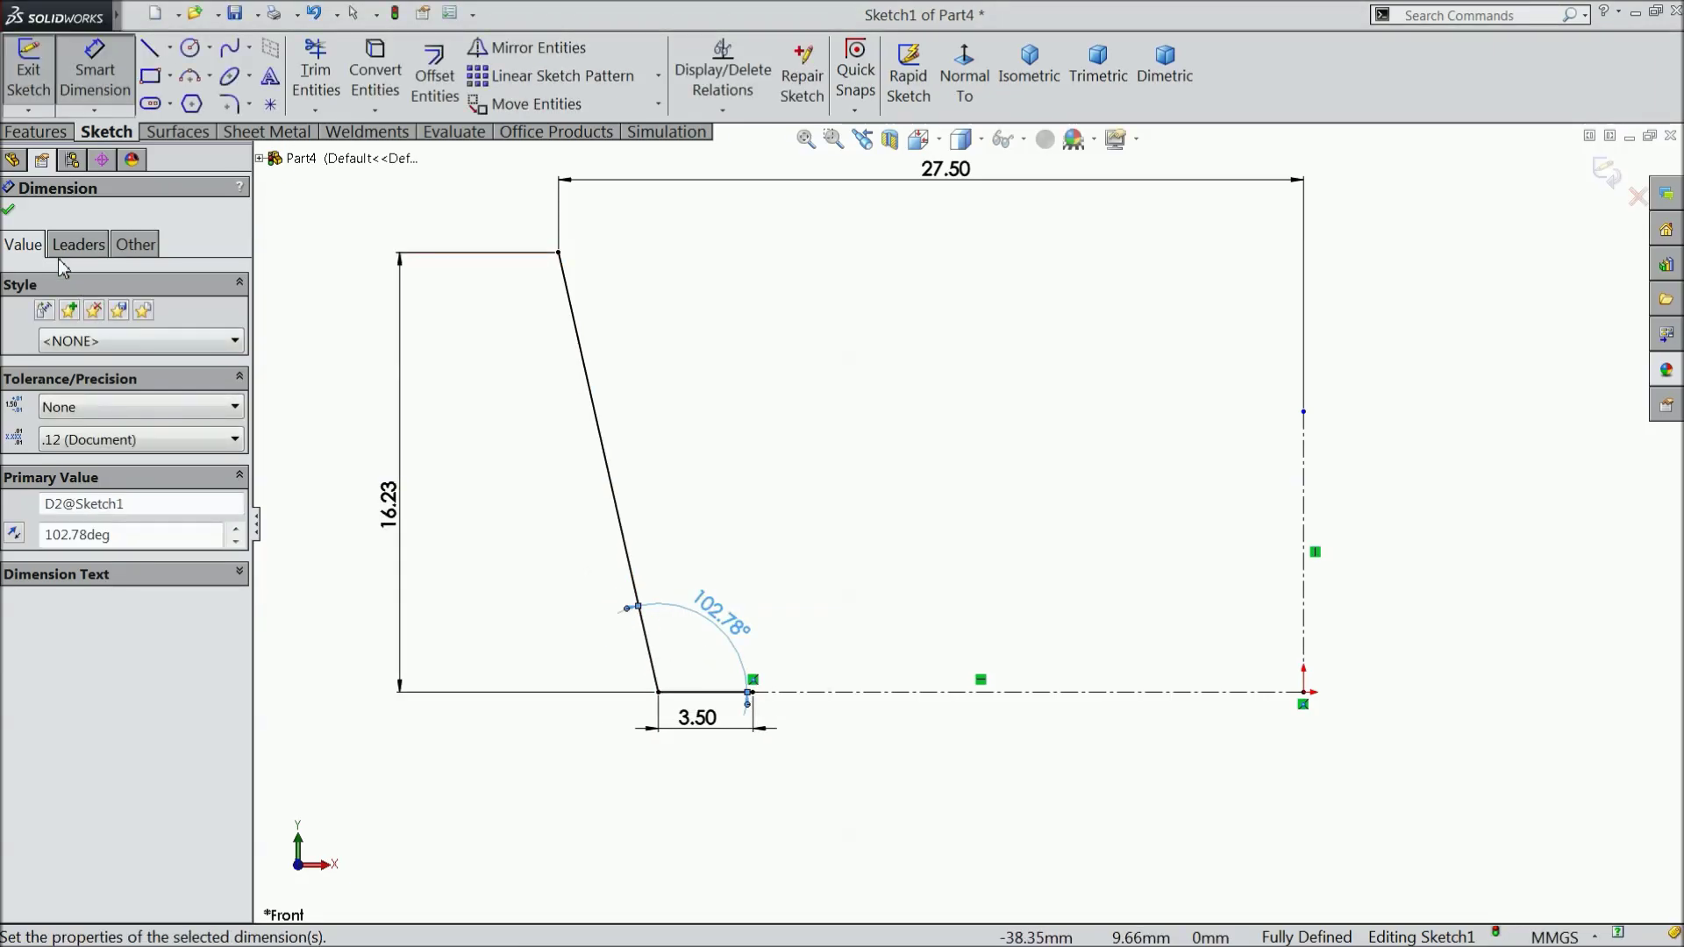
{"action": "left_click", "coordinate": [10, 212]}
Round the corner between the slanted line and the short horizontal line with a 1 mm sketch fillet
{"action": "left_click", "coordinate": [233, 107]}
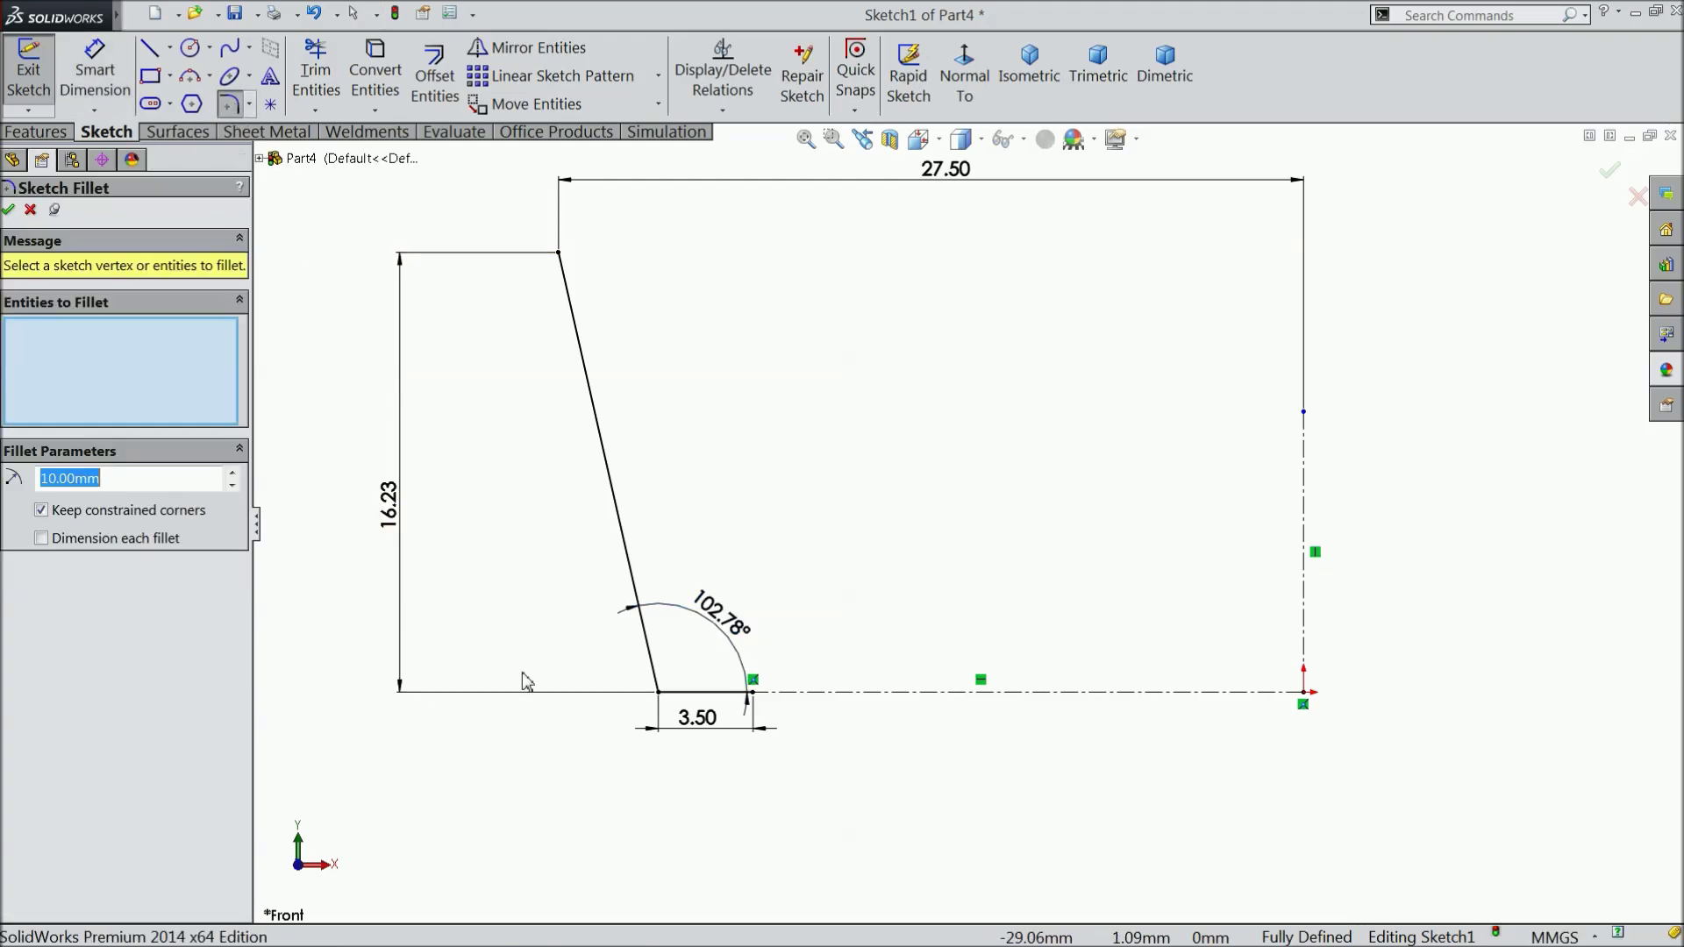
{"action": "type", "text": "1"}
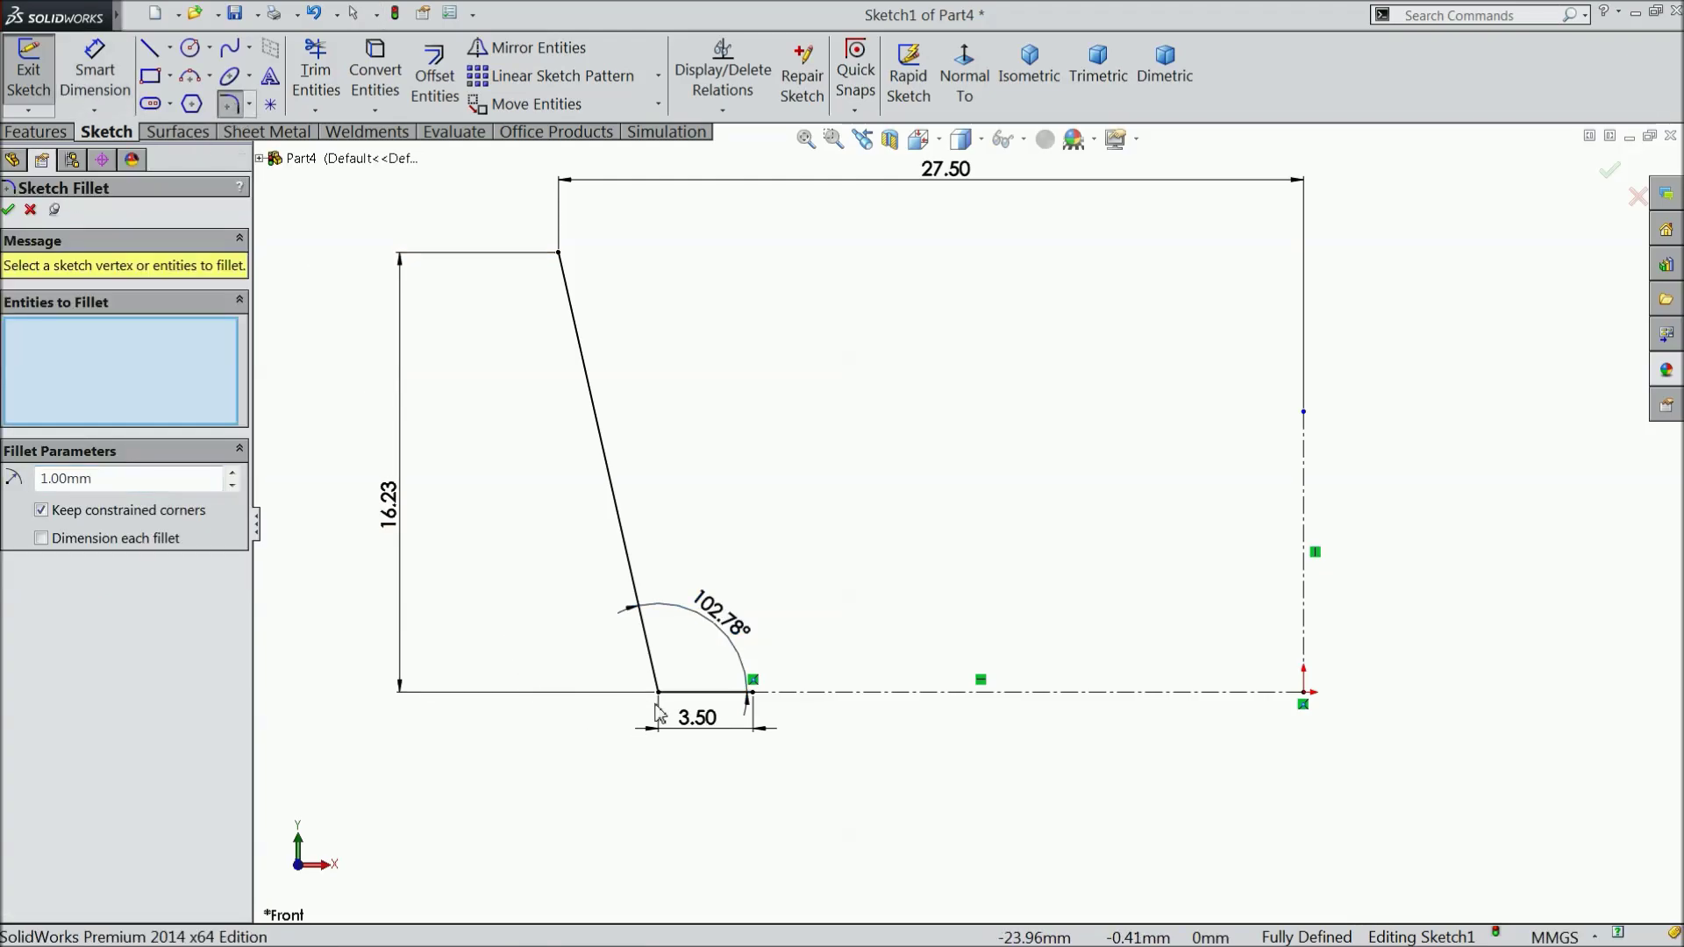
{"action": "left_click", "coordinate": [659, 697]}
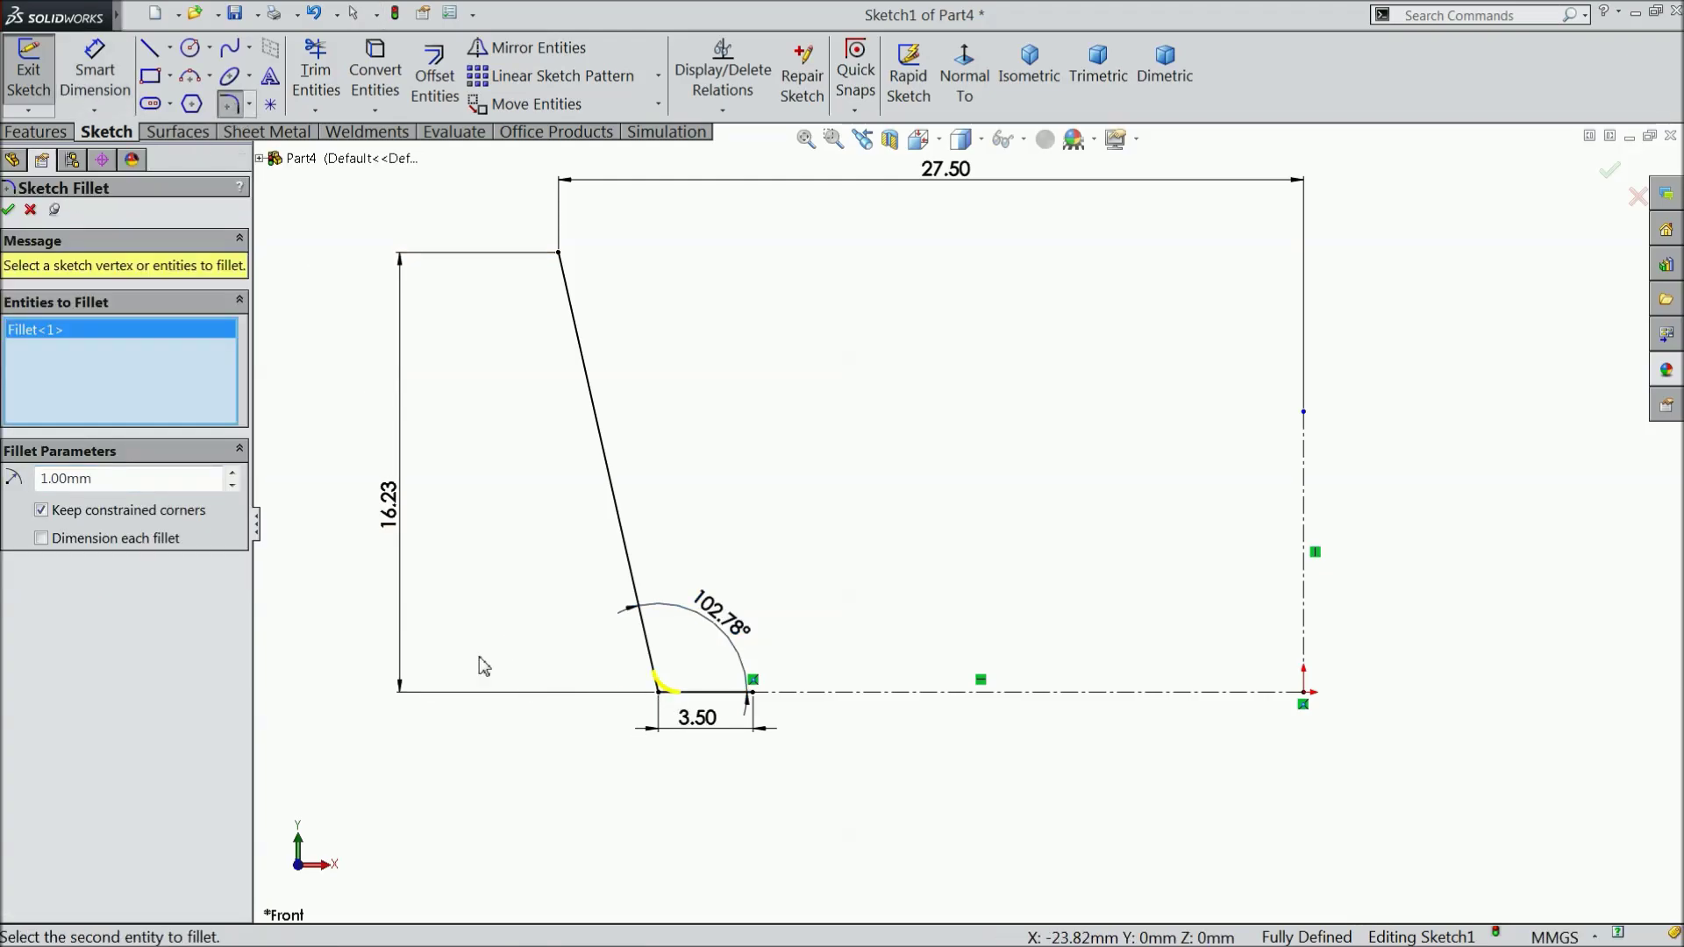
{"action": "left_click", "coordinate": [10, 210]}
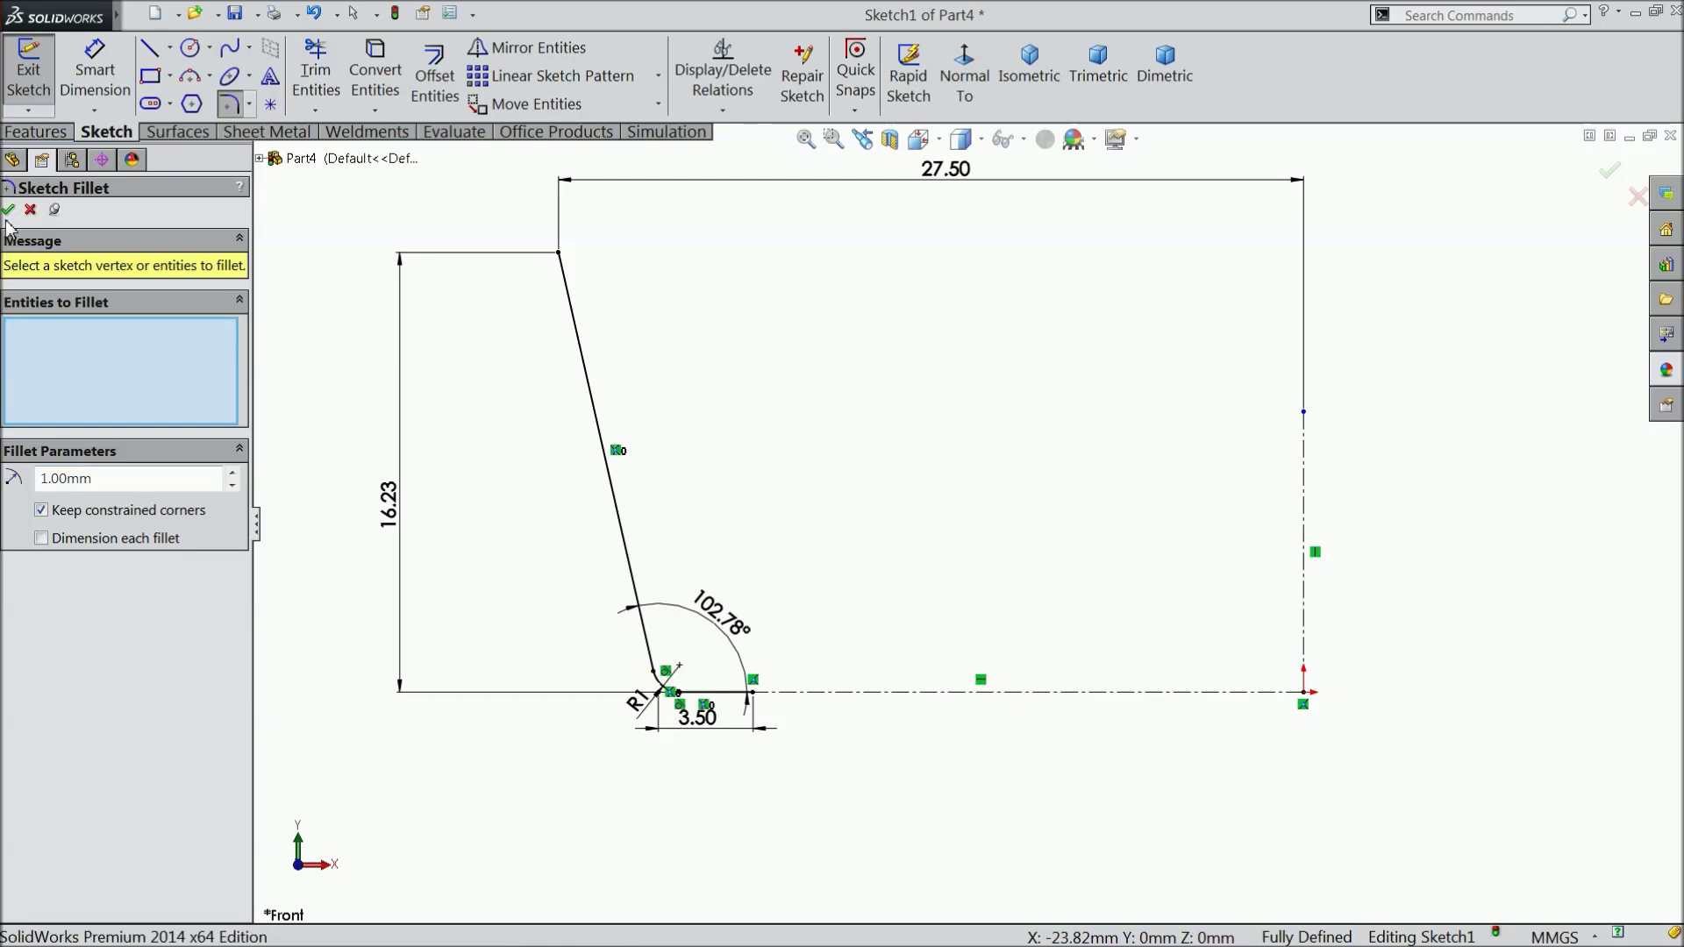
{"action": "left_click", "coordinate": [9, 211]}
Offset the filleted line chain by 1.33 mm with the direction reversed, toward the vertical centerline
{"action": "left_click", "coordinate": [433, 83]}
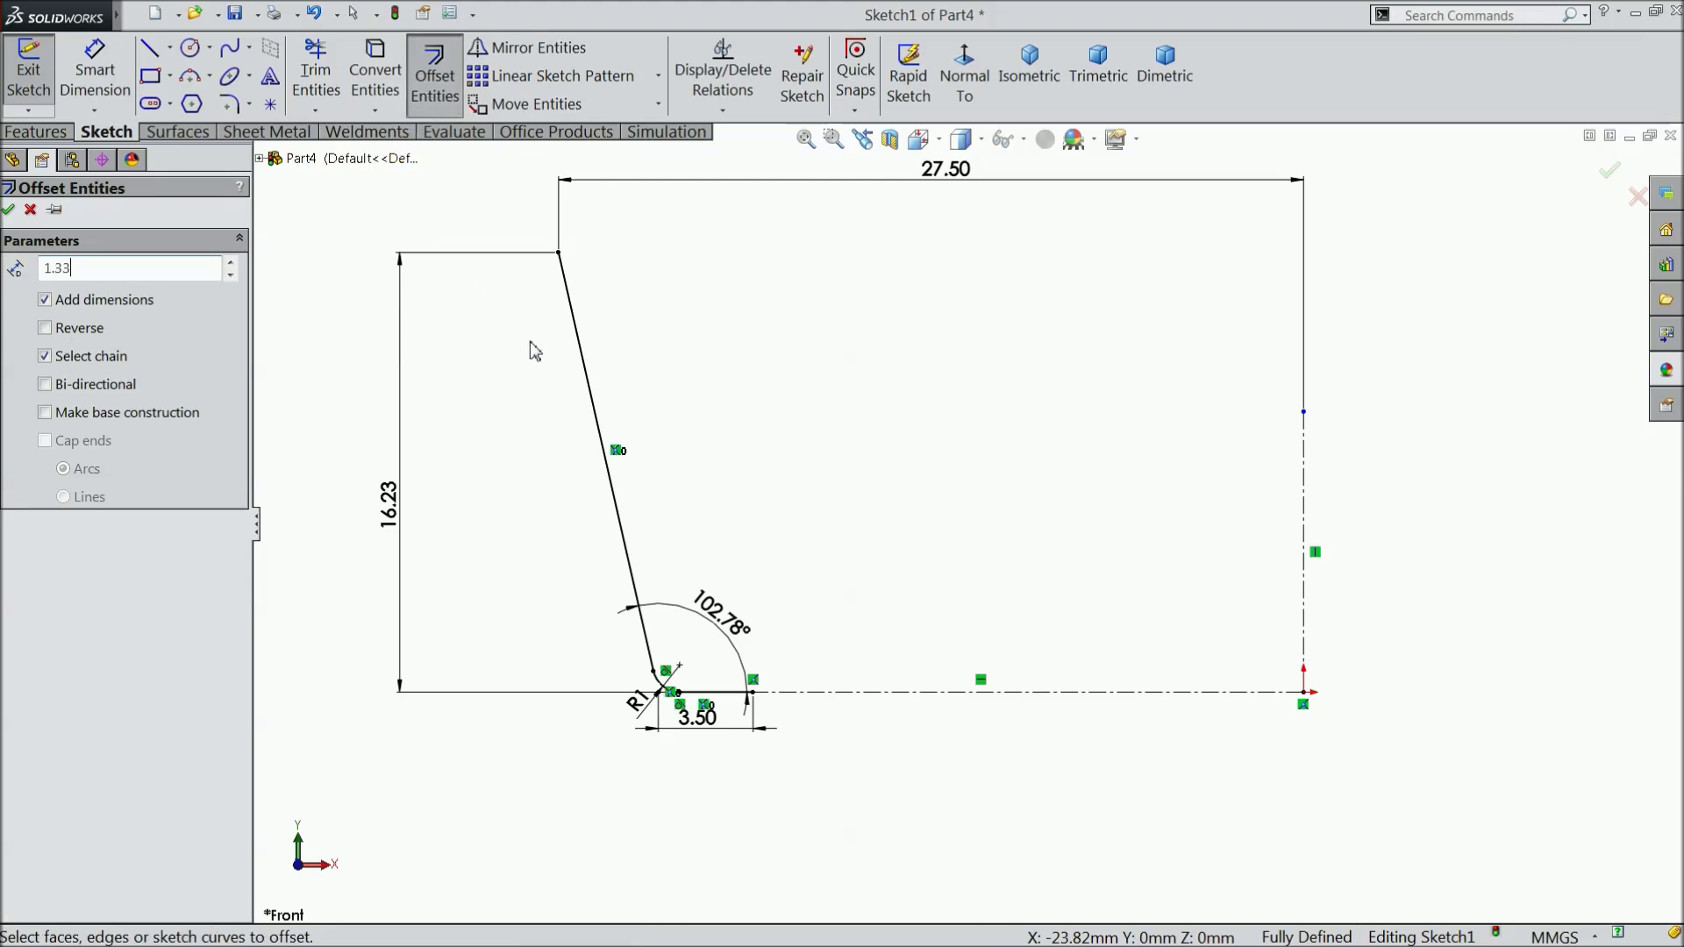
{"action": "left_click", "coordinate": [572, 326]}
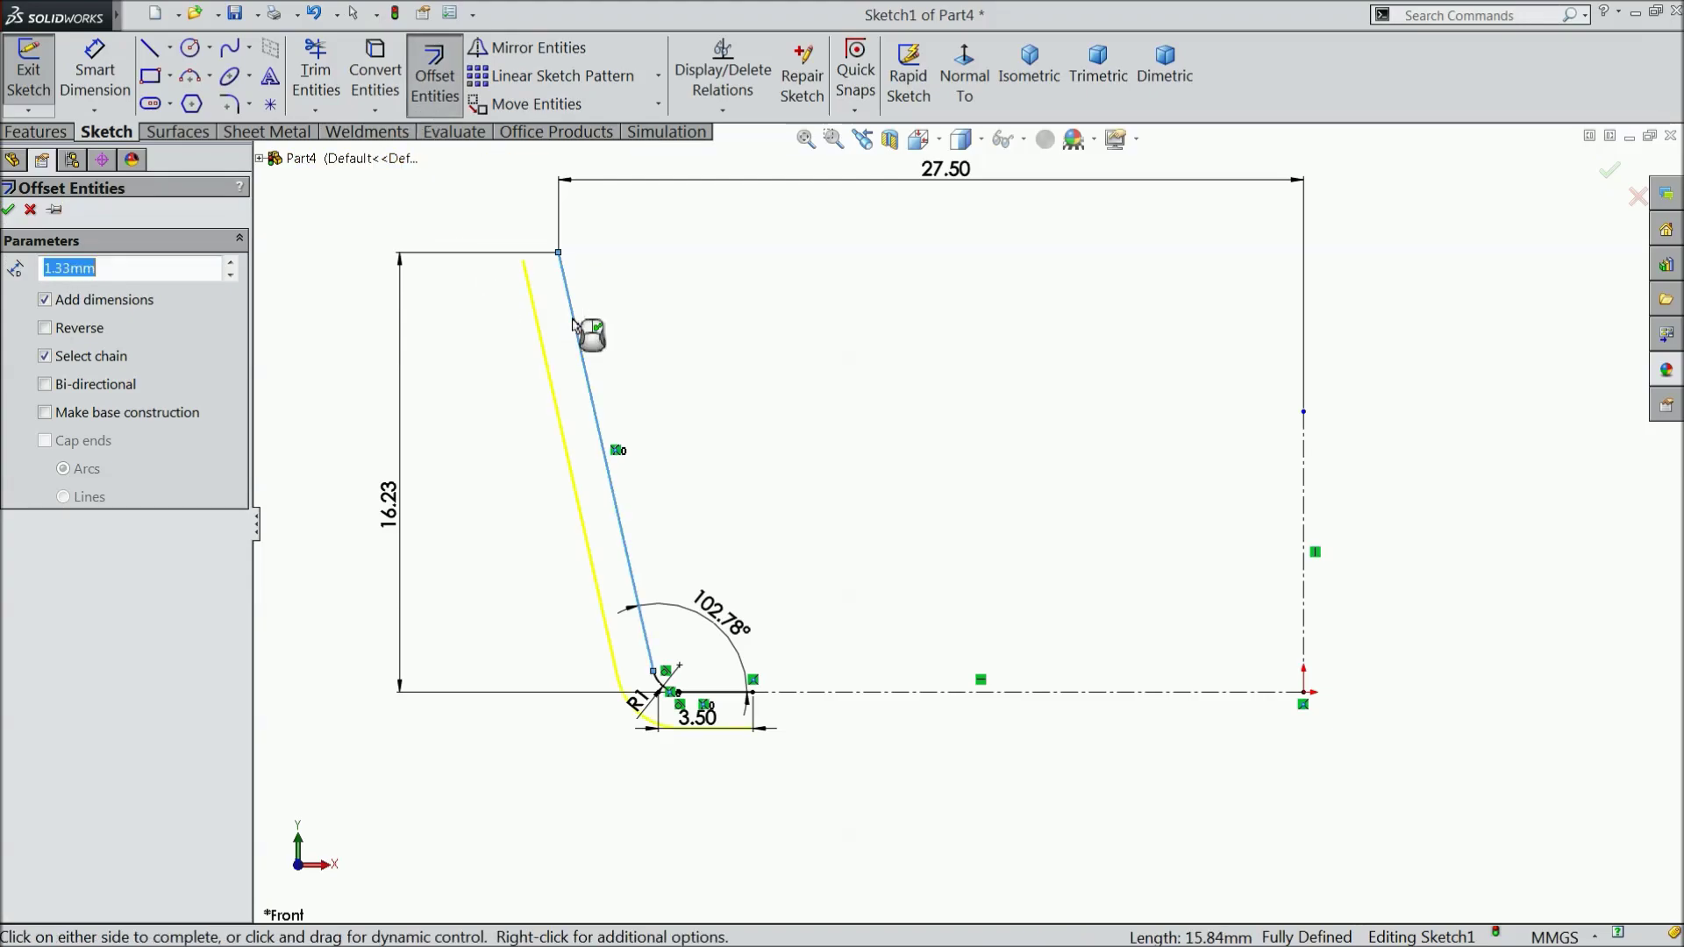
{"action": "left_click", "coordinate": [45, 328]}
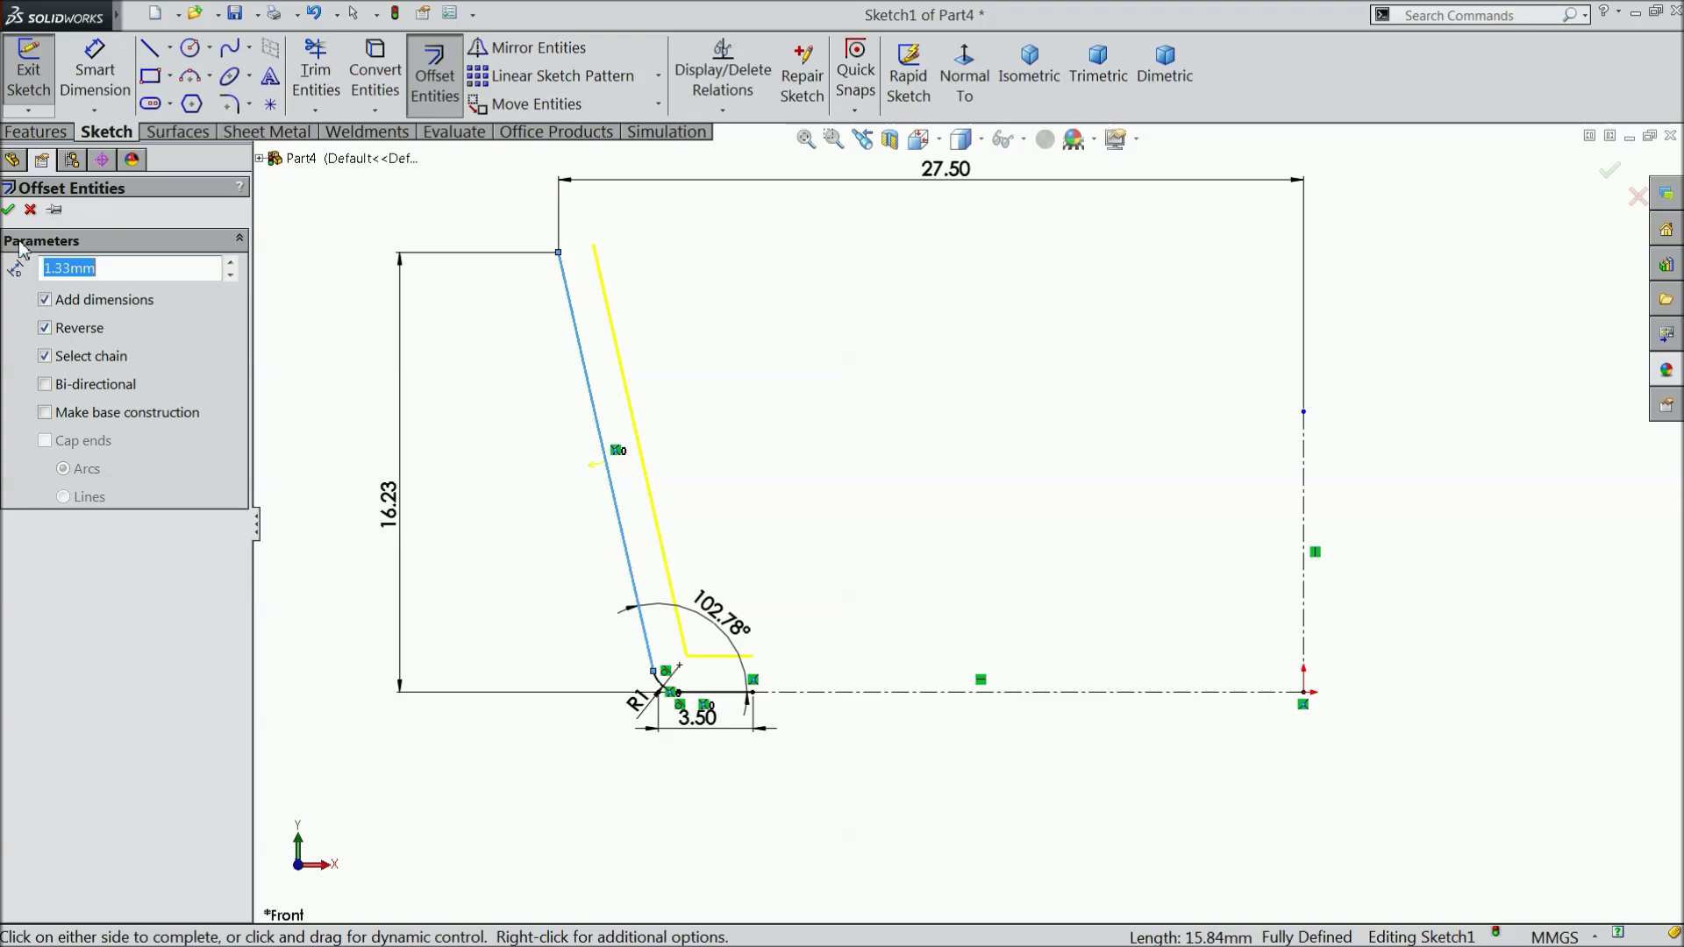
{"action": "left_click", "coordinate": [11, 209]}
Close the profile with a vertical line joining the short horizontal lines' ends and a horizontal line from the slanted line's upper end to its offset
{"action": "left_click", "coordinate": [150, 50]}
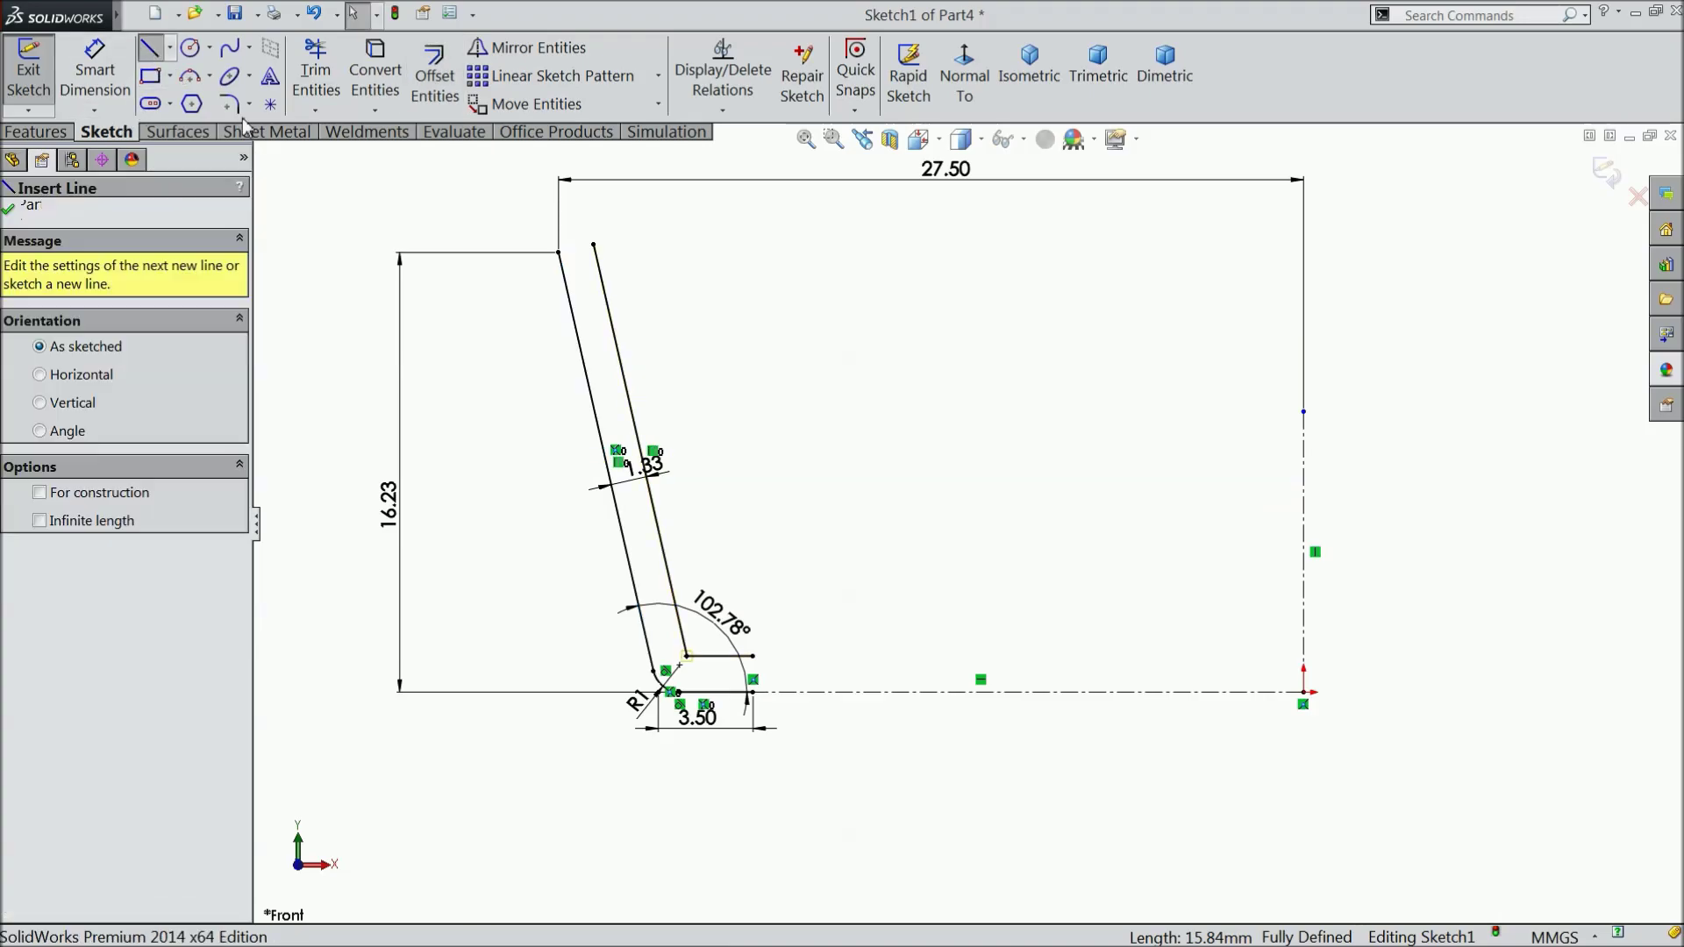
{"action": "left_click", "coordinate": [752, 656]}
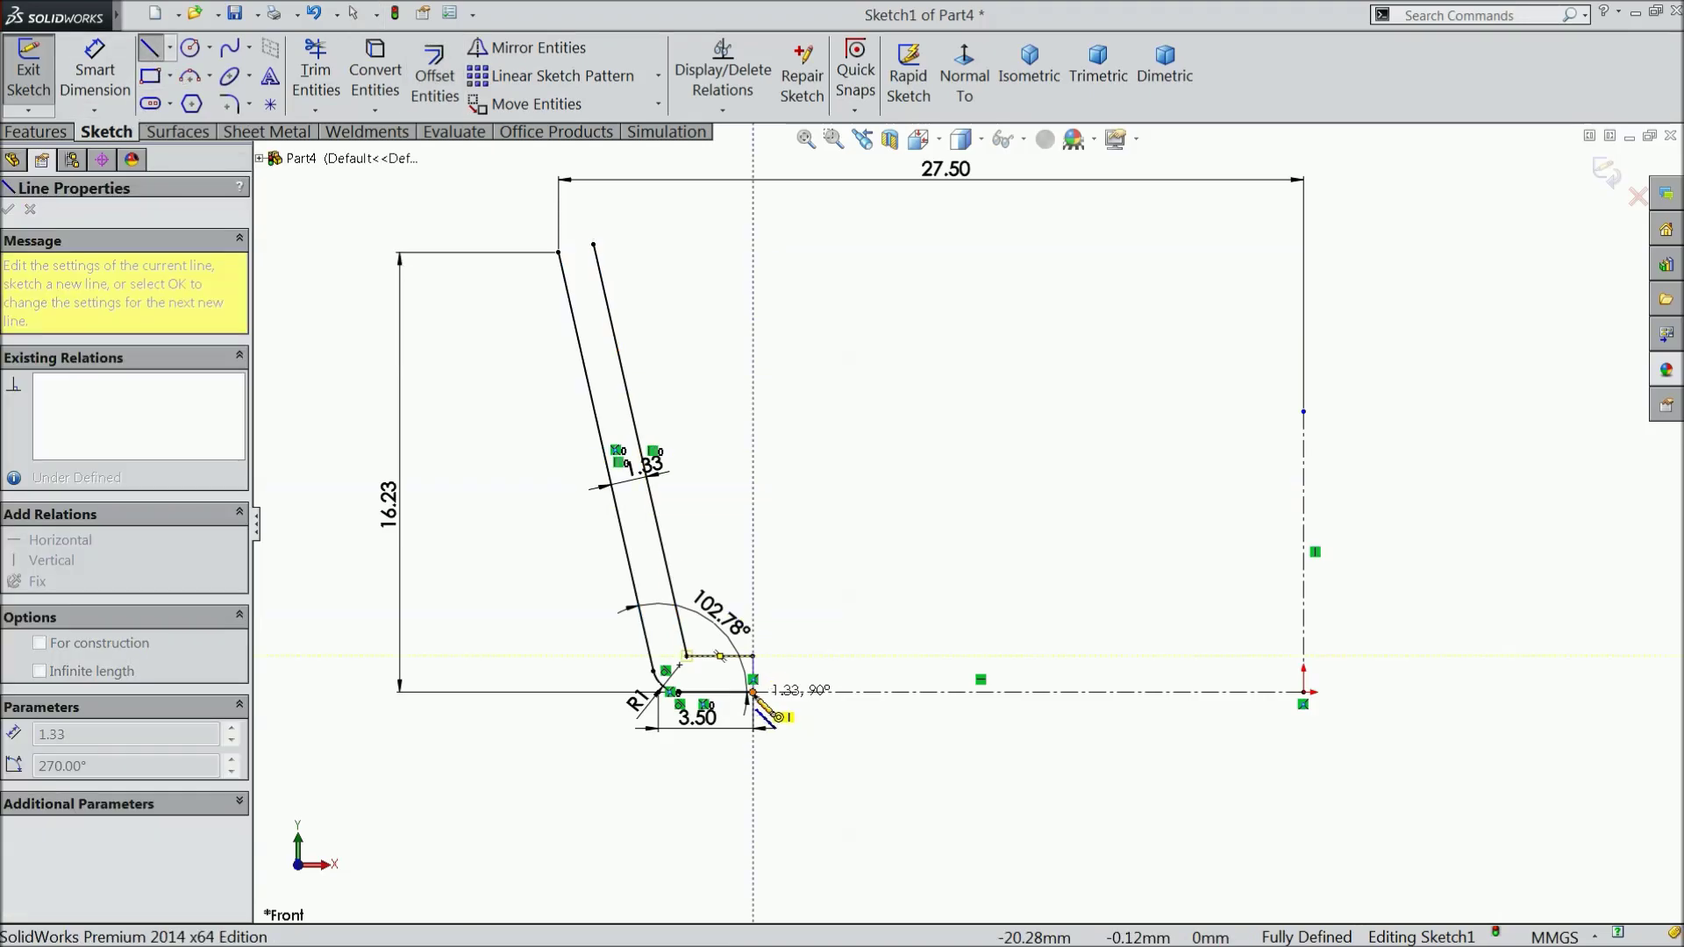
{"action": "left_click", "coordinate": [752, 692]}
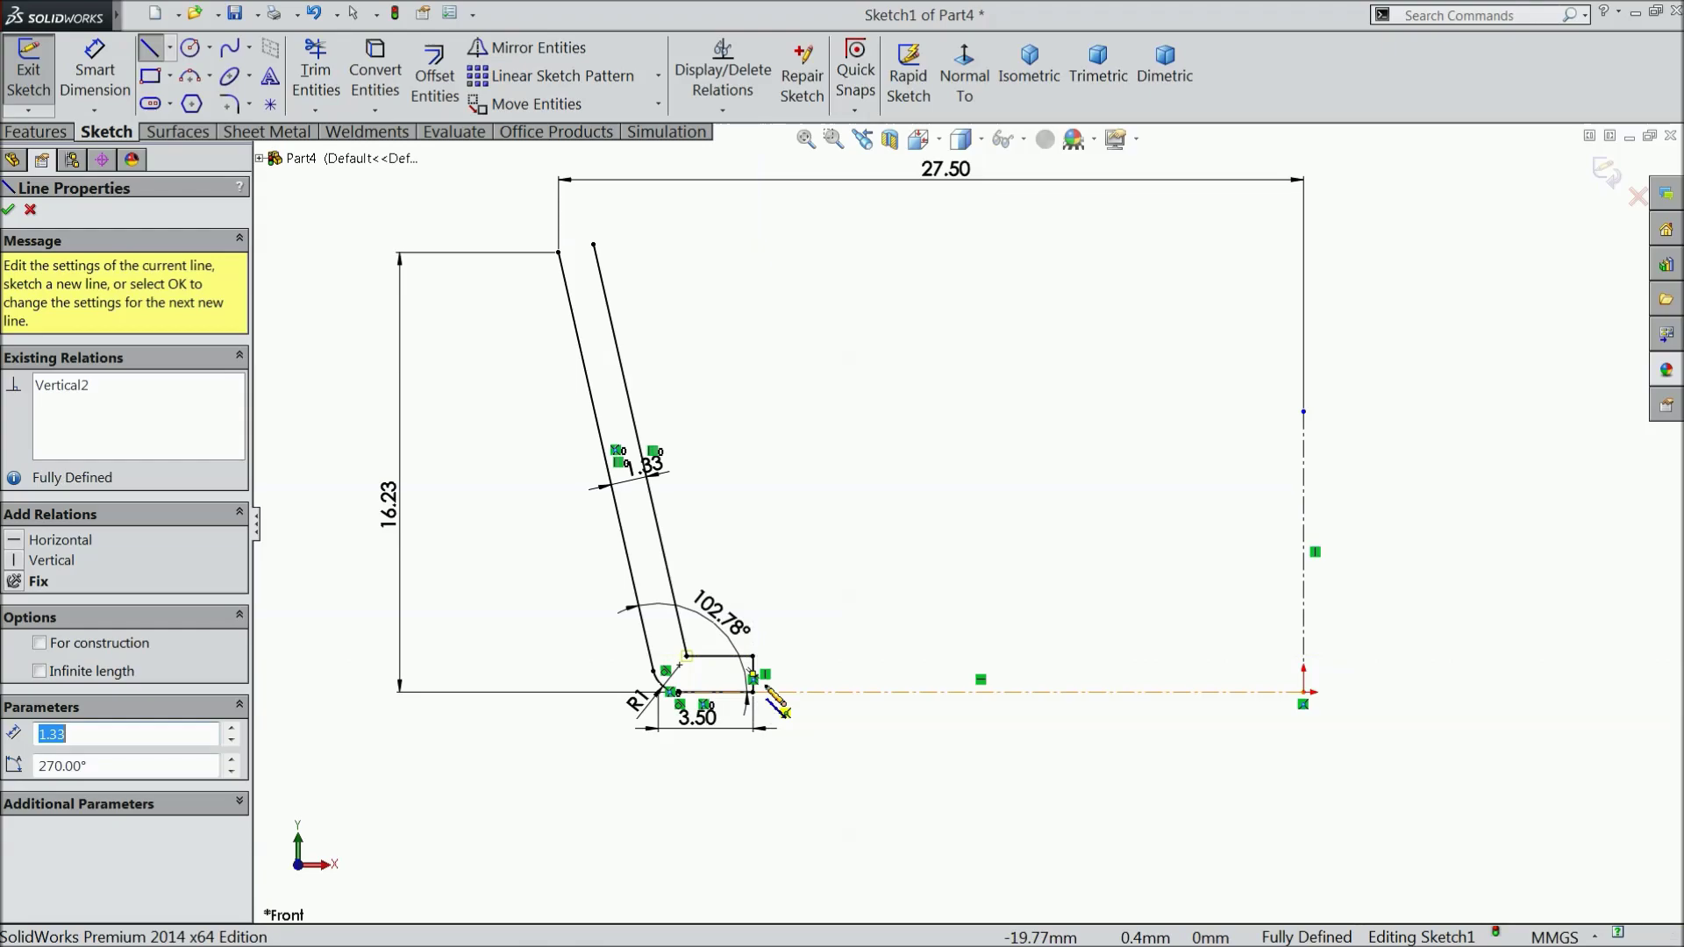
{"action": "left_click", "coordinate": [559, 254]}
{"action": "left_click", "coordinate": [596, 258]}
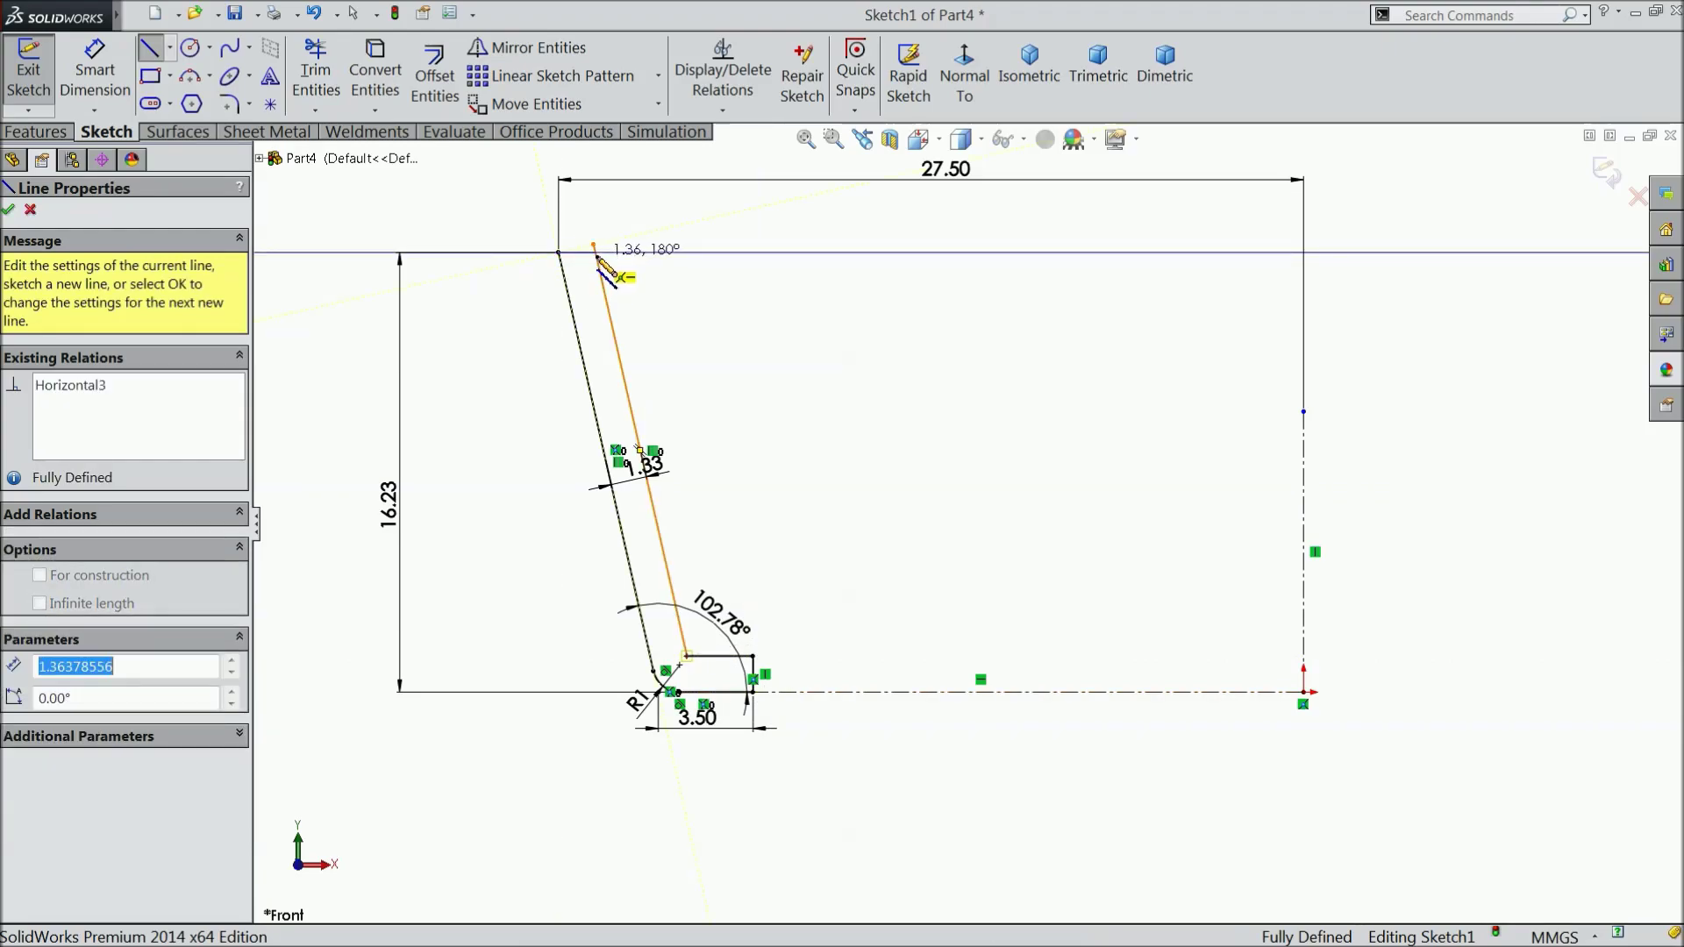
{"action": "right_click", "coordinate": [596, 259]}
{"action": "left_click", "coordinate": [692, 173]}
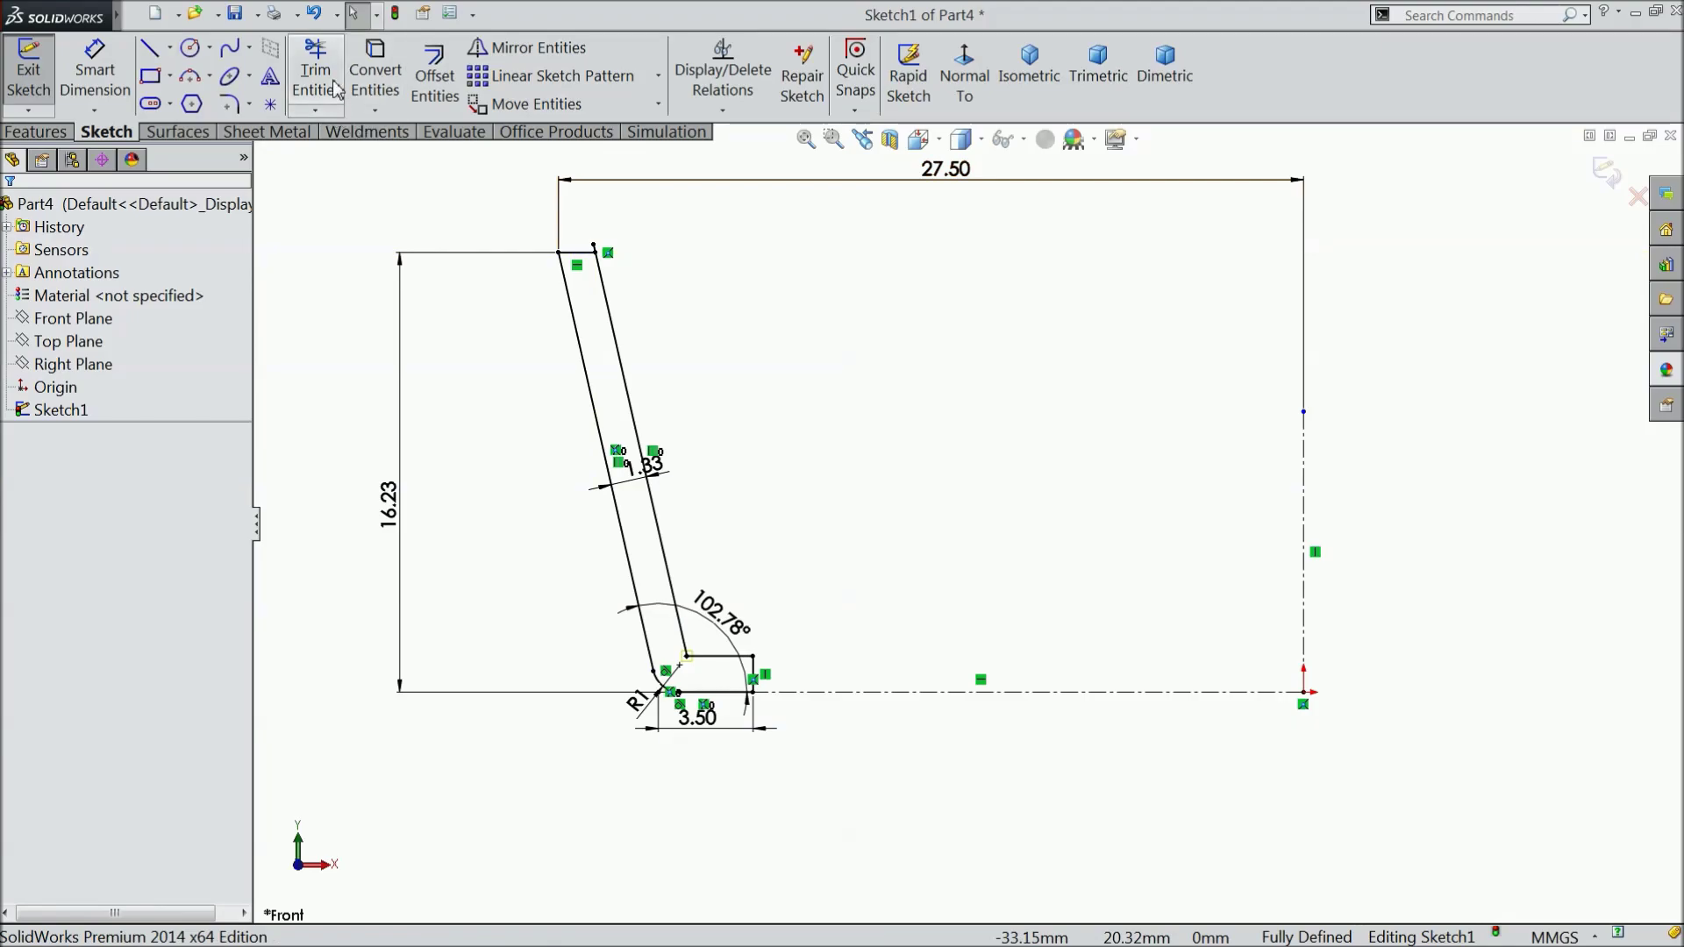
{"action": "left_click", "coordinate": [375, 74]}
{"action": "scroll", "coordinate": [526, 224], "scroll_direction": "down", "scroll_amount": 4}
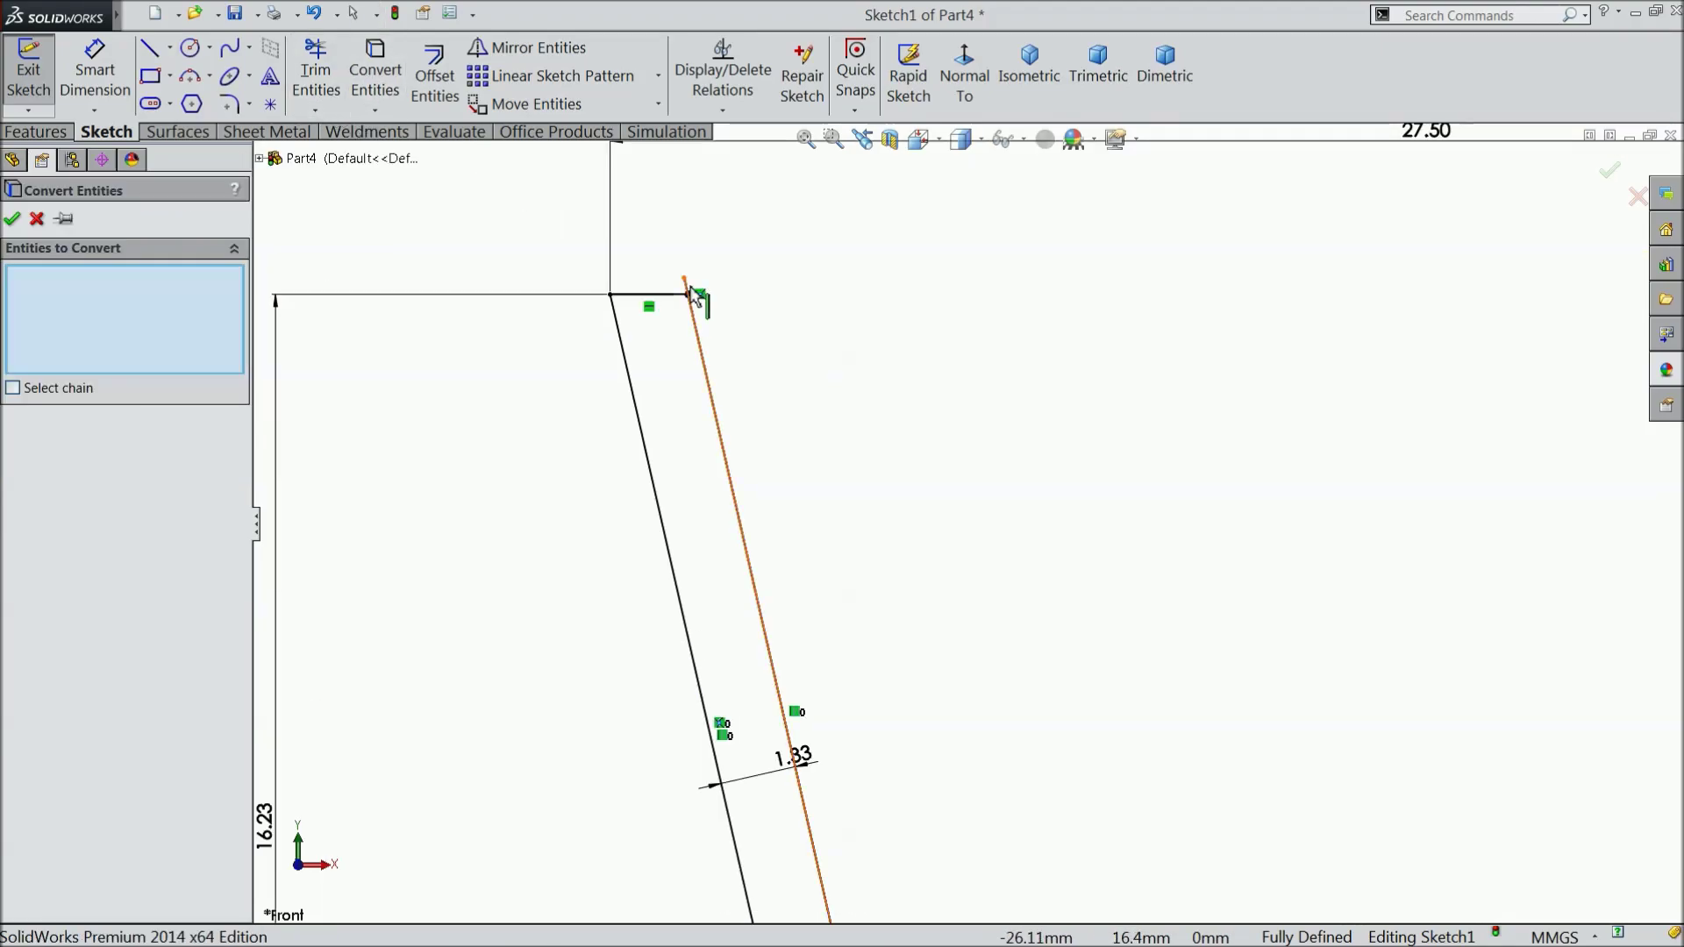
{"action": "left_click", "coordinate": [35, 218]}
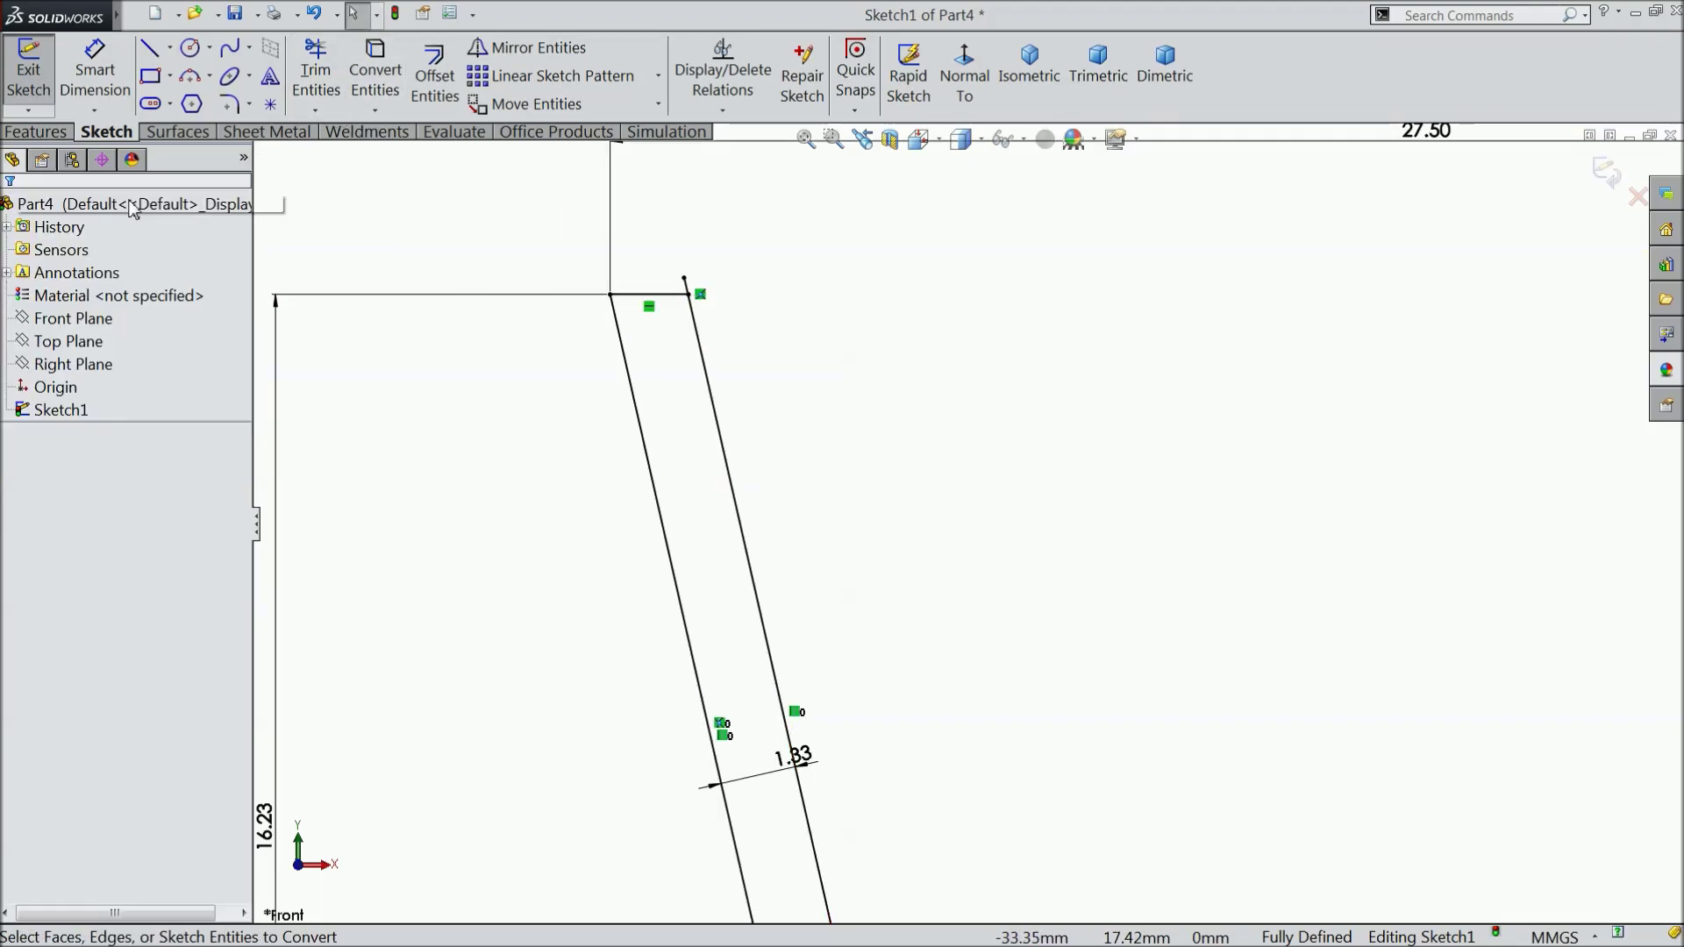
Trim the offset slanted line's excess above the horizontal closing line at the profile's upper end
{"action": "left_click", "coordinate": [316, 75]}
{"action": "left_click", "coordinate": [692, 298]}
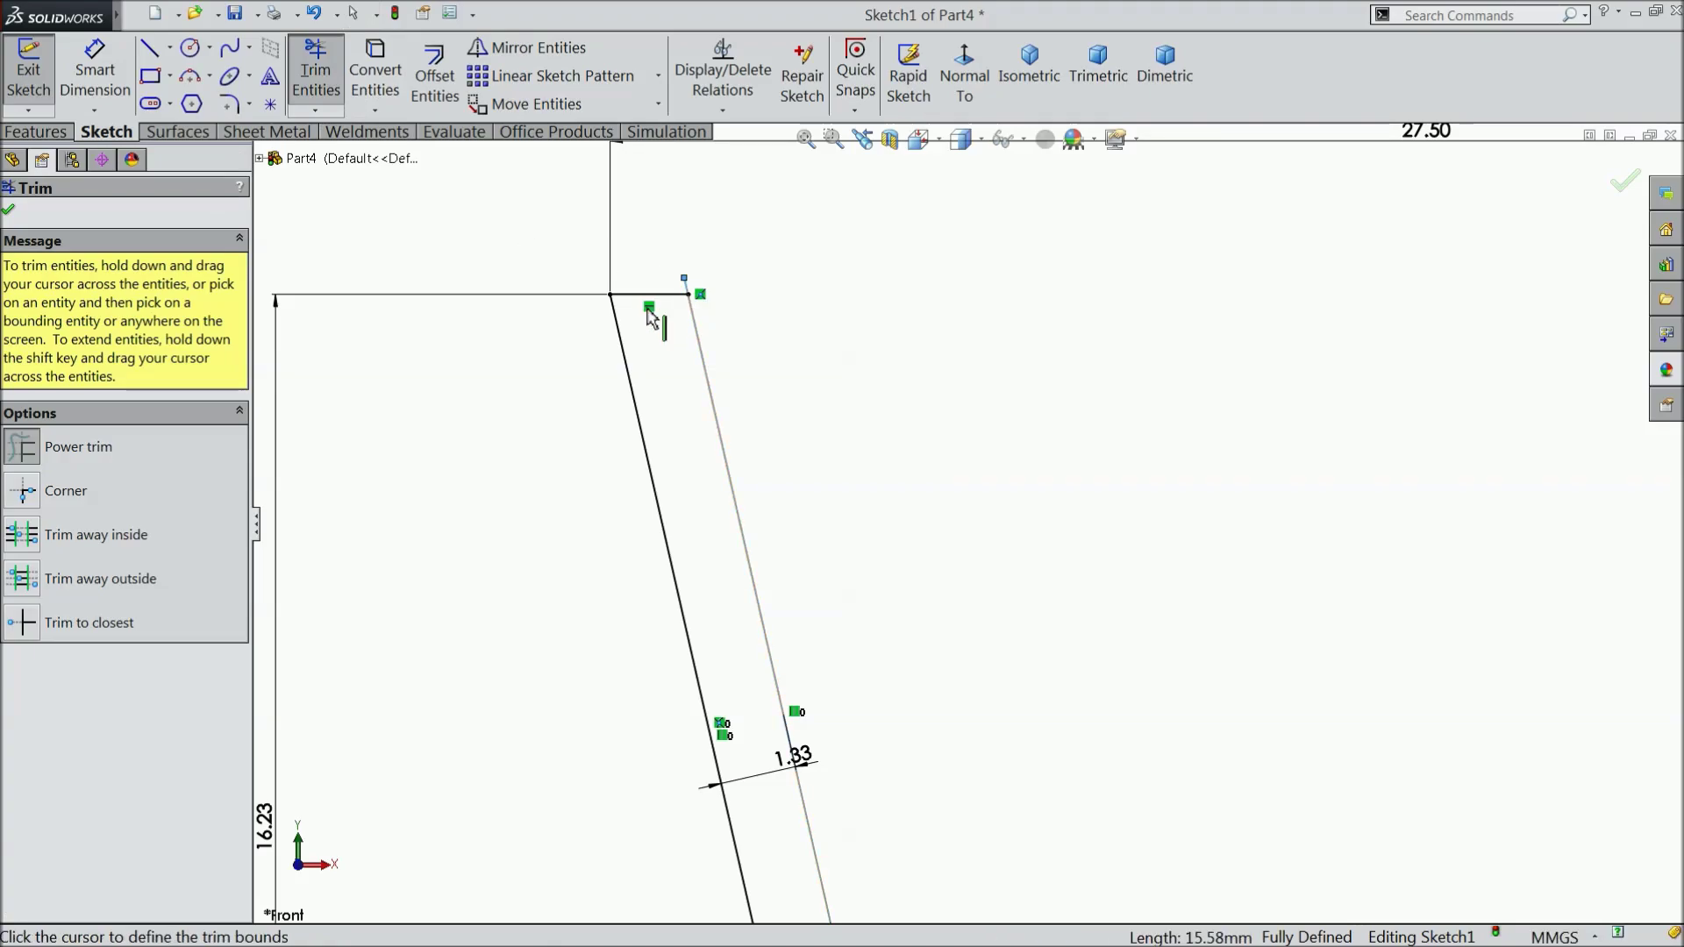
{"action": "left_click", "coordinate": [770, 281]}
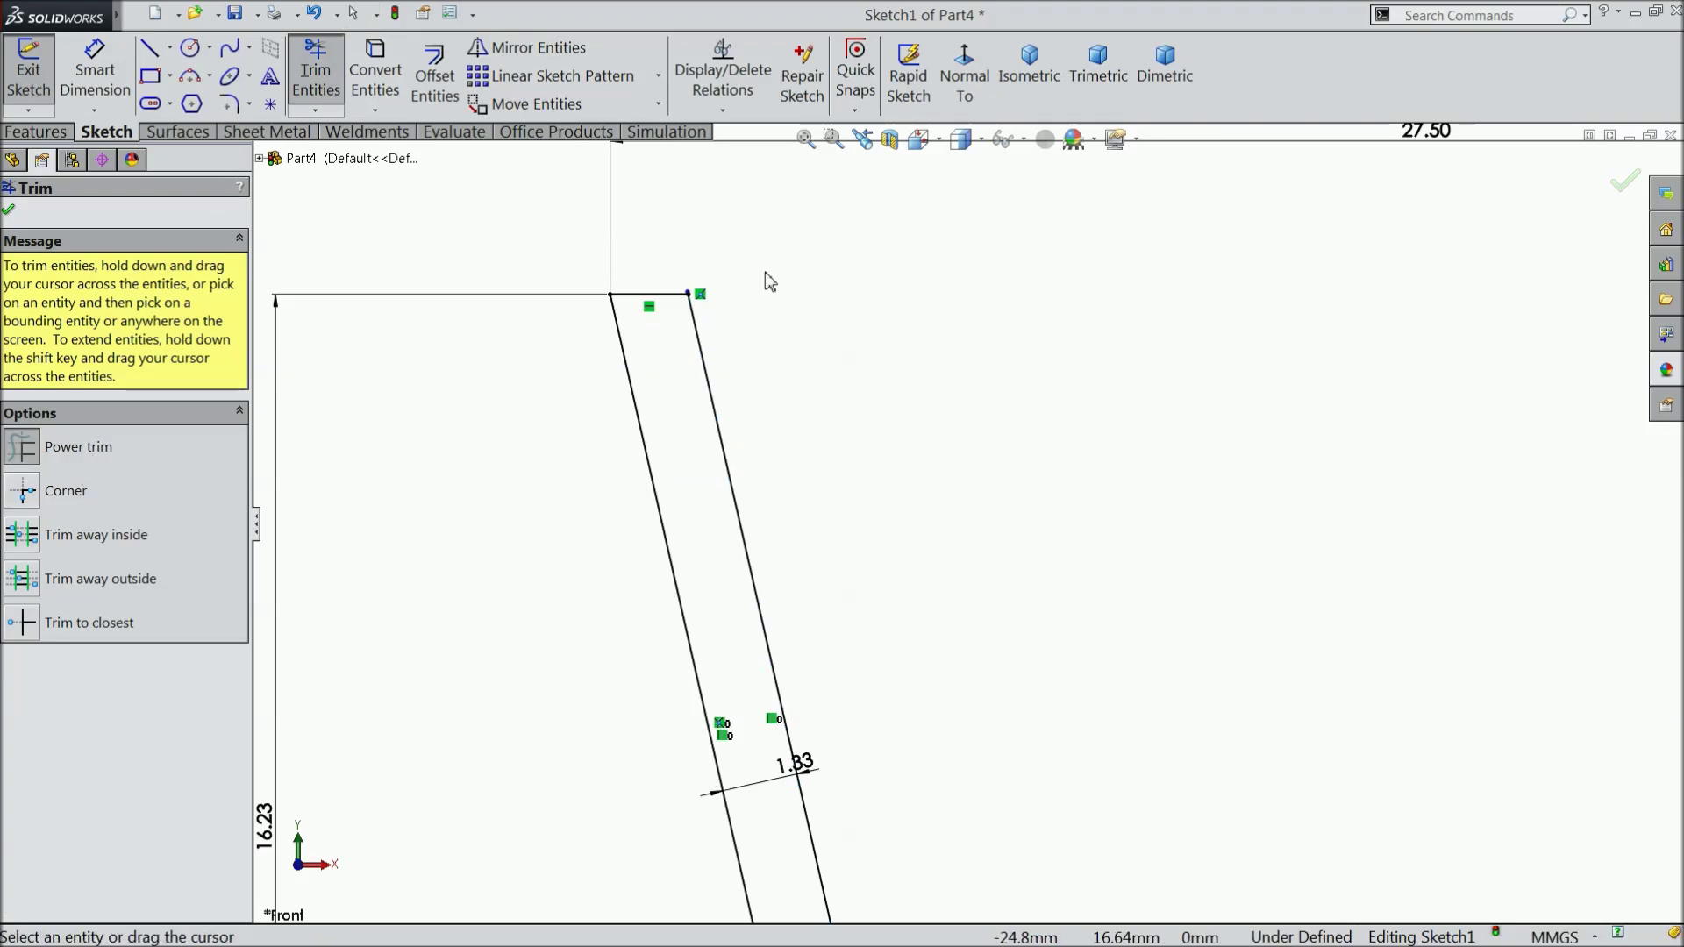
{"action": "scroll", "coordinate": [724, 302], "scroll_direction": "down", "scroll_amount": 10}
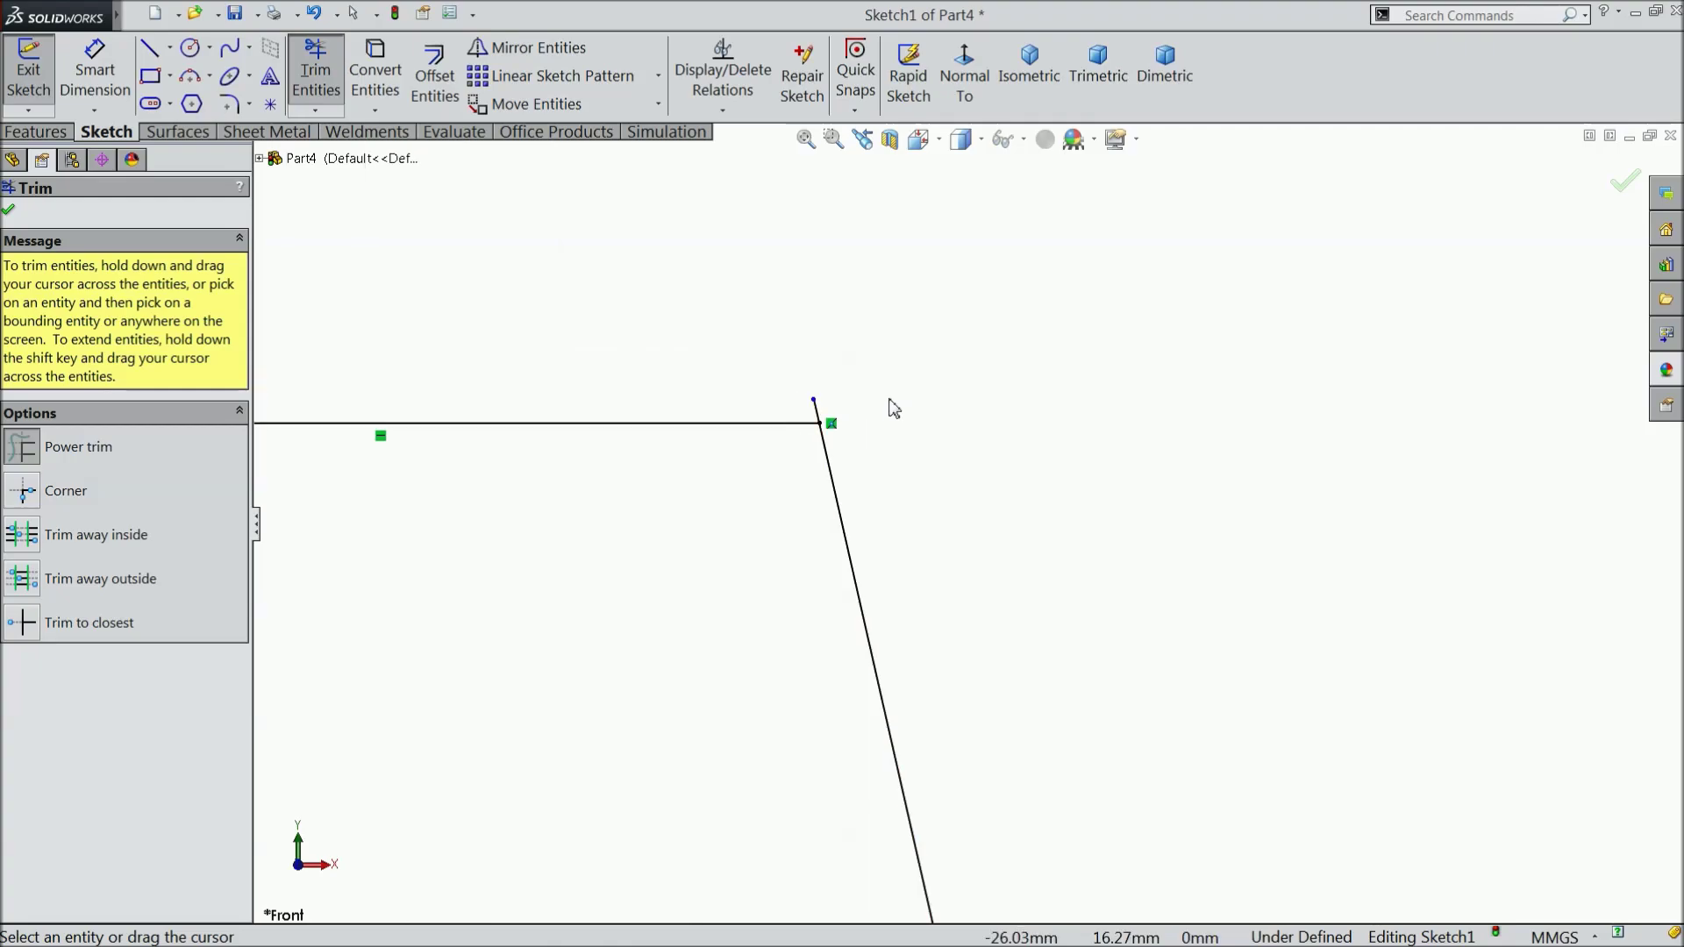
{"action": "scroll", "coordinate": [880, 425], "scroll_direction": "up", "scroll_amount": 10}
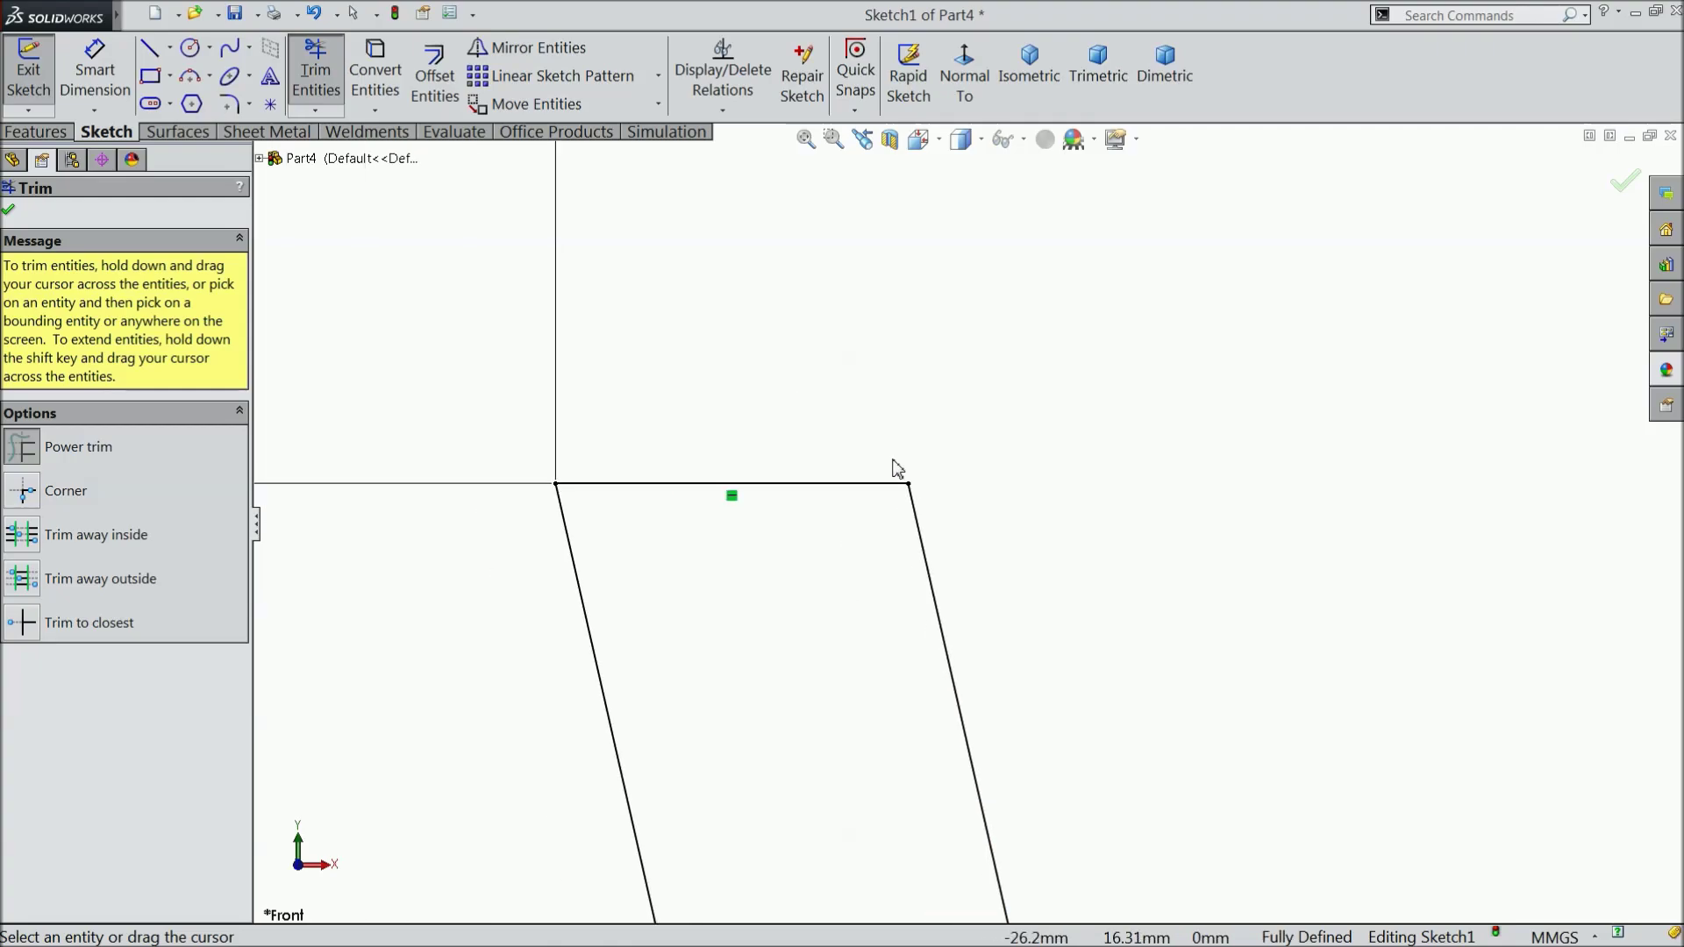
{"action": "scroll", "coordinate": [892, 500], "scroll_direction": "down", "scroll_amount": 10}
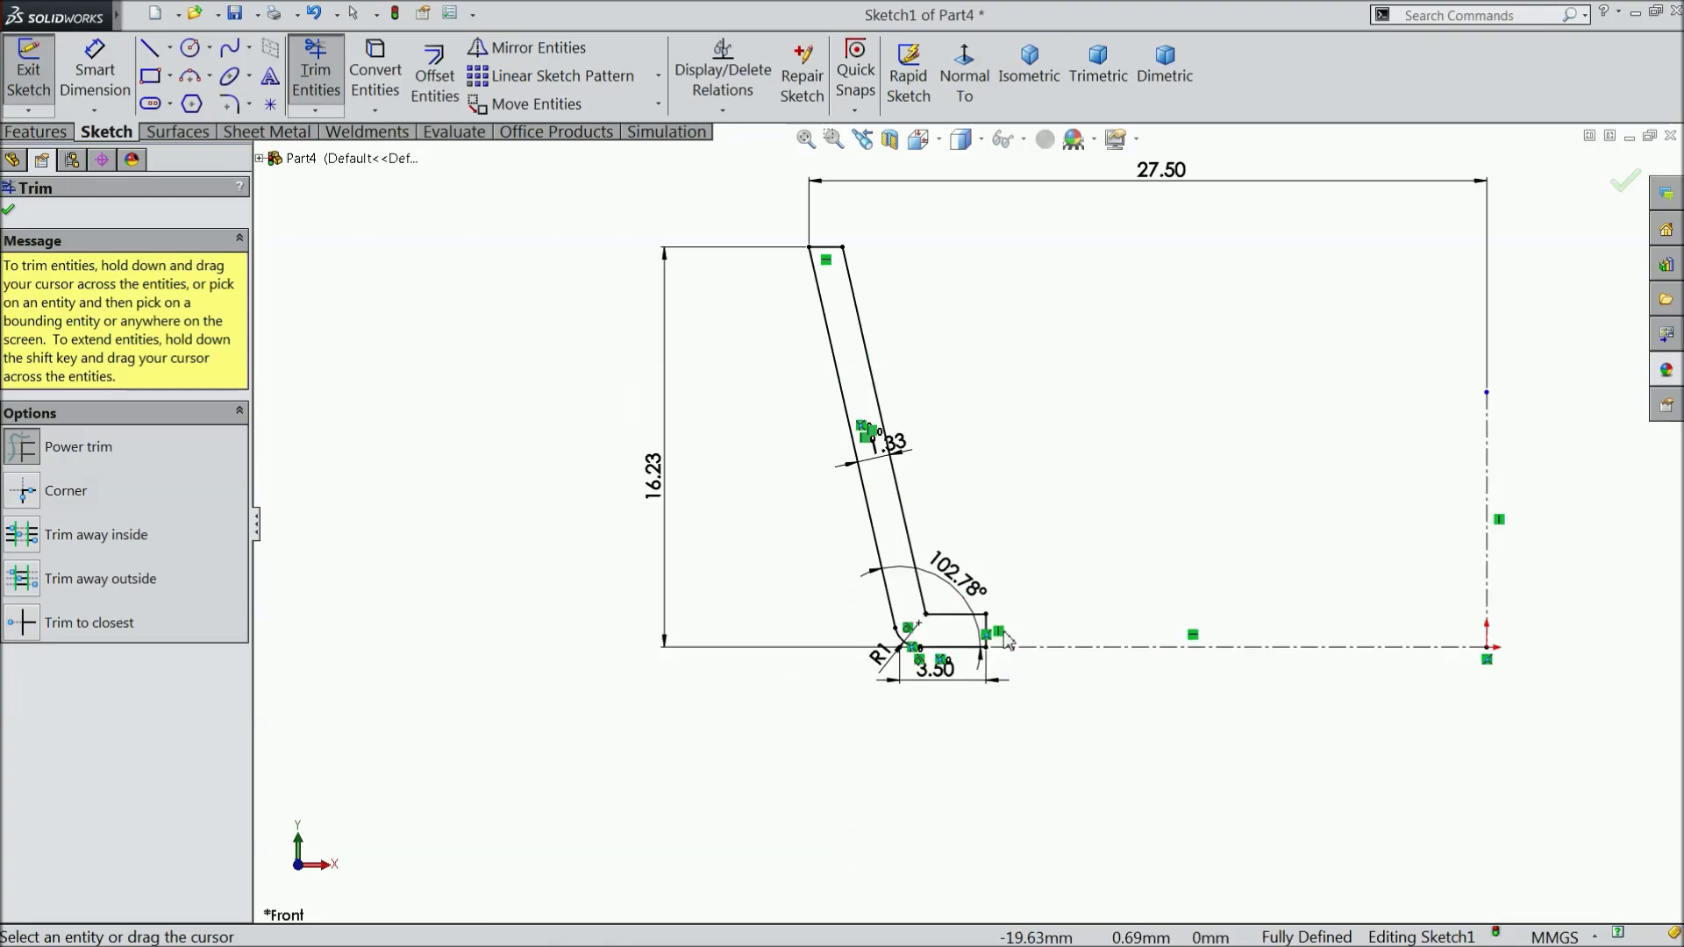
{"action": "scroll", "coordinate": [793, 548], "scroll_direction": "down", "scroll_amount": 10}
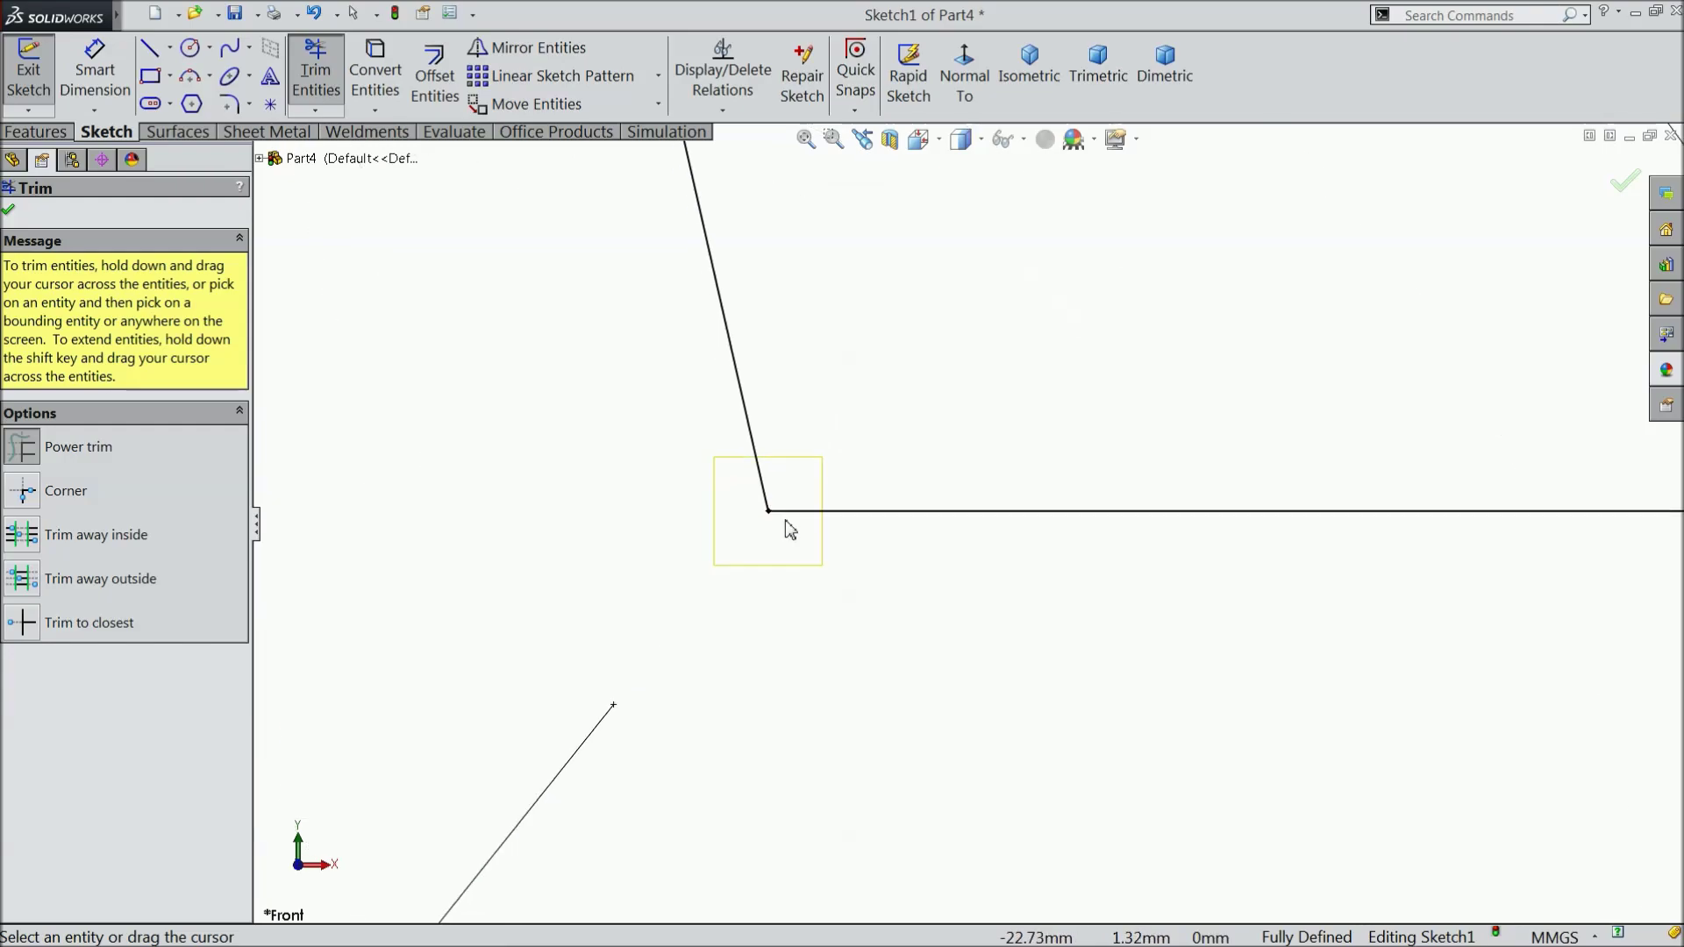
{"action": "scroll", "coordinate": [781, 537], "scroll_direction": "up", "scroll_amount": 8}
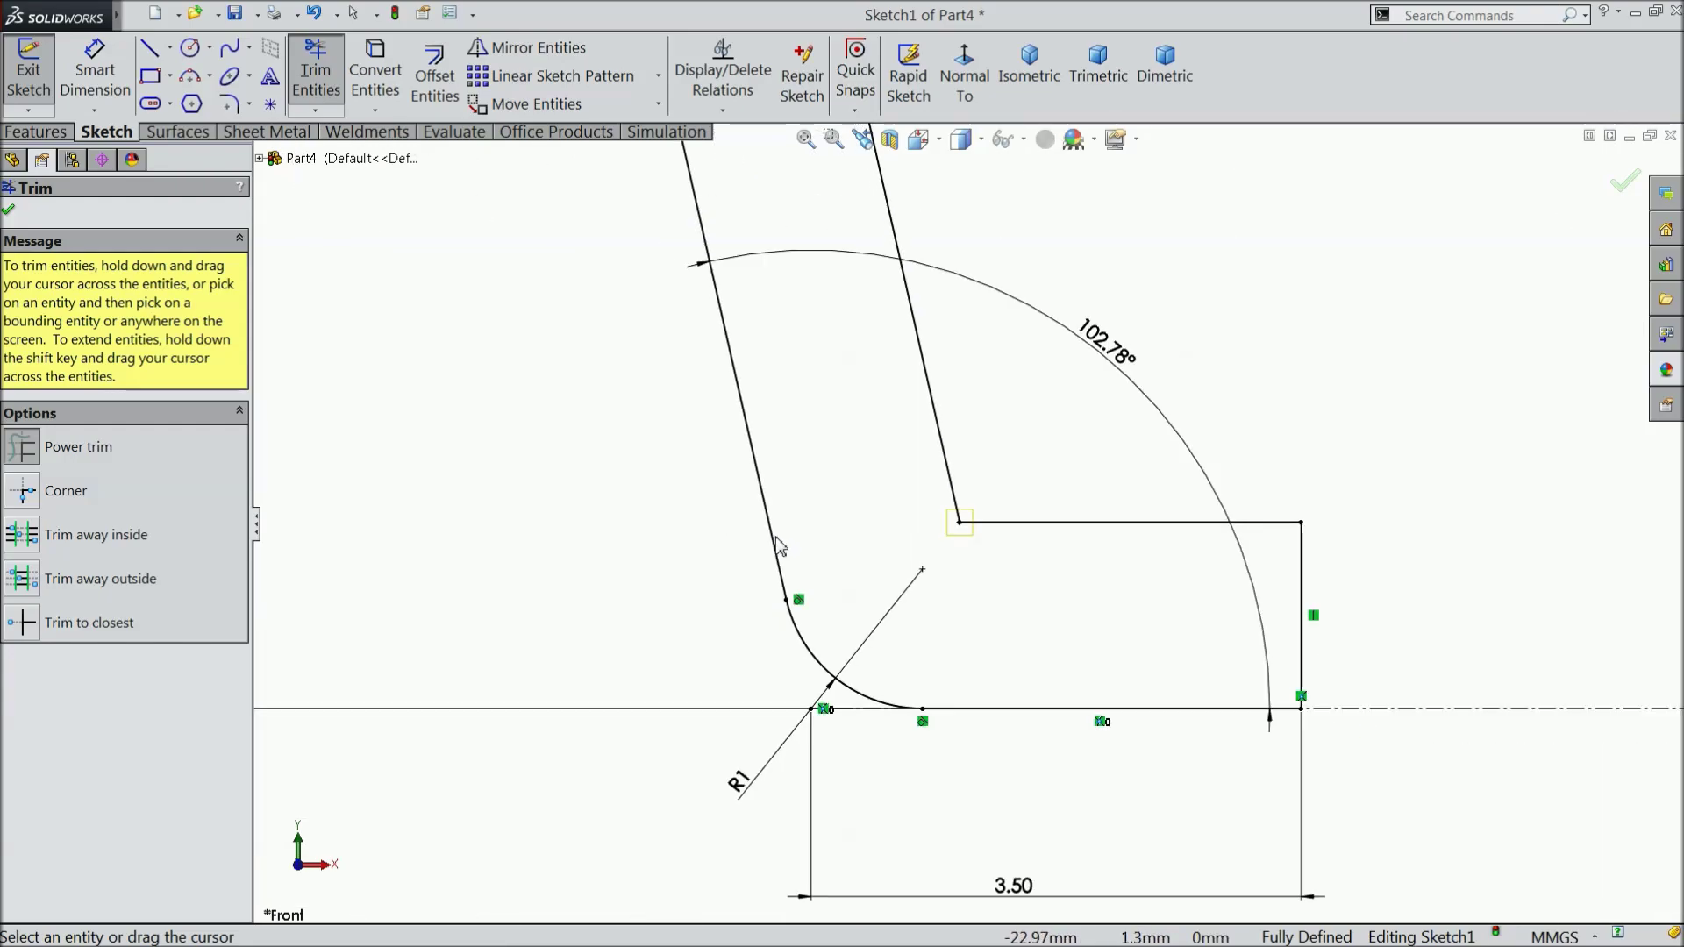
{"action": "left_click", "coordinate": [9, 209]}
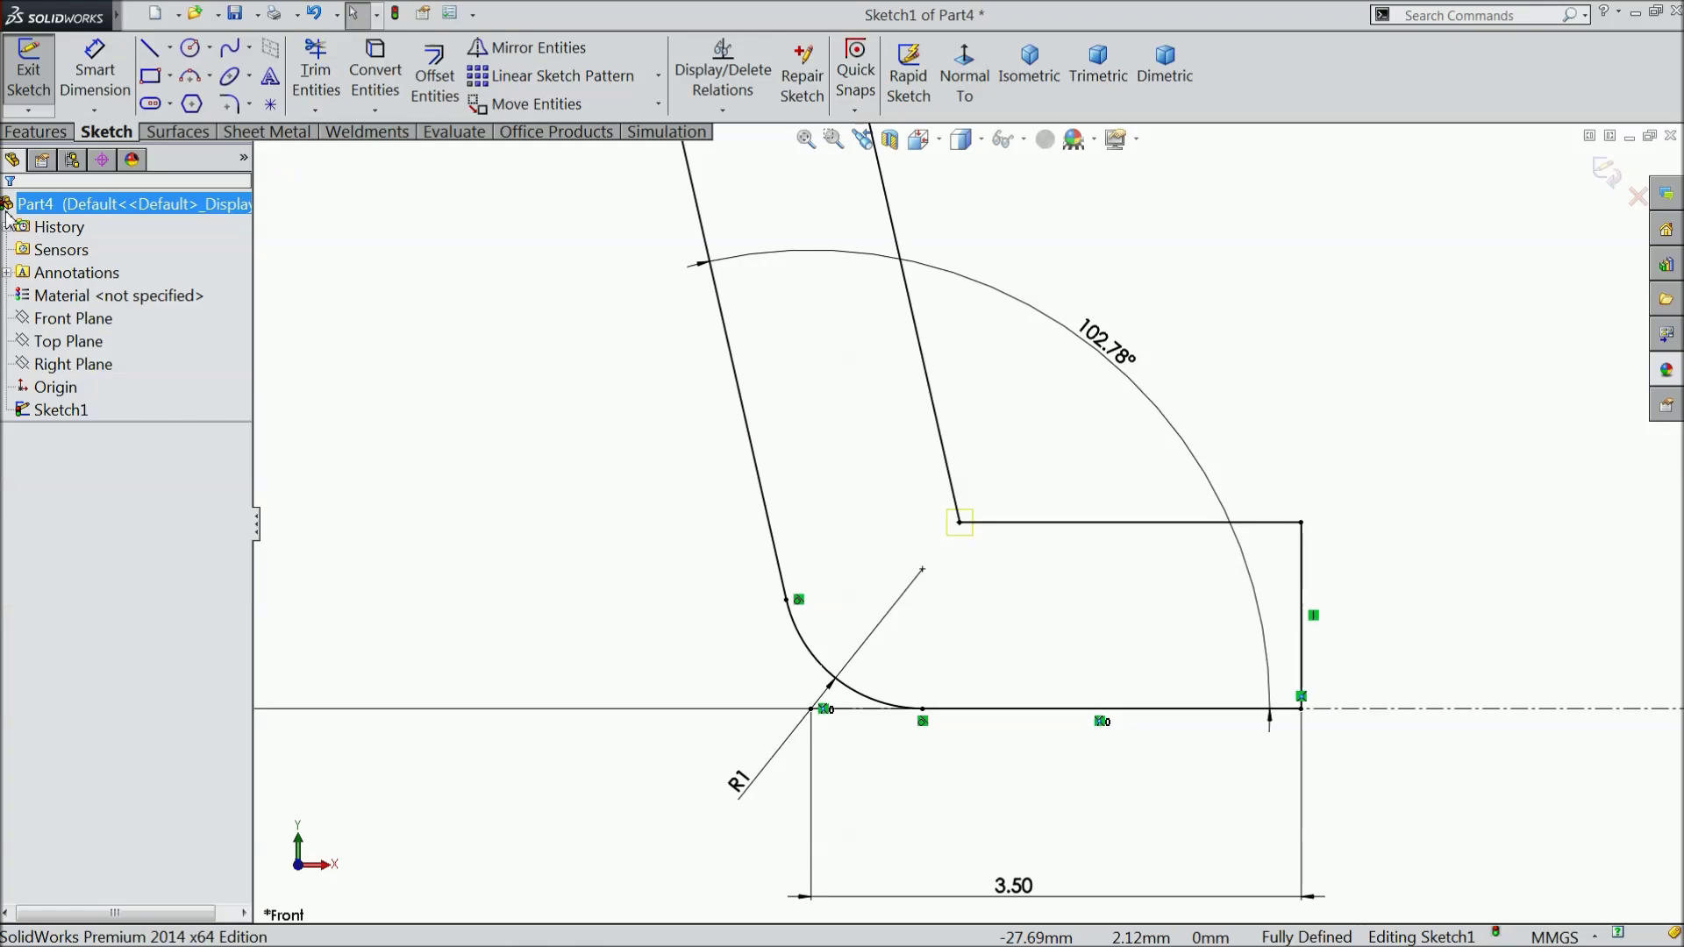
Round the profile's inner corner between the offset slanted line and the upper short horizontal line with a 1 mm sketch fillet
{"action": "left_click", "coordinate": [231, 105]}
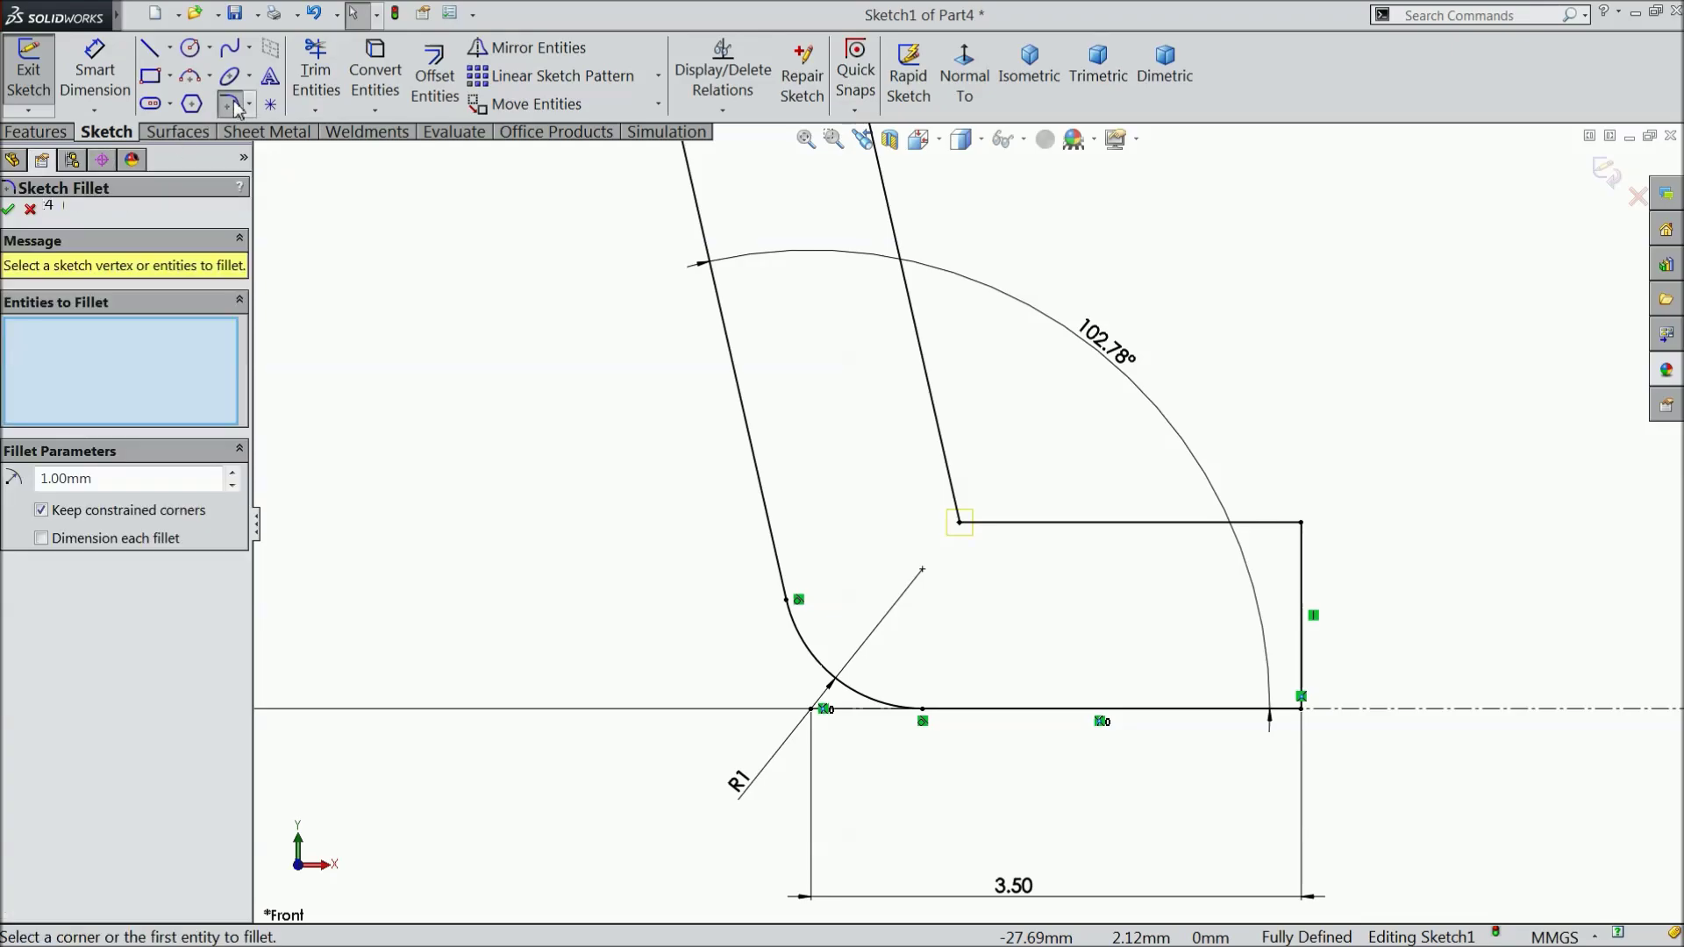
{"action": "left_click", "coordinate": [994, 527]}
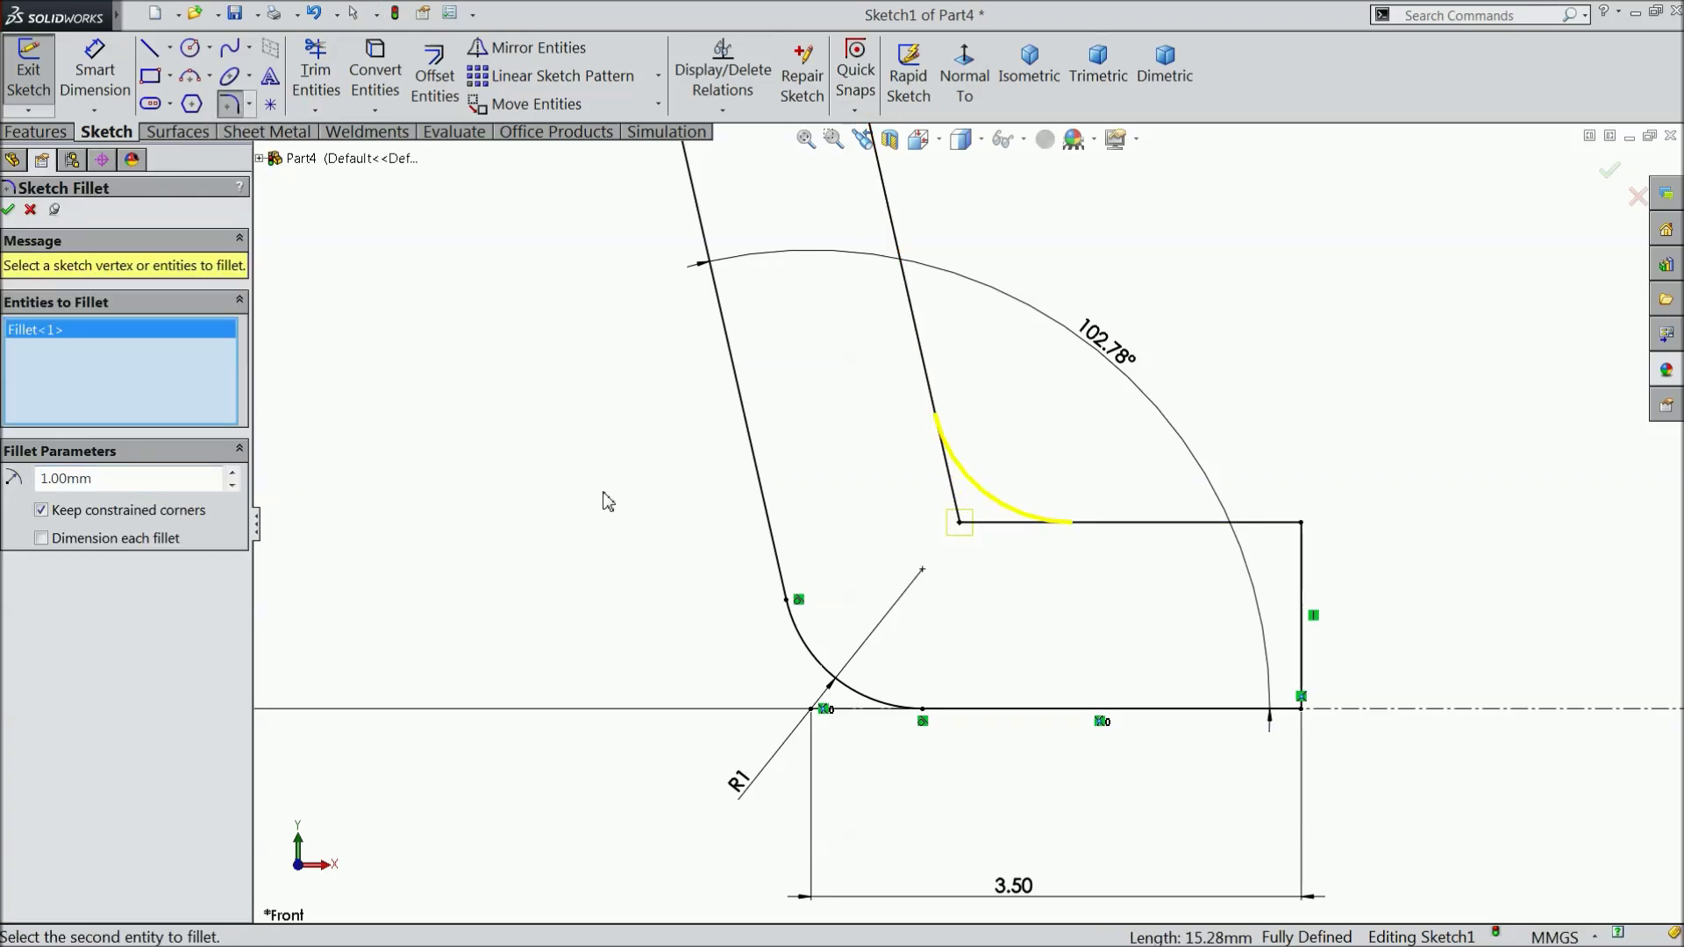
{"action": "left_click", "coordinate": [11, 209]}
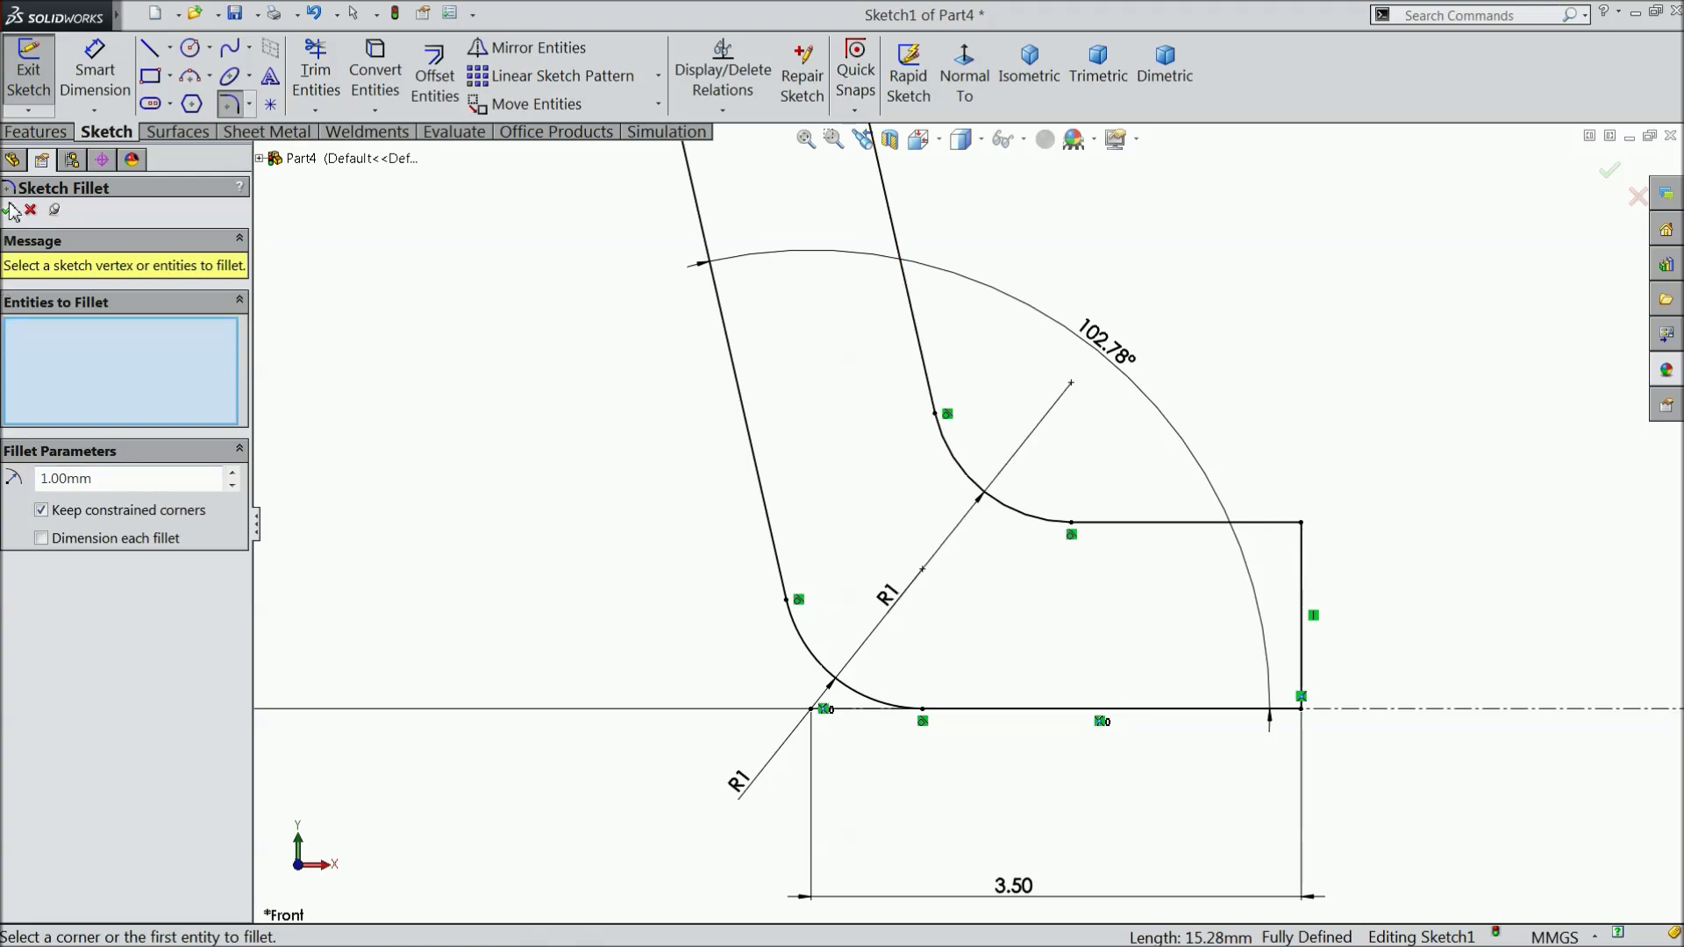
{"action": "left_click", "coordinate": [10, 210]}
Revolve the closed profile a full 360 degrees about the vertical centerline through the origin
{"action": "key", "text": "f"}
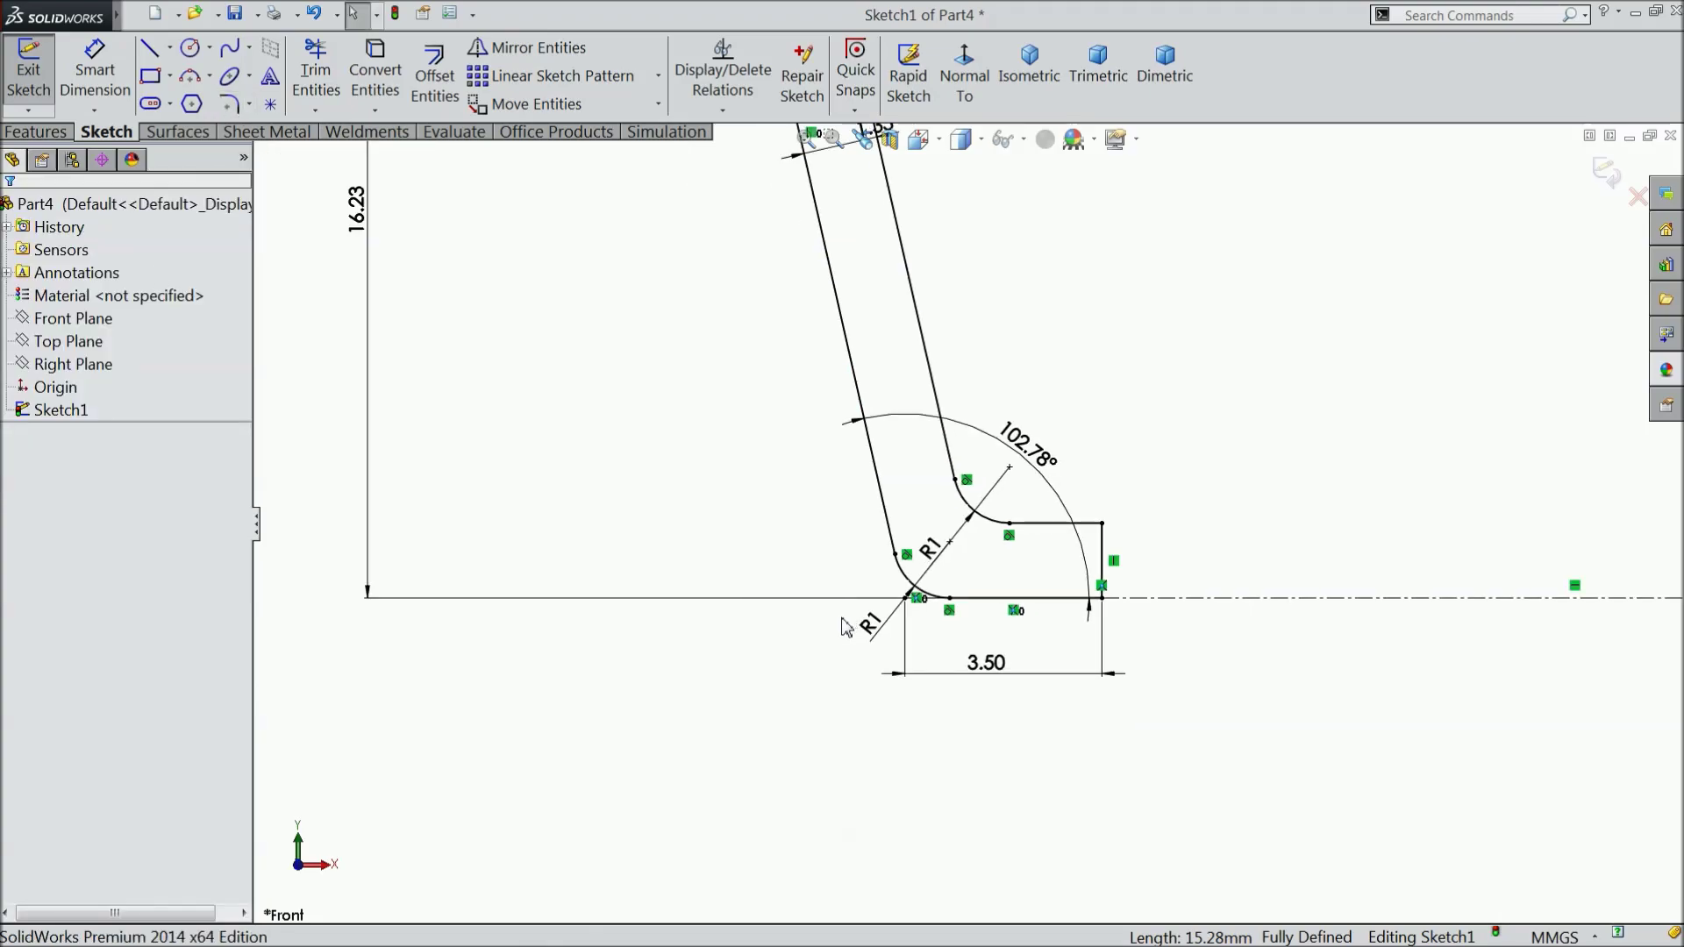
{"action": "scroll", "coordinate": [1221, 312], "scroll_direction": "down", "scroll_amount": 3}
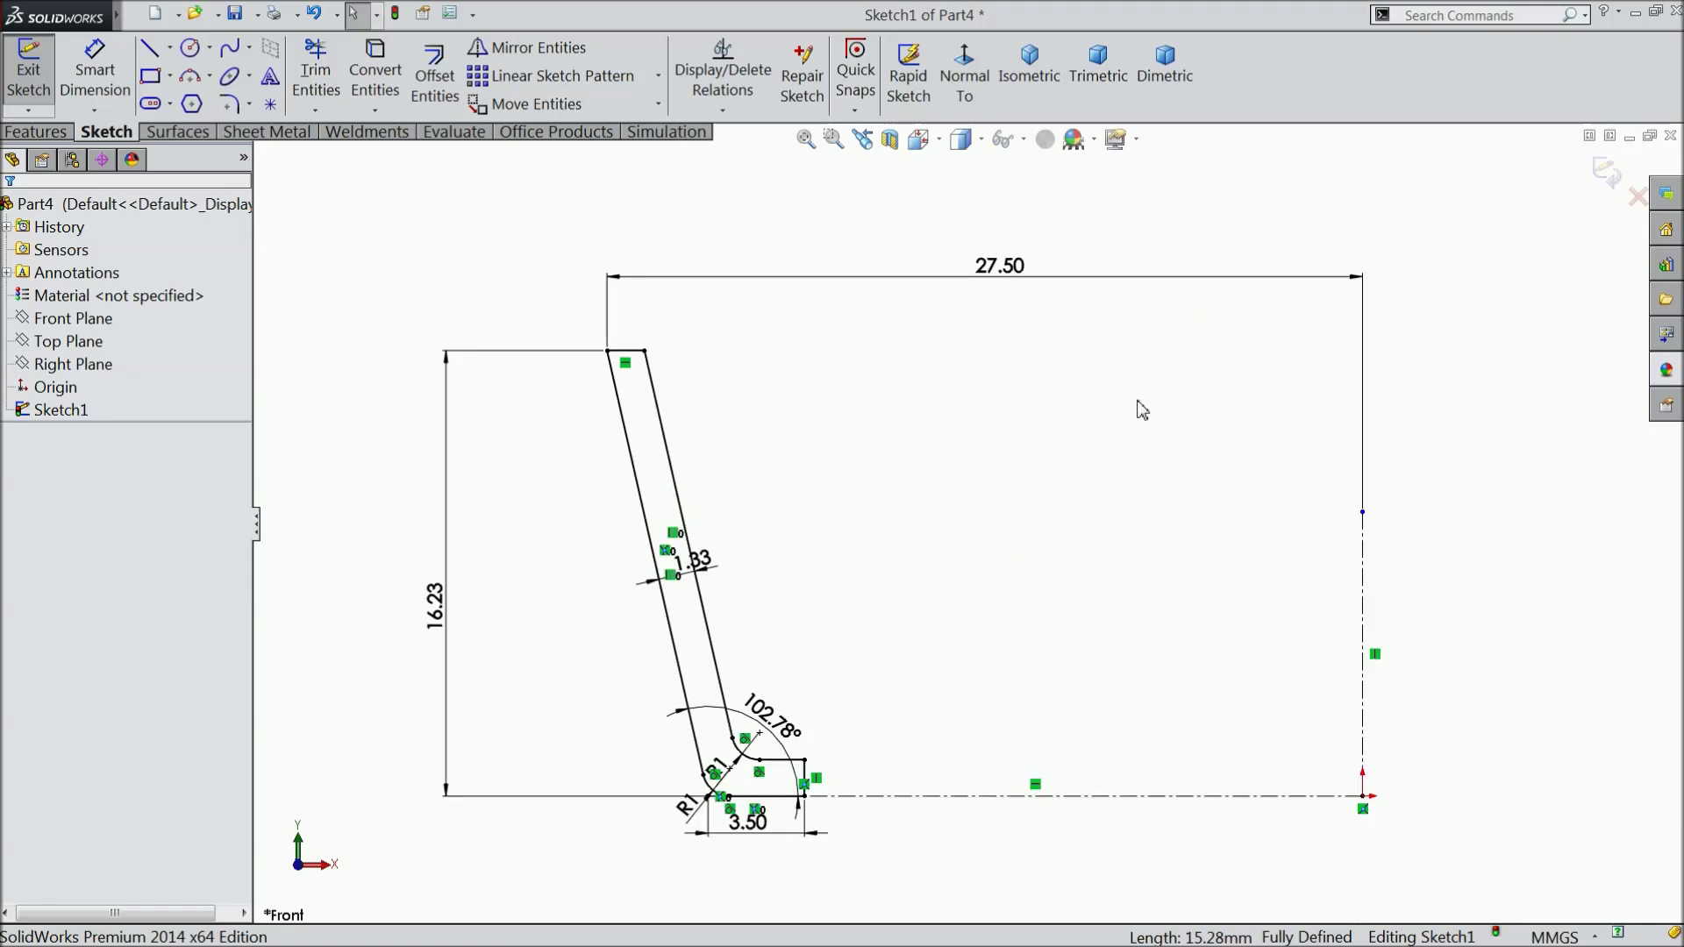
{"action": "scroll", "coordinate": [1122, 434], "scroll_direction": "up", "scroll_amount": 1}
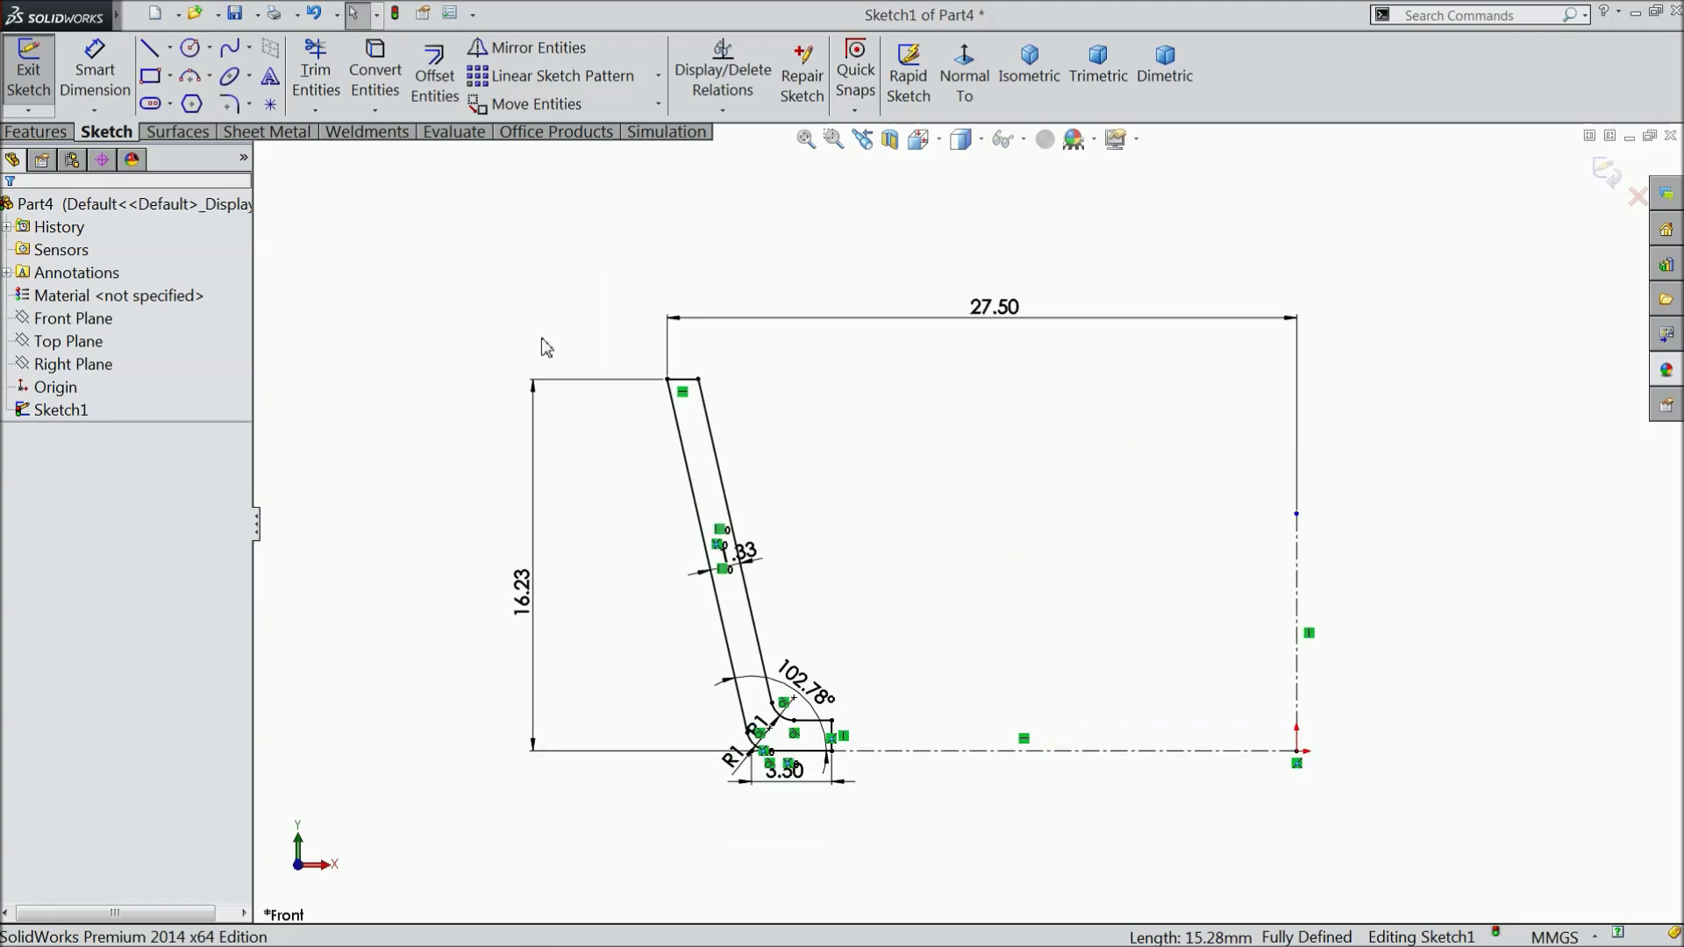
{"action": "left_click", "coordinate": [53, 131]}
{"action": "left_click", "coordinate": [115, 75]}
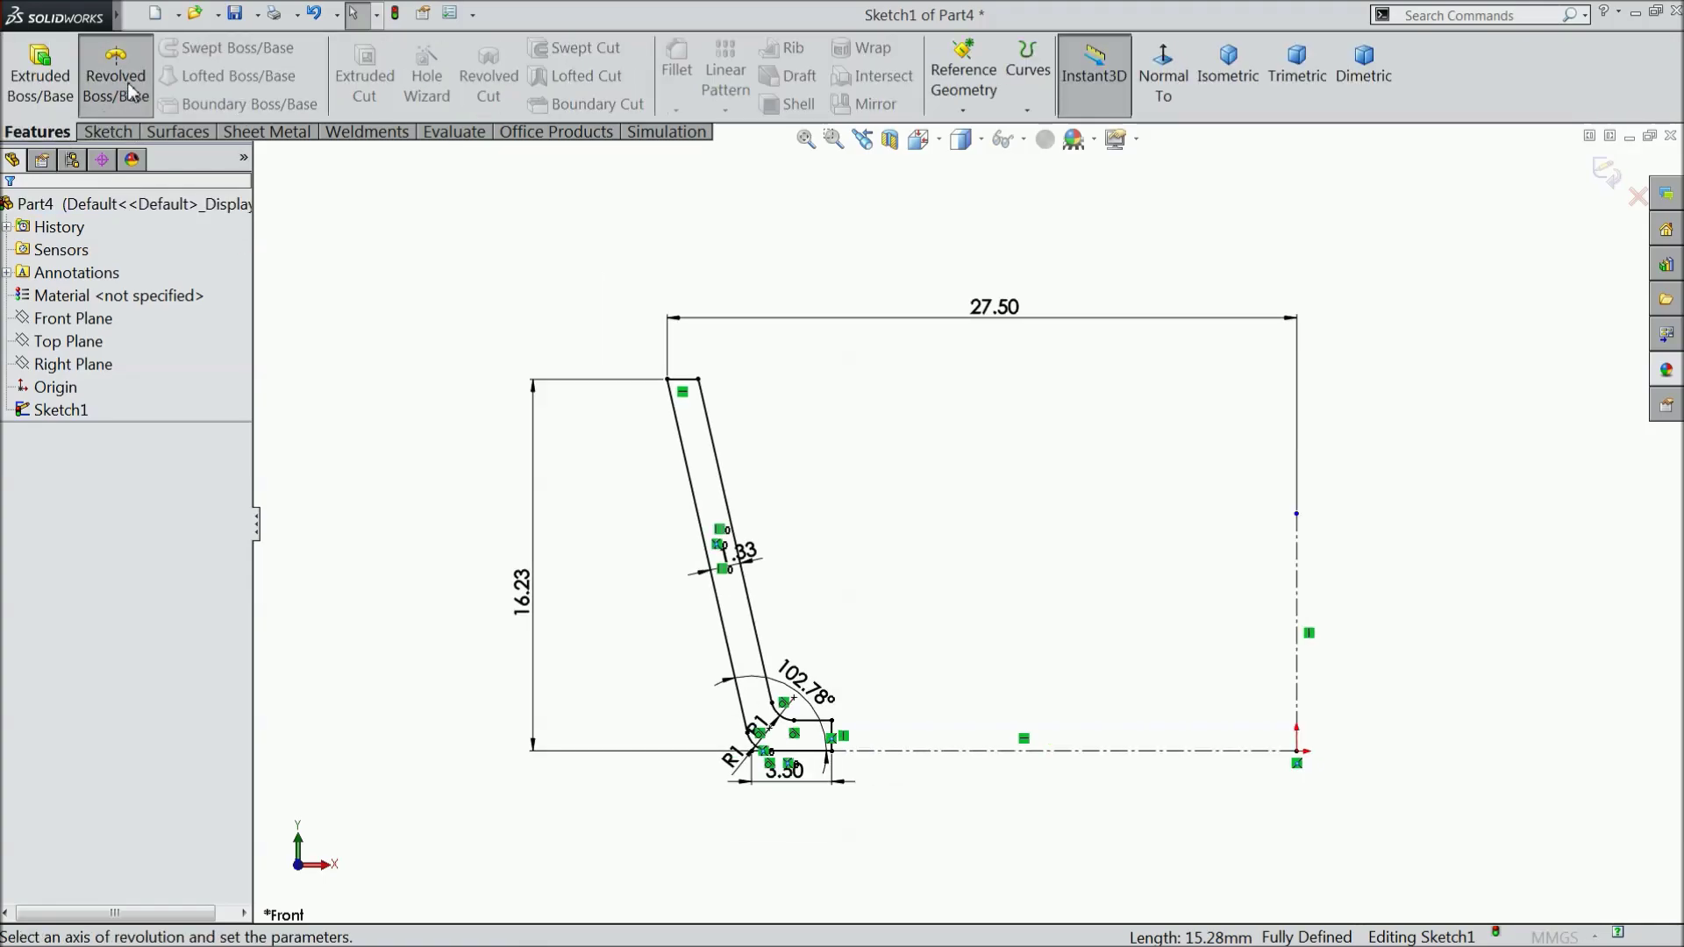
{"action": "left_click", "coordinate": [1334, 644]}
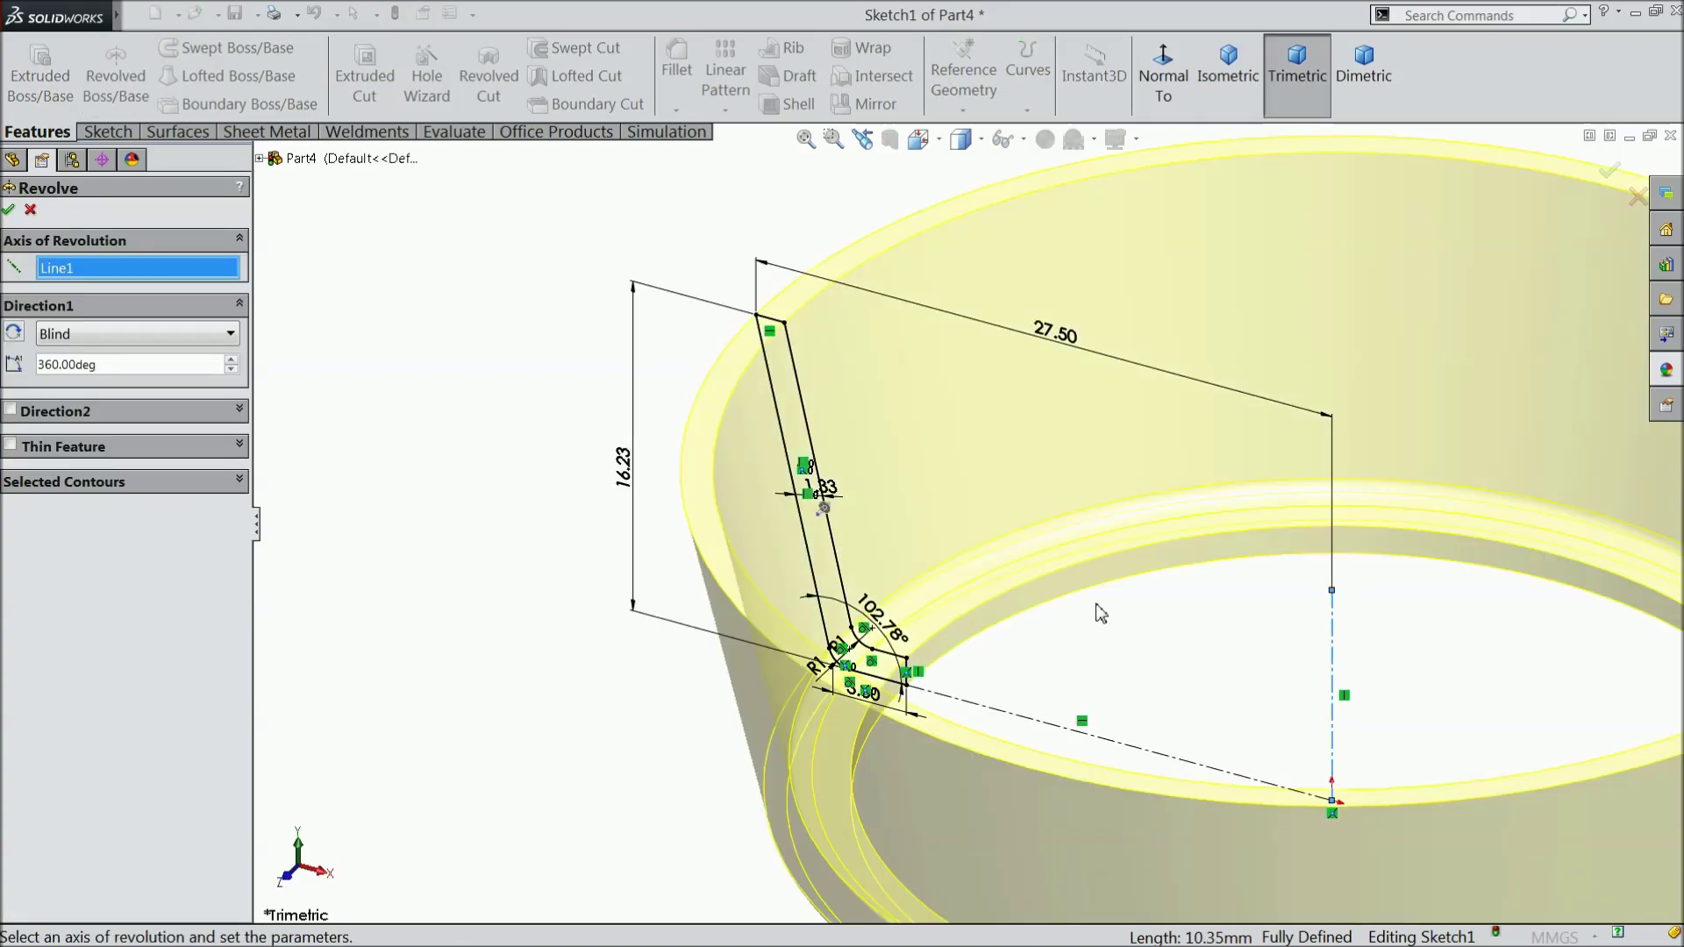
{"action": "scroll", "coordinate": [1028, 605], "scroll_direction": "up", "scroll_amount": 3}
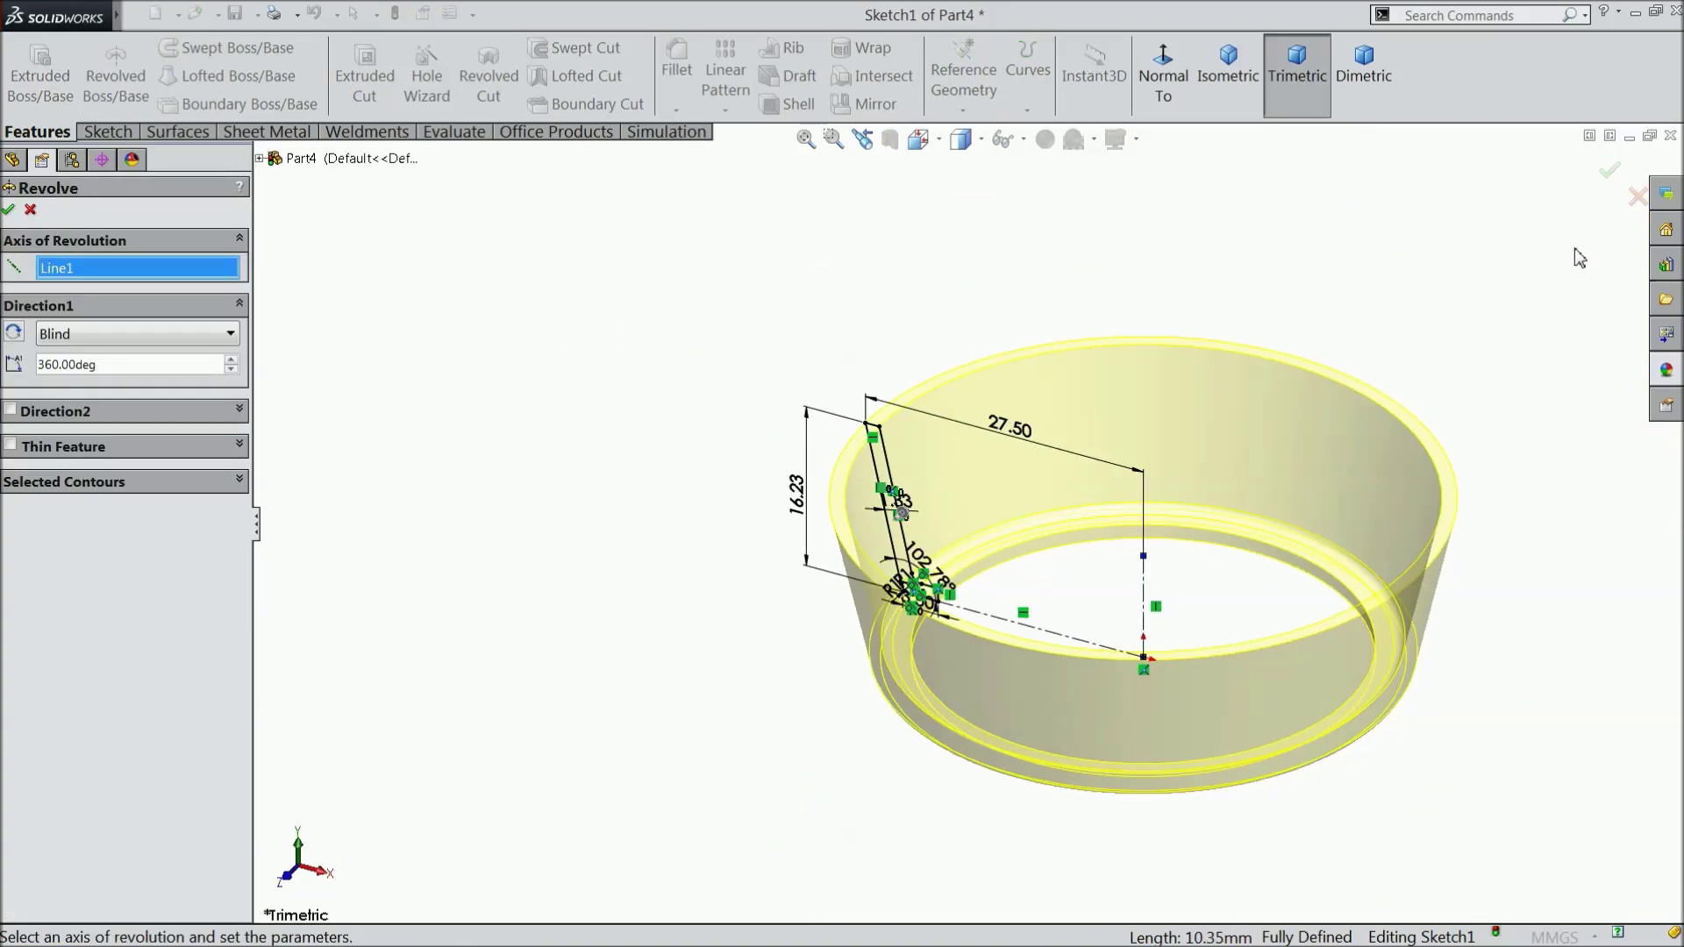
{"action": "left_click", "coordinate": [1611, 172]}
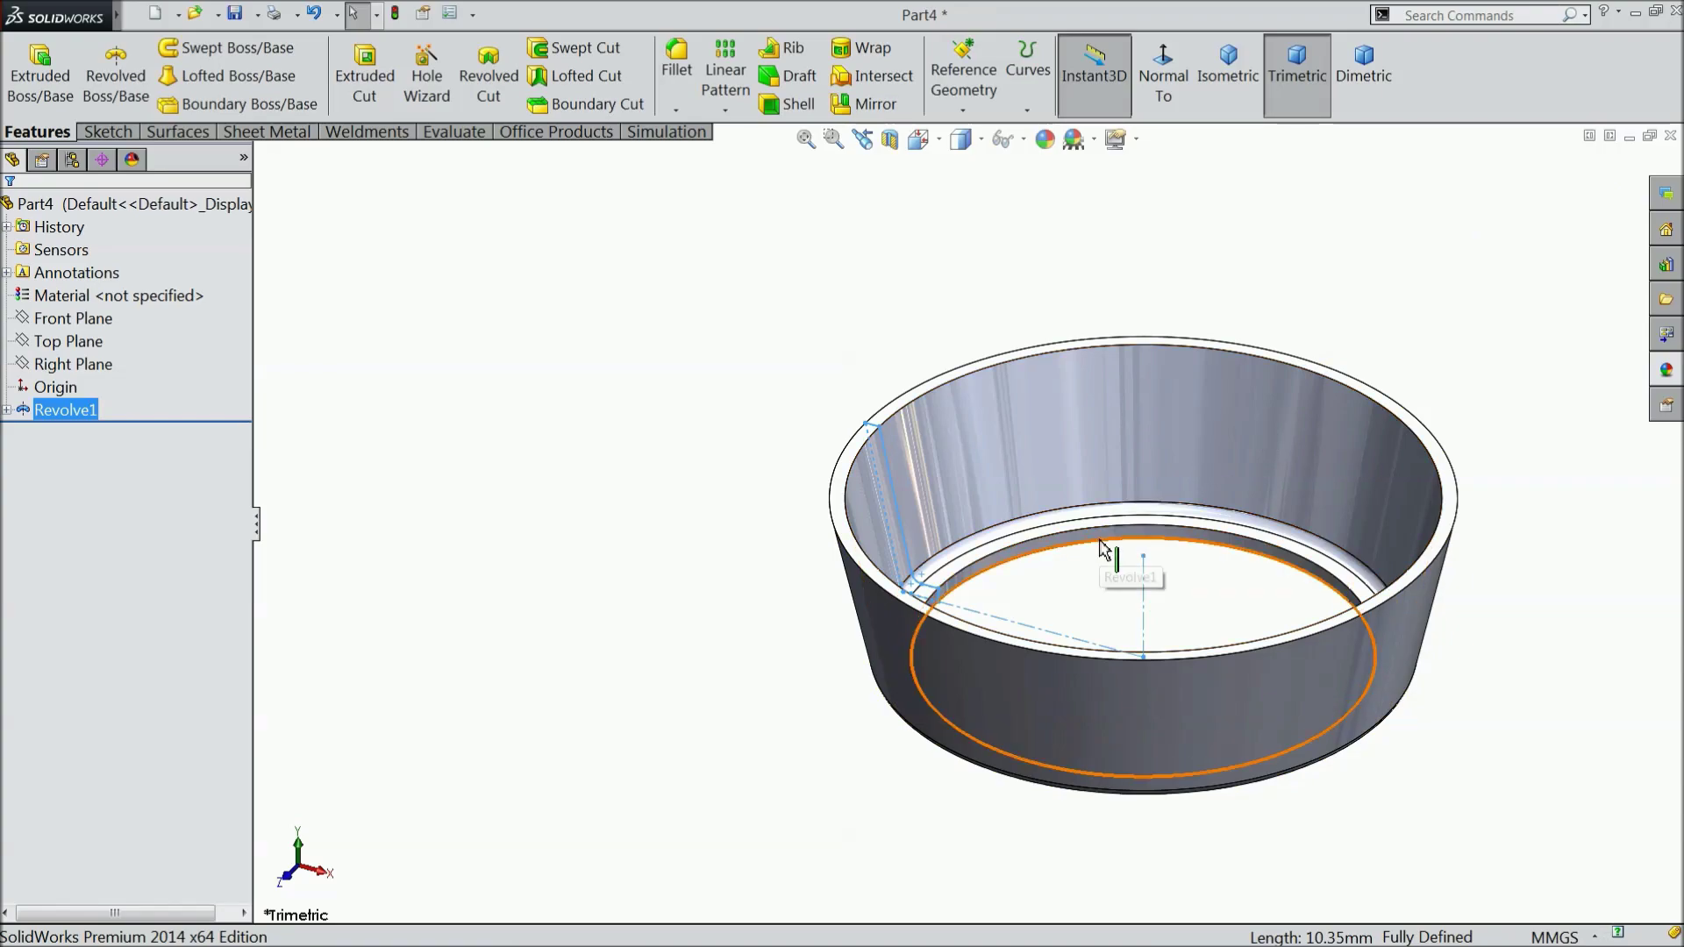
Sketch on the Front Plane, convert the ring's slanted outer silhouette edge on the positive X side into a line, and close the sketch
{"action": "middle_click_drag", "start_coordinate": [1109, 556], "coordinate": [1162, 361]}
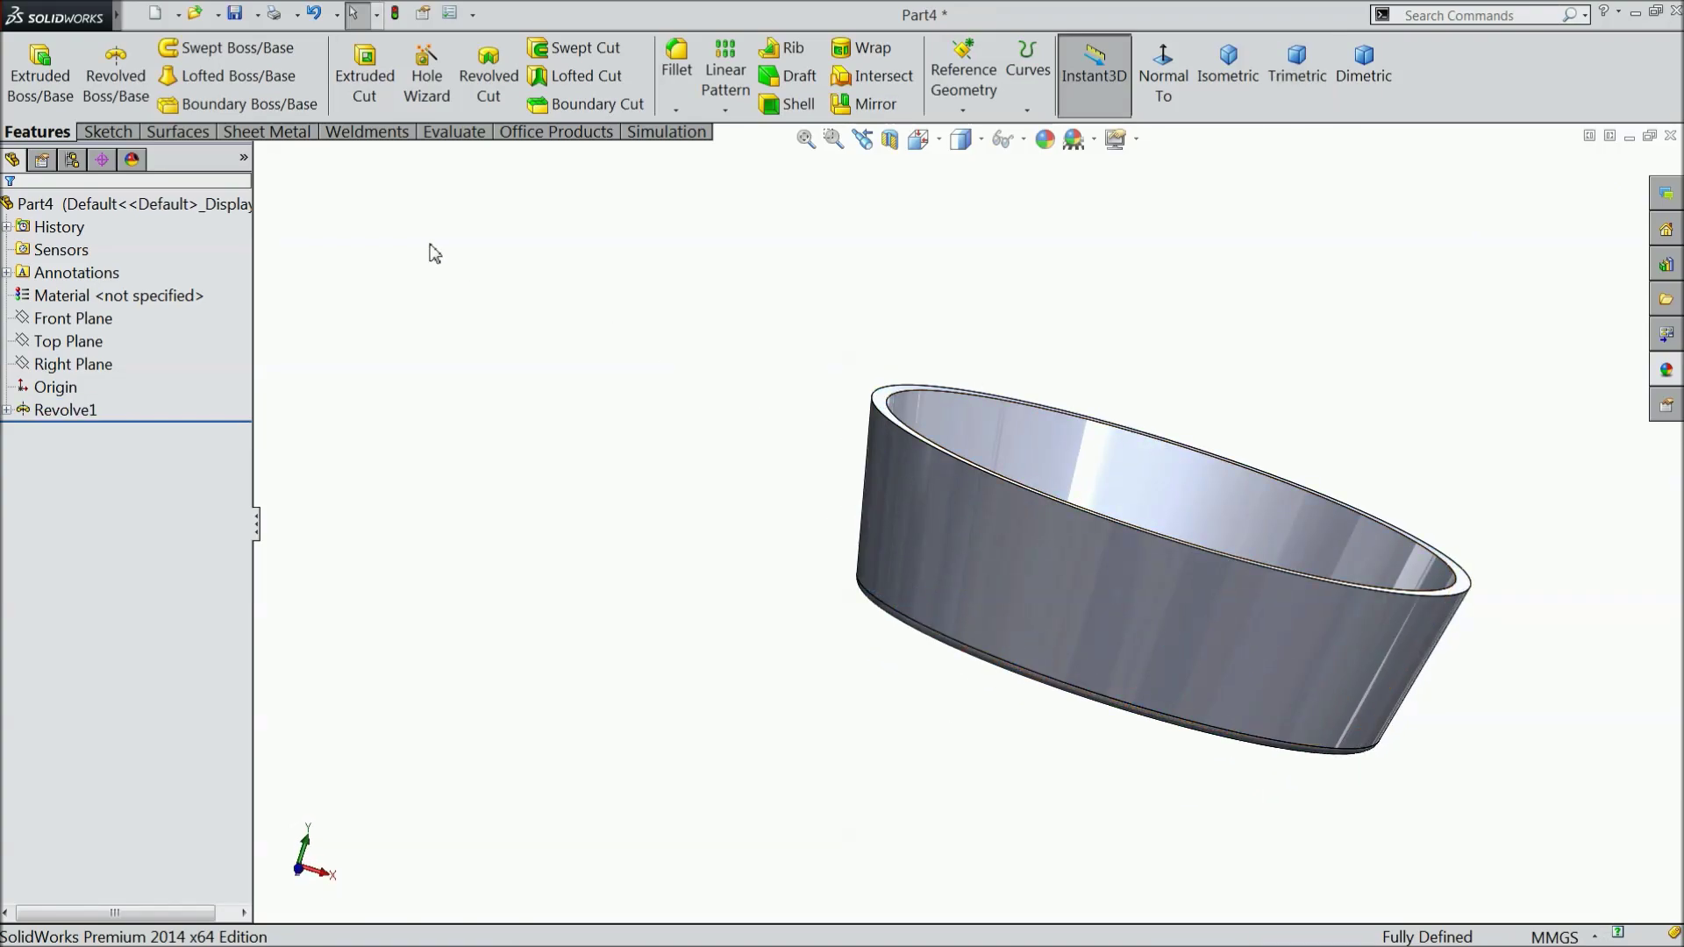
{"action": "left_click", "coordinate": [74, 320]}
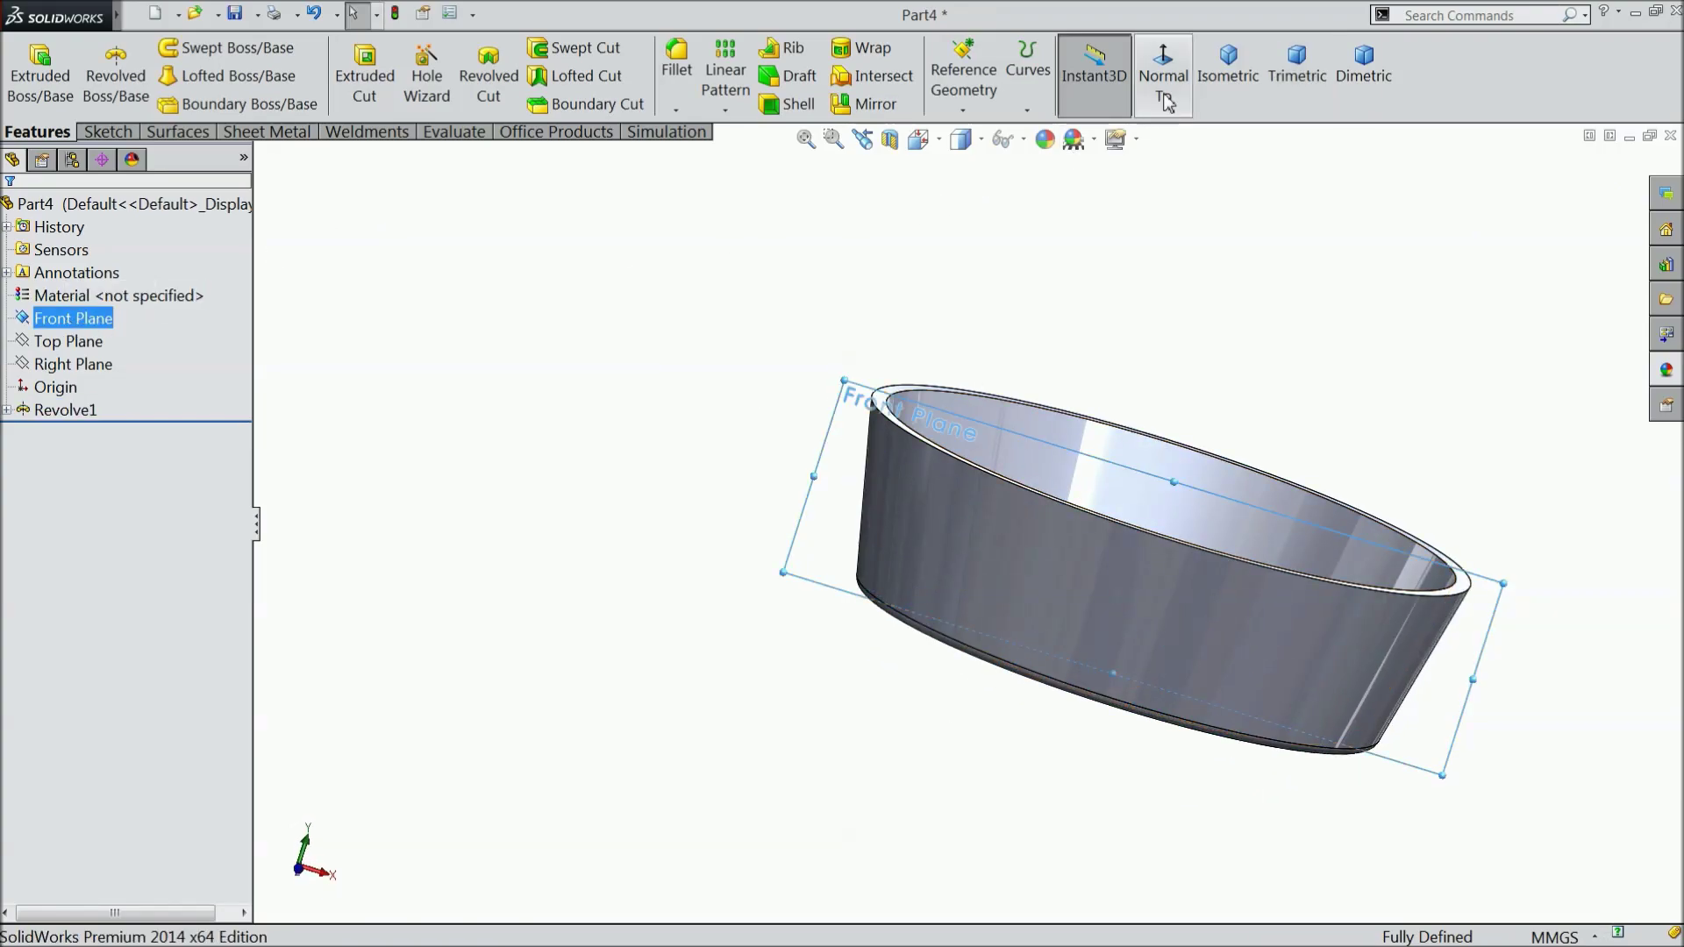
{"action": "left_click", "coordinate": [107, 132]}
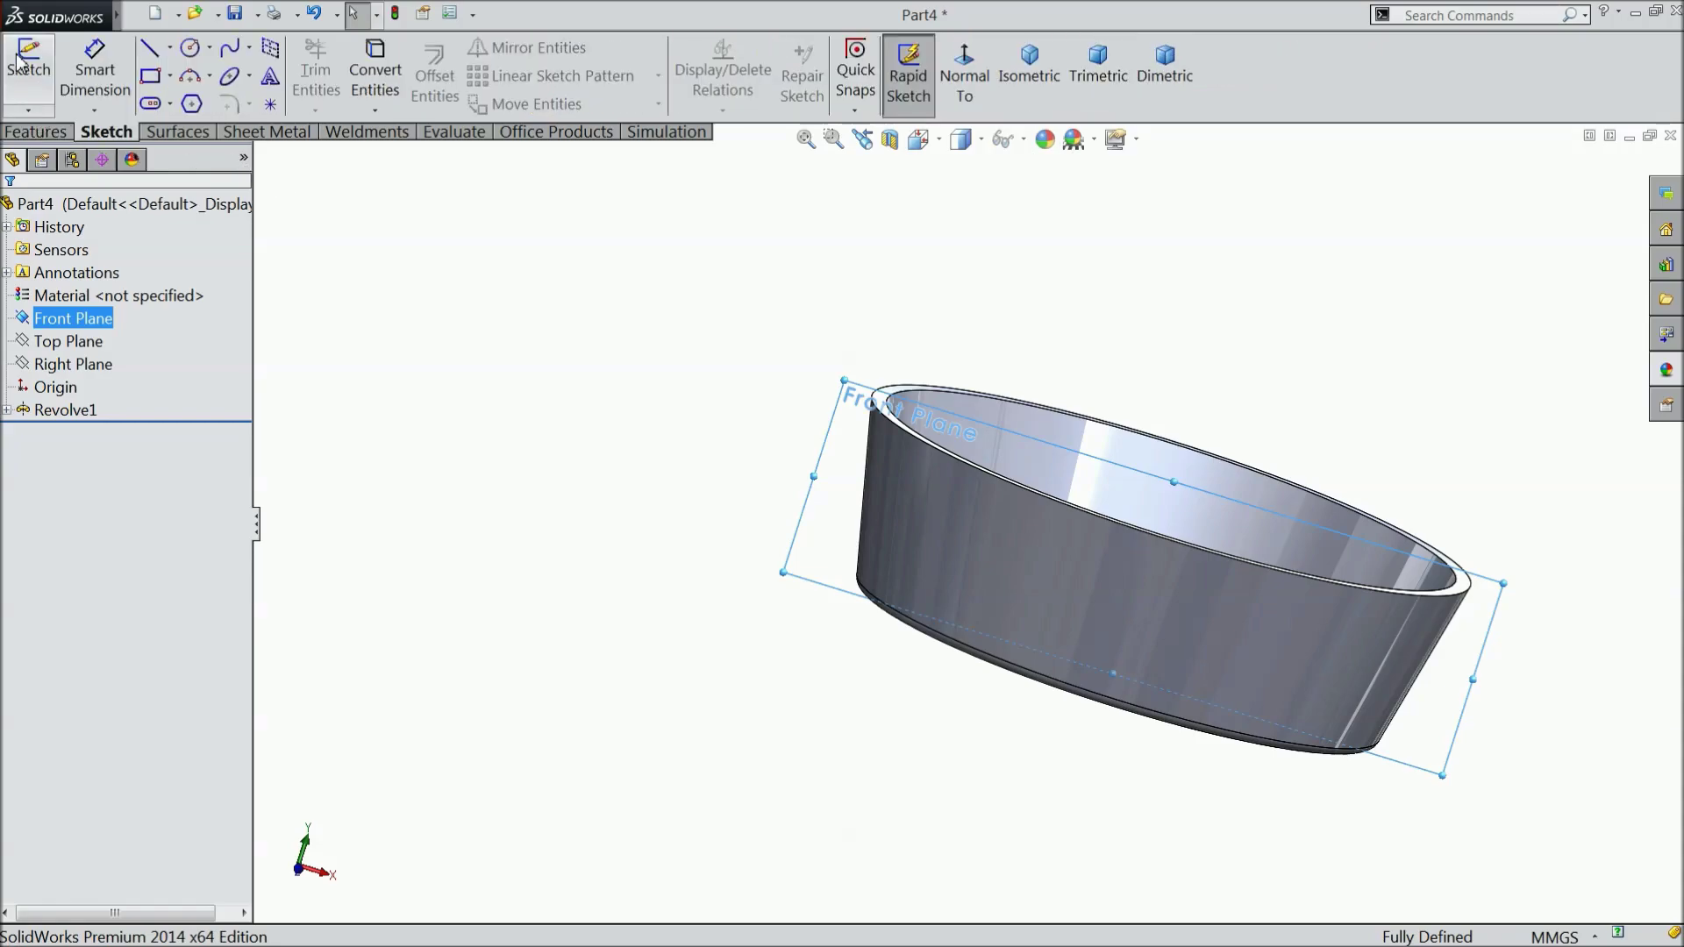
{"action": "left_click", "coordinate": [20, 61]}
{"action": "left_click", "coordinate": [964, 77]}
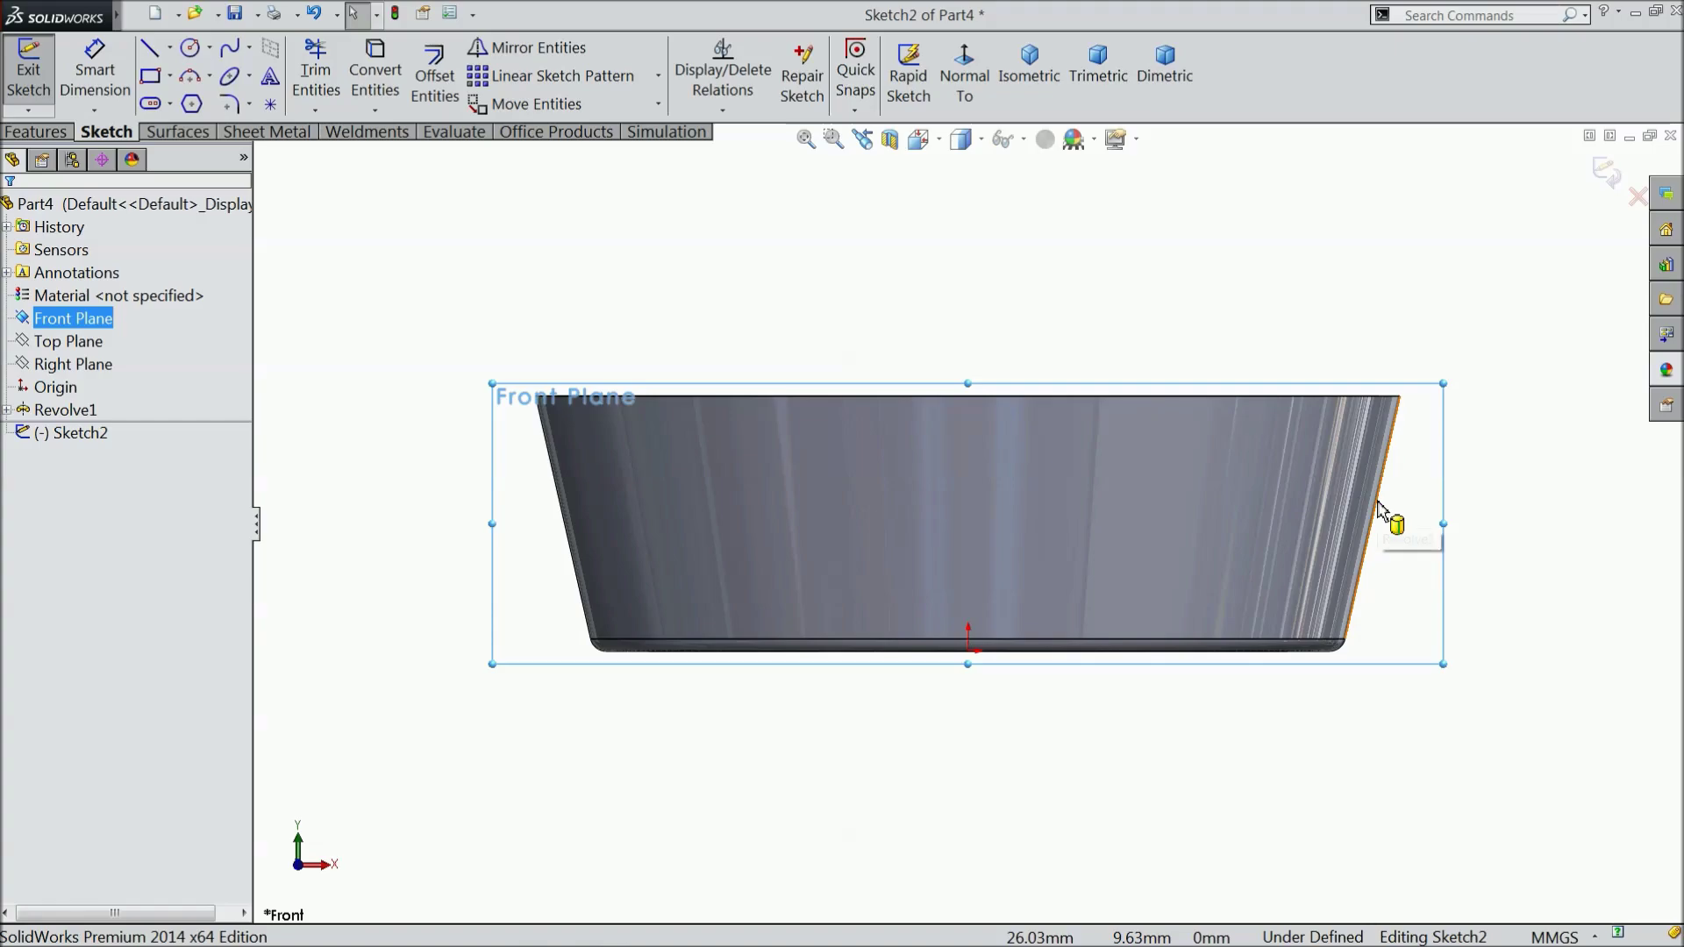
{"action": "left_click", "coordinate": [1378, 506]}
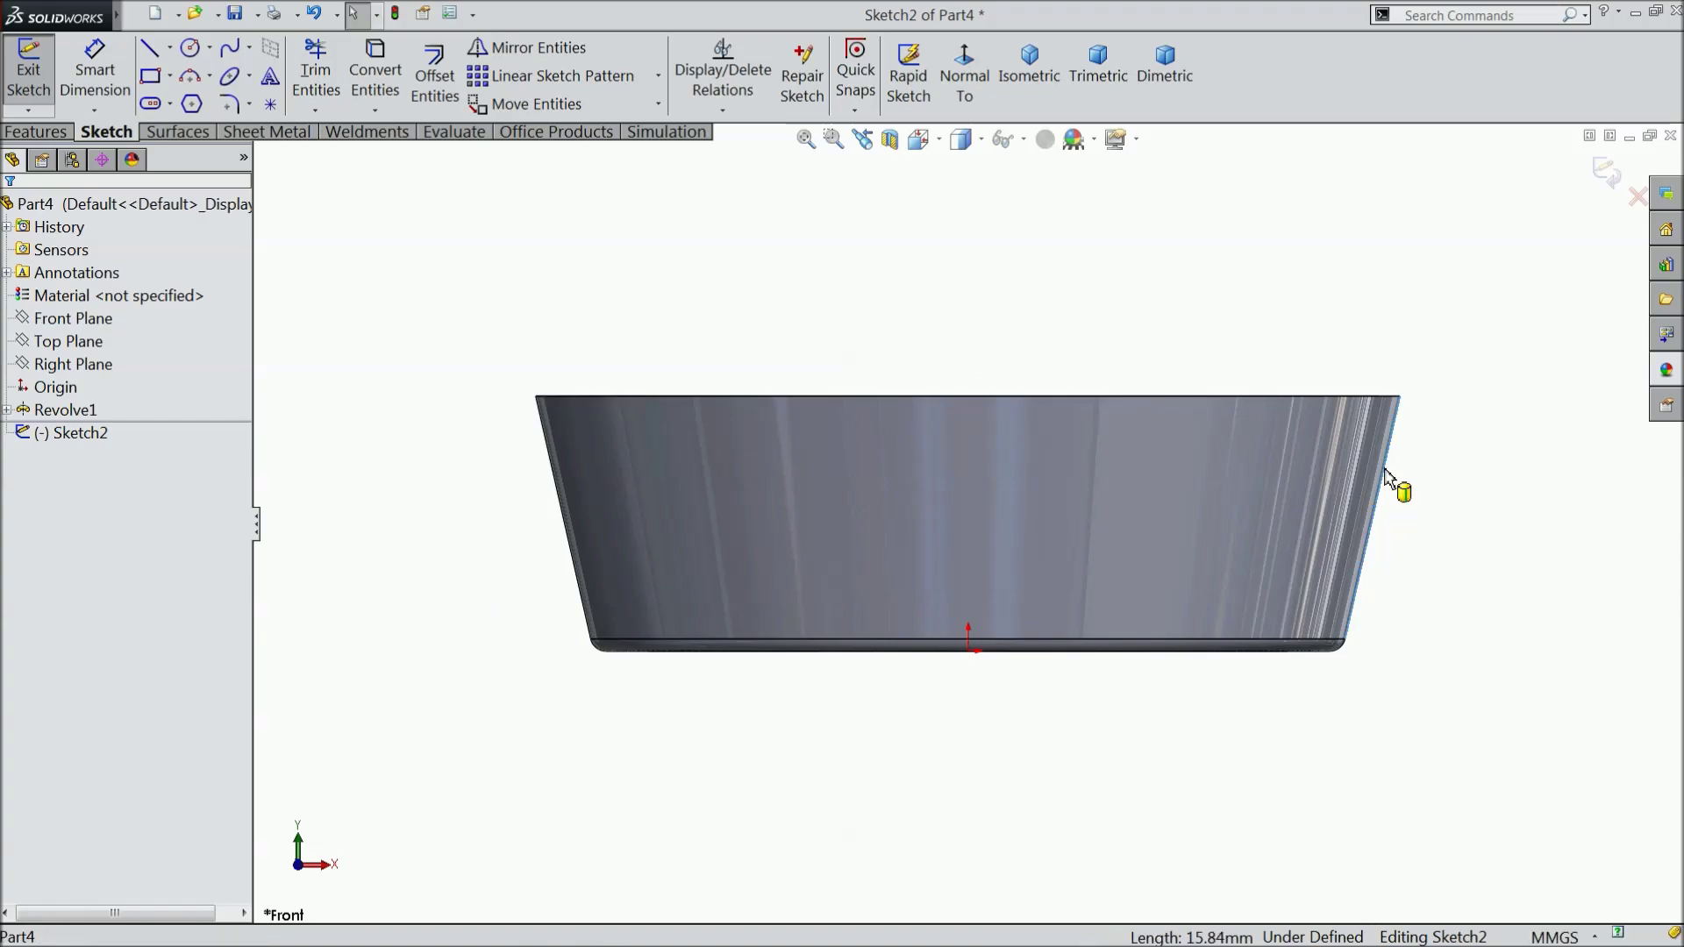
{"action": "left_click", "coordinate": [377, 91]}
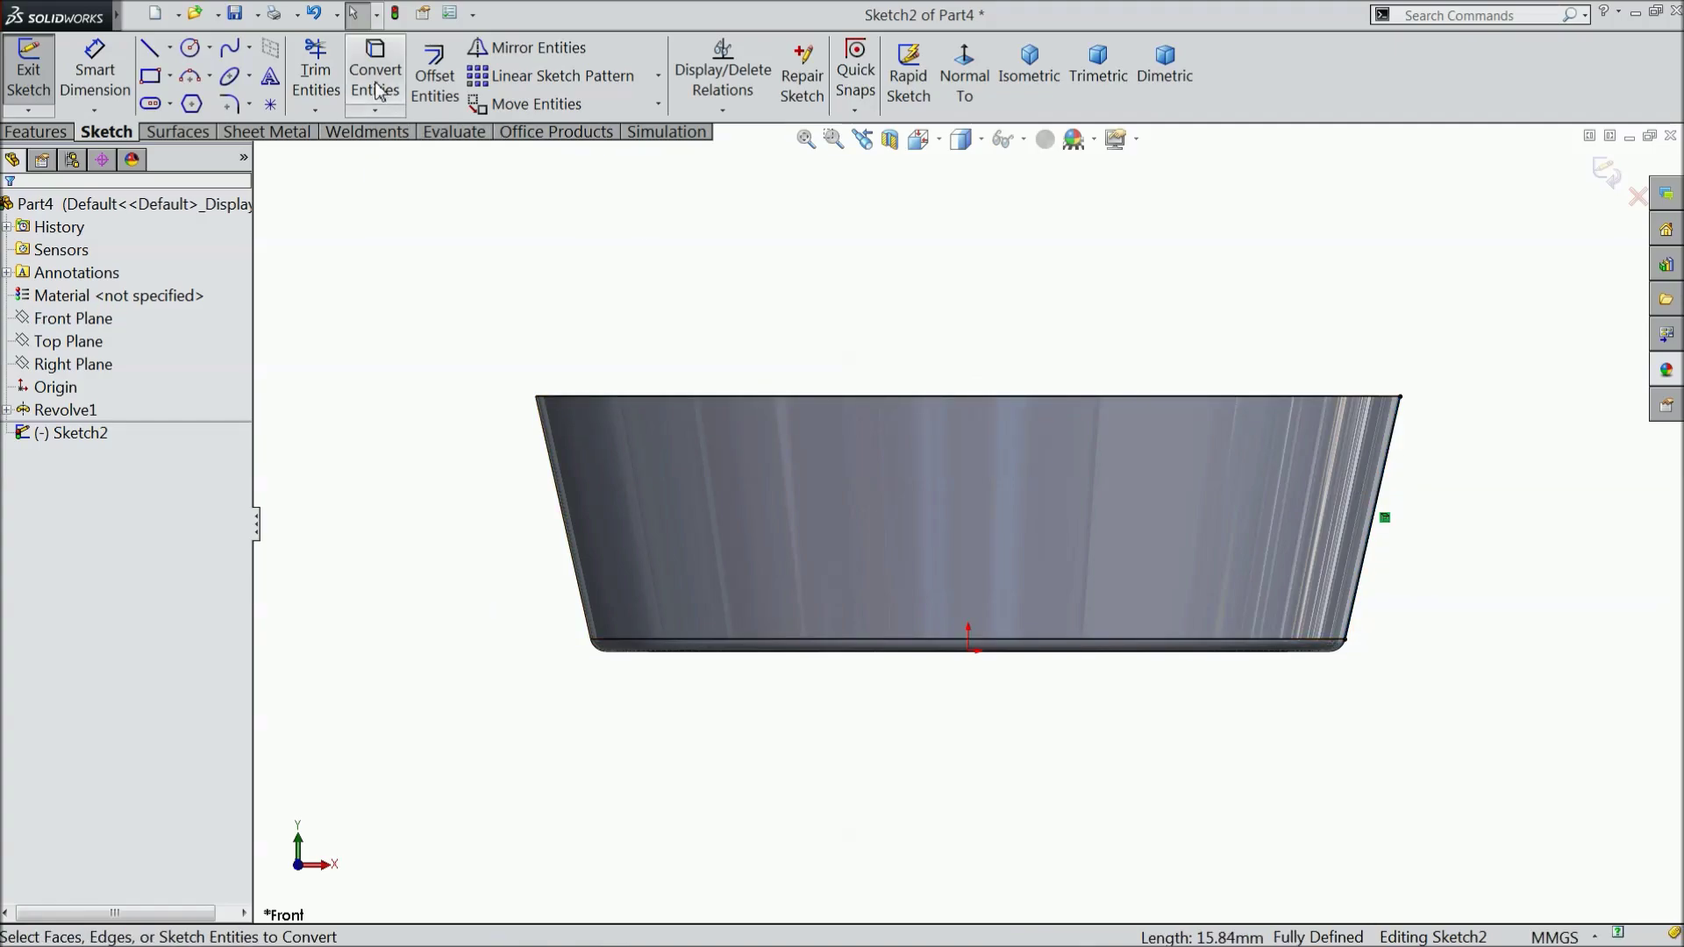
{"action": "left_click", "coordinate": [1381, 521]}
{"action": "middle_click_drag", "start_coordinate": [1470, 488], "coordinate": [1328, 568]}
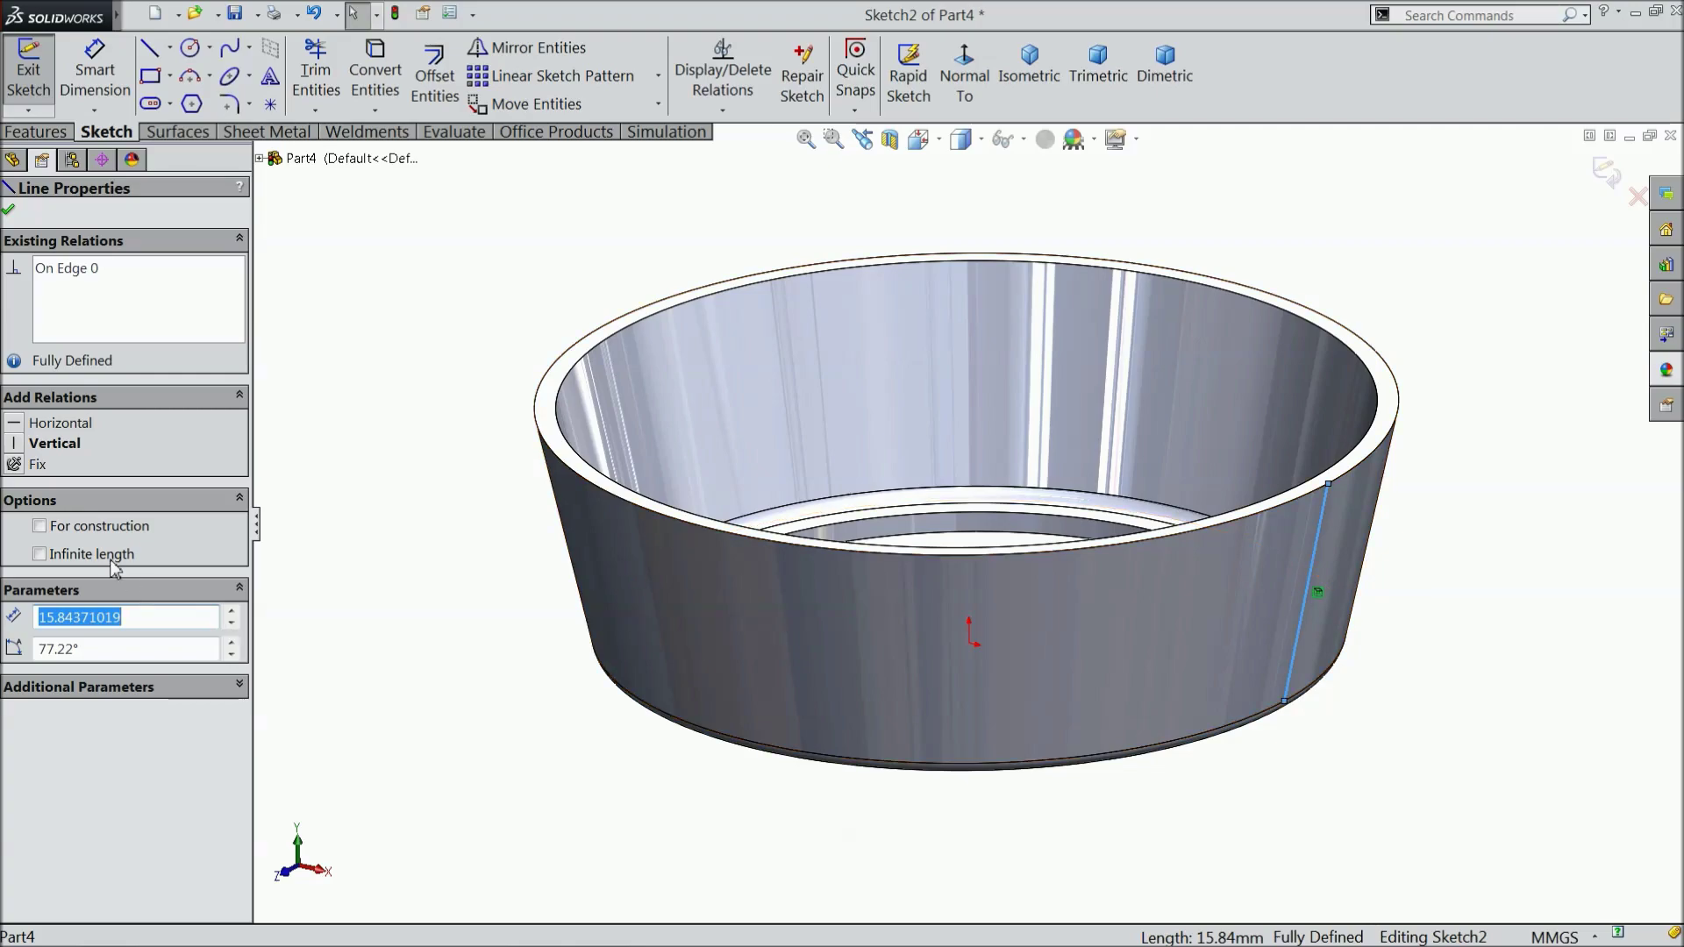
{"action": "left_click", "coordinate": [1609, 180]}
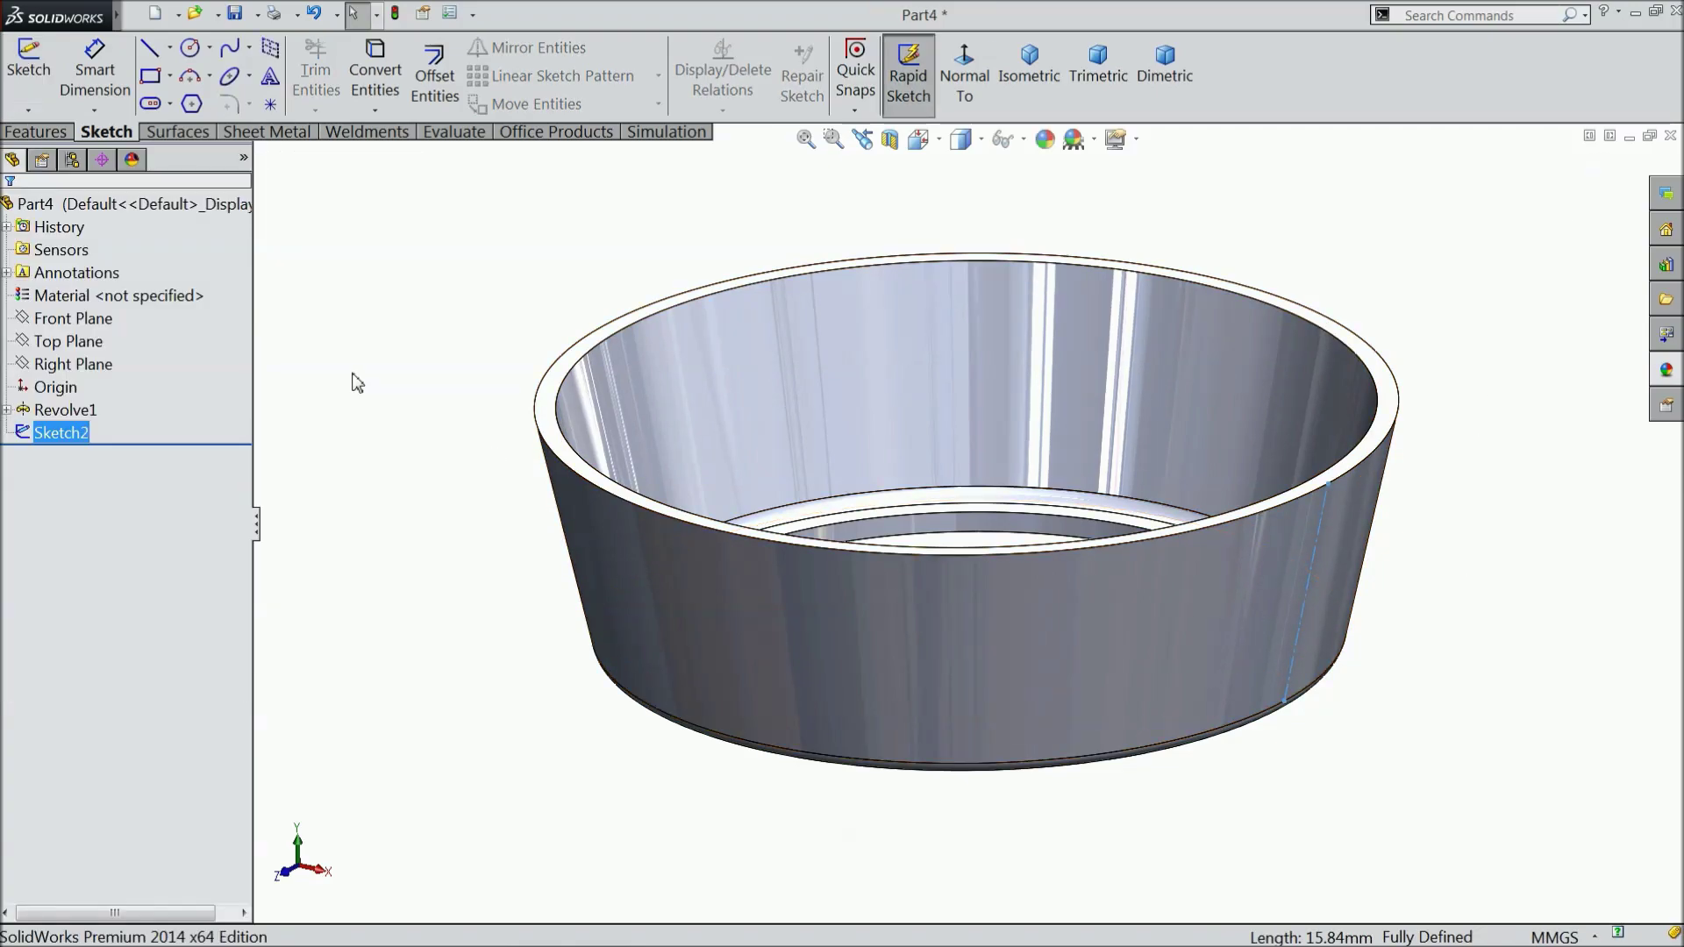
Create a reference plane perpendicular to the Front Plane and coincident with the converted slanted line
{"action": "left_click", "coordinate": [78, 326]}
{"action": "left_click", "coordinate": [37, 131]}
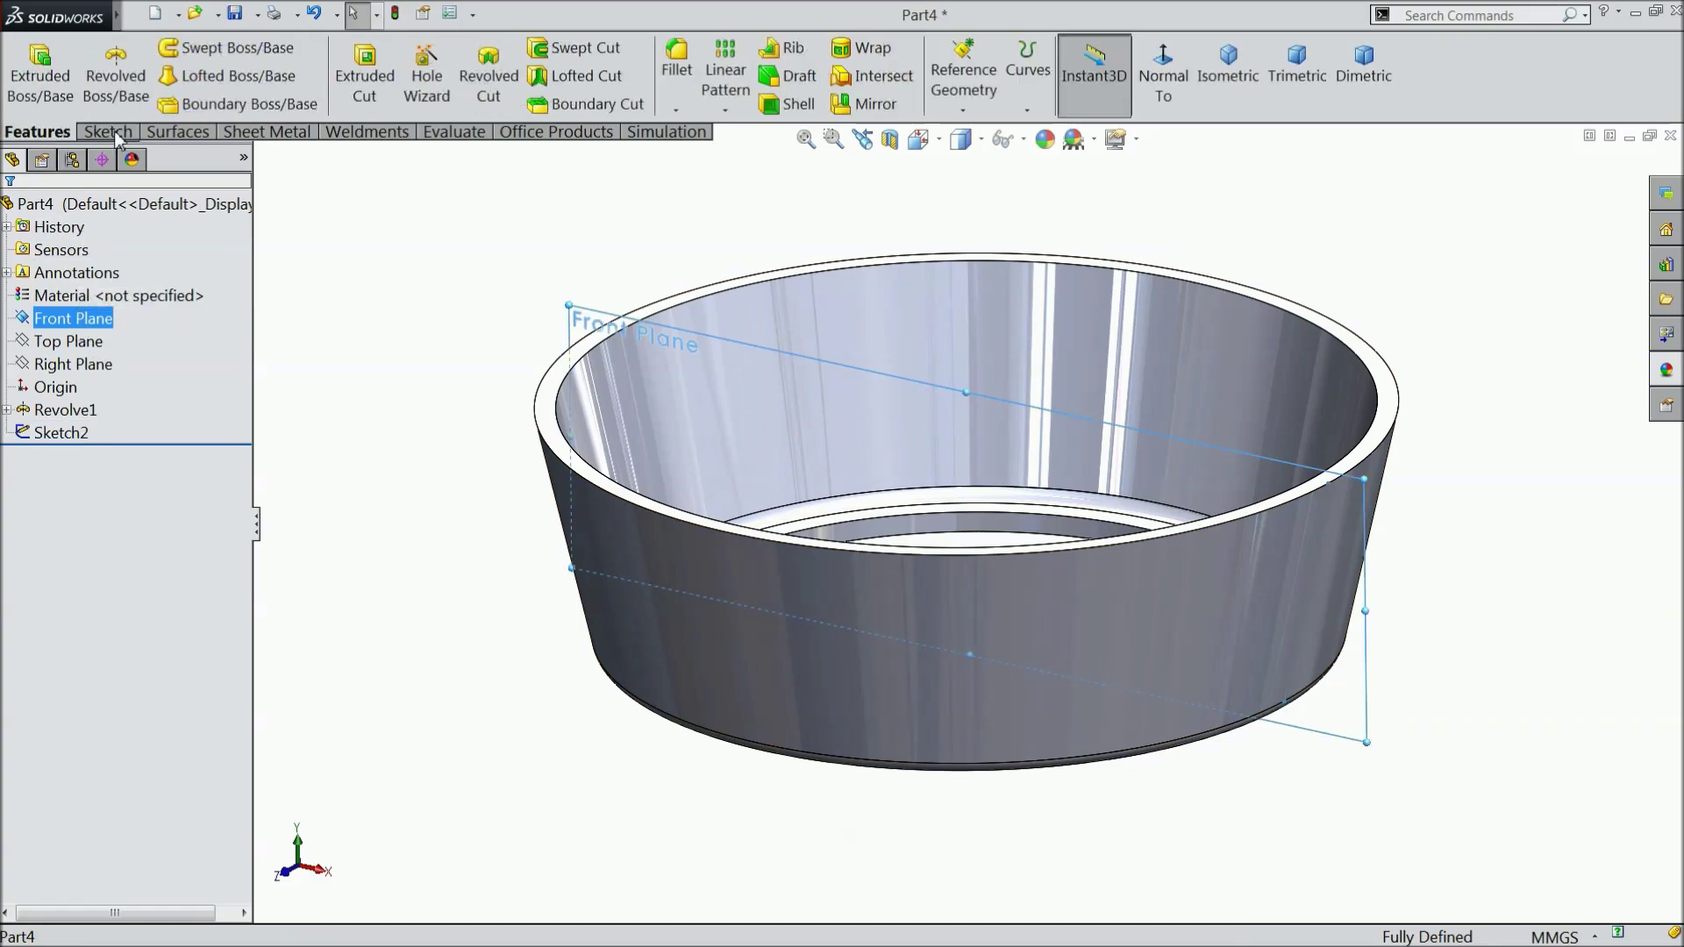
{"action": "left_click", "coordinate": [957, 114]}
{"action": "left_click", "coordinate": [975, 135]}
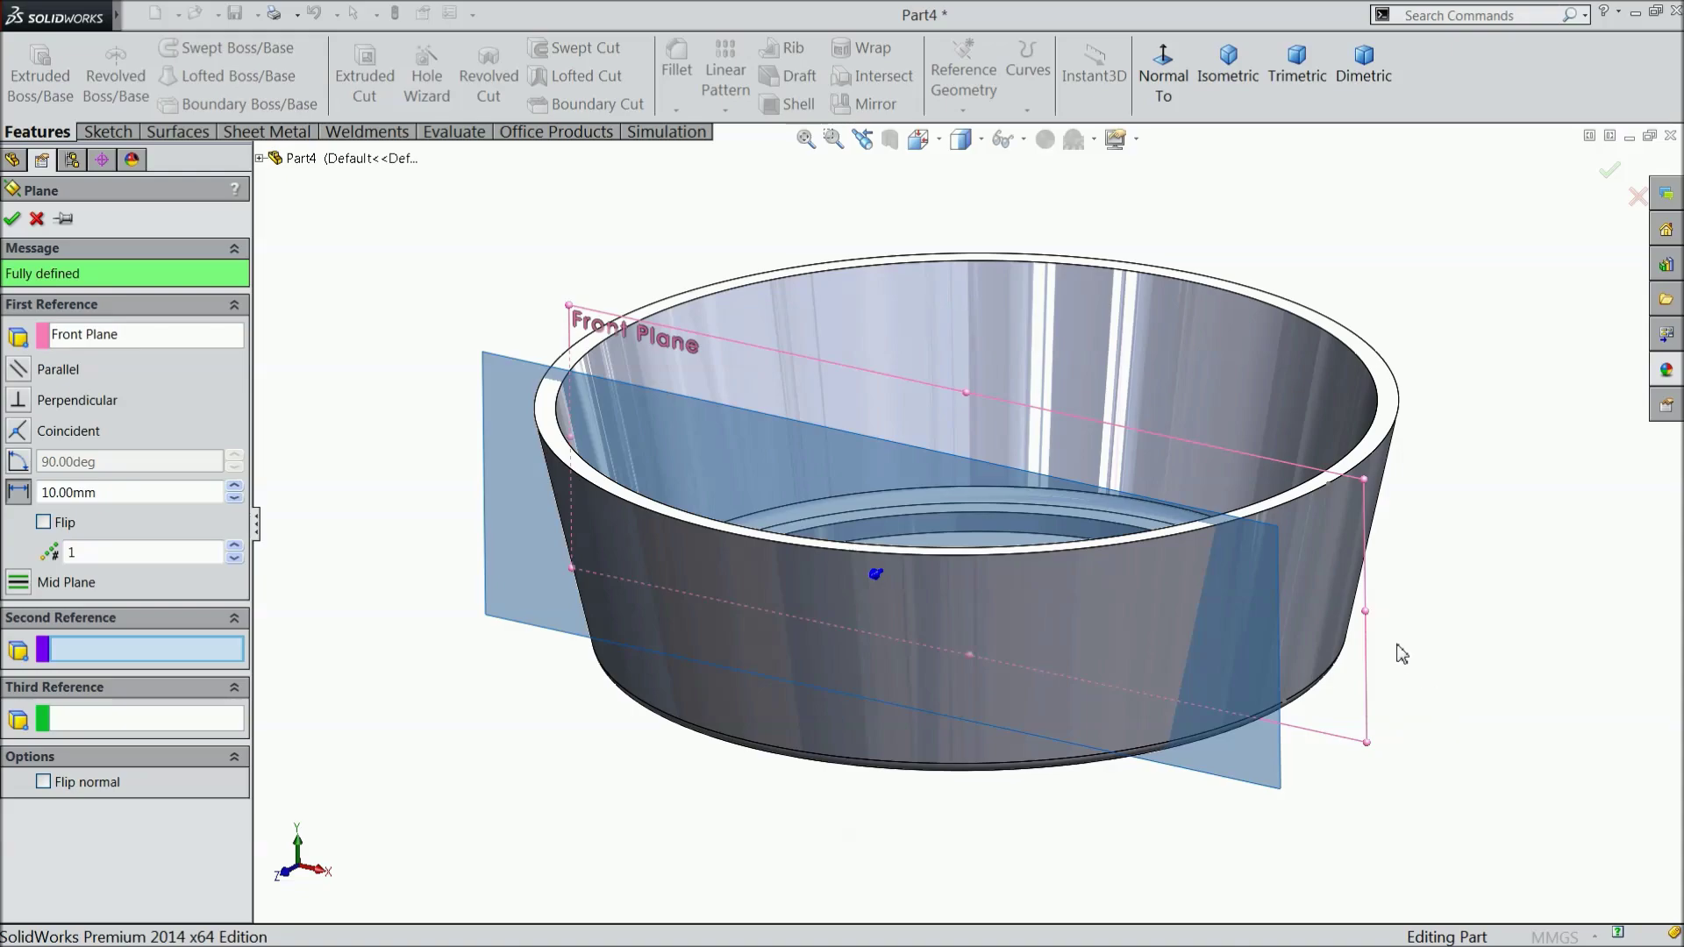
{"action": "left_click", "coordinate": [1316, 568]}
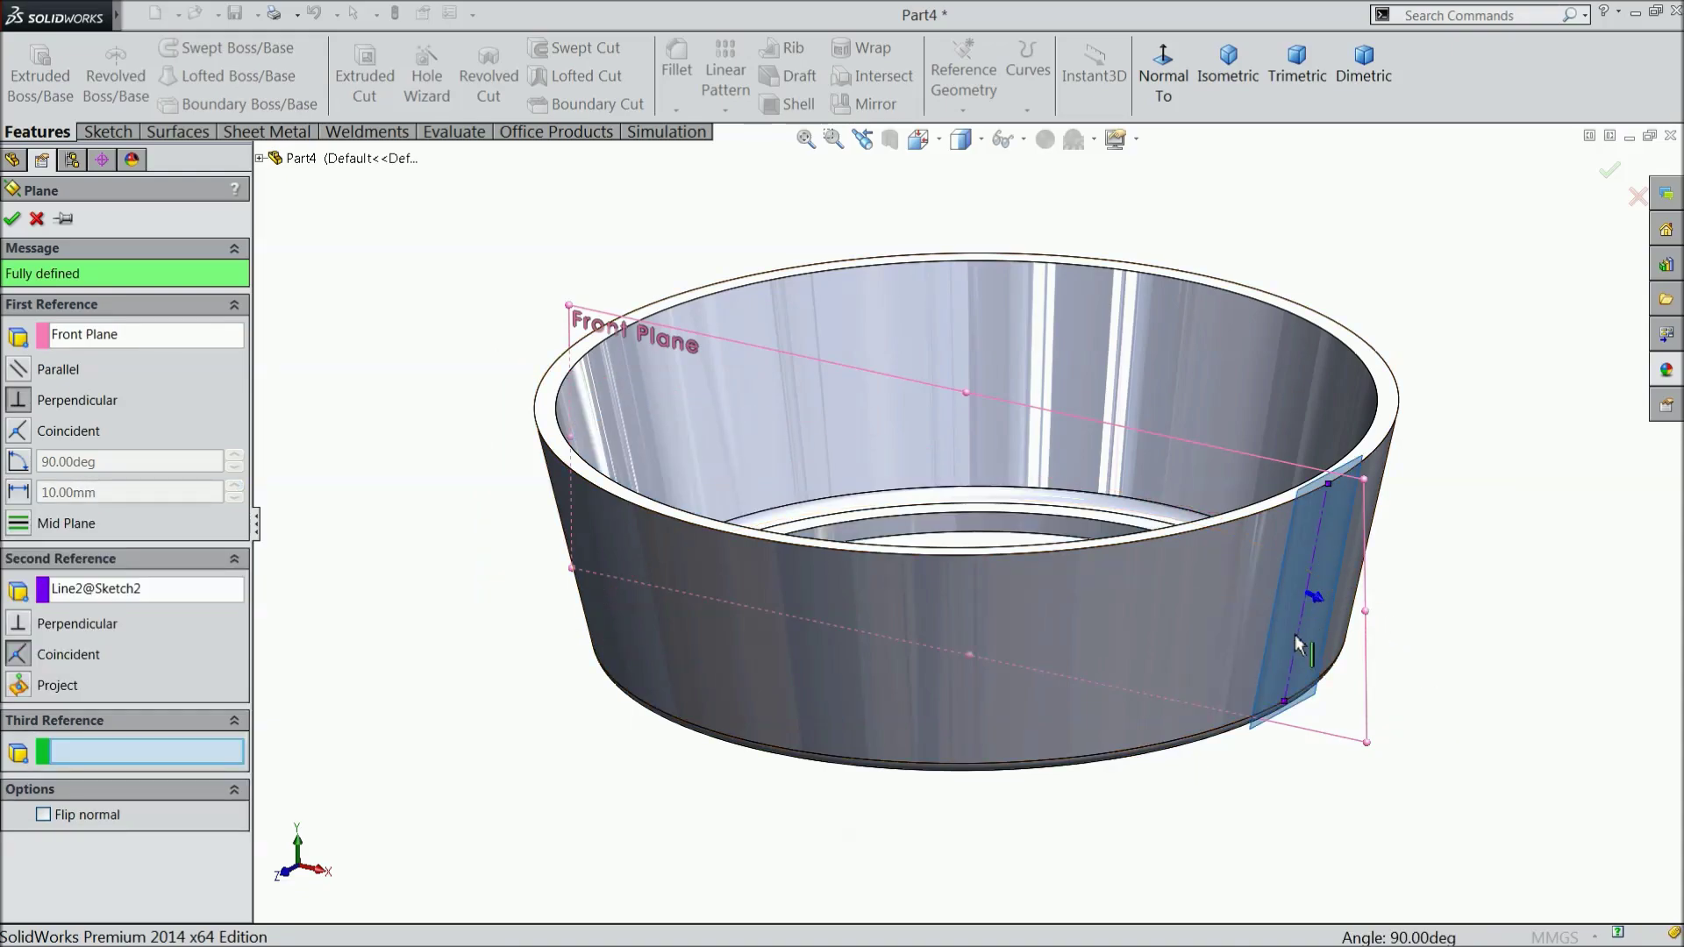
{"action": "middle_click_drag", "start_coordinate": [1298, 644], "coordinate": [999, 478]}
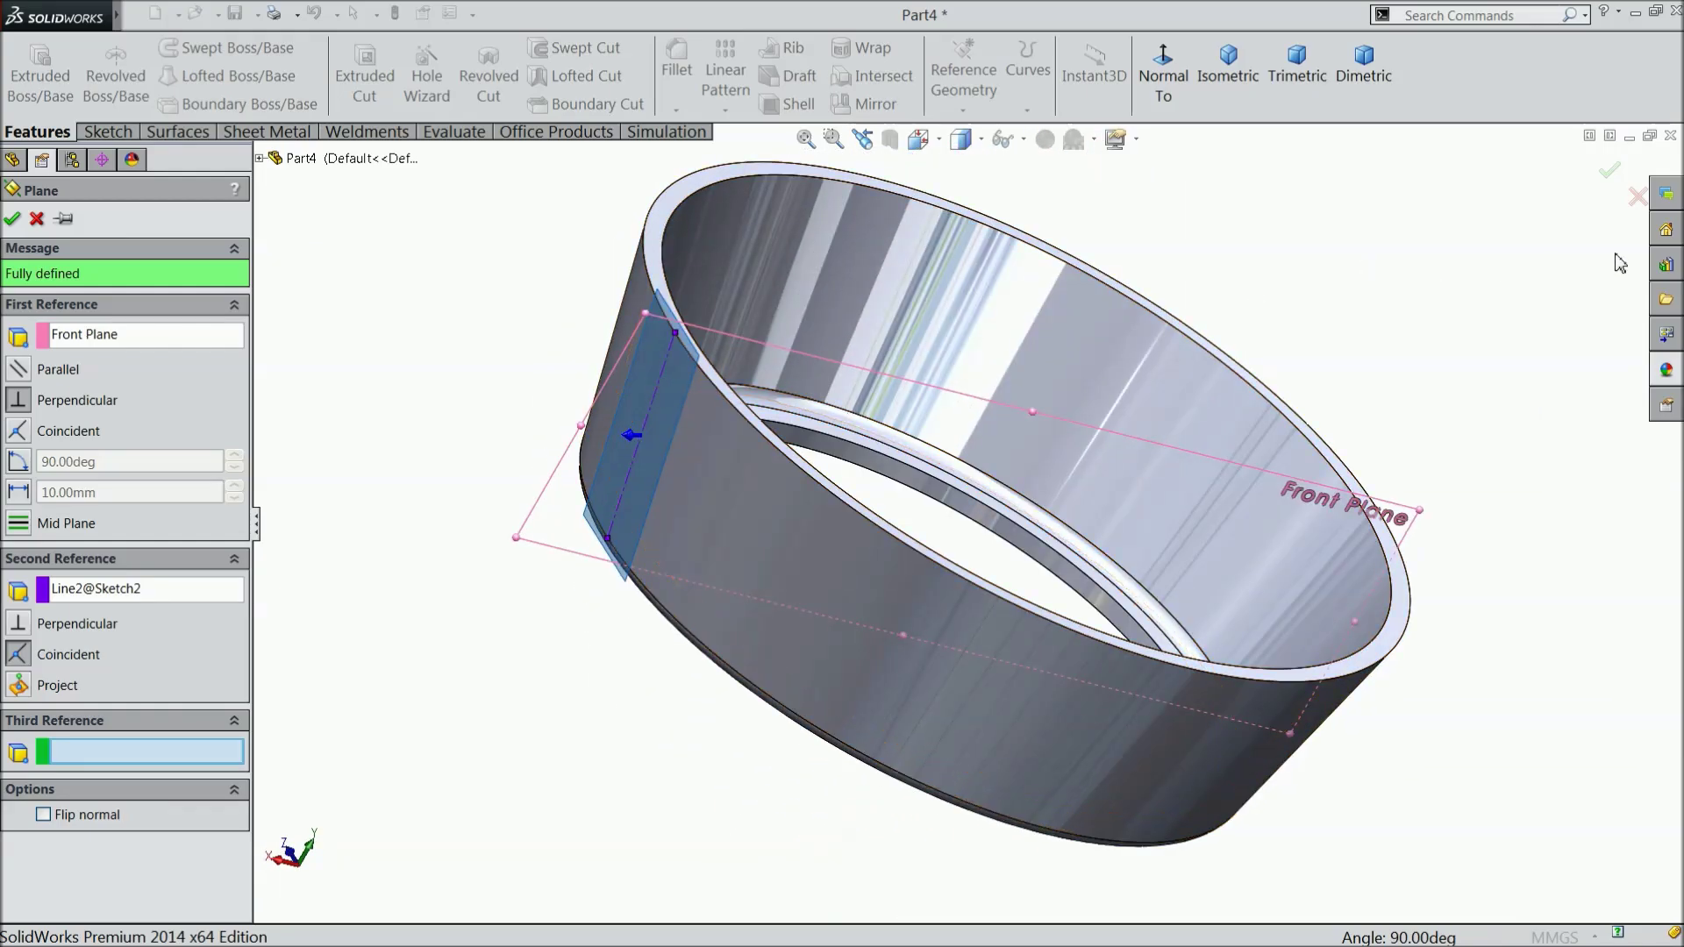
{"action": "left_click", "coordinate": [1608, 175]}
Start a sketch on the new slanted plane and draw a horizontal centerline from the origin to the ring's wide-end edge
{"action": "middle_click_drag", "start_coordinate": [1334, 360], "coordinate": [1383, 383]}
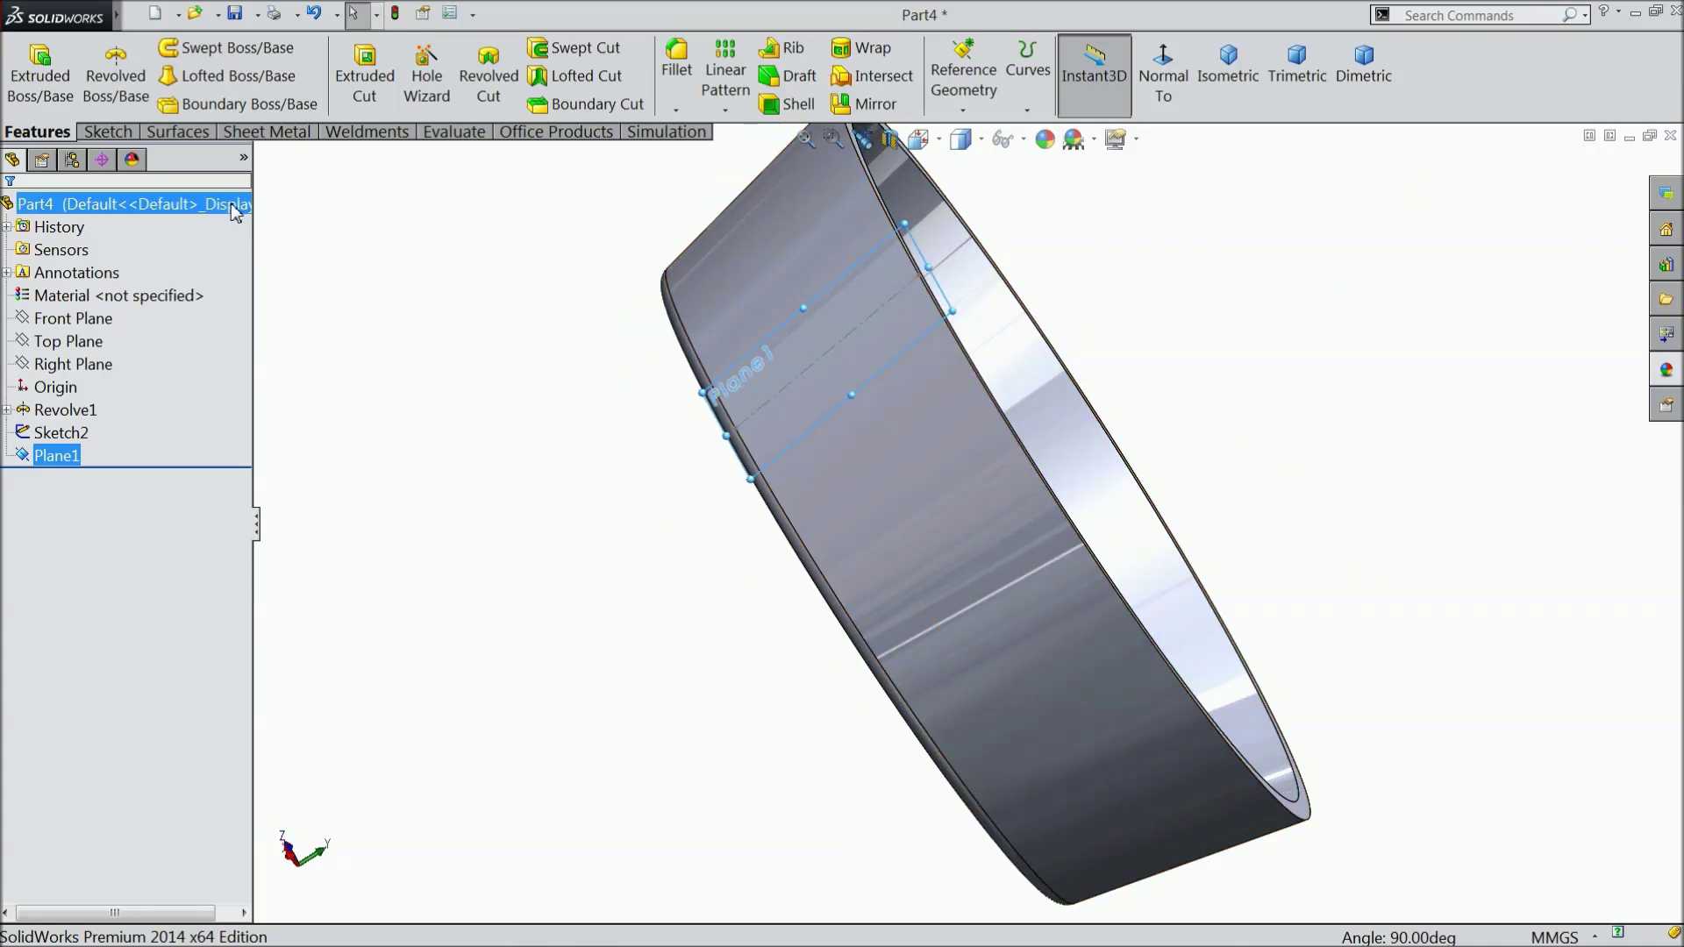
{"action": "left_click", "coordinate": [107, 132]}
{"action": "left_click", "coordinate": [28, 71]}
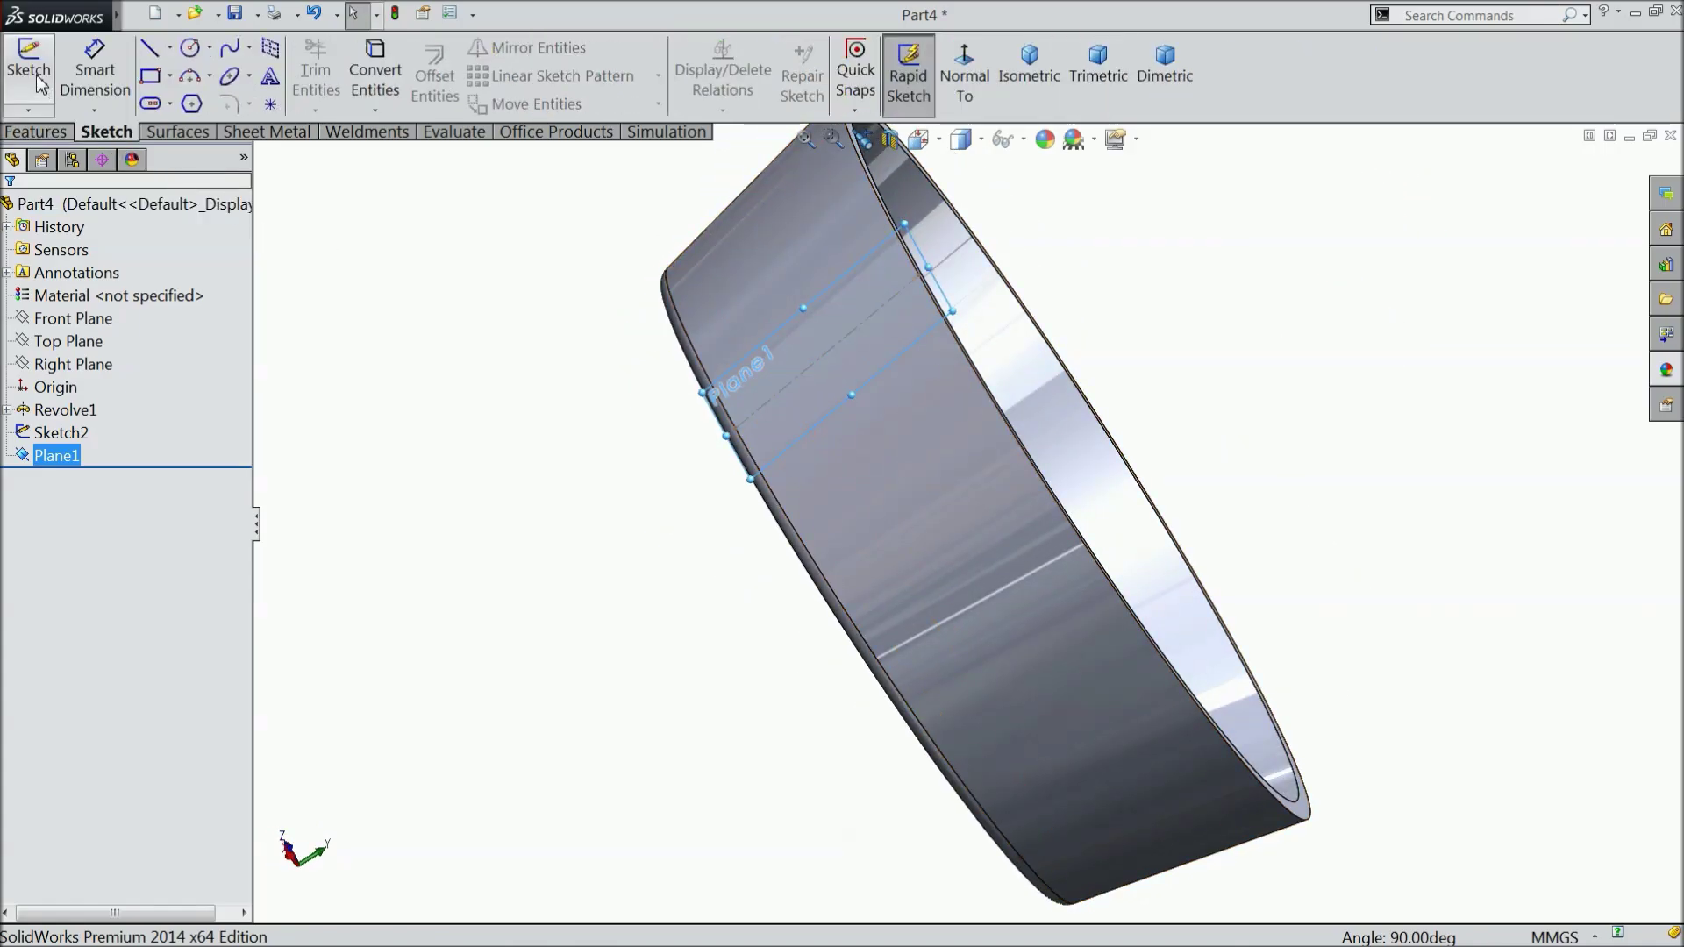
{"action": "left_click", "coordinate": [964, 88]}
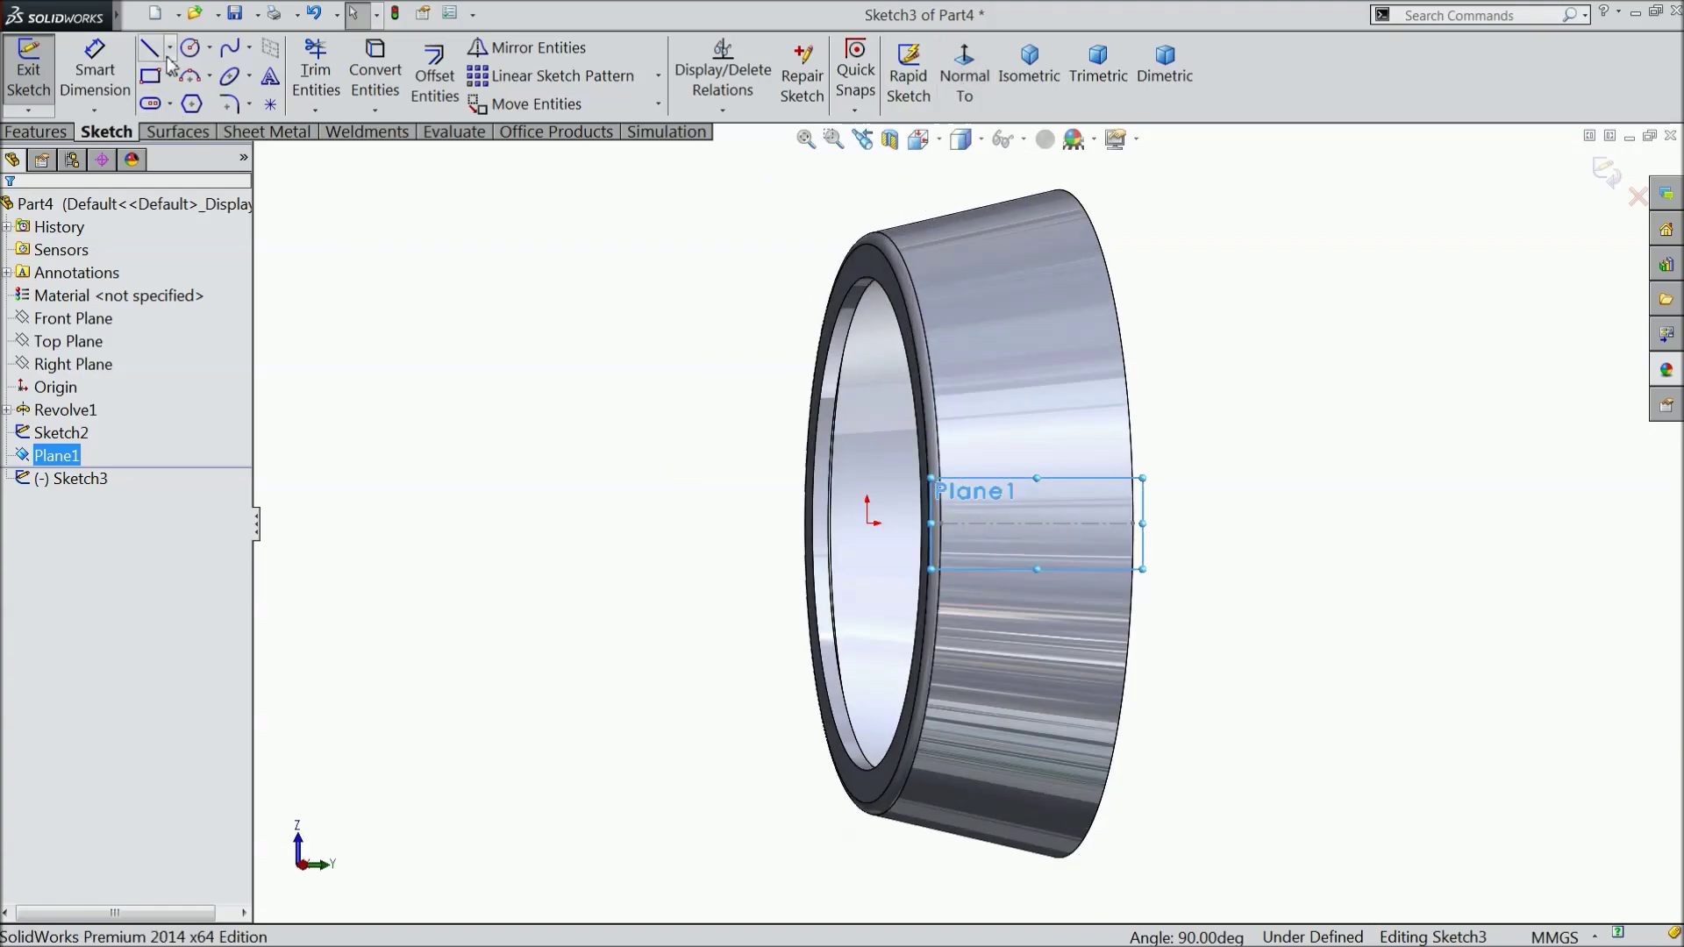
{"action": "left_click", "coordinate": [169, 47]}
{"action": "left_click", "coordinate": [198, 97]}
{"action": "scroll", "coordinate": [950, 439], "scroll_direction": "down", "scroll_amount": 3}
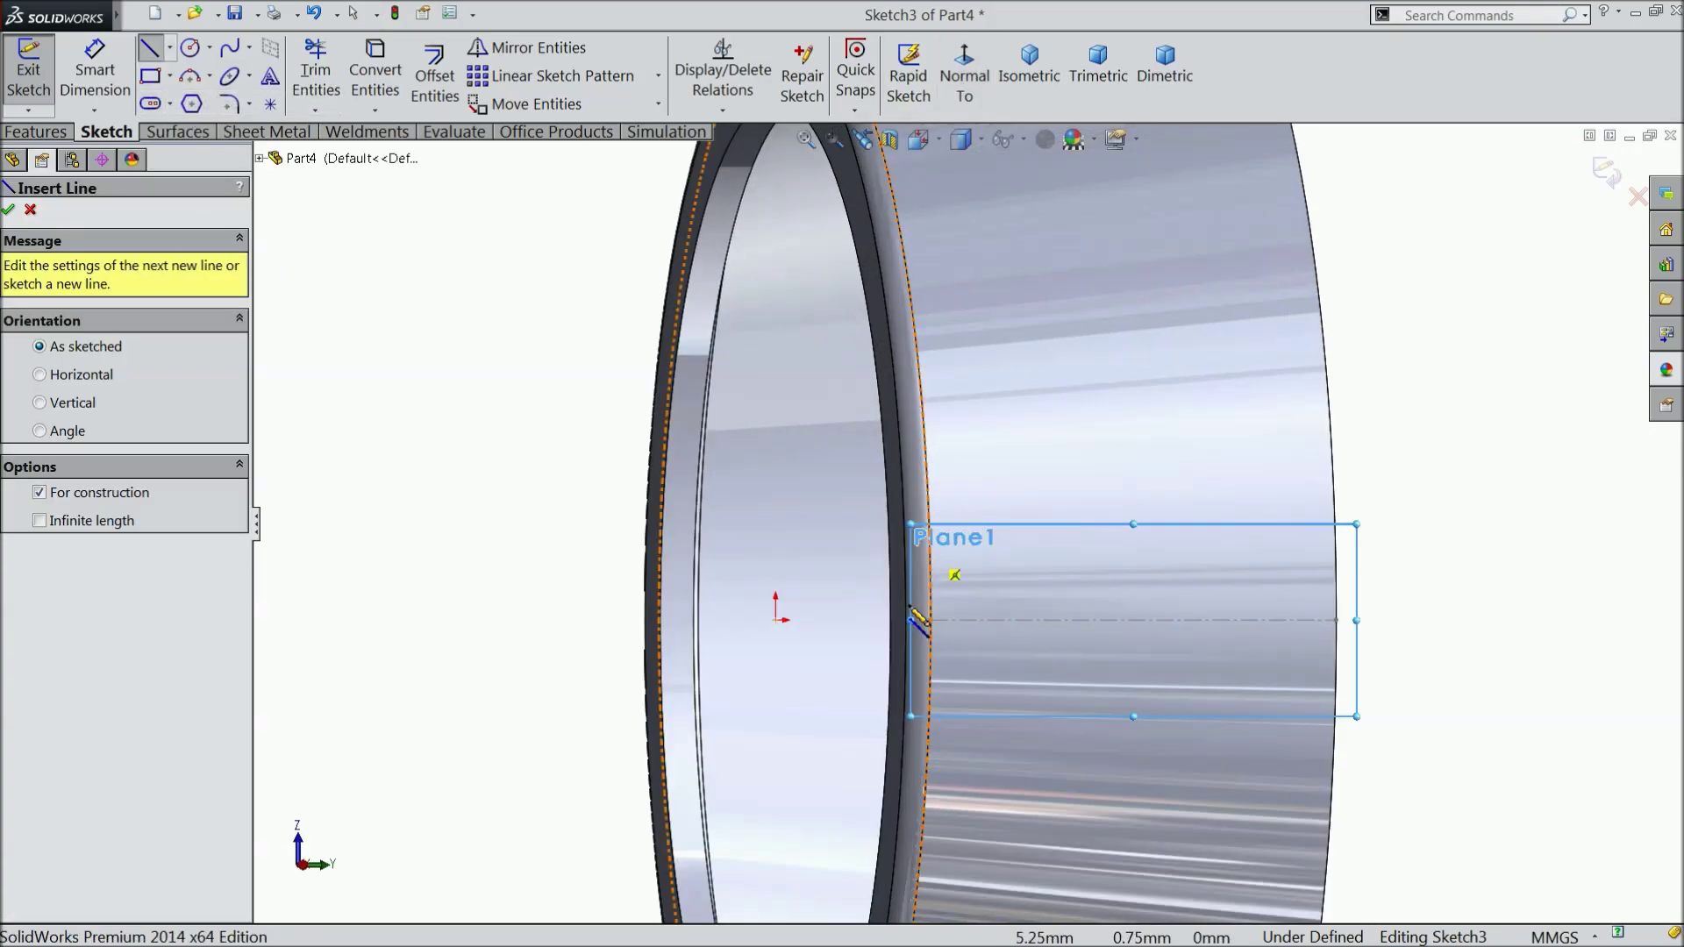
{"action": "left_click", "coordinate": [782, 620]}
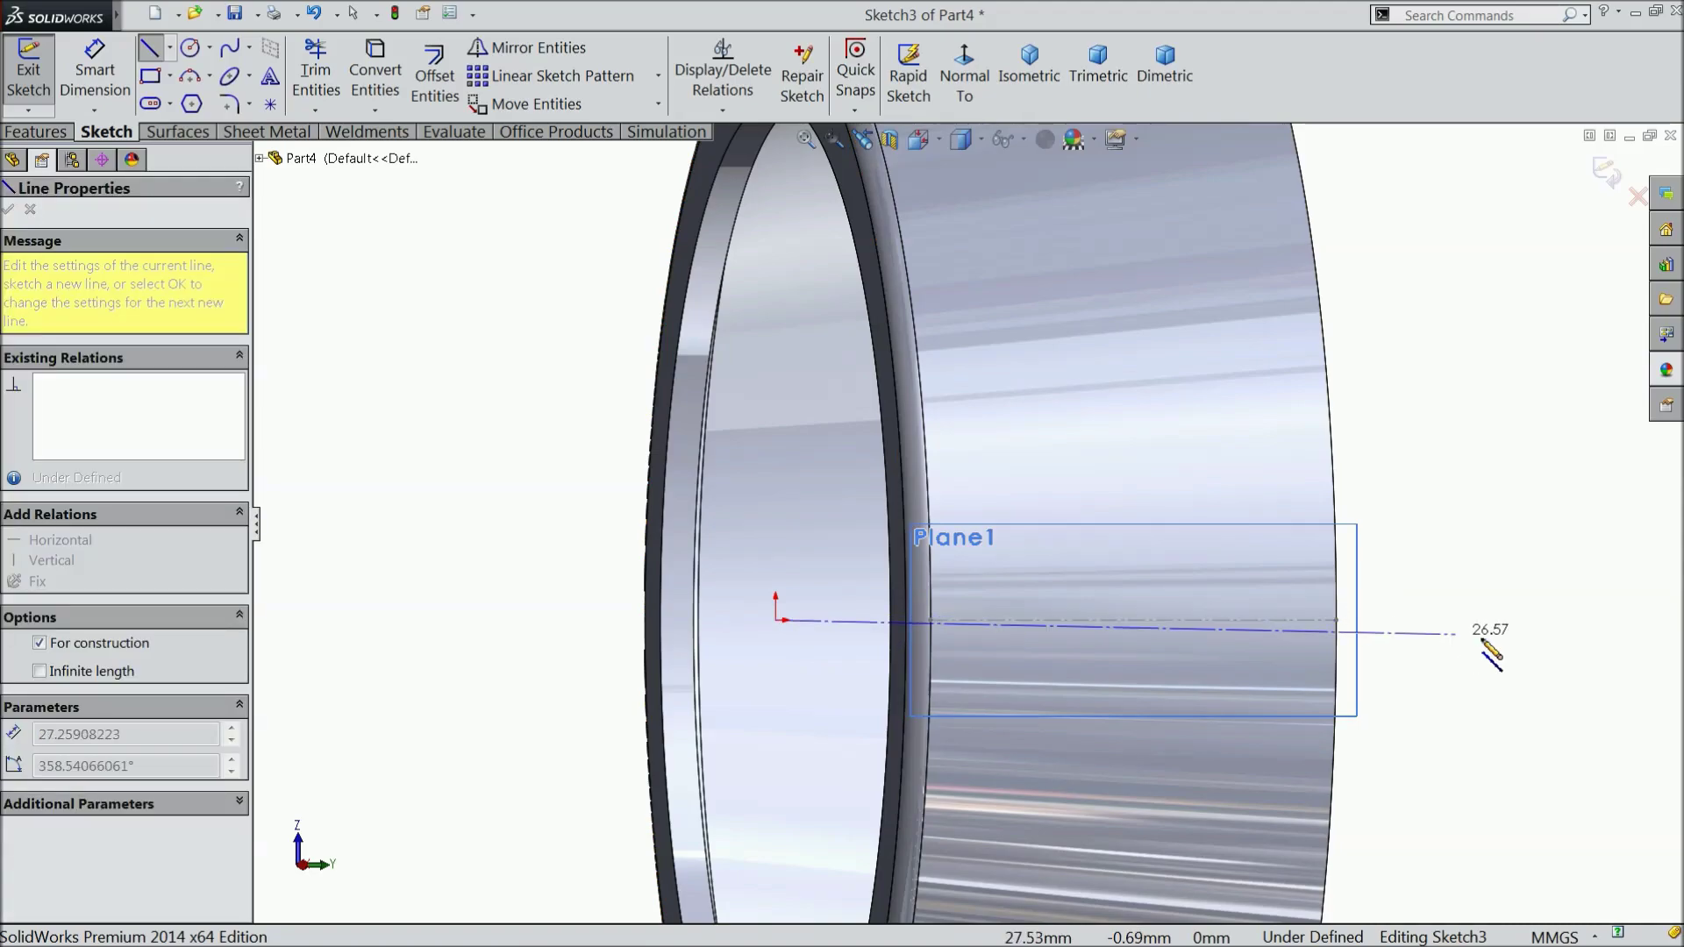
{"action": "left_click", "coordinate": [1337, 620]}
{"action": "right_click", "coordinate": [1406, 159]}
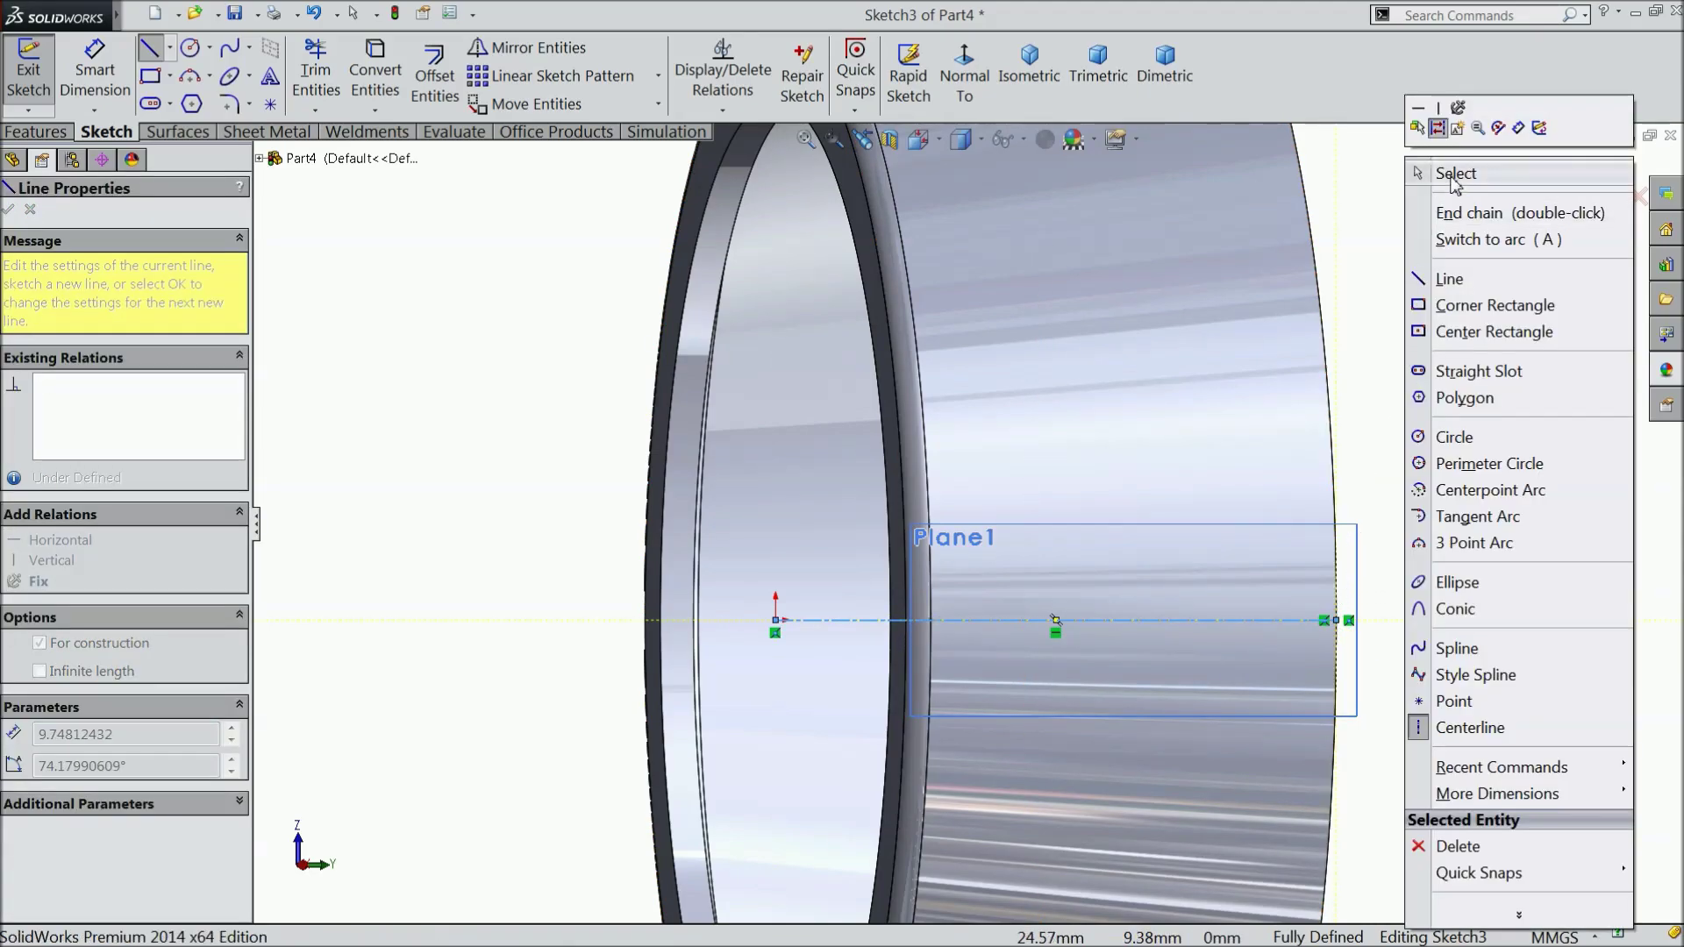
{"action": "left_click", "coordinate": [1452, 174]}
Draw a corner rectangle about 12 mm by 5.6 mm across the centerline and make its long sides symmetric about the centerline
{"action": "left_click", "coordinate": [169, 76]}
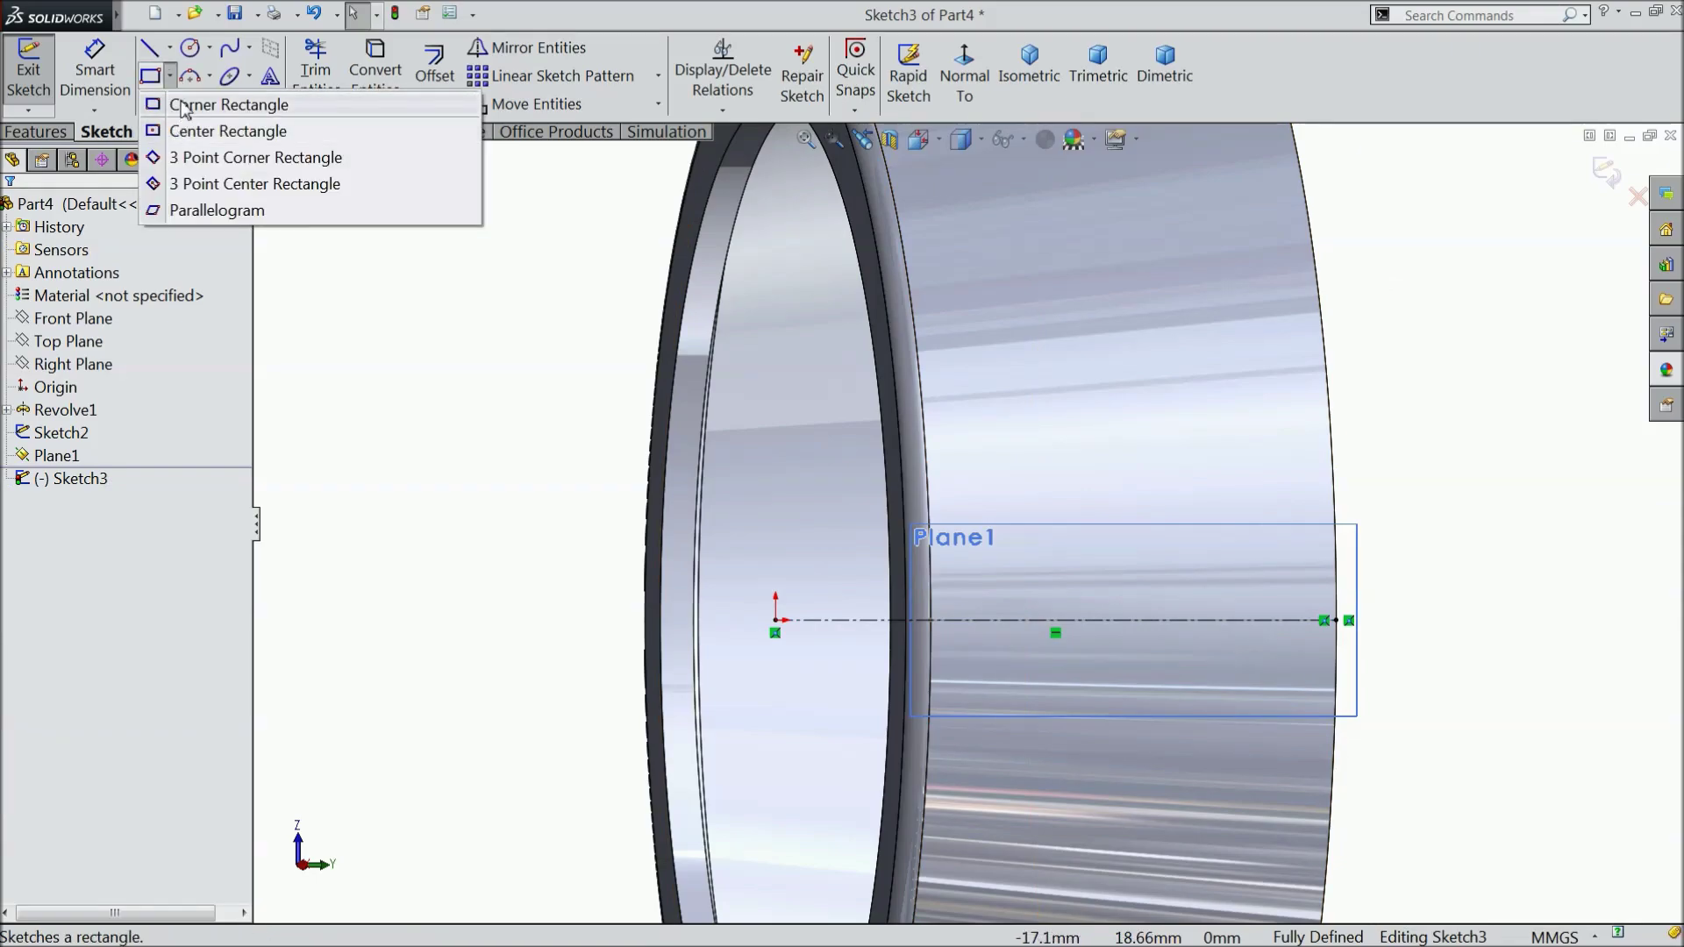
{"action": "left_click", "coordinate": [210, 101]}
{"action": "scroll", "coordinate": [1250, 701], "scroll_direction": "down", "scroll_amount": 2}
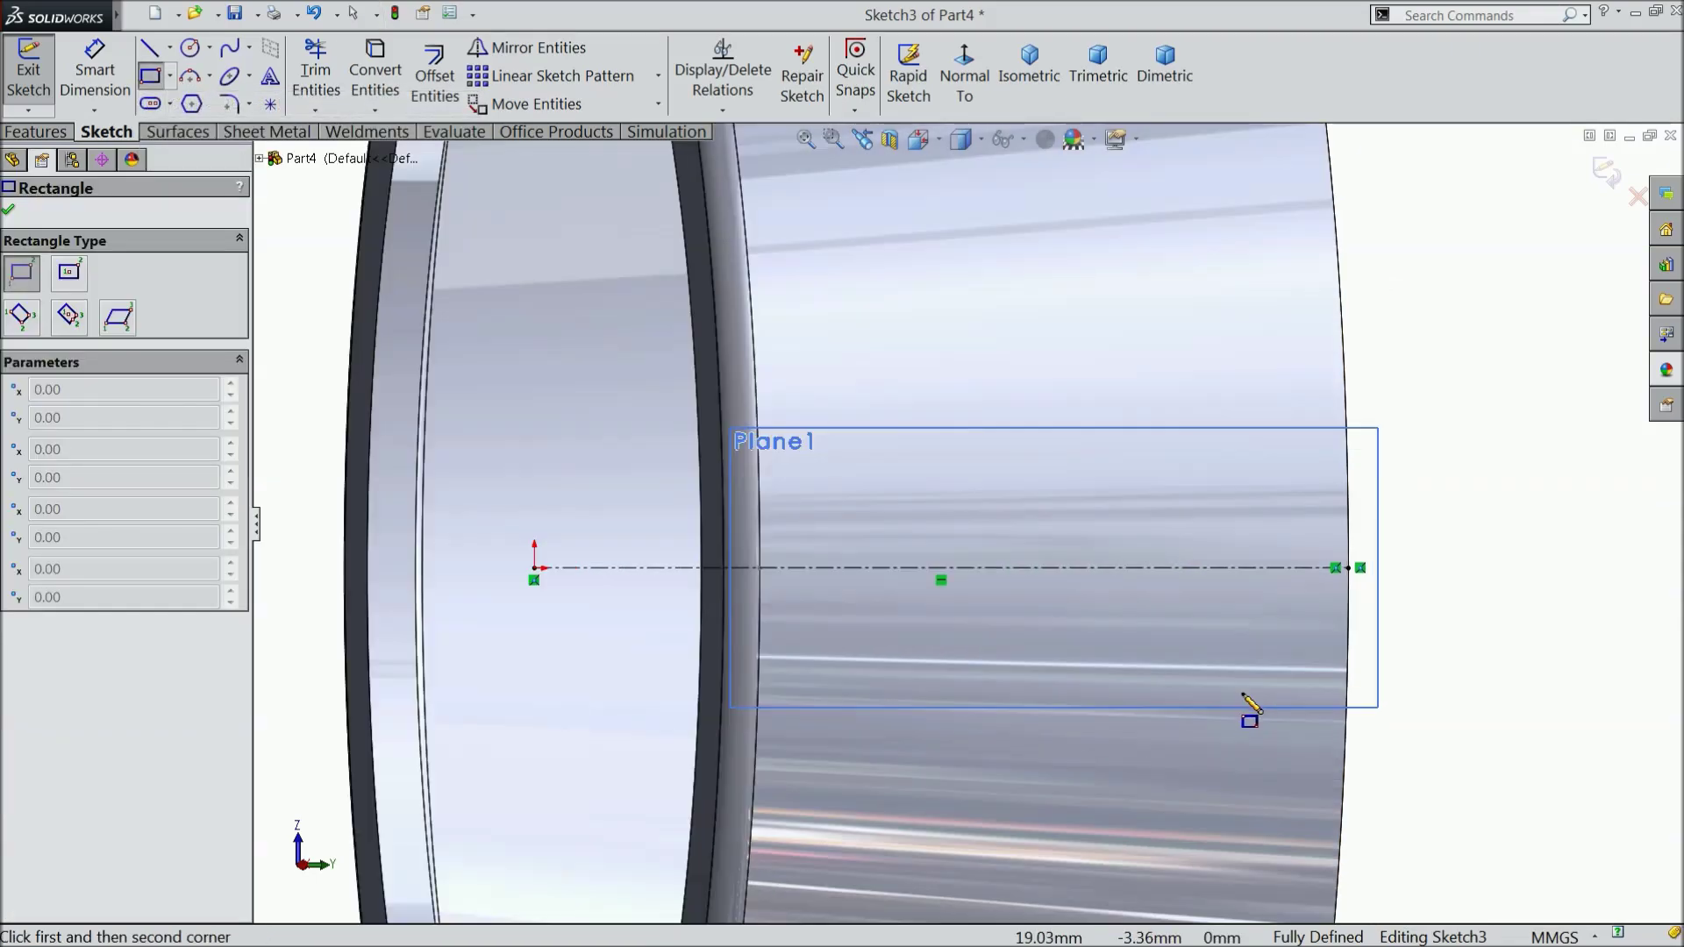
{"action": "left_click", "coordinate": [1297, 460]}
{"action": "left_click", "coordinate": [856, 668]}
{"action": "right_click", "coordinate": [1517, 260]}
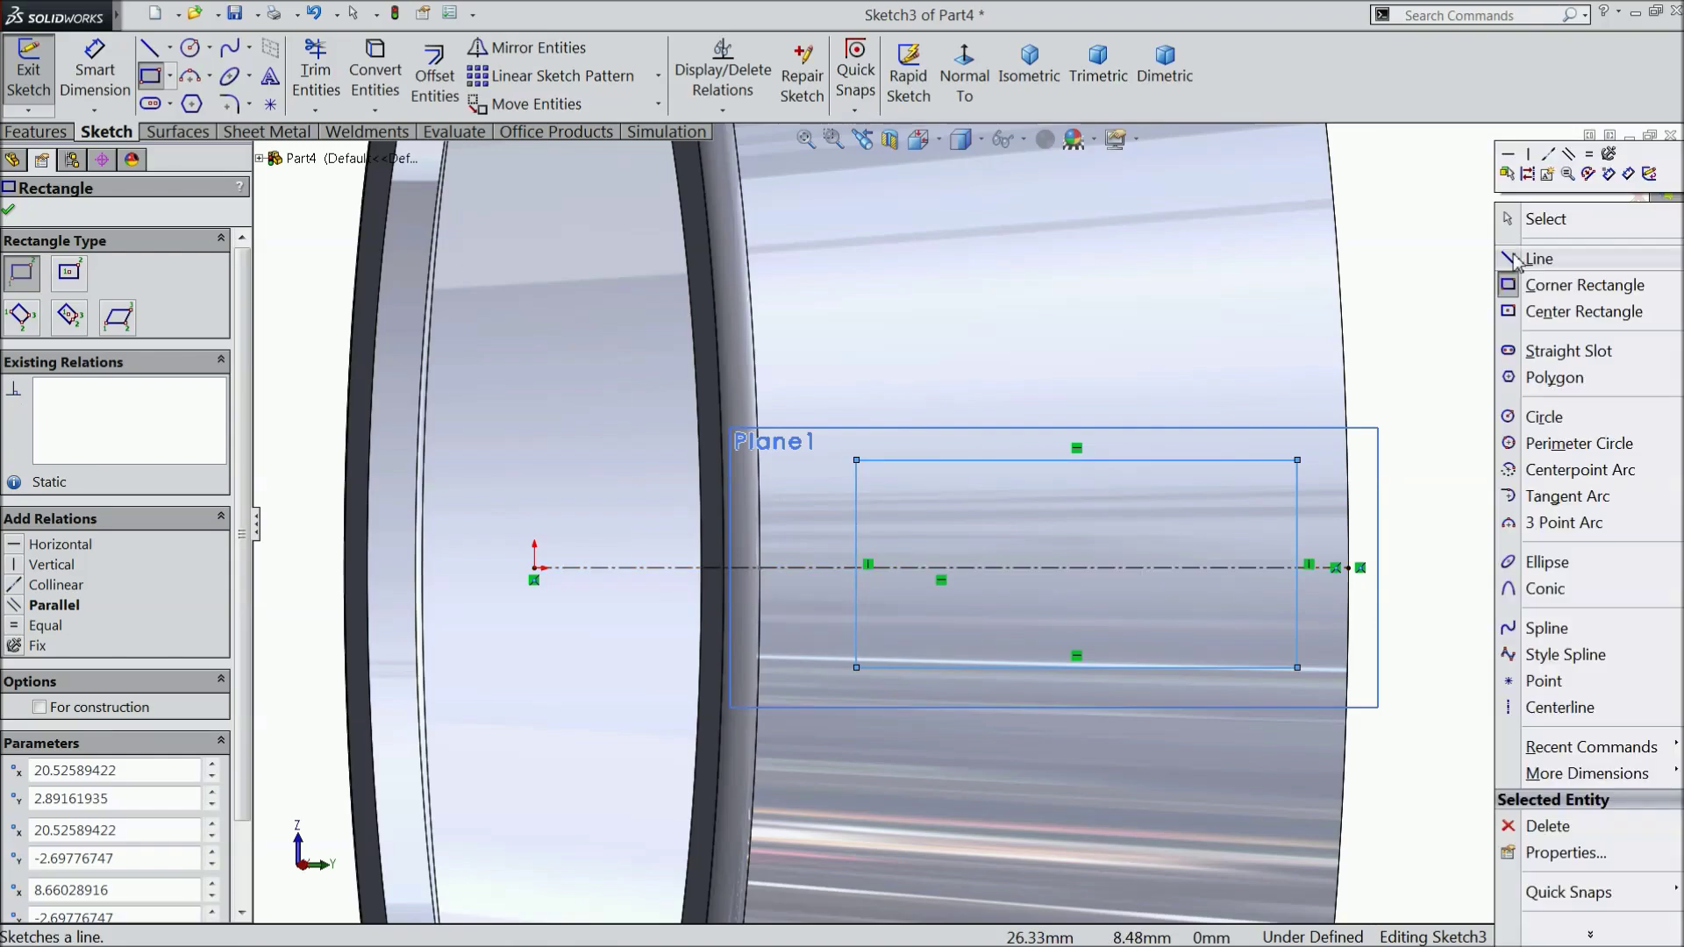
{"action": "left_click", "coordinate": [1541, 220]}
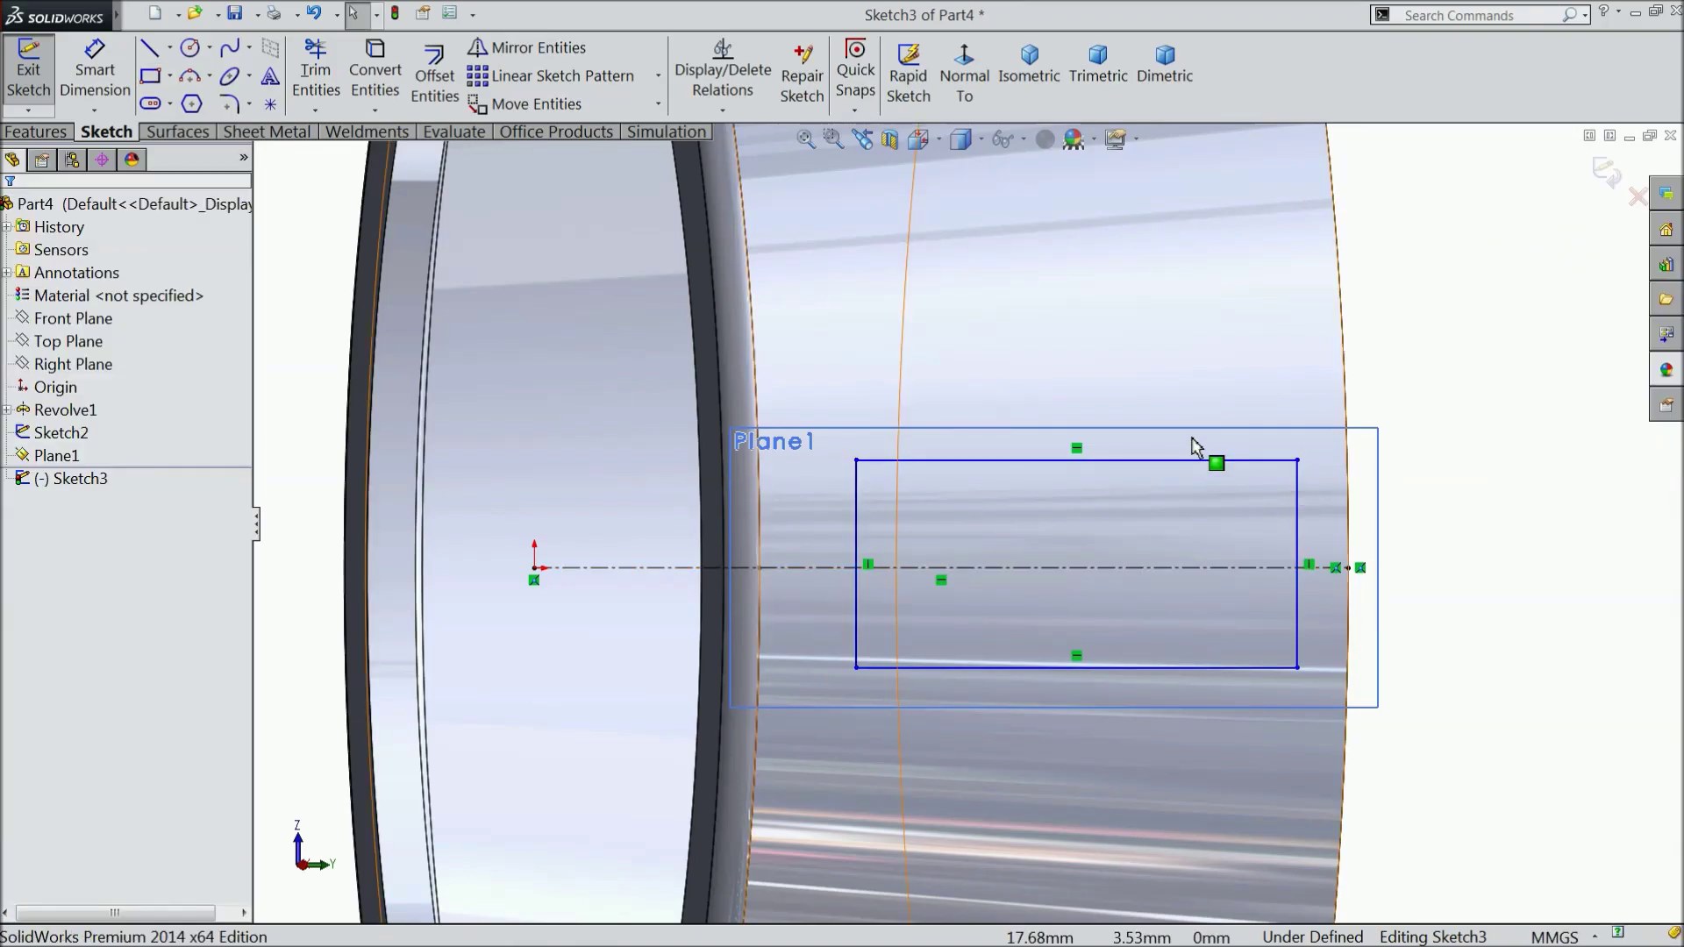
{"action": "left_click_drag", "start_coordinate": [1191, 437], "coordinate": [1112, 672]}
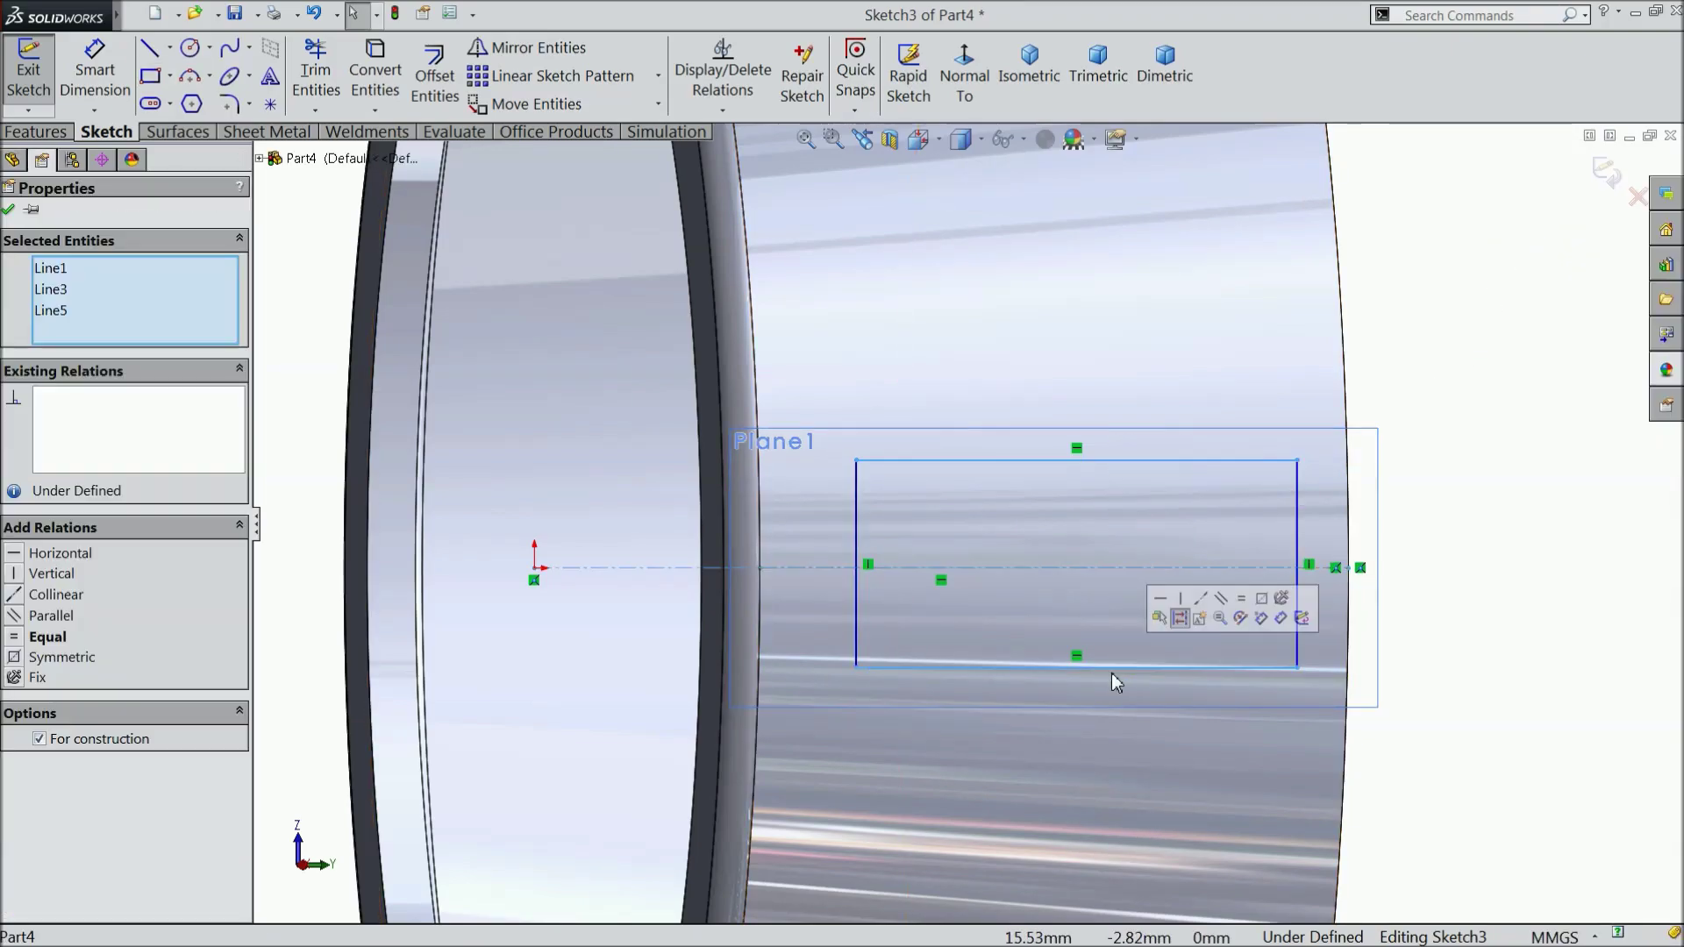
{"action": "left_click", "coordinate": [1266, 600]}
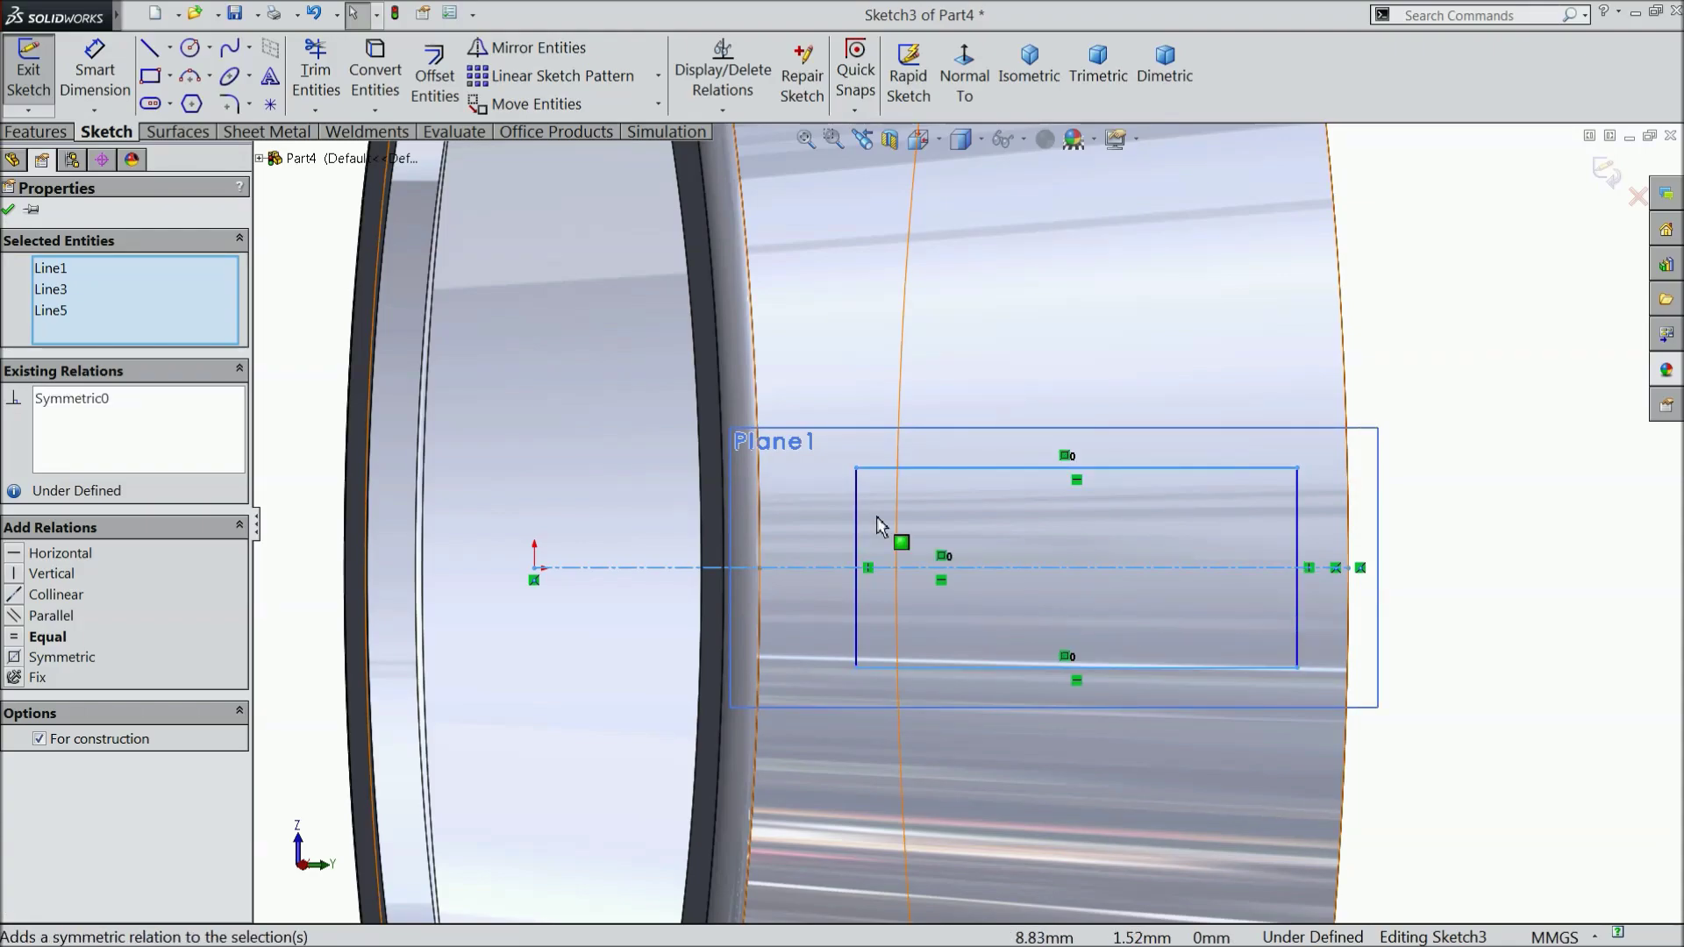
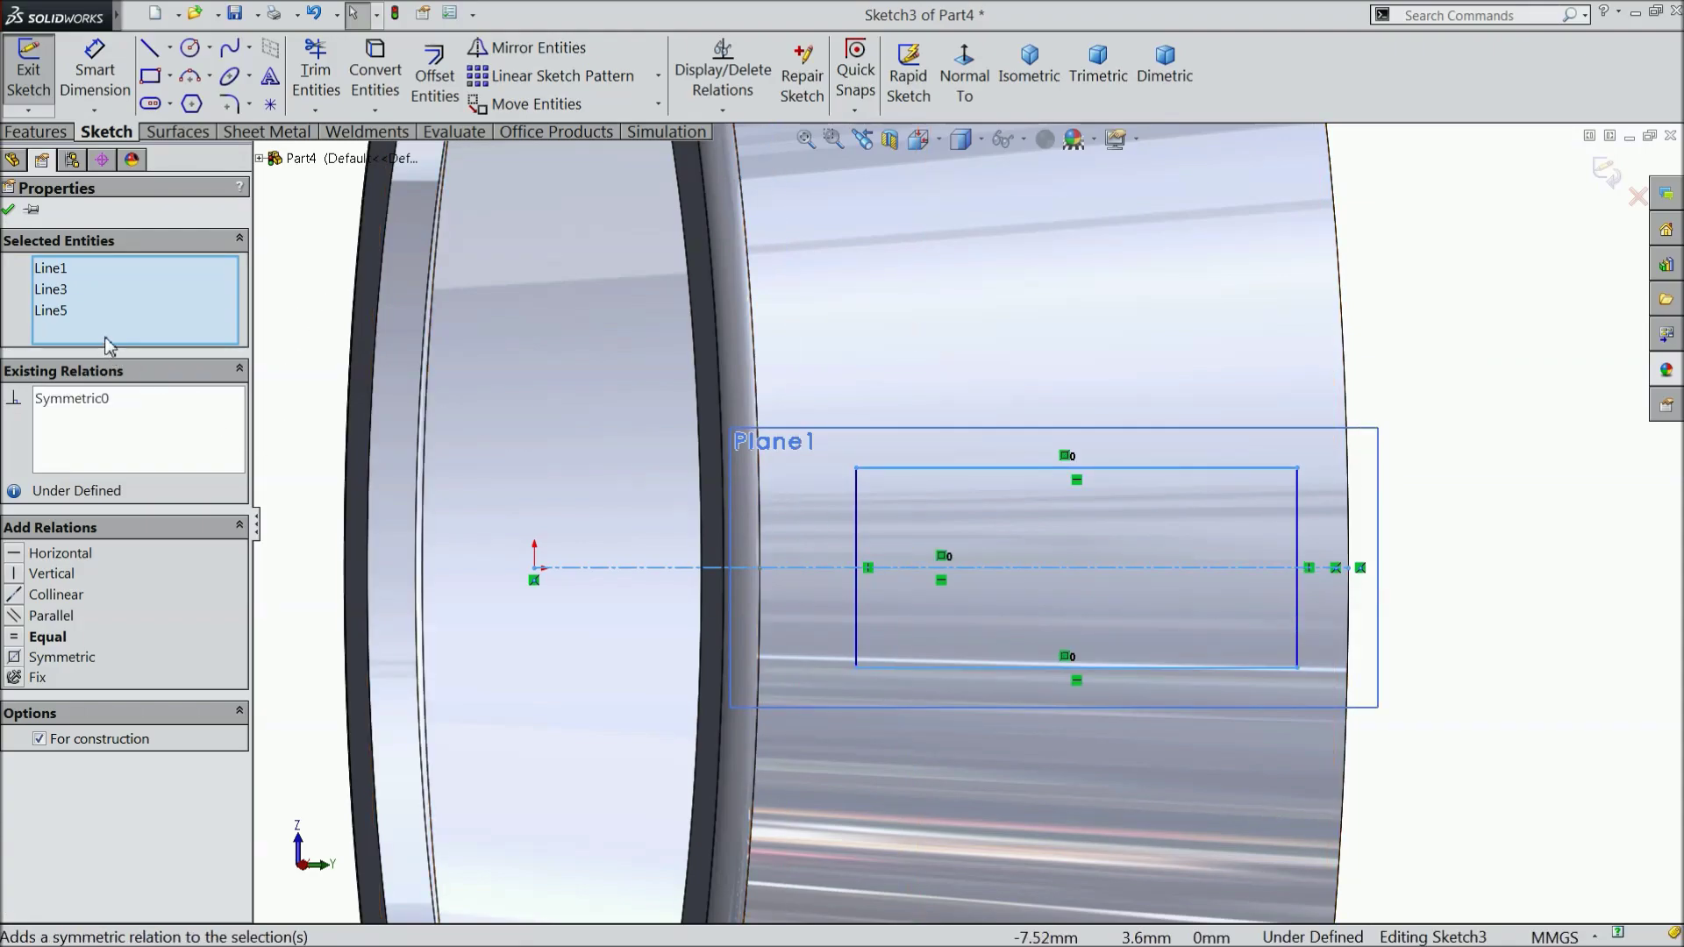
Dimension the distance from the rectangle's short side nearest the wide end to the centerline's endpoint as 2.35 mm
{"action": "left_click", "coordinate": [9, 209]}
{"action": "left_click", "coordinate": [95, 75]}
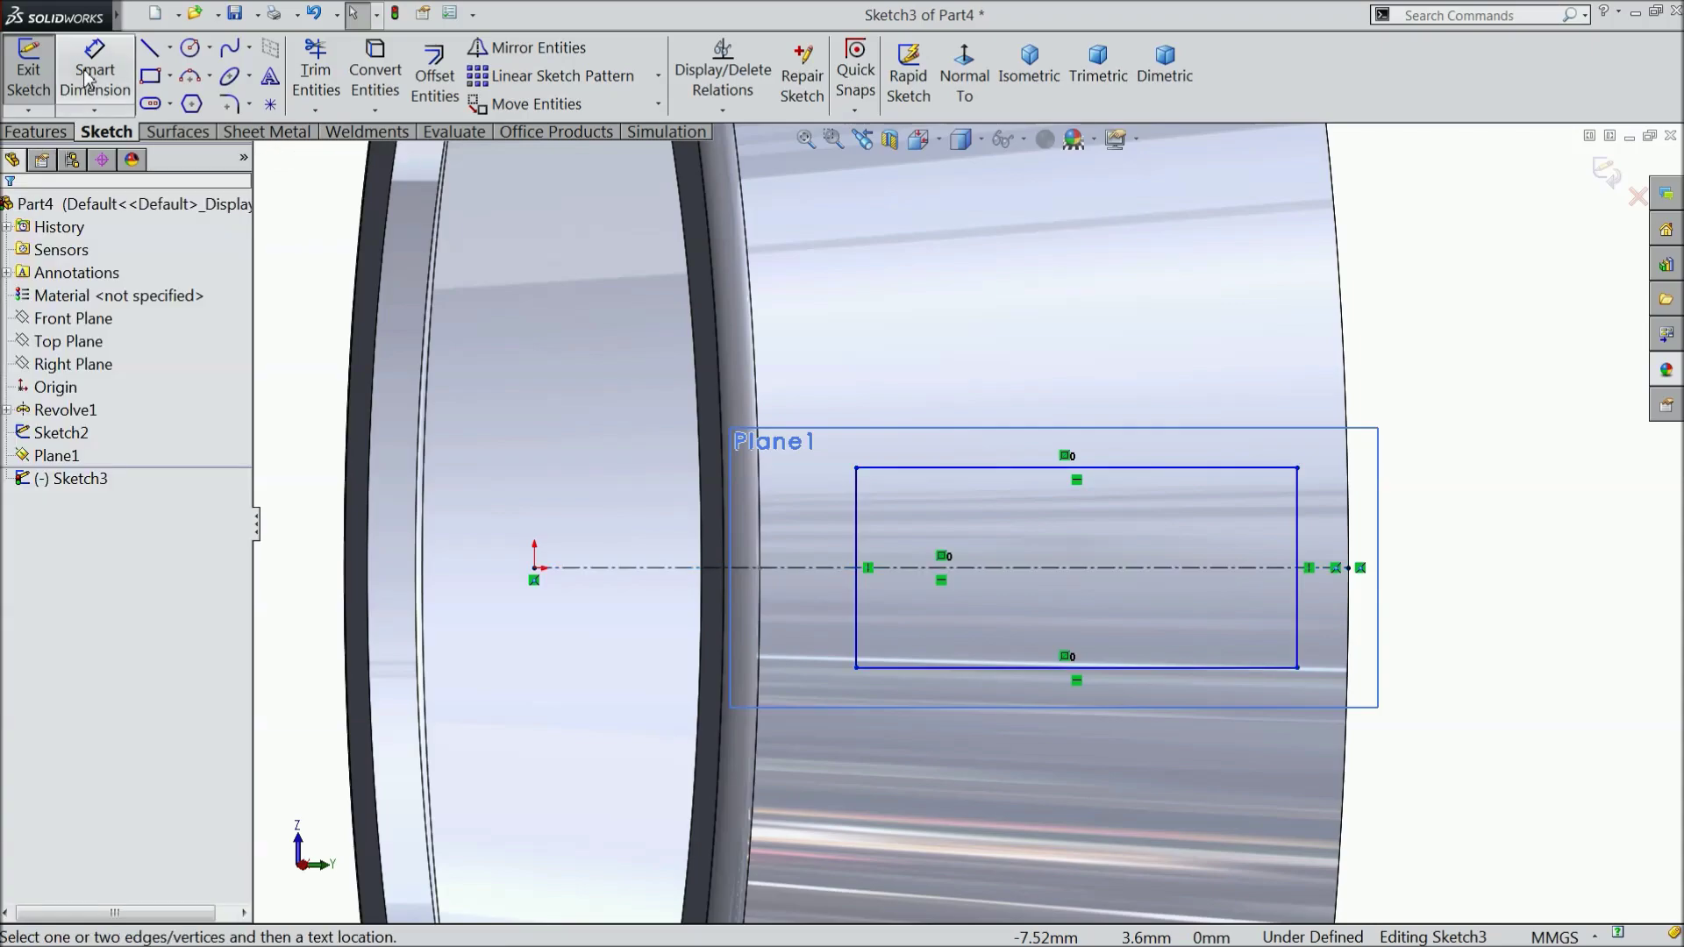
{"action": "left_click", "coordinate": [1348, 577]}
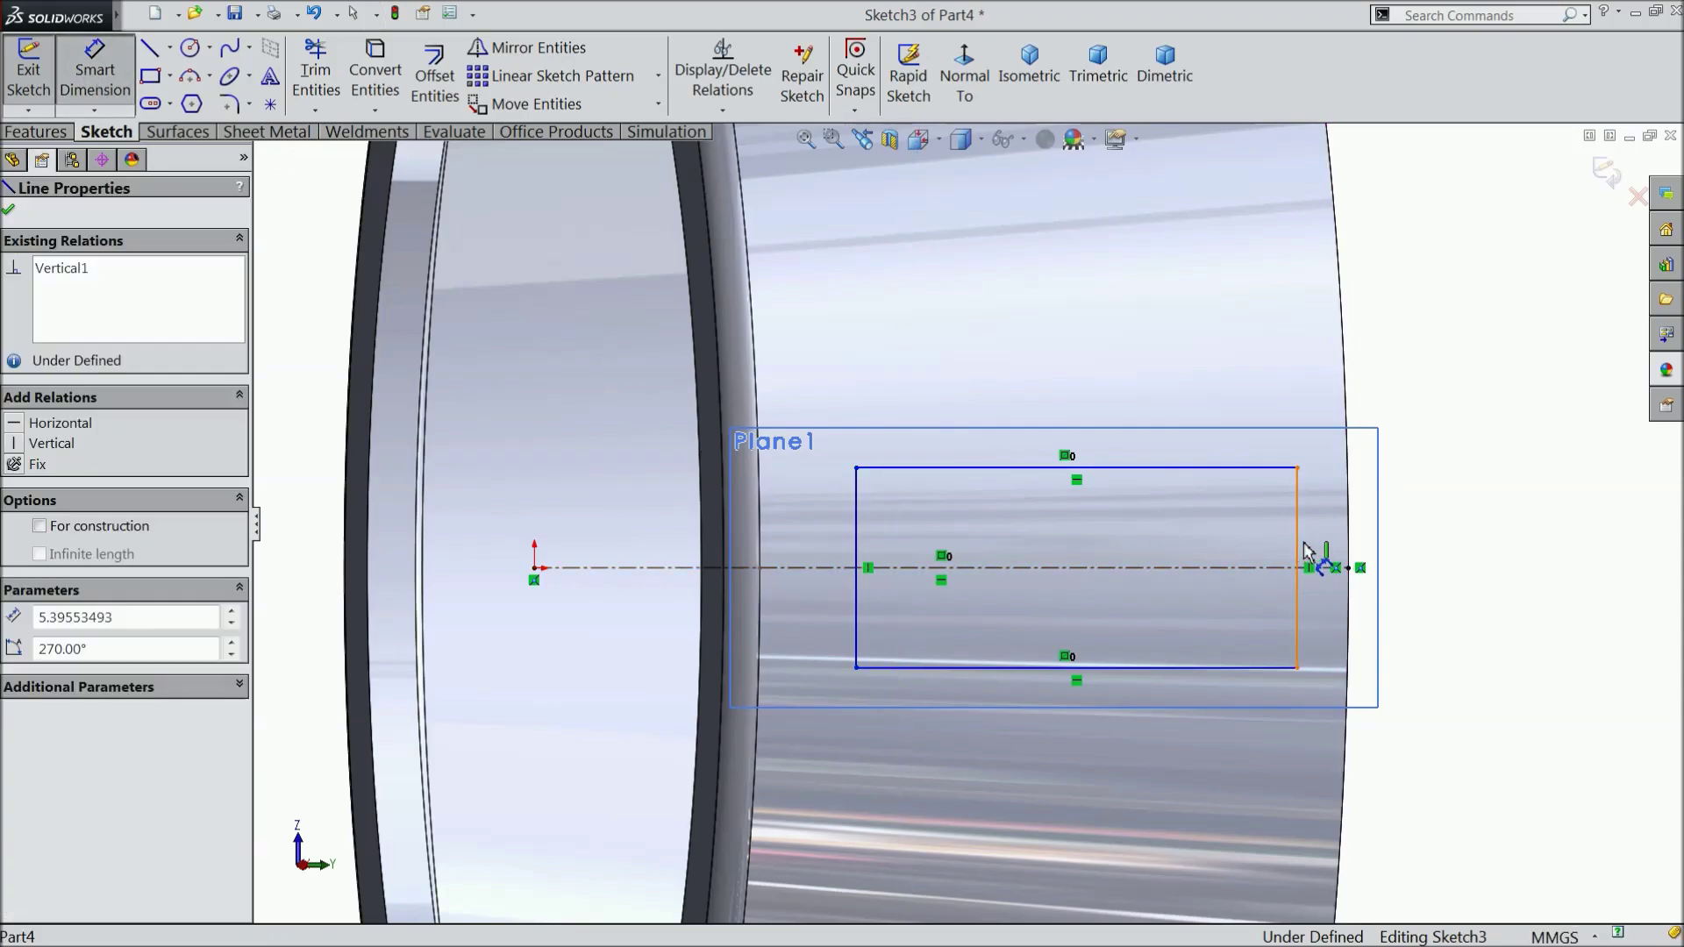
{"action": "left_click", "coordinate": [1356, 572]}
{"action": "left_click", "coordinate": [1339, 378]}
{"action": "type", "text": "2"}
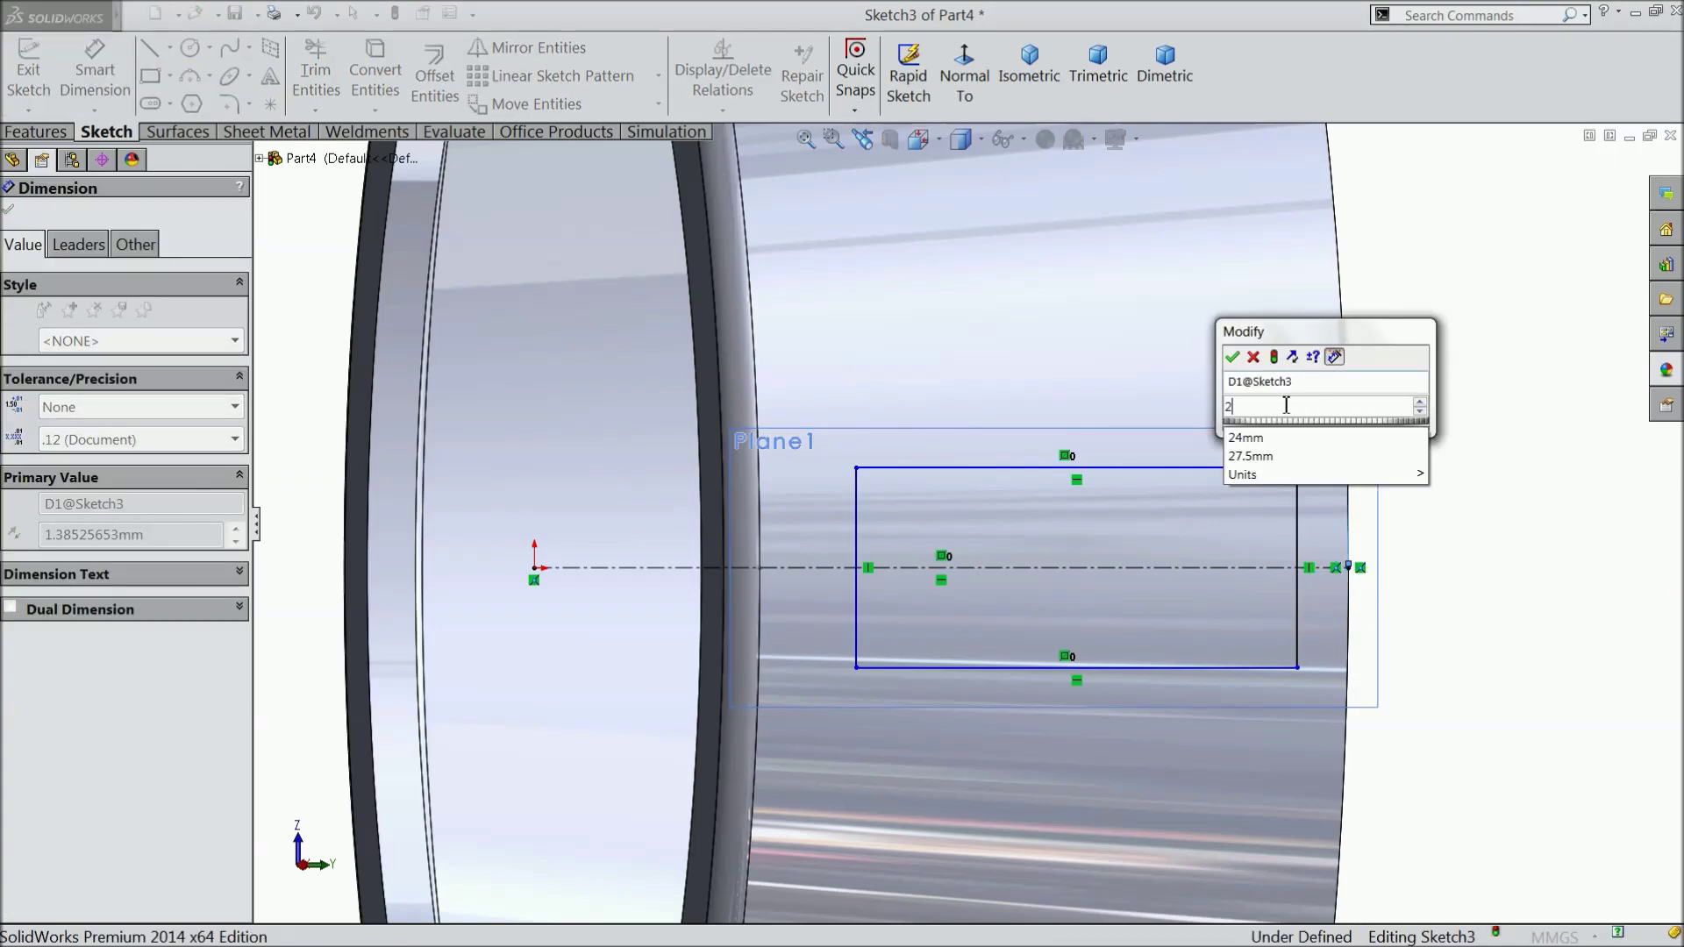
{"action": "type", "text": ".35"}
{"action": "key", "text": "Return"}
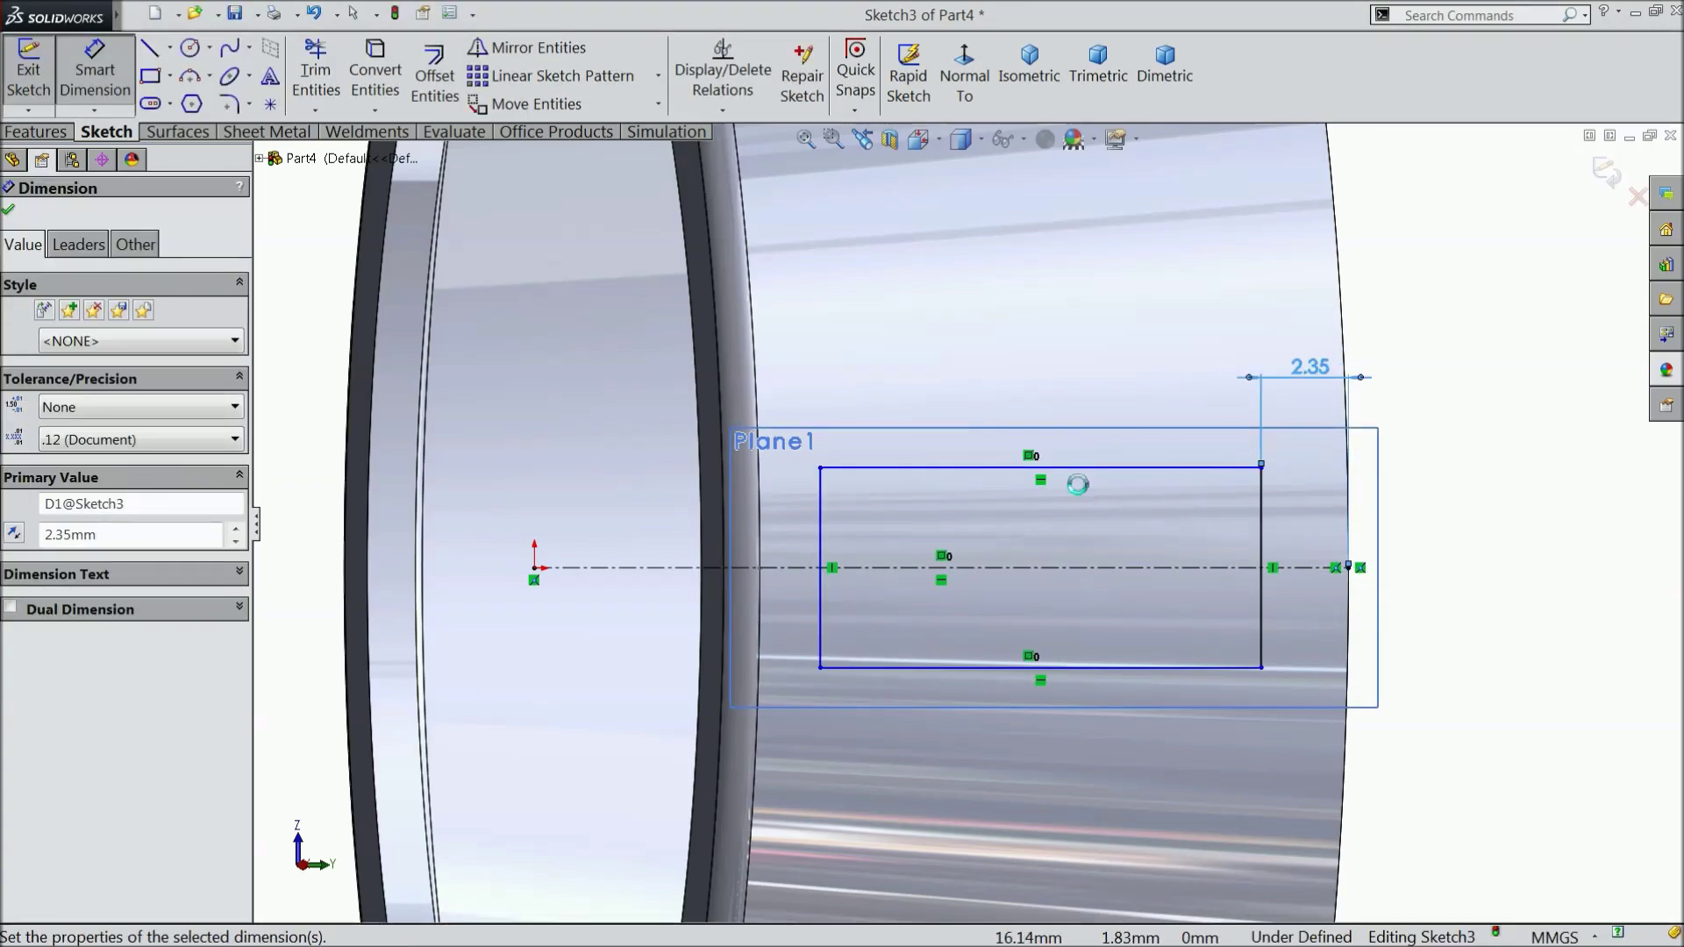
Dimension the rectangle with a length of 12.35 mm along the centerline and a width of 7 mm
{"action": "left_click", "coordinate": [1078, 468]}
{"action": "left_click", "coordinate": [1078, 403]}
{"action": "type", "text": "12.35"}
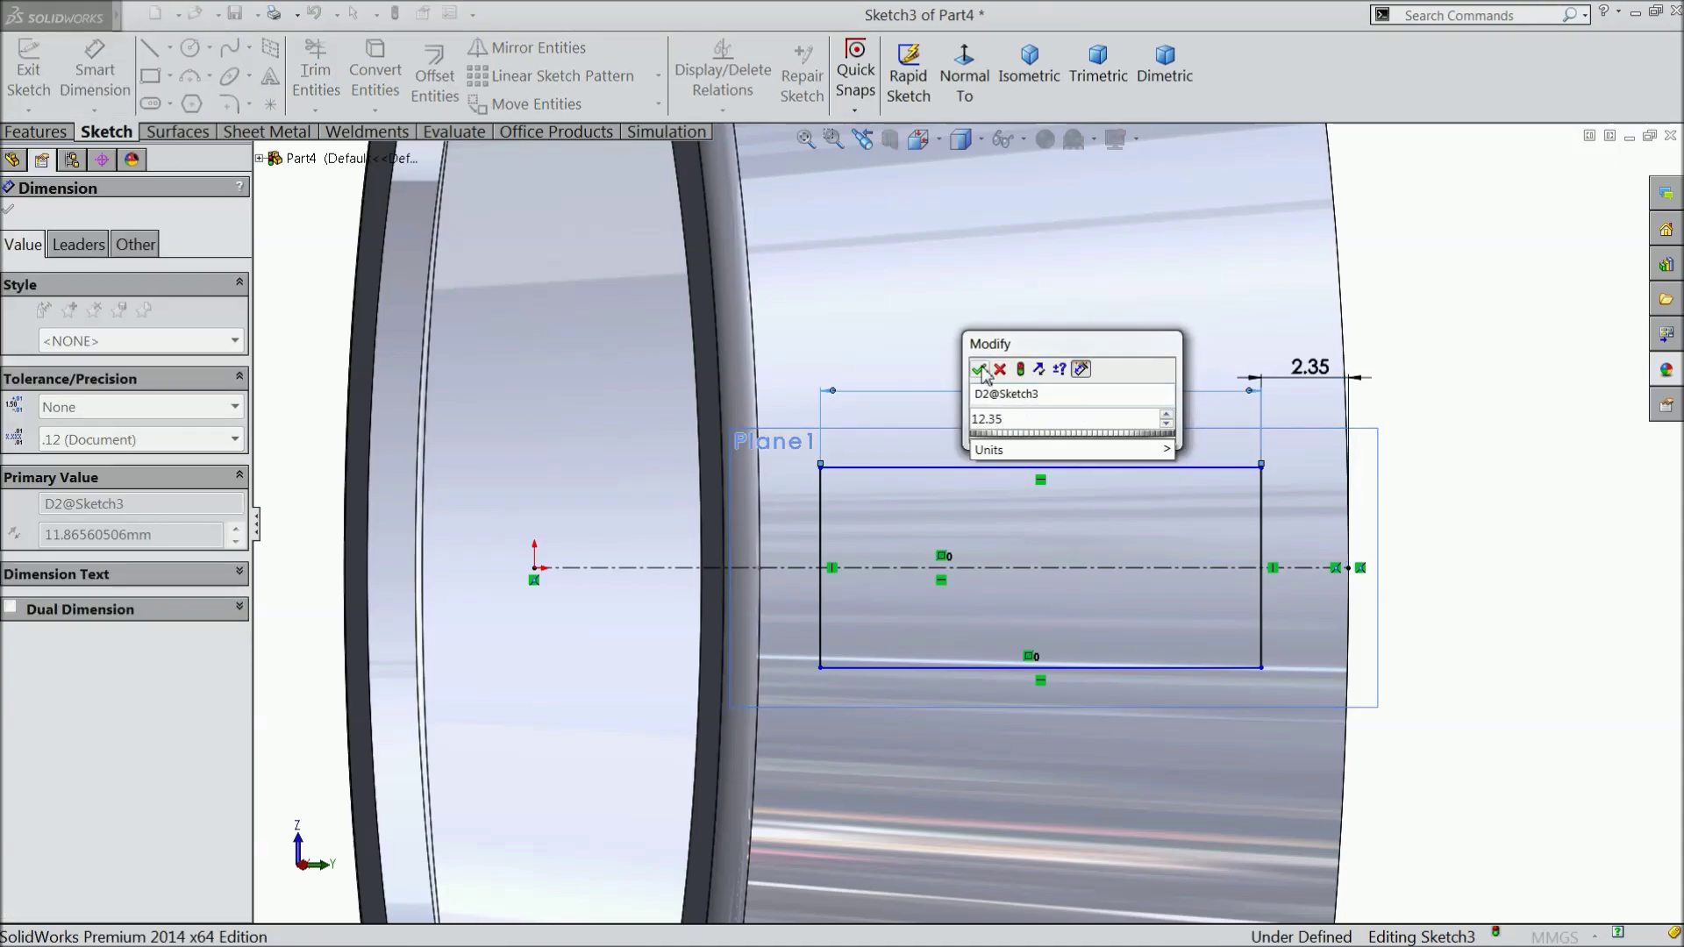
{"action": "left_click", "coordinate": [980, 371]}
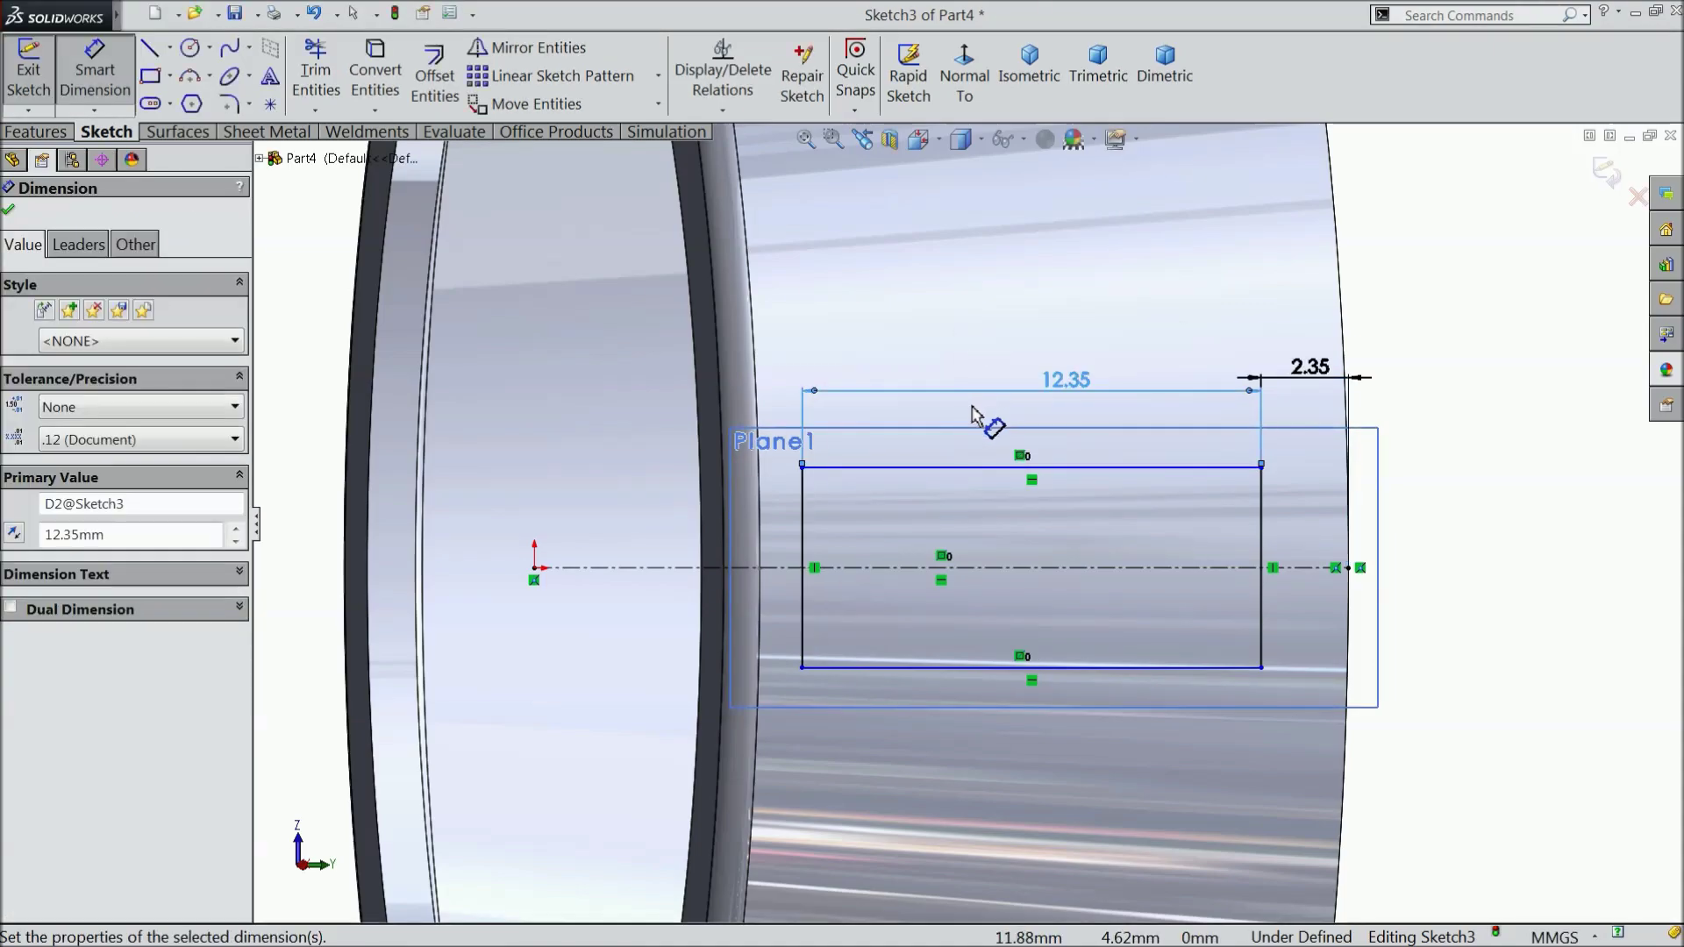
{"action": "left_click", "coordinate": [1263, 537]}
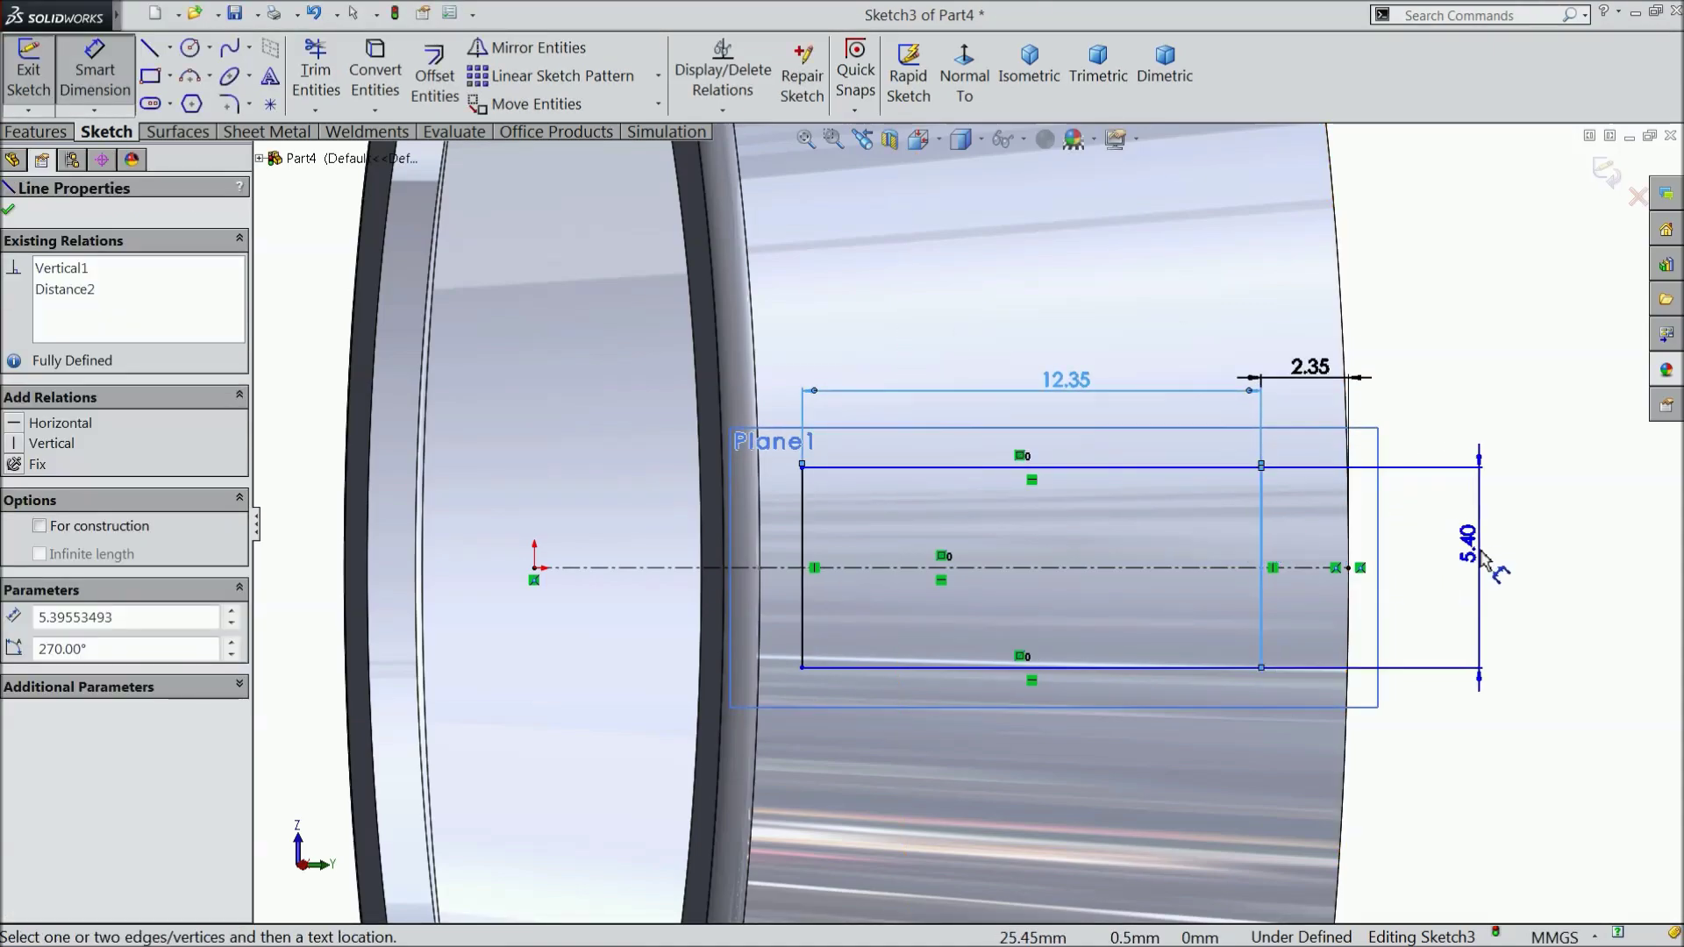
{"action": "left_click", "coordinate": [1490, 564]}
{"action": "type", "text": "7"}
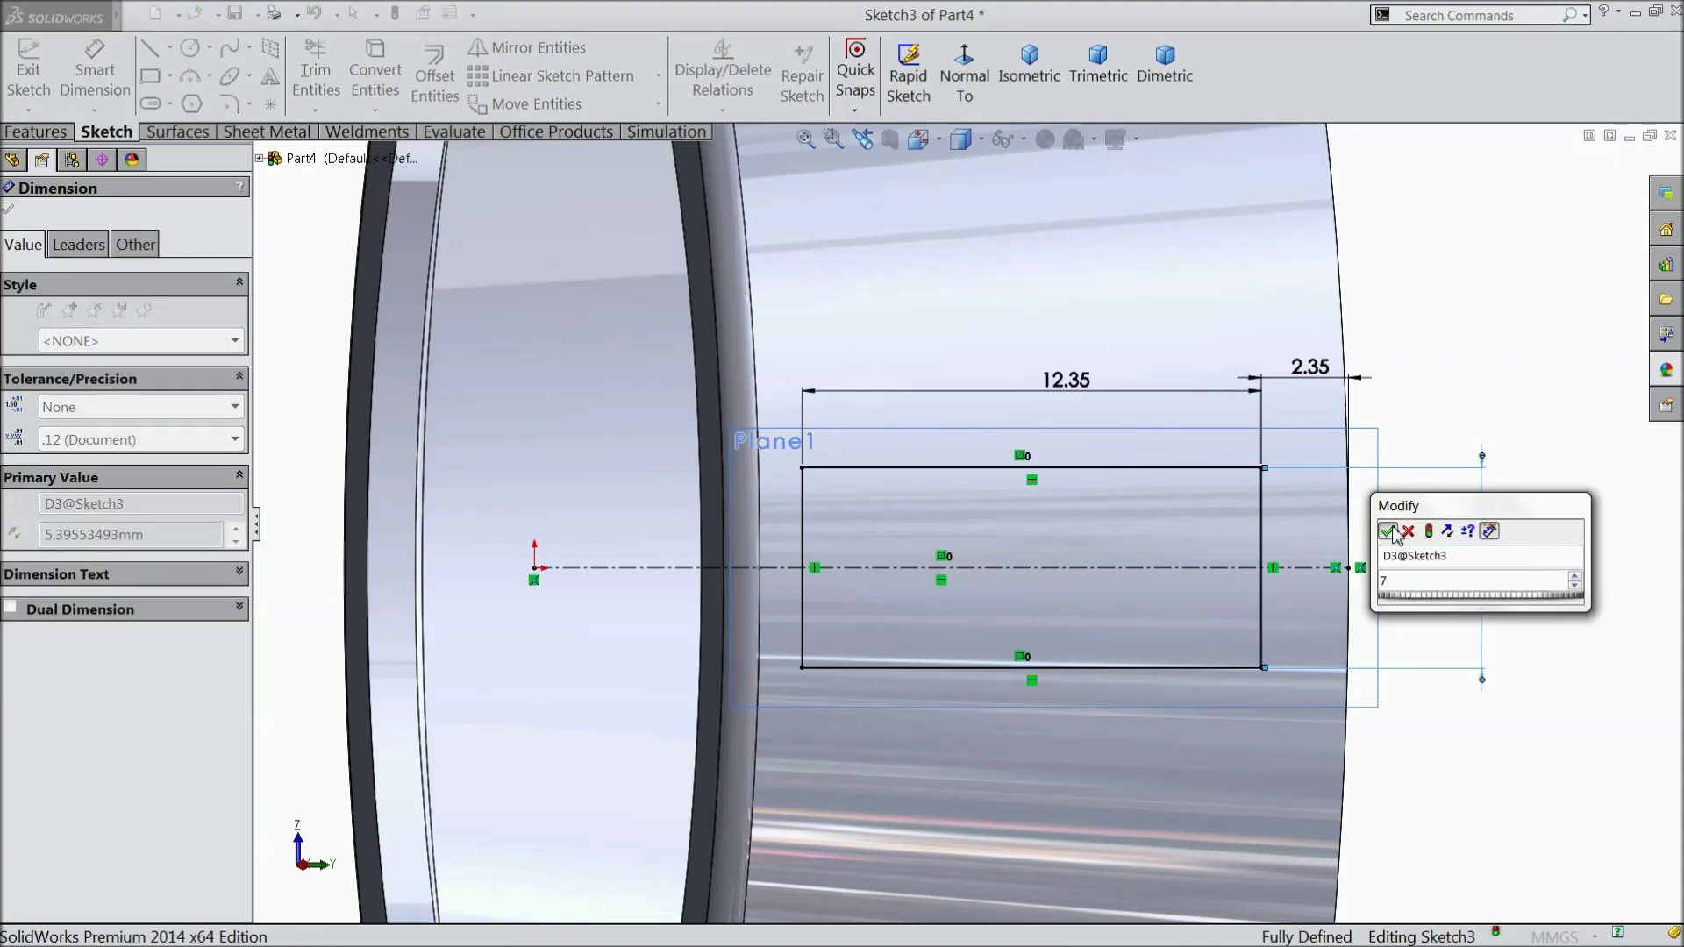
{"action": "left_click", "coordinate": [1386, 531]}
Cut the rectangle through the ring's wall with a Blind Extruded Cut 10 mm deep
{"action": "scroll", "coordinate": [1072, 583], "scroll_direction": "up", "scroll_amount": 2}
{"action": "mouse_move", "coordinate": [1189, 575]}
{"action": "middle_mouse_down"}
{"action": "mouse_move", "coordinate": [1211, 380]}
{"action": "mouse_move", "coordinate": [1172, 278]}
{"action": "mouse_move", "coordinate": [1196, 330]}
{"action": "mouse_move", "coordinate": [1180, 399]}
{"action": "middle_mouse_up"}
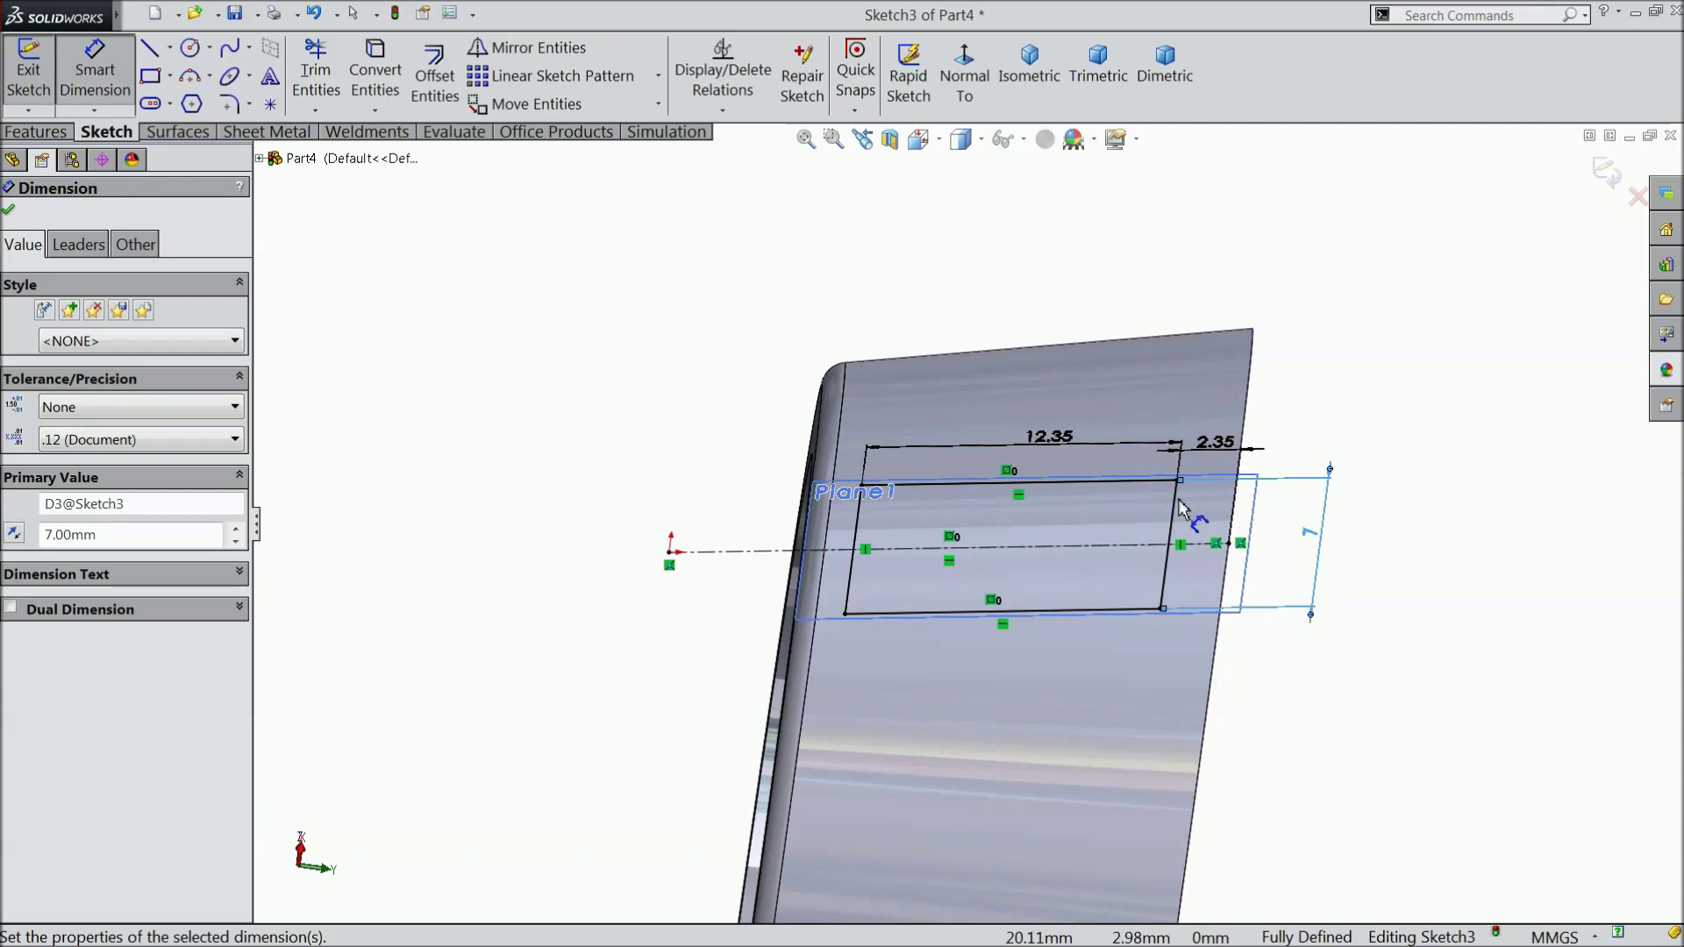
{"action": "left_click", "coordinate": [35, 132]}
{"action": "left_click", "coordinate": [364, 75]}
{"action": "middle_click_drag", "start_coordinate": [491, 578], "coordinate": [482, 530]}
{"action": "left_click", "coordinate": [59, 337]}
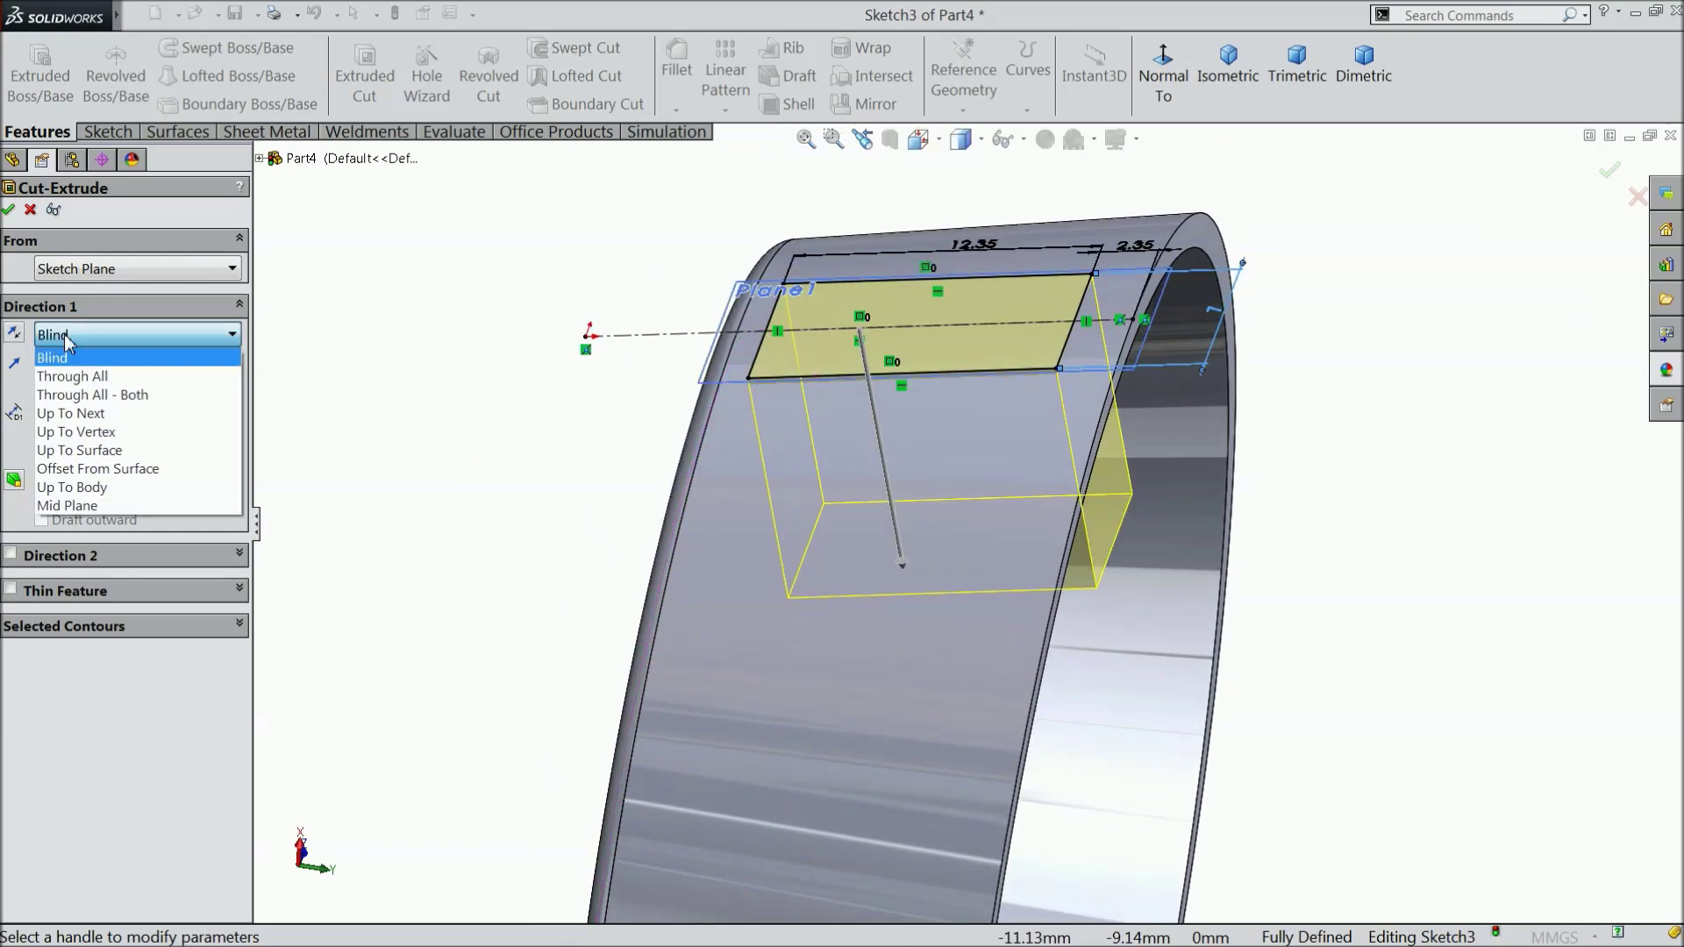
{"action": "left_click", "coordinate": [102, 389]}
{"action": "scroll", "coordinate": [520, 475], "scroll_direction": "down", "scroll_amount": 3}
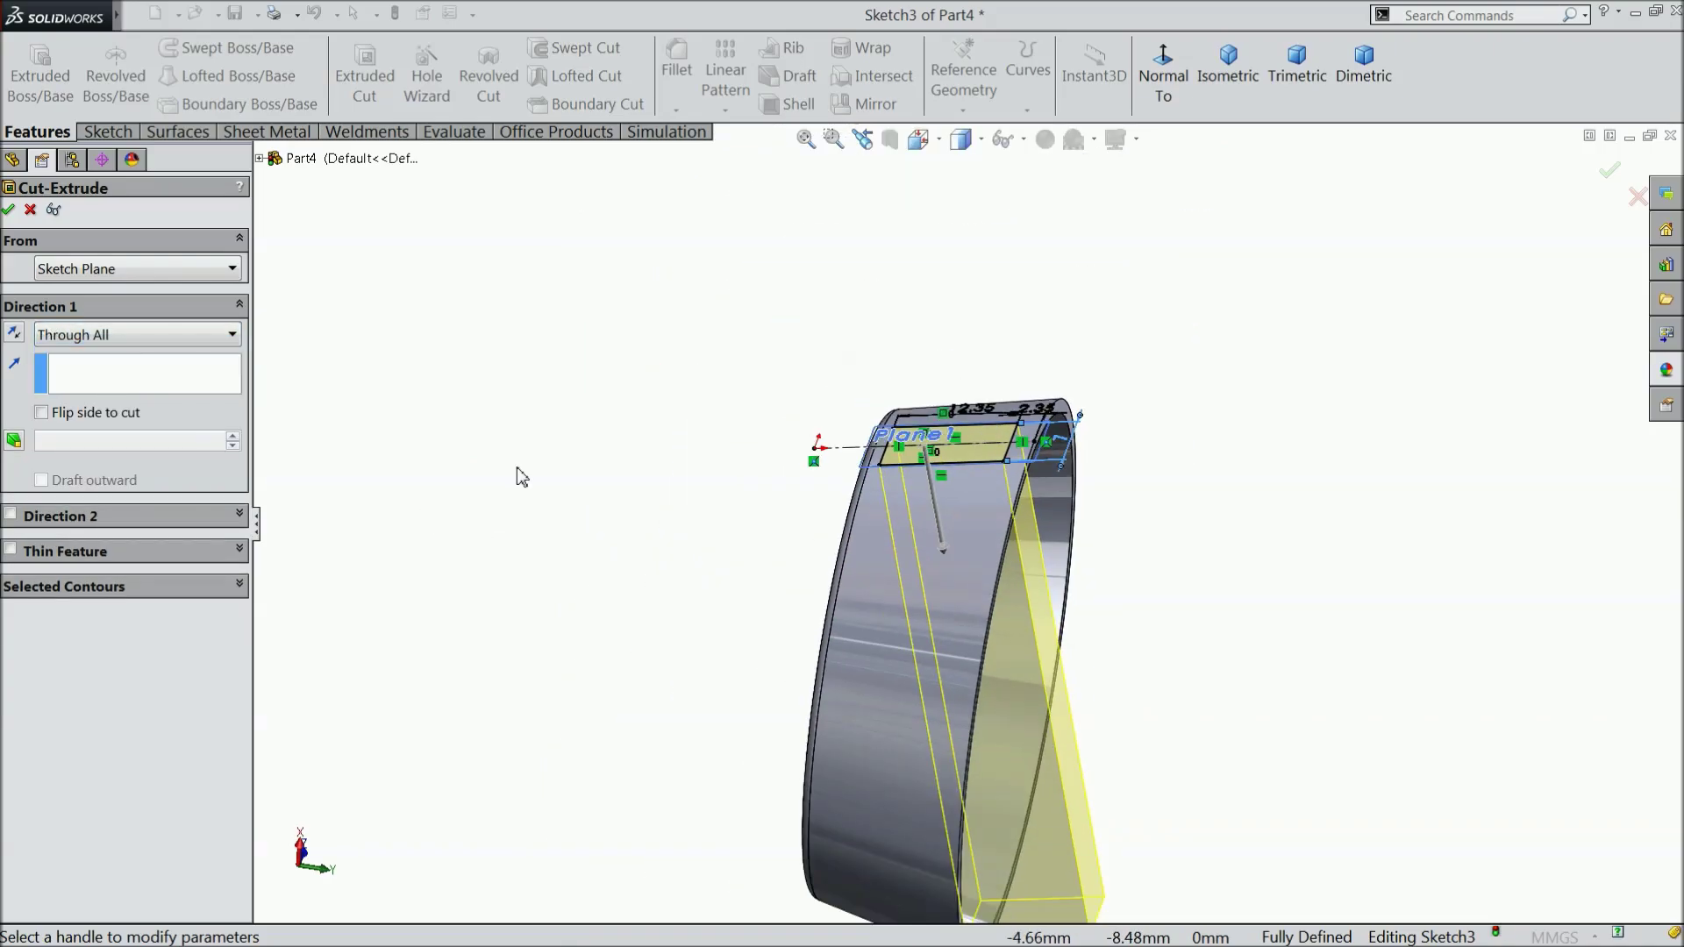
{"action": "left_click", "coordinate": [103, 334]}
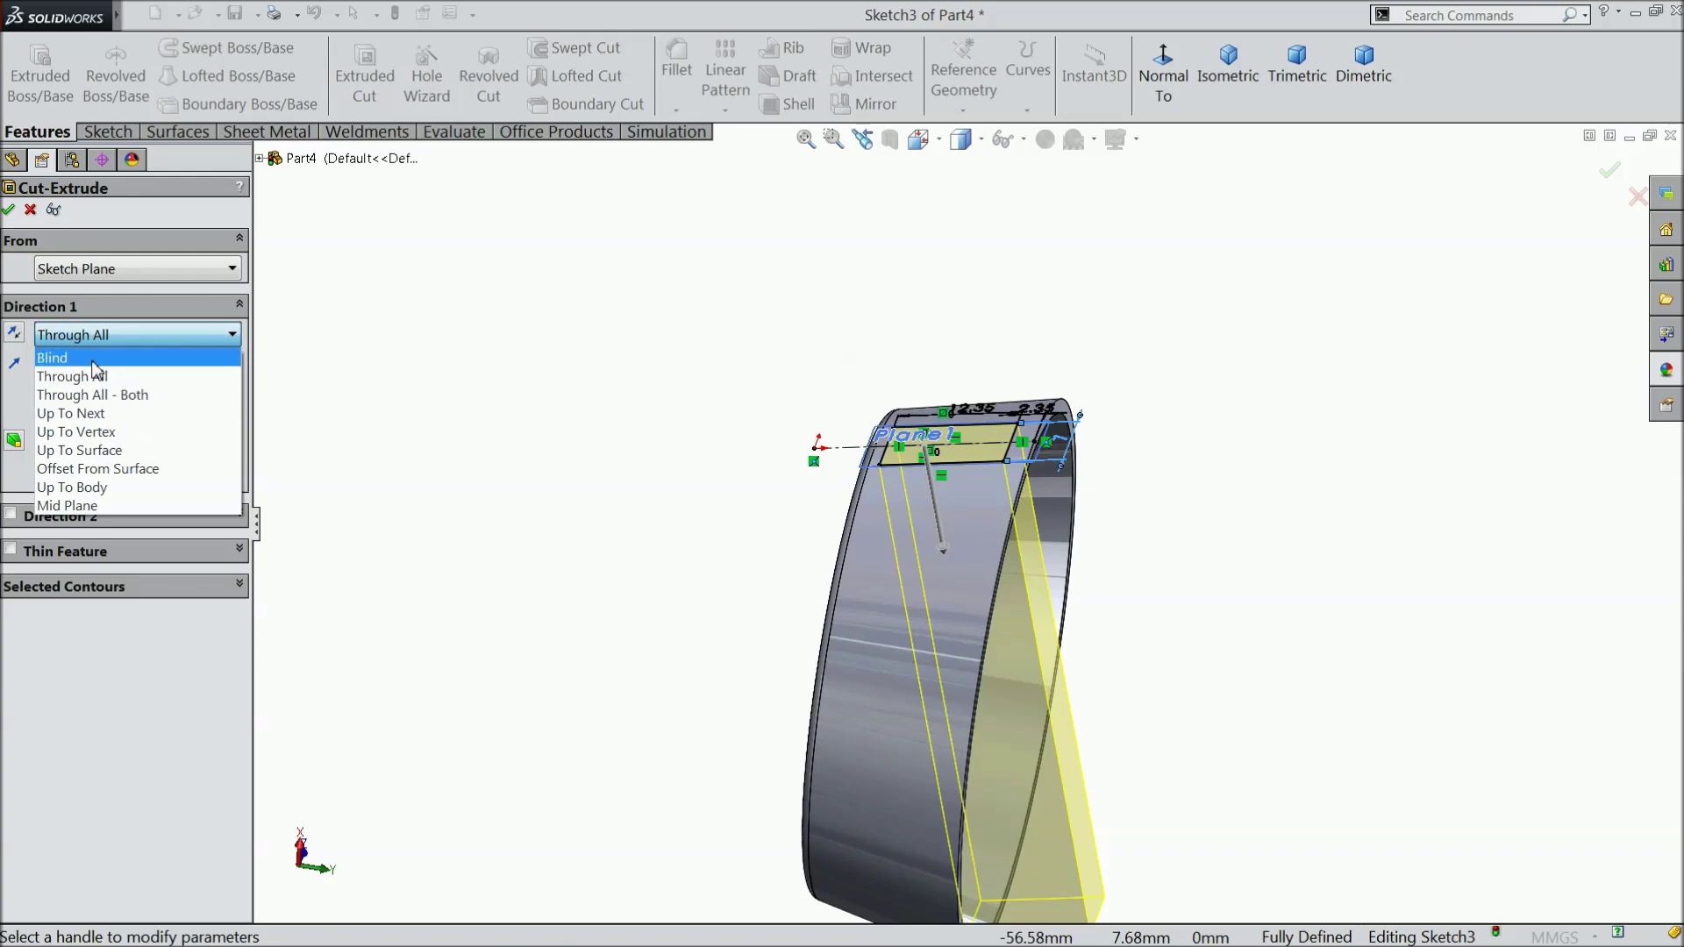
{"action": "left_click", "coordinate": [61, 352]}
{"action": "middle_click_drag", "start_coordinate": [534, 479], "coordinate": [1239, 835]}
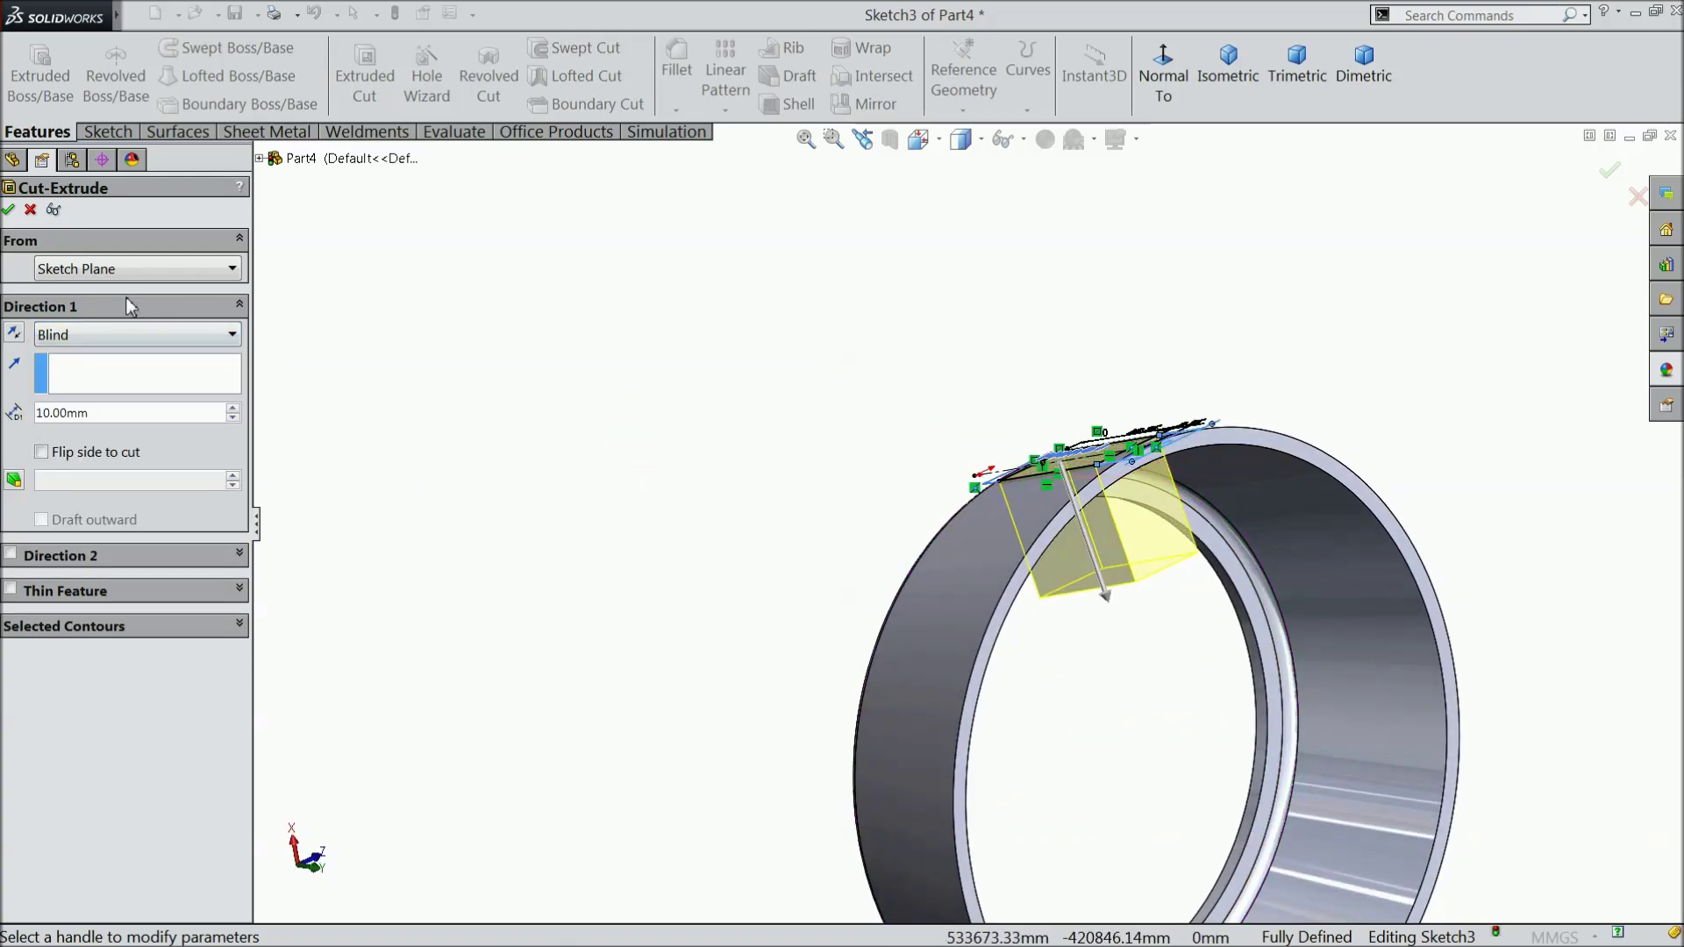
{"action": "left_click", "coordinate": [8, 210]}
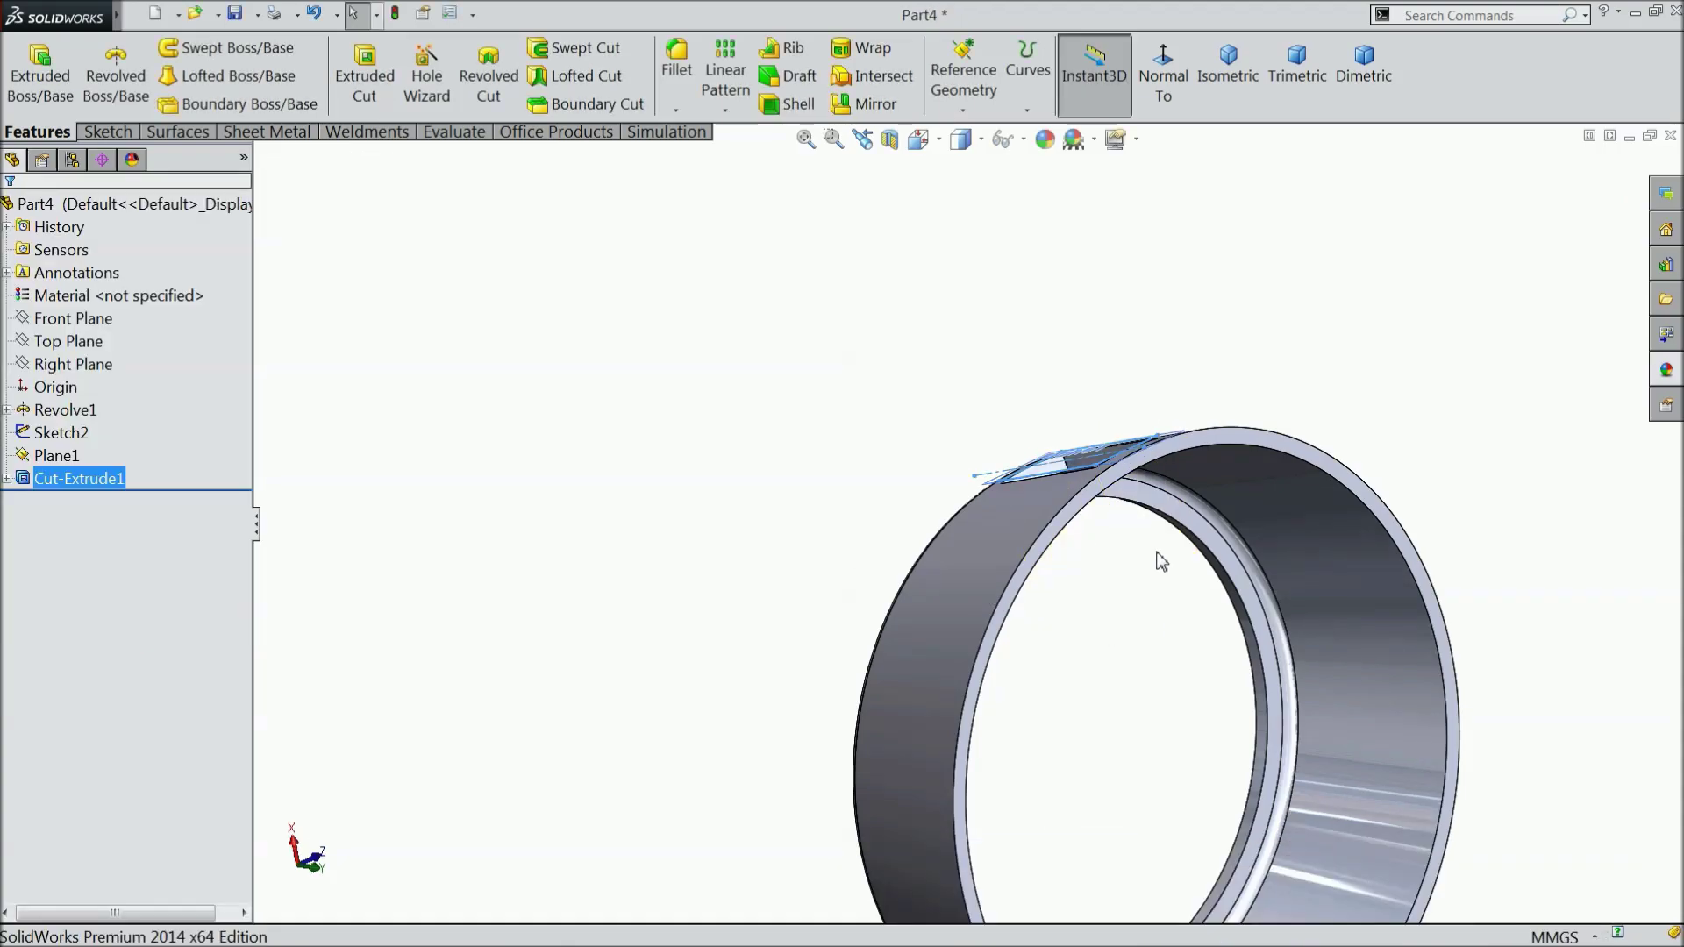
Hide the slanted reference plane Plane1 and the converted line's sketch, Sketch2
{"action": "scroll", "coordinate": [1134, 580], "scroll_direction": "down", "scroll_amount": 3}
{"action": "left_click", "coordinate": [1134, 581]}
{"action": "middle_click_drag", "start_coordinate": [1060, 552], "coordinate": [1080, 696]}
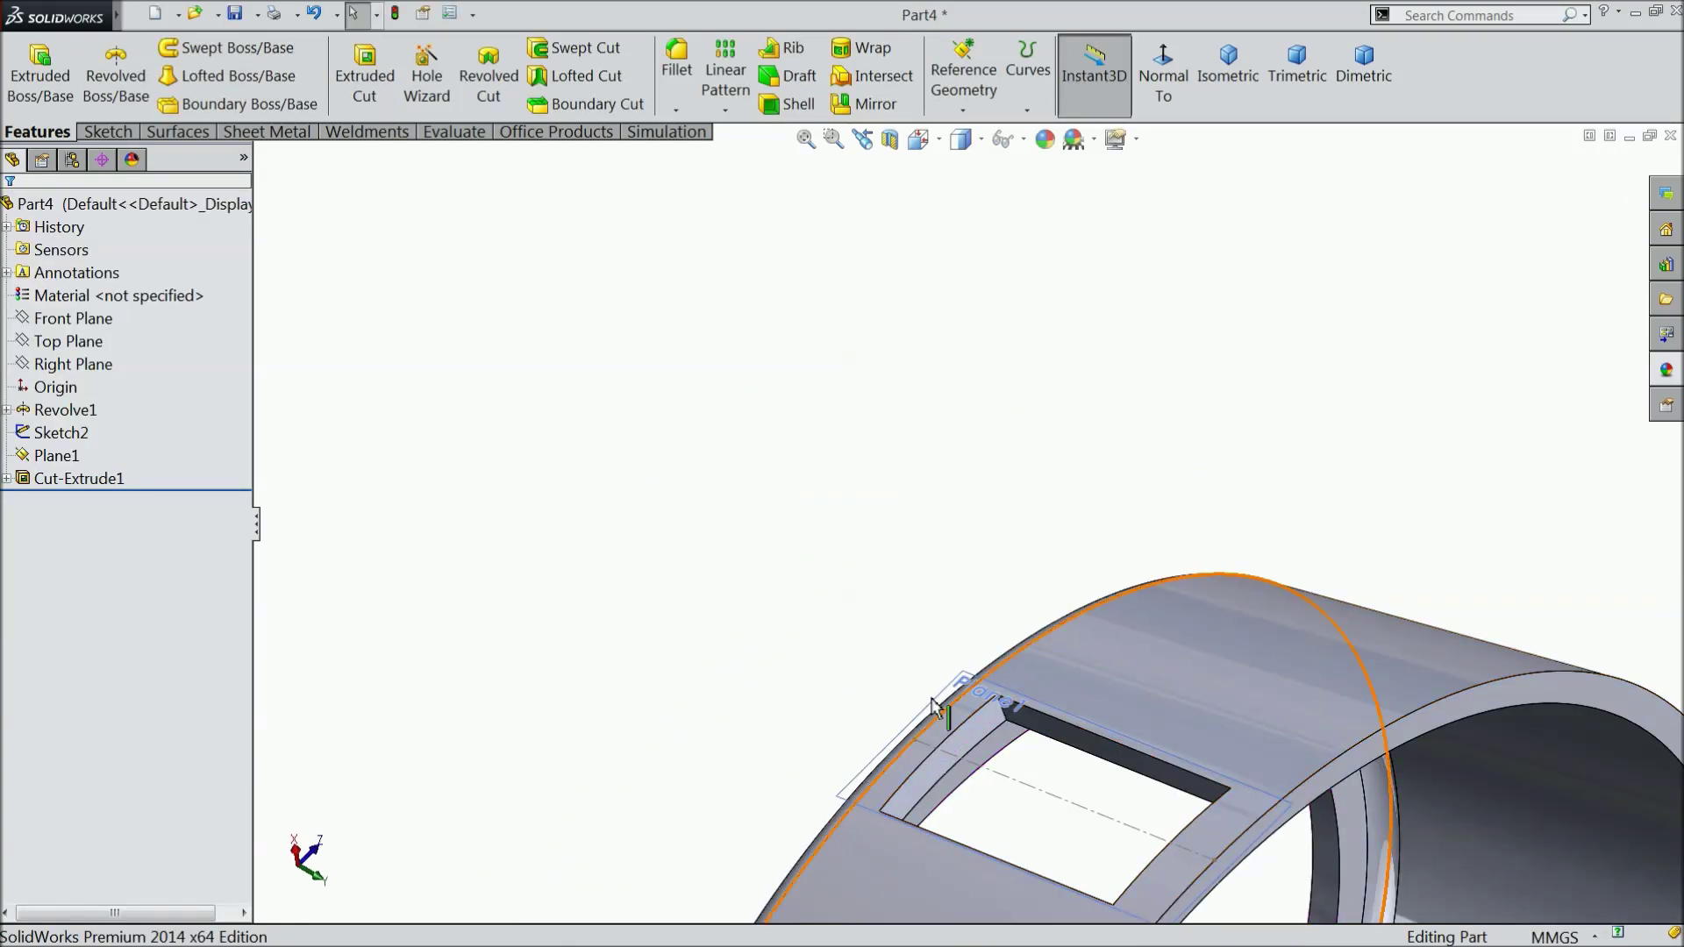
{"action": "left_click", "coordinate": [49, 432]}
{"action": "left_click", "coordinate": [24, 456]}
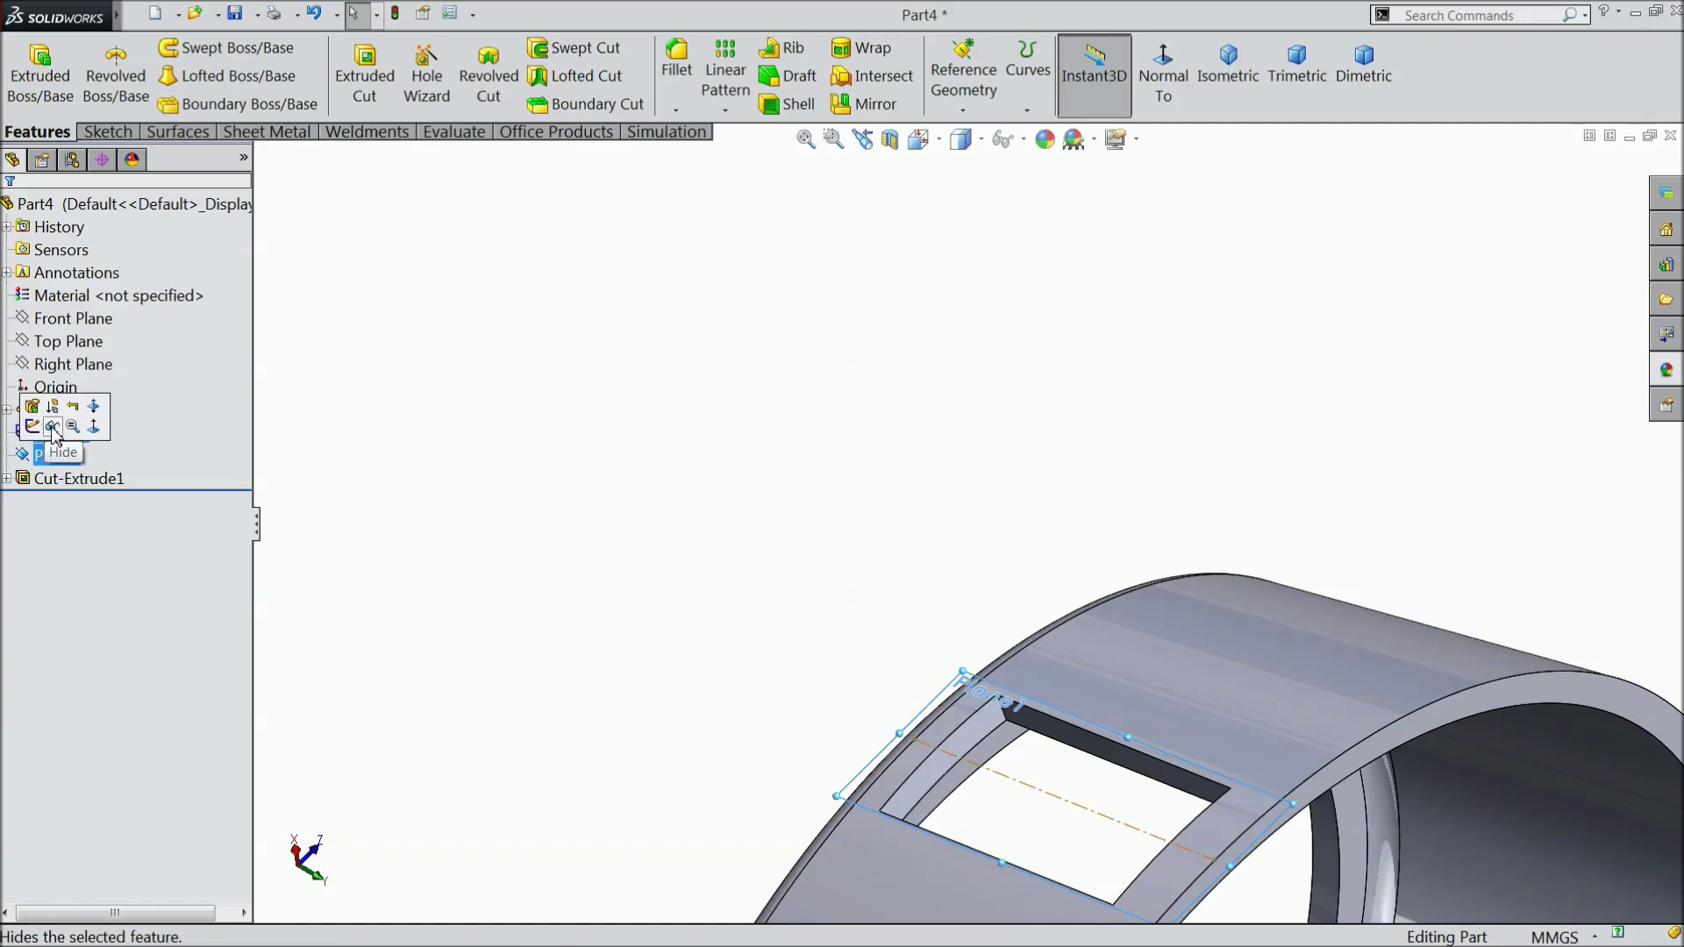
{"action": "left_click", "coordinate": [52, 427]}
{"action": "scroll", "coordinate": [745, 506], "scroll_direction": "up", "scroll_amount": 3}
{"action": "mouse_move", "coordinate": [741, 539]}
{"action": "middle_mouse_down"}
{"action": "mouse_move", "coordinate": [749, 591]}
{"action": "mouse_move", "coordinate": [743, 529]}
{"action": "mouse_move", "coordinate": [760, 582]}
{"action": "middle_mouse_up"}
{"action": "left_click", "coordinate": [35, 433]}
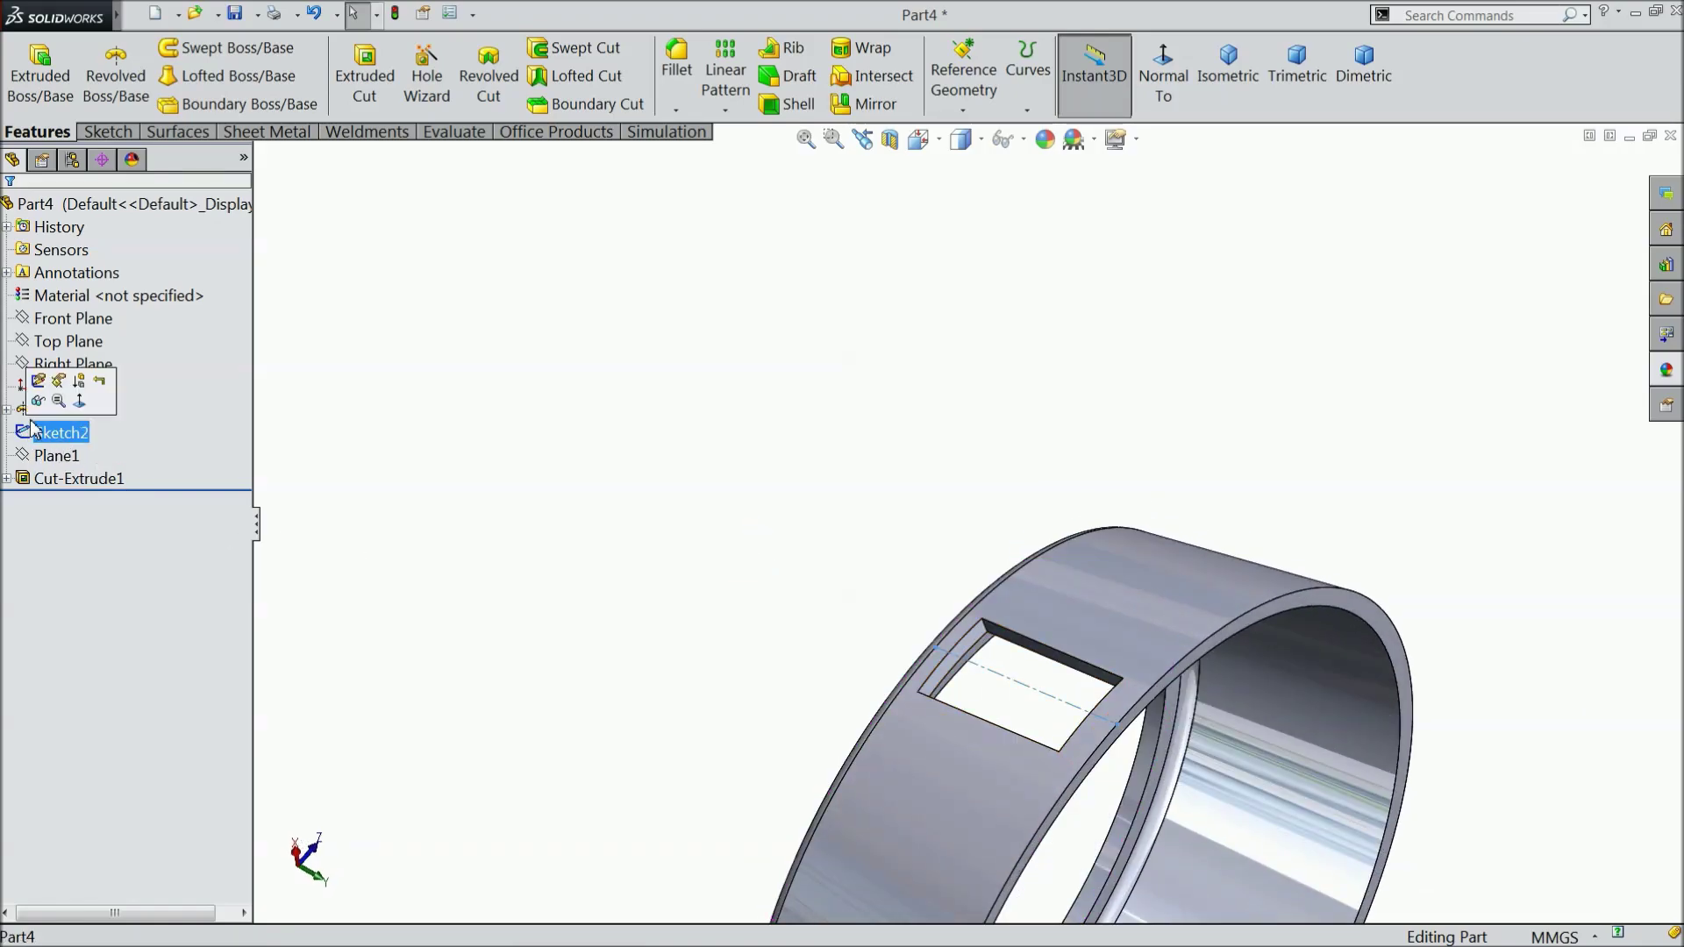
{"action": "left_click", "coordinate": [38, 400]}
{"action": "scroll", "coordinate": [662, 657], "scroll_direction": "up", "scroll_amount": 2}
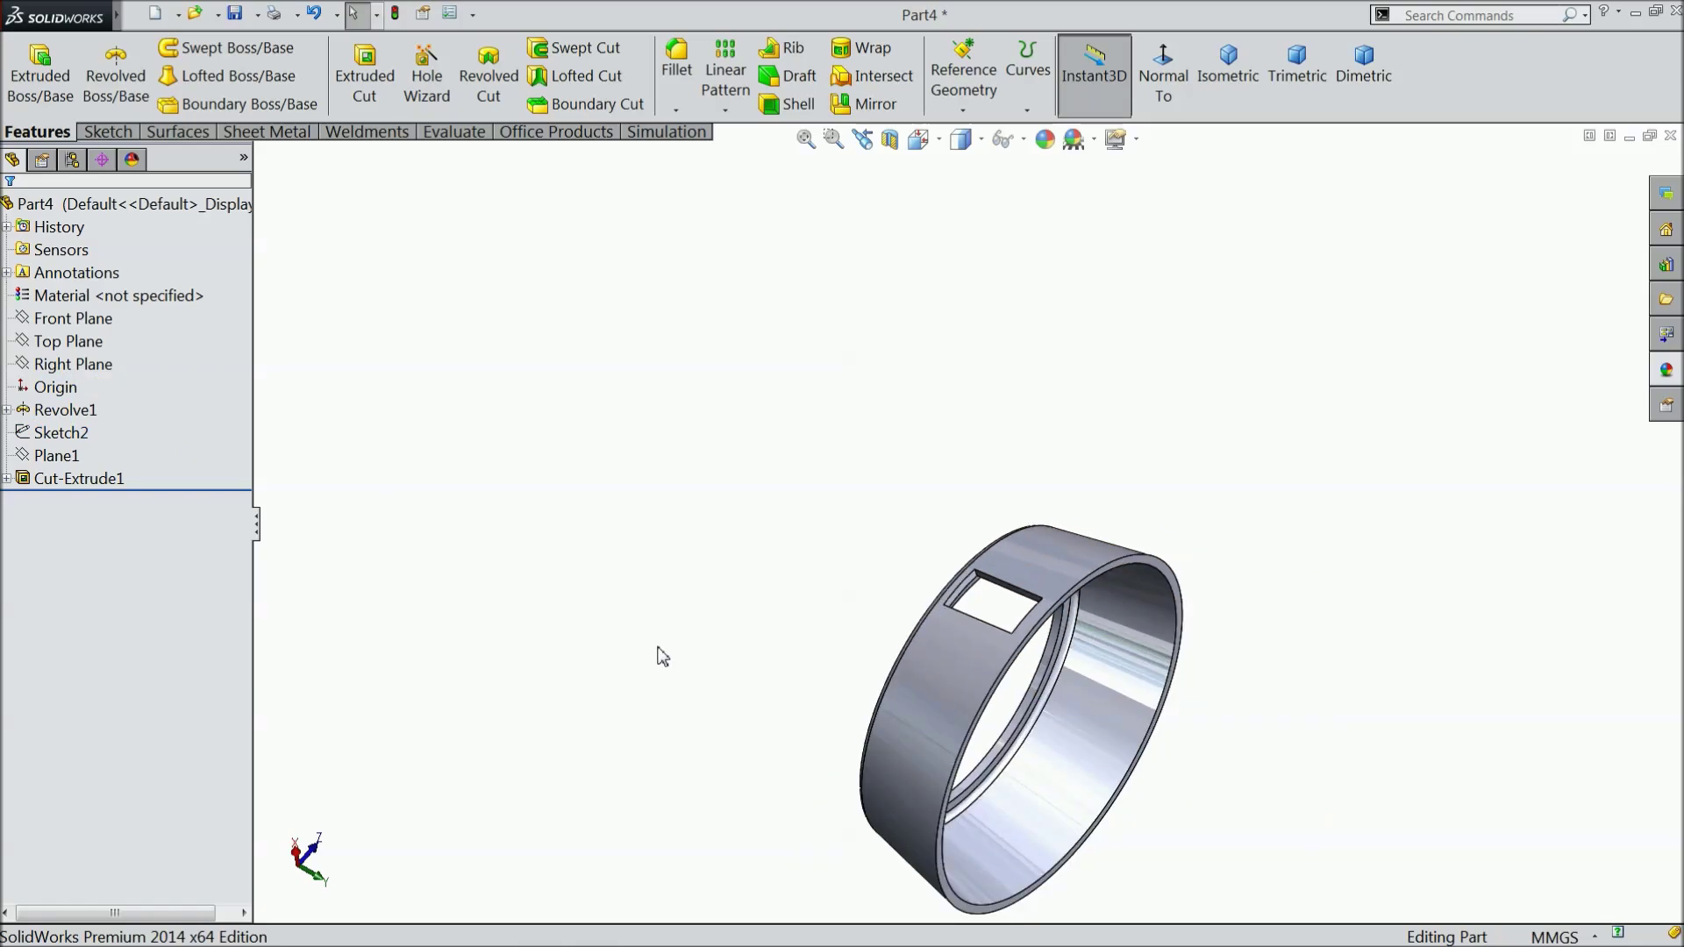
{"action": "middle_click_drag", "start_coordinate": [662, 657], "coordinate": [823, 672]}
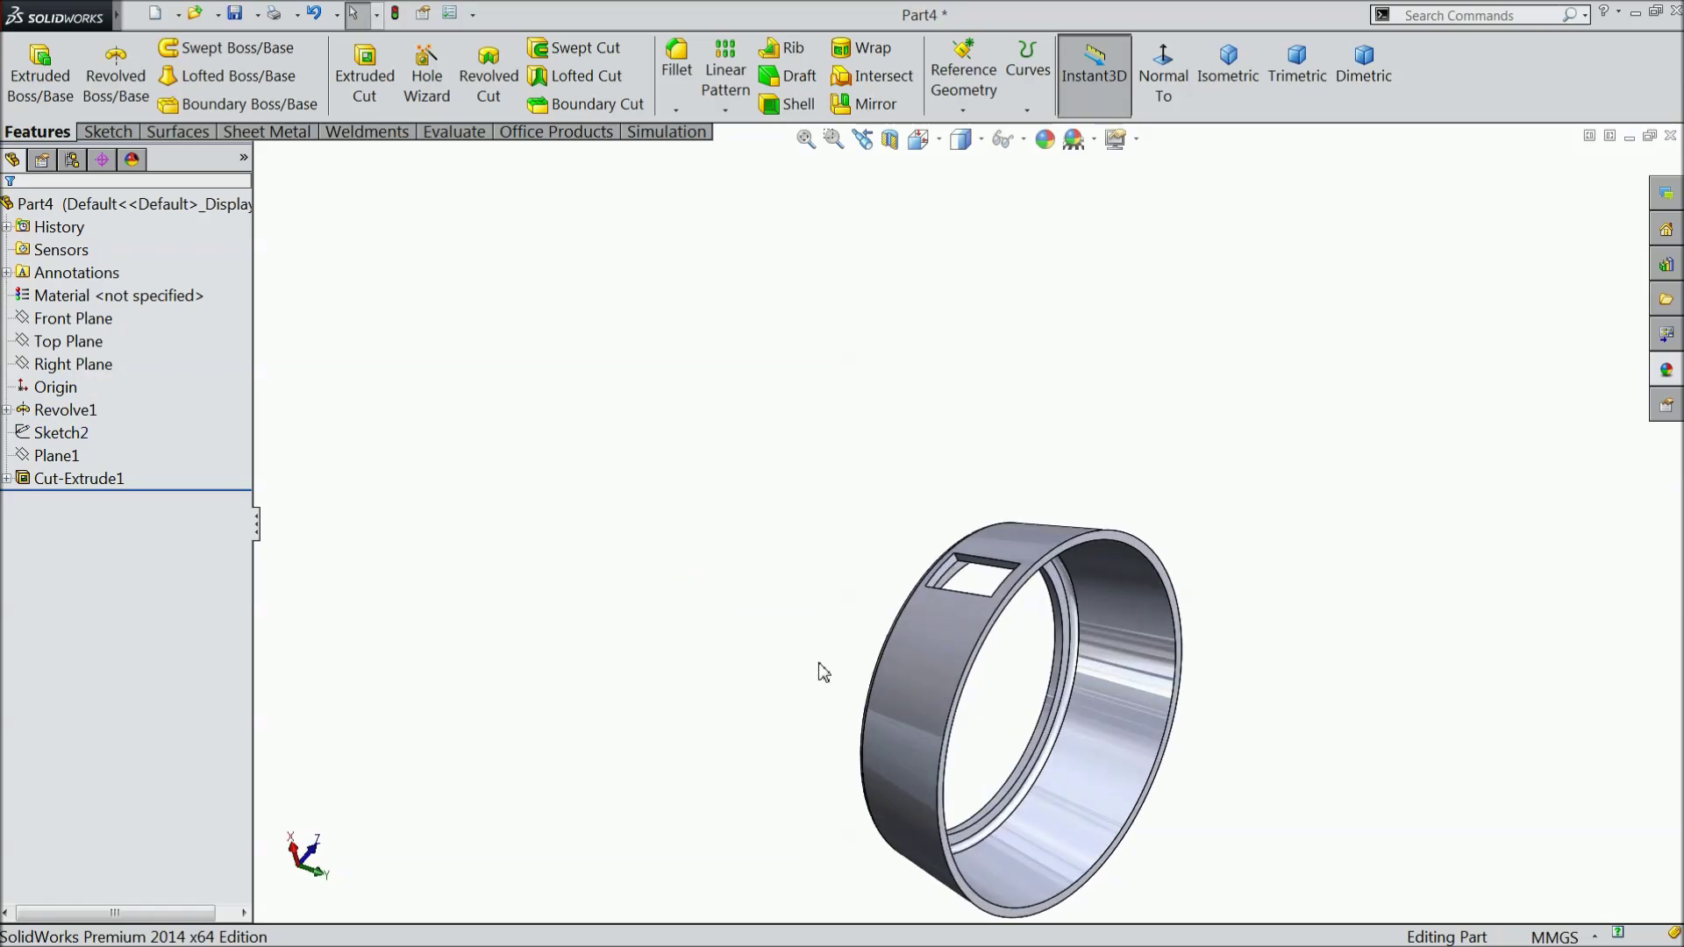
{"action": "middle_click_drag", "start_coordinate": [1117, 696], "coordinate": [1131, 783]}
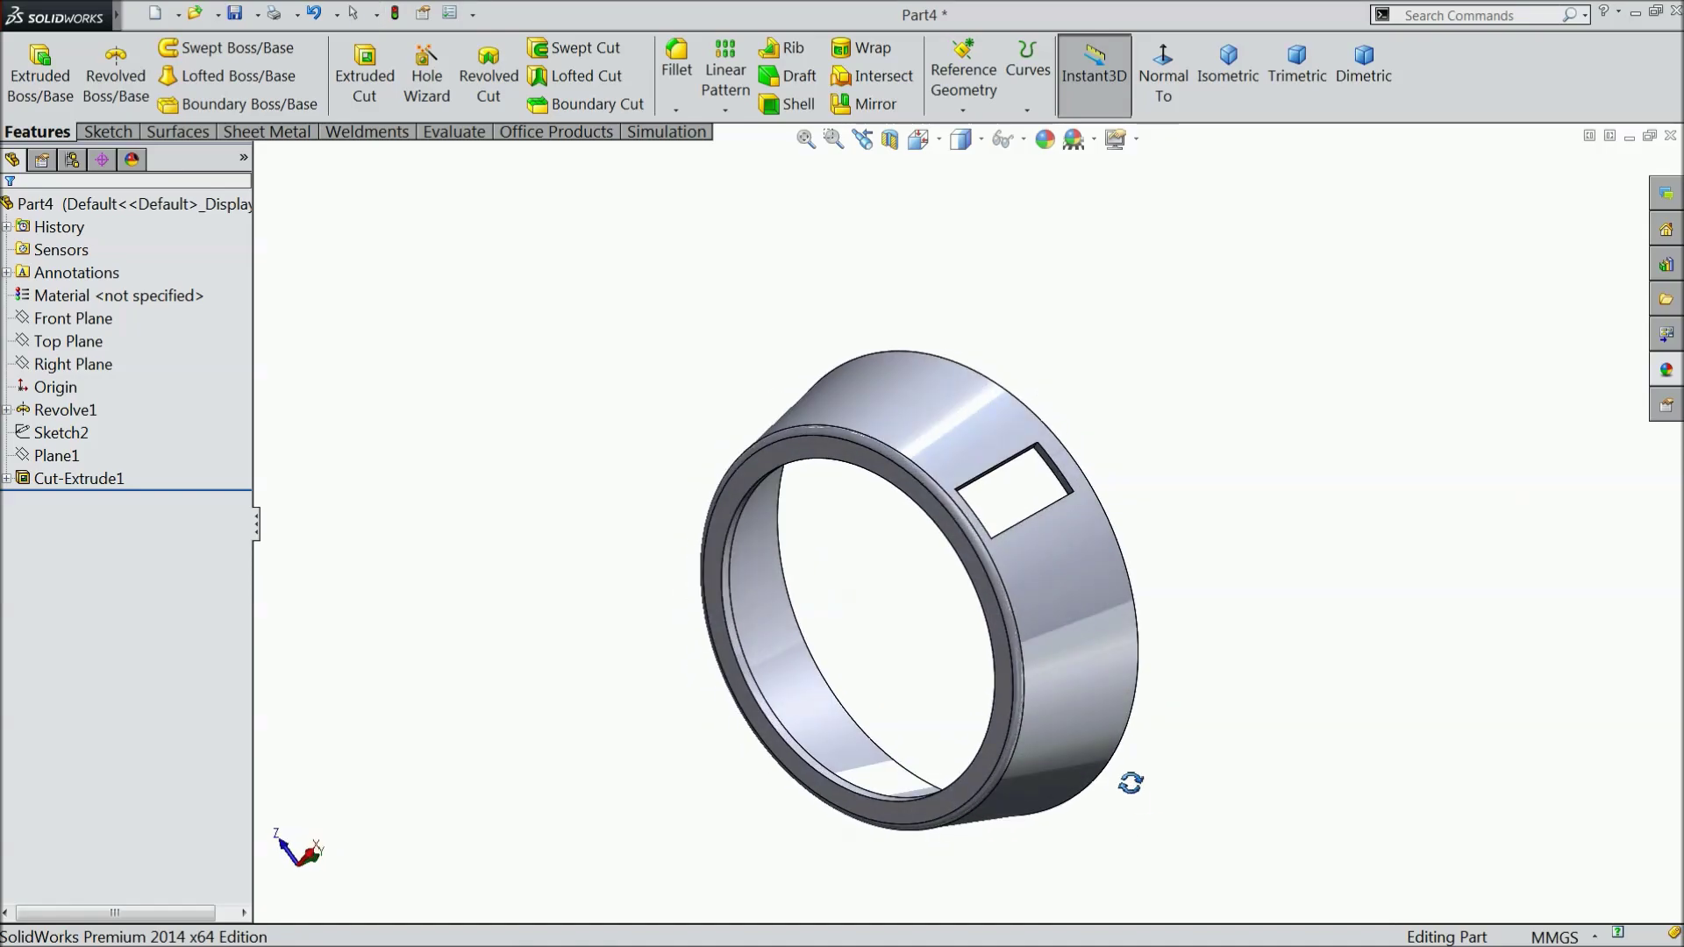
{"action": "scroll", "coordinate": [1069, 654], "scroll_direction": "down", "scroll_amount": 3}
{"action": "left_click", "coordinate": [28, 429]}
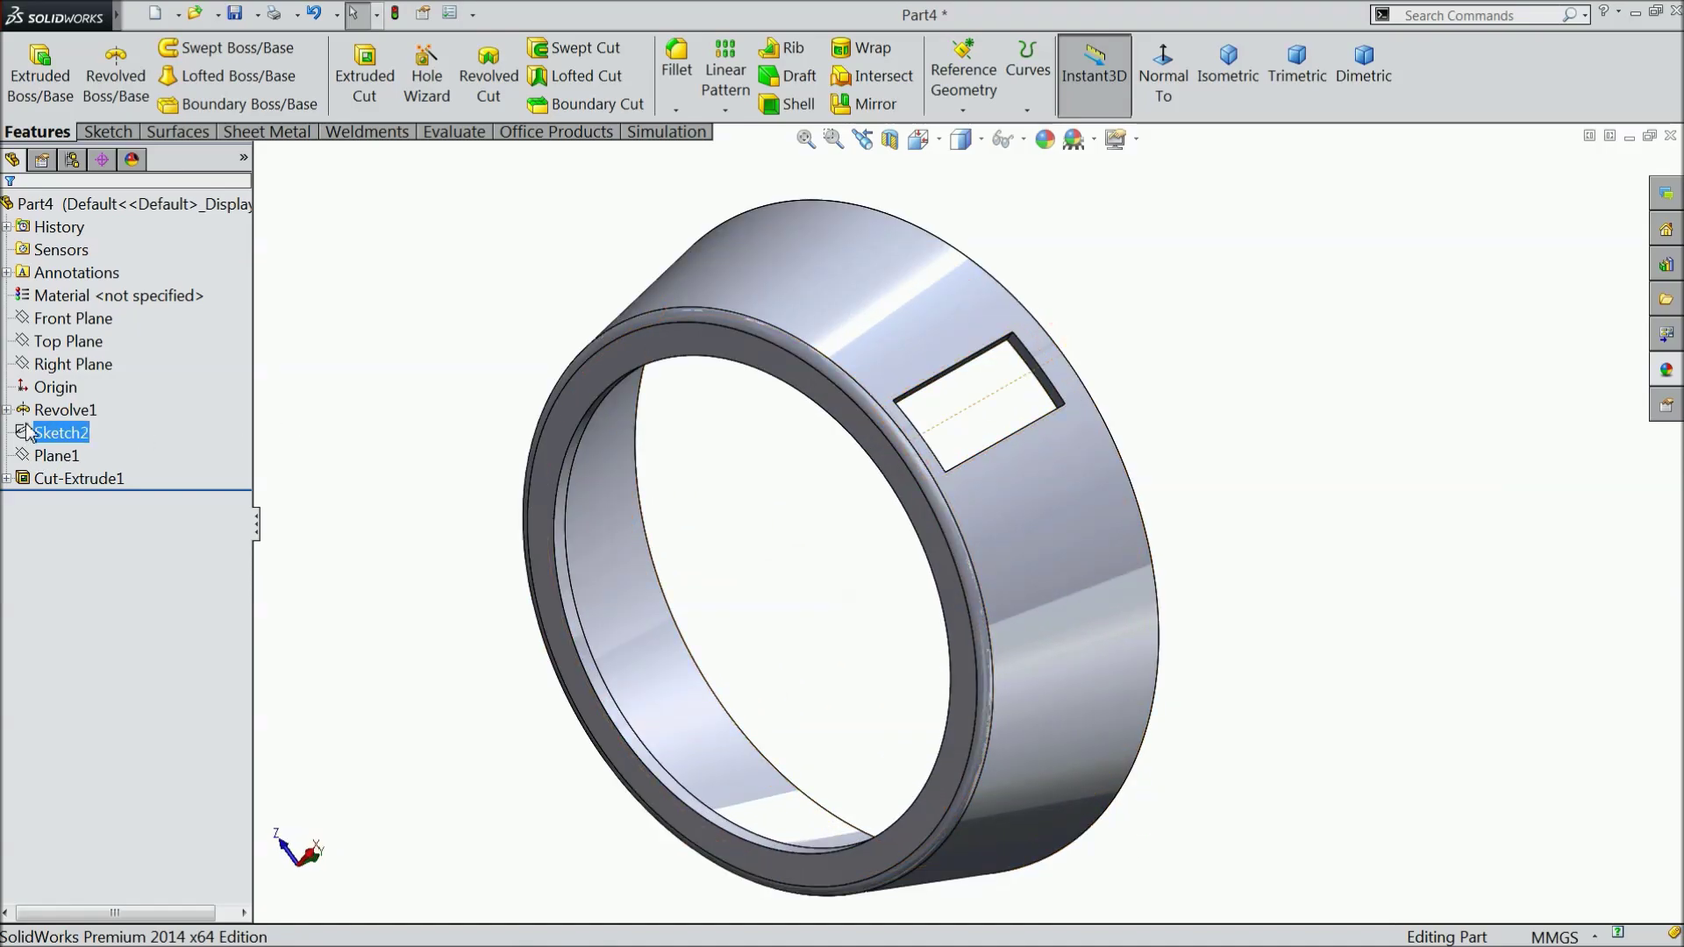
{"action": "left_click", "coordinate": [28, 410]}
{"action": "left_click", "coordinate": [35, 479]}
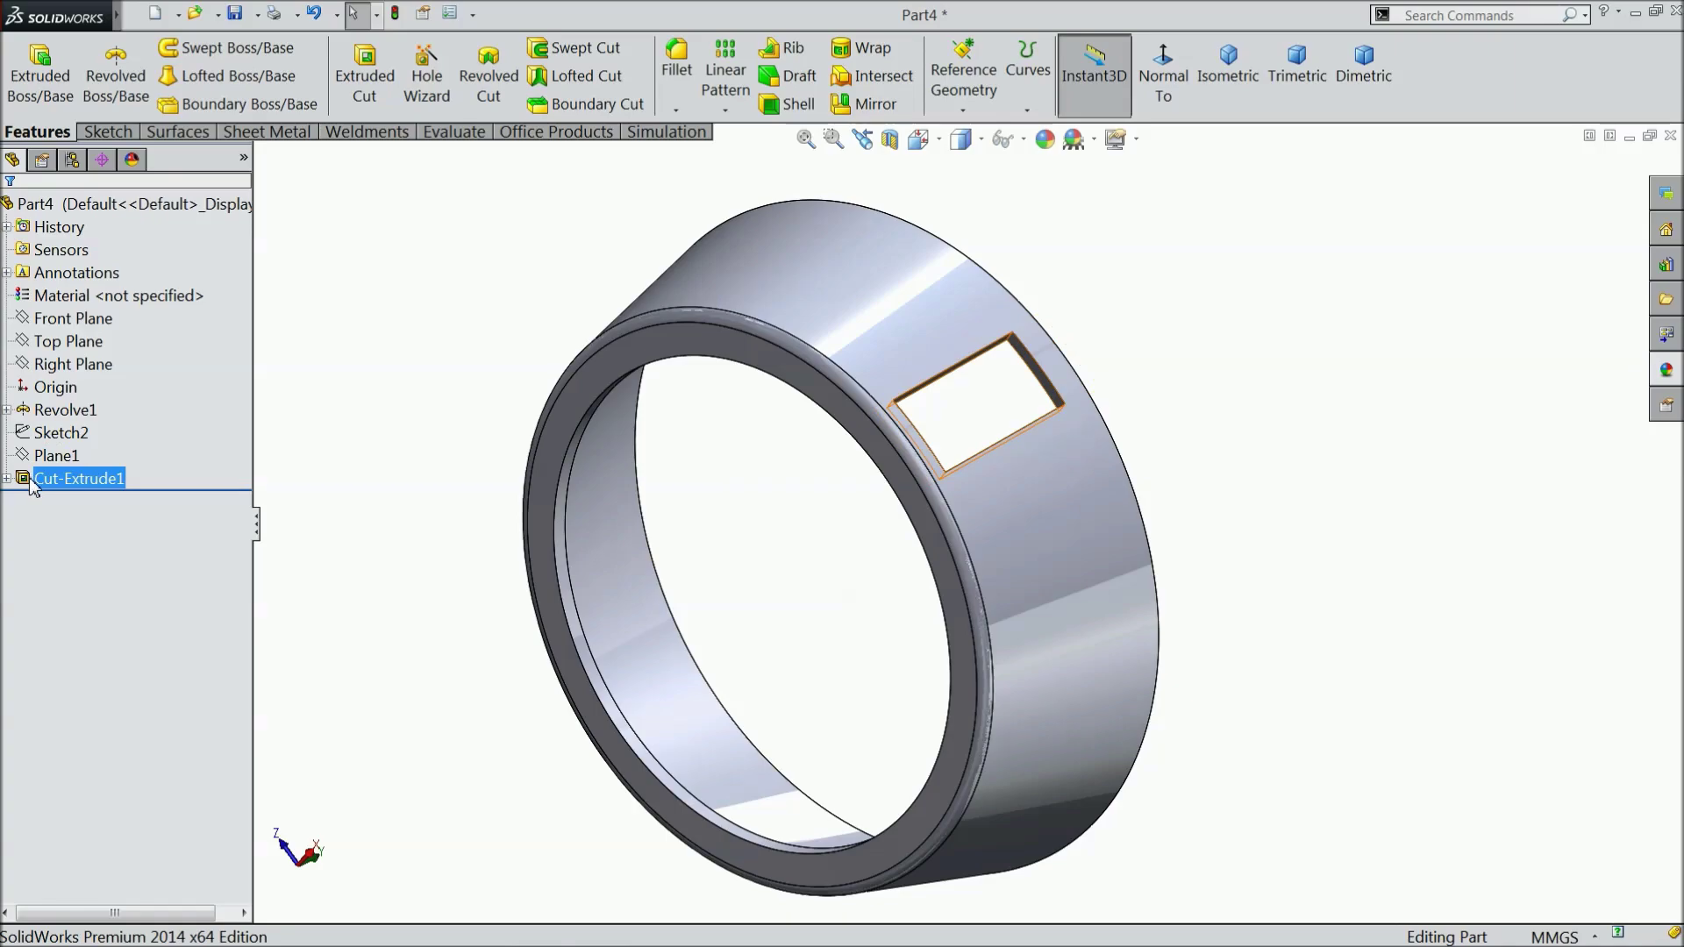
{"action": "left_click", "coordinate": [842, 182]}
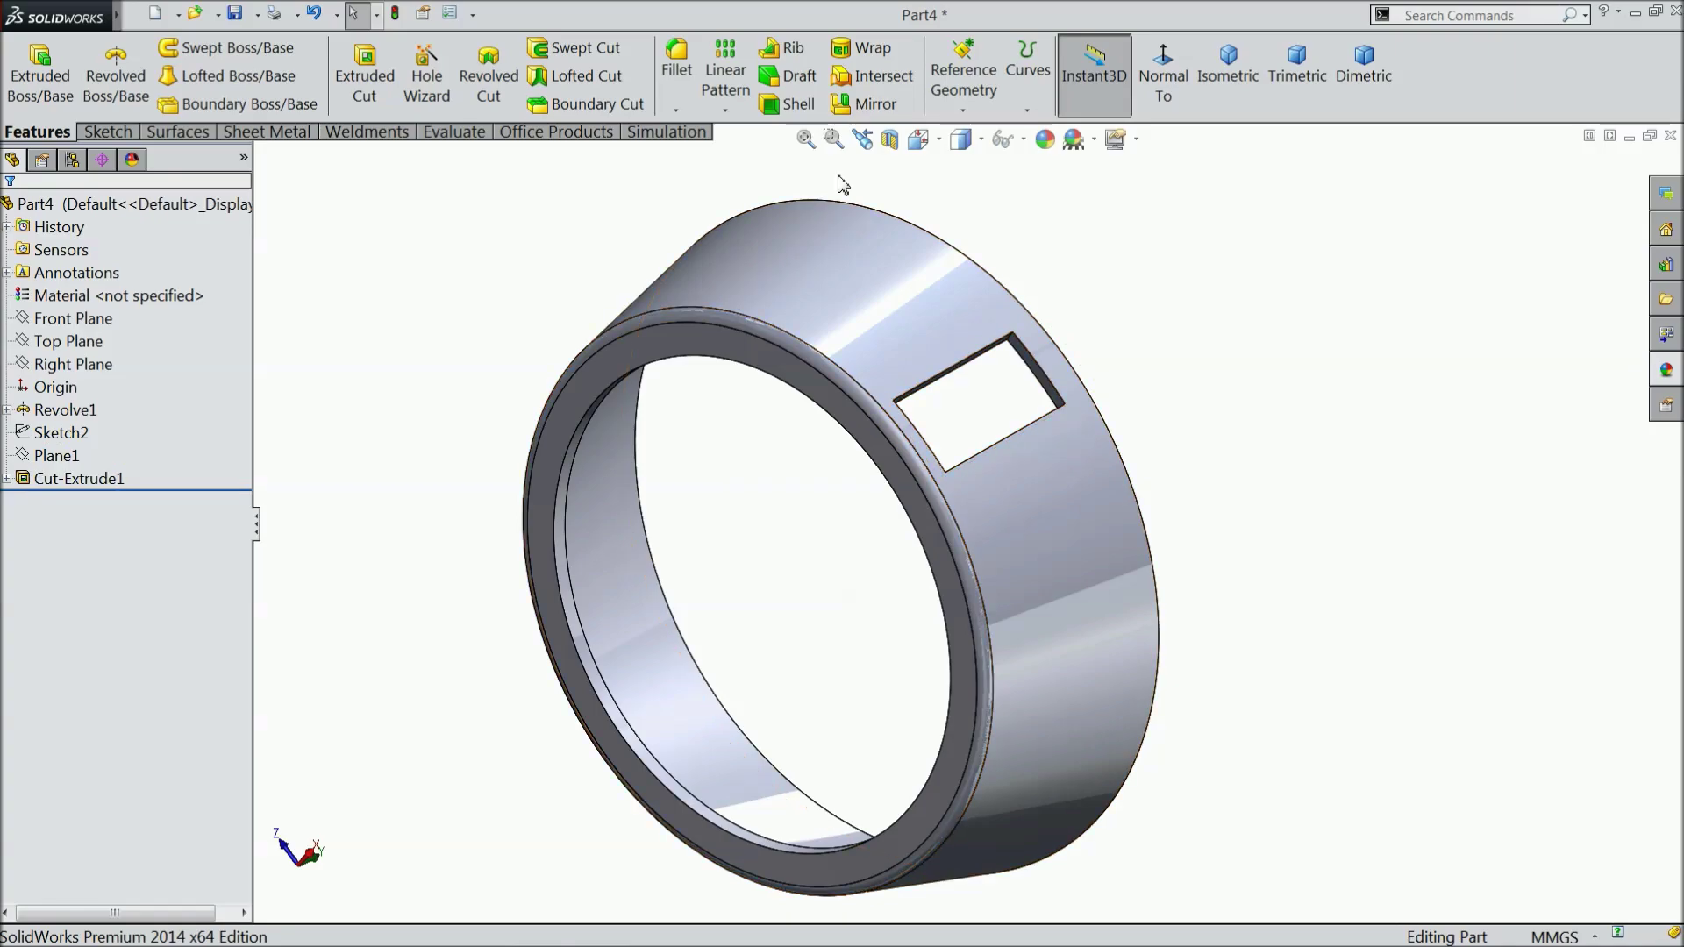
Circular-pattern the rectangular window cut about the ring's inner circular face with 18 equally spaced instances over 360 degrees
{"action": "left_click", "coordinate": [725, 109]}
{"action": "left_click", "coordinate": [755, 160]}
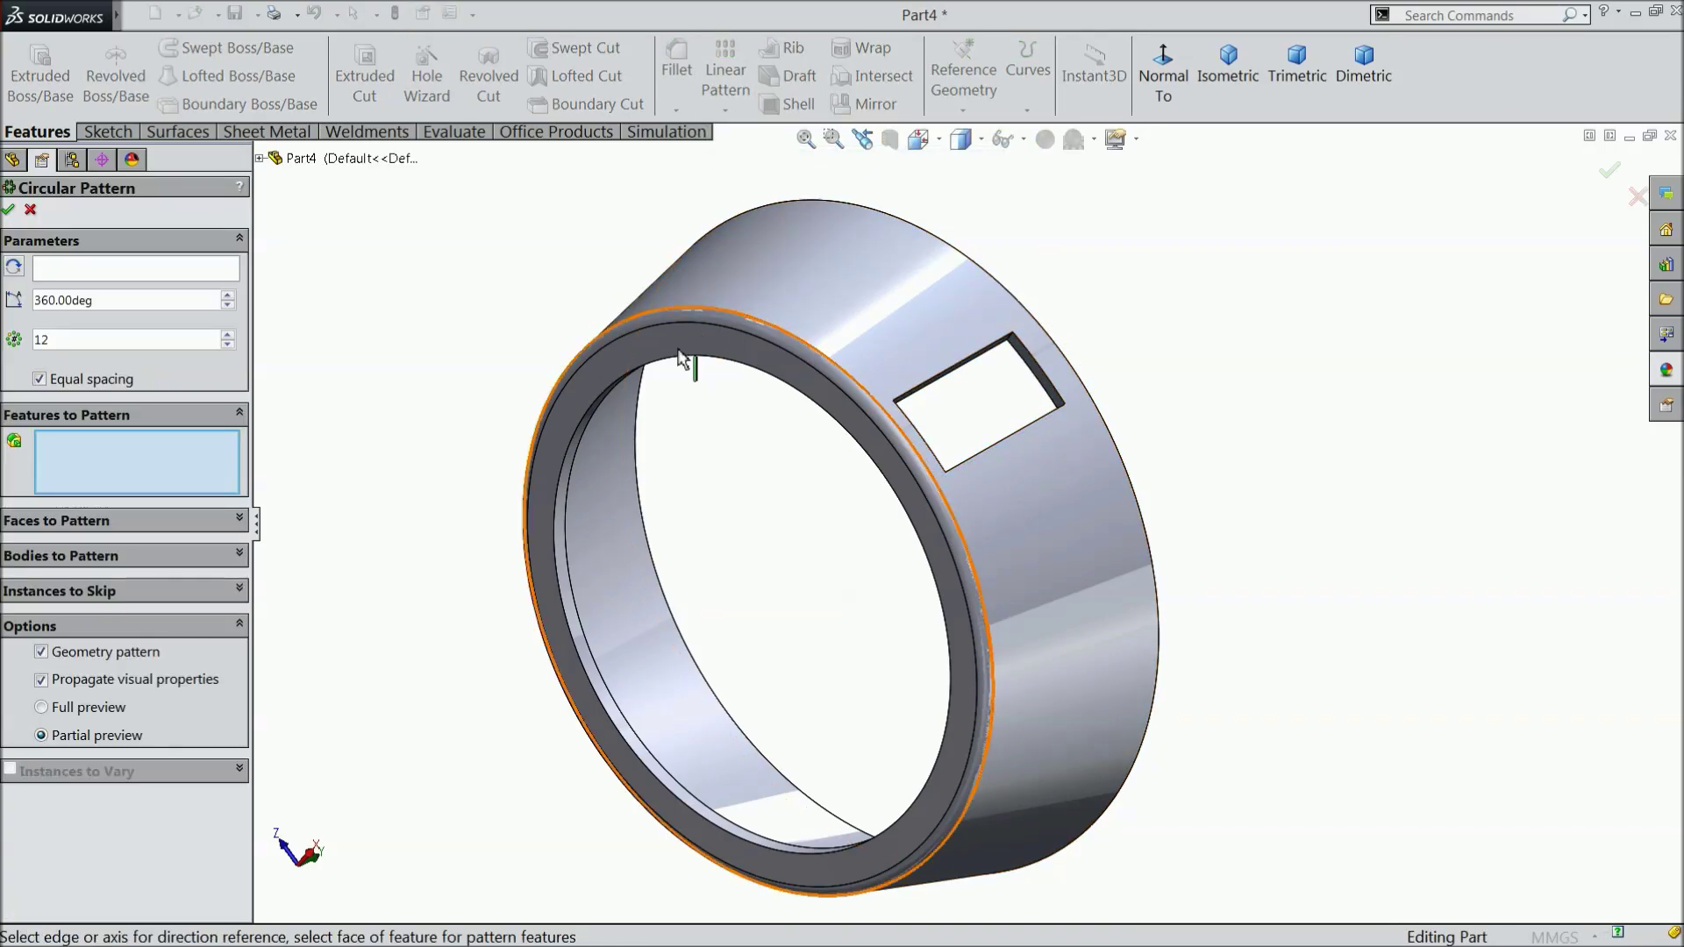
{"action": "left_click", "coordinate": [260, 159]}
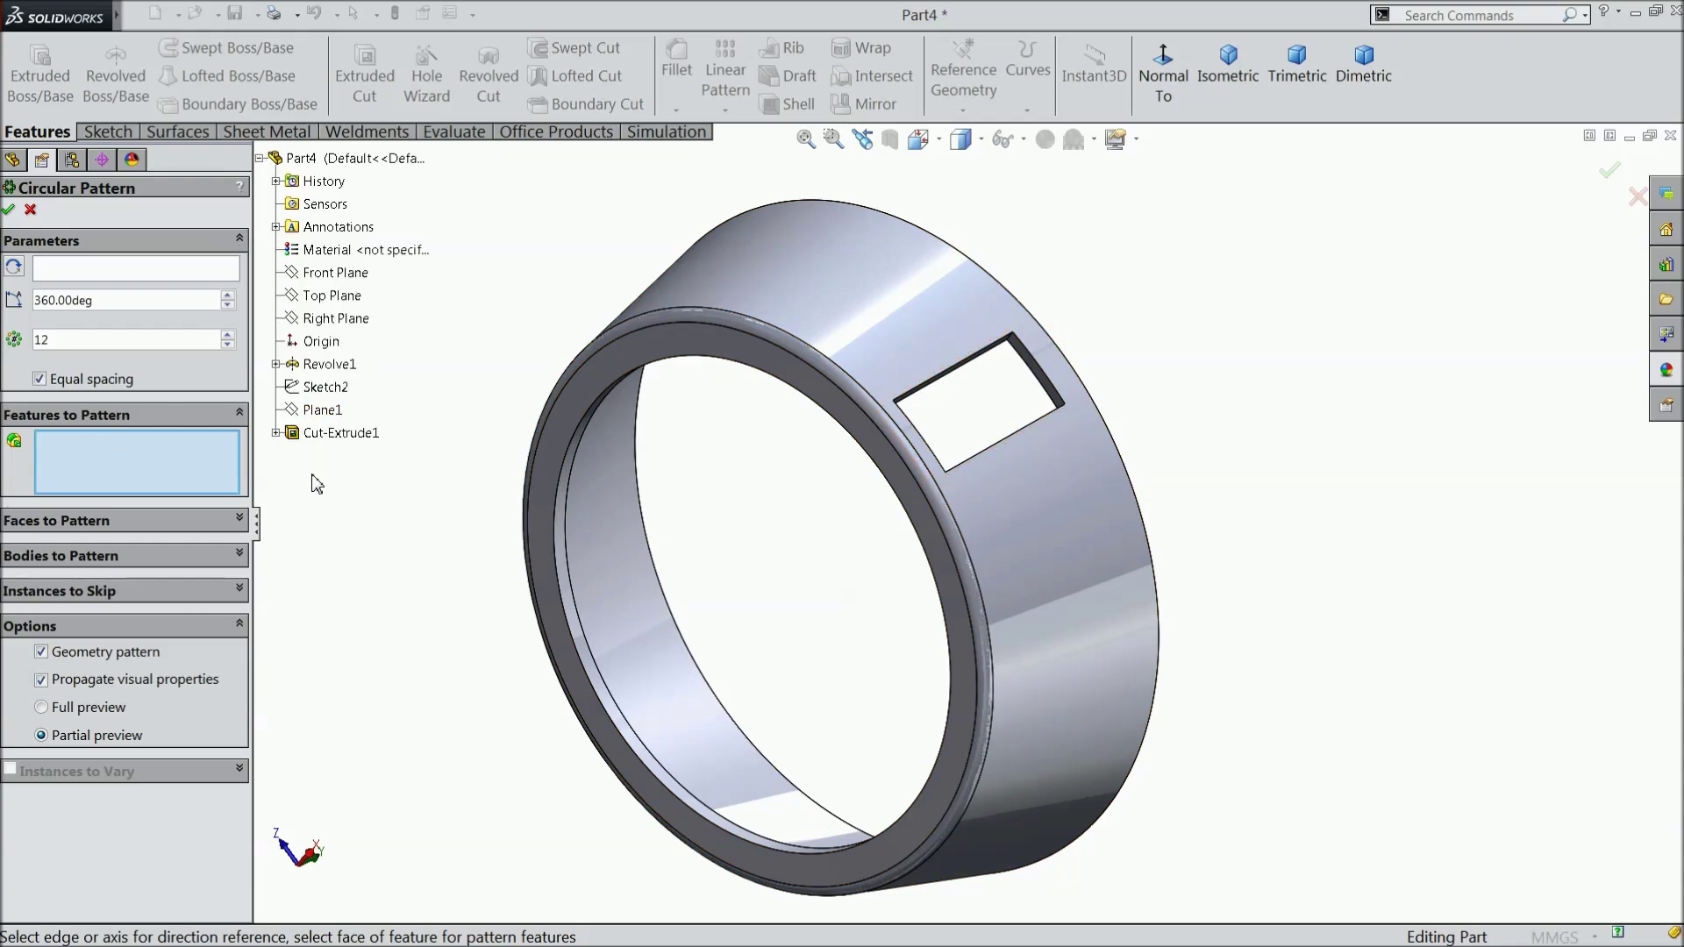
{"action": "left_click", "coordinate": [321, 433]}
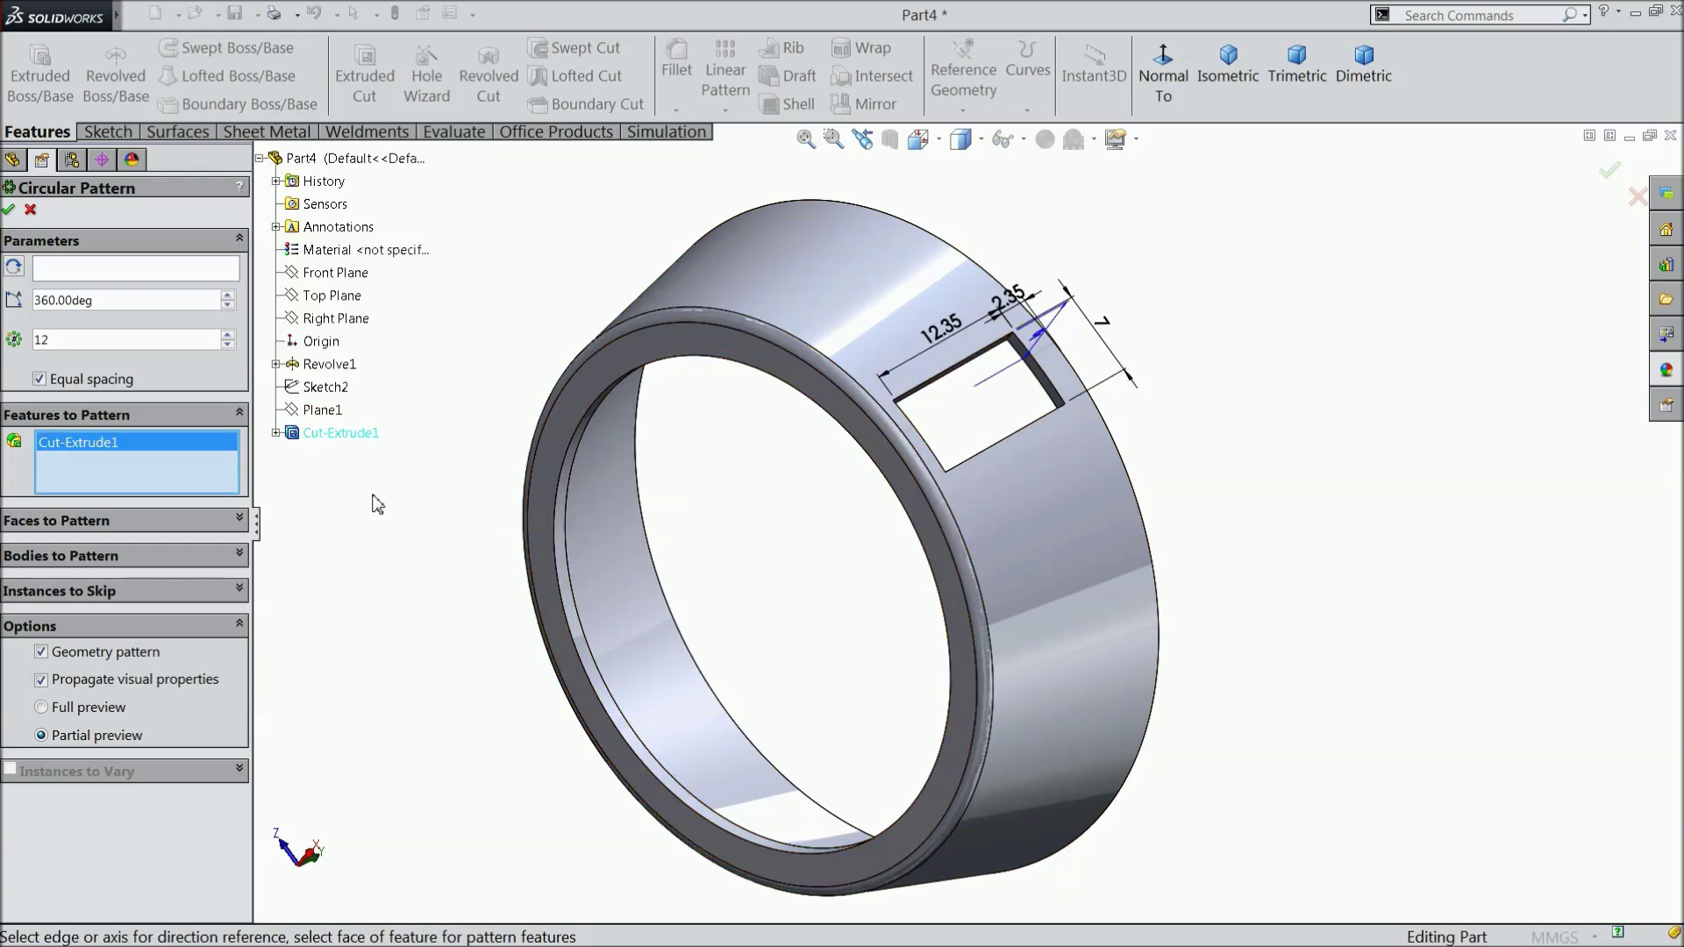
{"action": "left_click", "coordinate": [98, 267]}
{"action": "left_click", "coordinate": [576, 619]}
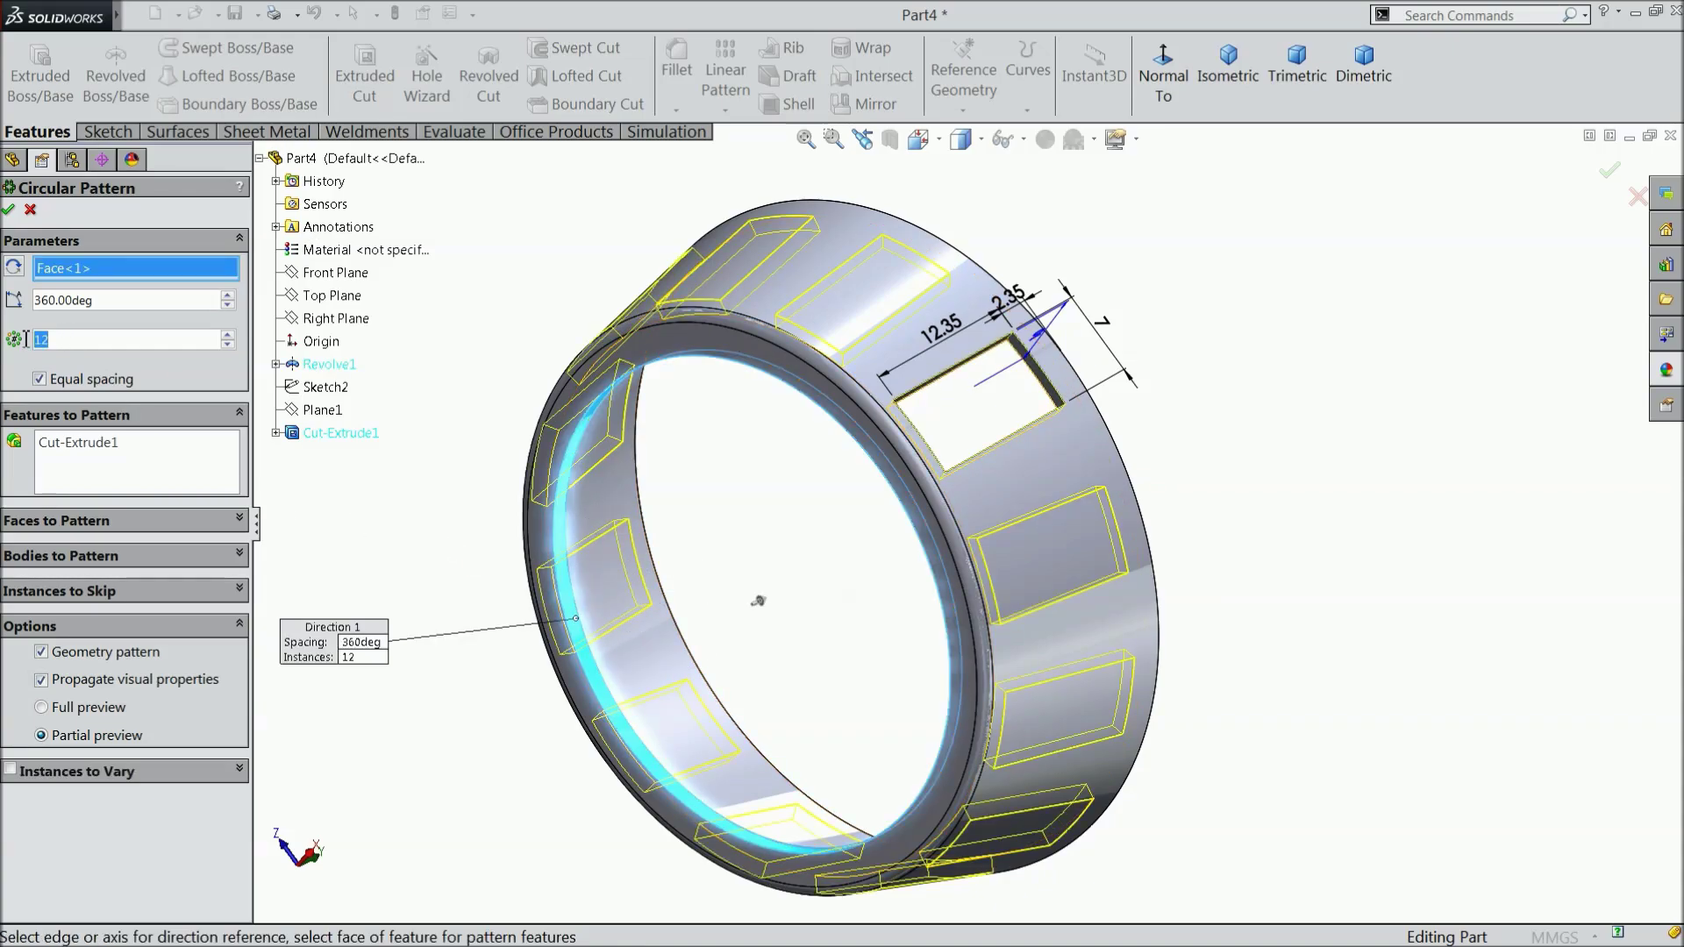
{"action": "type", "text": "18"}
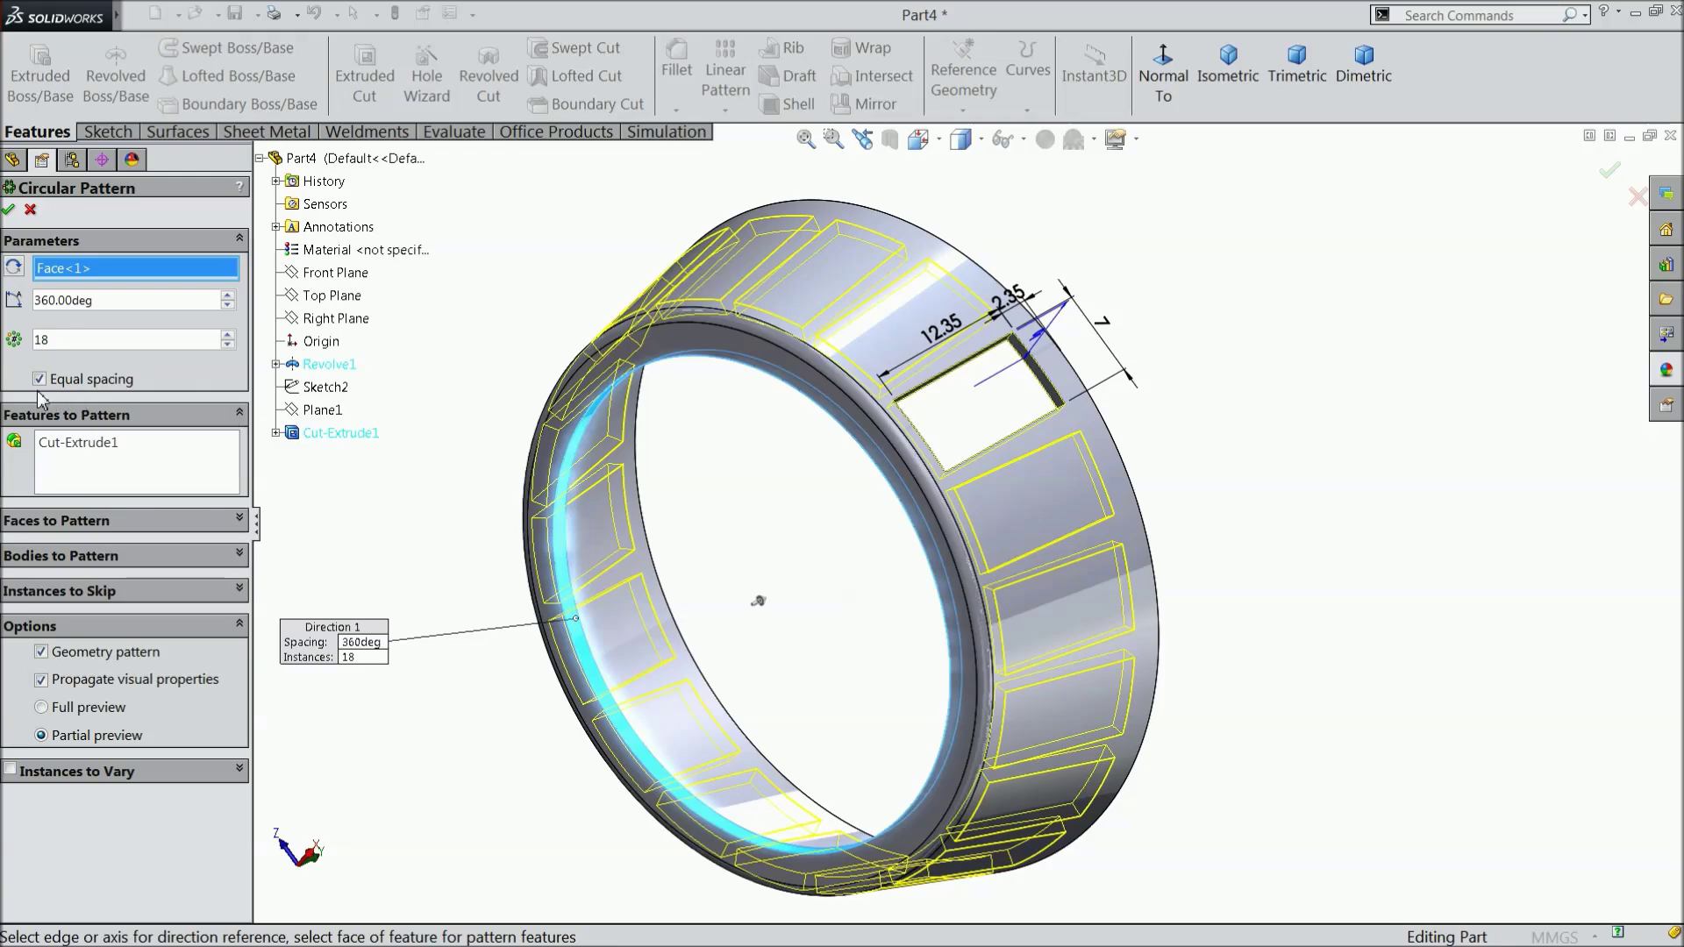
{"action": "left_click", "coordinate": [8, 209]}
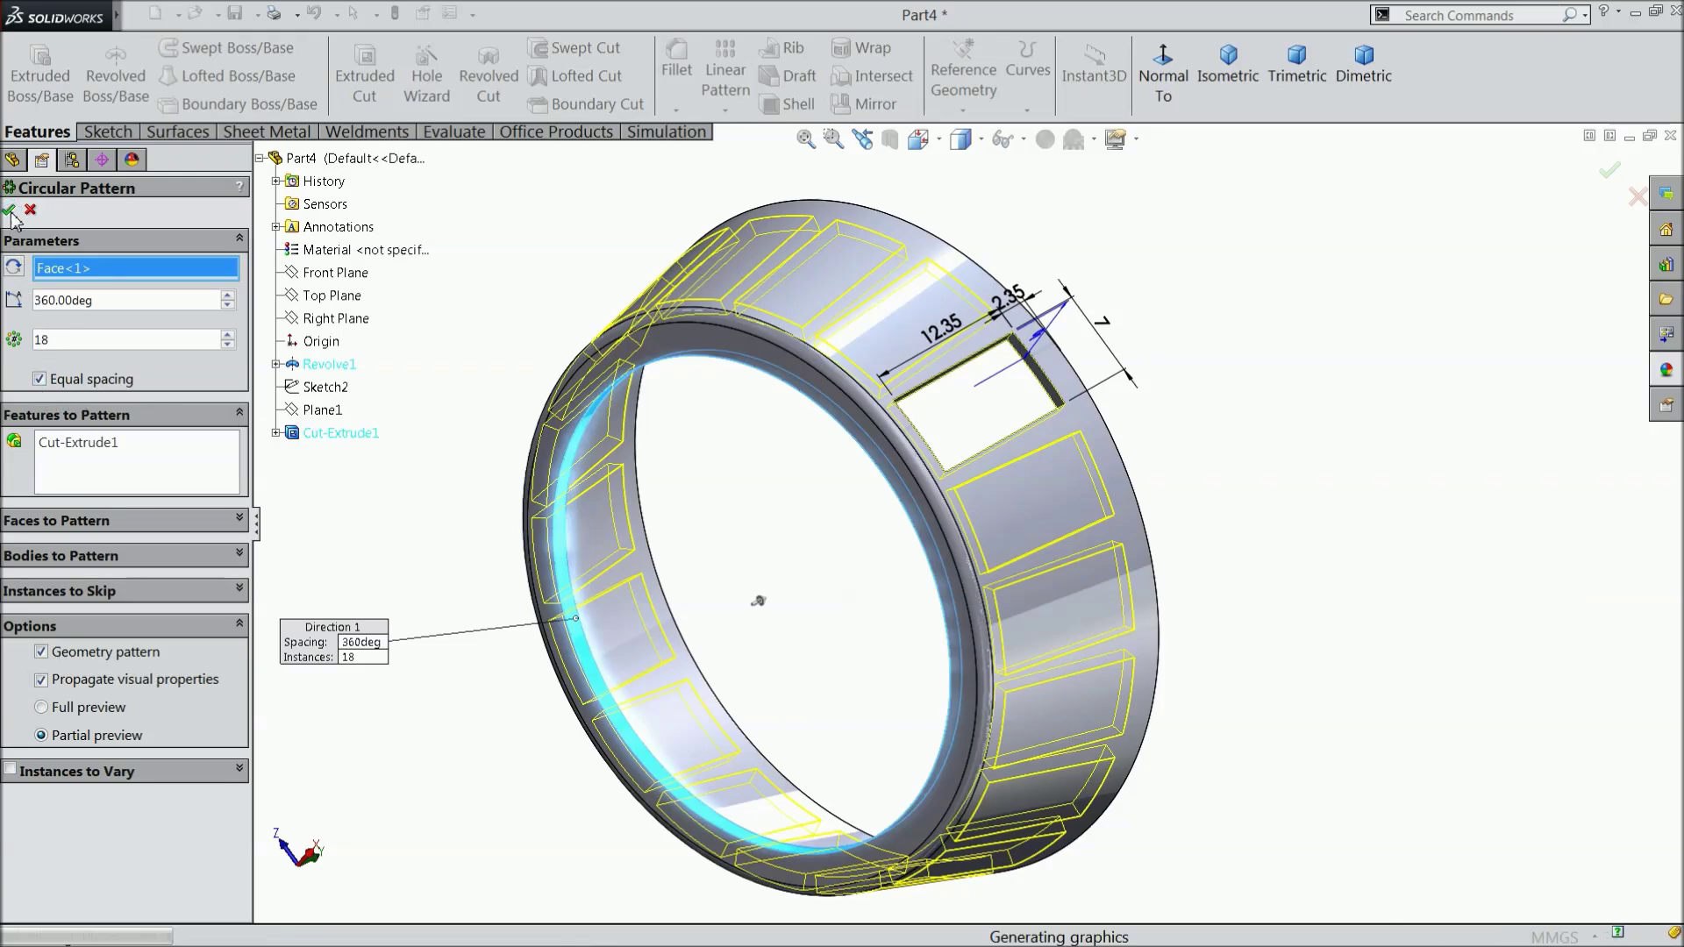
Apply the polished brass appearance to the entire cage part
{"action": "middle_click_drag", "start_coordinate": [1037, 379], "coordinate": [942, 570]}
{"action": "scroll", "coordinate": [943, 570], "scroll_direction": "down", "scroll_amount": 2}
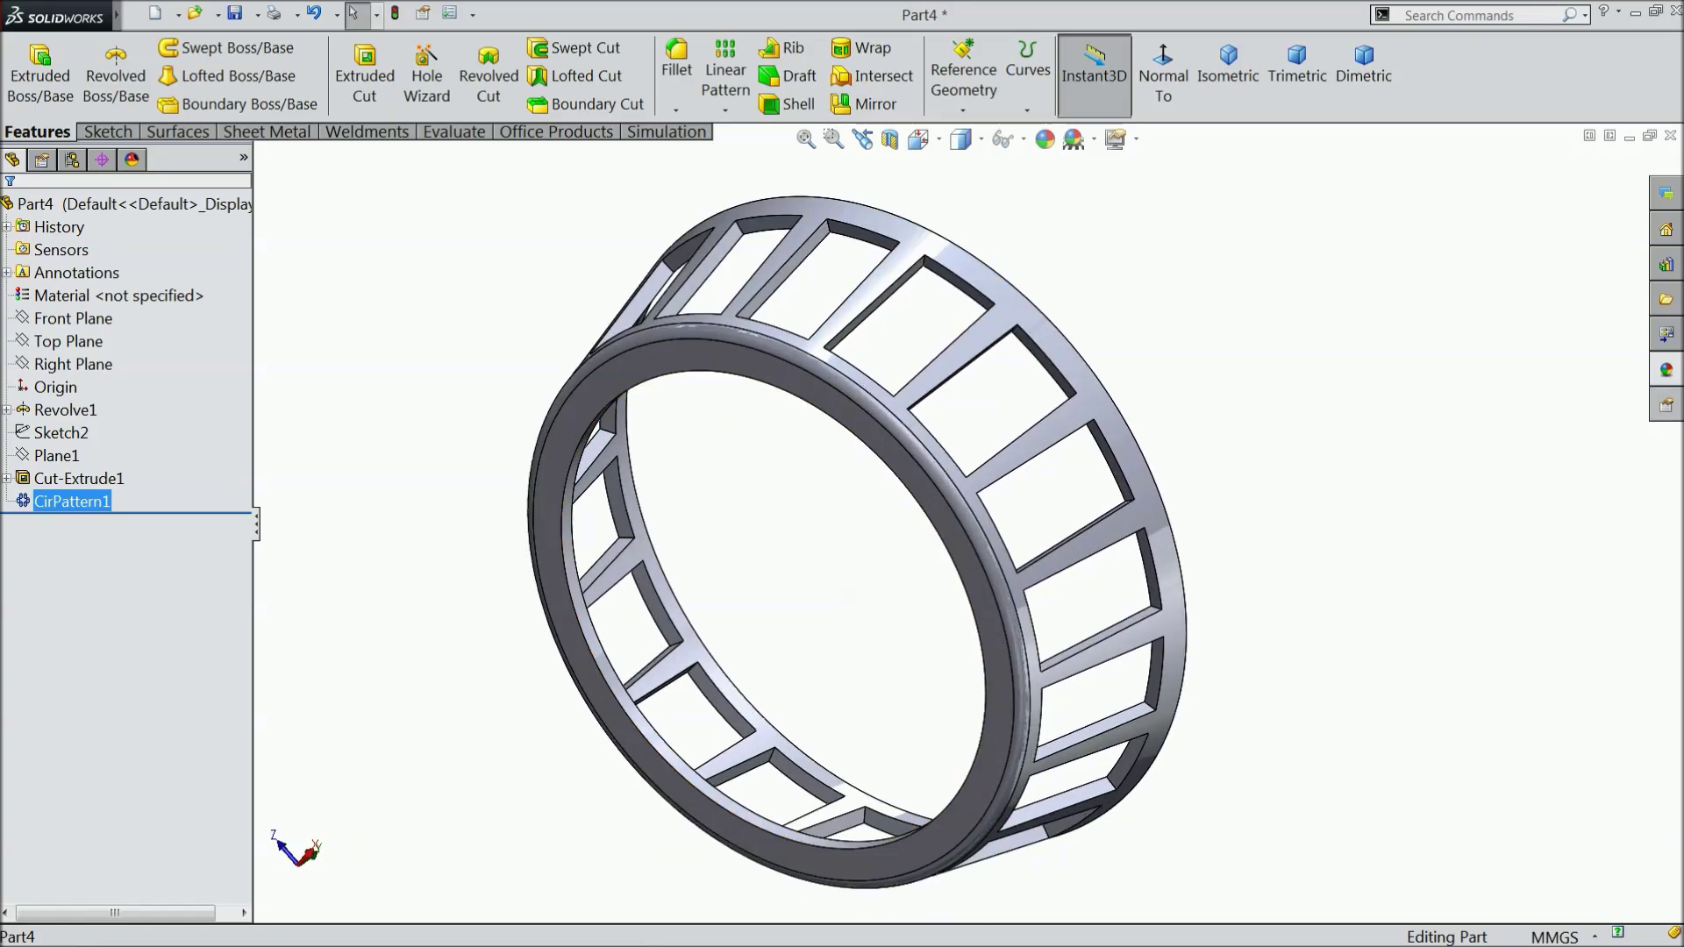
{"action": "left_click", "coordinate": [1666, 370]}
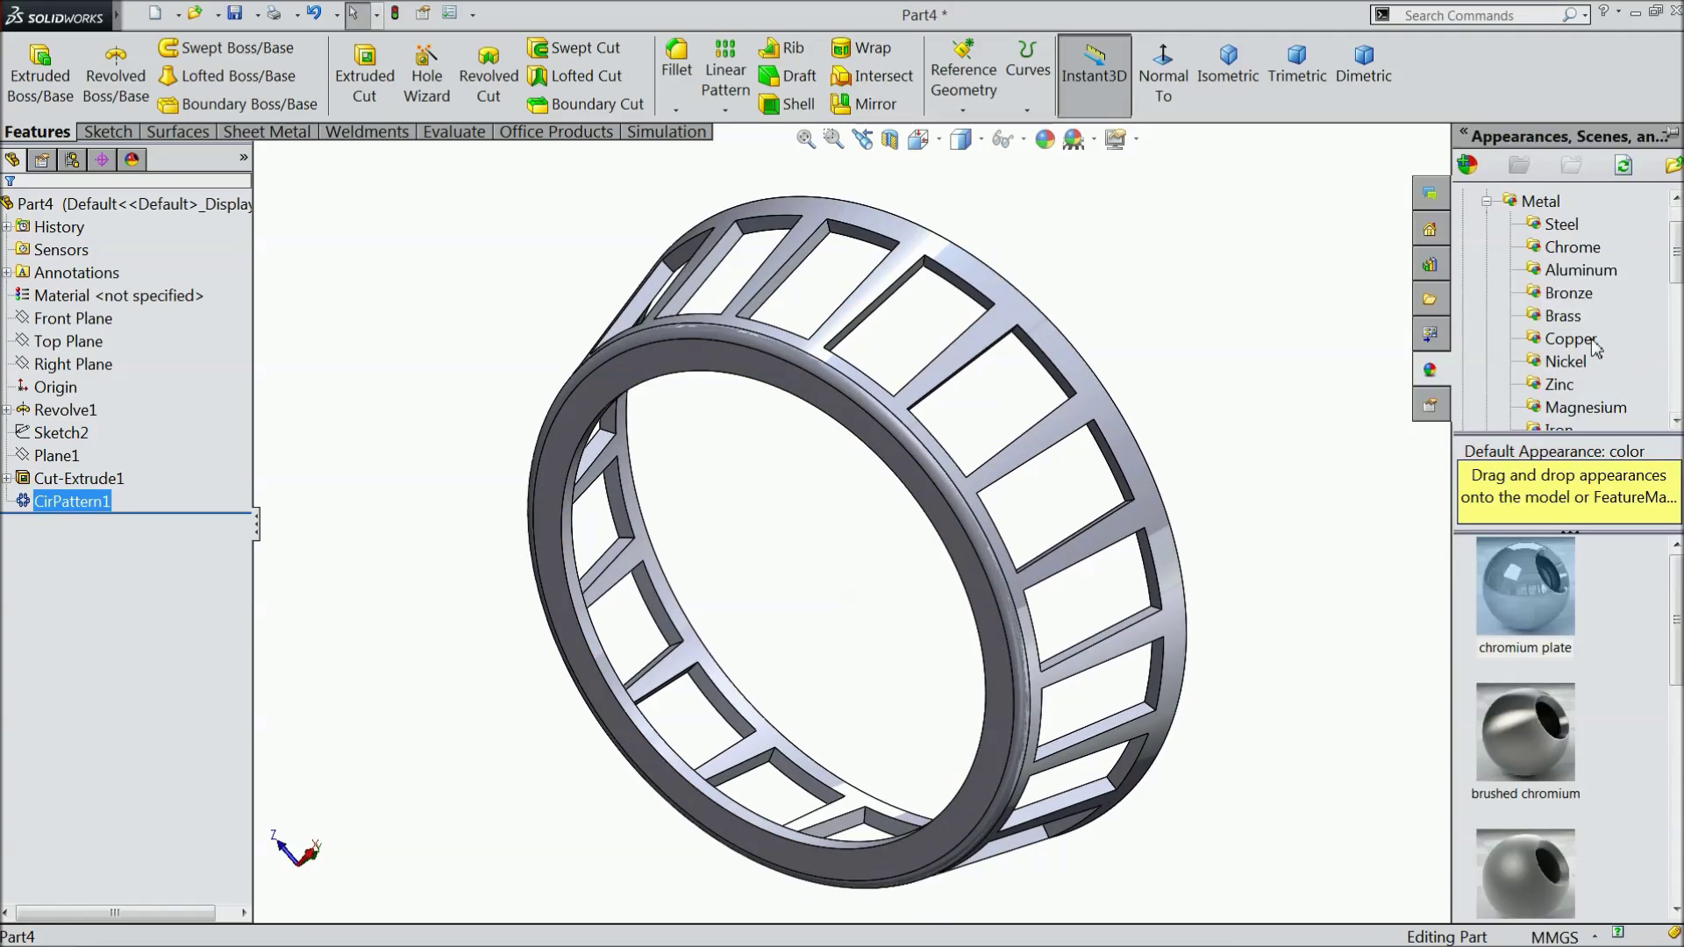
{"action": "scroll", "coordinate": [1561, 309], "scroll_direction": "down", "scroll_amount": 1}
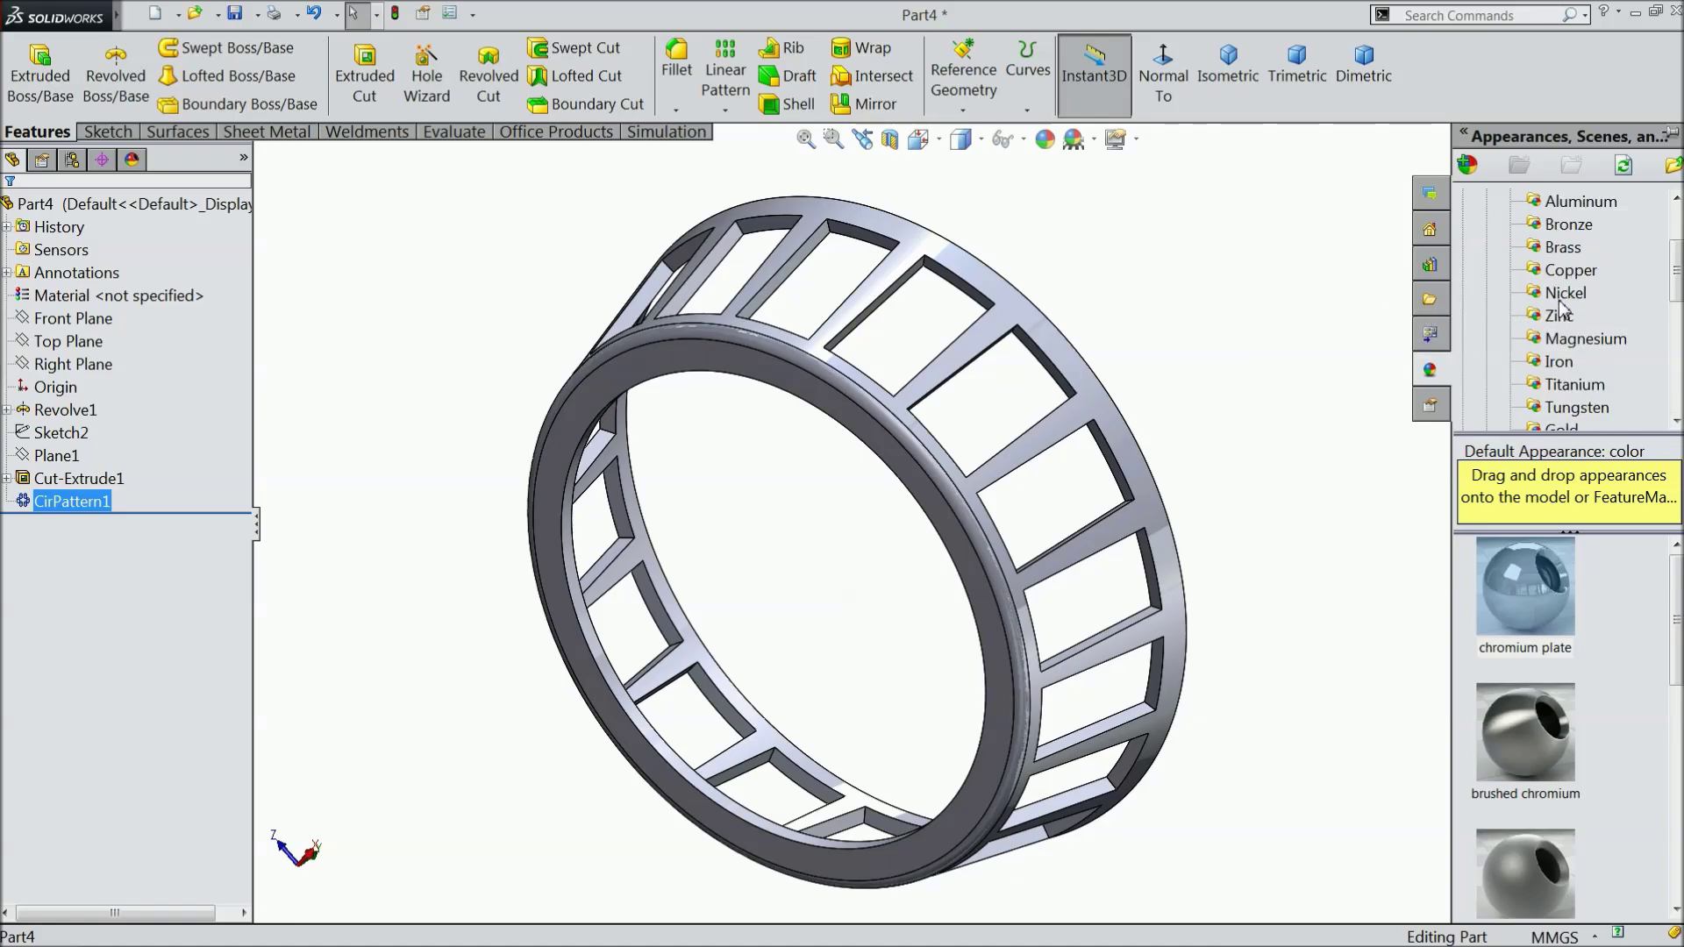
{"action": "left_click", "coordinate": [1562, 247]}
{"action": "left_click", "coordinate": [1525, 586]}
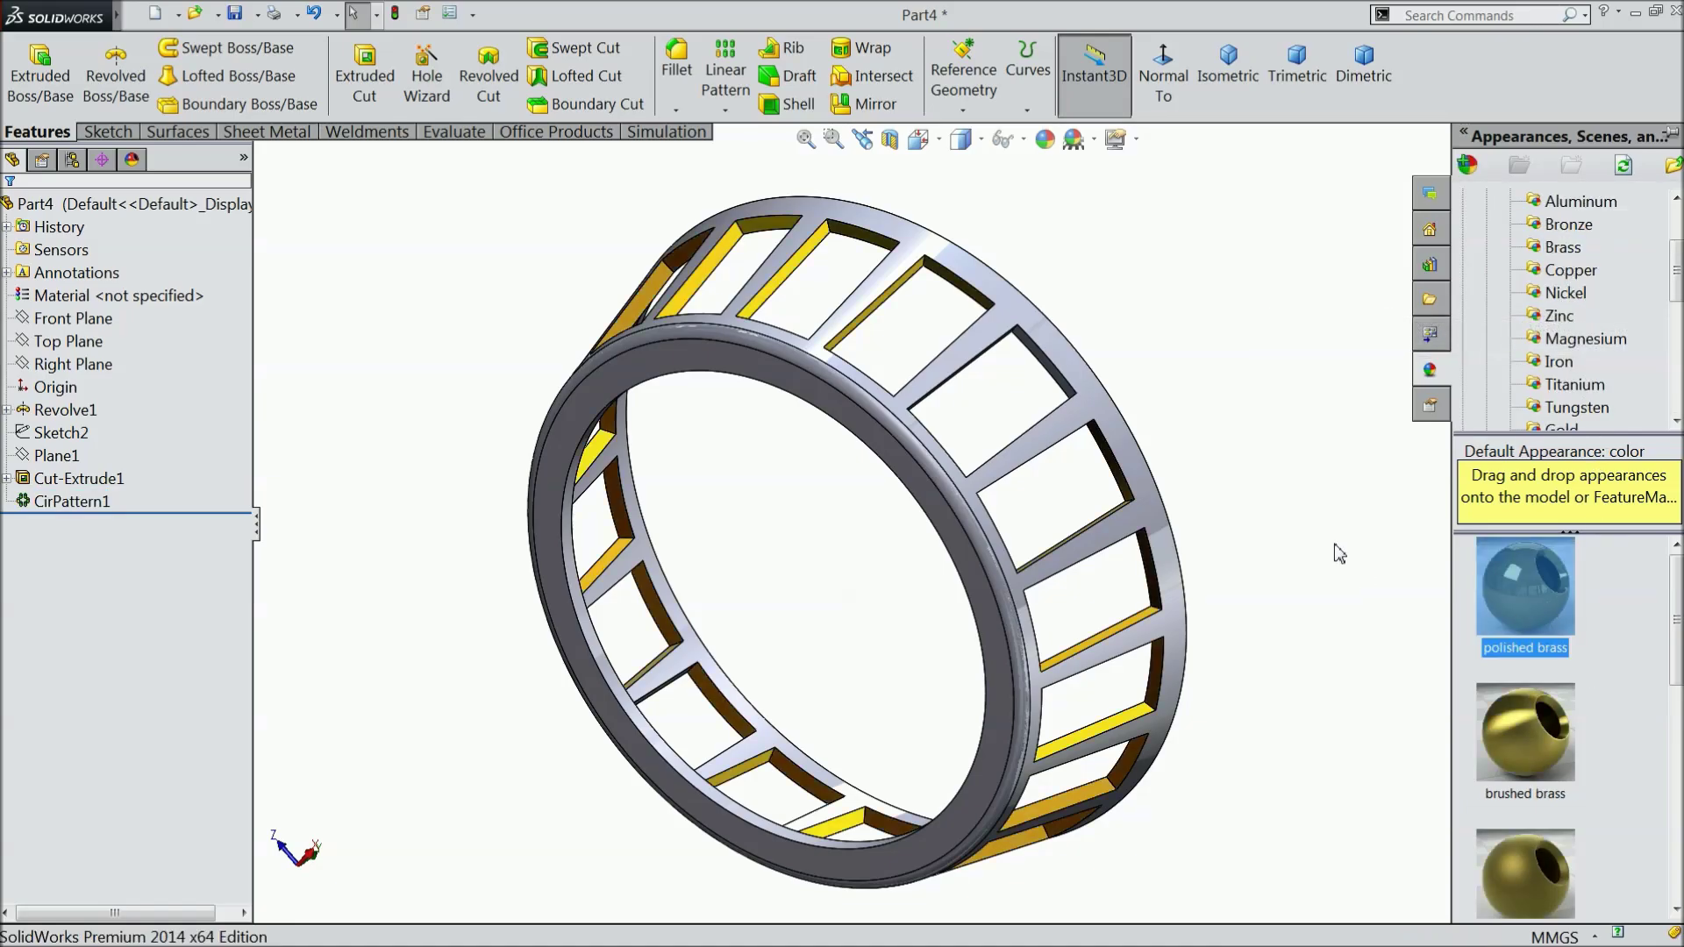
{"action": "double_click", "coordinate": [1553, 597]}
{"action": "middle_click_drag", "start_coordinate": [1379, 490], "coordinate": [1386, 443]}
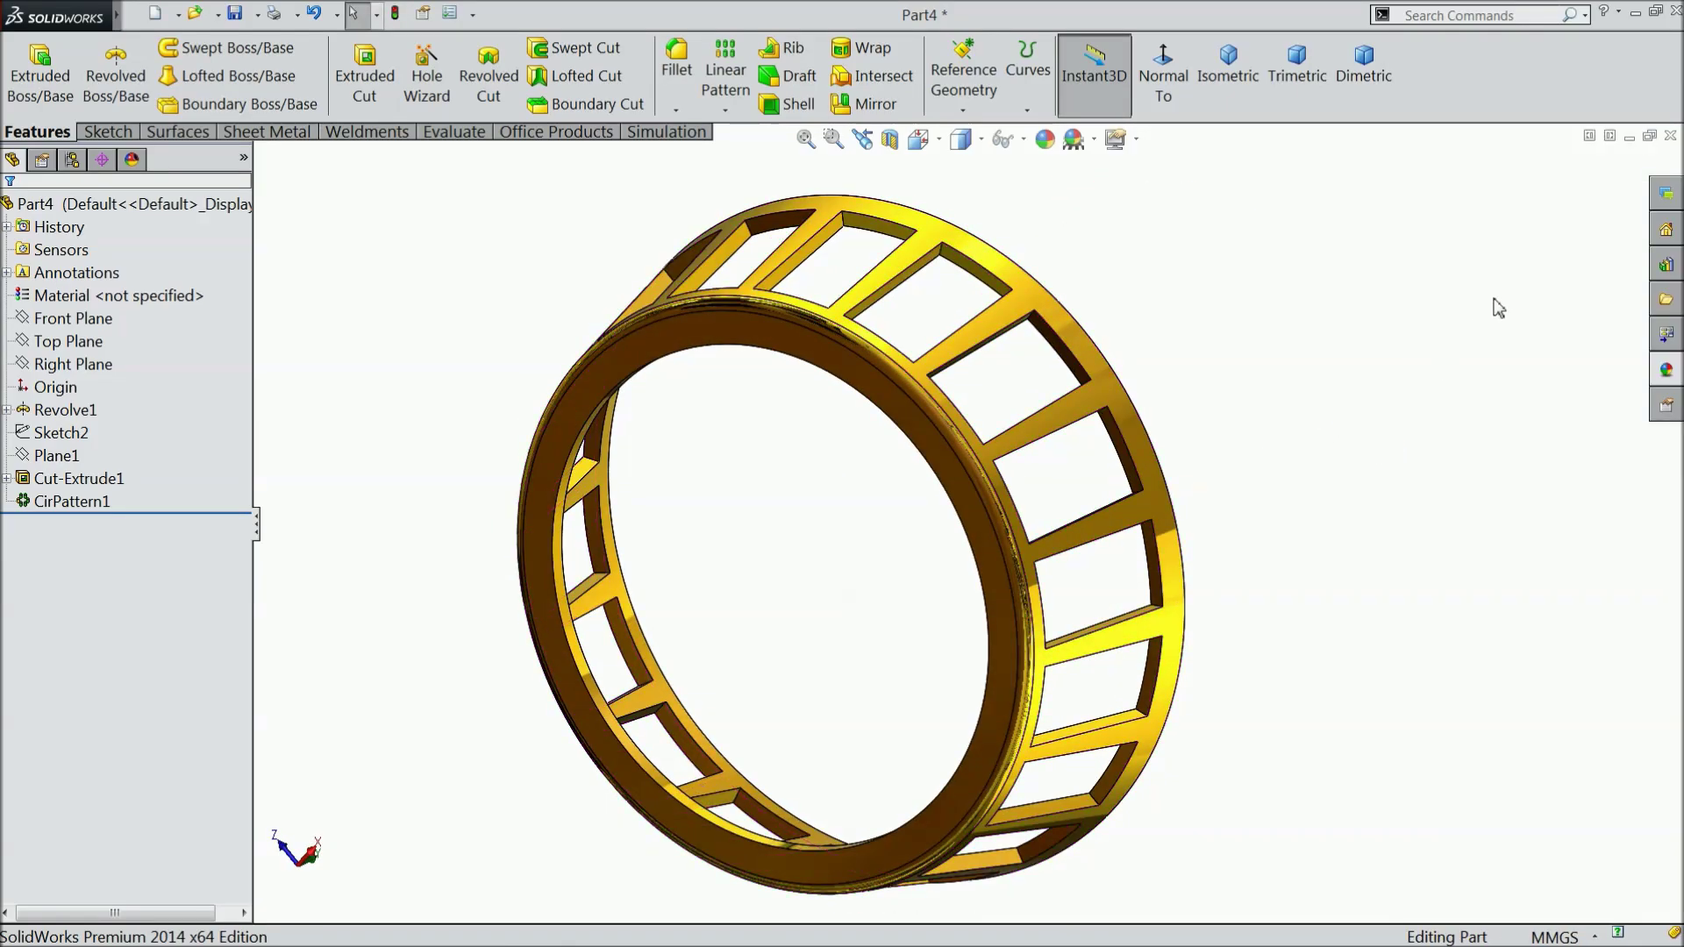
Save the part as 3.Cage in the Roller Bearing folder on the Desktop
{"action": "middle_click_drag", "start_coordinate": [786, 611], "coordinate": [746, 473]}
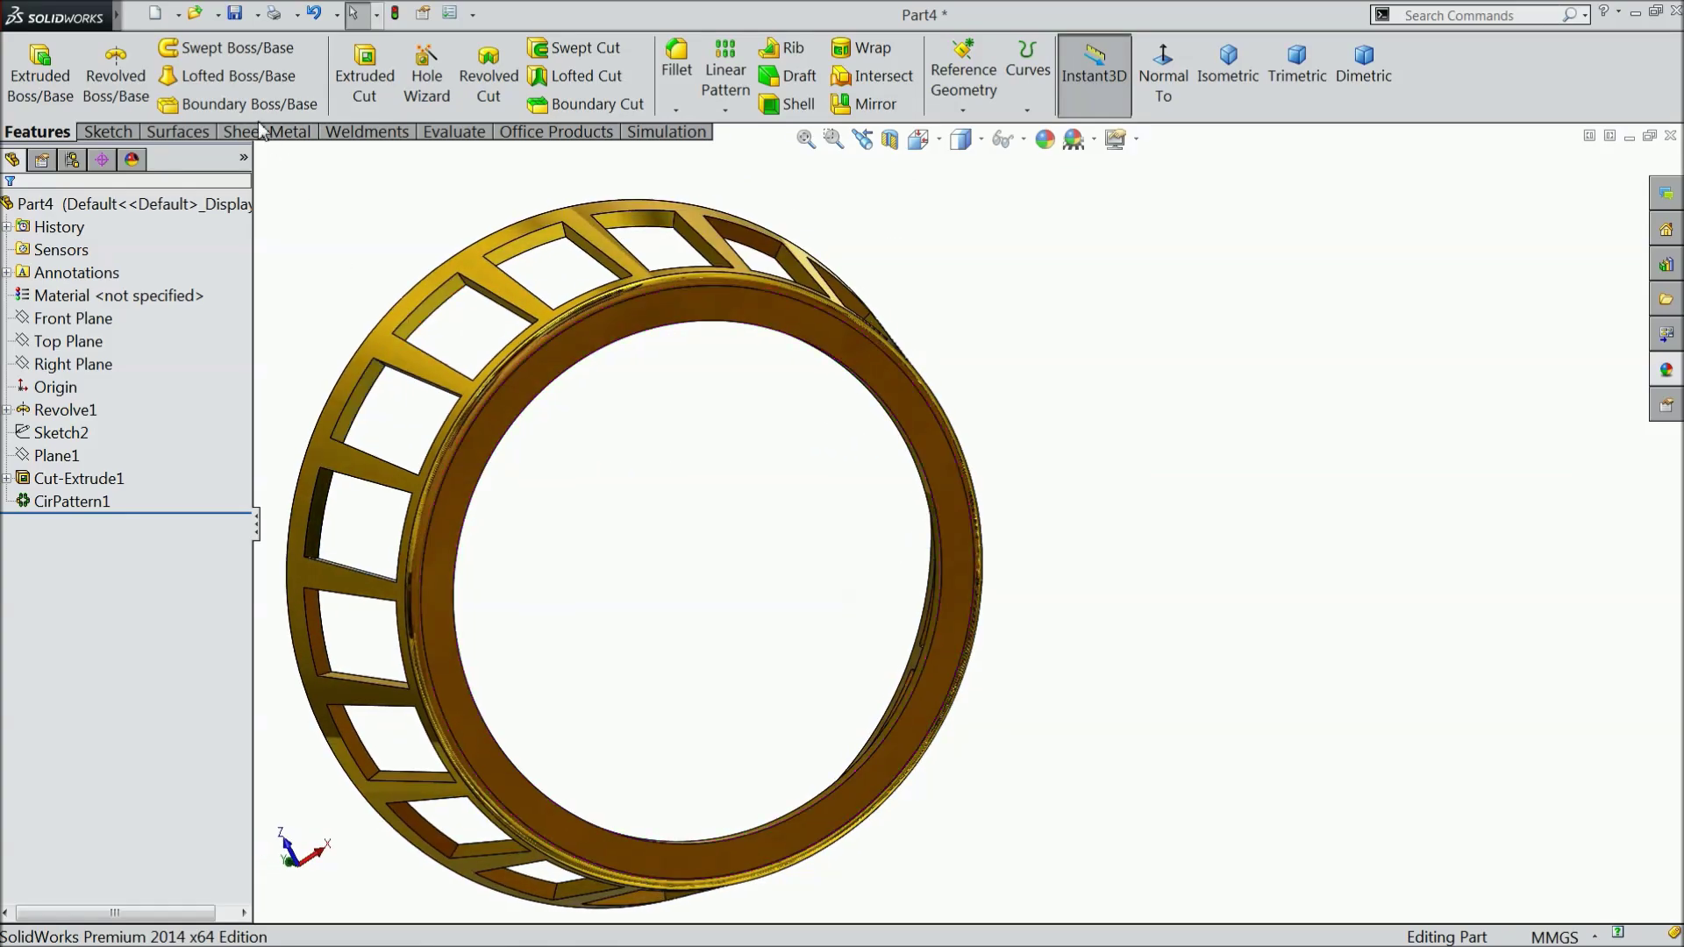
{"action": "left_click", "coordinate": [236, 13]}
{"action": "left_click", "coordinate": [649, 376]}
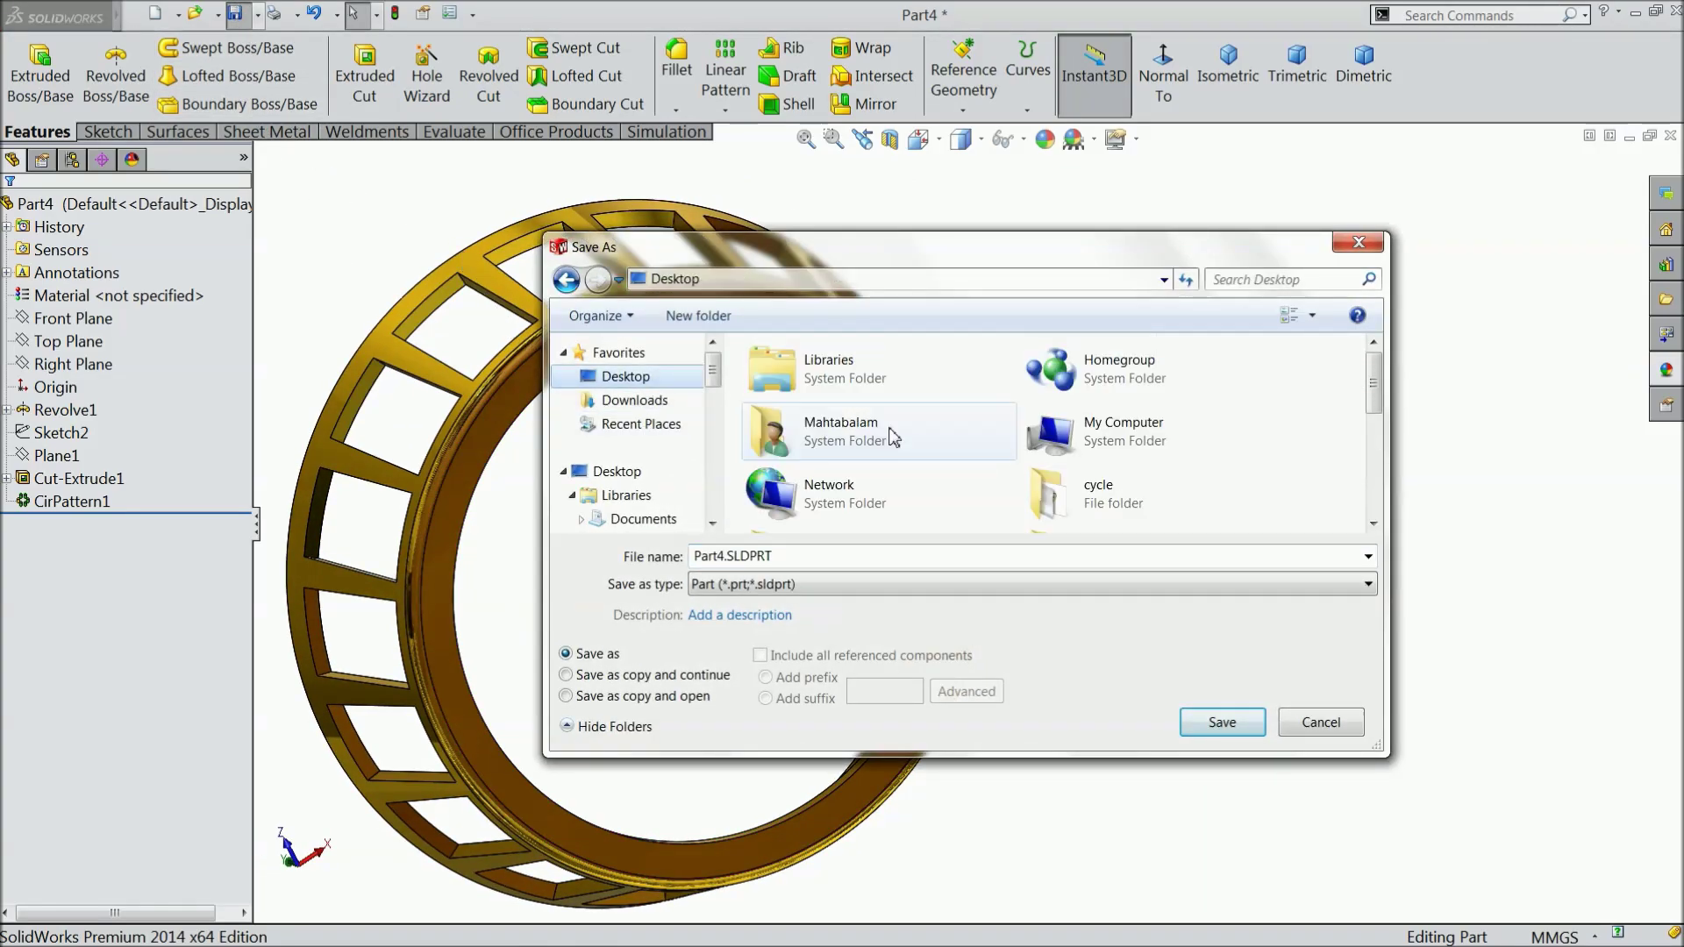
{"action": "scroll", "coordinate": [1374, 394], "scroll_direction": "down", "scroll_amount": 5}
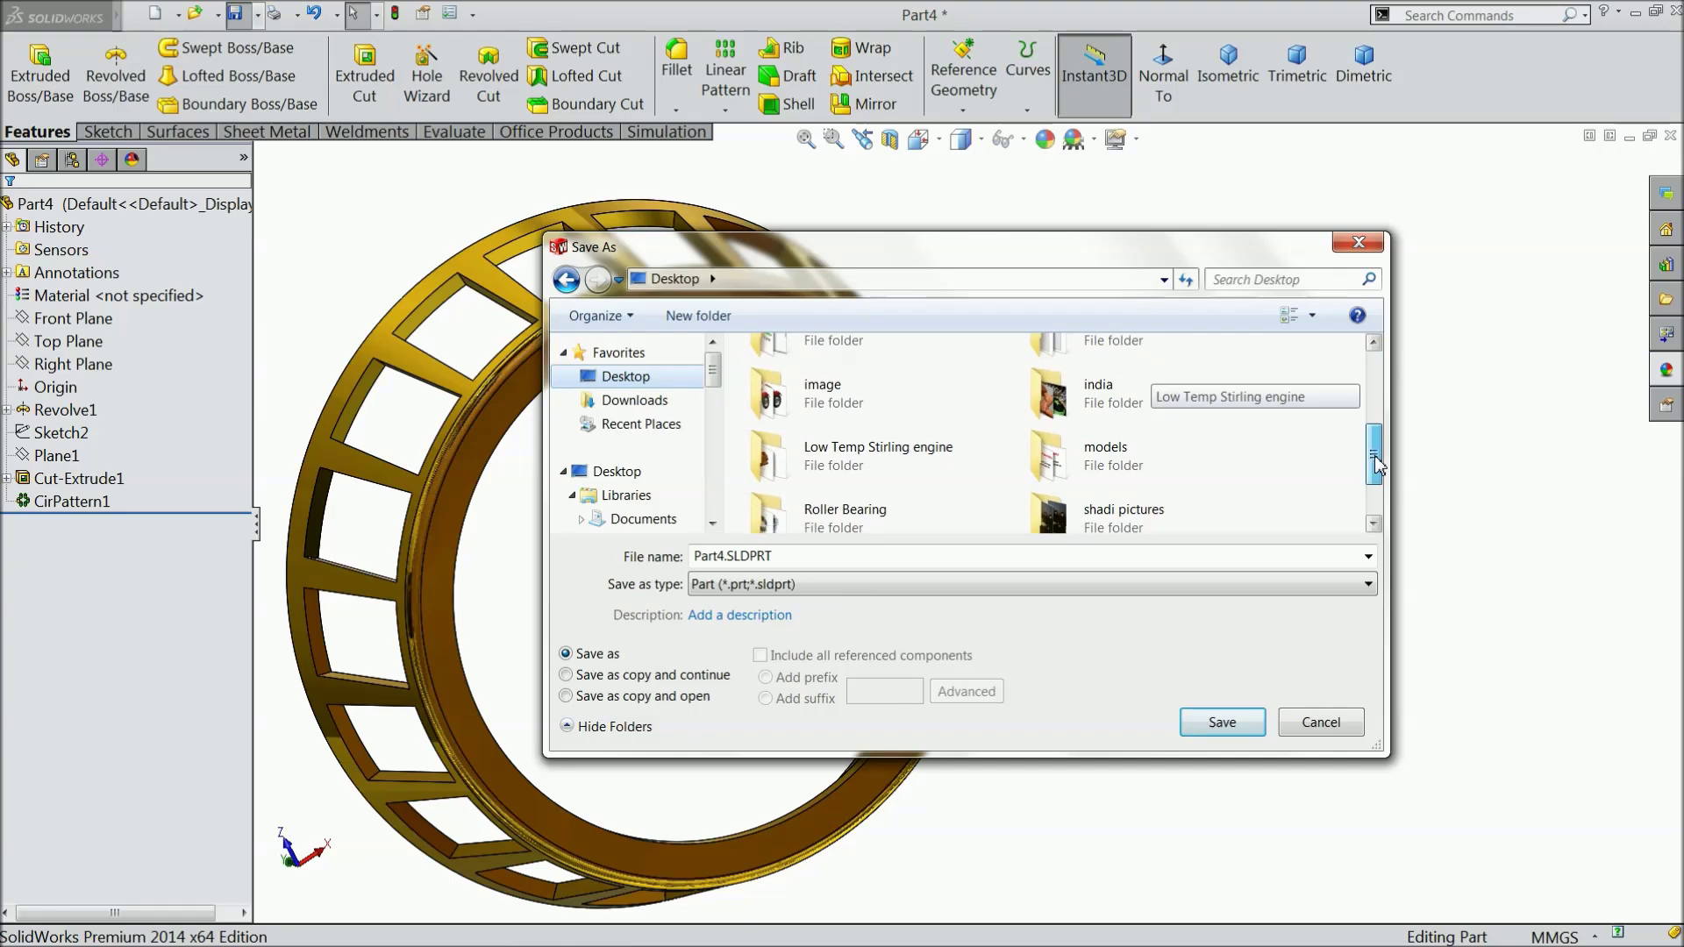
{"action": "double_click", "coordinate": [904, 504]}
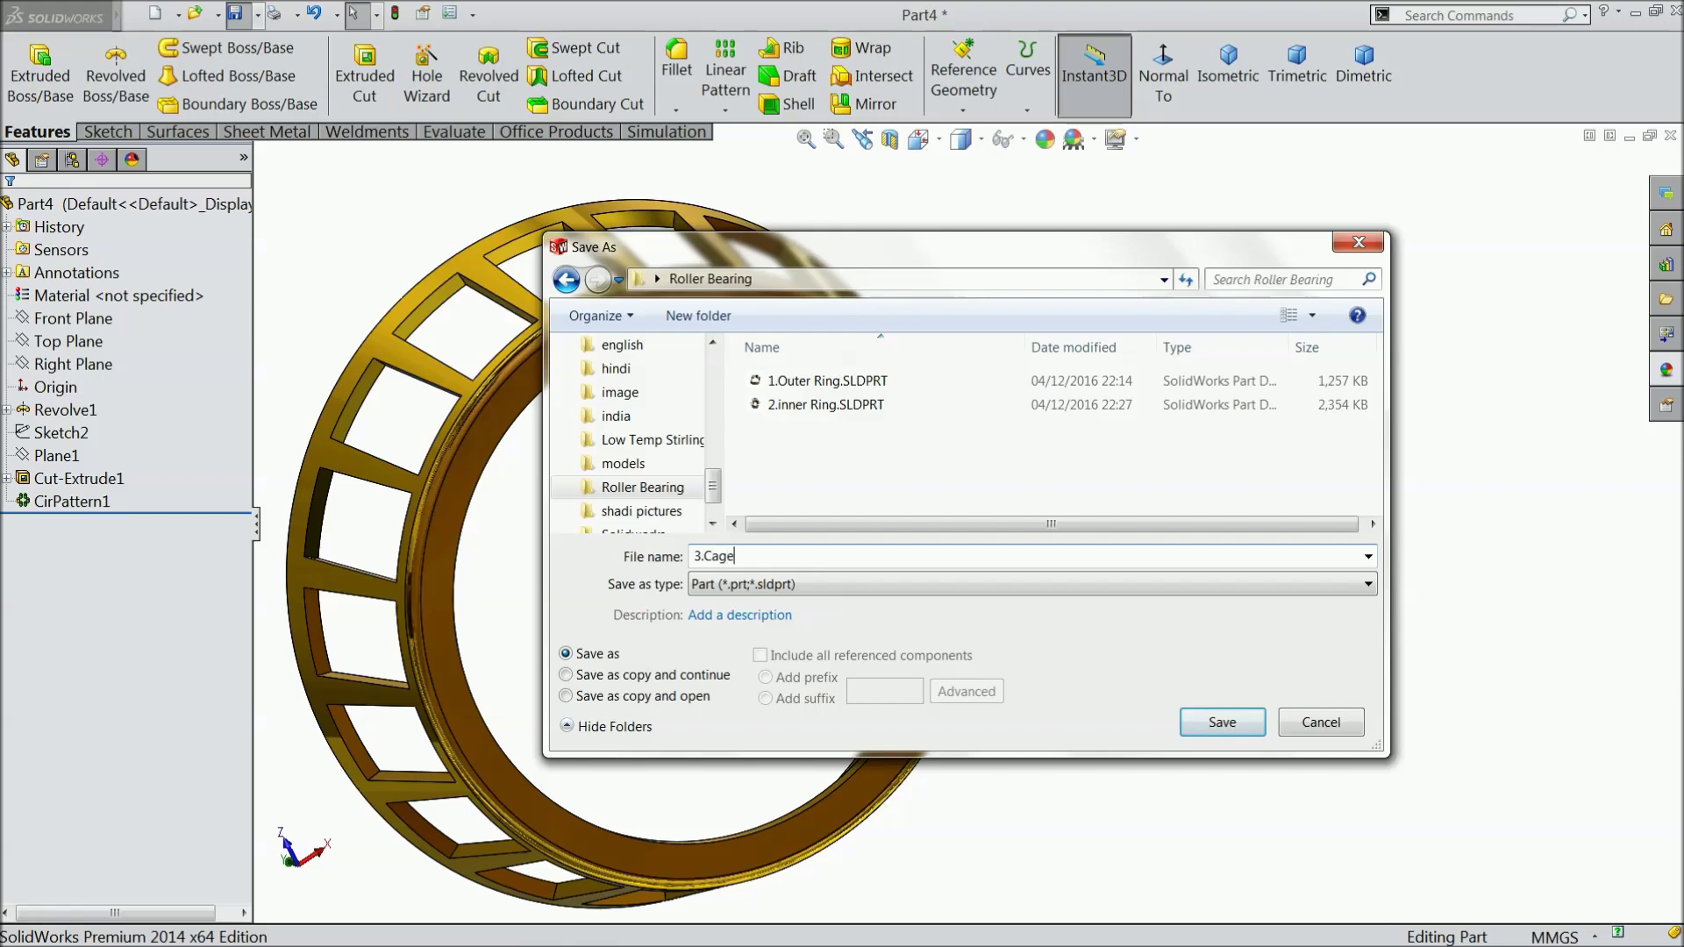
{"action": "left_click", "coordinate": [1219, 721]}
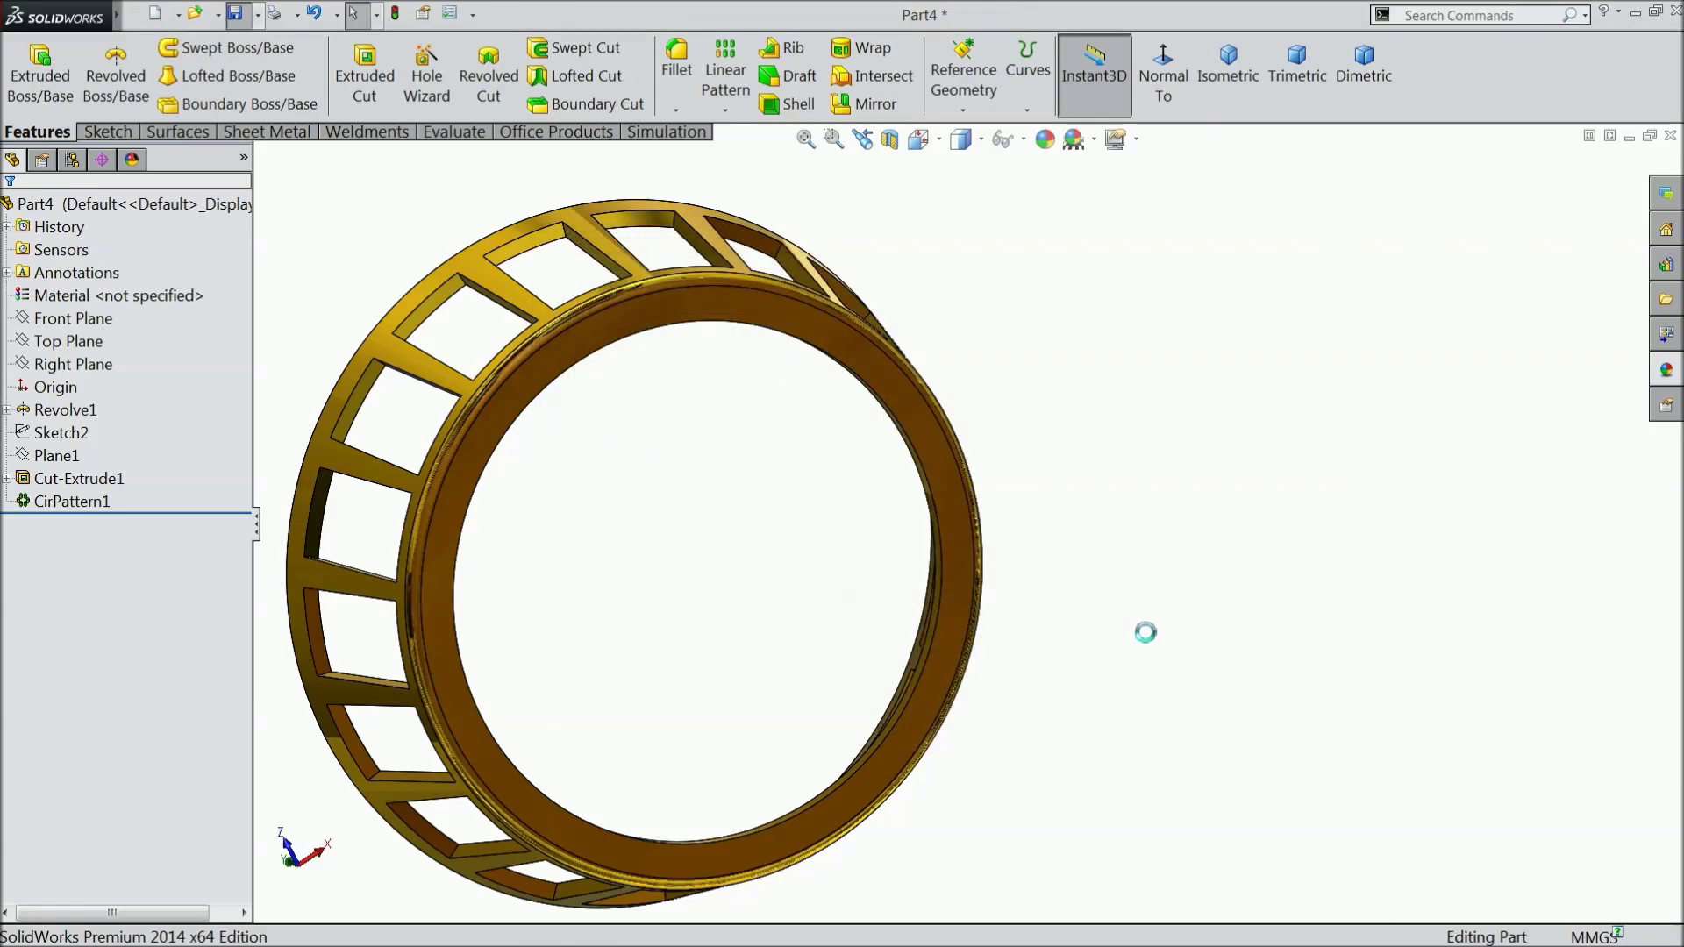
{"action": "middle_click_drag", "start_coordinate": [872, 590], "coordinate": [661, 669]}
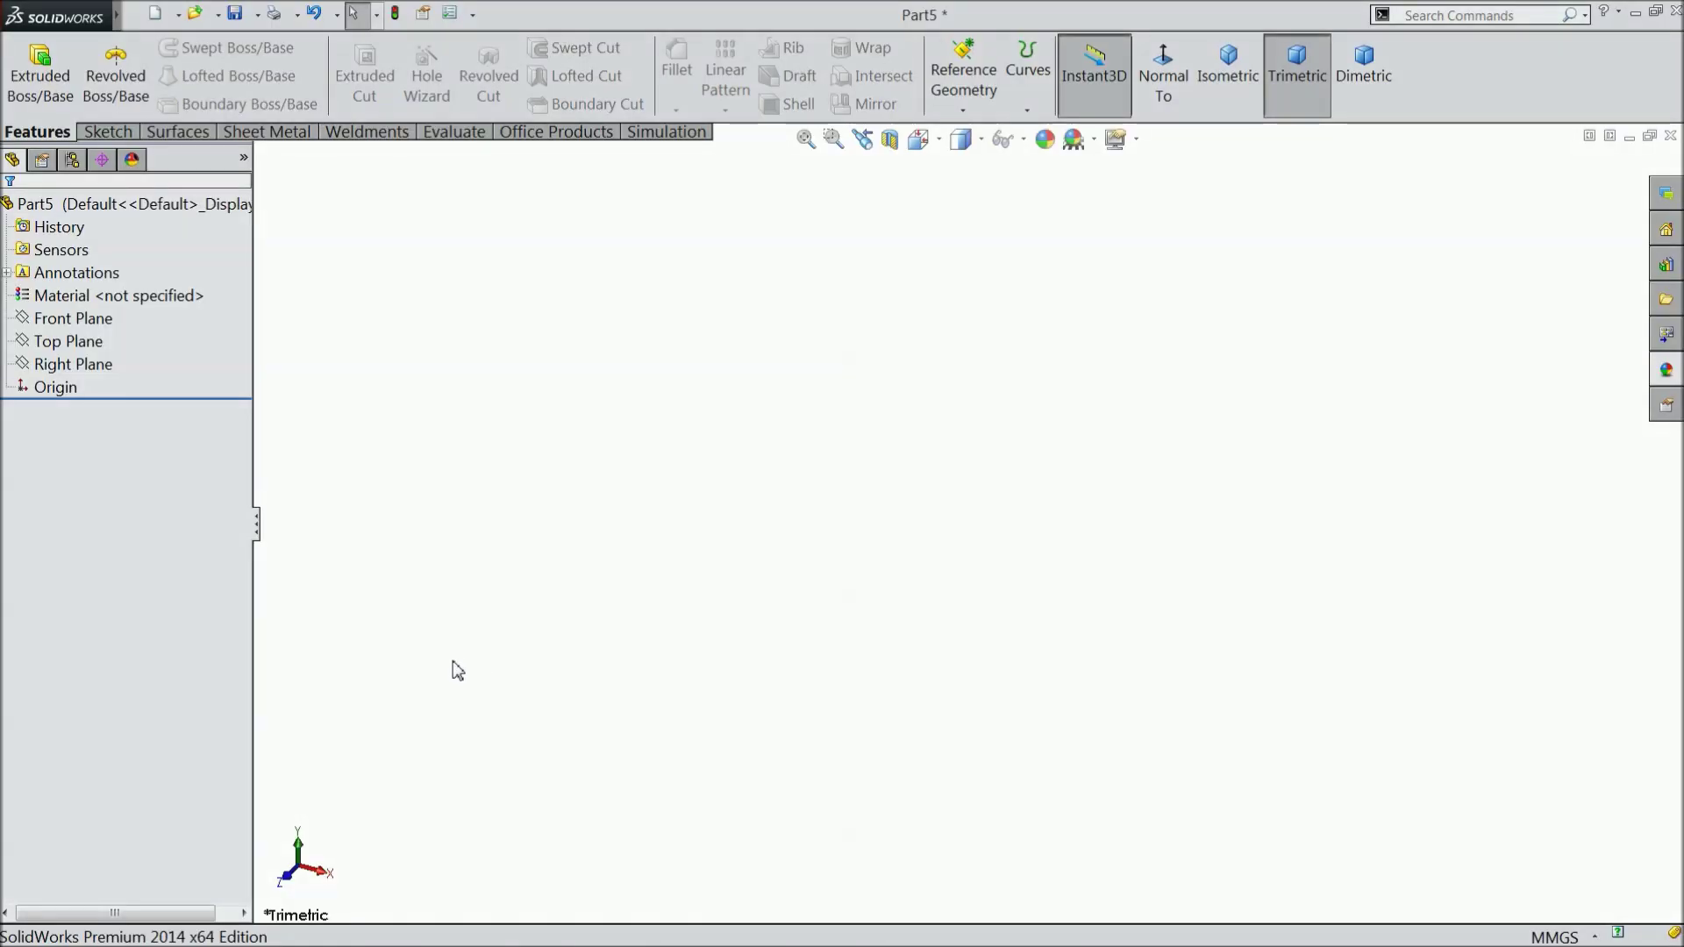
Sketch a circle of about 65 mm radius on the Front Plane, centred on the origin
{"action": "left_click", "coordinate": [89, 326]}
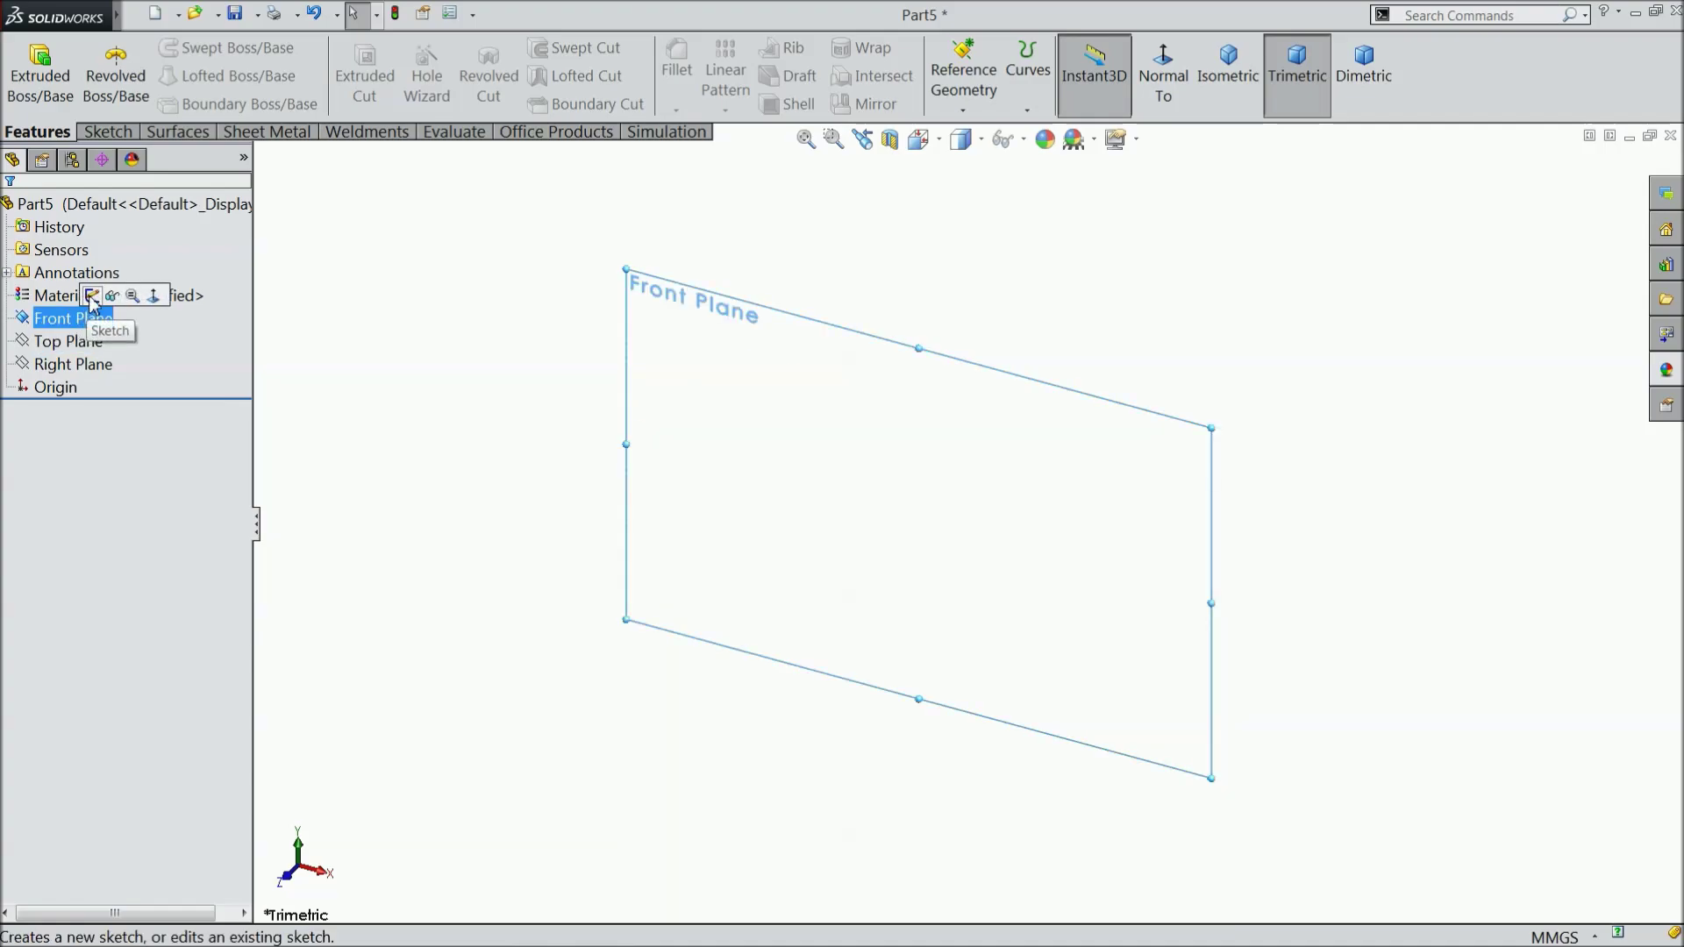
{"action": "left_click", "coordinate": [91, 296]}
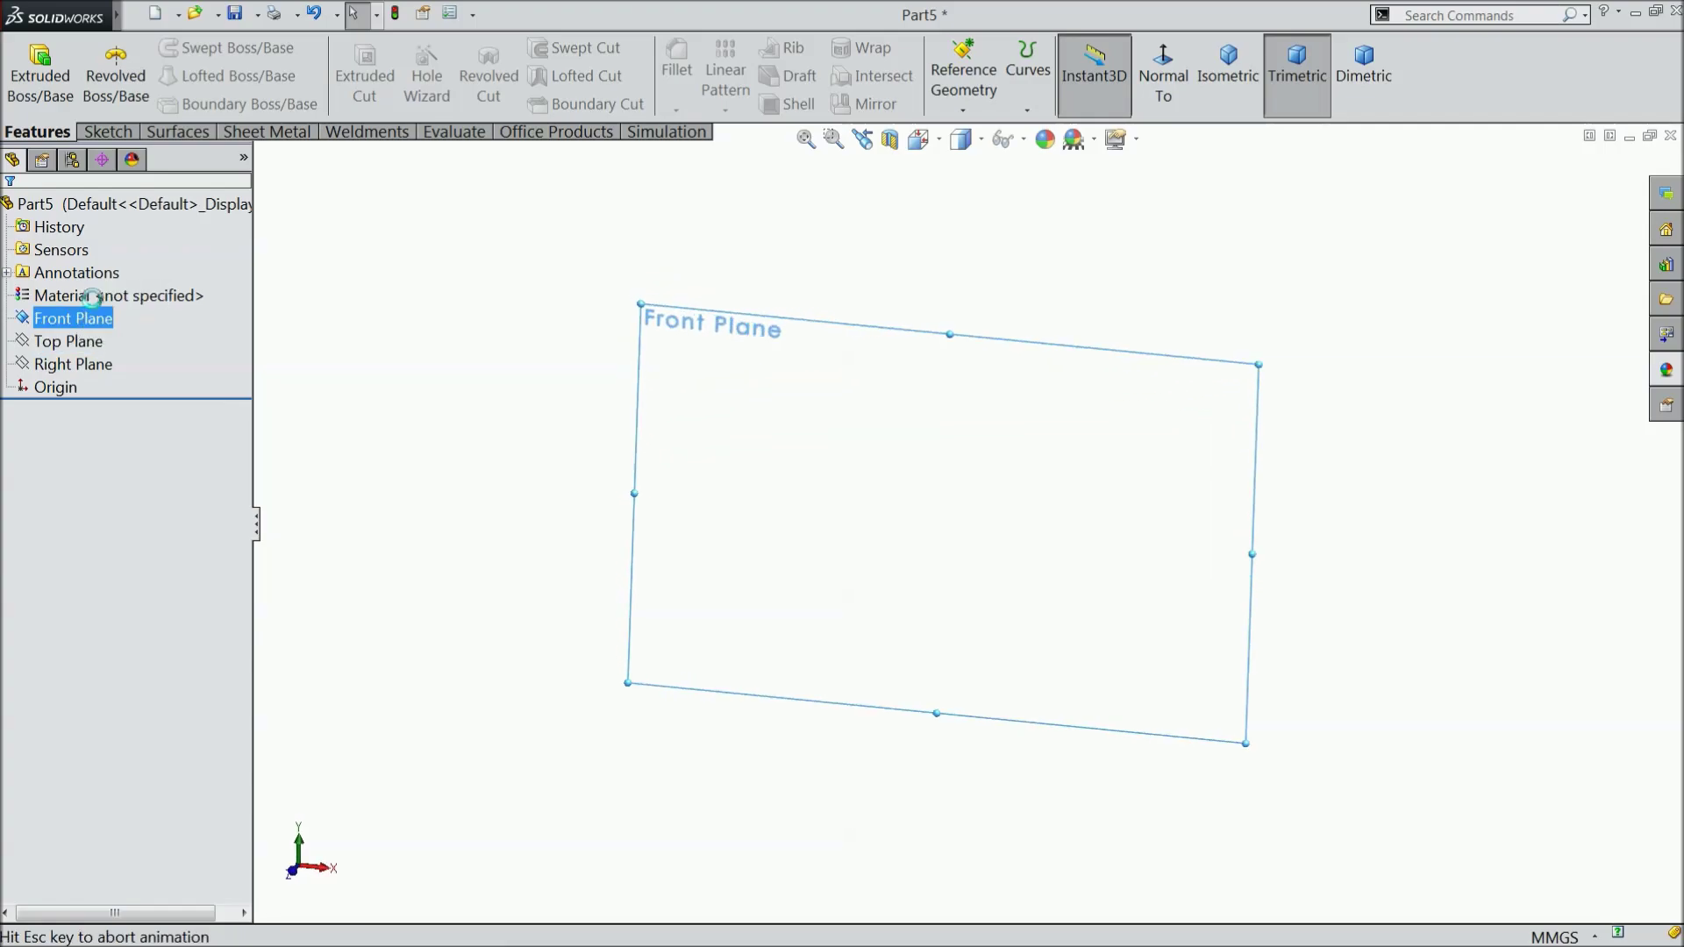
{"action": "left_click", "coordinate": [192, 55]}
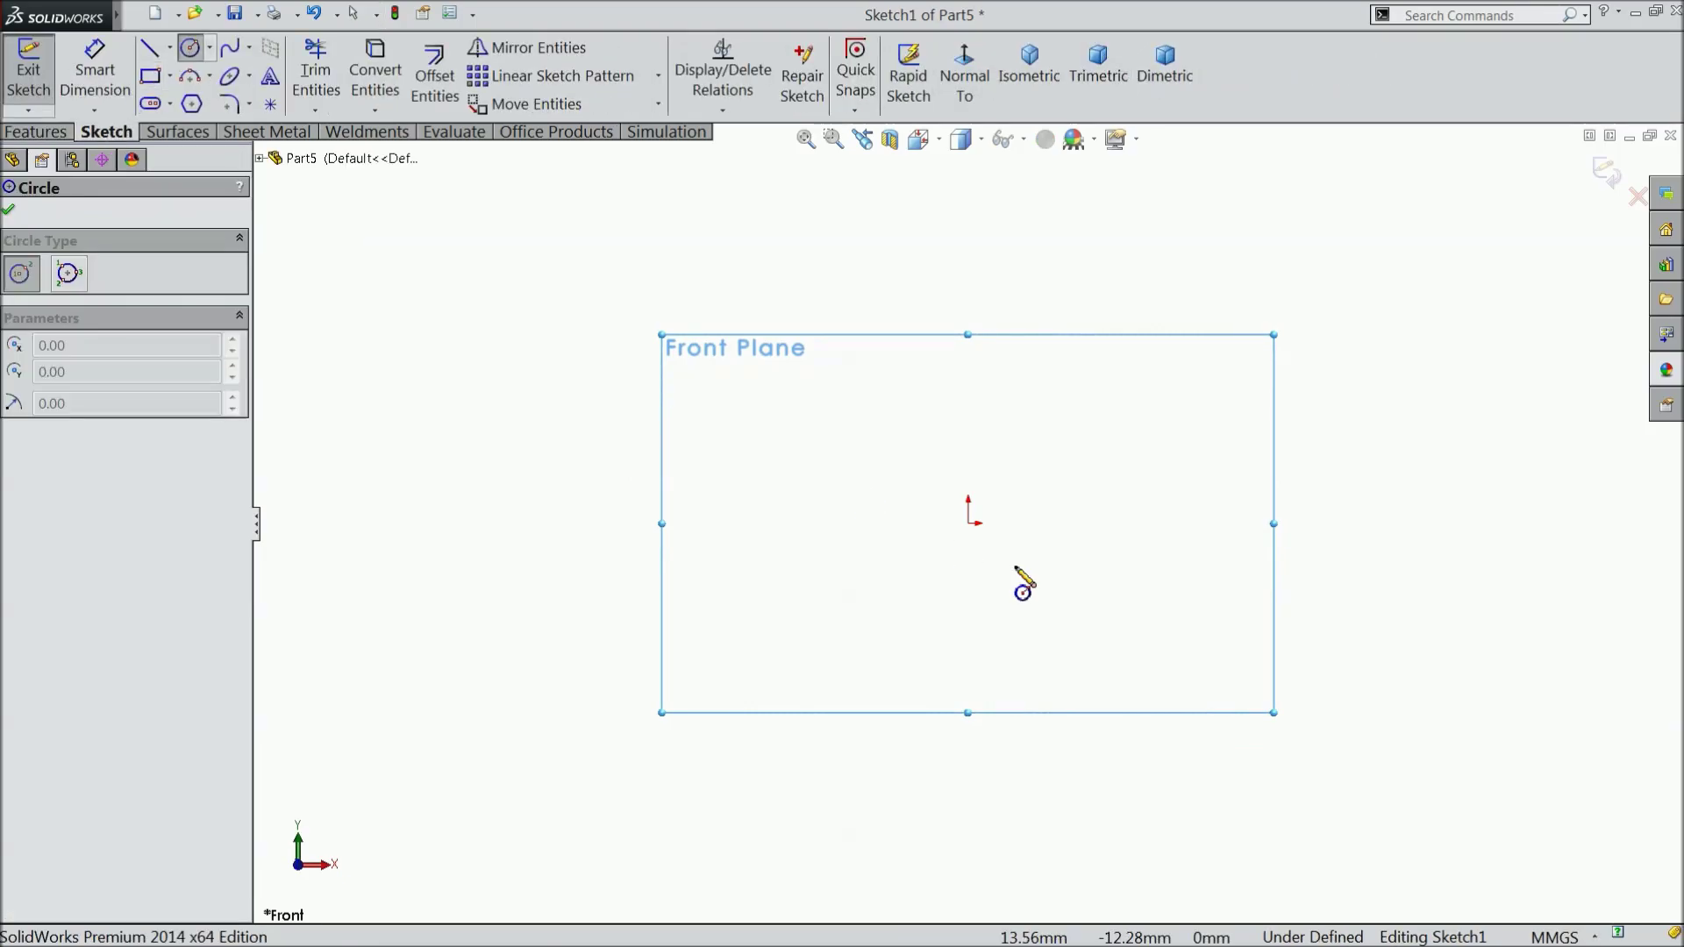
{"action": "left_click", "coordinate": [969, 523]}
{"action": "left_click", "coordinate": [754, 465]}
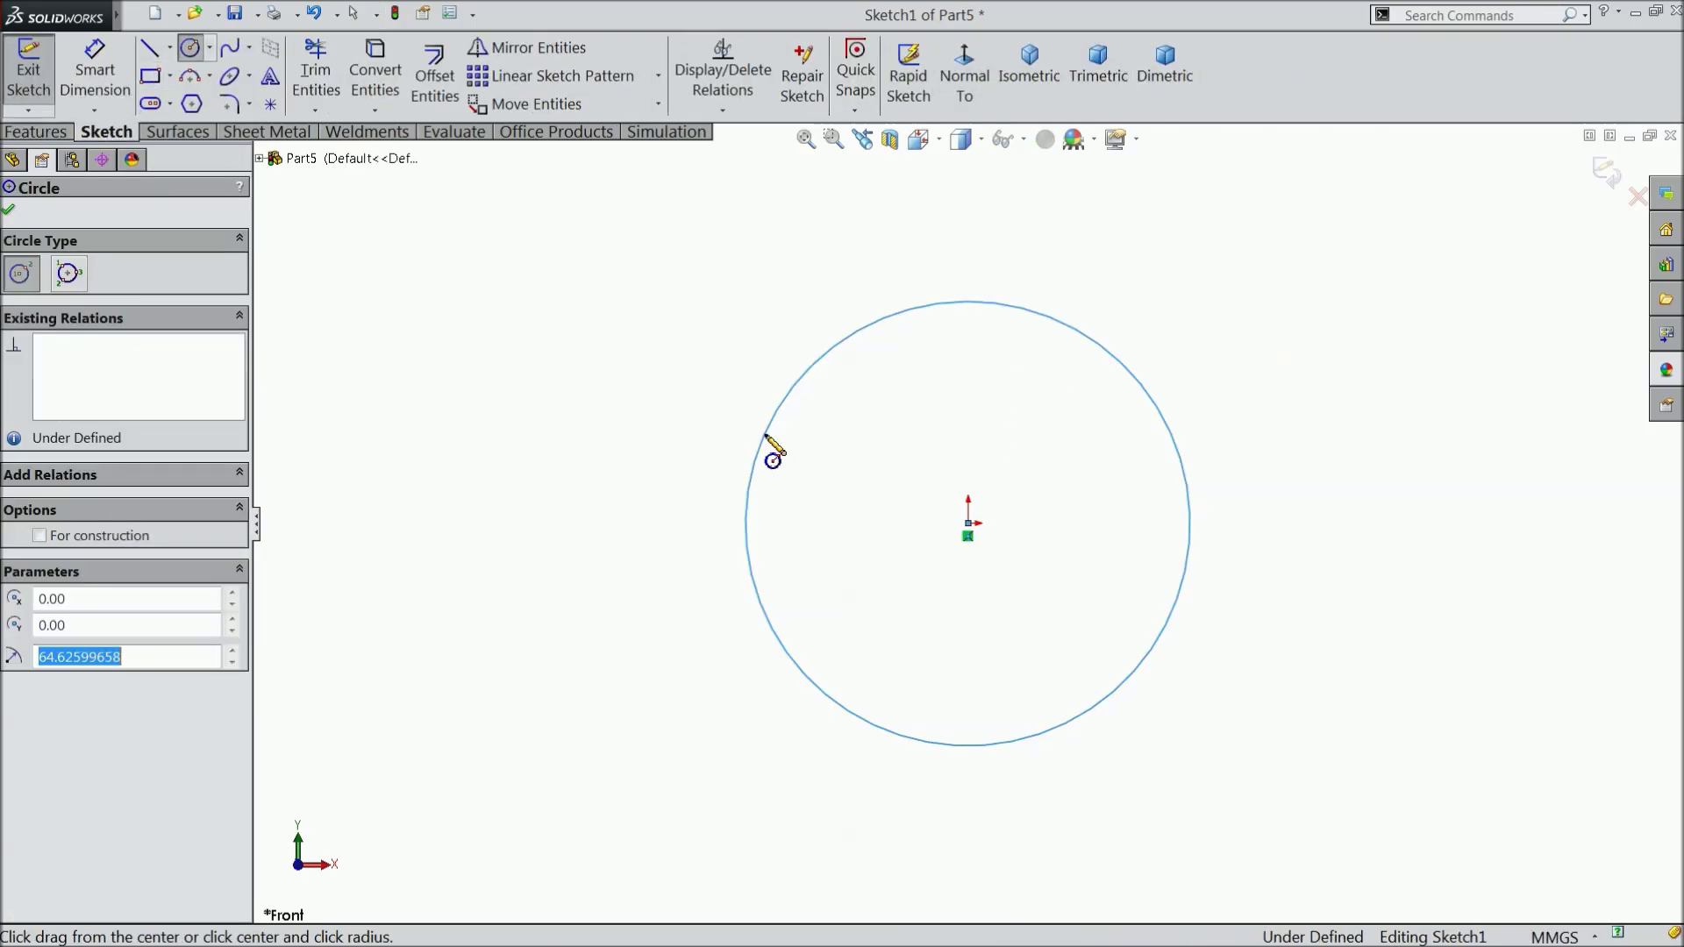
Dimension the circle's diameter to 7 mm
{"action": "left_click", "coordinate": [95, 70]}
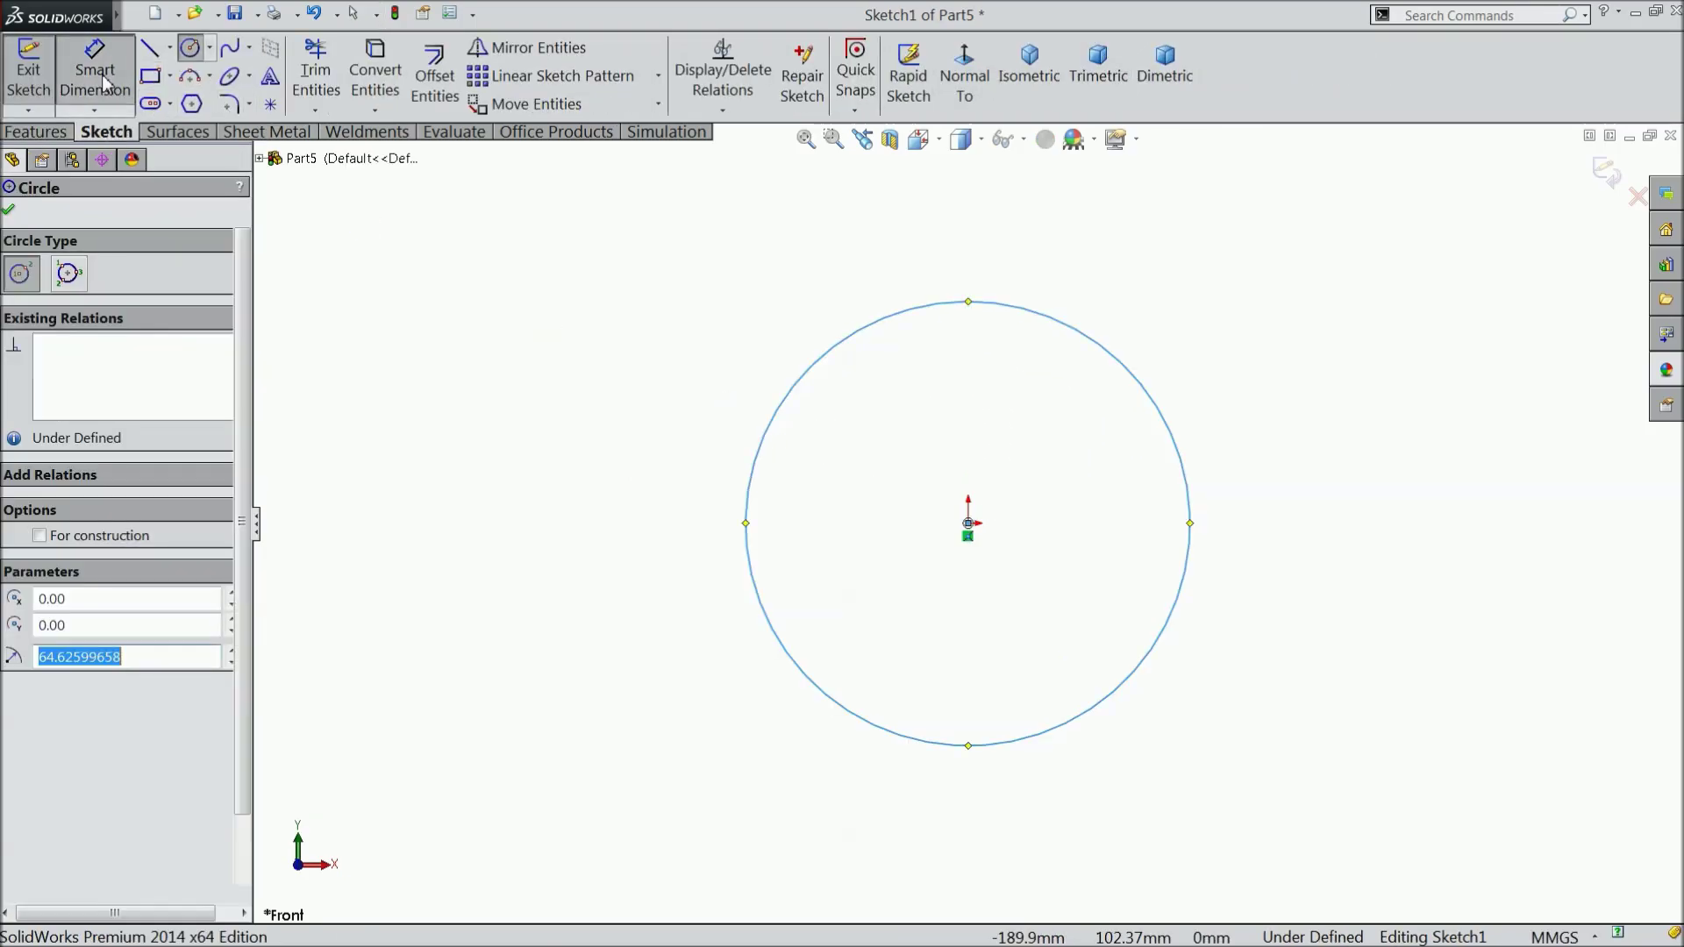
{"action": "left_click", "coordinate": [752, 501]}
{"action": "left_click", "coordinate": [661, 500]}
{"action": "type", "text": "7"}
{"action": "key", "text": "Return"}
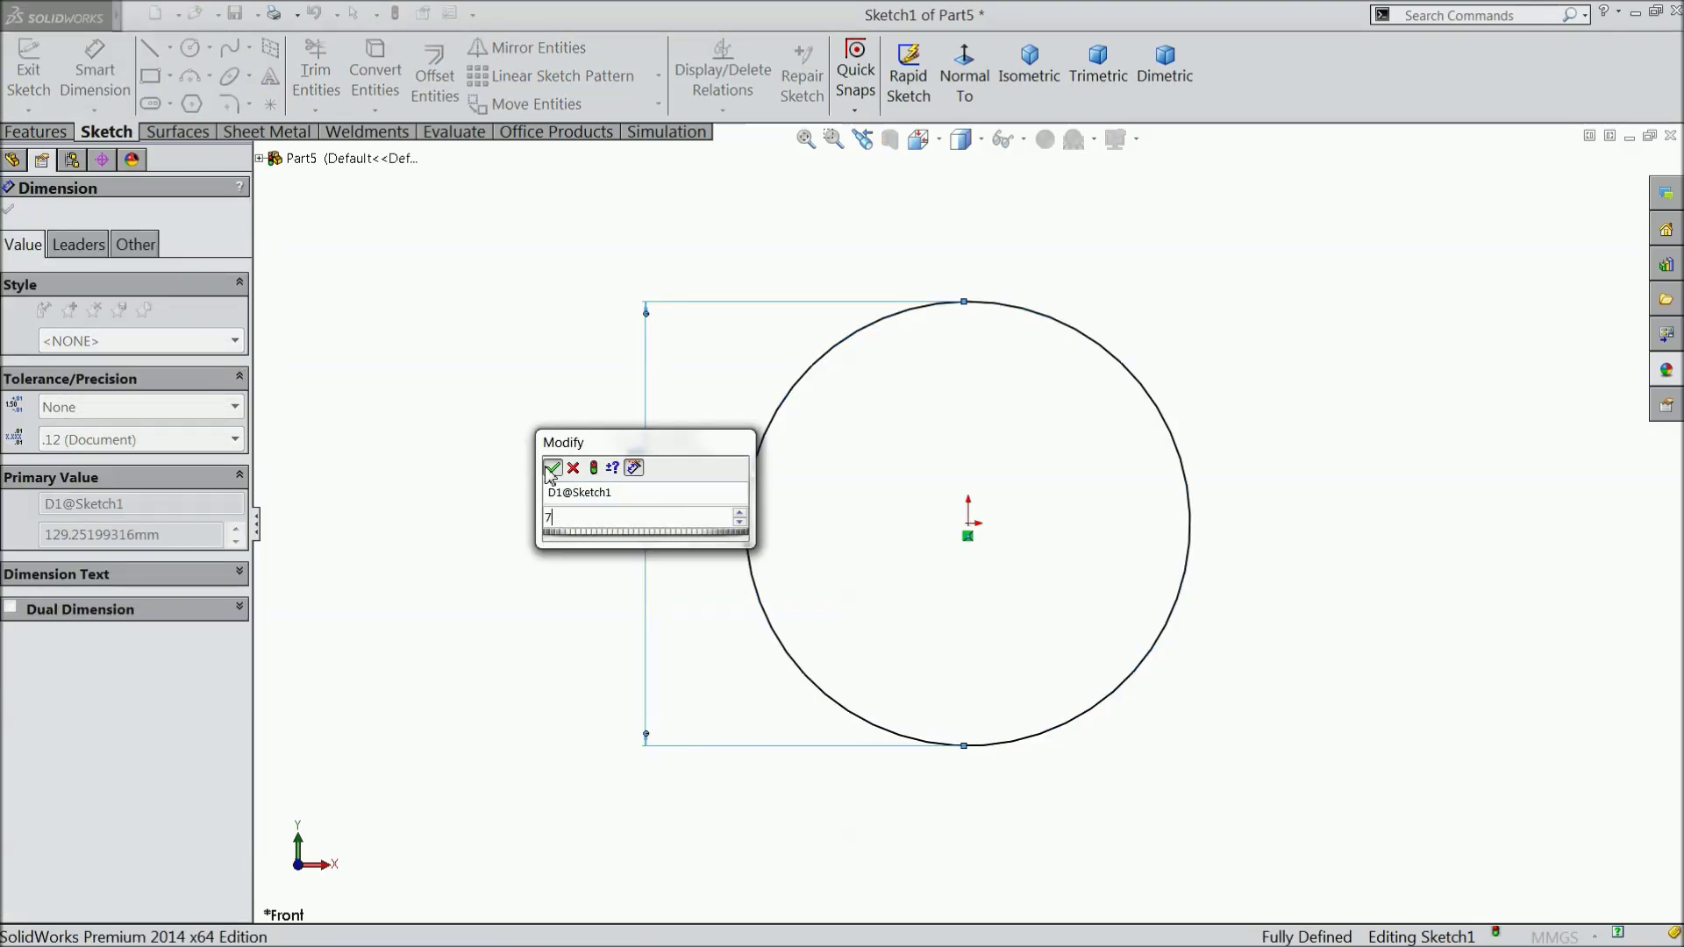
Extrude the circle into a solid cylinder 12 mm deep using the Mid Plane end condition
{"action": "left_click", "coordinate": [39, 134]}
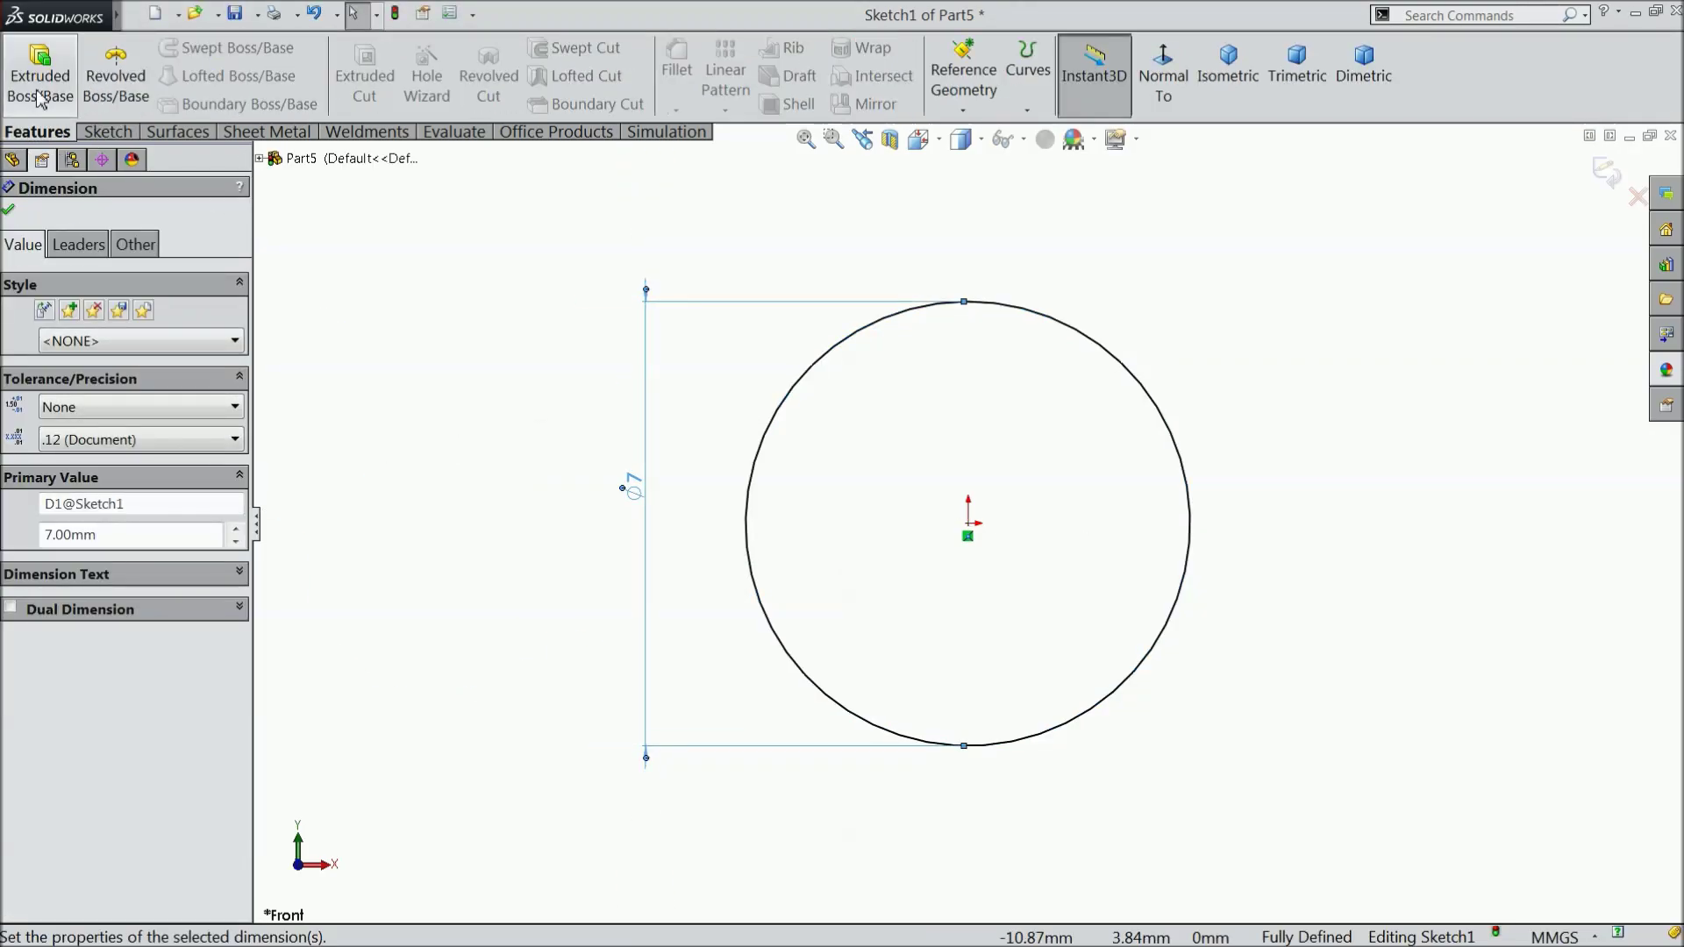
{"action": "left_click", "coordinate": [40, 75]}
{"action": "left_click", "coordinate": [114, 335]}
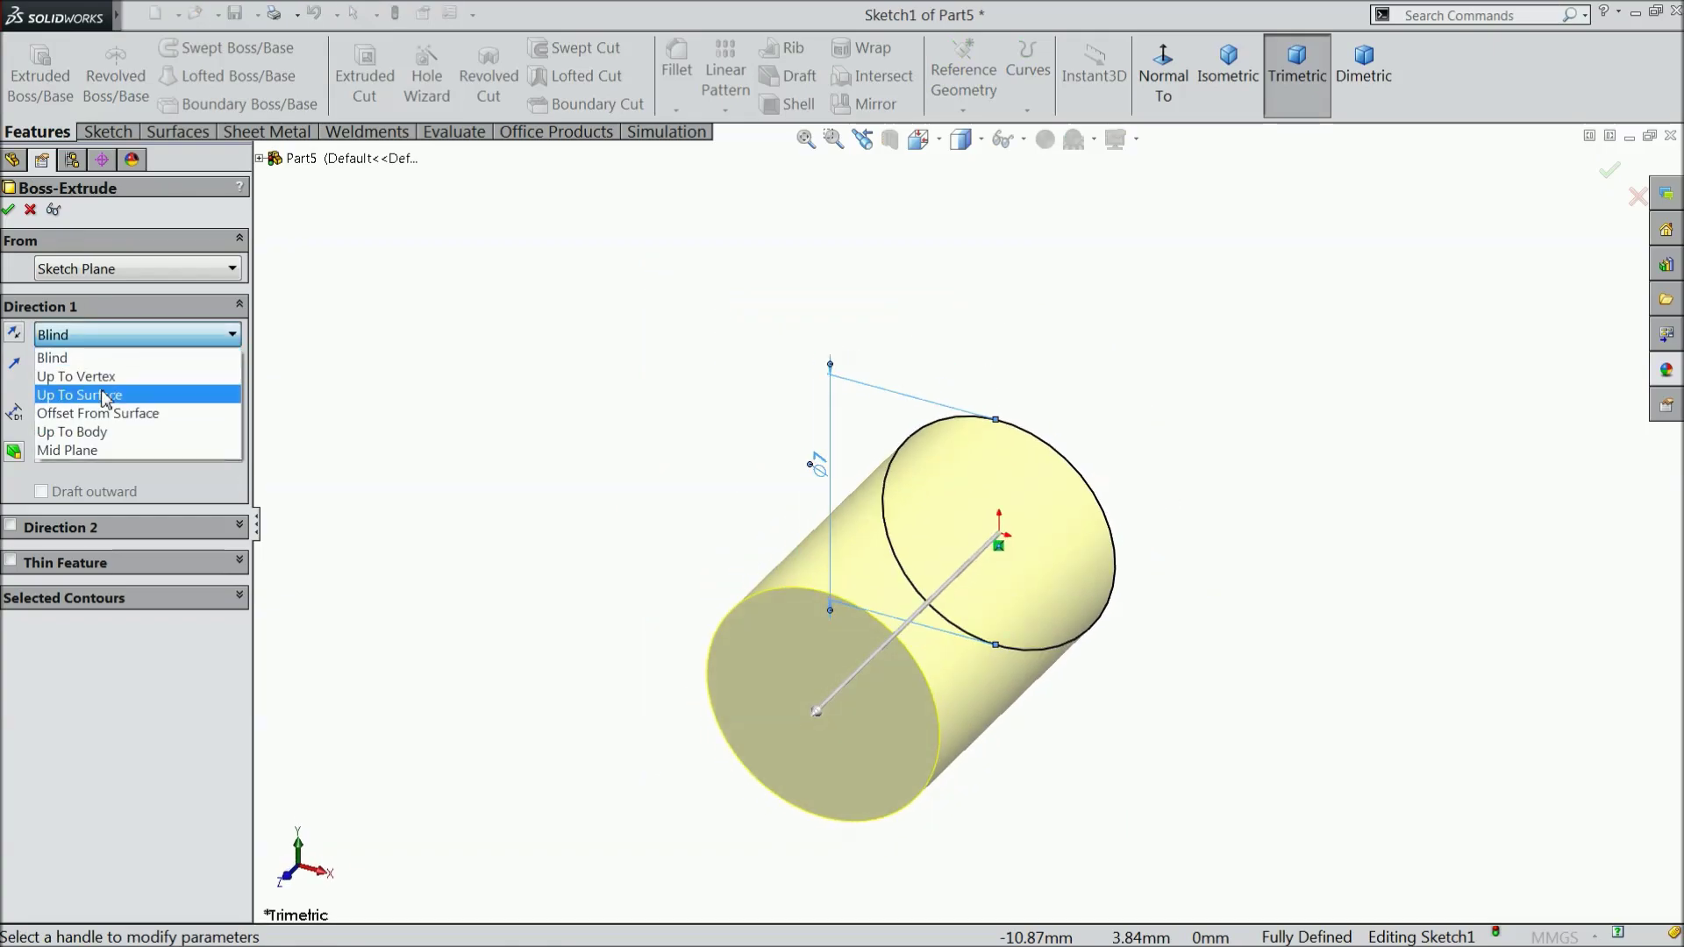
{"action": "left_click", "coordinate": [98, 451]}
{"action": "scroll", "coordinate": [1107, 560], "scroll_direction": "up", "scroll_amount": 2}
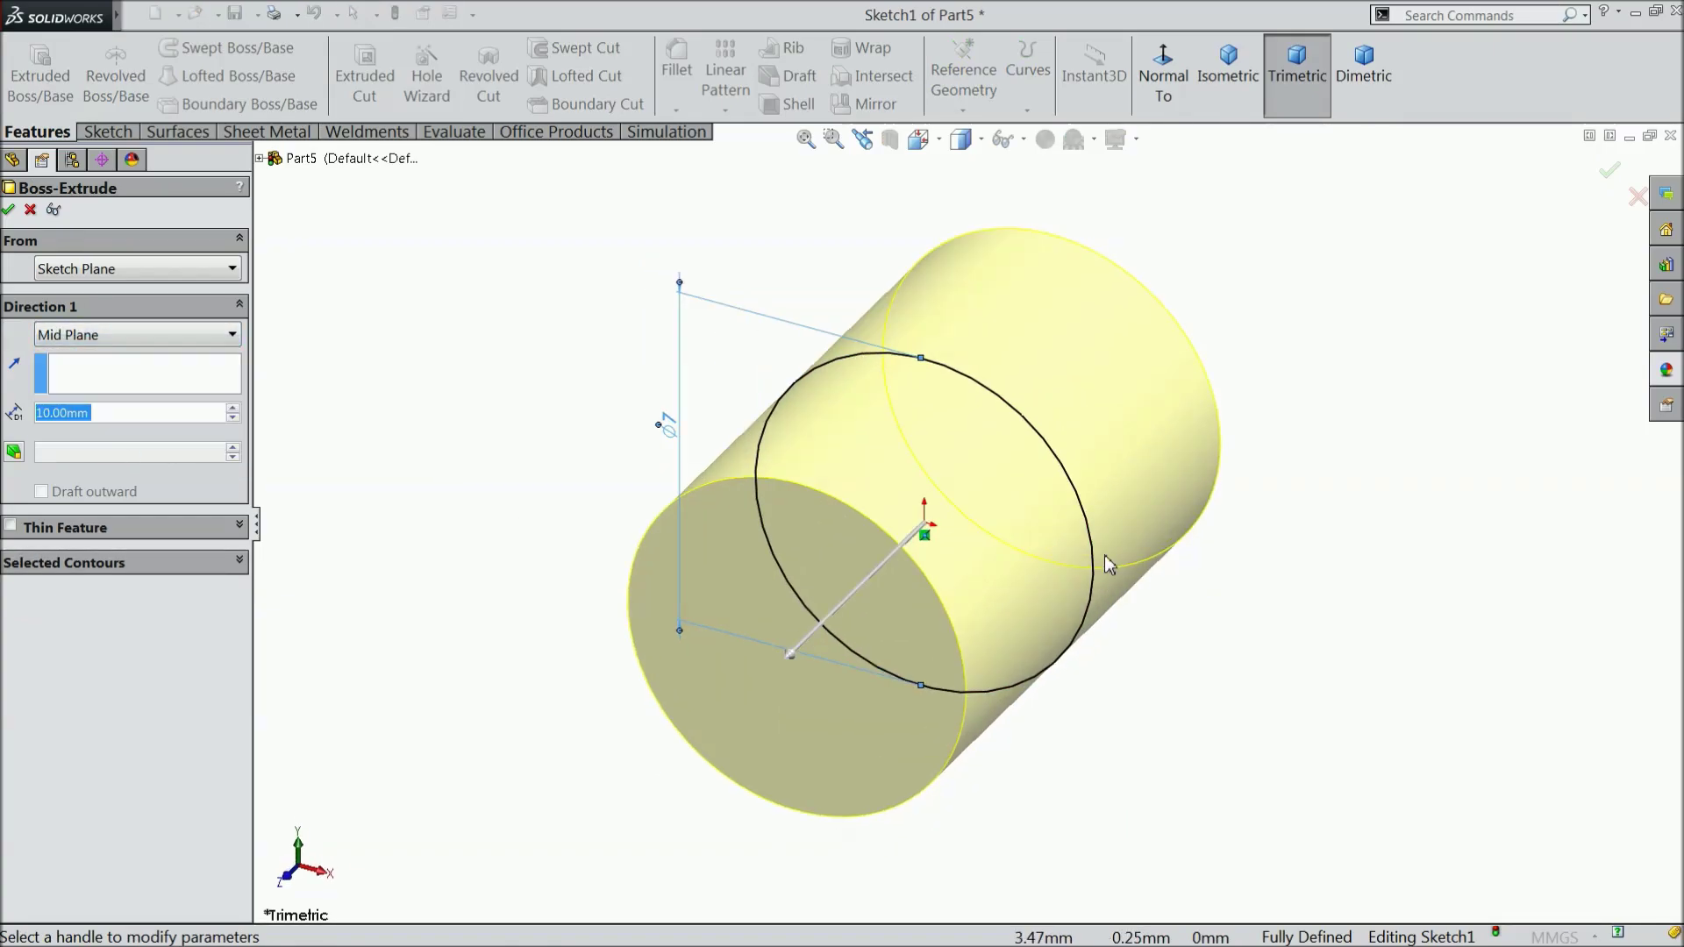
{"action": "type", "text": "12"}
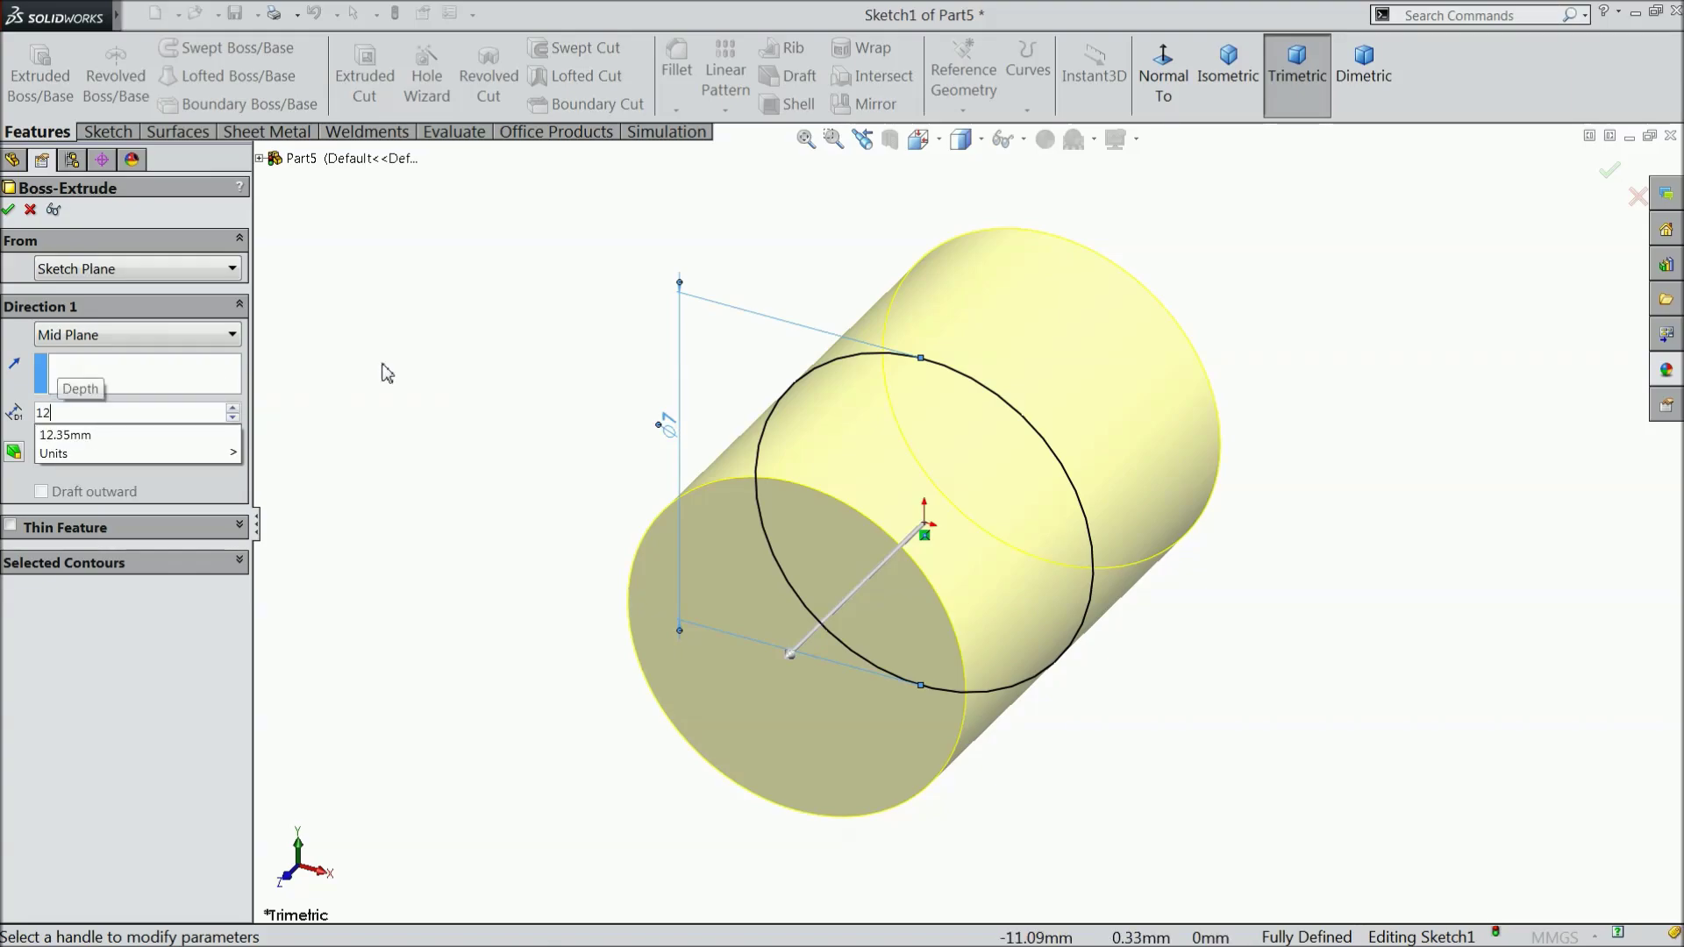
{"action": "key", "text": "Return"}
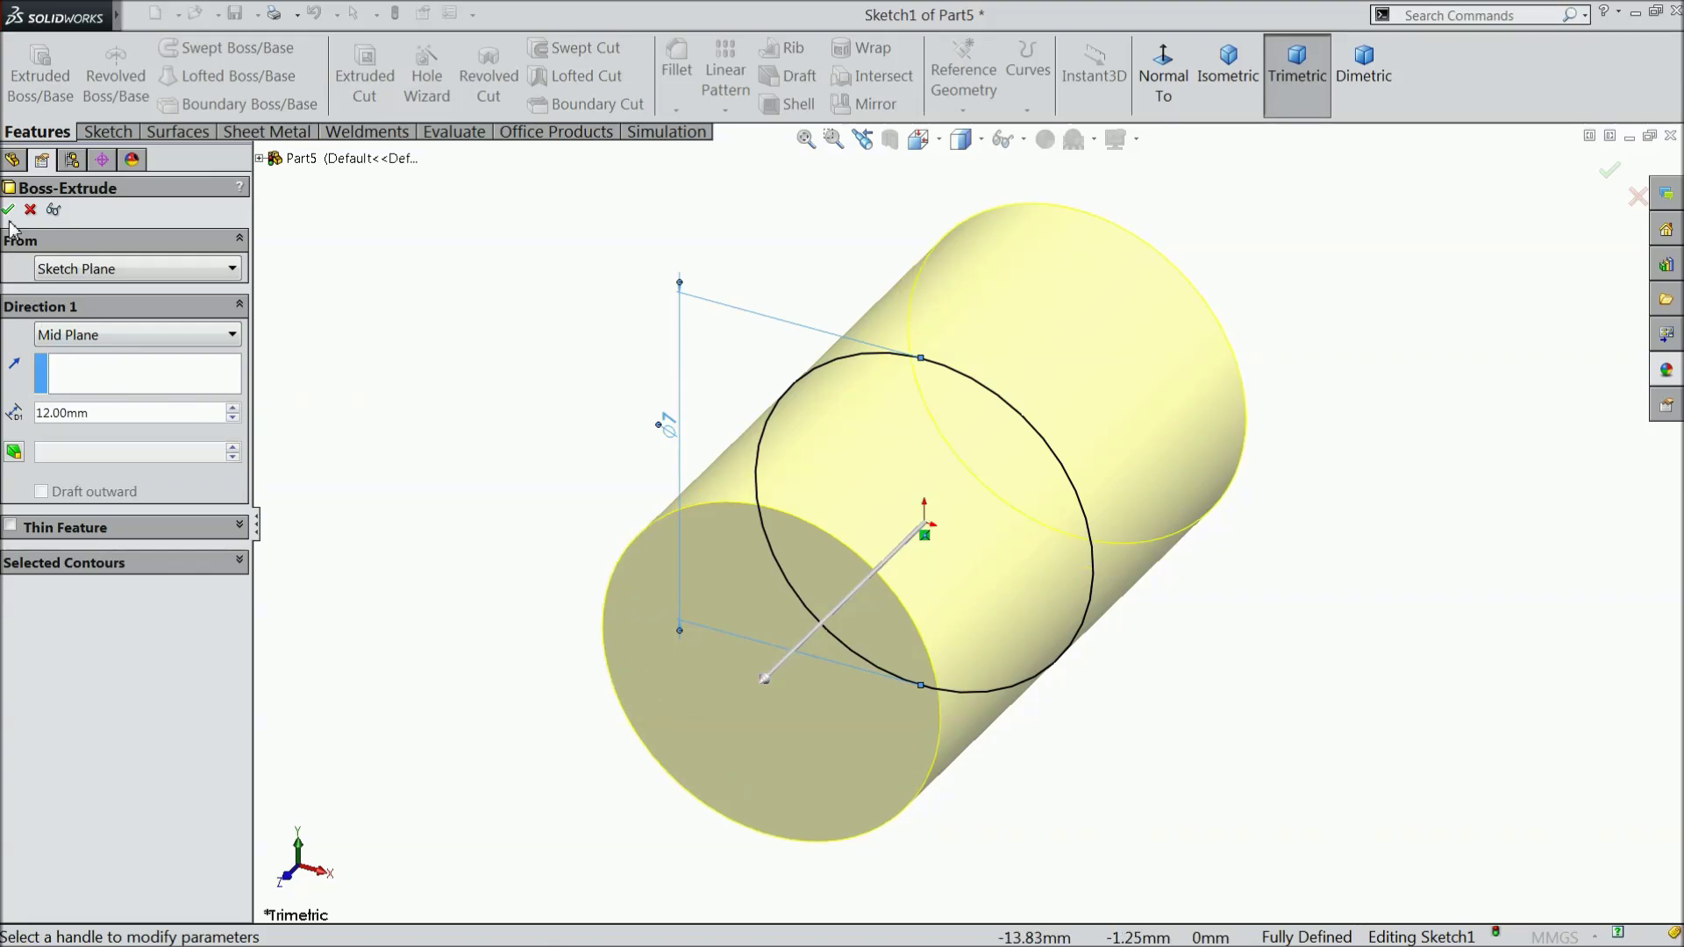
{"action": "left_click", "coordinate": [7, 209]}
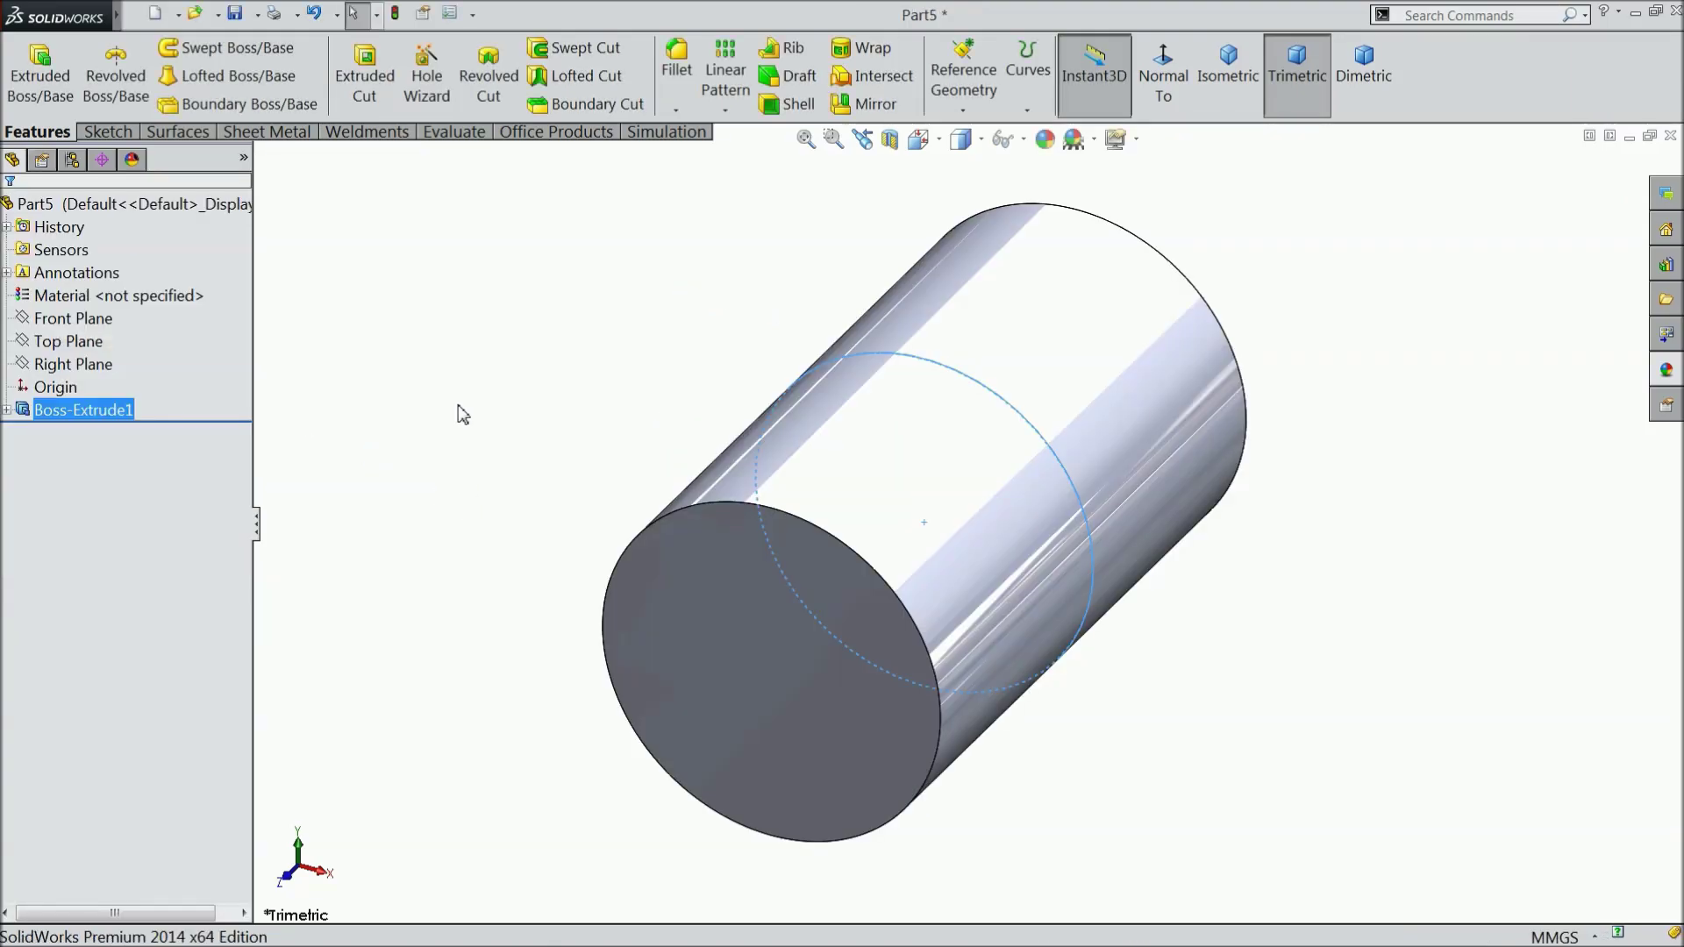
Fillet the circular edges at both ends of the cylinder with a 0.5 mm radius
{"action": "left_click", "coordinate": [668, 95]}
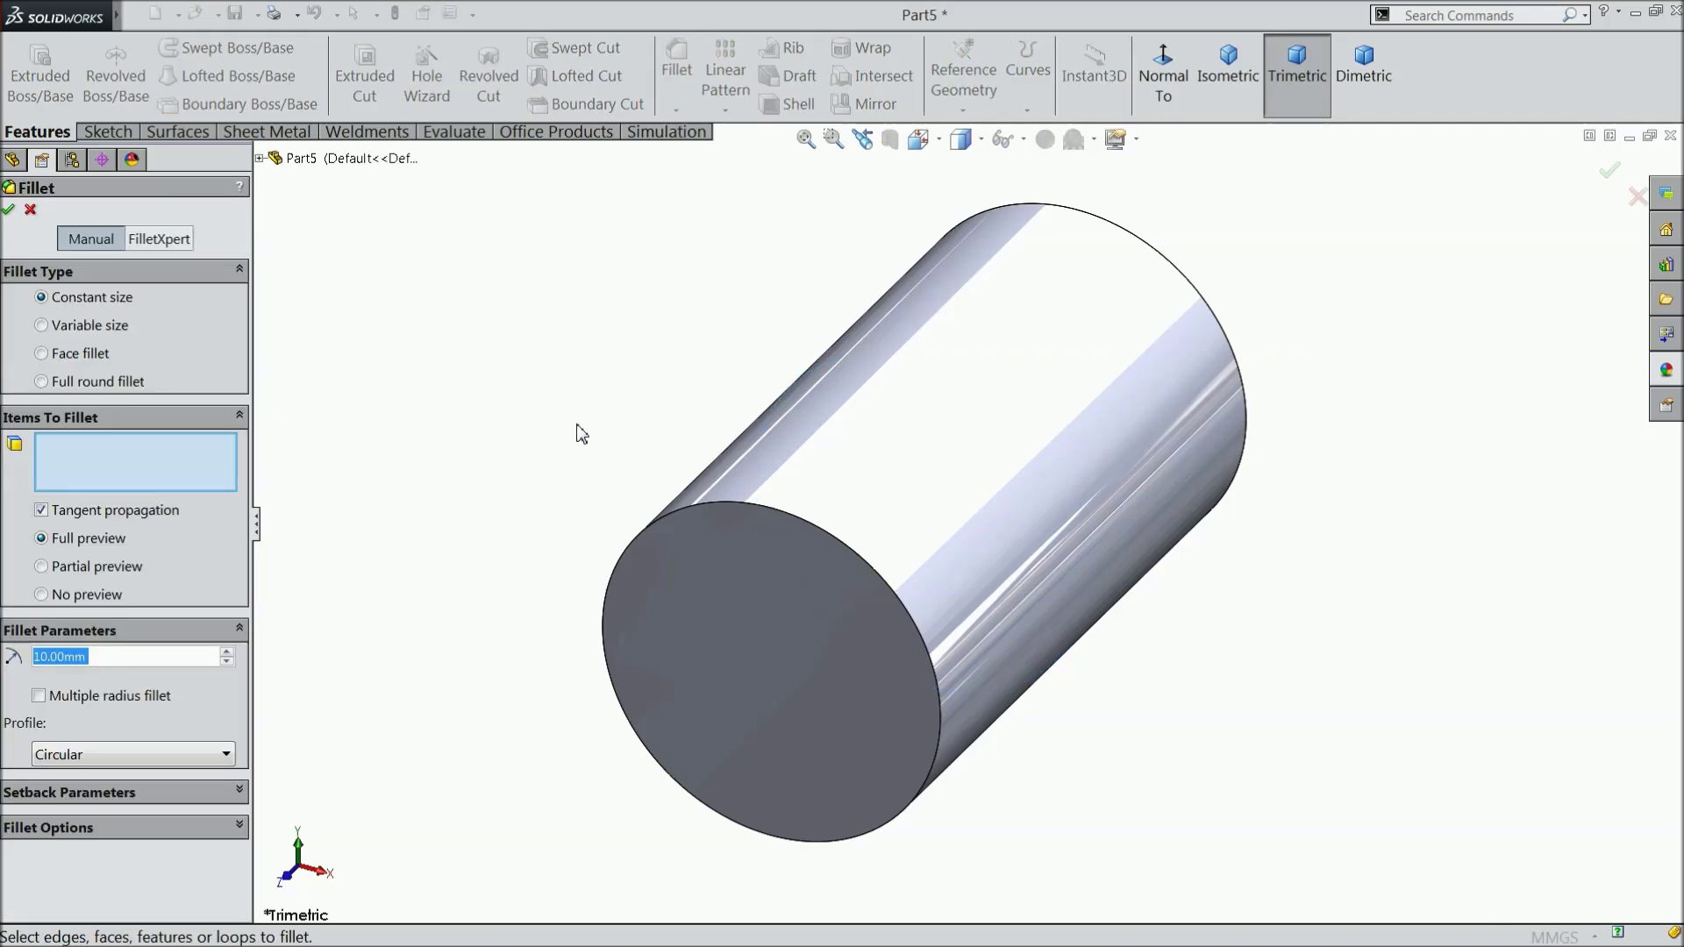
{"action": "type", "text": "0.5"}
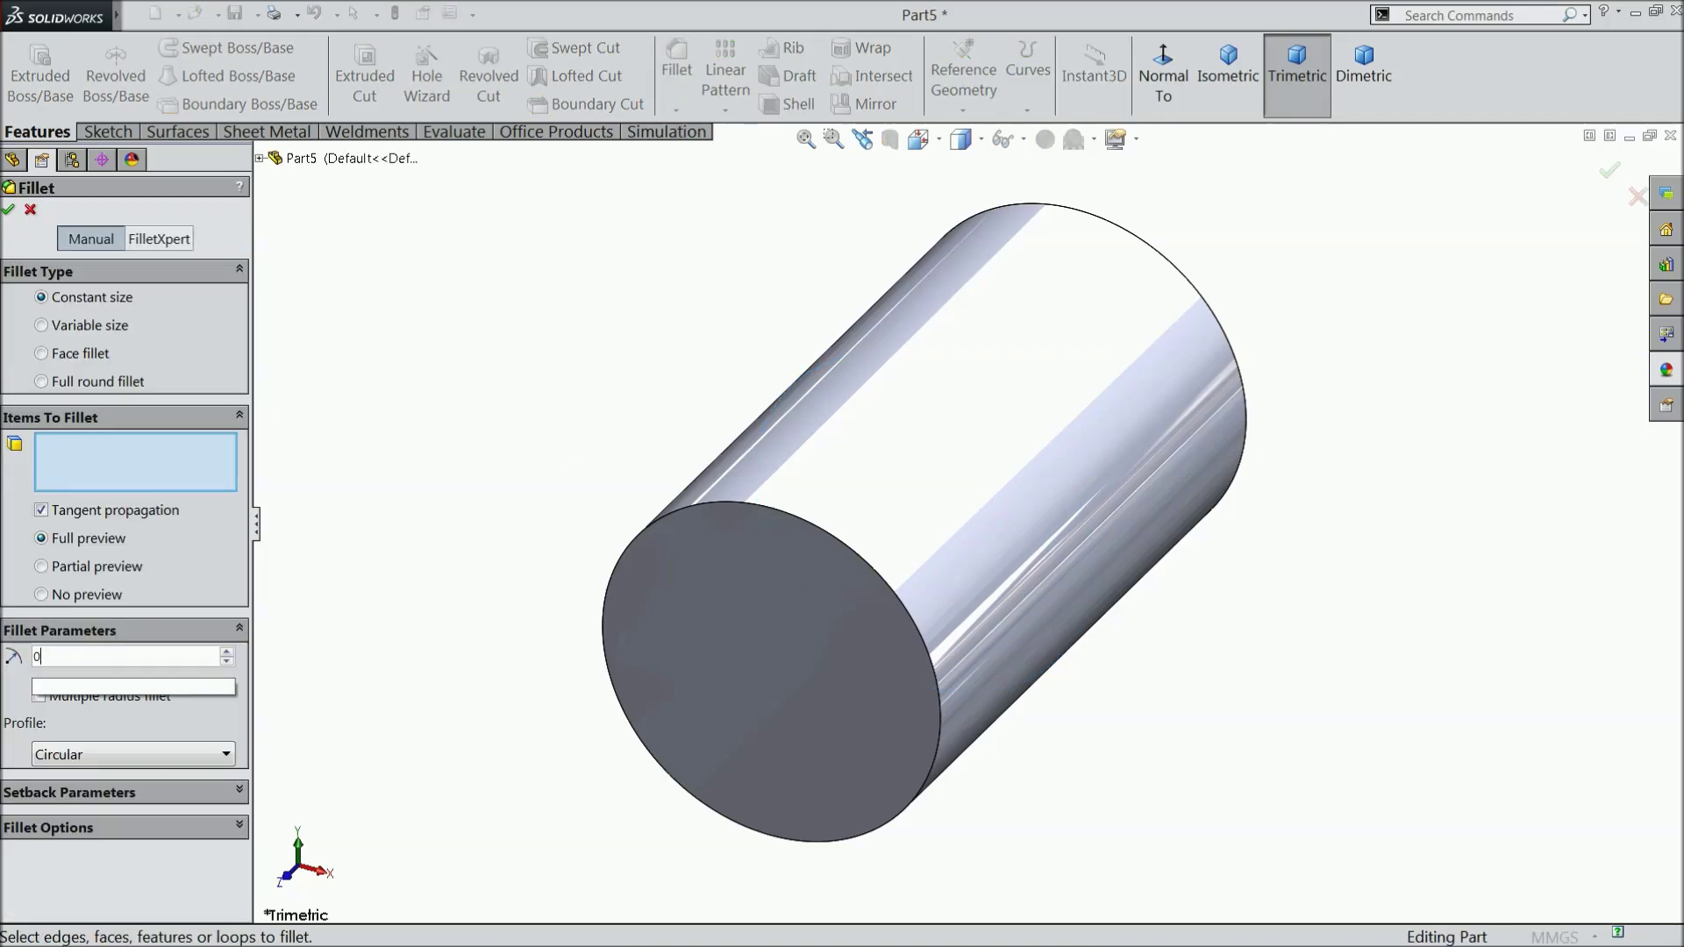
{"action": "key", "text": "Return"}
{"action": "left_click", "coordinate": [688, 513]}
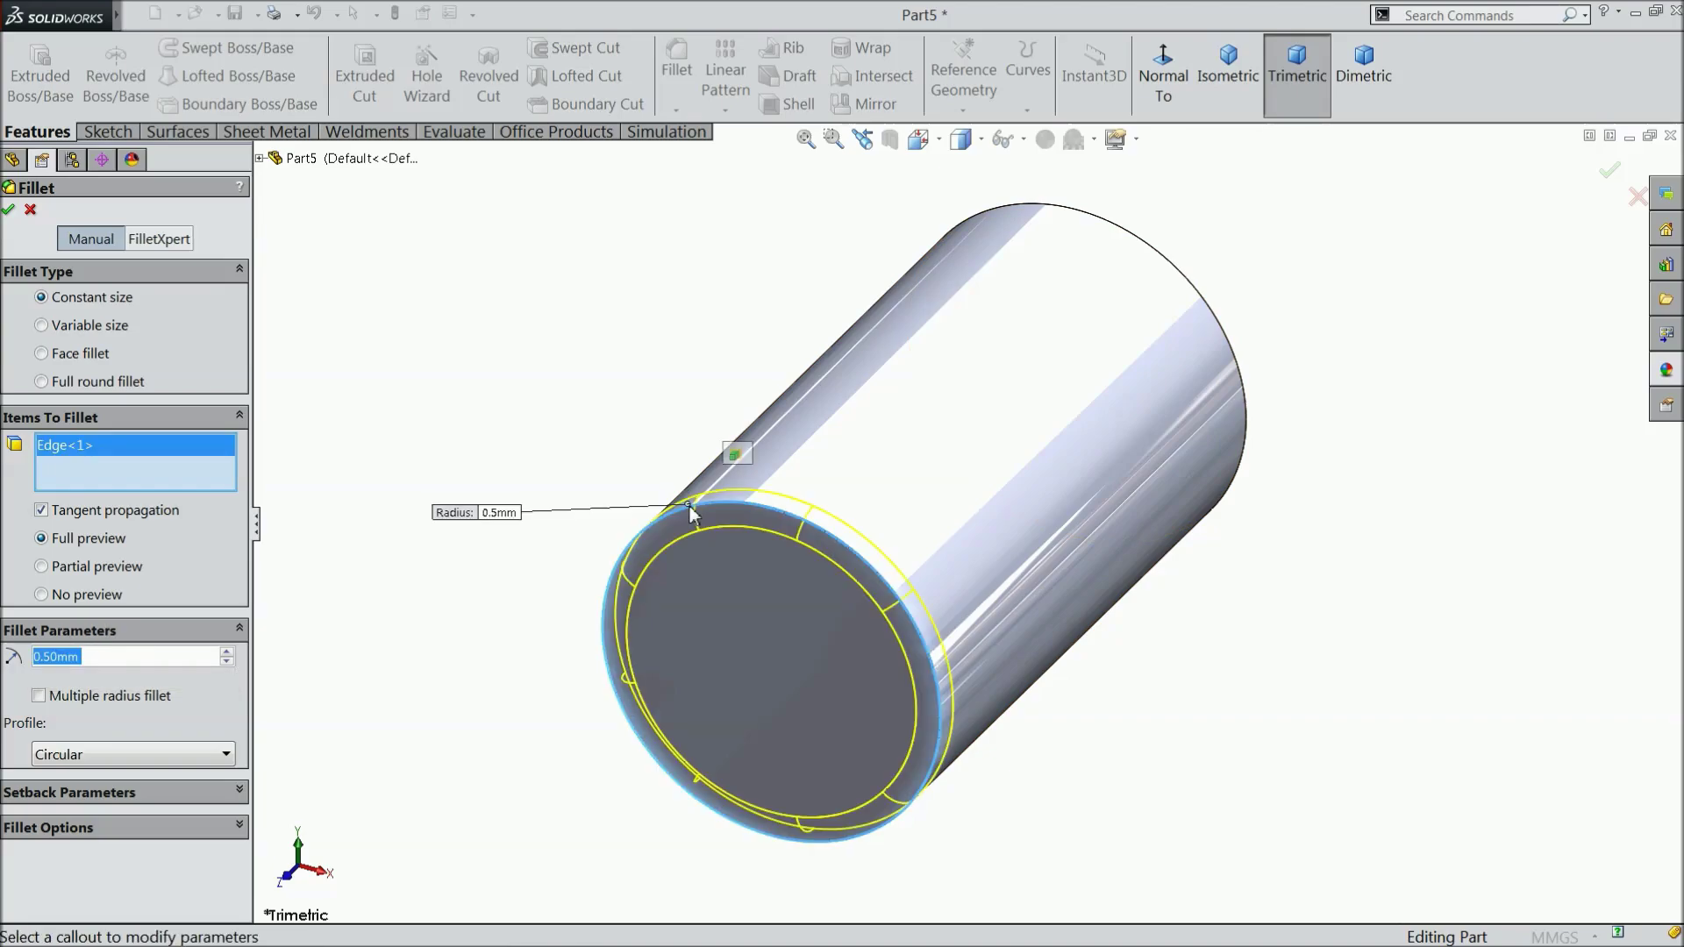
{"action": "left_click", "coordinate": [1146, 244]}
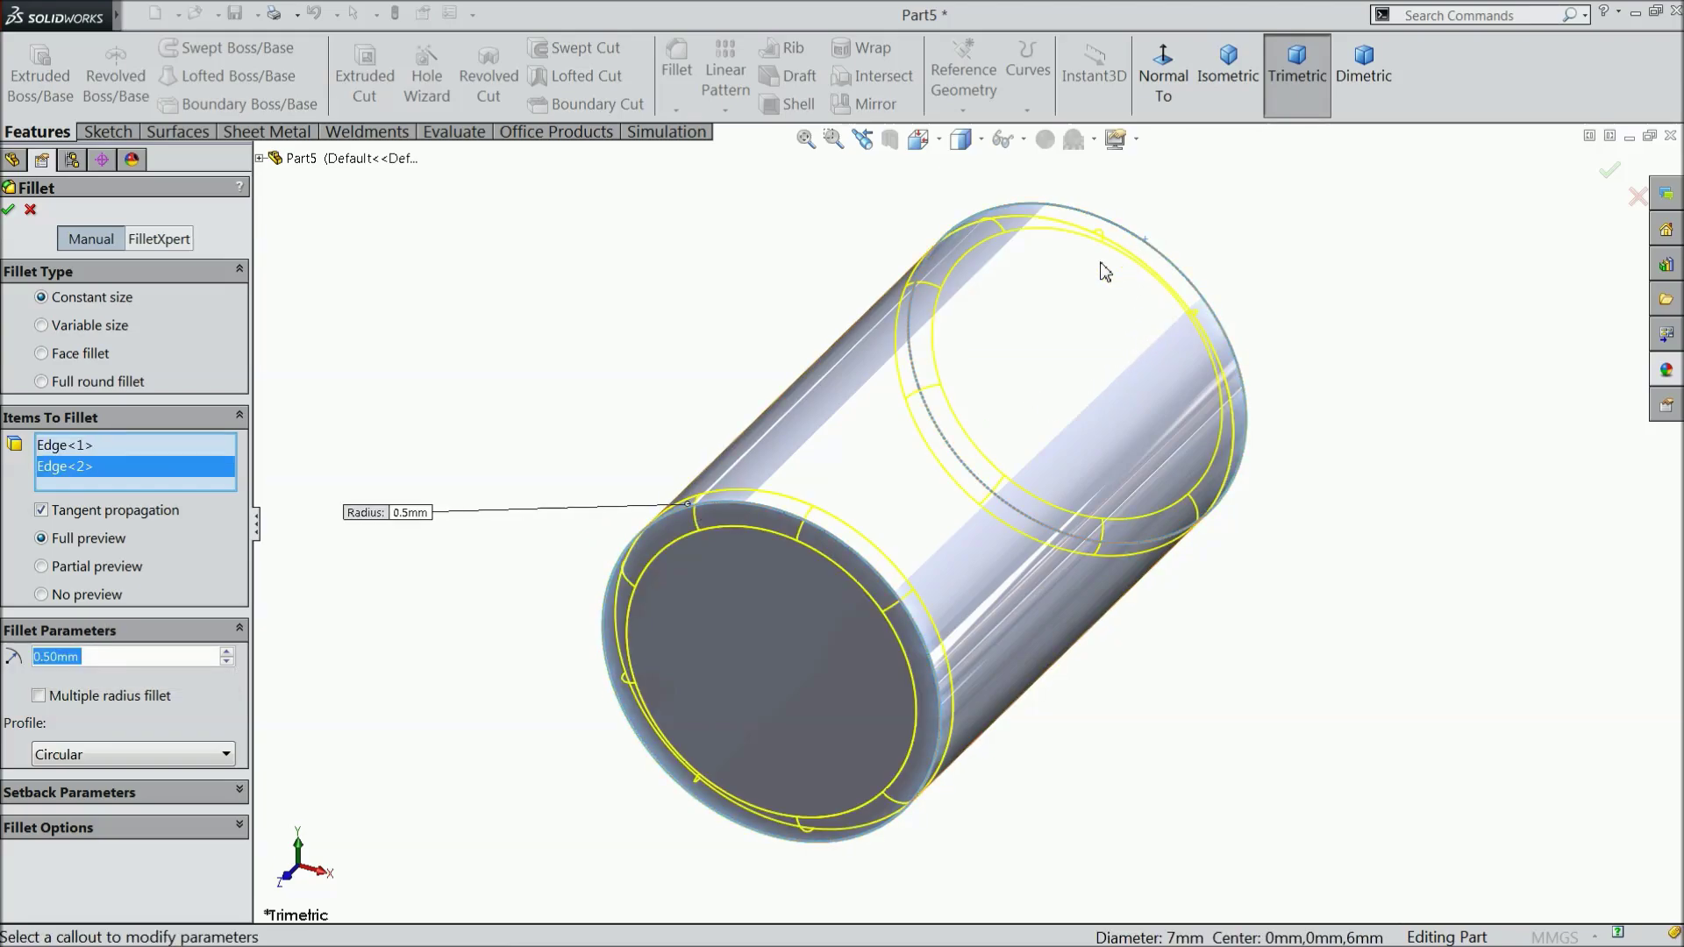
{"action": "left_click", "coordinate": [15, 211]}
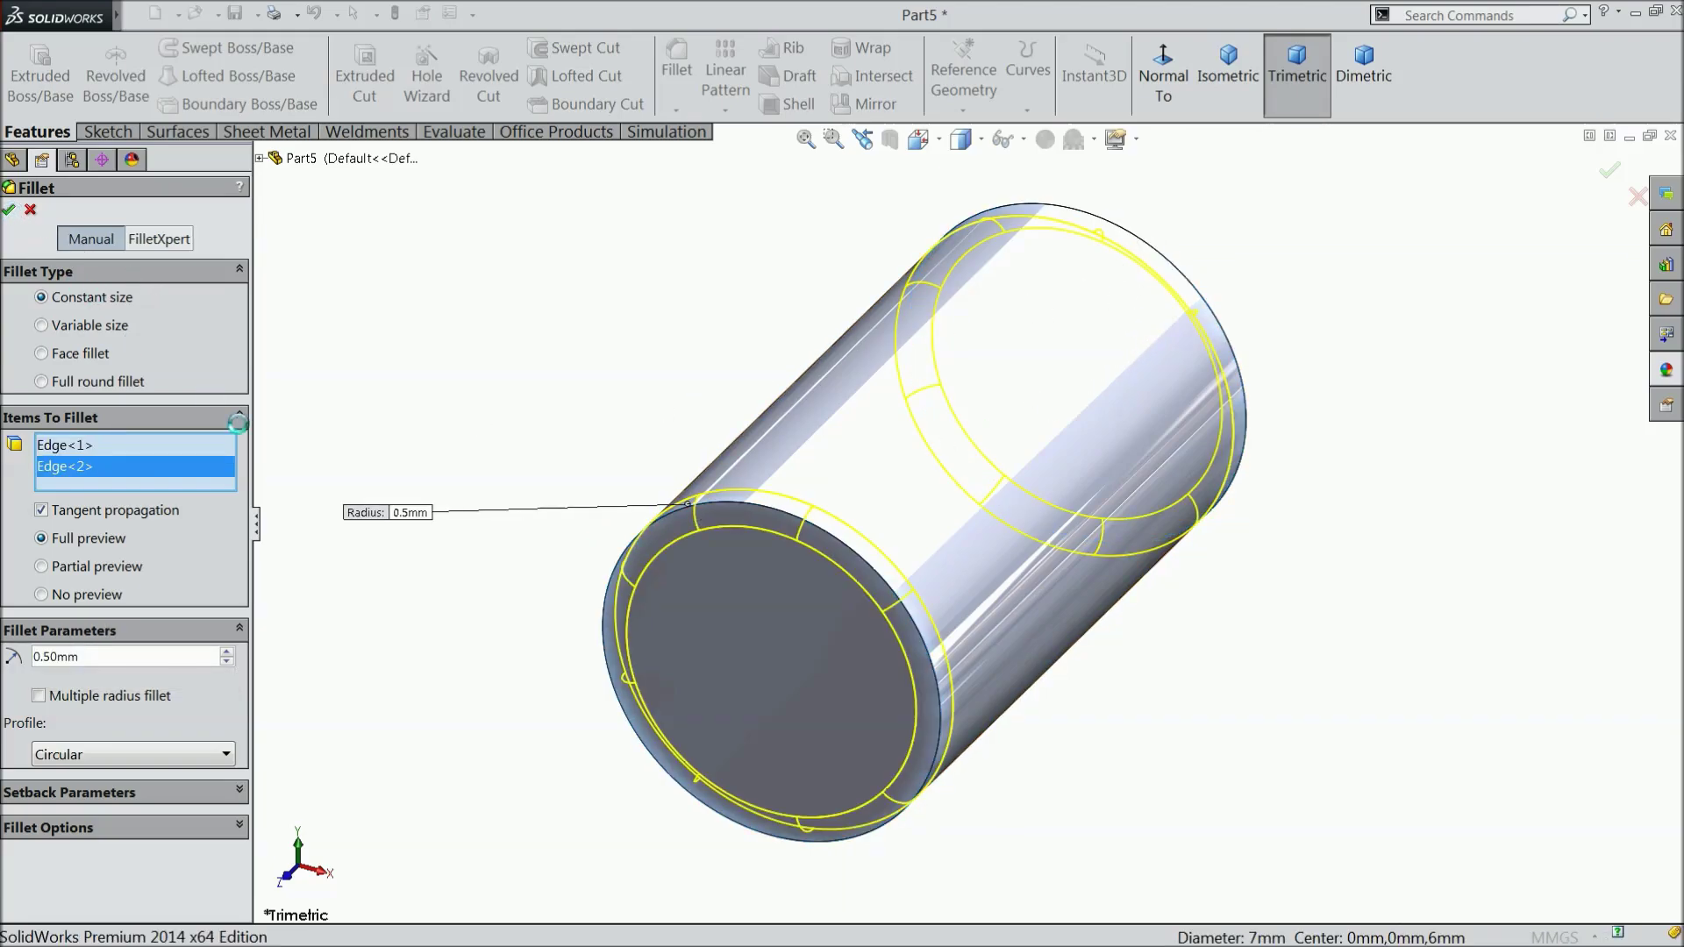
Sketch a circle of about 2.22 mm radius on the cylinder's front end face, centred on the origin
{"action": "left_click", "coordinate": [814, 680]}
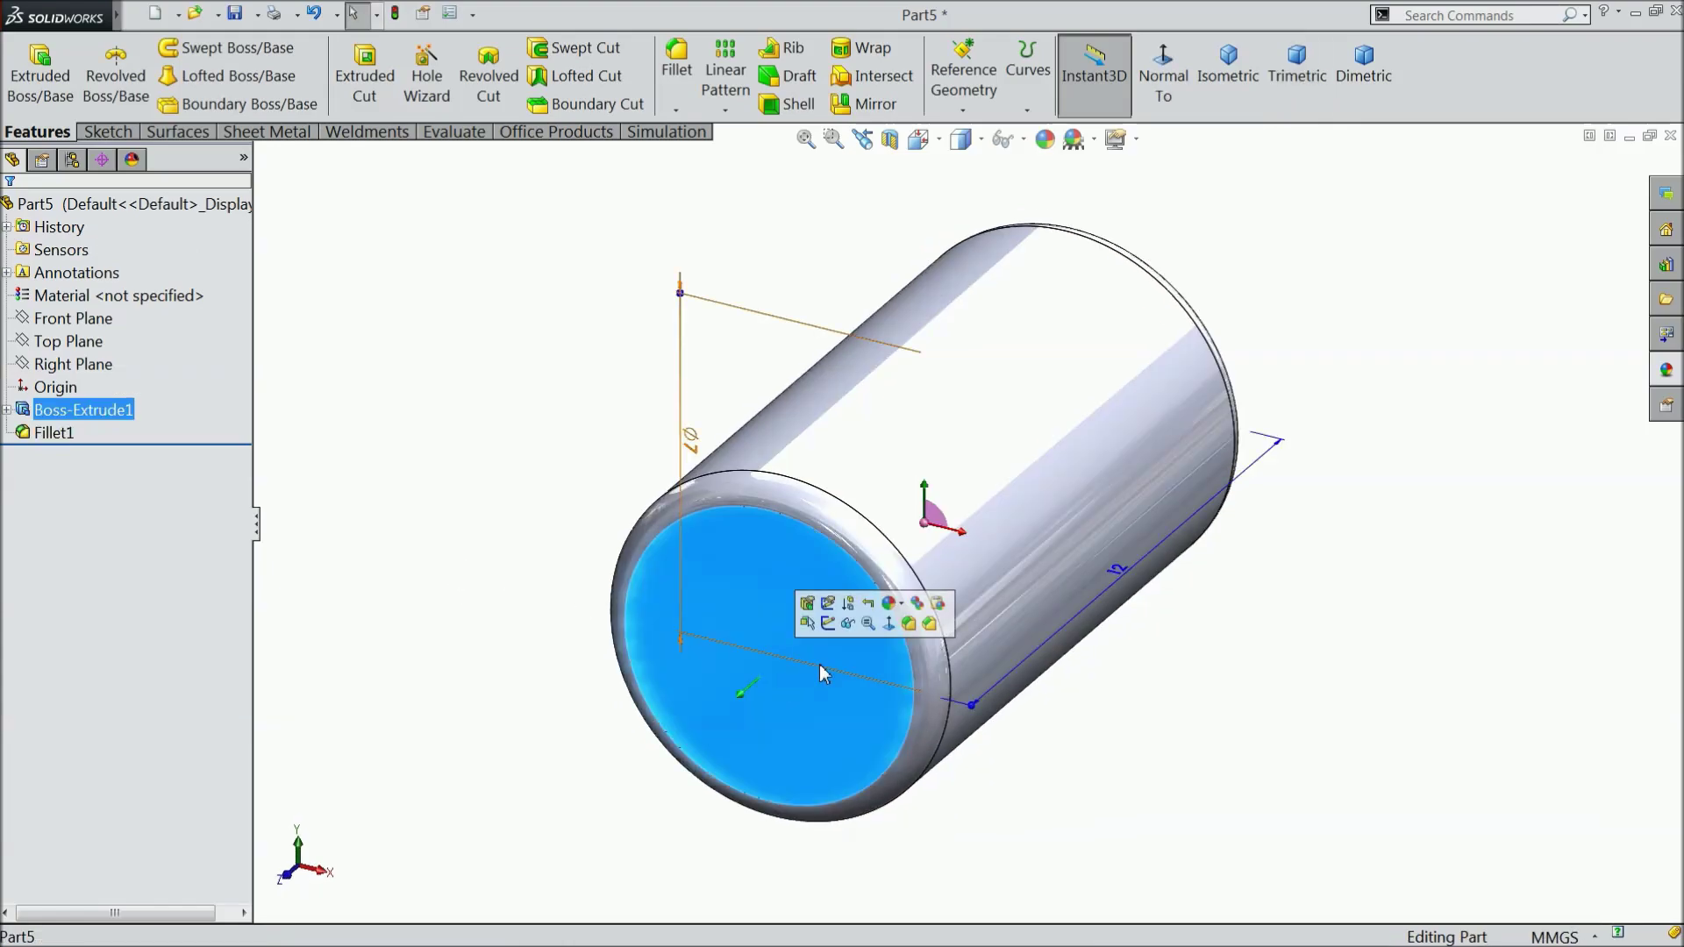
{"action": "left_click", "coordinate": [827, 626]}
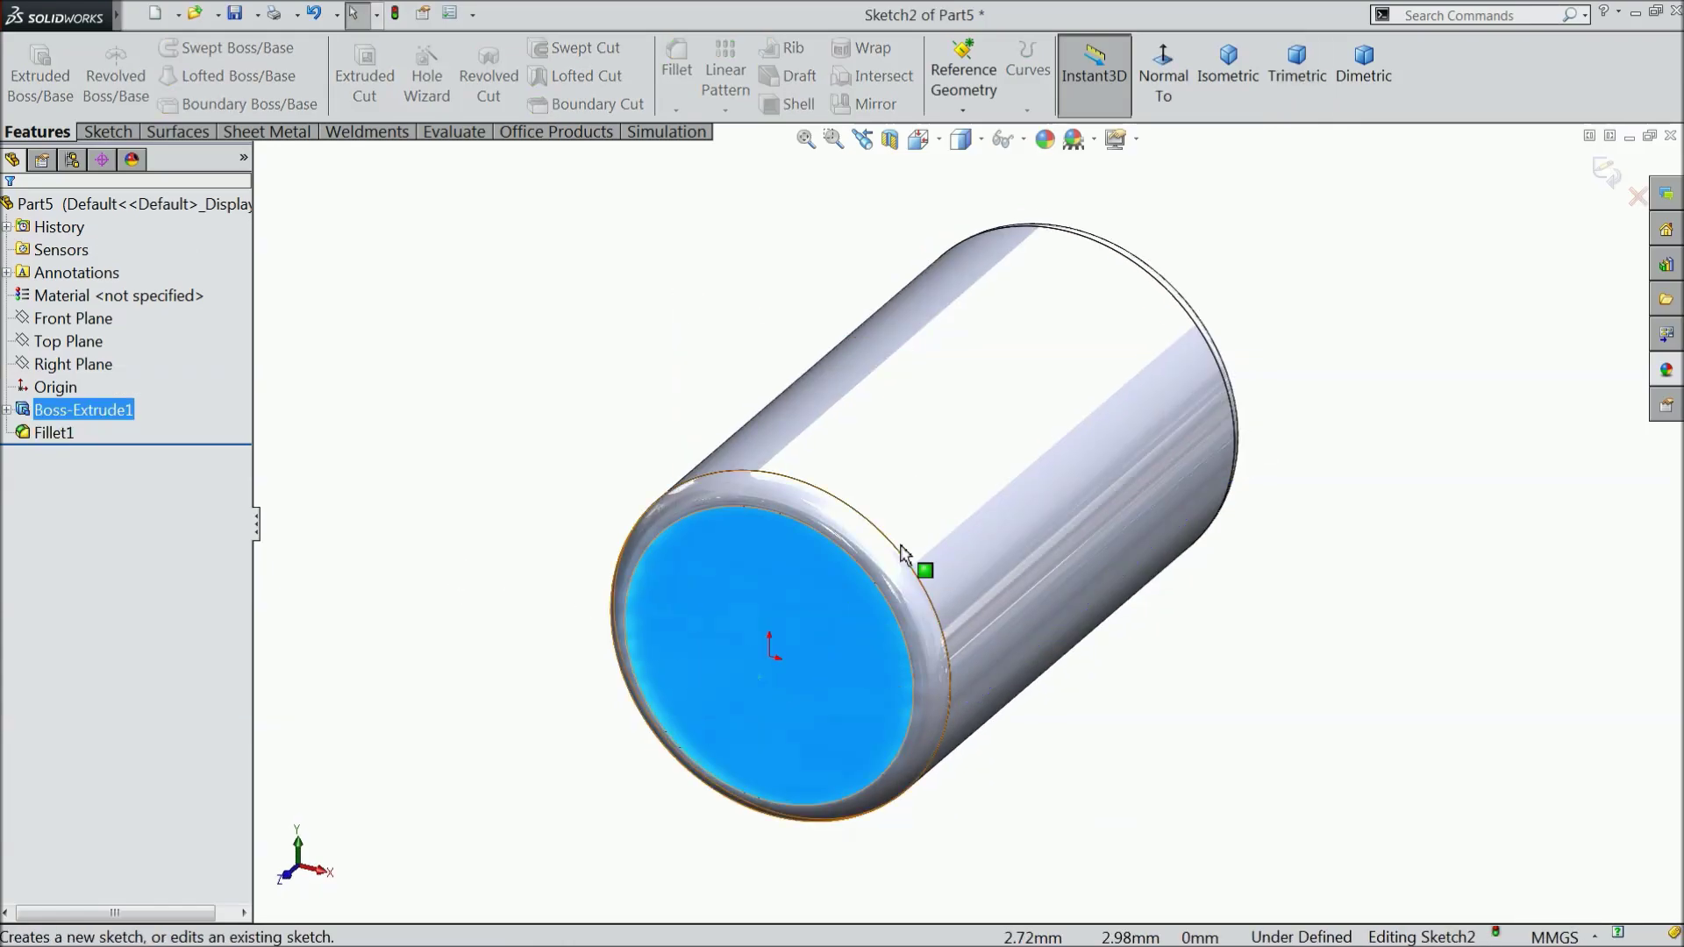
{"action": "left_click", "coordinate": [1164, 66]}
{"action": "left_click", "coordinate": [108, 131]}
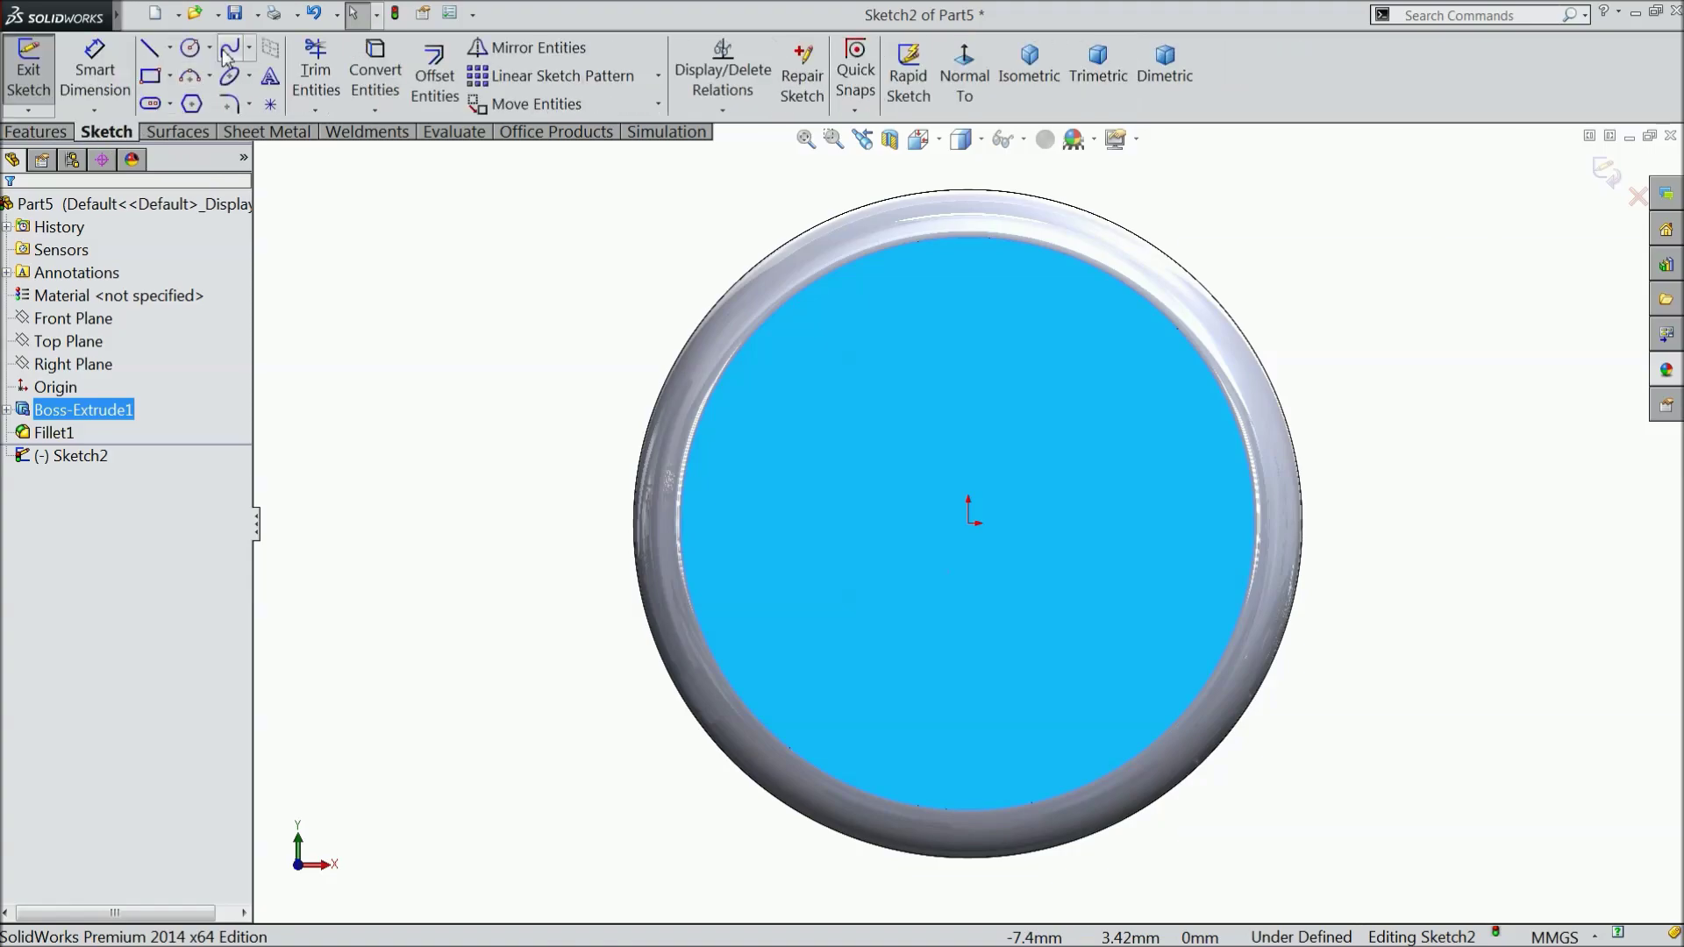
{"action": "left_click", "coordinate": [189, 48]}
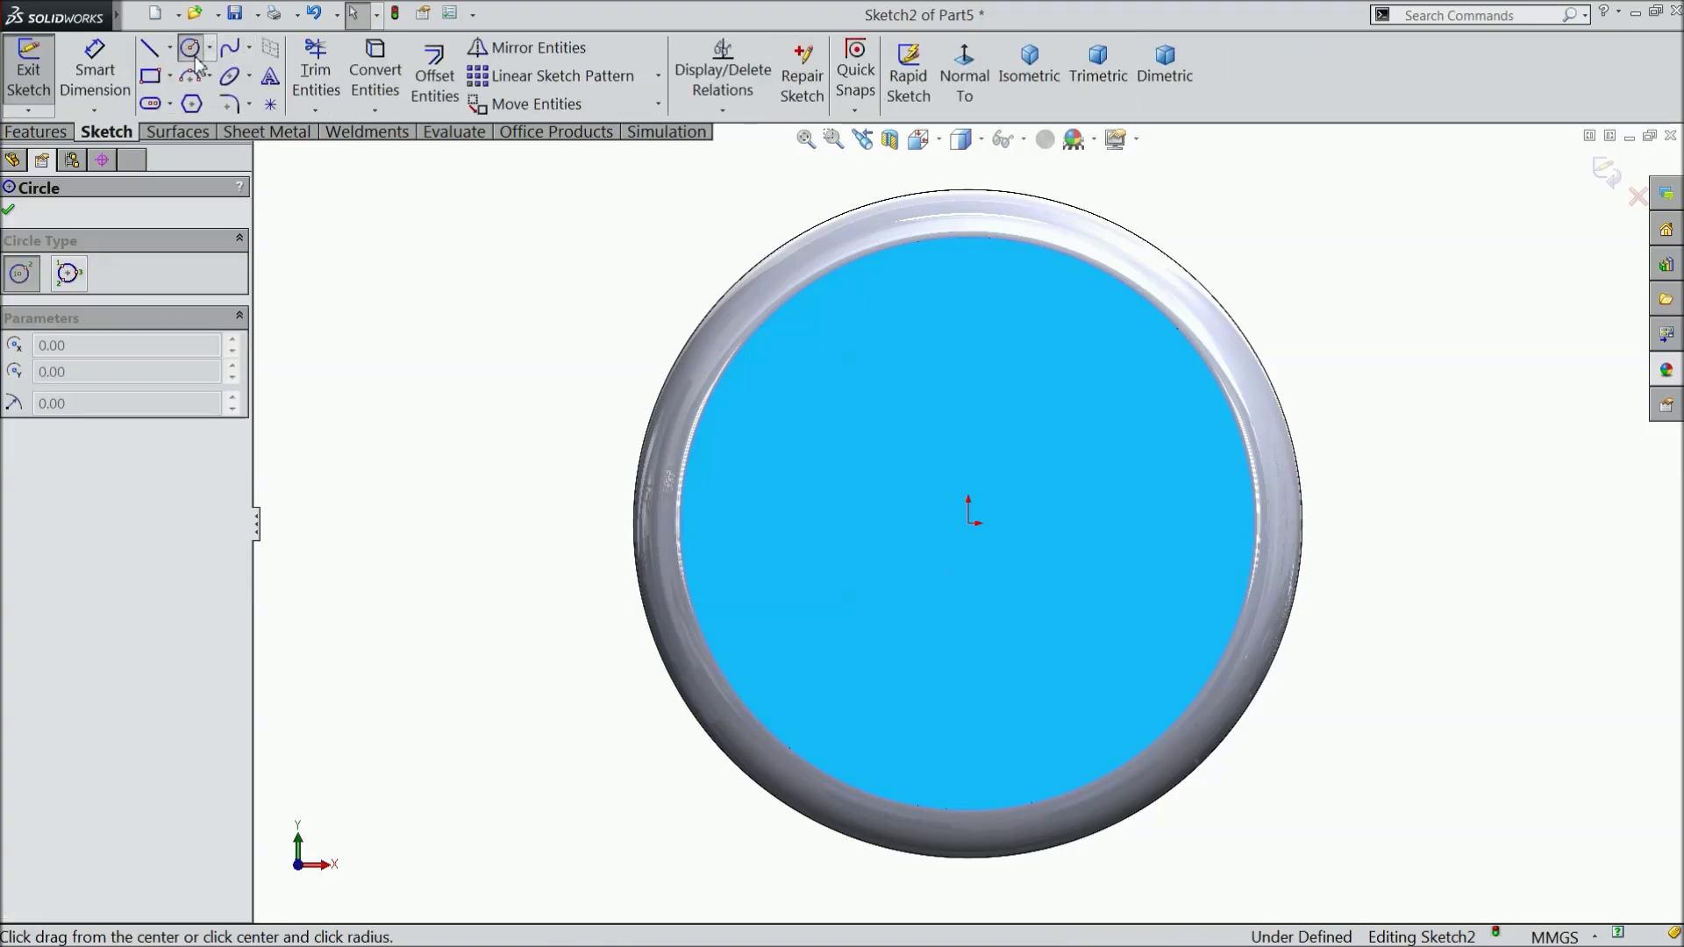
{"action": "left_click", "coordinate": [968, 523]}
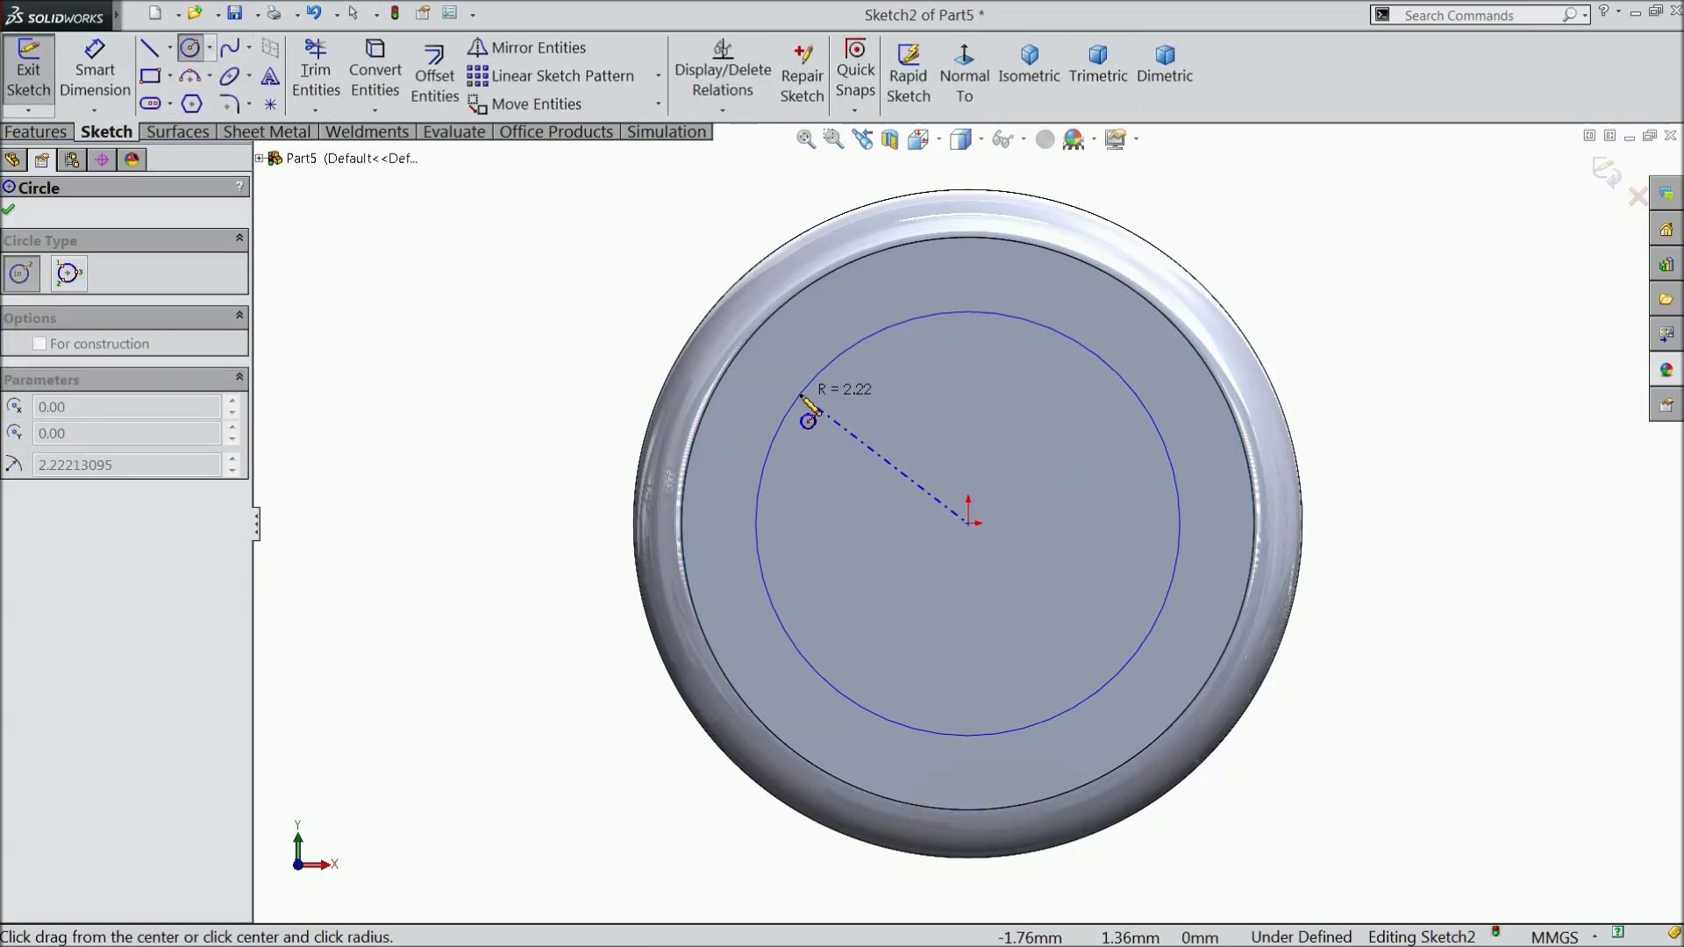
{"action": "left_click", "coordinate": [785, 416]}
Dimension the end-face circle's diameter to 4.5 mm
{"action": "left_click", "coordinate": [95, 70]}
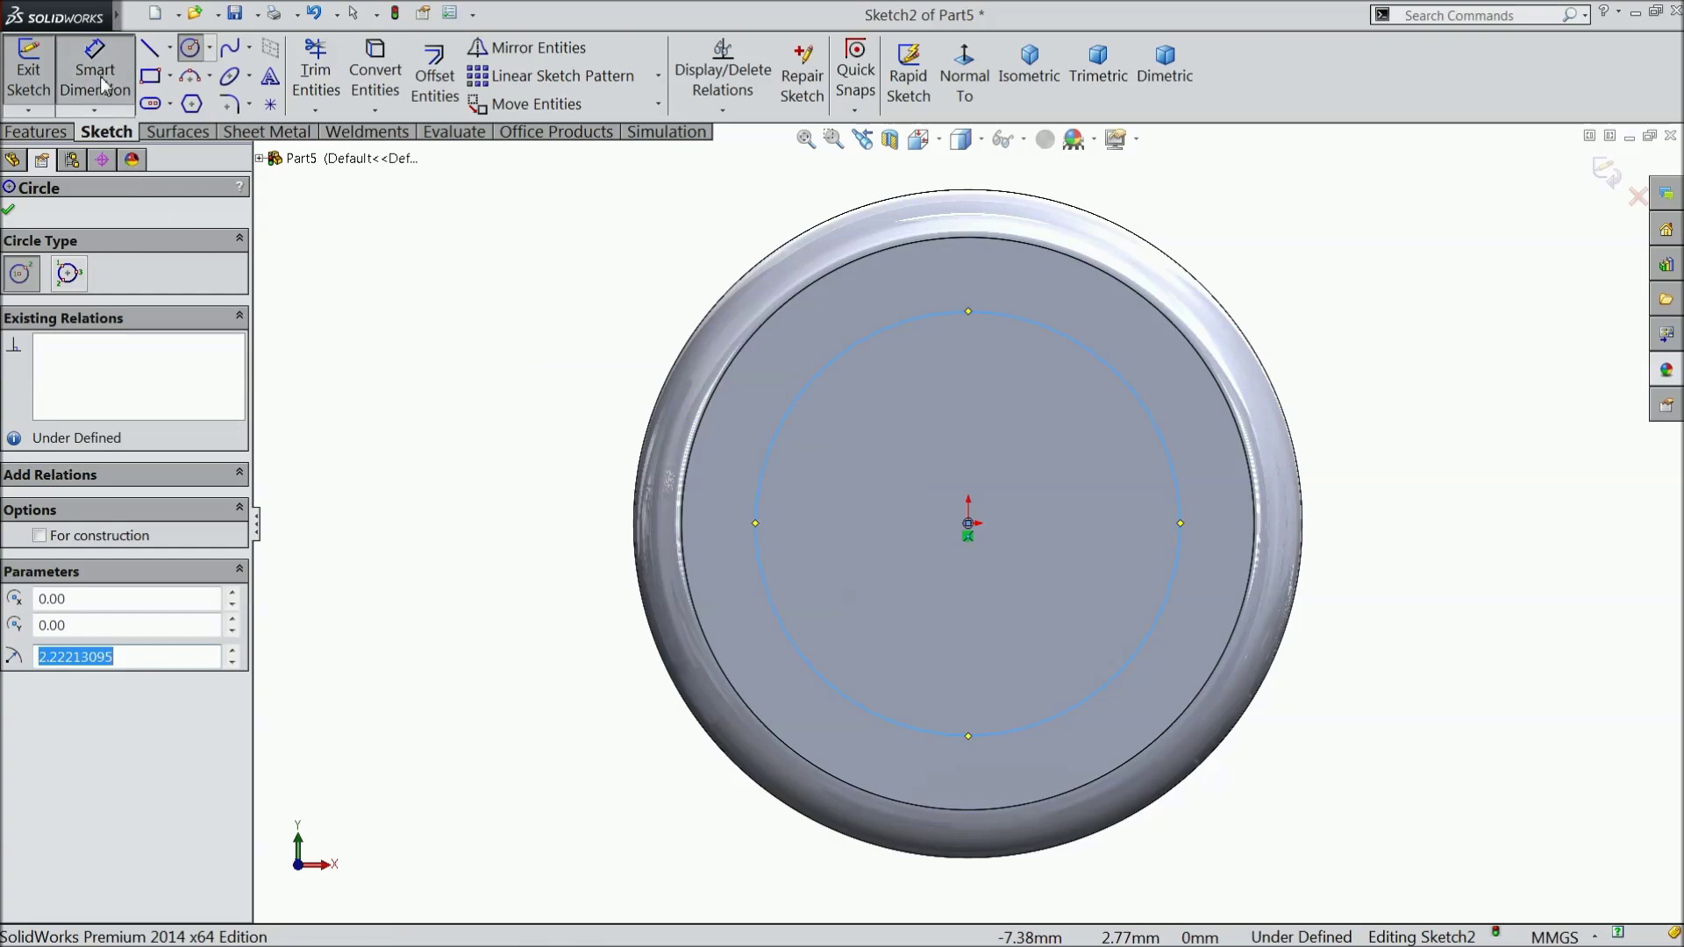
{"action": "left_click", "coordinate": [756, 482]}
{"action": "left_click", "coordinate": [585, 524]}
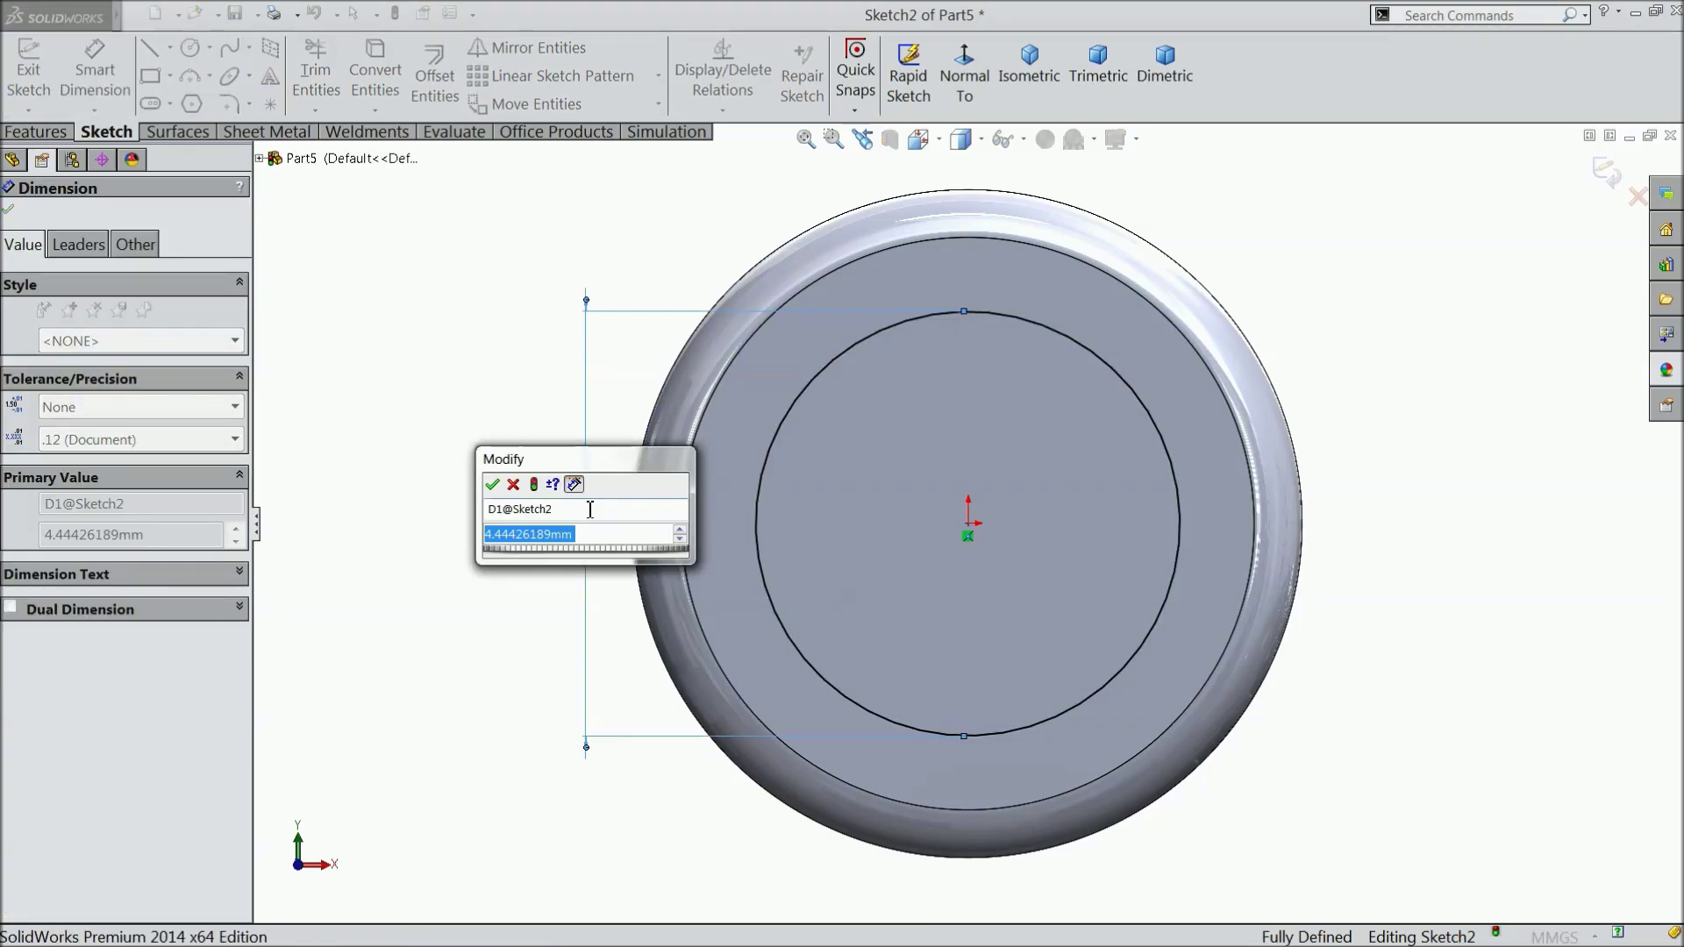
{"action": "type", "text": "4.5"}
{"action": "key", "text": "Return"}
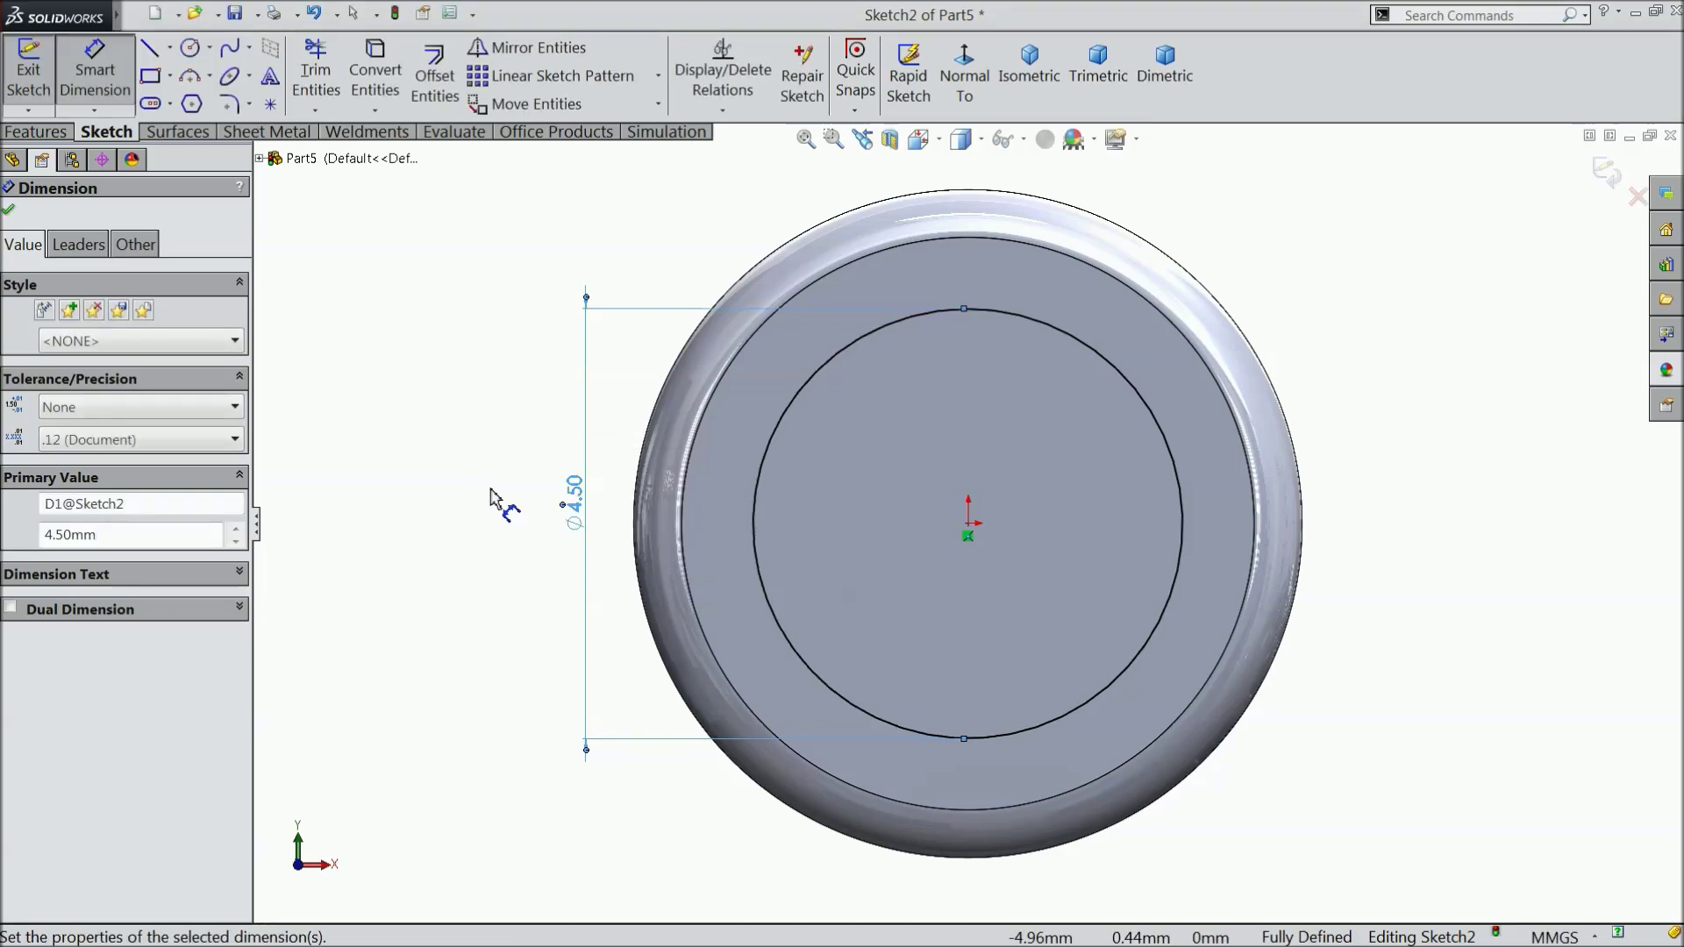
{"action": "left_click", "coordinate": [10, 212]}
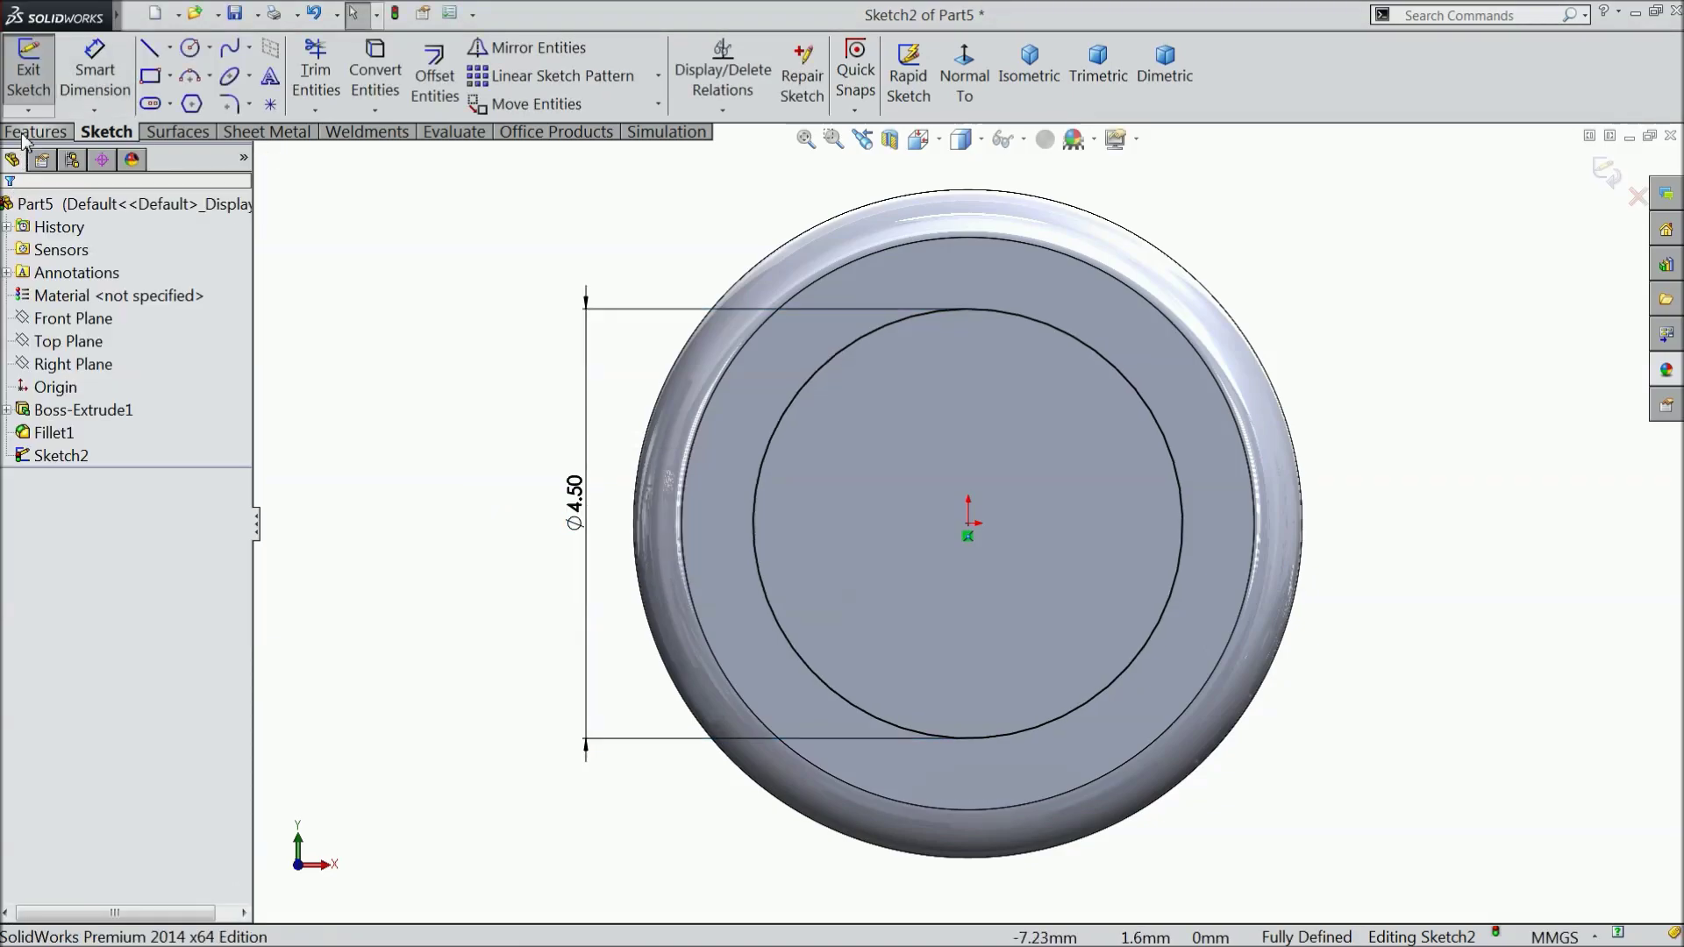
Cut the circle 0.5 mm deep into the cylinder's end face with a Blind Extruded Cut
{"action": "left_click", "coordinate": [37, 131]}
{"action": "left_click", "coordinate": [364, 74]}
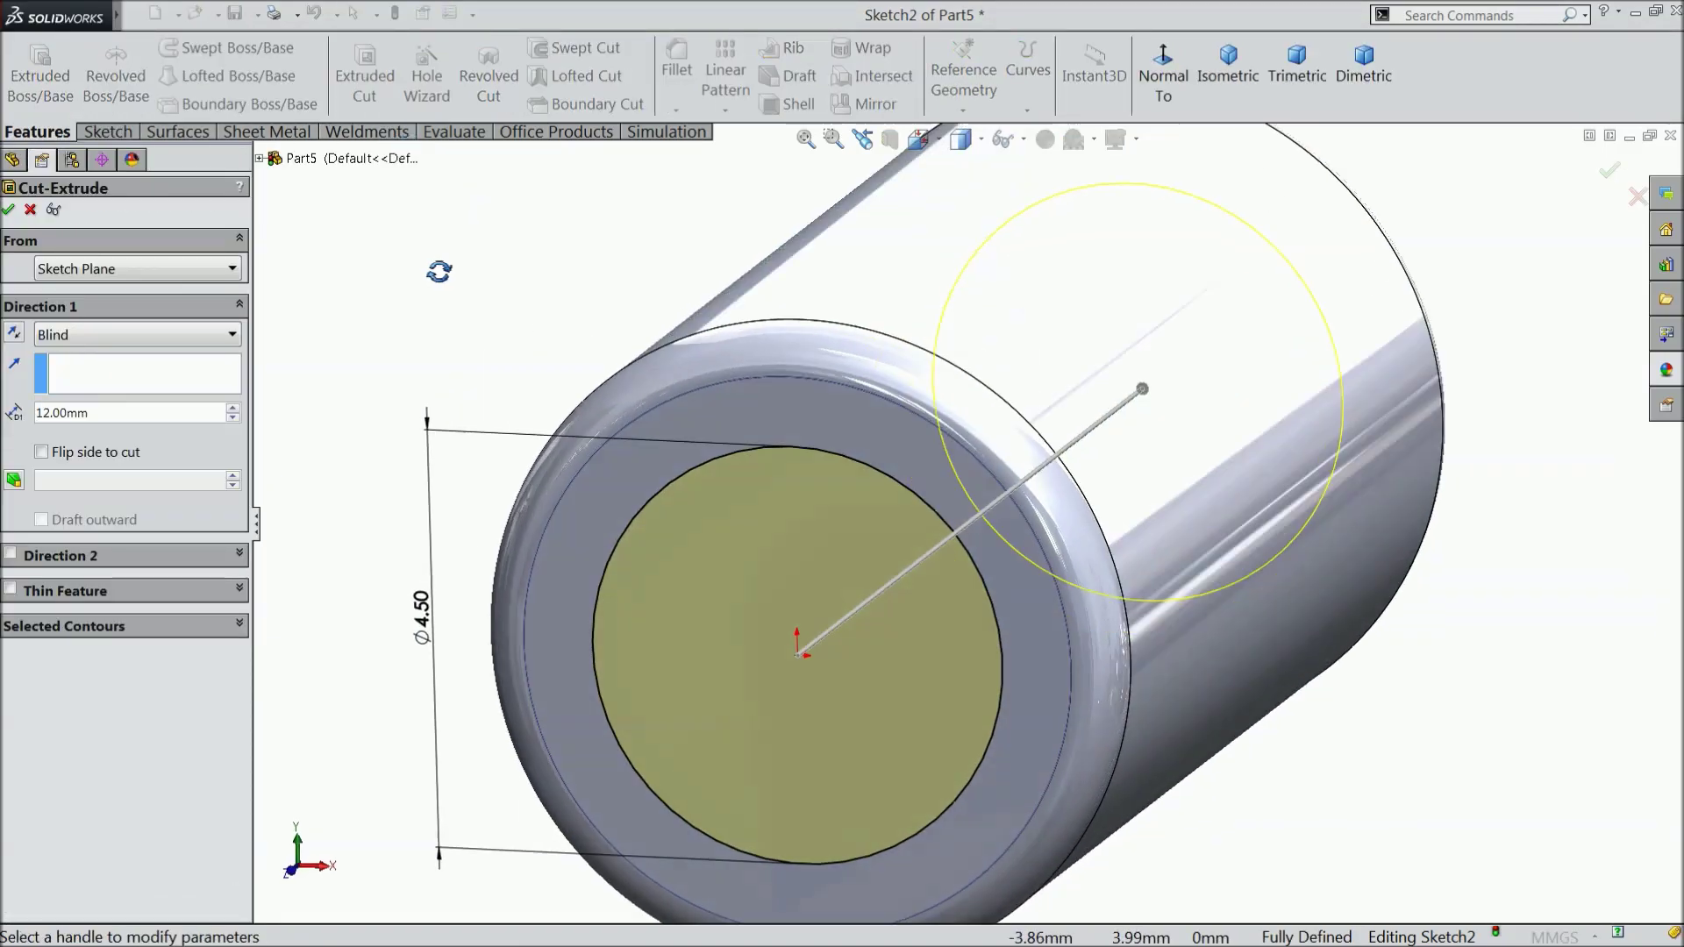
{"action": "type", "text": "0.5"}
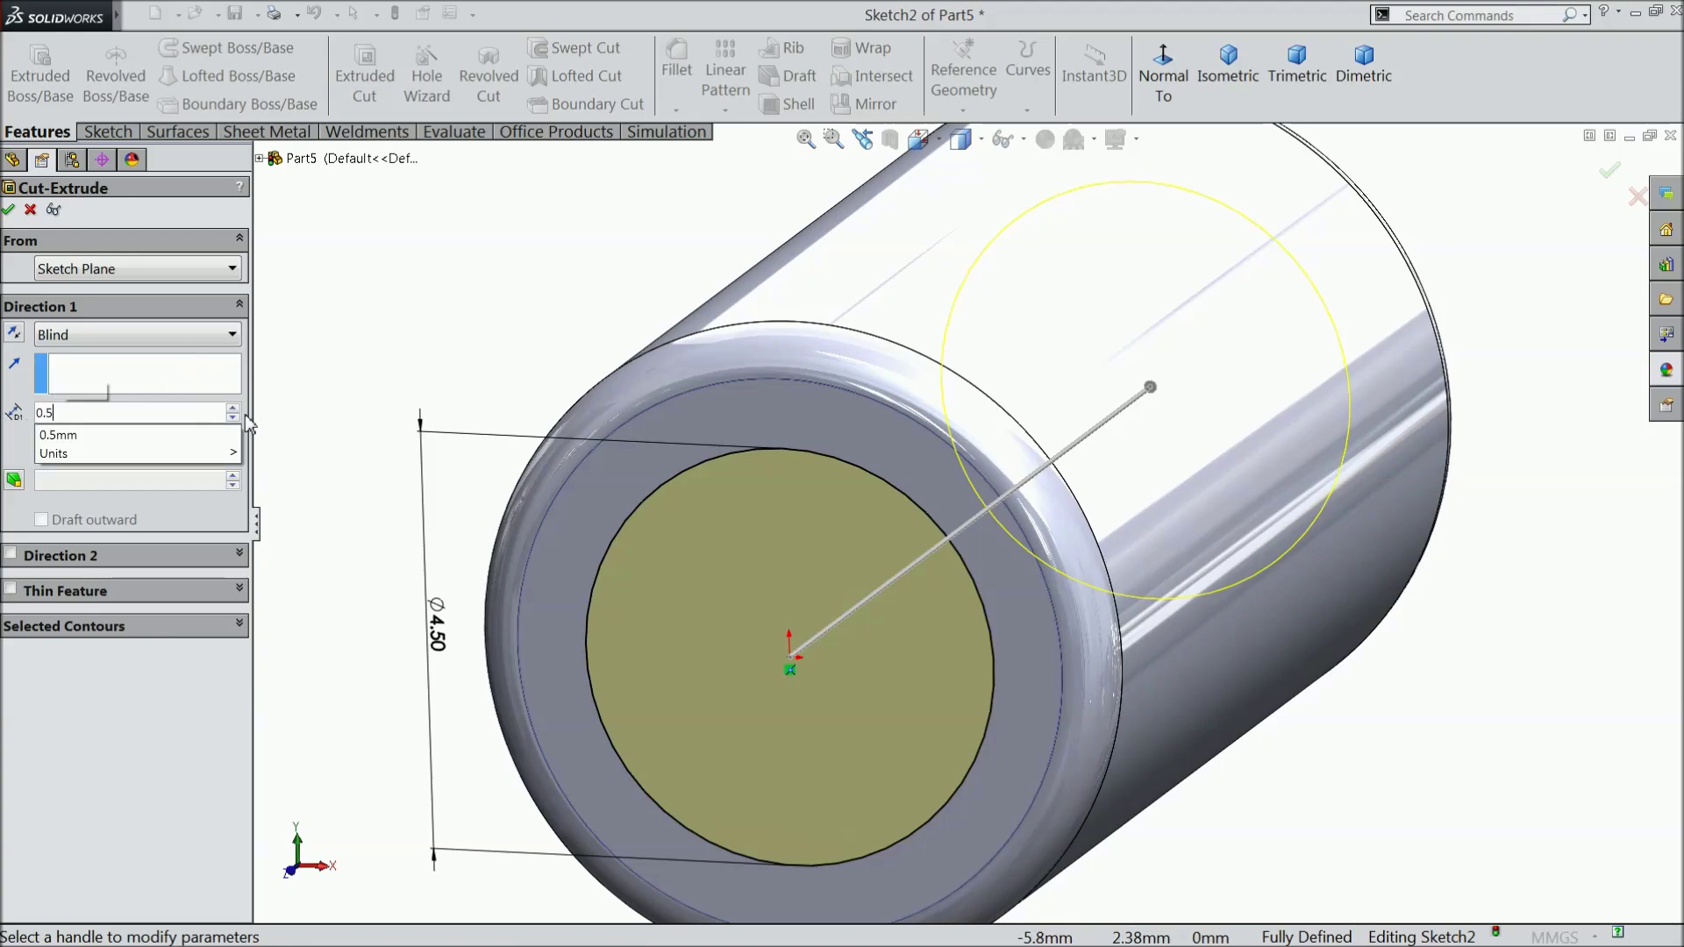
{"action": "key", "text": "Return"}
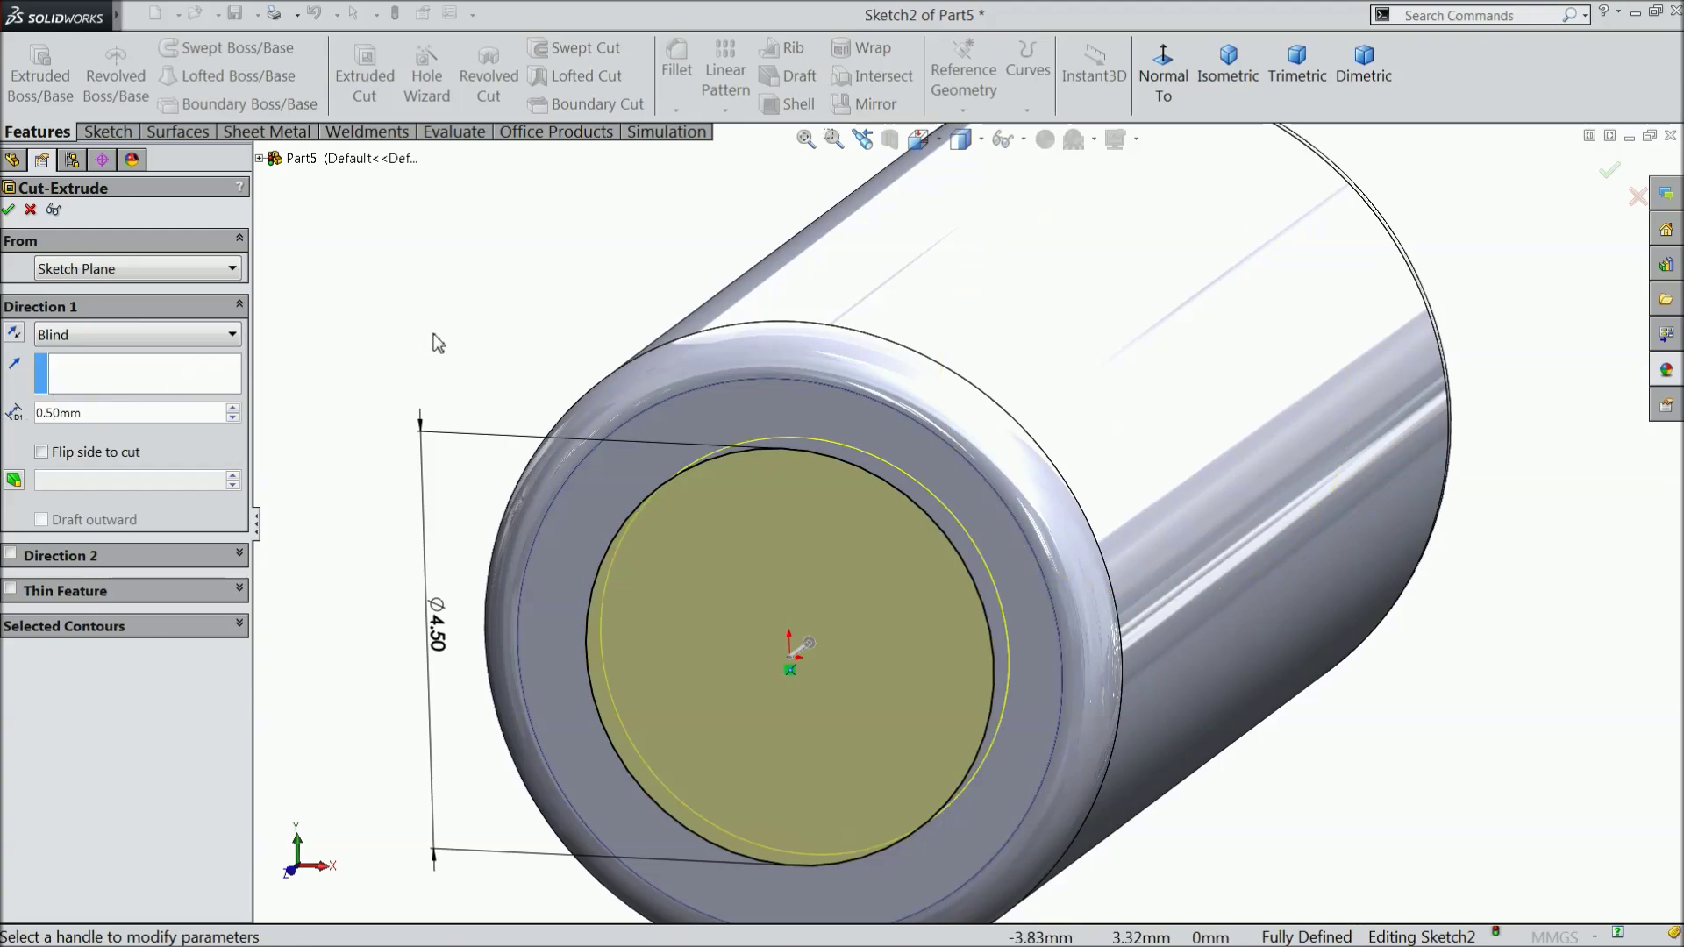
{"action": "left_click", "coordinate": [7, 211]}
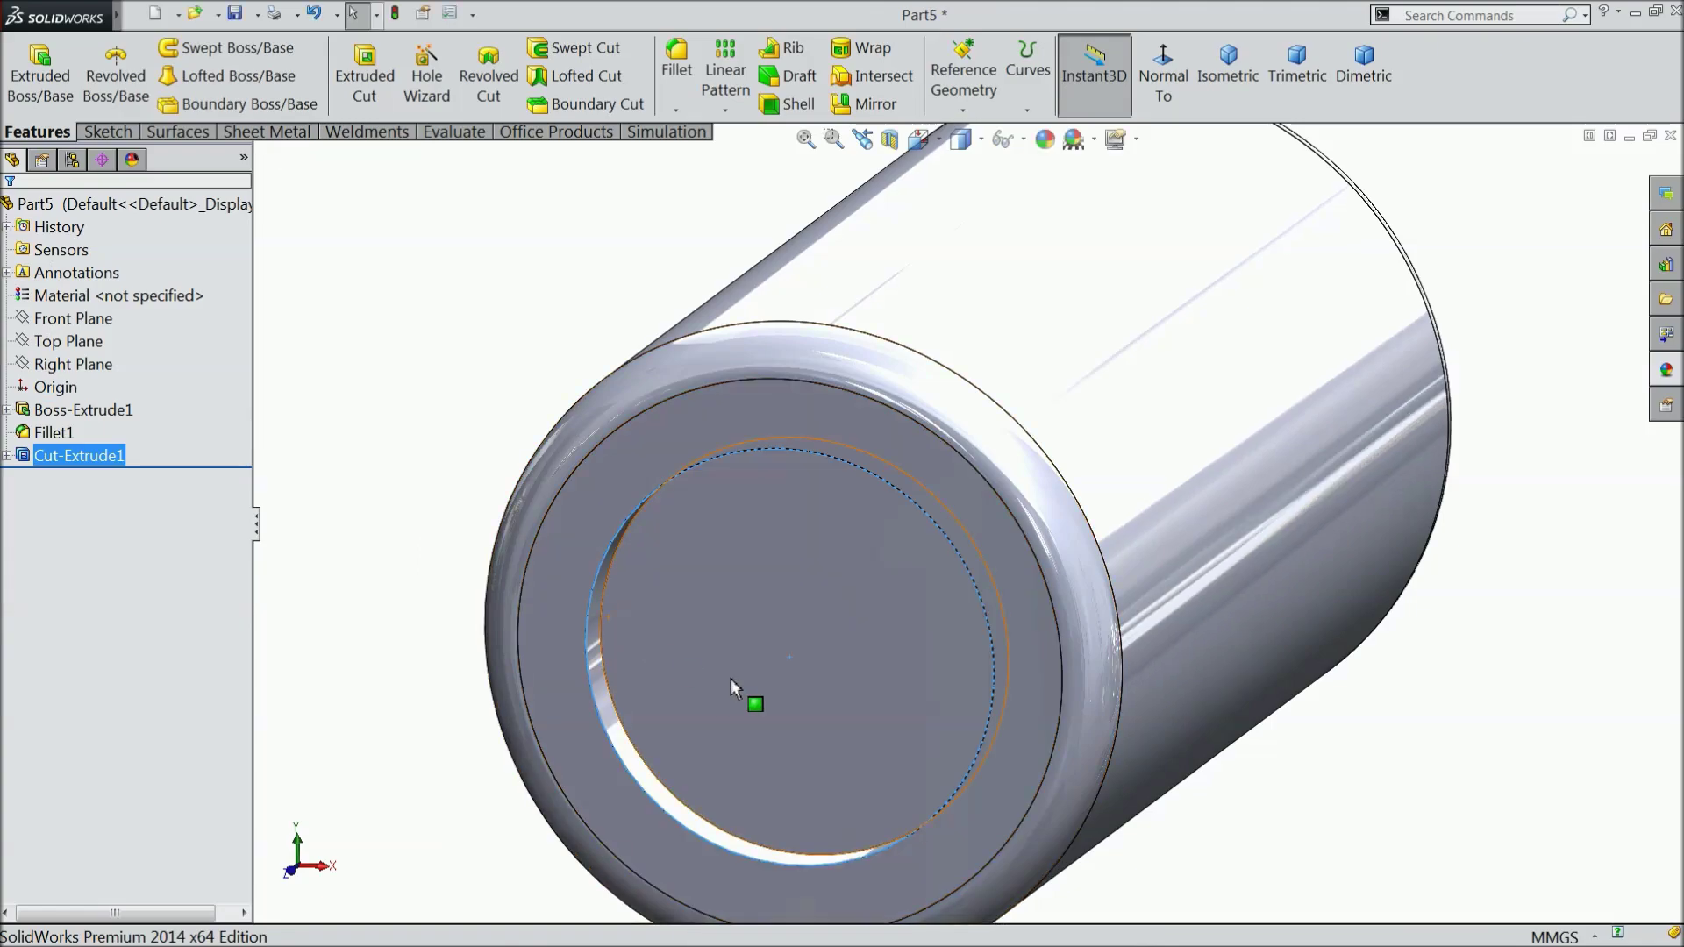
Sketch a circle of about 0.88 mm radius on the floor of the recess, centred on the origin
{"action": "left_click", "coordinate": [787, 648]}
{"action": "left_click", "coordinate": [842, 597]}
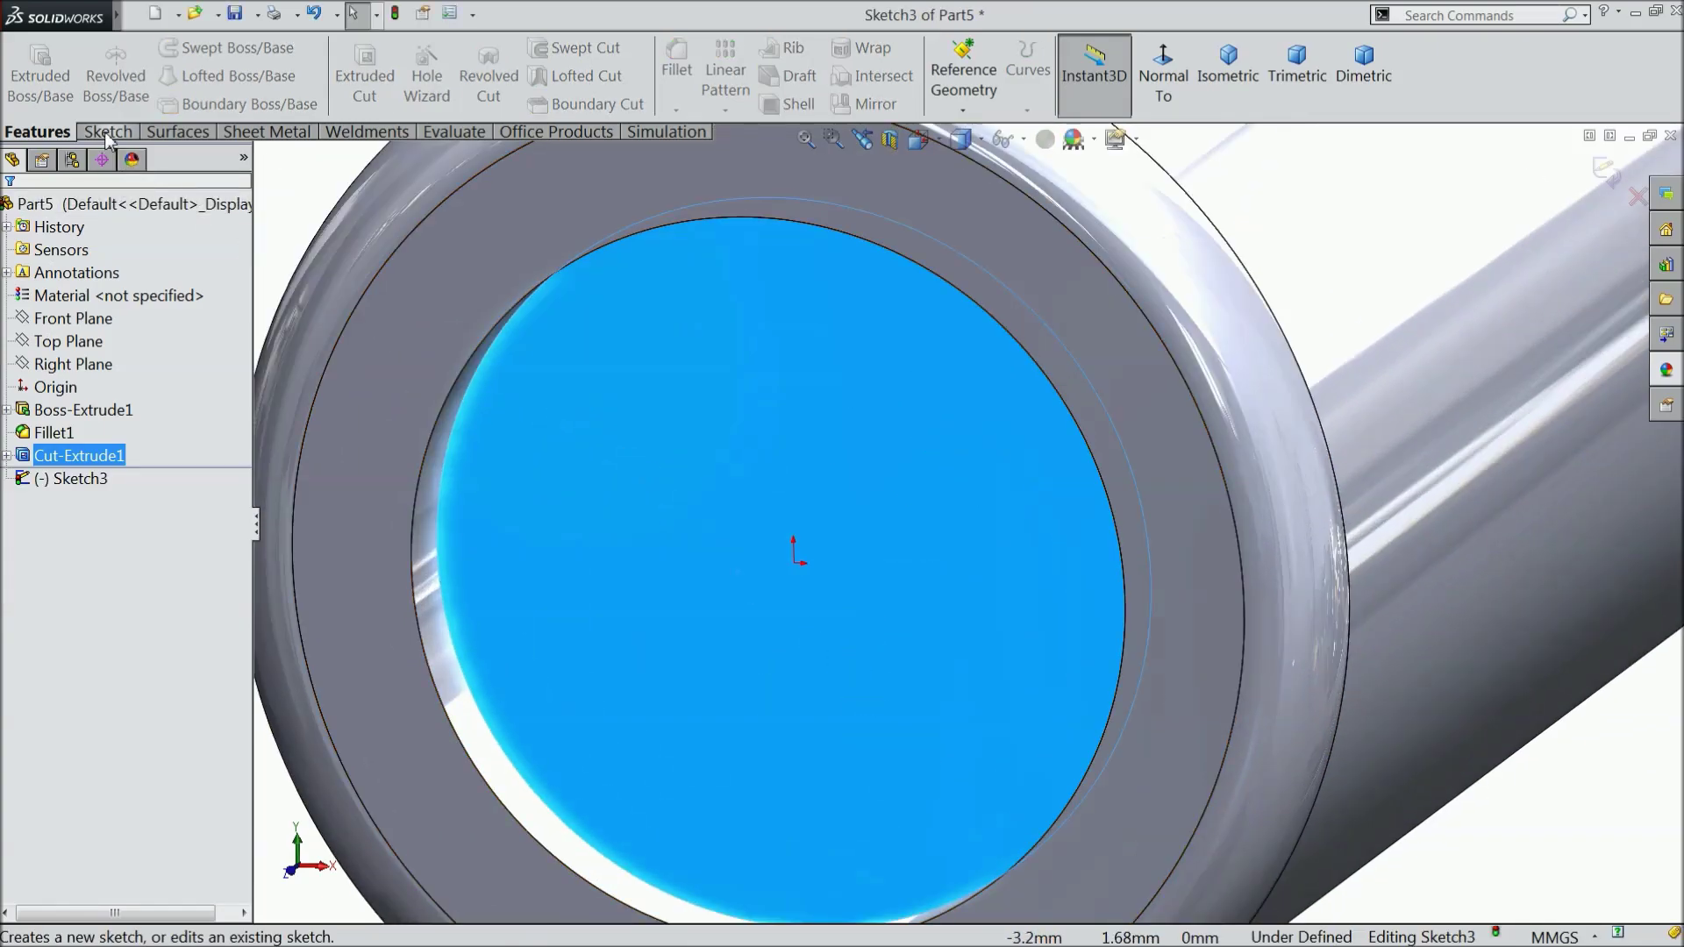
{"action": "left_click", "coordinate": [106, 132]}
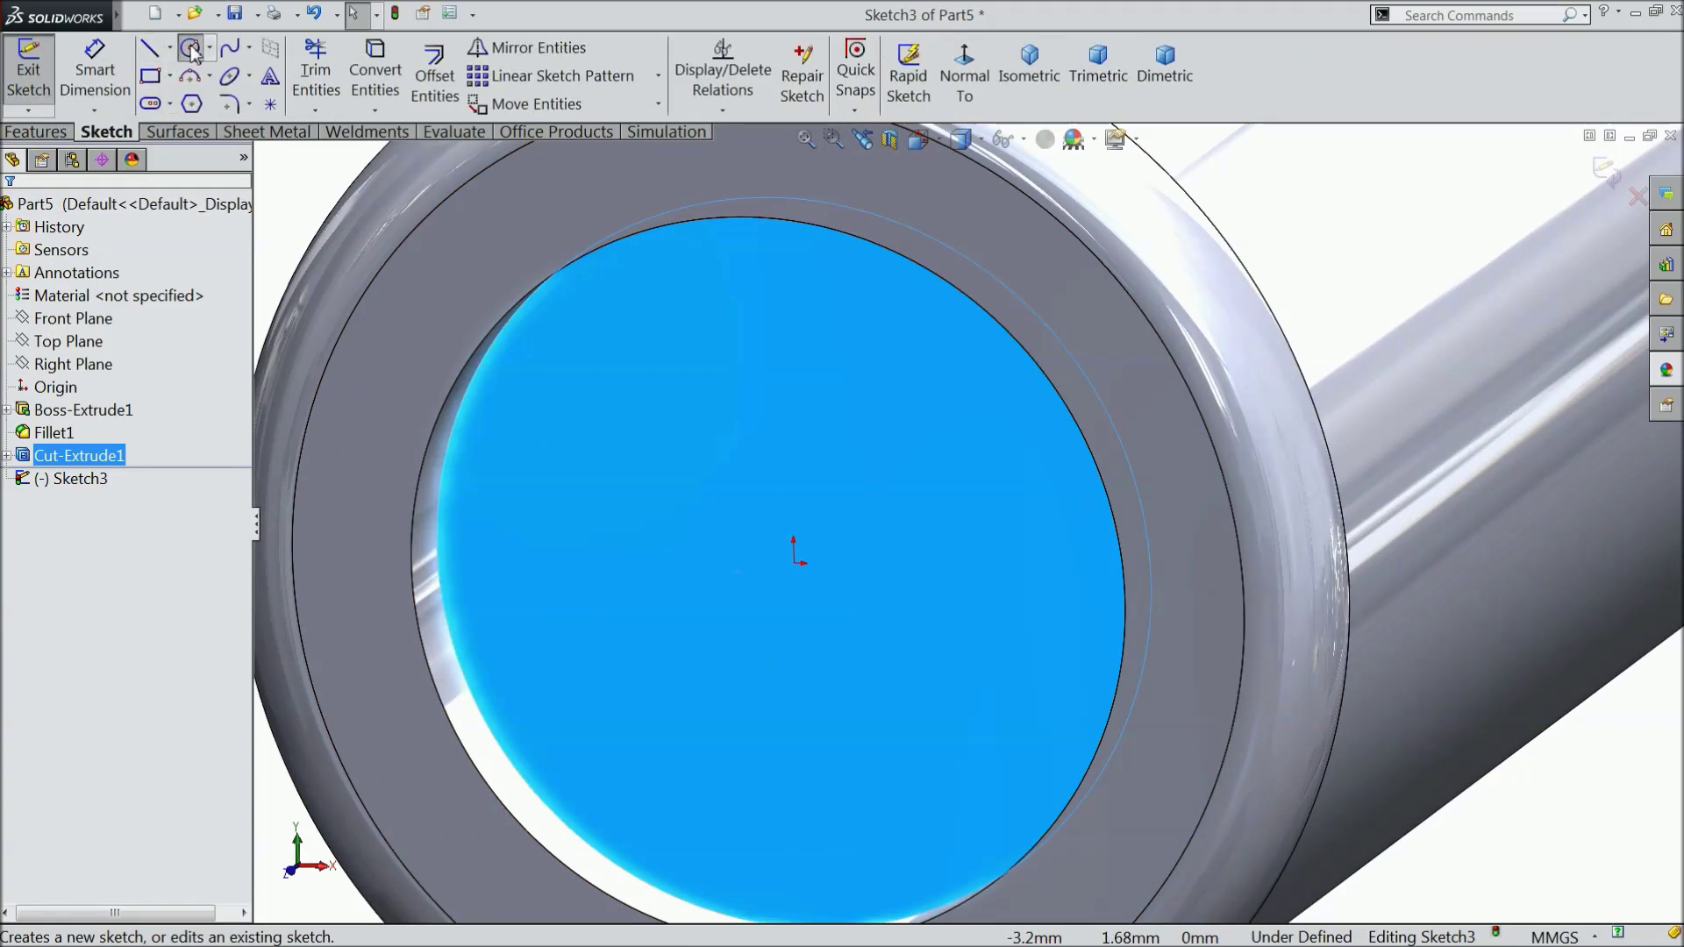
{"action": "left_click", "coordinate": [191, 48]}
{"action": "left_click", "coordinate": [794, 562]}
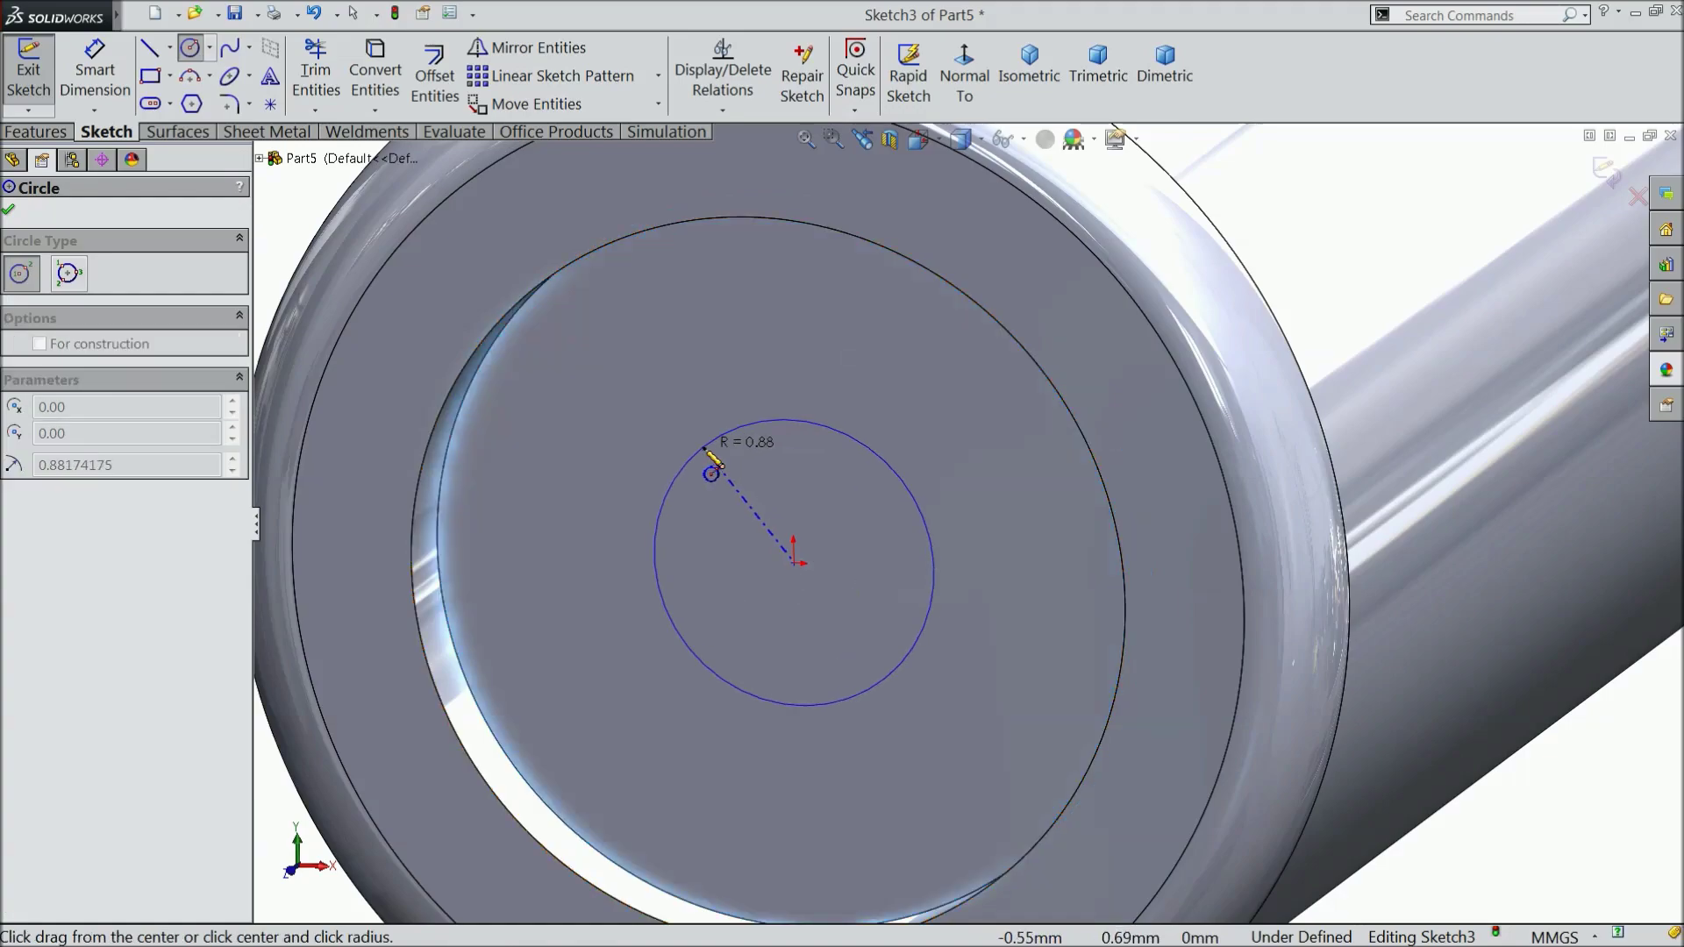
{"action": "left_click", "coordinate": [706, 451]}
Dimension the diameter of the circle on the recess floor to 1 mm
{"action": "left_click", "coordinate": [95, 70]}
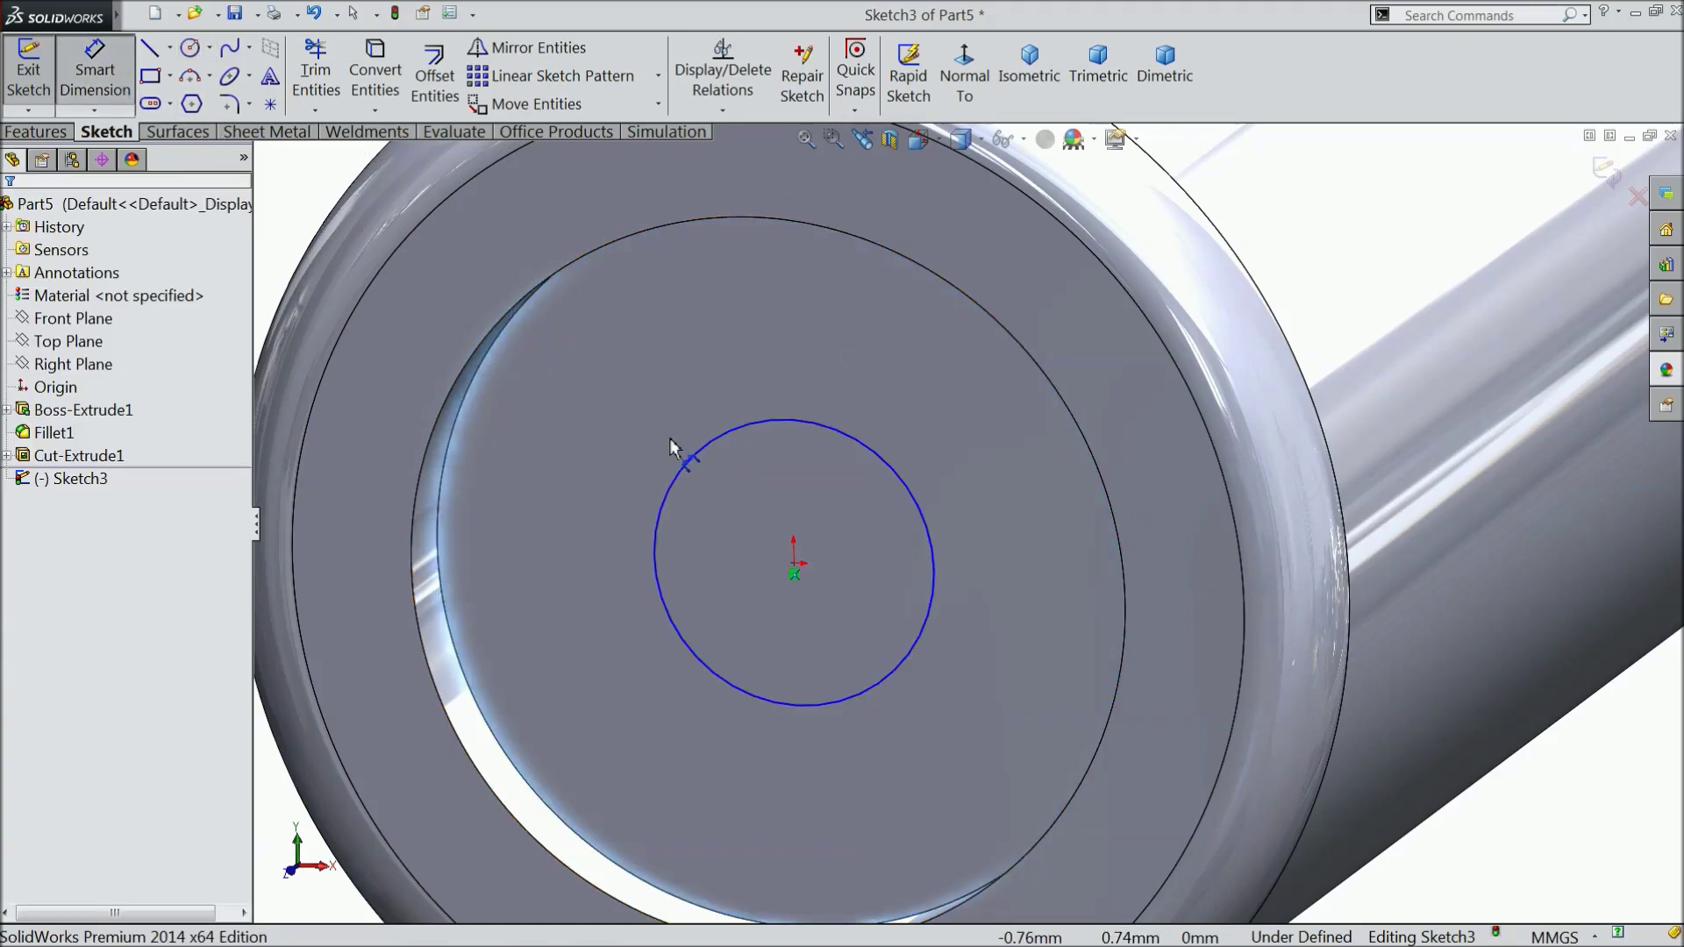
{"action": "left_click", "coordinate": [673, 495]}
{"action": "left_click", "coordinate": [733, 589]}
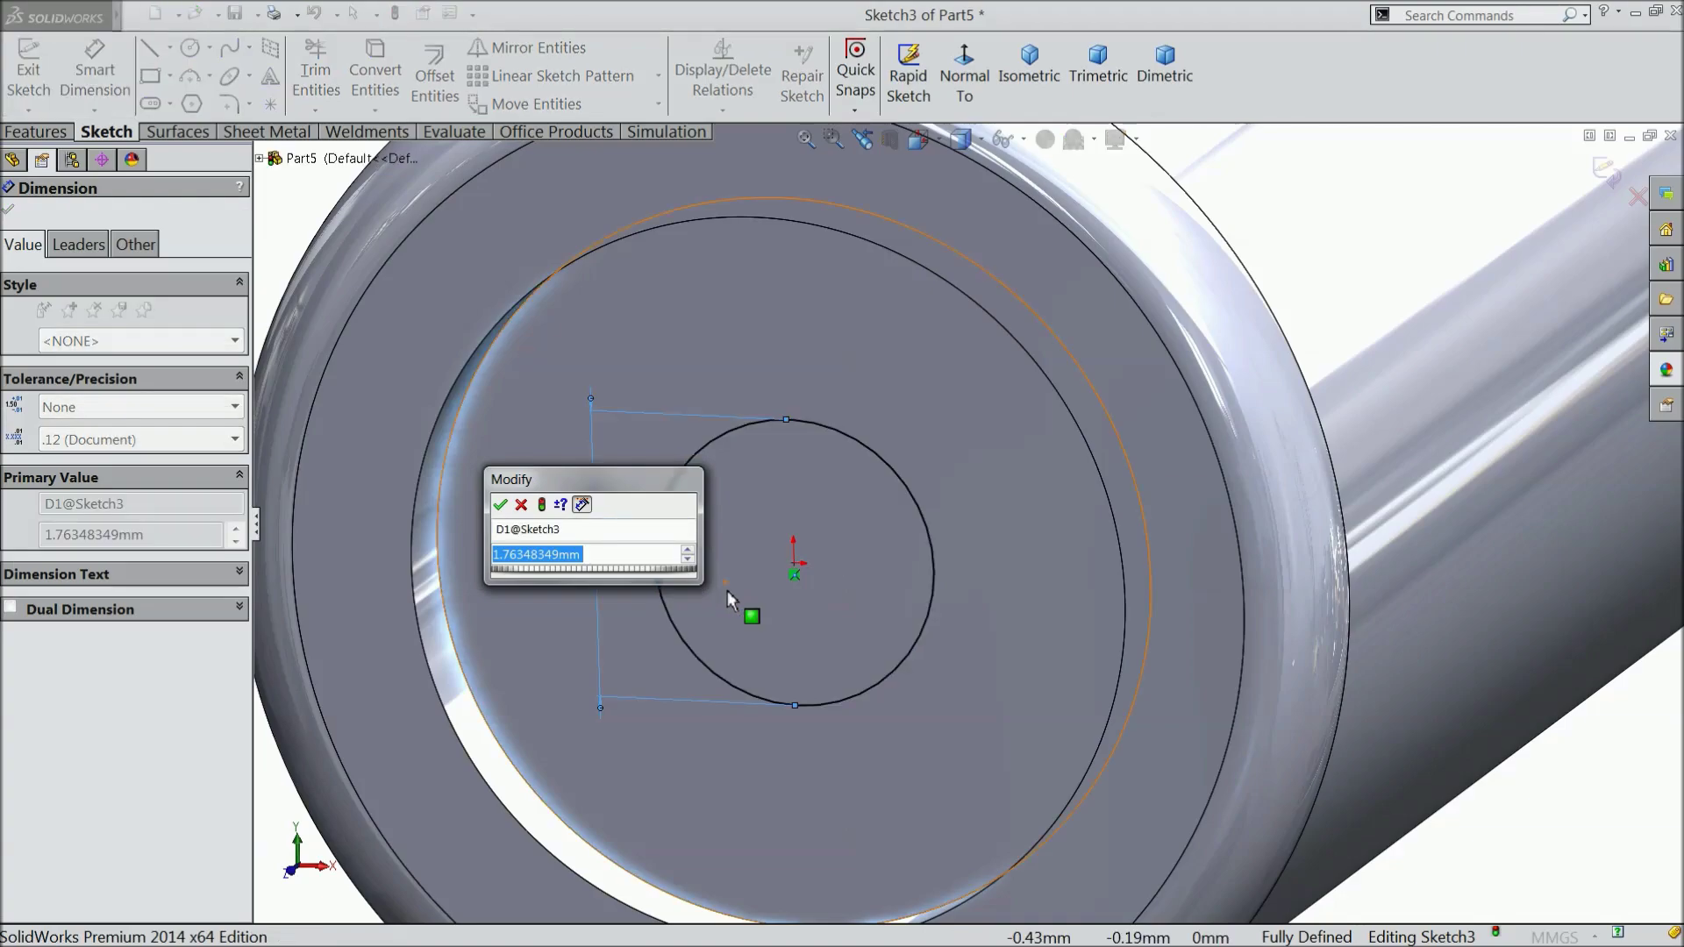
{"action": "type", "text": "1"}
{"action": "left_click", "coordinate": [501, 504]}
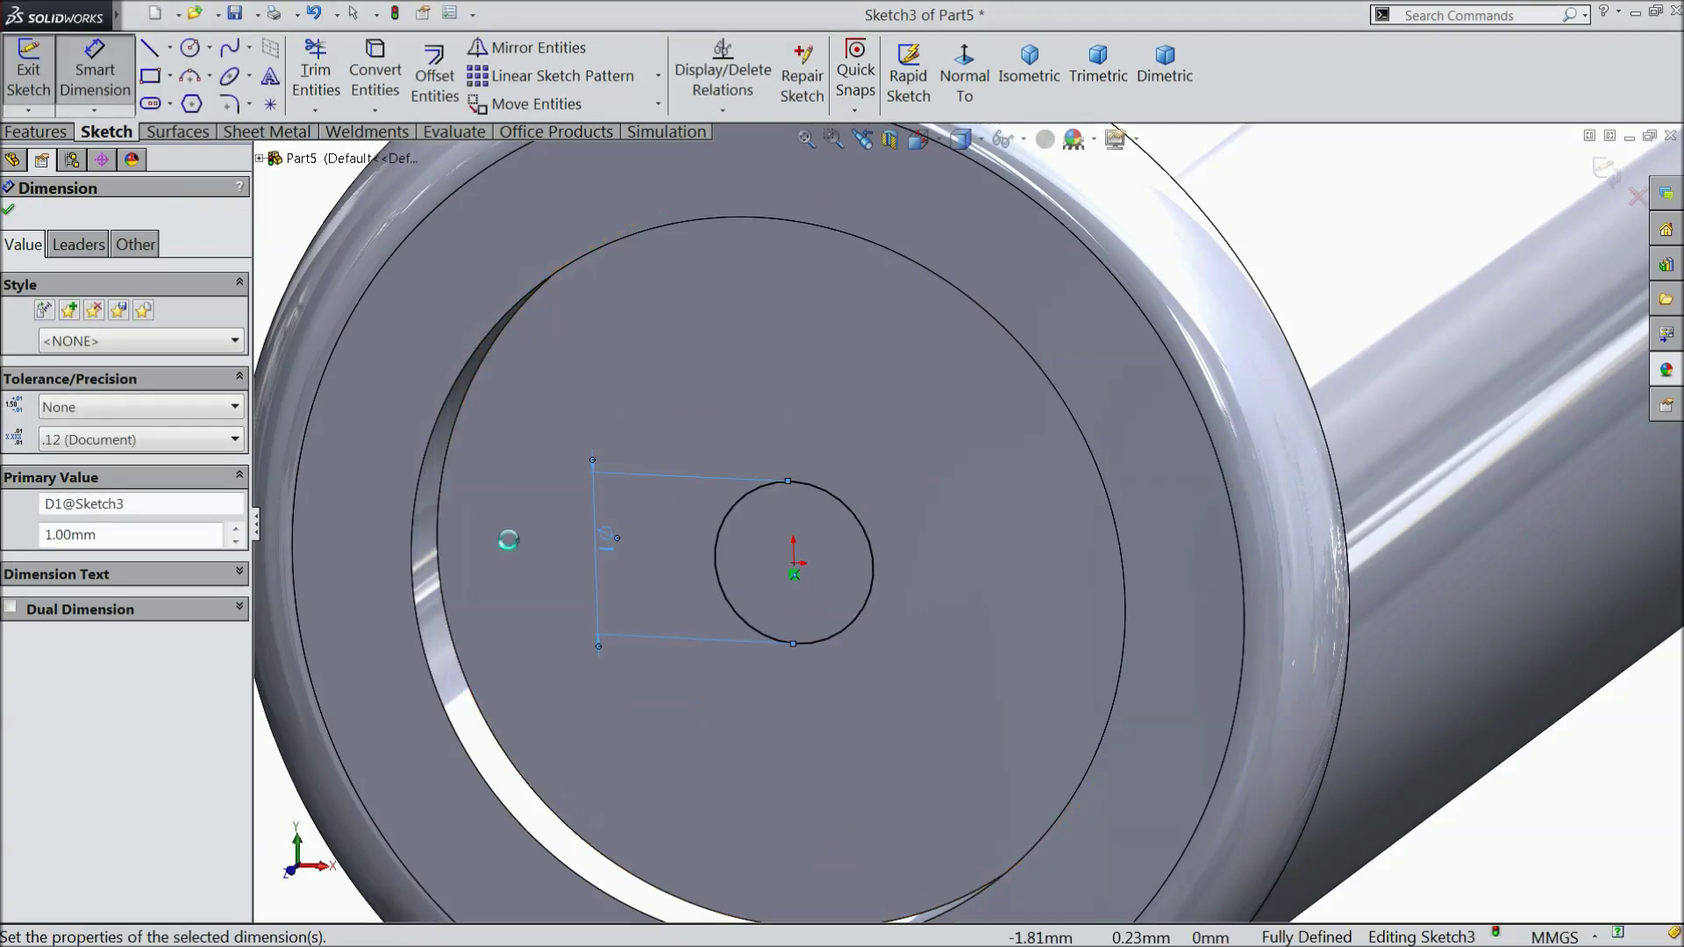
{"action": "left_click", "coordinate": [9, 212]}
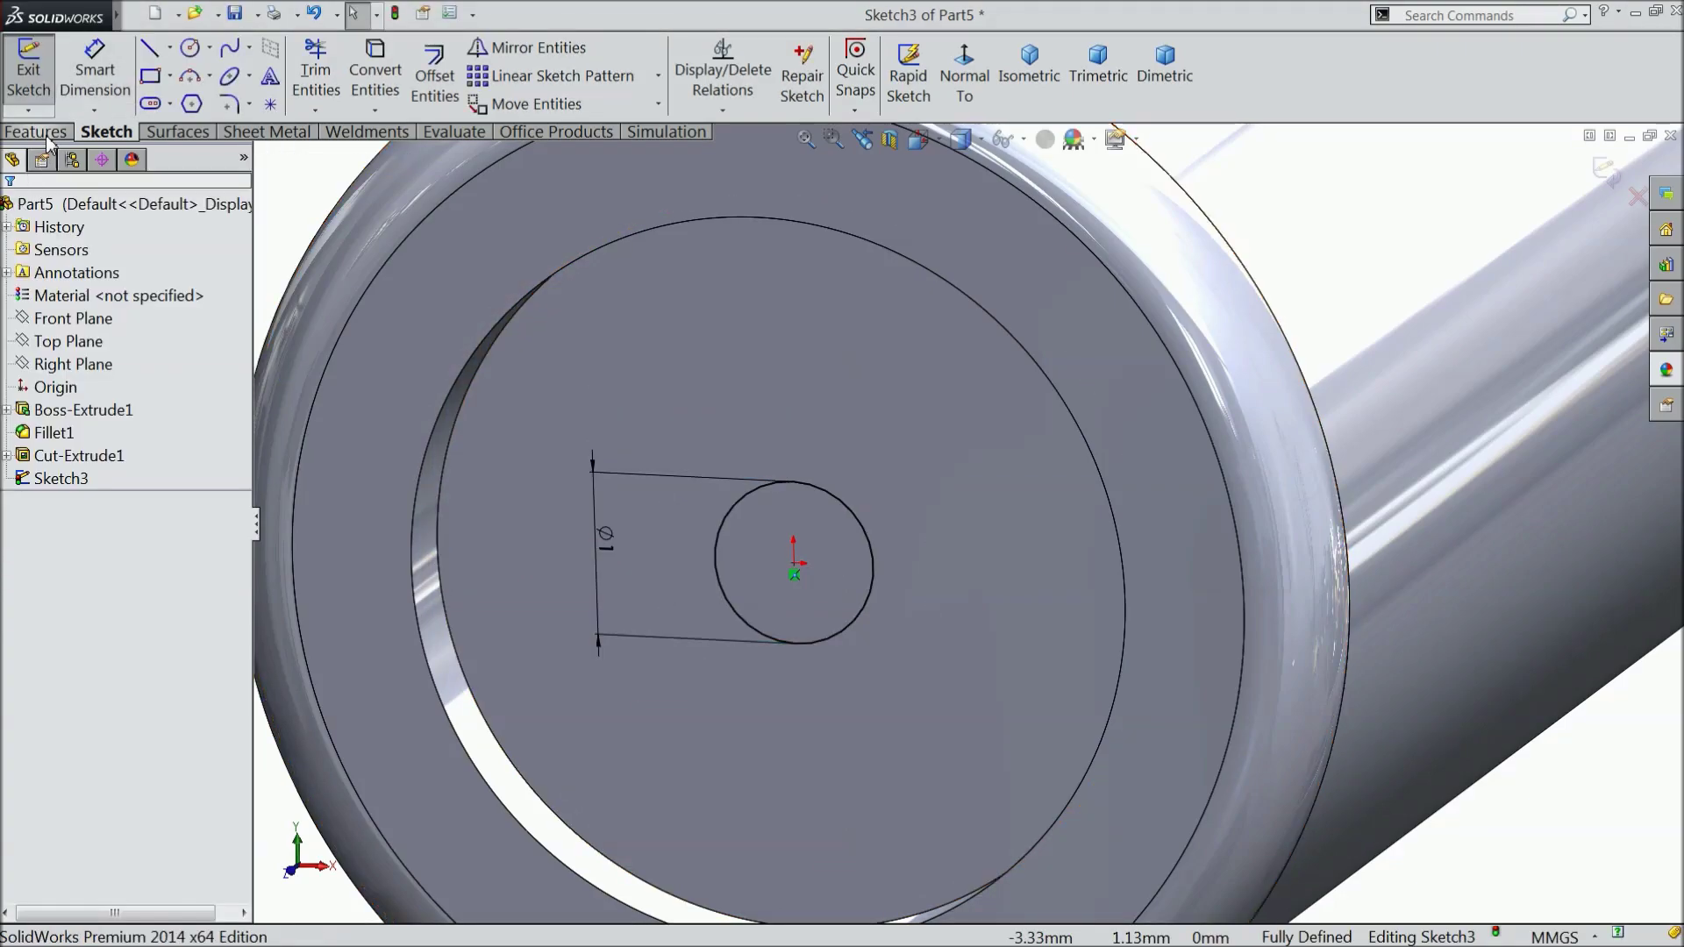
Extrude the circle on the recess floor into a merged boss 0.5 mm high using the Blind end condition
{"action": "left_click", "coordinate": [37, 132]}
{"action": "left_click", "coordinate": [45, 81]}
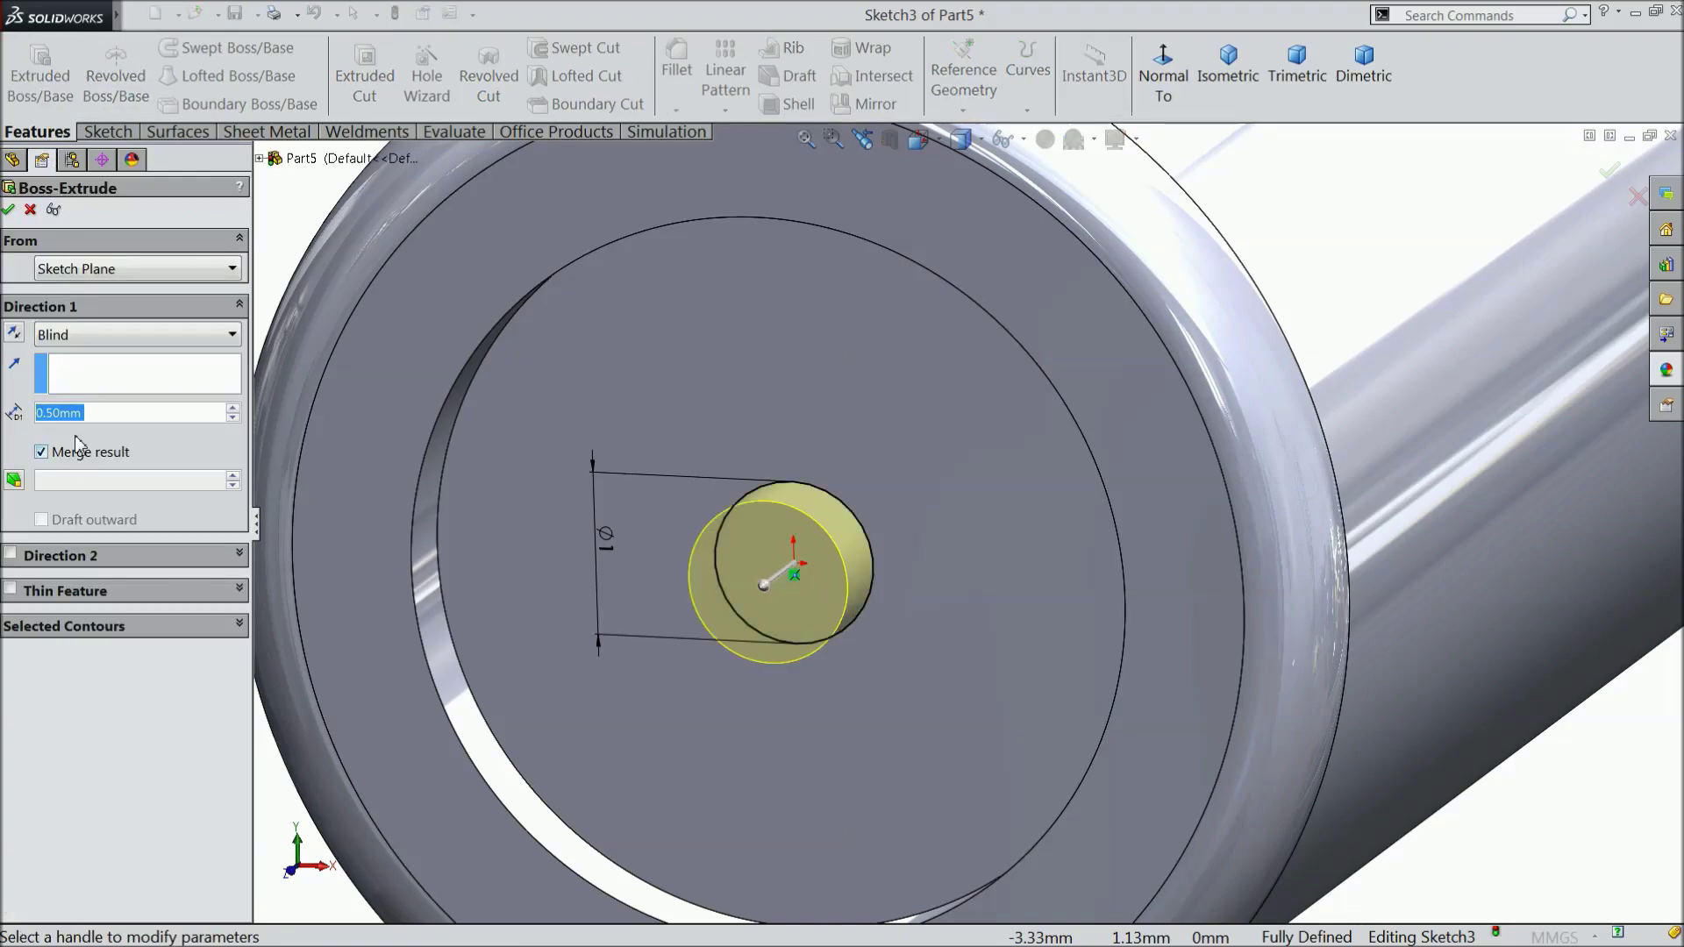
{"action": "left_click", "coordinate": [9, 212]}
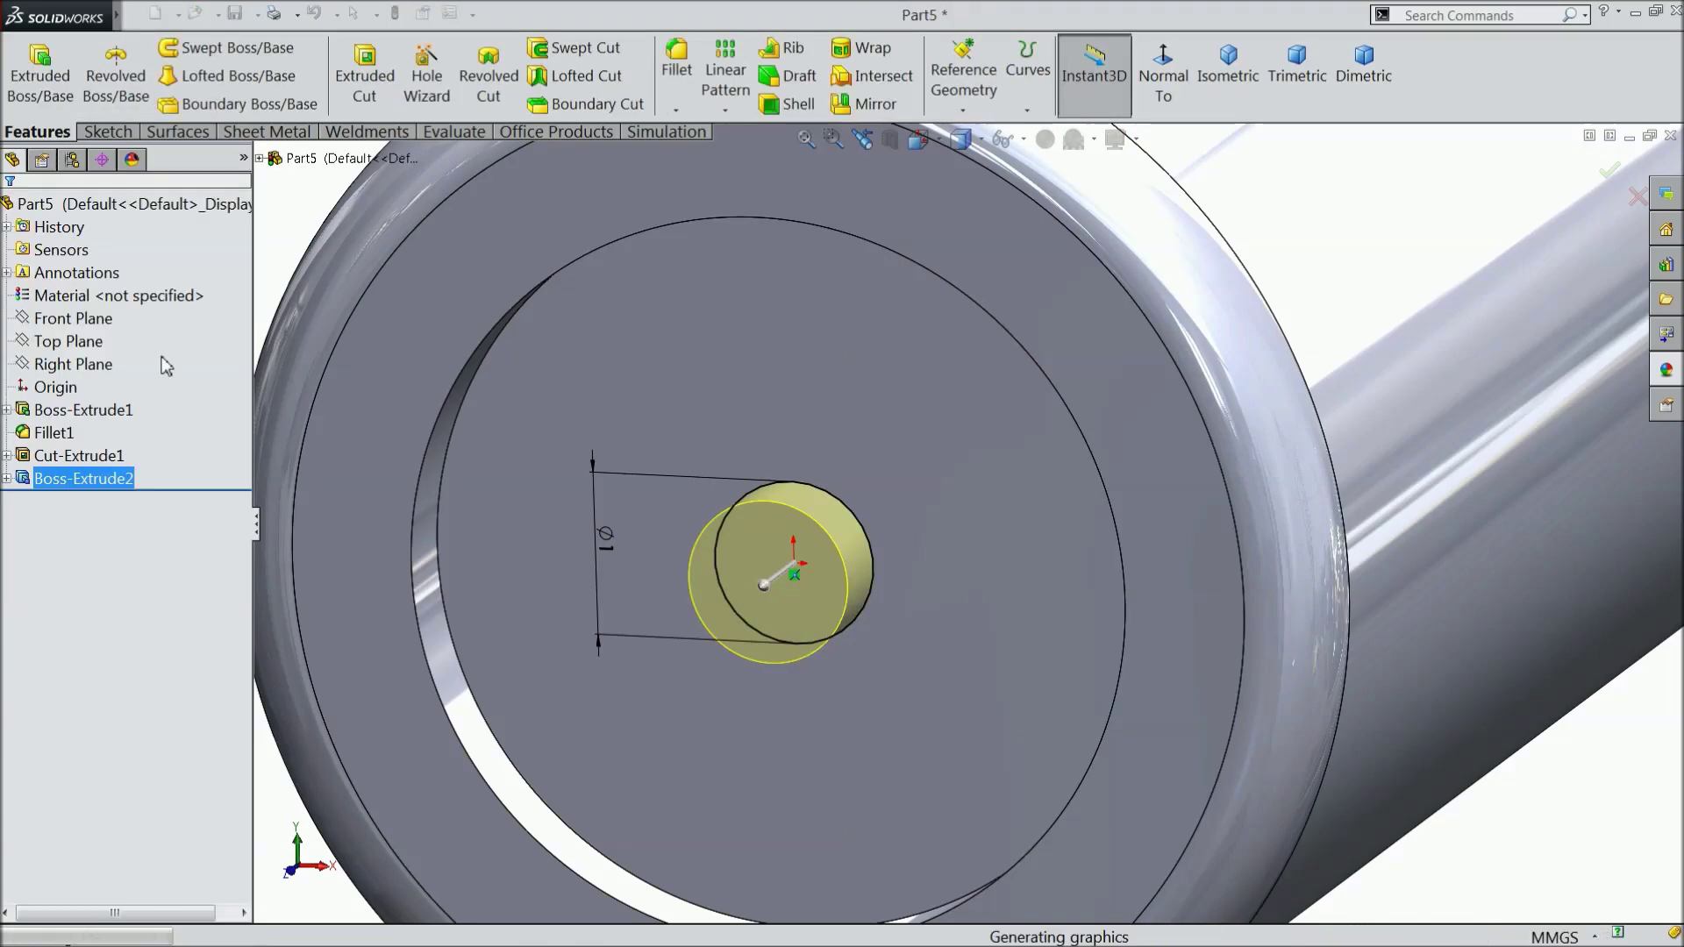
Sketch a circle of about 0.24 mm radius on the end face of the small boss, centred on the origin
{"action": "left_click", "coordinate": [781, 591]}
{"action": "left_click", "coordinate": [838, 550]}
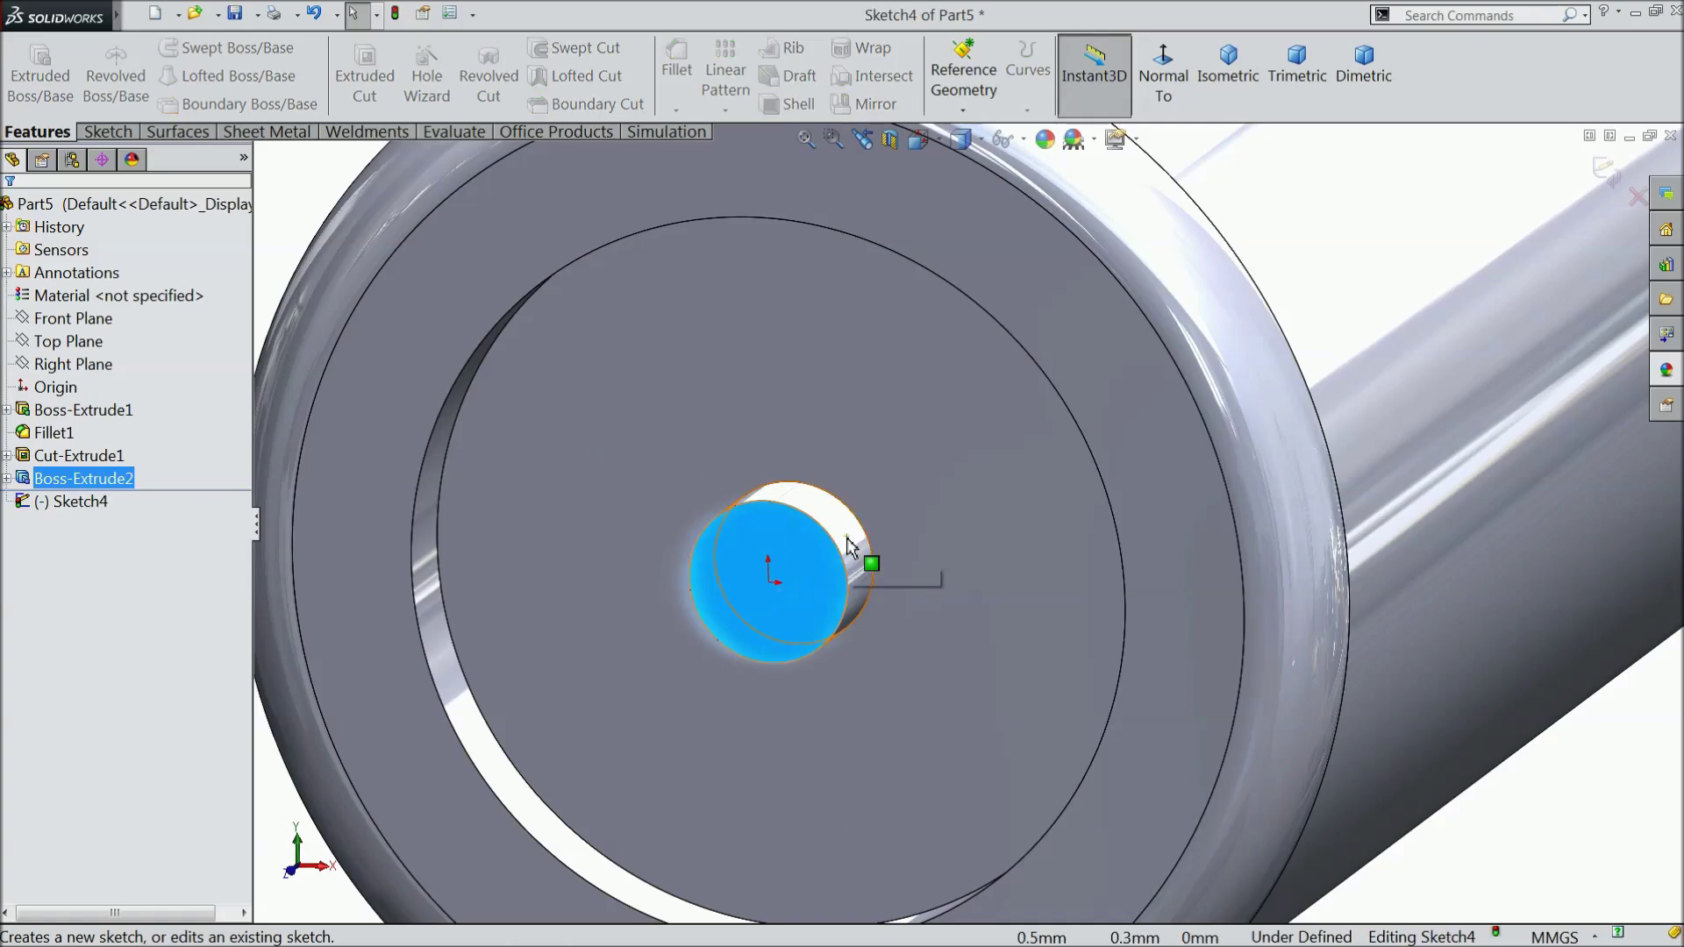
{"action": "left_click", "coordinate": [108, 132]}
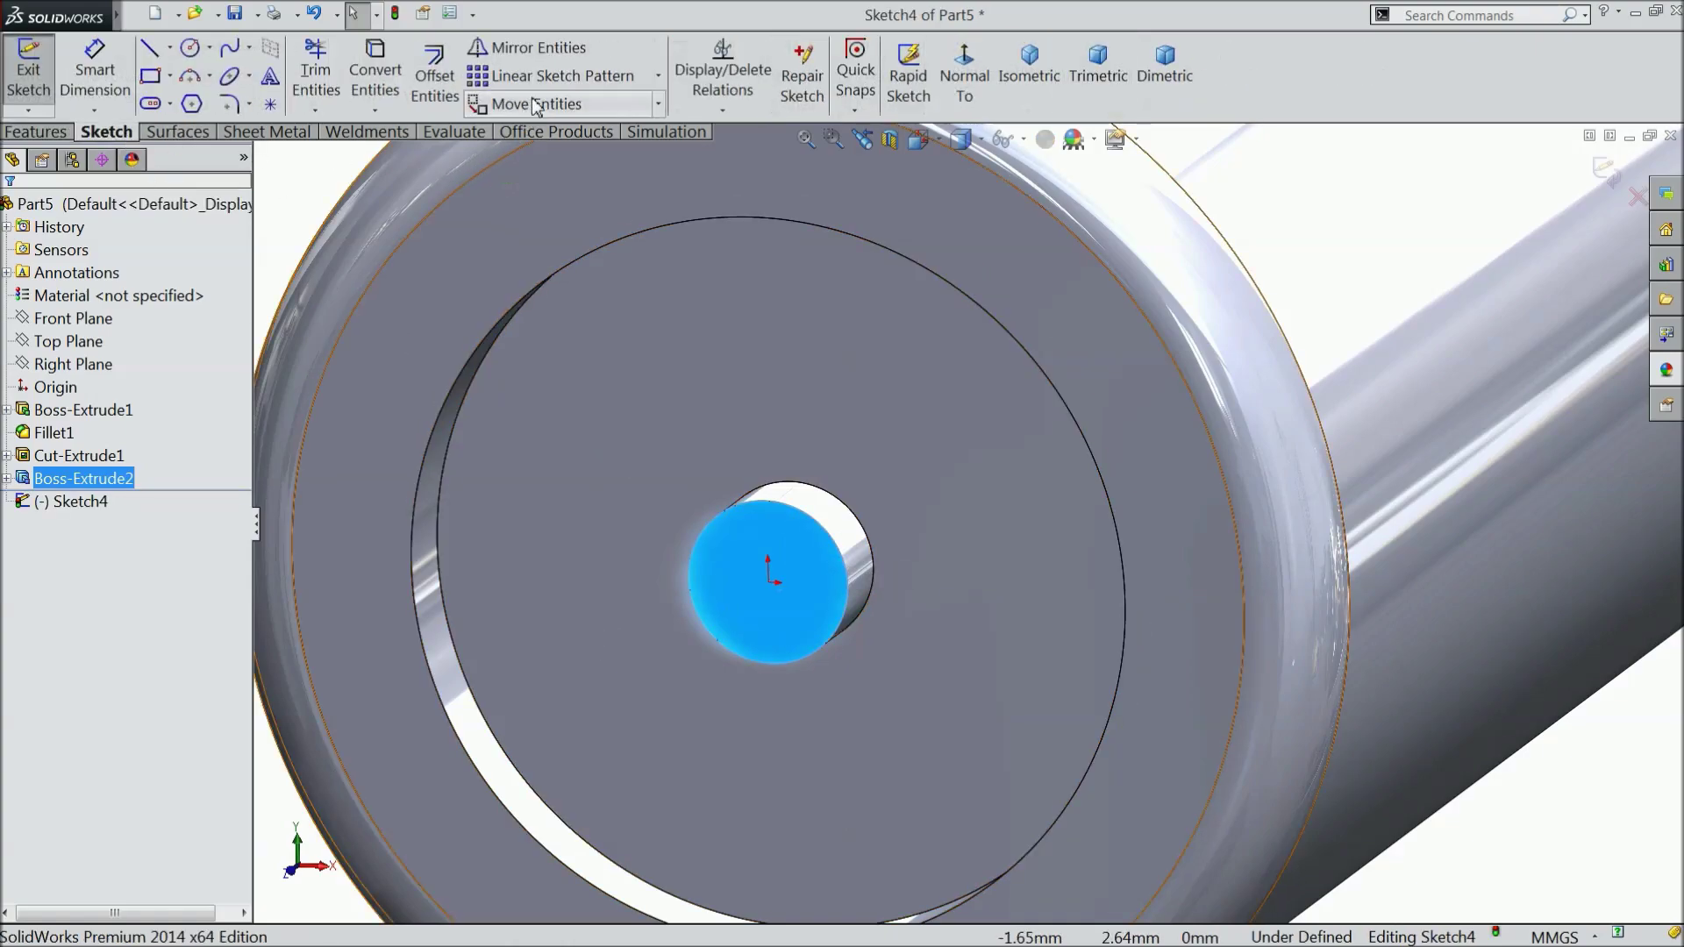
{"action": "left_click", "coordinate": [189, 49]}
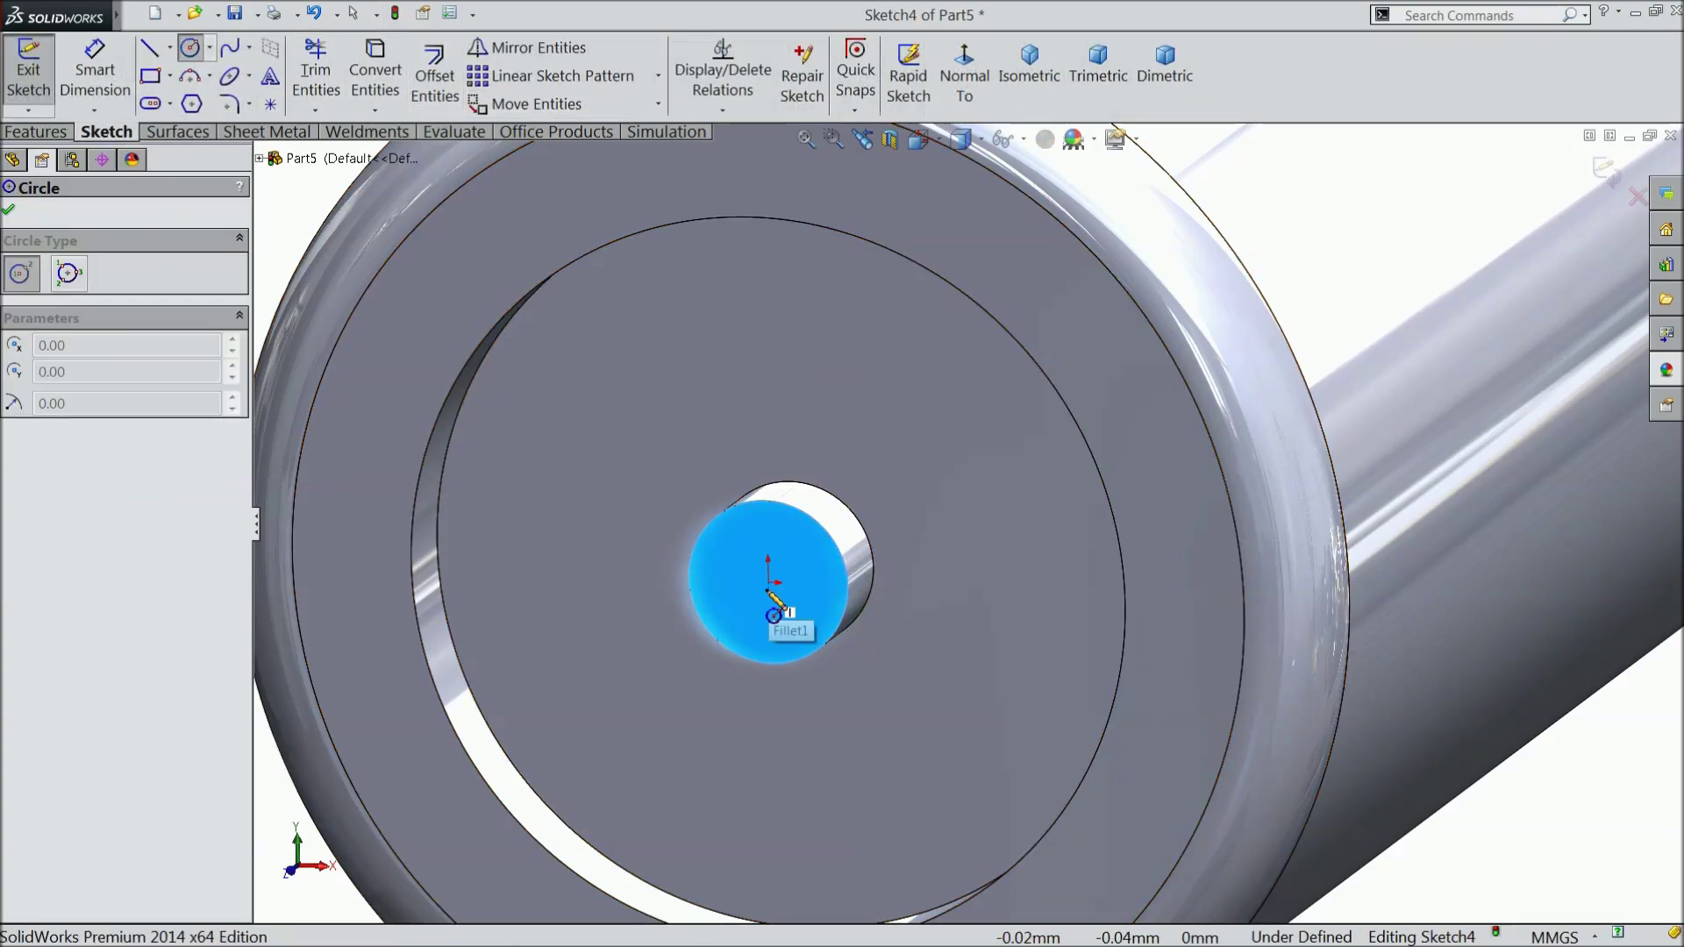
{"action": "left_click_drag", "start_coordinate": [768, 582], "coordinate": [805, 584]}
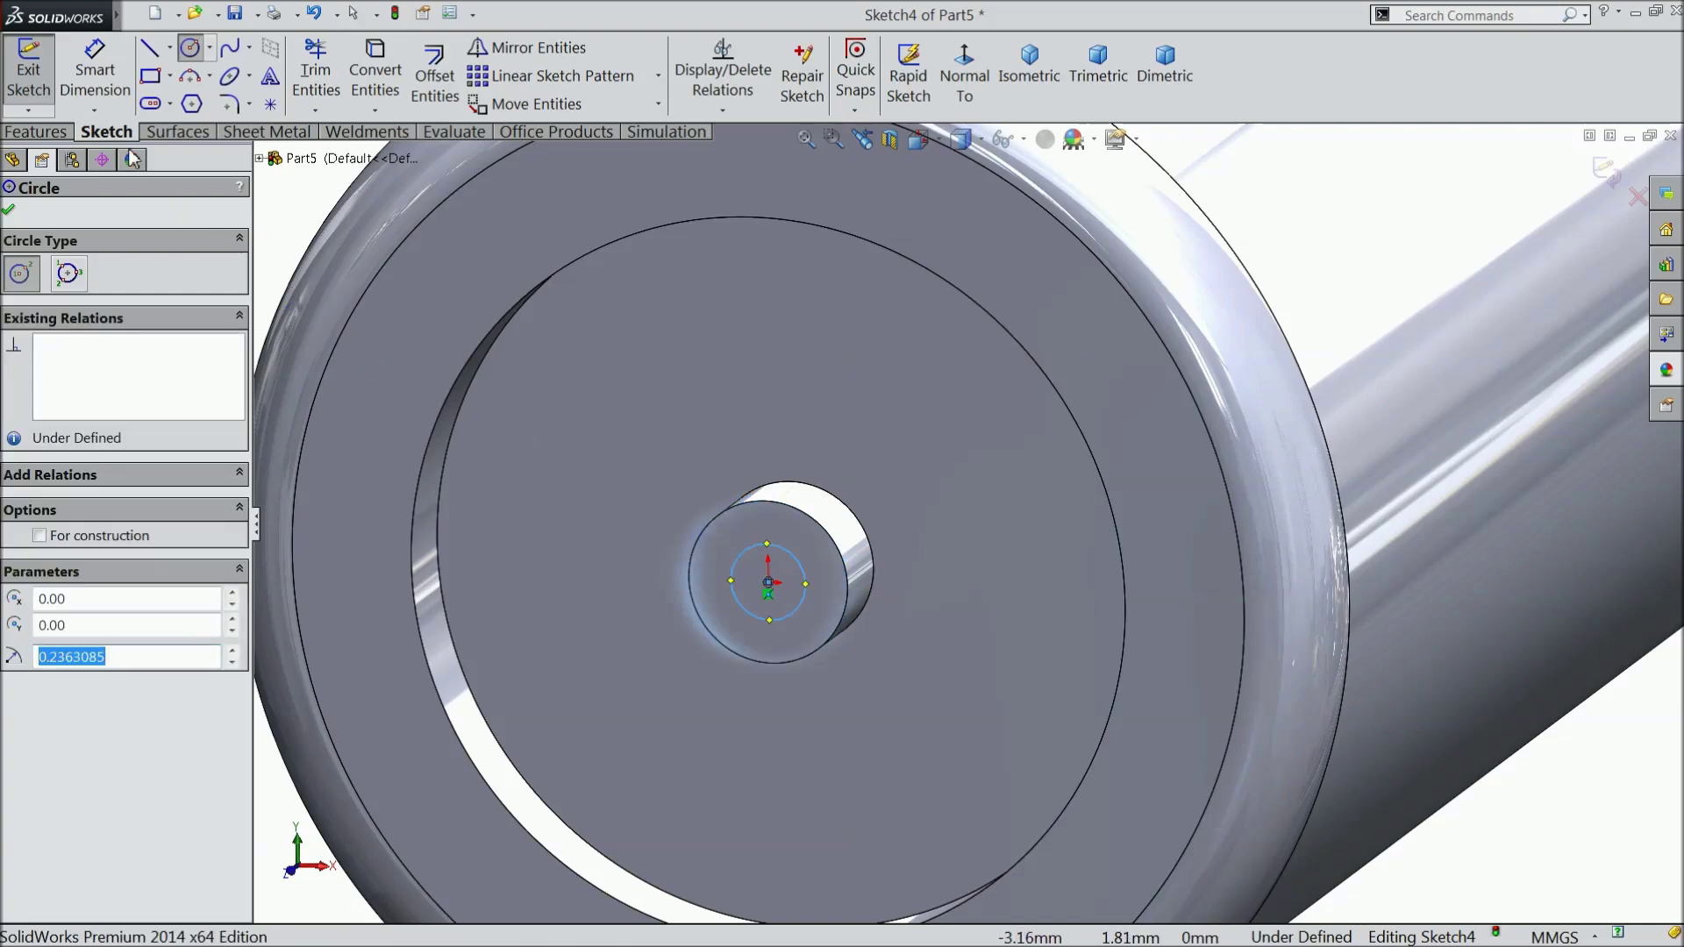
Dimension the diameter of the circle on the small boss to 0.5 mm
{"action": "left_click", "coordinate": [94, 68]}
{"action": "left_click", "coordinate": [732, 586]}
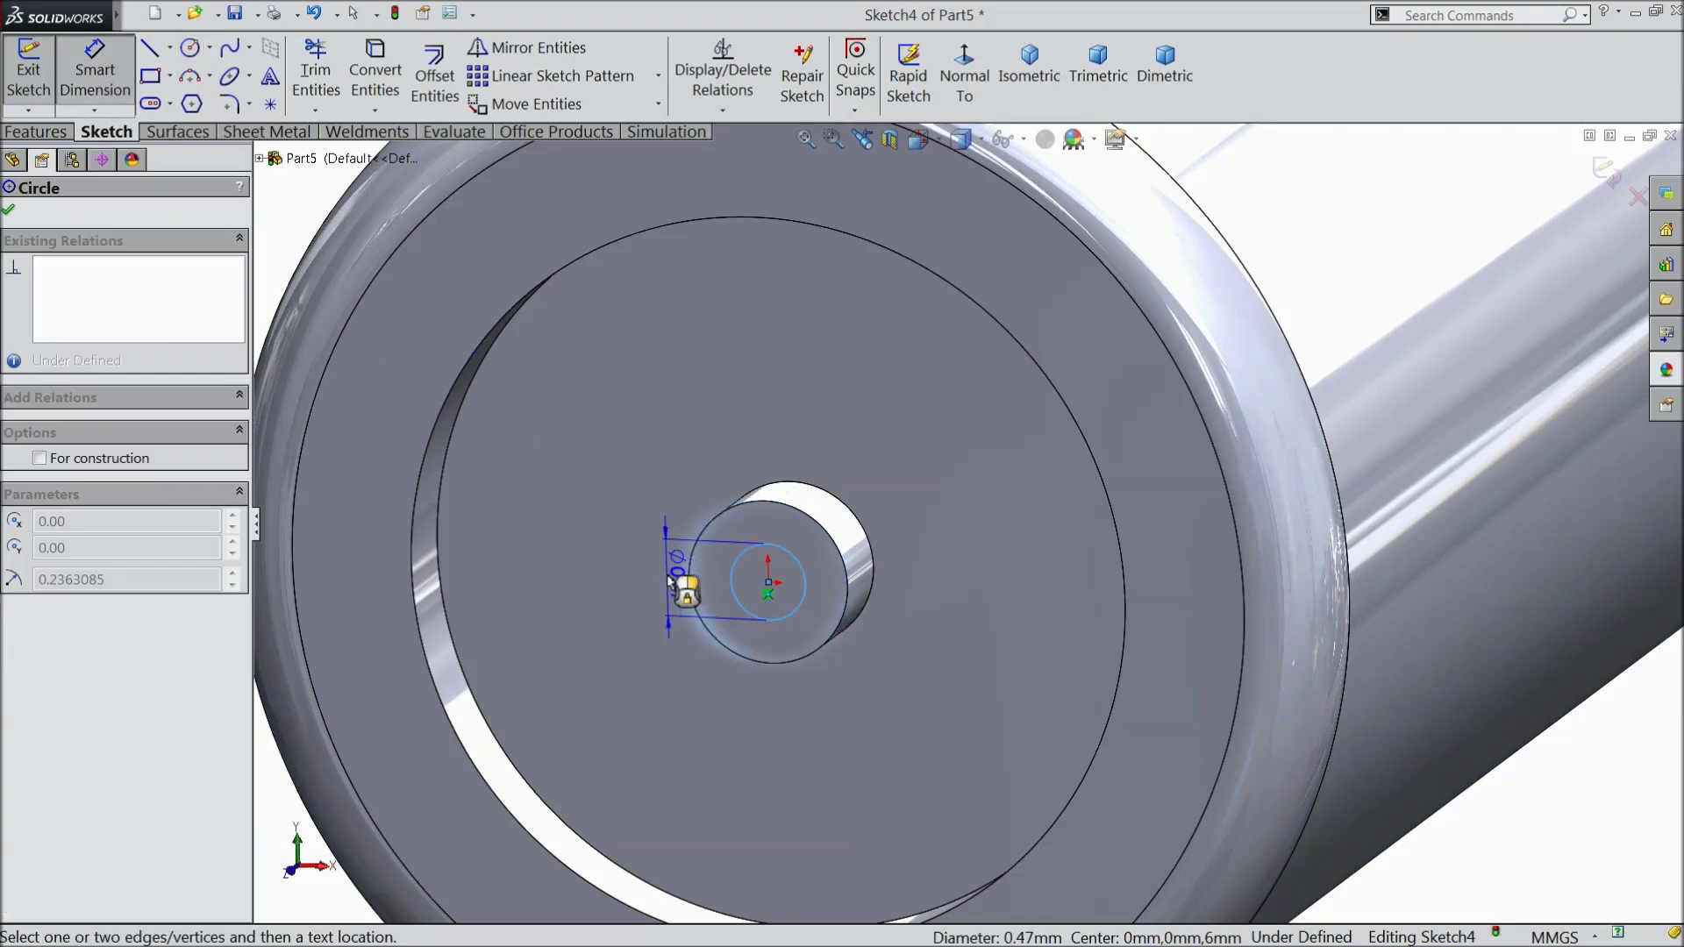
{"action": "left_click", "coordinate": [671, 581]}
{"action": "type", "text": "0.5"}
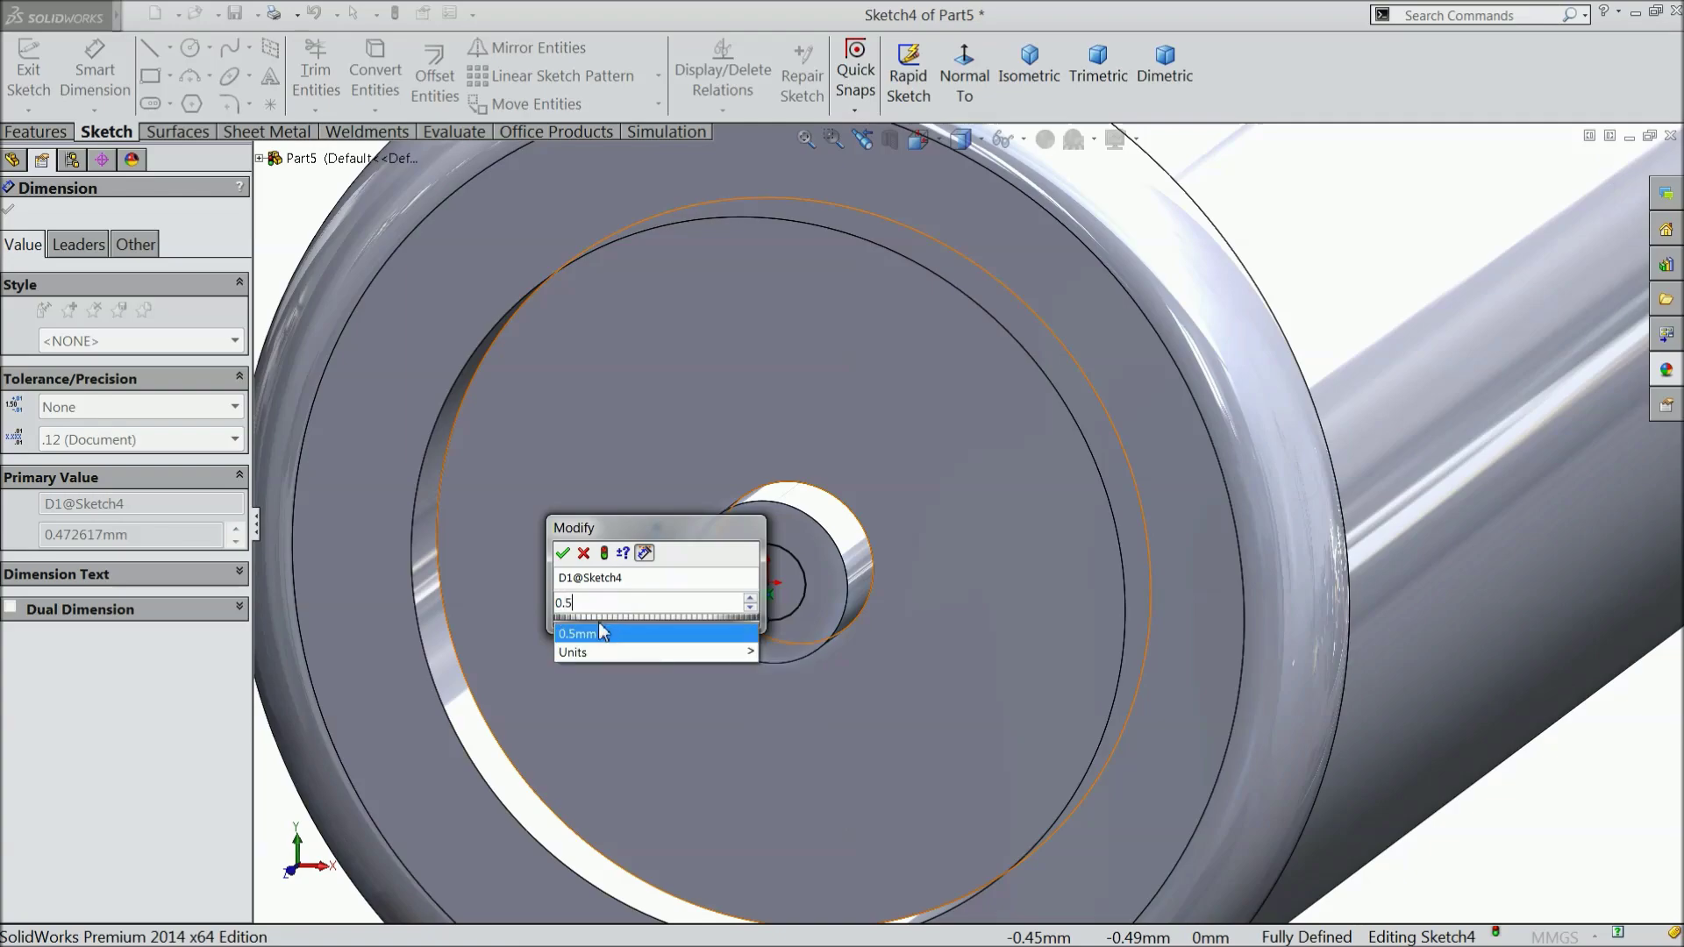
{"action": "left_click", "coordinate": [603, 631]}
{"action": "key", "text": "Return"}
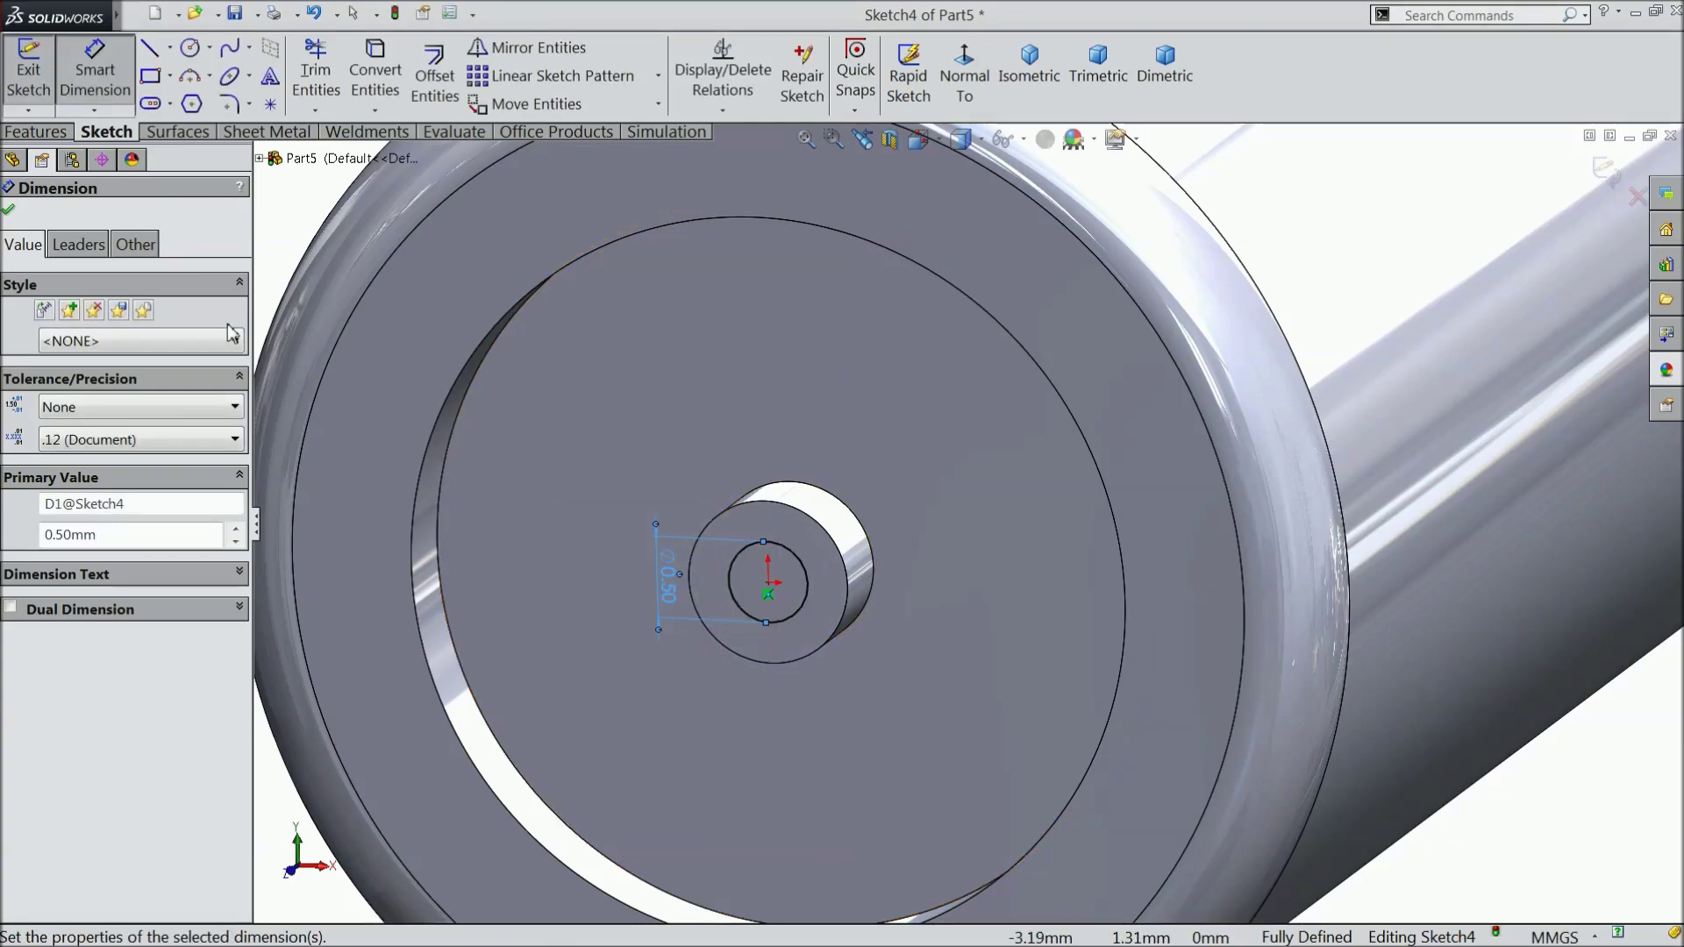
{"action": "left_click", "coordinate": [8, 211]}
Cut the 0.5 mm circle on the small boss 0.5 mm deep with a Blind extruded cut
{"action": "left_click", "coordinate": [37, 132]}
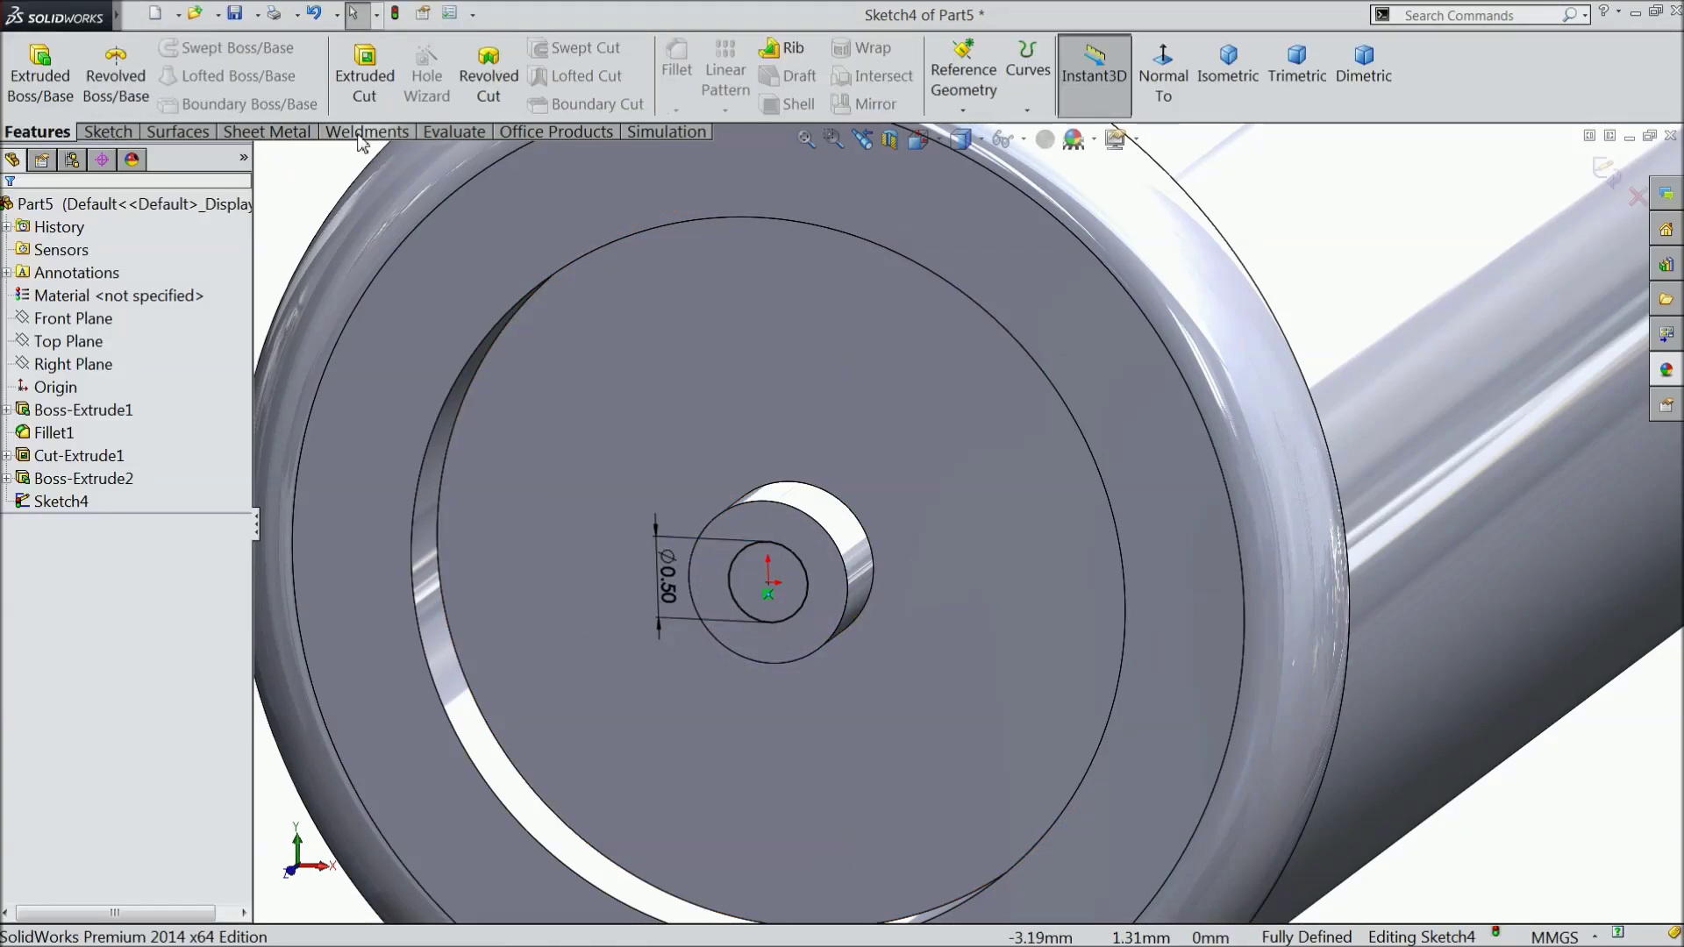
{"action": "left_click", "coordinate": [364, 74]}
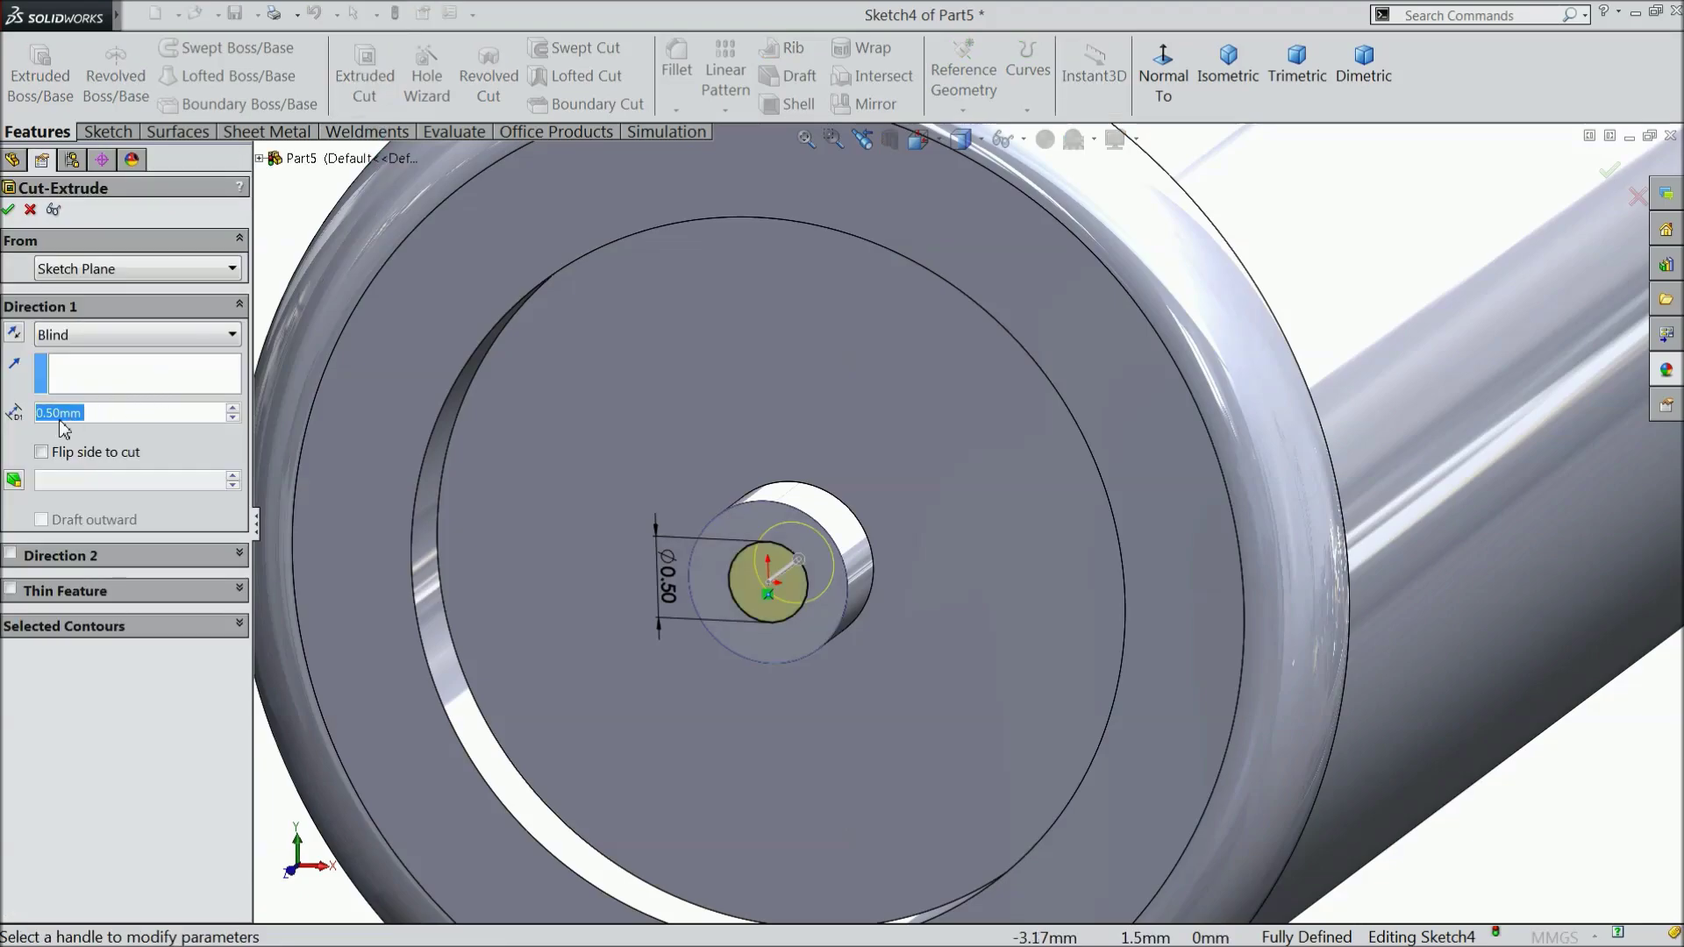
{"action": "left_click", "coordinate": [9, 211]}
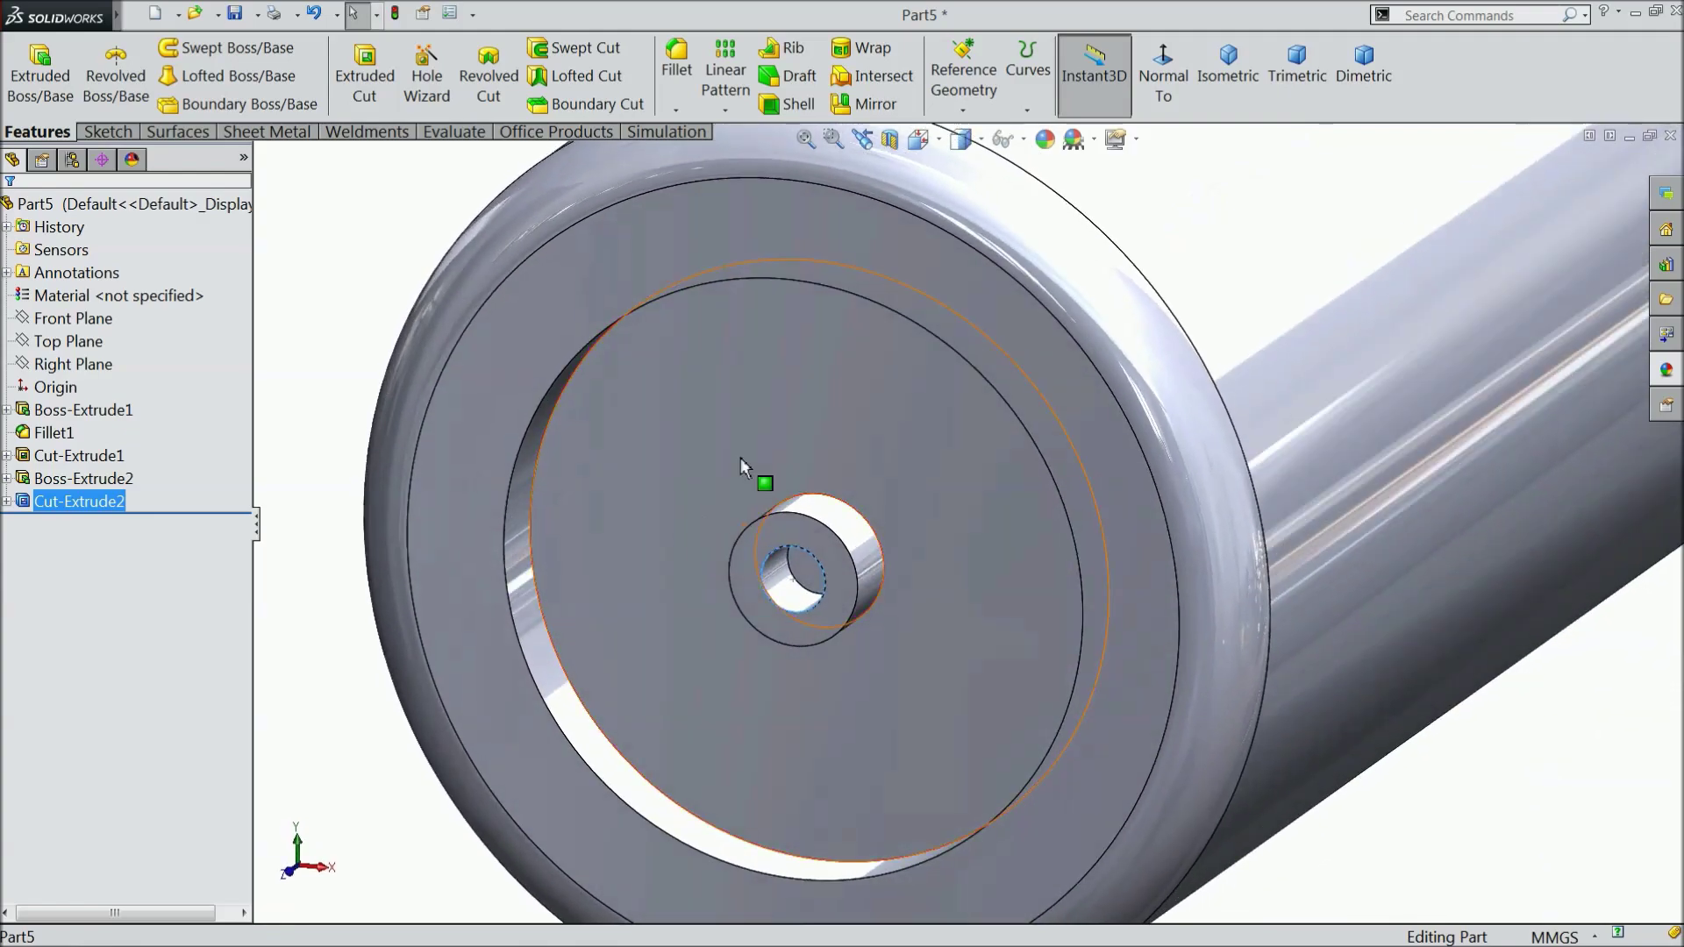
Fillet the rim edge and the floor edge of the end-face recess with a constant 0.15 mm radius
{"action": "left_click", "coordinate": [677, 70]}
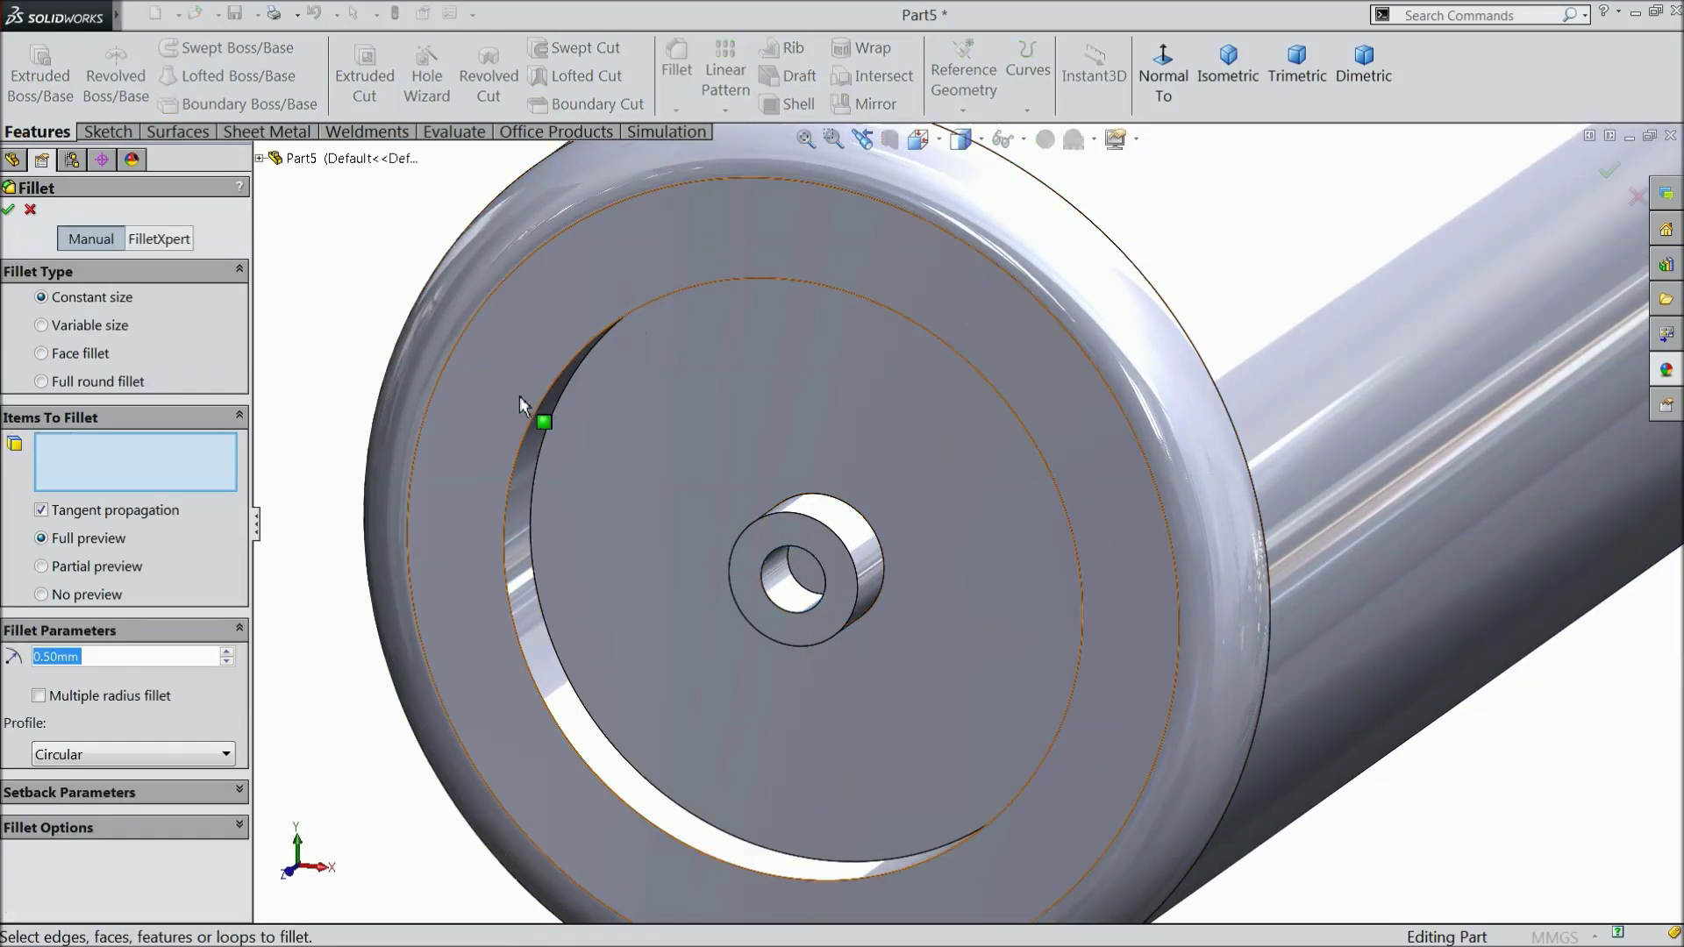
{"action": "type", "text": "0.3"}
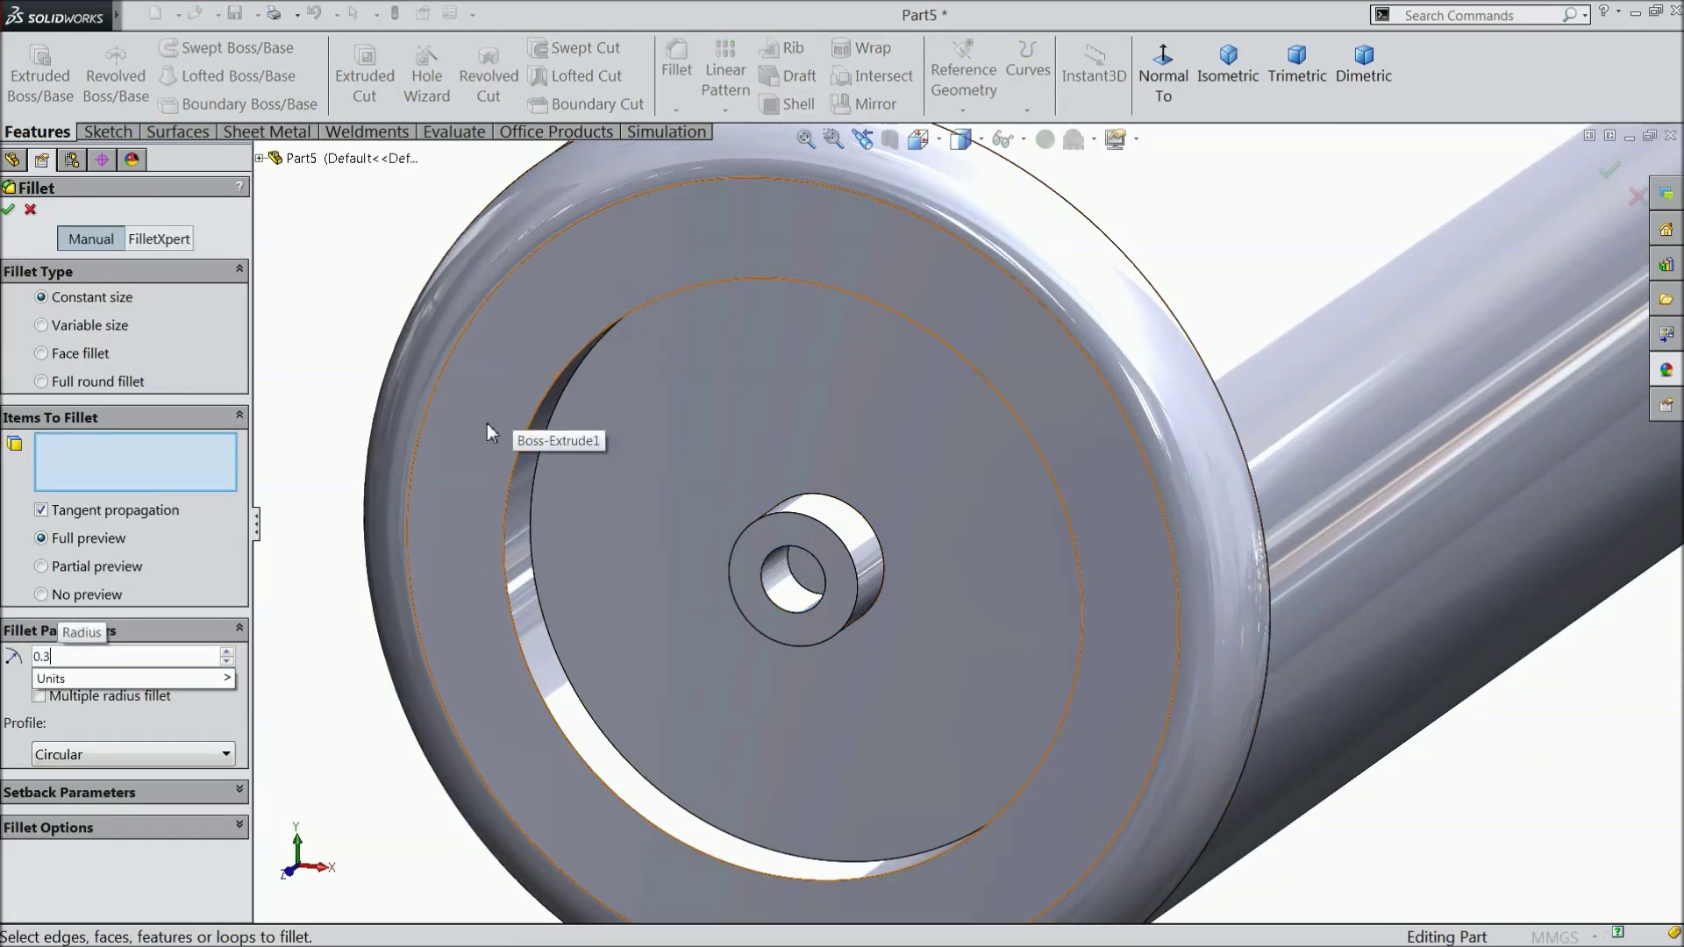
{"action": "key", "text": "Return"}
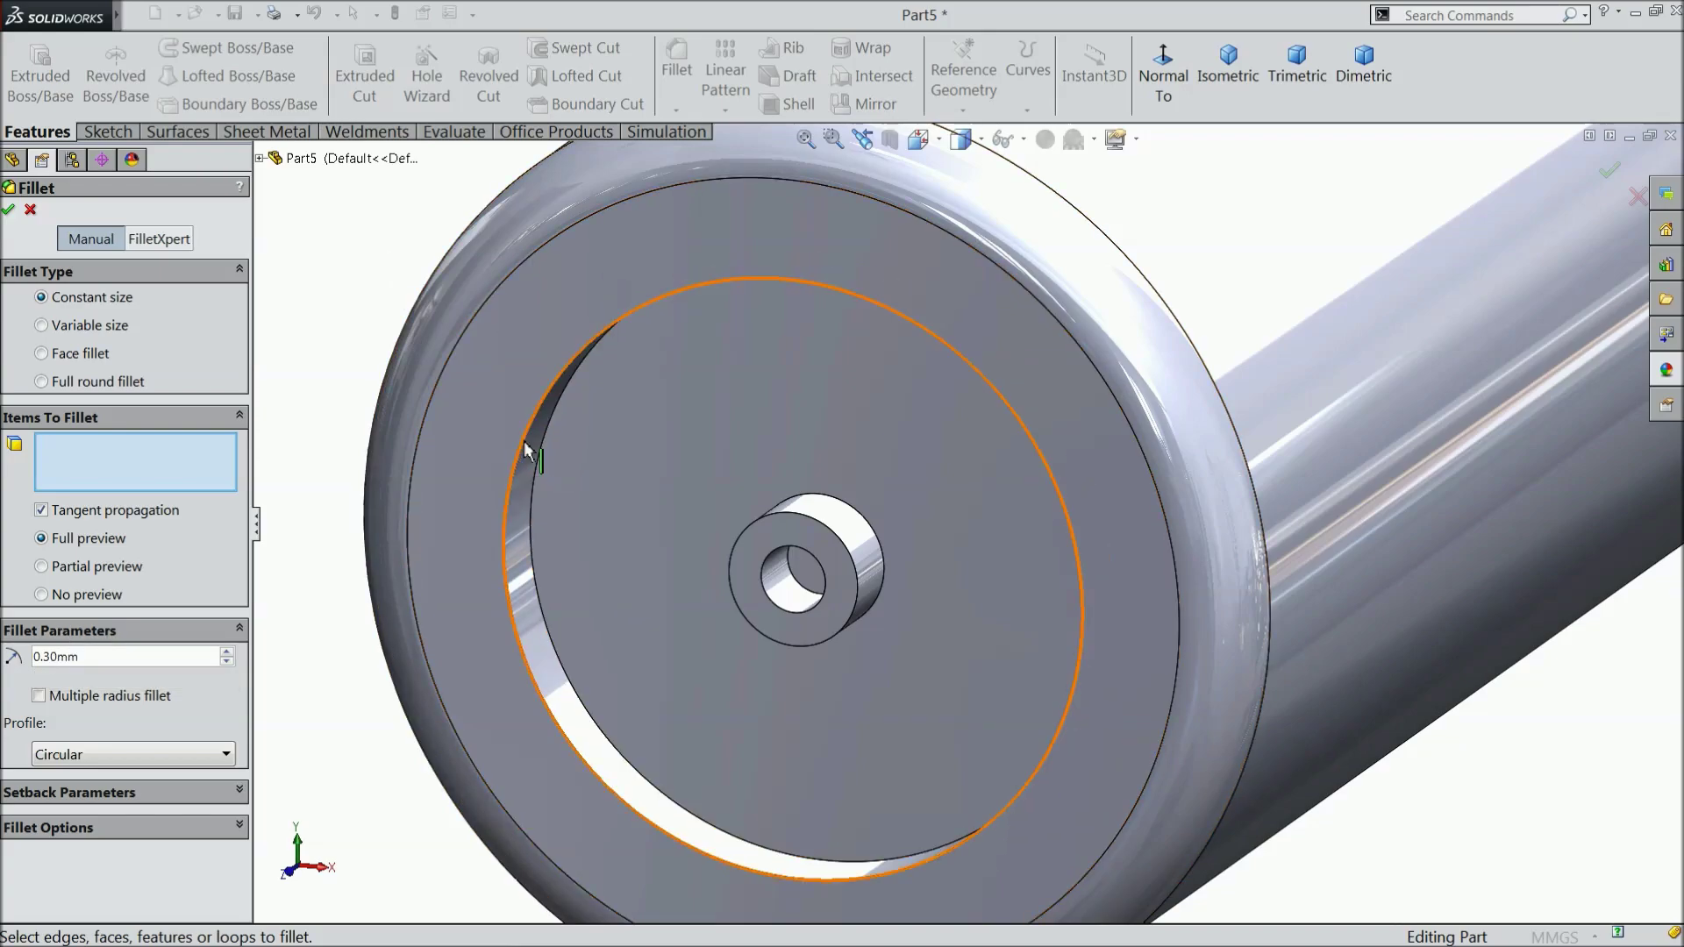
{"action": "left_click", "coordinate": [524, 440]}
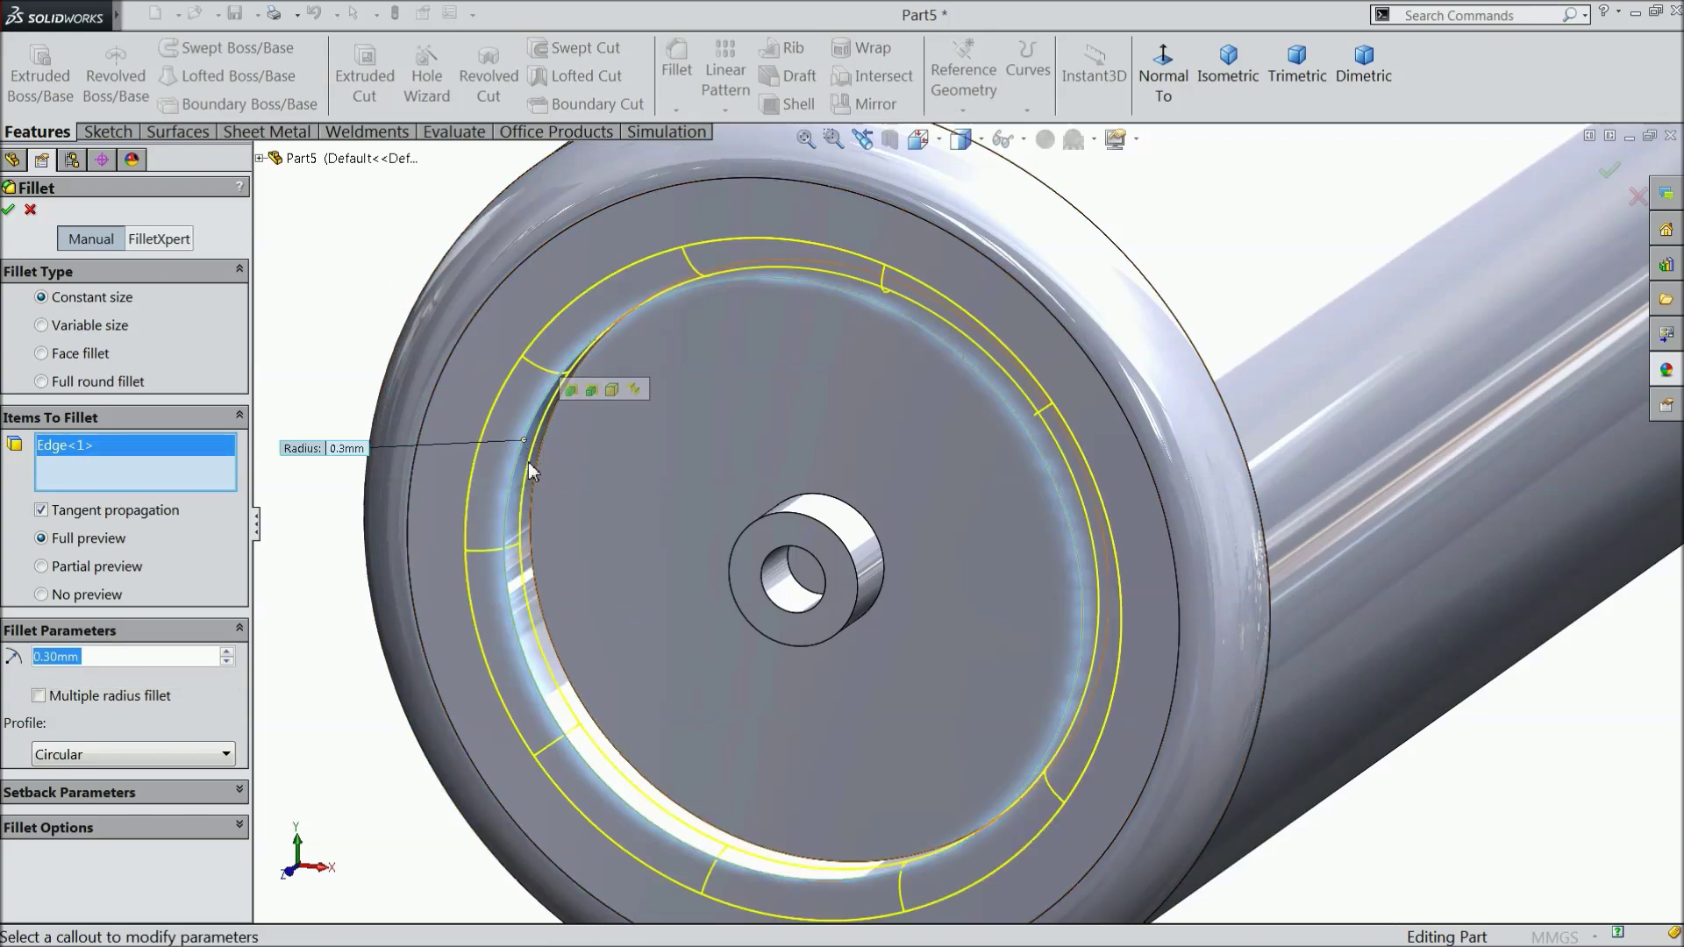
{"action": "left_click", "coordinate": [533, 537]}
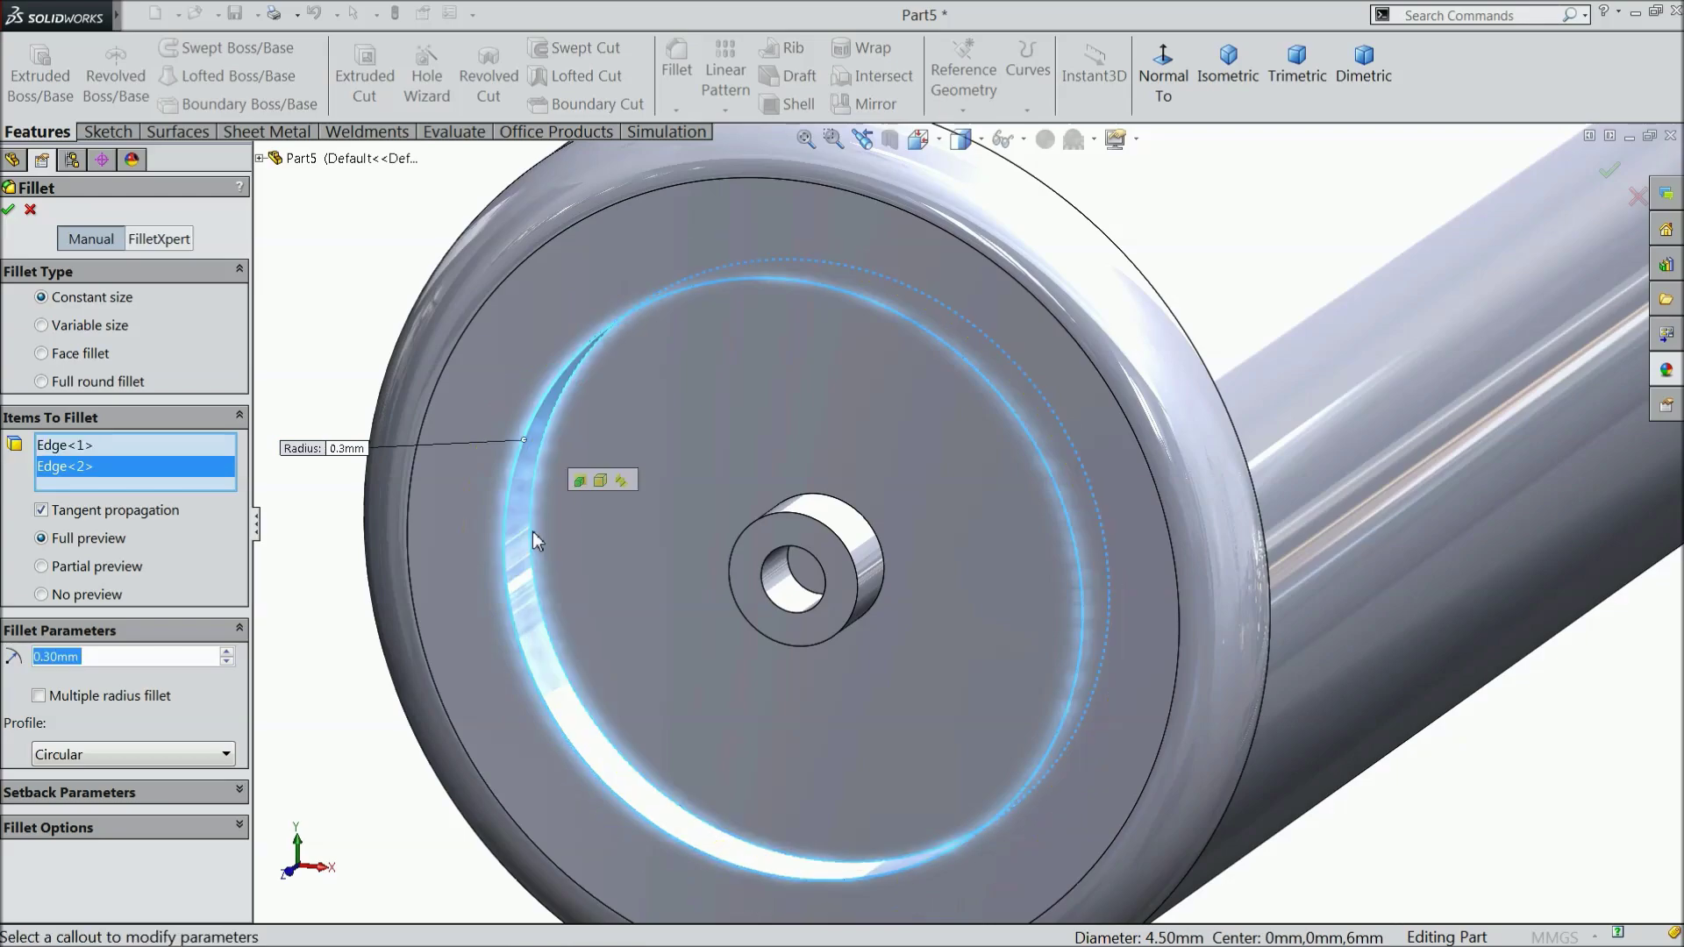
{"action": "right_click", "coordinate": [88, 474]}
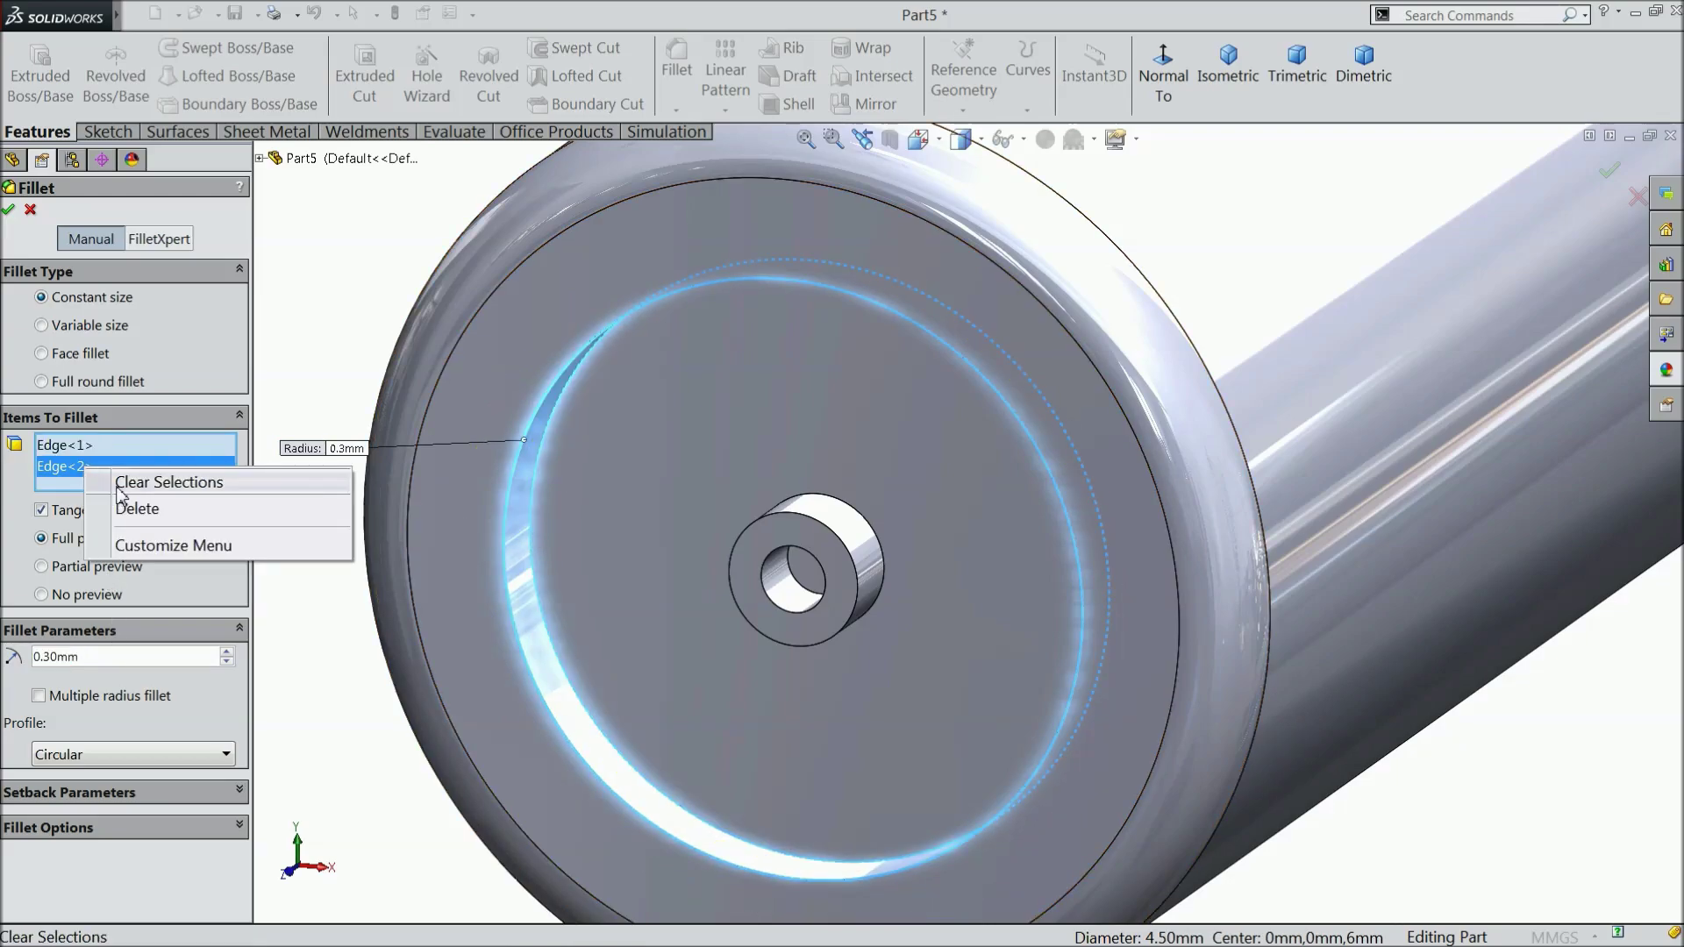
{"action": "left_click", "coordinate": [7, 508]}
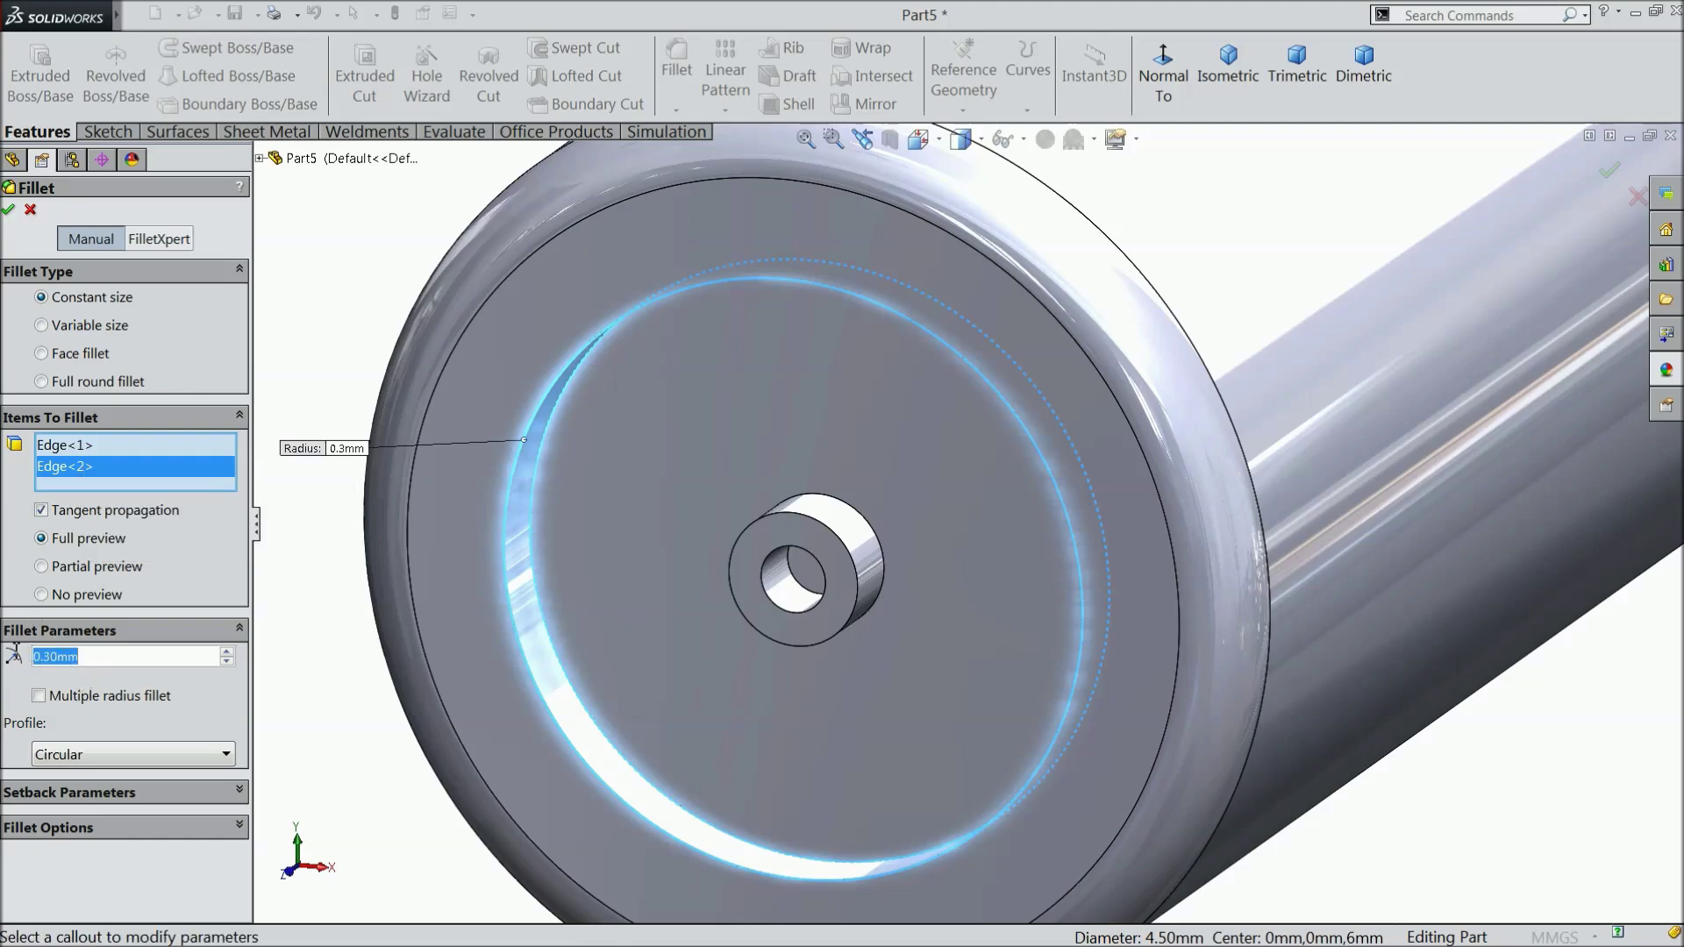
{"action": "type", "text": "0.1"}
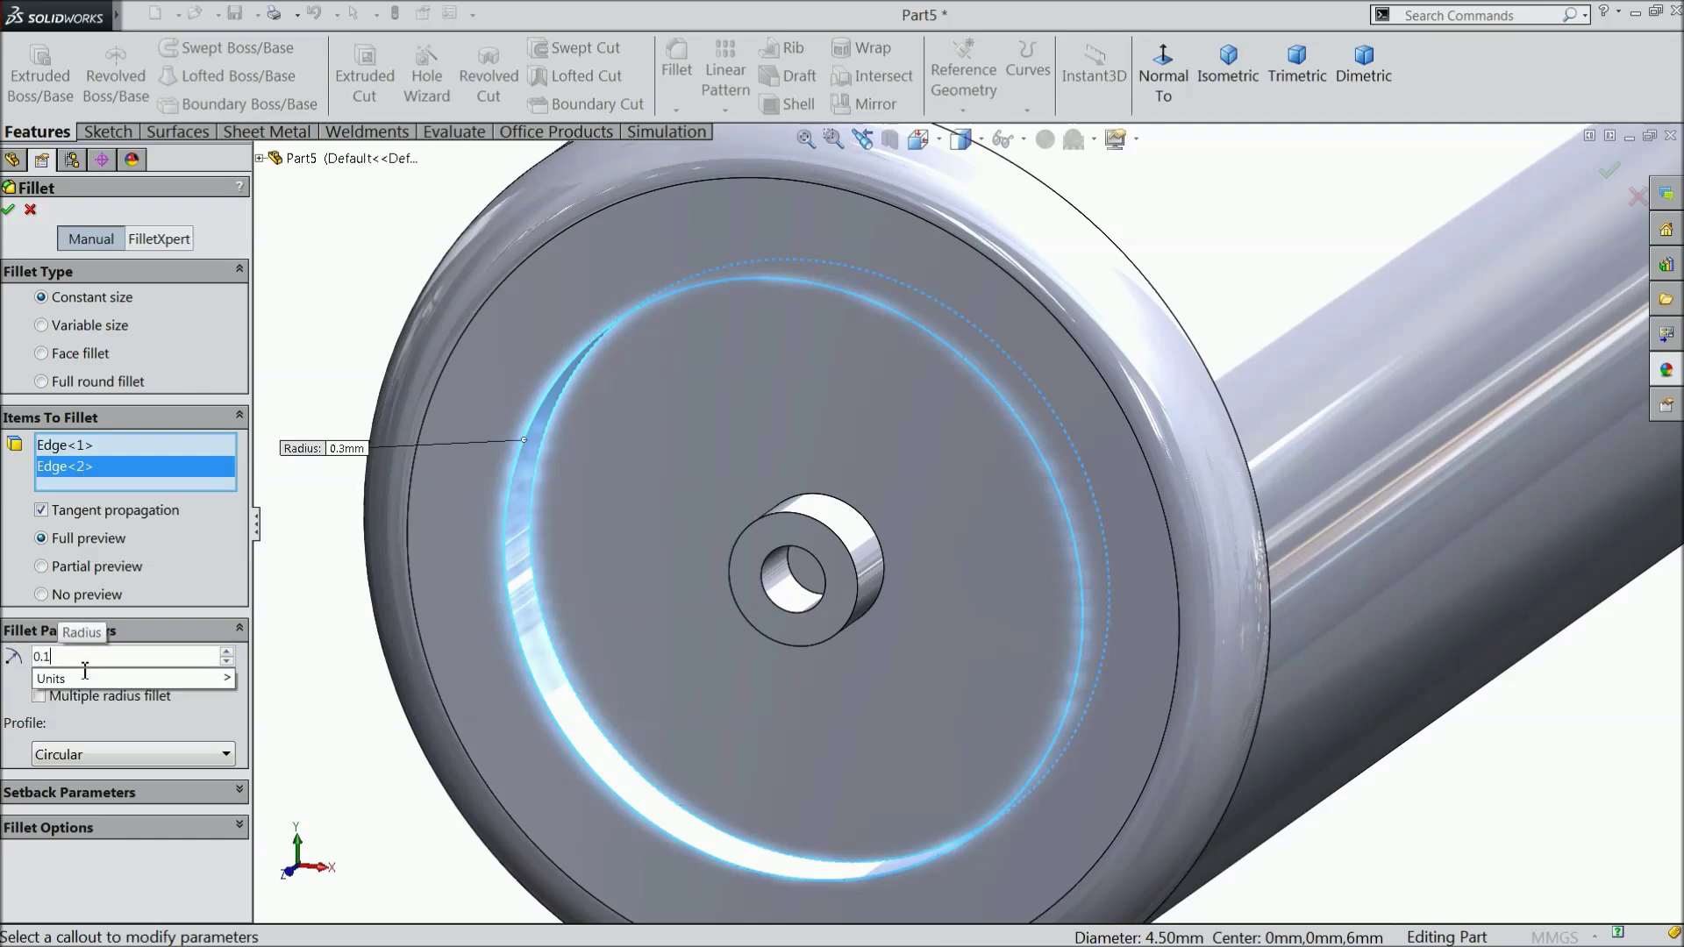
{"action": "type", "text": "5"}
{"action": "key", "text": "Return"}
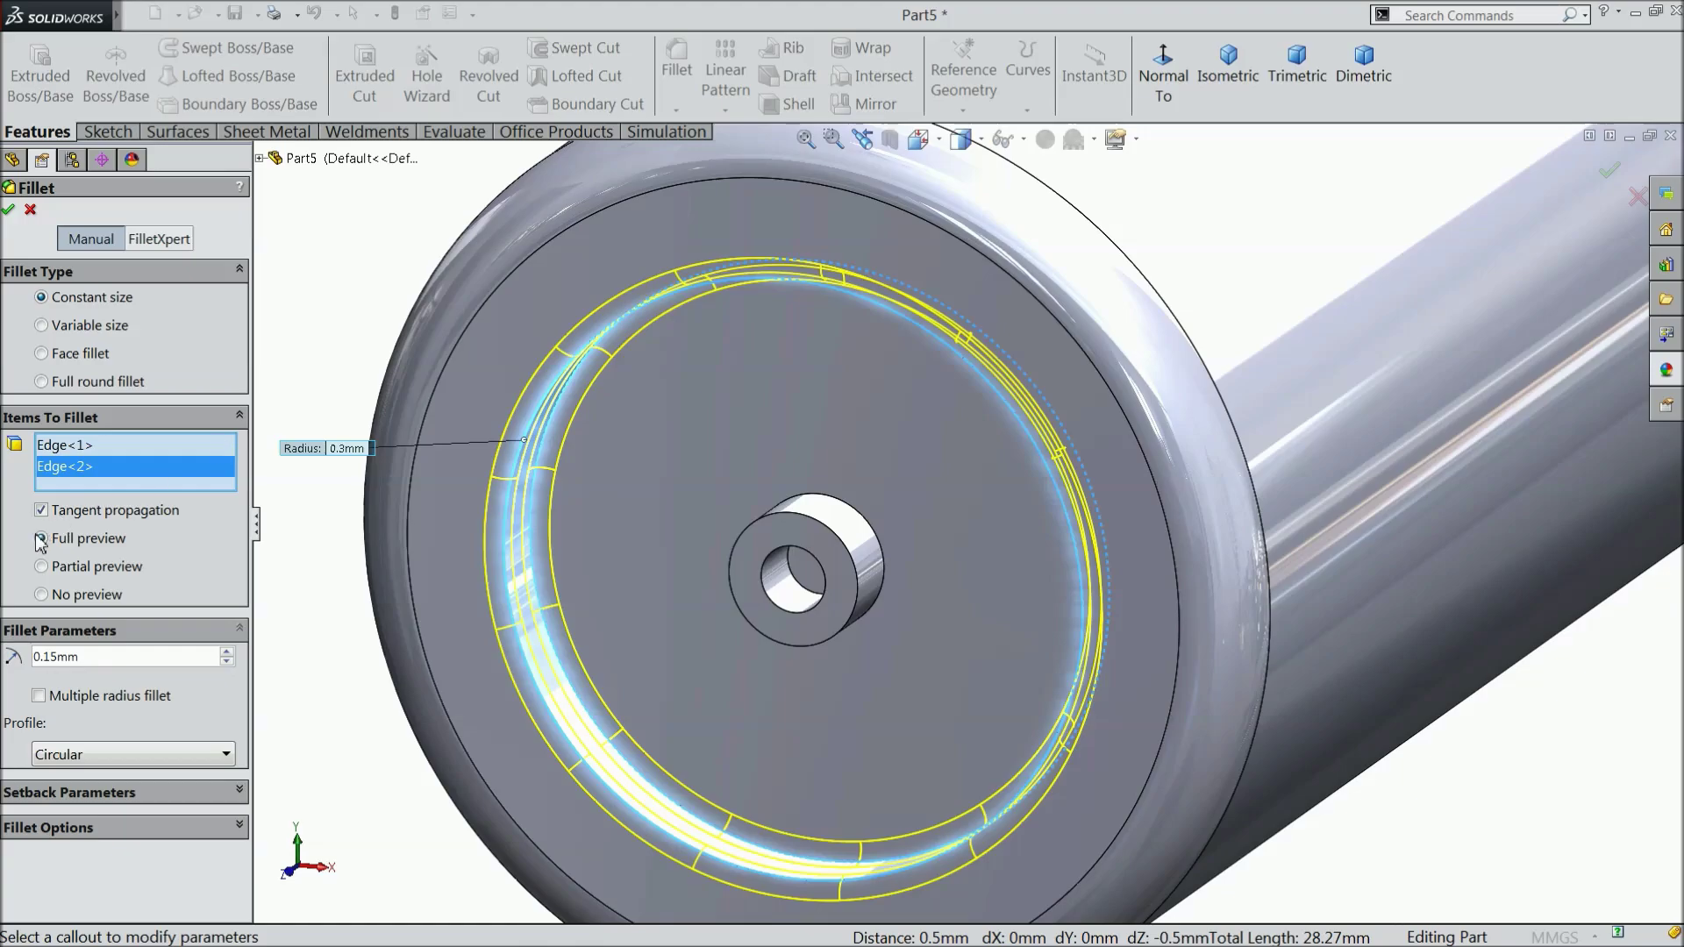
{"action": "left_click", "coordinate": [10, 213]}
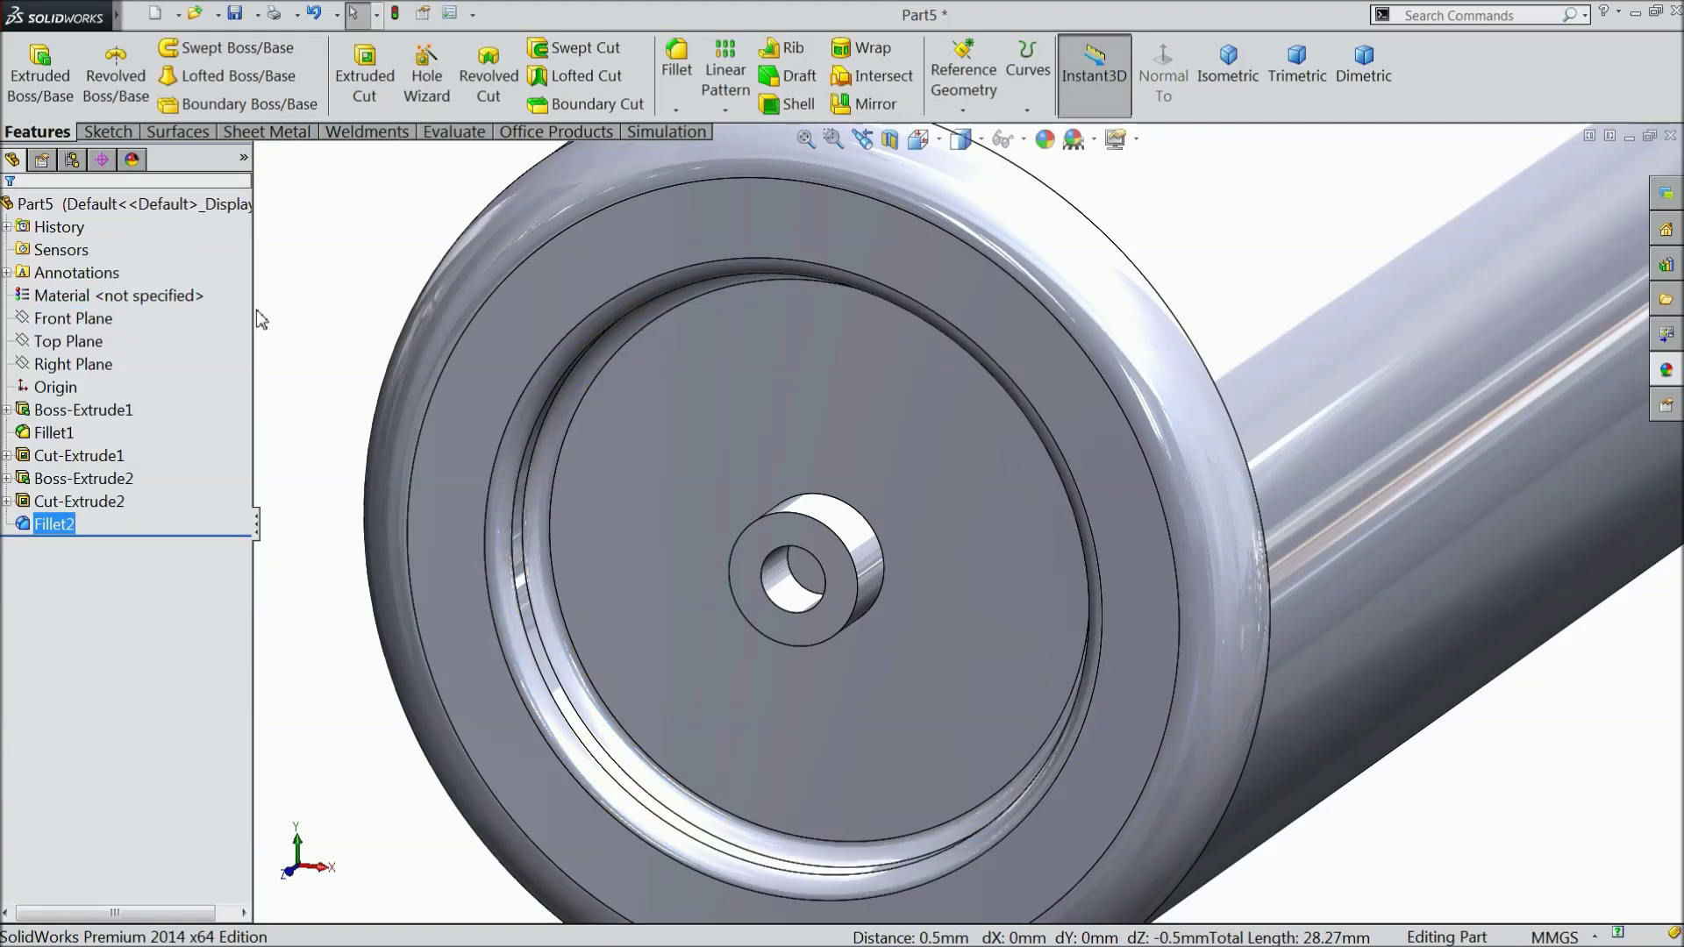
Apply a 0.1 mm fillet to the floor of the small hole and to the boss's base and outer end edges
{"action": "left_click", "coordinate": [676, 61]}
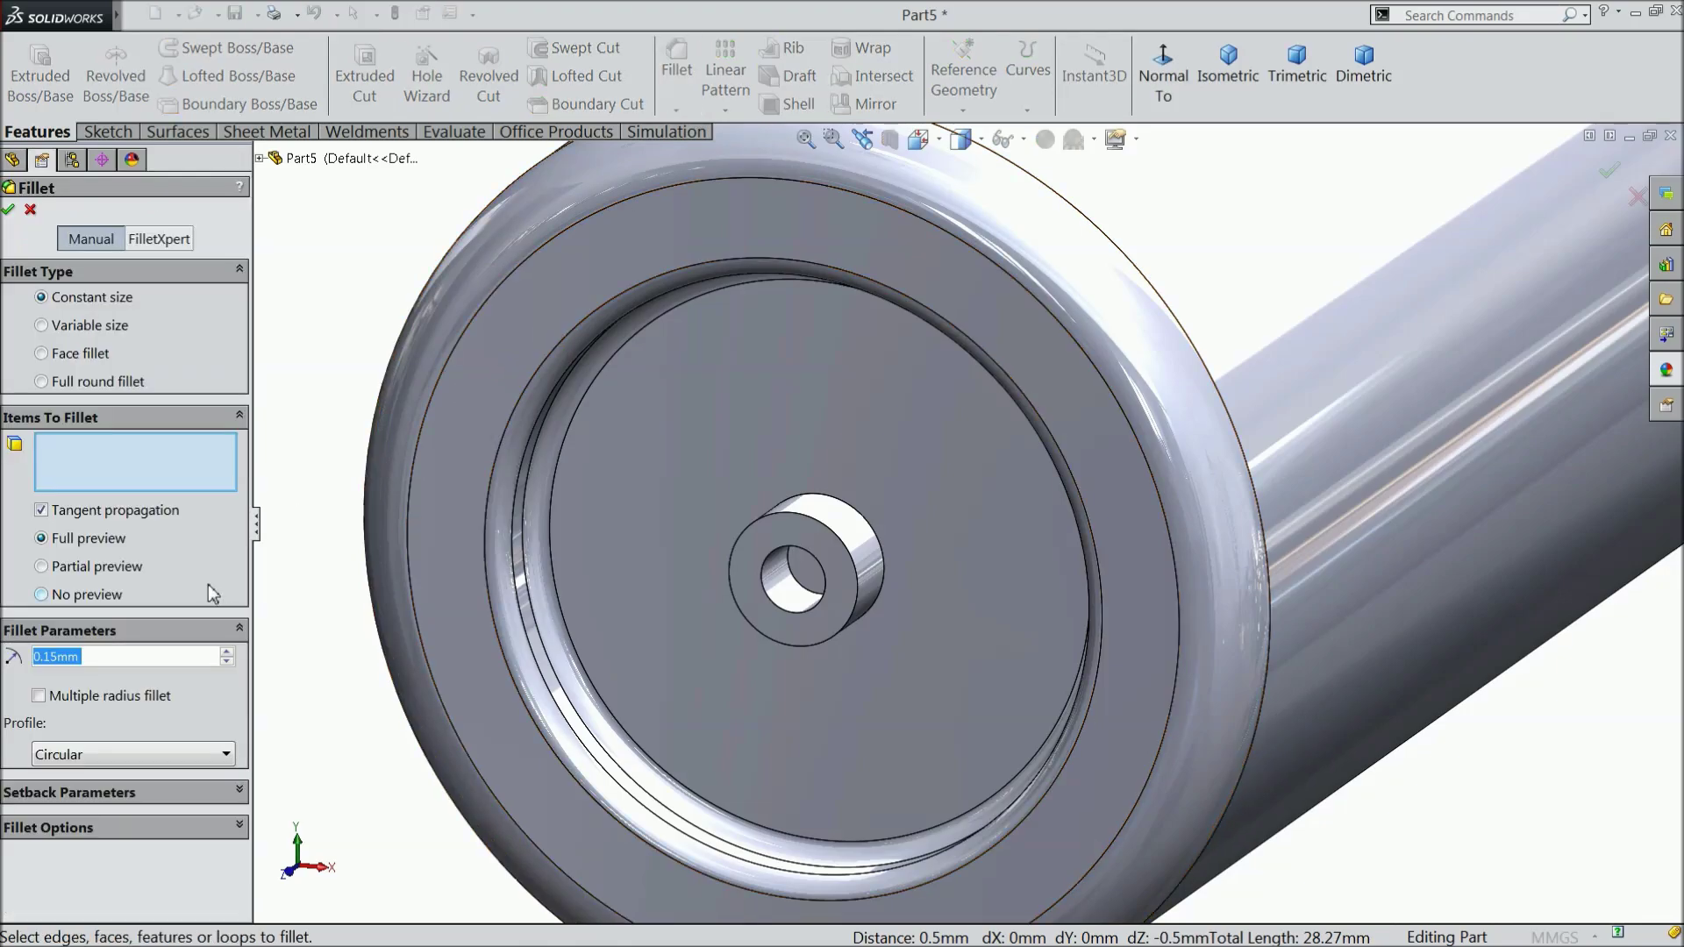
{"action": "type", "text": "0.1"}
{"action": "key", "text": "Return"}
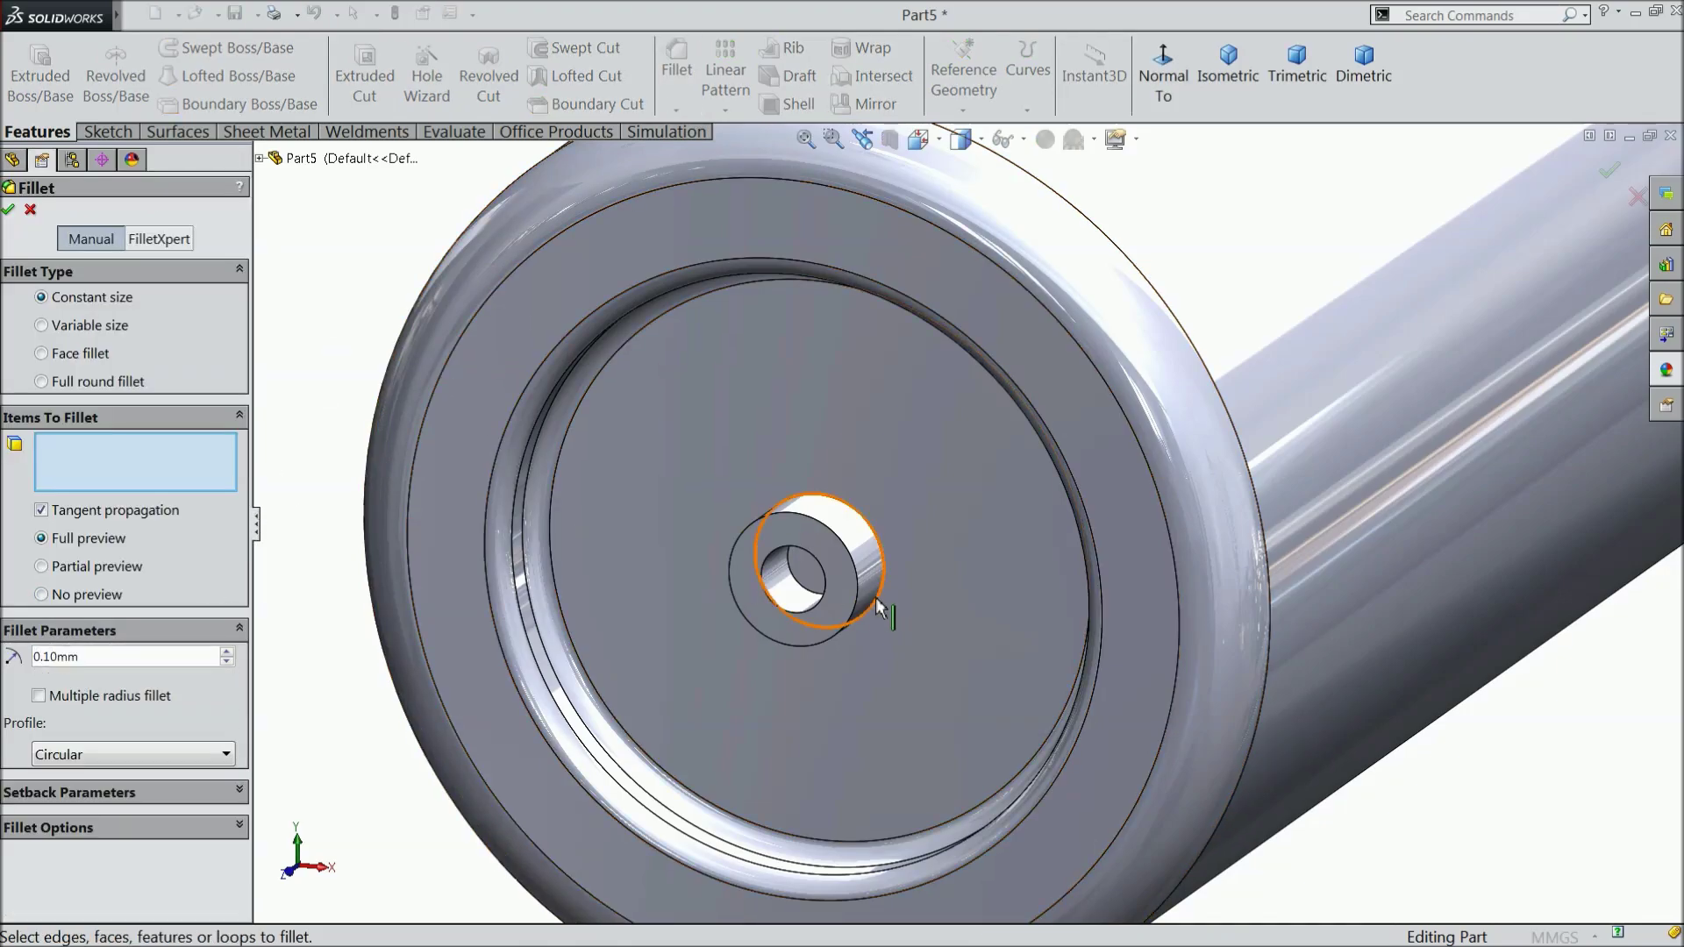
{"action": "left_click", "coordinate": [814, 583]}
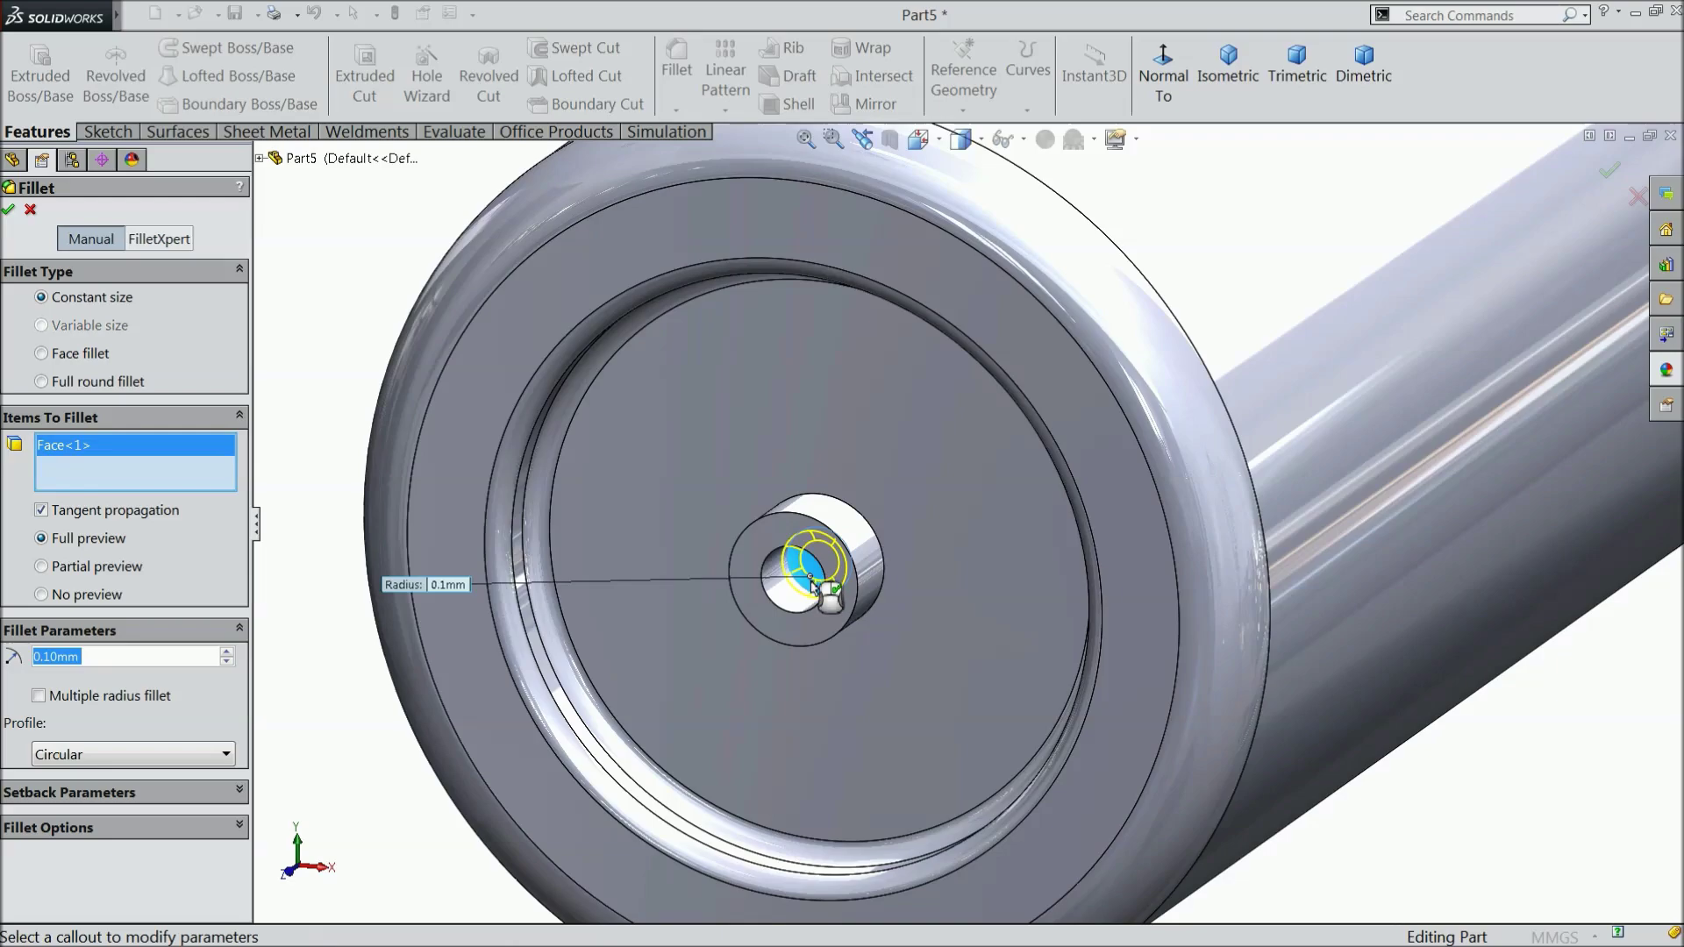
{"action": "left_click", "coordinate": [887, 572]}
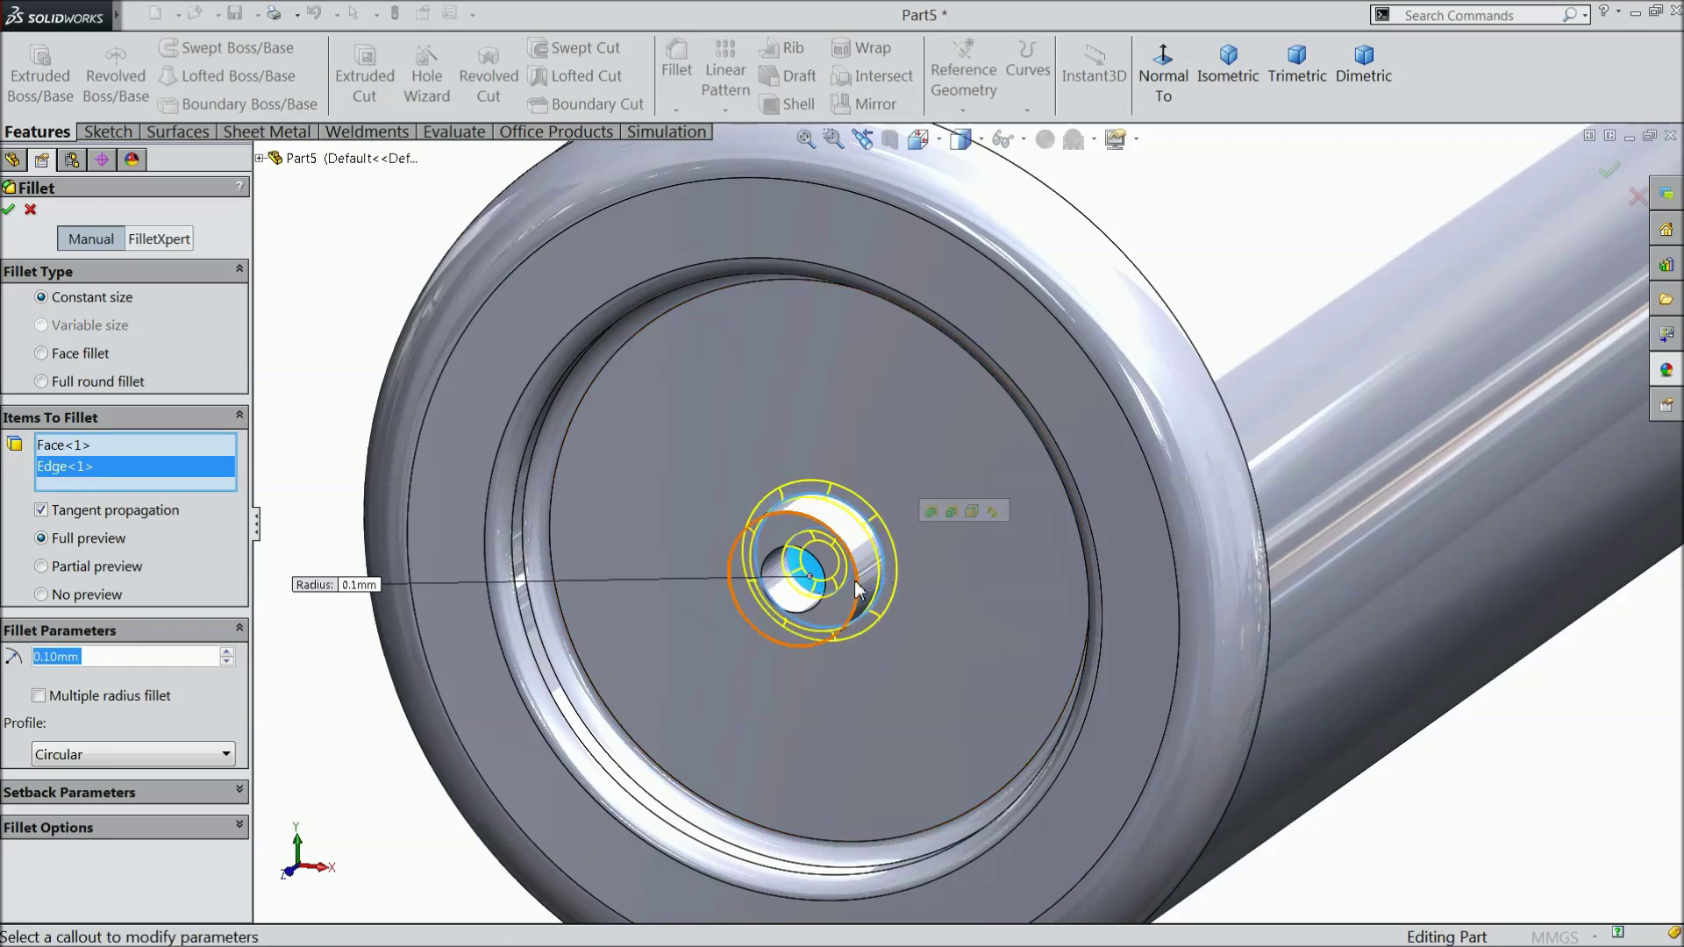
{"action": "left_click", "coordinate": [857, 589]}
{"action": "left_click", "coordinate": [9, 210]}
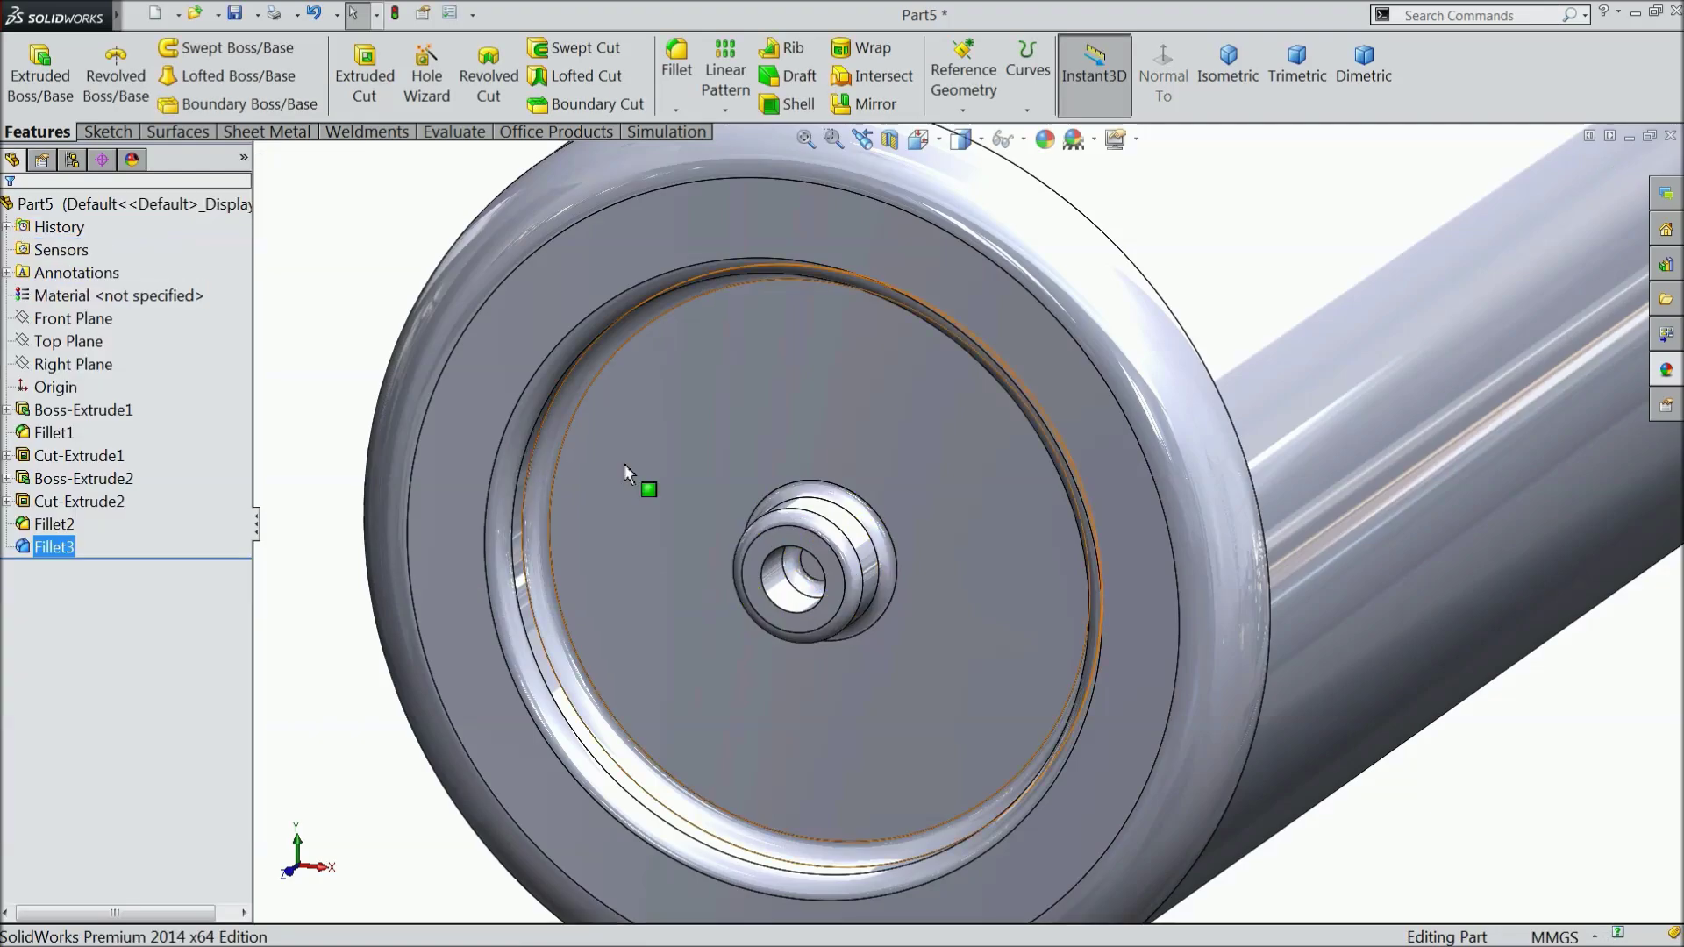
Mirror the recess cut, the small boss, its hole and the recess and boss fillets about the Front Plane
{"action": "scroll", "coordinate": [806, 569], "scroll_direction": "up", "scroll_amount": 6}
{"action": "middle_click_drag", "start_coordinate": [808, 563], "coordinate": [980, 544]}
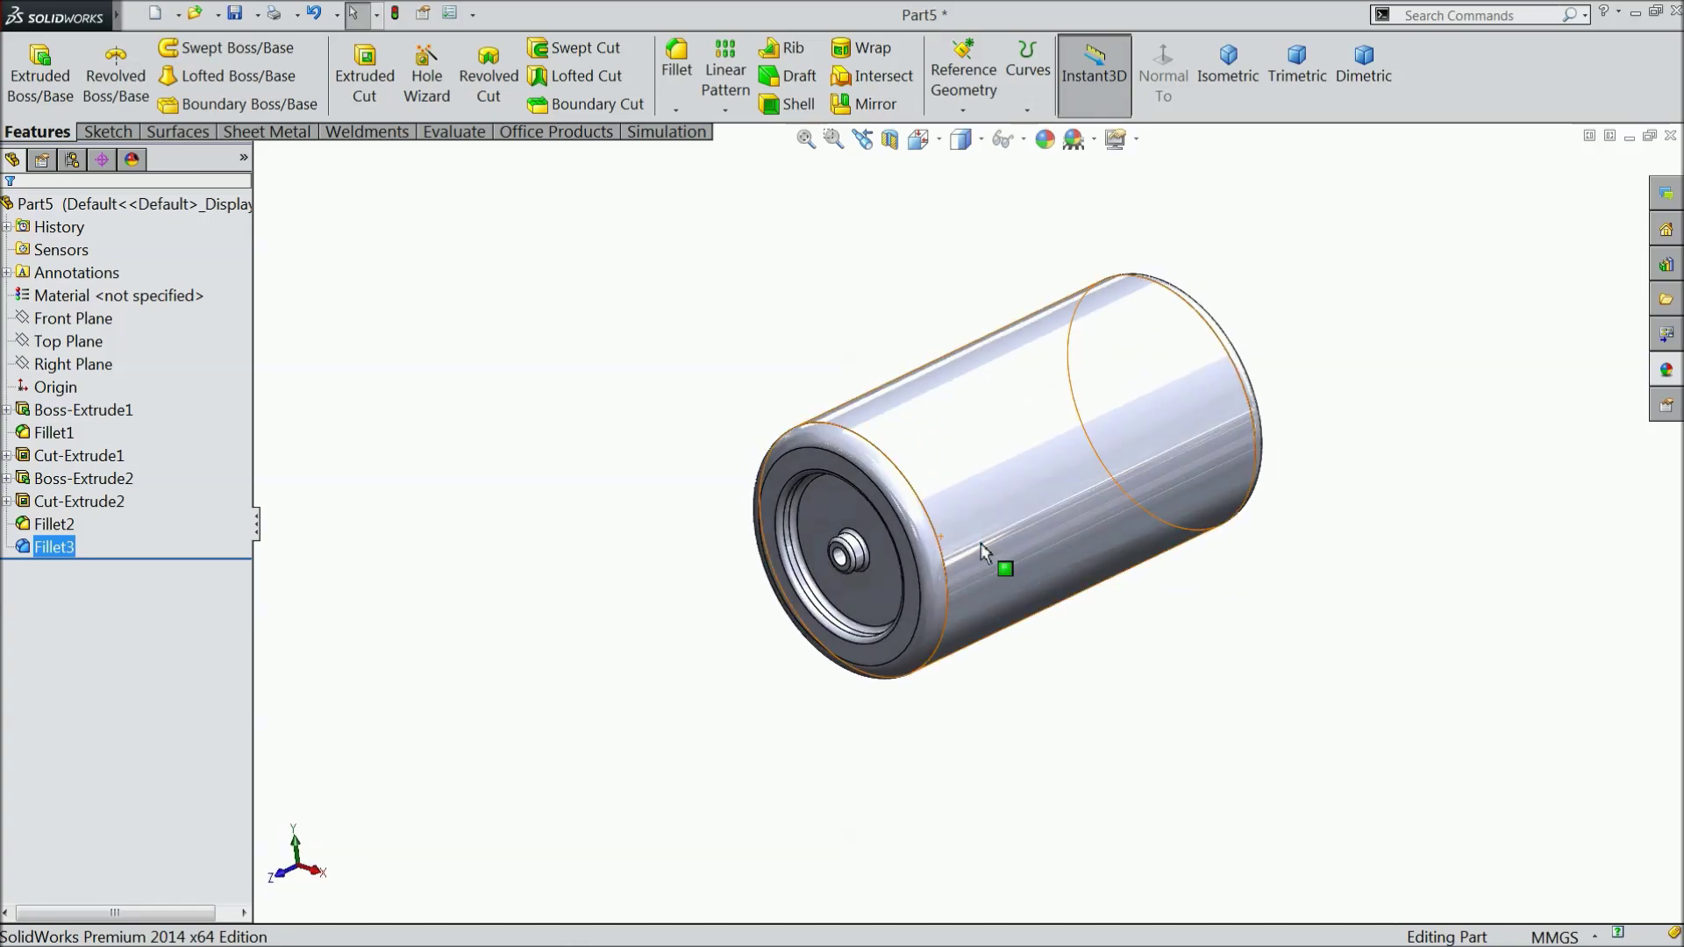
{"action": "scroll", "coordinate": [1121, 457], "scroll_direction": "down", "scroll_amount": 3}
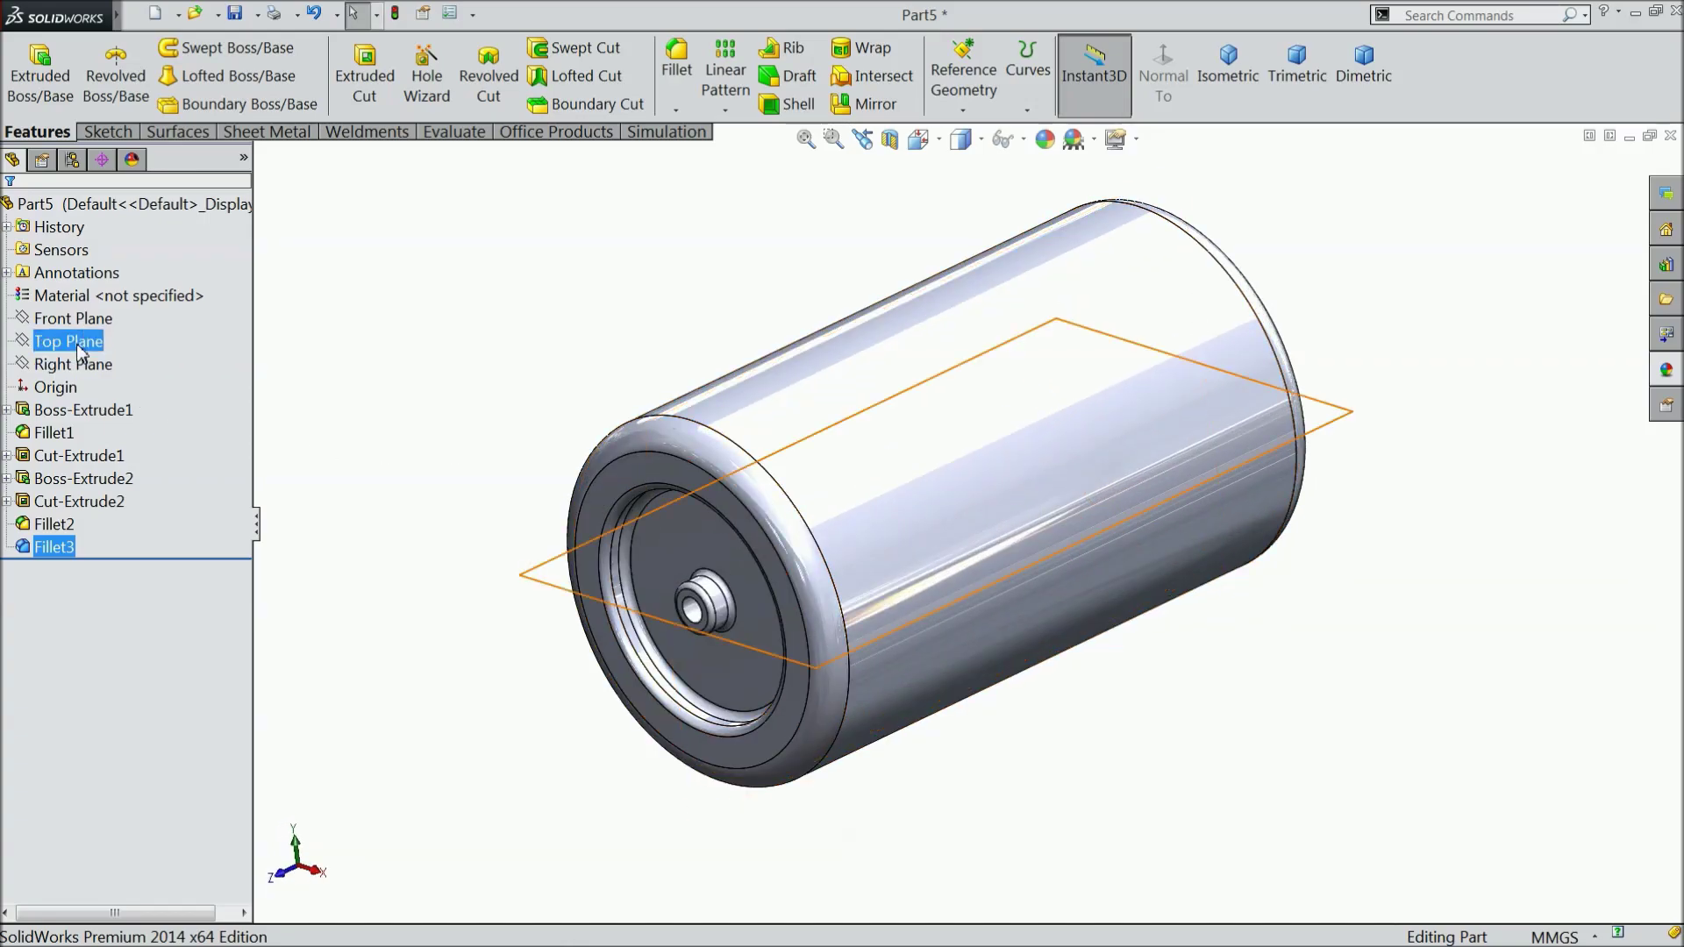
{"action": "left_click", "coordinate": [83, 320]}
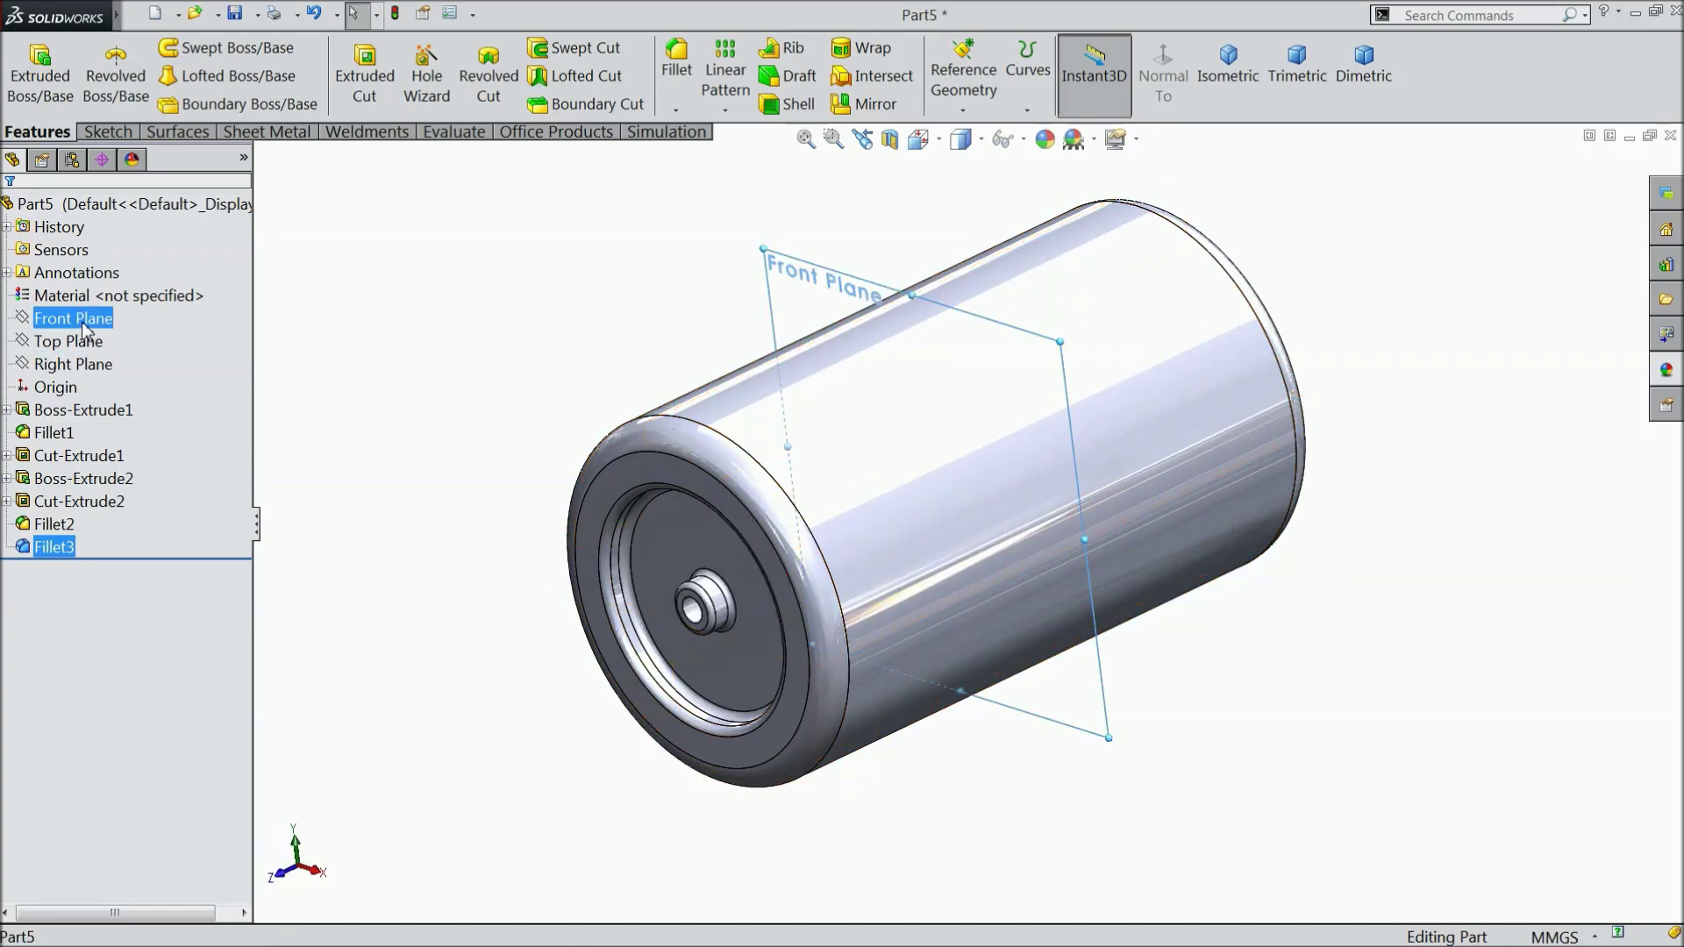
{"action": "middle_click_drag", "start_coordinate": [405, 454], "coordinate": [410, 444]}
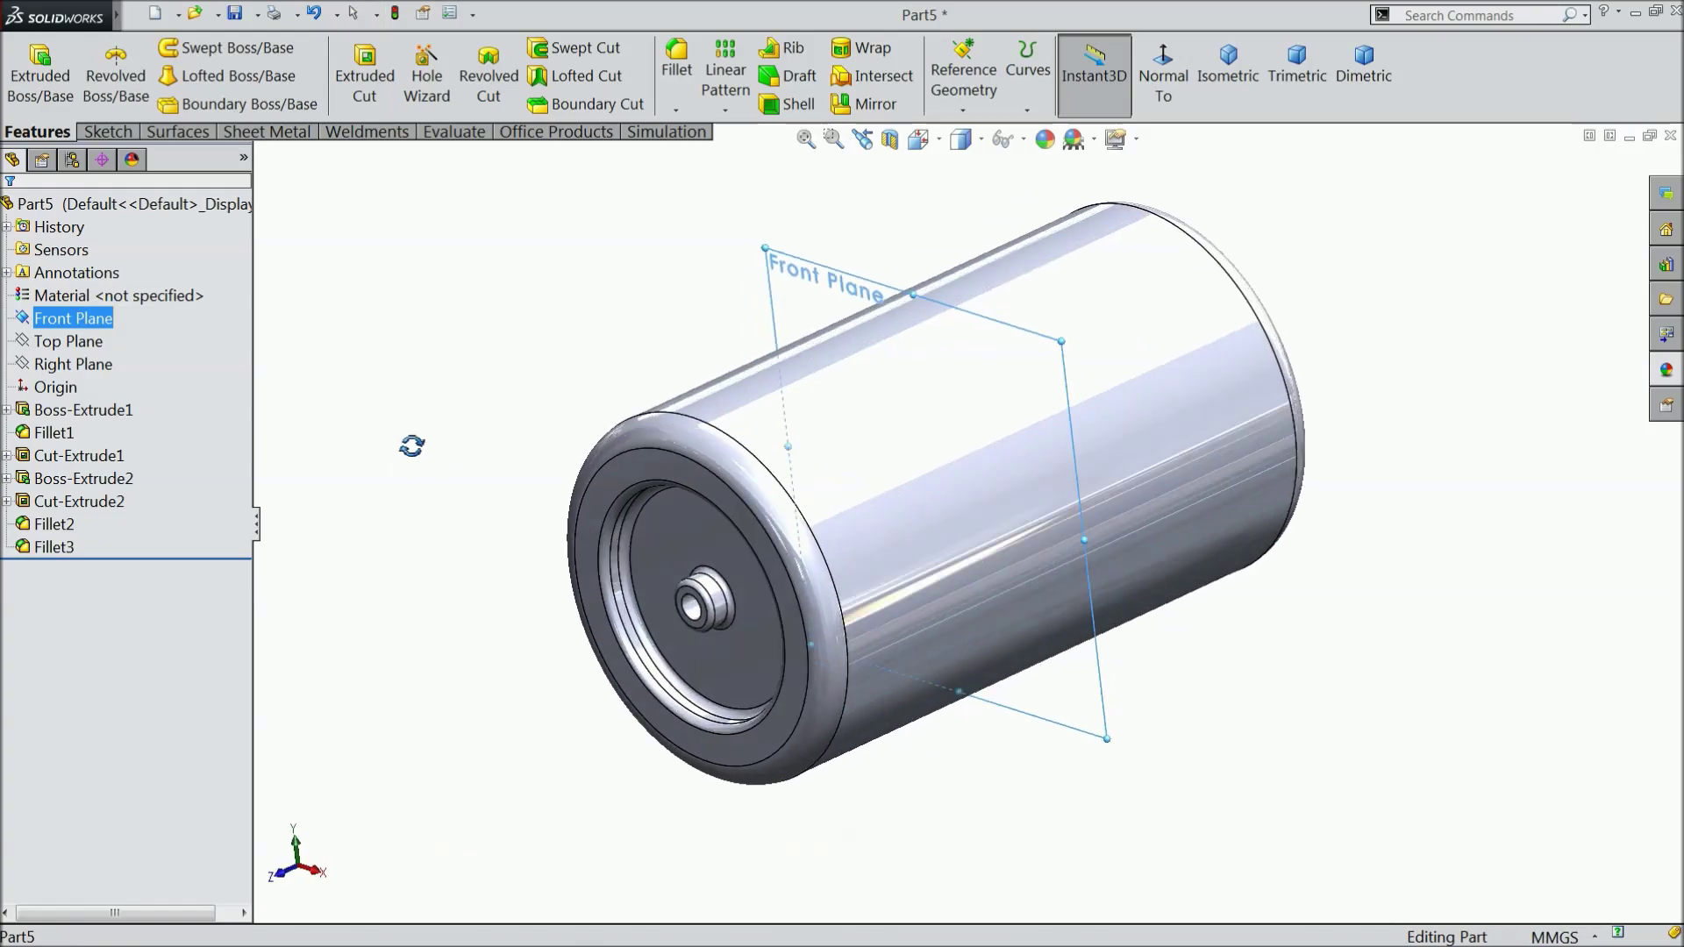
{"action": "left_click", "coordinate": [875, 104]}
{"action": "left_click", "coordinate": [260, 158]}
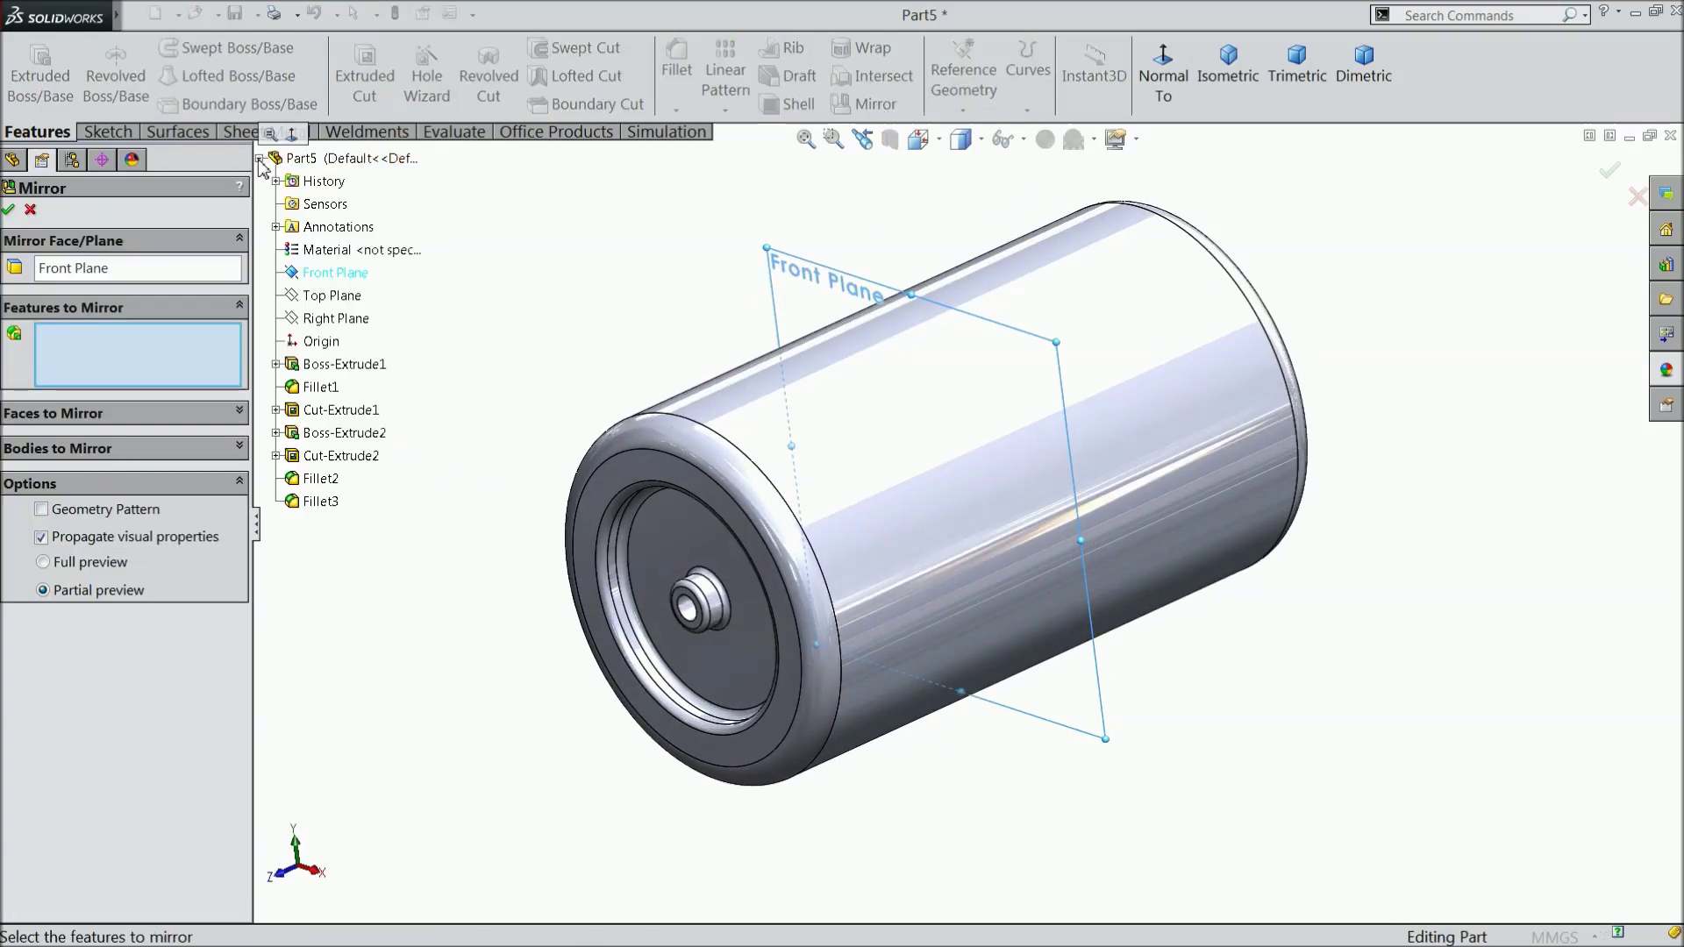
{"action": "left_click", "coordinate": [334, 411]}
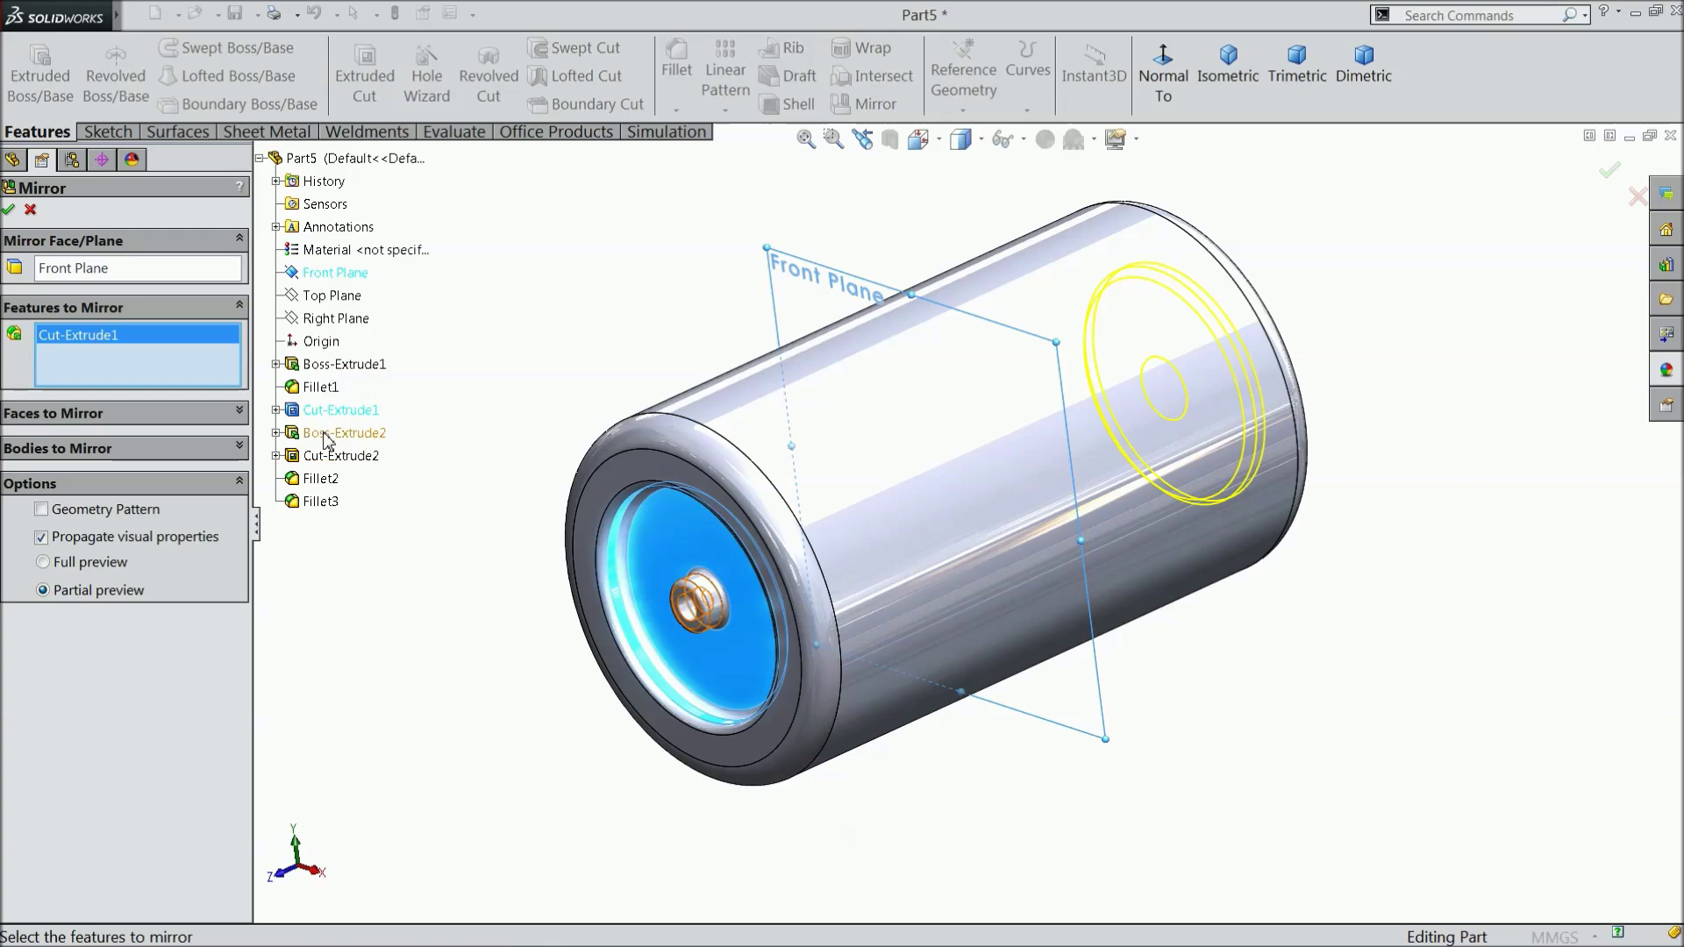
{"action": "left_click", "coordinate": [324, 434]}
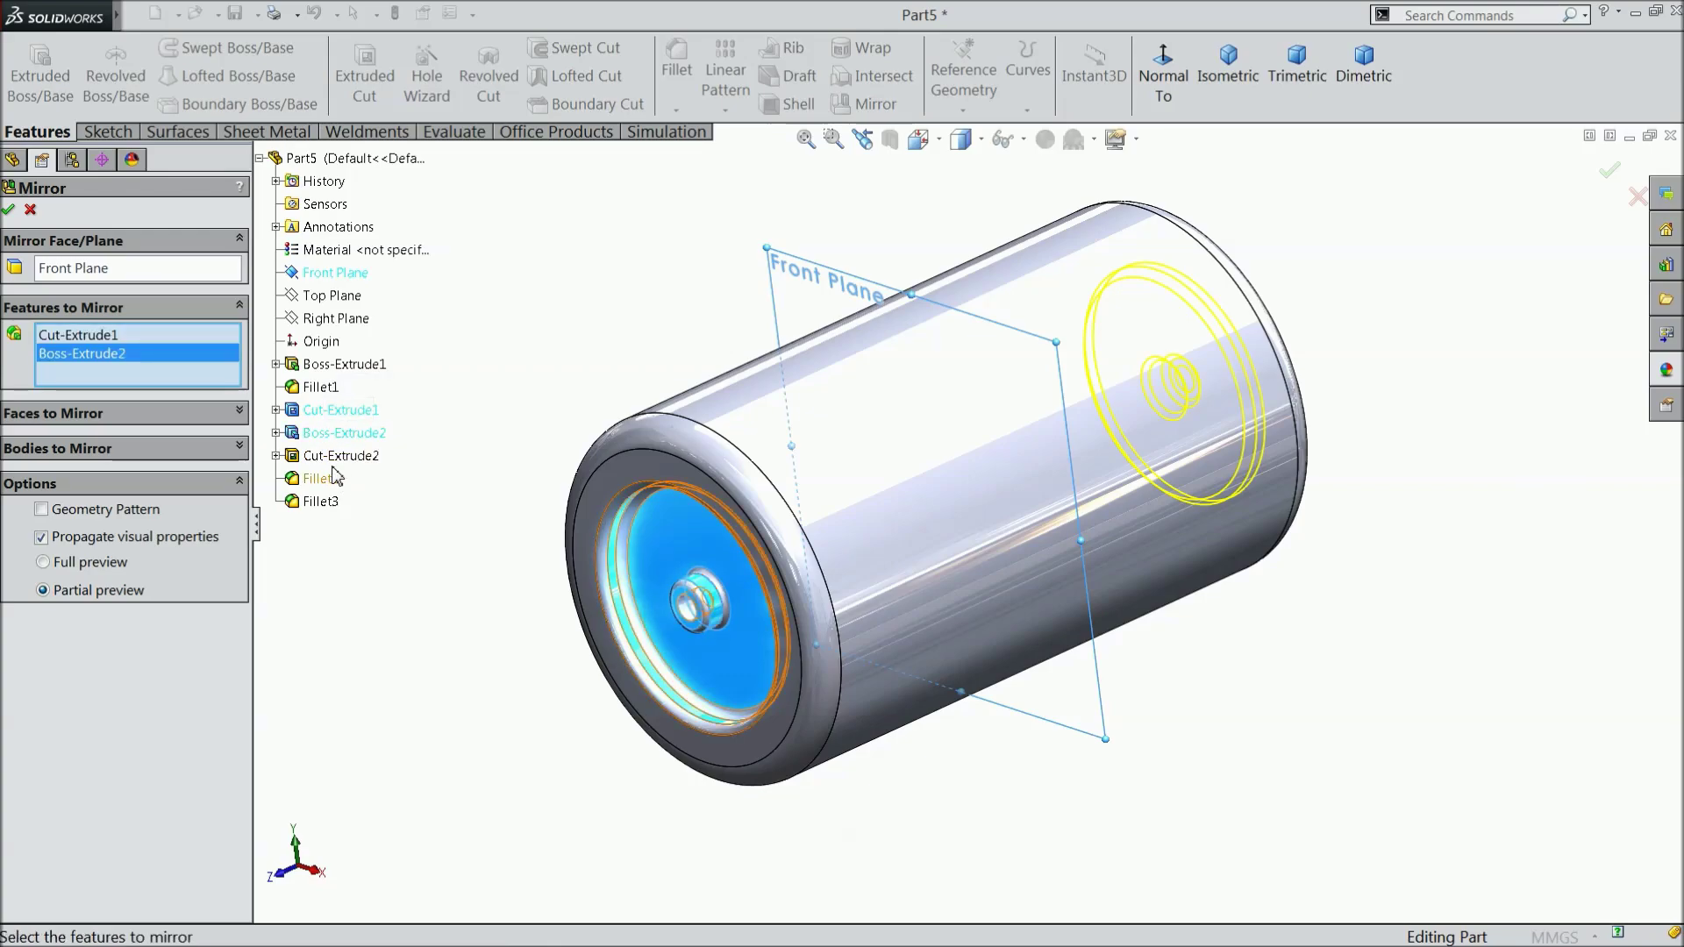
{"action": "left_click", "coordinate": [324, 457]}
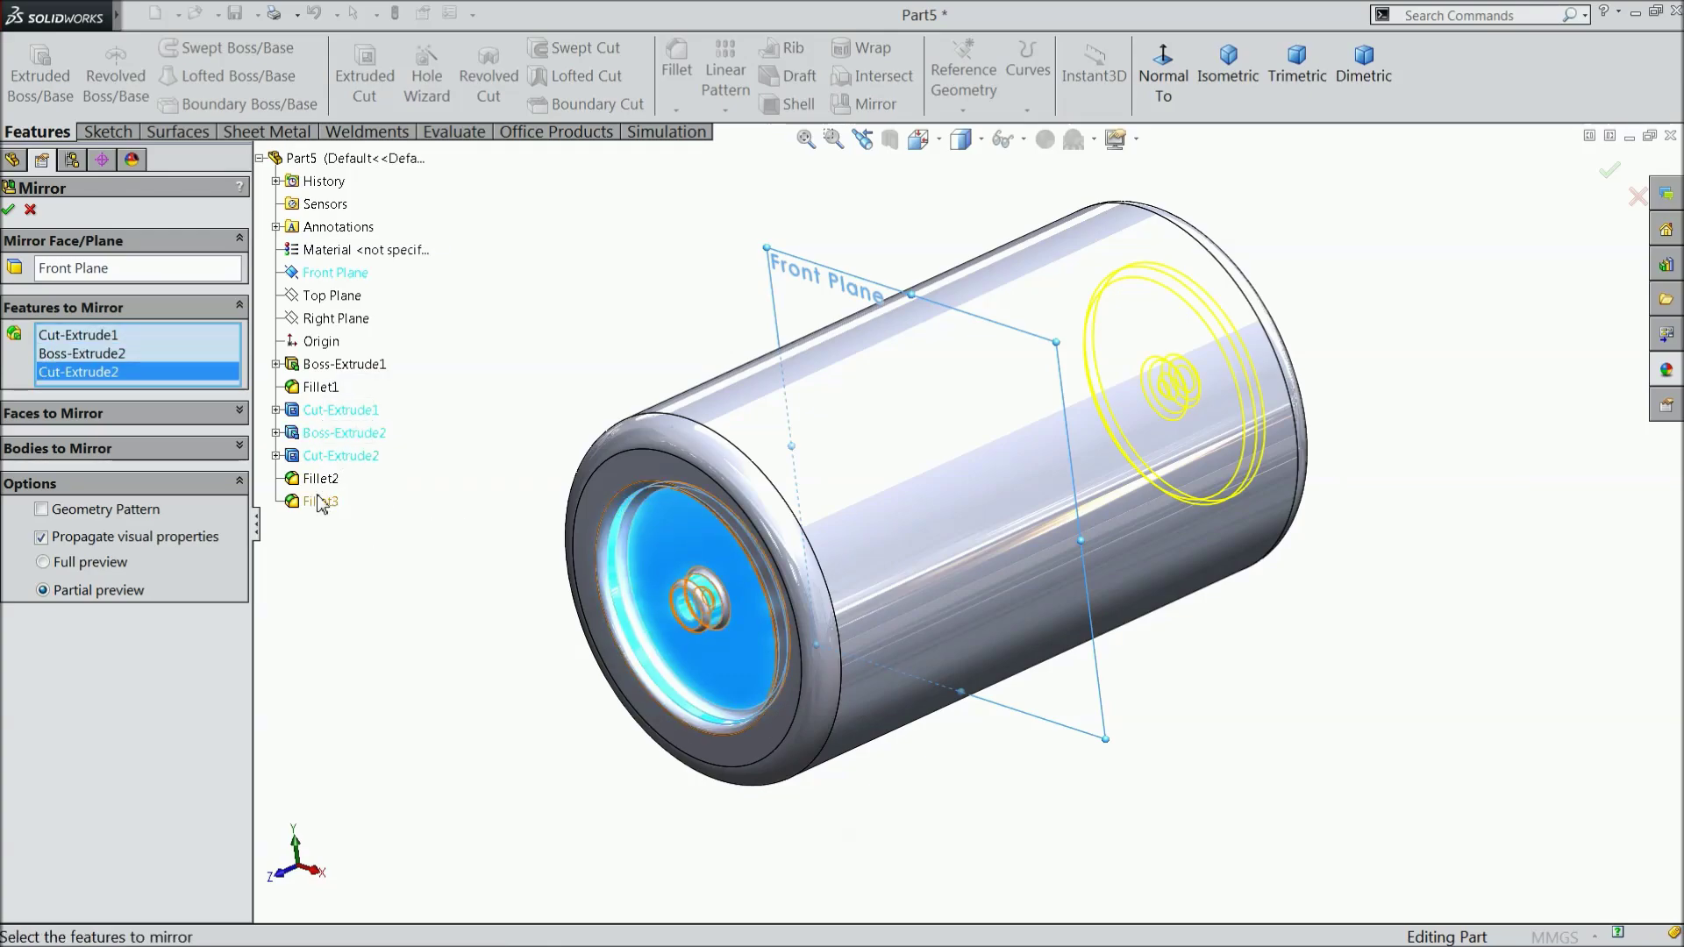
{"action": "left_click", "coordinate": [321, 480]}
{"action": "left_click", "coordinate": [320, 503]}
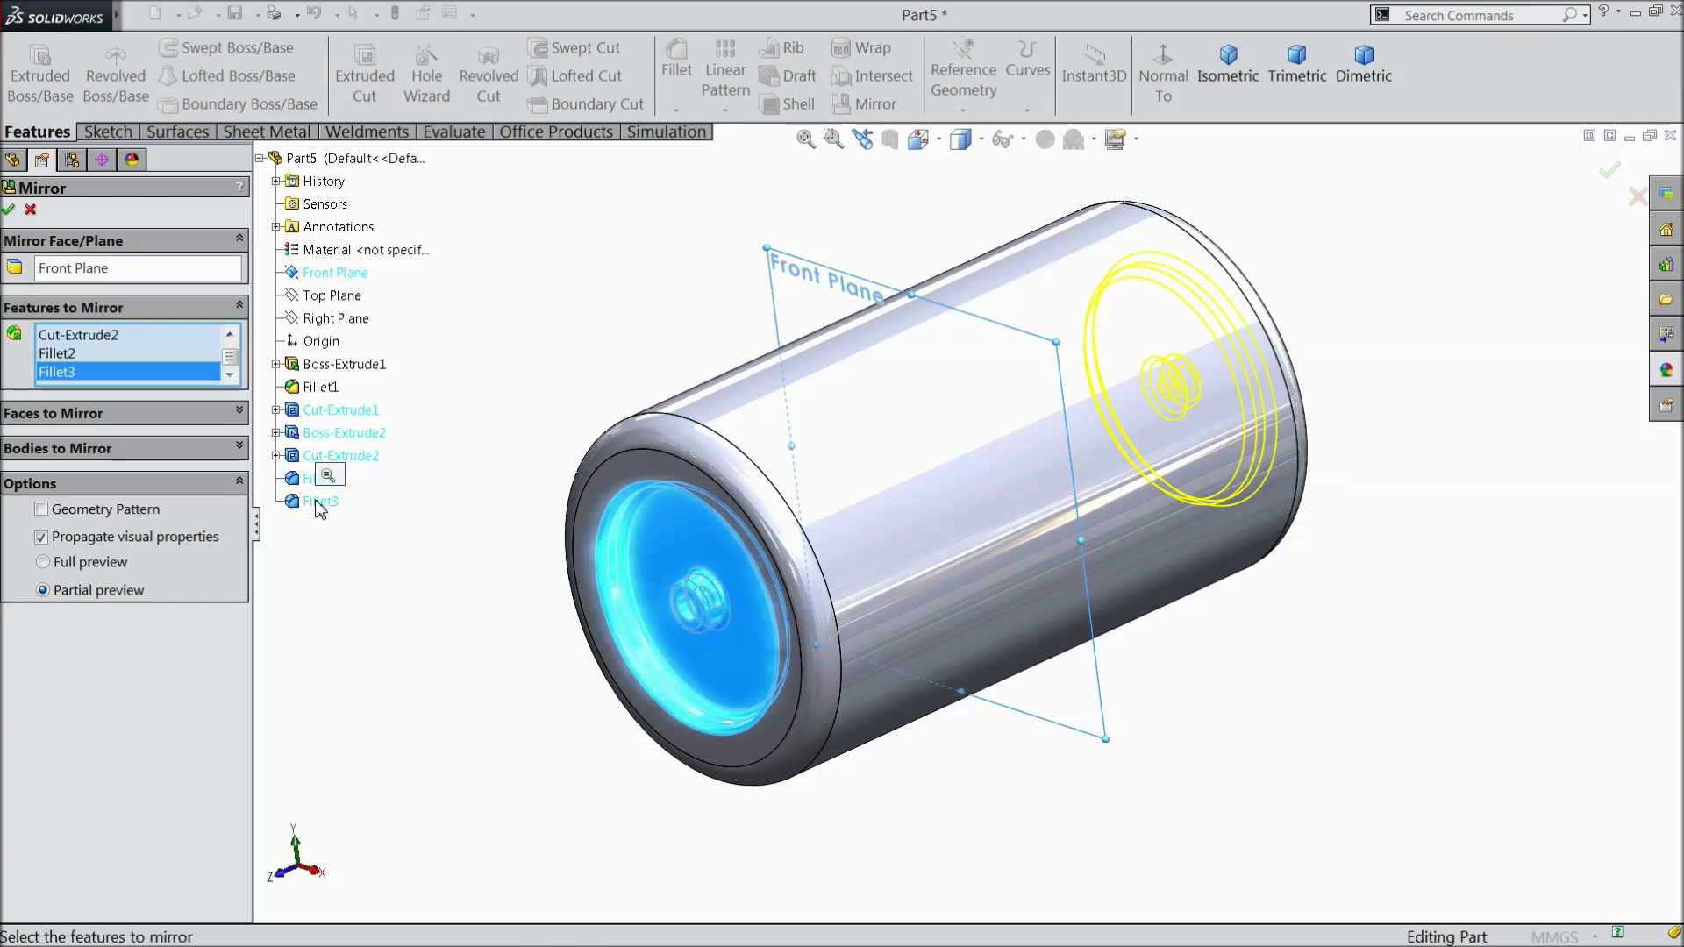
{"action": "left_click", "coordinate": [8, 210]}
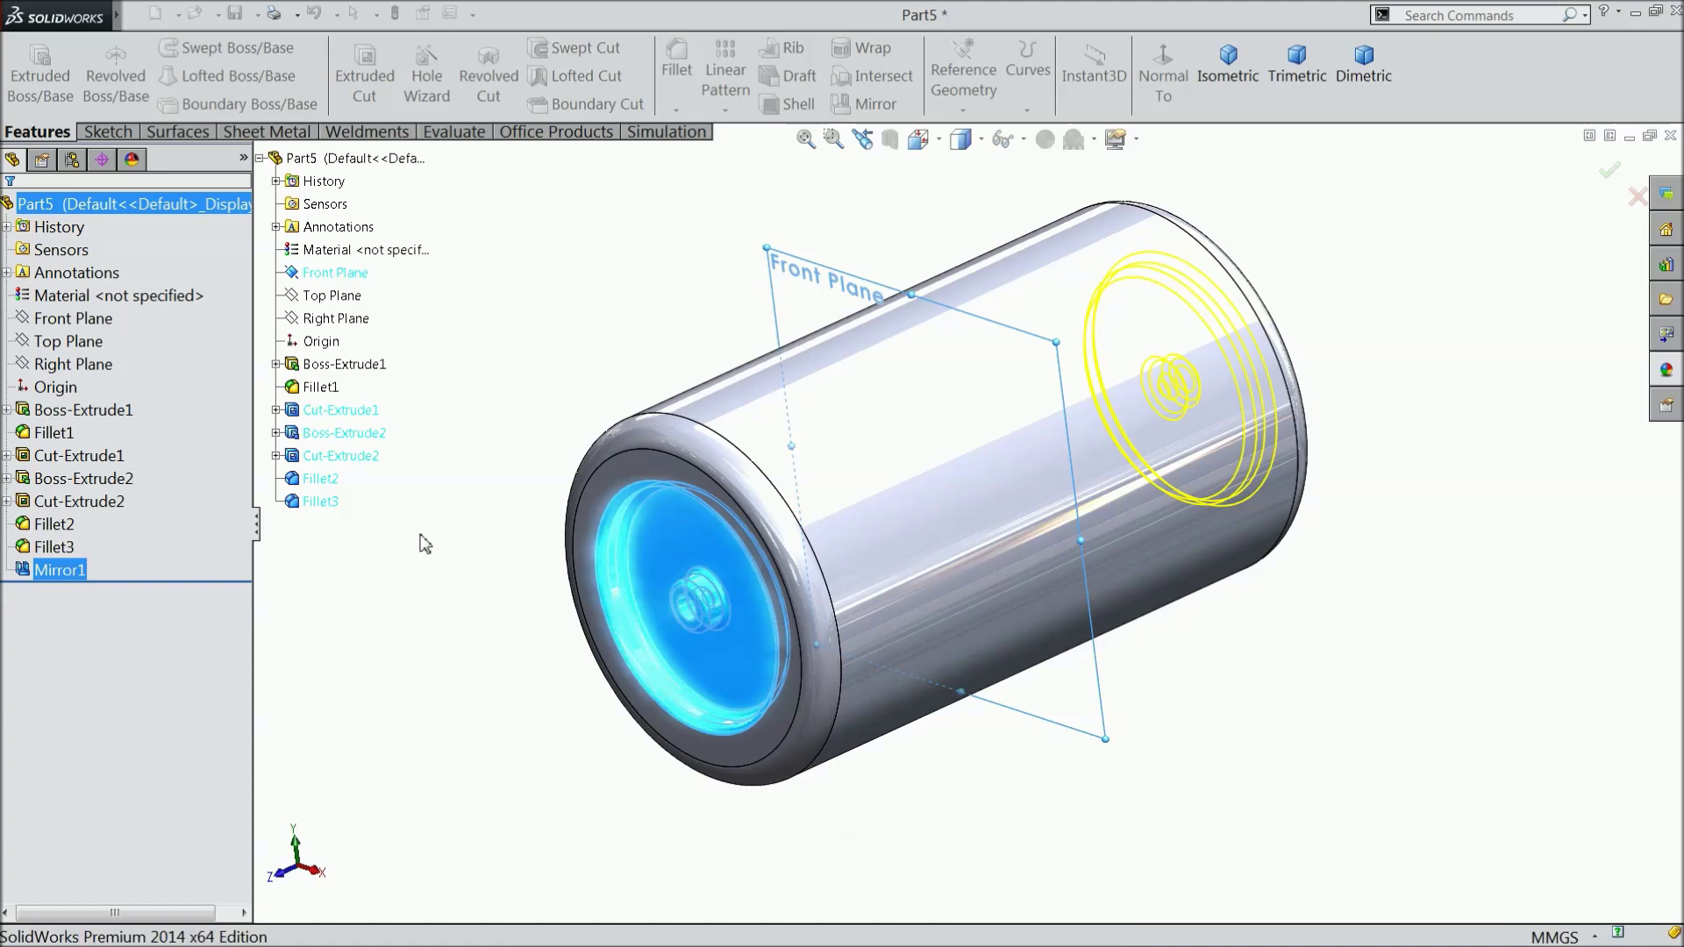
Apply the chromium plate appearance from the Chrome metals to the whole roller
{"action": "middle_click_drag", "start_coordinate": [422, 544], "coordinate": [475, 562]}
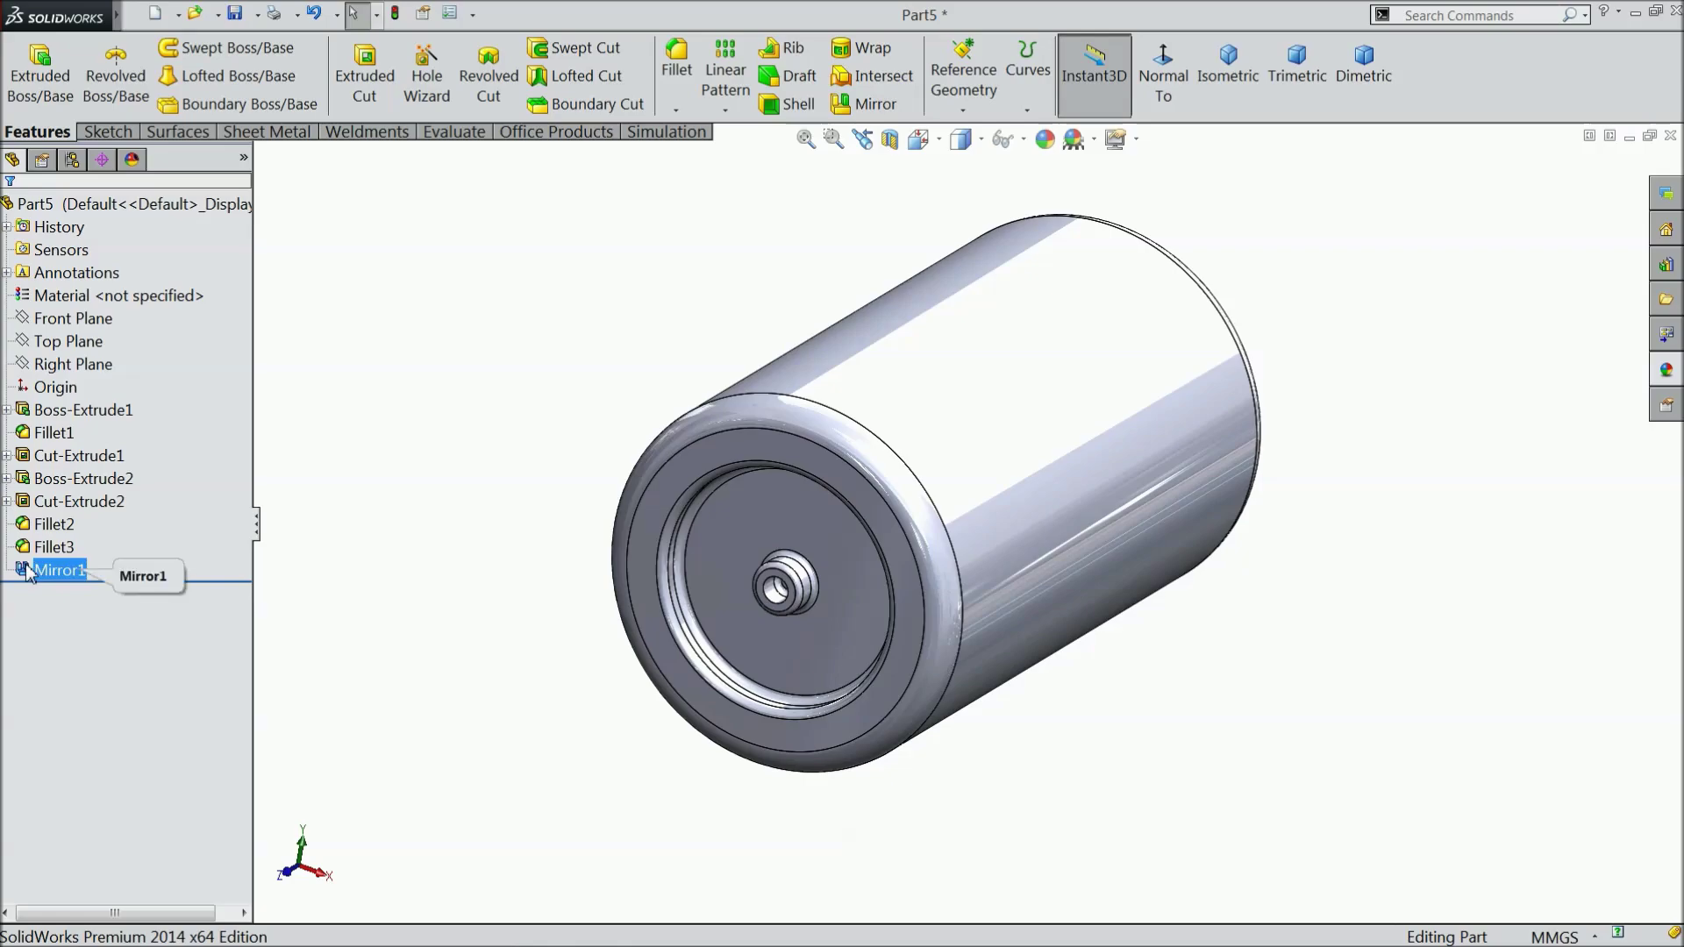
{"action": "mouse_move", "coordinate": [488, 554]}
{"action": "middle_mouse_down"}
{"action": "mouse_move", "coordinate": [308, 579]}
{"action": "mouse_move", "coordinate": [402, 575]}
{"action": "mouse_move", "coordinate": [266, 571]}
{"action": "mouse_move", "coordinate": [448, 557]}
{"action": "mouse_move", "coordinate": [298, 564]}
{"action": "mouse_move", "coordinate": [482, 536]}
{"action": "middle_mouse_up"}
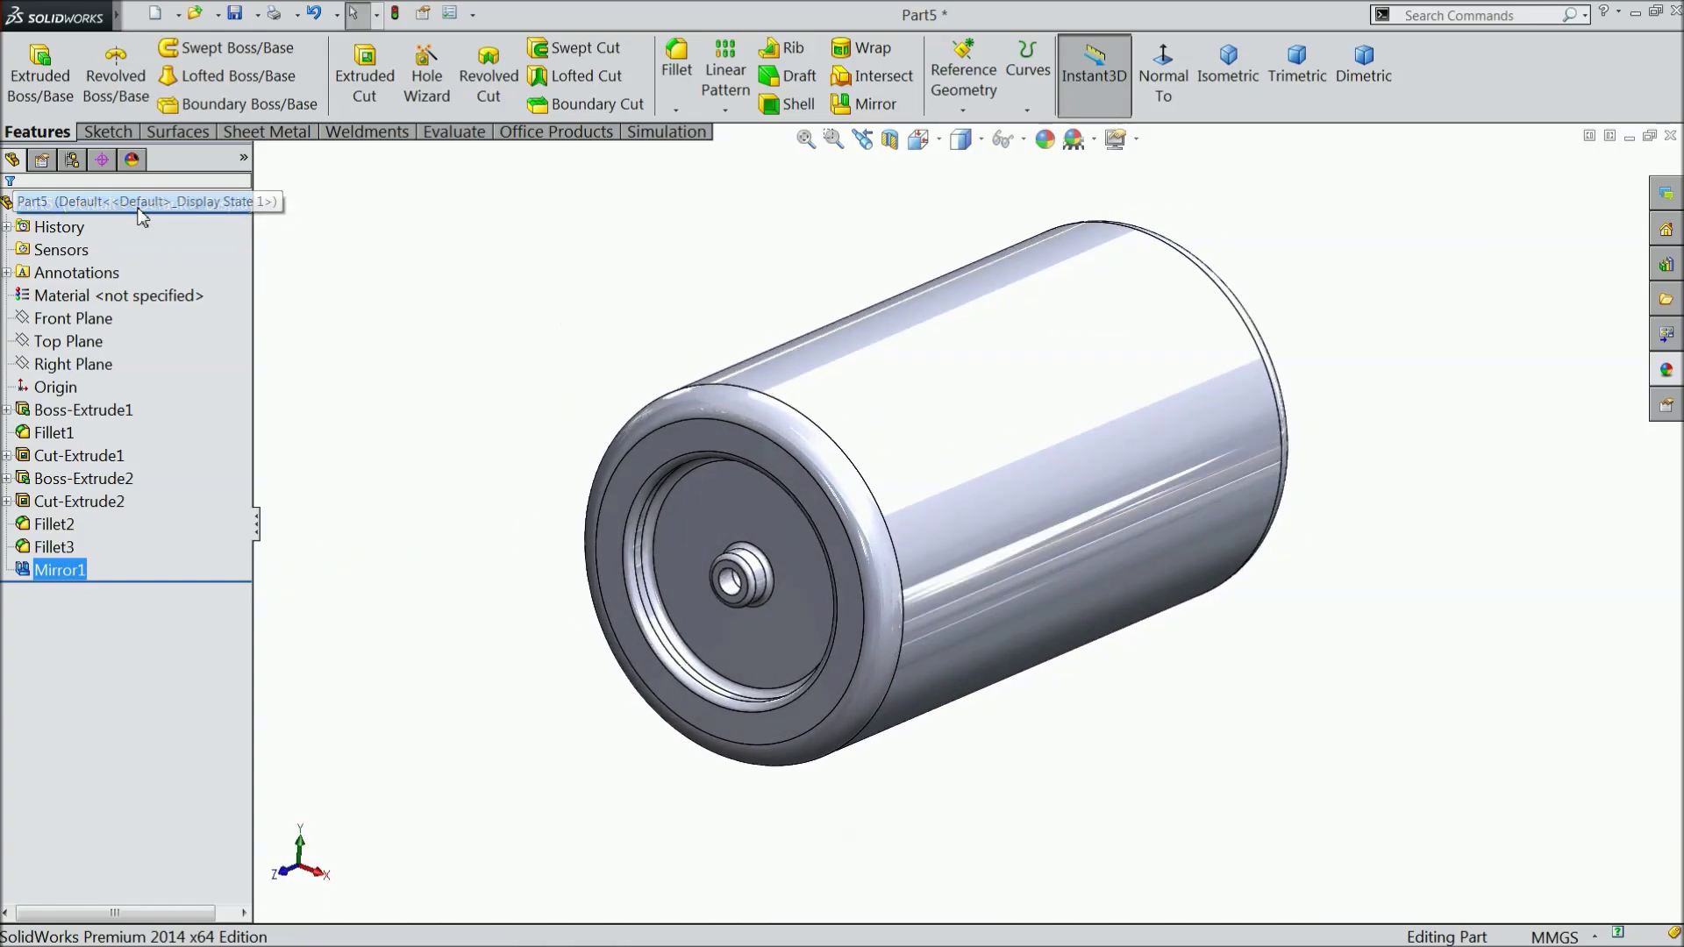
{"action": "left_click", "coordinate": [140, 204]}
{"action": "left_click", "coordinate": [1666, 371]}
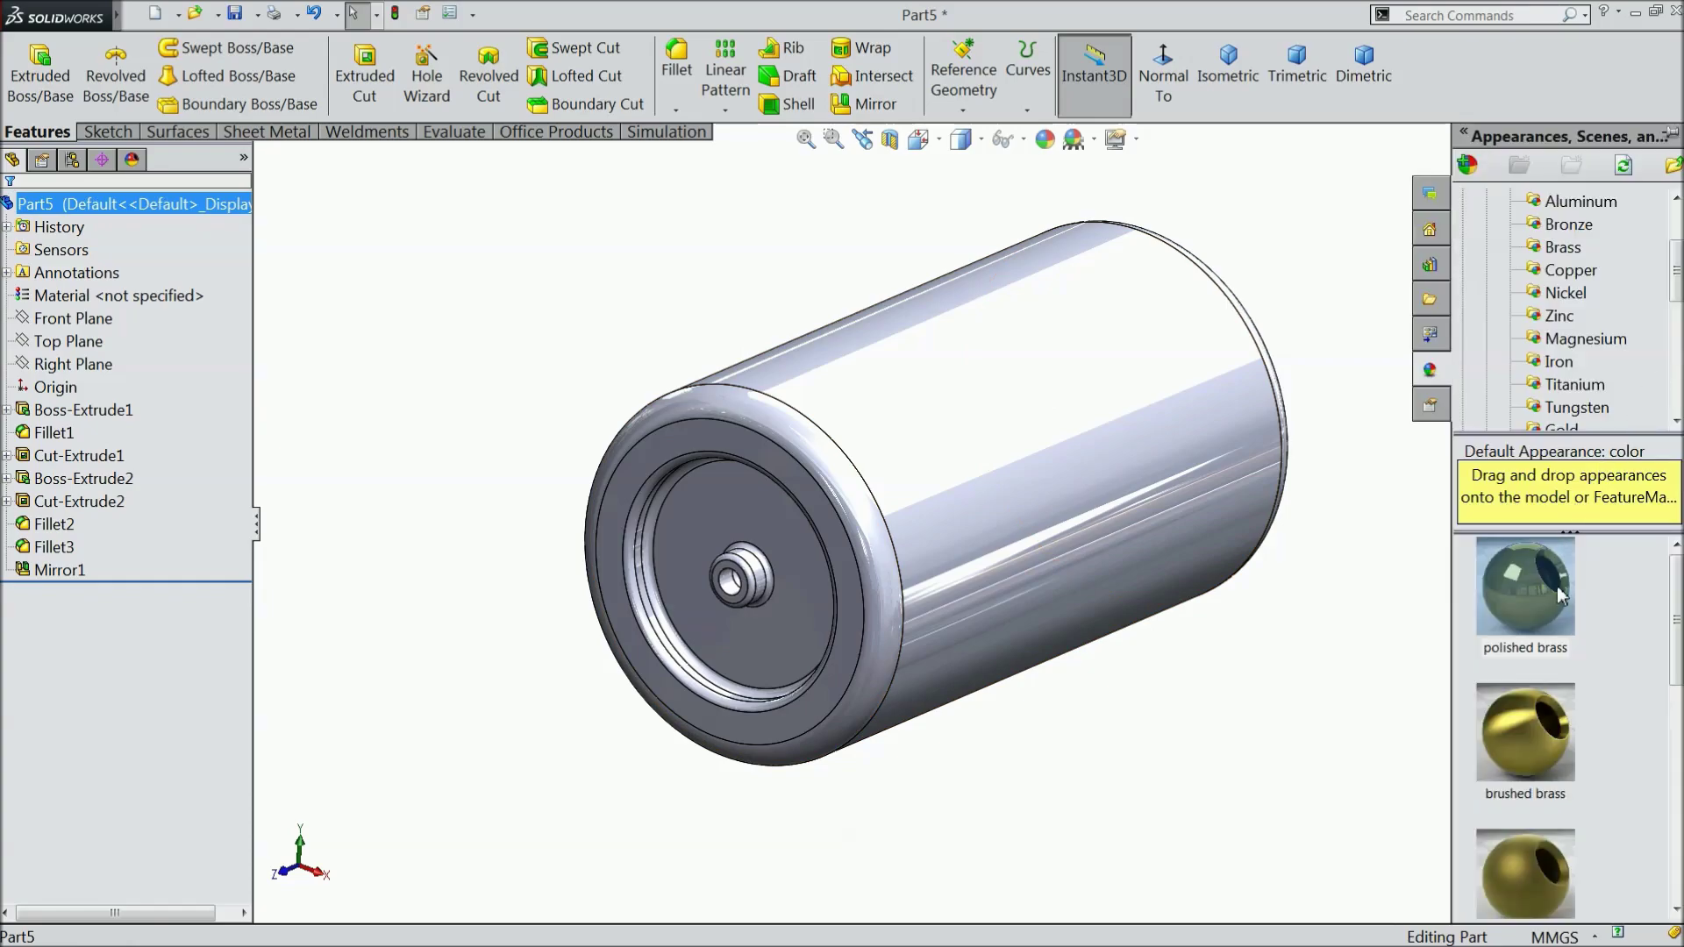
{"action": "scroll", "coordinate": [1584, 264], "scroll_direction": "up", "scroll_amount": 1}
{"action": "left_click", "coordinate": [1585, 252]}
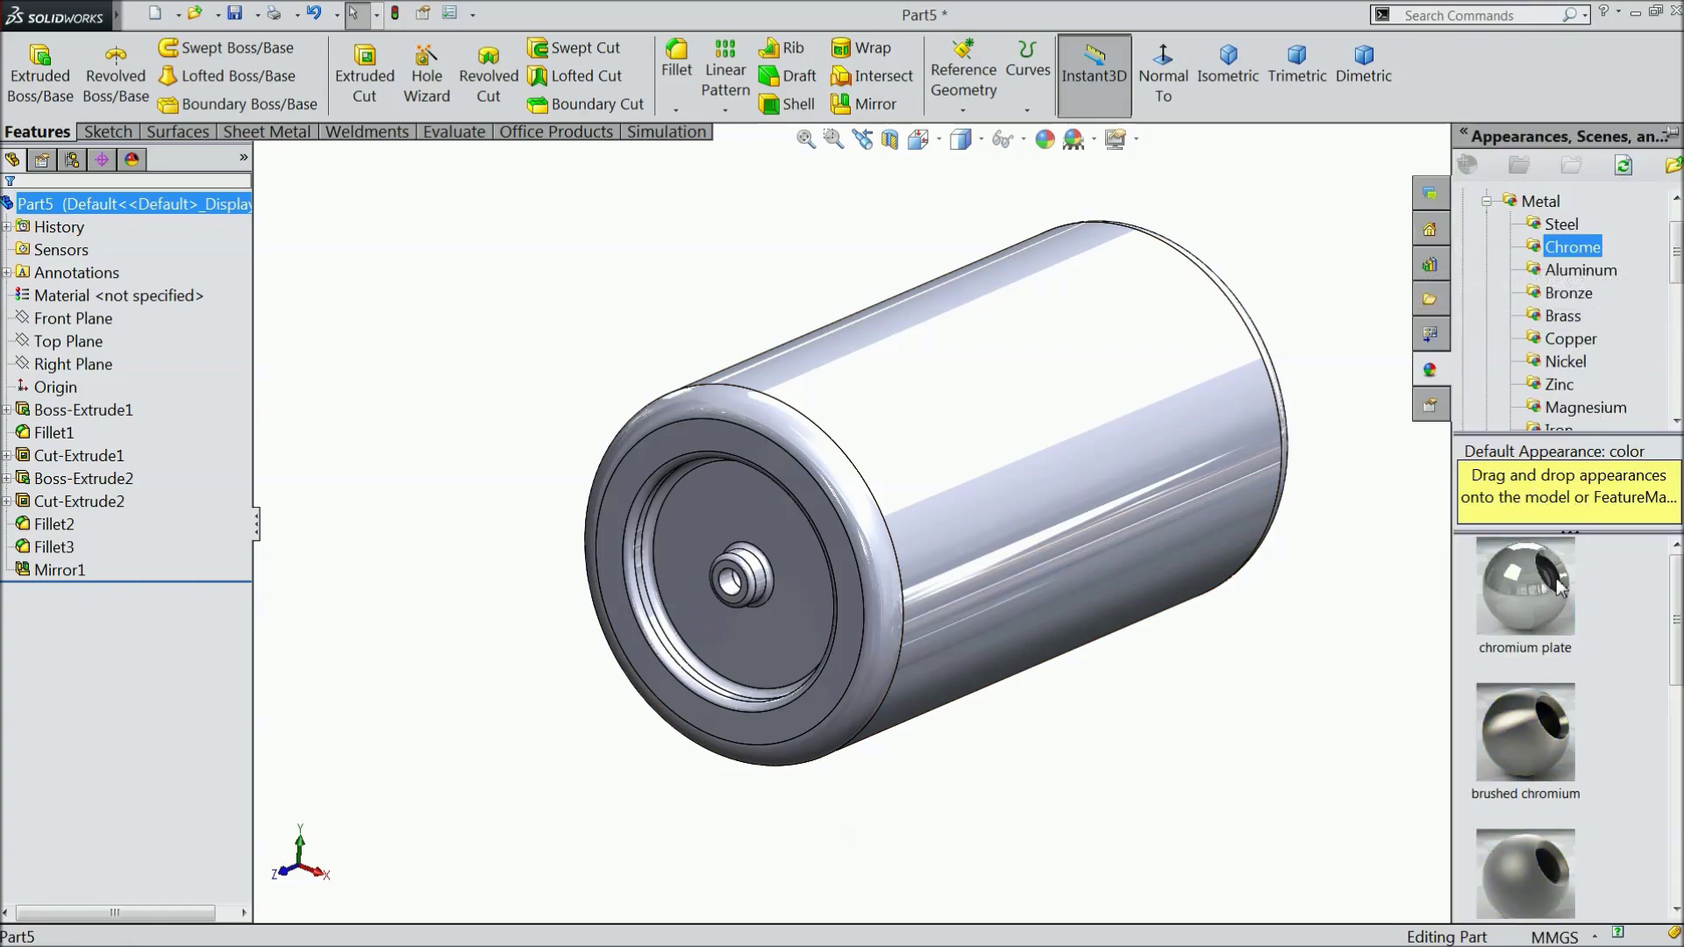
{"action": "left_click", "coordinate": [1546, 588]}
{"action": "left_click_drag", "start_coordinate": [1546, 588], "coordinate": [1075, 440]}
Save the part as 4.Roller in the Roller Bearing folder
{"action": "middle_click_drag", "start_coordinate": [1054, 495], "coordinate": [1031, 572]}
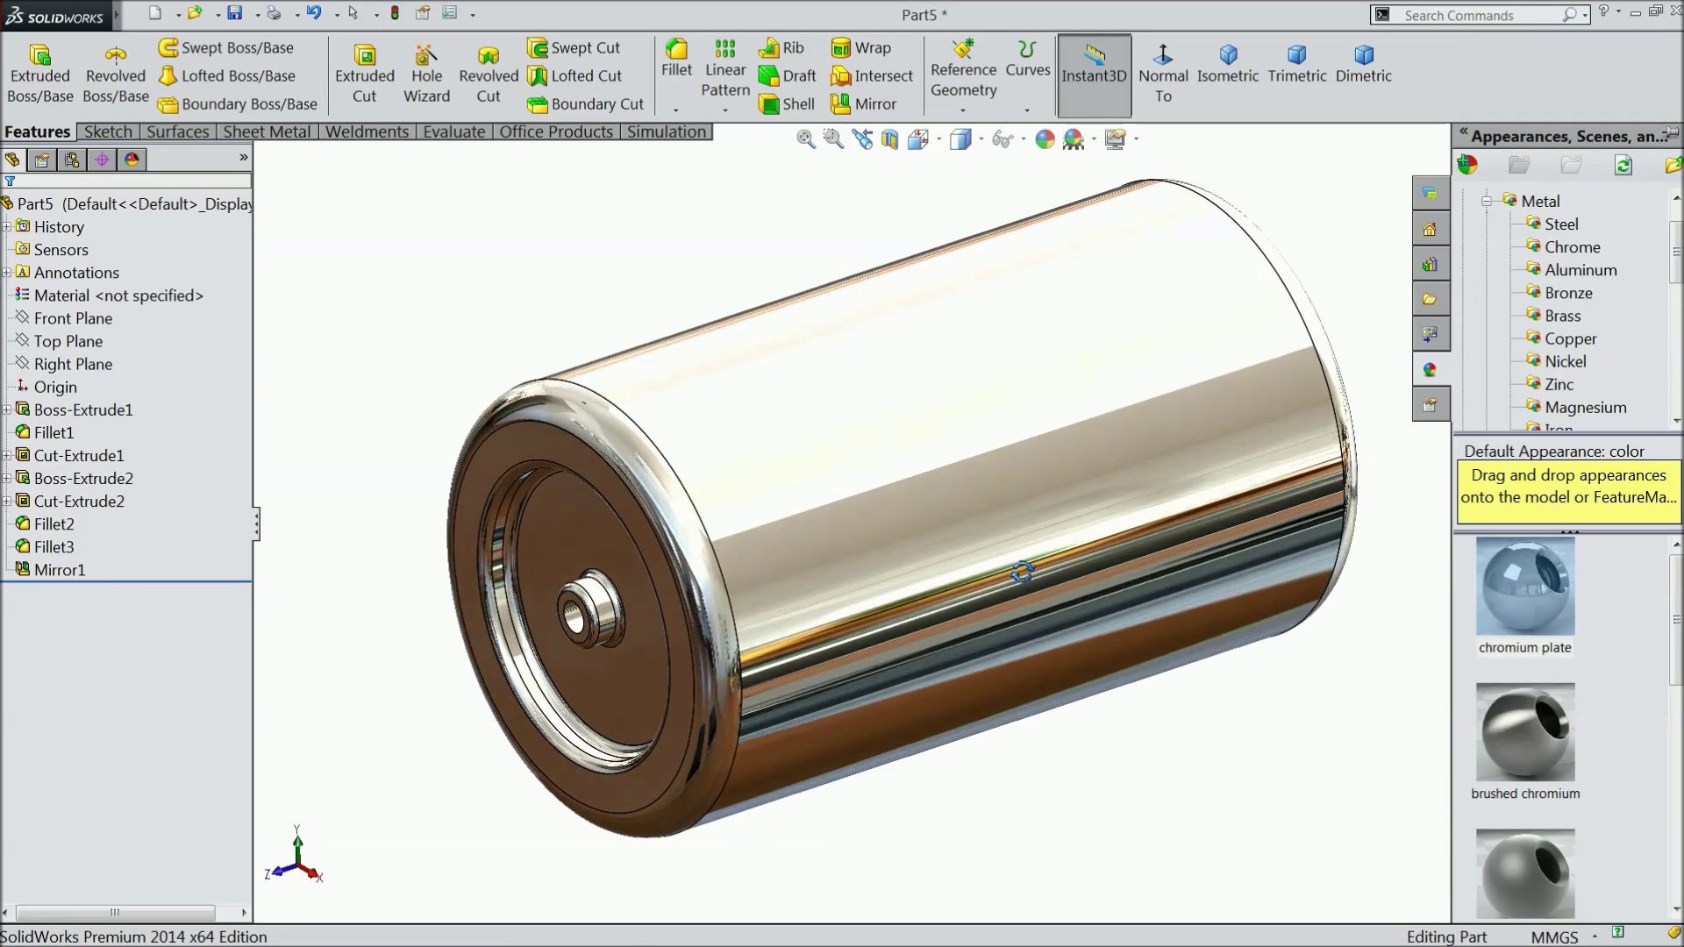
{"action": "left_click", "coordinate": [235, 12]}
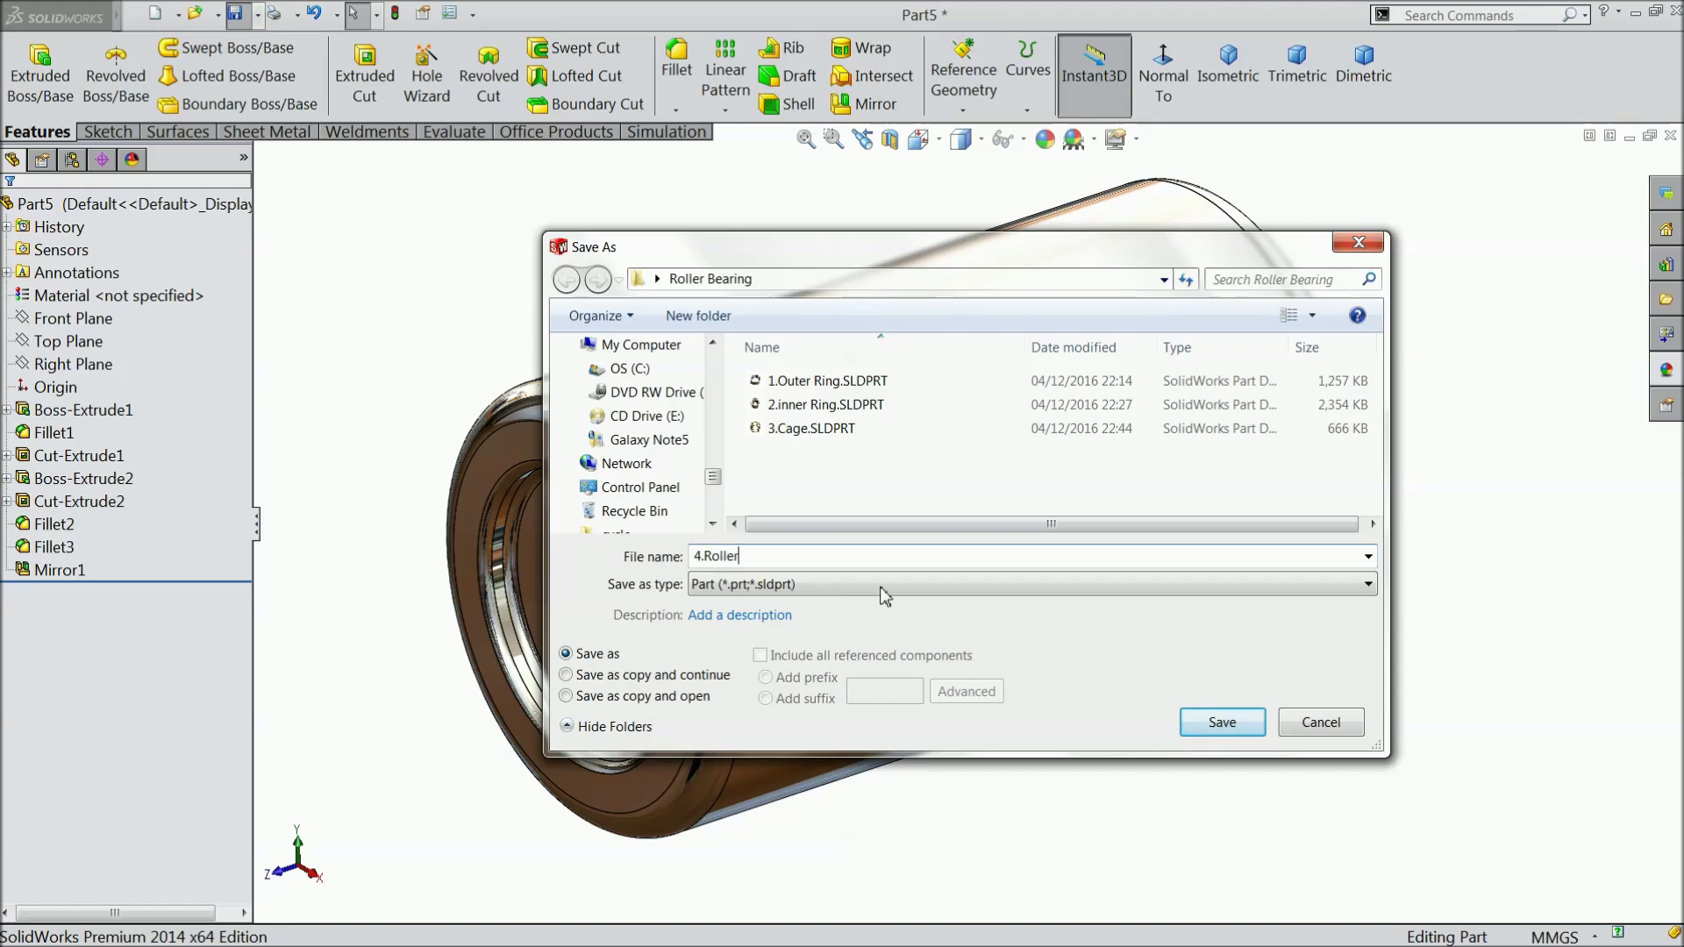
{"action": "left_click", "coordinate": [1223, 722]}
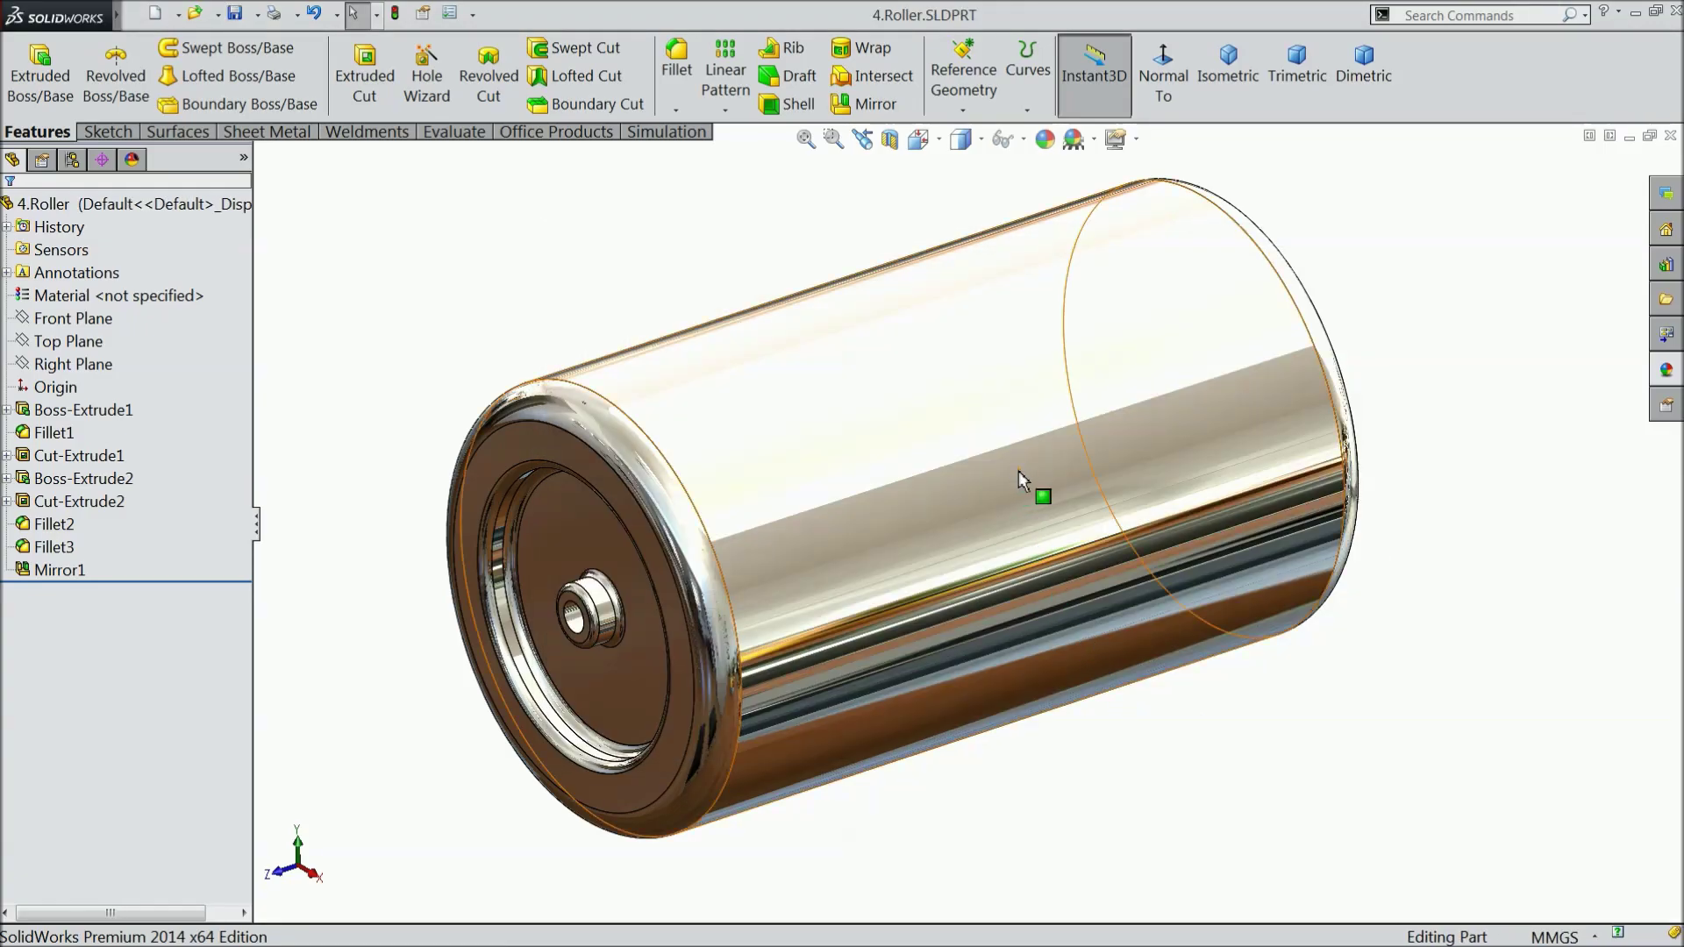
Start a sketch on the roller's Right Plane and view it face-on
{"action": "middle_click_drag", "start_coordinate": [1018, 470], "coordinate": [1030, 719]}
{"action": "middle_click_drag", "start_coordinate": [519, 654], "coordinate": [528, 646]}
{"action": "left_click", "coordinate": [72, 318]}
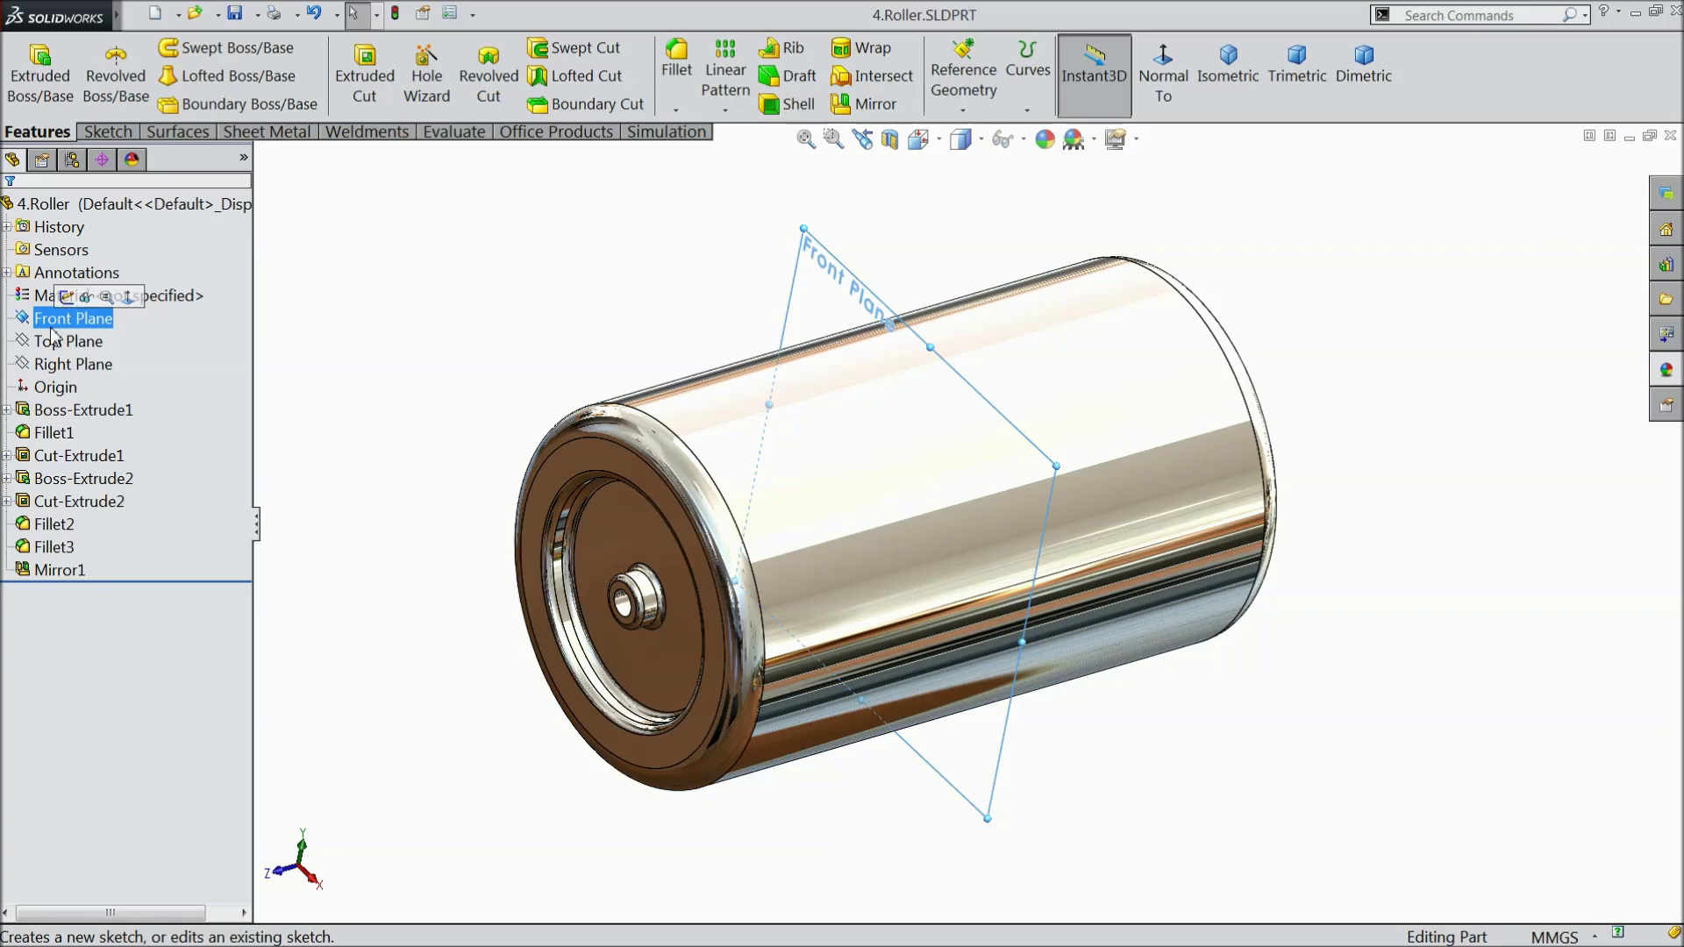
{"action": "left_click", "coordinate": [63, 364], "text": "ctrl"}
{"action": "left_click", "coordinate": [63, 364]}
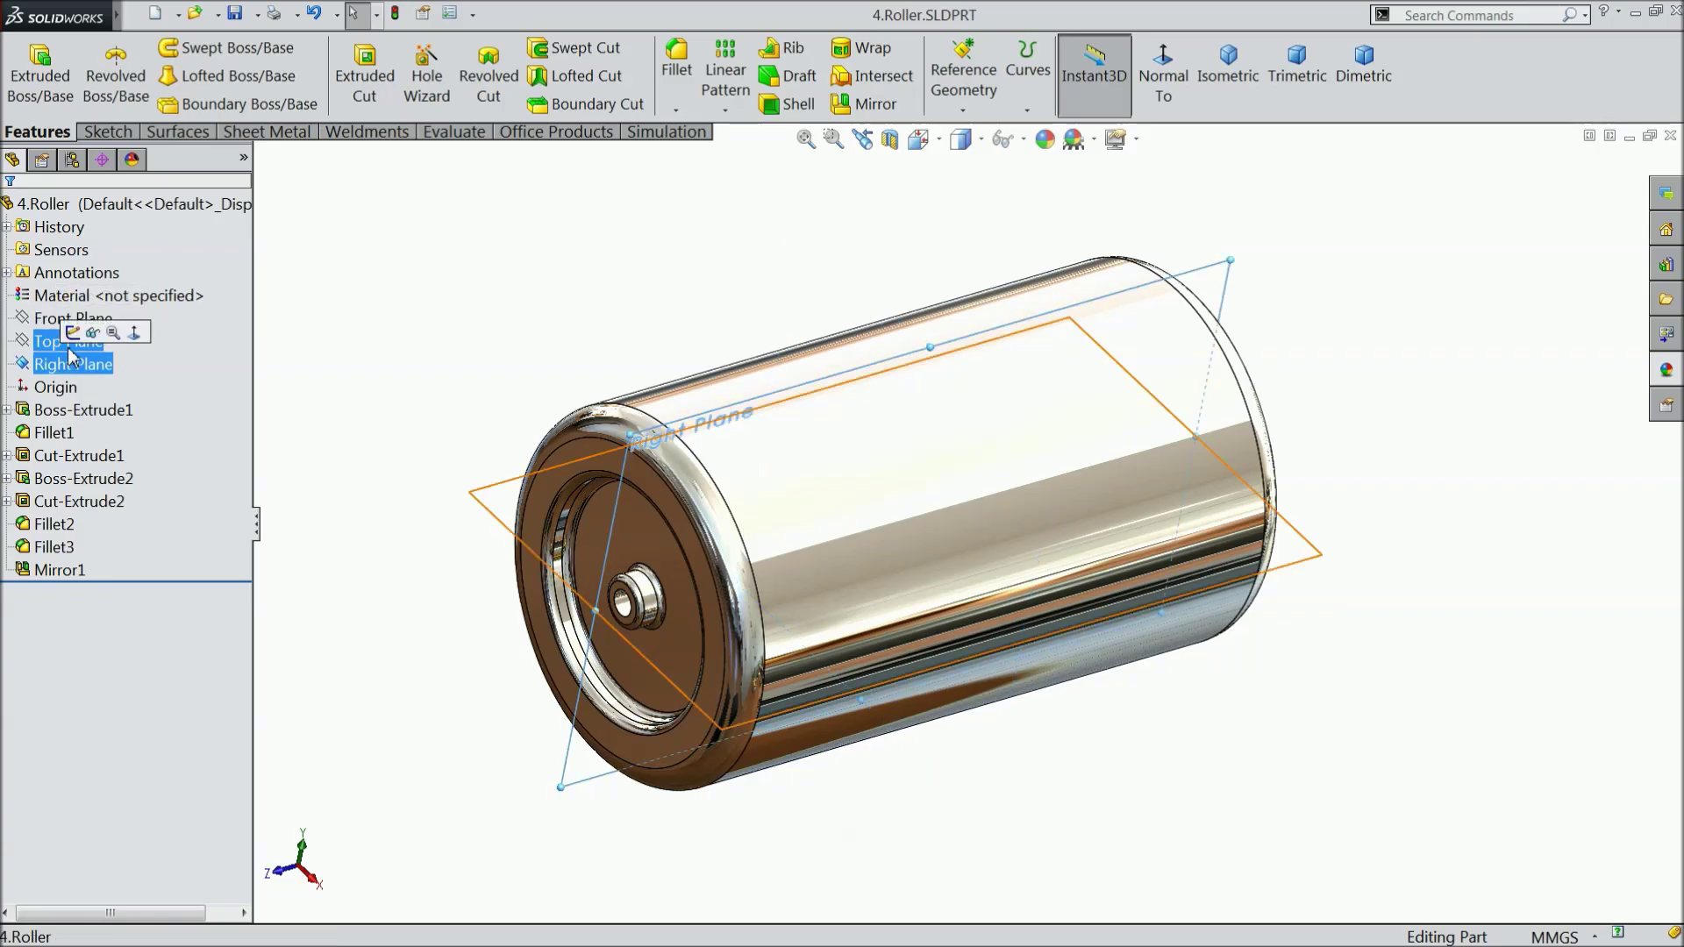
{"action": "left_click", "coordinate": [78, 336]}
{"action": "left_click", "coordinate": [1170, 79]}
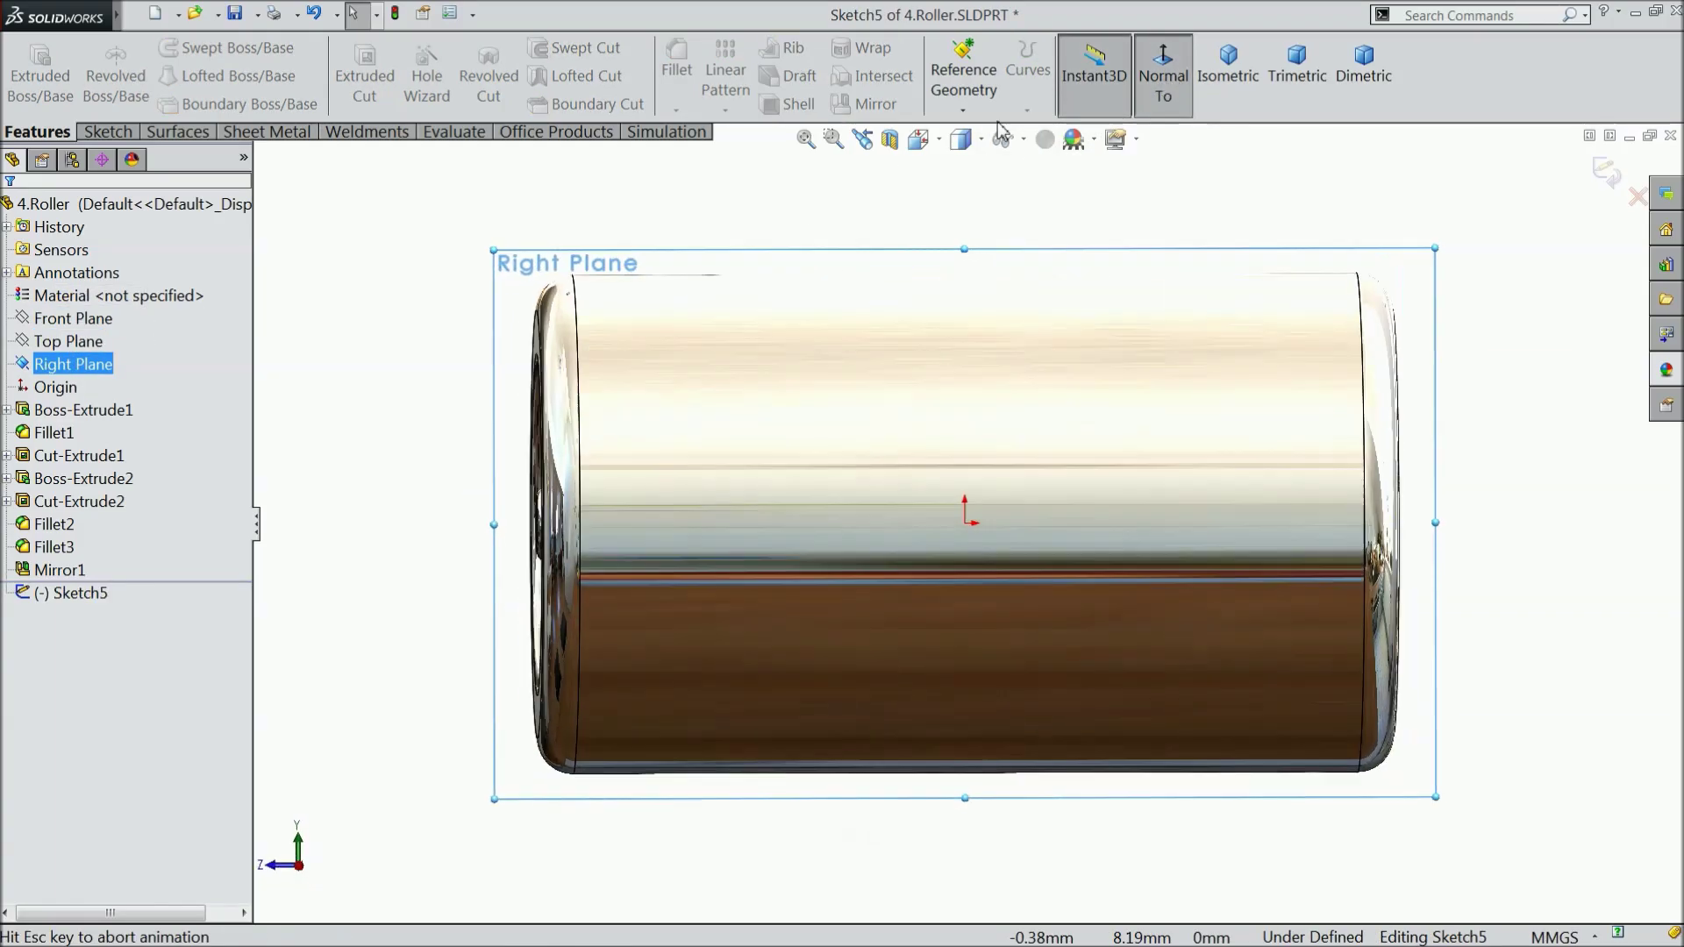
Draw a 12 mm horizontal centerline through the origin along the roller's full length and exit the sketch
{"action": "left_click", "coordinate": [107, 132]}
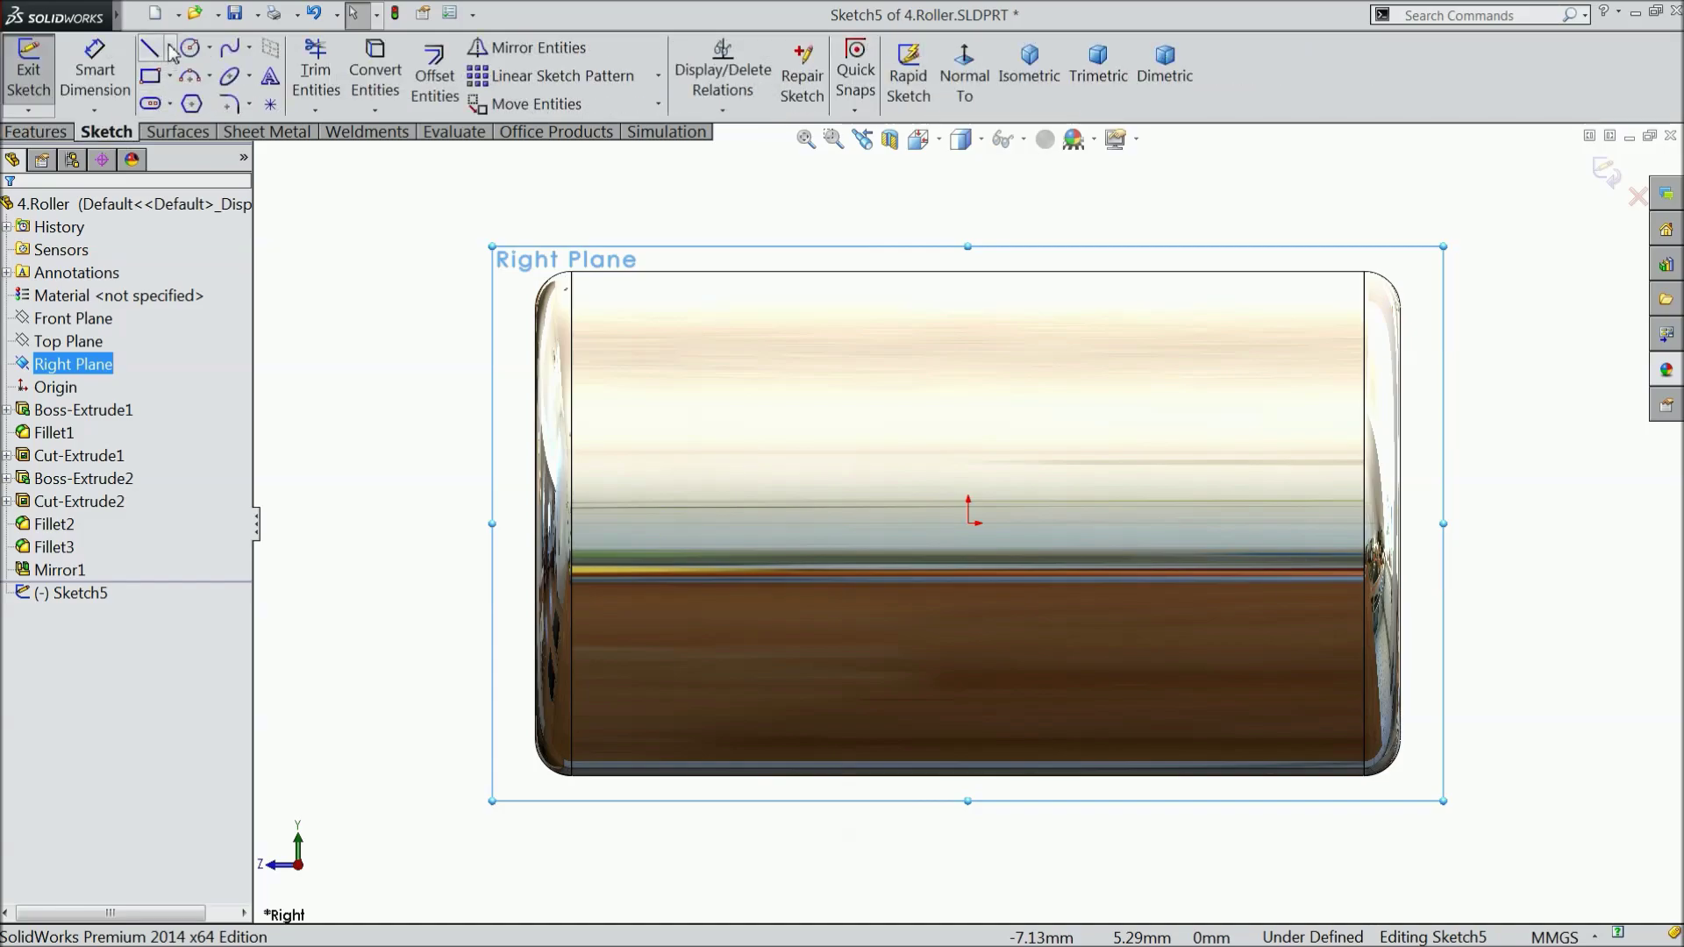
{"action": "left_click", "coordinate": [171, 51]}
{"action": "left_click", "coordinate": [187, 97]}
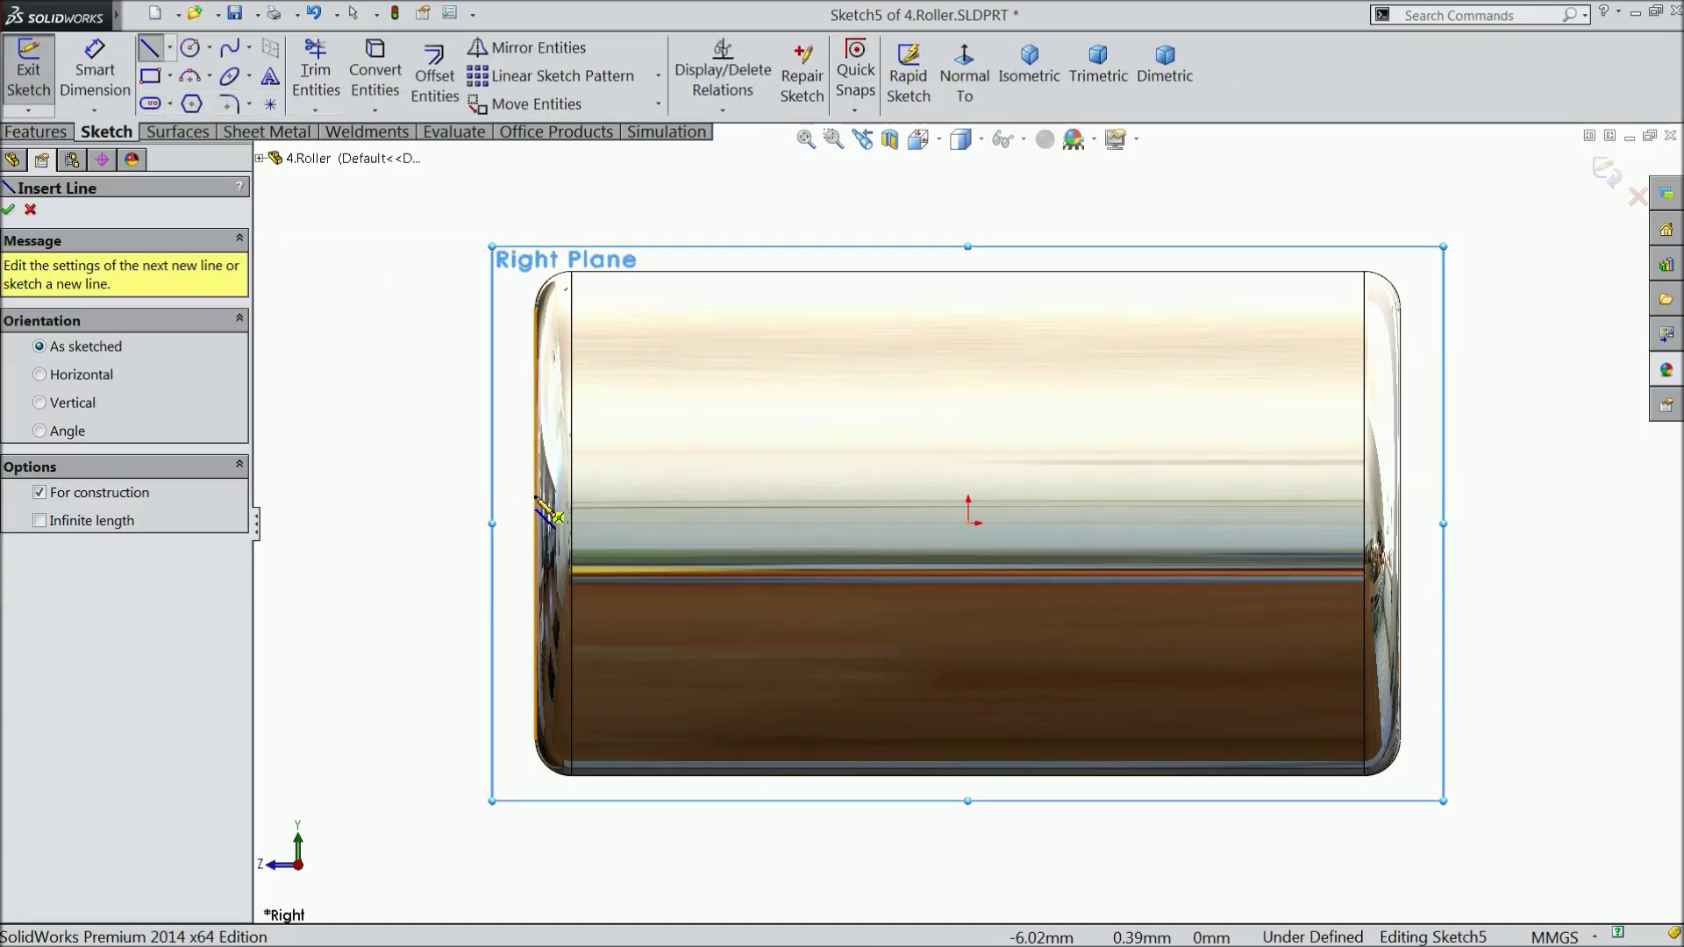
{"action": "left_click", "coordinate": [535, 524]}
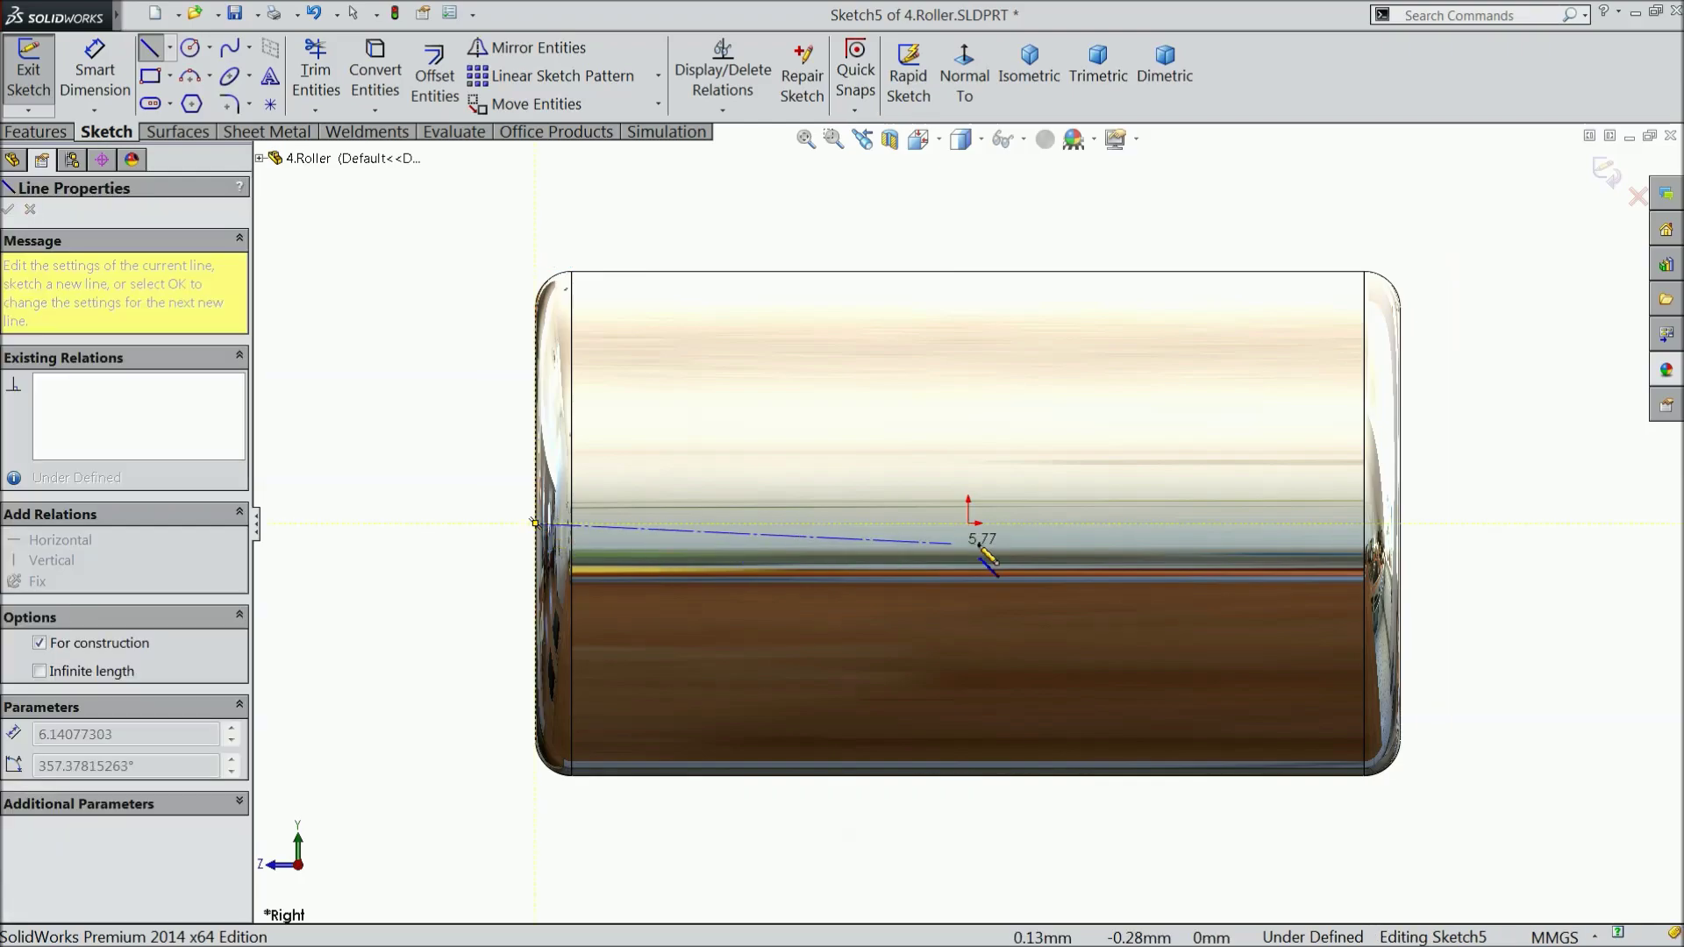
{"action": "left_click", "coordinate": [1406, 523]}
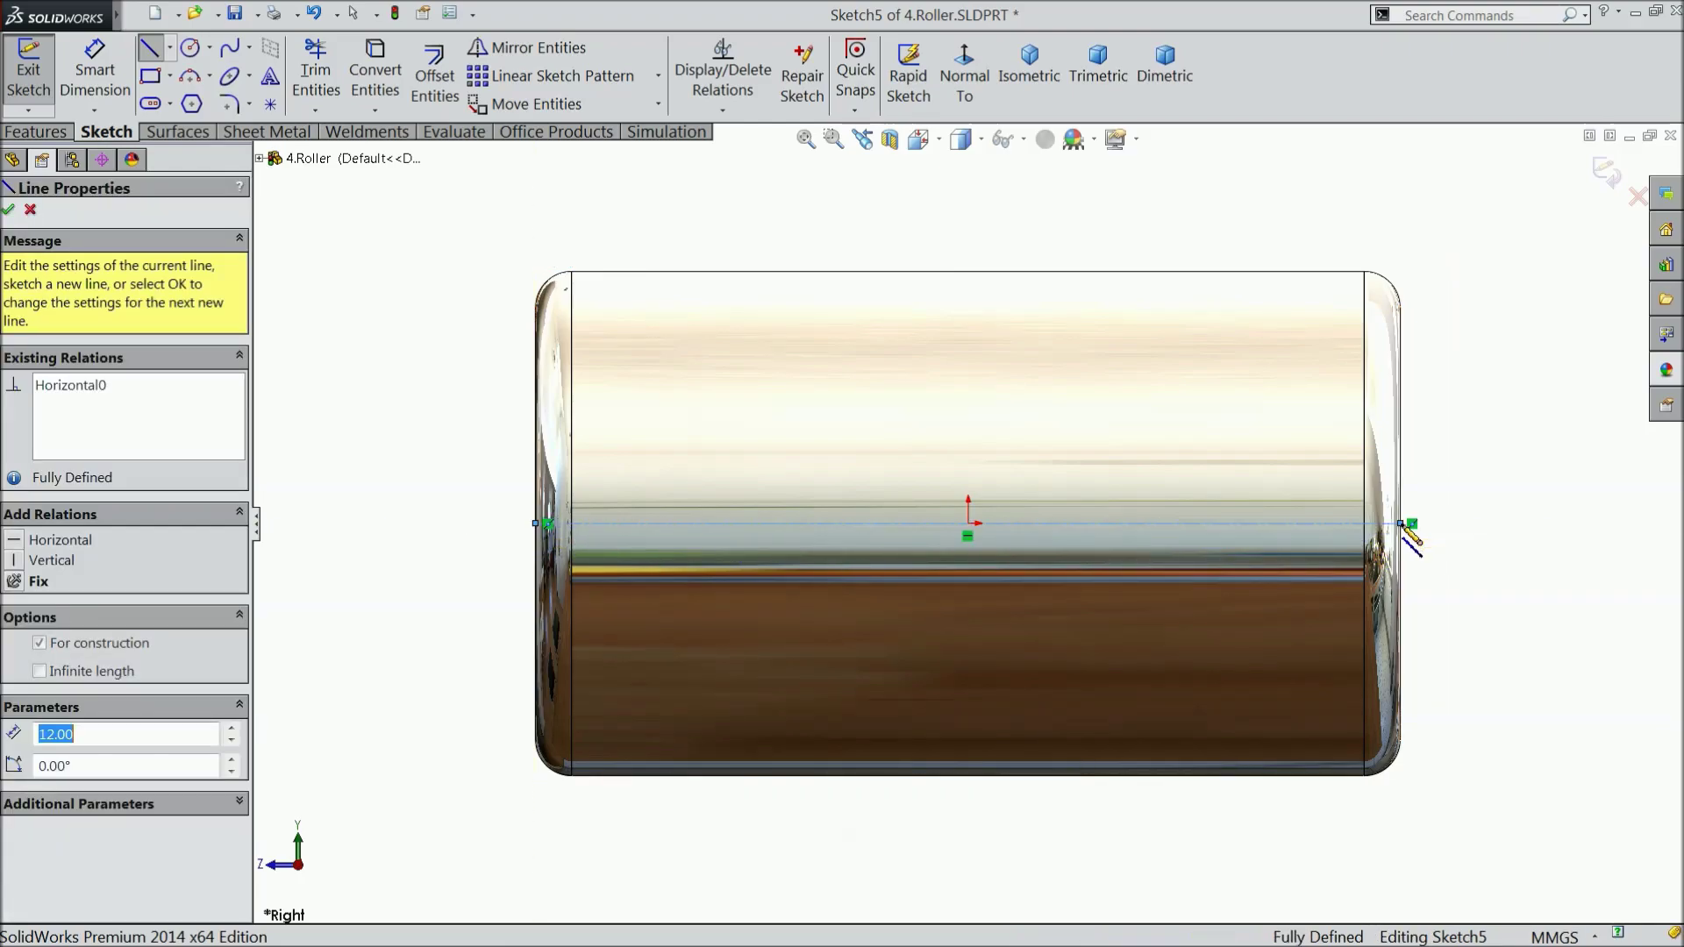
{"action": "right_click", "coordinate": [1223, 175]}
{"action": "left_click", "coordinate": [1273, 190]}
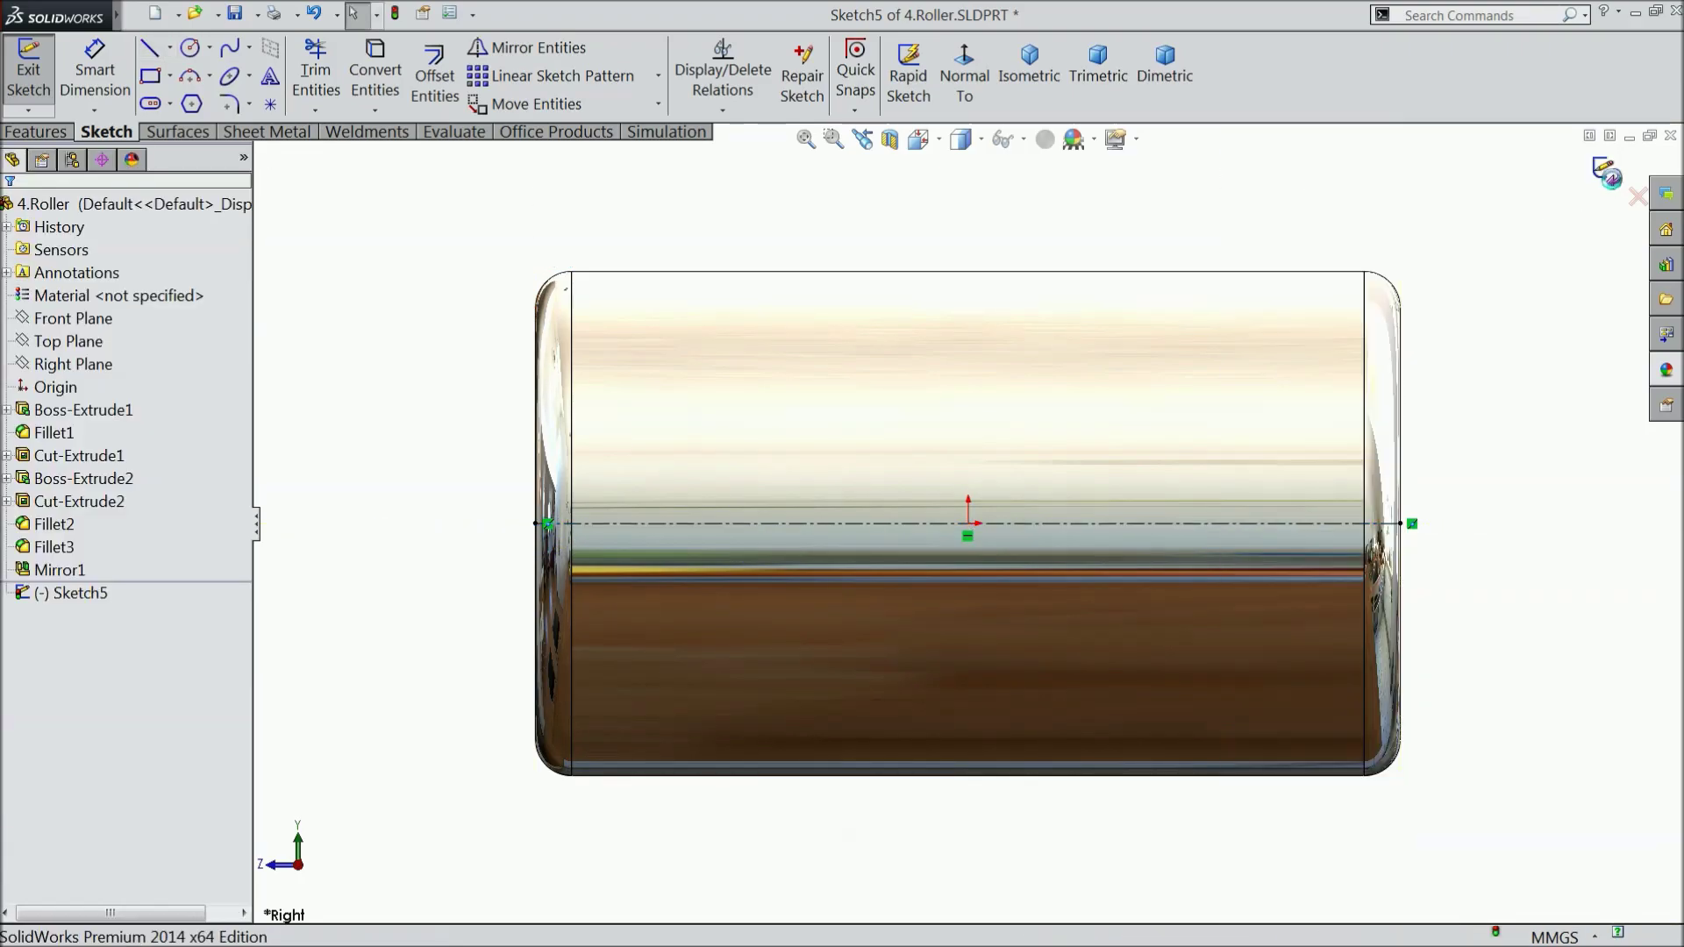
{"action": "left_click", "coordinate": [1605, 172]}
{"action": "middle_click_drag", "start_coordinate": [1173, 279], "coordinate": [1272, 339]}
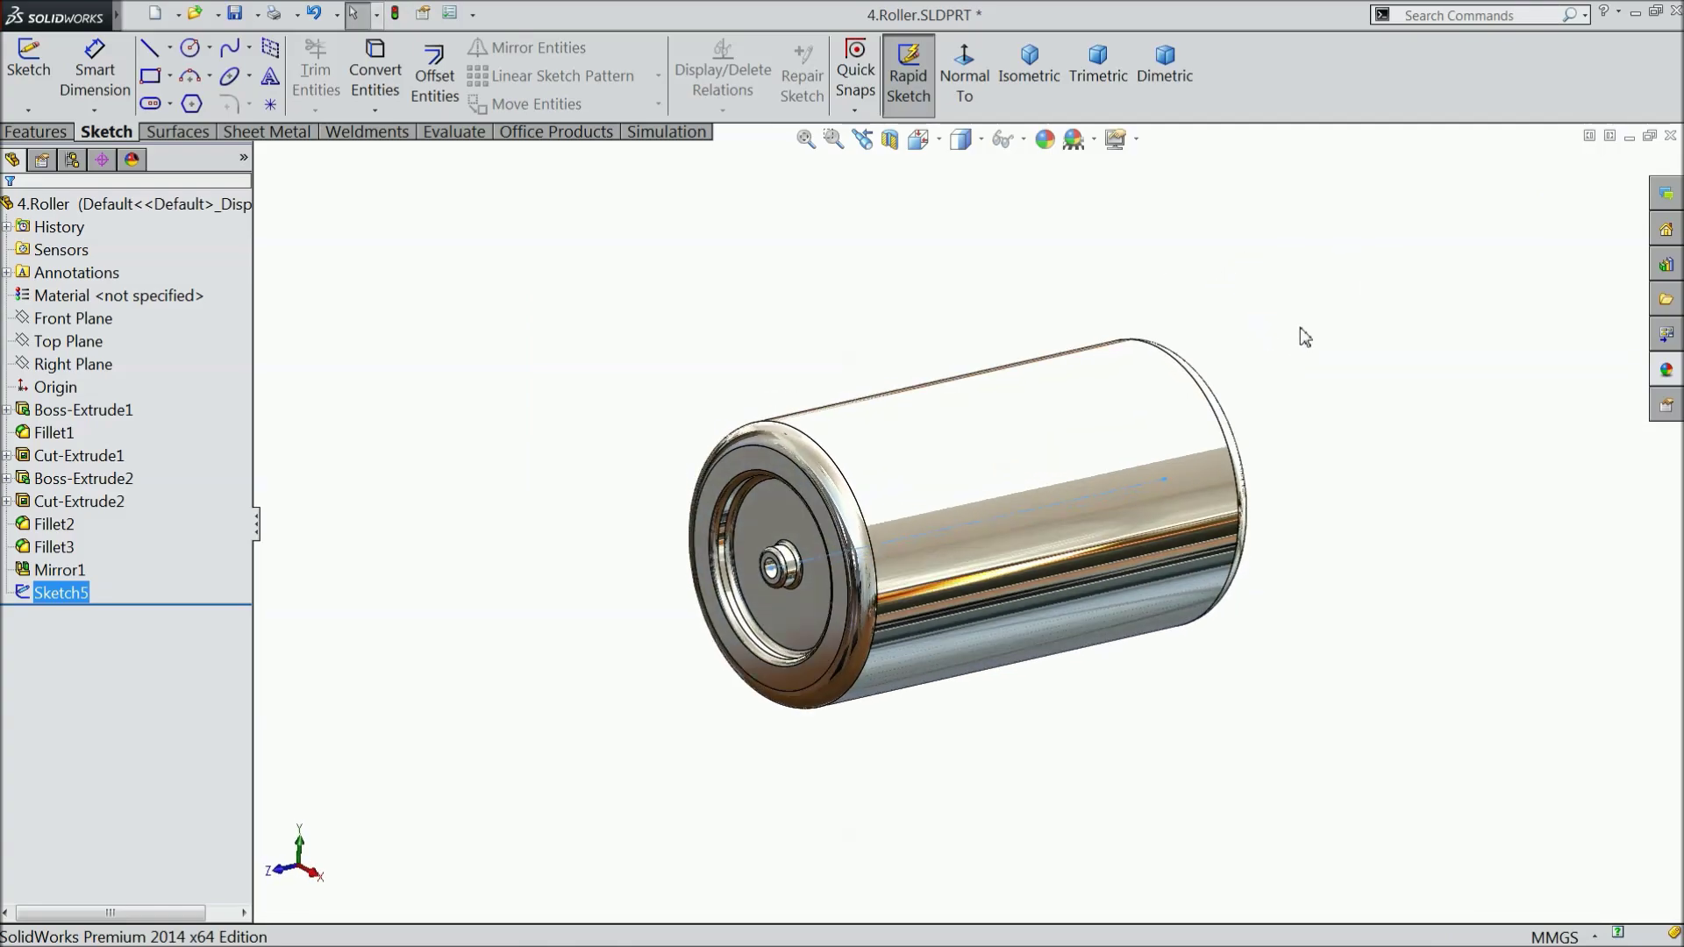
{"action": "mouse_move", "coordinate": [480, 603]}
{"action": "middle_mouse_down"}
{"action": "mouse_move", "coordinate": [451, 605]}
{"action": "mouse_move", "coordinate": [482, 609]}
{"action": "middle_mouse_up"}
{"action": "scroll", "coordinate": [879, 556], "scroll_direction": "down", "scroll_amount": 4}
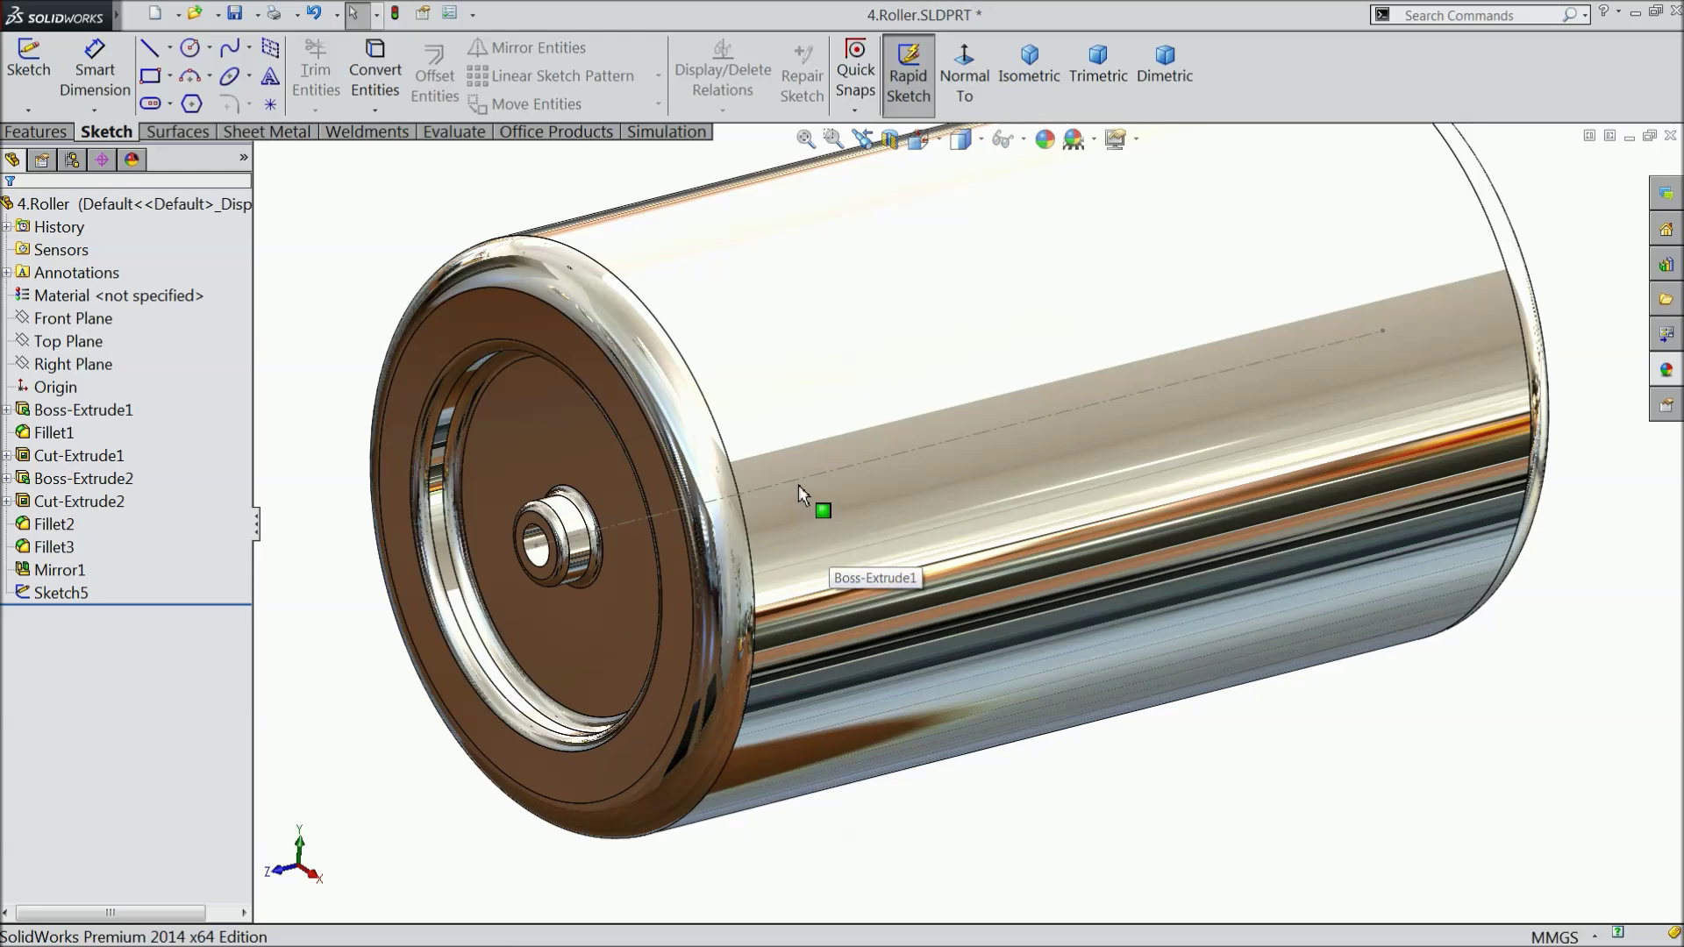
{"action": "scroll", "coordinate": [799, 478], "scroll_direction": "up", "scroll_amount": 4}
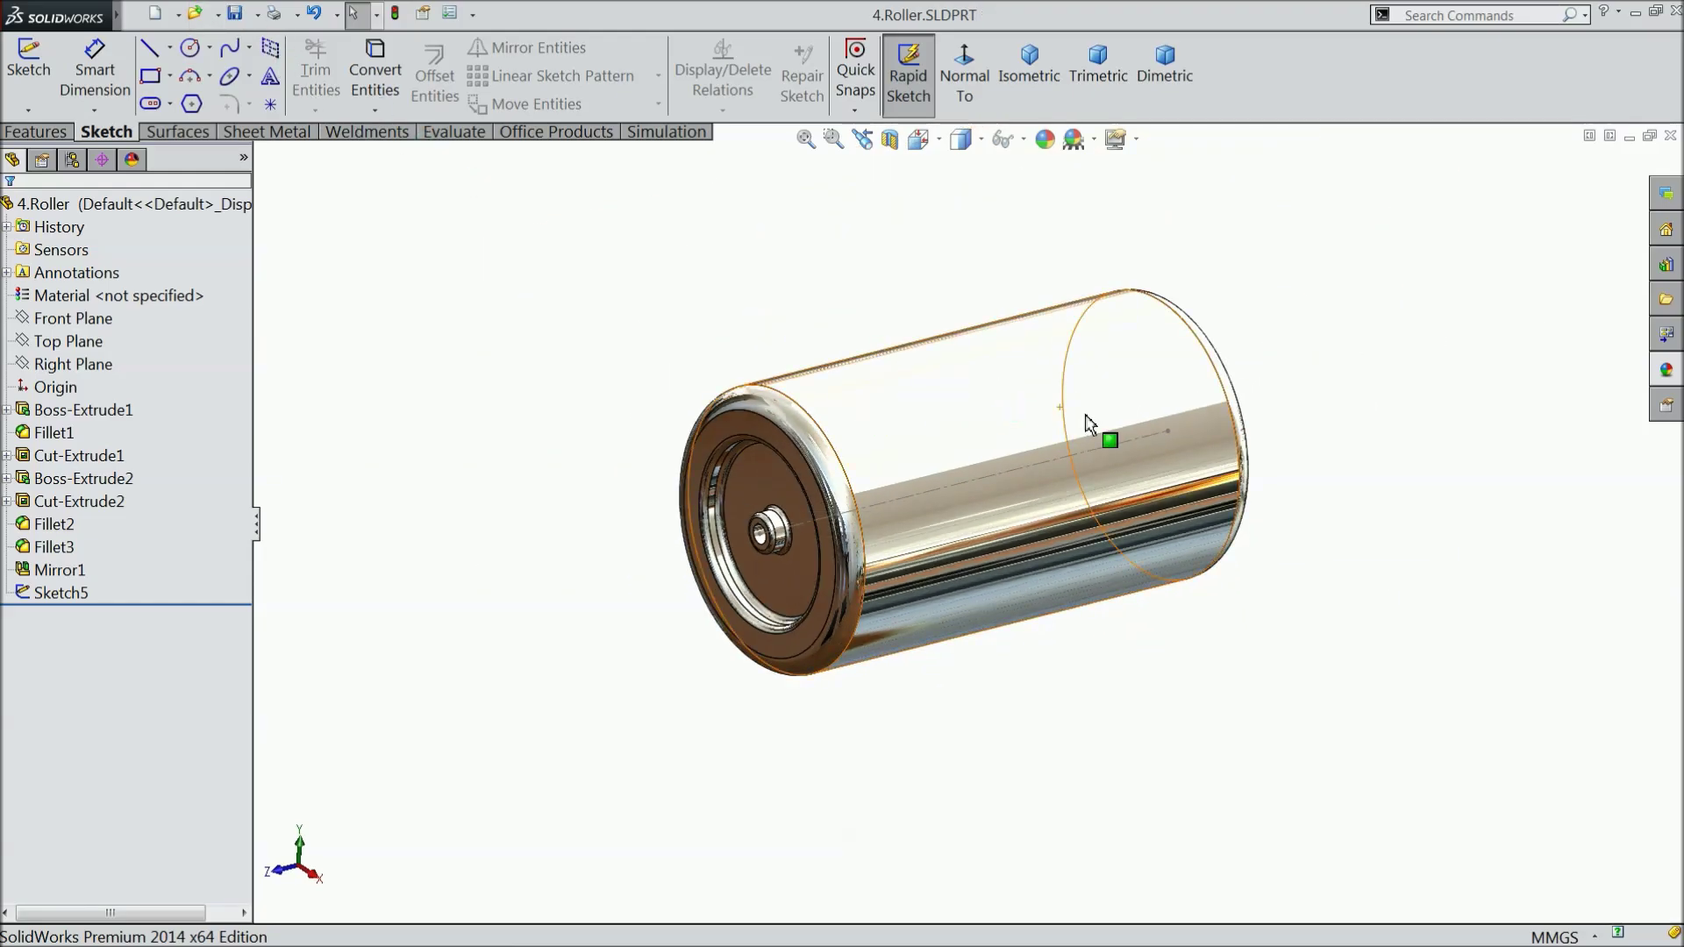
{"action": "scroll", "coordinate": [1023, 463], "scroll_direction": "down", "scroll_amount": 2}
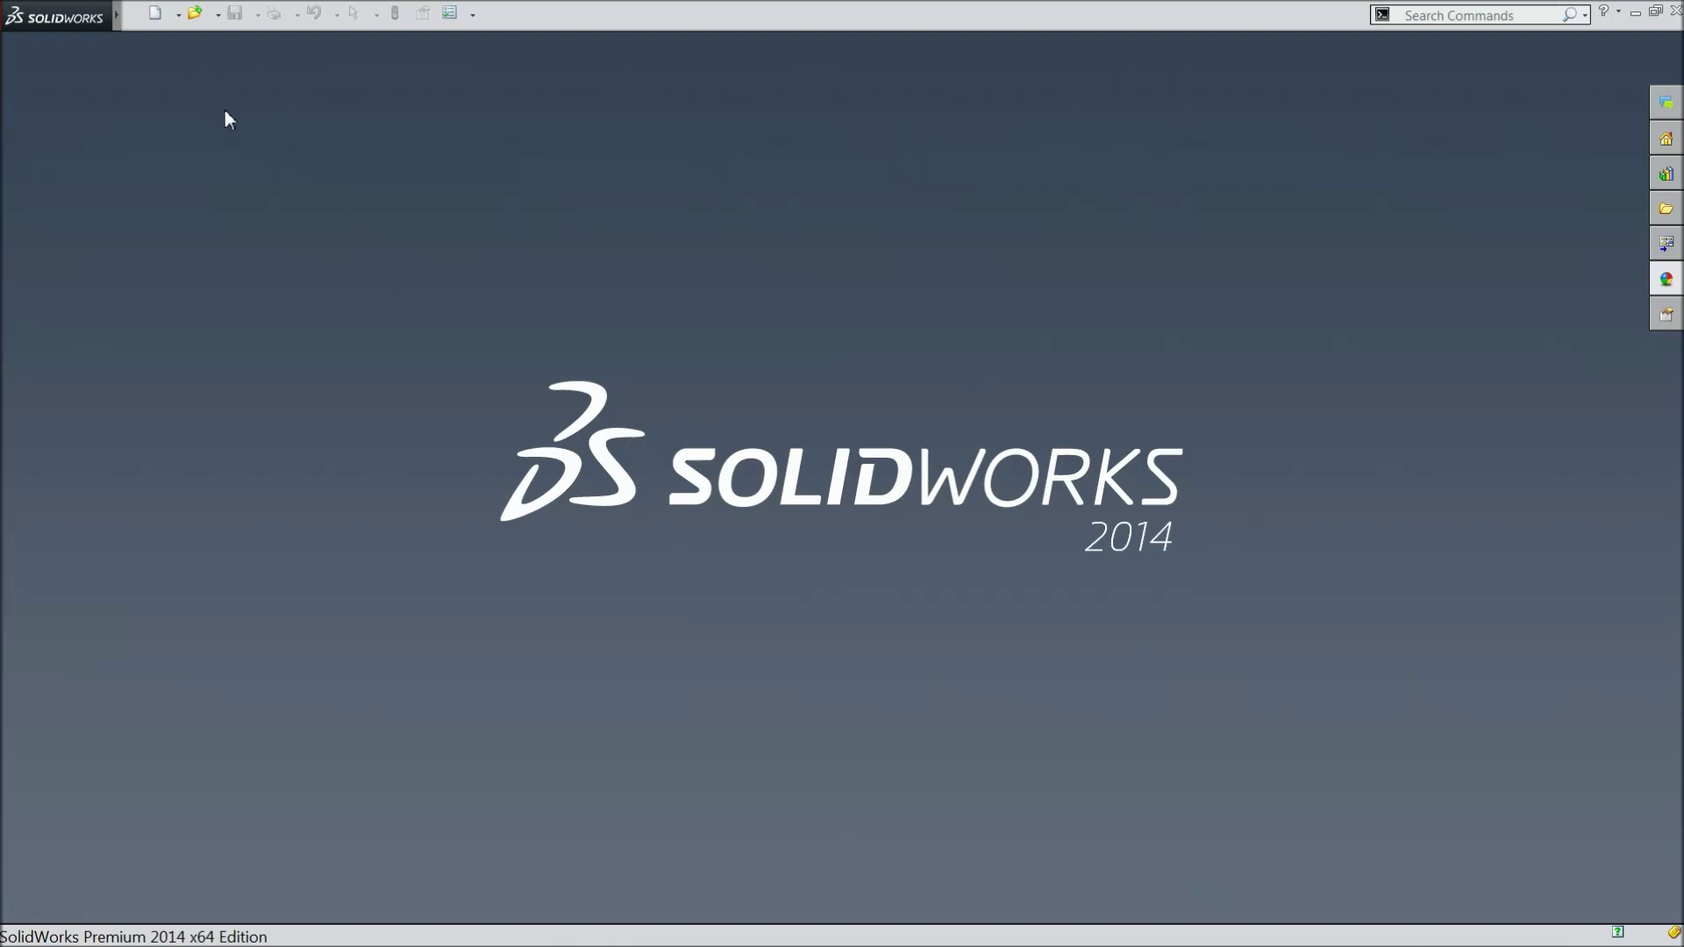
Create a new assembly document and widen the component insertion pane
{"action": "left_click", "coordinate": [160, 13]}
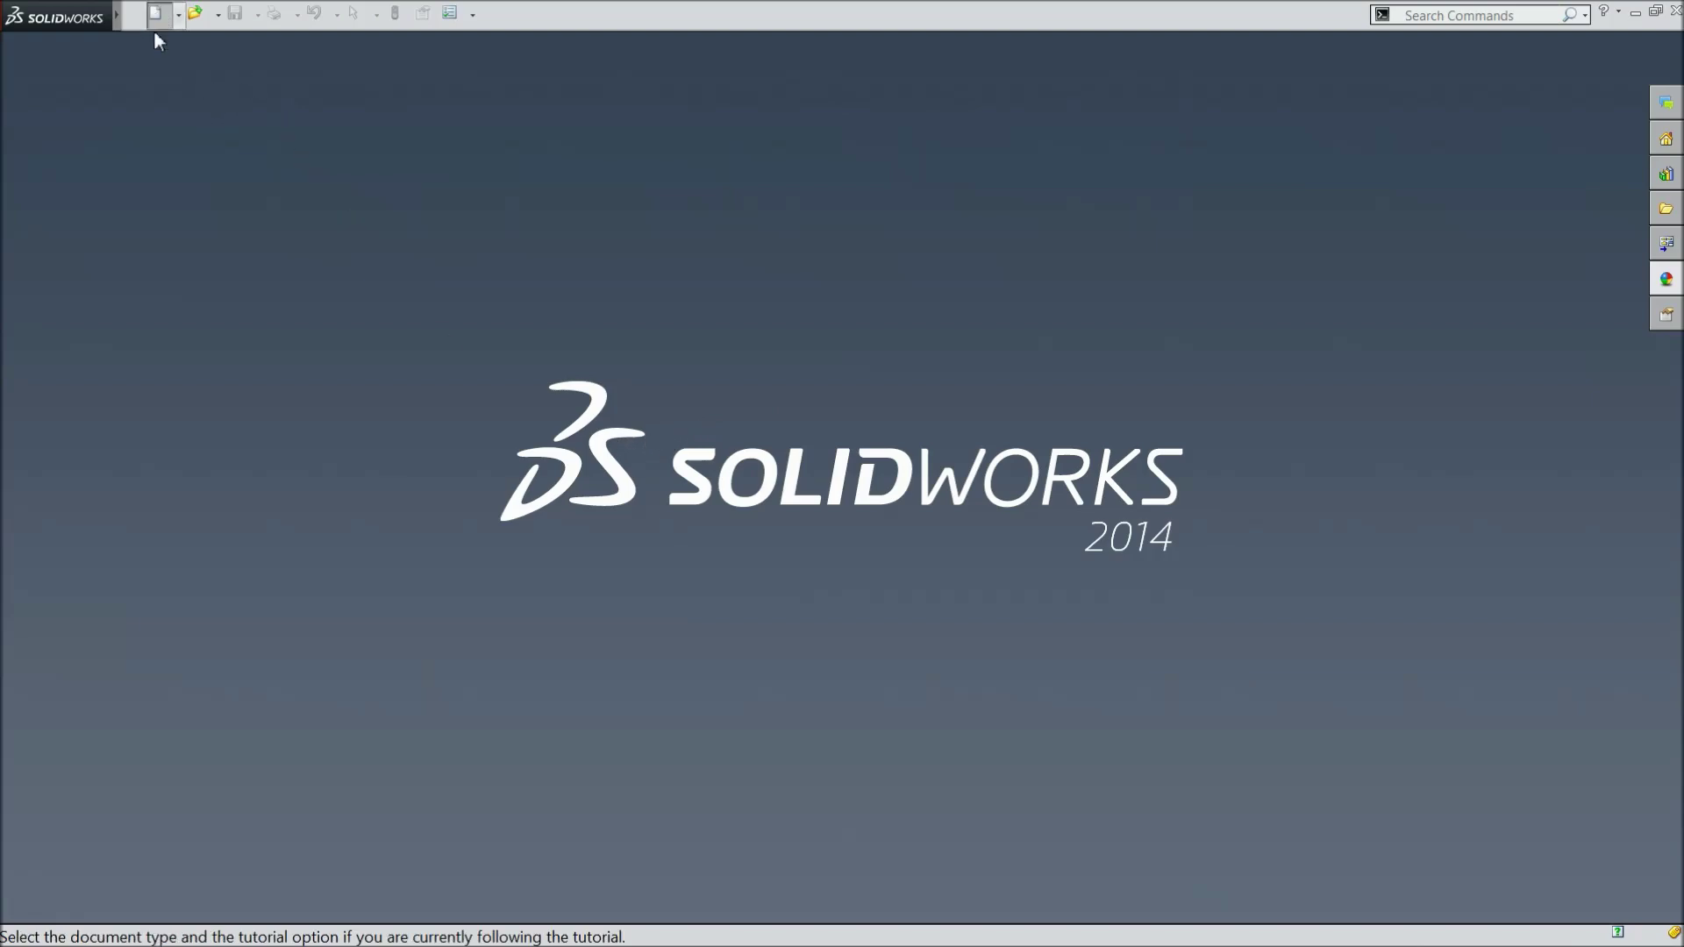
{"action": "double_click", "coordinate": [404, 484]}
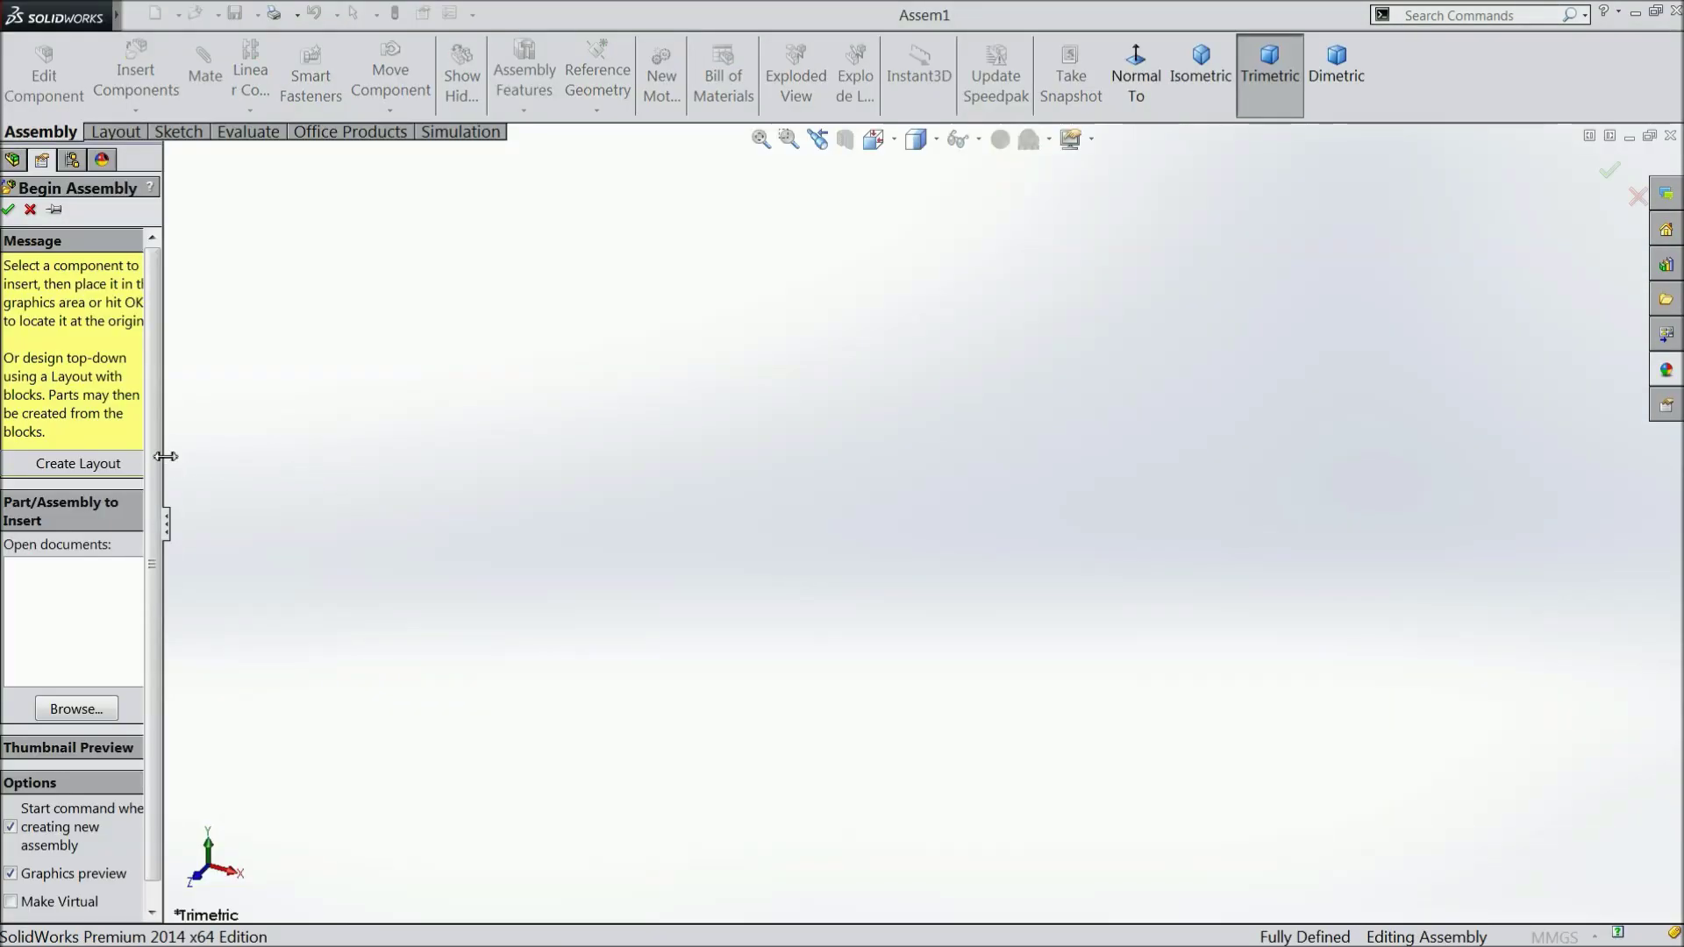
{"action": "left_click_drag", "start_coordinate": [166, 456], "coordinate": [246, 465]}
Browse for components in the Roller Bearing folder on the Desktop and display its files as large icons
{"action": "left_click", "coordinate": [123, 636]}
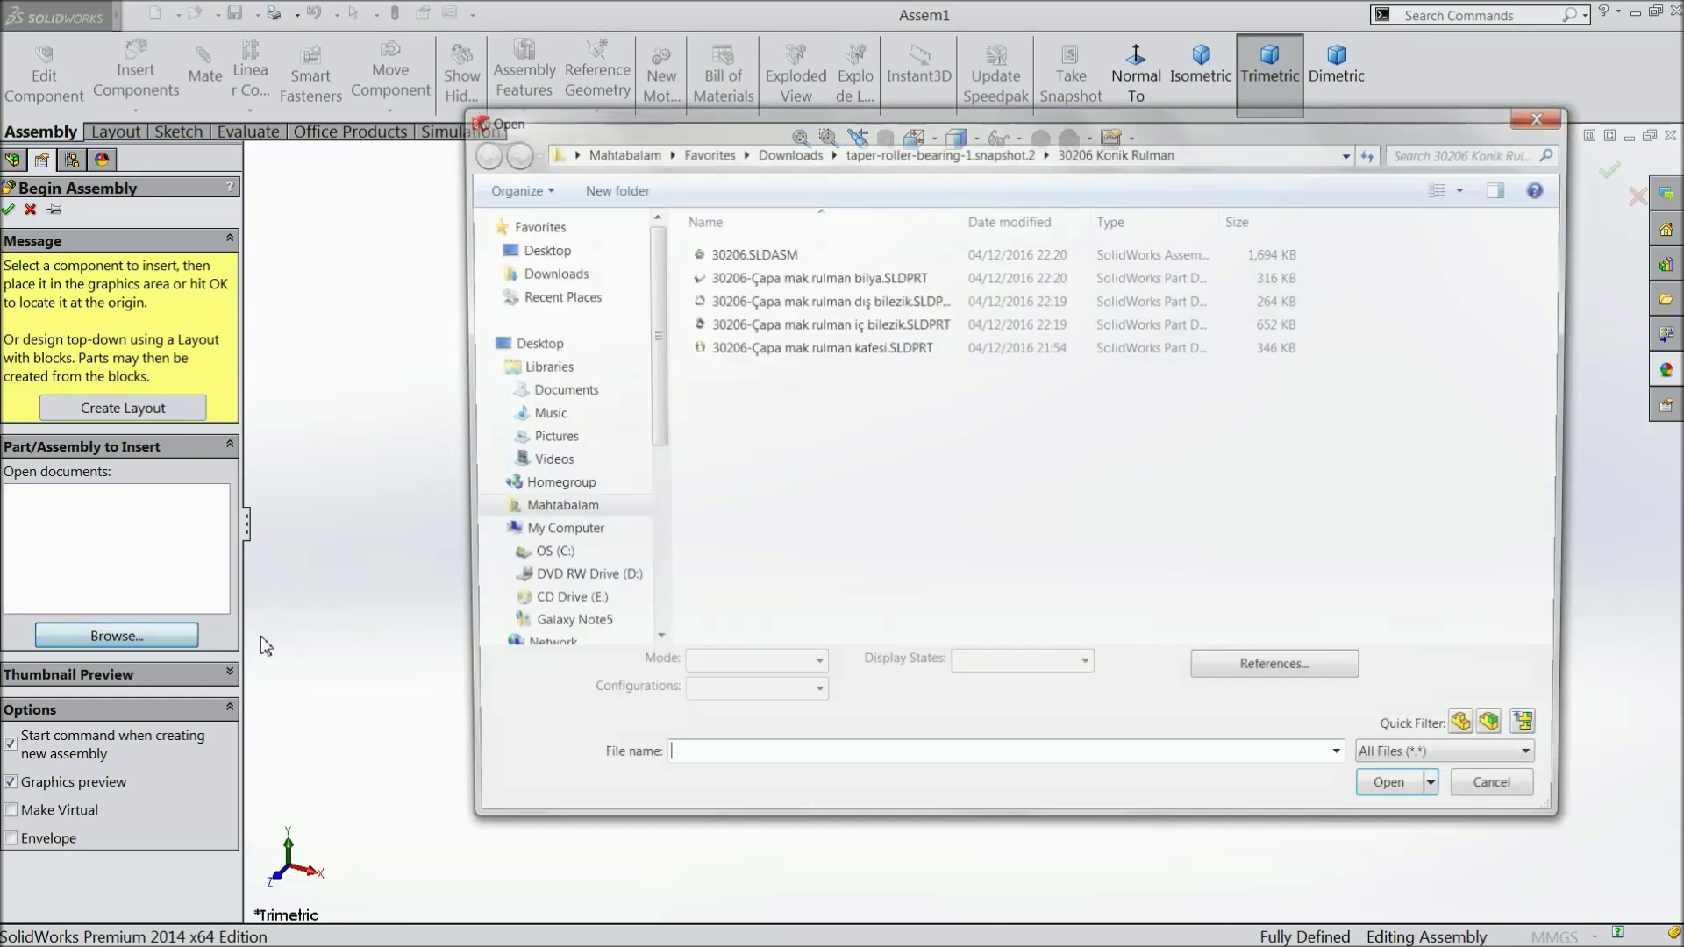
{"action": "left_click", "coordinate": [582, 248]}
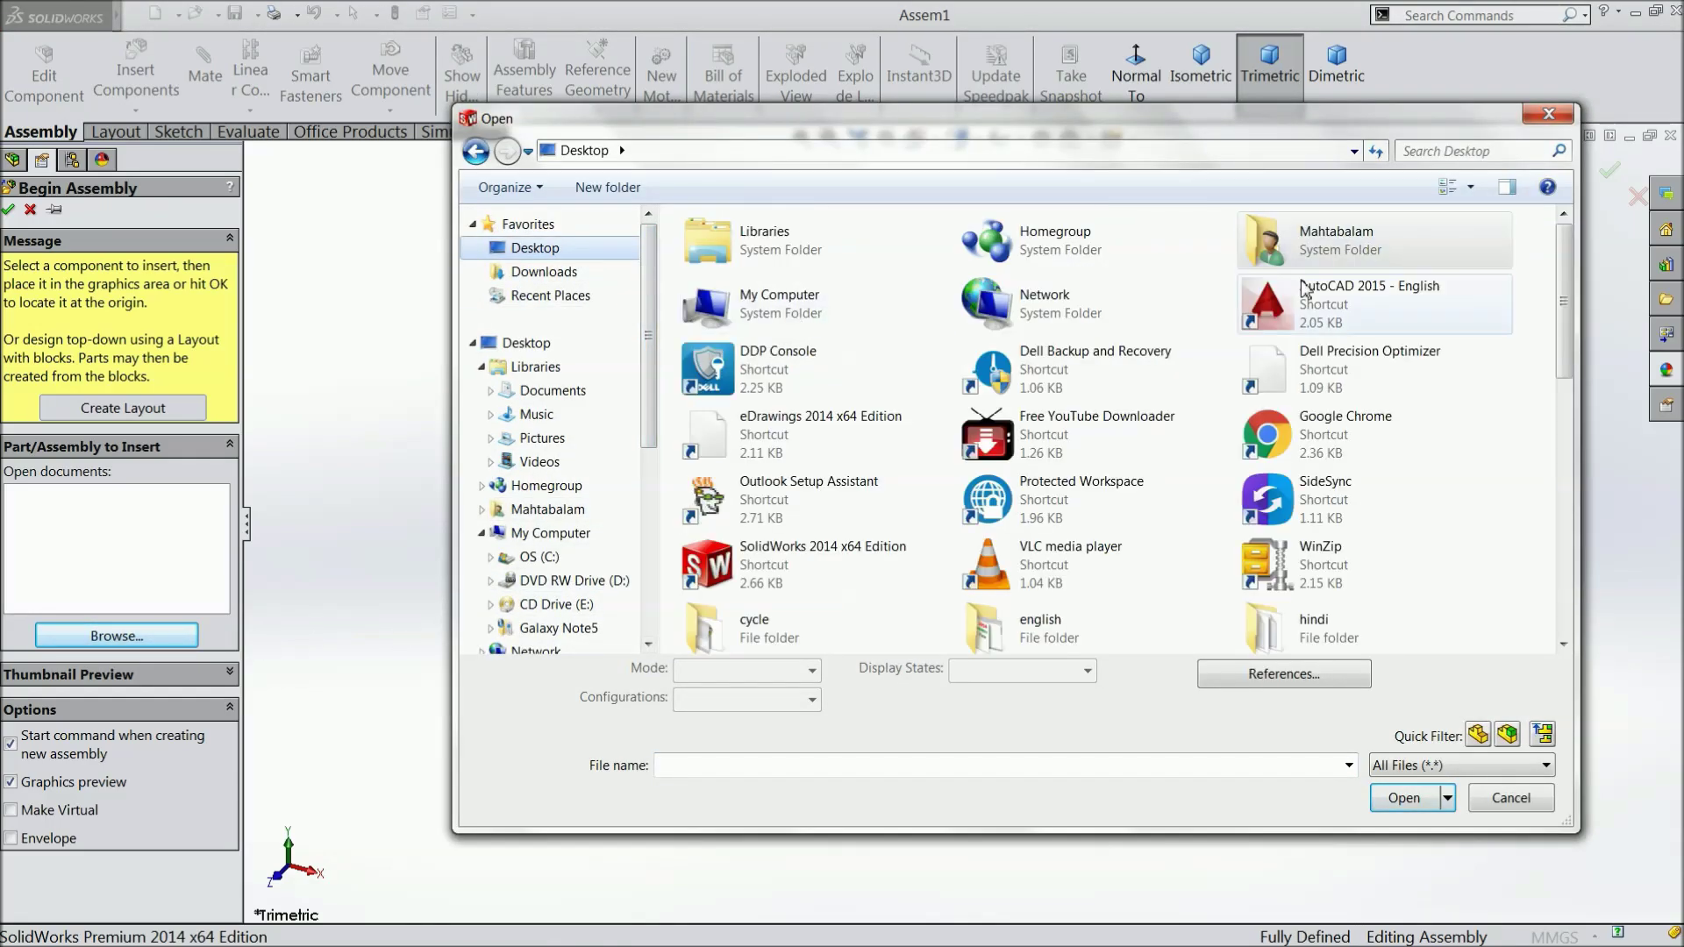
{"action": "left_click_drag", "start_coordinate": [1567, 283], "coordinate": [1581, 385]}
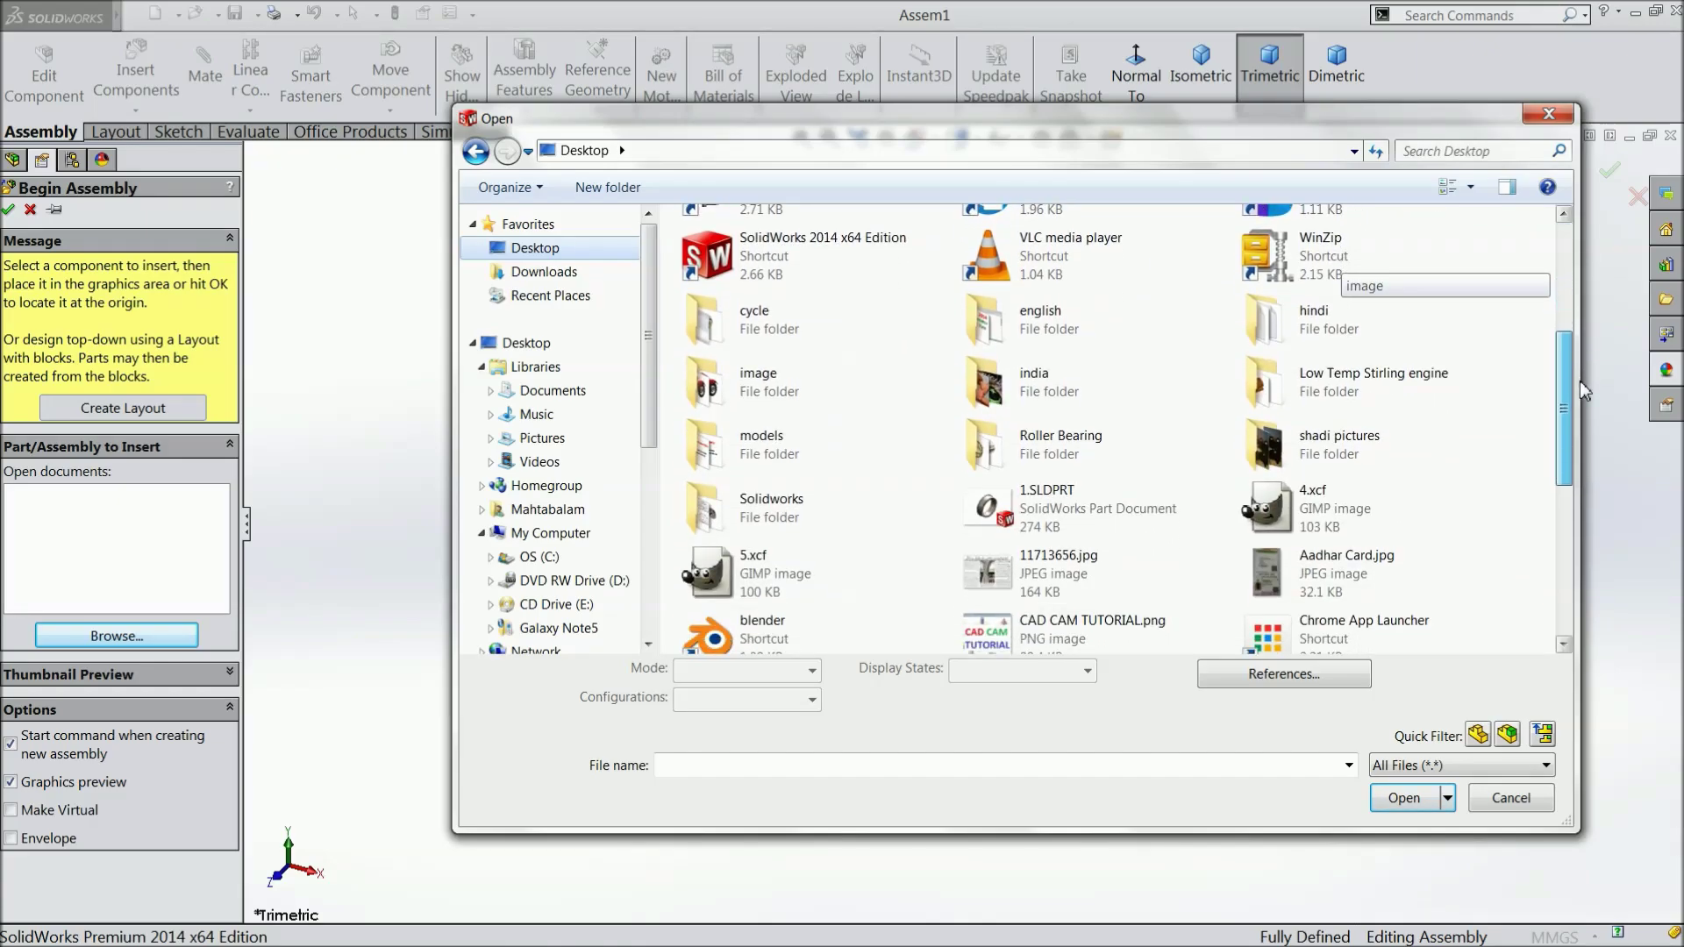
{"action": "double_click", "coordinate": [1044, 443]}
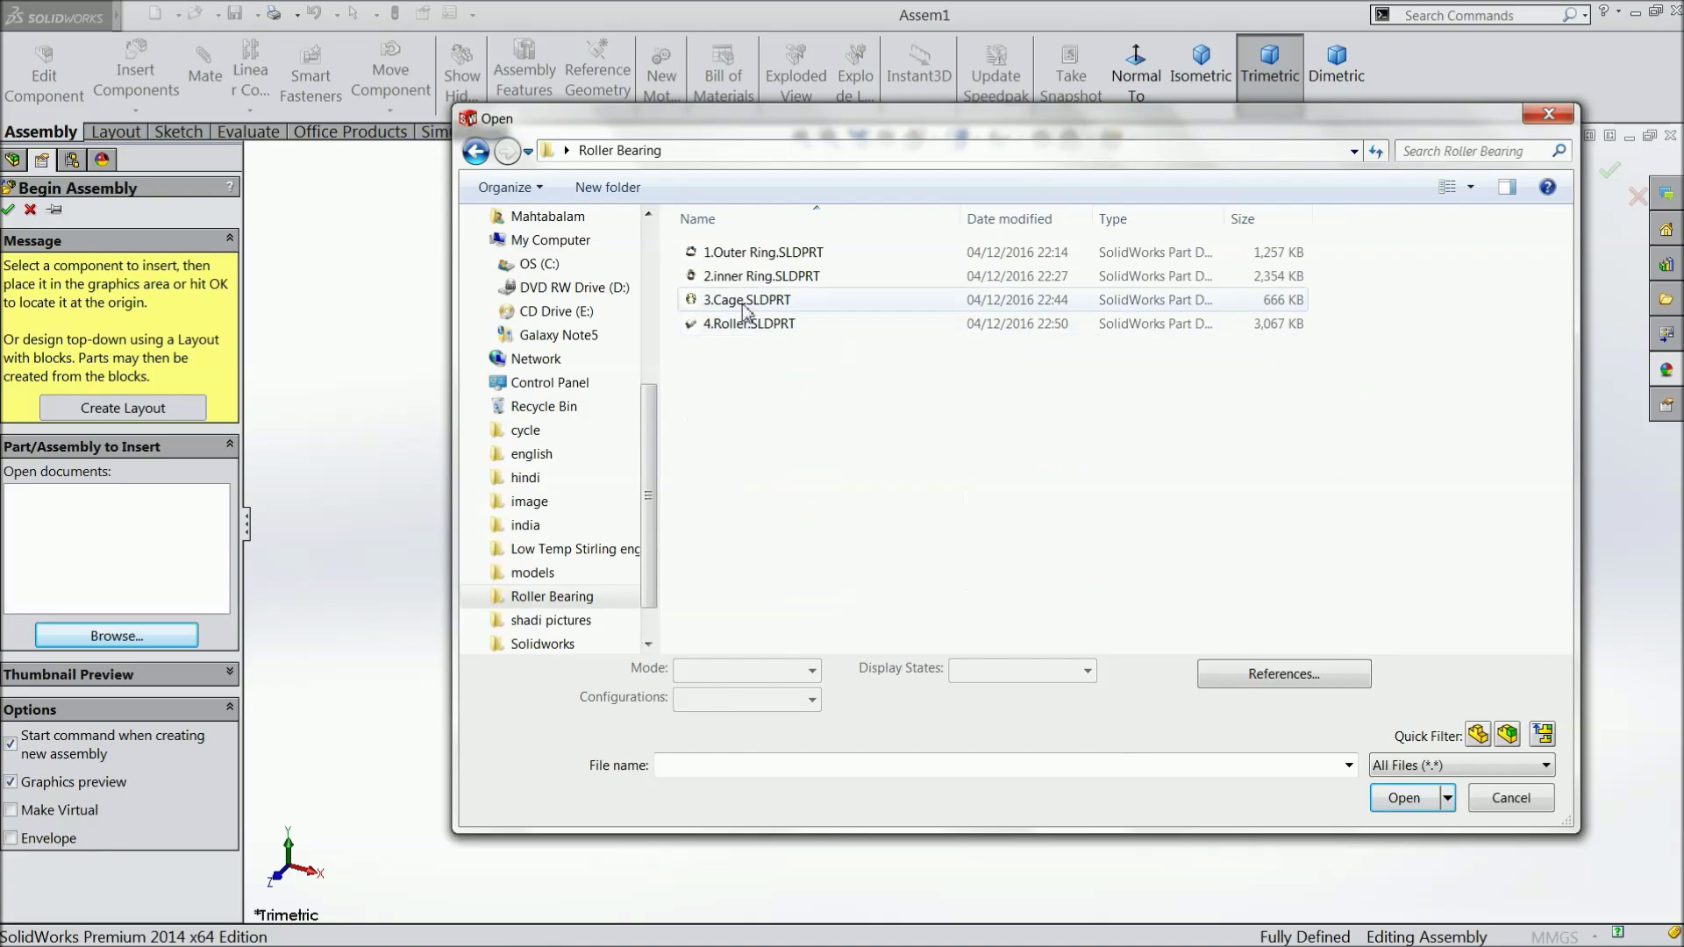
{"action": "left_click", "coordinate": [1471, 188]}
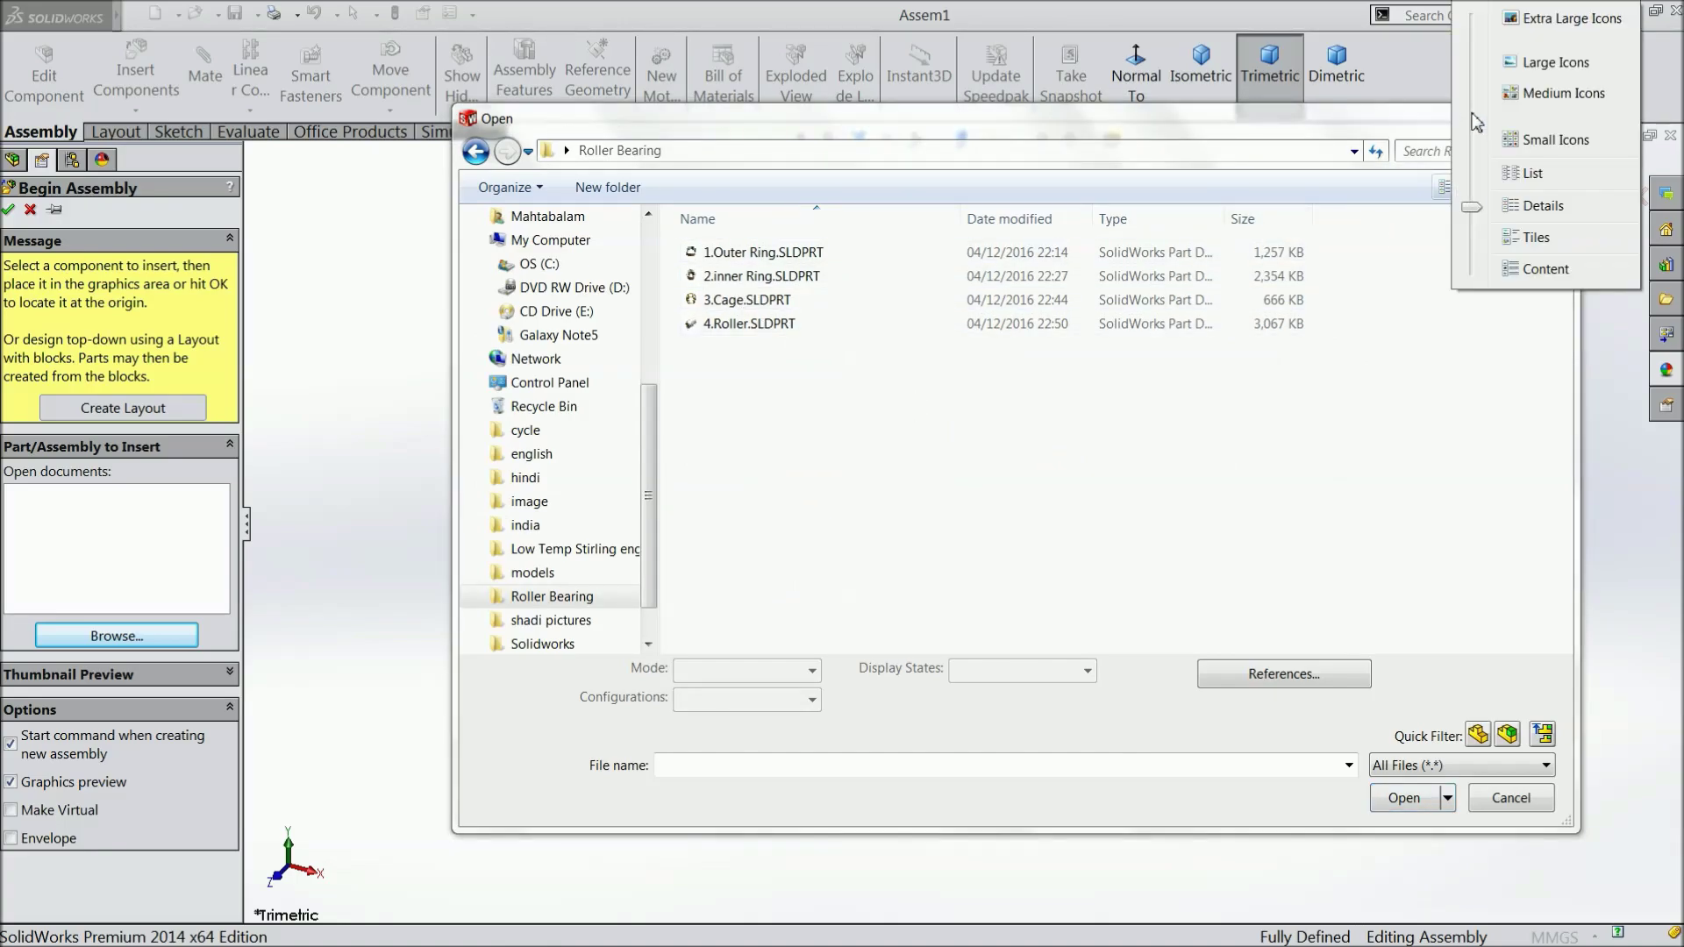
{"action": "left_click", "coordinate": [1527, 64]}
Insert 1.Outer Ring and 2.inner Ring into the assembly, placing the outer ring first and the inner ring beside it
{"action": "left_click", "coordinate": [729, 303]}
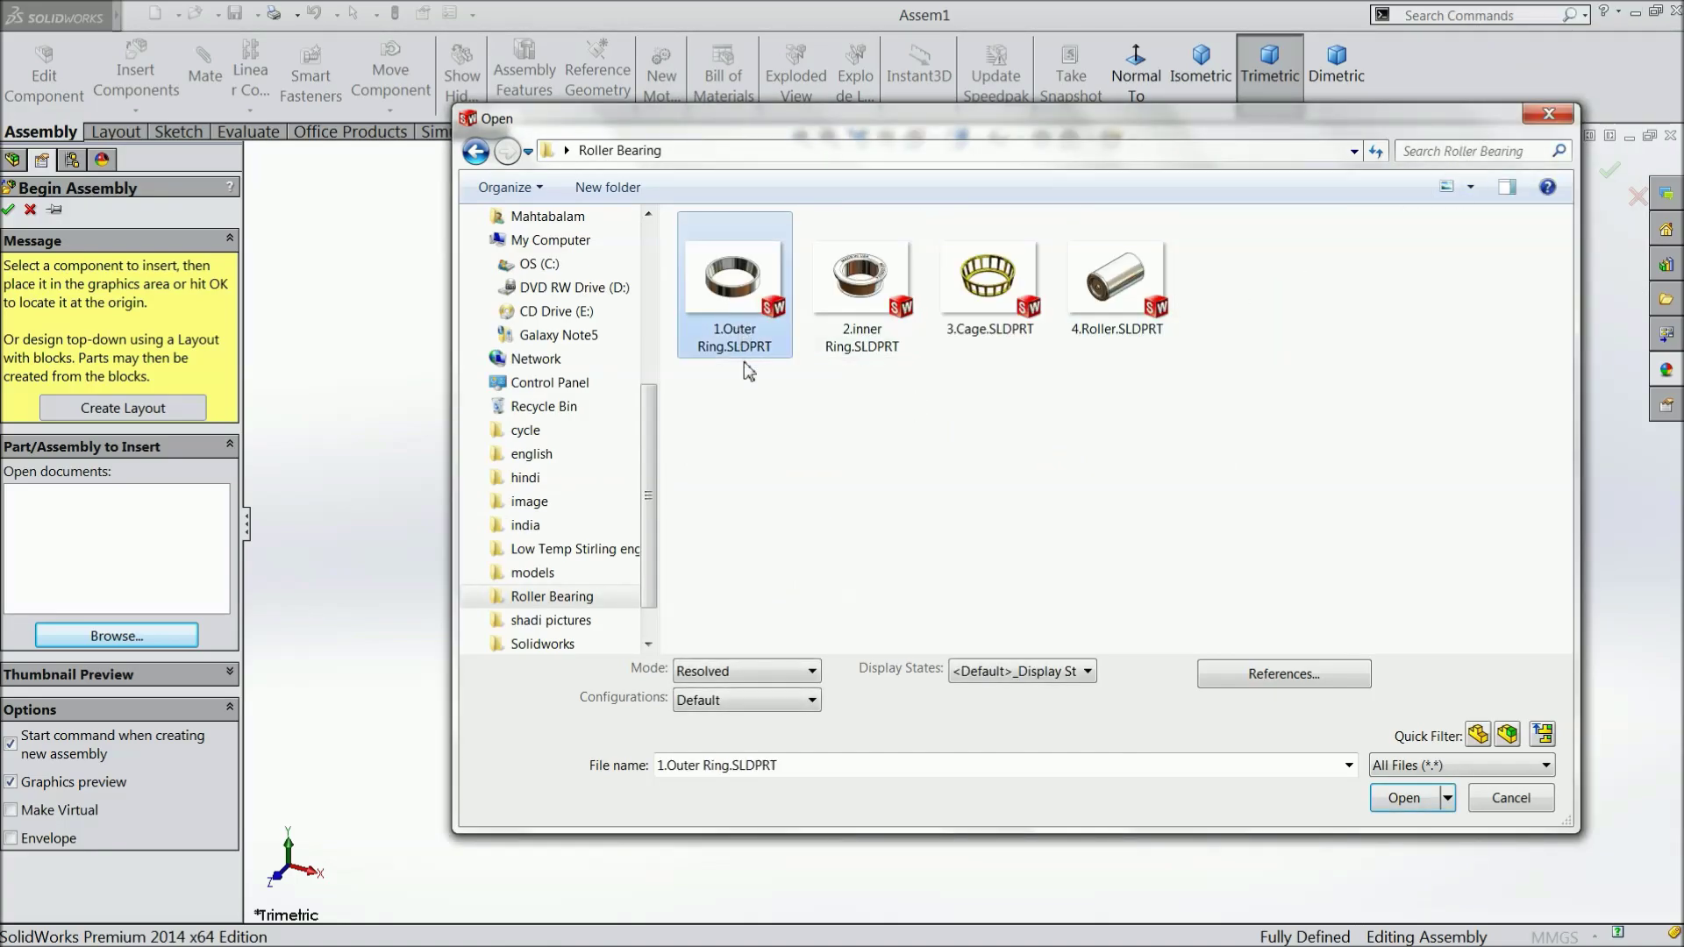
{"action": "left_click", "coordinate": [858, 343], "text": "ctrl"}
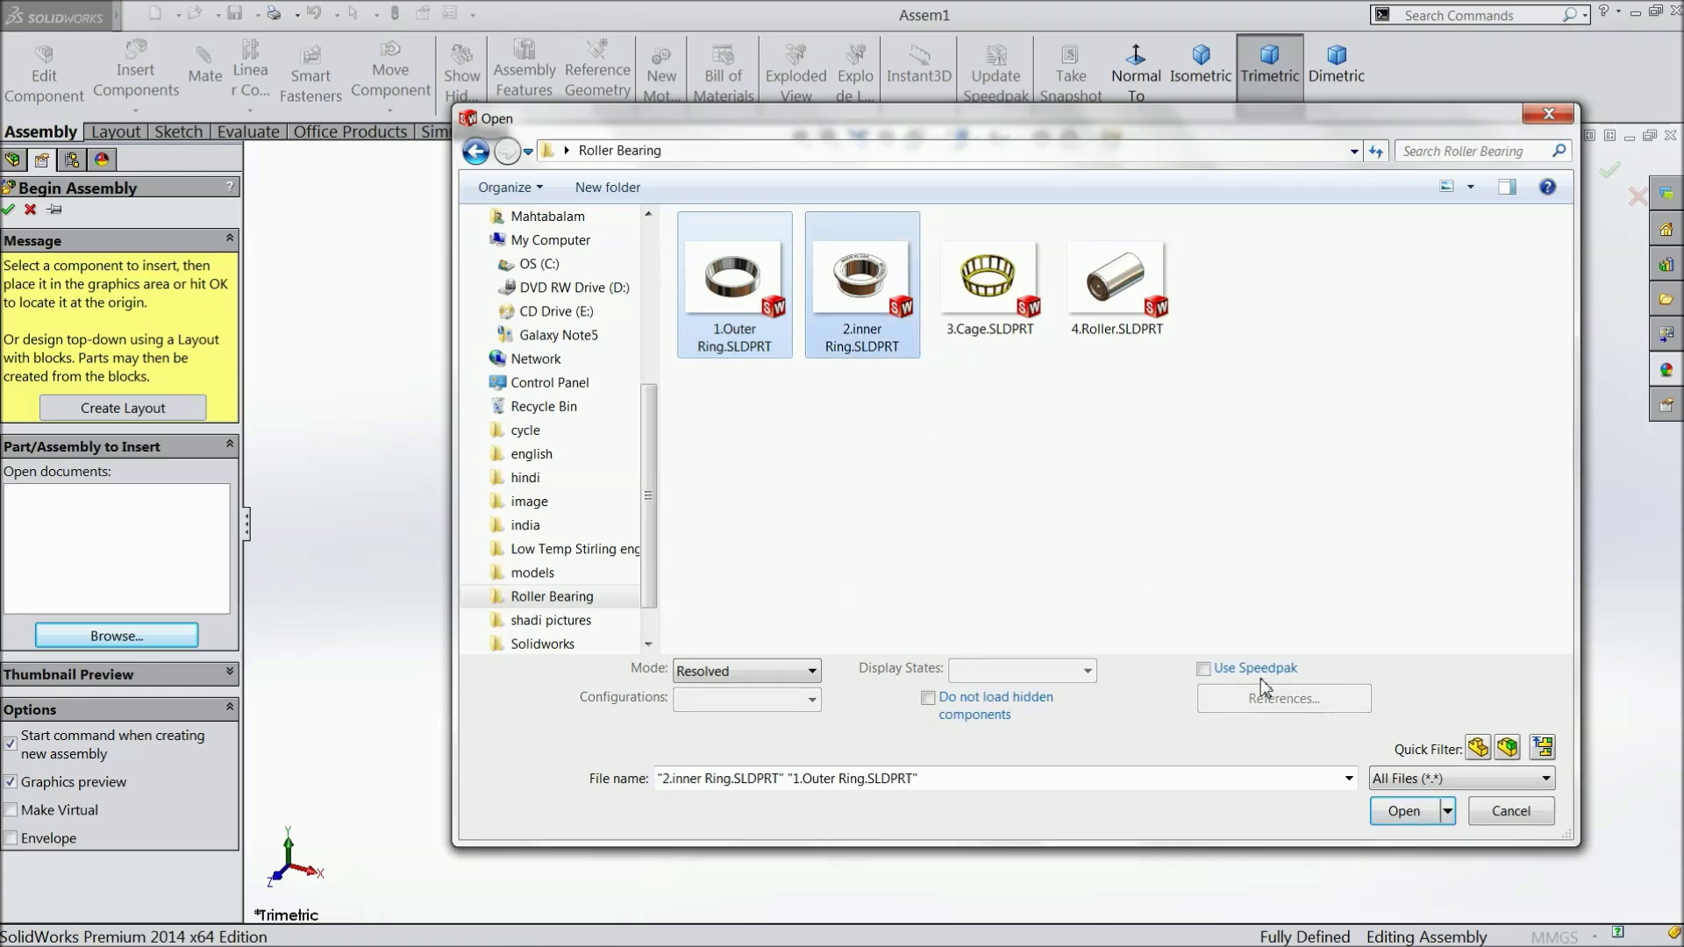
{"action": "left_click", "coordinate": [1402, 811]}
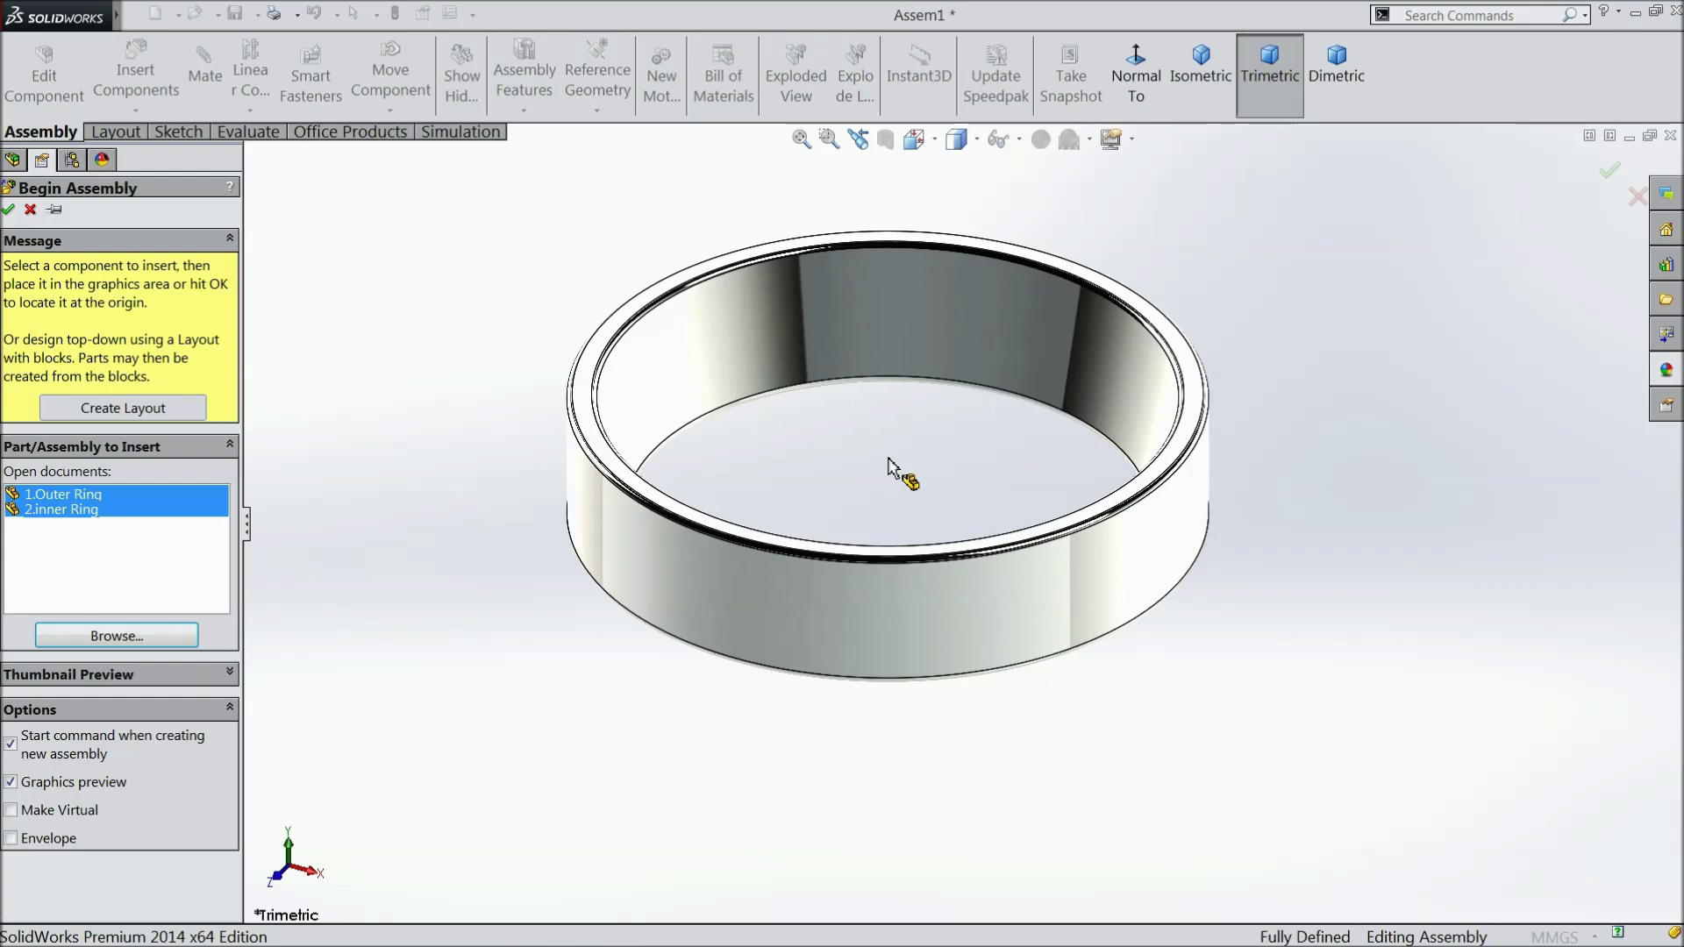
{"action": "left_click", "coordinate": [893, 456]}
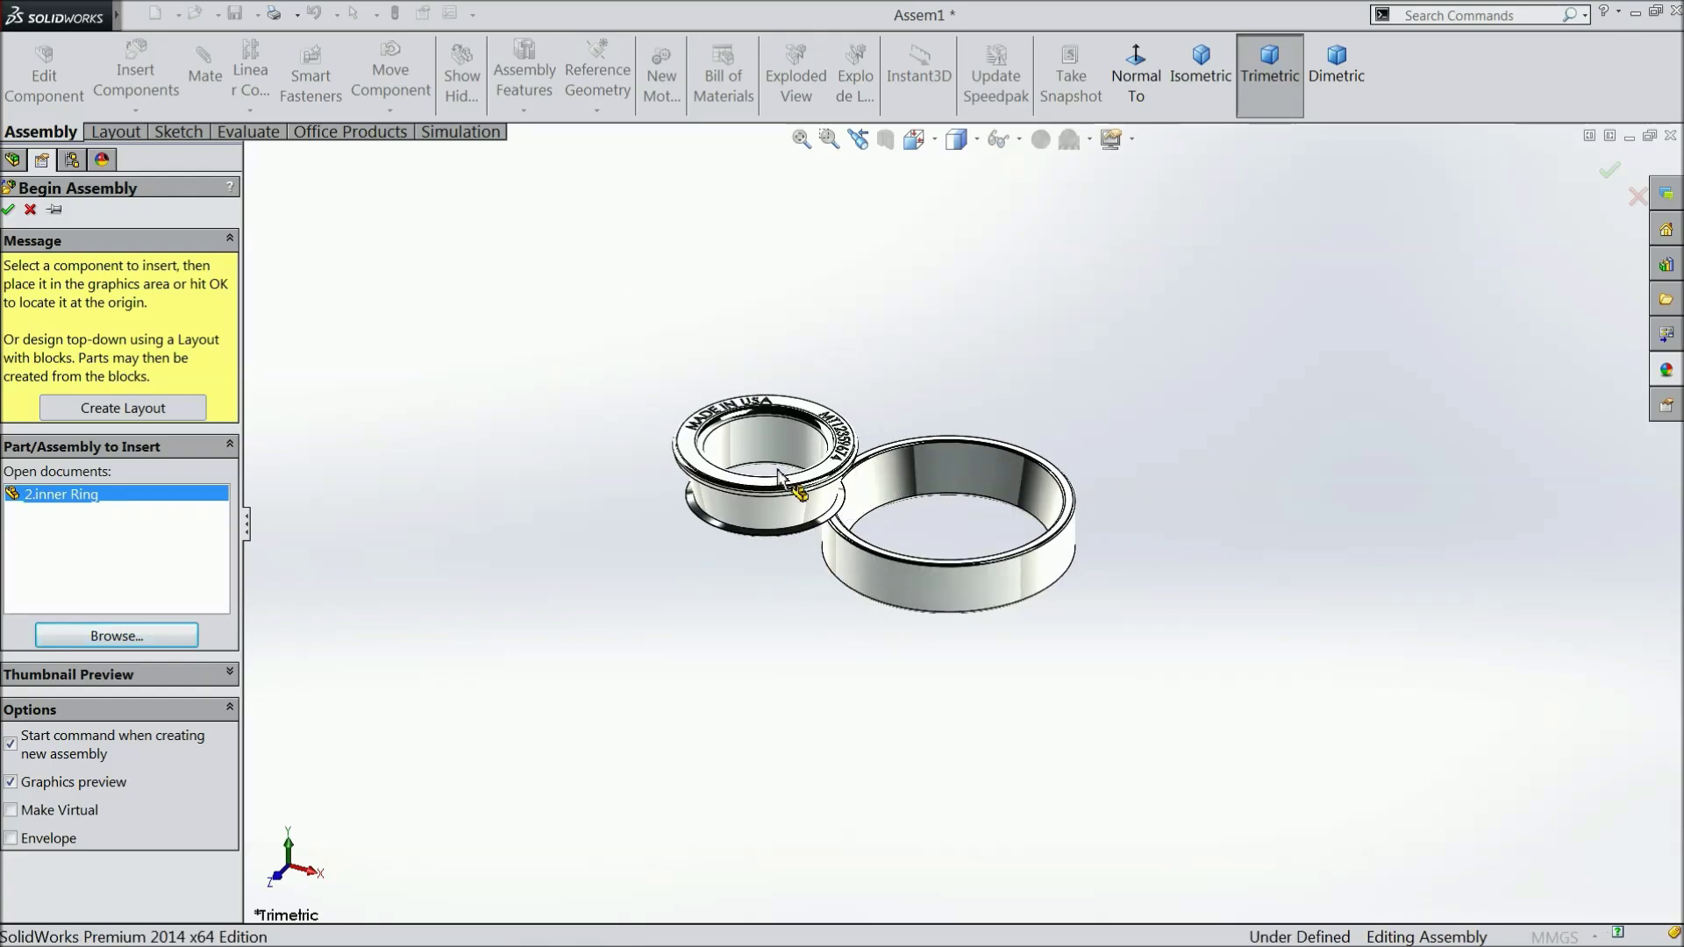
Apply the Plain White scene to the assembly
{"action": "left_click", "coordinate": [1089, 141]}
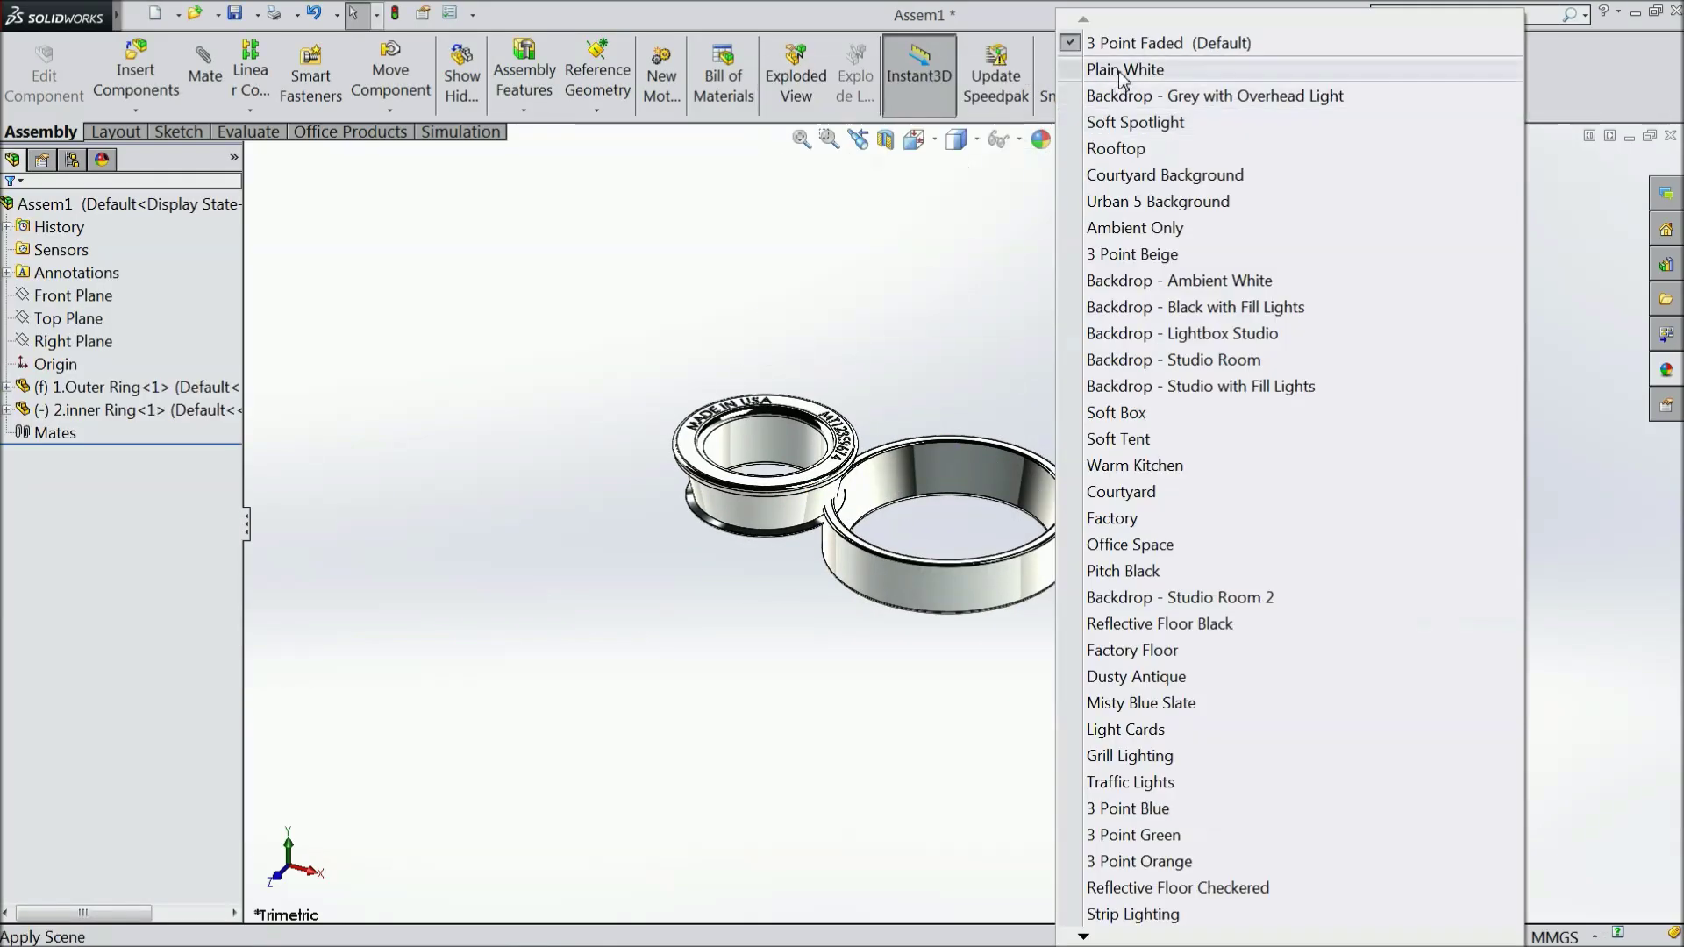
{"action": "left_click", "coordinate": [1125, 73]}
{"action": "left_click", "coordinate": [1132, 139]}
{"action": "left_click", "coordinate": [958, 379]}
Add a concentric mate between the outer ring's outer cylindrical face and the inner ring's bore
{"action": "scroll", "coordinate": [947, 377], "scroll_direction": "down", "scroll_amount": 4}
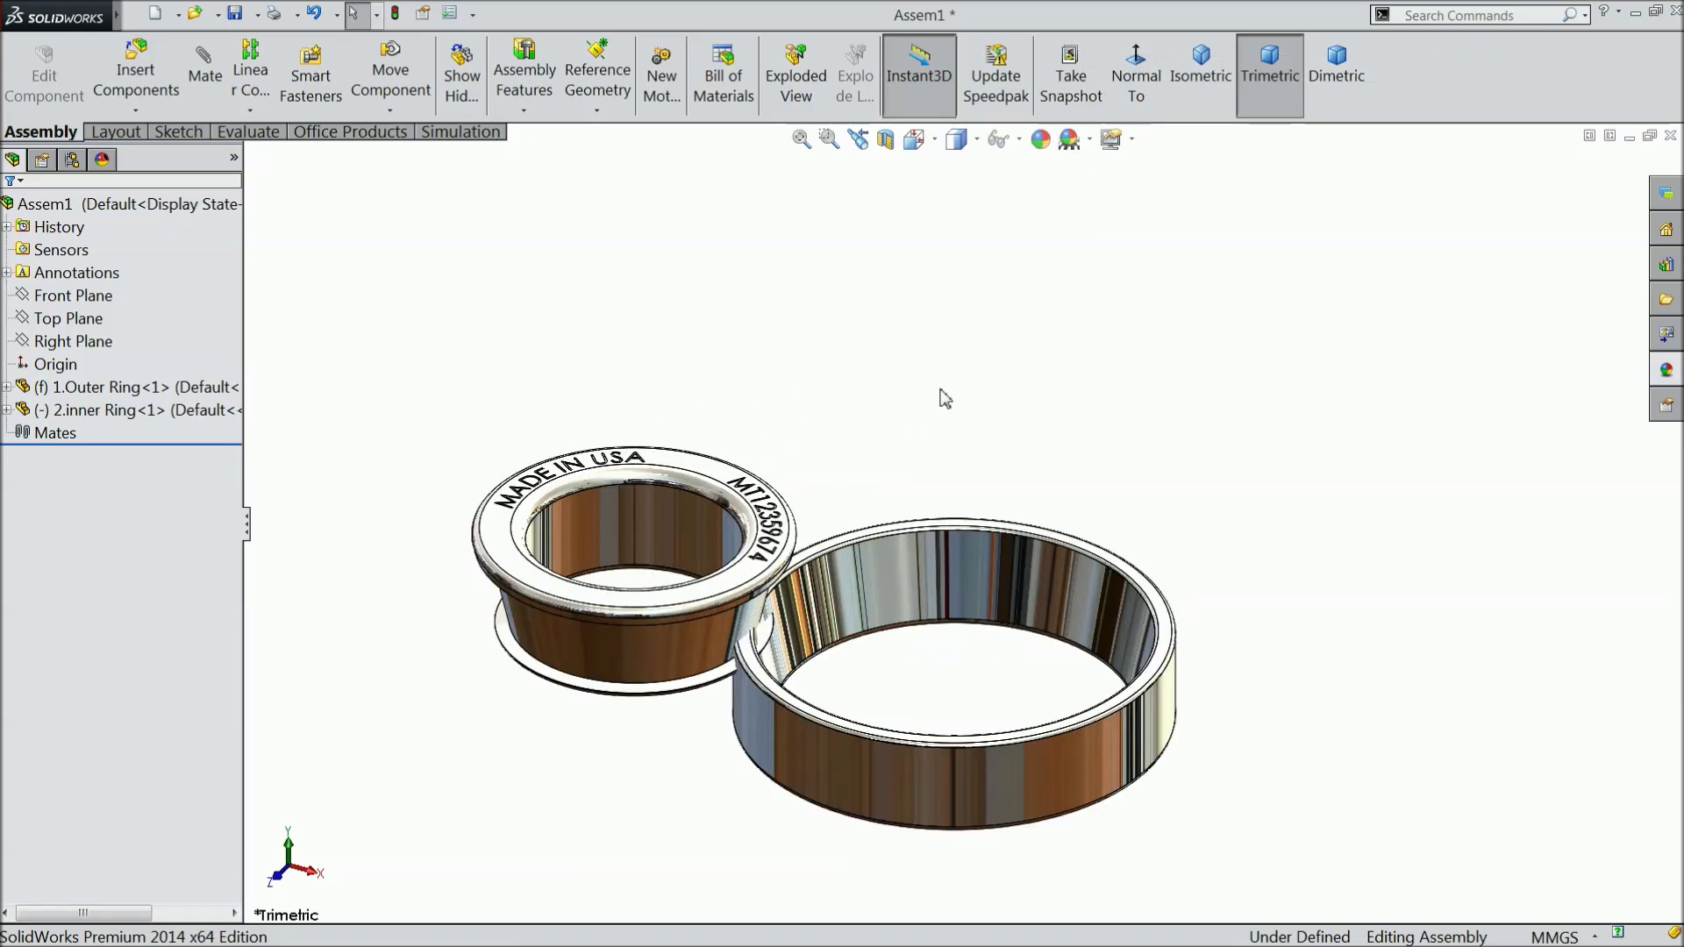
{"action": "scroll", "coordinate": [893, 585], "scroll_direction": "down", "scroll_amount": 3}
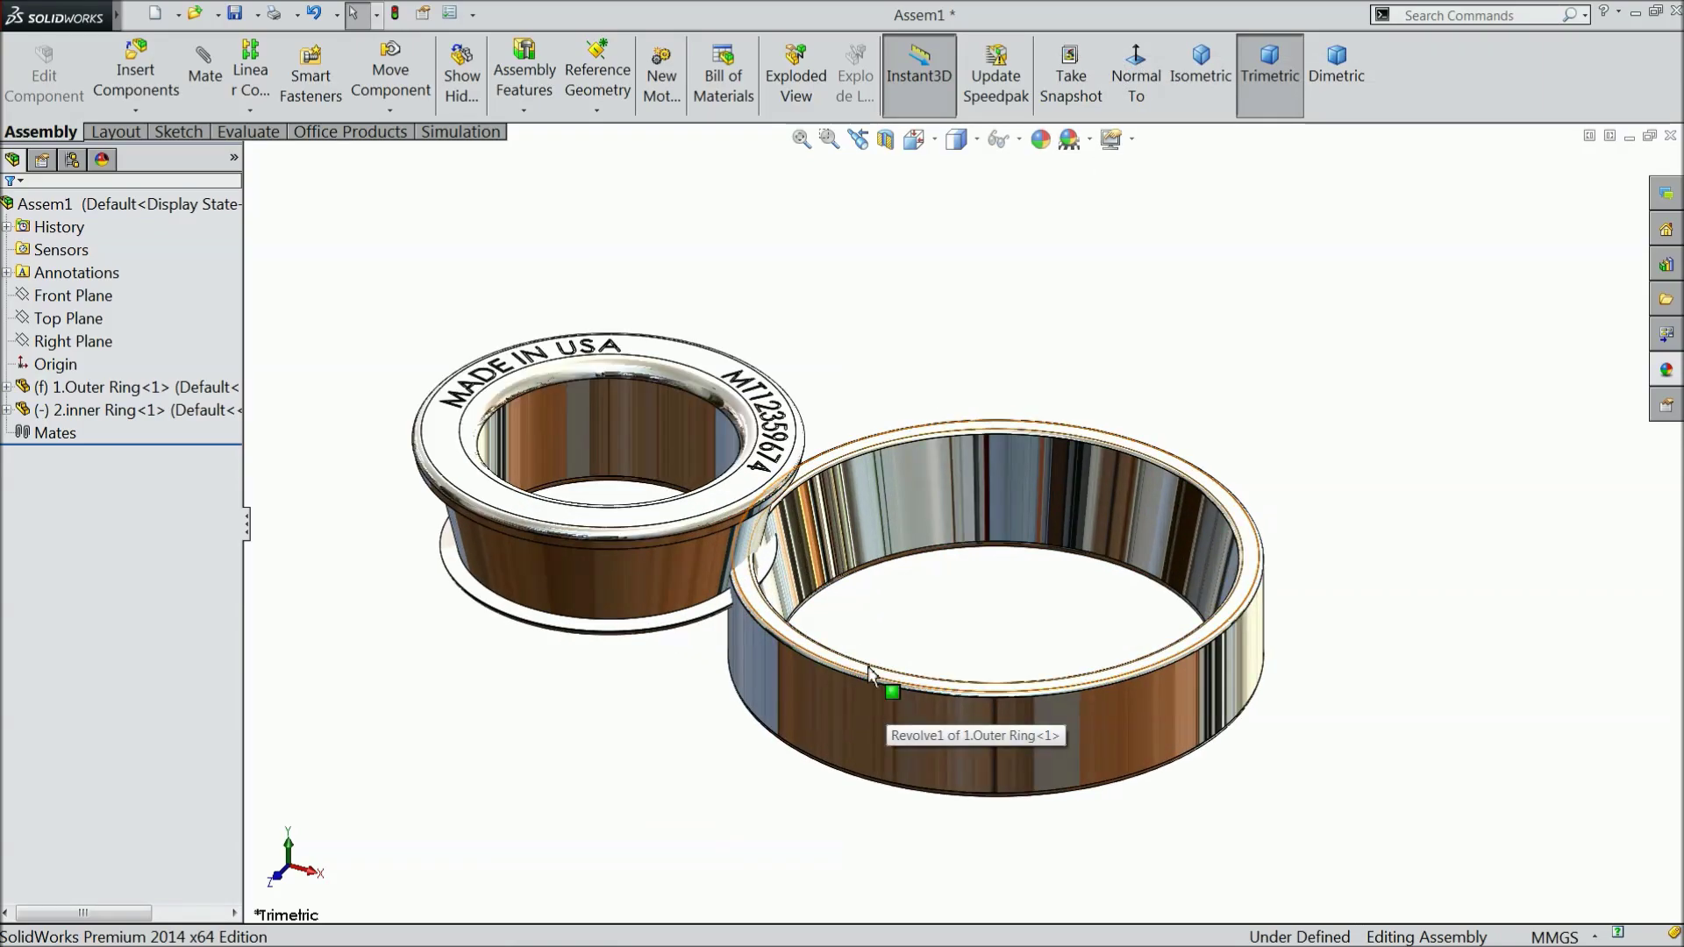
{"action": "left_click", "coordinate": [204, 77]}
{"action": "scroll", "coordinate": [608, 571], "scroll_direction": "down", "scroll_amount": 1}
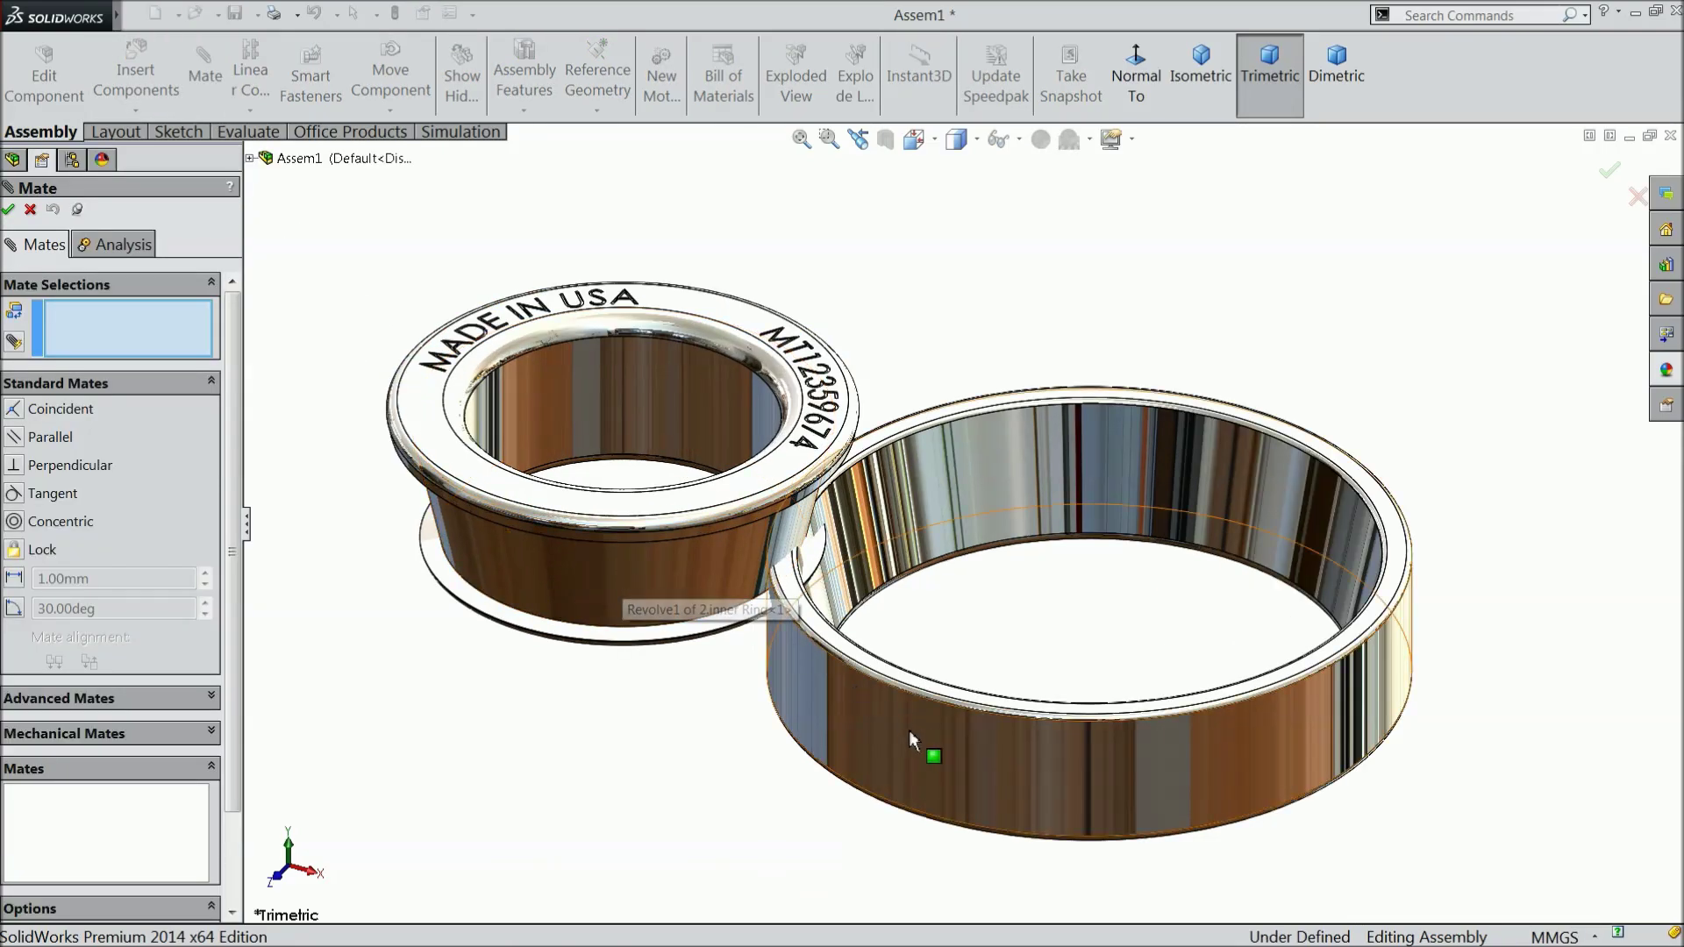
{"action": "left_click", "coordinate": [981, 784]}
{"action": "left_click", "coordinate": [640, 377]}
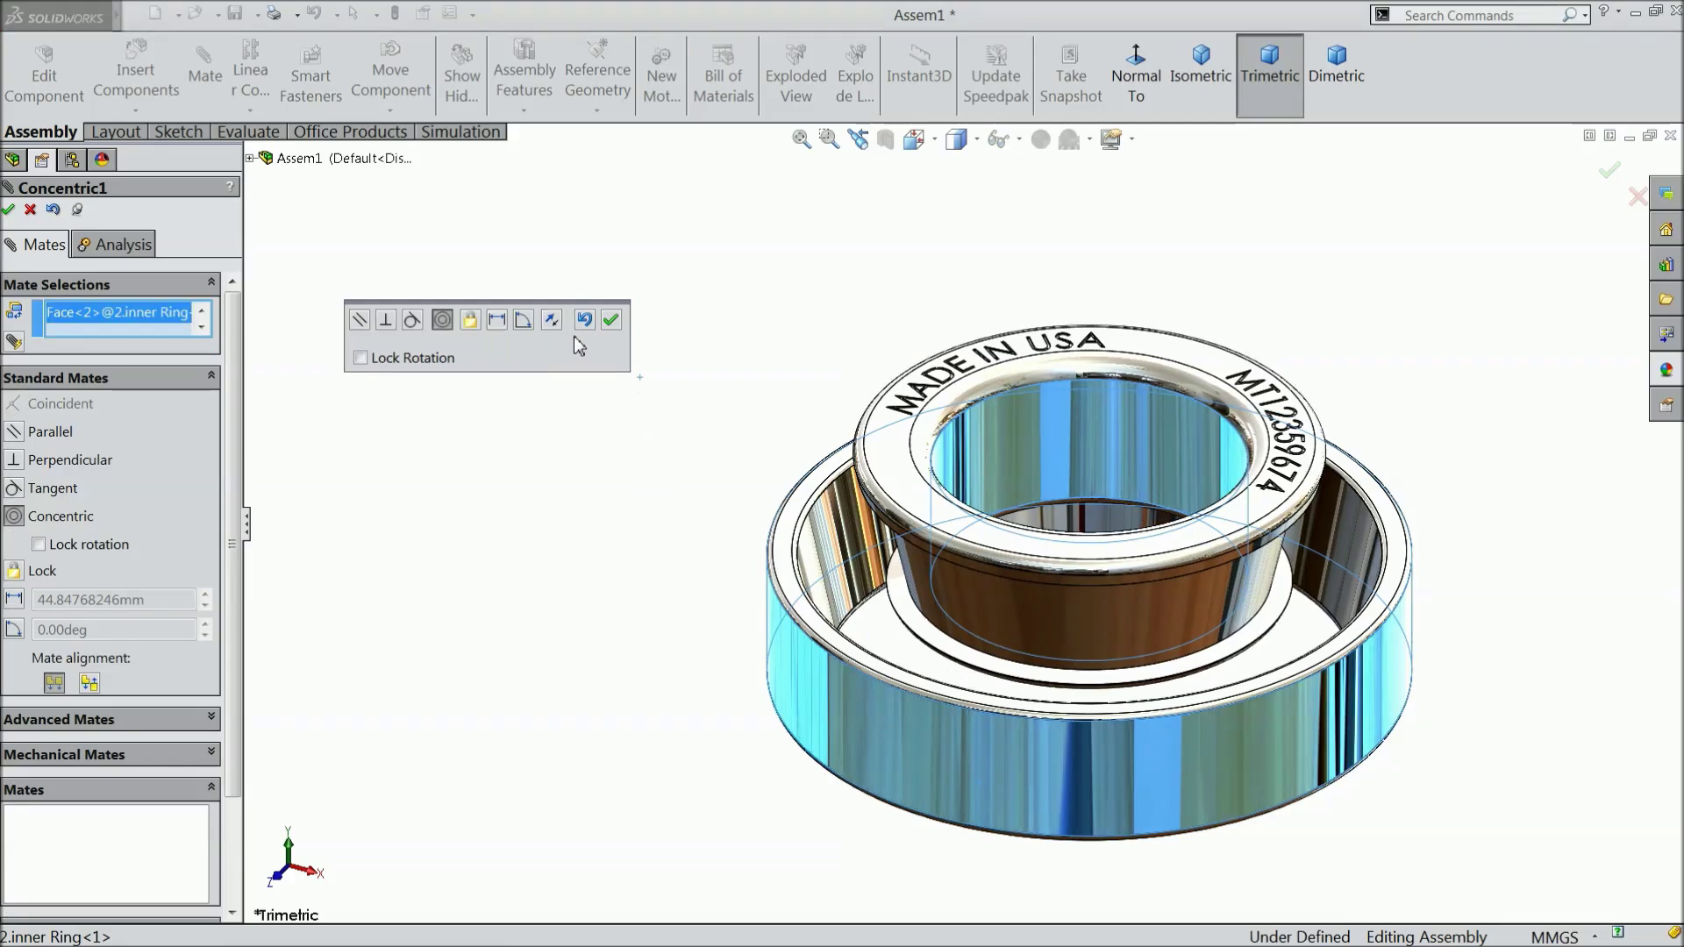
{"action": "left_click", "coordinate": [610, 321]}
Add a 3.9 mm distance mate between the inner ring's lettered end face and the outer ring's adjacent end face
{"action": "middle_click_drag", "start_coordinate": [886, 218], "coordinate": [778, 609]}
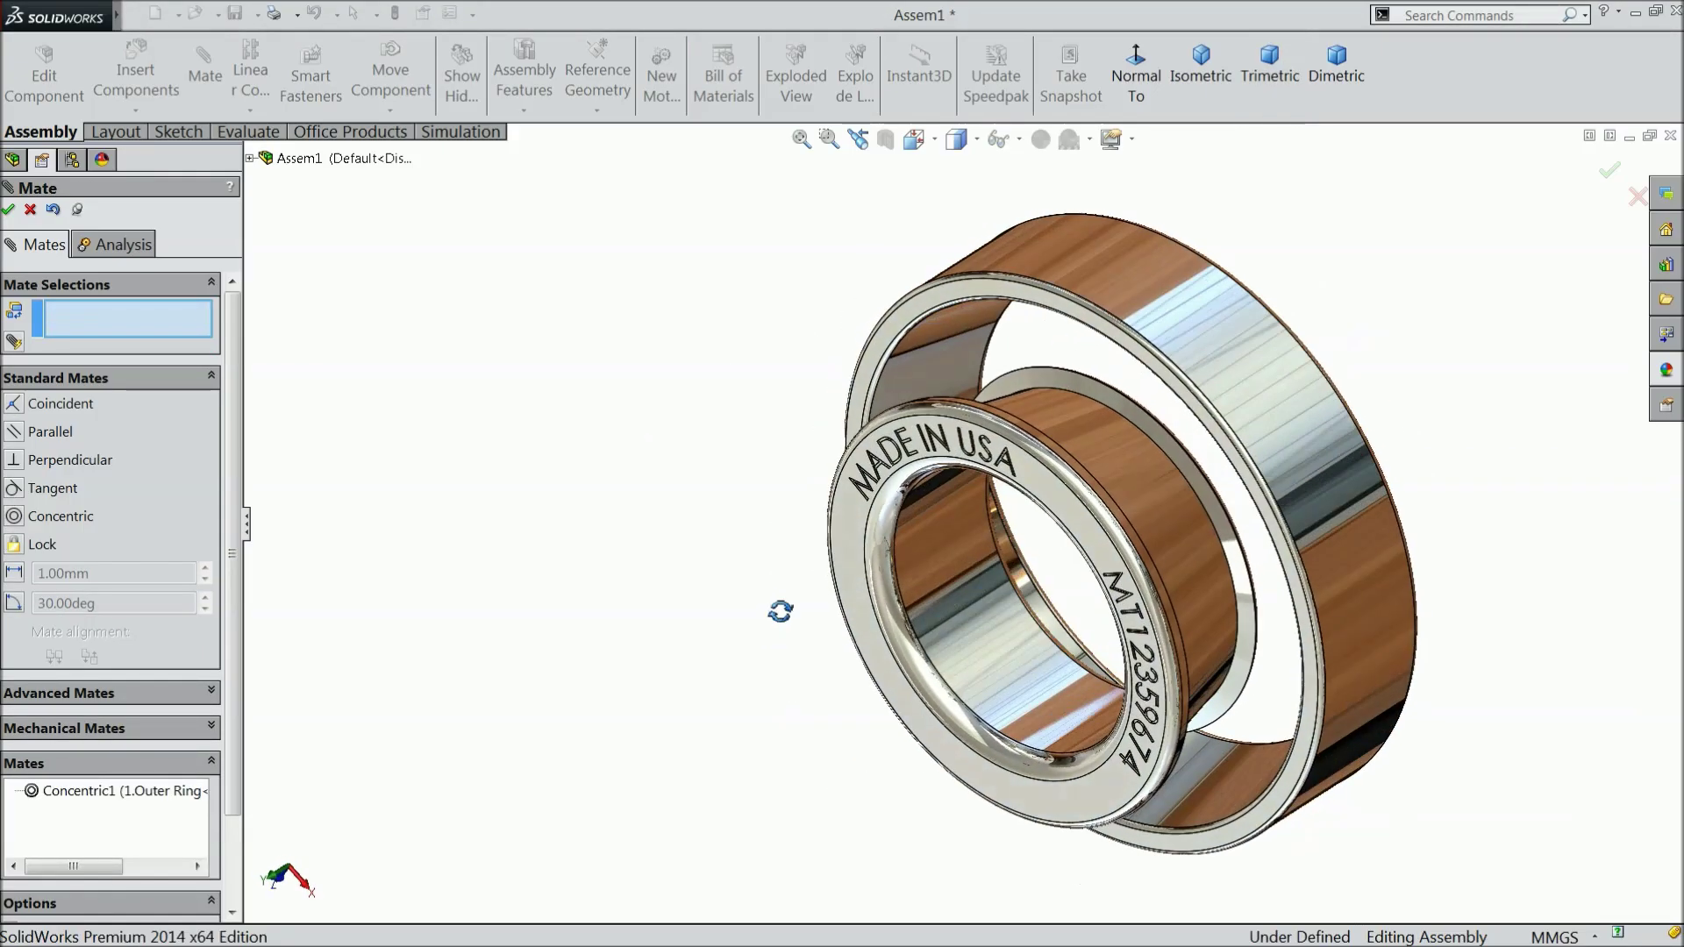
{"action": "left_click", "coordinate": [1079, 526]}
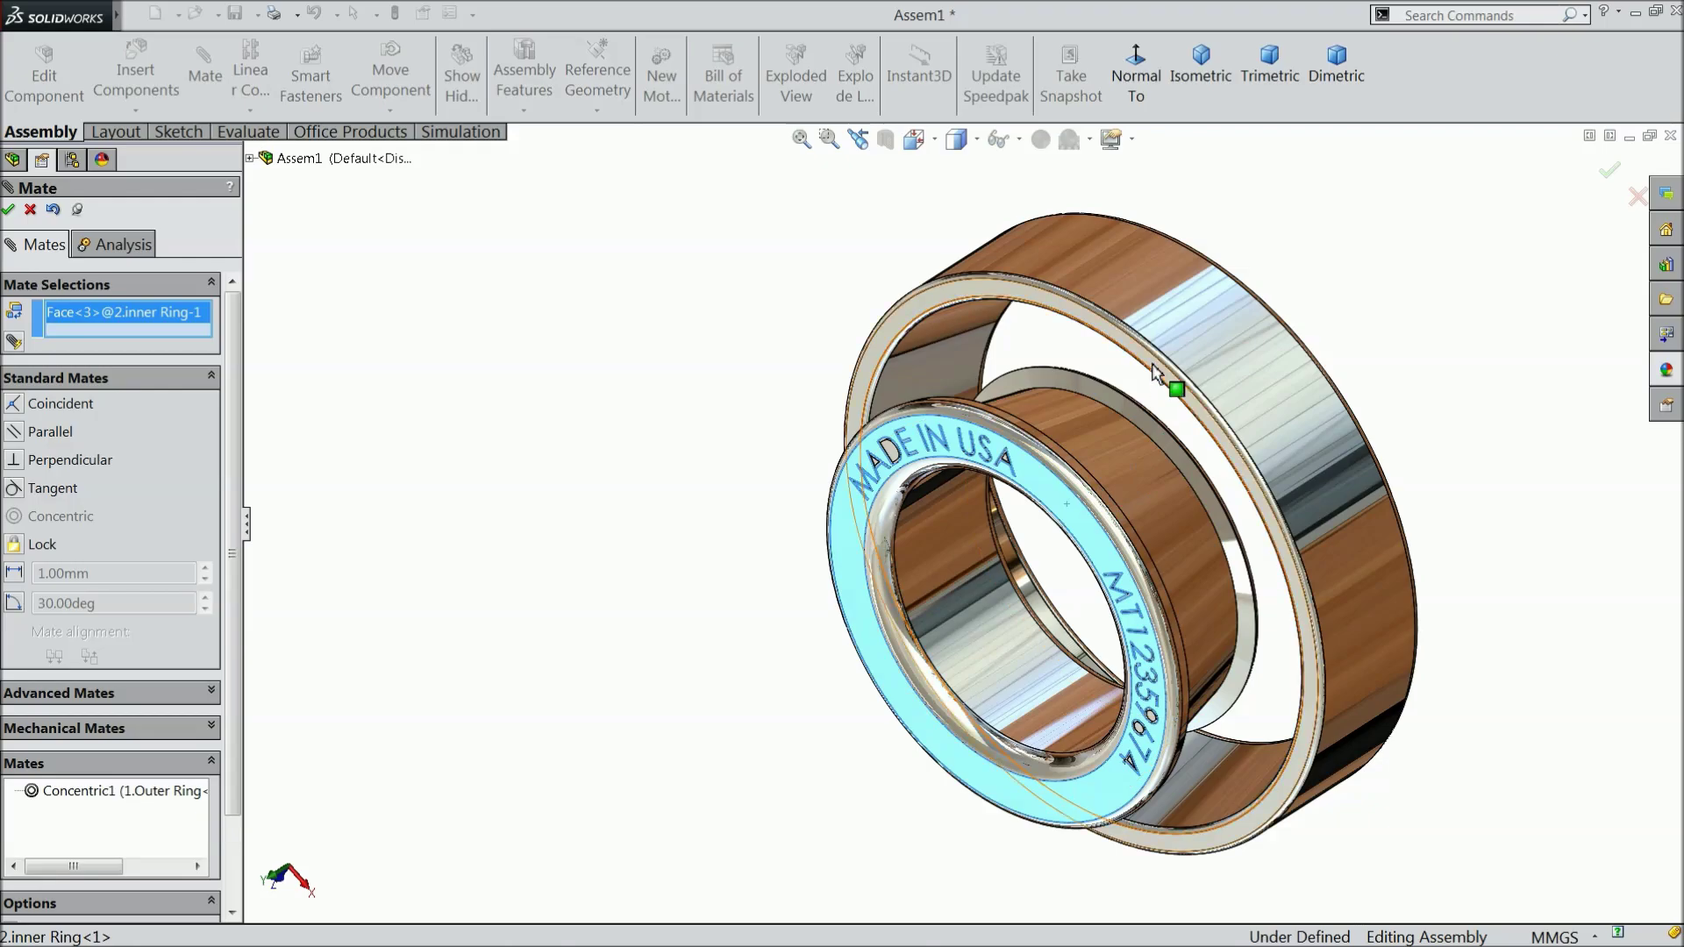
{"action": "left_click", "coordinate": [1154, 374]}
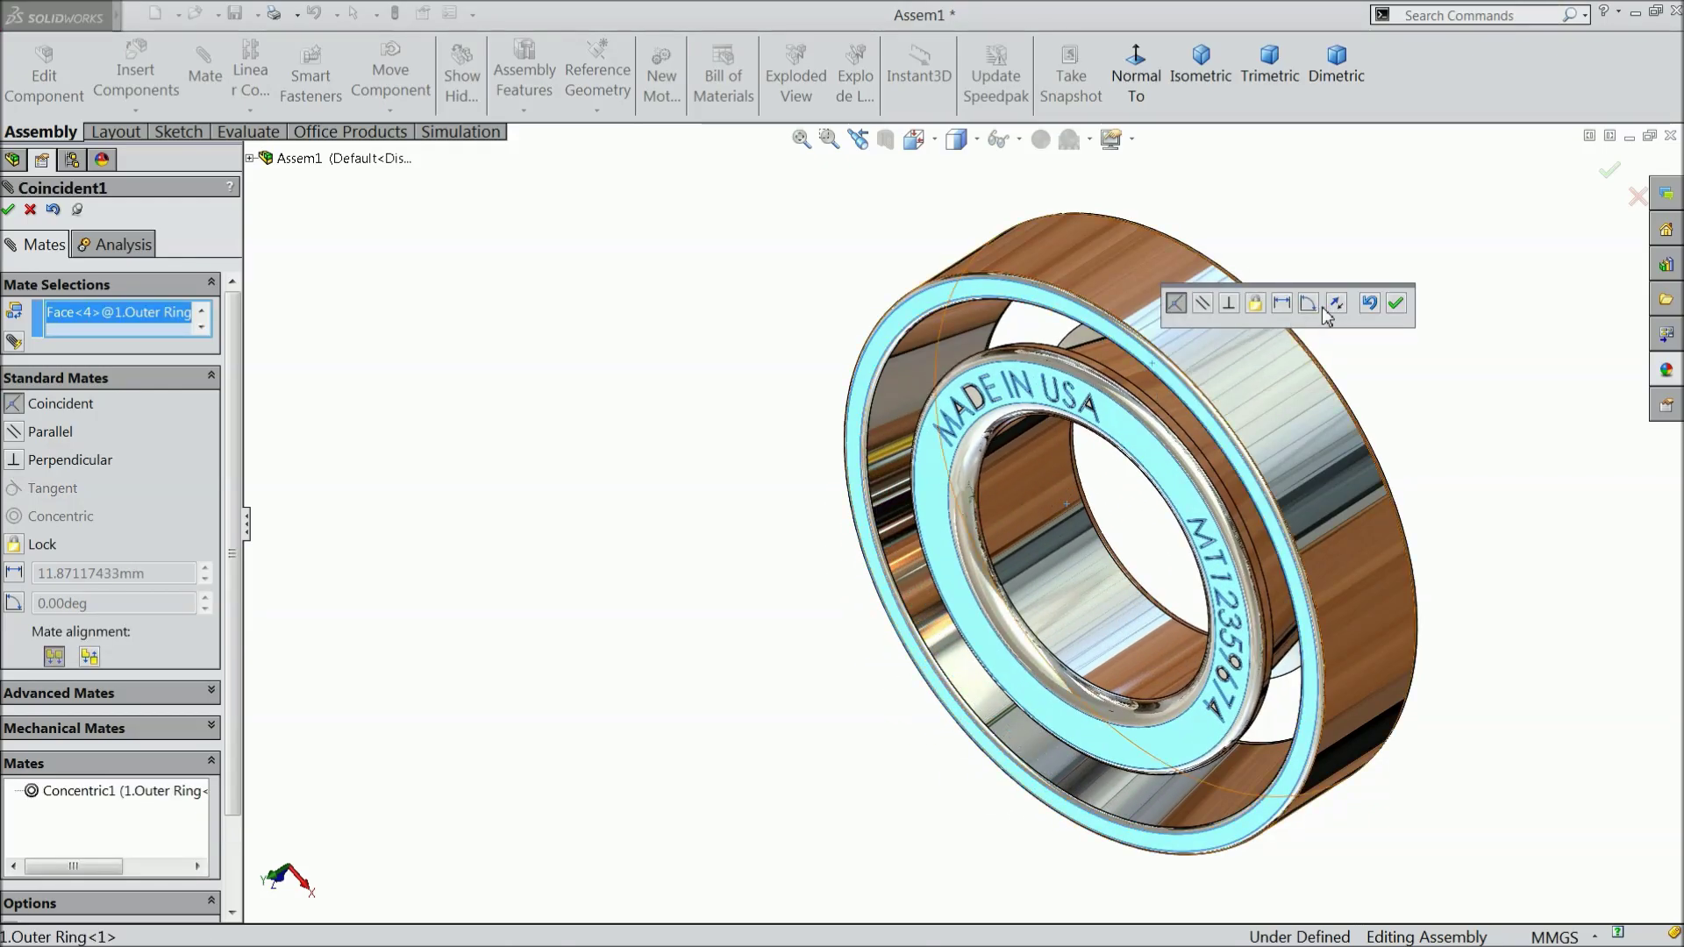
{"action": "left_click", "coordinate": [1283, 305]}
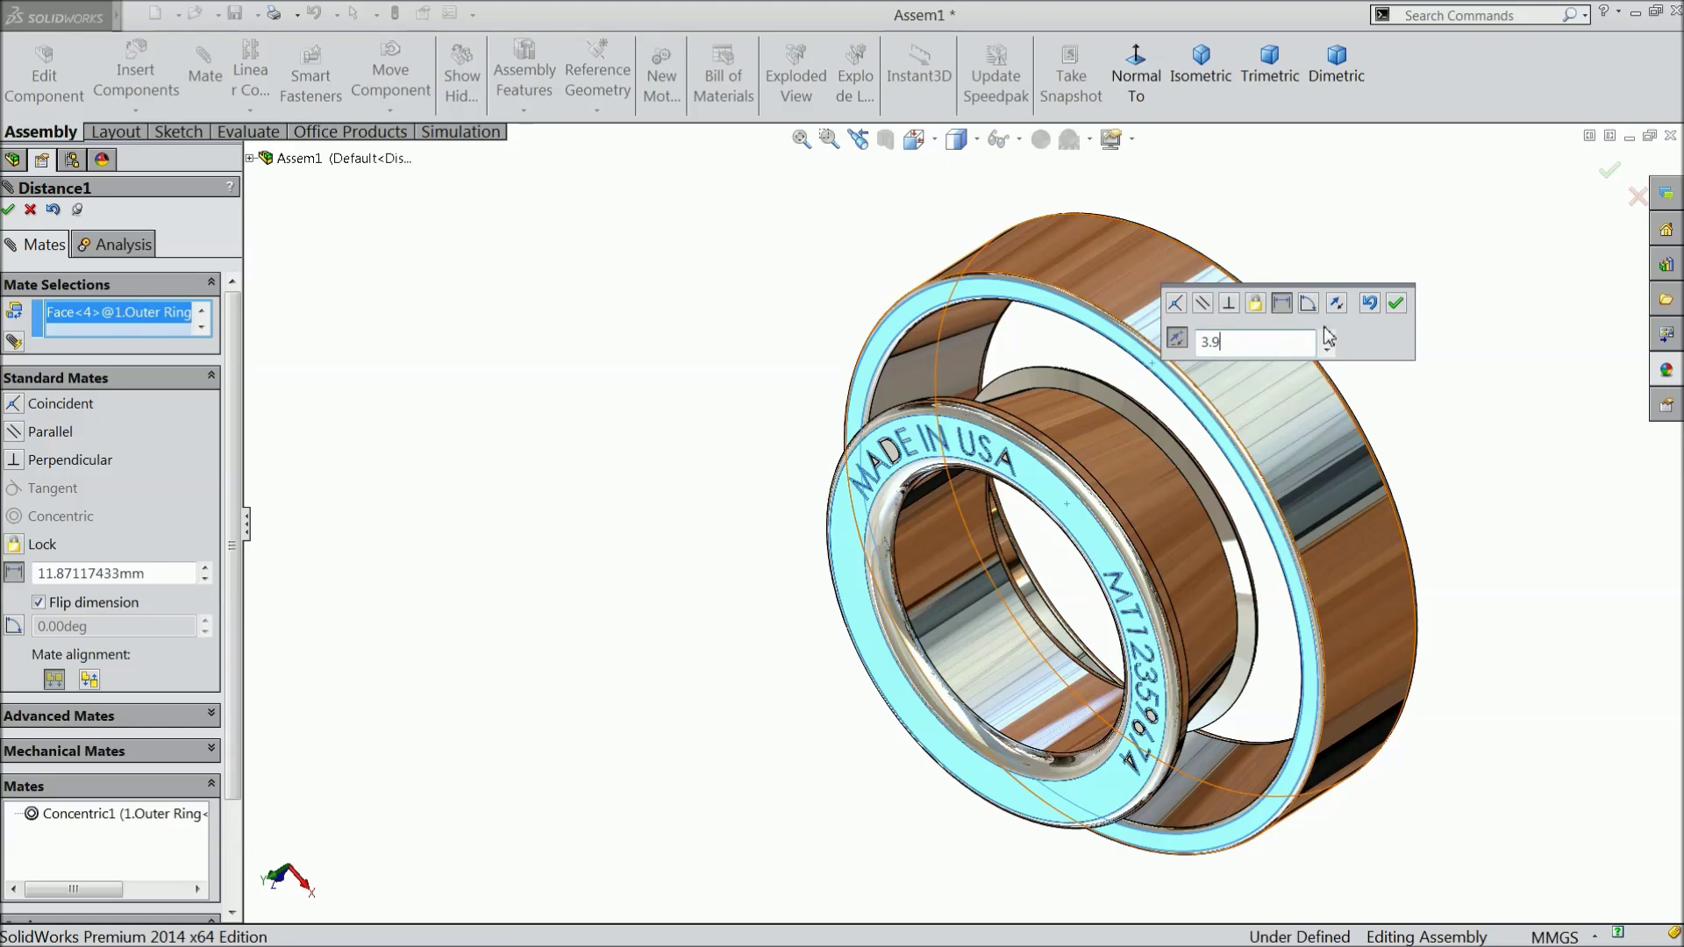
{"action": "left_click", "coordinate": [1396, 303]}
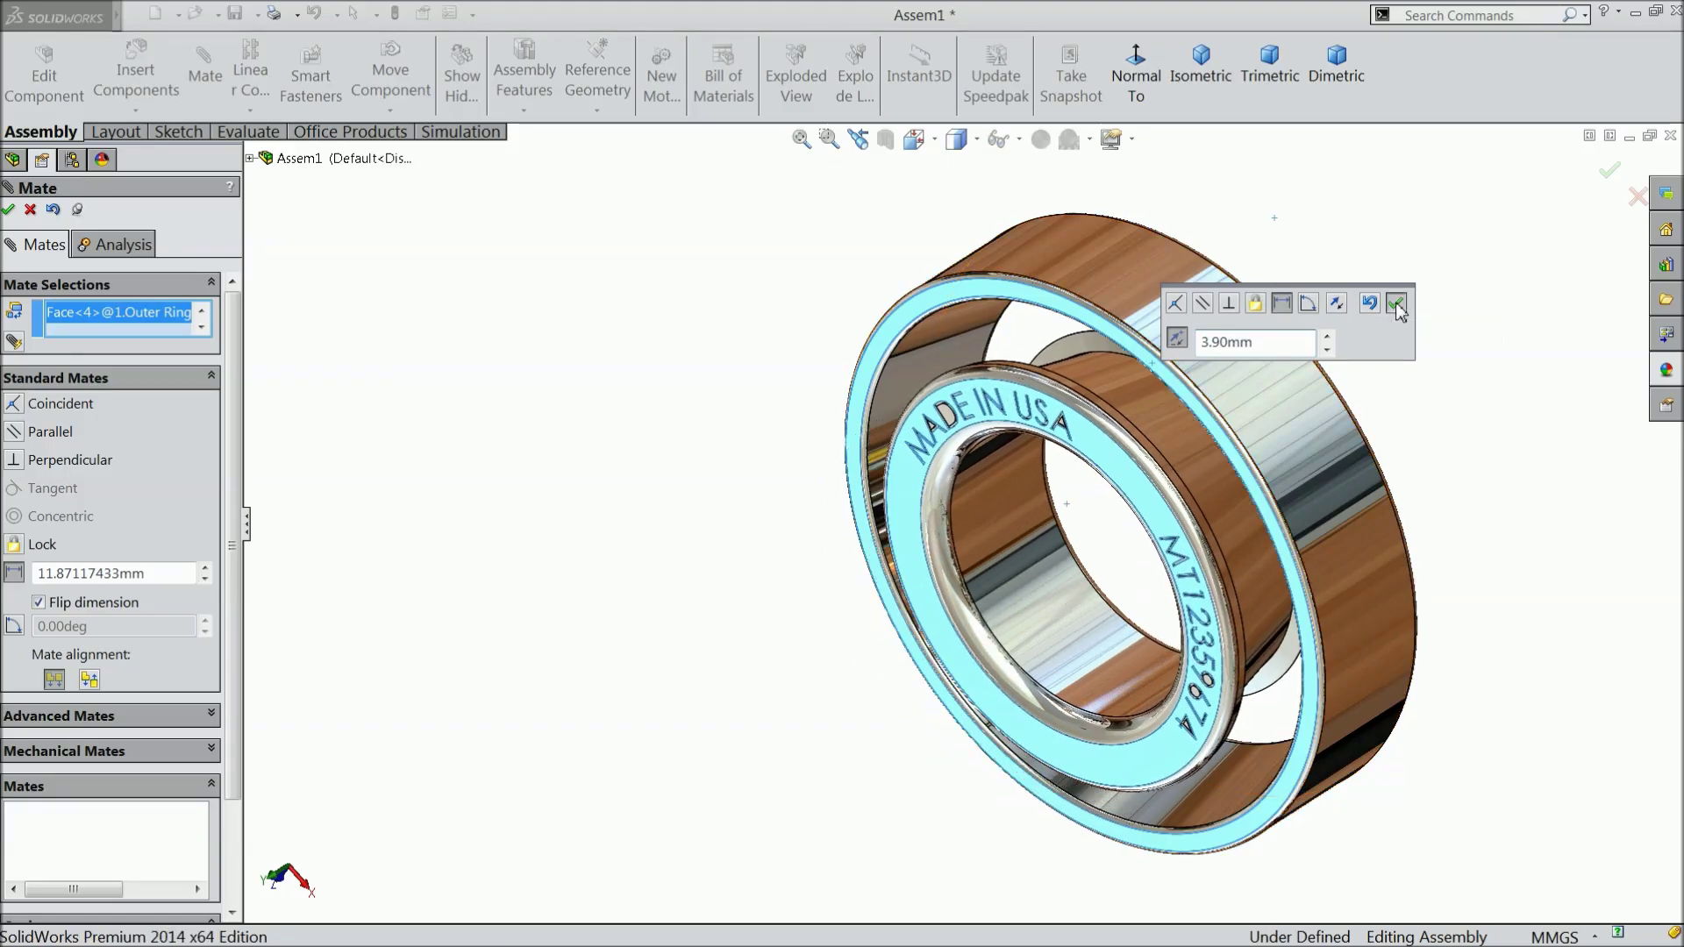
Leave the Mate command and rotate the inner ring about its axis to test its motion
{"action": "middle_click_drag", "start_coordinate": [1403, 326], "coordinate": [1395, 266]}
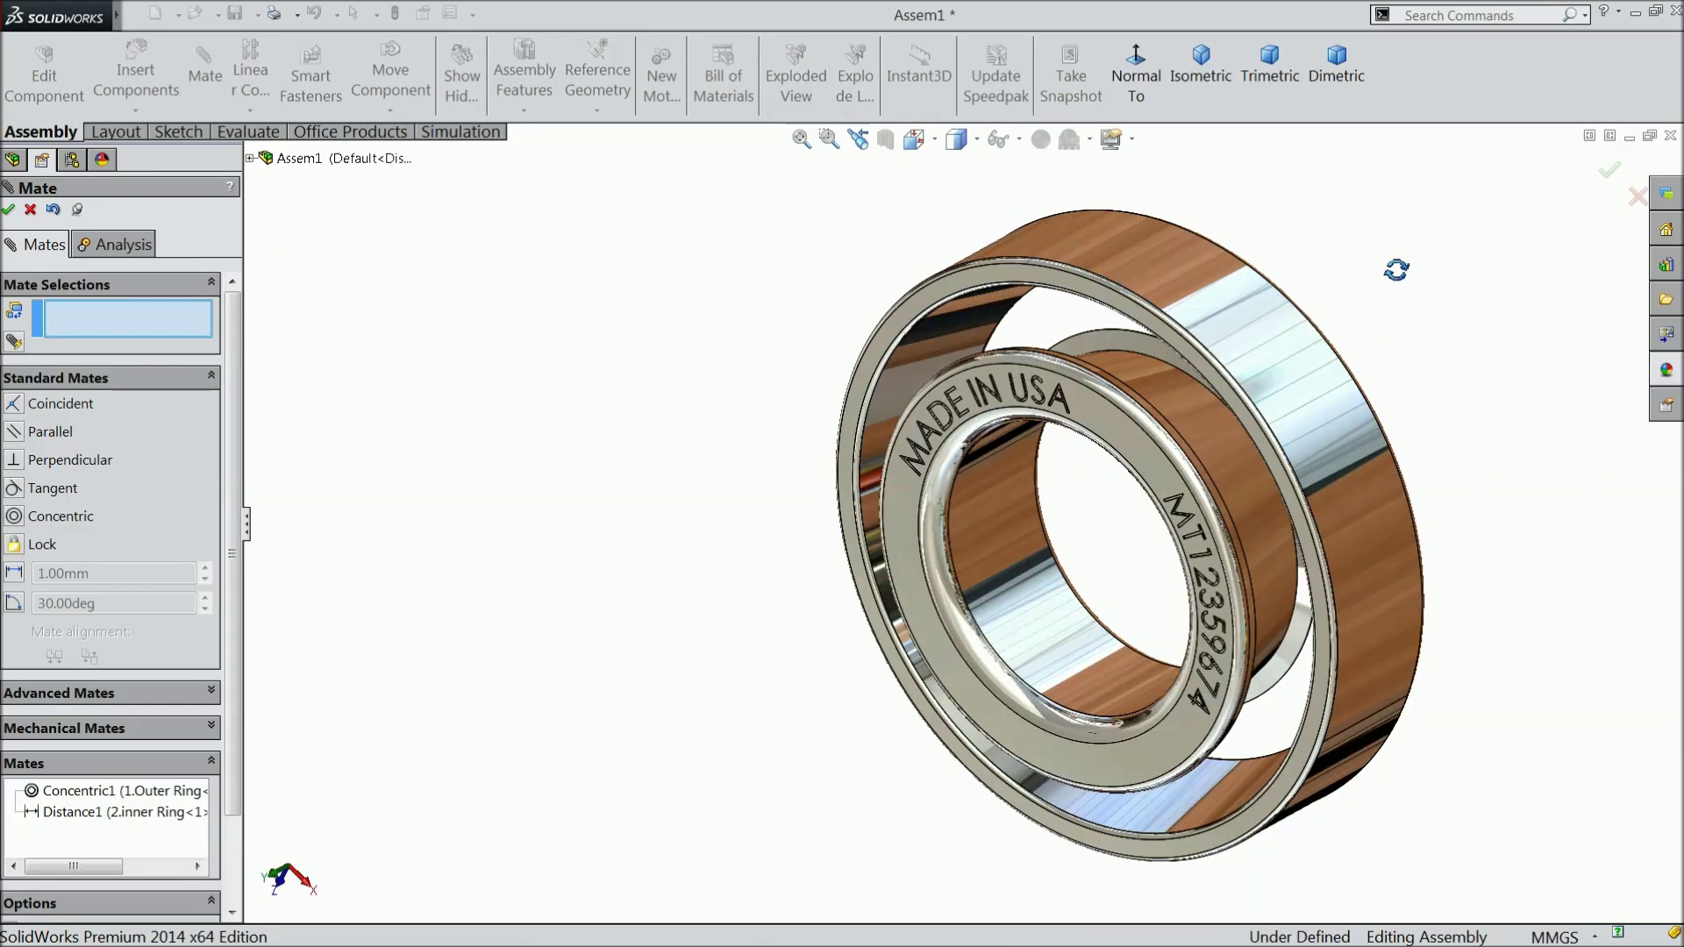
{"action": "left_click", "coordinate": [30, 209]}
{"action": "left_click_drag", "start_coordinate": [1118, 417], "coordinate": [1110, 626]}
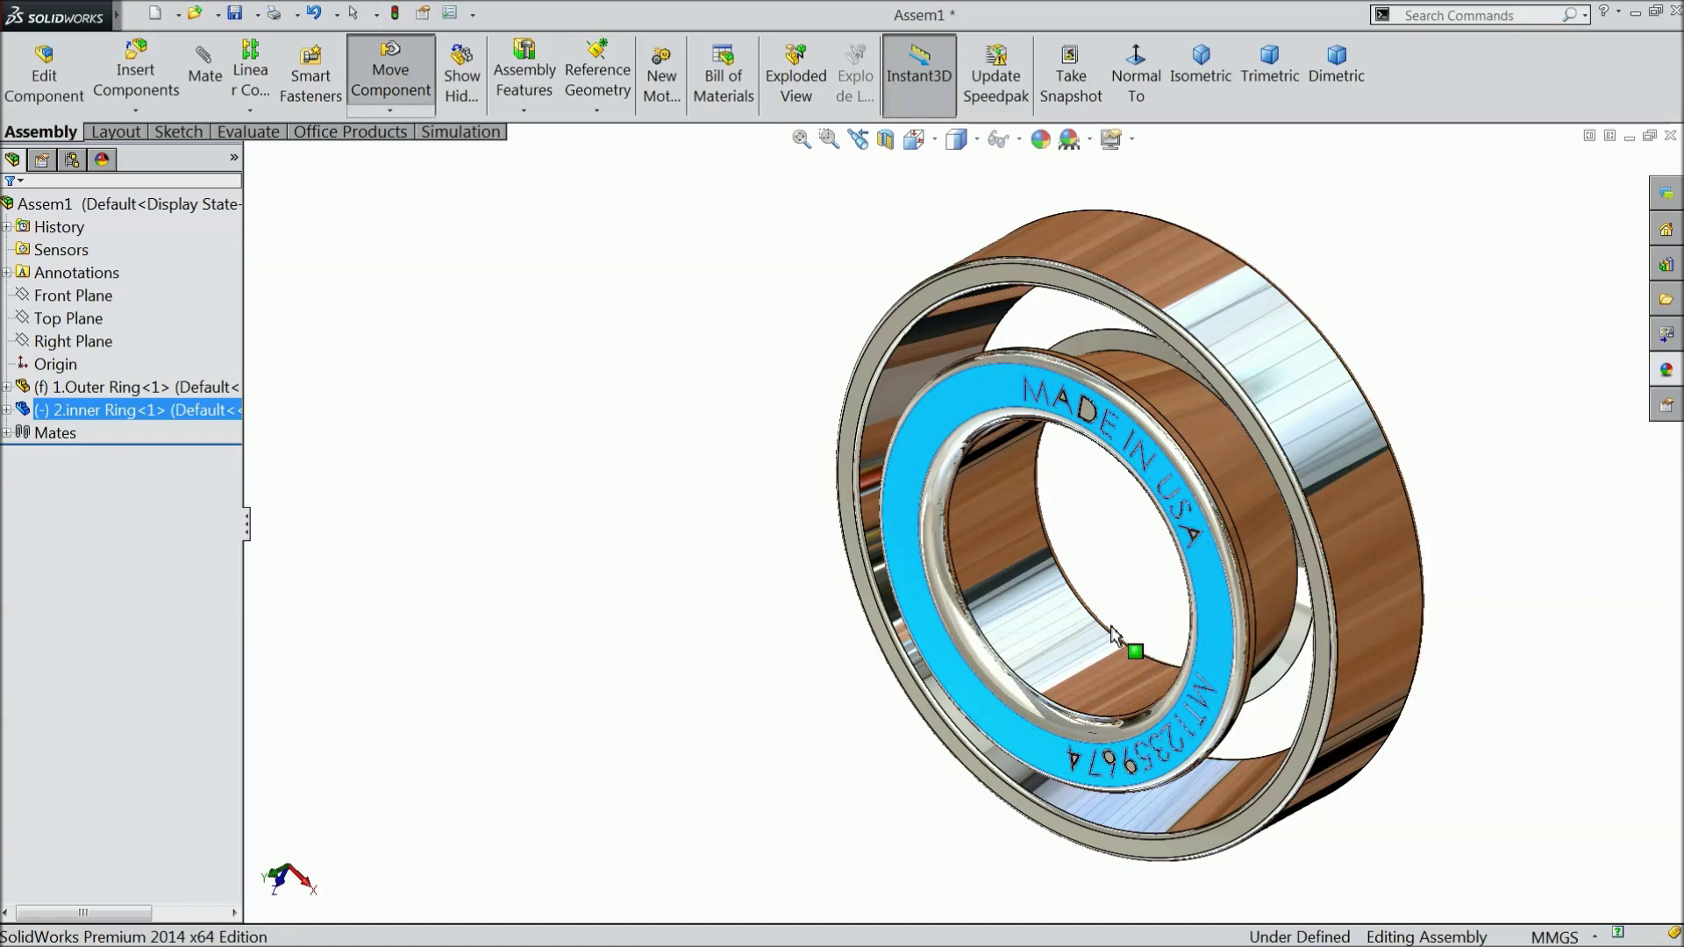
Insert the part 3.Cage.SLDPRT into the assembly and move it clear of the two rings
{"action": "left_click", "coordinate": [149, 76]}
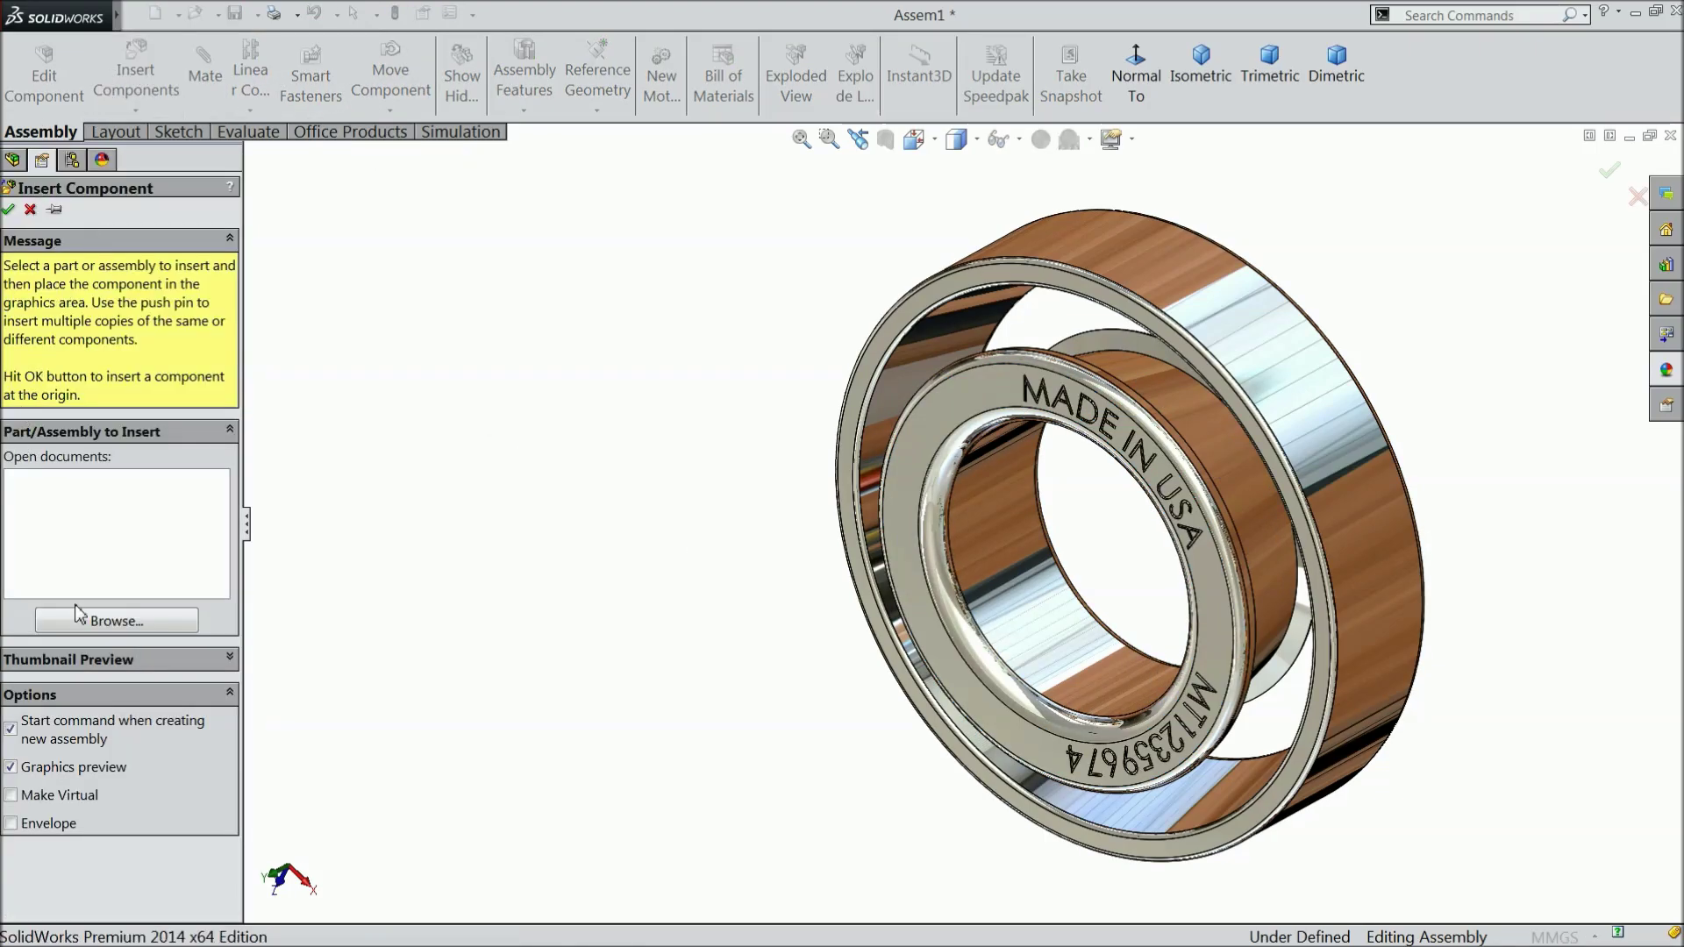
{"action": "left_click", "coordinate": [117, 621]}
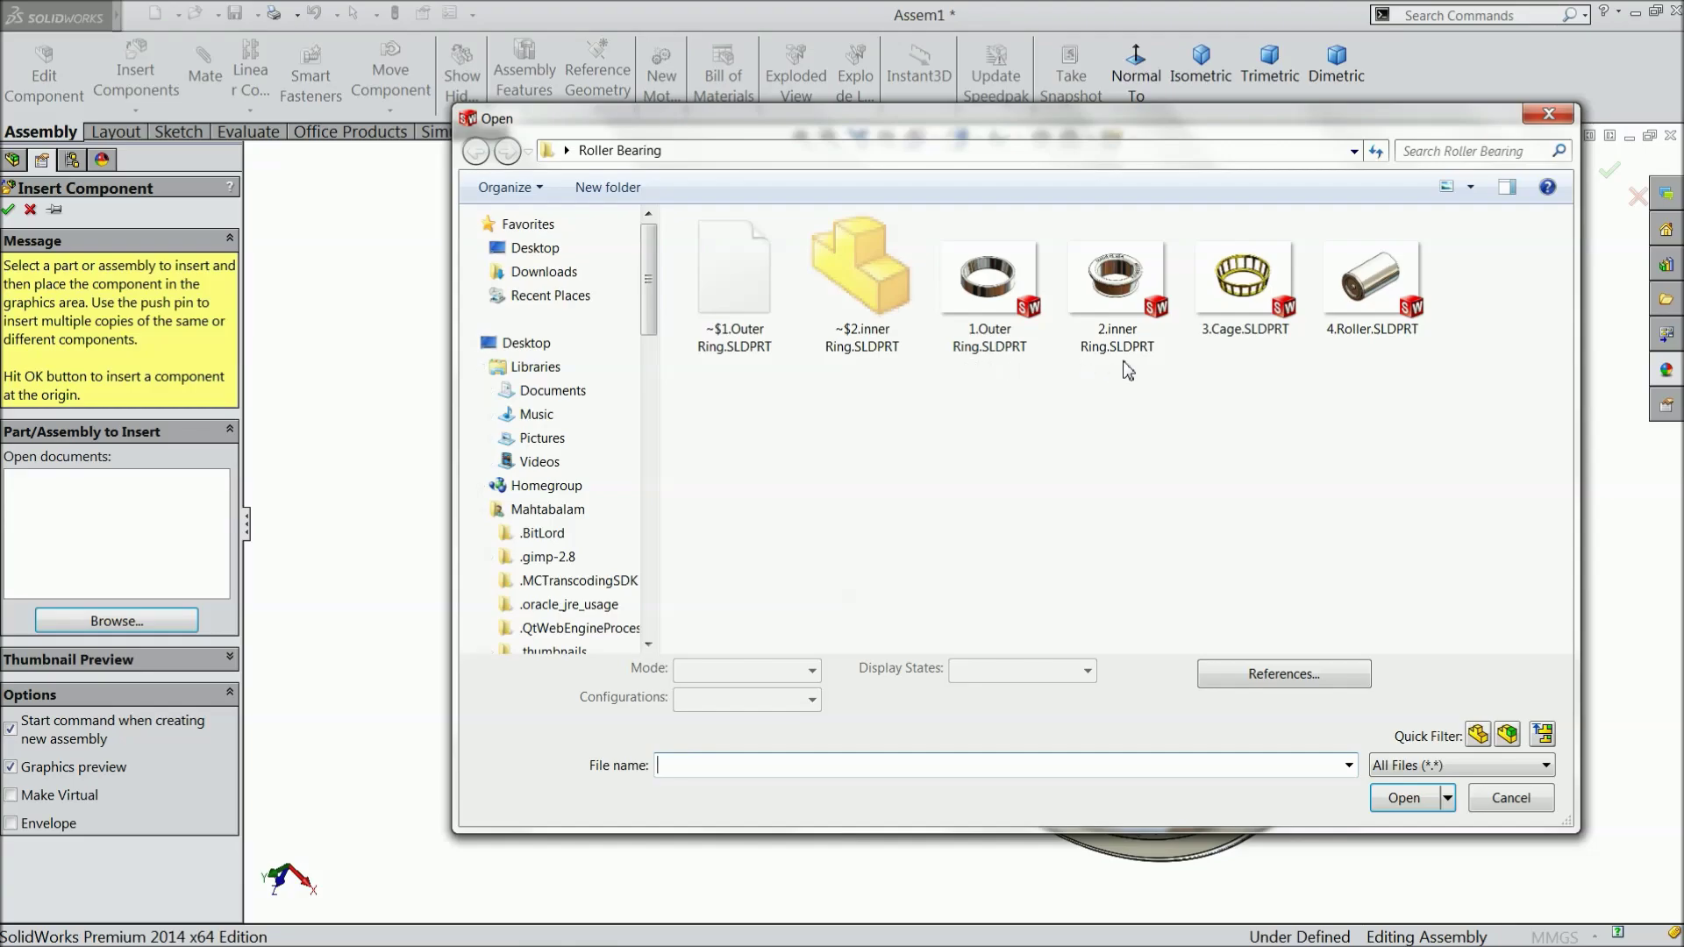
{"action": "left_click", "coordinate": [1237, 320]}
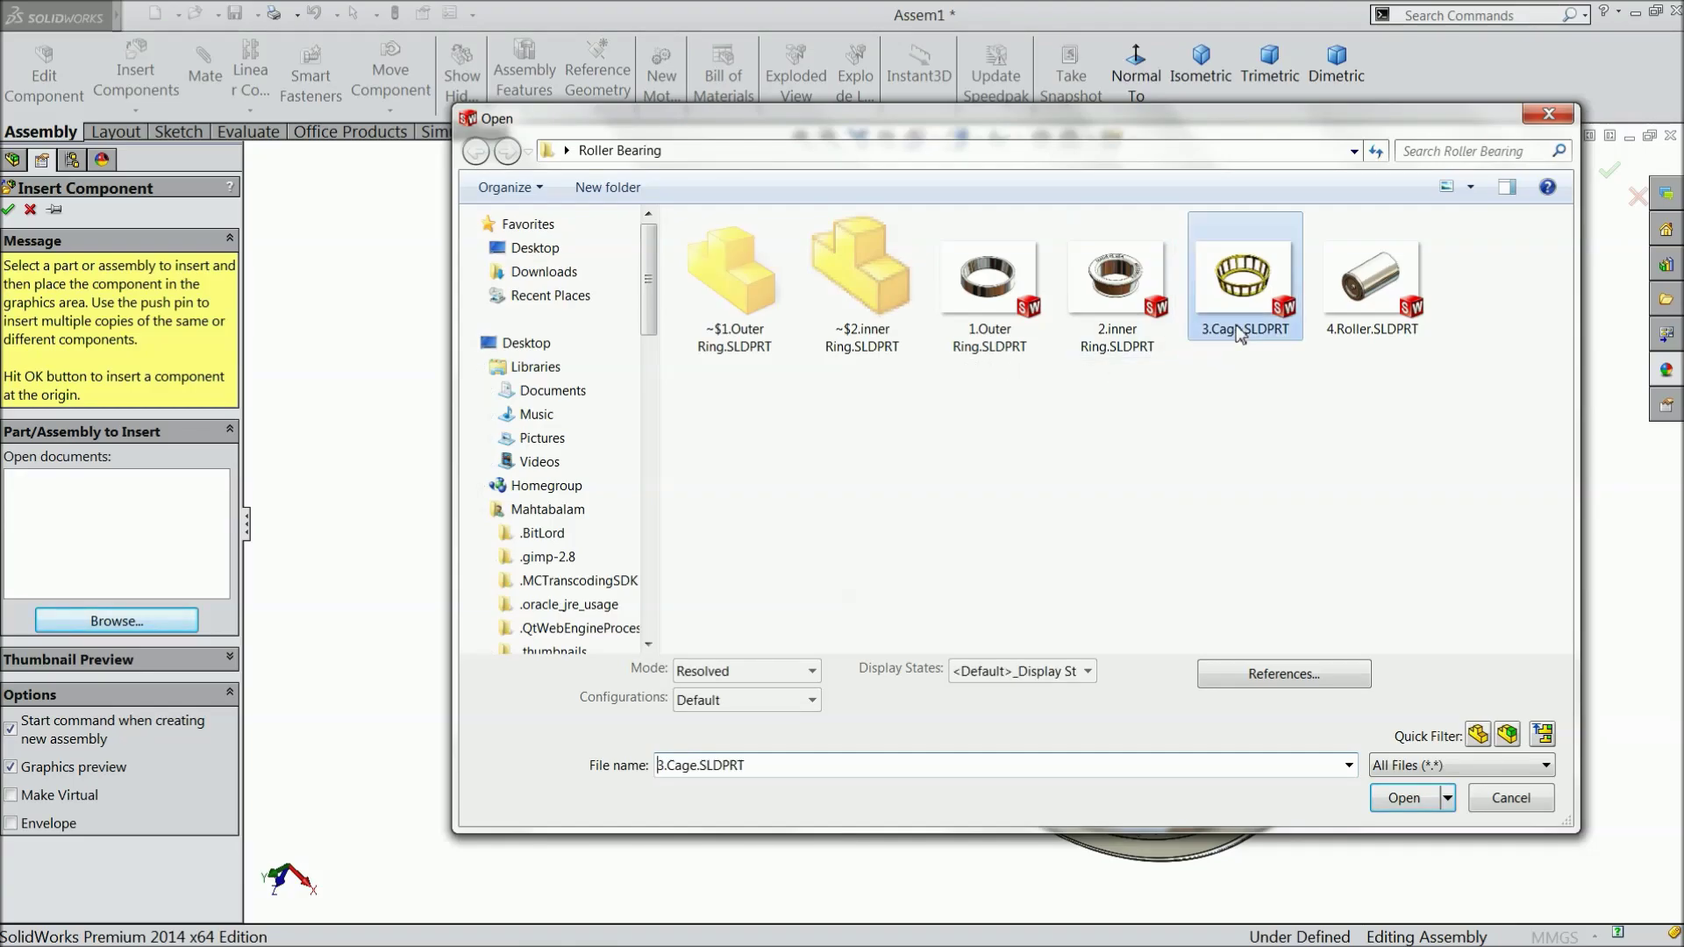
{"action": "left_click", "coordinate": [1404, 800]}
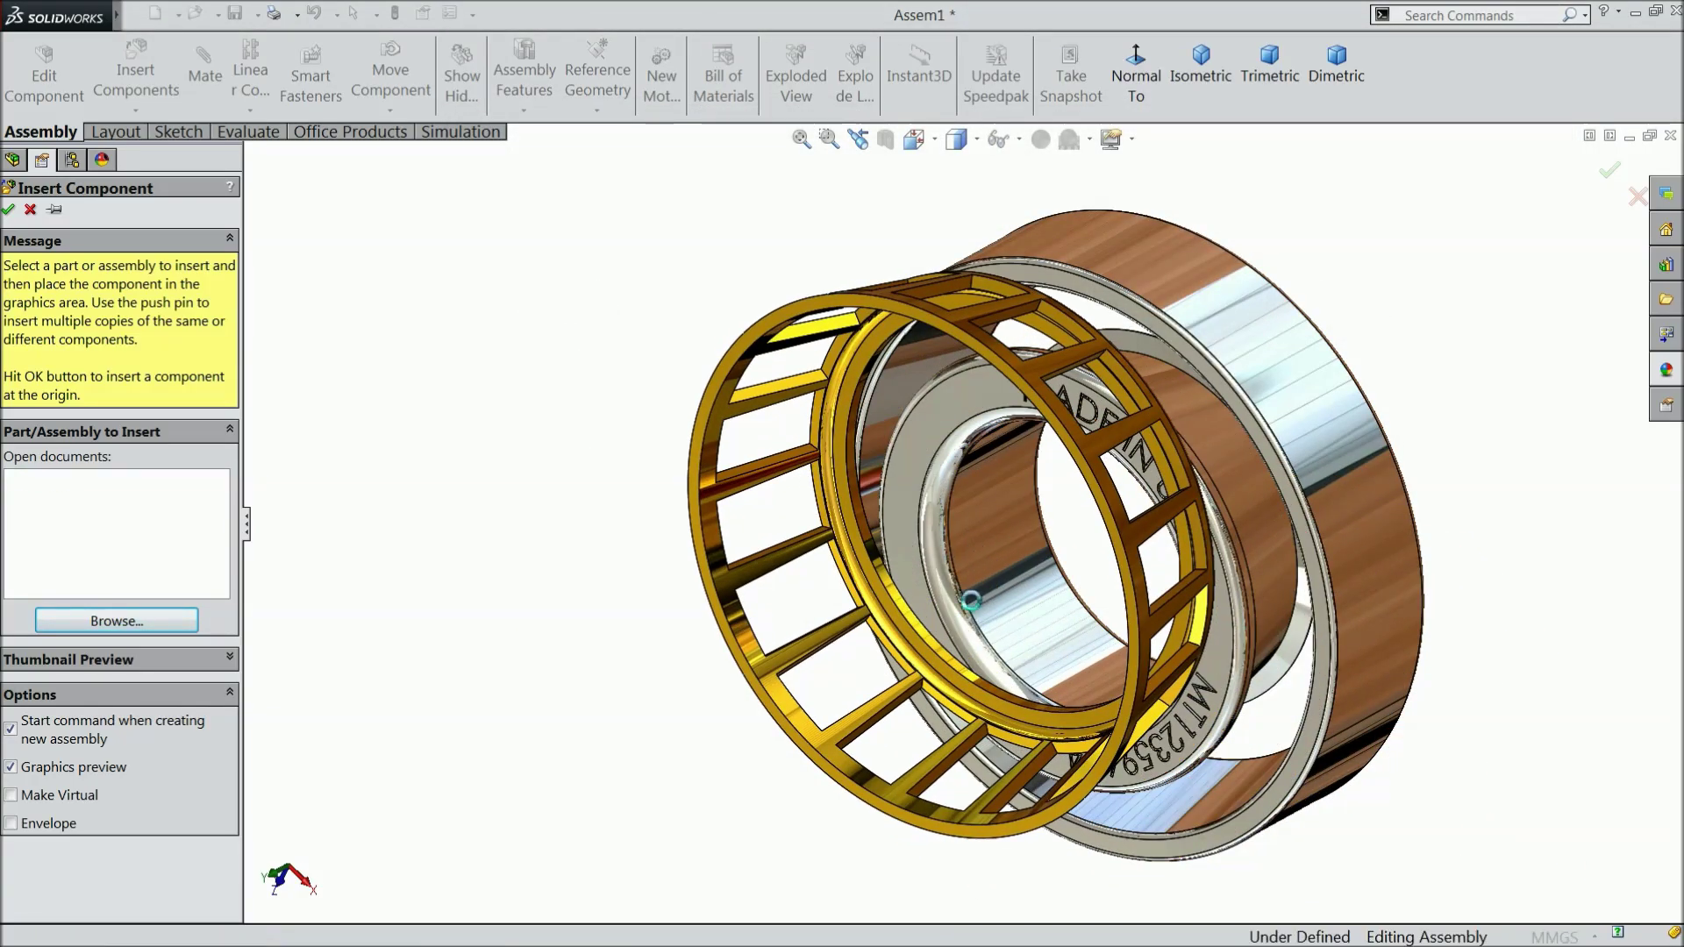
{"action": "left_click", "coordinate": [970, 601]}
{"action": "scroll", "coordinate": [1044, 513], "scroll_direction": "down", "scroll_amount": 2}
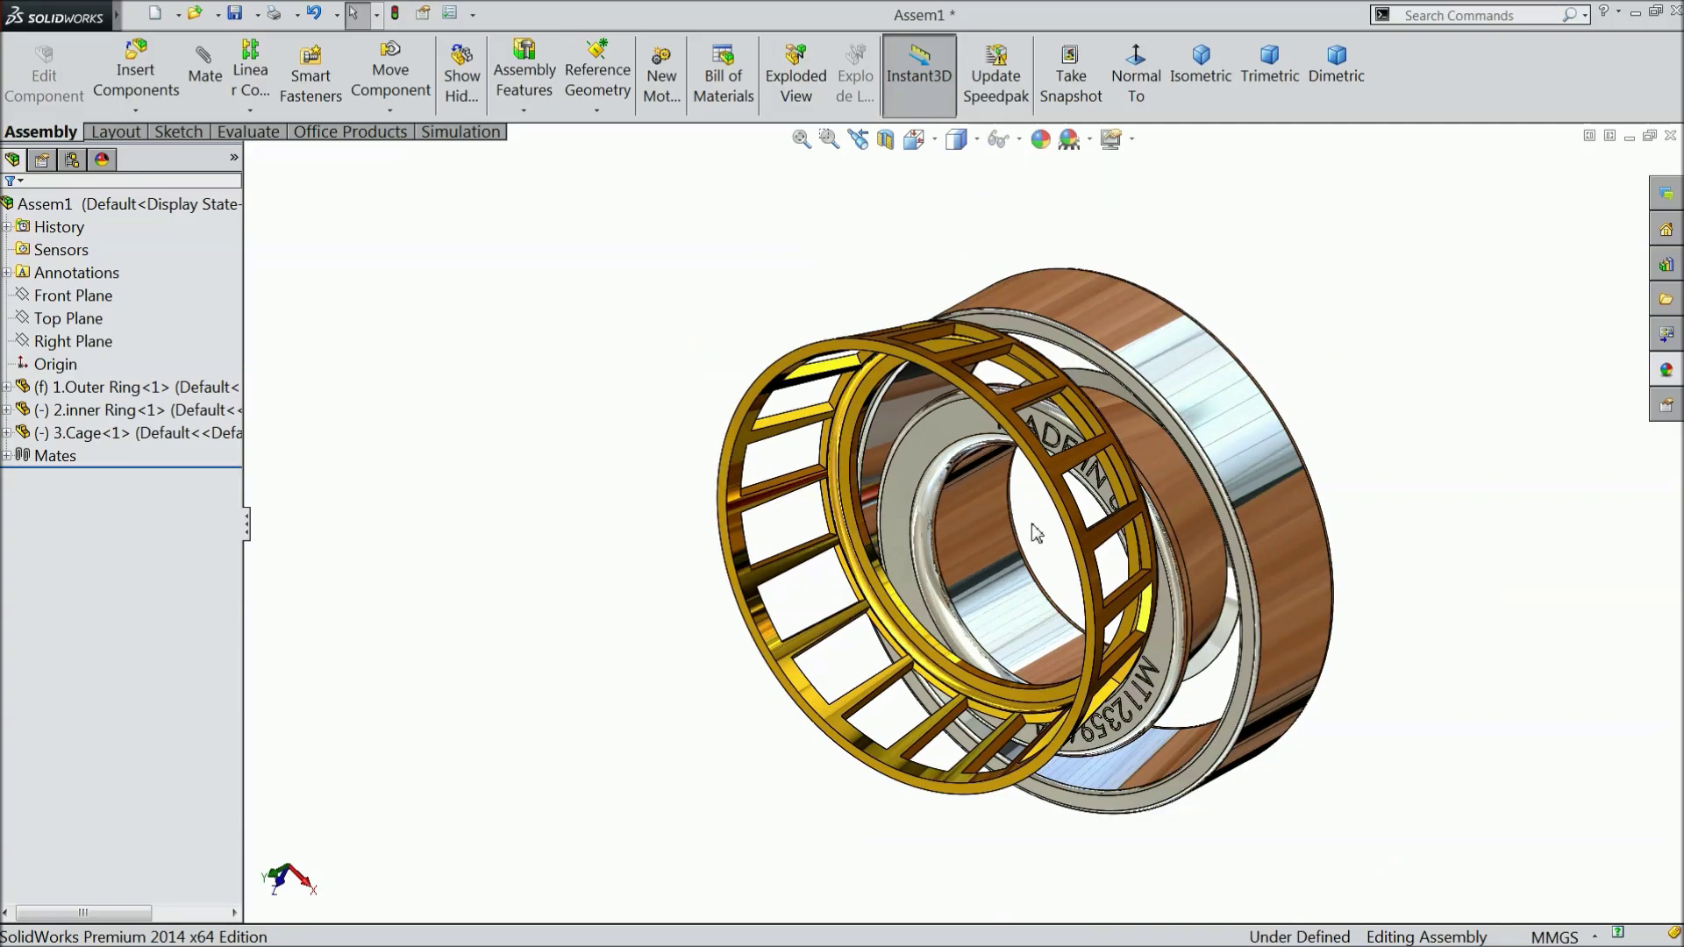
{"action": "left_click_drag", "start_coordinate": [965, 582], "coordinate": [748, 410]}
{"action": "left_click", "coordinate": [745, 513]}
Add a concentric mate between the cage's inner cylindrical face and the inner ring's bore
{"action": "left_click", "coordinate": [207, 79]}
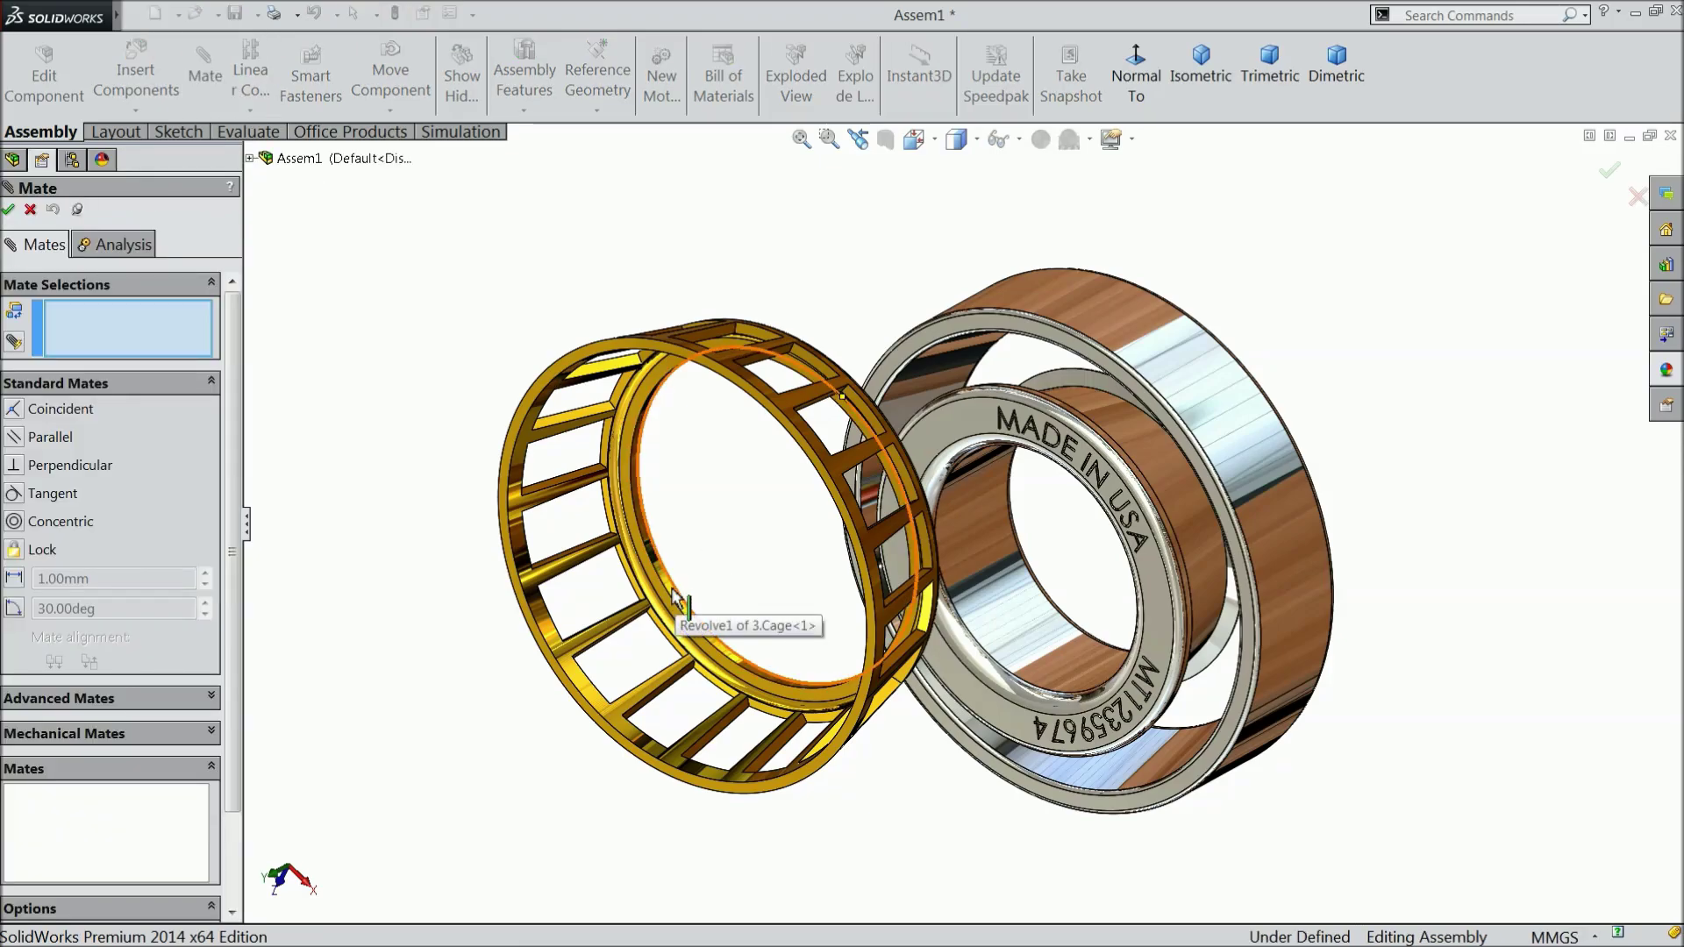
{"action": "scroll", "coordinate": [675, 599], "scroll_direction": "down", "scroll_amount": 5}
{"action": "left_click", "coordinate": [774, 584]}
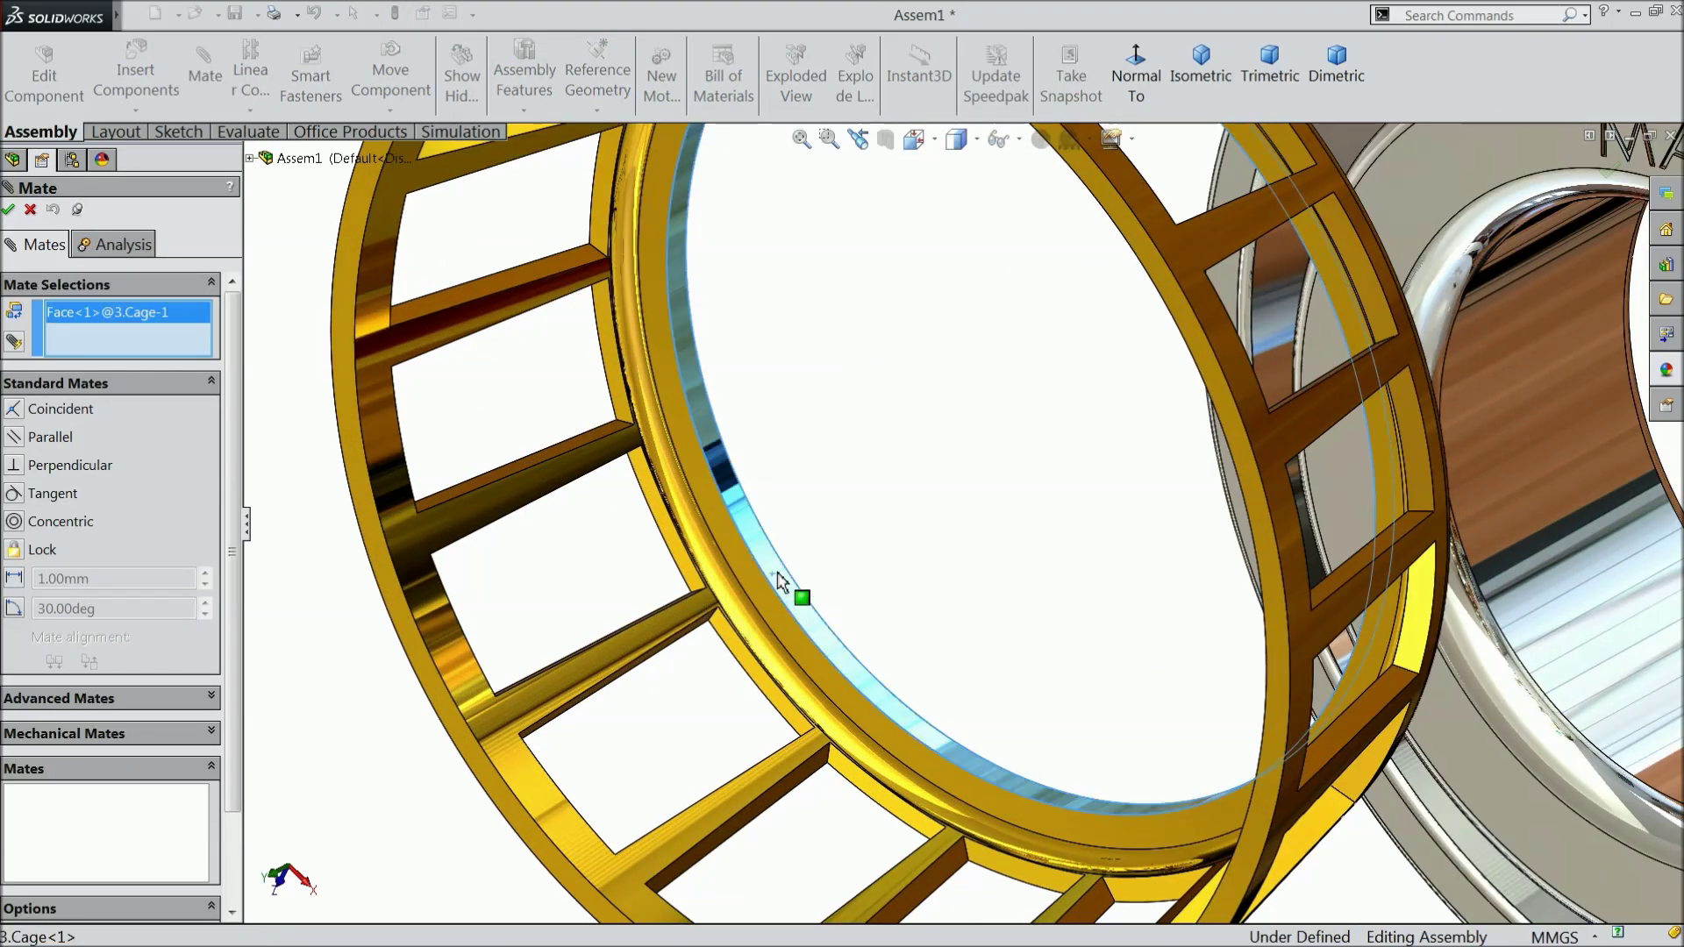
{"action": "scroll", "coordinate": [773, 584], "scroll_direction": "up", "scroll_amount": 5}
{"action": "left_click", "coordinate": [1252, 575]}
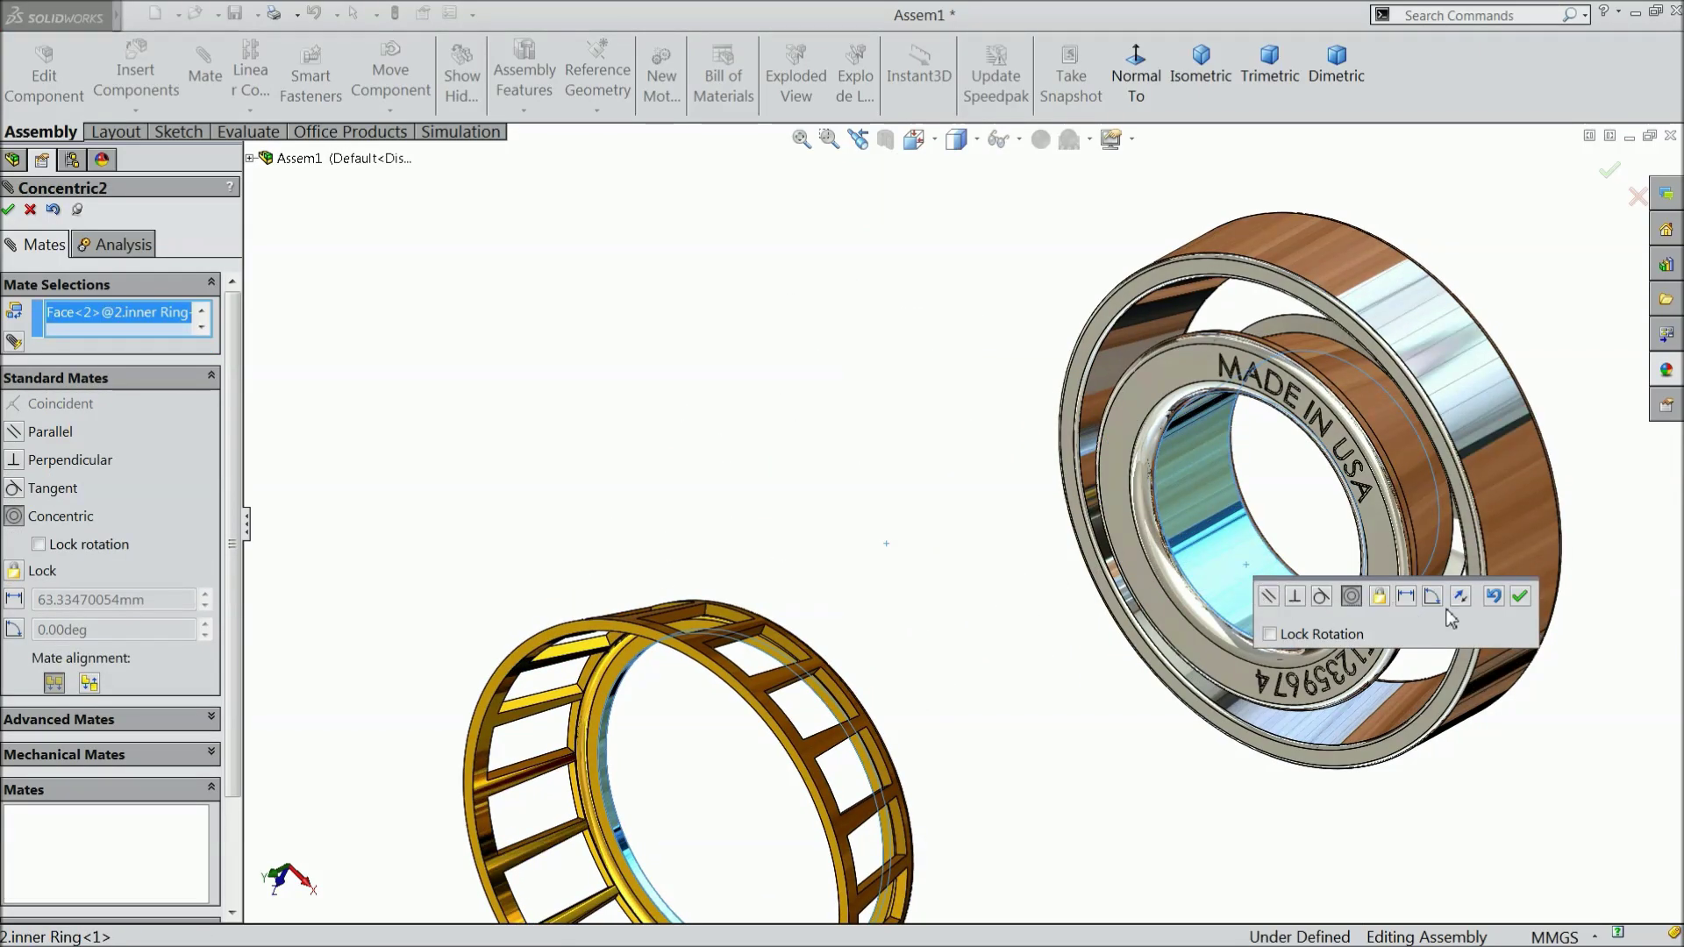
{"action": "left_click", "coordinate": [1520, 596]}
Move the cage along the shared axis into the gap between the inner and outer rings
{"action": "scroll", "coordinate": [976, 720], "scroll_direction": "up", "scroll_amount": 2}
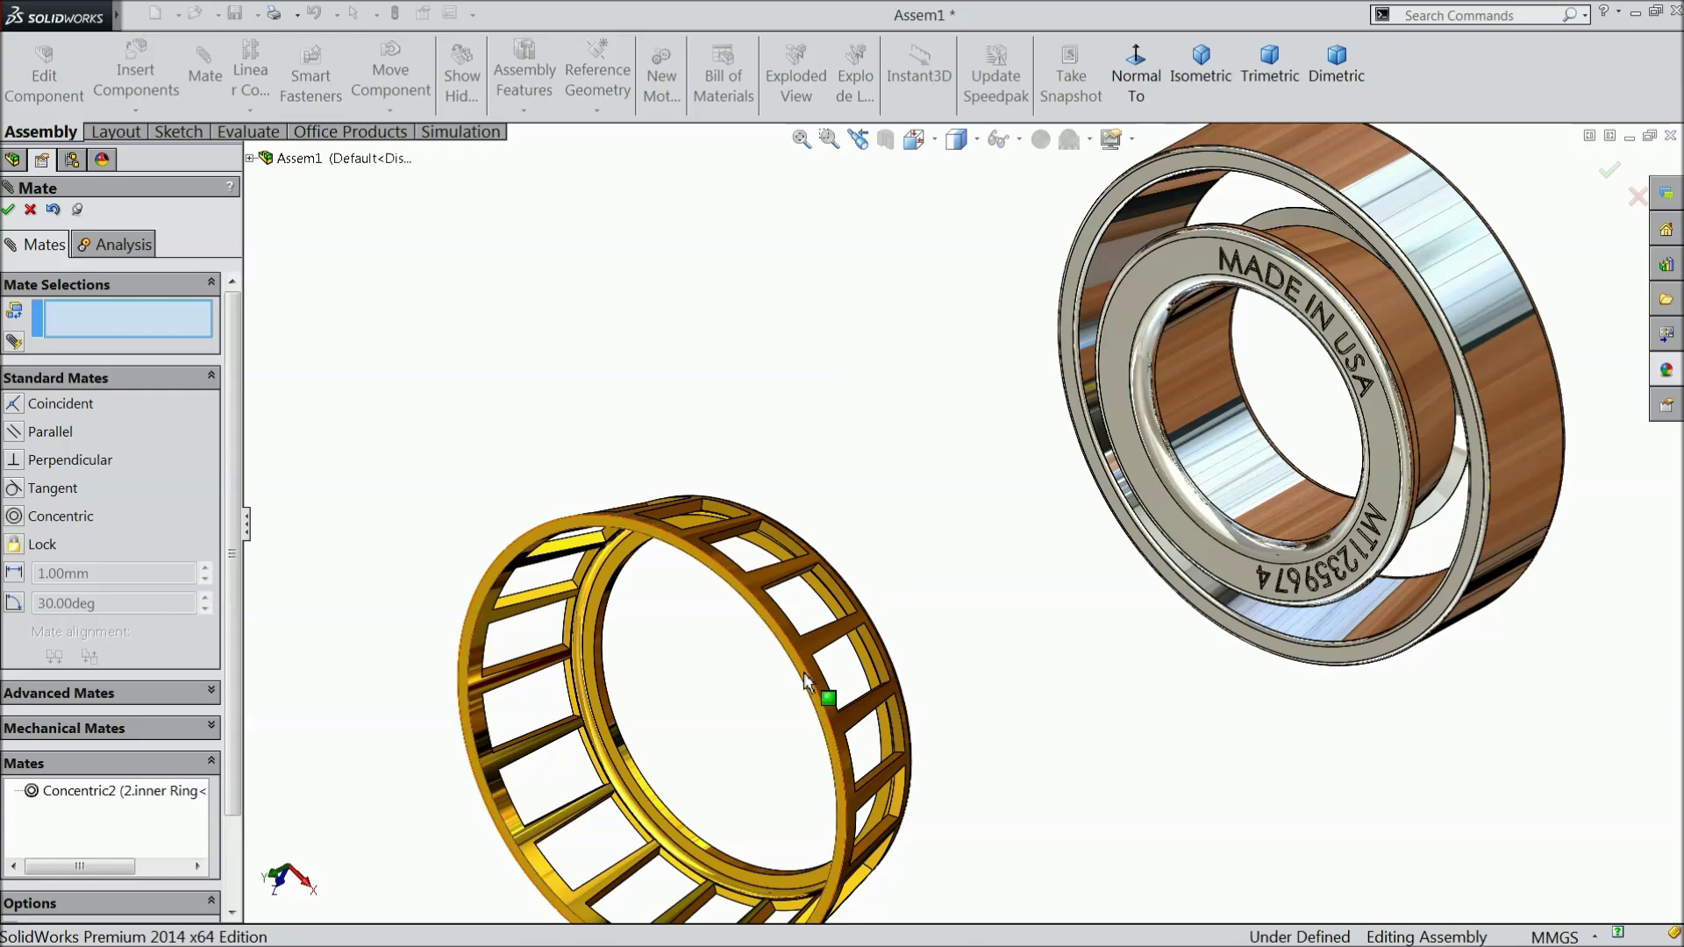
{"action": "left_click_drag", "start_coordinate": [802, 671], "coordinate": [1417, 368]}
{"action": "scroll", "coordinate": [1433, 294], "scroll_direction": "down", "scroll_amount": 2}
{"action": "mouse_move", "coordinate": [1431, 291]}
{"action": "middle_mouse_down"}
{"action": "mouse_move", "coordinate": [1382, 286]}
{"action": "mouse_move", "coordinate": [1421, 292]}
{"action": "middle_mouse_up"}
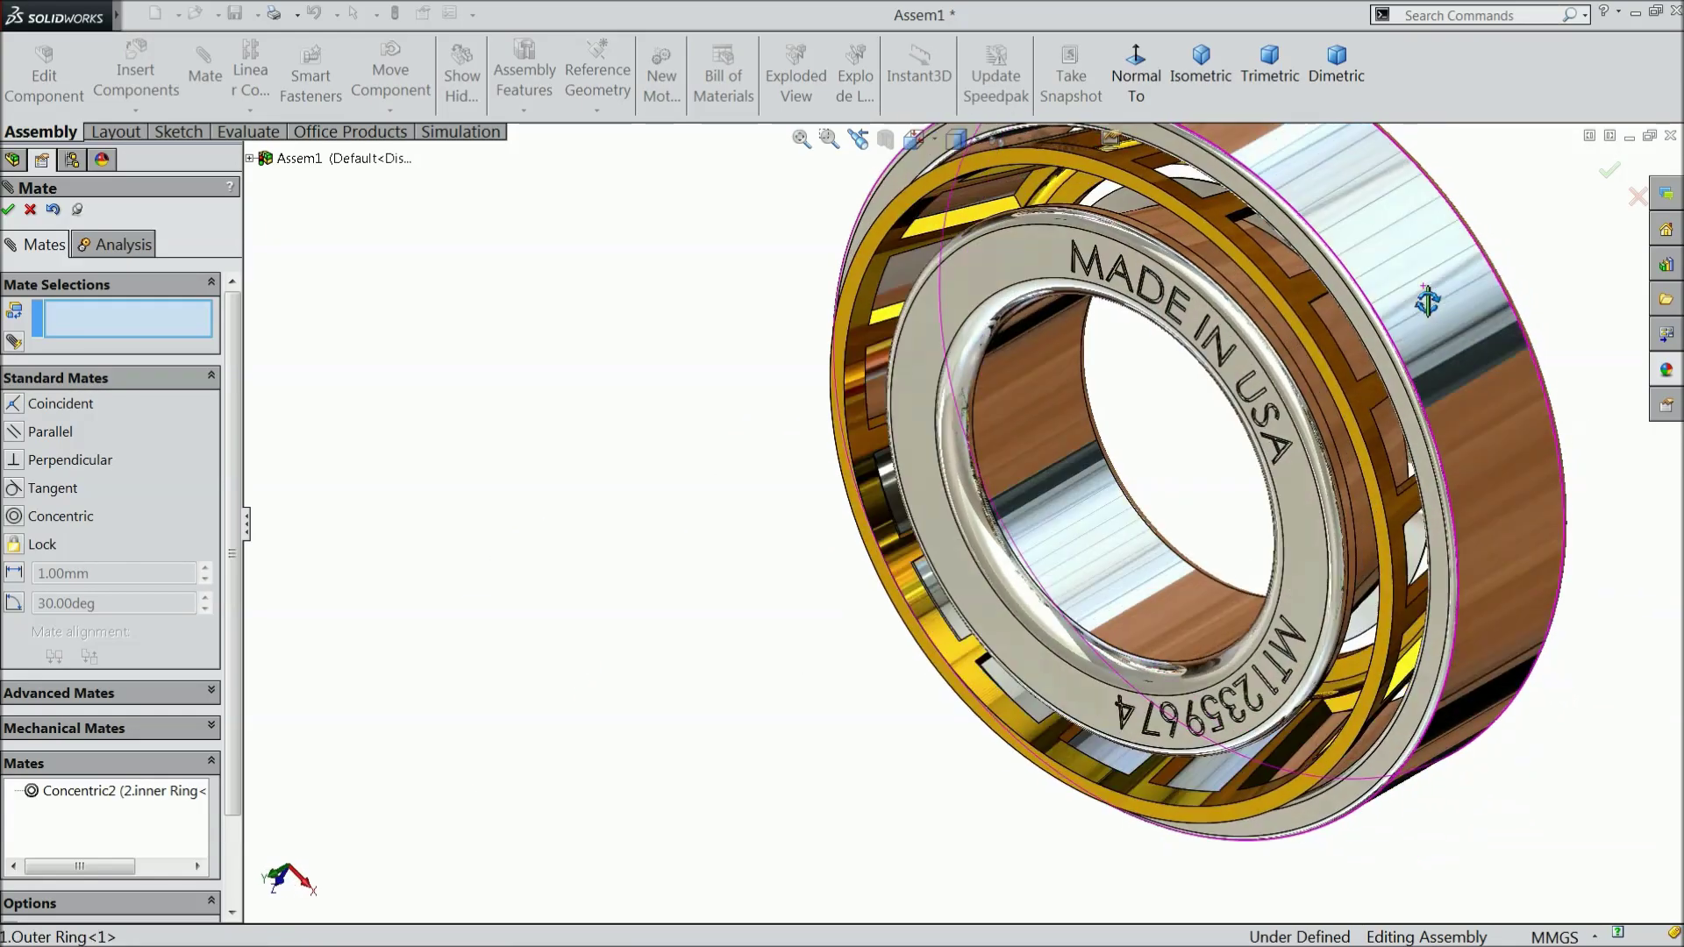
Add a 2.15 mm distance mate between the cage's front end face and the outer ring's adjacent end face, then leave the Mate command
{"action": "scroll", "coordinate": [1342, 263], "scroll_direction": "down", "scroll_amount": 5}
{"action": "left_click", "coordinate": [1008, 355]}
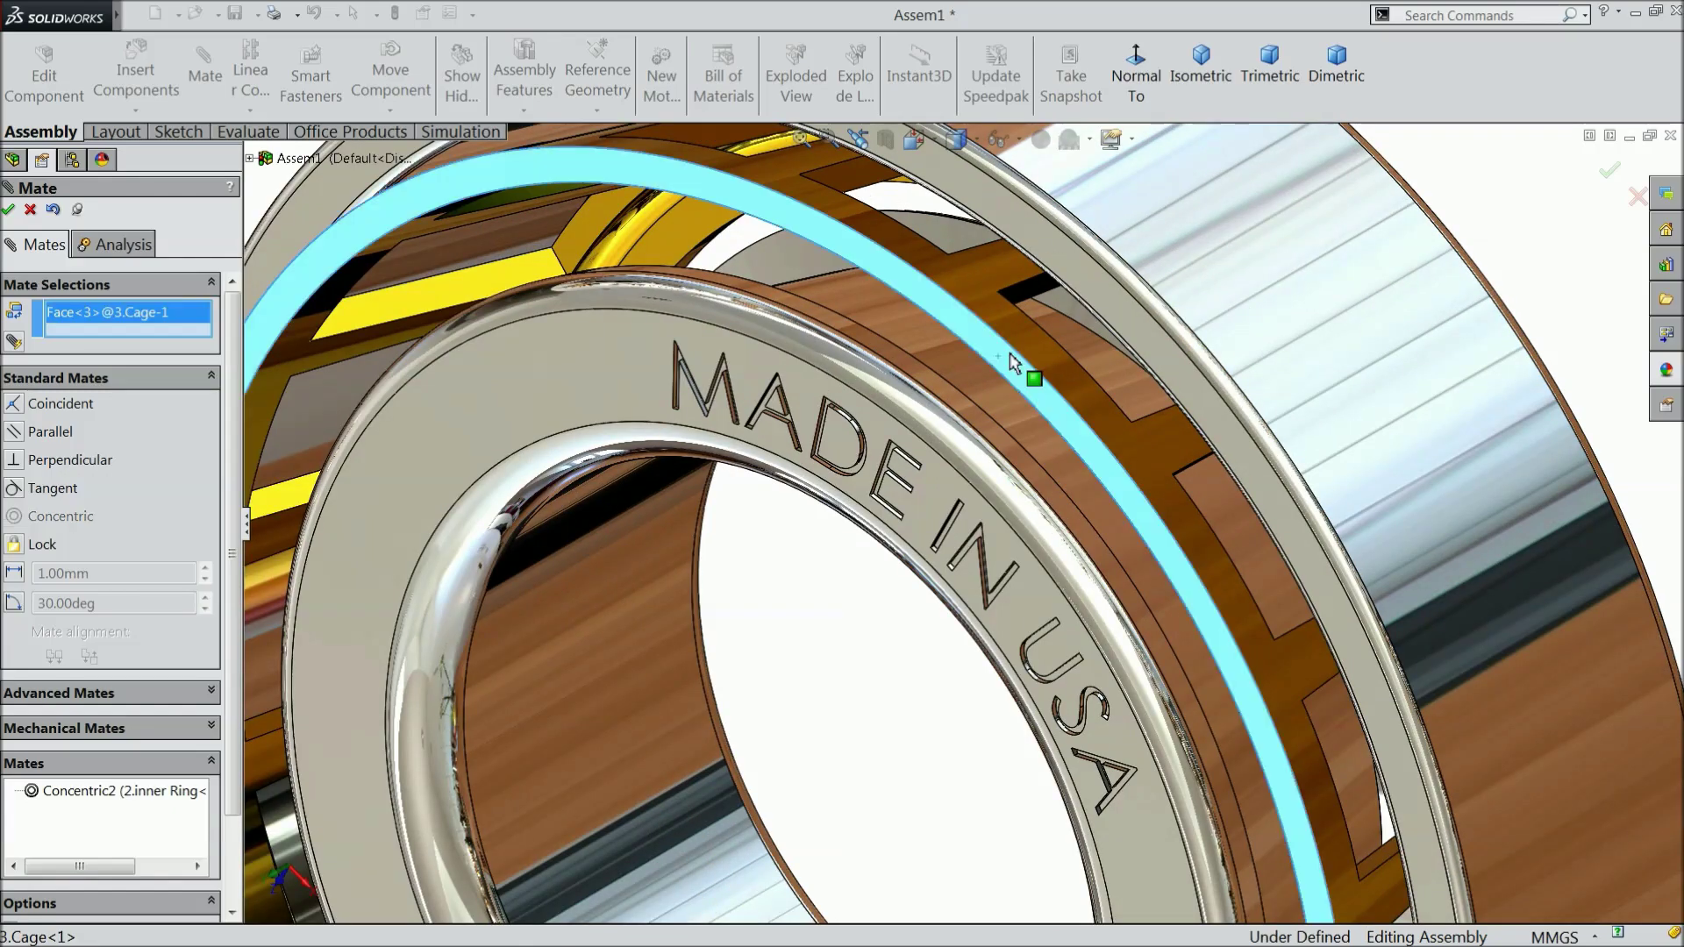
{"action": "left_click", "coordinate": [1119, 288]}
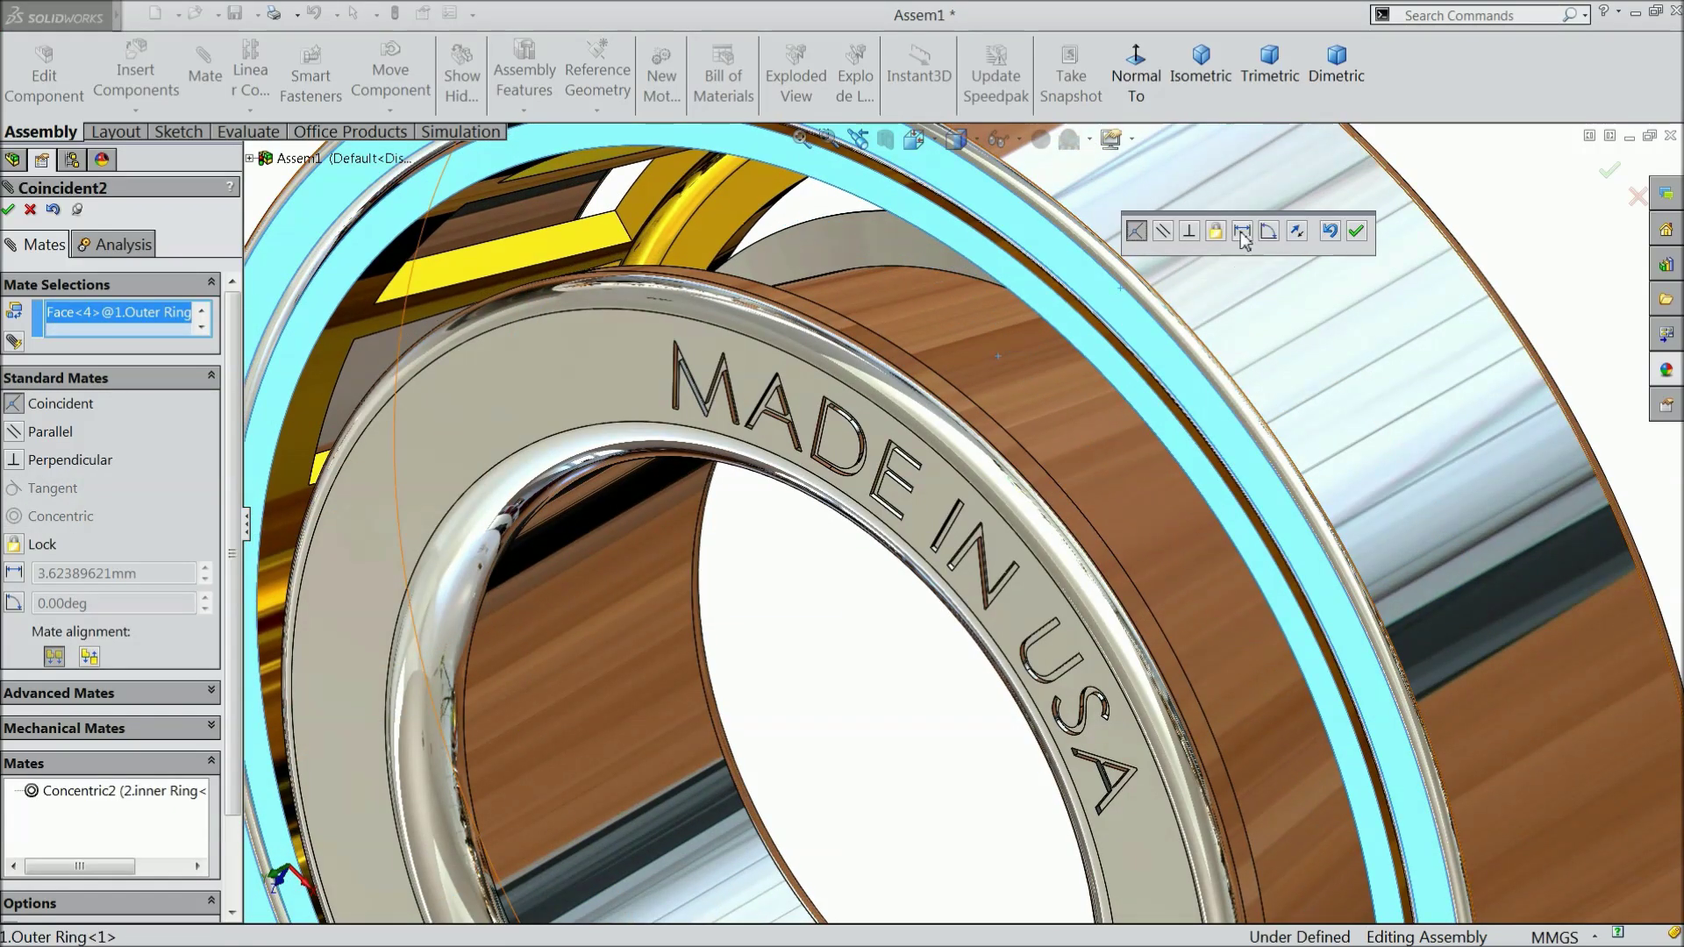
{"action": "left_click", "coordinate": [1242, 233]}
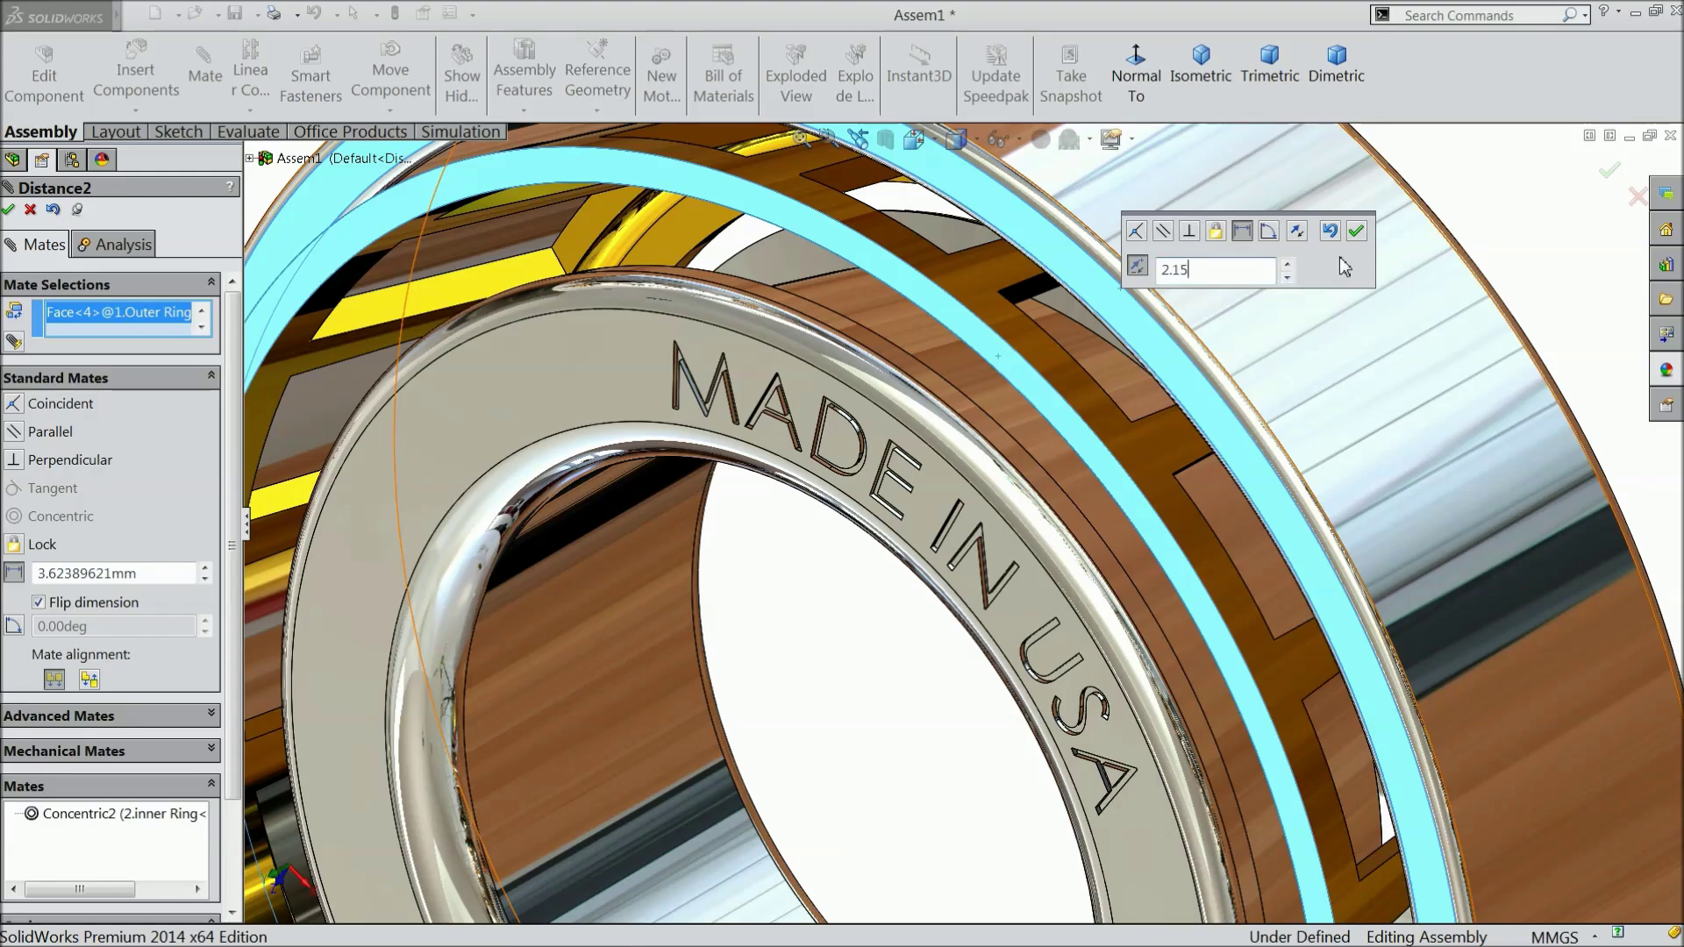
{"action": "key", "text": "Return"}
{"action": "left_click", "coordinate": [1356, 231]}
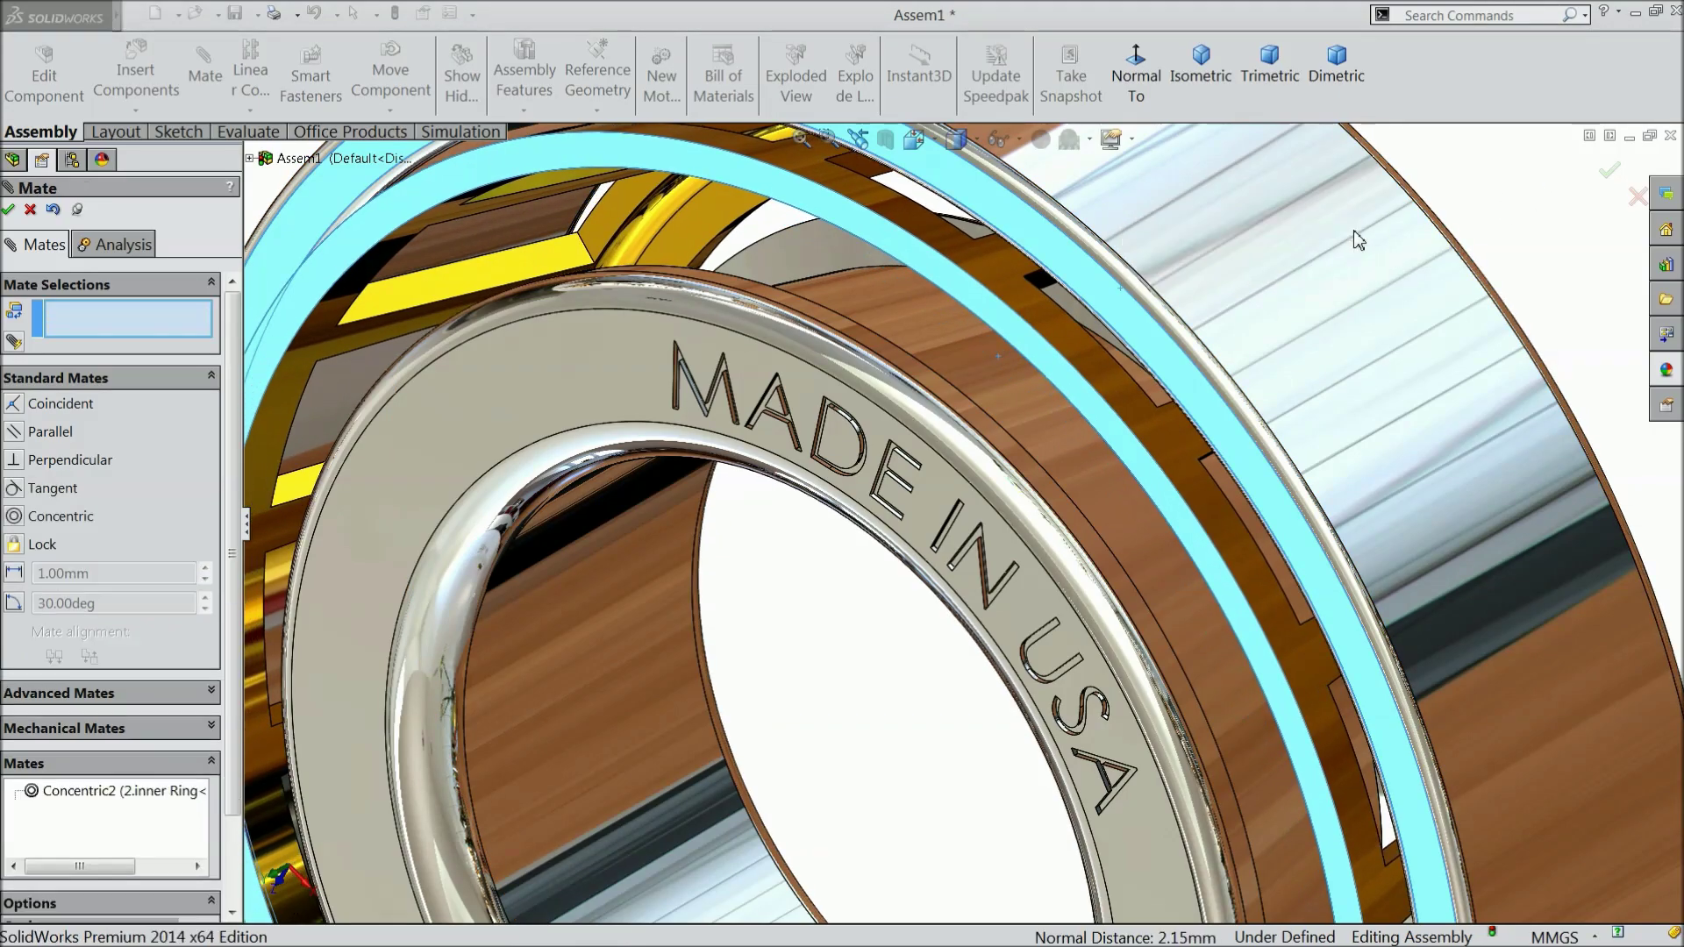
{"action": "scroll", "coordinate": [911, 419], "scroll_direction": "up", "scroll_amount": 6}
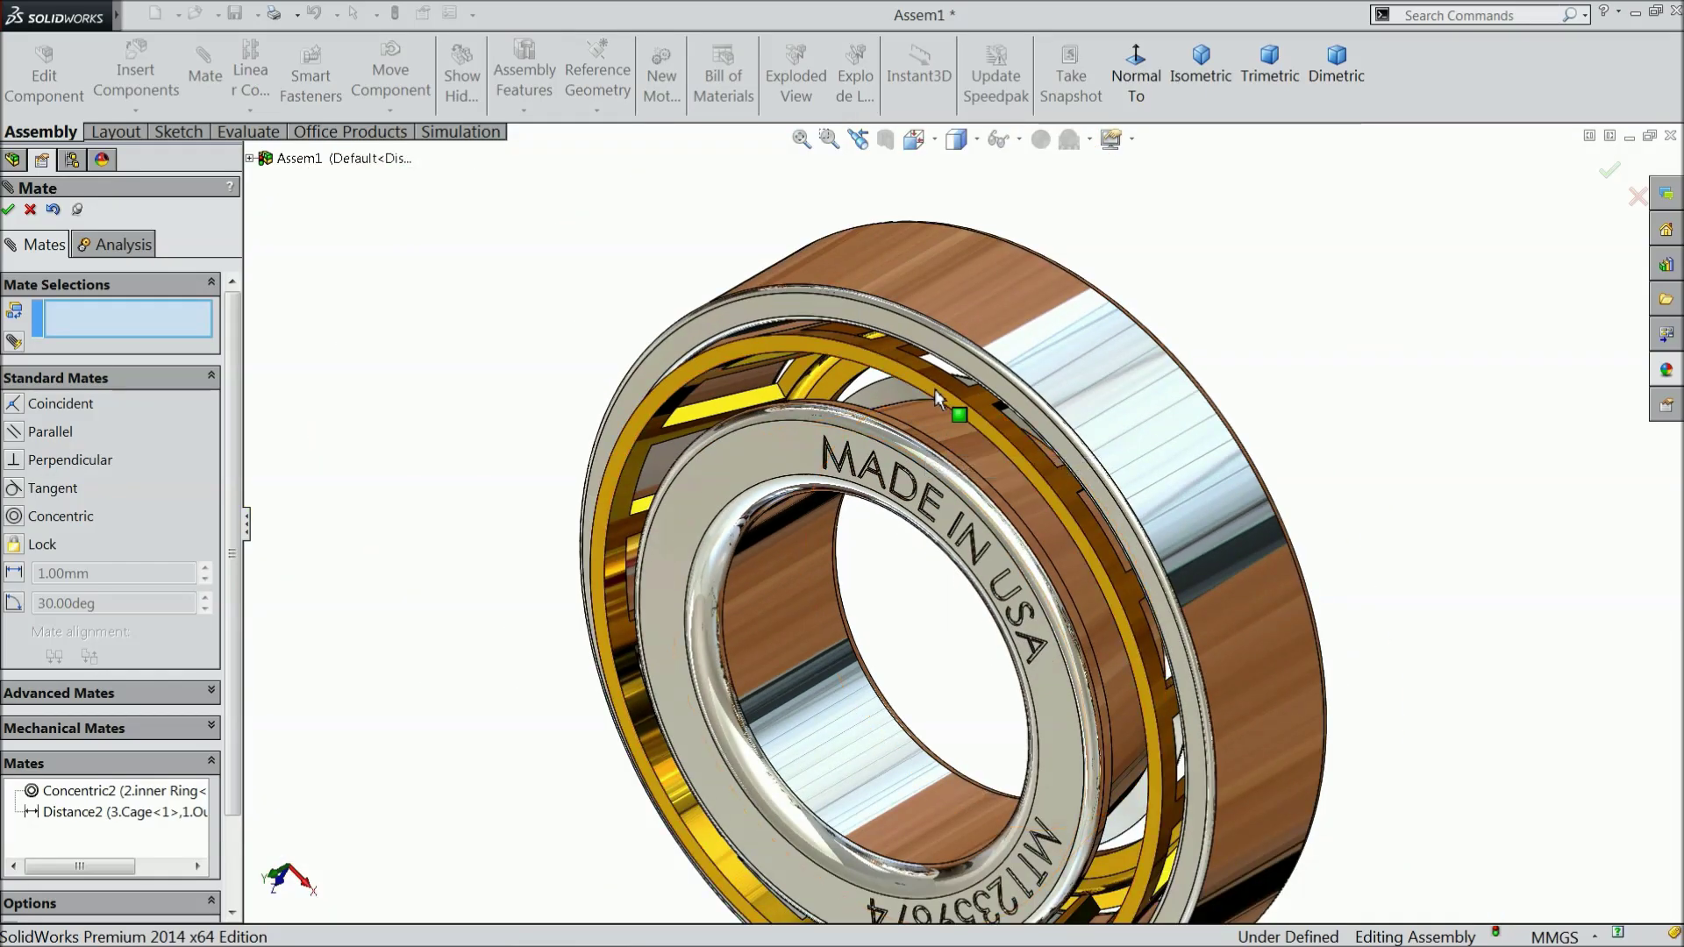
{"action": "left_click", "coordinate": [31, 211]}
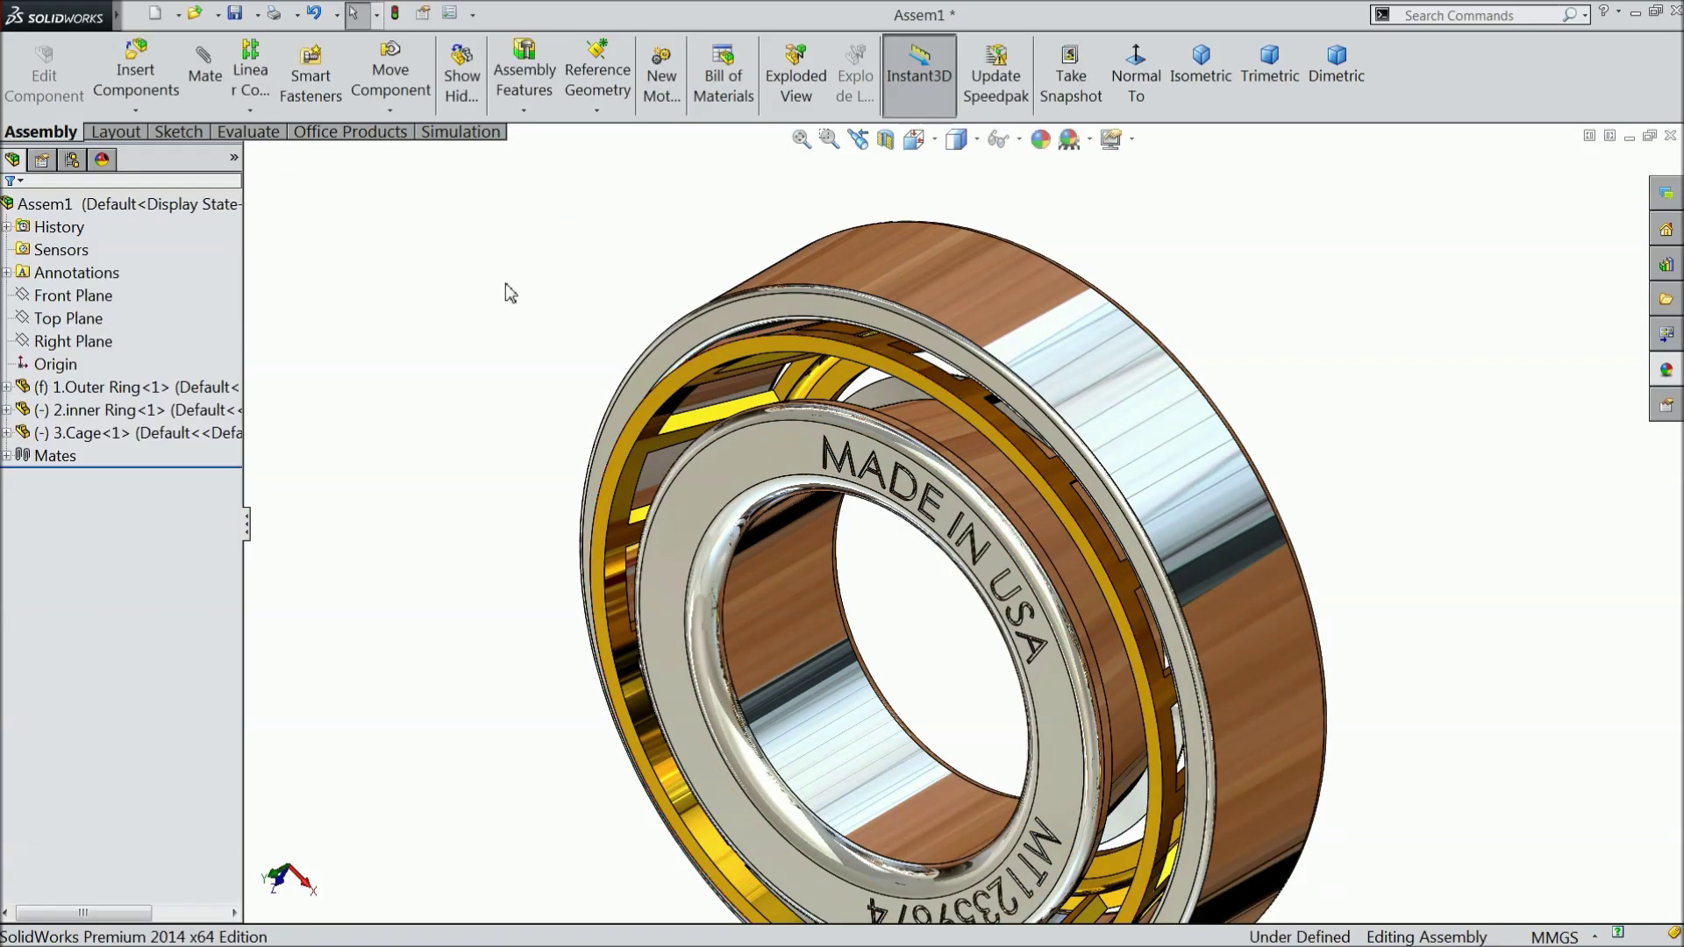
Hide the outer ring and show the remaining components in isometric view
{"action": "left_click", "coordinate": [991, 336]}
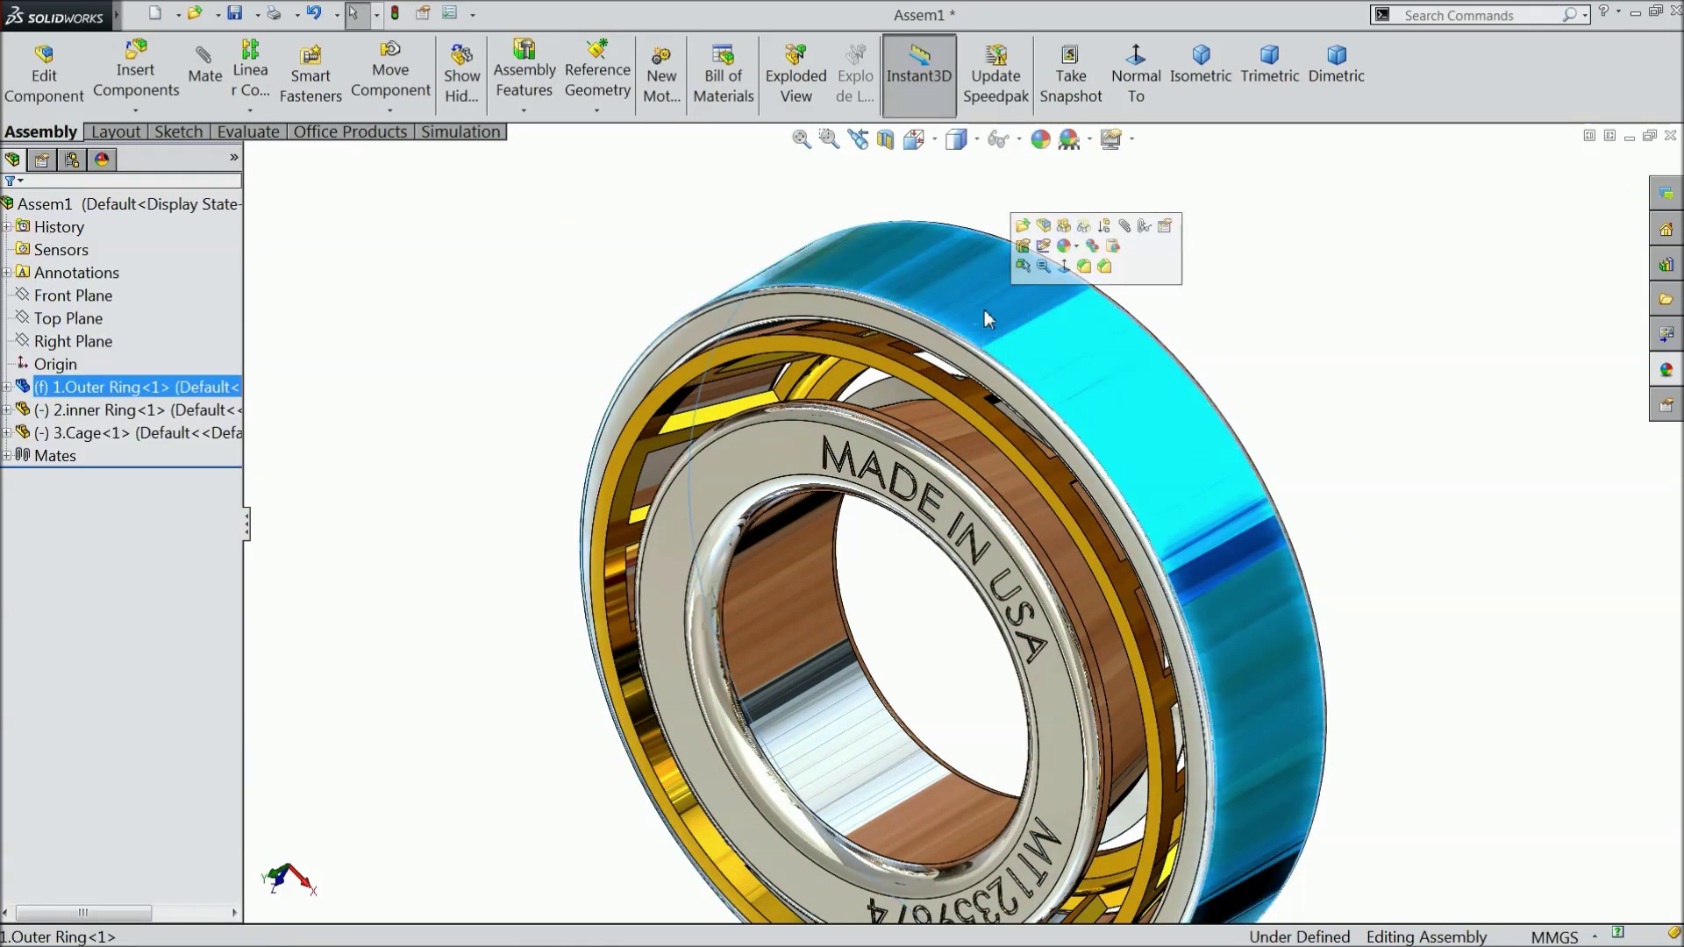
{"action": "left_click", "coordinate": [1063, 228]}
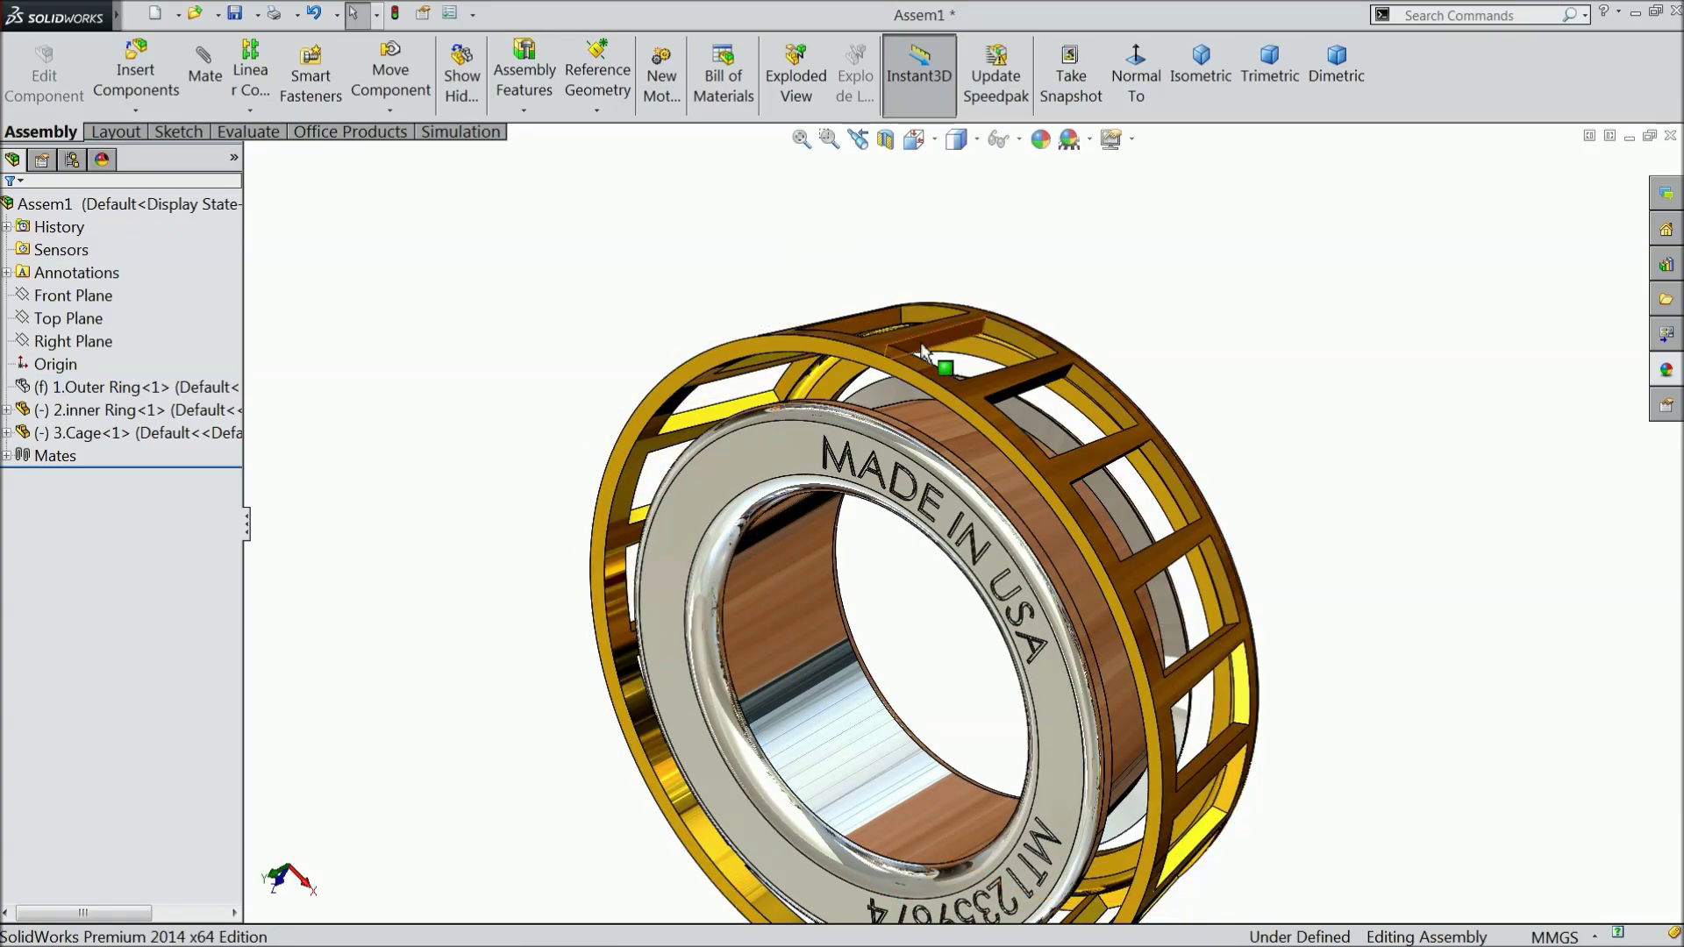
{"action": "scroll", "coordinate": [525, 388], "scroll_direction": "up", "scroll_amount": 2}
{"action": "mouse_move", "coordinate": [524, 388]}
{"action": "middle_mouse_down"}
{"action": "mouse_move", "coordinate": [523, 327]}
{"action": "mouse_move", "coordinate": [511, 413]}
{"action": "mouse_move", "coordinate": [527, 386]}
{"action": "middle_mouse_up"}
{"action": "left_click", "coordinate": [1211, 83]}
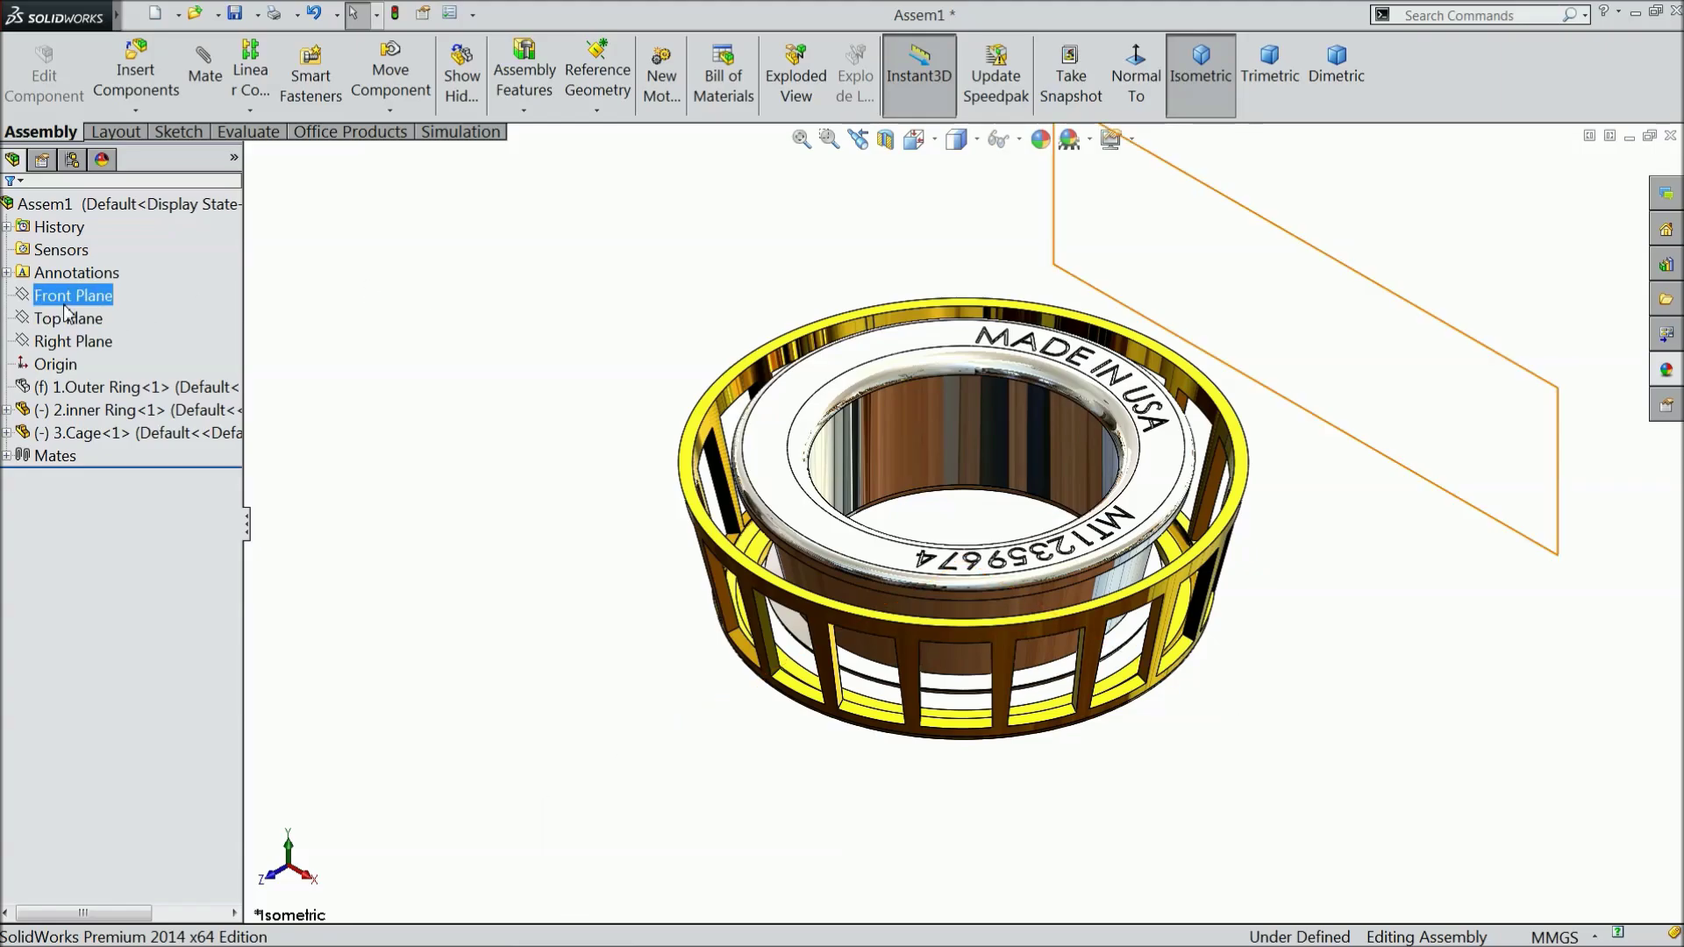
Insert the part 4.Roller.SLDPRT and place it near the cage's upper rim
{"action": "left_click", "coordinate": [136, 70]}
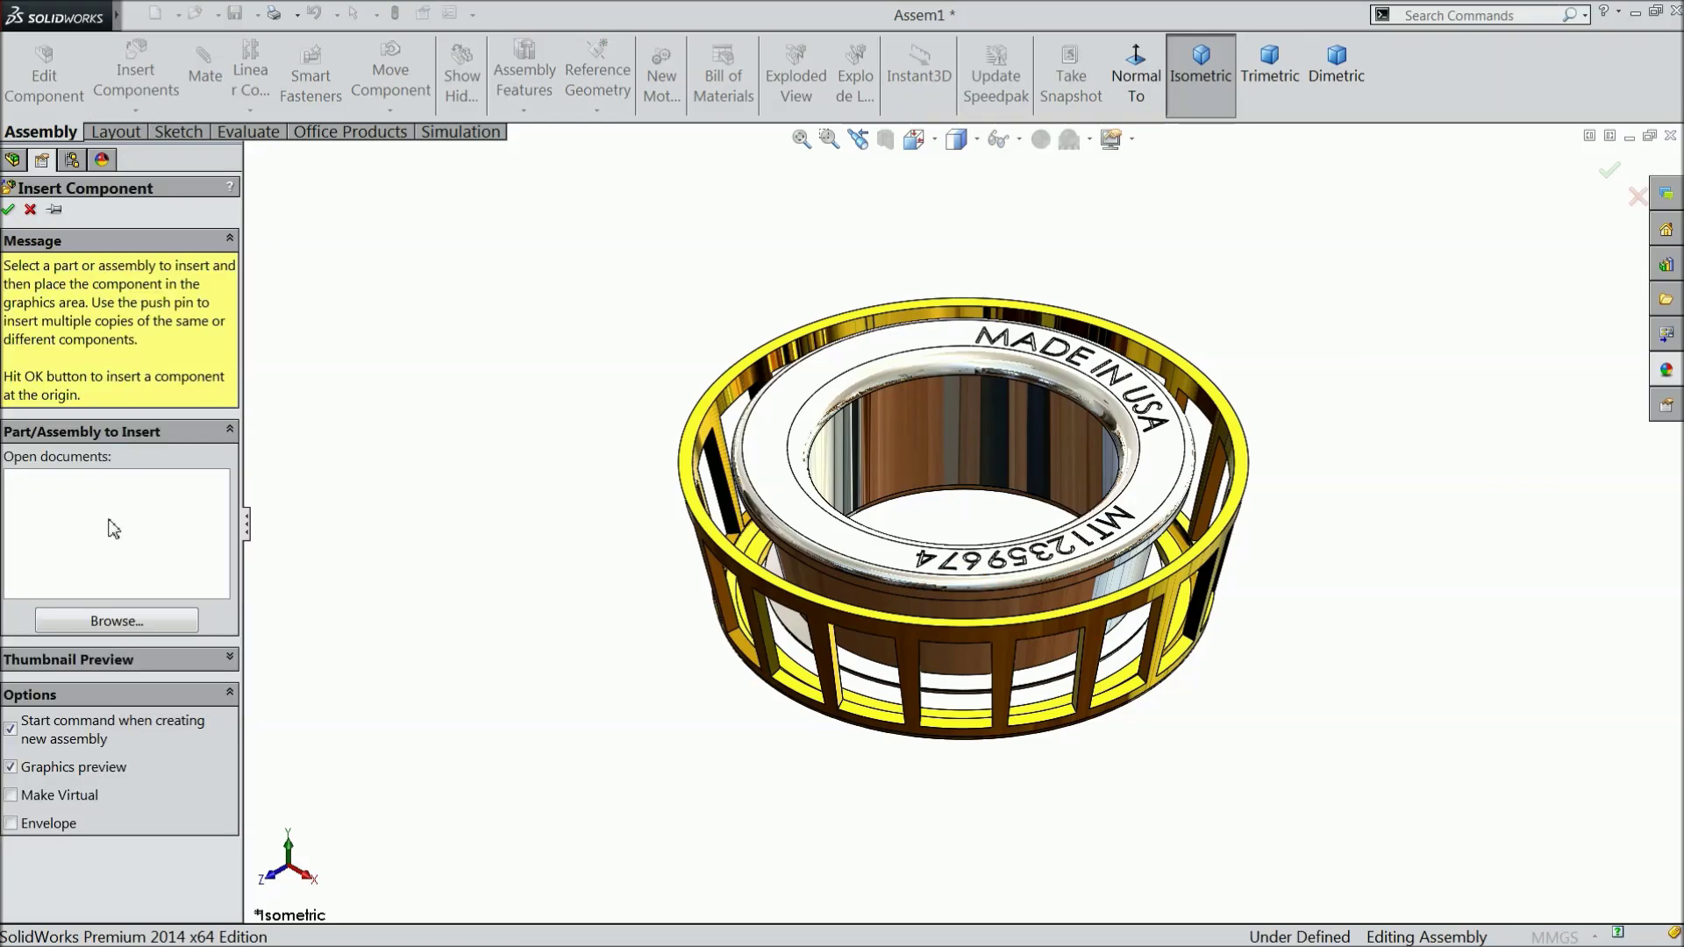
{"action": "left_click", "coordinate": [107, 623]}
{"action": "left_click", "coordinate": [1502, 290]}
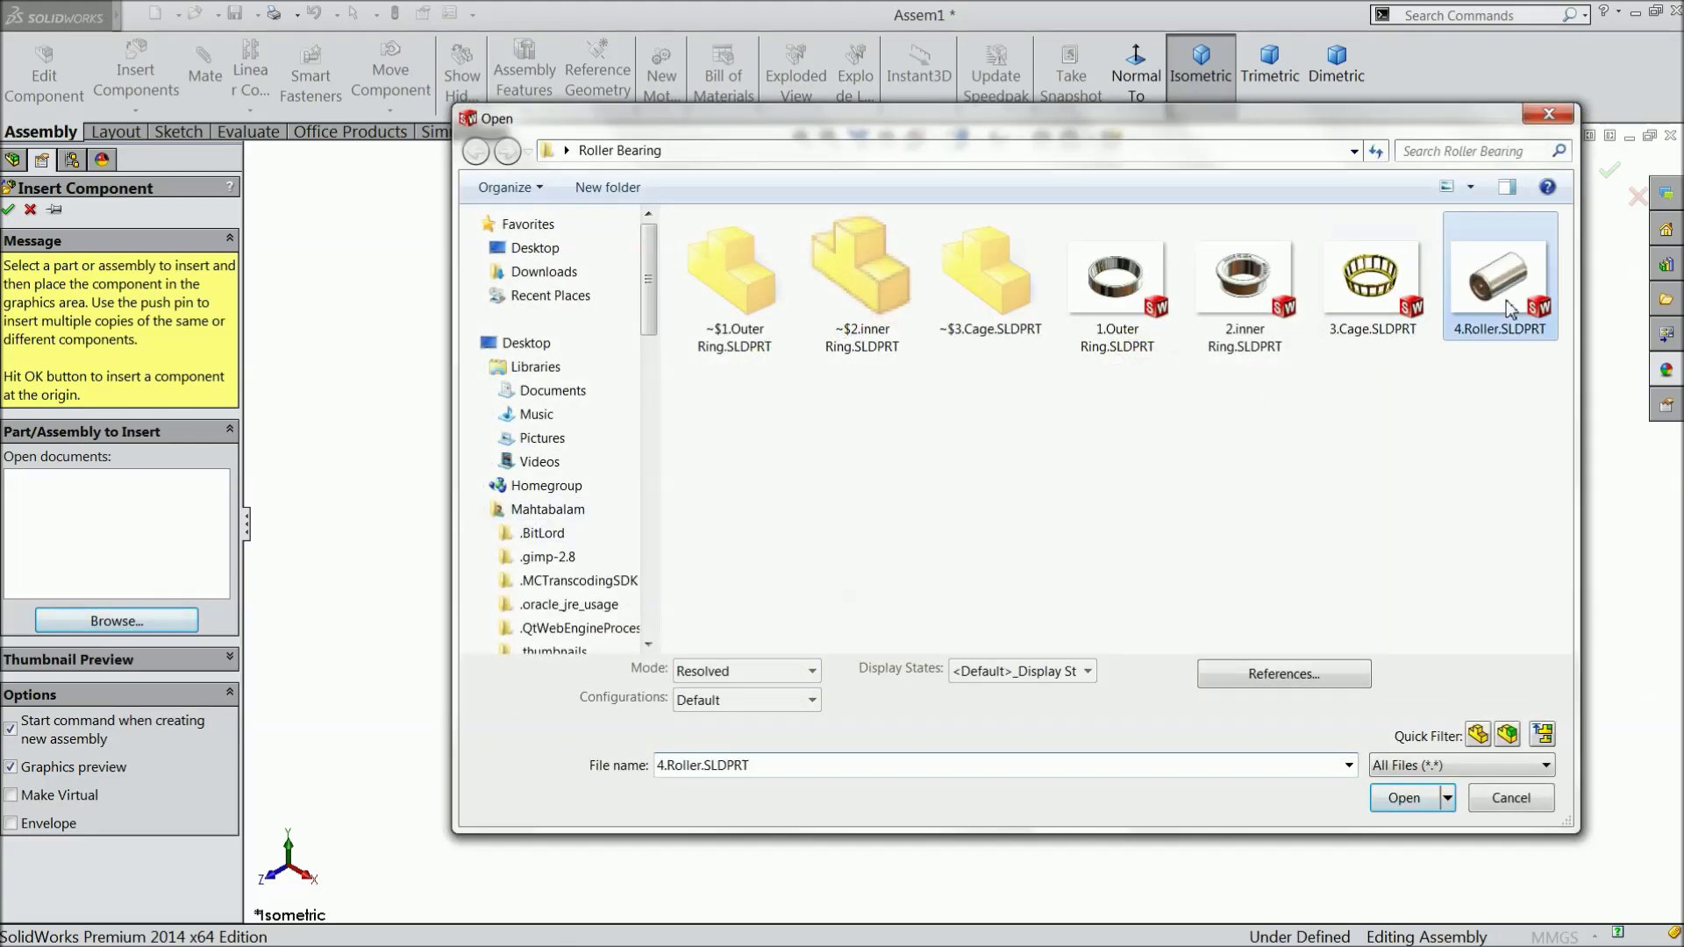
{"action": "left_click", "coordinate": [1404, 798]}
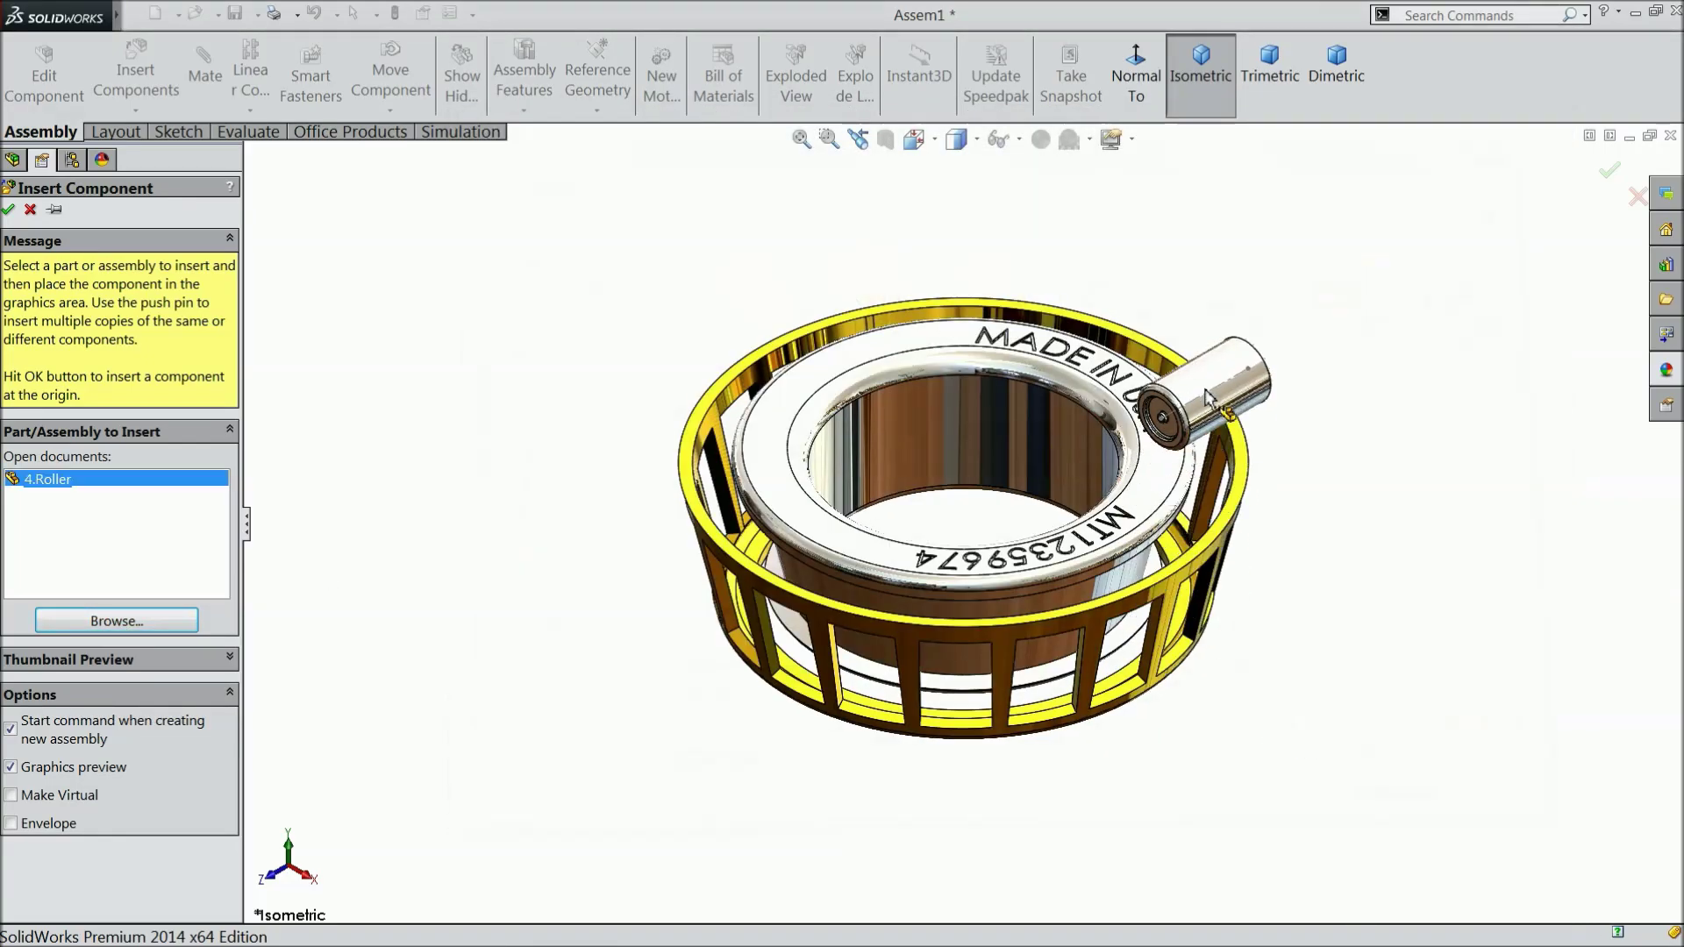
{"action": "left_click", "coordinate": [1253, 385]}
Rotate the roller freely until its axis runs roughly parallel to the bearing axis
{"action": "middle_click_drag", "start_coordinate": [1250, 377], "coordinate": [1072, 318]}
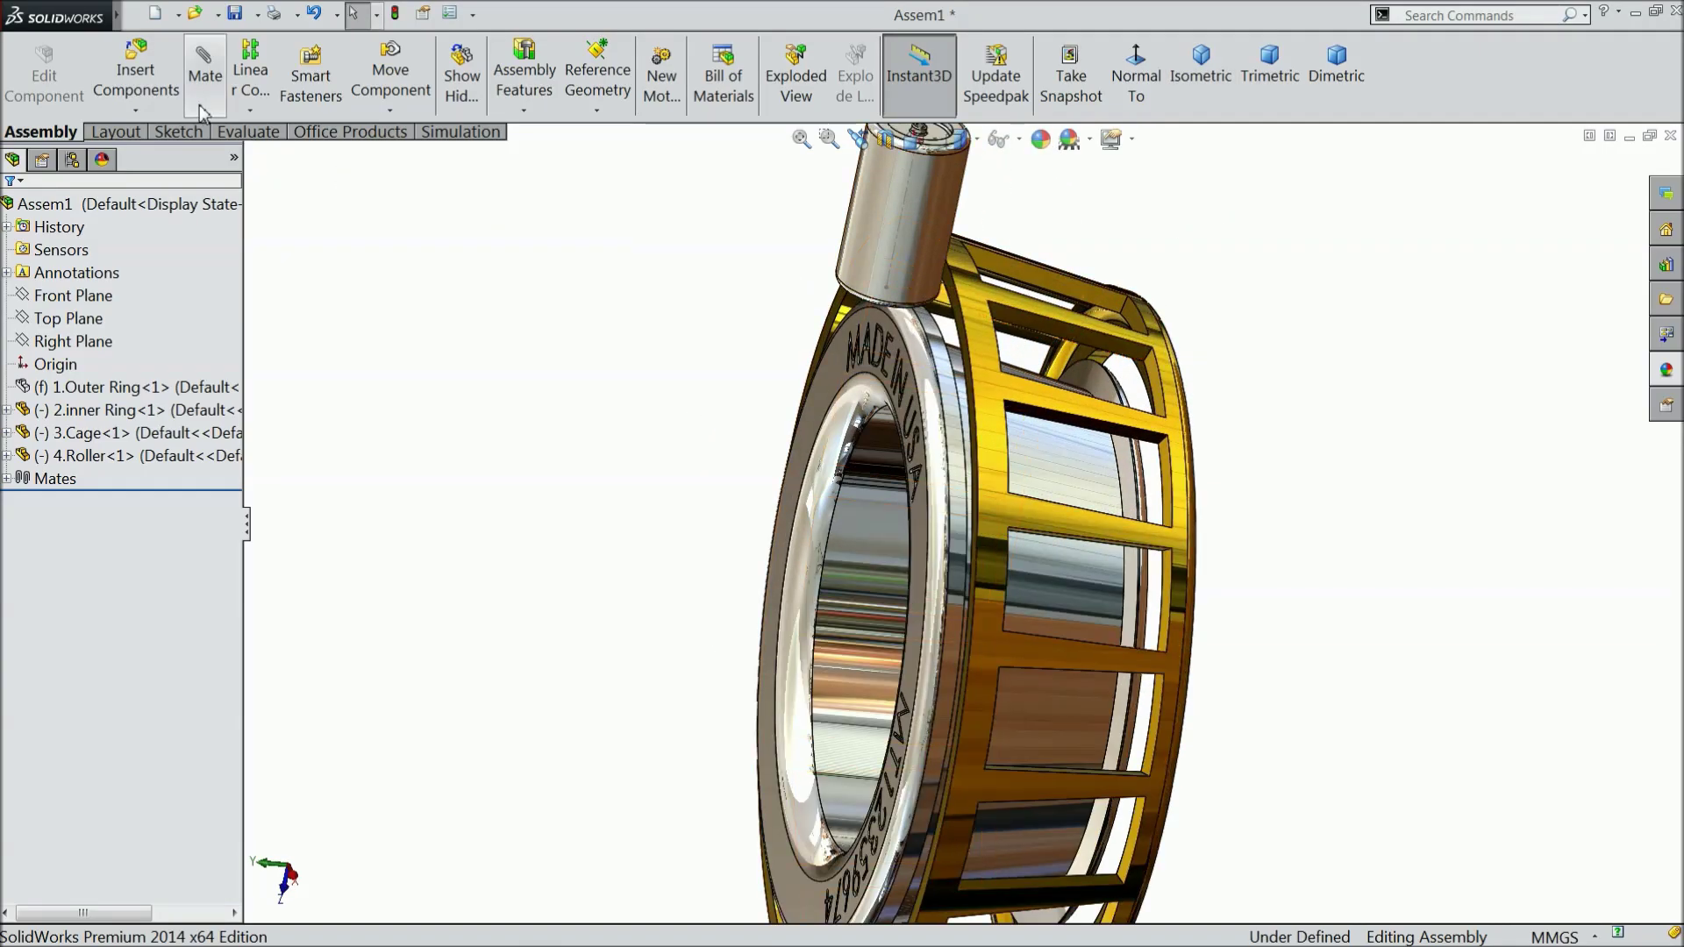
{"action": "left_click", "coordinate": [390, 110]}
{"action": "left_click", "coordinate": [452, 161]}
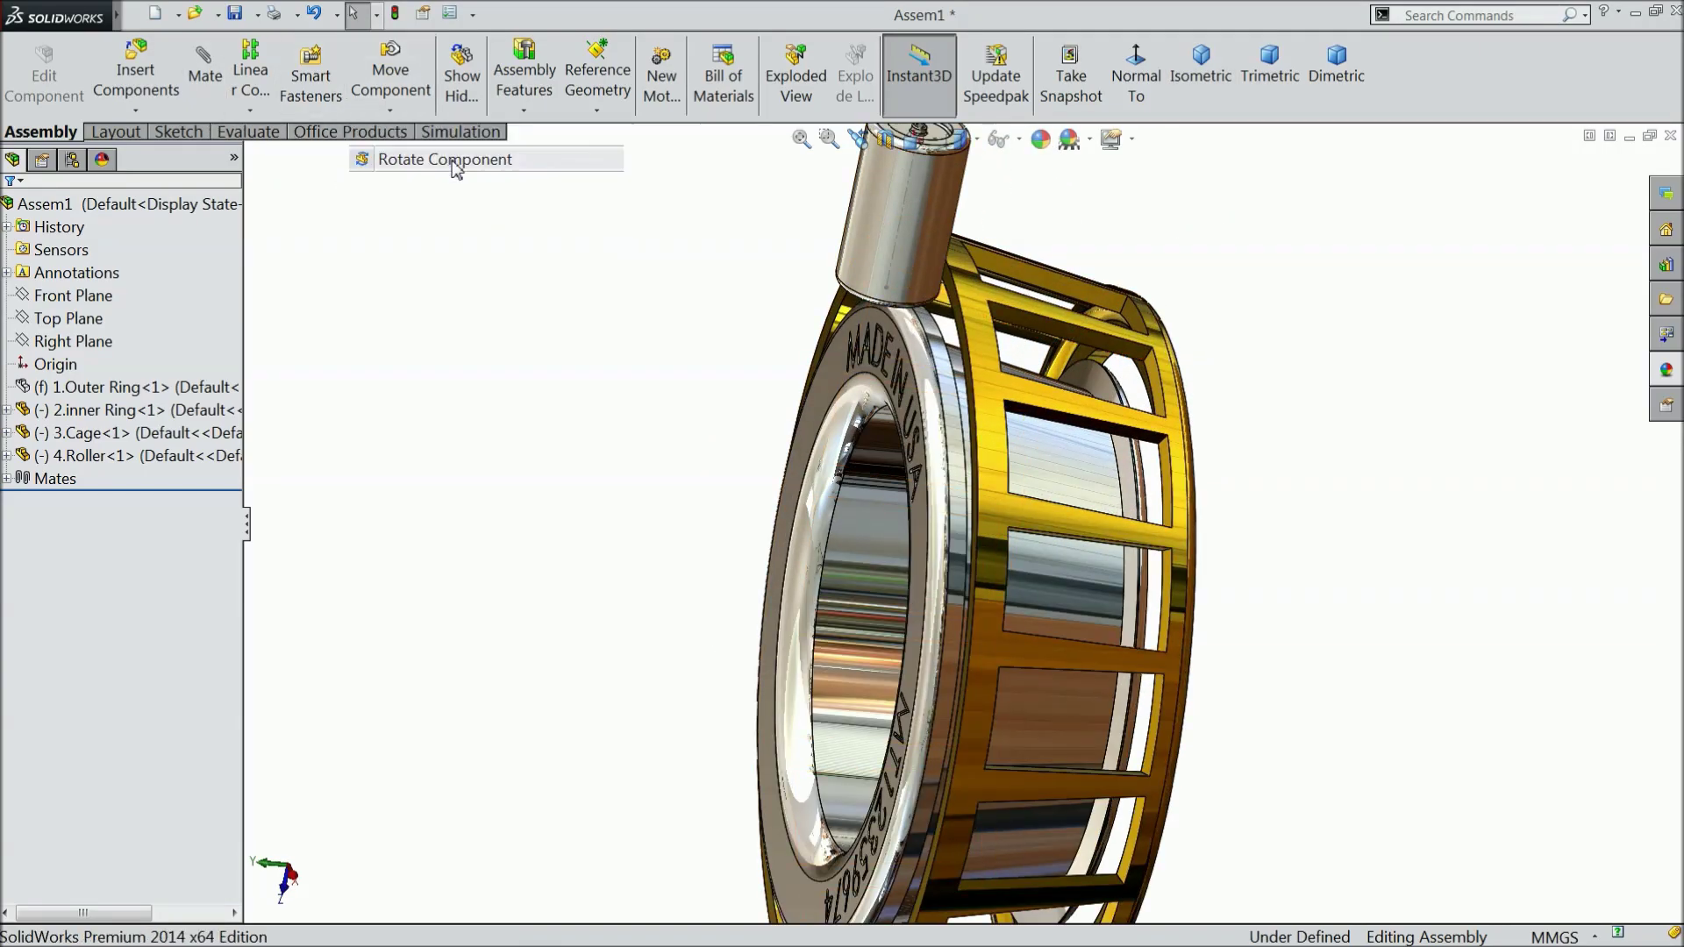
{"action": "left_click_drag", "start_coordinate": [896, 174], "coordinate": [1096, 333]}
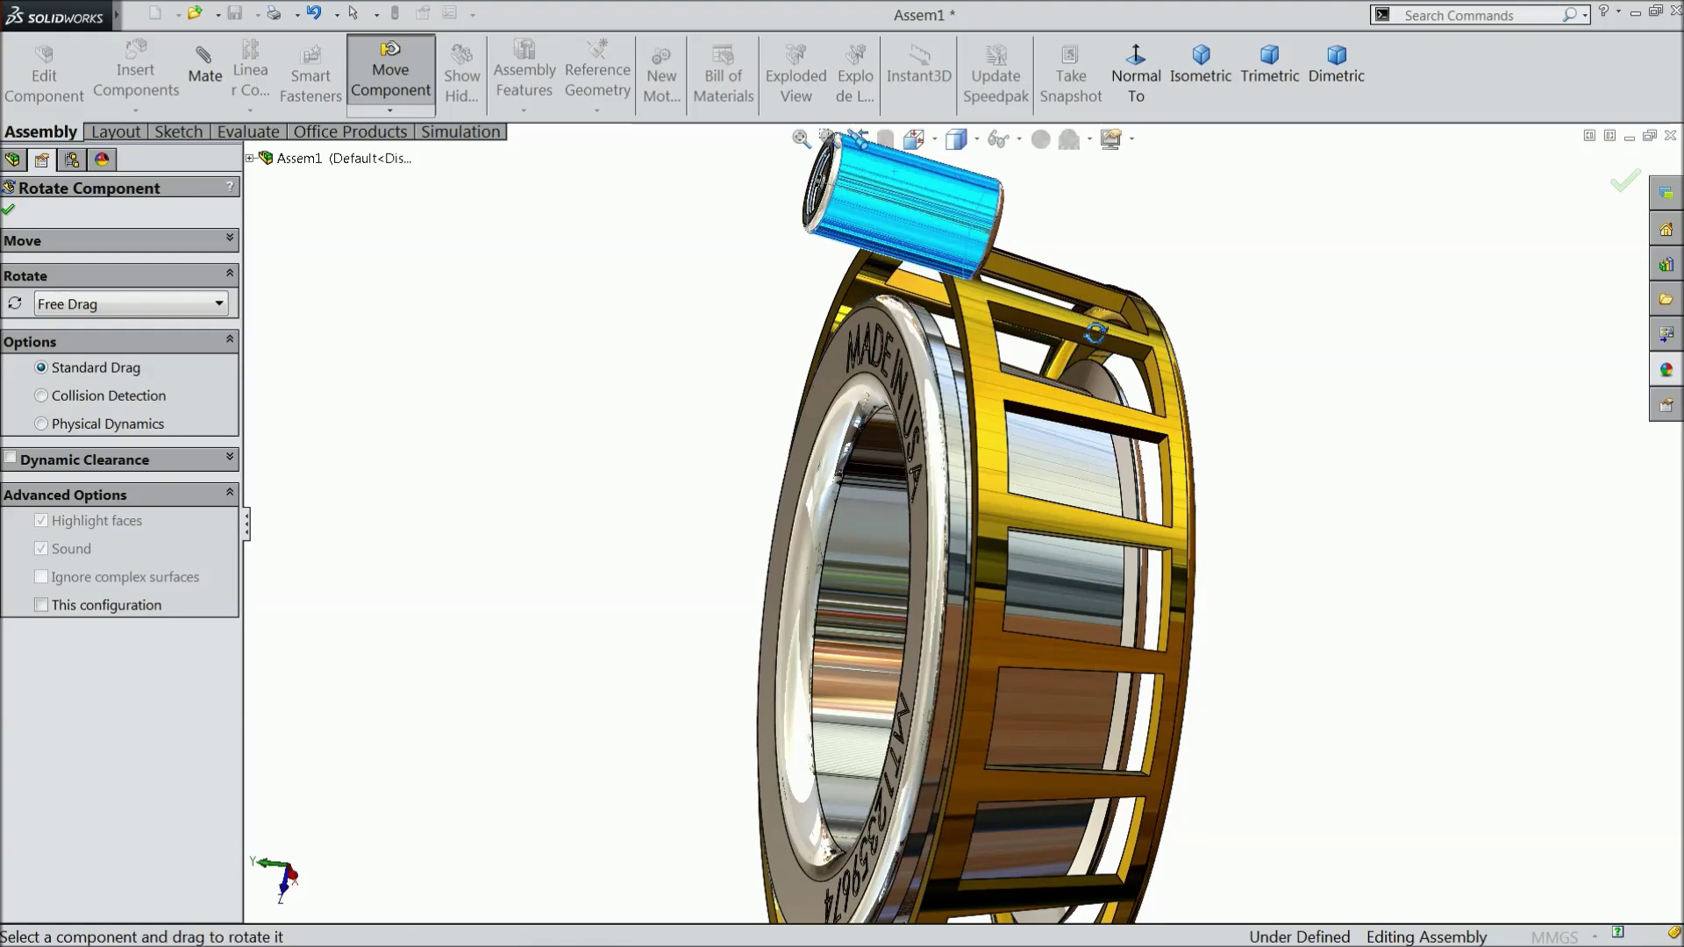
{"action": "left_click", "coordinate": [9, 213]}
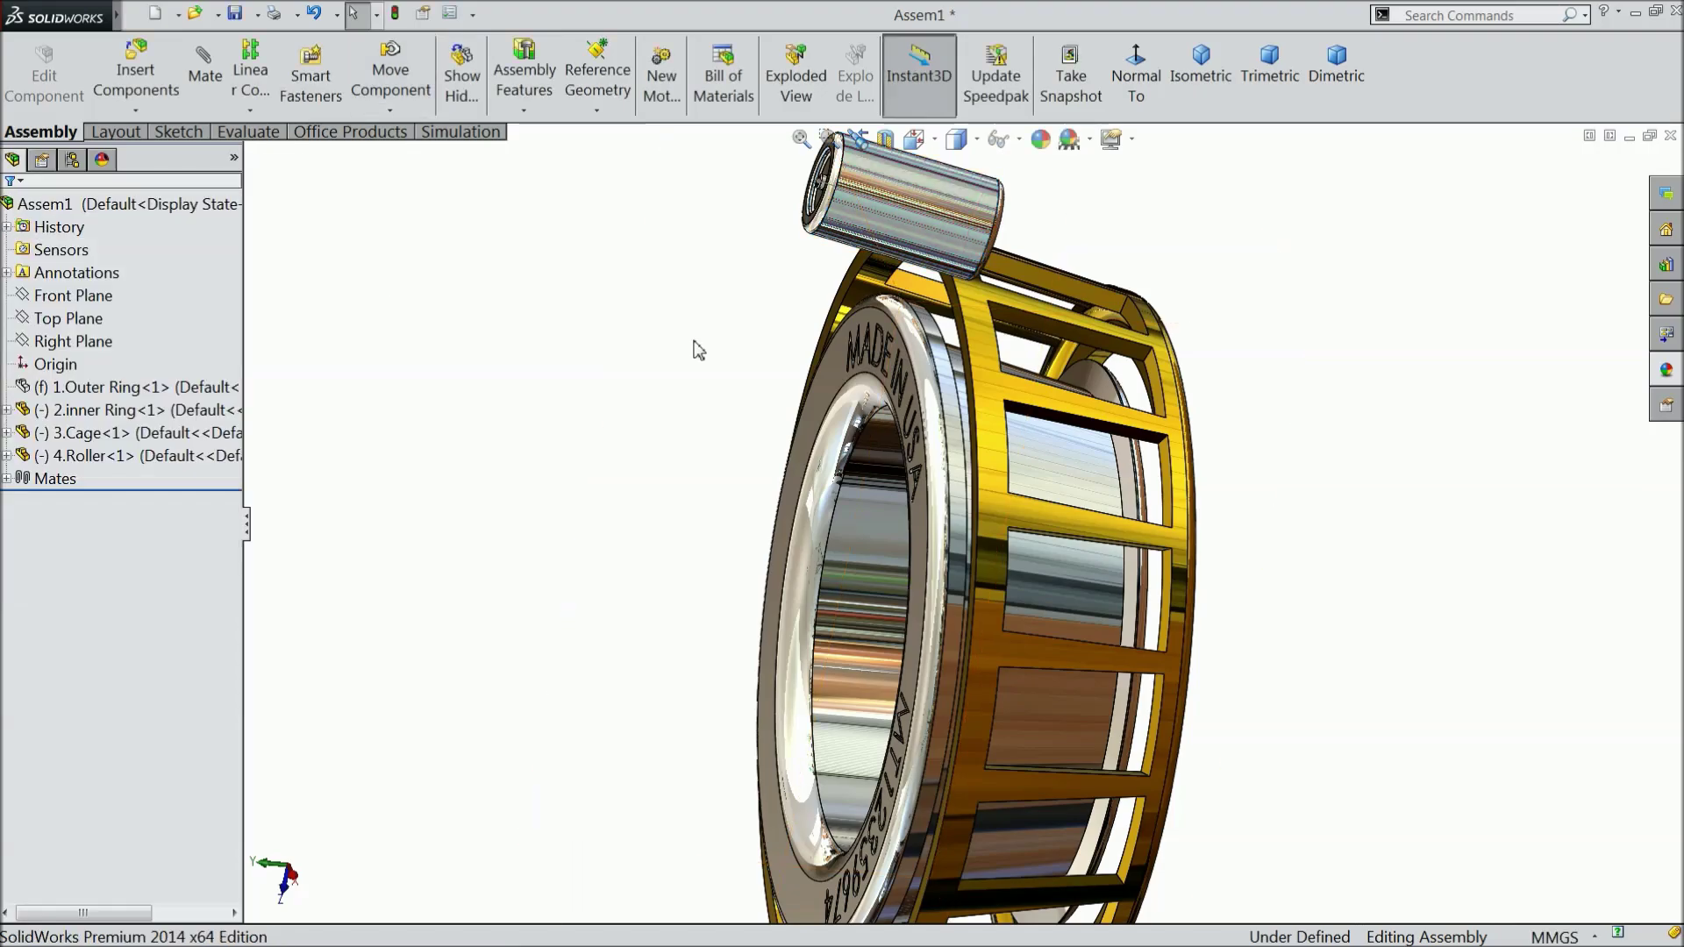
Move the roller to just outside the cage, above its pockets
{"action": "scroll", "coordinate": [692, 349], "scroll_direction": "down", "scroll_amount": 4}
{"action": "middle_click_drag", "start_coordinate": [694, 465], "coordinate": [685, 460]}
{"action": "scroll", "coordinate": [929, 388], "scroll_direction": "down", "scroll_amount": 3}
{"action": "left_click_drag", "start_coordinate": [887, 292], "coordinate": [1121, 379]}
{"action": "scroll", "coordinate": [1109, 455], "scroll_direction": "down", "scroll_amount": 1}
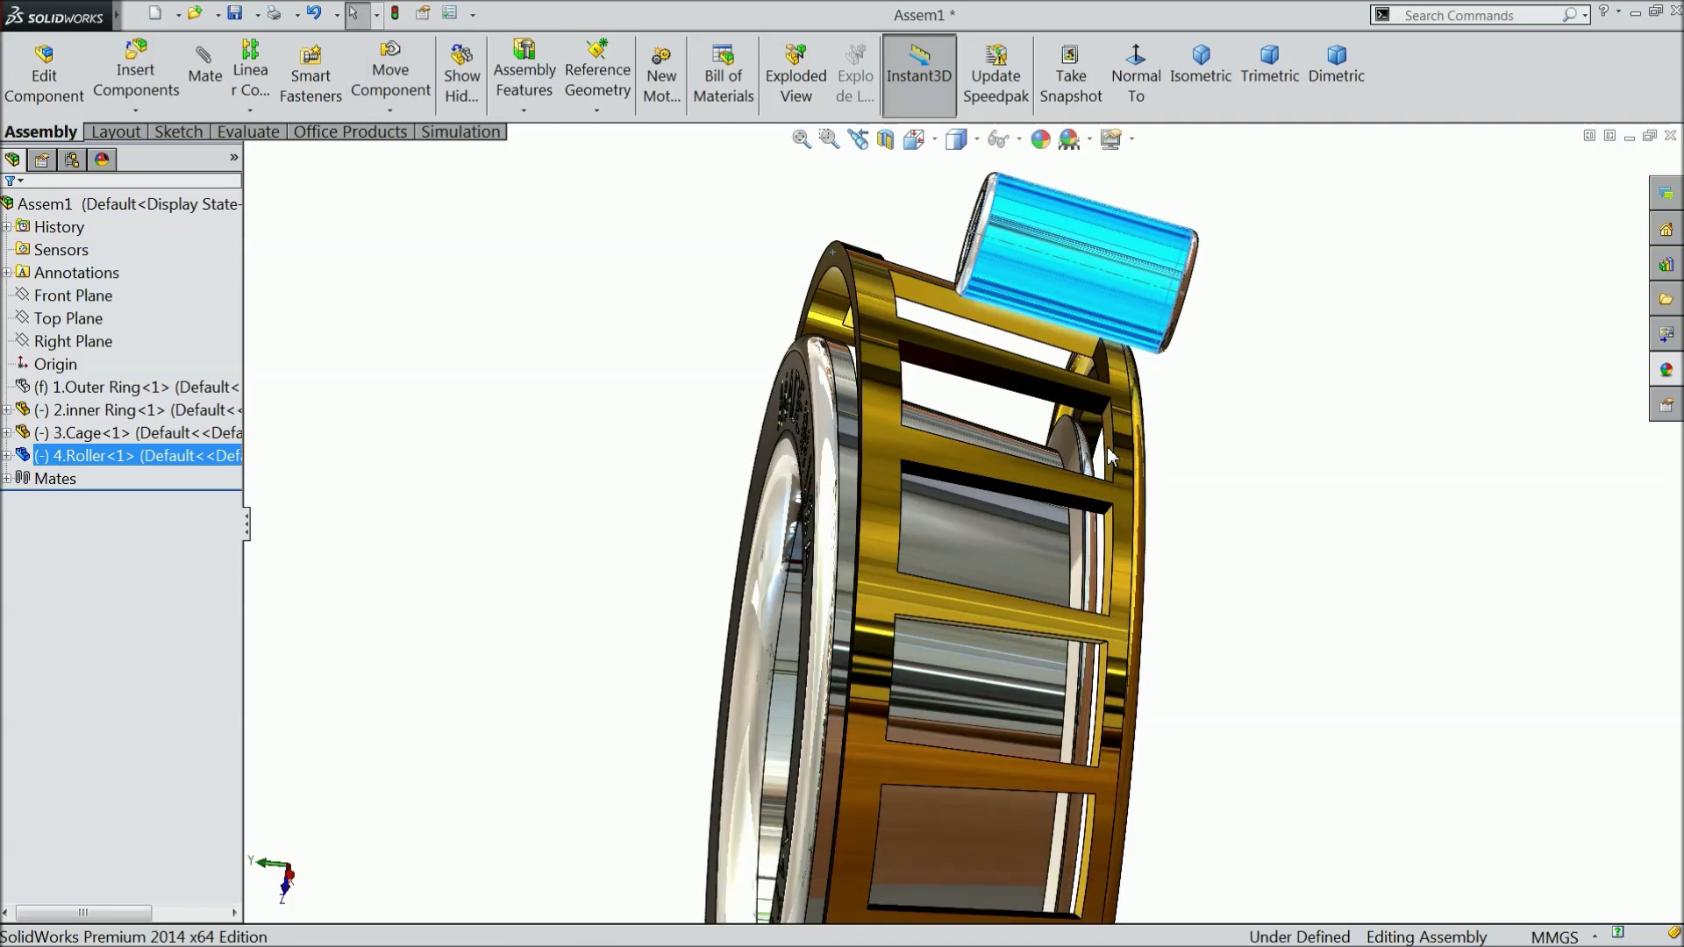
{"action": "left_click", "coordinate": [38, 298]}
{"action": "left_click", "coordinate": [107, 338]}
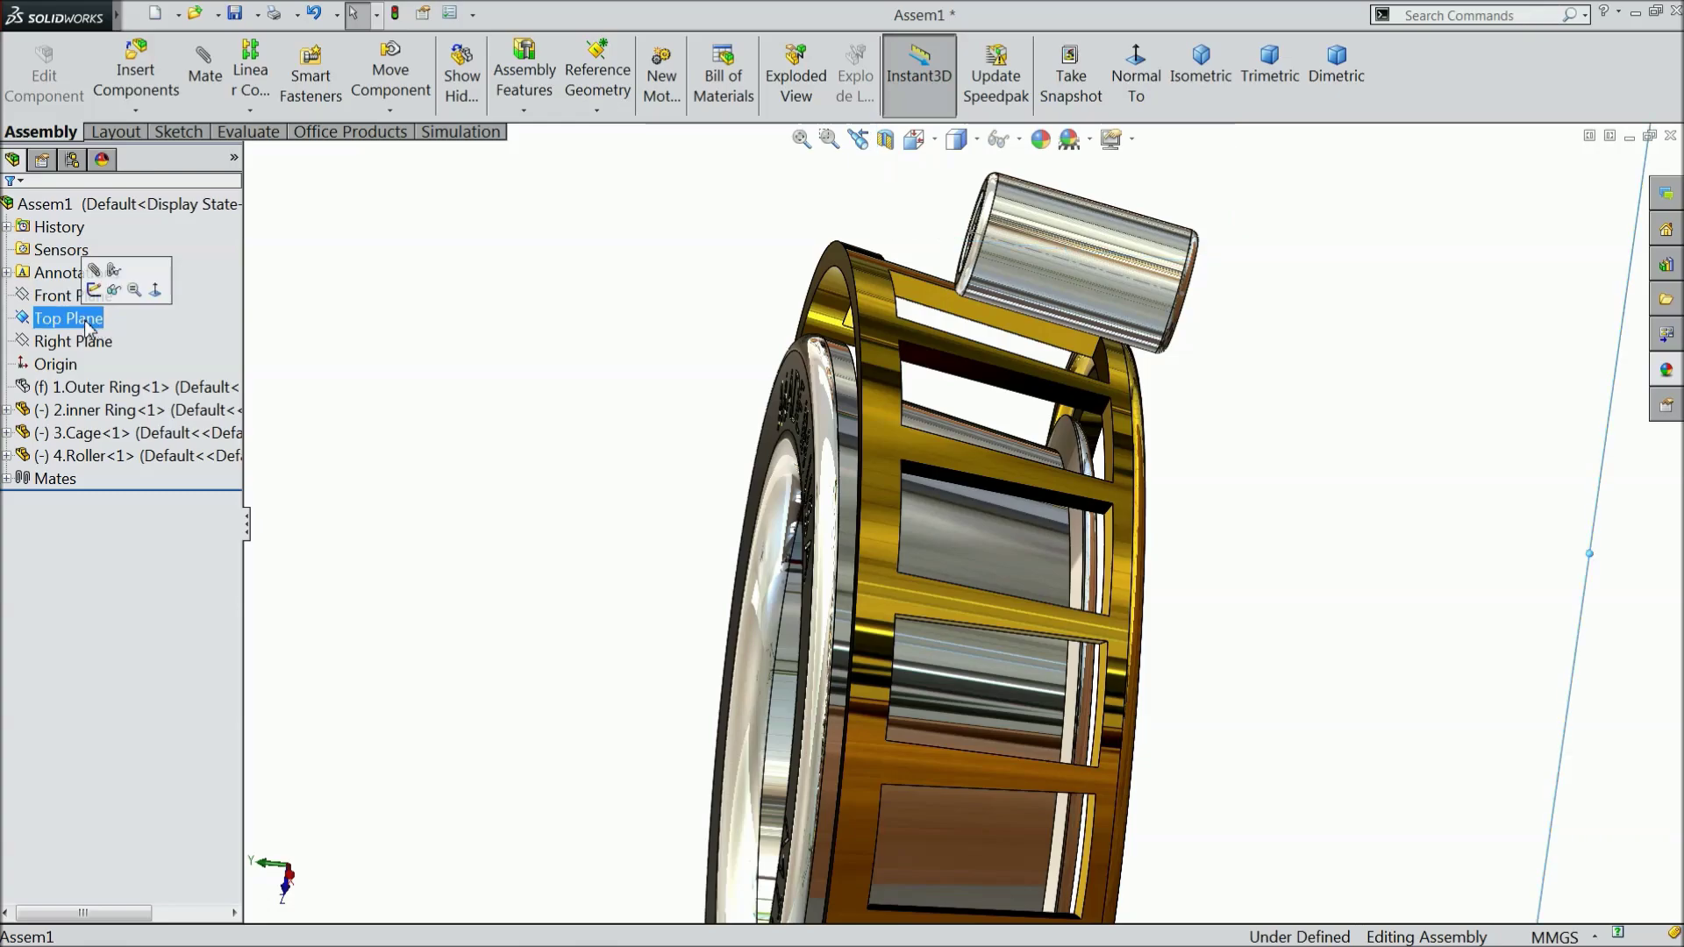
{"action": "scroll", "coordinate": [725, 544], "scroll_direction": "up", "scroll_amount": 2}
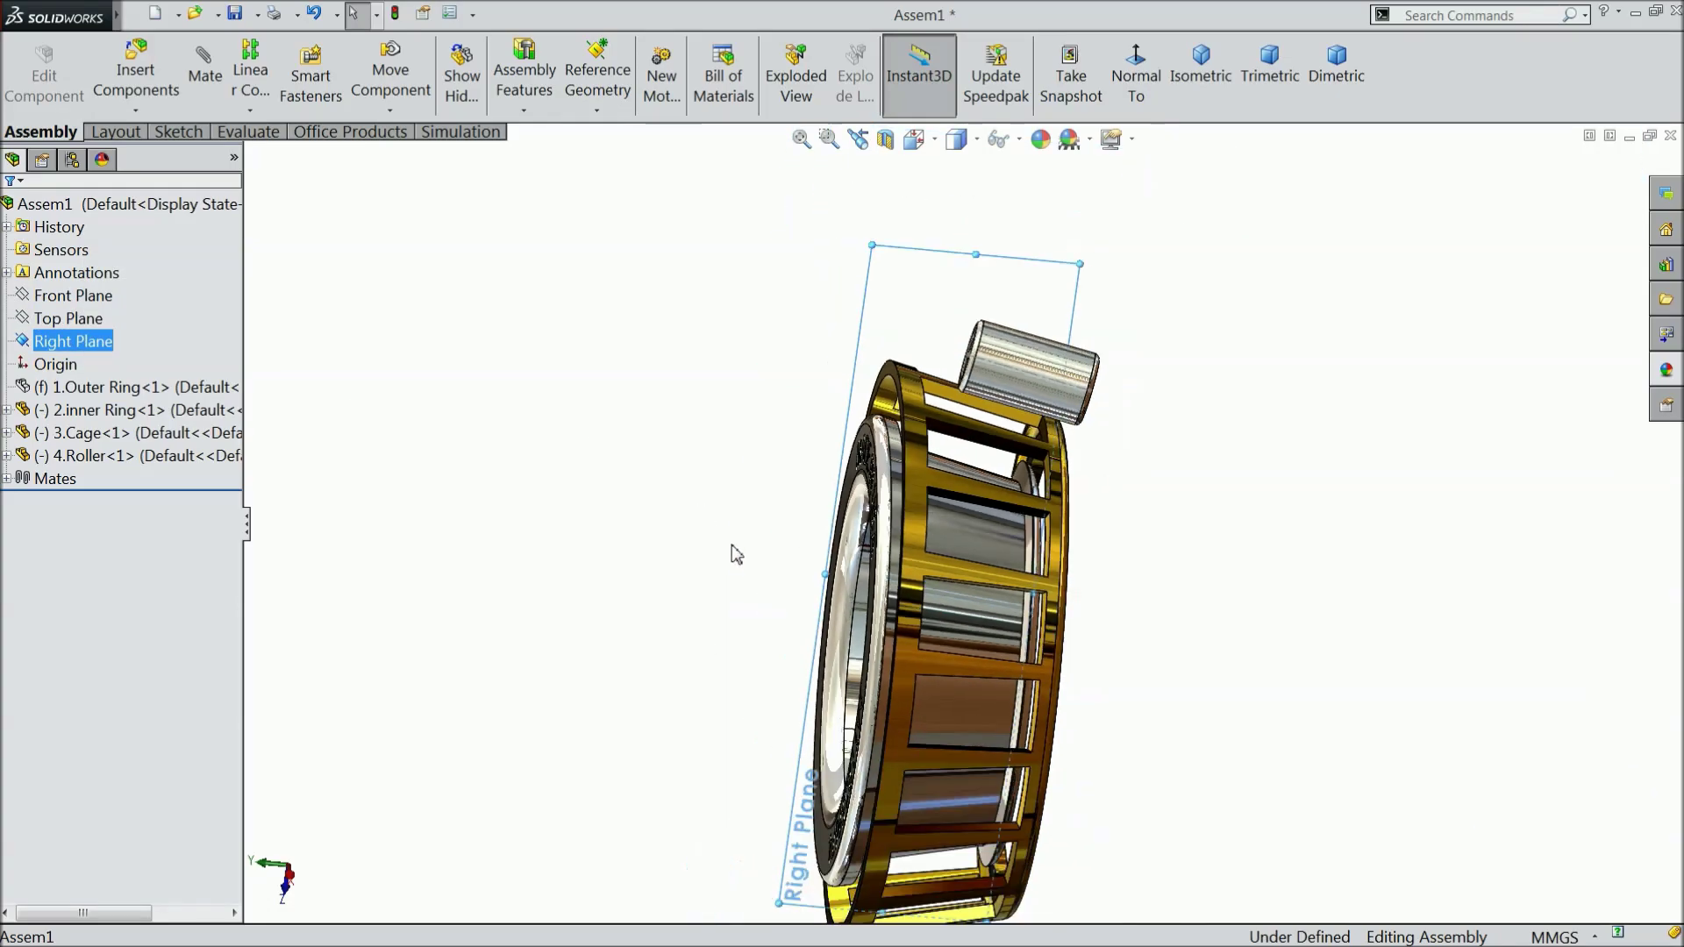
{"action": "middle_click_drag", "start_coordinate": [733, 553], "coordinate": [736, 511]}
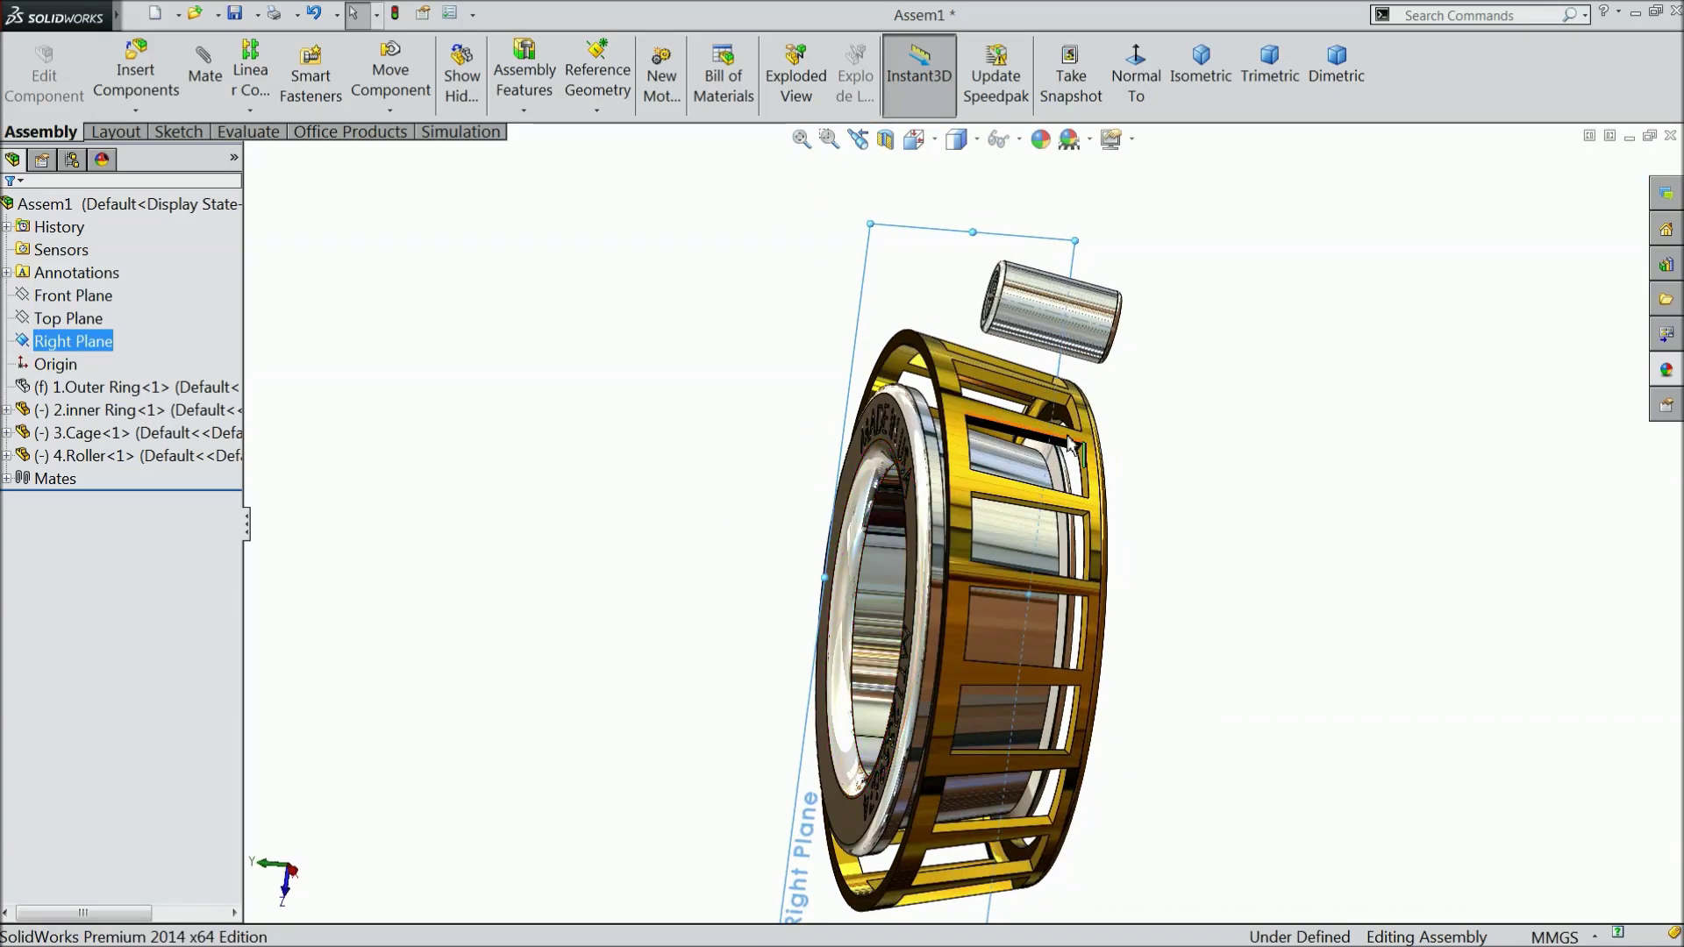
Start a Width mate using the two opposing end faces of one cage pocket as the width selections
{"action": "scroll", "coordinate": [1096, 437], "scroll_direction": "down", "scroll_amount": 3}
{"action": "left_click", "coordinate": [1237, 338]}
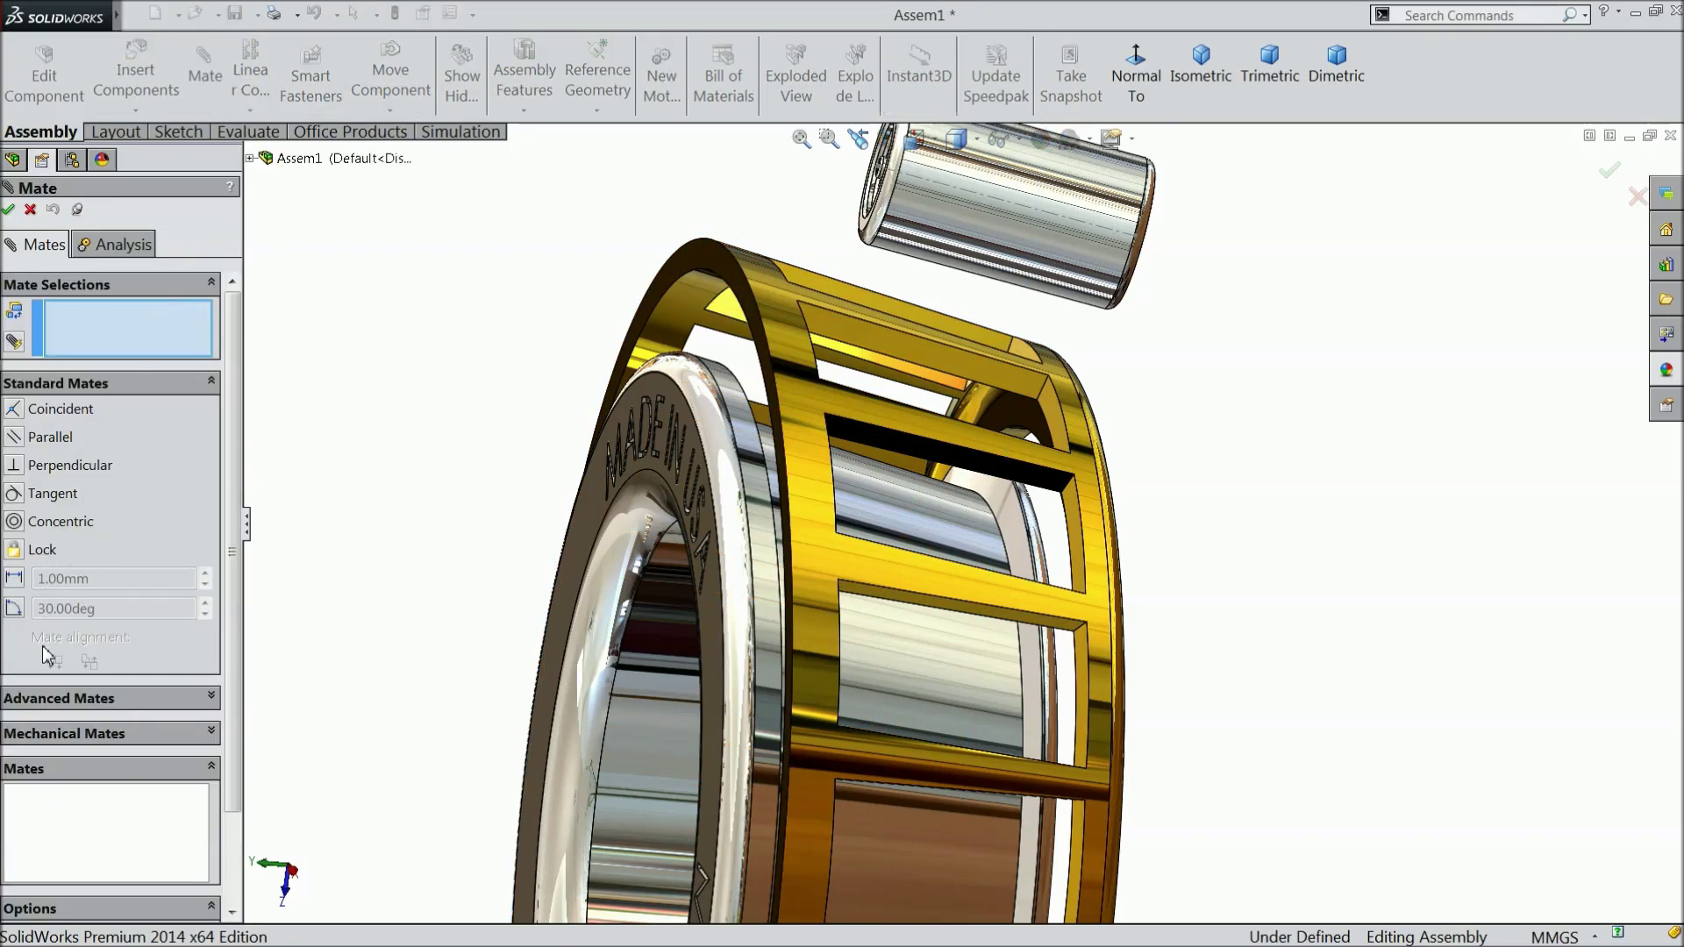
{"action": "left_click", "coordinate": [44, 700]}
{"action": "left_click", "coordinate": [9, 414]}
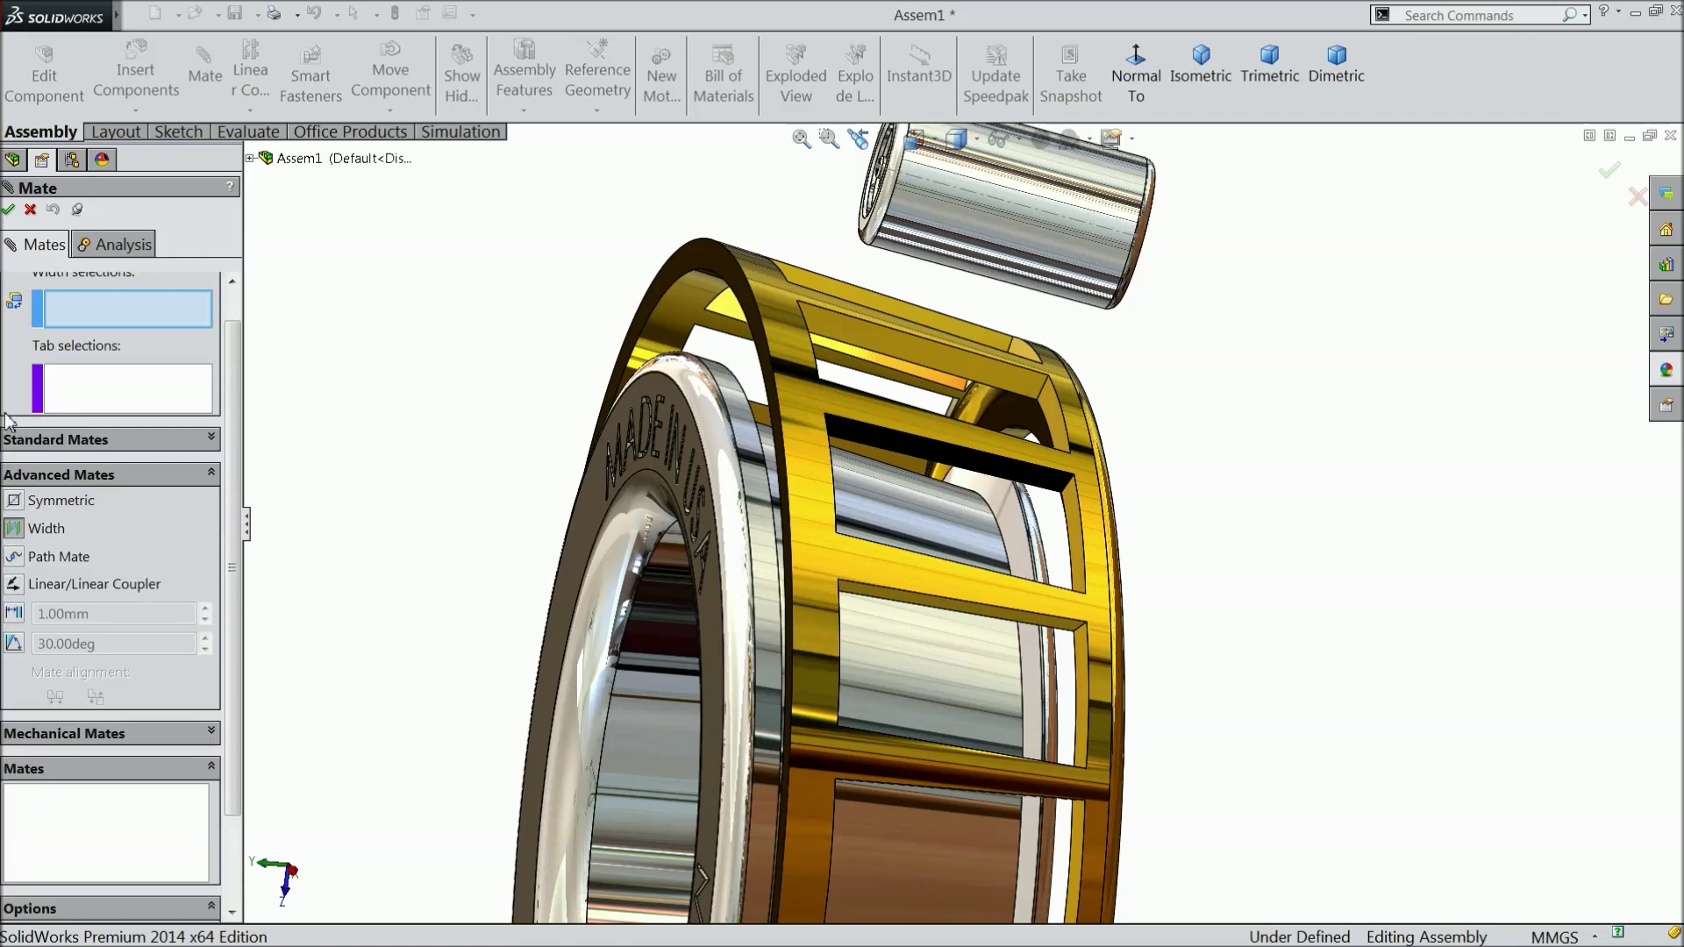
{"action": "middle_click_drag", "start_coordinate": [1015, 351], "coordinate": [877, 419]}
{"action": "left_click", "coordinate": [1021, 424]}
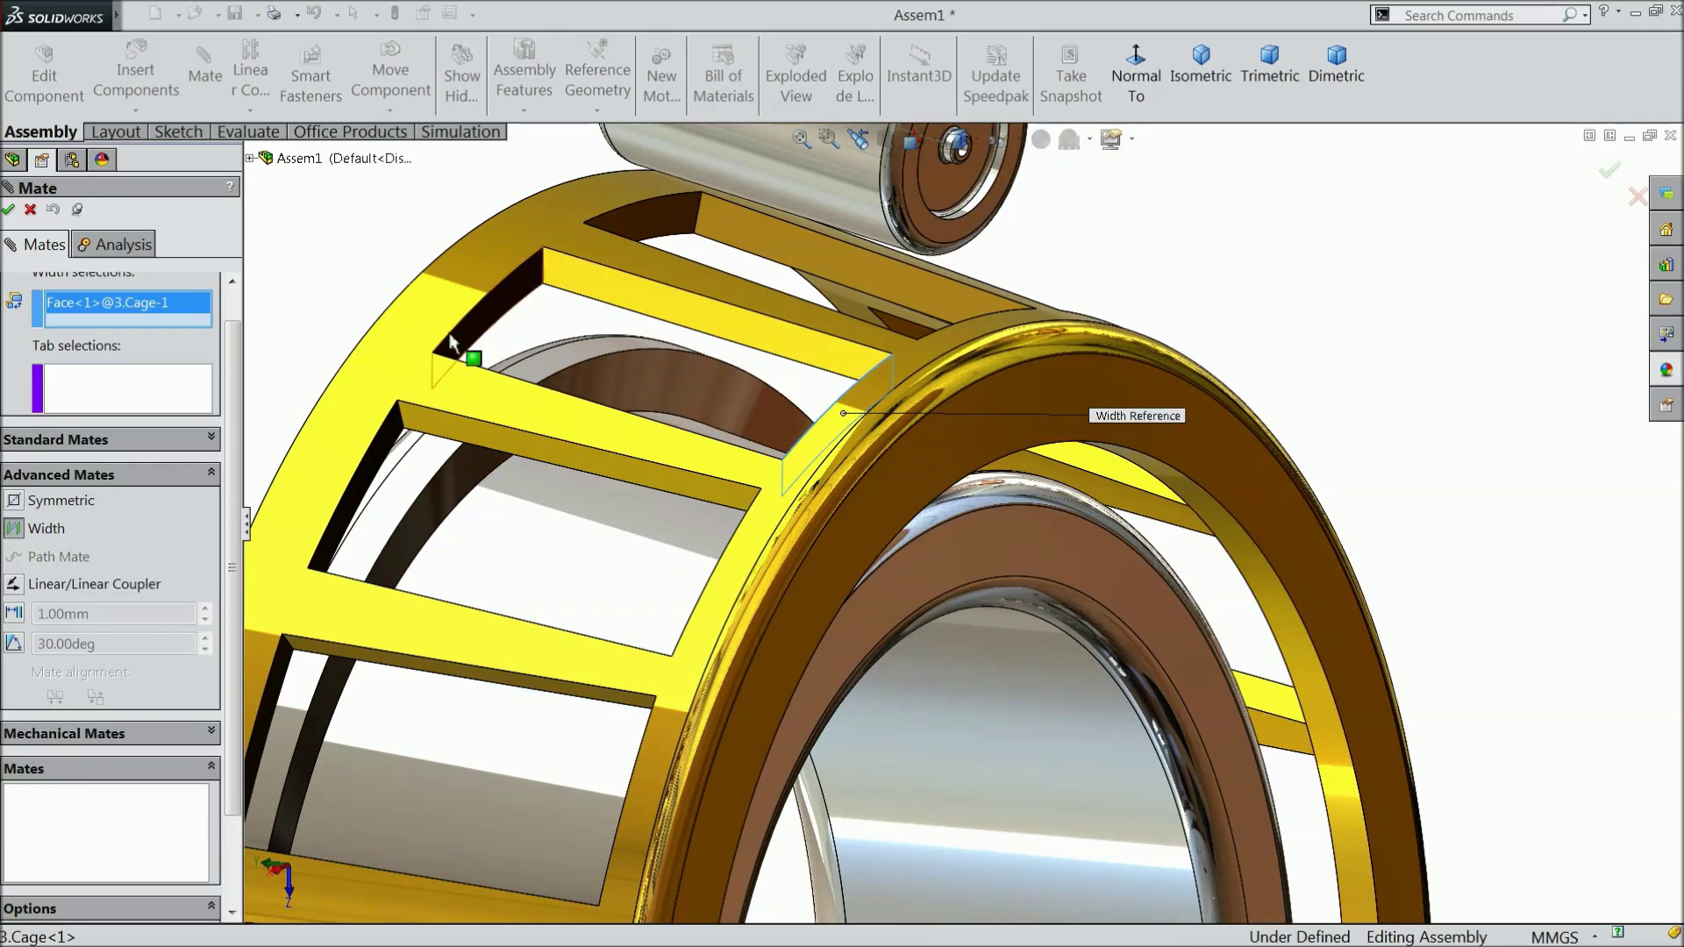
{"action": "left_click", "coordinate": [494, 327]}
Use the roller's two flat end faces as the tab selections and apply the Width mate
{"action": "left_click", "coordinate": [917, 219]}
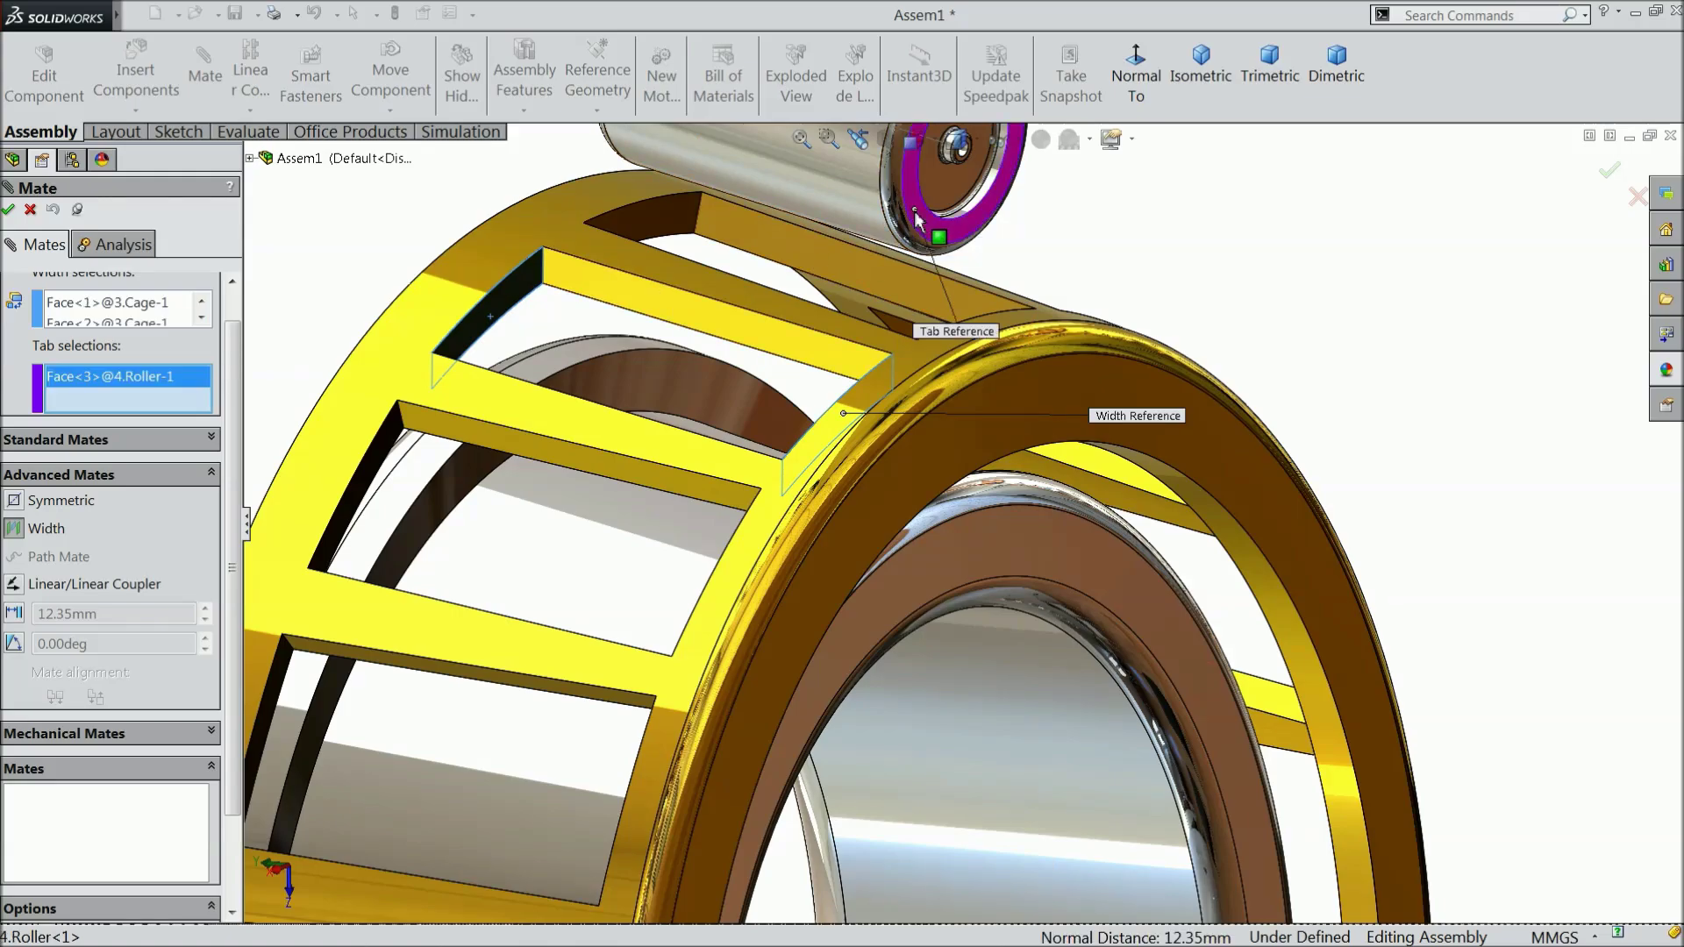
{"action": "scroll", "coordinate": [763, 421], "scroll_direction": "up", "scroll_amount": 3}
{"action": "middle_click_drag", "start_coordinate": [714, 282], "coordinate": [912, 355]}
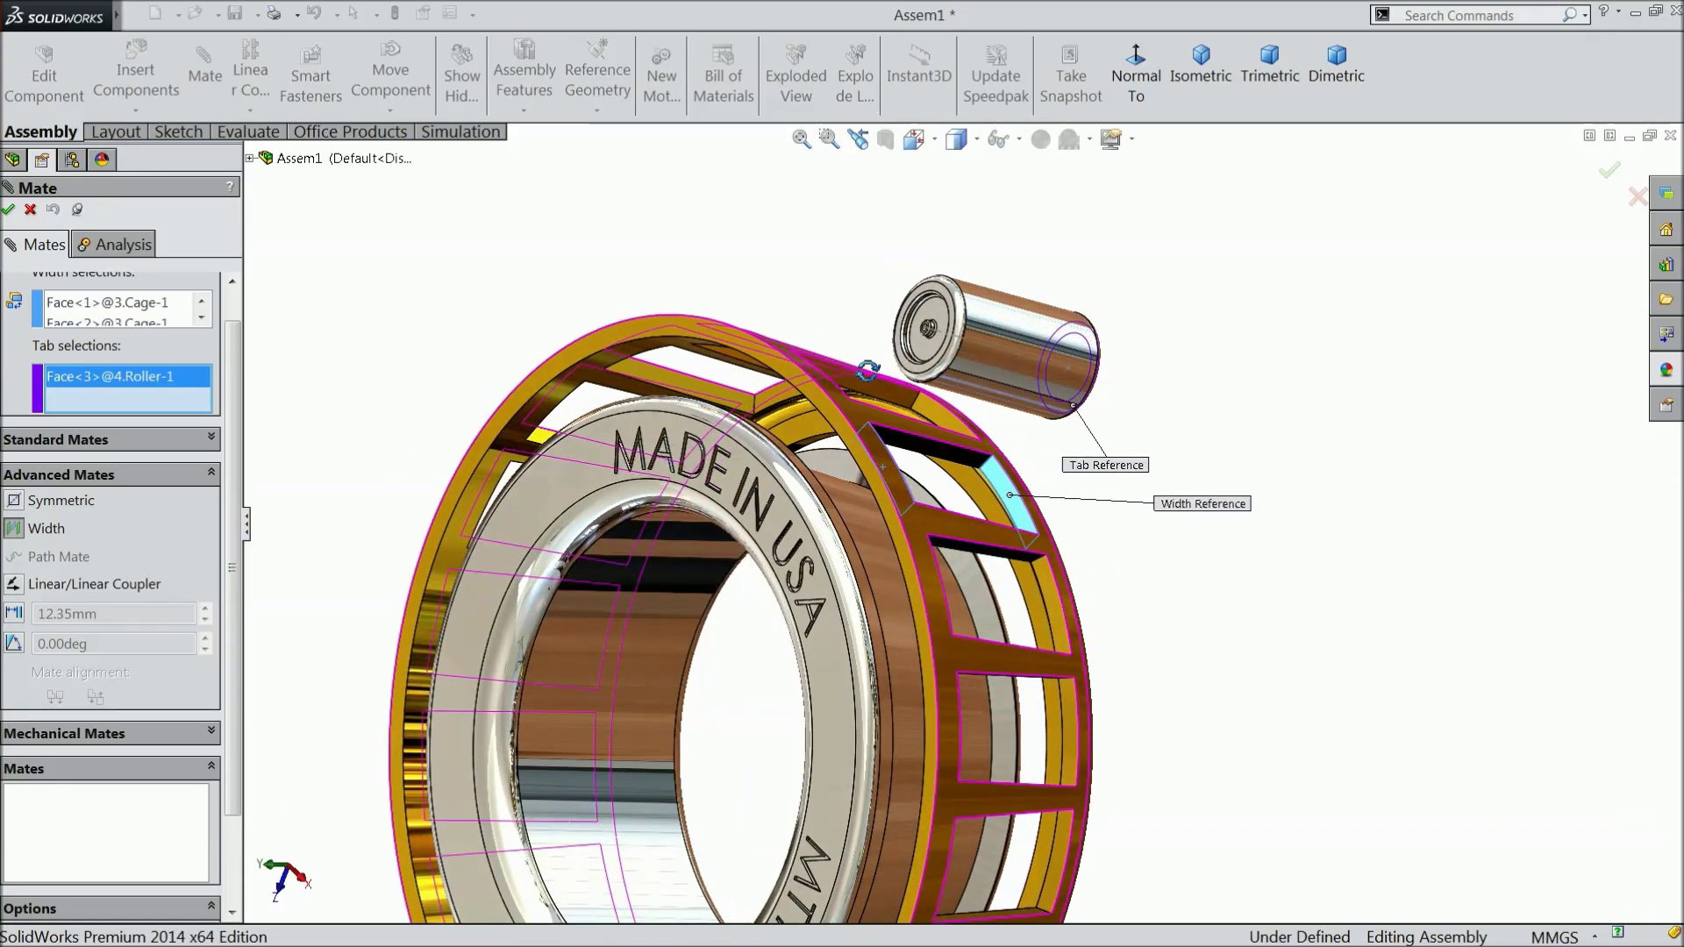
{"action": "scroll", "coordinate": [914, 377], "scroll_direction": "down", "scroll_amount": 3}
{"action": "left_click", "coordinate": [913, 419]}
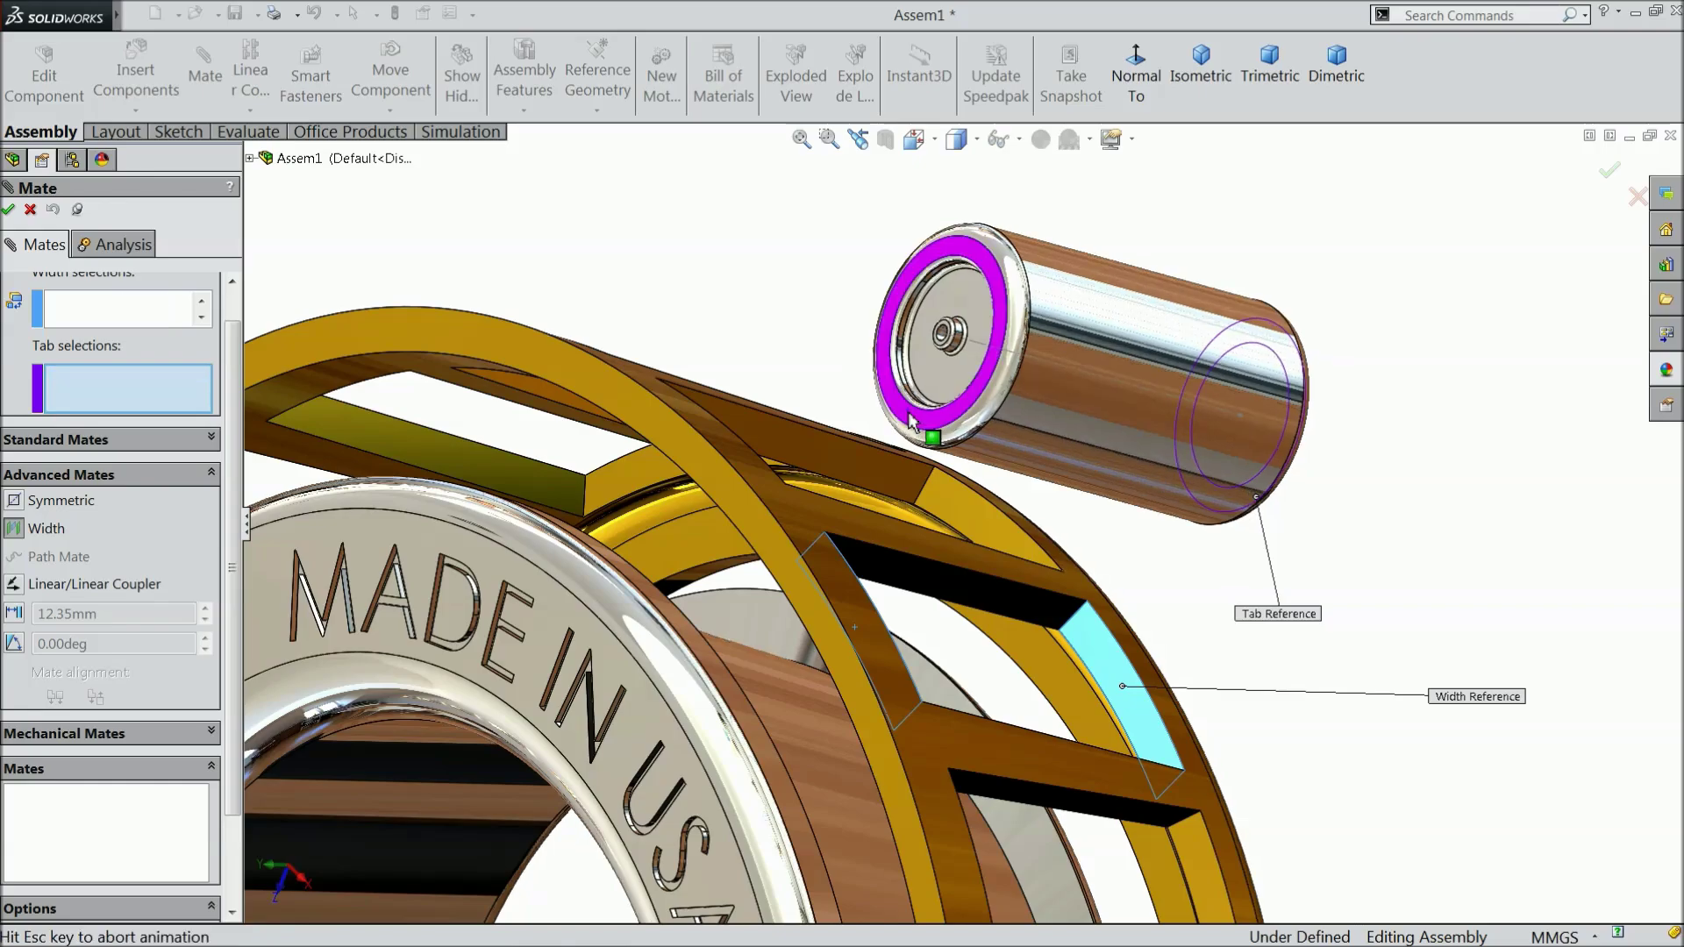
{"action": "scroll", "coordinate": [918, 504], "scroll_direction": "up", "scroll_amount": 3}
{"action": "middle_click_drag", "start_coordinate": [1171, 621], "coordinate": [811, 726]}
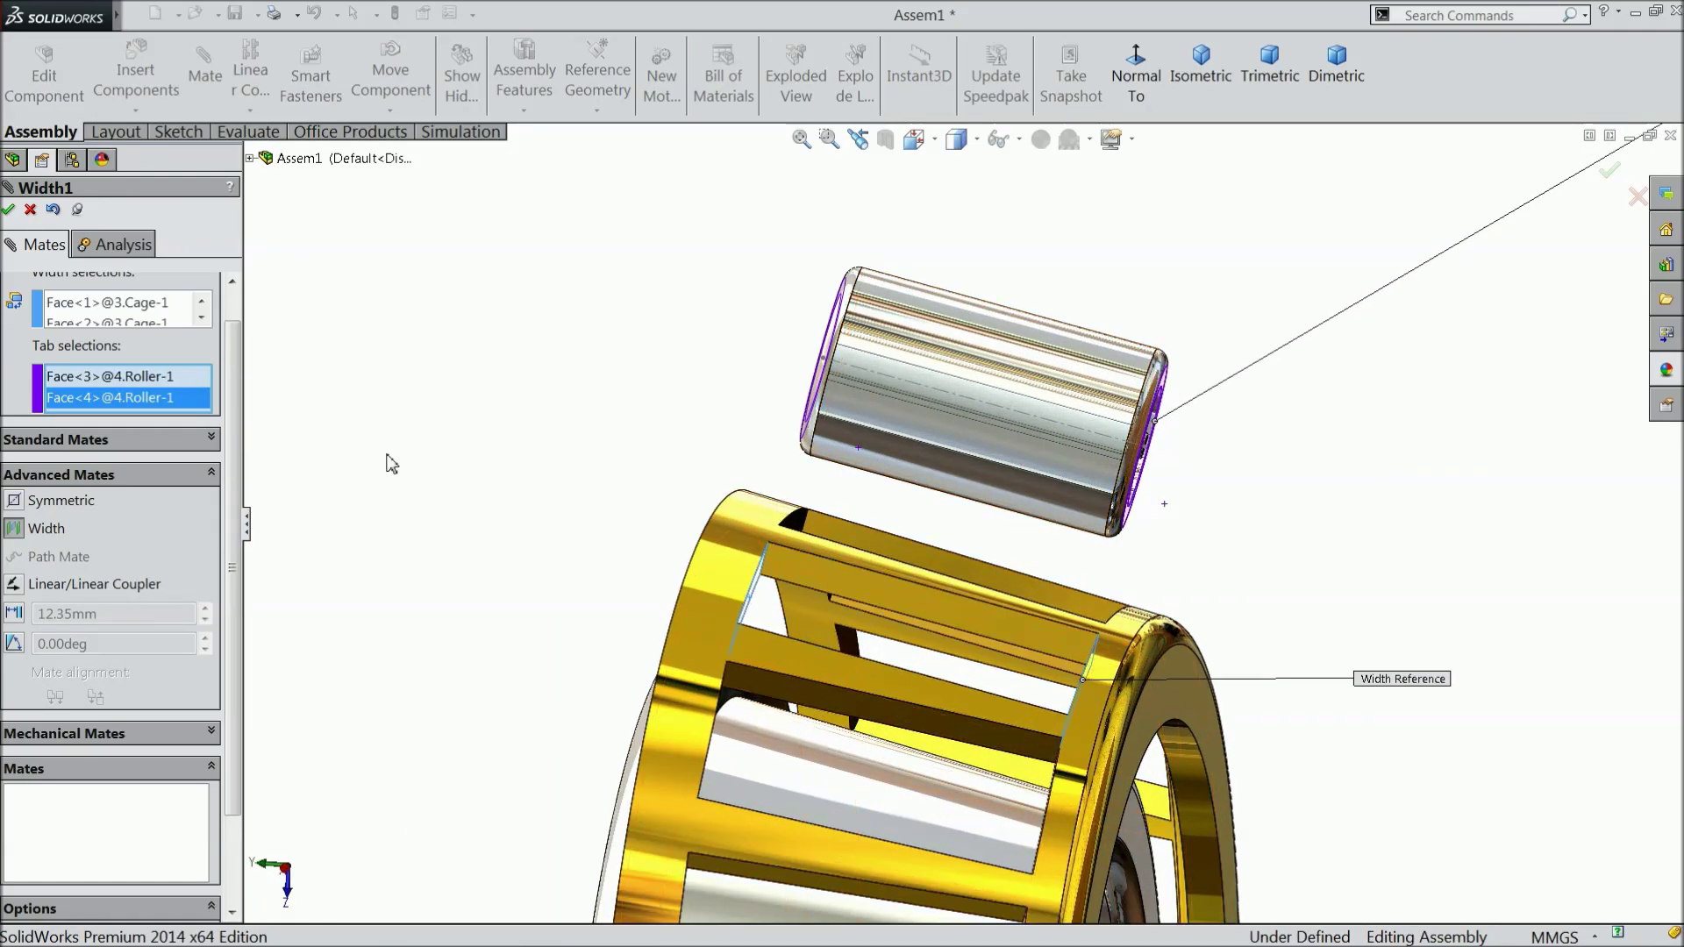
{"action": "left_click", "coordinate": [9, 210]}
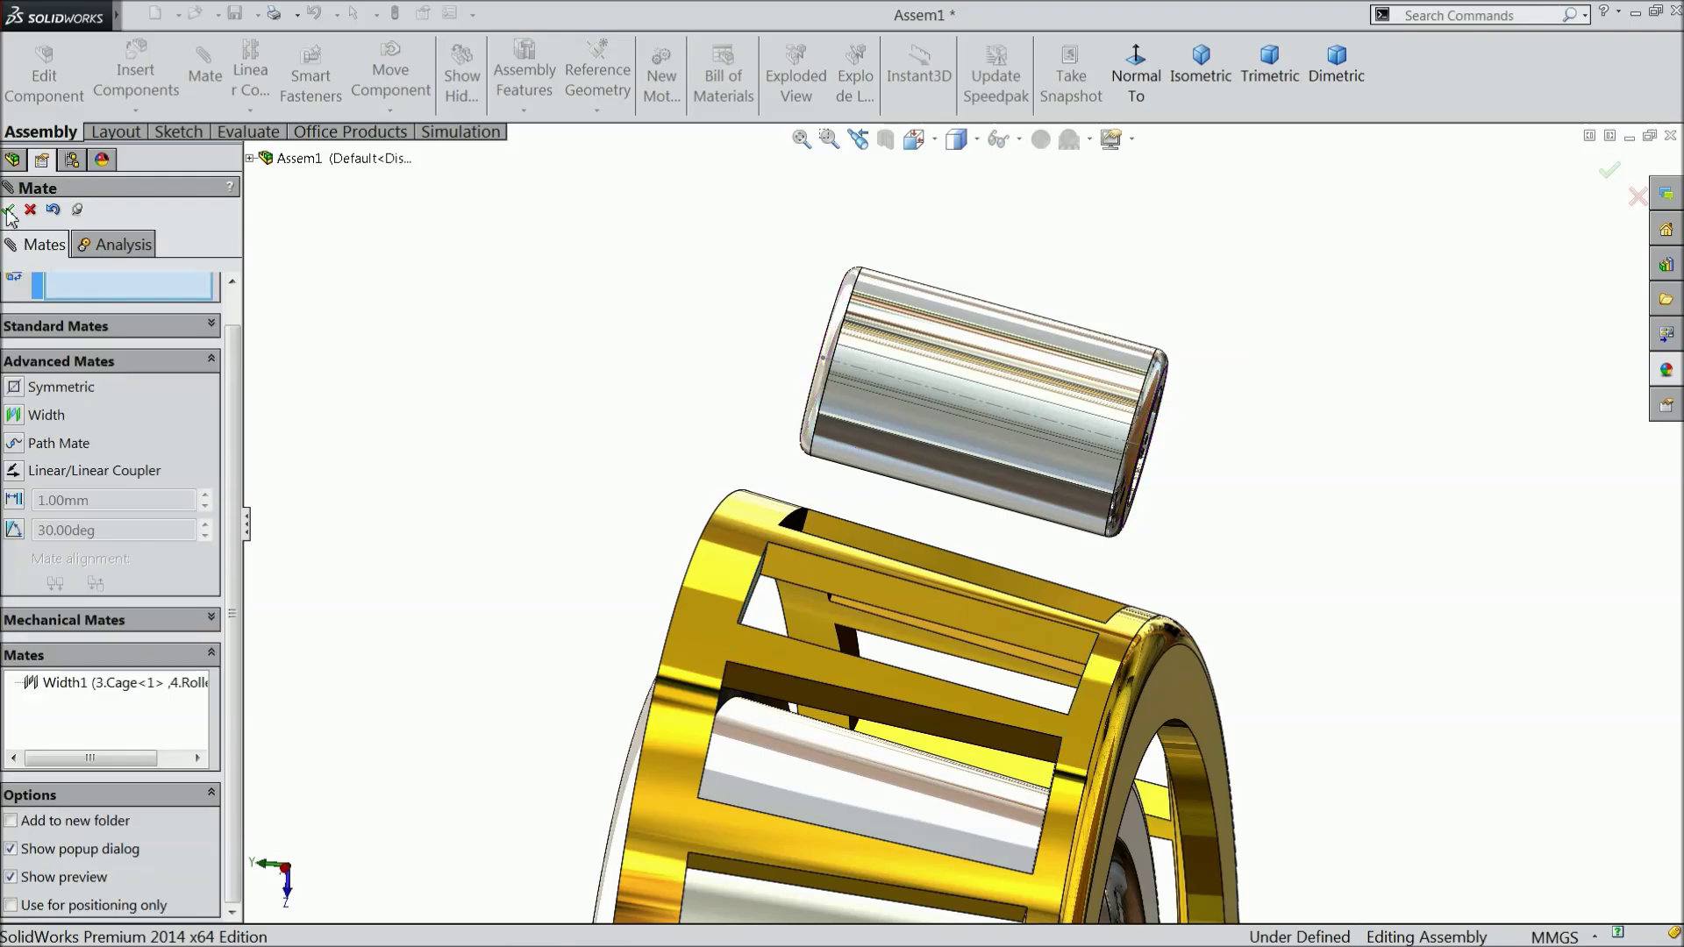
Move the roller down into the cage pocket so that it sits between the pocket's side walls
{"action": "left_click_drag", "start_coordinate": [982, 390], "coordinate": [952, 614]}
{"action": "middle_click_drag", "start_coordinate": [1041, 485], "coordinate": [990, 547]}
{"action": "left_click_drag", "start_coordinate": [990, 546], "coordinate": [724, 633]}
{"action": "middle_click_drag", "start_coordinate": [724, 633], "coordinate": [851, 618]}
{"action": "scroll", "coordinate": [829, 621], "scroll_direction": "down", "scroll_amount": 3}
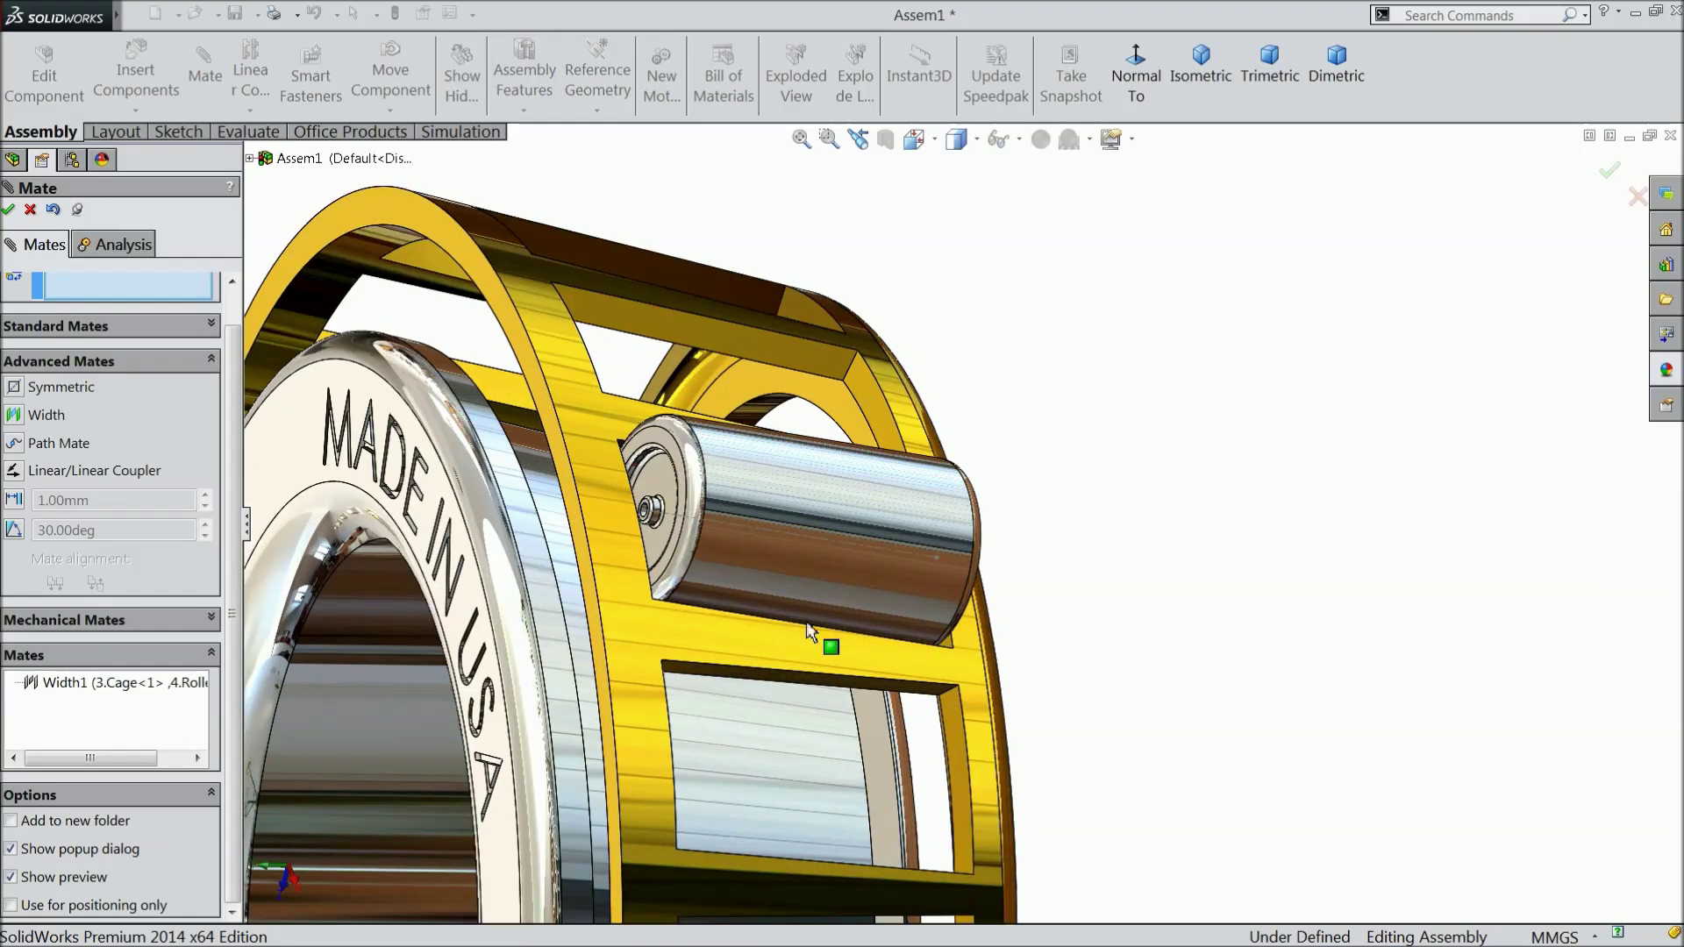
{"action": "middle_click_drag", "start_coordinate": [768, 534], "coordinate": [754, 665]}
{"action": "scroll", "coordinate": [787, 524], "scroll_direction": "down", "scroll_amount": 4}
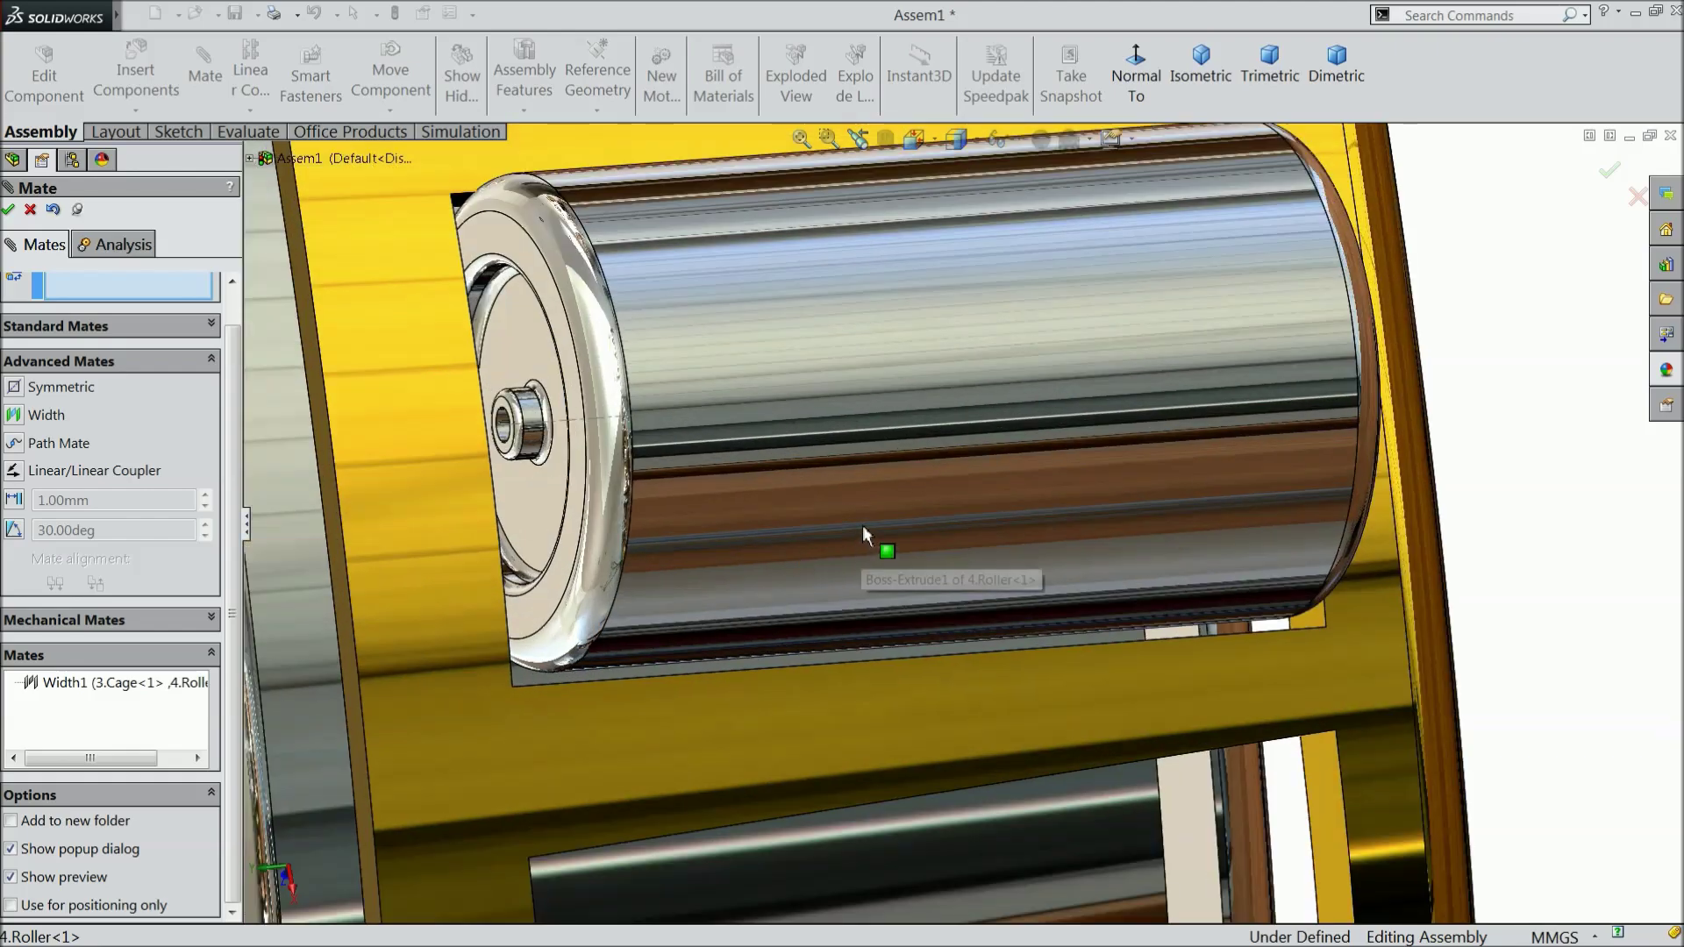
{"action": "left_click_drag", "start_coordinate": [862, 525], "coordinate": [797, 630]}
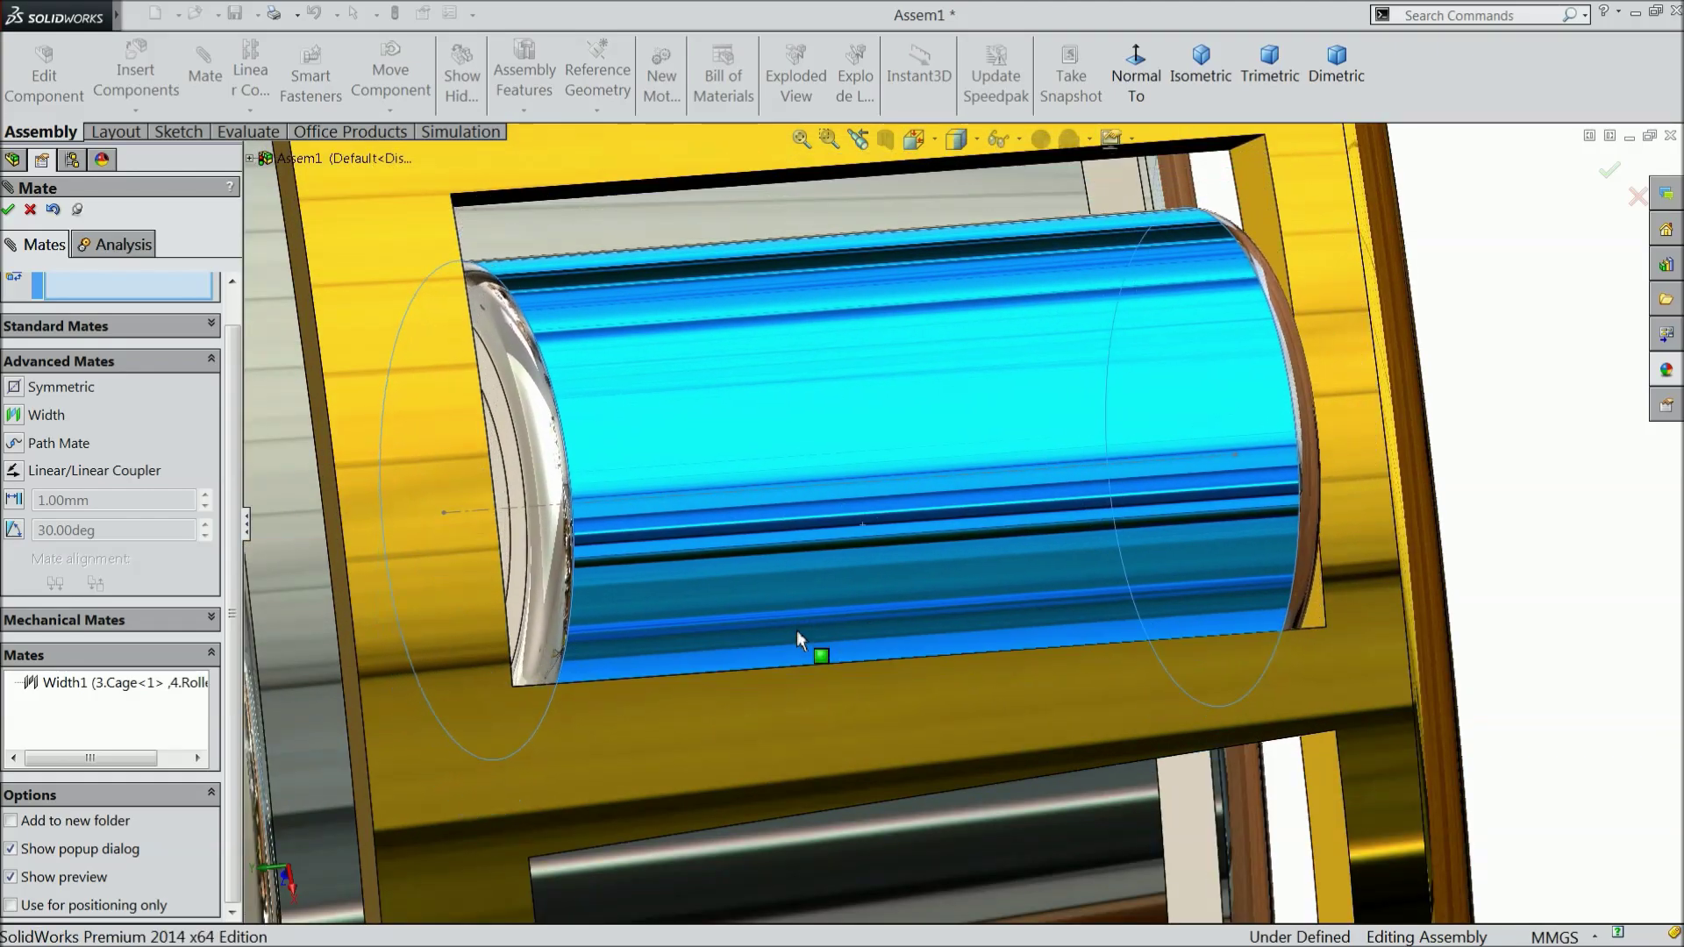
Add a Tangent mate between the pocket's long side face and the roller's cylindrical face, then finish mating
{"action": "scroll", "coordinate": [754, 298], "scroll_direction": "down", "scroll_amount": 5}
{"action": "scroll", "coordinate": [755, 298], "scroll_direction": "up", "scroll_amount": 5}
{"action": "middle_click_drag", "start_coordinate": [770, 301], "coordinate": [789, 275]}
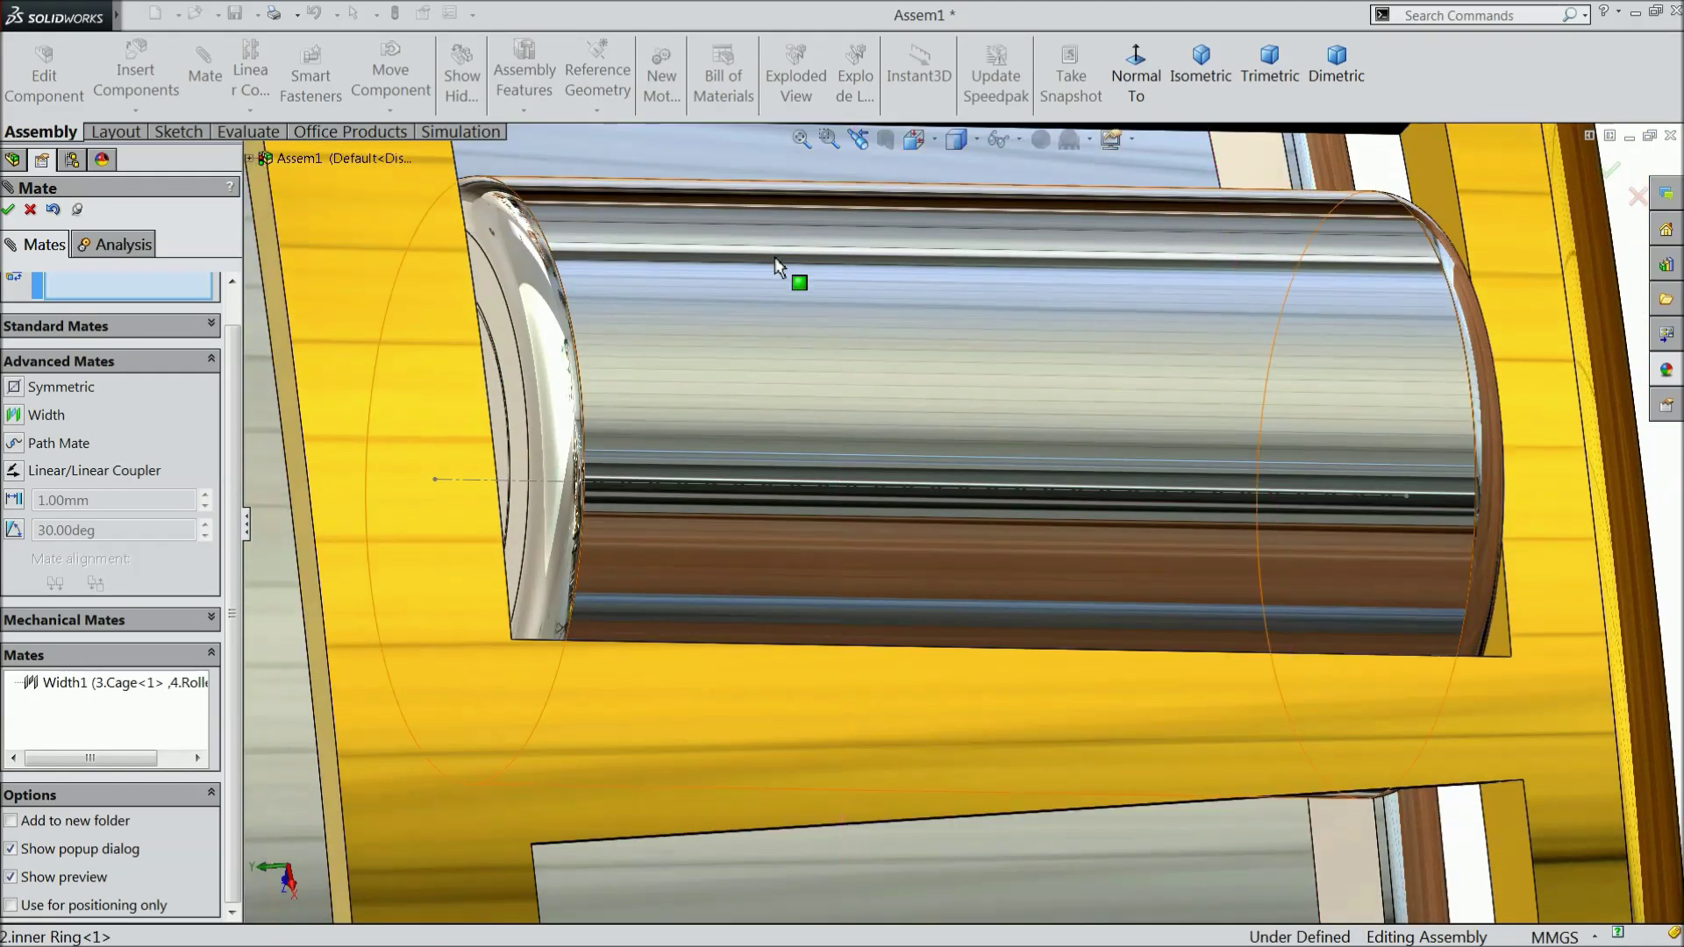
{"action": "scroll", "coordinate": [870, 249], "scroll_direction": "up", "scroll_amount": 2}
{"action": "scroll", "coordinate": [870, 249], "scroll_direction": "down", "scroll_amount": 2}
{"action": "left_click", "coordinate": [876, 376]}
{"action": "scroll", "coordinate": [886, 438], "scroll_direction": "up", "scroll_amount": 3}
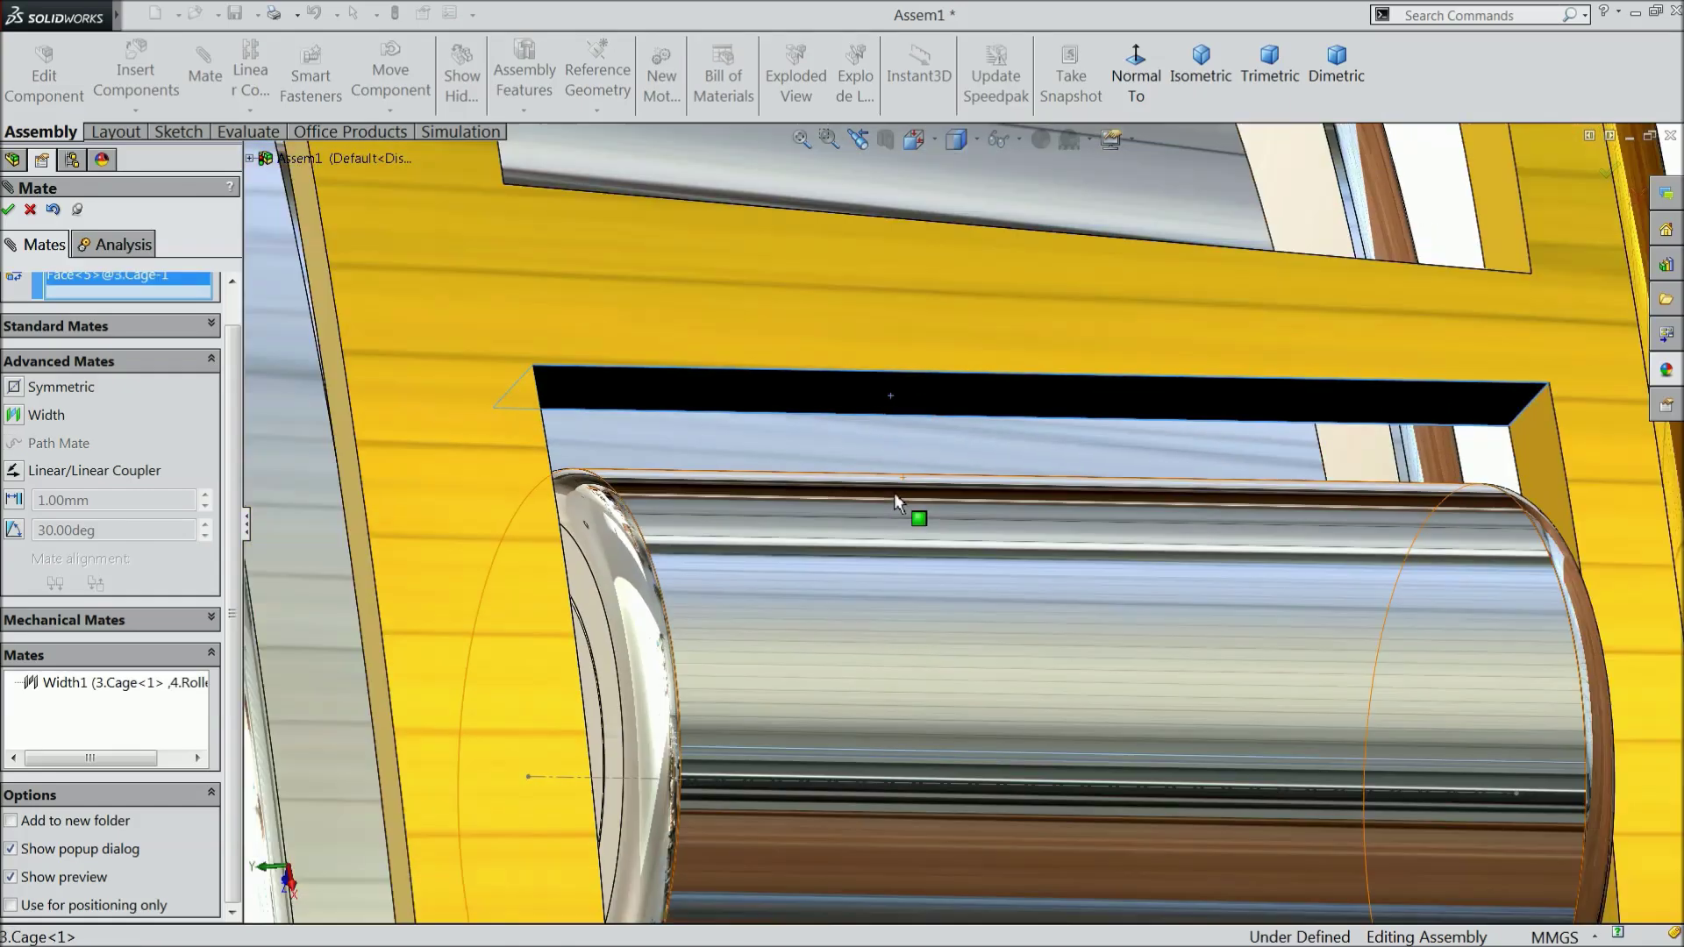
{"action": "left_click", "coordinate": [936, 597]}
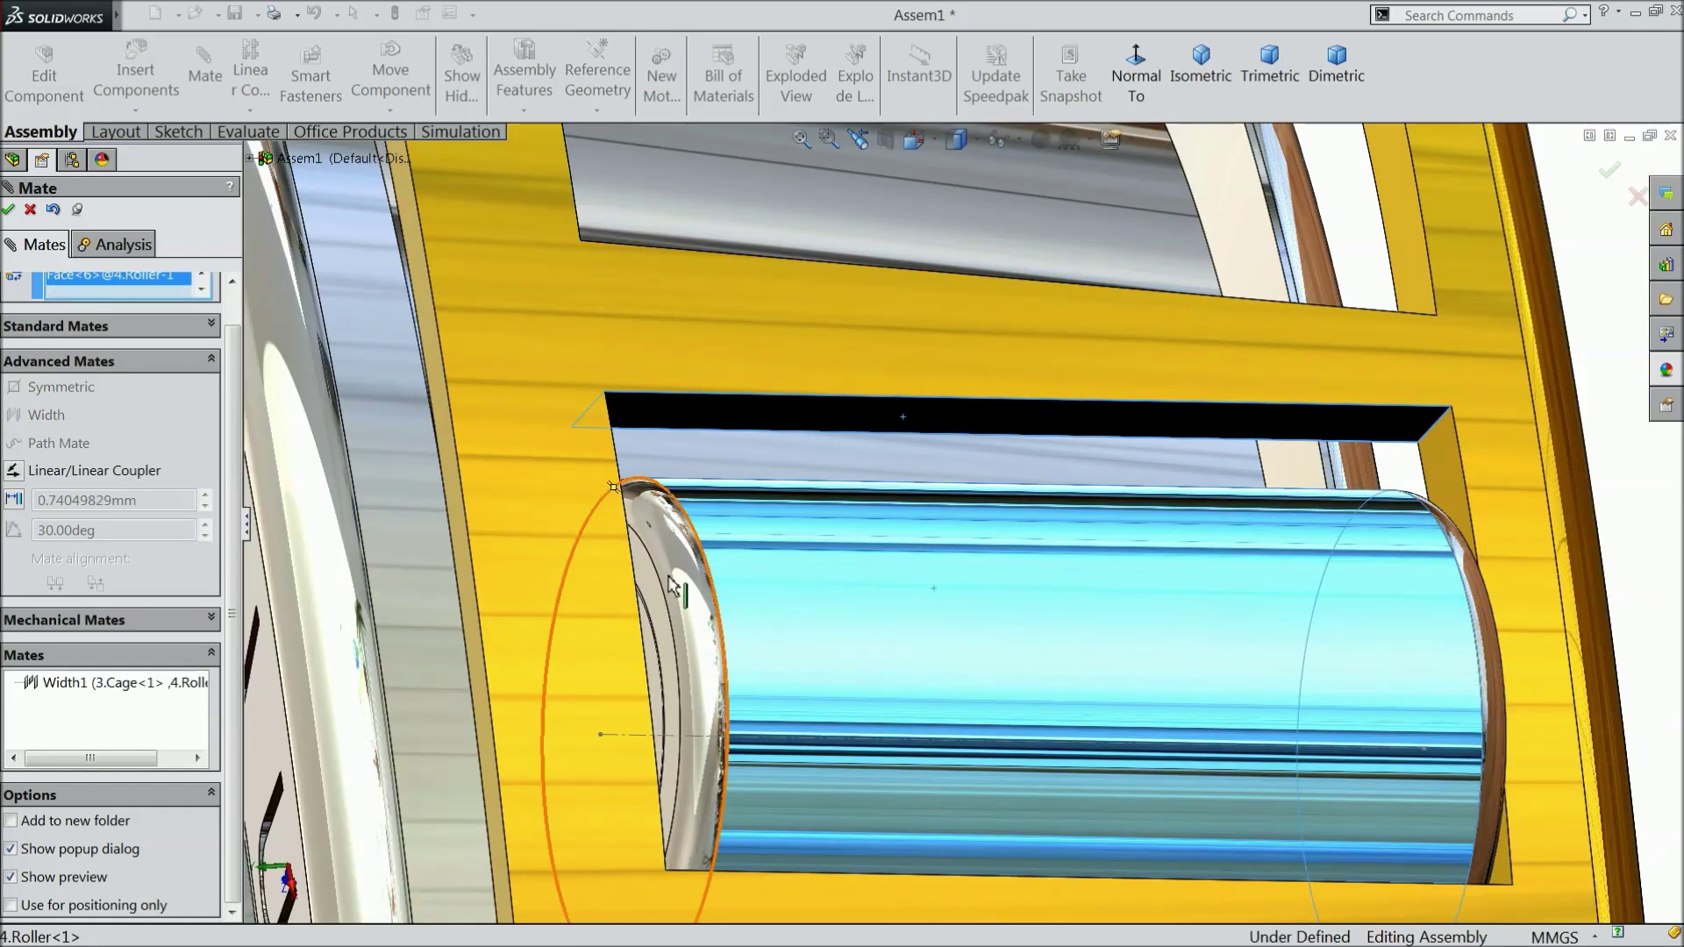
{"action": "left_click", "coordinate": [106, 326]}
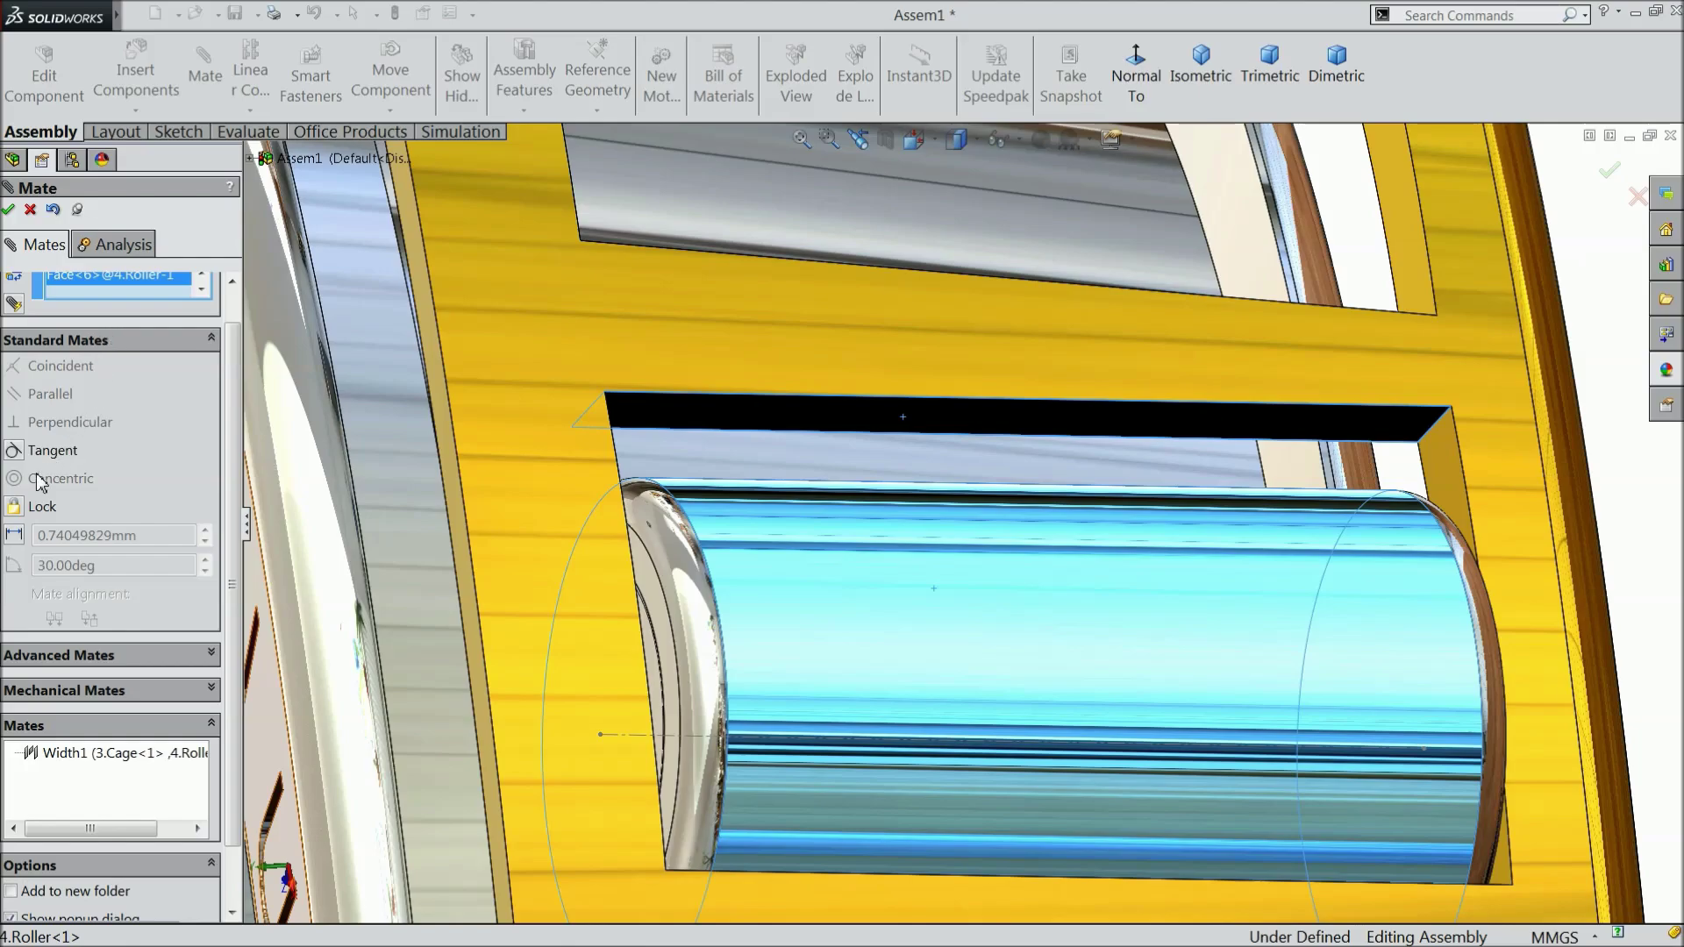
{"action": "left_click", "coordinate": [13, 452]}
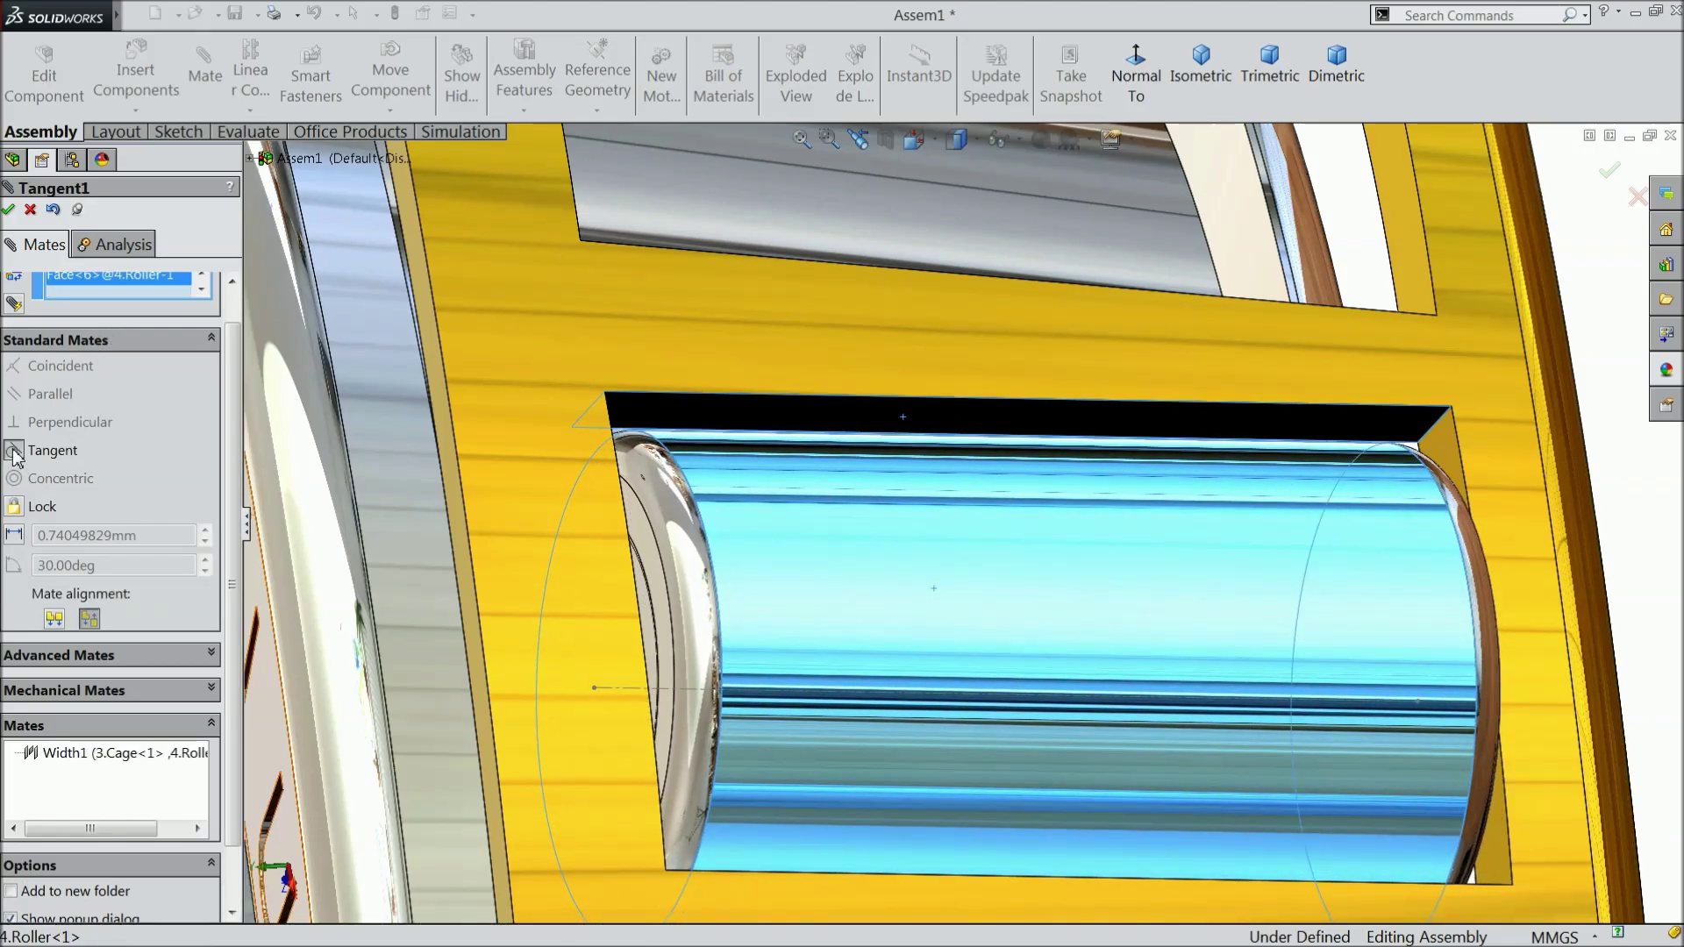
{"action": "left_click", "coordinate": [8, 208]}
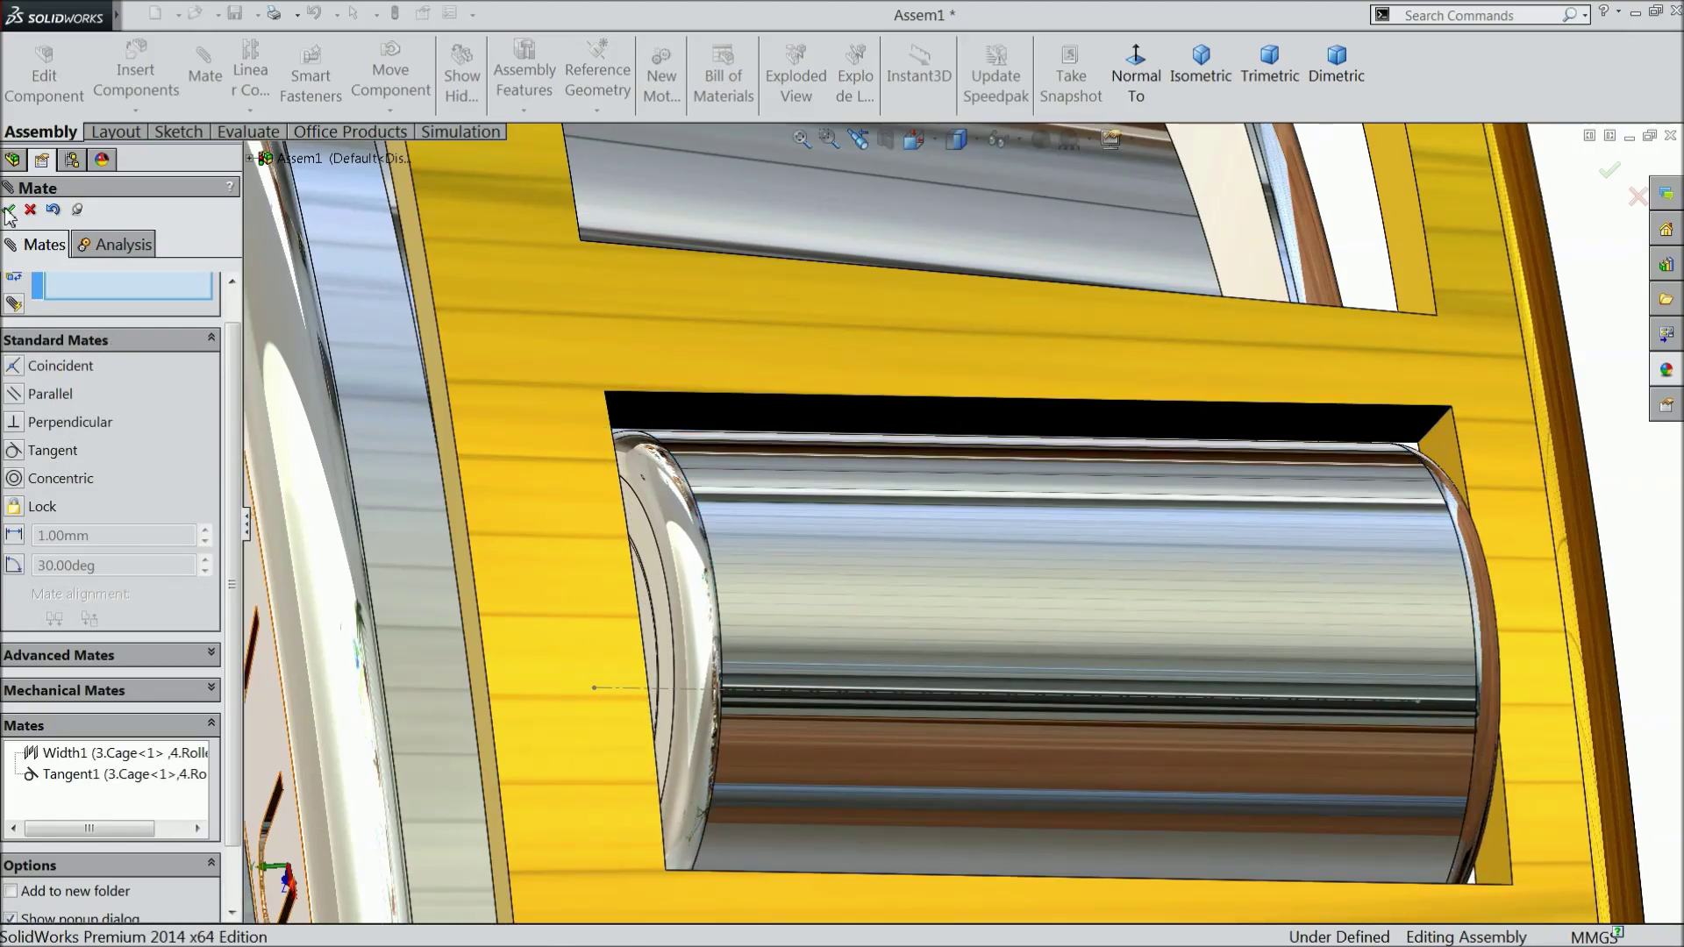
{"action": "left_click", "coordinate": [9, 209]}
Try moving the mated roller and inspect how it sits in the cage pocket
{"action": "scroll", "coordinate": [822, 580], "scroll_direction": "up", "scroll_amount": 3}
{"action": "left_click_drag", "start_coordinate": [977, 571], "coordinate": [987, 614]}
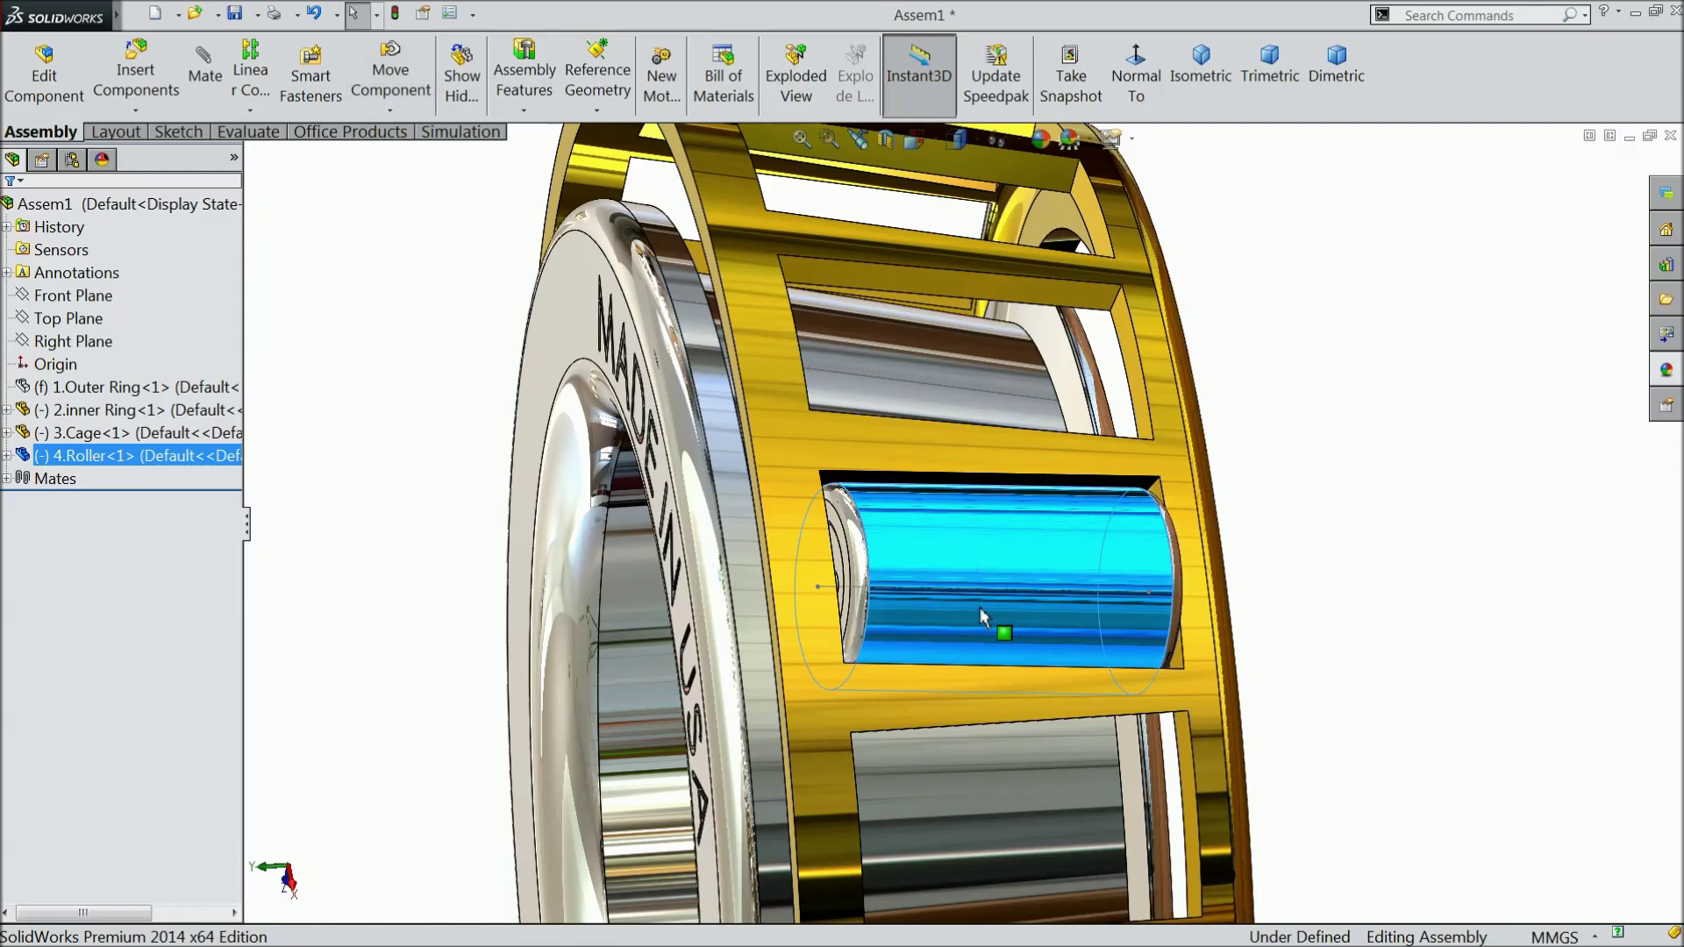
{"action": "scroll", "coordinate": [981, 612], "scroll_direction": "up", "scroll_amount": 3}
{"action": "middle_click_drag", "start_coordinate": [980, 612], "coordinate": [1079, 628]}
{"action": "scroll", "coordinate": [1079, 671], "scroll_direction": "up", "scroll_amount": 4}
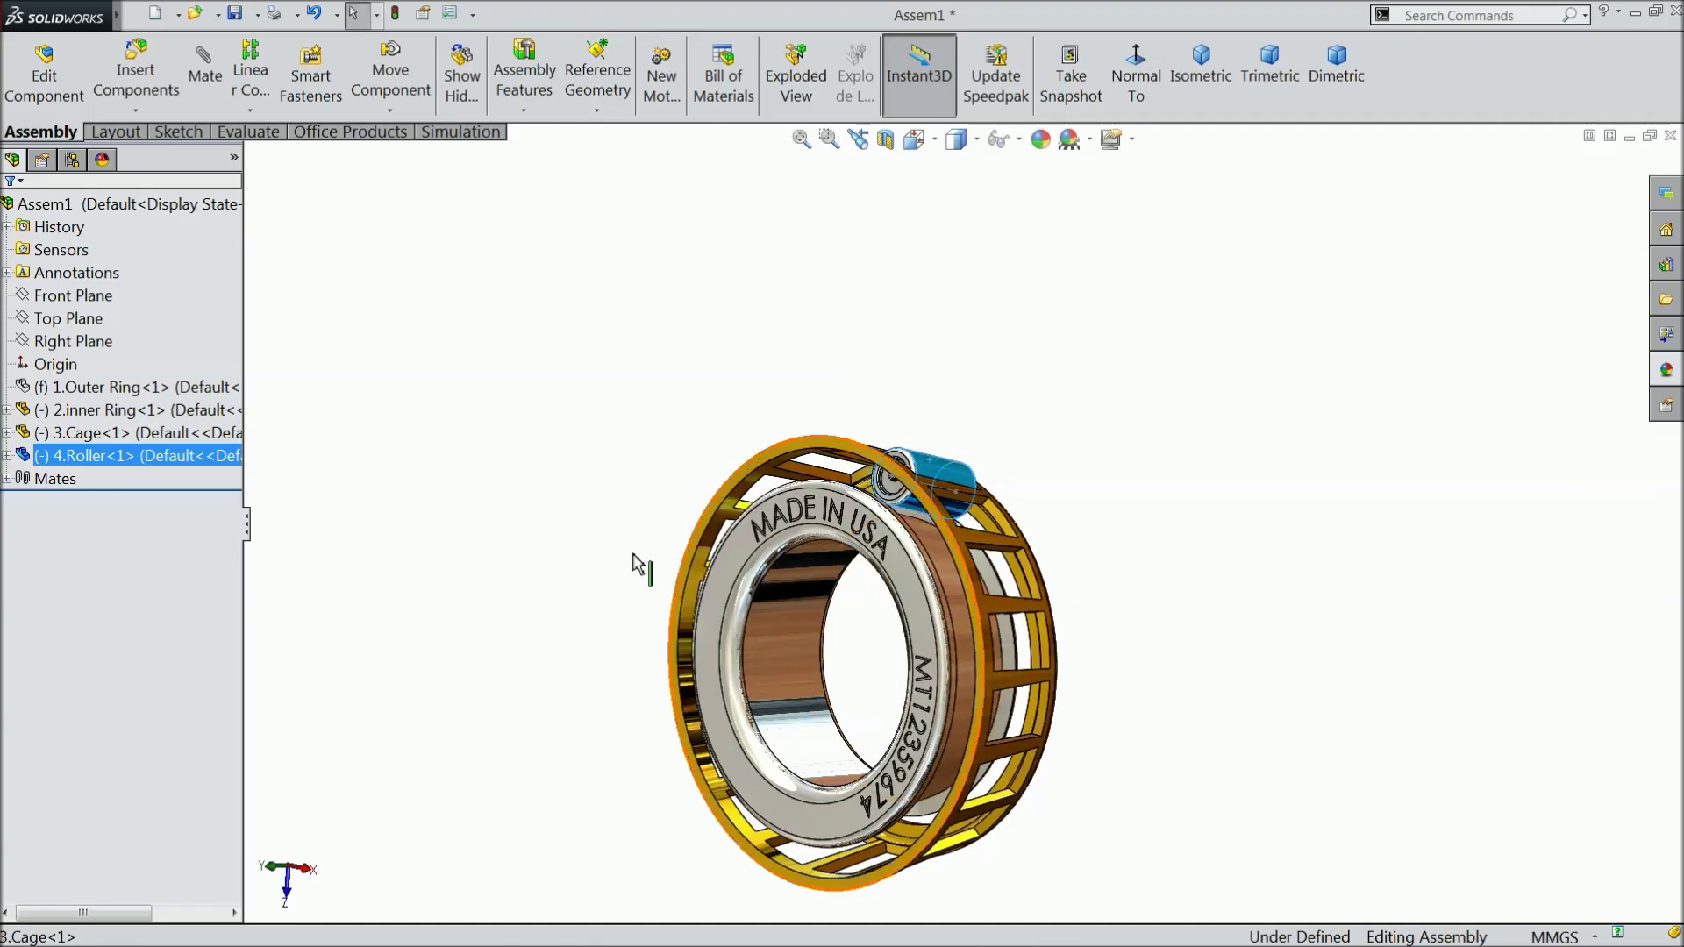
View the assembly normal to the Front Plane and turn on the display of axes
{"action": "left_click", "coordinate": [61, 298]}
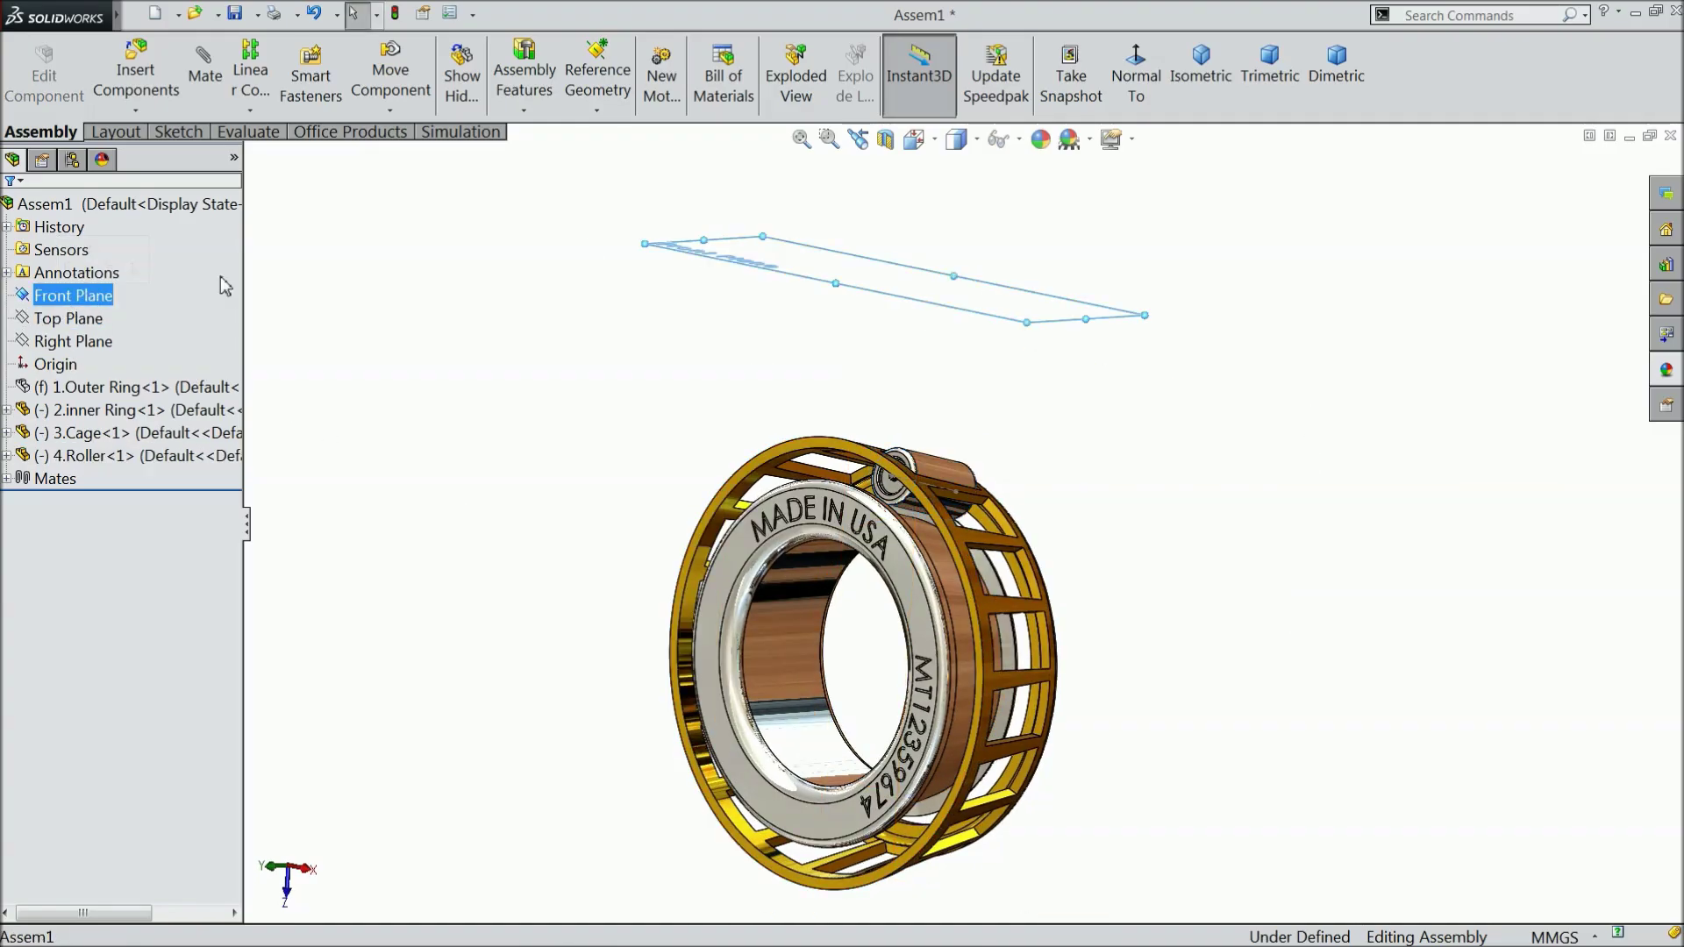
{"action": "left_click", "coordinate": [1148, 79]}
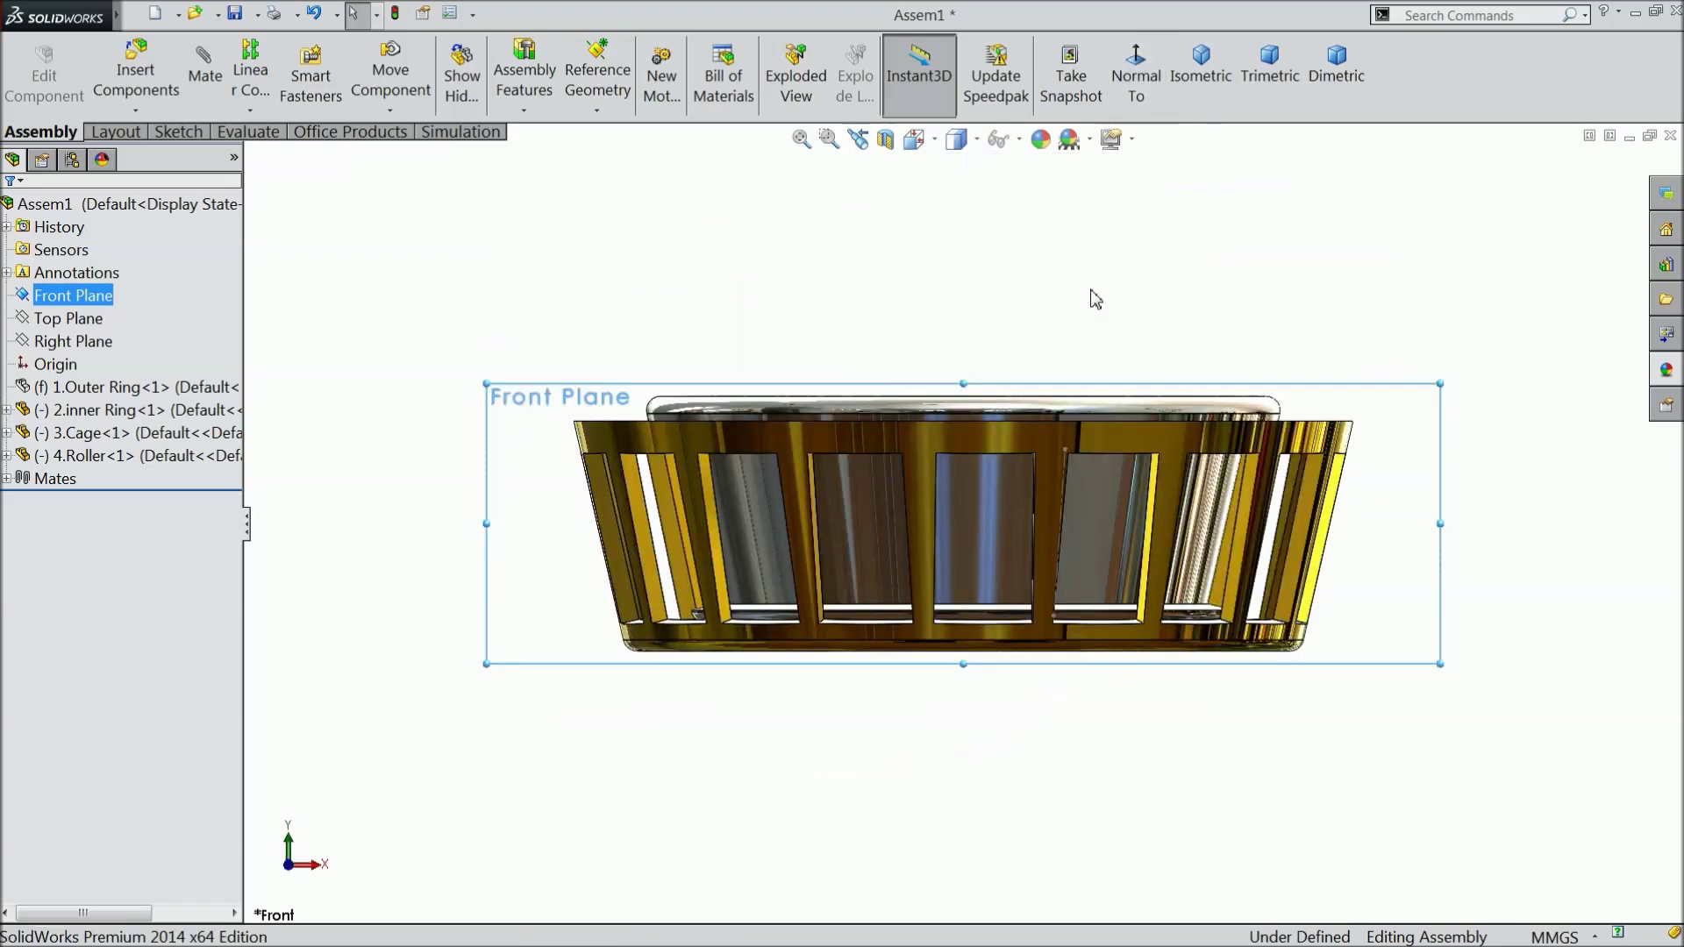
{"action": "left_click", "coordinate": [1018, 140]}
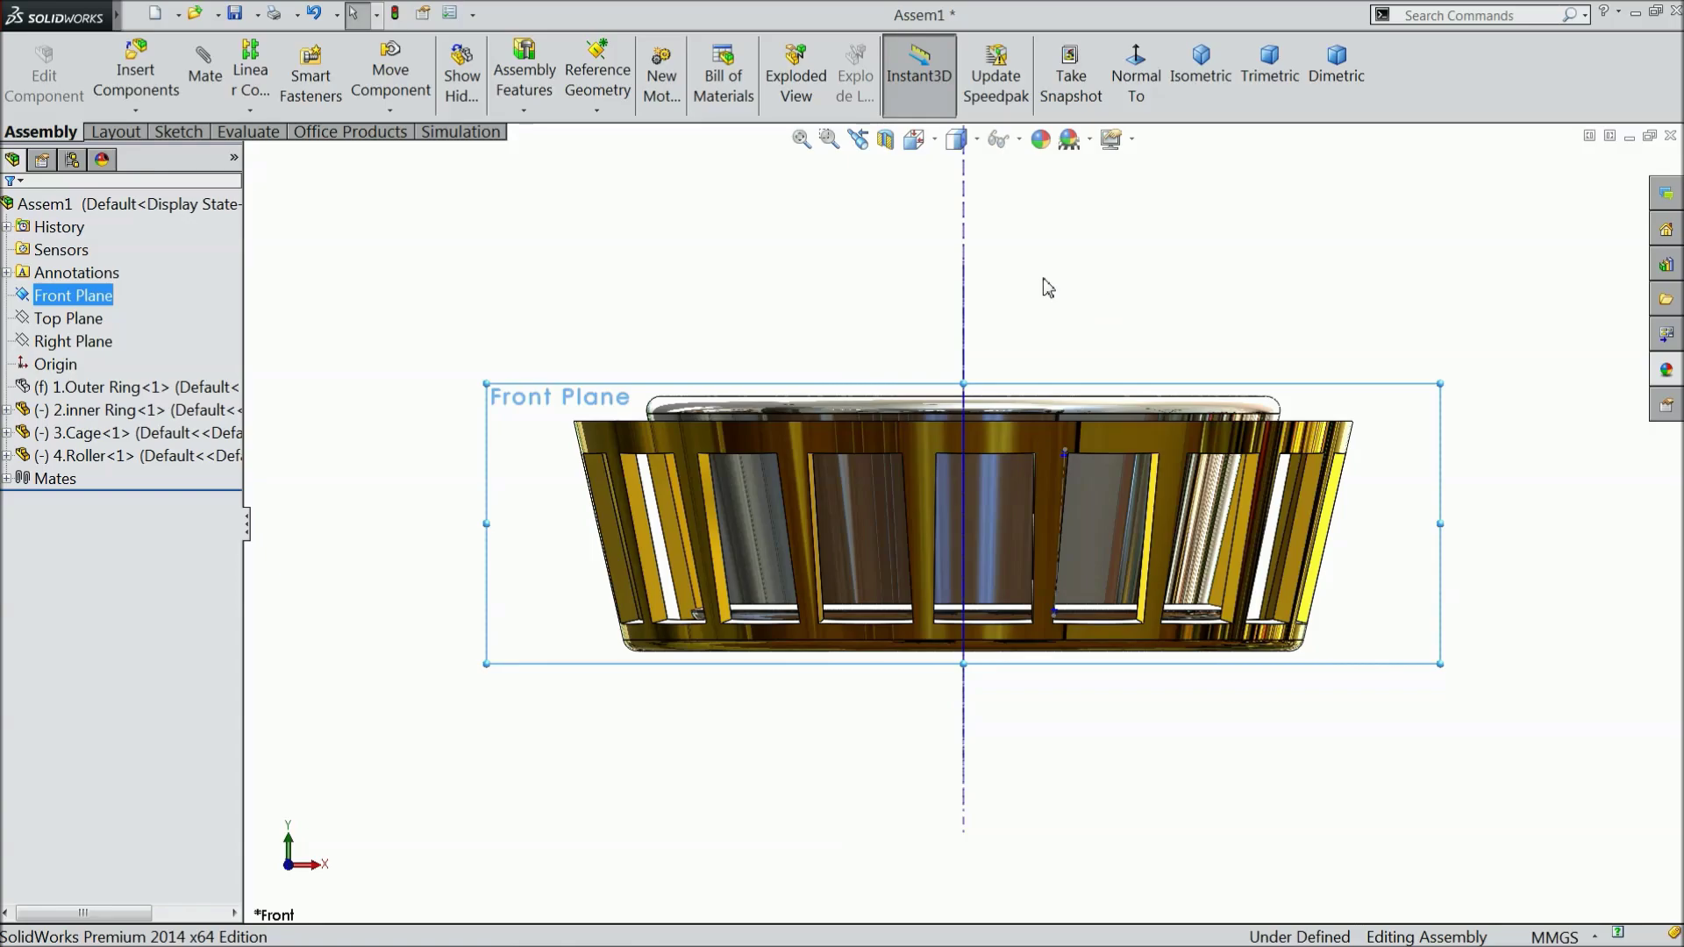
{"action": "middle_click_drag", "start_coordinate": [1045, 281], "coordinate": [1037, 553]}
View the assembly normal to the Right Plane and make the cage transparent
{"action": "left_click", "coordinate": [96, 346], "text": "ctrl"}
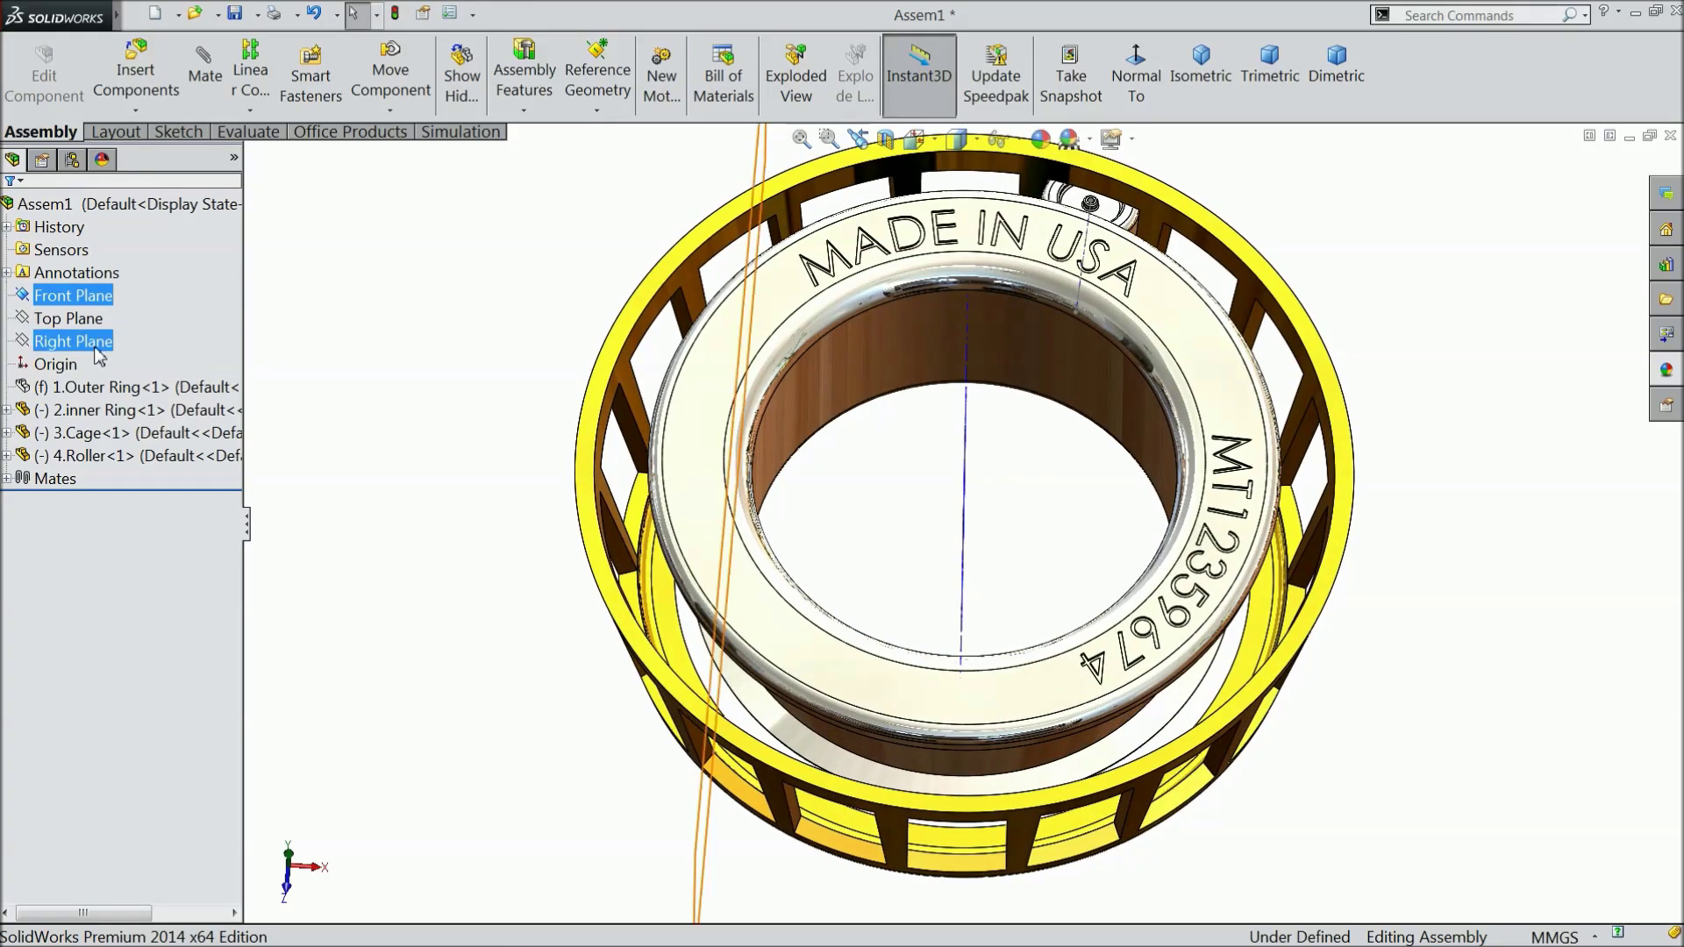
{"action": "left_click", "coordinate": [97, 351]}
{"action": "mouse_move", "coordinate": [455, 406]}
{"action": "middle_mouse_down"}
{"action": "mouse_move", "coordinate": [410, 432]}
{"action": "mouse_move", "coordinate": [433, 427]}
{"action": "middle_mouse_up"}
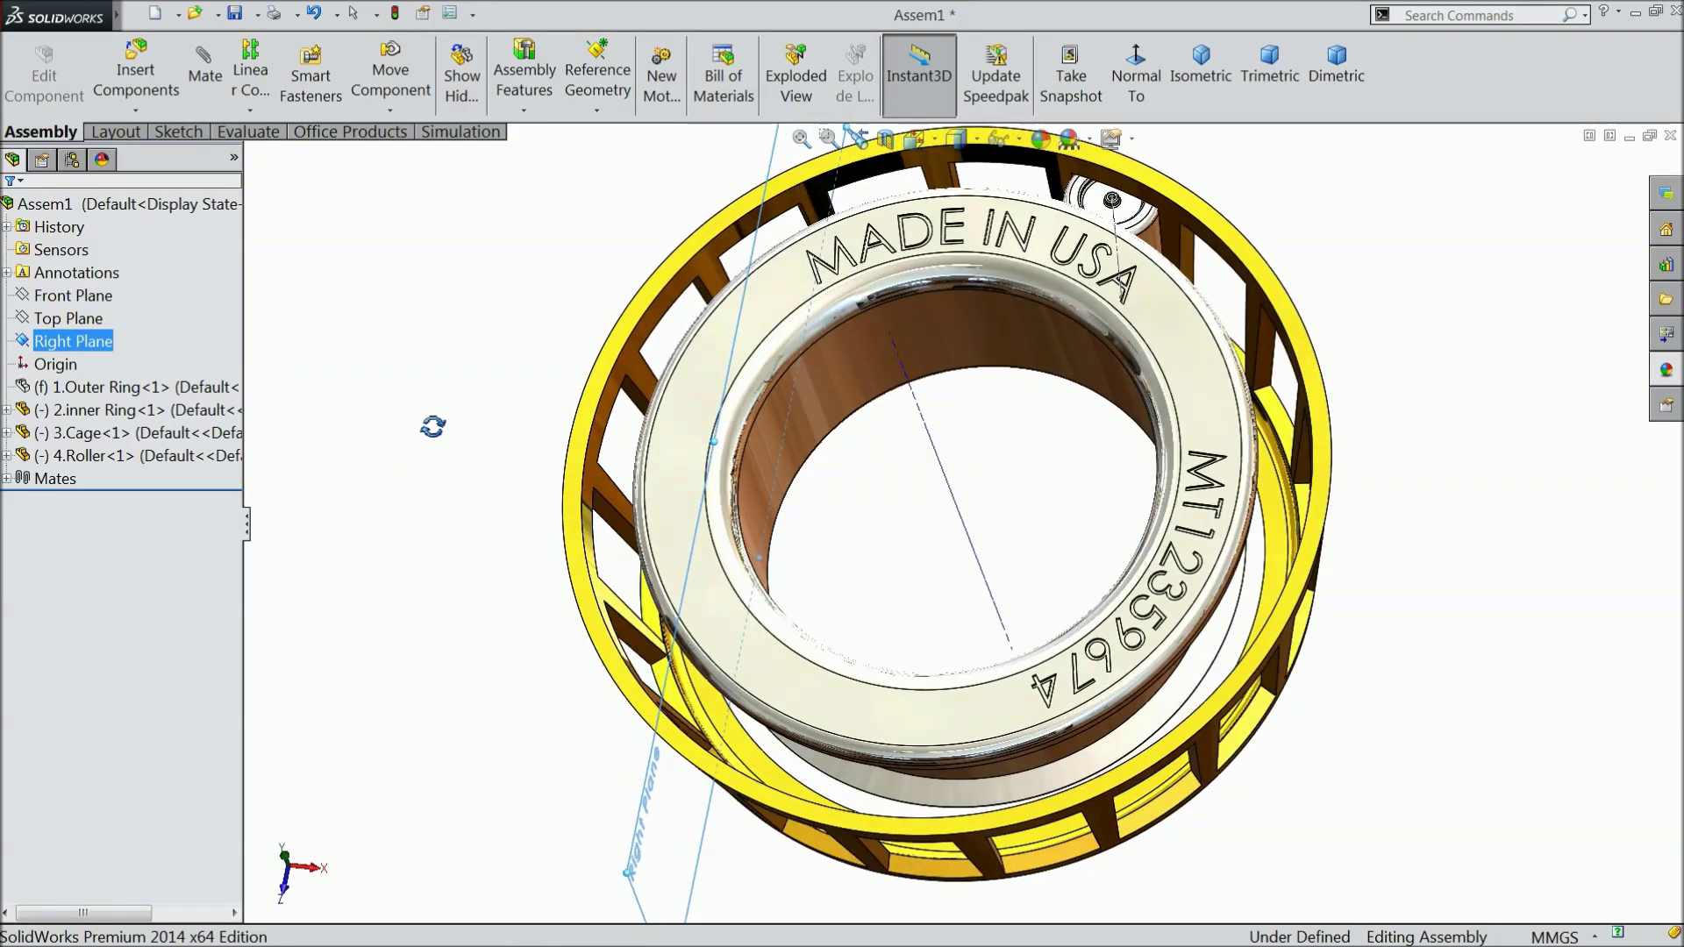
{"action": "left_click", "coordinate": [1149, 75]}
{"action": "scroll", "coordinate": [1307, 579], "scroll_direction": "down", "scroll_amount": 3}
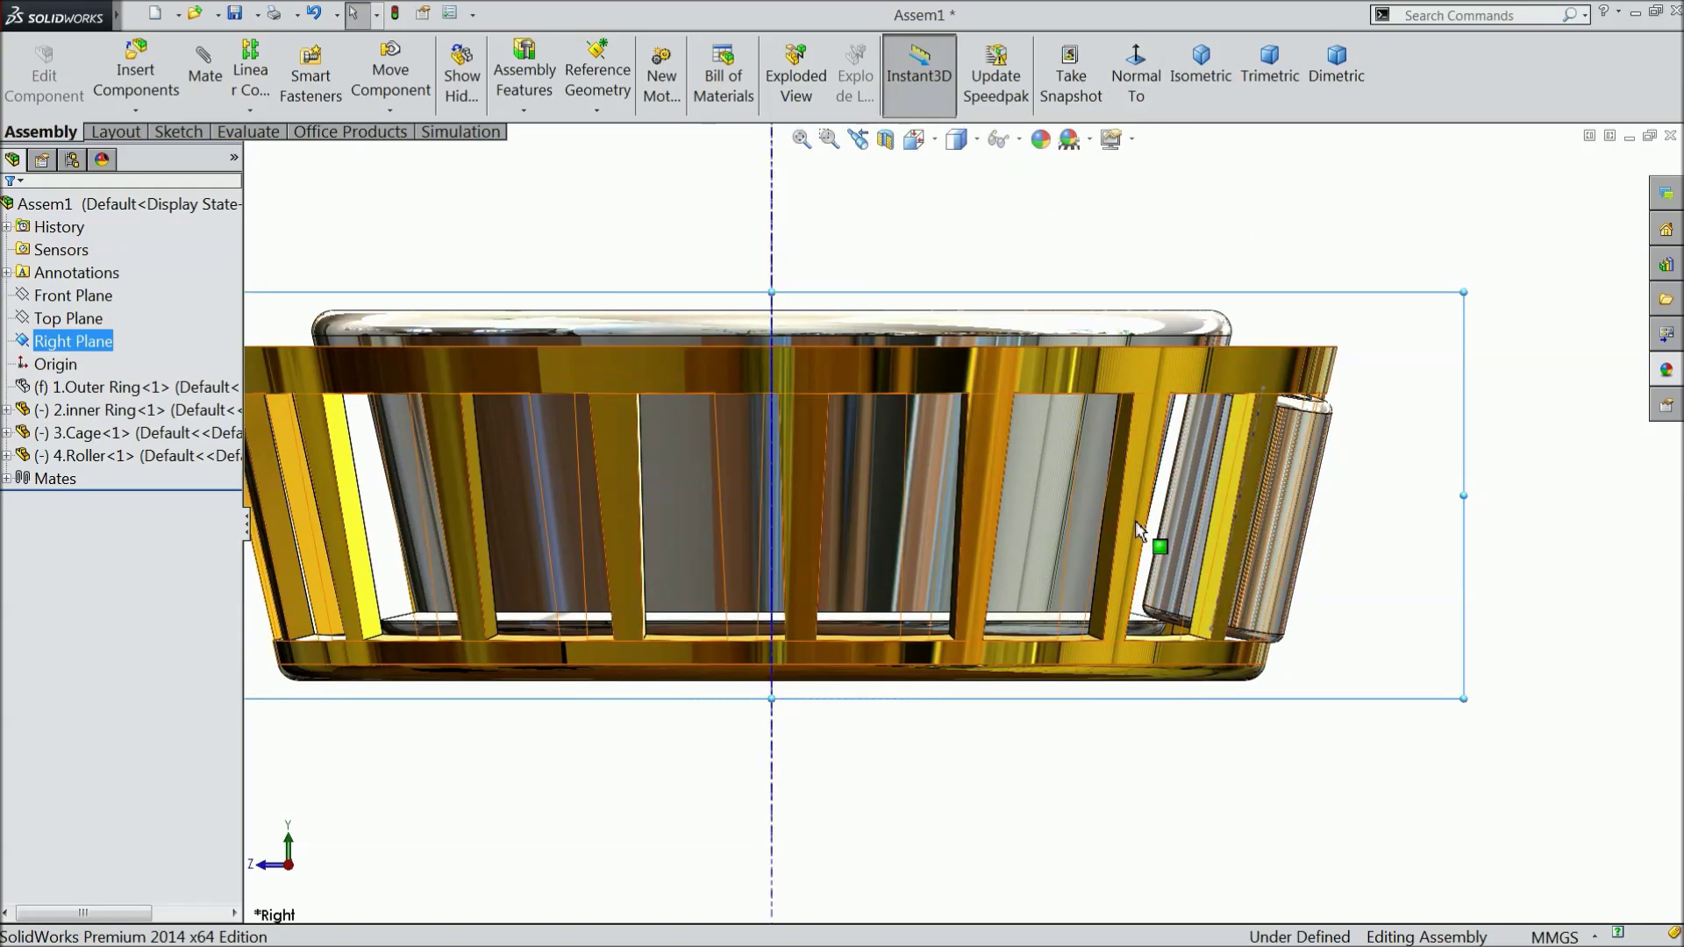
{"action": "scroll", "coordinate": [1129, 524], "scroll_direction": "down", "scroll_amount": 1}
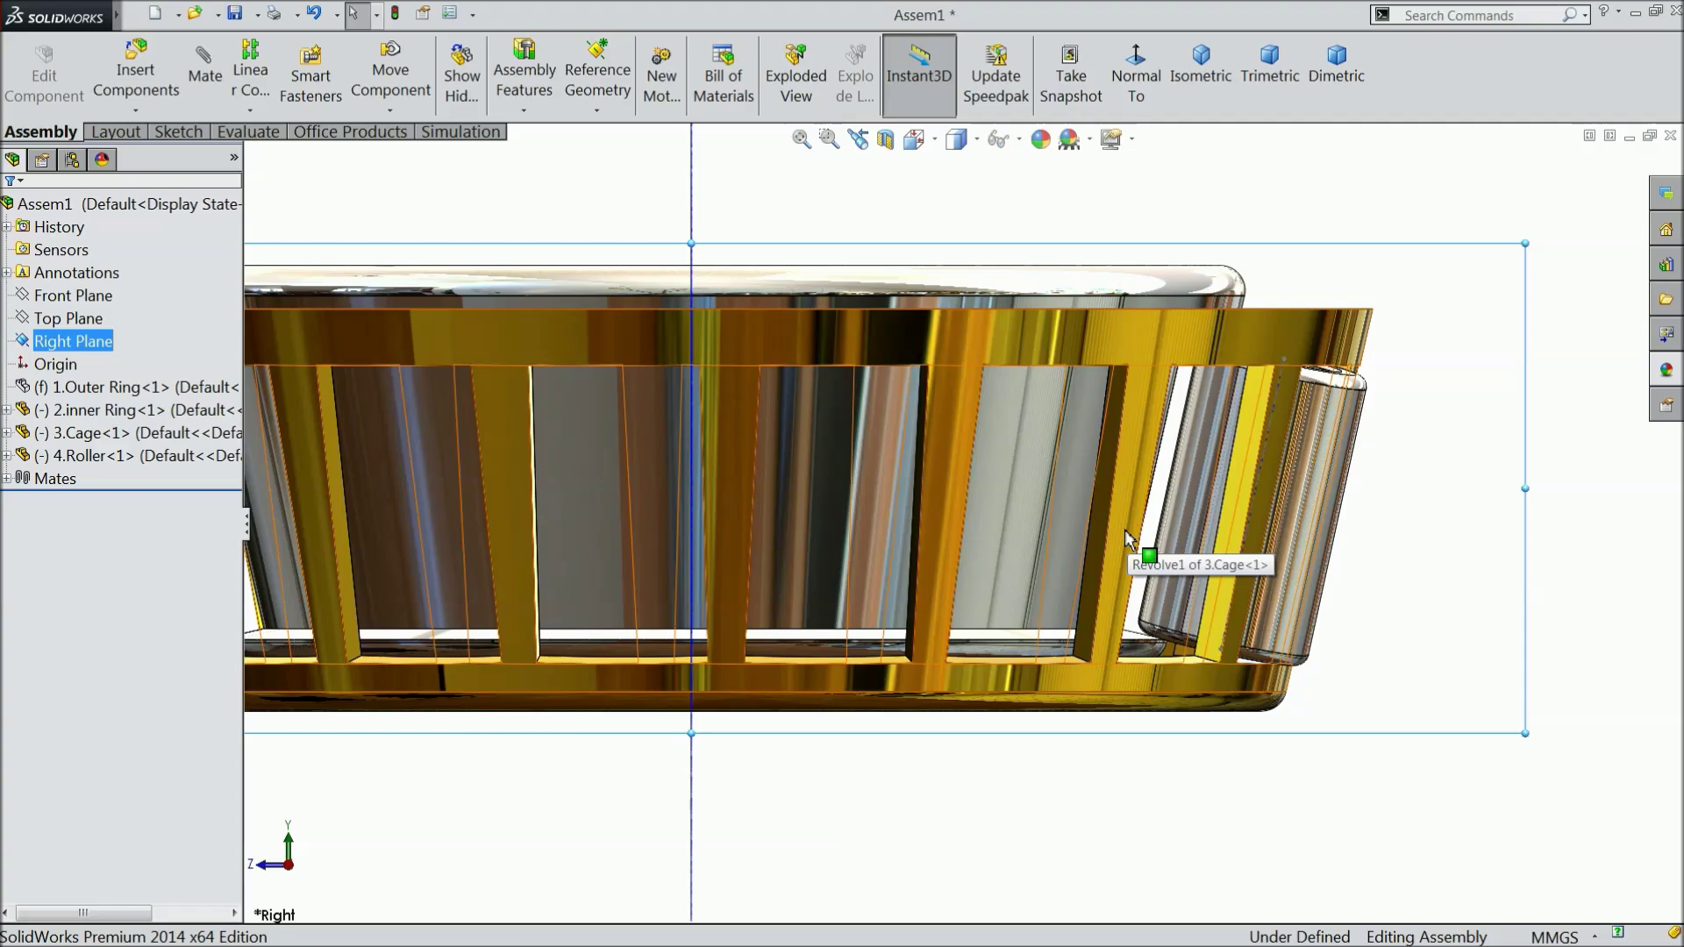
{"action": "left_click", "coordinate": [1143, 324]}
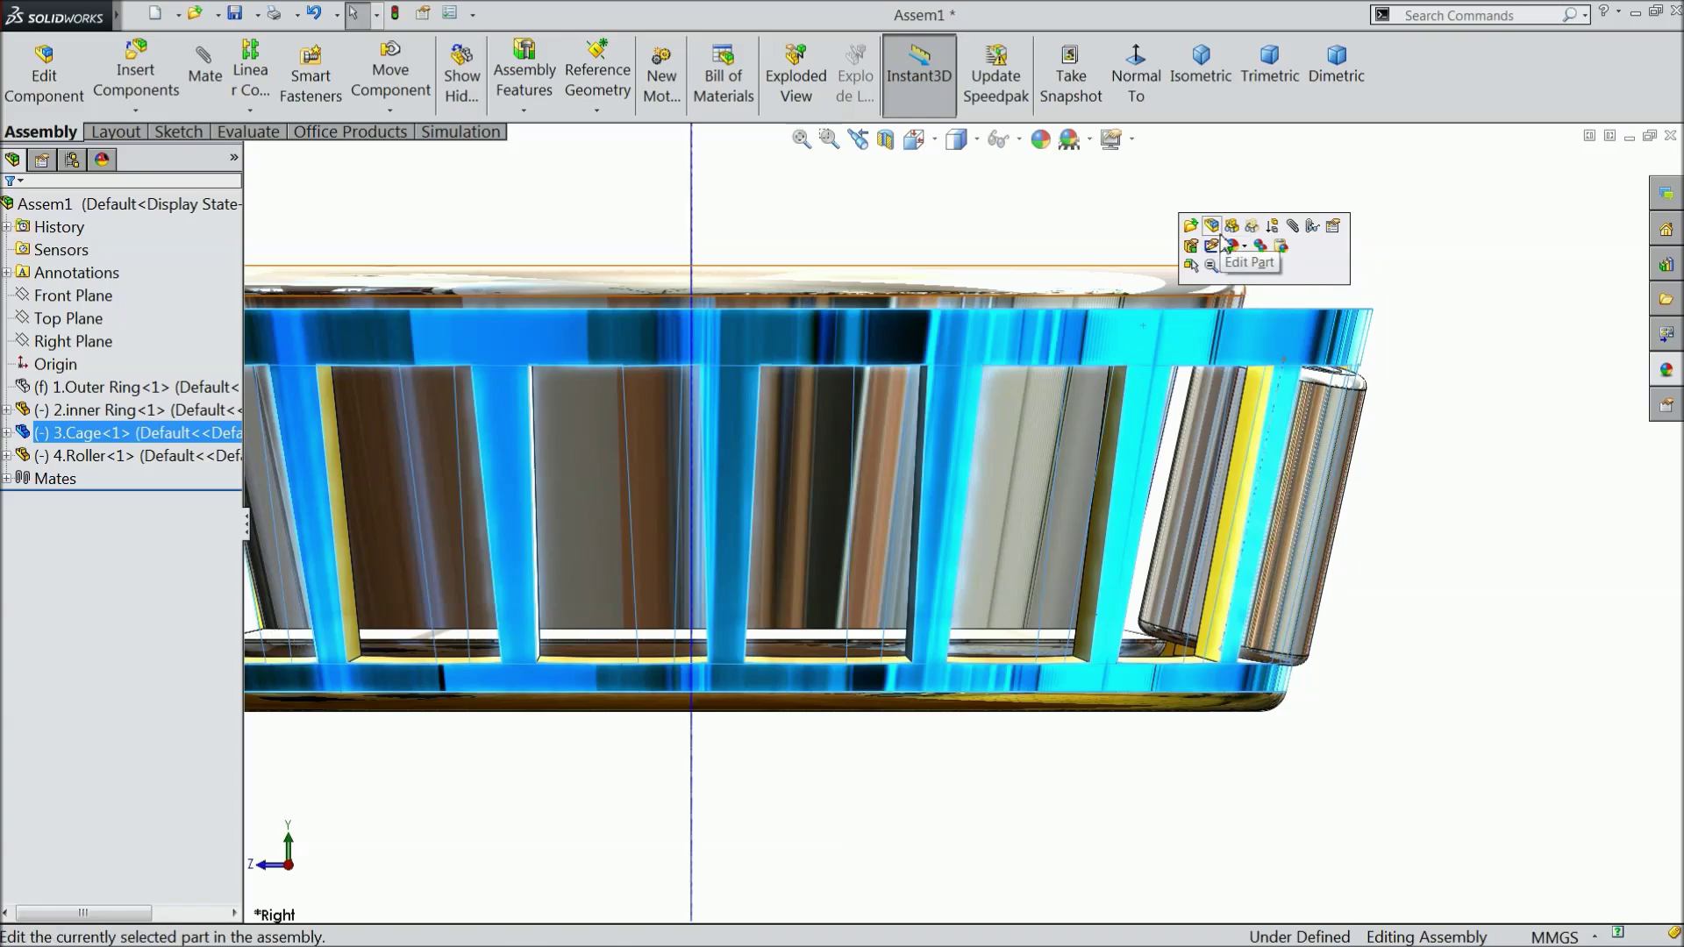
{"action": "left_click", "coordinate": [1251, 228]}
{"action": "left_click", "coordinate": [1325, 240]}
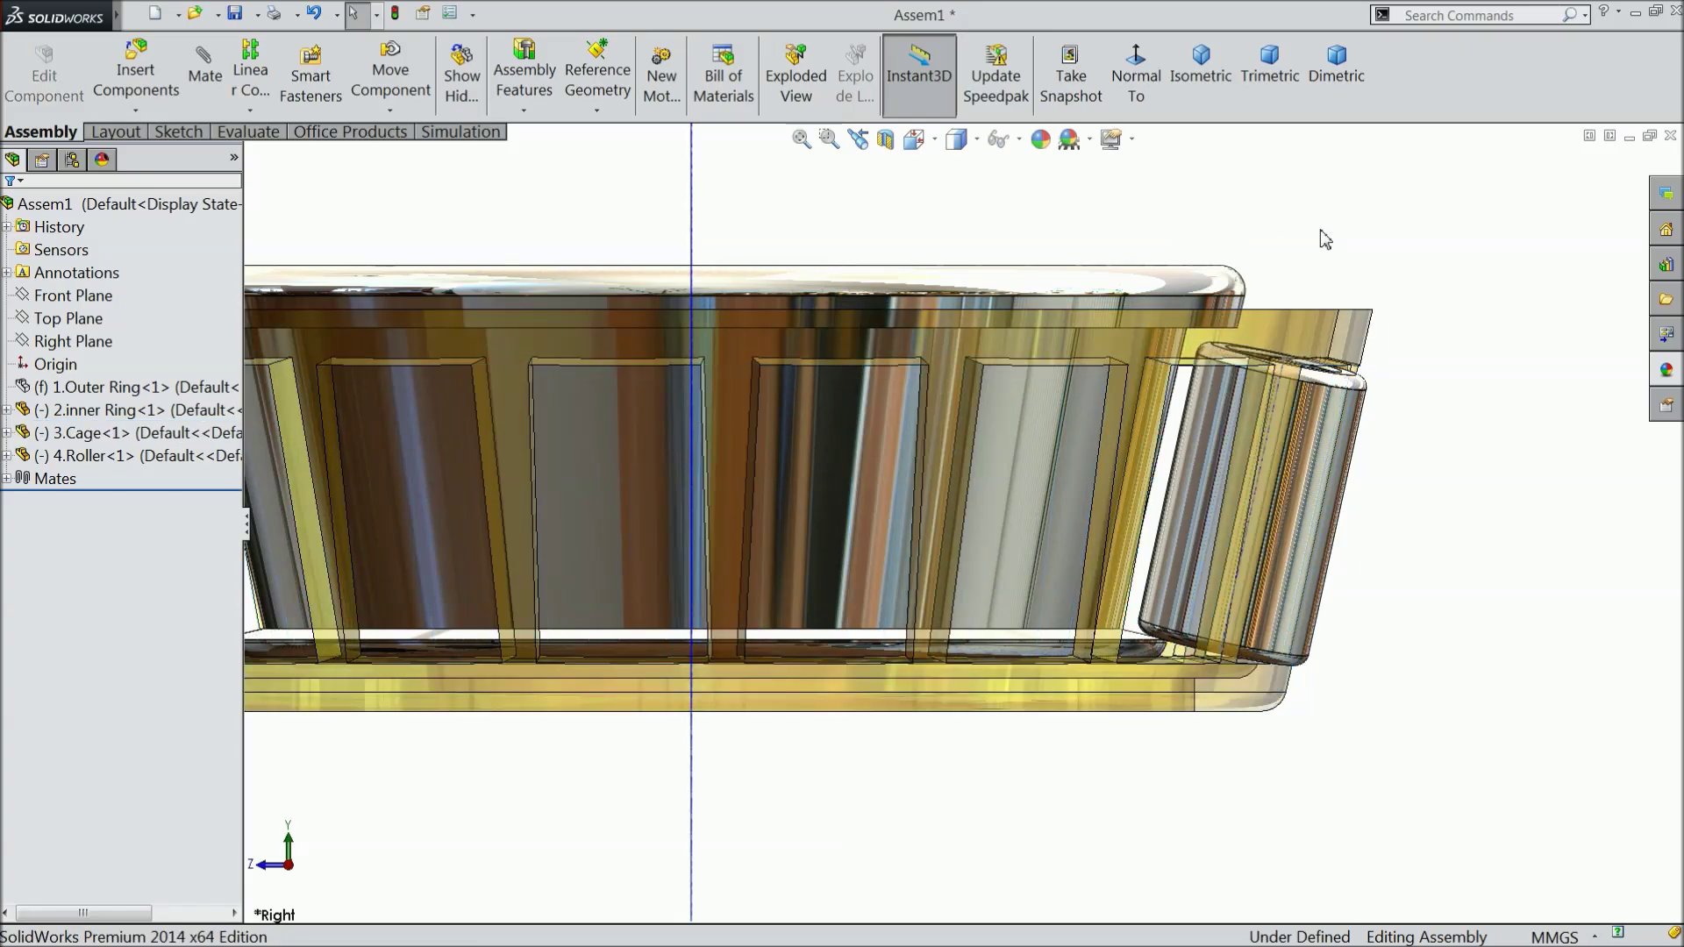
Add a 22 mm Distance mate between the centre point of the roller's lower end and the inner ring's central axis
{"action": "scroll", "coordinate": [1194, 590], "scroll_direction": "down", "scroll_amount": 2}
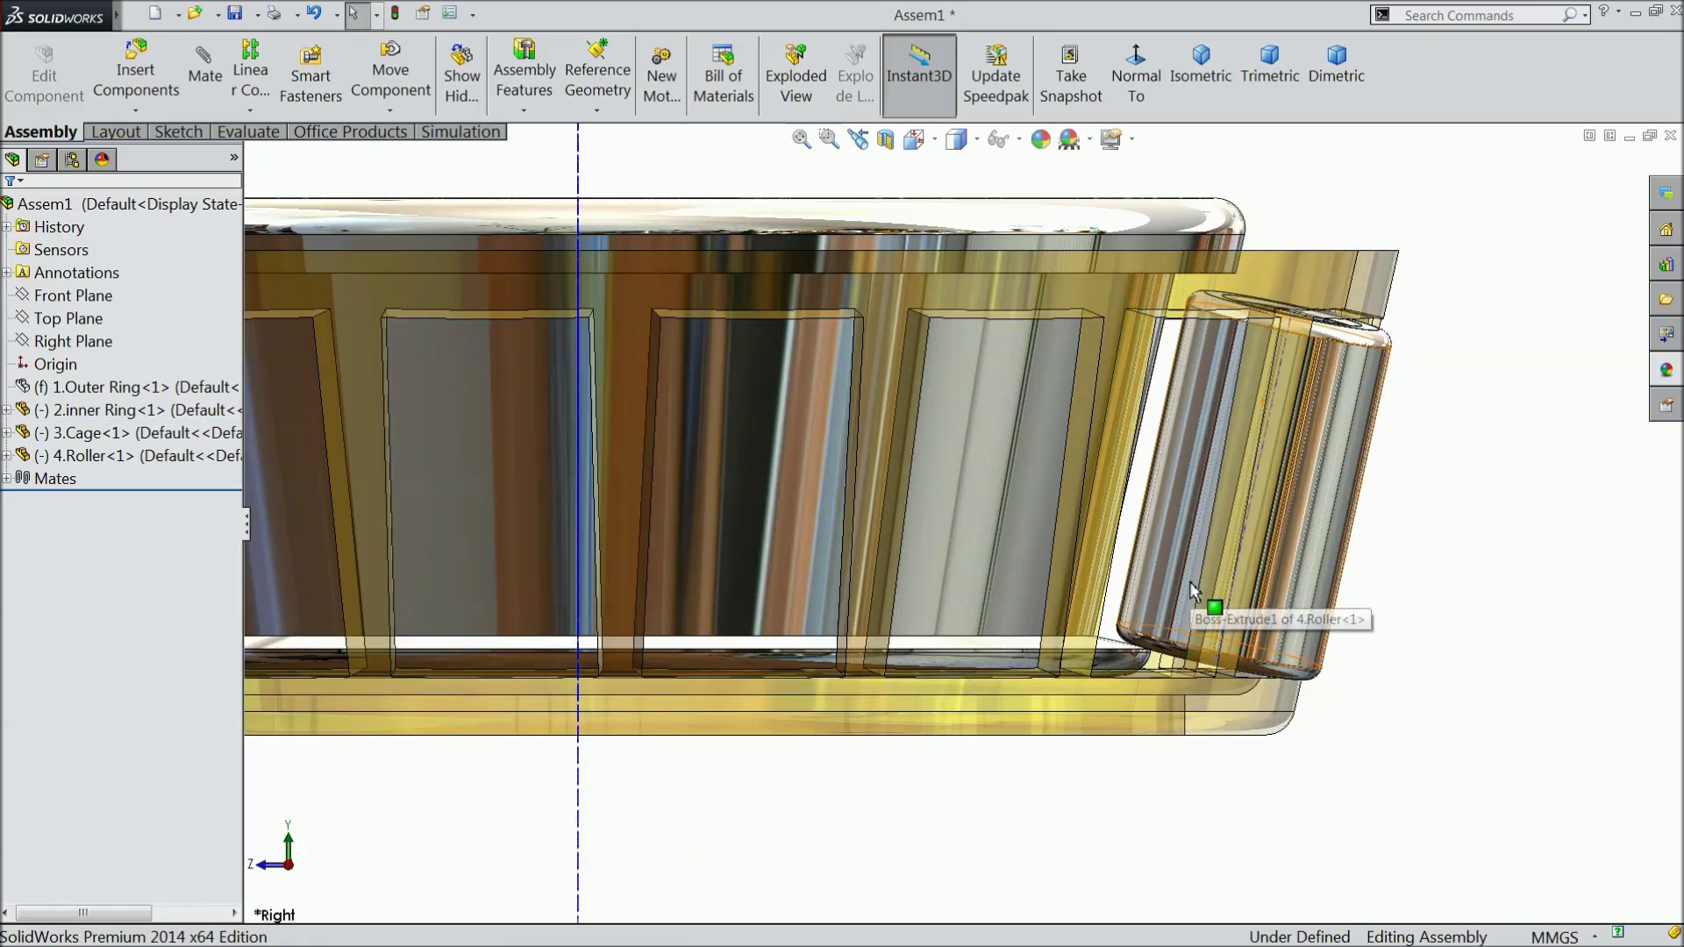
{"action": "left_click", "coordinate": [202, 71]}
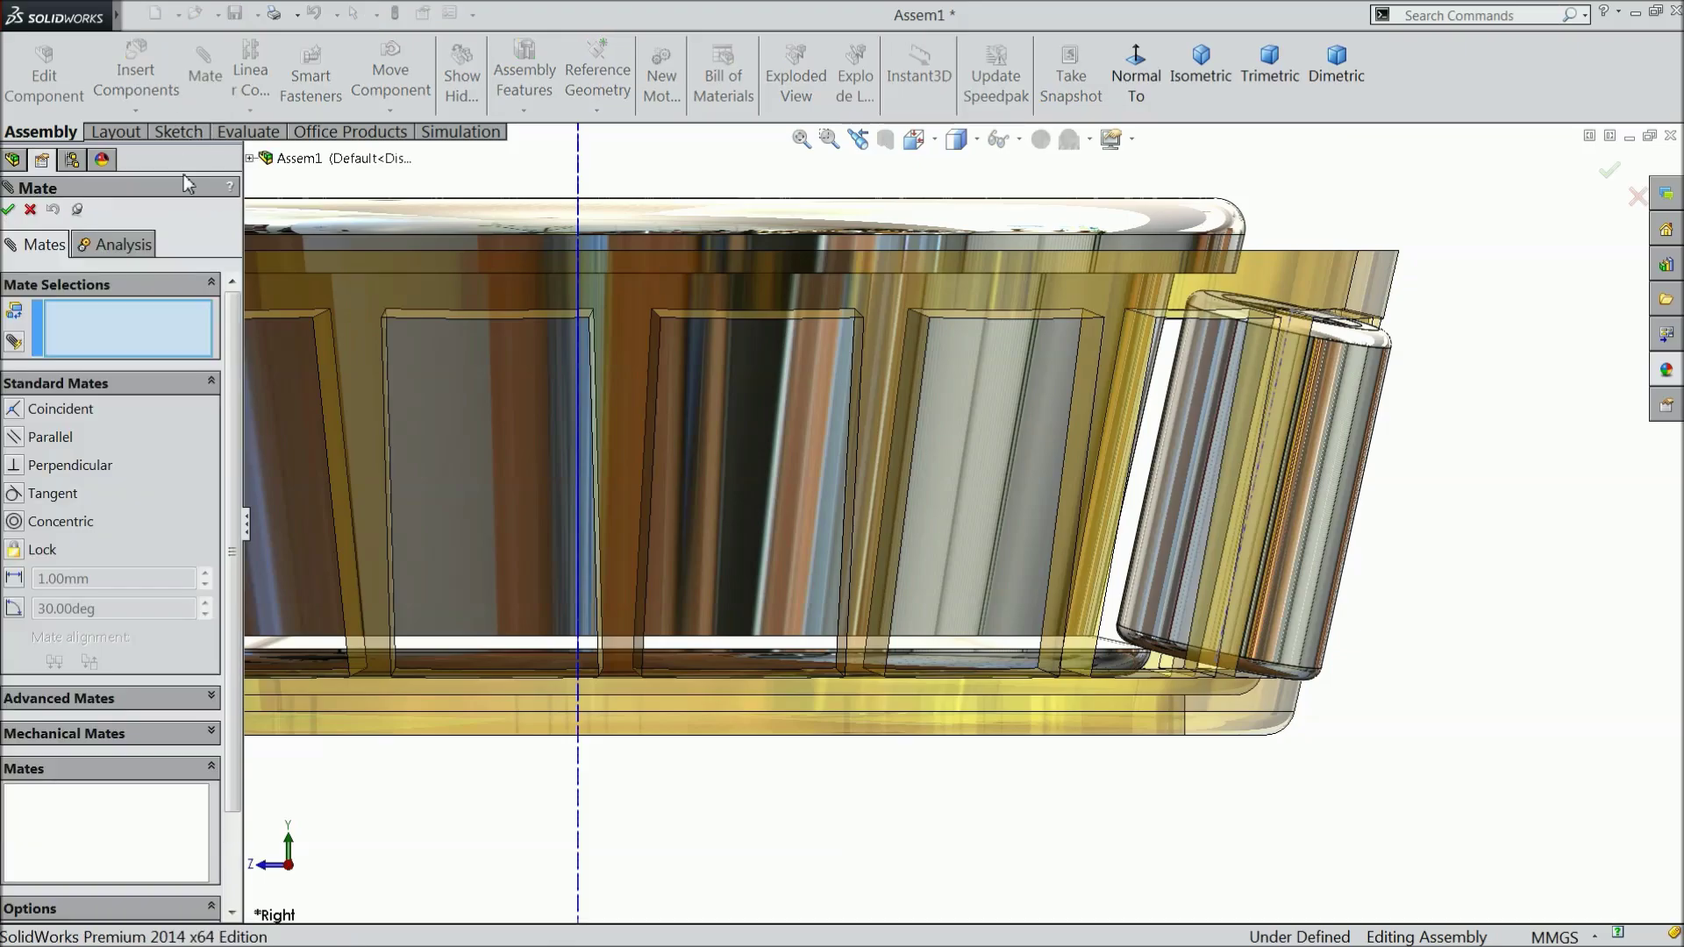
{"action": "left_click", "coordinate": [14, 580]}
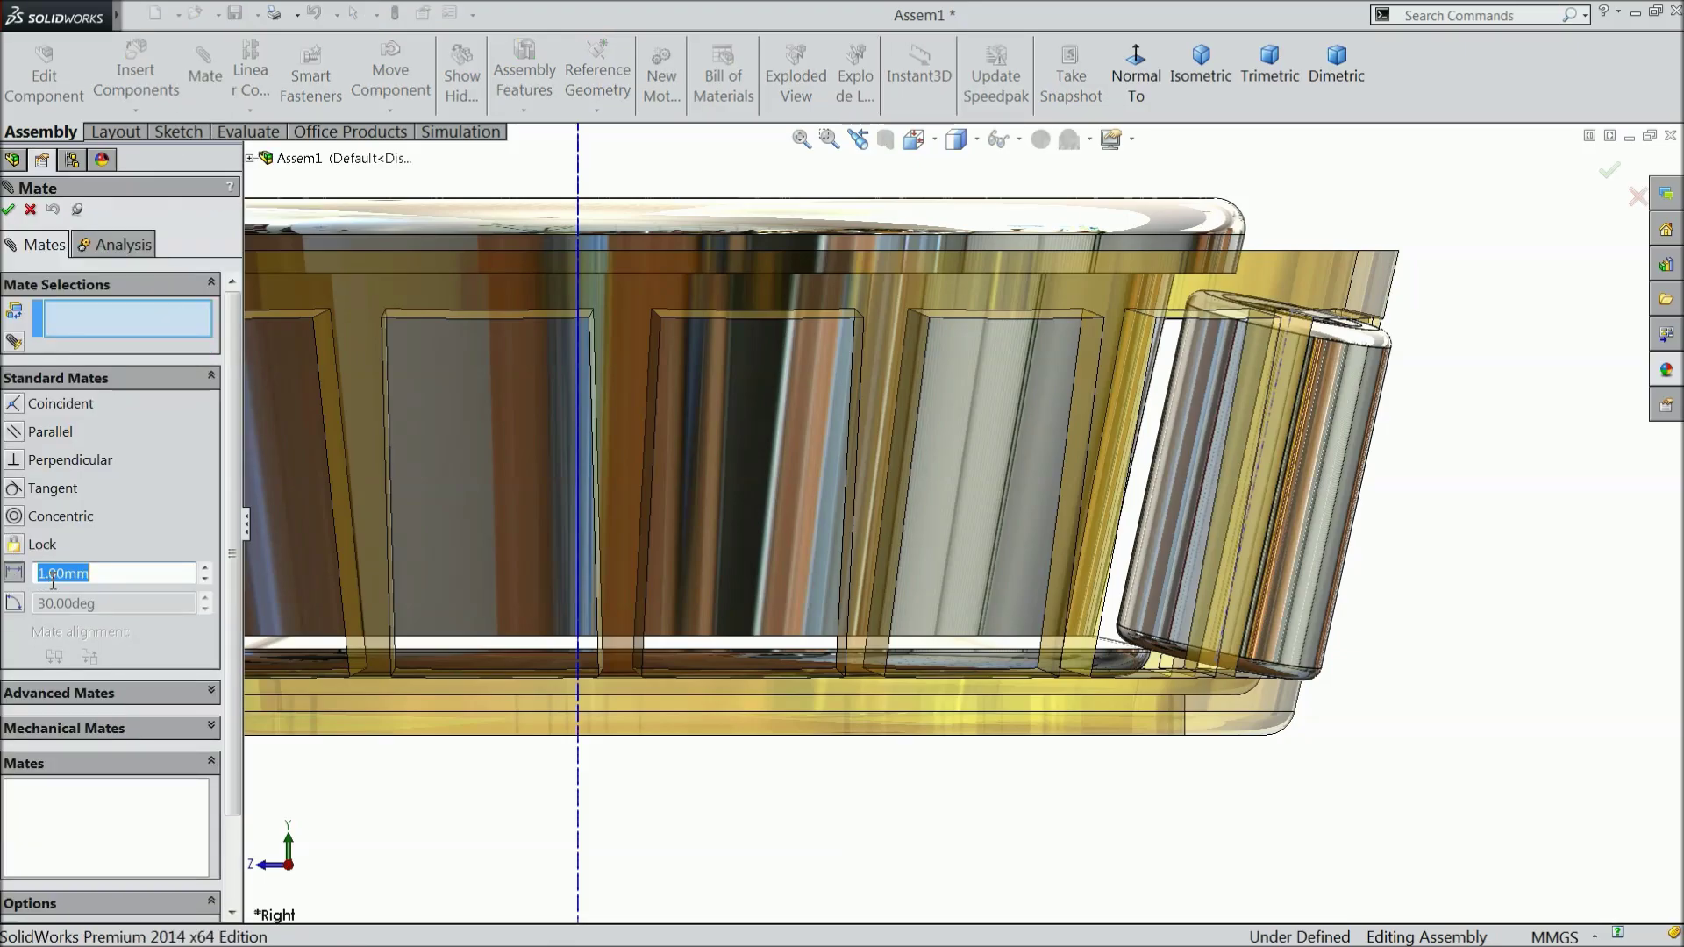
{"action": "left_click", "coordinate": [1216, 661]}
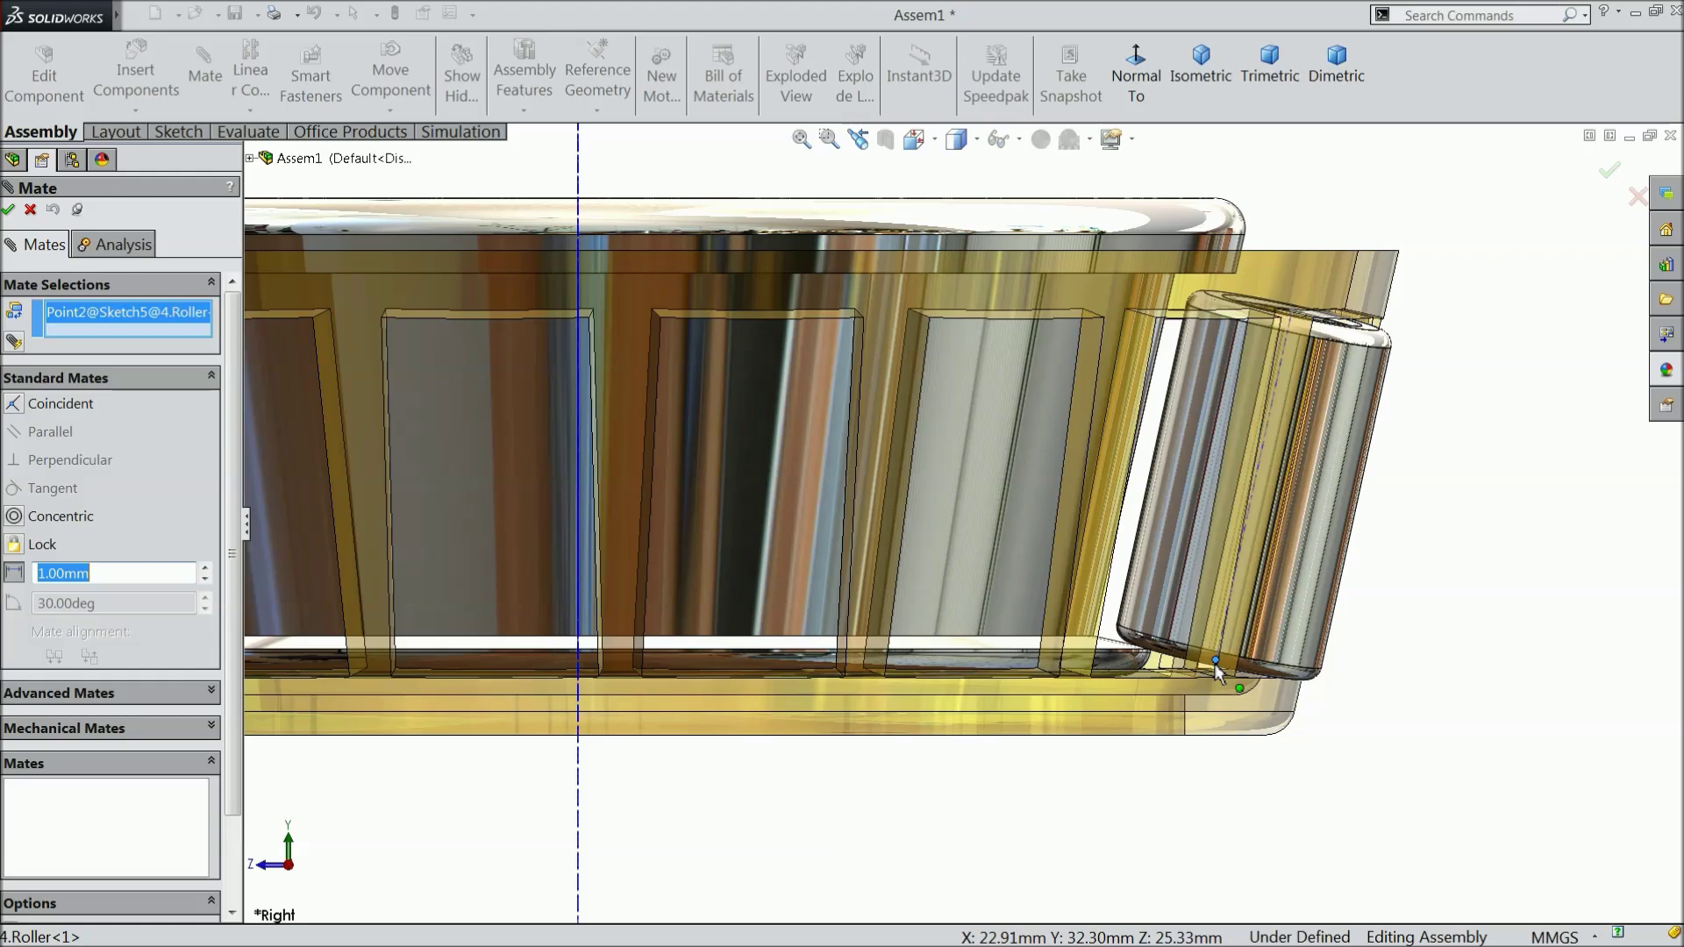
{"action": "left_click", "coordinate": [578, 664]}
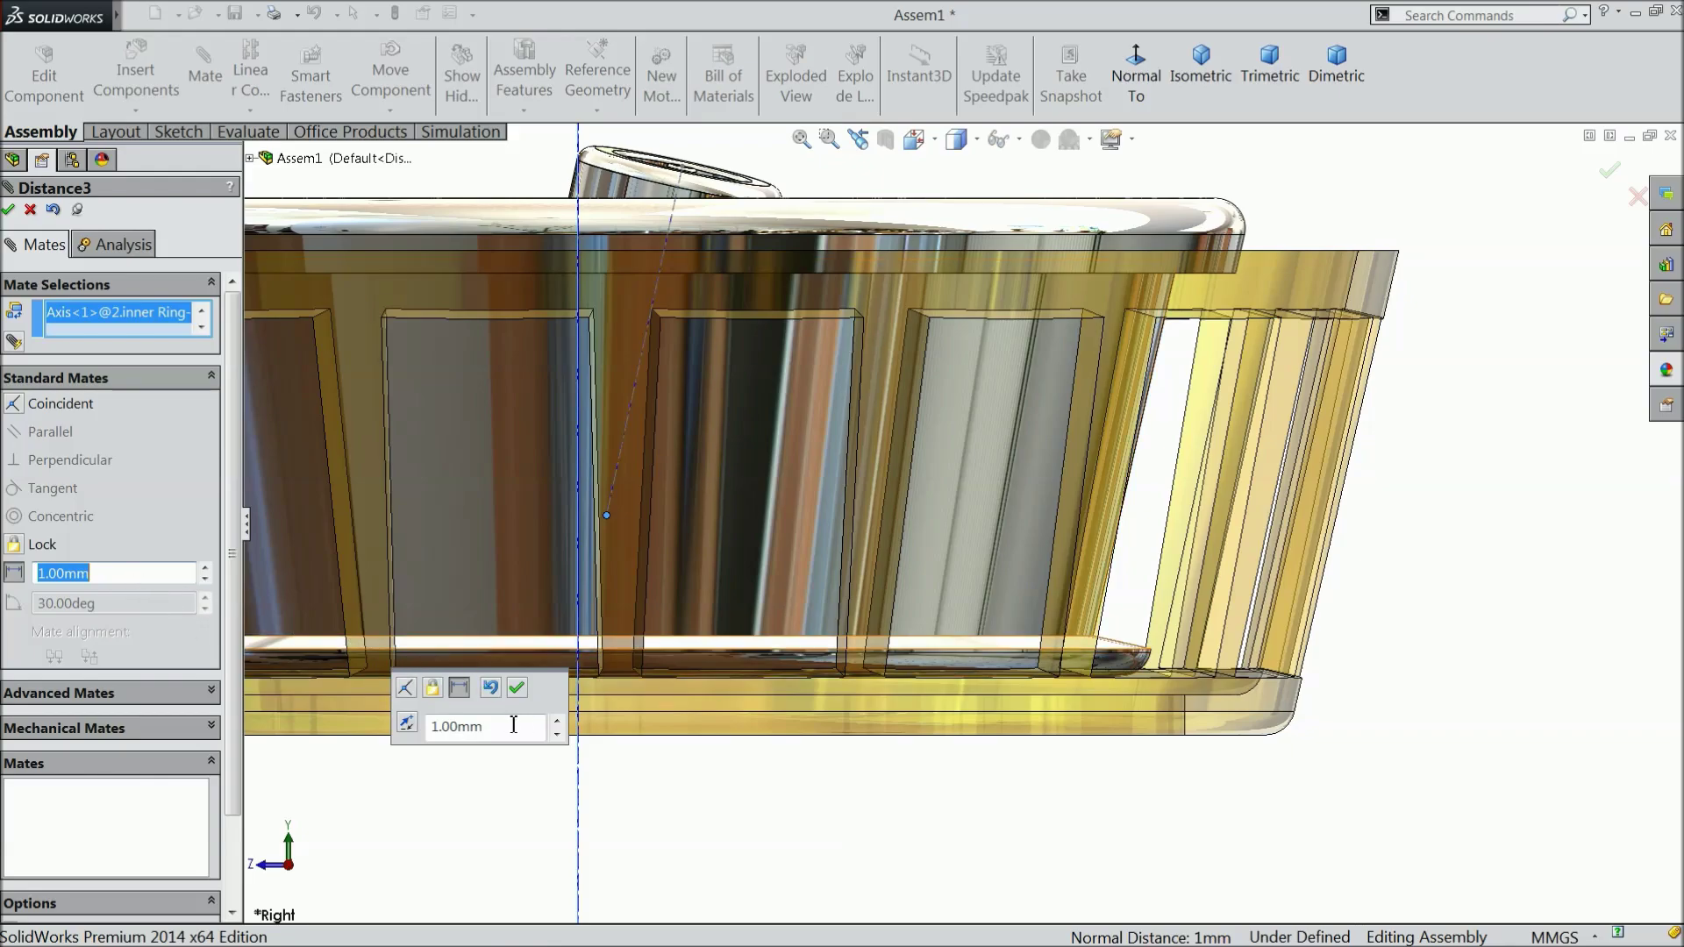
{"action": "left_click", "coordinate": [484, 728]}
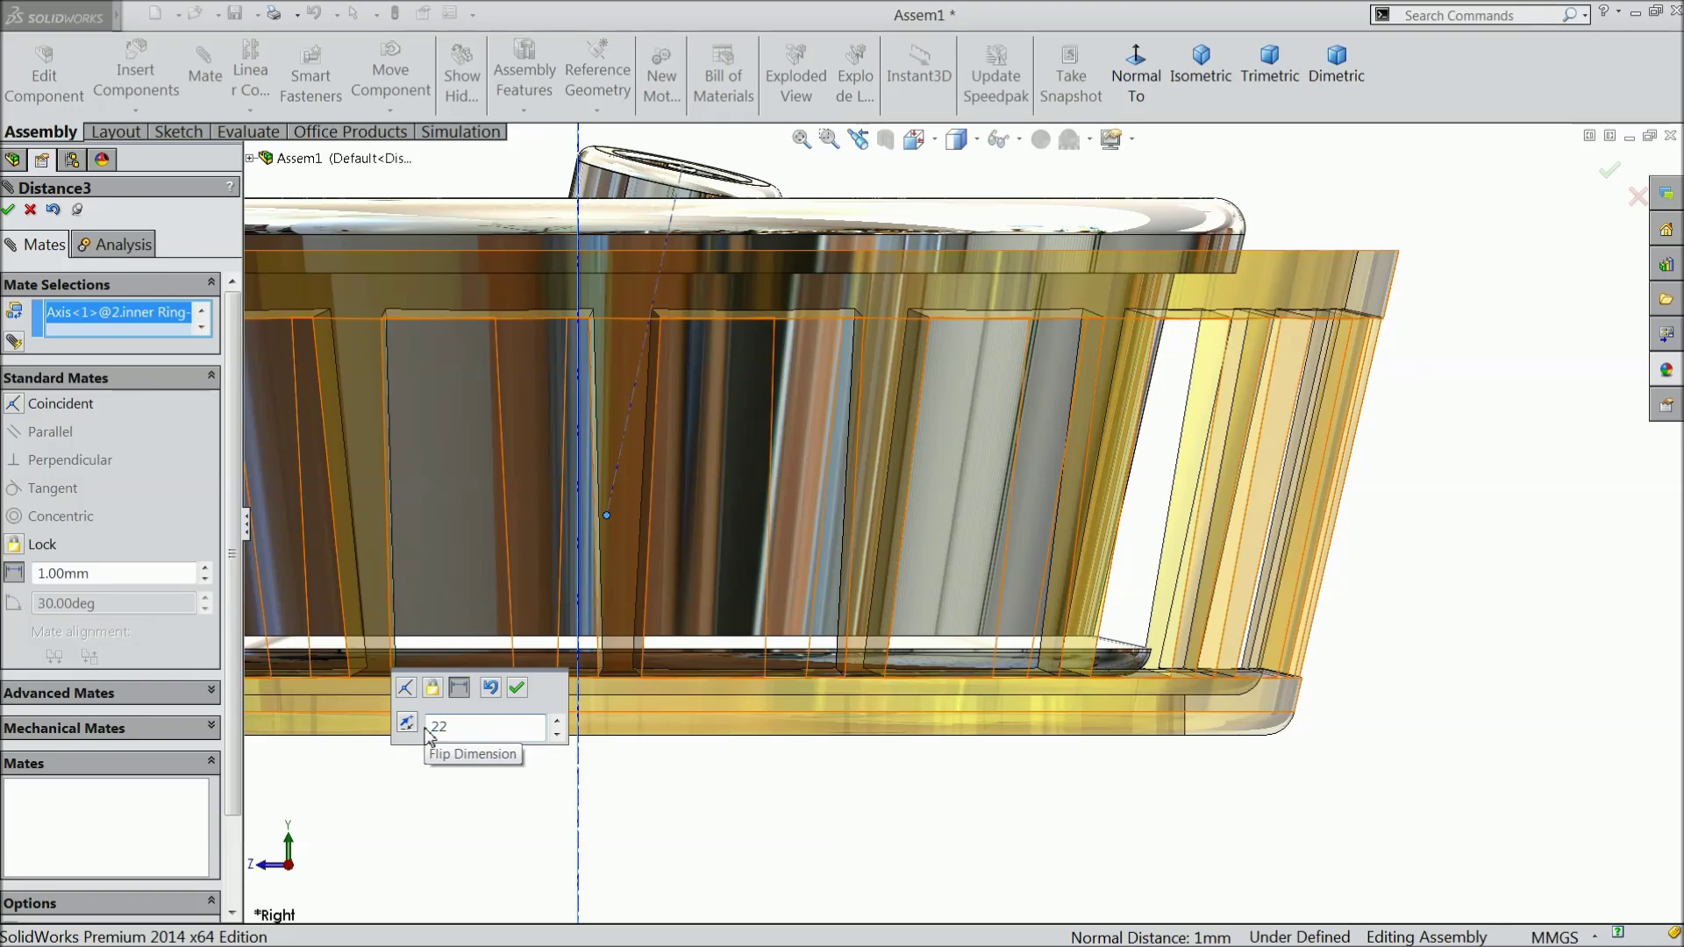
{"action": "key", "text": "Return"}
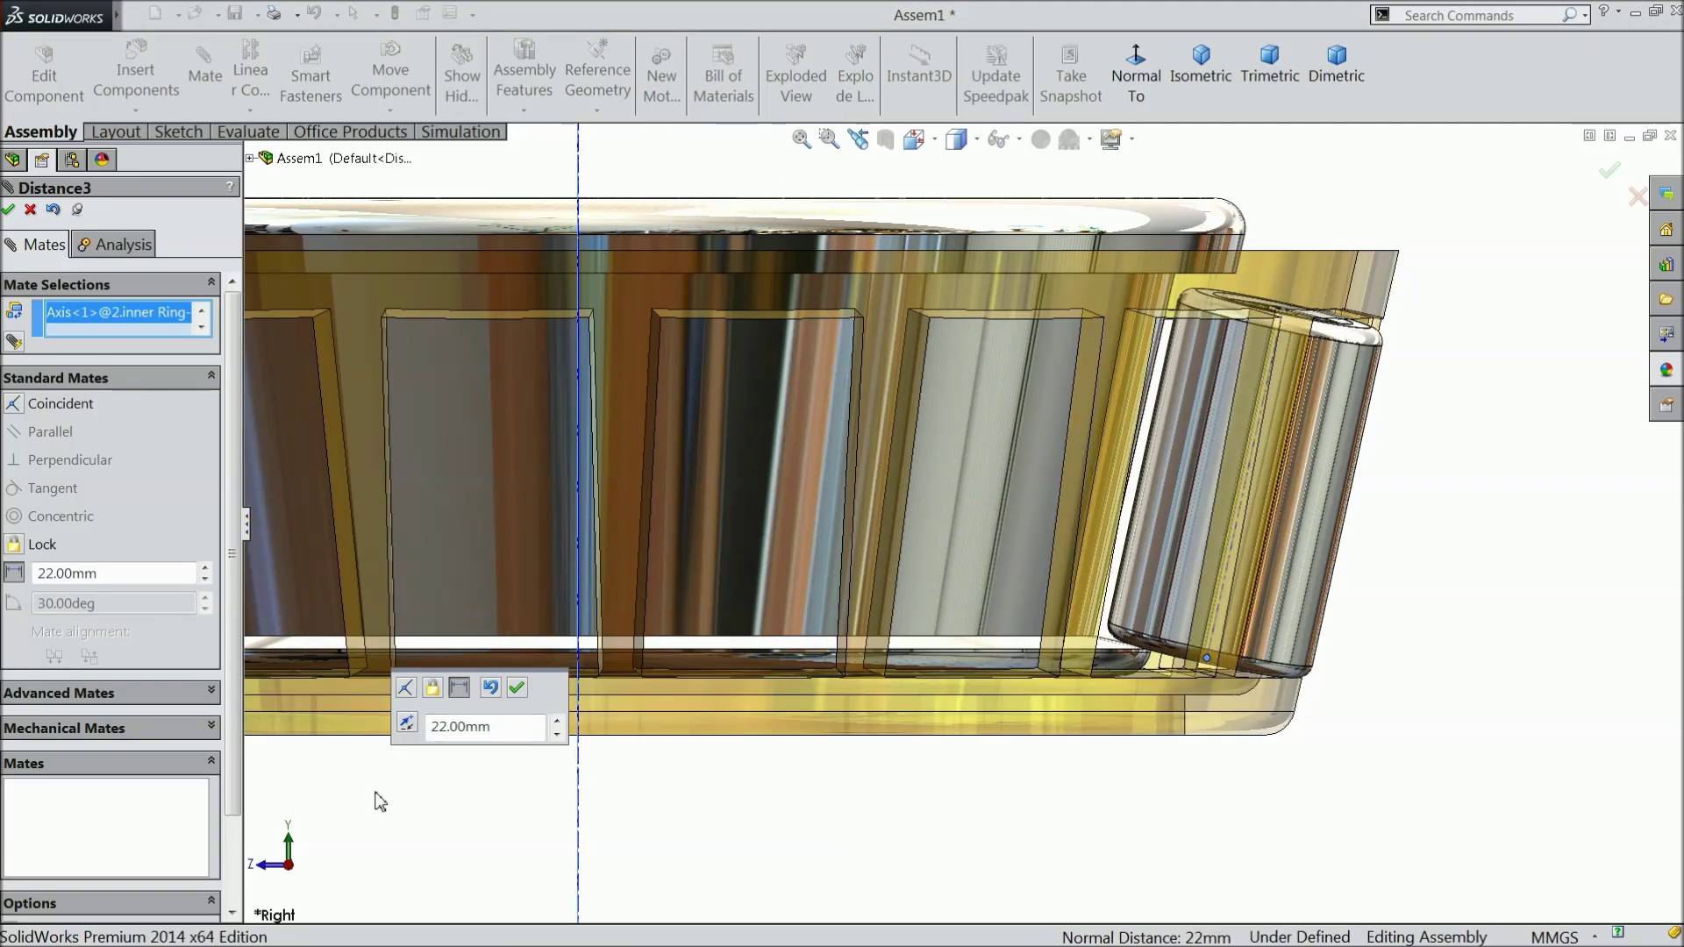
{"action": "left_click", "coordinate": [516, 689]}
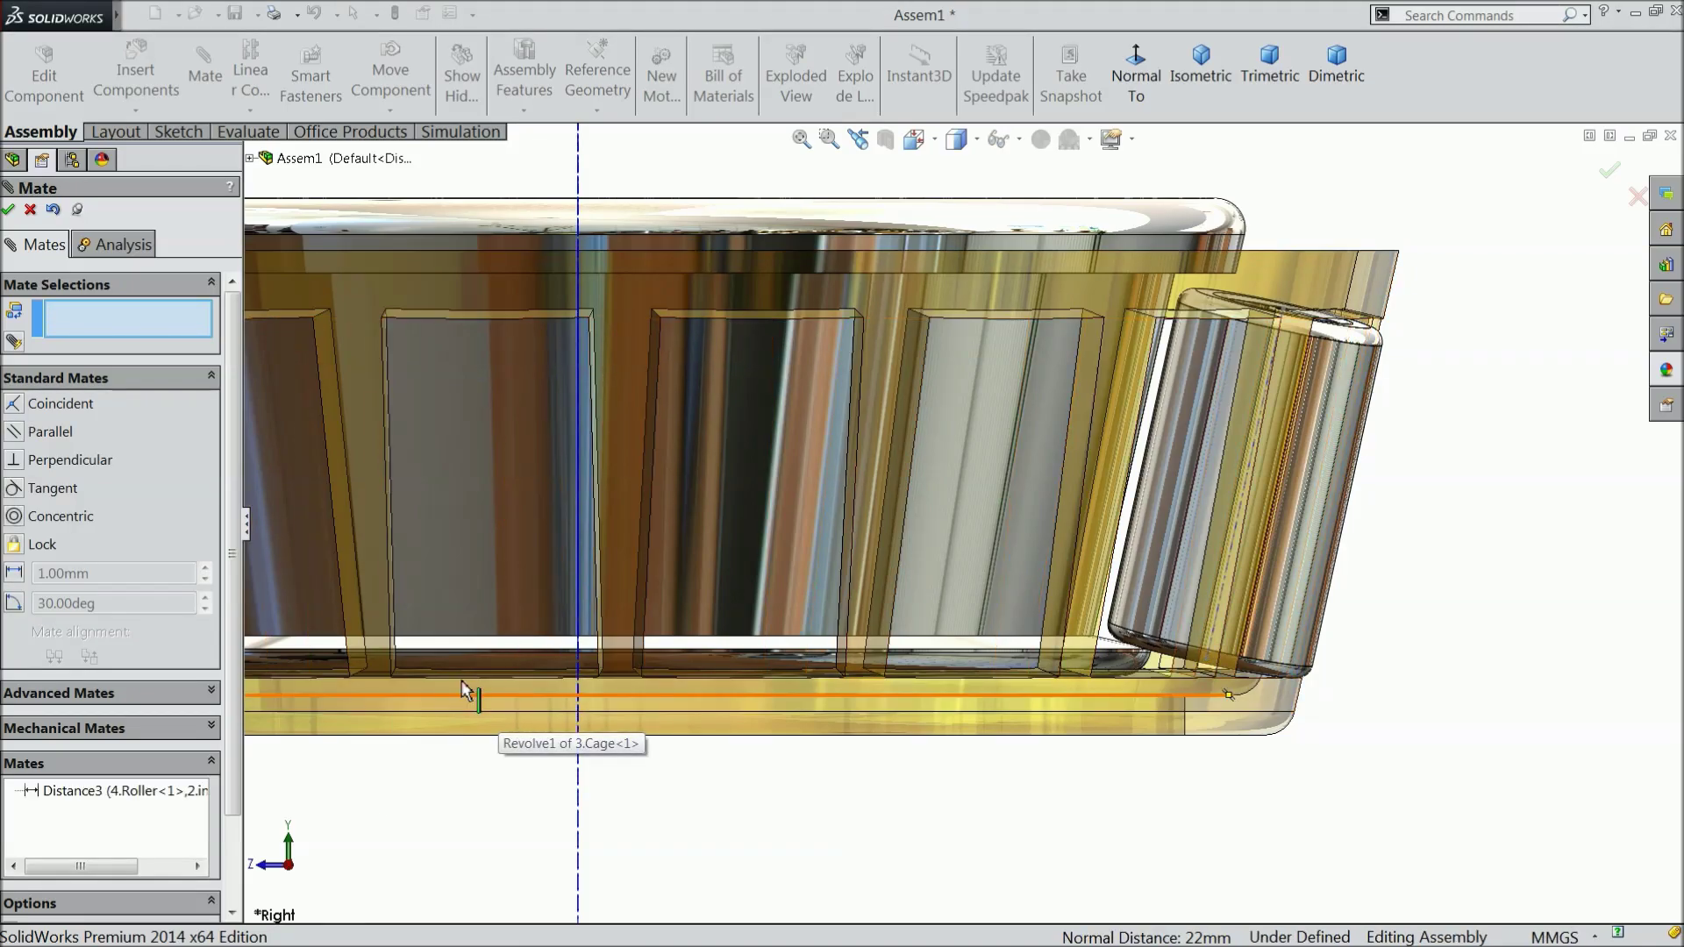
{"action": "left_click", "coordinate": [1284, 311]}
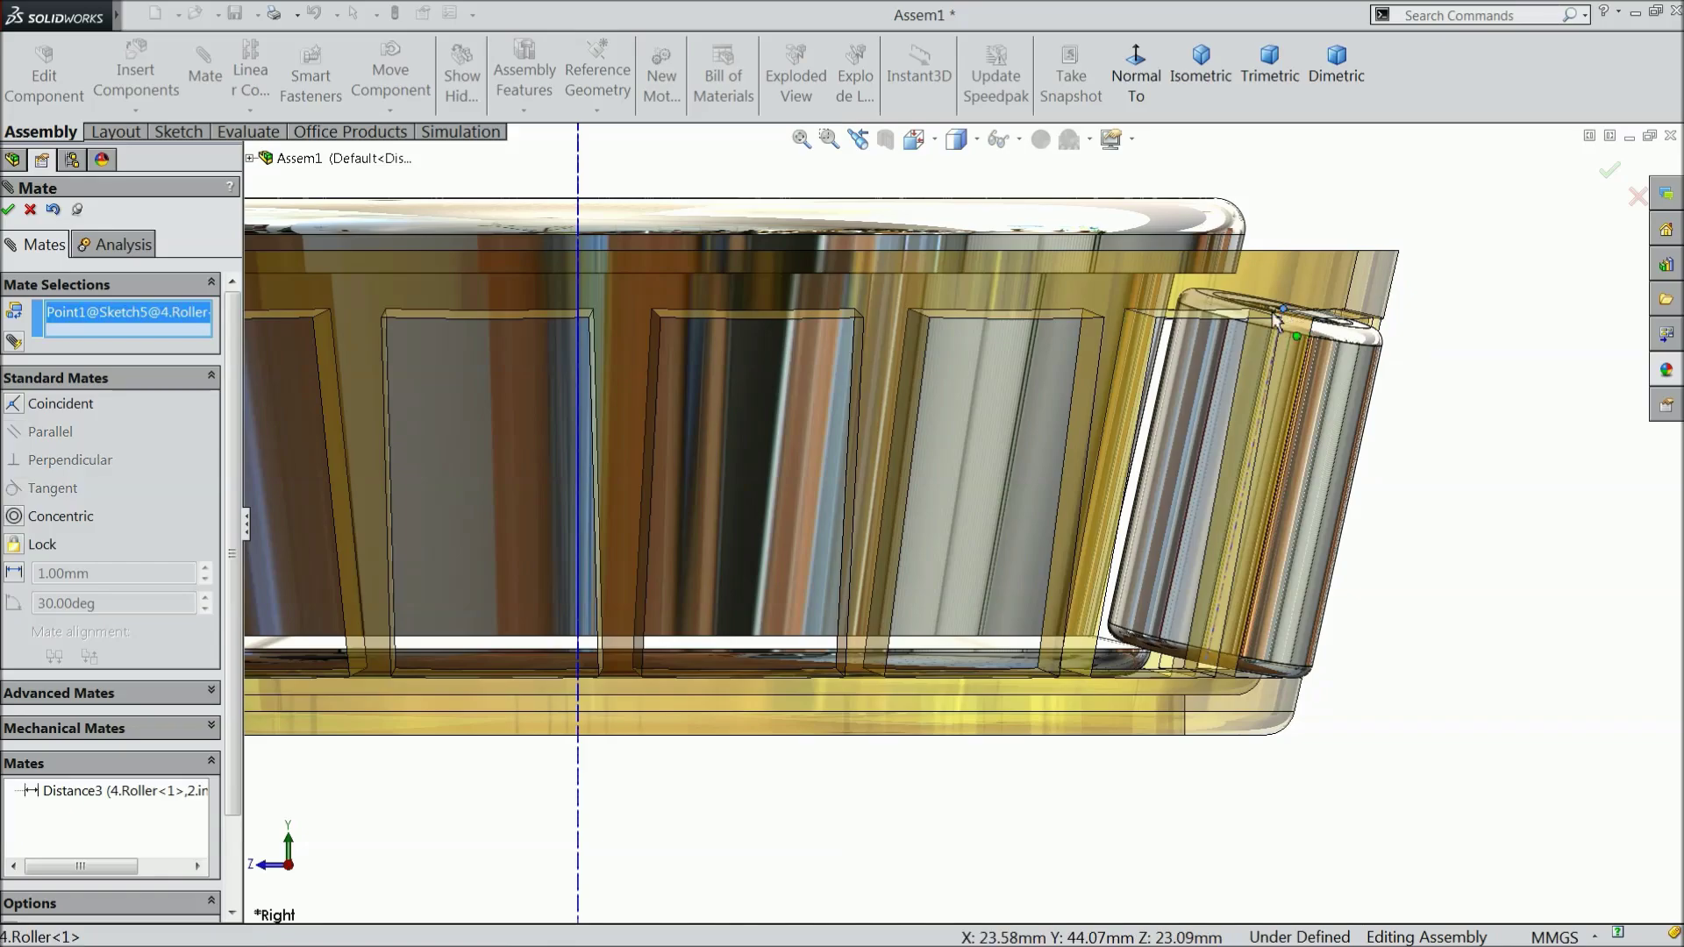
{"action": "left_click", "coordinate": [577, 313]}
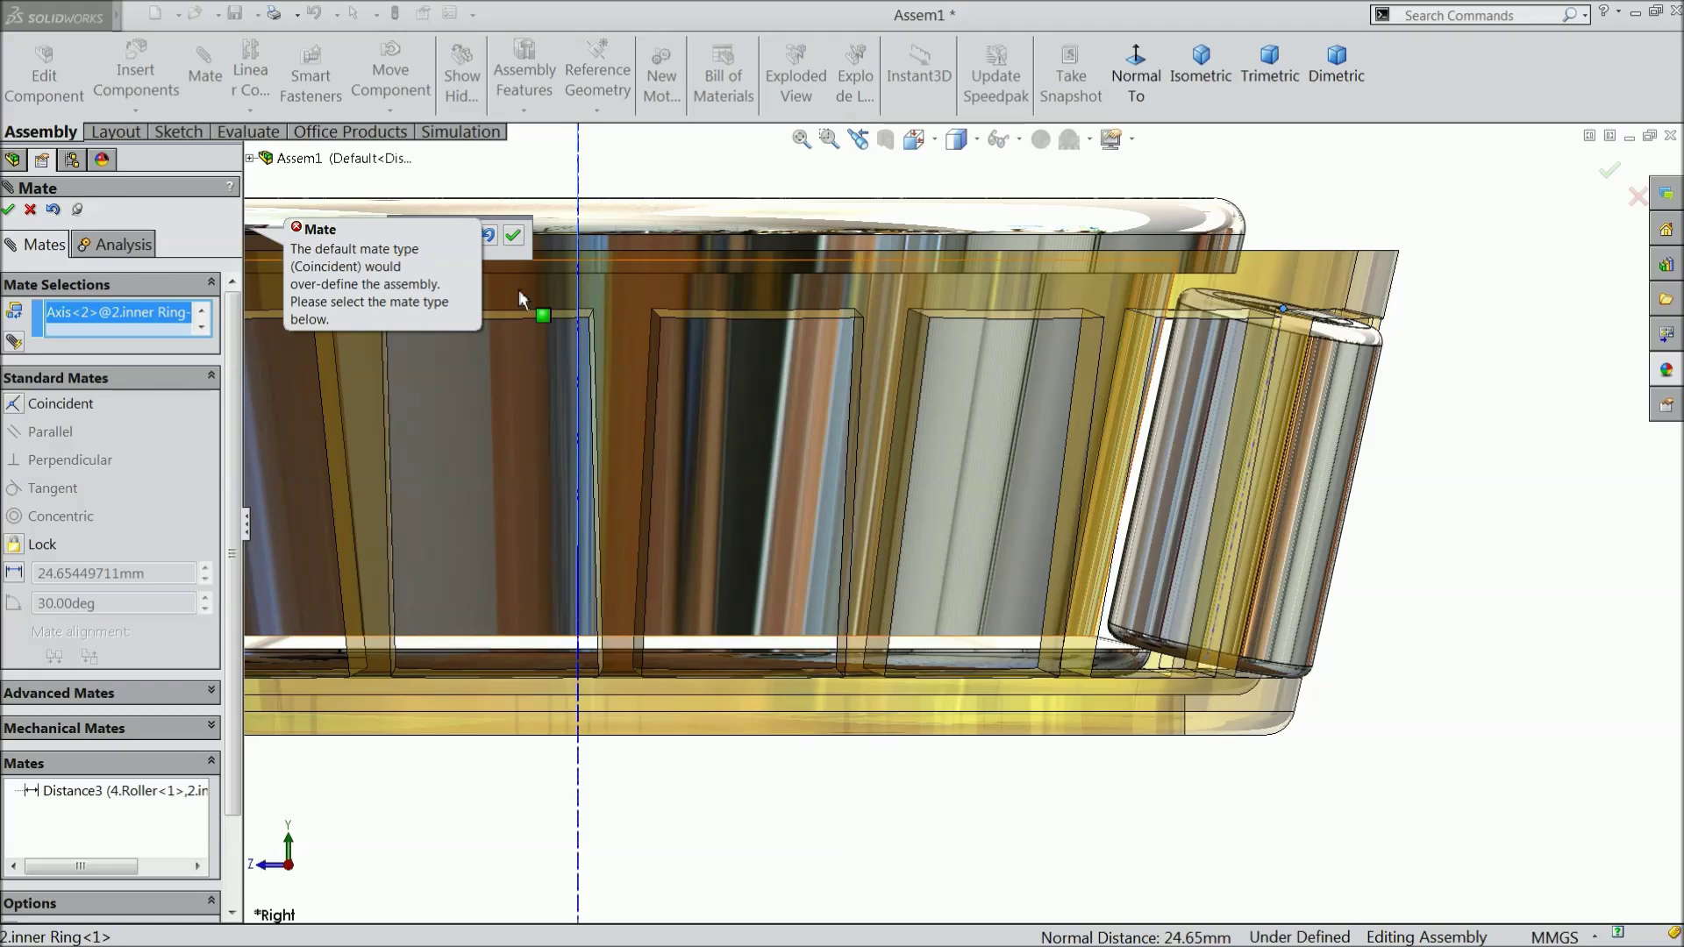
{"action": "right_click", "coordinate": [60, 325]}
{"action": "left_click", "coordinate": [128, 331]}
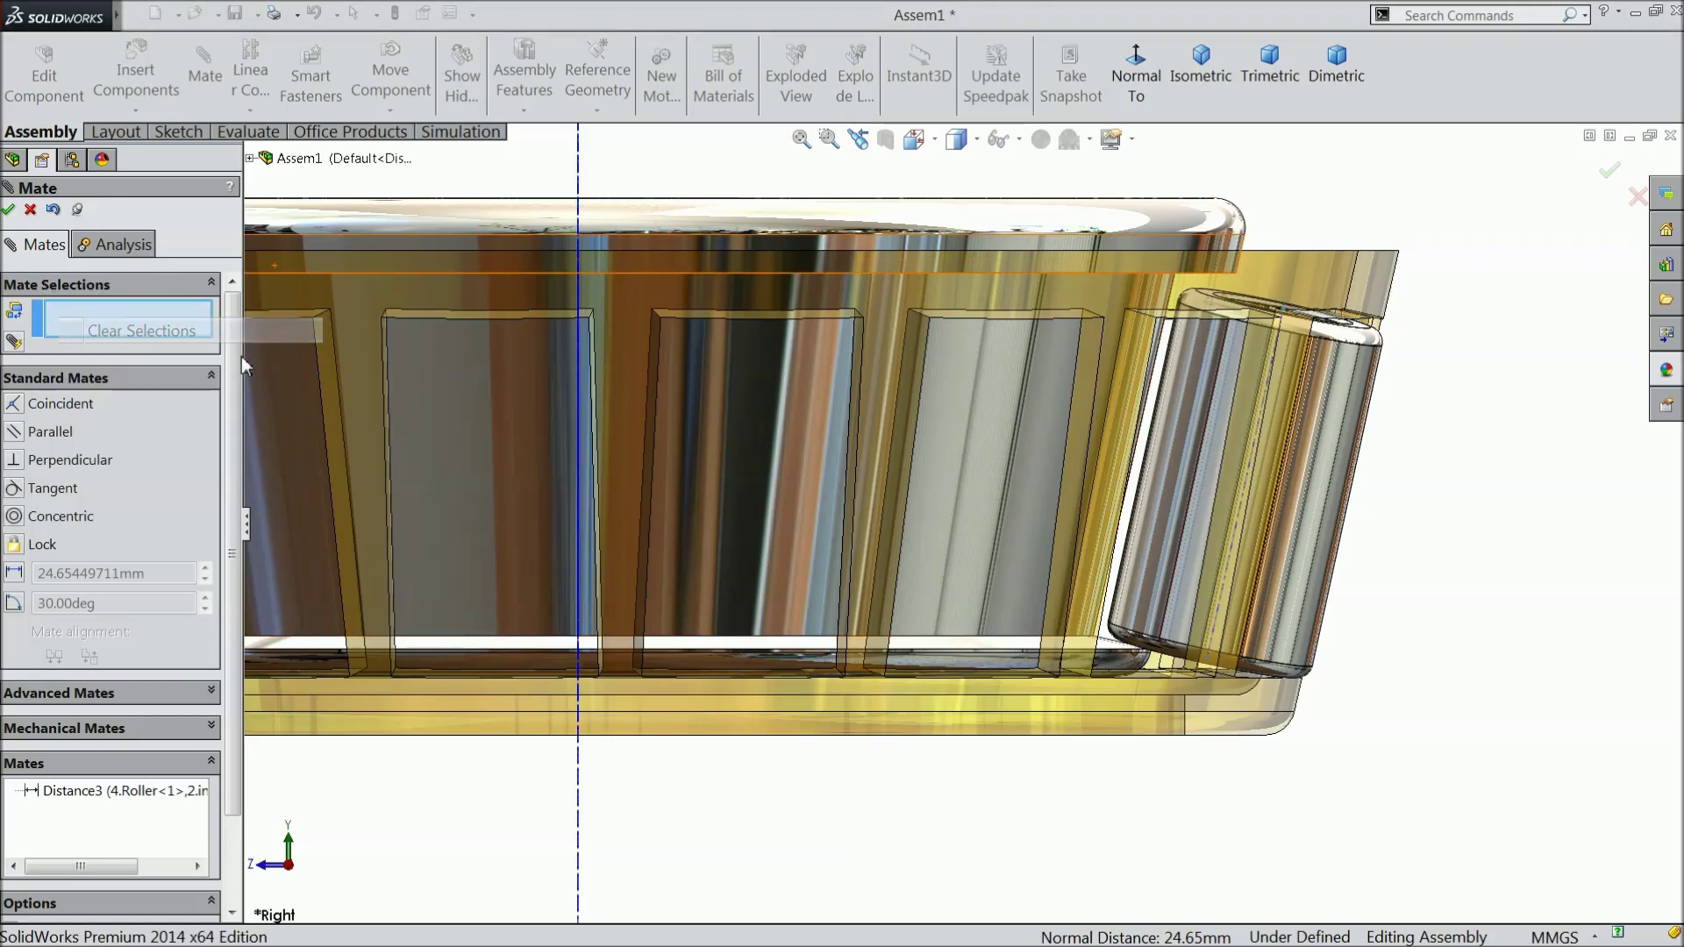
{"action": "left_click", "coordinate": [1283, 312]}
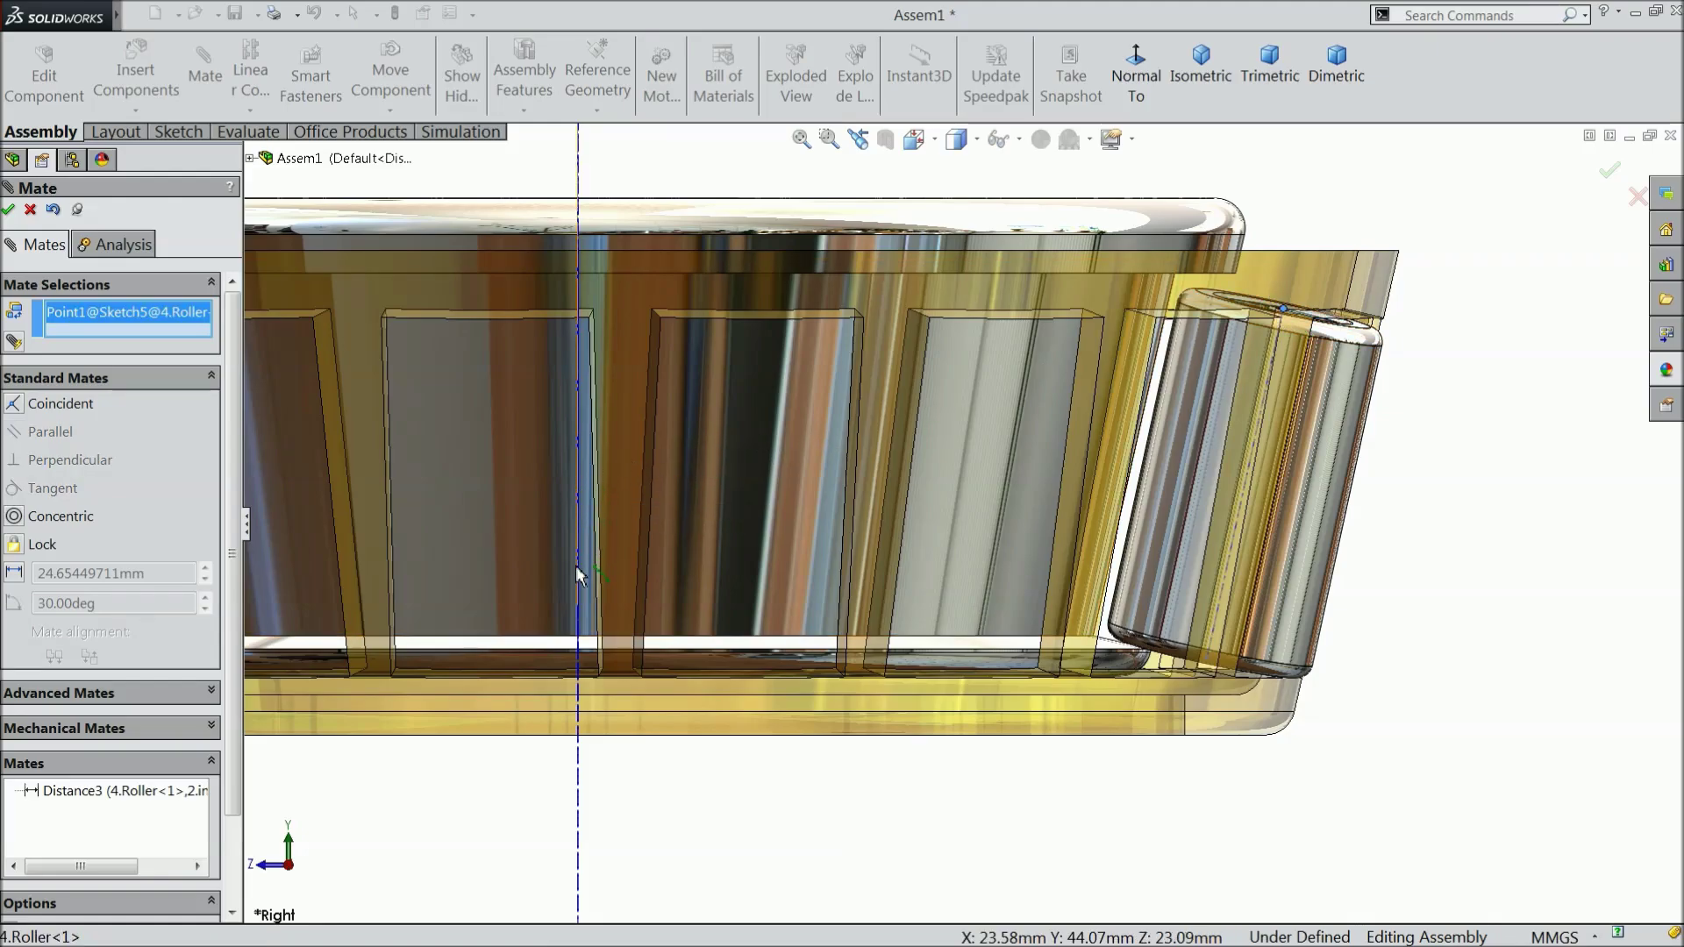
{"action": "left_click", "coordinate": [578, 585]}
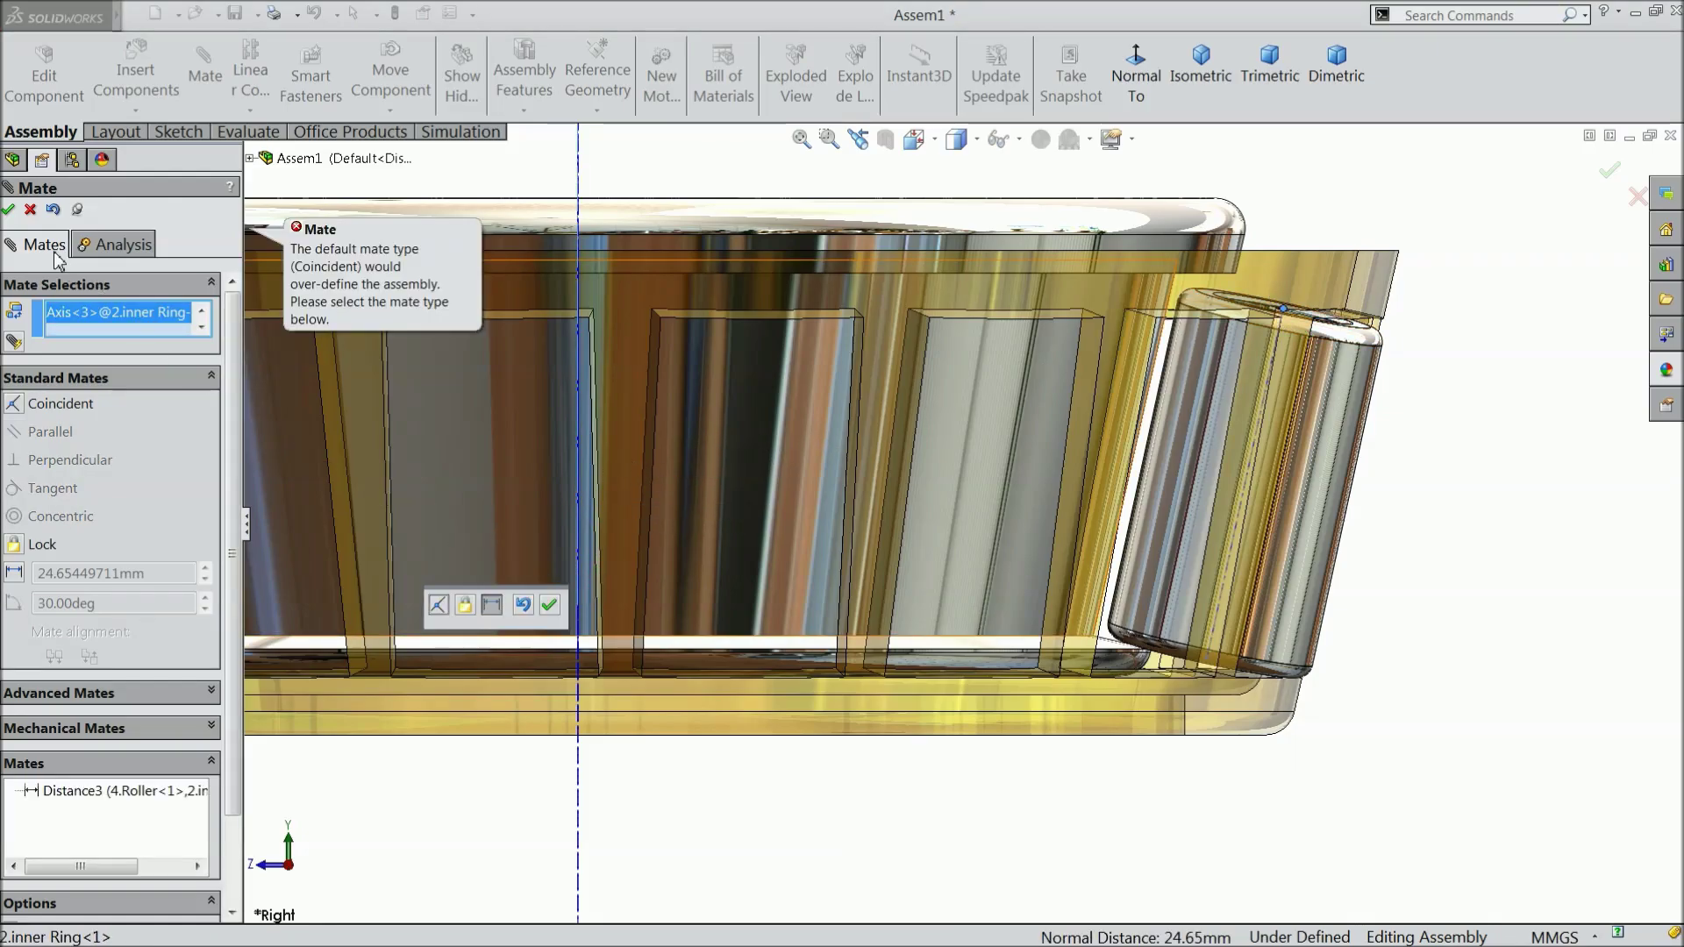
{"action": "left_click", "coordinate": [32, 214]}
Turn off the cage's transparency and hide the display of axes
{"action": "key", "text": "f"}
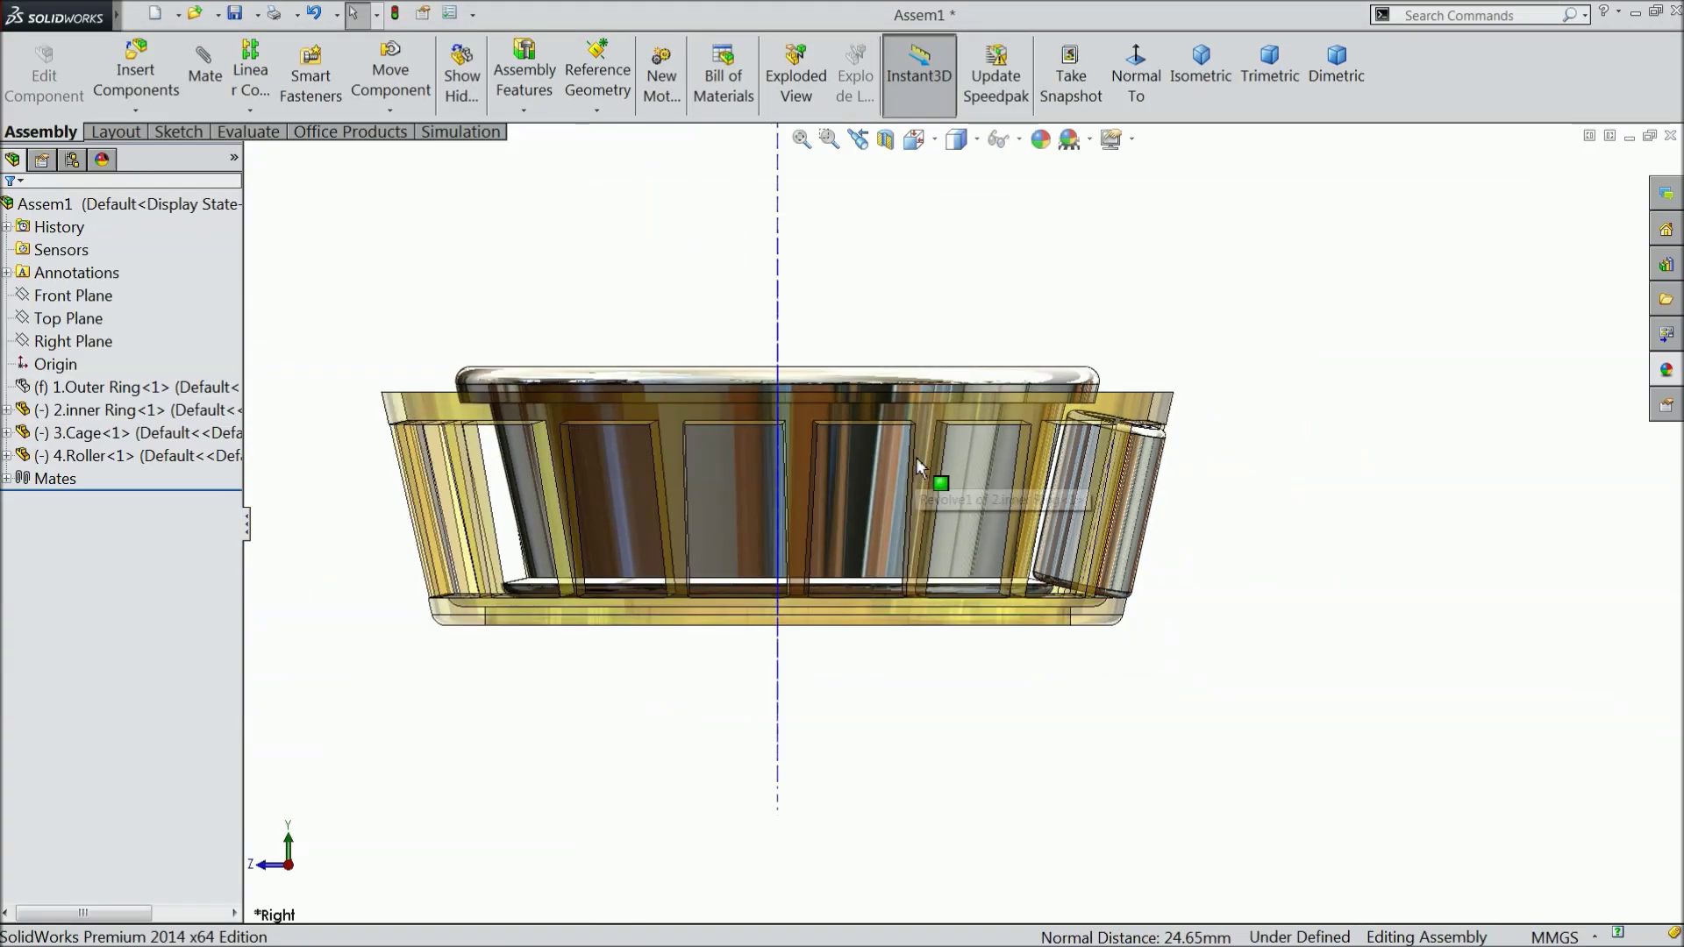
{"action": "middle_click_drag", "start_coordinate": [916, 456], "coordinate": [952, 476]}
{"action": "scroll", "coordinate": [1191, 474], "scroll_direction": "down", "scroll_amount": 5}
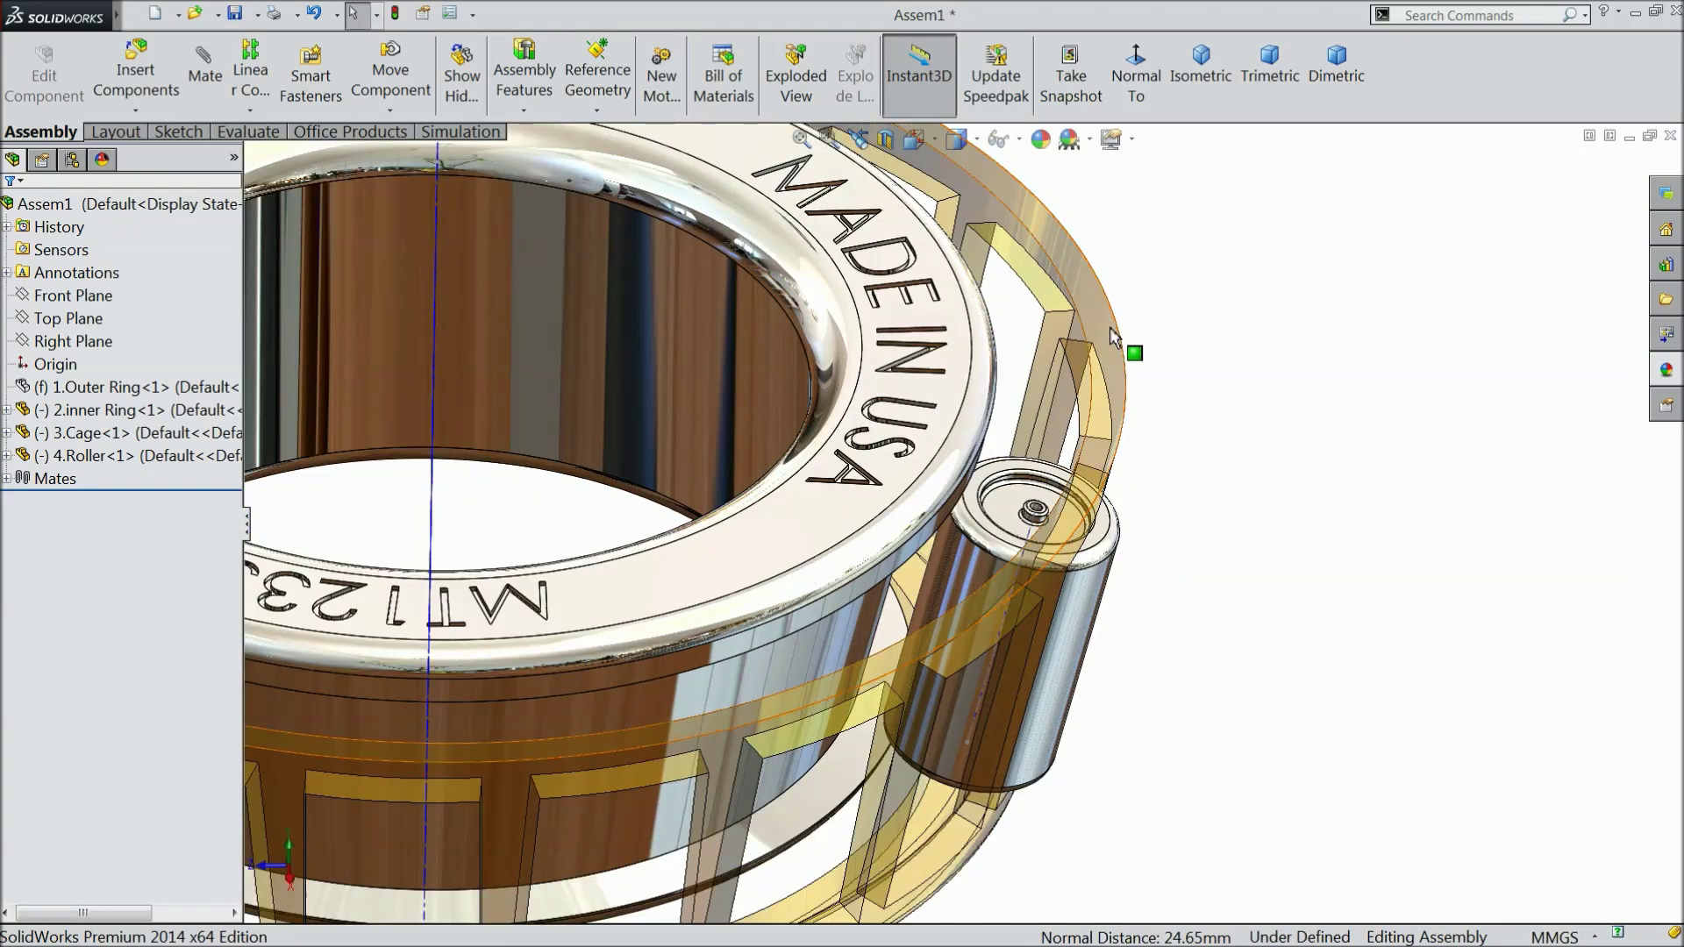
{"action": "left_click", "coordinate": [1138, 324]}
{"action": "left_click", "coordinate": [1224, 246]}
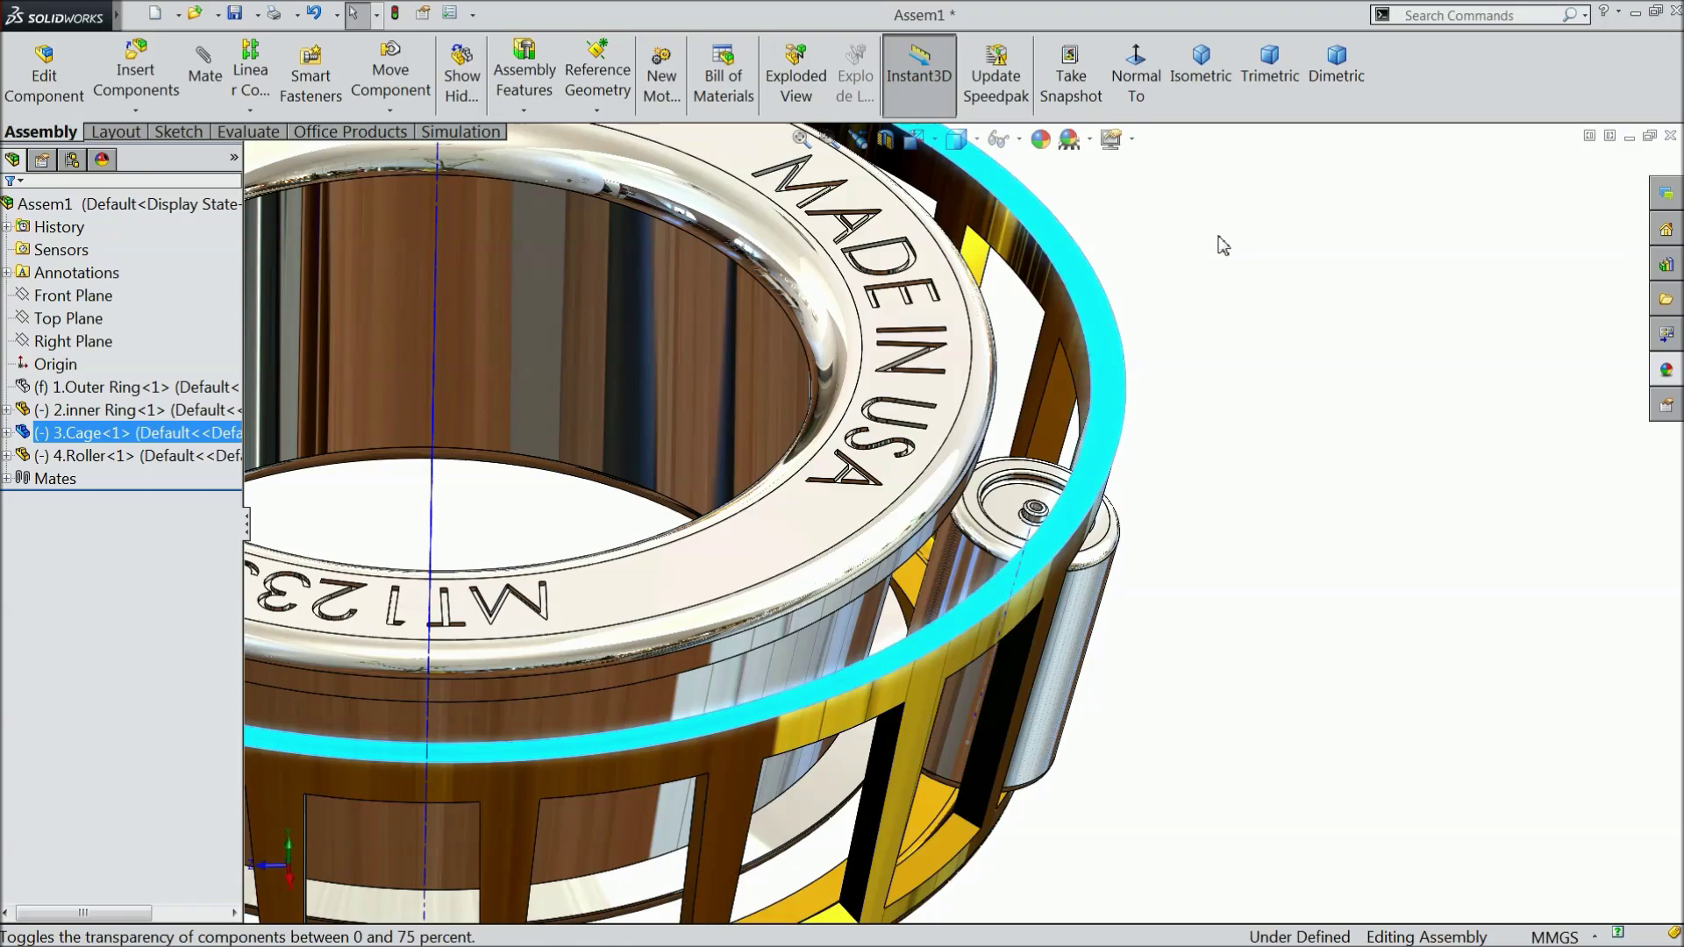
{"action": "left_click", "coordinate": [1235, 426]}
{"action": "key", "text": "f"}
{"action": "middle_click_drag", "start_coordinate": [1184, 564], "coordinate": [1108, 623]}
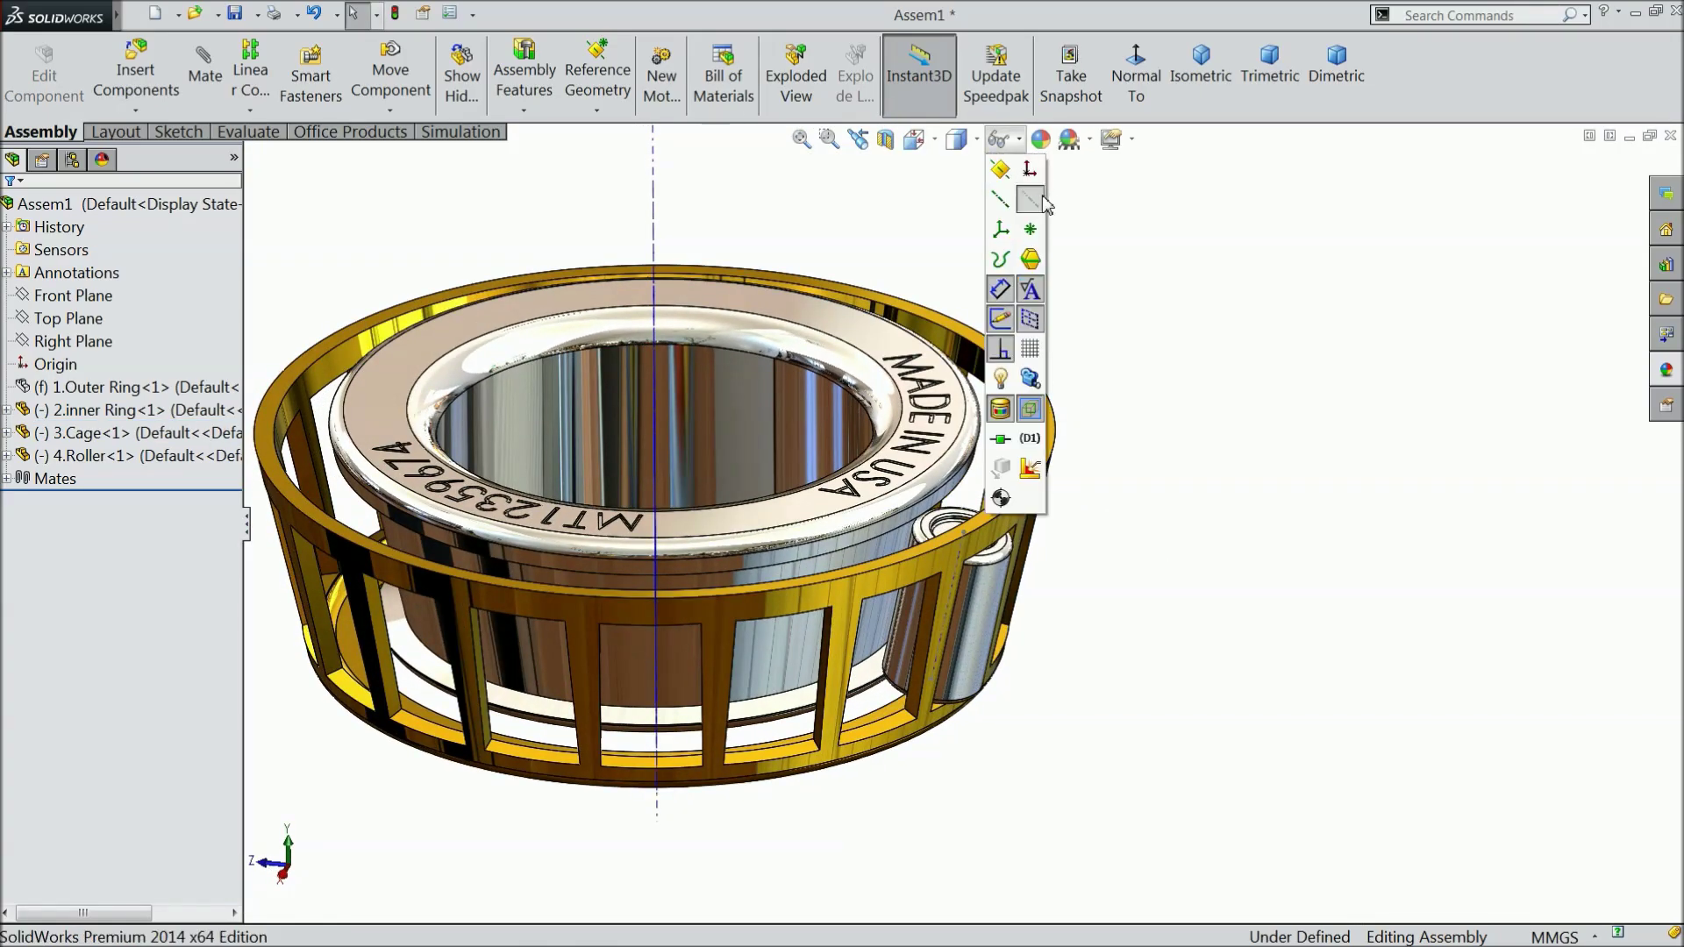
{"action": "left_click", "coordinate": [1030, 204]}
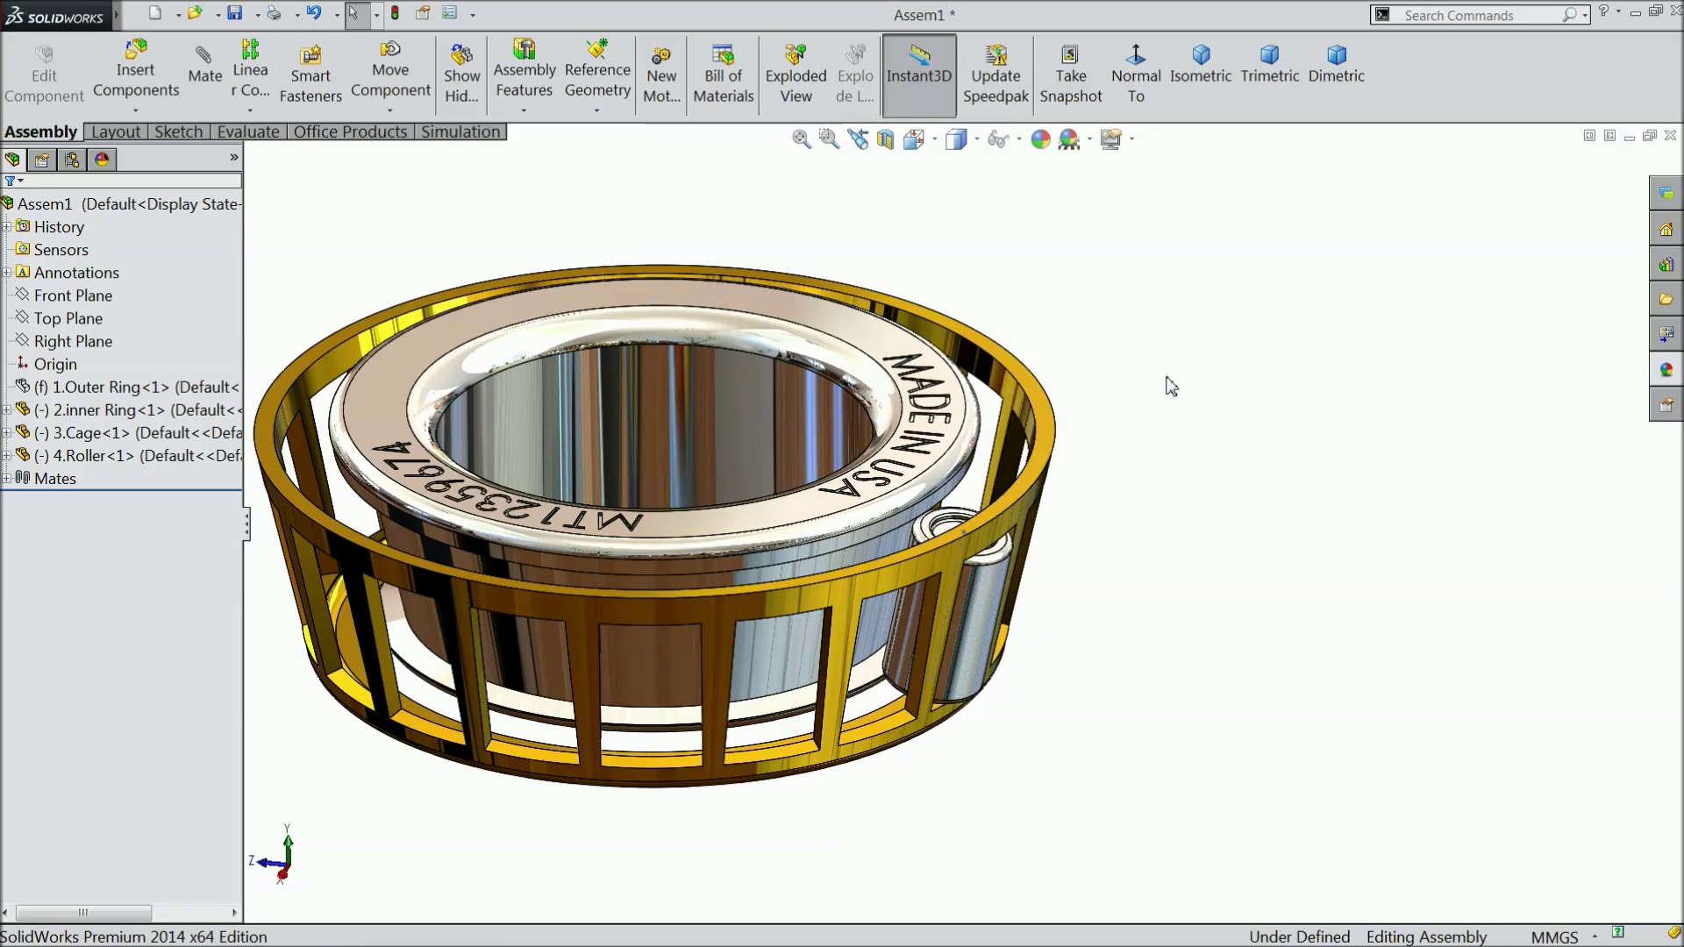
Examine up close how the roller's end sits between the inner ring and the cage
{"action": "middle_click_drag", "start_coordinate": [1170, 379], "coordinate": [1169, 436]}
{"action": "scroll", "coordinate": [965, 614], "scroll_direction": "down", "scroll_amount": 5}
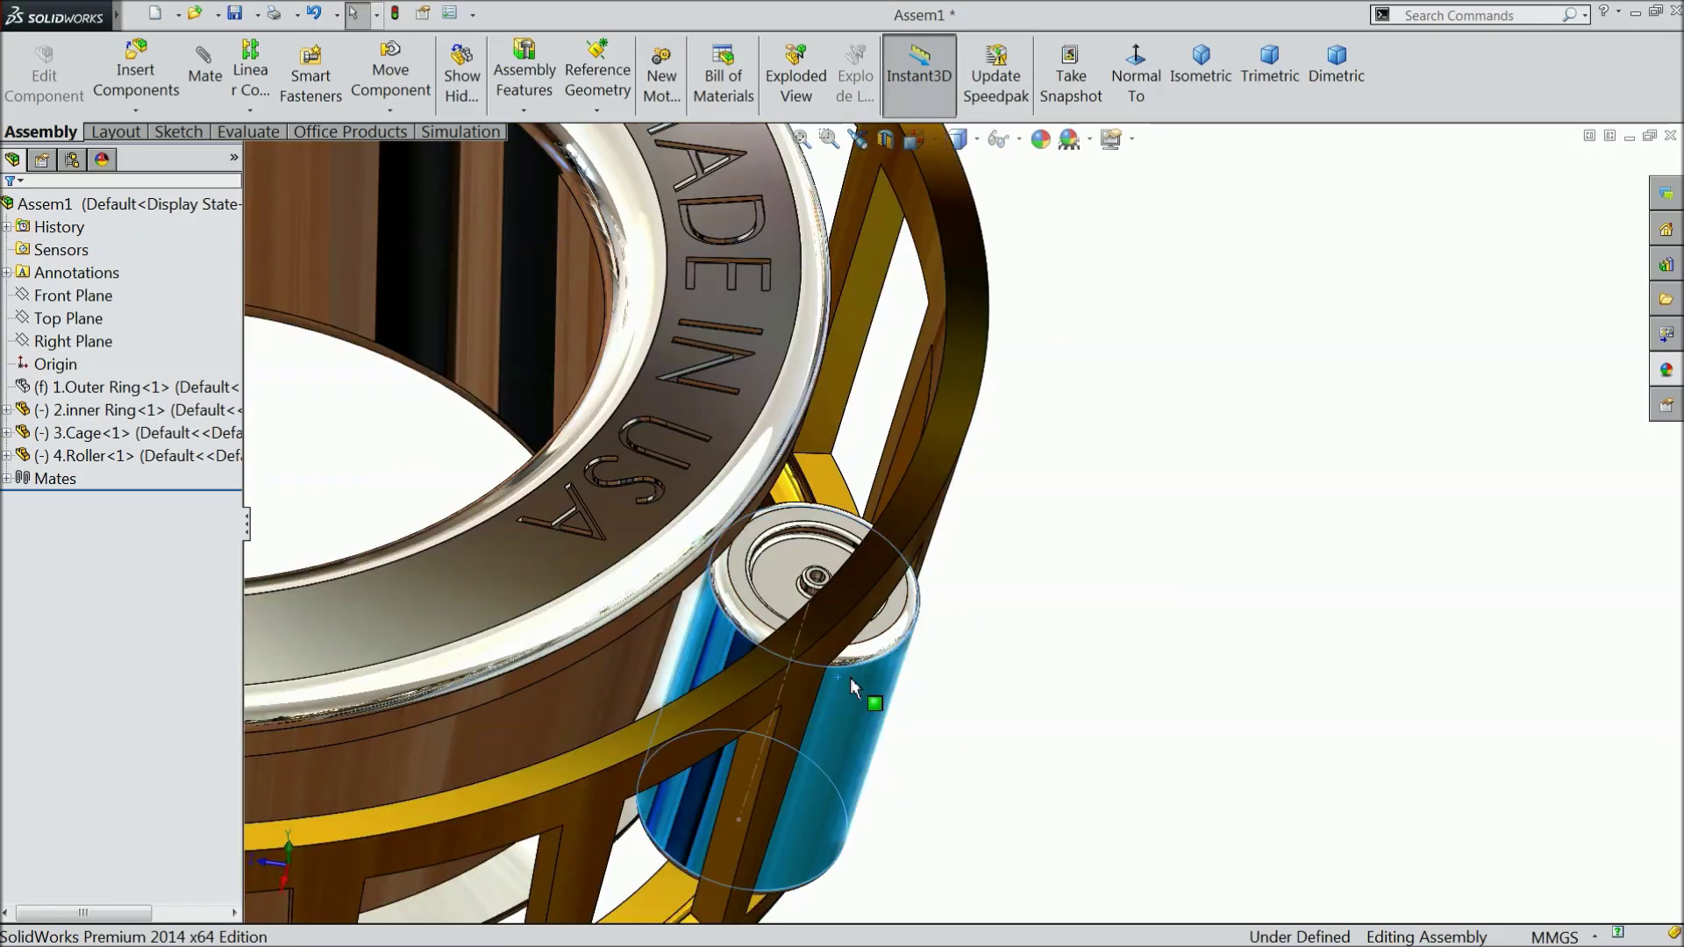
{"action": "left_click", "coordinate": [864, 701]}
{"action": "left_click", "coordinate": [802, 636]}
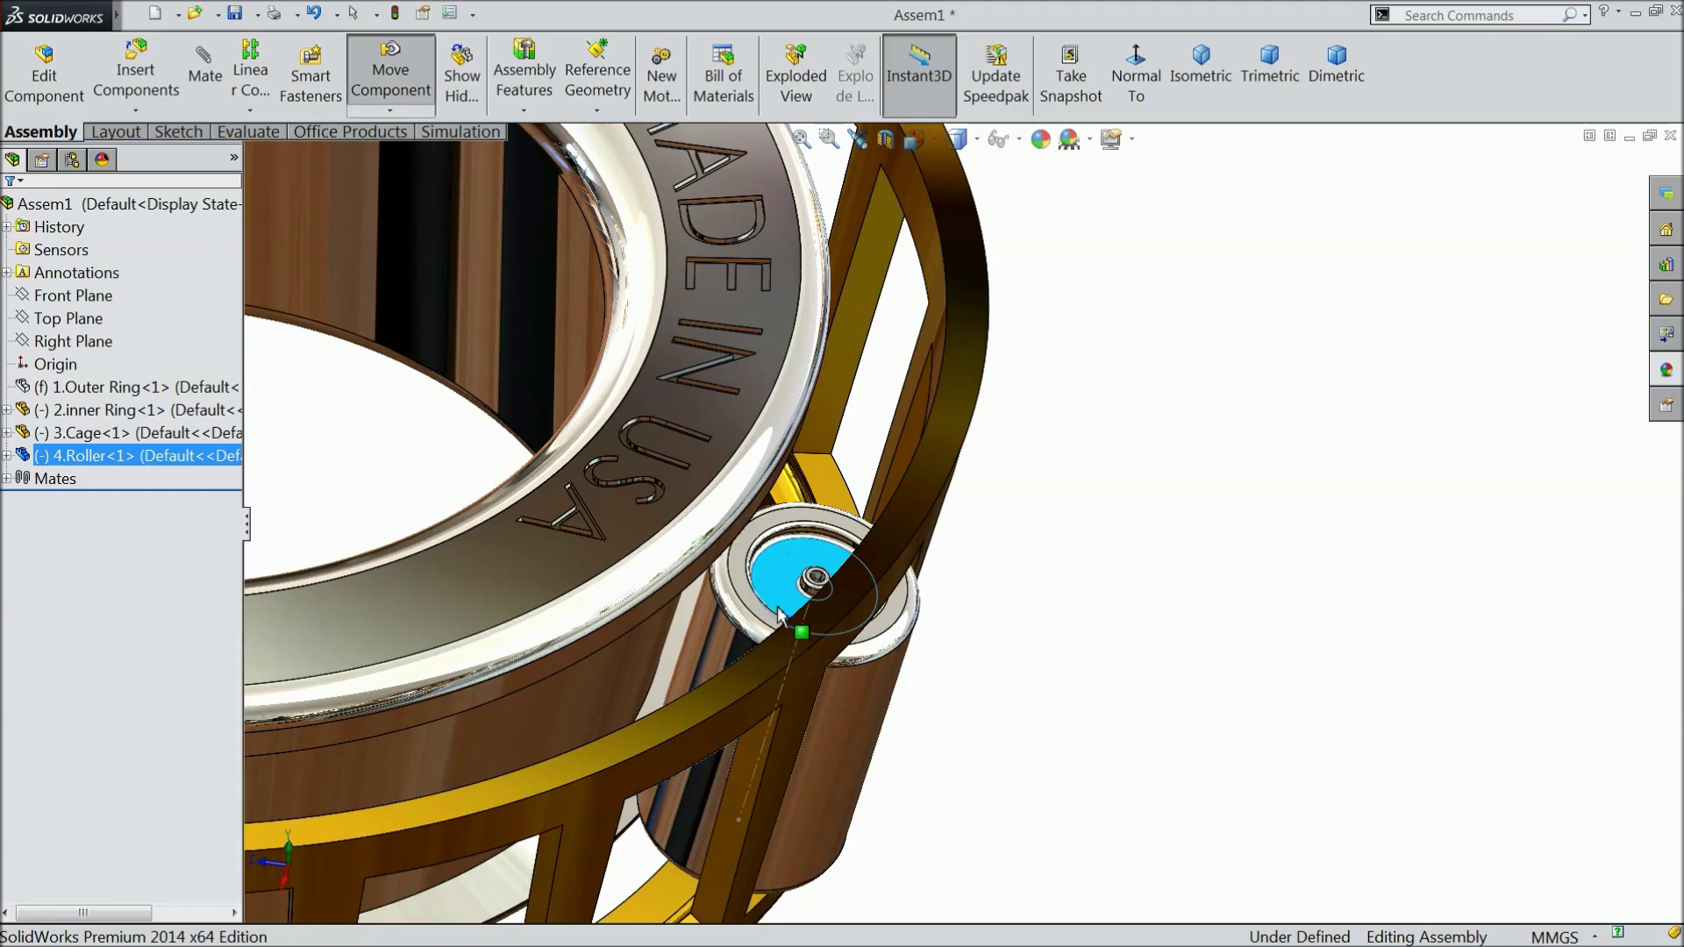
{"action": "middle_click_drag", "start_coordinate": [797, 642], "coordinate": [737, 644]}
{"action": "scroll", "coordinate": [737, 645], "scroll_direction": "down", "scroll_amount": 5}
{"action": "left_click", "coordinate": [798, 570]}
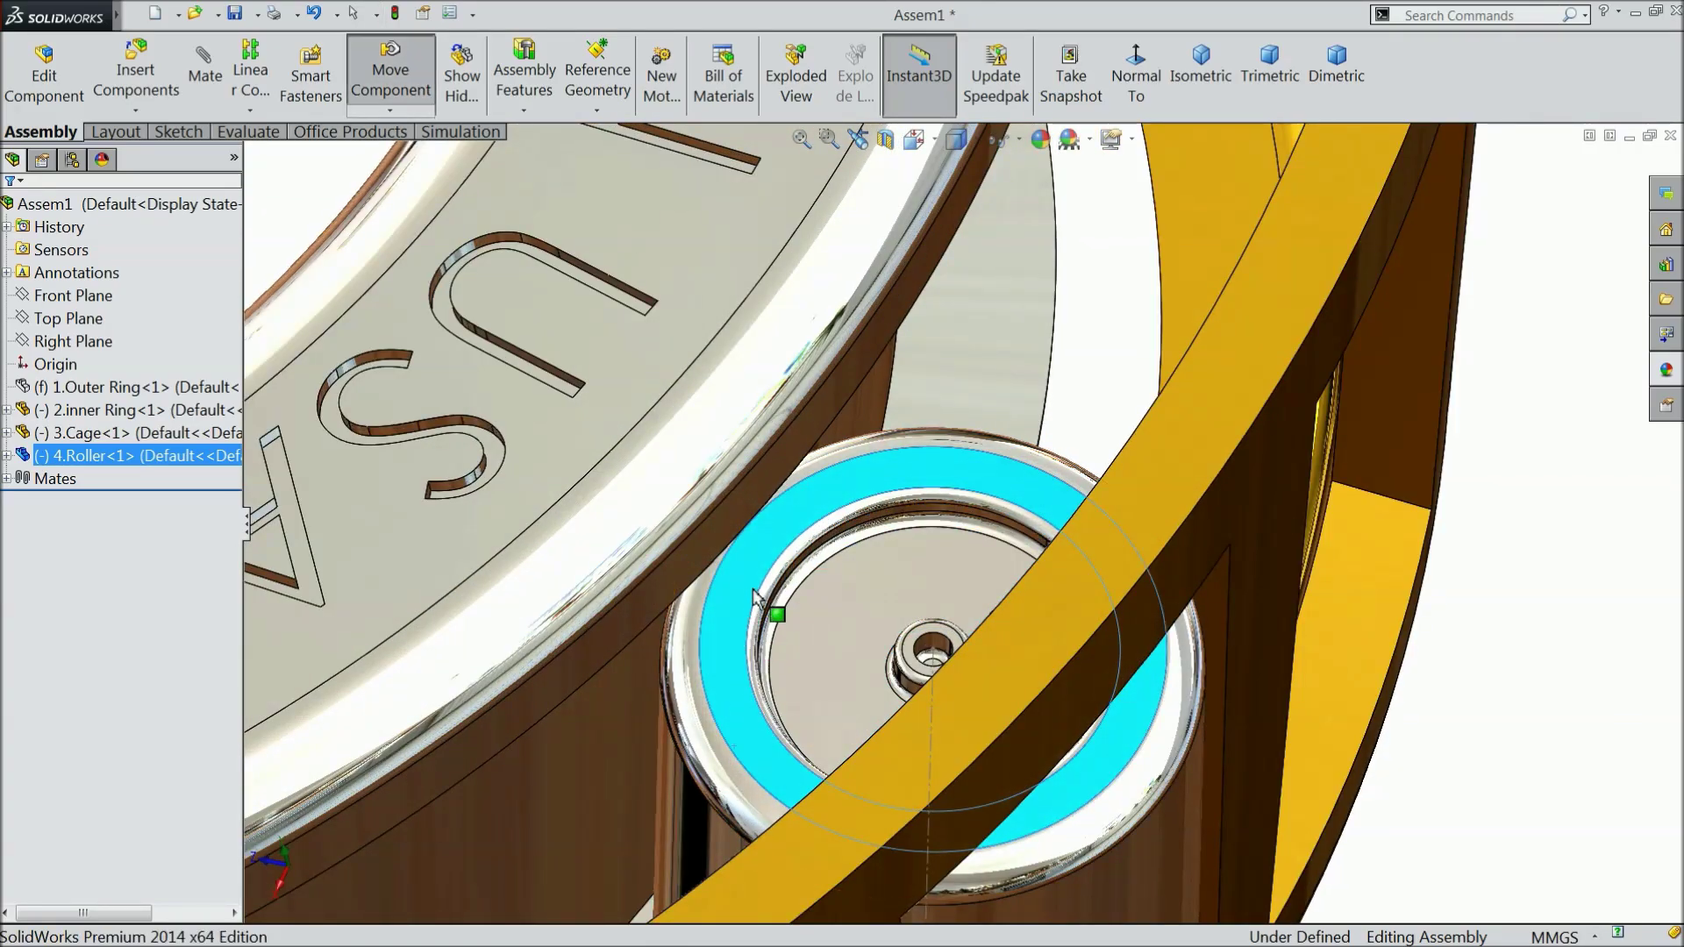
{"action": "left_click", "coordinate": [696, 631]}
{"action": "scroll", "coordinate": [812, 698], "scroll_direction": "up", "scroll_amount": 10}
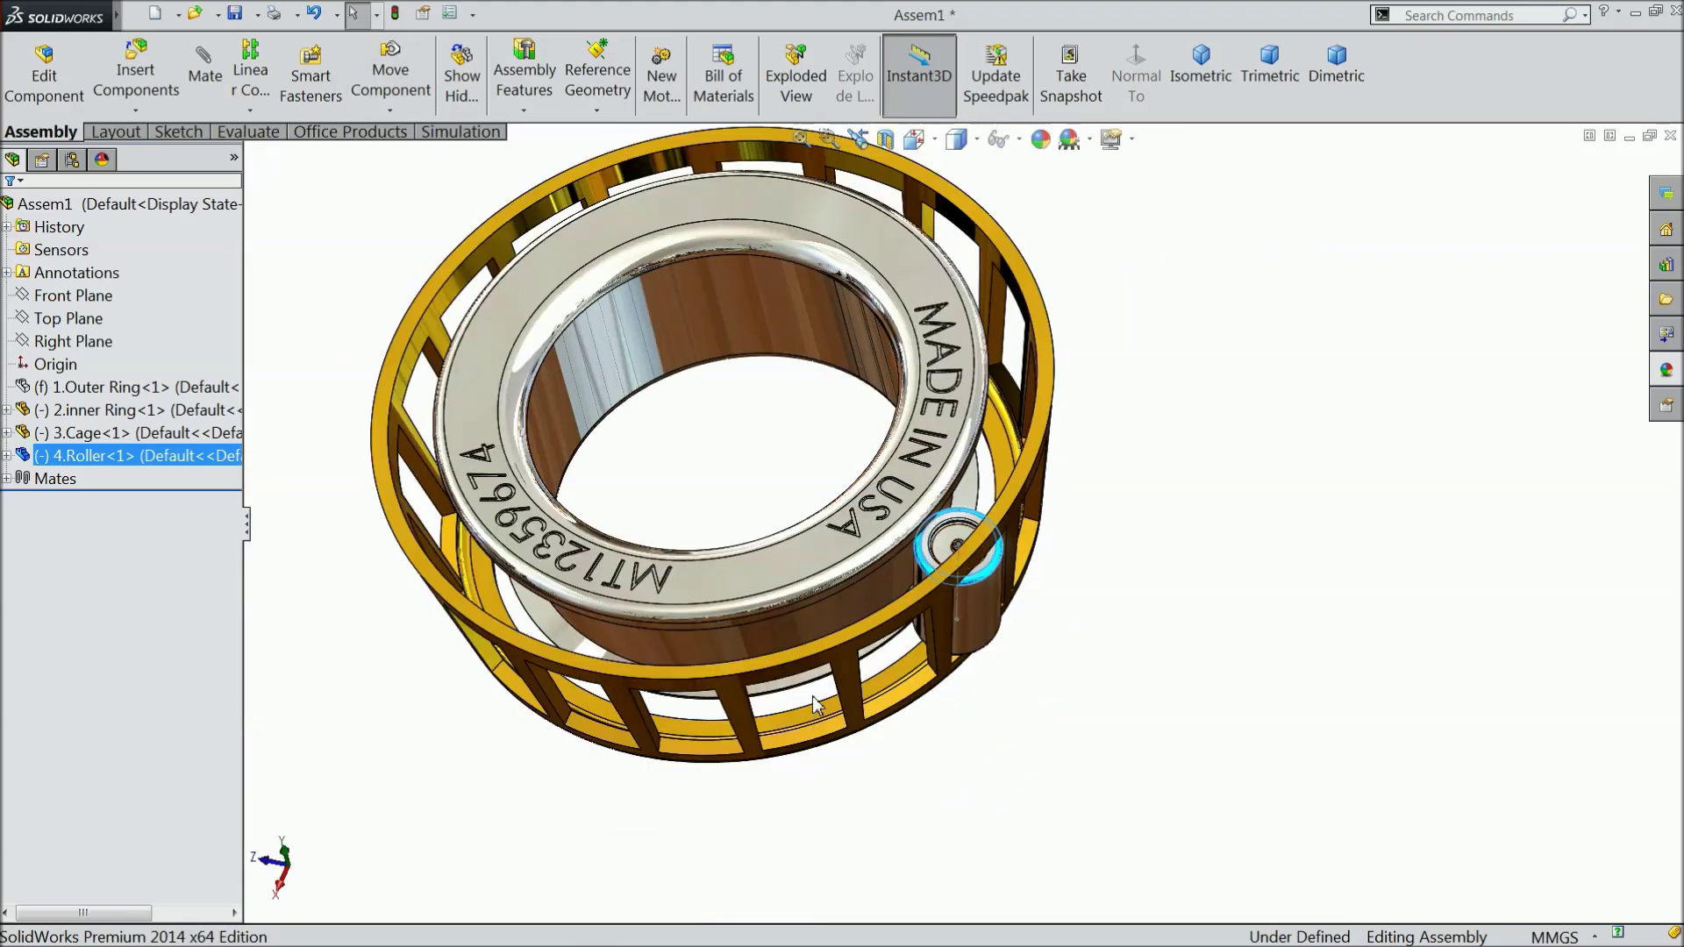
Try moving the roller, then check its position in the cage pocket from above and in isometric view
{"action": "left_click", "coordinate": [947, 570]}
{"action": "left_click_drag", "start_coordinate": [947, 569], "coordinate": [897, 603]}
{"action": "scroll", "coordinate": [1021, 505], "scroll_direction": "down", "scroll_amount": 3}
{"action": "scroll", "coordinate": [1021, 509], "scroll_direction": "down", "scroll_amount": 2}
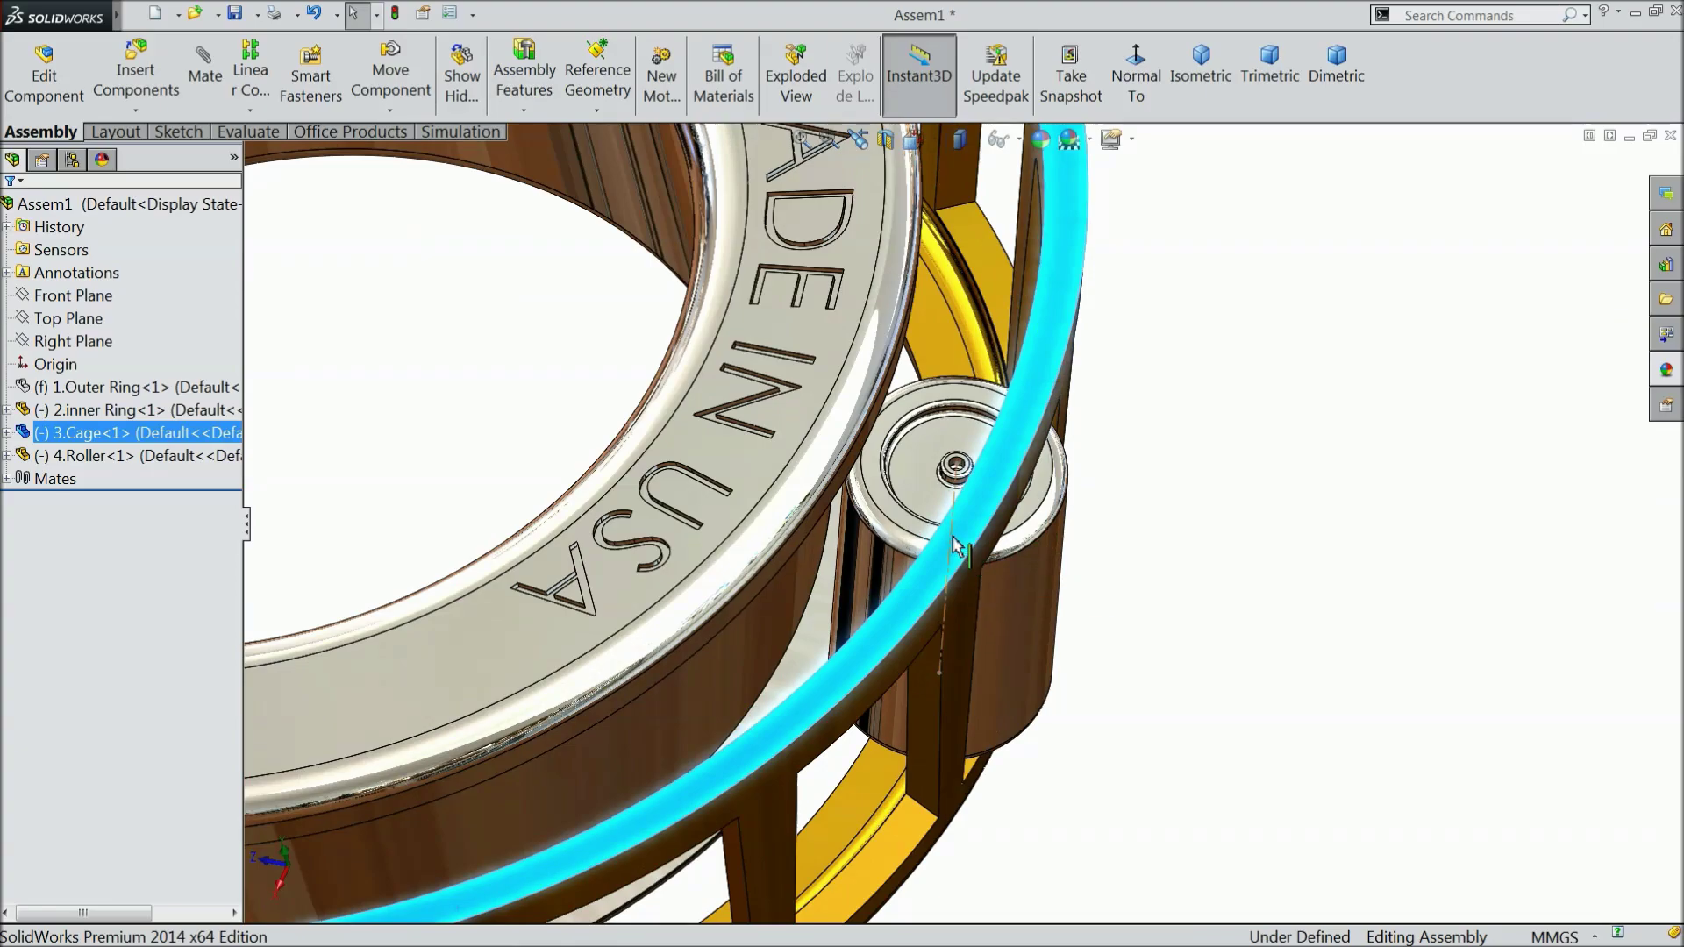
{"action": "left_click", "coordinate": [957, 546]}
{"action": "left_click", "coordinate": [1022, 483]}
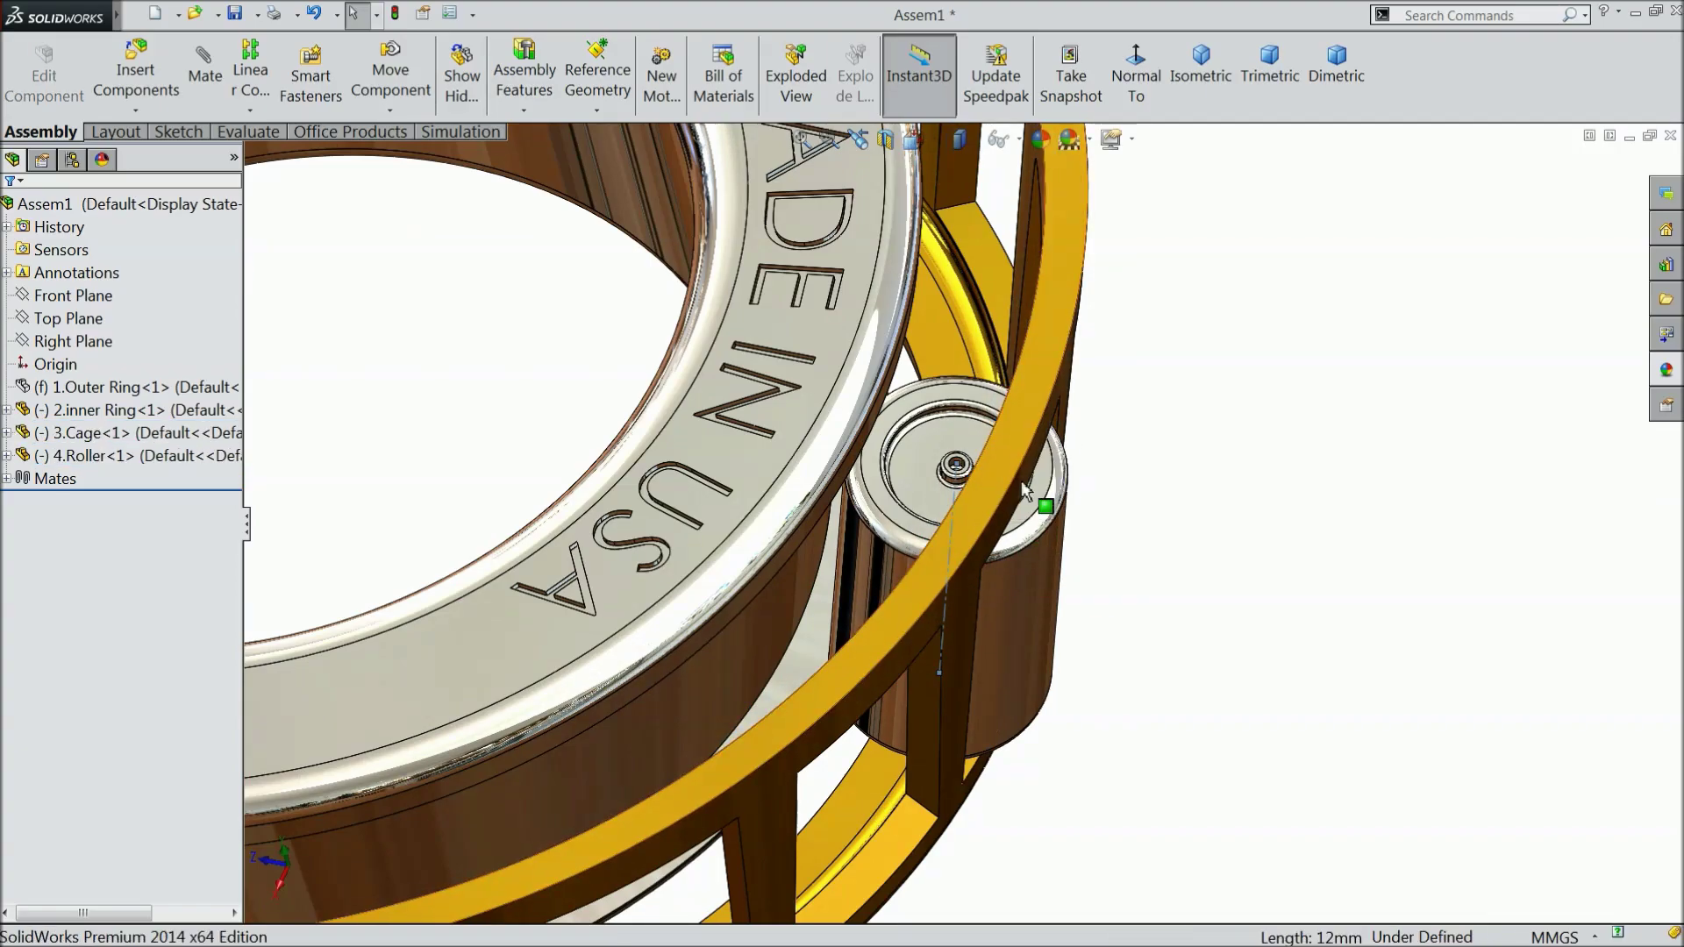
{"action": "left_click", "coordinate": [1140, 83]}
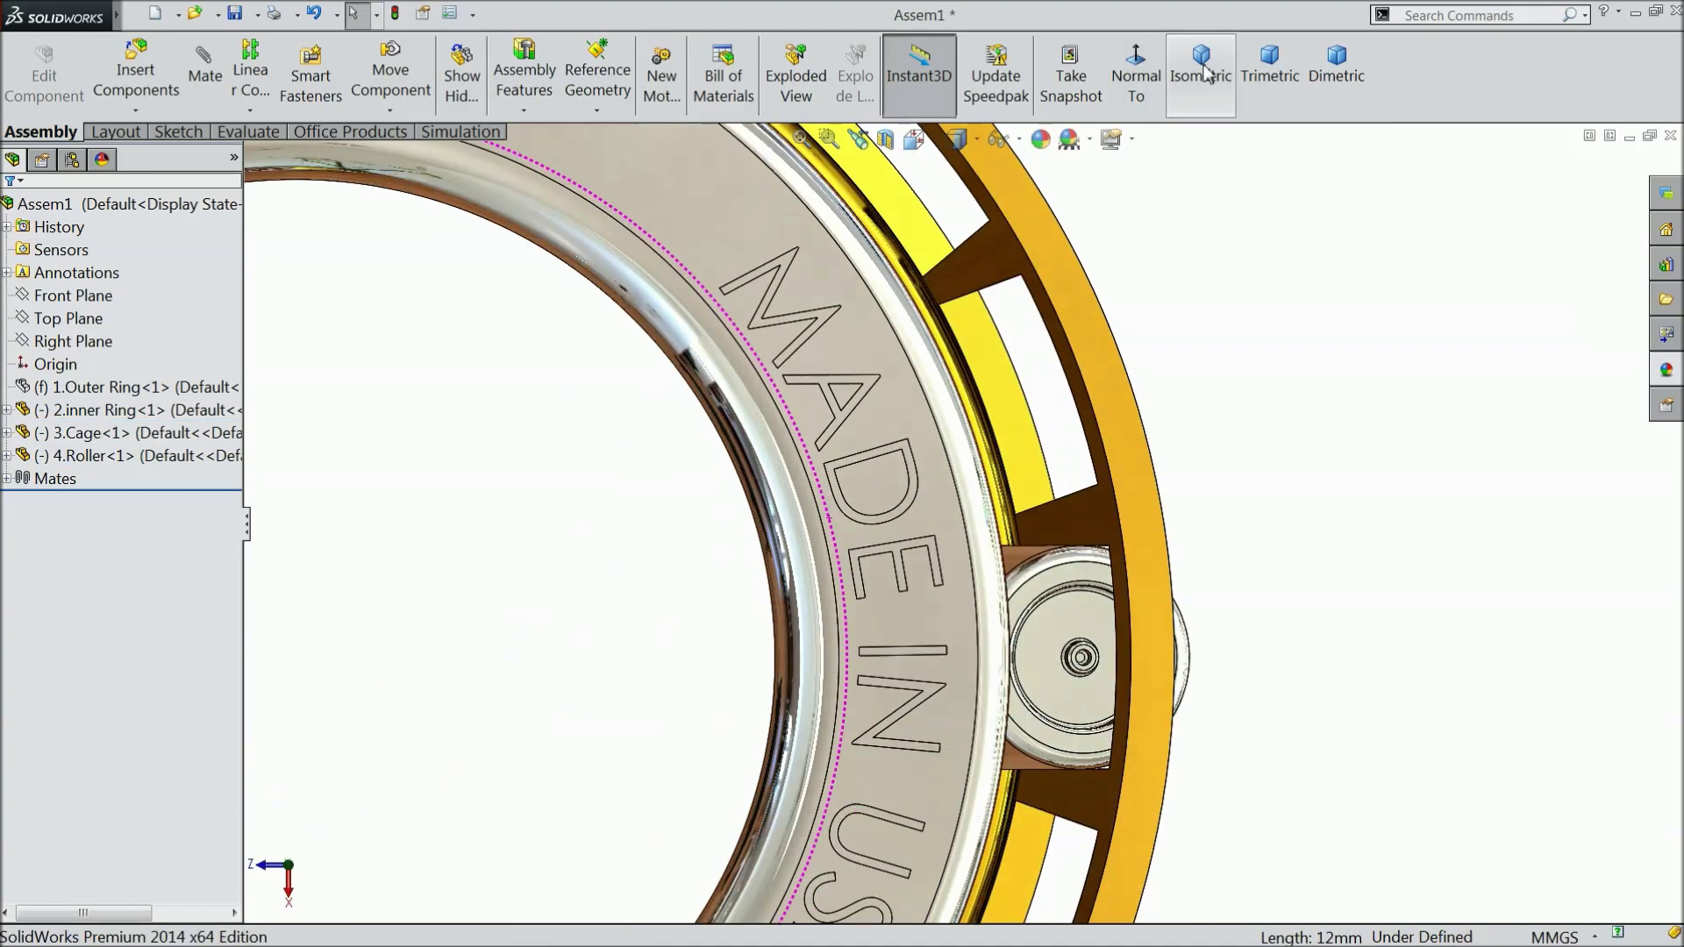
{"action": "left_click", "coordinate": [1201, 77]}
Create a circular component pattern of the roller with 18 equally spaced instances over 360° about the inner ring's bore face
{"action": "middle_click_drag", "start_coordinate": [1203, 426], "coordinate": [1131, 557]}
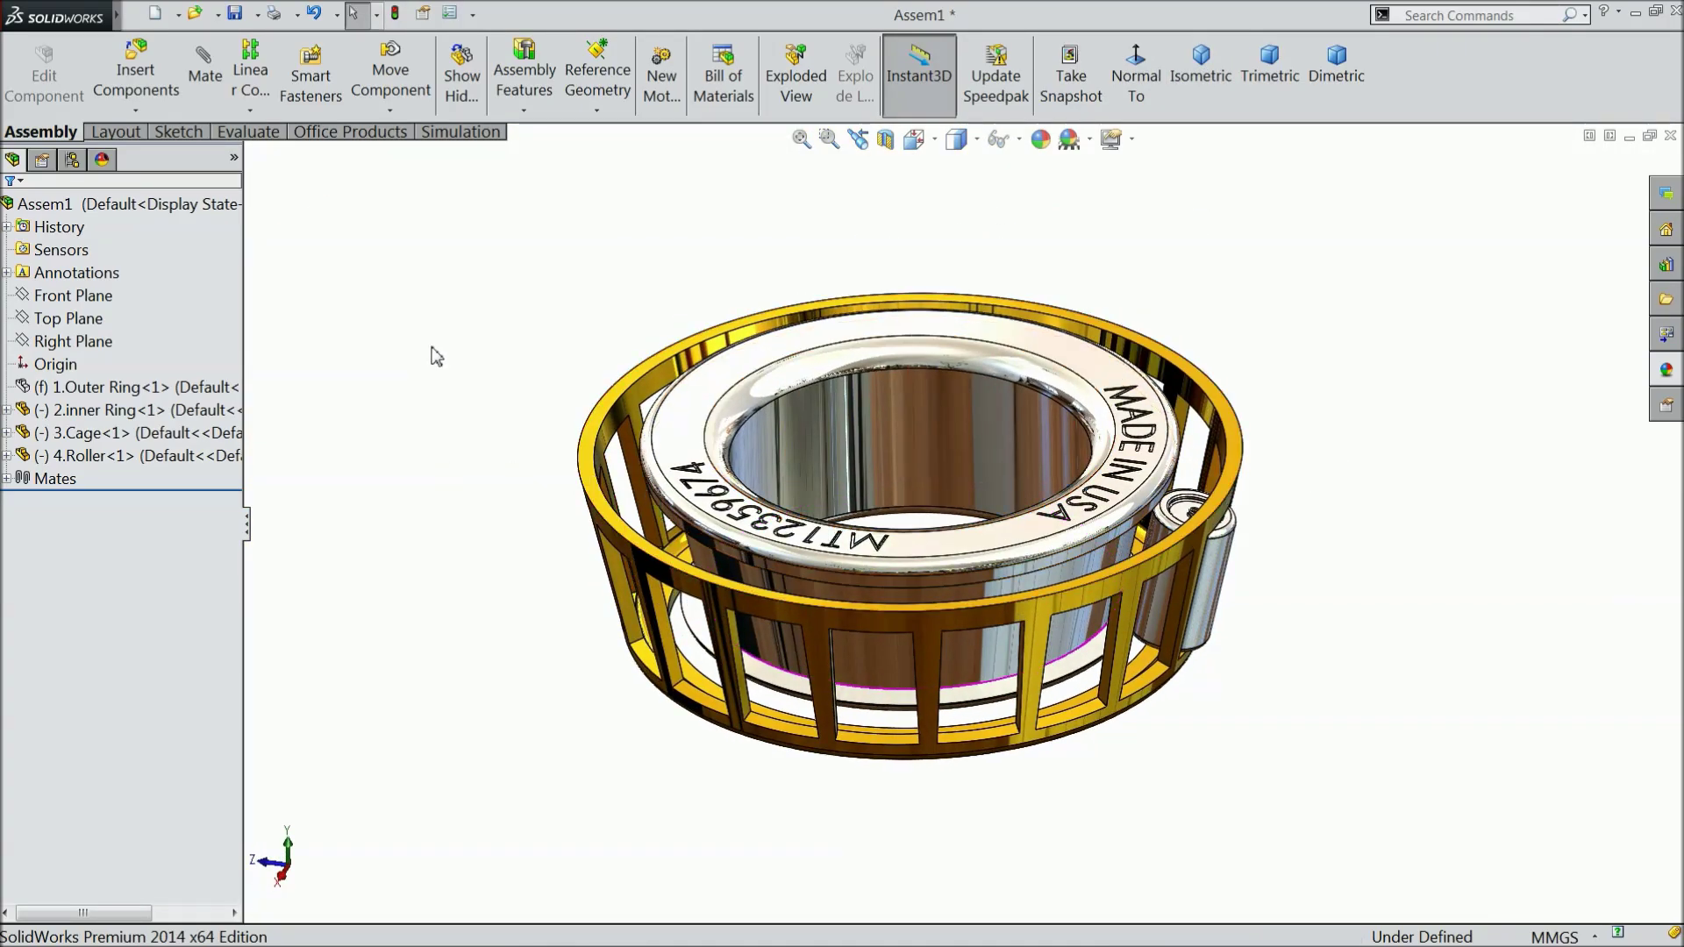
{"action": "scroll", "coordinate": [945, 569], "scroll_direction": "down", "scroll_amount": 2}
{"action": "mouse_move", "coordinate": [1004, 540]}
{"action": "middle_mouse_down"}
{"action": "mouse_move", "coordinate": [971, 479]}
{"action": "mouse_move", "coordinate": [1004, 538]}
{"action": "middle_mouse_up"}
{"action": "scroll", "coordinate": [1013, 529], "scroll_direction": "up", "scroll_amount": 1}
{"action": "scroll", "coordinate": [1015, 535], "scroll_direction": "down", "scroll_amount": 1}
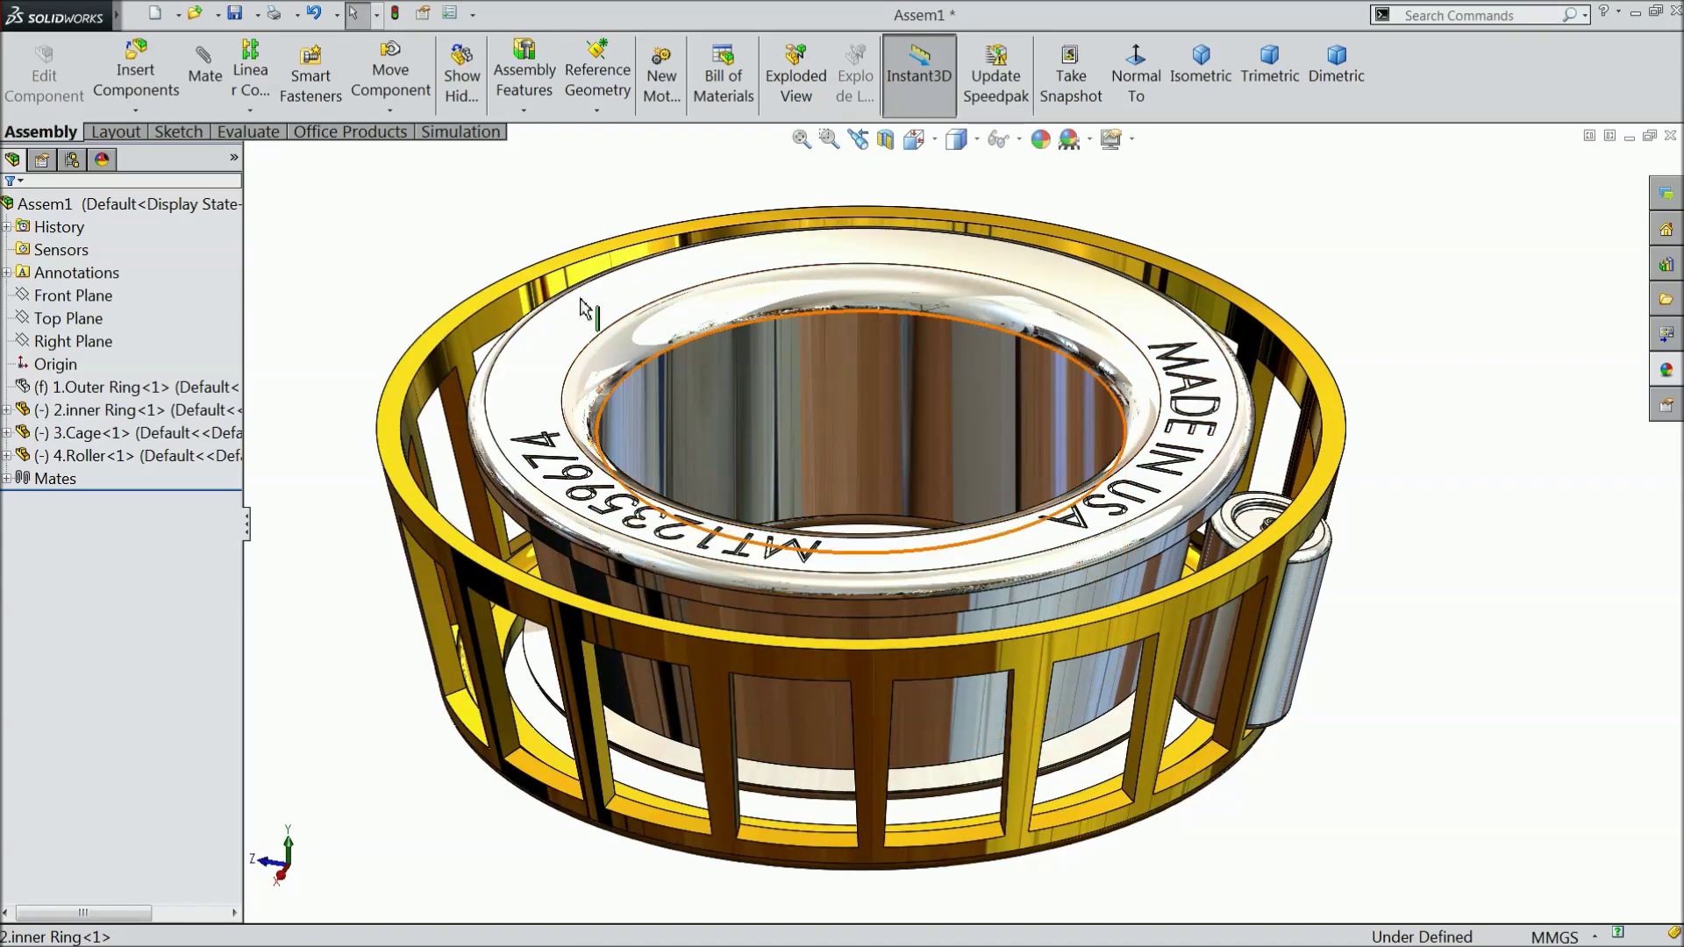
{"action": "left_click", "coordinate": [250, 110]}
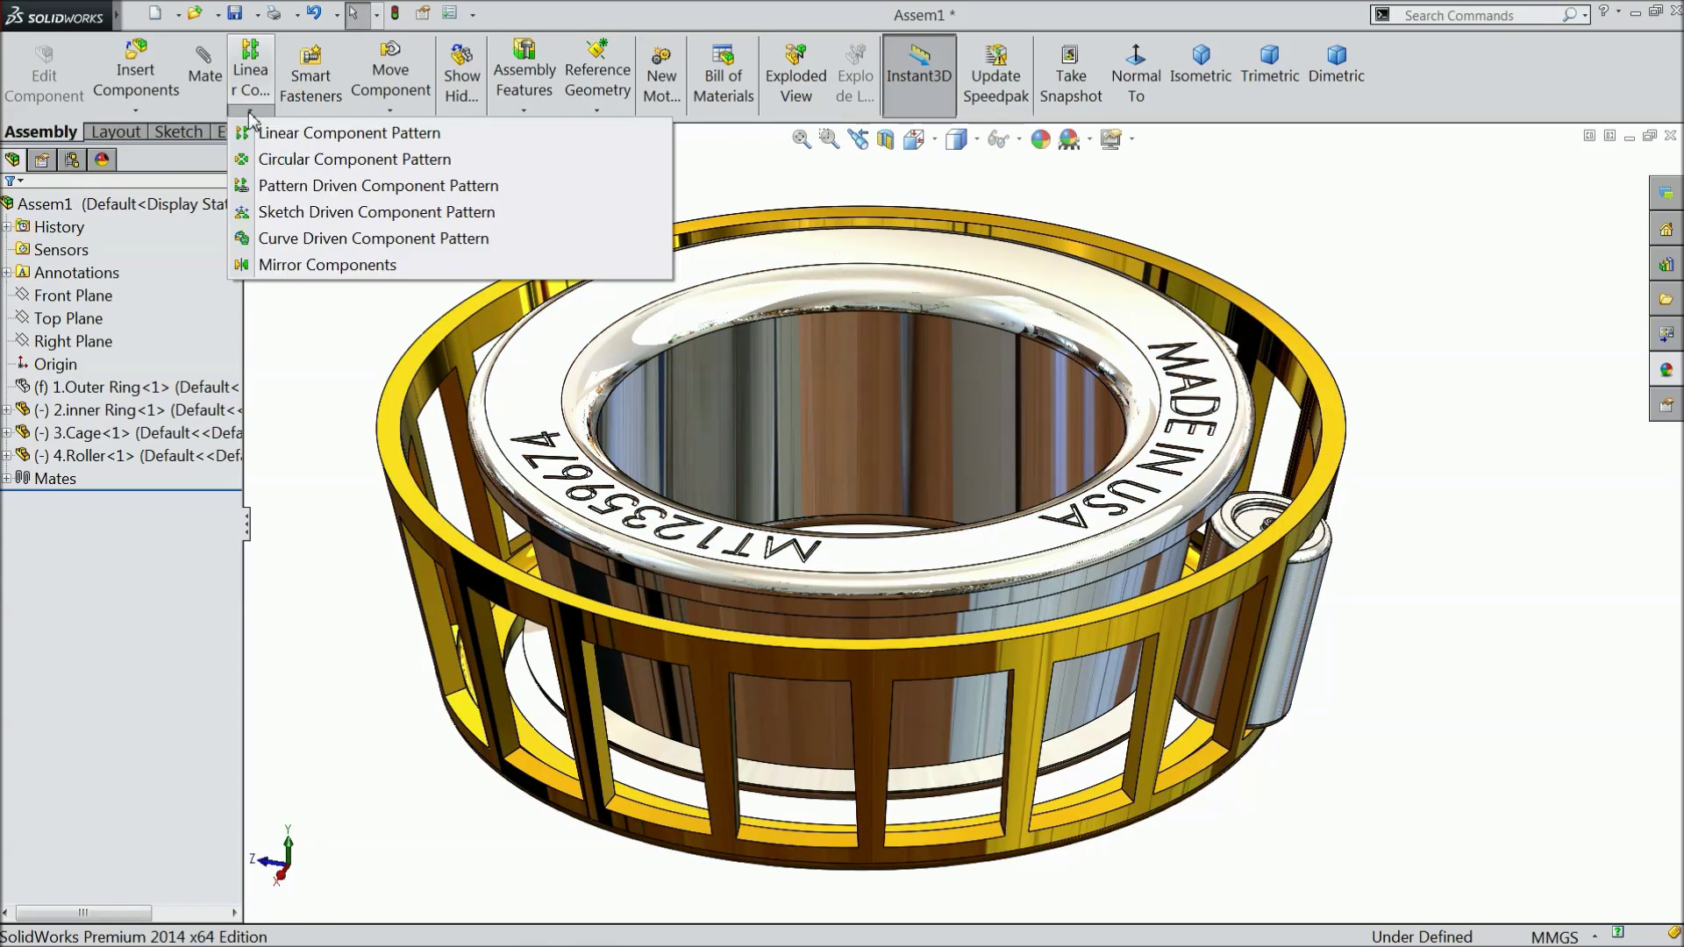
{"action": "left_click", "coordinate": [303, 158]}
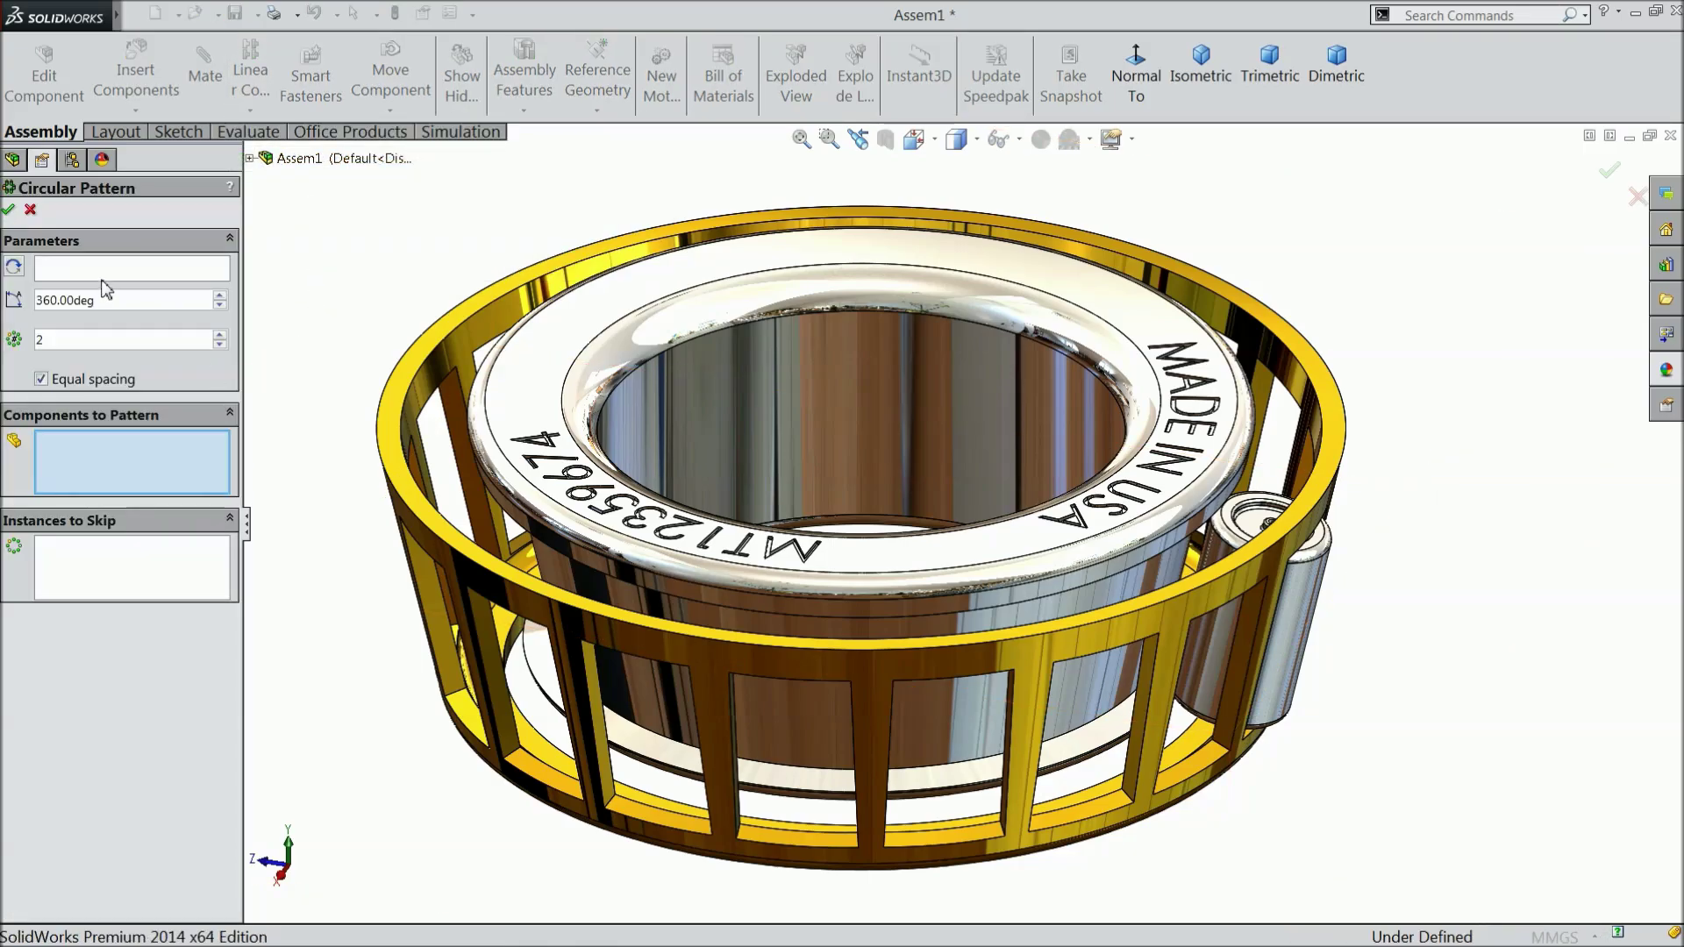
{"action": "left_click", "coordinate": [1293, 596]}
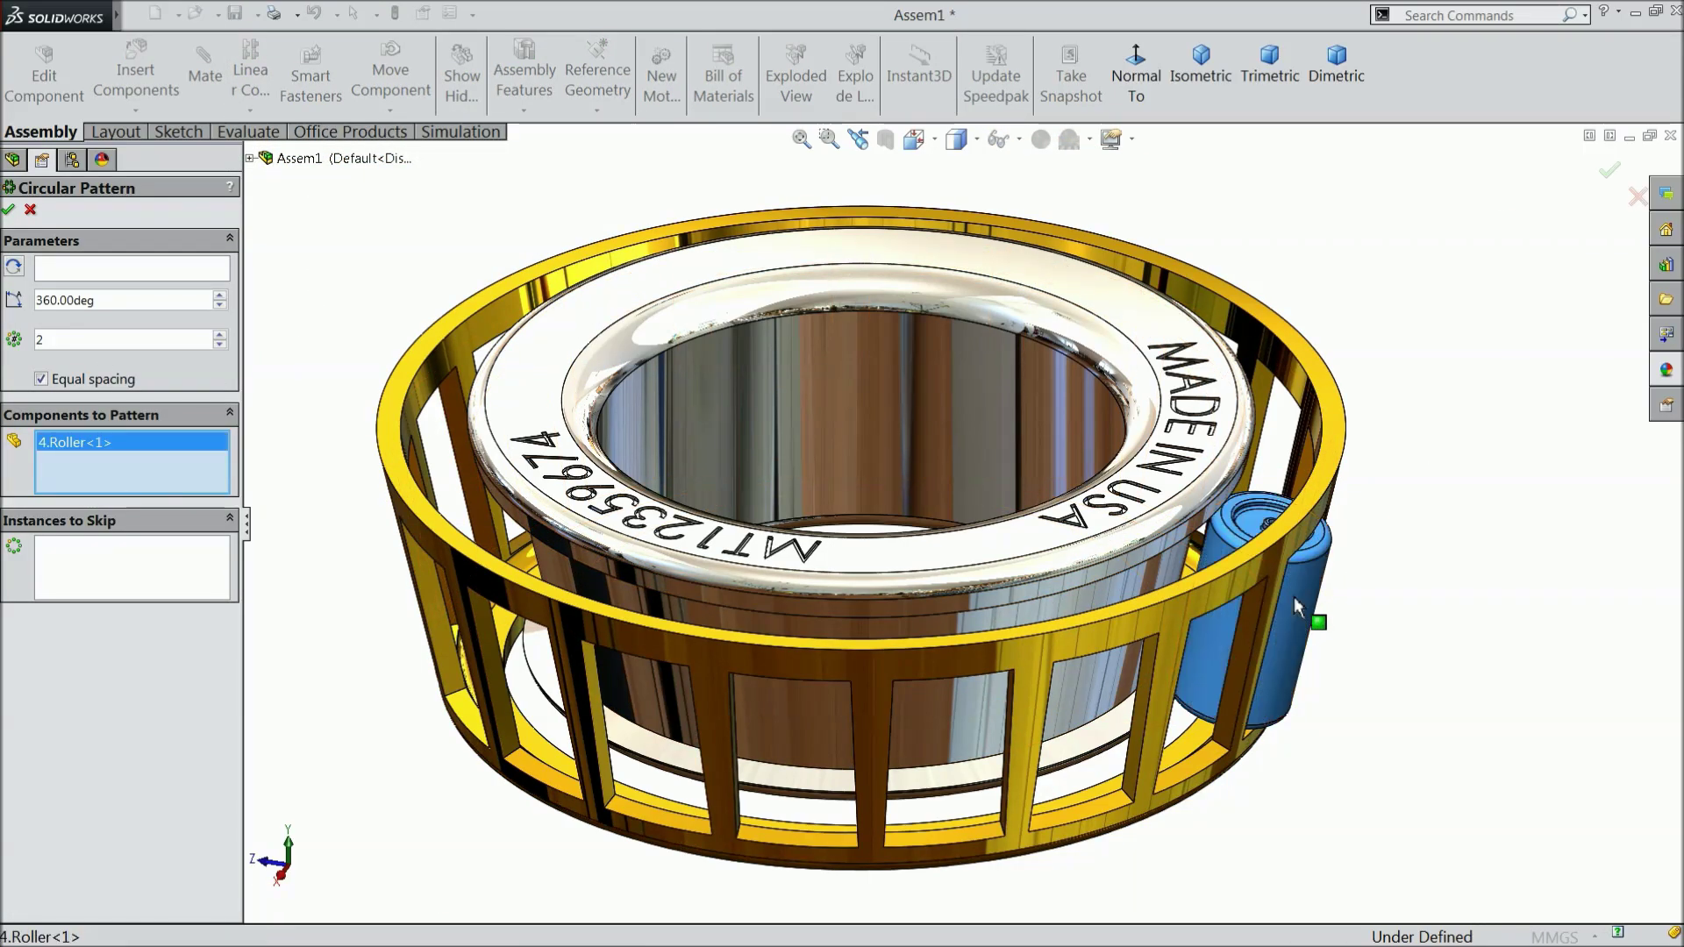
{"action": "left_click", "coordinate": [144, 274]}
{"action": "left_click", "coordinate": [743, 376]}
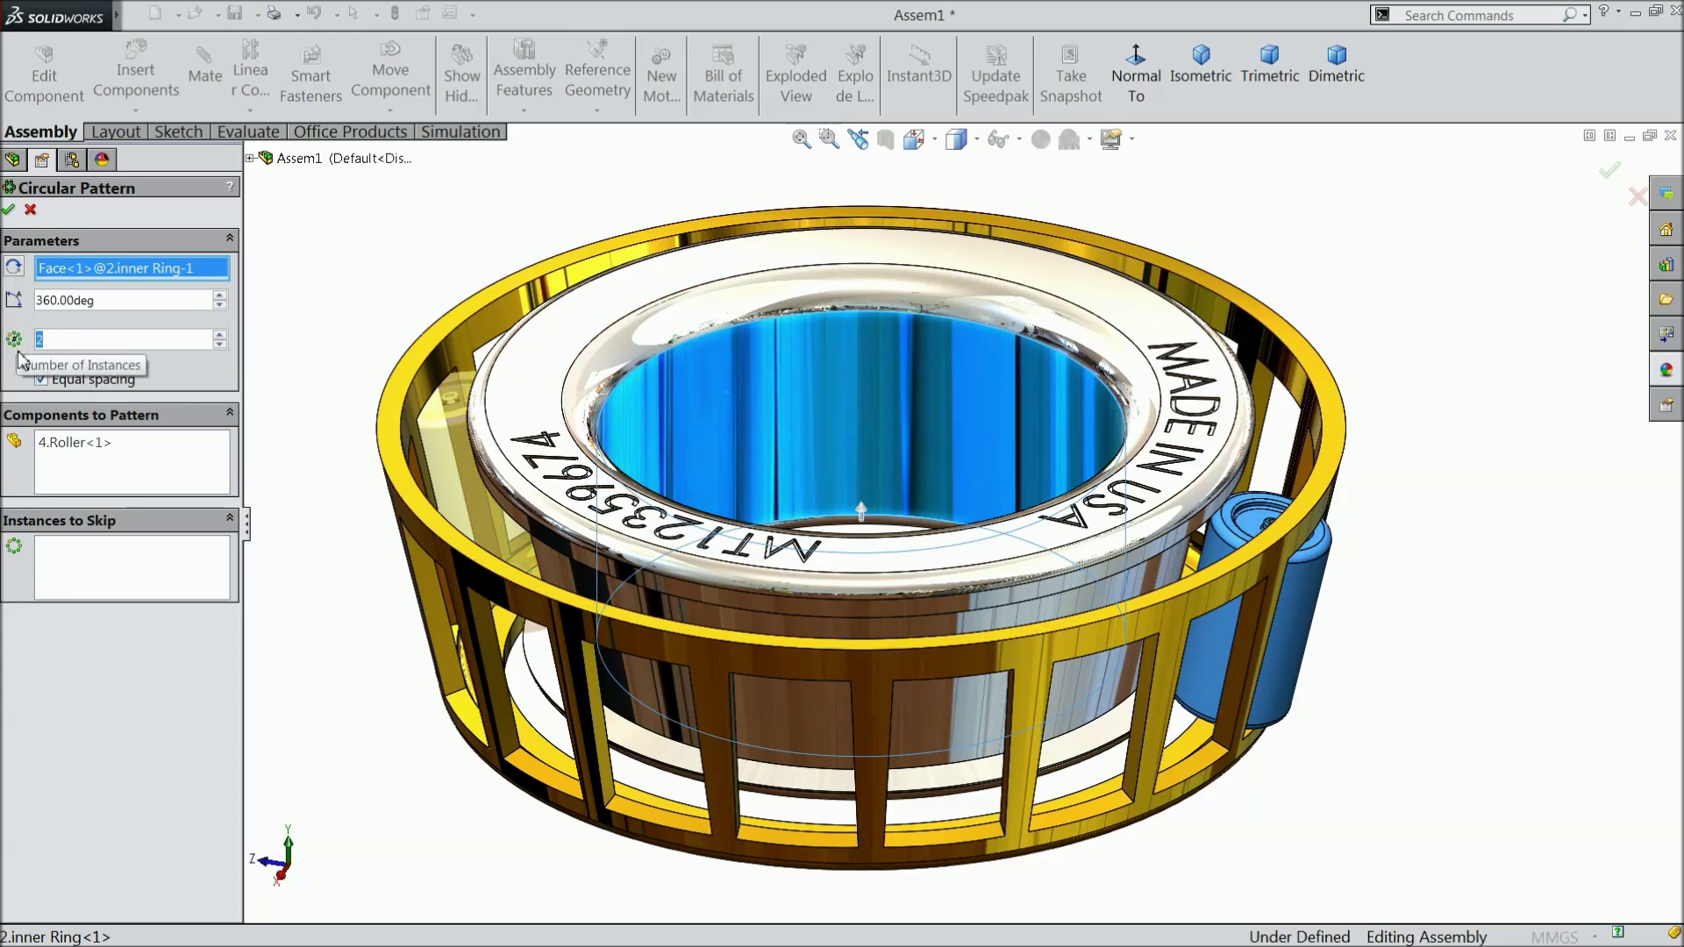
{"action": "type", "text": "18"}
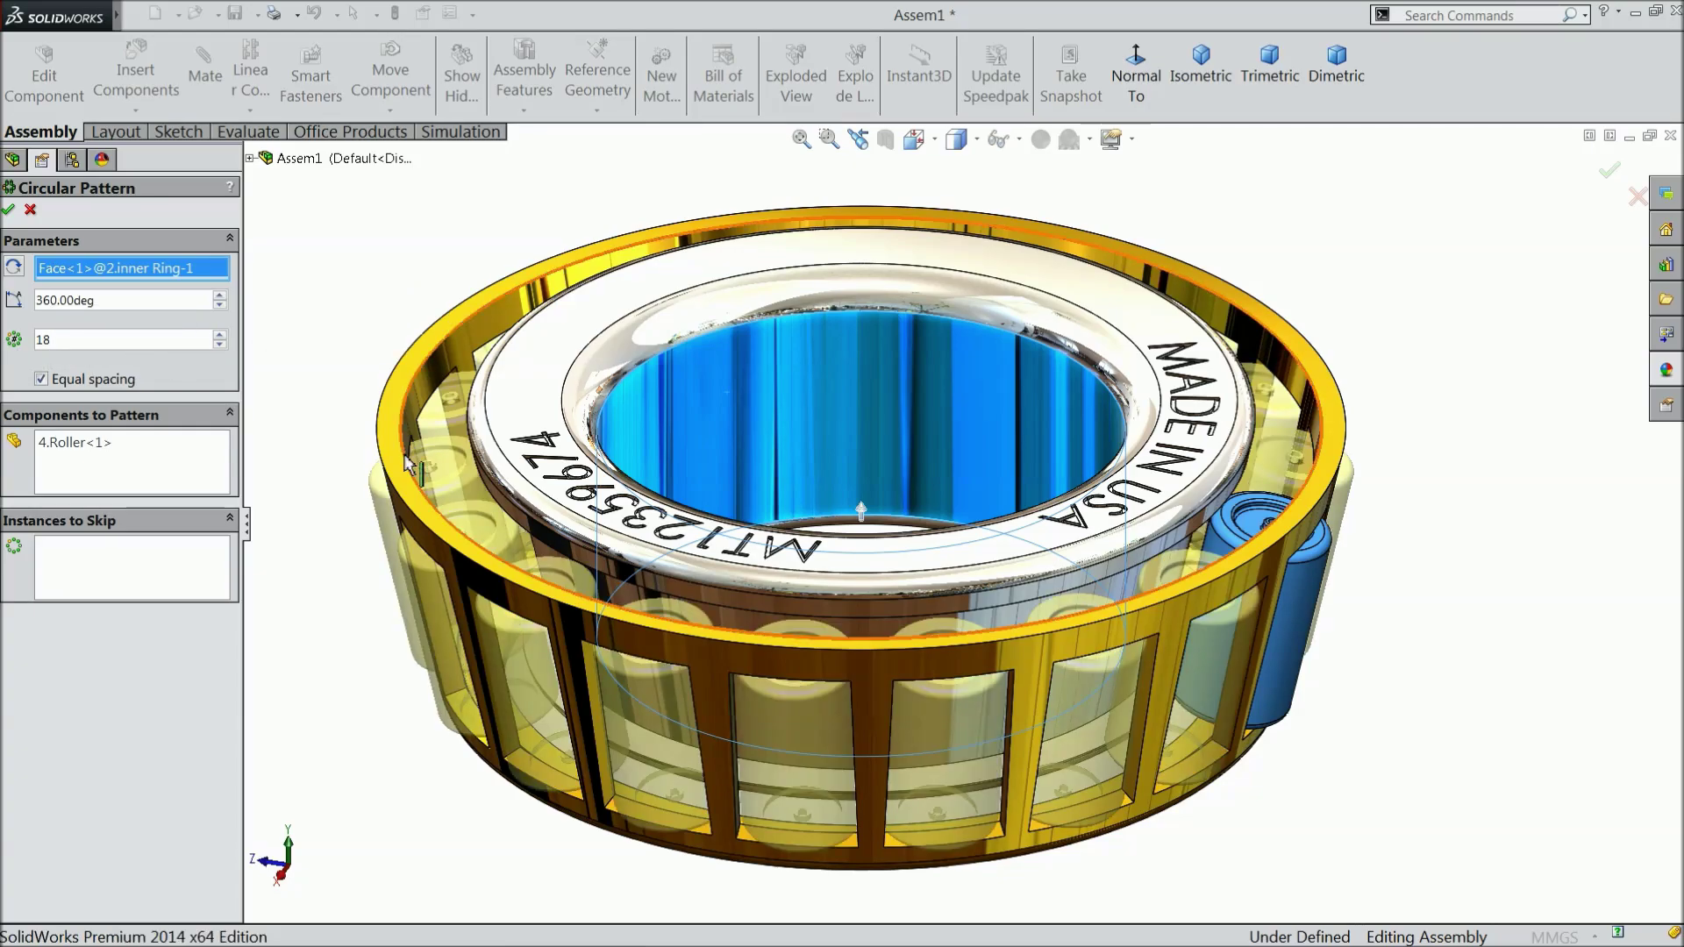
{"action": "middle_click_drag", "start_coordinate": [412, 303], "coordinate": [497, 576]}
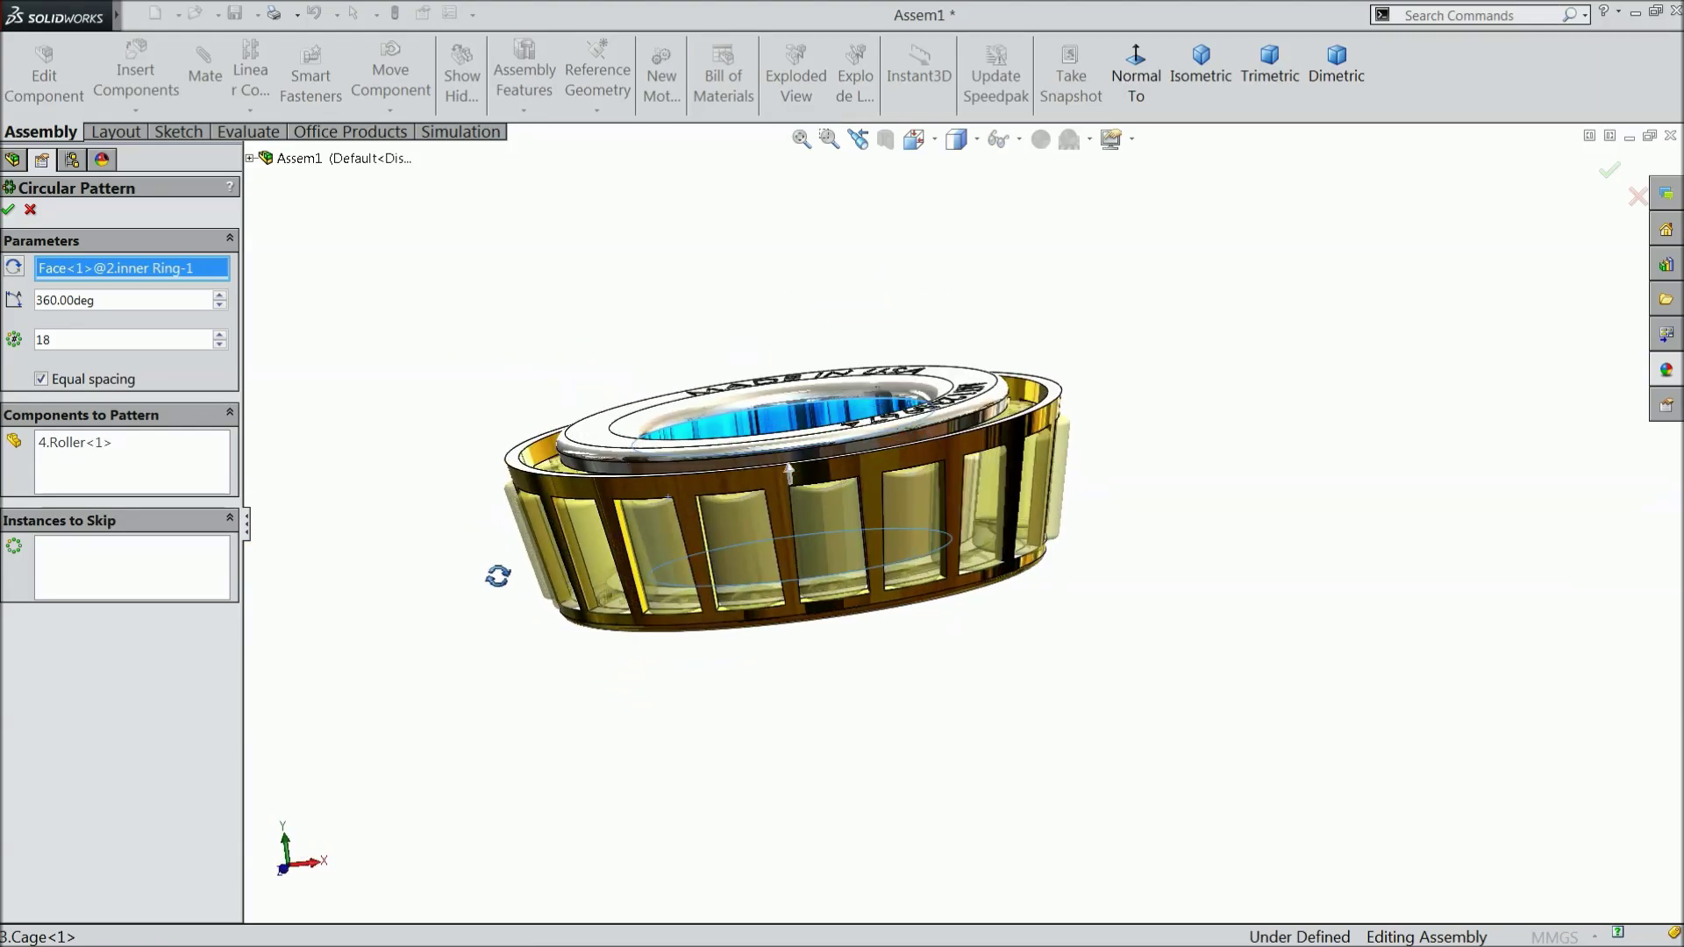
{"action": "left_click", "coordinate": [13, 213]}
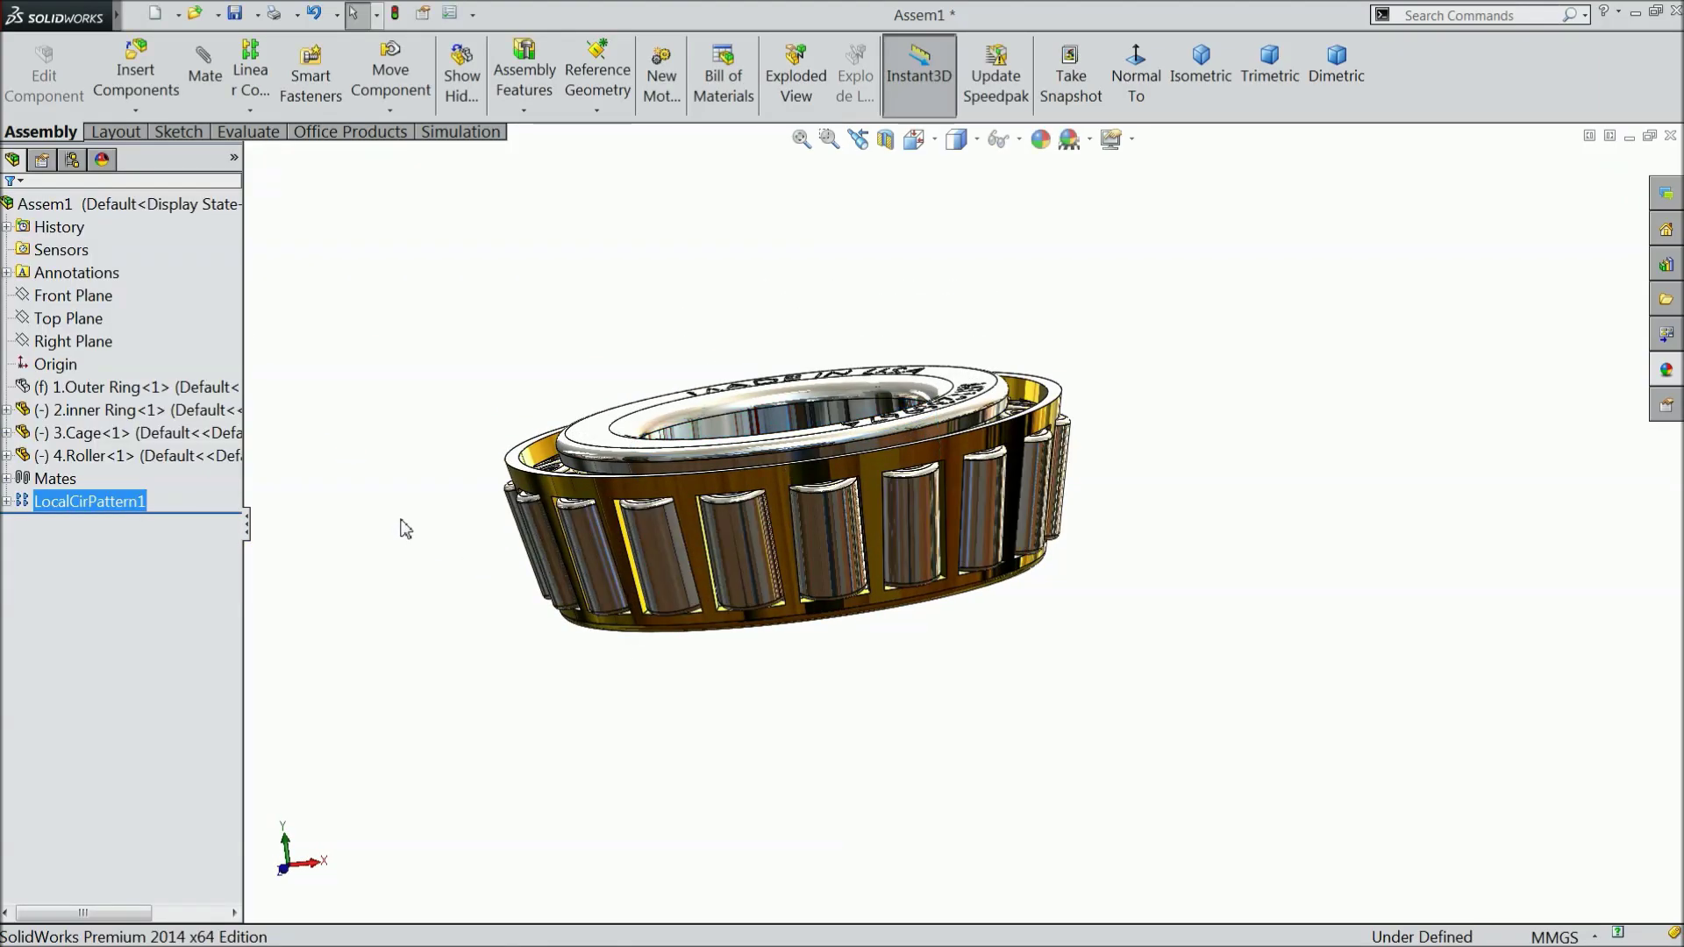
Examine the patterned rollers in the cage pockets from several sides and try rotating the bearing
{"action": "scroll", "coordinate": [723, 548], "scroll_direction": "down", "scroll_amount": 5}
{"action": "middle_click_drag", "start_coordinate": [712, 571], "coordinate": [808, 503]}
{"action": "left_click_drag", "start_coordinate": [926, 358], "coordinate": [783, 445]}
{"action": "scroll", "coordinate": [655, 497], "scroll_direction": "up", "scroll_amount": 5}
{"action": "middle_click_drag", "start_coordinate": [614, 261], "coordinate": [572, 830]}
Show the hidden outer ring component in the assembly so the complete bearing is displayed
{"action": "left_click", "coordinate": [105, 387]}
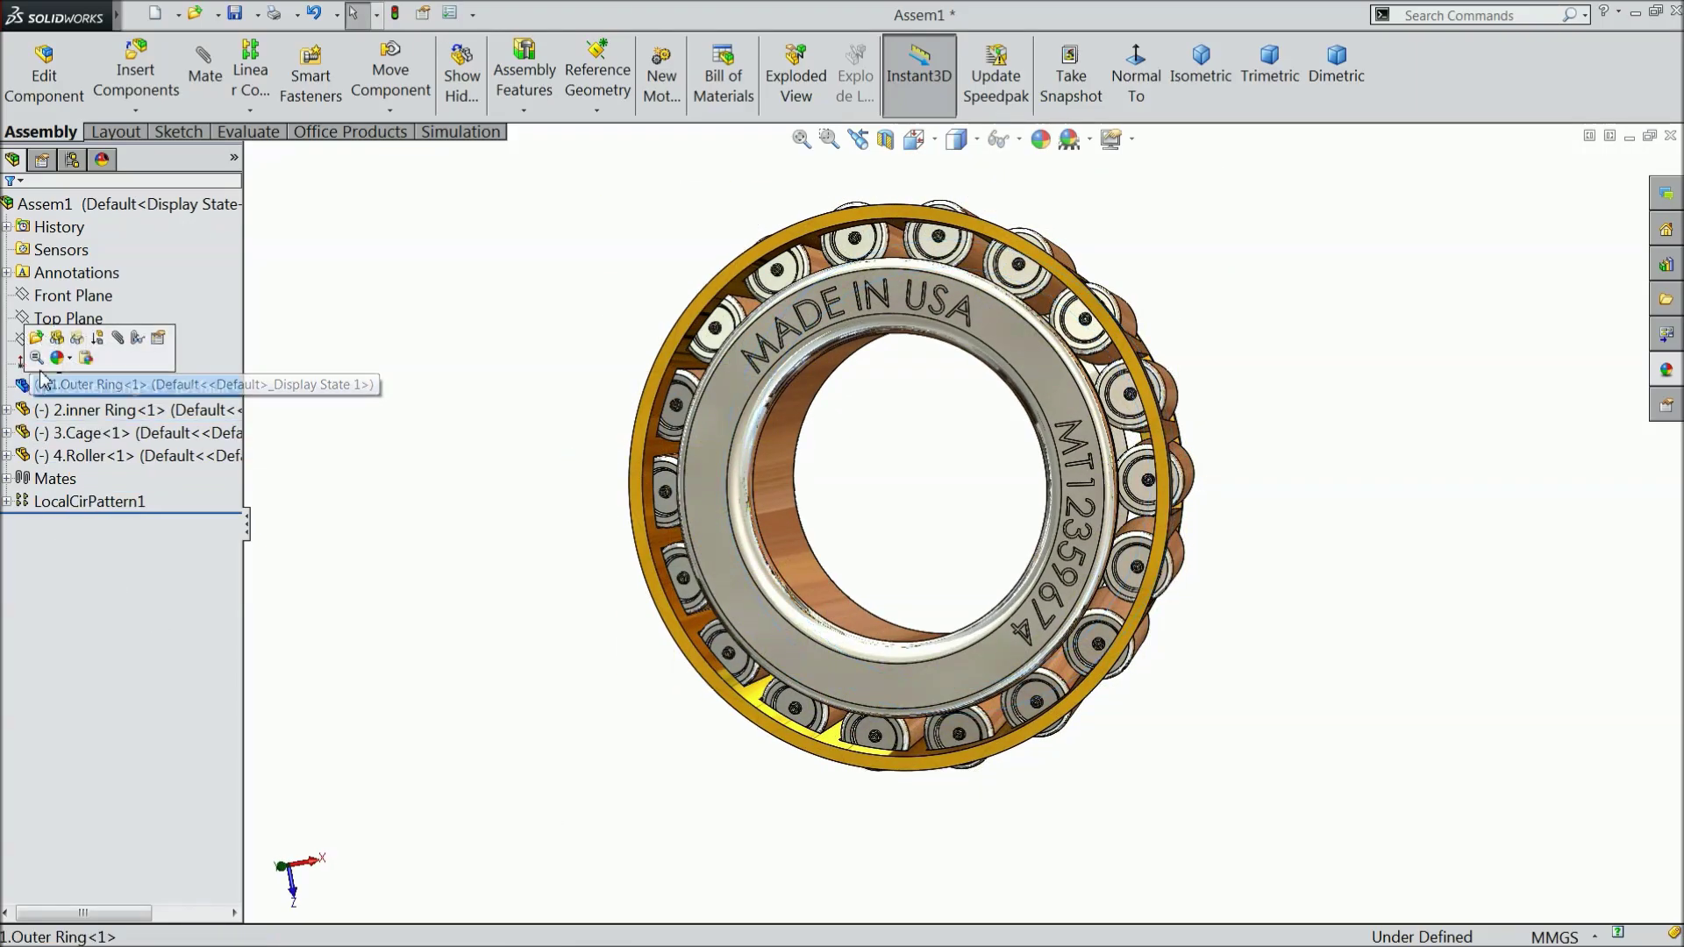
{"action": "left_click", "coordinate": [57, 339]}
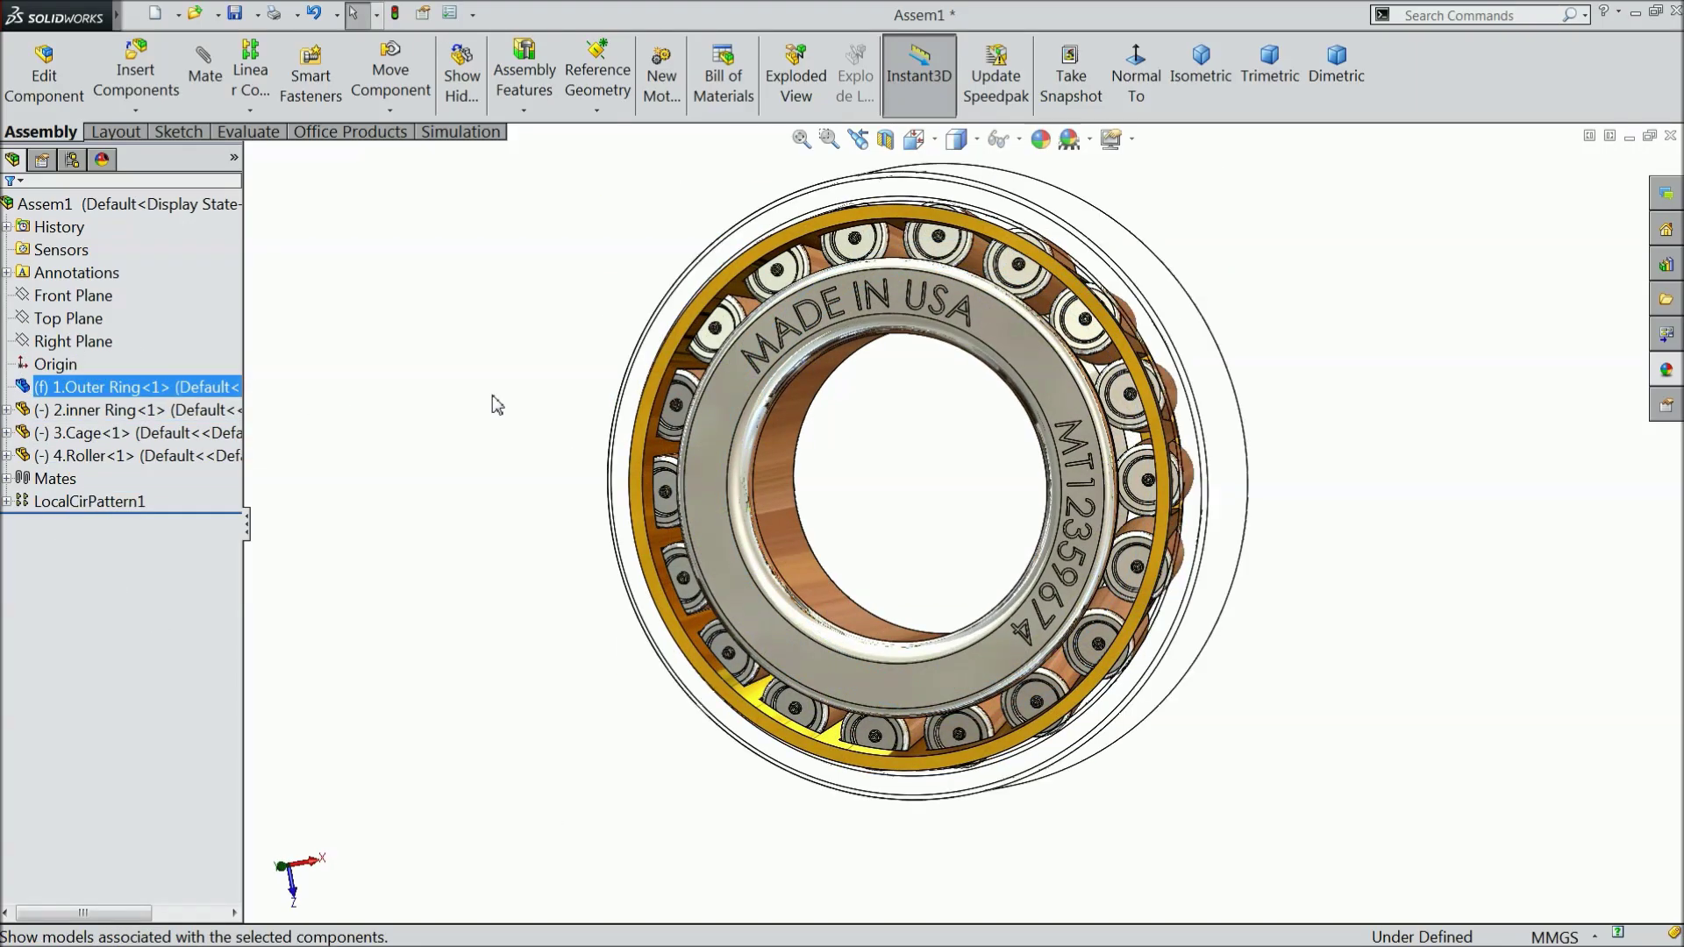
{"action": "left_click", "coordinate": [464, 498]}
{"action": "middle_click_drag", "start_coordinate": [464, 496], "coordinate": [440, 556]}
{"action": "scroll", "coordinate": [973, 419], "scroll_direction": "down", "scroll_amount": 3}
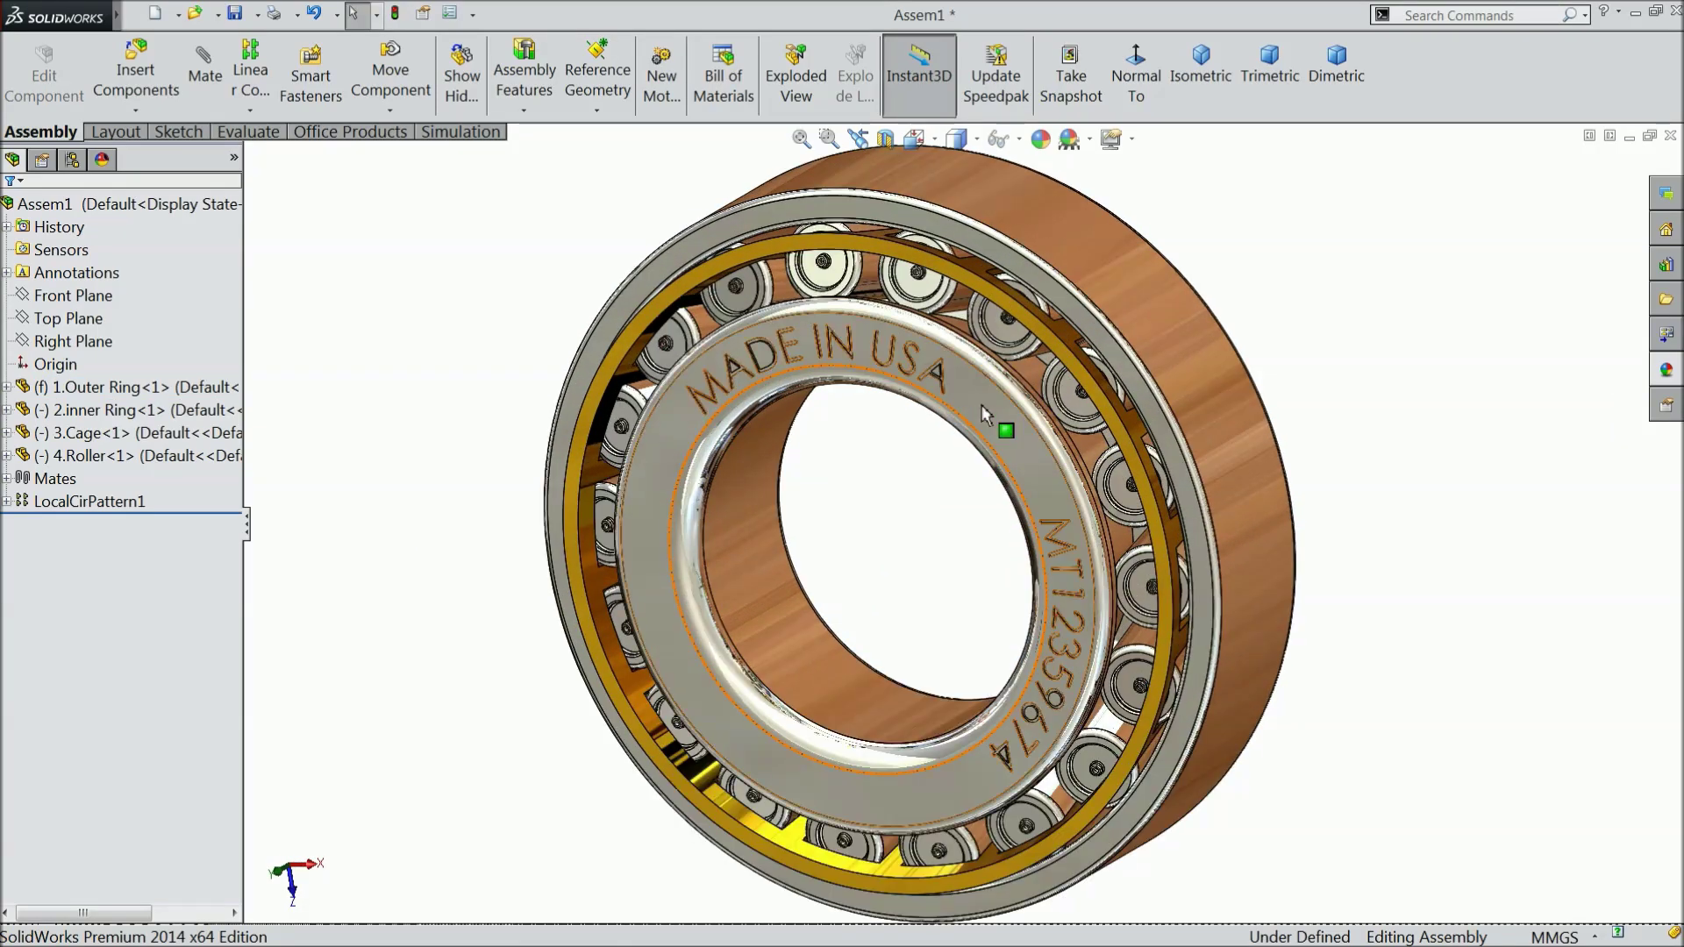
{"action": "left_click", "coordinate": [1112, 139]}
{"action": "left_click", "coordinate": [1162, 249]}
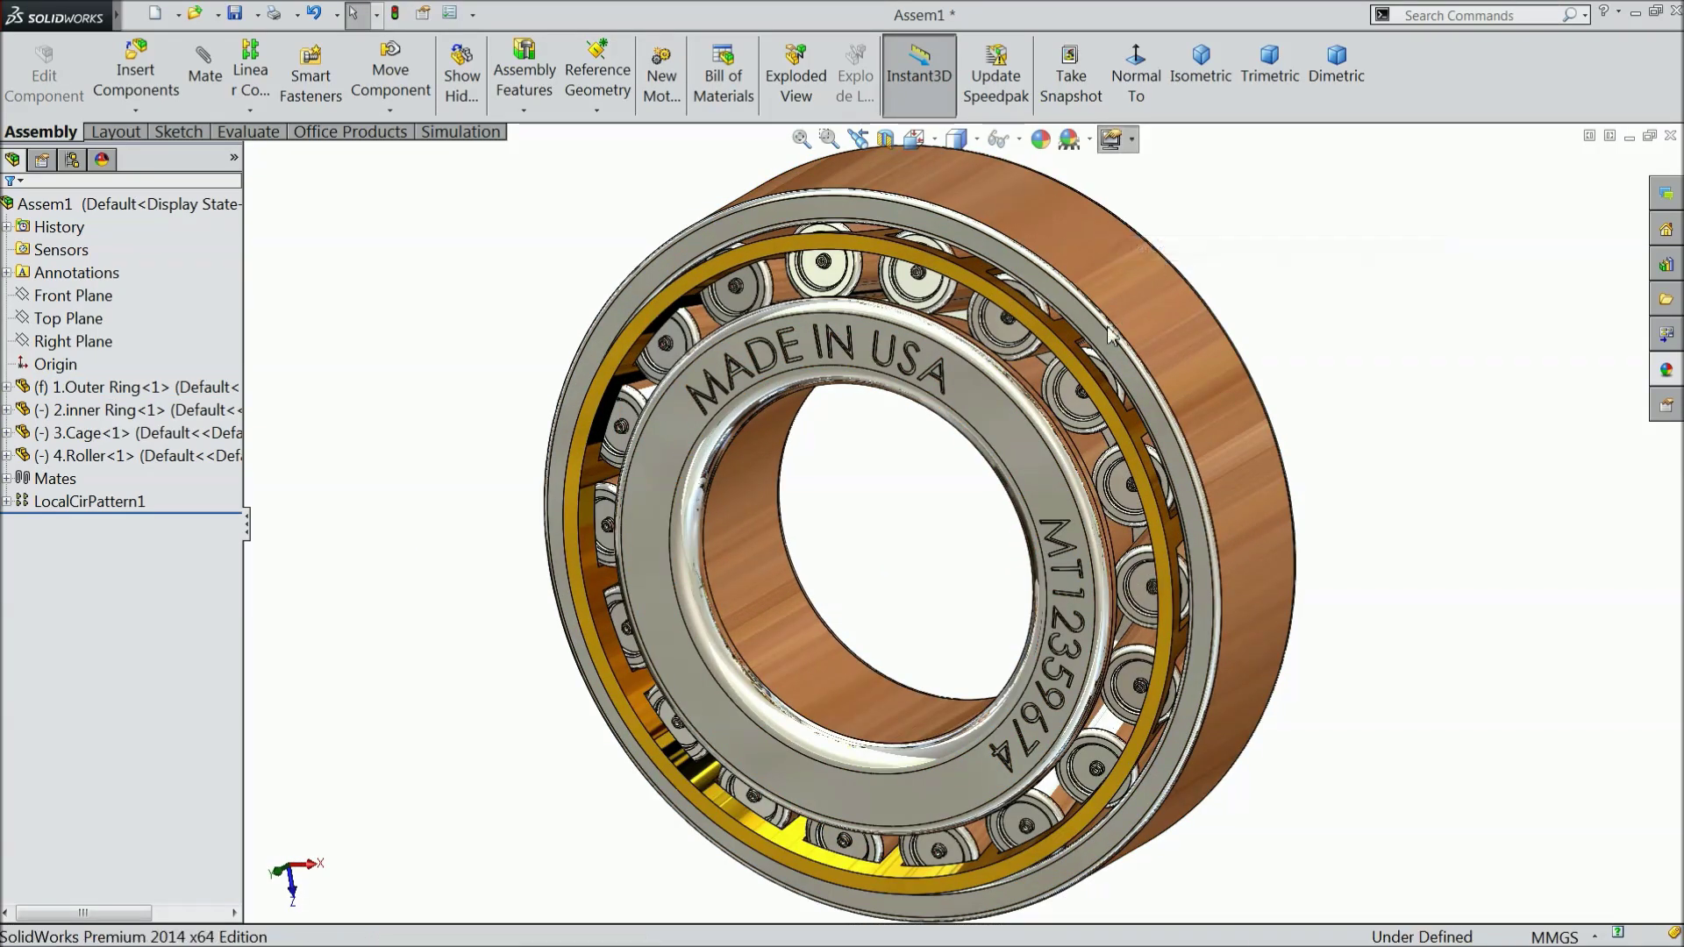
Try turning the inner ring and the cage to check how the bearing's parts rotate
{"action": "left_click", "coordinate": [966, 422]}
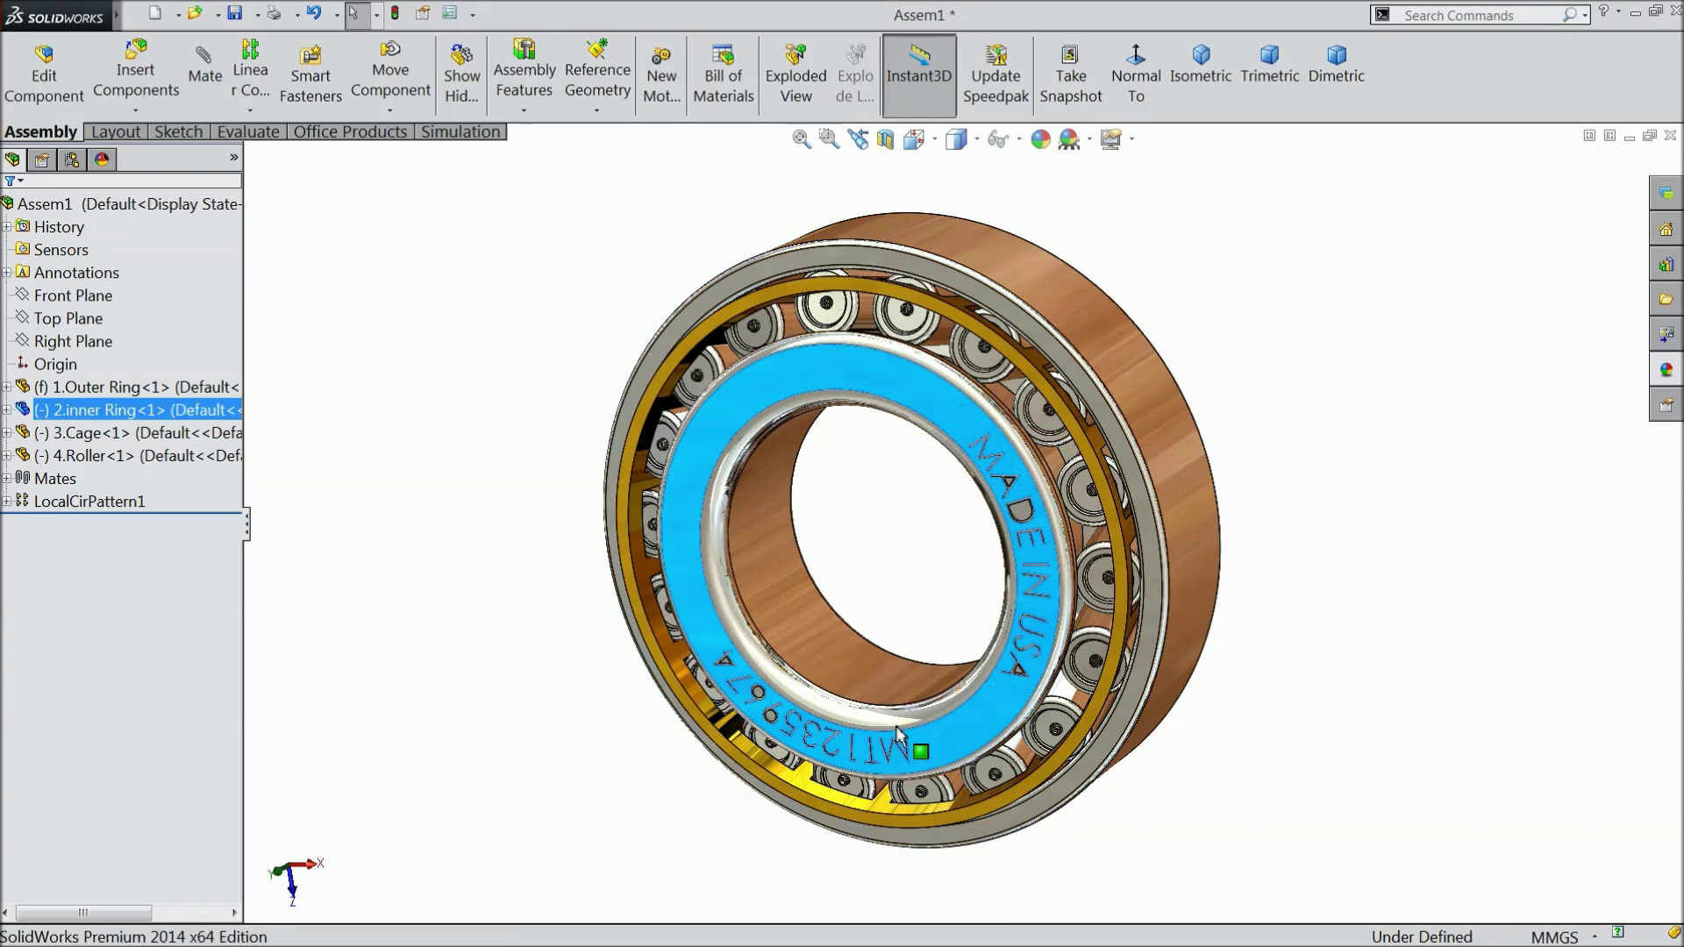
{"action": "left_click_drag", "start_coordinate": [896, 728], "coordinate": [823, 440]}
{"action": "left_click_drag", "start_coordinate": [889, 252], "coordinate": [886, 294]}
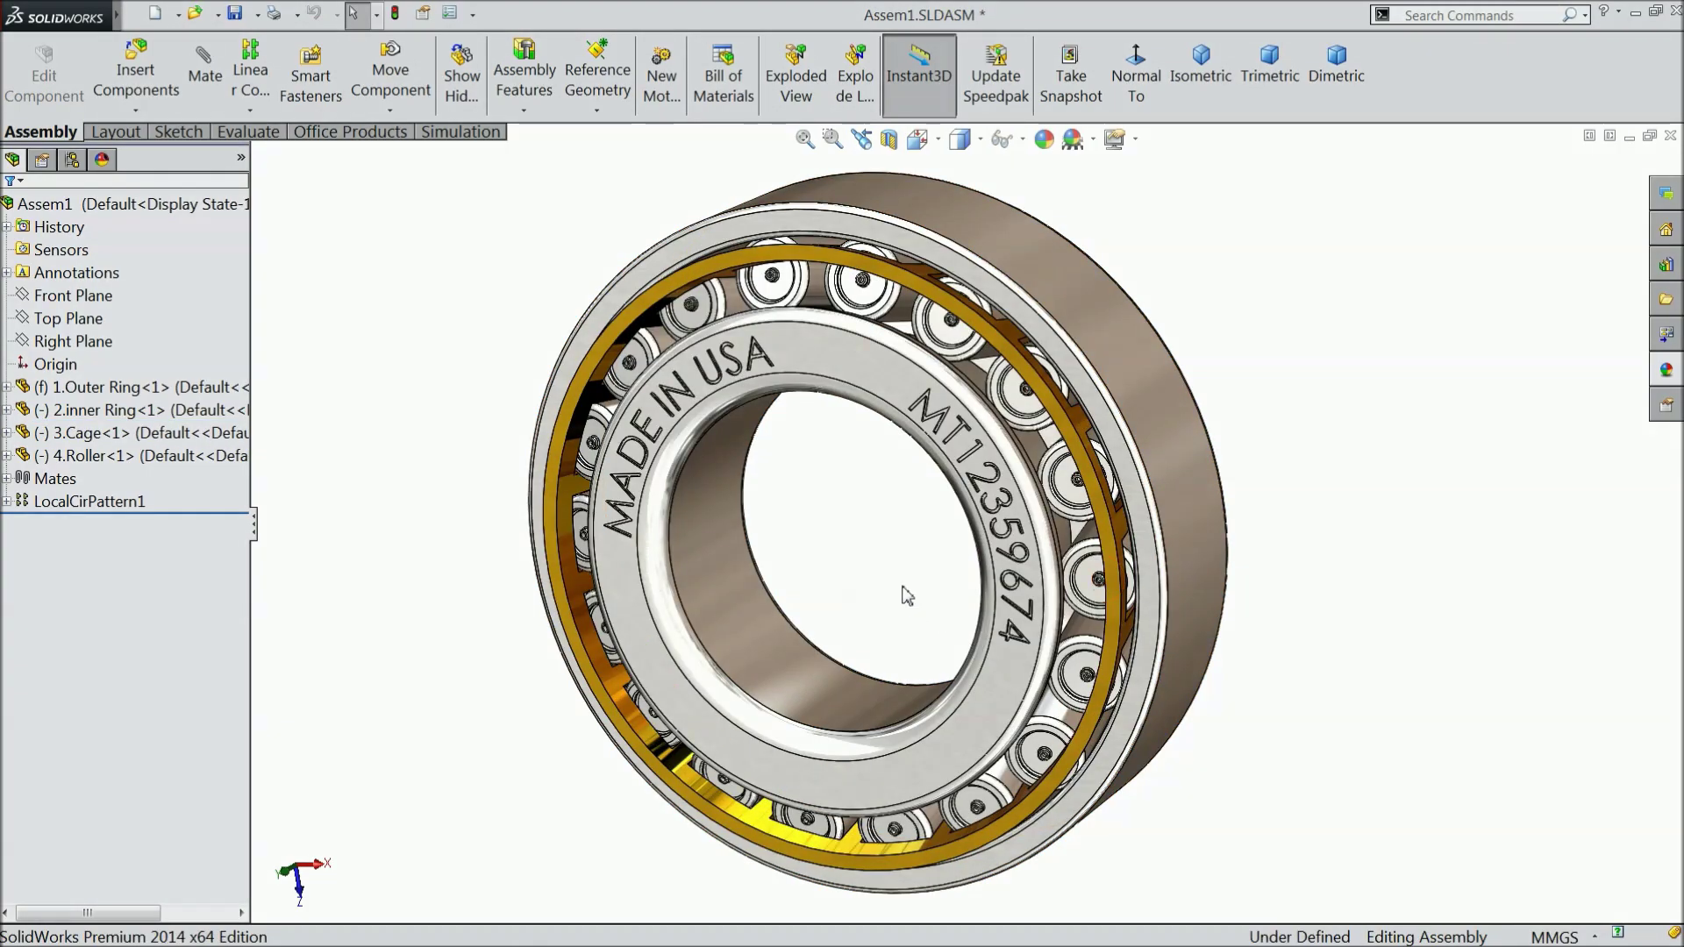
{"action": "left_click_drag", "start_coordinate": [899, 280], "coordinate": [1097, 282]}
{"action": "middle_click_drag", "start_coordinate": [1096, 282], "coordinate": [1135, 372]}
{"action": "scroll", "coordinate": [944, 463], "scroll_direction": "down", "scroll_amount": 2}
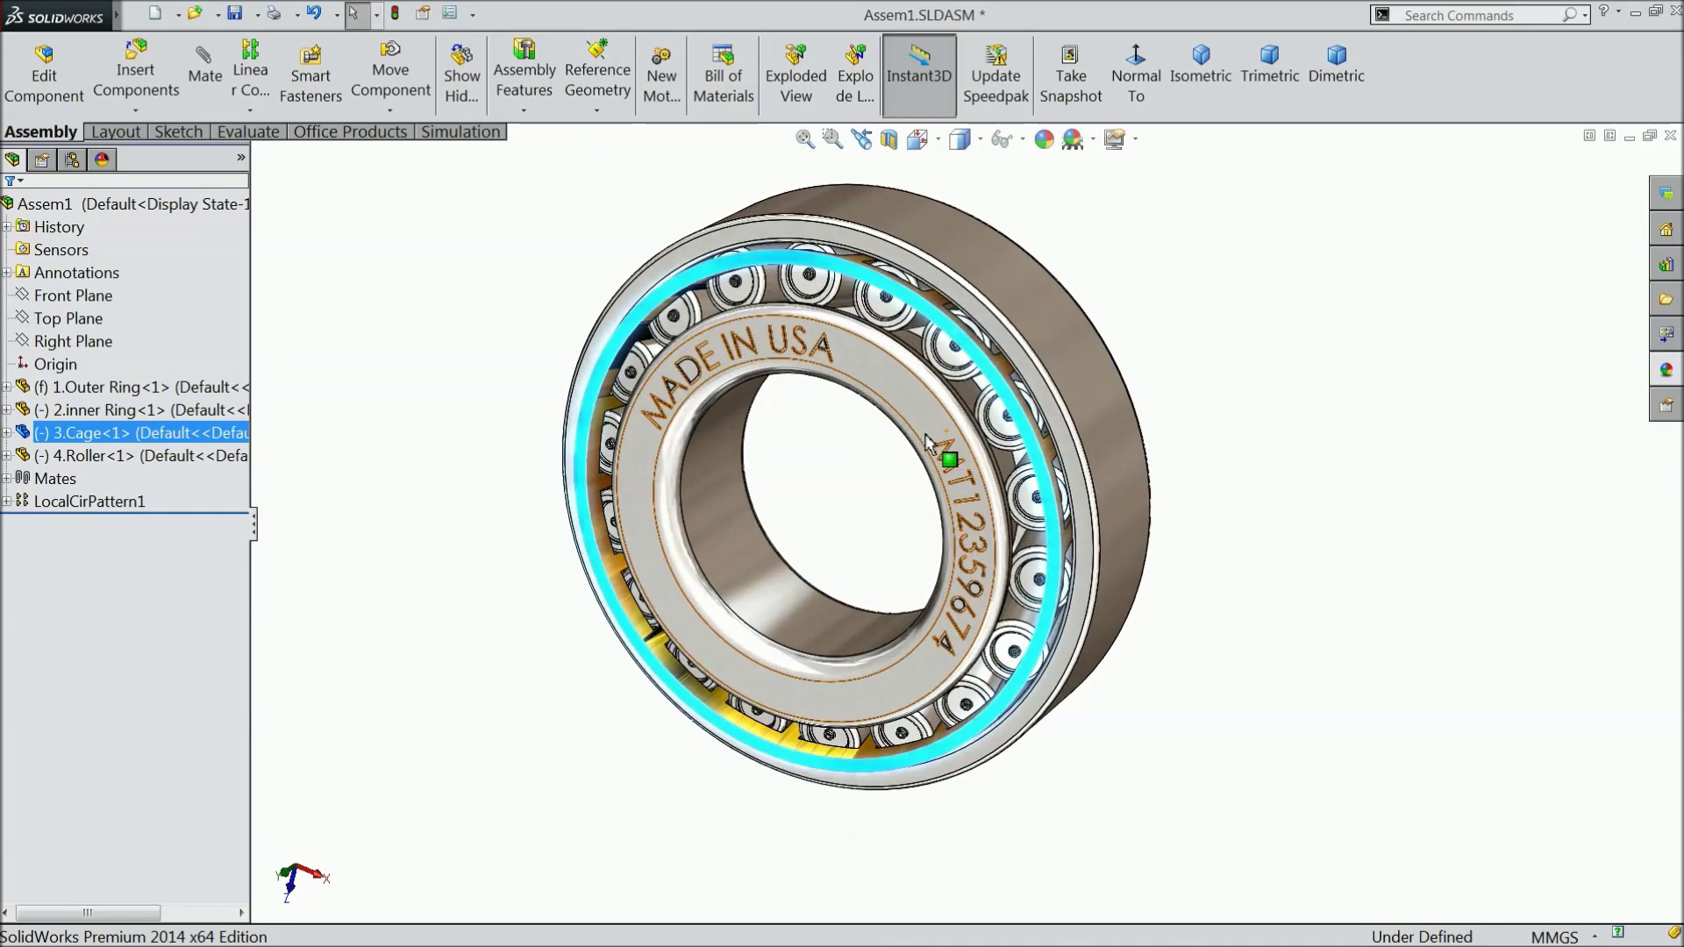
{"action": "left_click", "coordinate": [835, 482]}
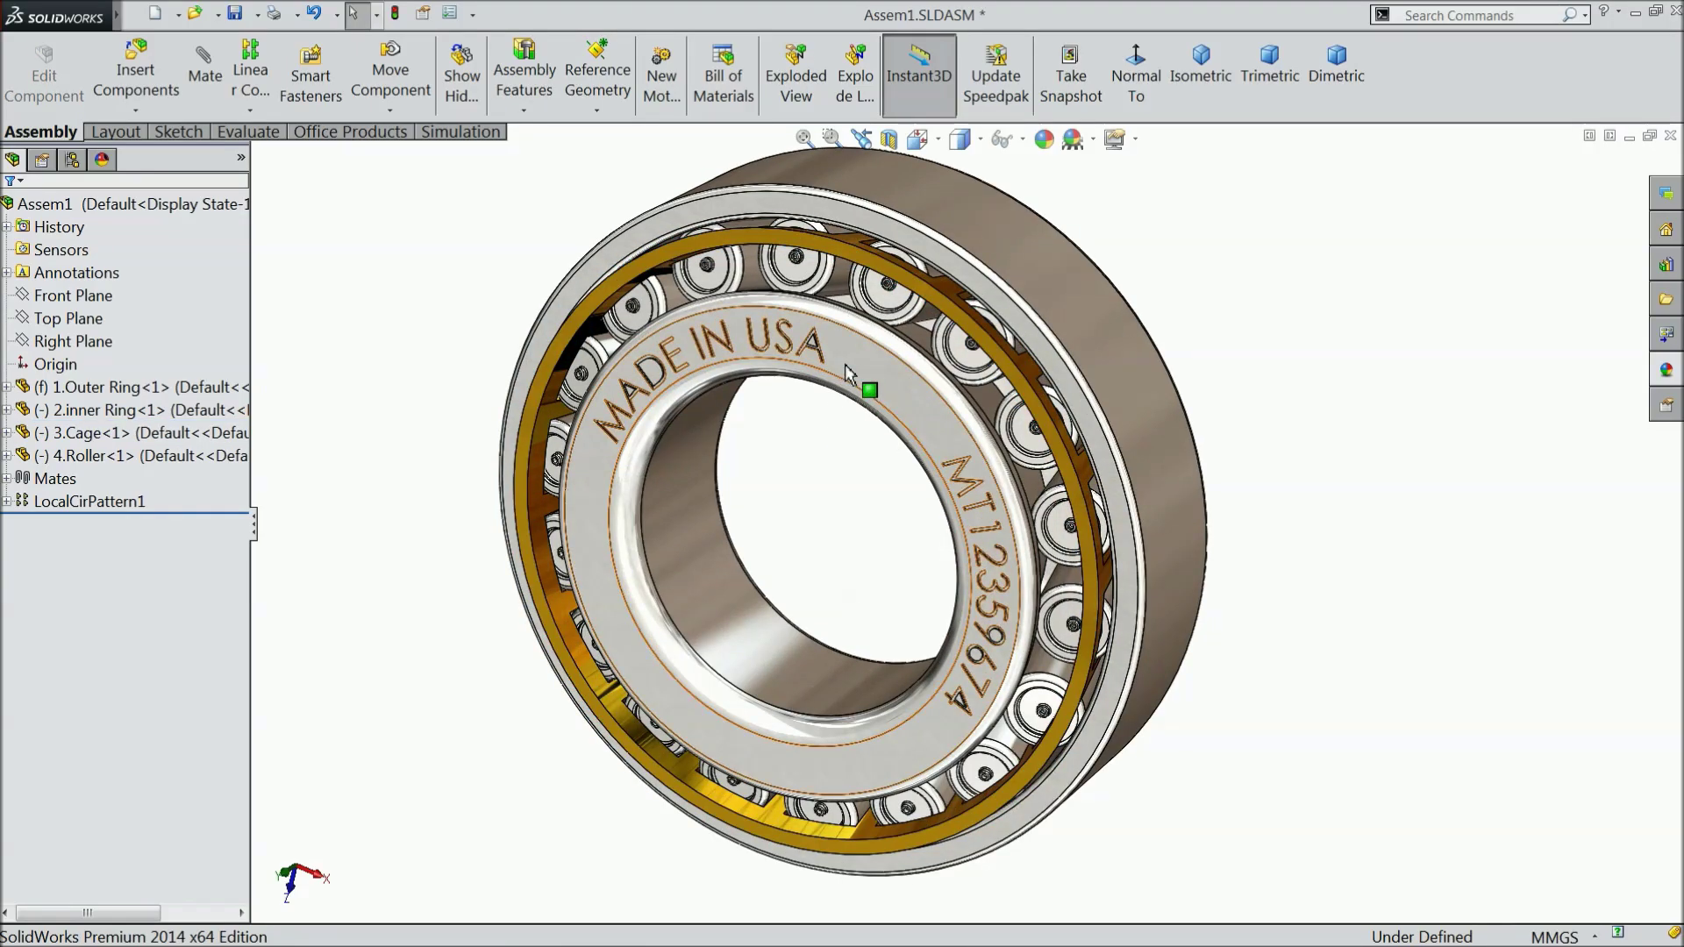
{"action": "scroll", "coordinate": [945, 477], "scroll_direction": "down", "scroll_amount": 2}
{"action": "left_click", "coordinate": [946, 476]}
{"action": "left_click", "coordinate": [835, 505]}
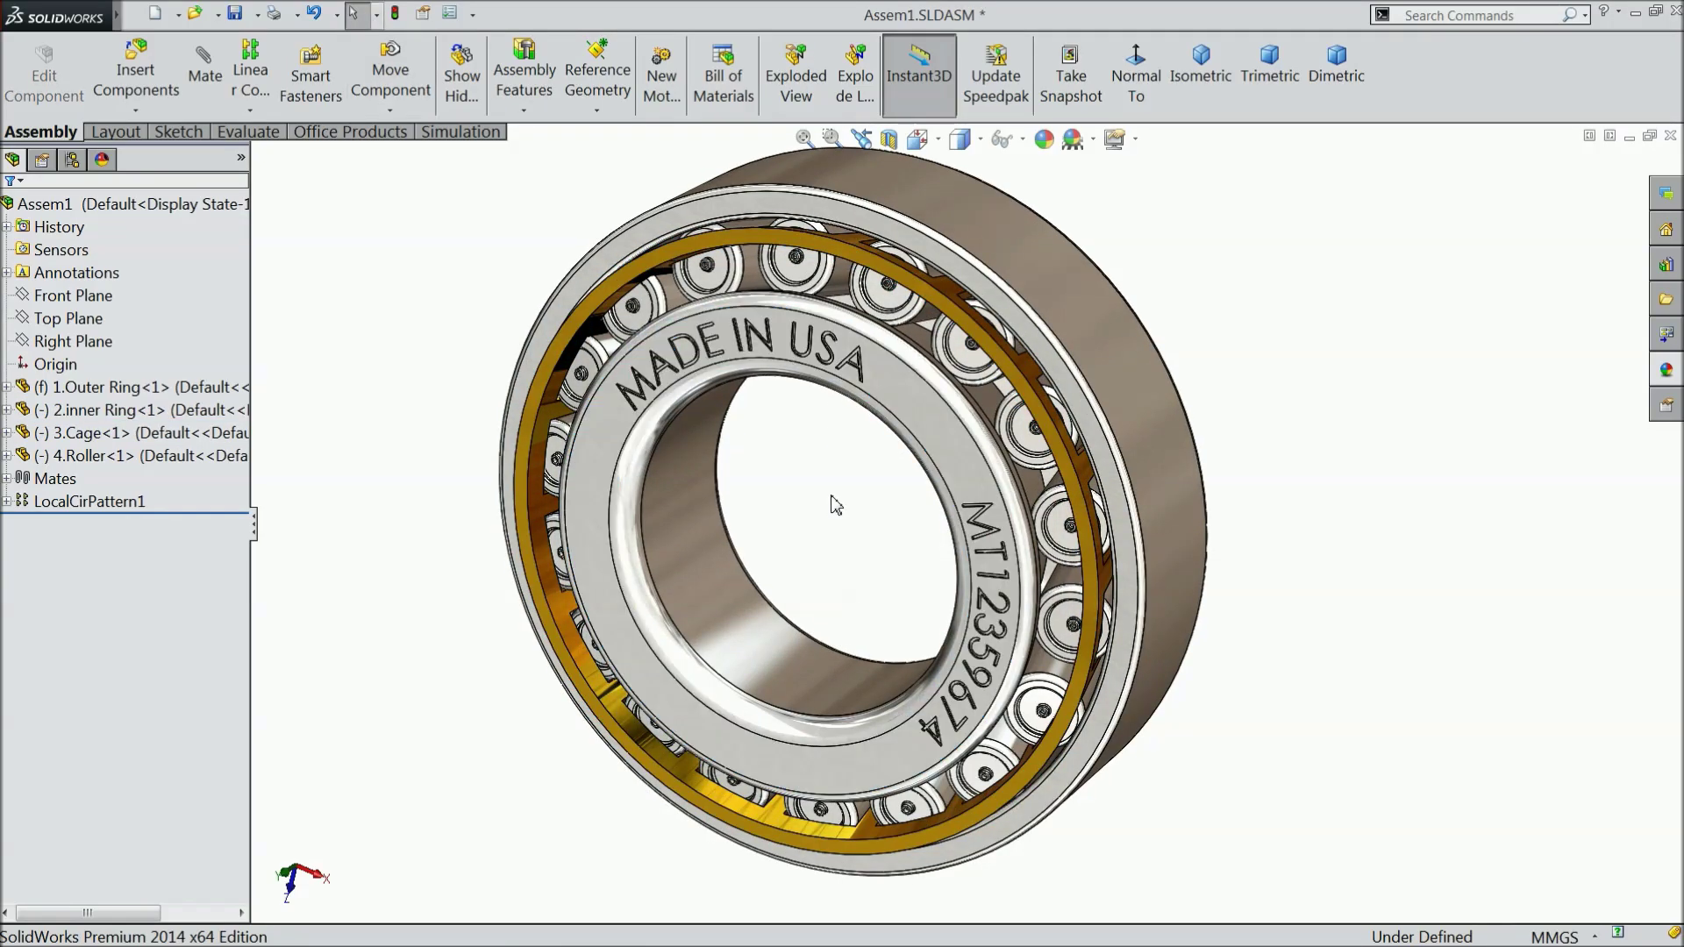
{"action": "mouse_move", "coordinate": [816, 487]}
{"action": "middle_mouse_down"}
{"action": "mouse_move", "coordinate": [823, 436]}
{"action": "mouse_move", "coordinate": [816, 466]}
{"action": "middle_mouse_up"}
Show the MotionManager and set Motion Study 2 to the Motion Analysis study type
{"action": "right_click", "coordinate": [1444, 77]}
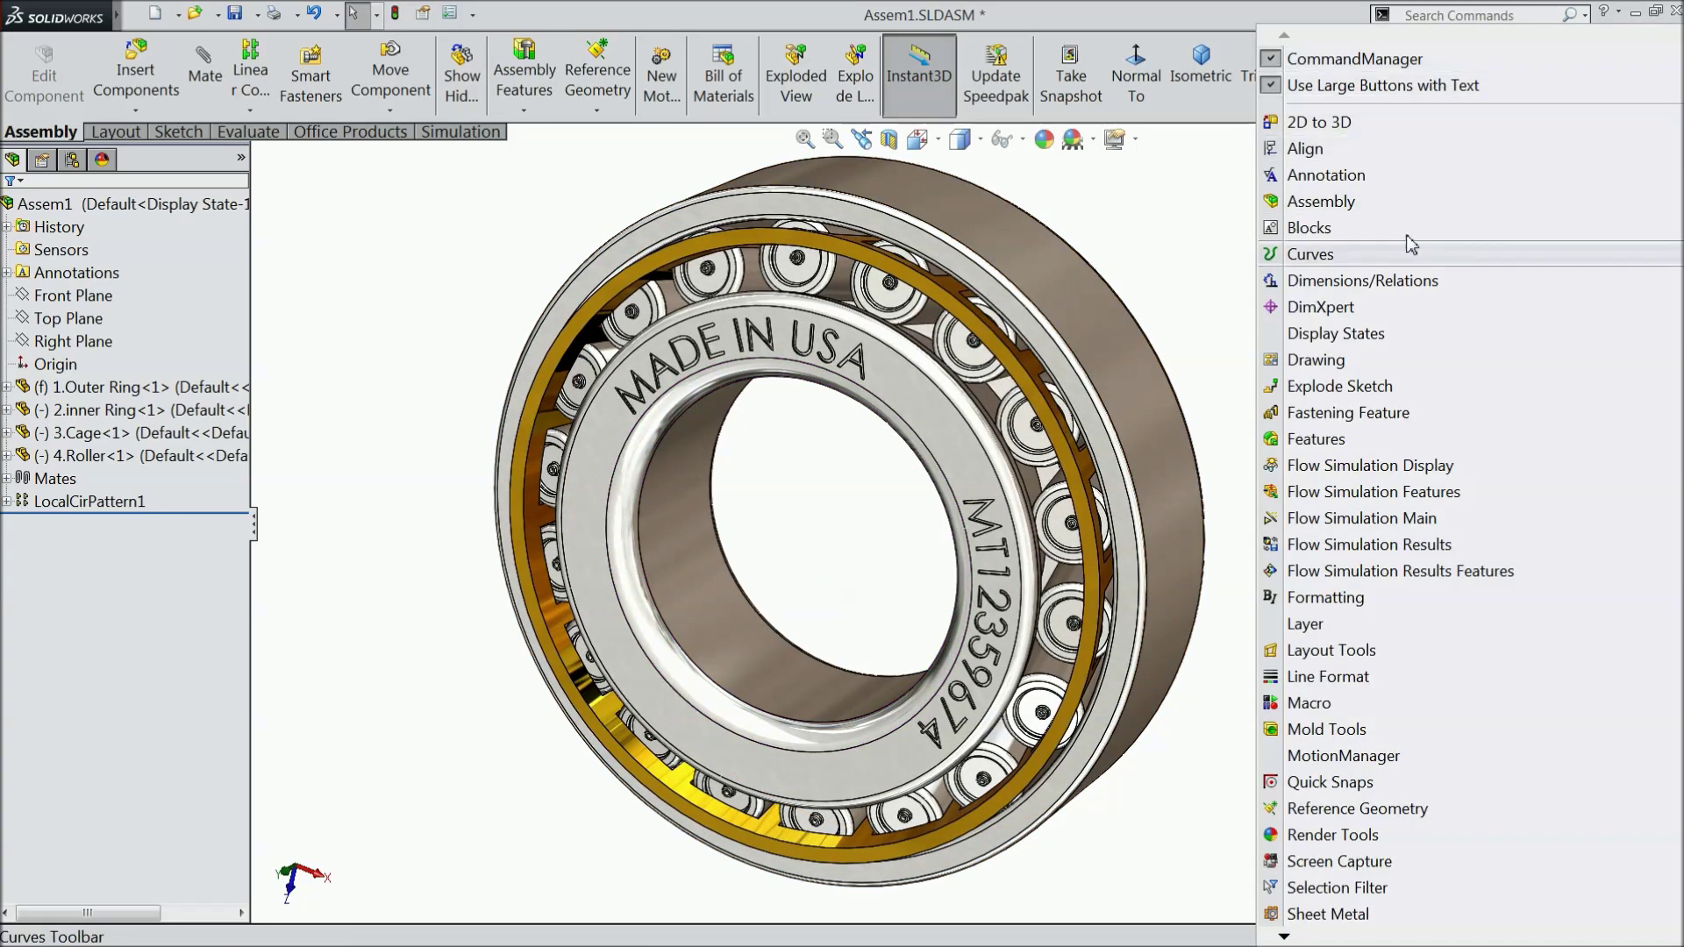
{"action": "left_click", "coordinate": [1313, 763]}
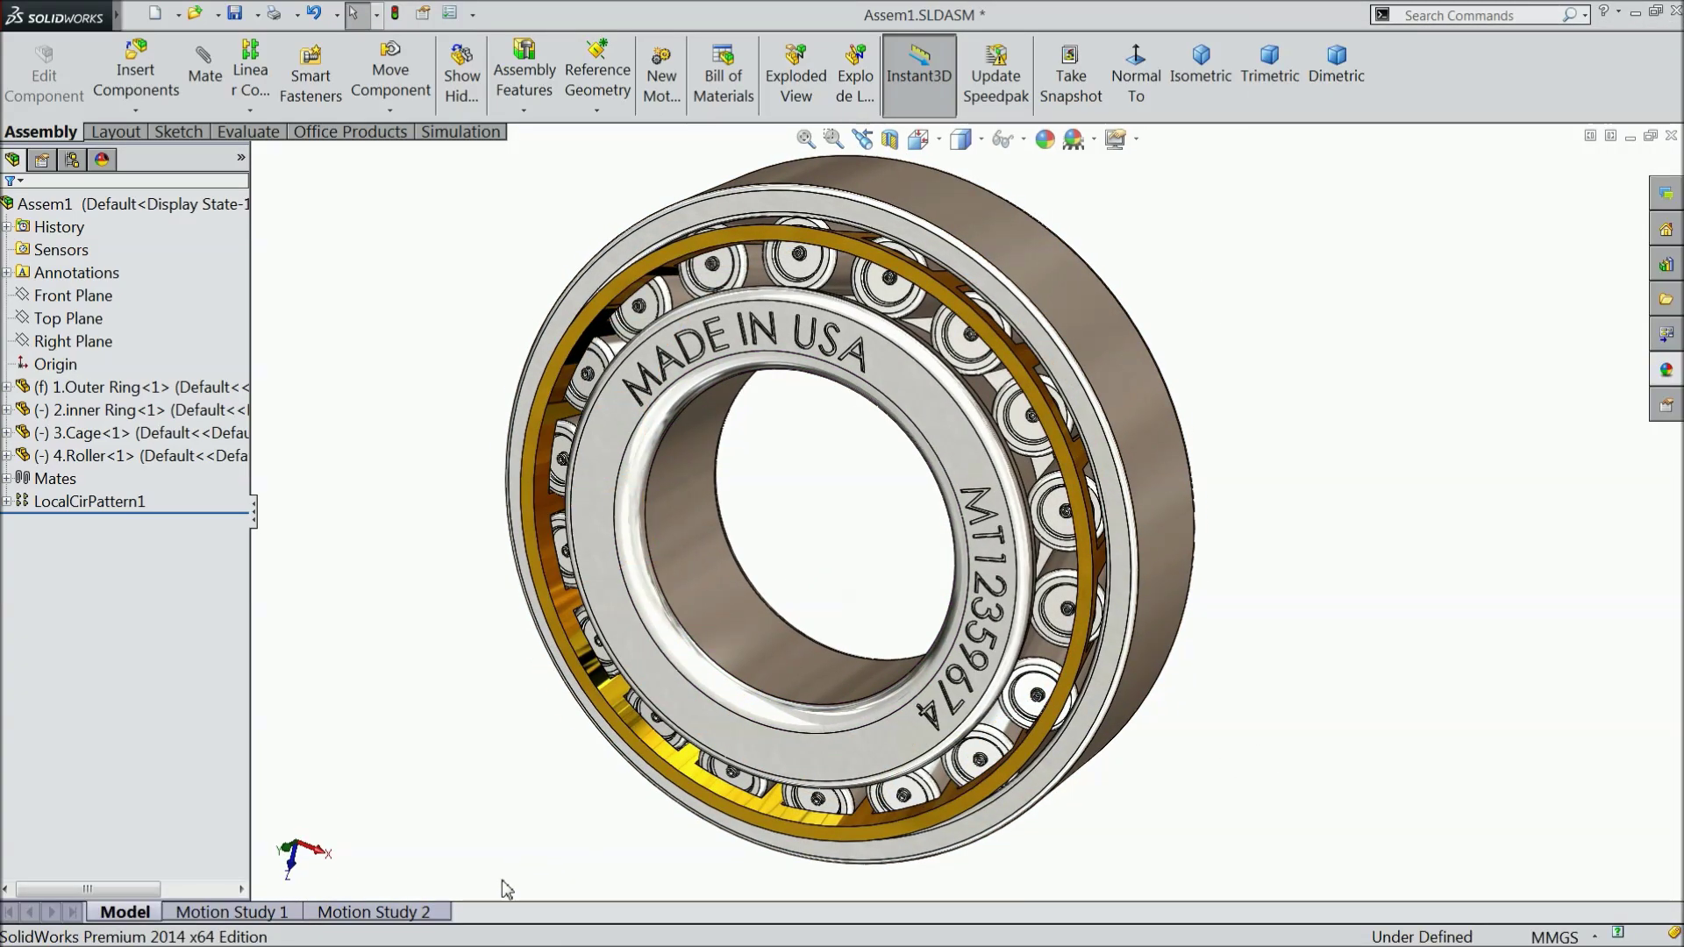
{"action": "left_click", "coordinate": [397, 920]}
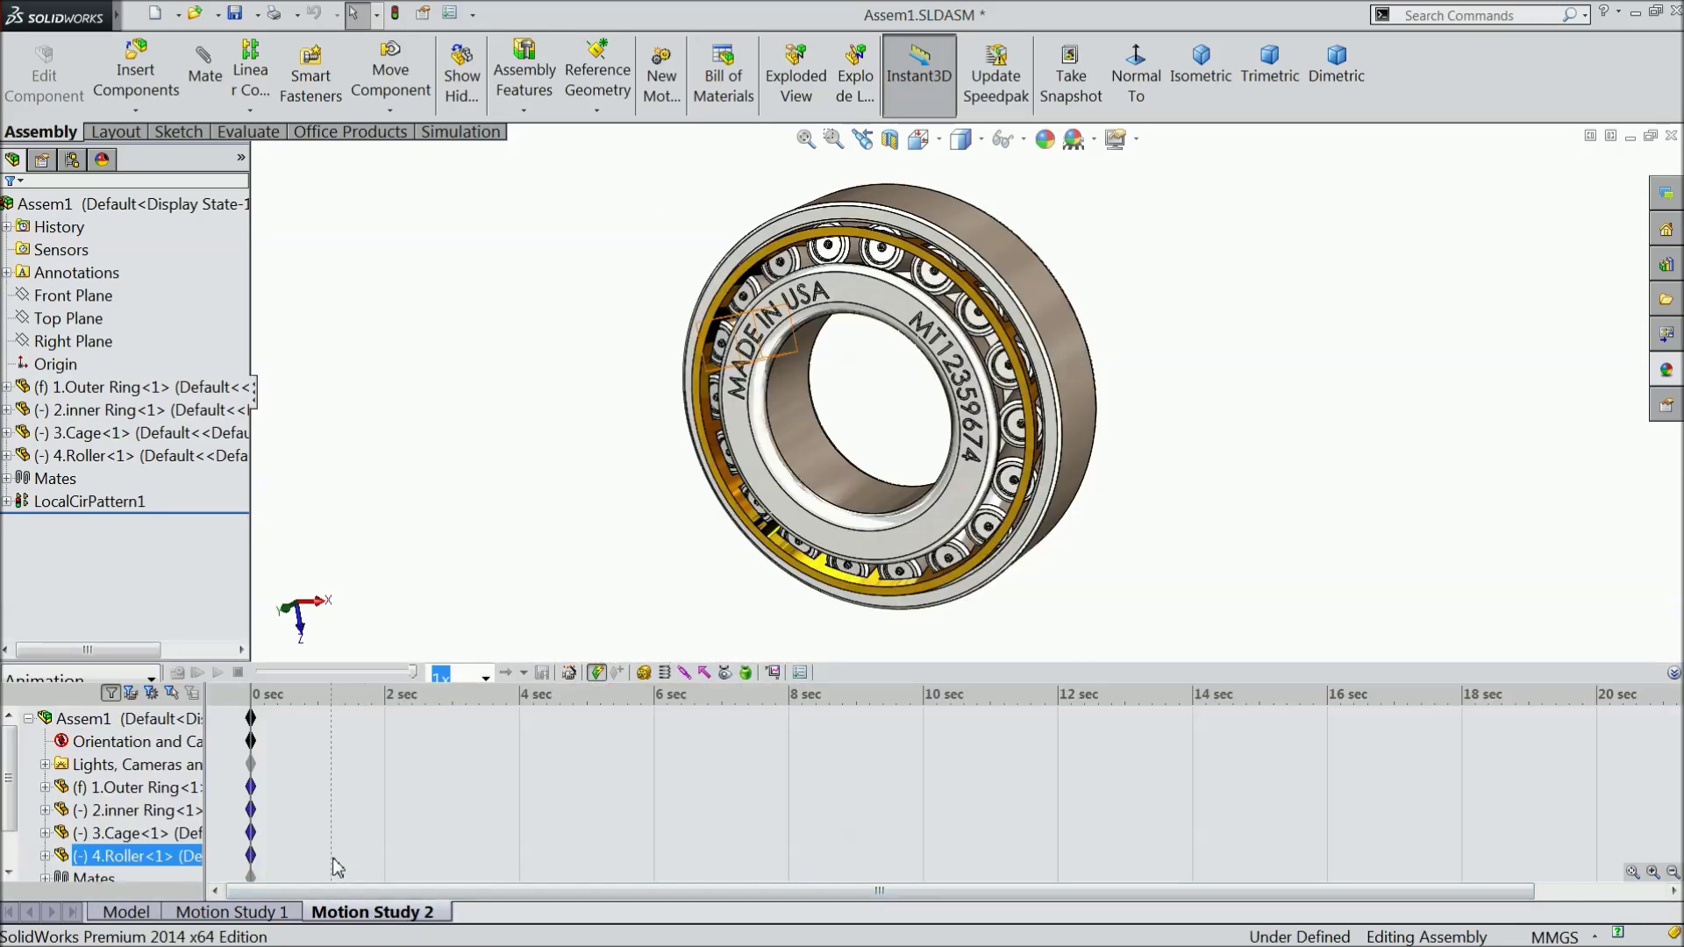
{"action": "left_click", "coordinate": [149, 679]}
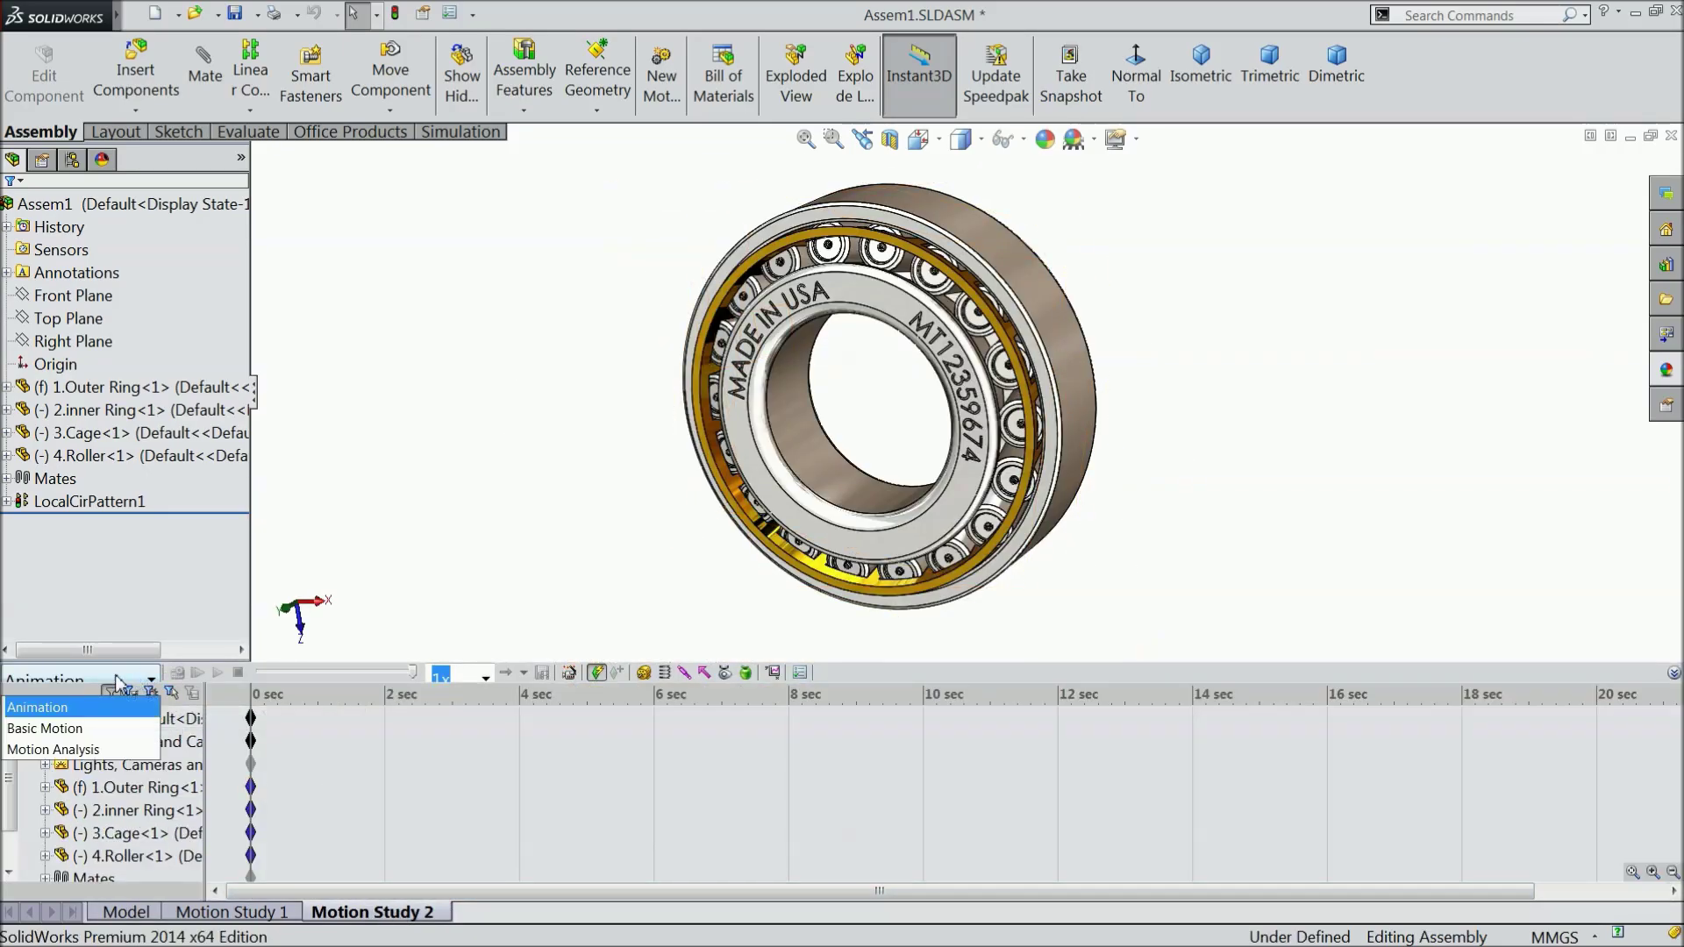
{"action": "left_click", "coordinate": [55, 751]}
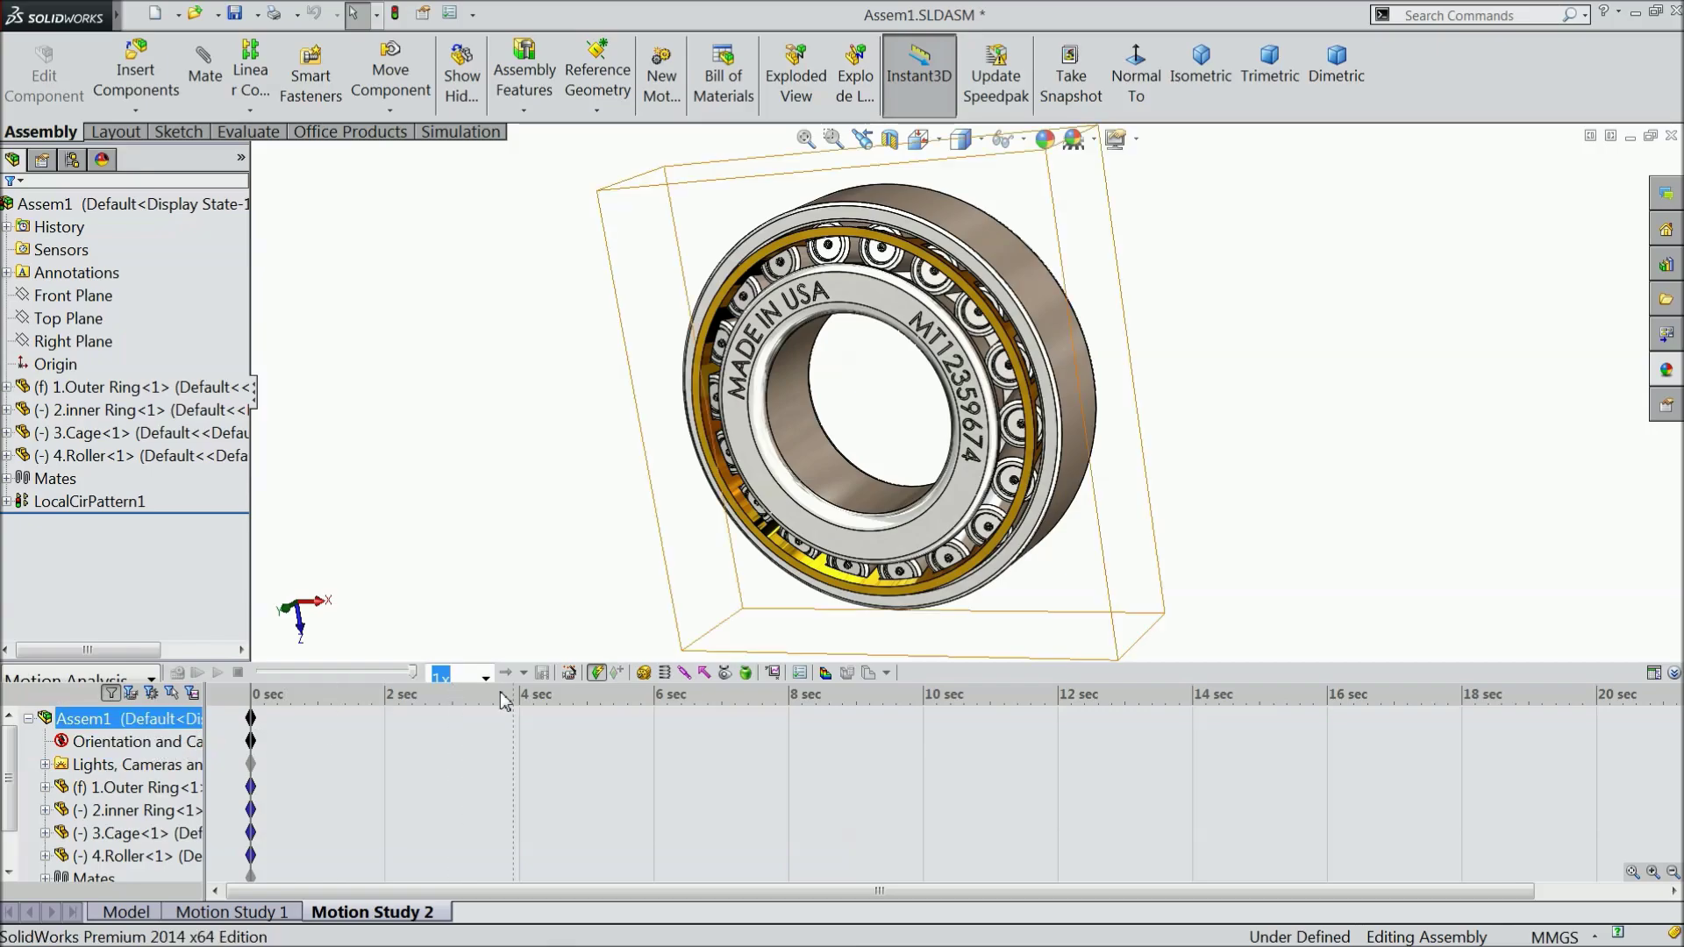
{"action": "left_click", "coordinate": [665, 643]}
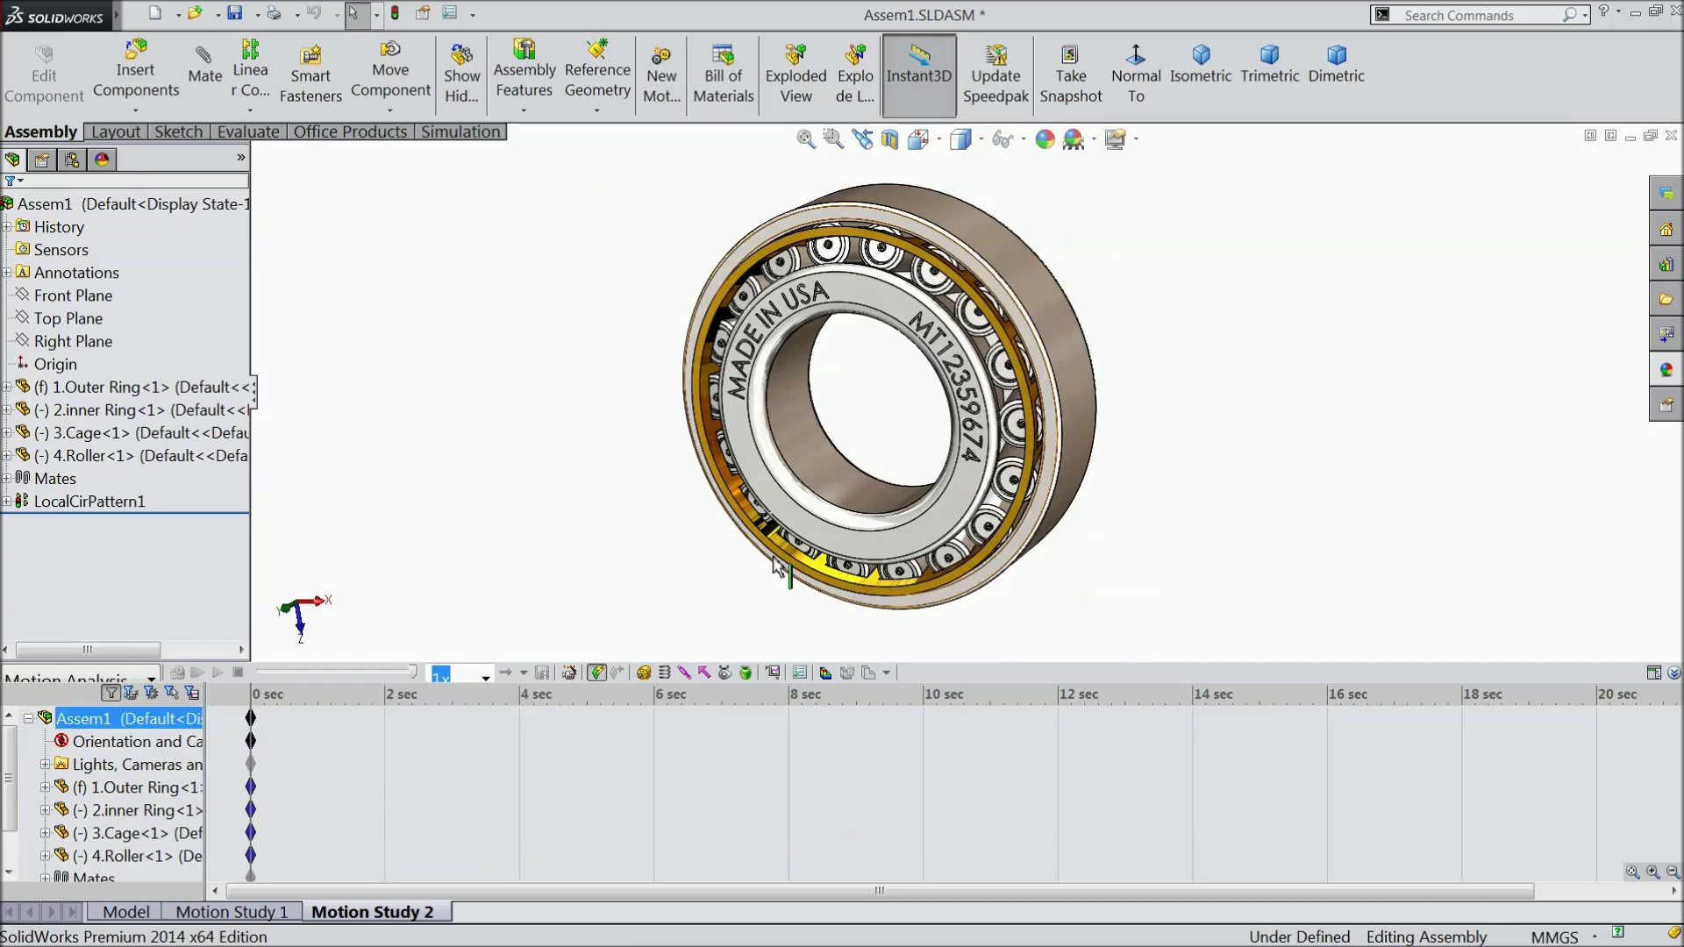
Add a constant-speed rotary motor on the inner ring's bore face and calculate the motion study
{"action": "left_click", "coordinate": [644, 673]}
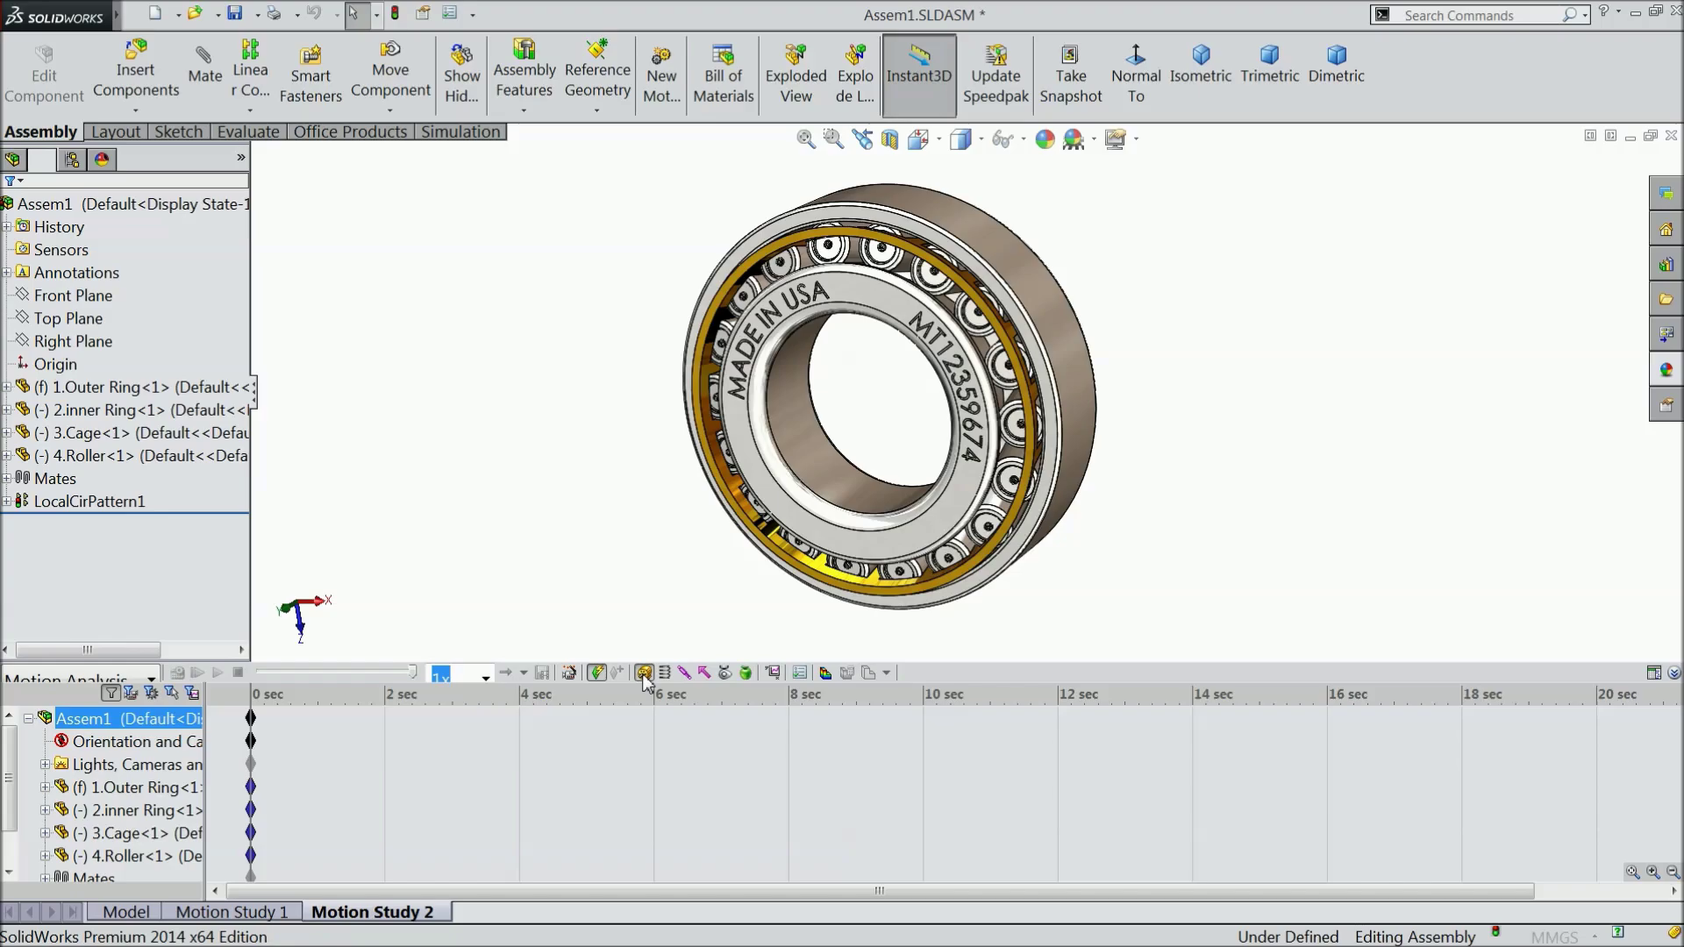
{"action": "left_click", "coordinate": [800, 449]}
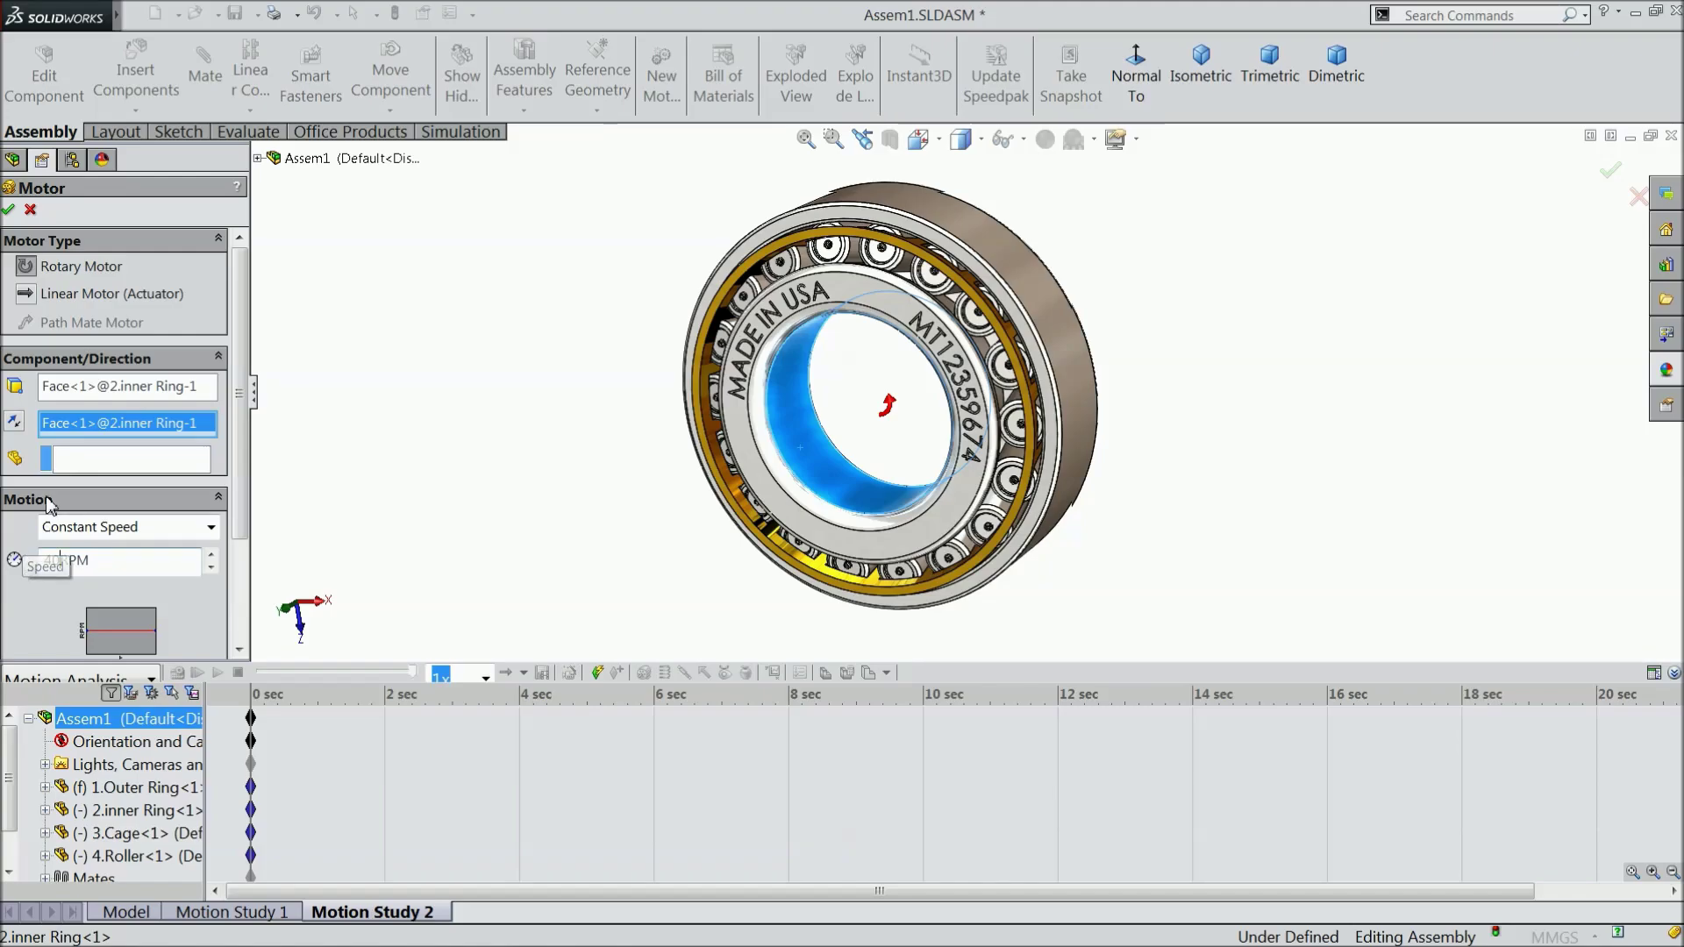
{"action": "left_click", "coordinate": [8, 209]}
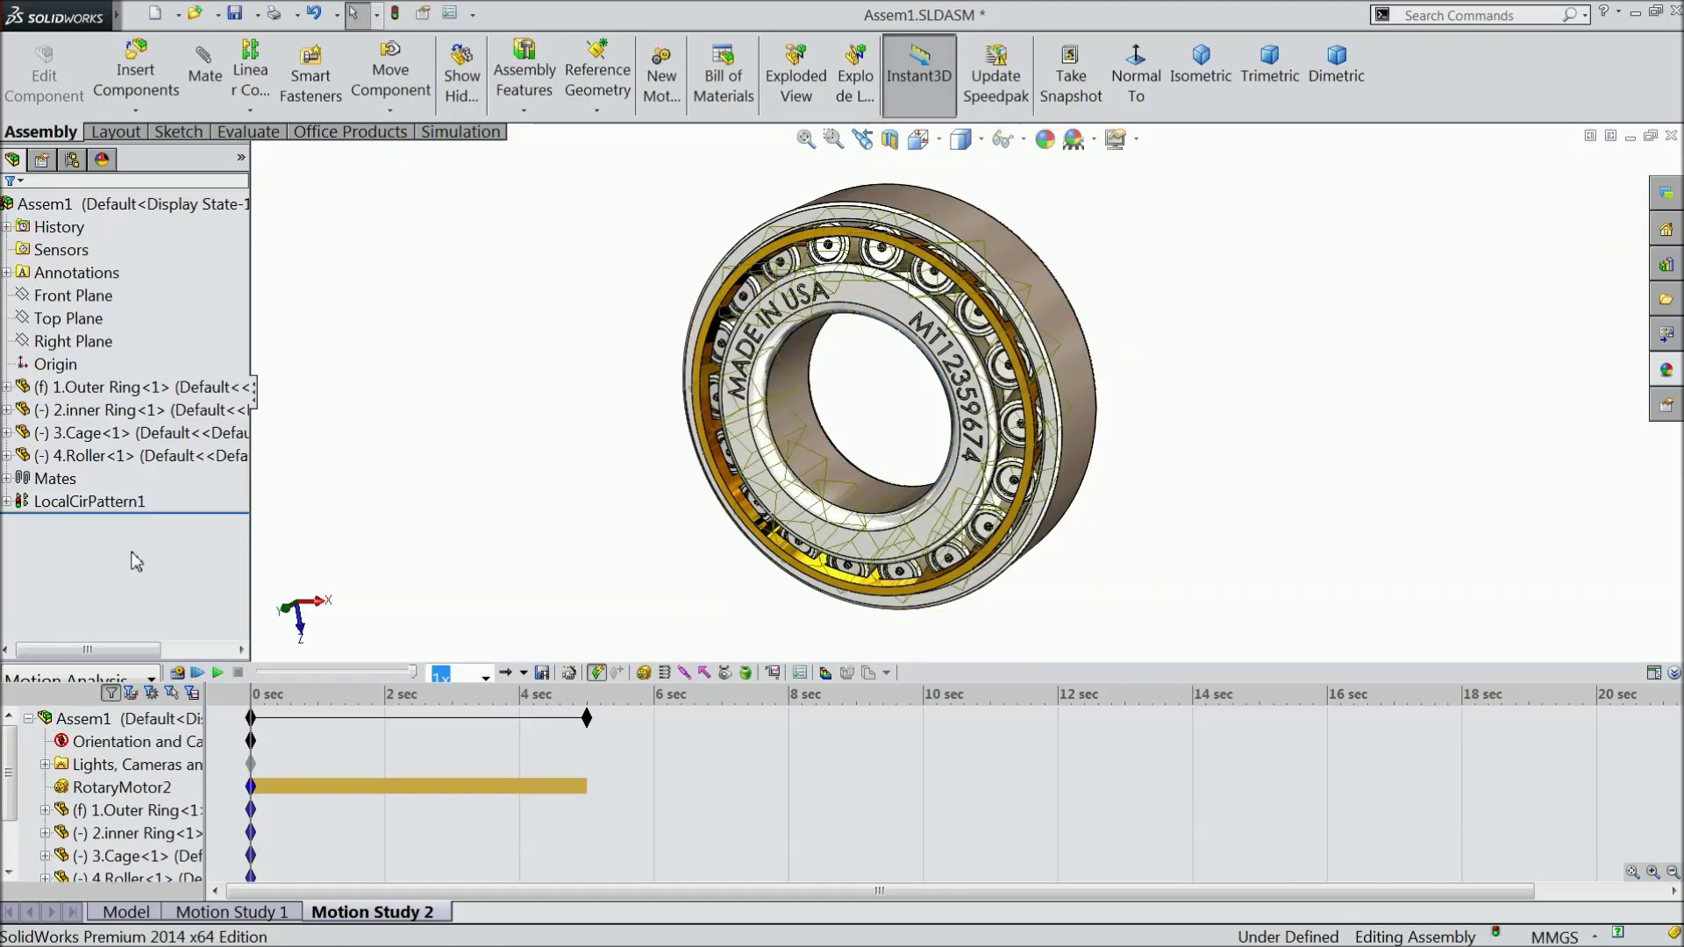
{"action": "left_click", "coordinate": [177, 673]}
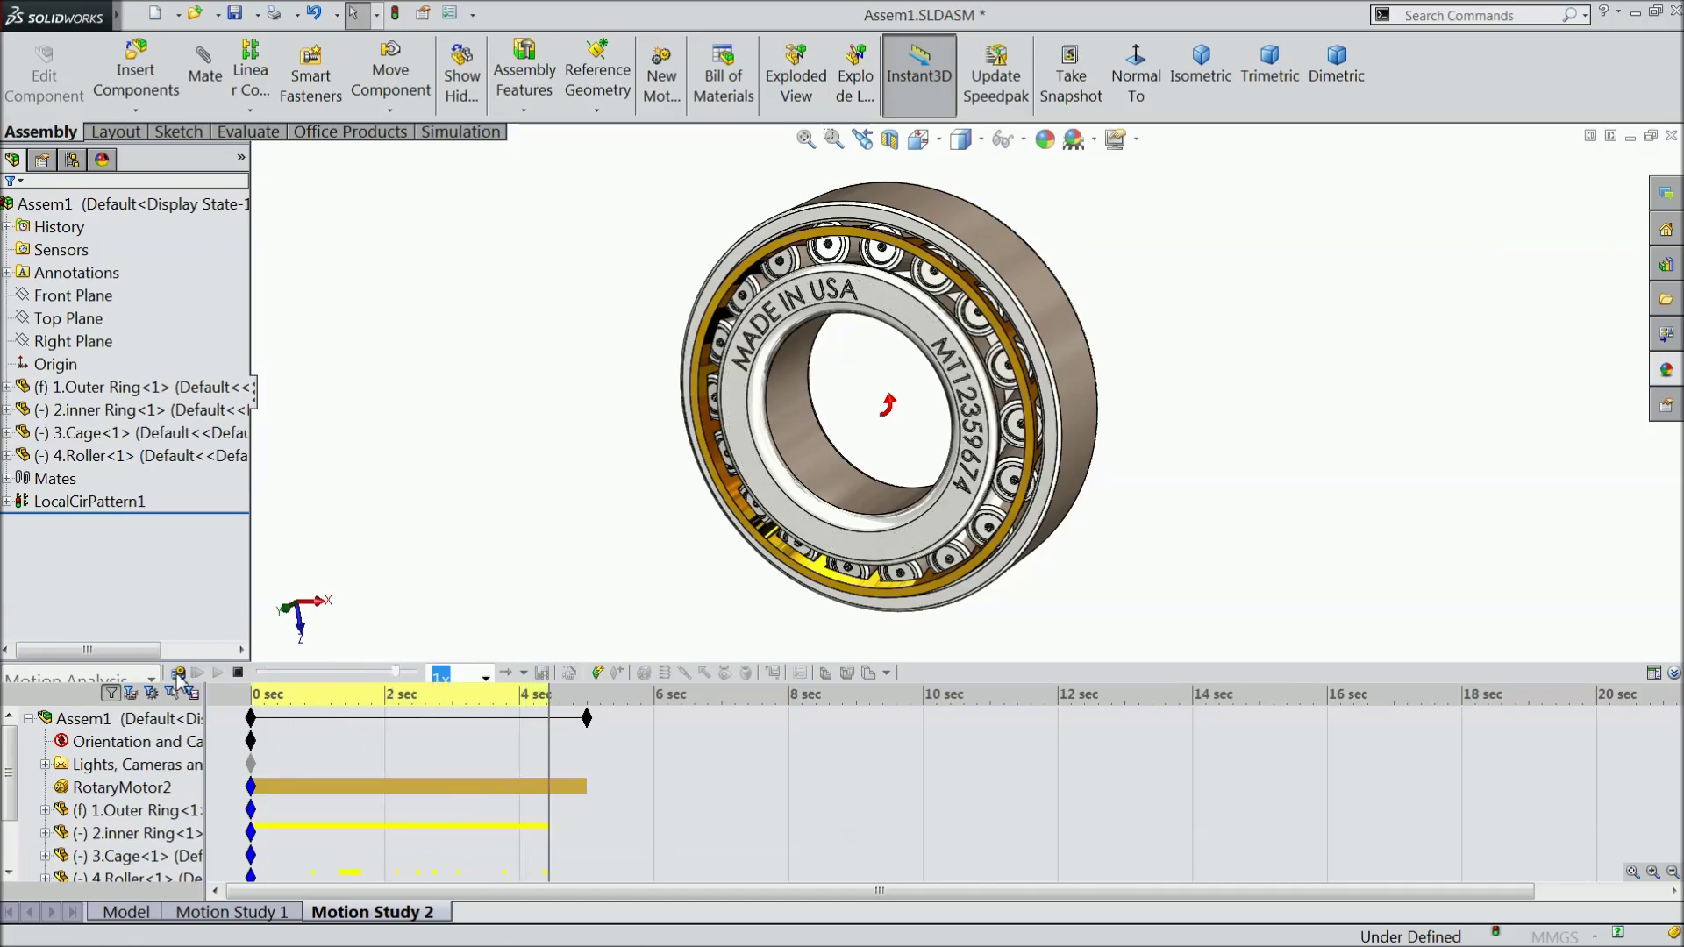
{"action": "left_click", "coordinate": [1674, 674]}
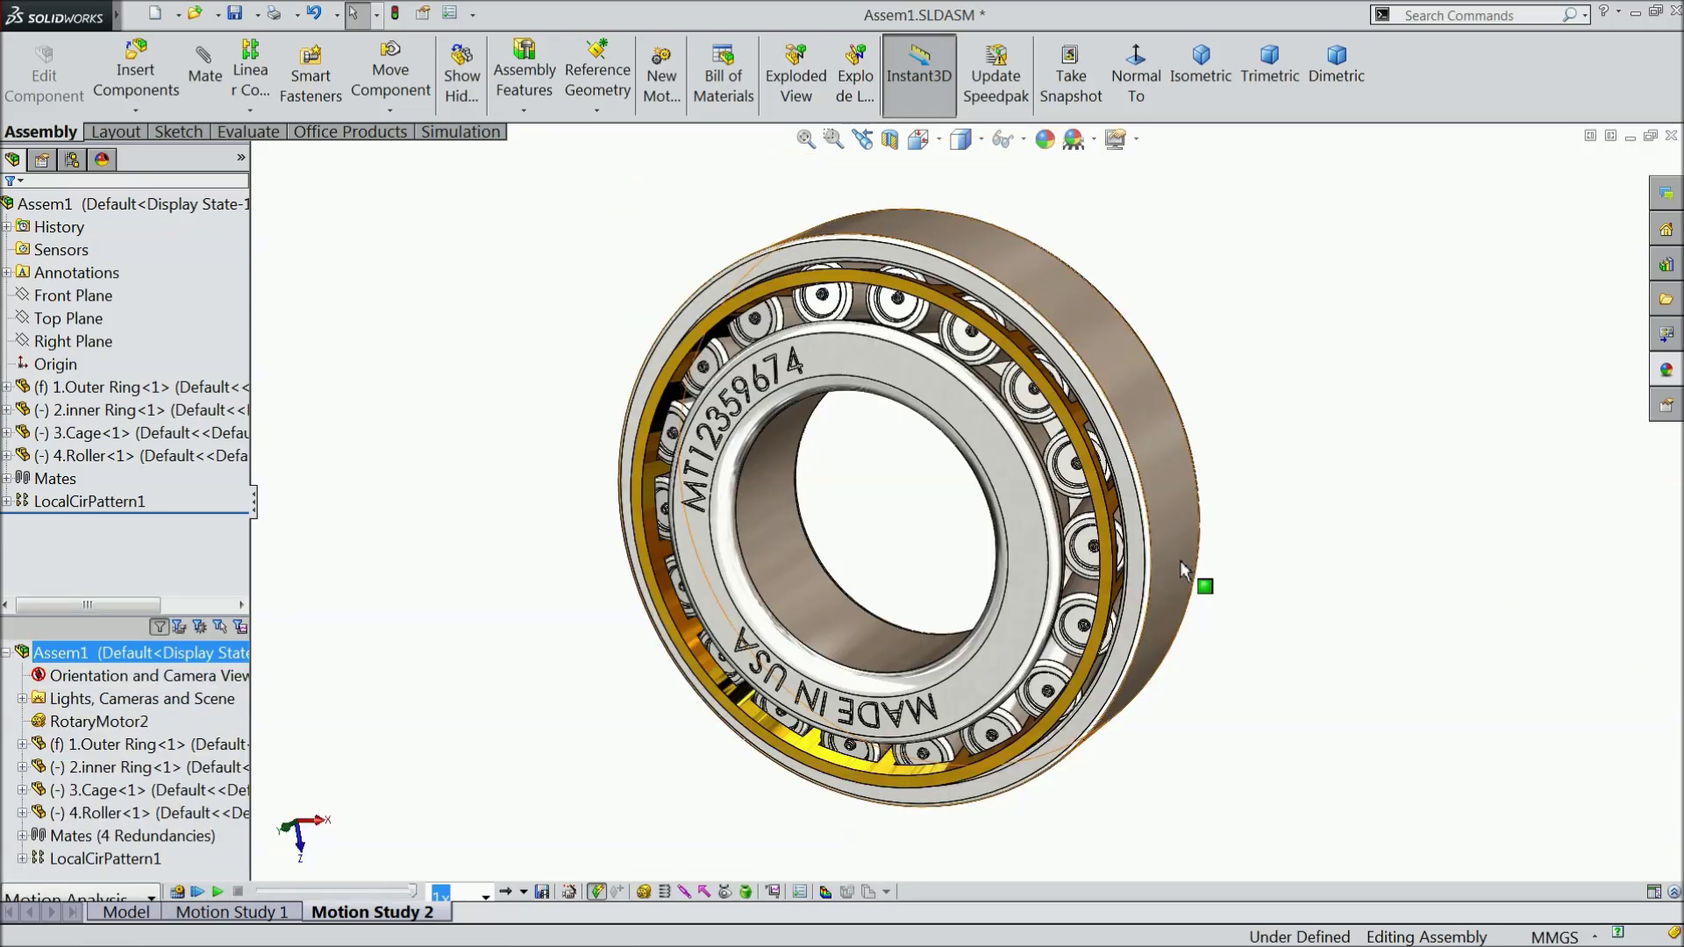
Start an exploded view and move the inner ring about 70 mm along the Z axis out of the bearing's lettered side
{"action": "left_click", "coordinate": [796, 76]}
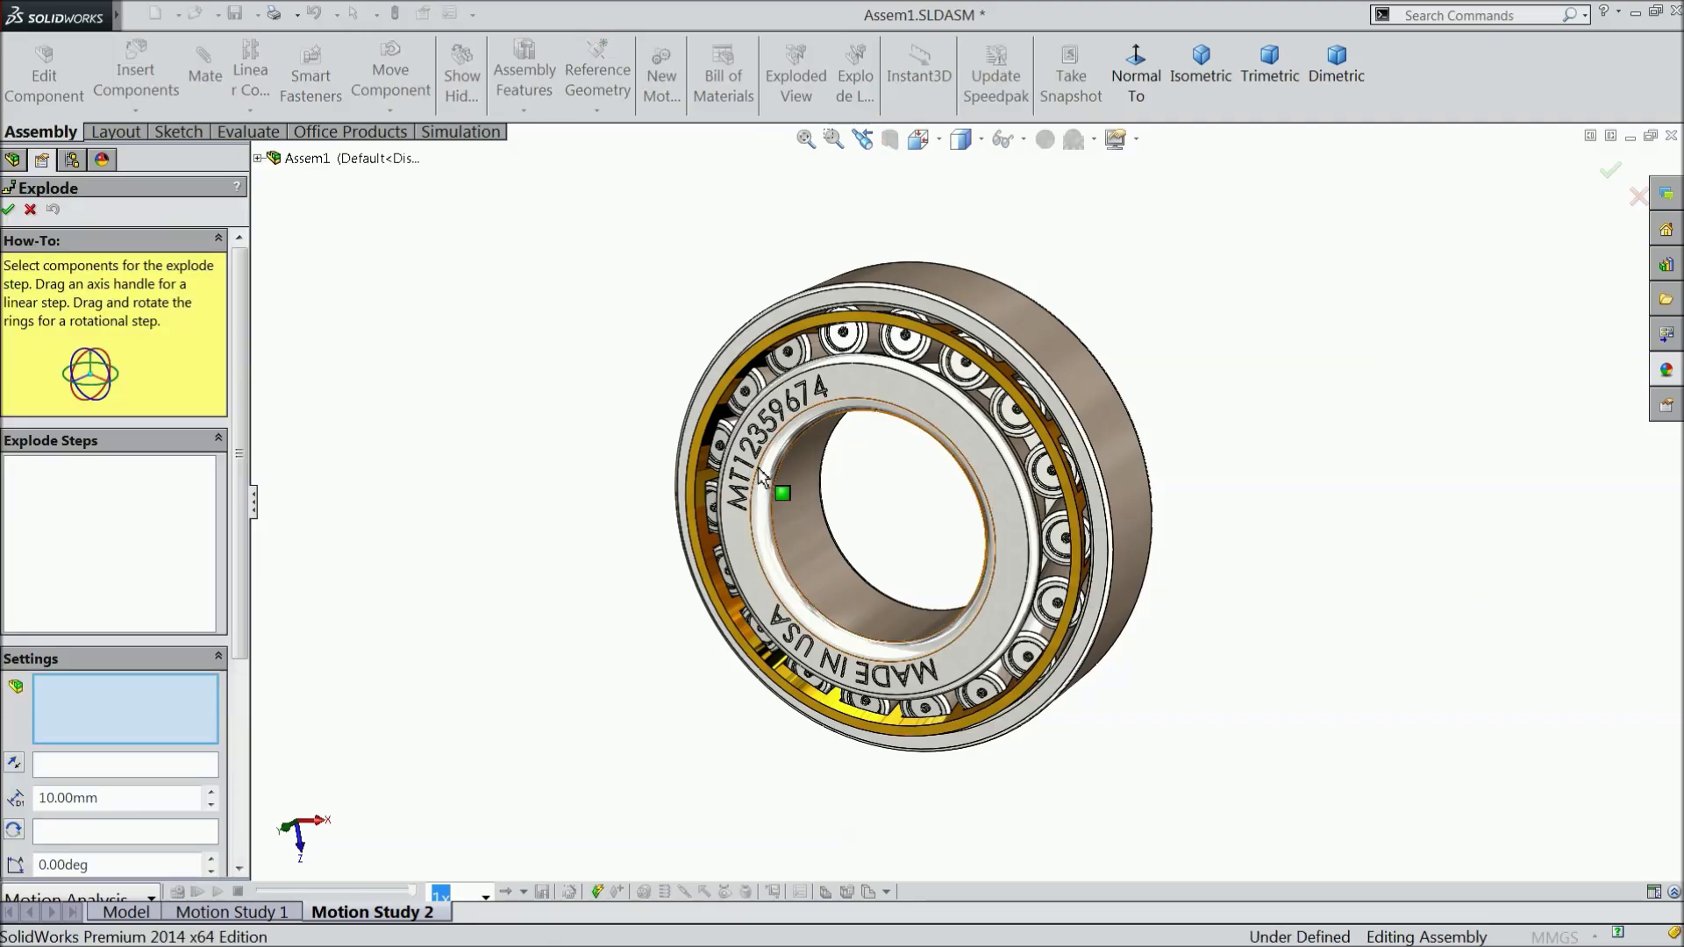
{"action": "left_click", "coordinate": [772, 491]}
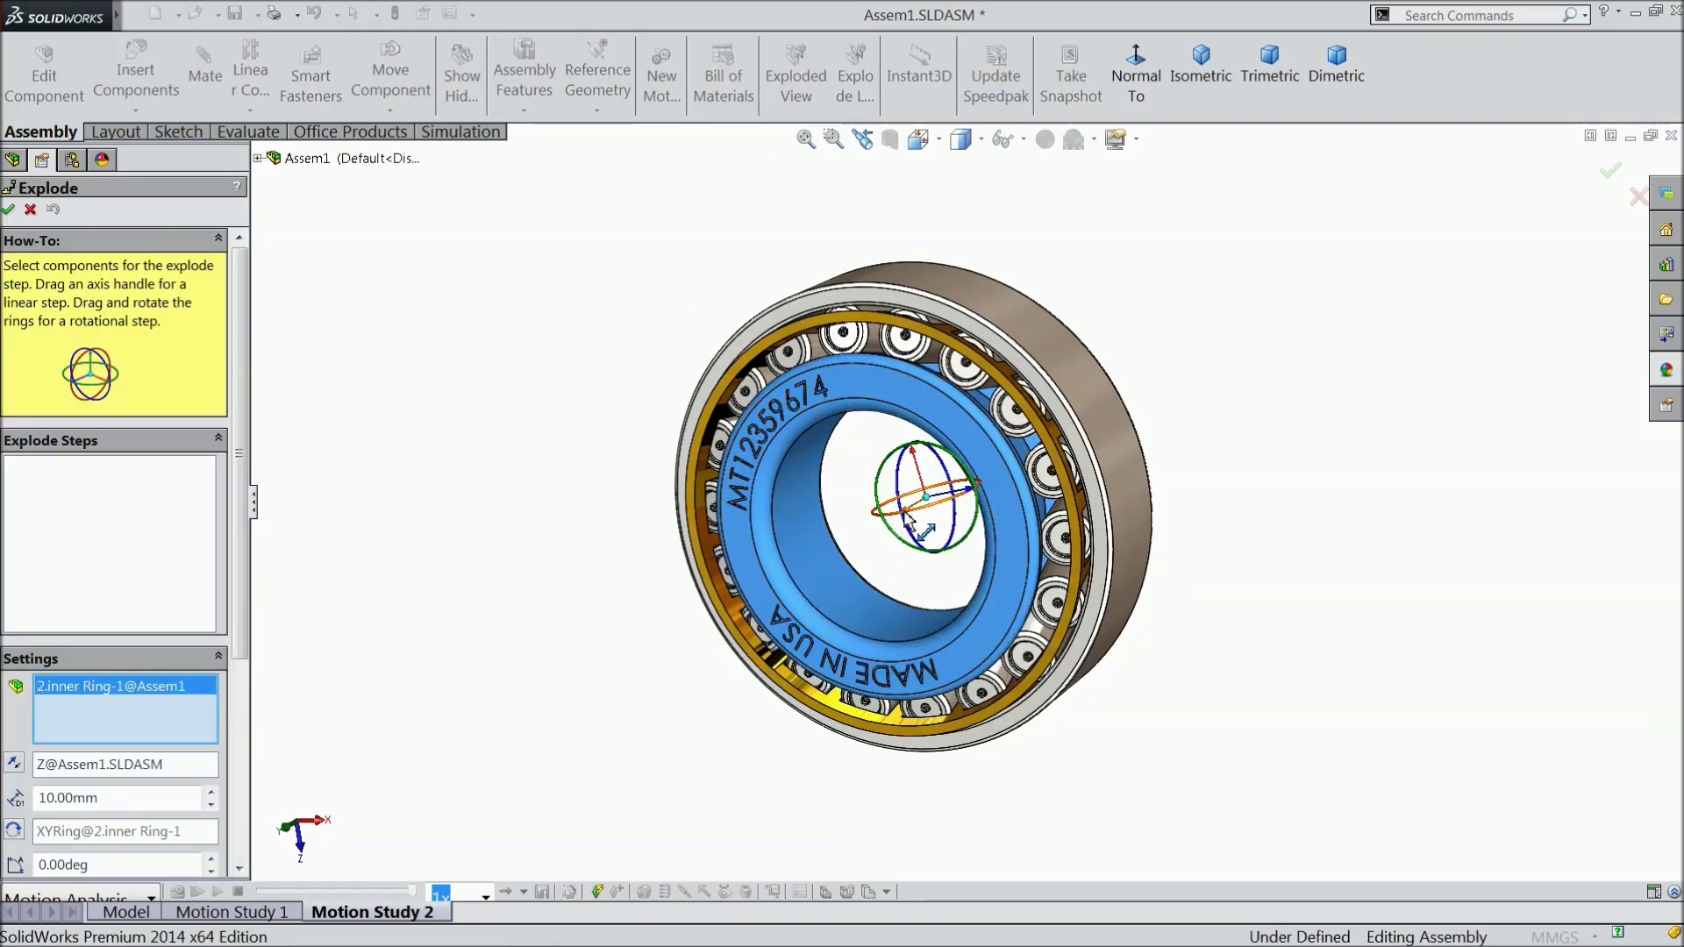
{"action": "left_click_drag", "start_coordinate": [908, 517], "coordinate": [558, 659]}
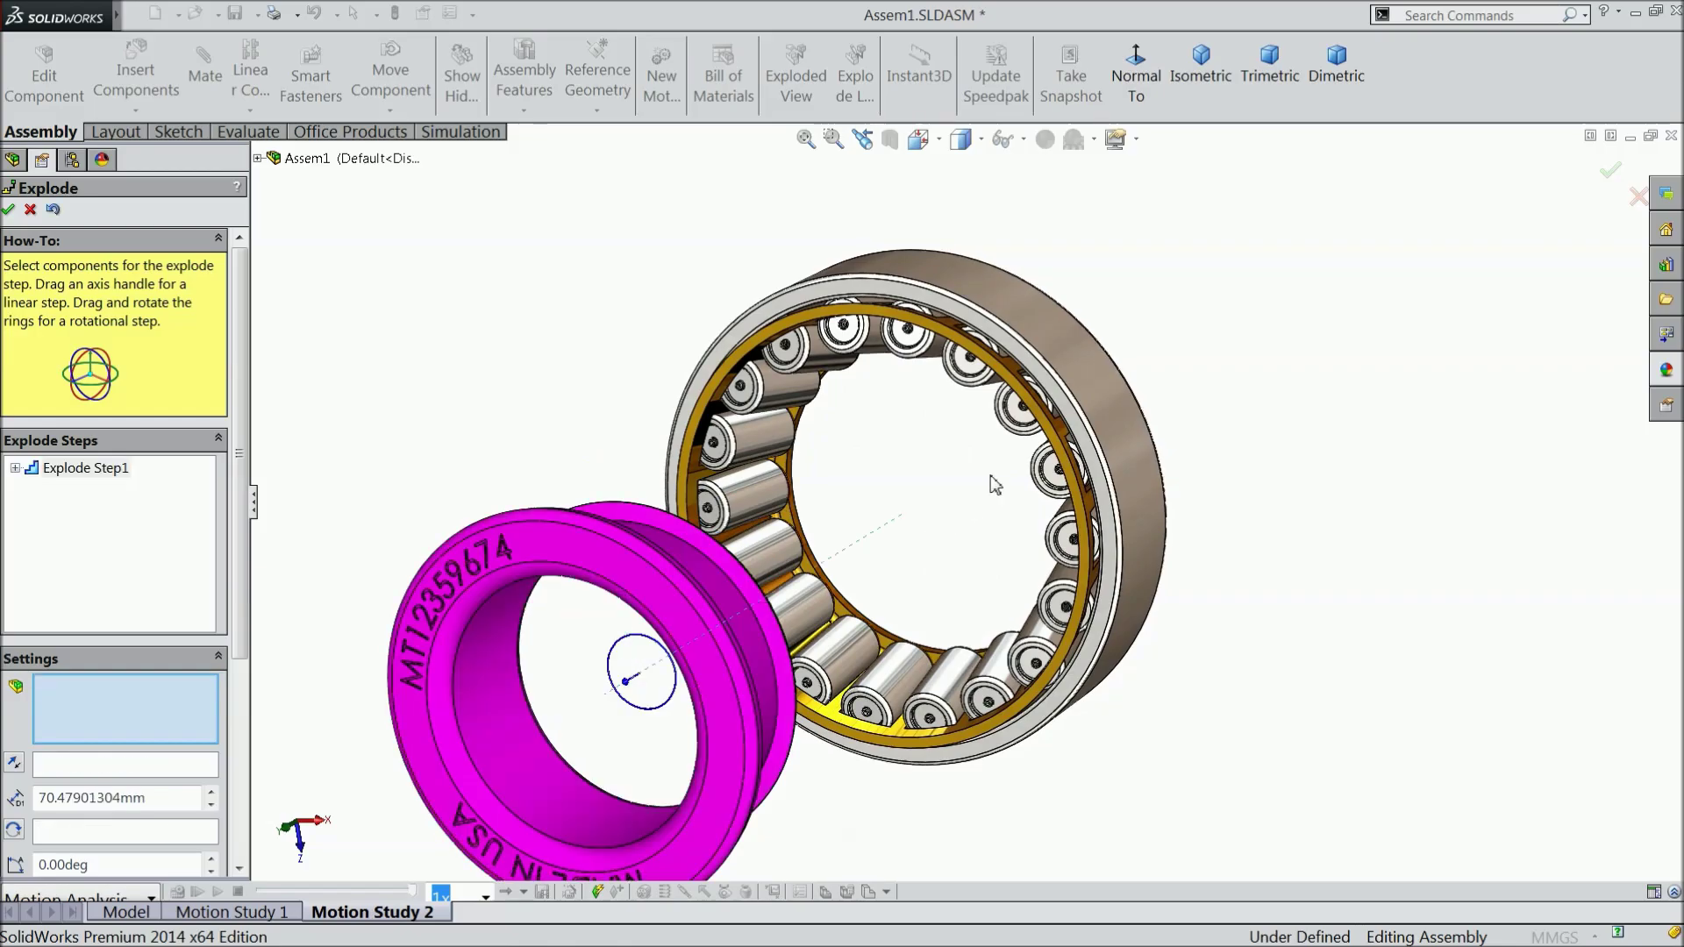
Explode the outer ring about 90 mm and the cage about 65 mm along Z, away from the inner ring
{"action": "left_click", "coordinate": [1086, 408]}
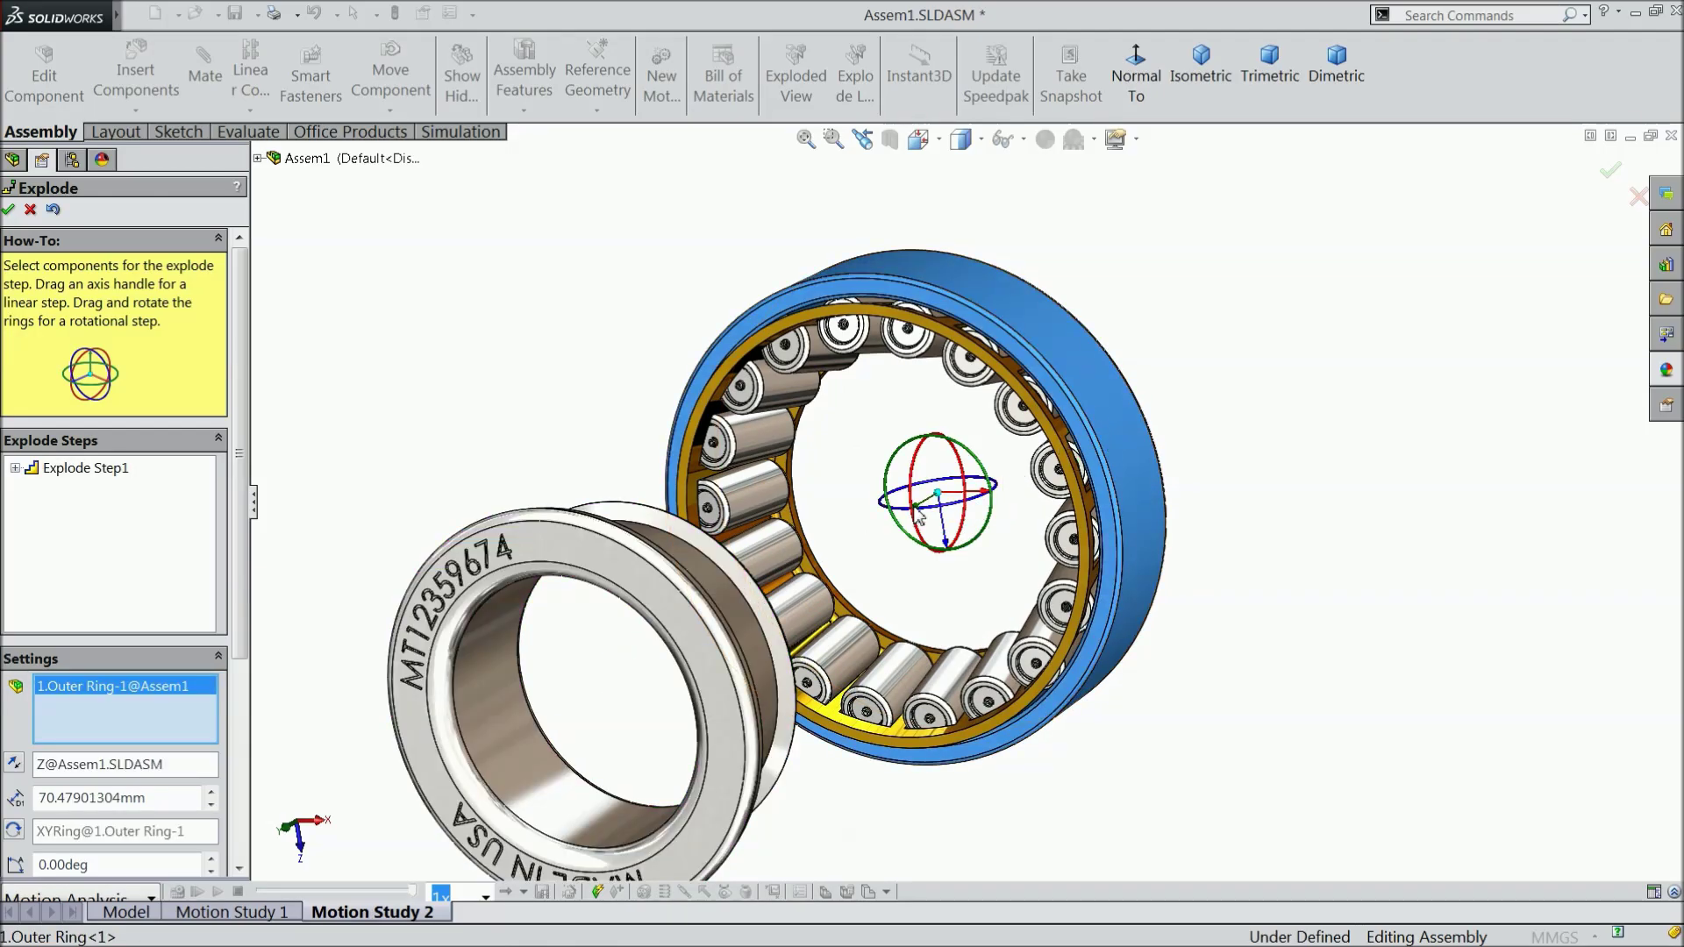
{"action": "left_click_drag", "start_coordinate": [921, 517], "coordinate": [1197, 333]}
{"action": "left_click", "coordinate": [1053, 432]}
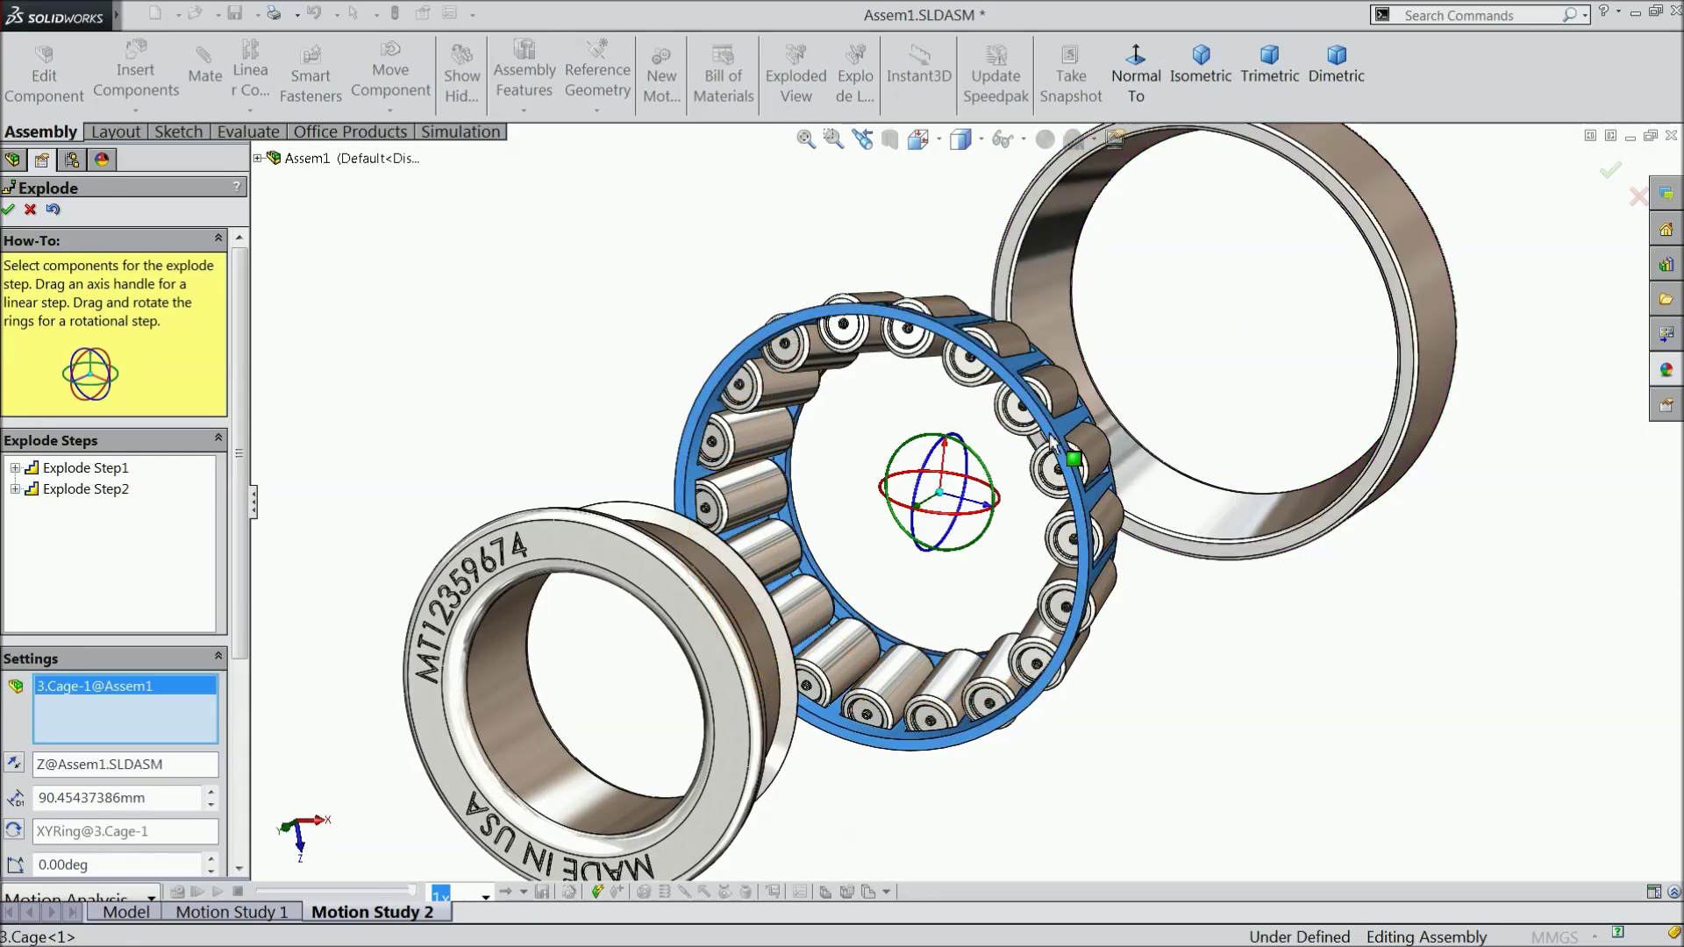
{"action": "left_click_drag", "start_coordinate": [921, 517], "coordinate": [1069, 373]}
Select all 18 rollers around the ring as components for a new explode step
{"action": "left_click", "coordinate": [1026, 407]}
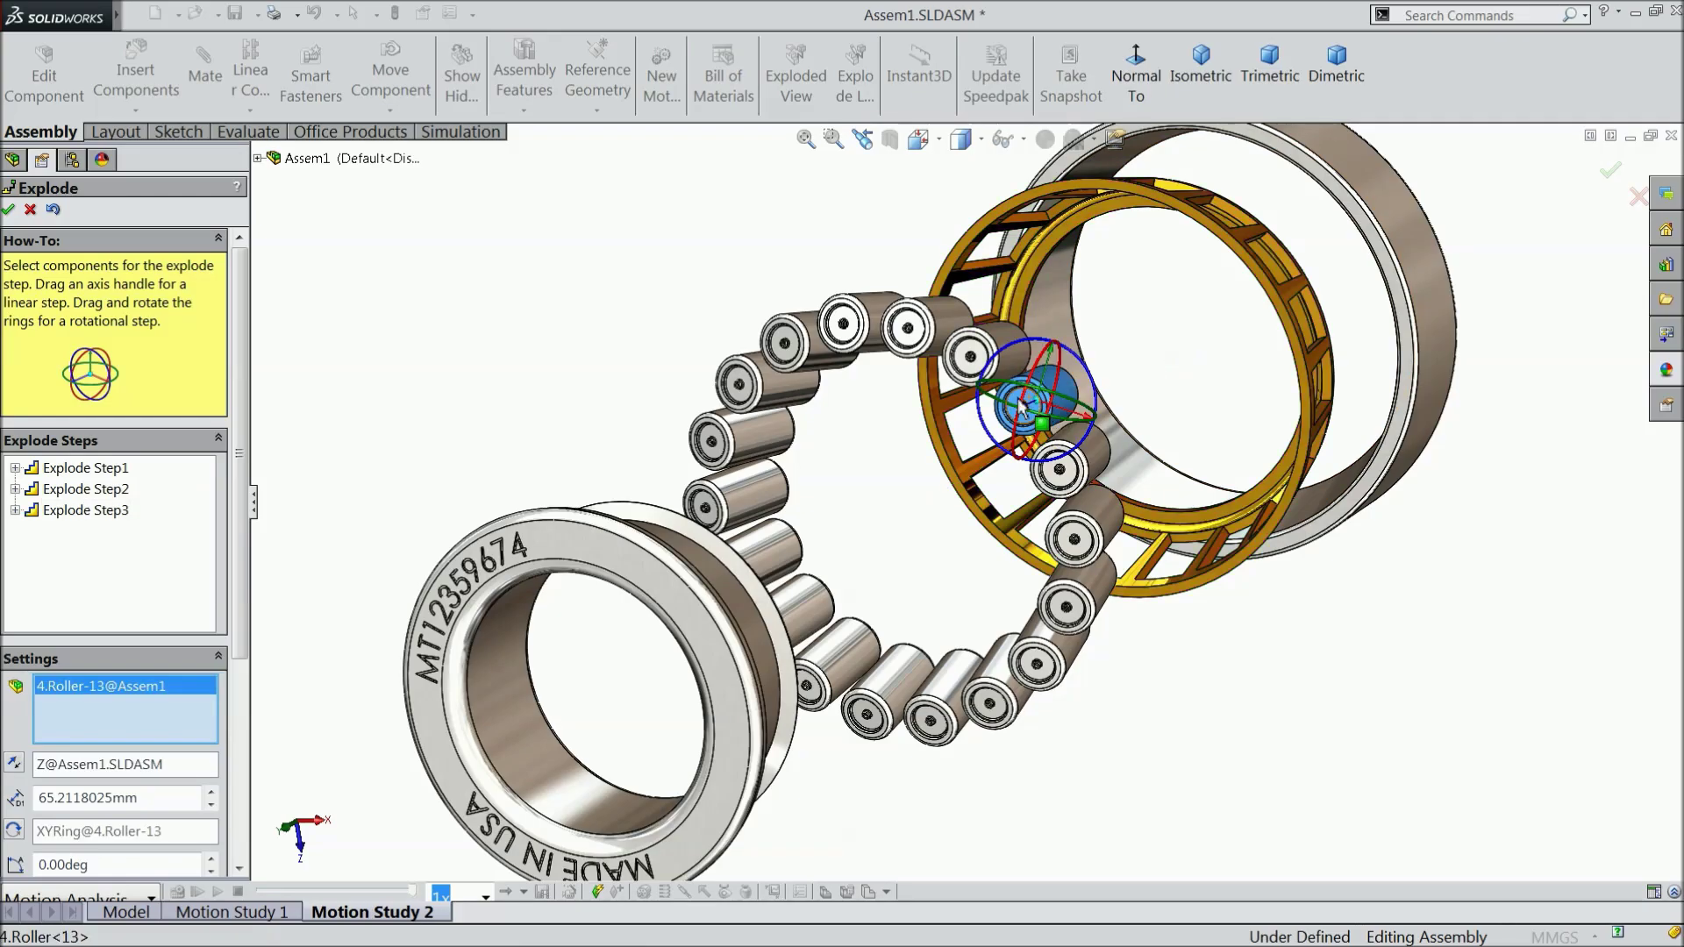
{"action": "left_click", "coordinate": [970, 356], "text": "ctrl"}
{"action": "left_click", "coordinate": [907, 329], "text": "ctrl"}
{"action": "left_click", "coordinate": [842, 324], "text": "ctrl"}
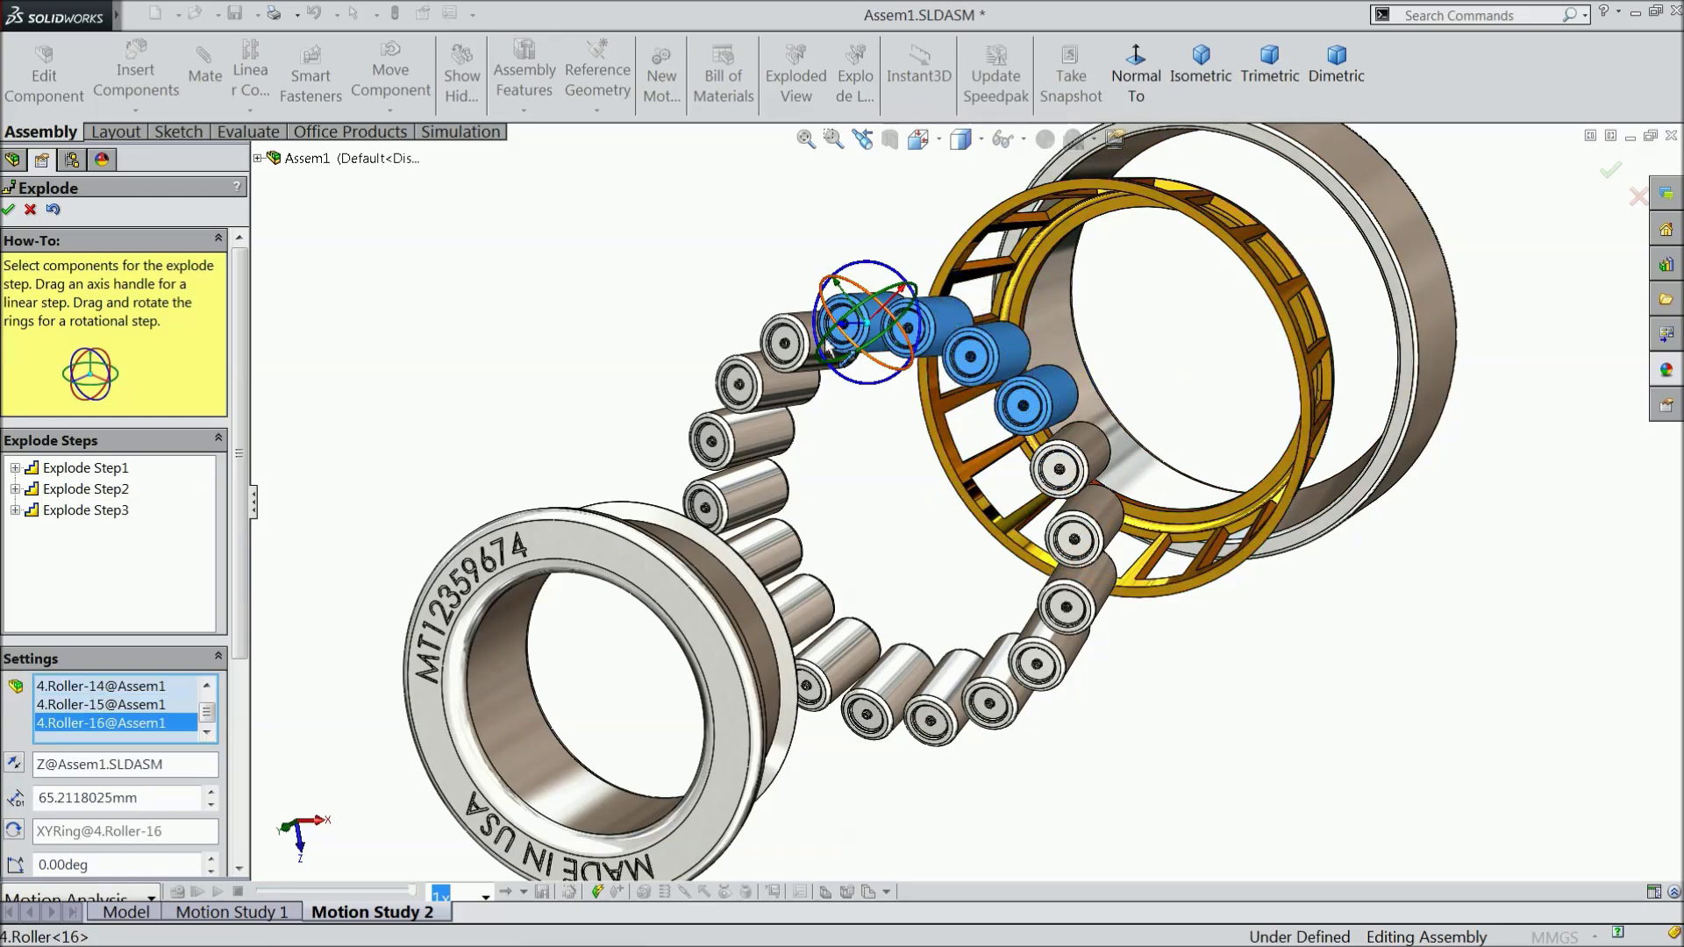
{"action": "left_click", "coordinate": [800, 351], "text": "ctrl"}
{"action": "left_click", "coordinate": [755, 393], "text": "ctrl"}
{"action": "left_click", "coordinate": [726, 451], "text": "ctrl"}
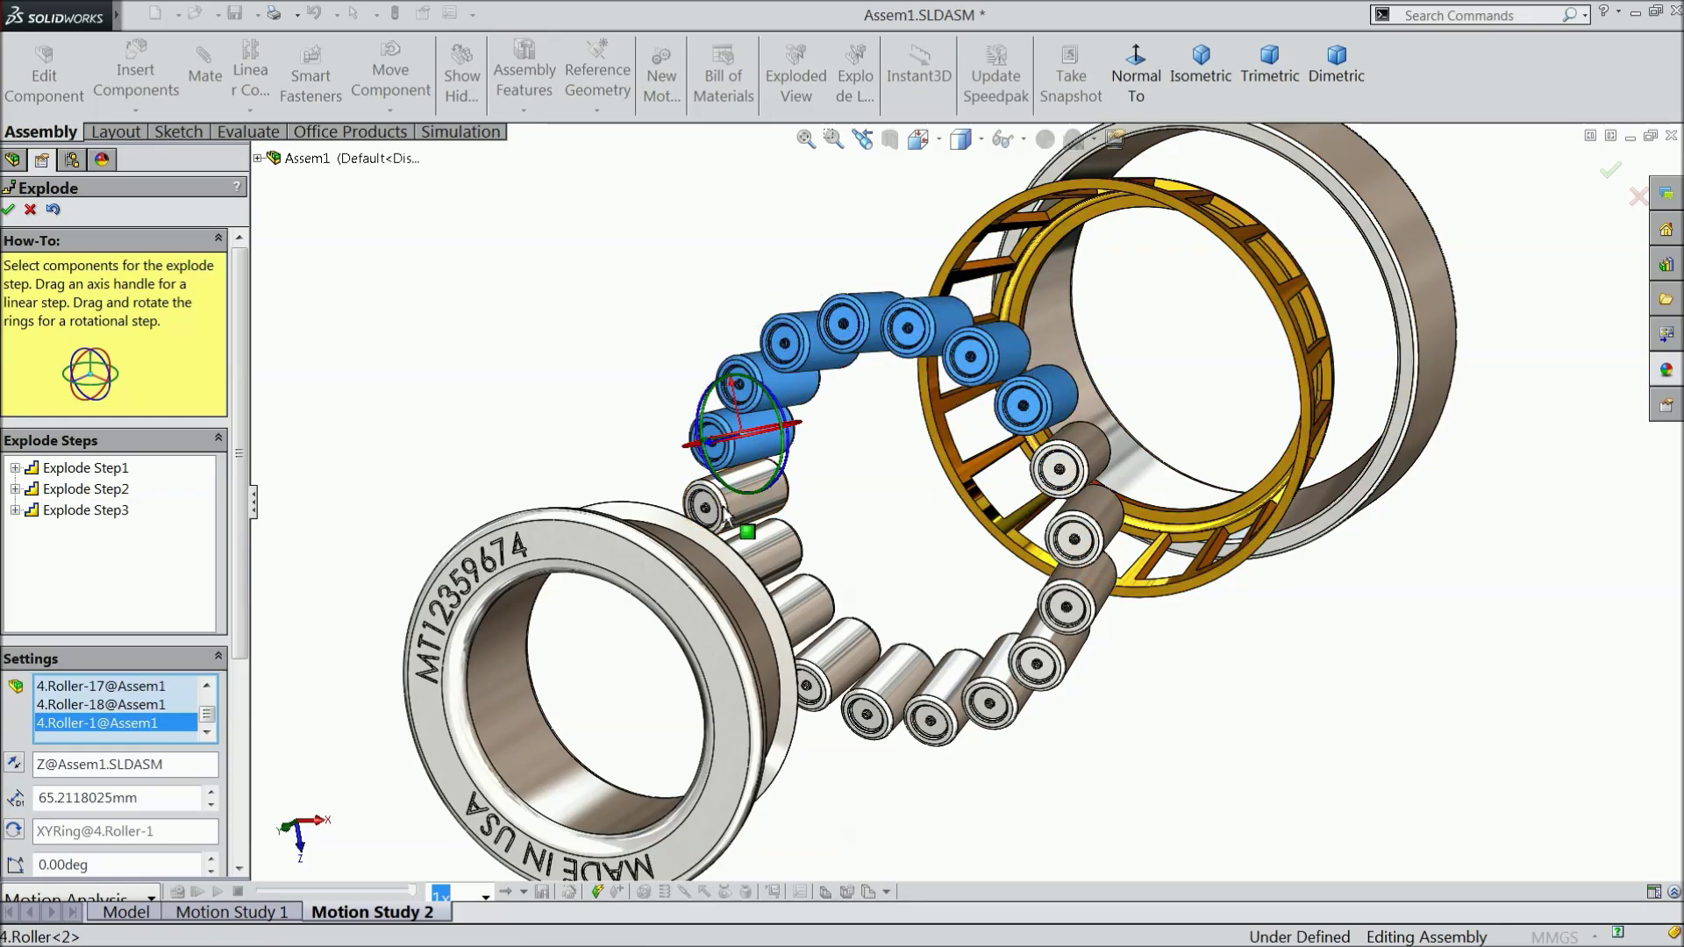
{"action": "left_click", "coordinate": [721, 514], "text": "ctrl"}
{"action": "left_click", "coordinate": [749, 566], "text": "ctrl"}
{"action": "left_click", "coordinate": [808, 613], "text": "ctrl"}
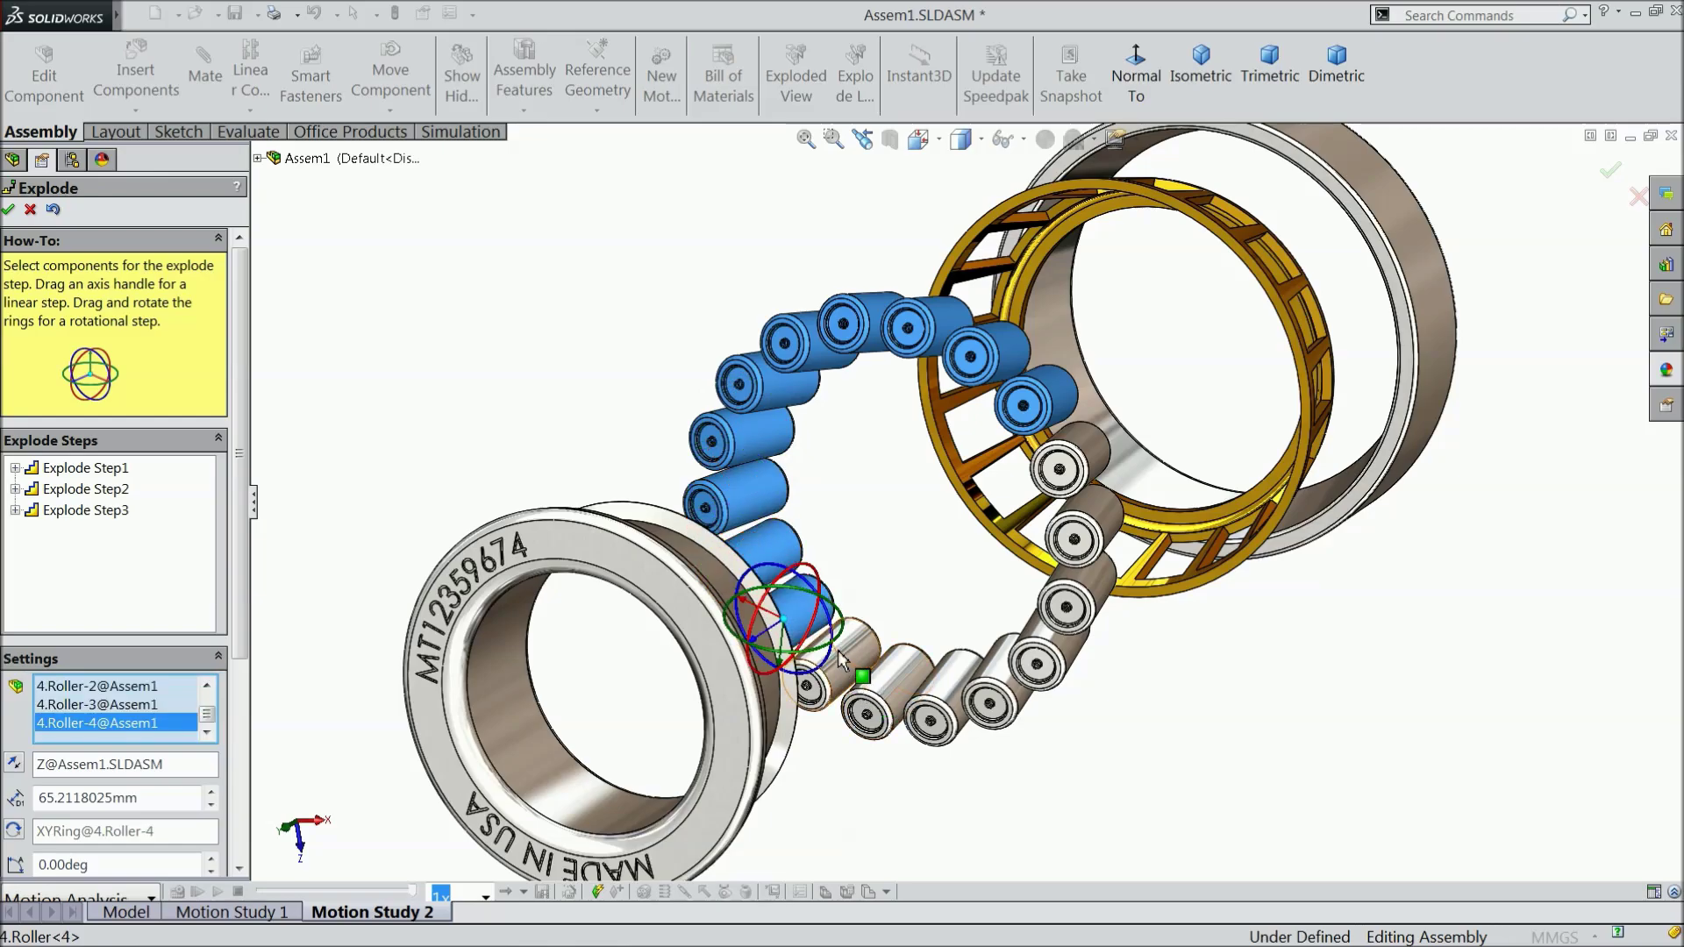
{"action": "left_click", "coordinate": [839, 650], "text": "ctrl"}
{"action": "left_click", "coordinate": [882, 706], "text": "ctrl"}
{"action": "left_click", "coordinate": [988, 693], "text": "ctrl"}
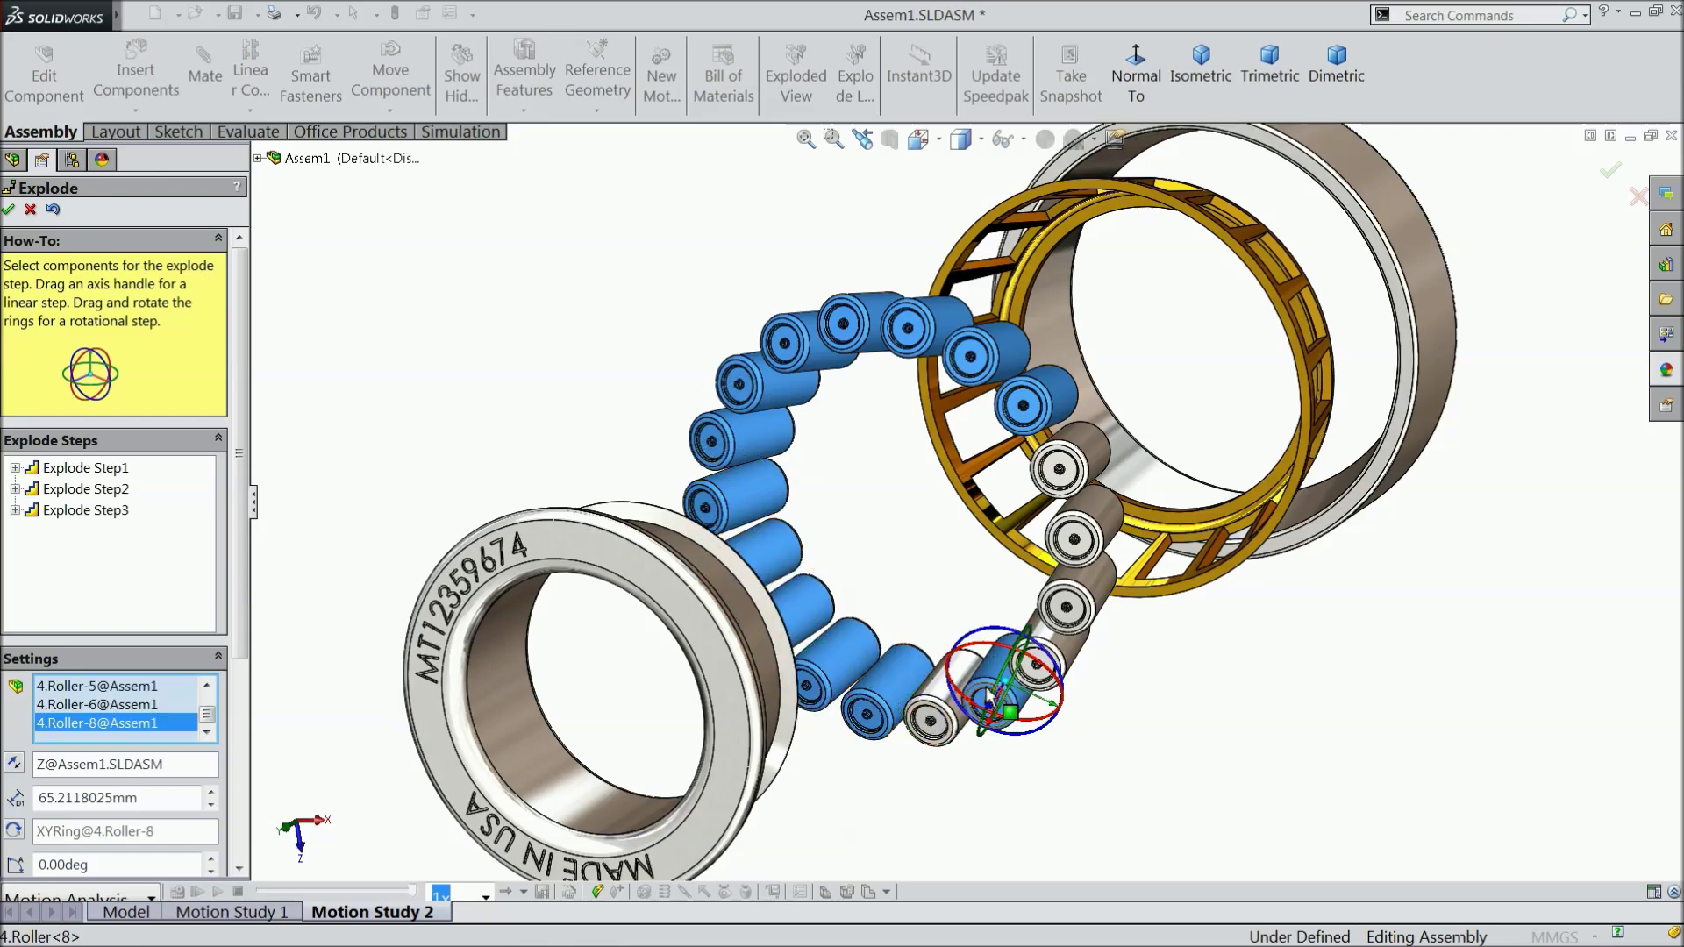
{"action": "left_click", "coordinate": [938, 706], "text": "ctrl"}
{"action": "left_click", "coordinate": [1036, 664], "text": "ctrl"}
{"action": "left_click", "coordinate": [1066, 600], "text": "ctrl"}
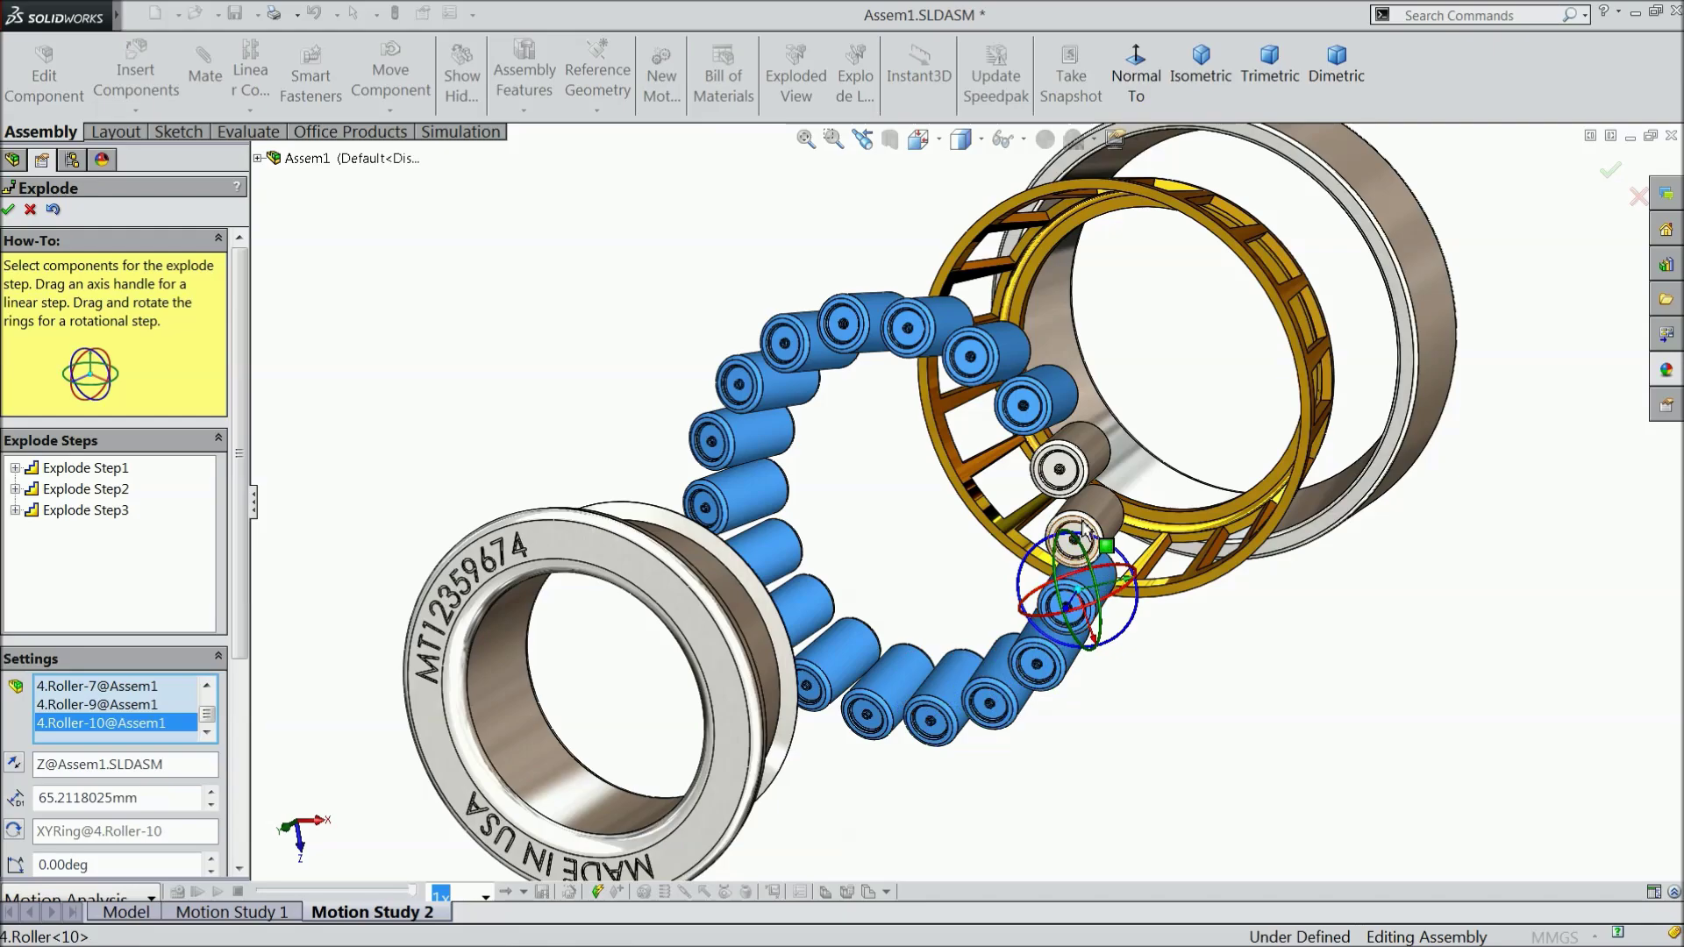
{"action": "left_click", "coordinate": [1083, 530], "text": "ctrl"}
{"action": "left_click", "coordinate": [1069, 469], "text": "ctrl"}
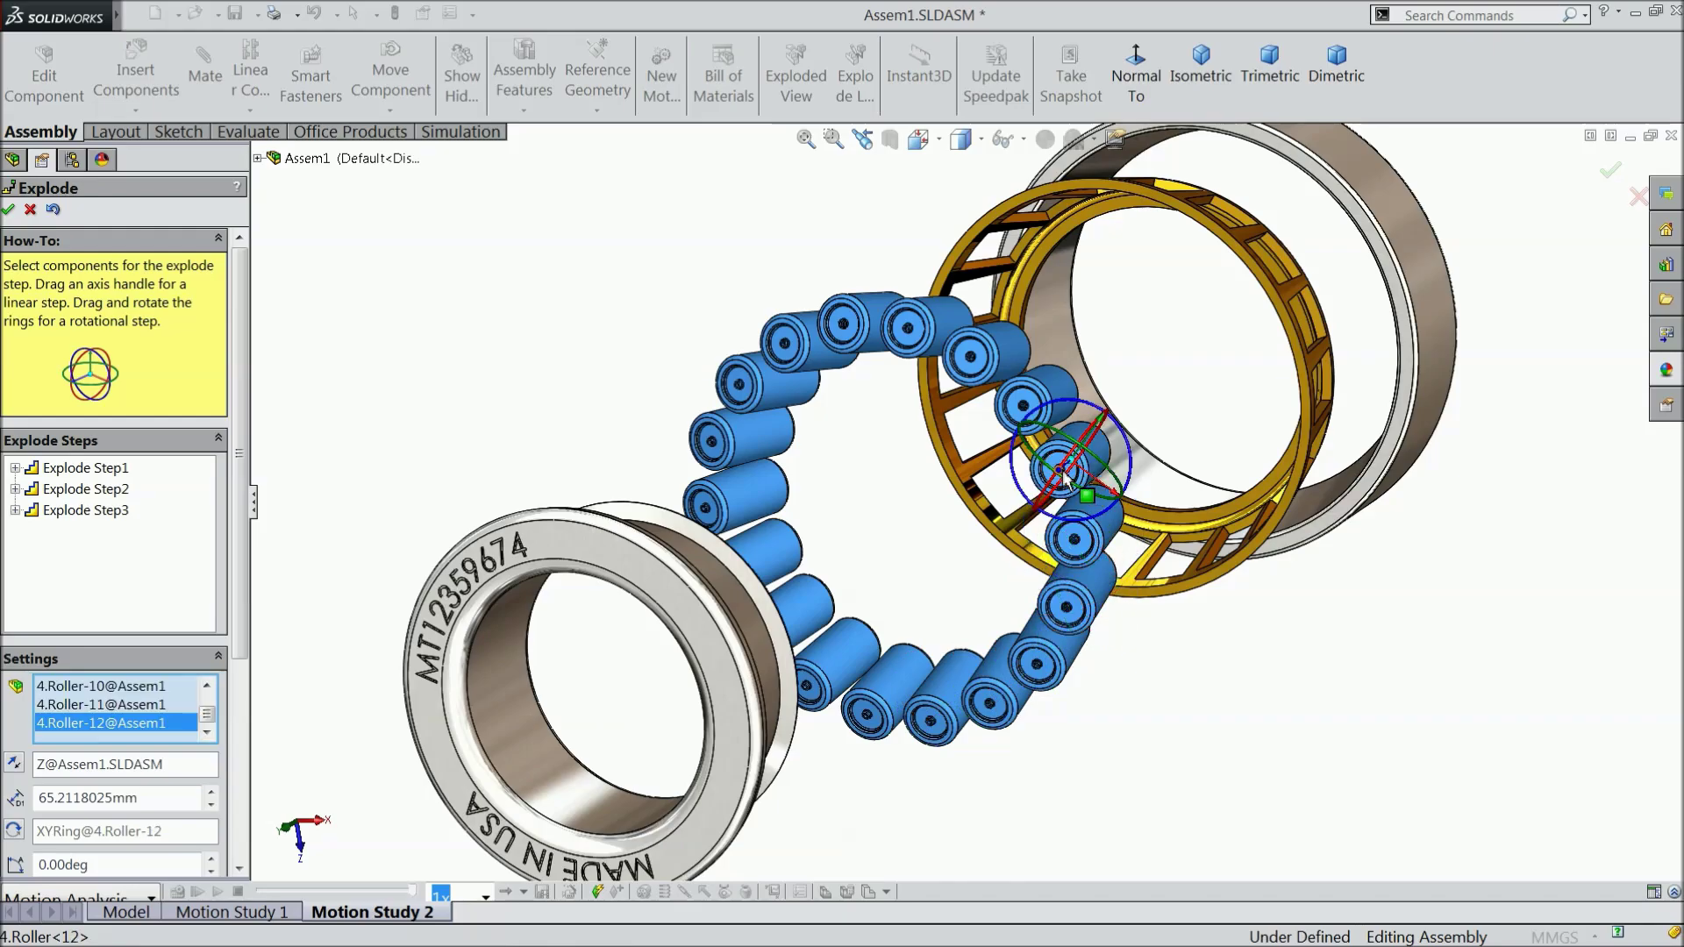
{"action": "left_click", "coordinate": [989, 495], "text": "ctrl"}
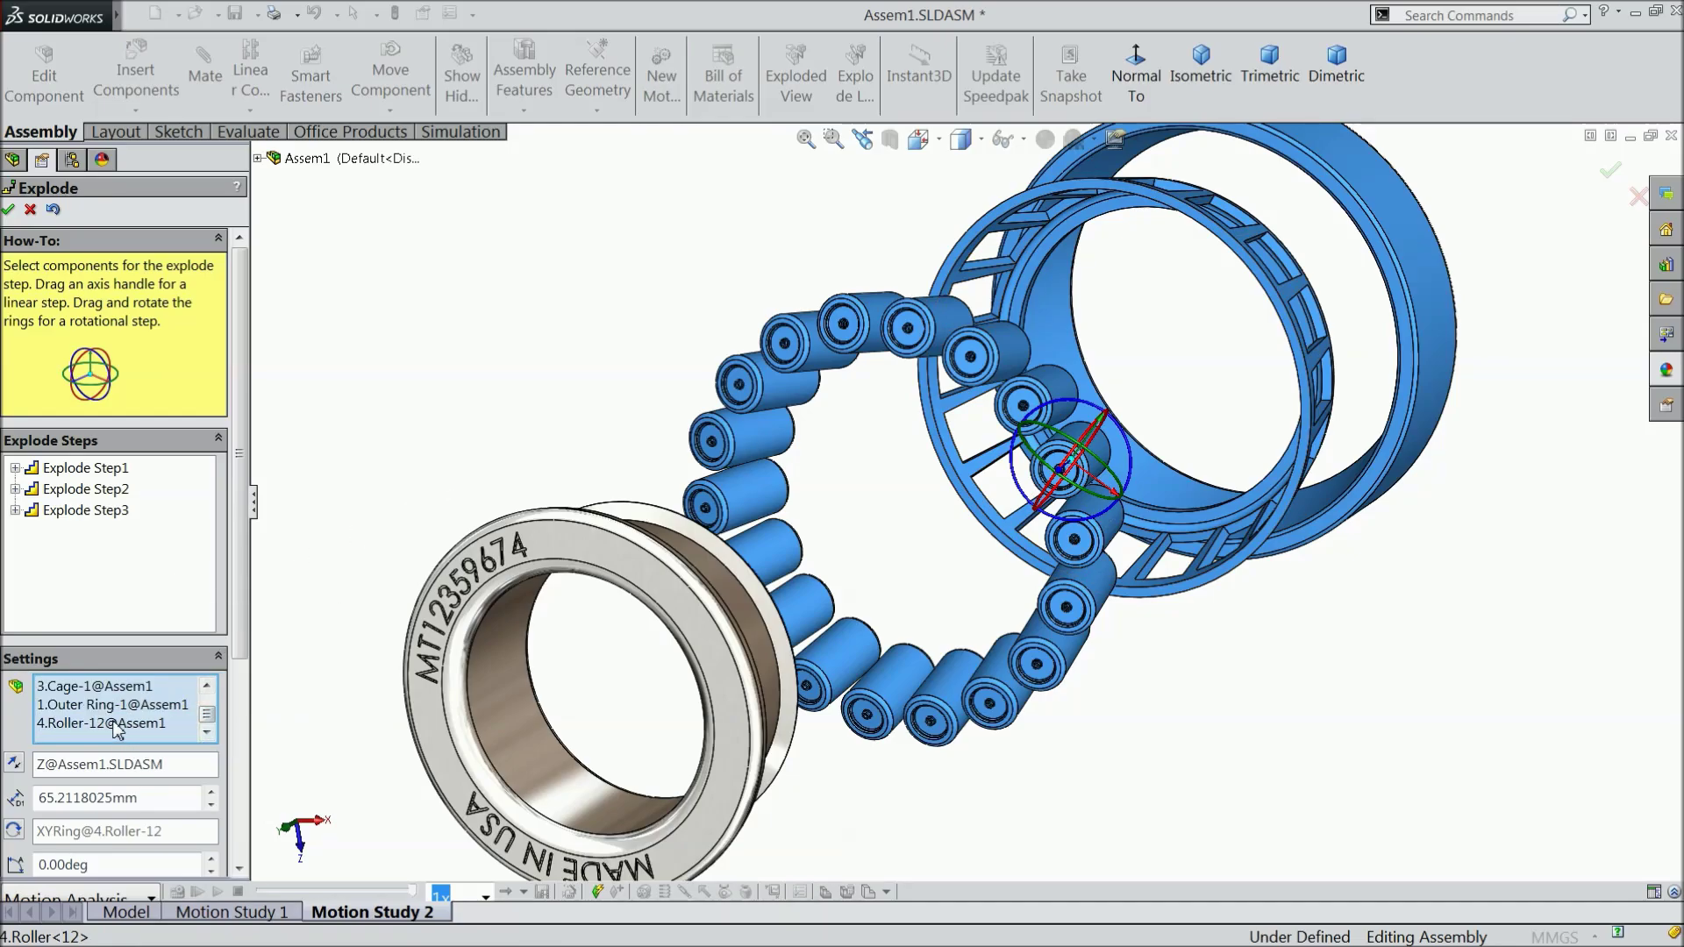
{"action": "right_click", "coordinate": [118, 728]}
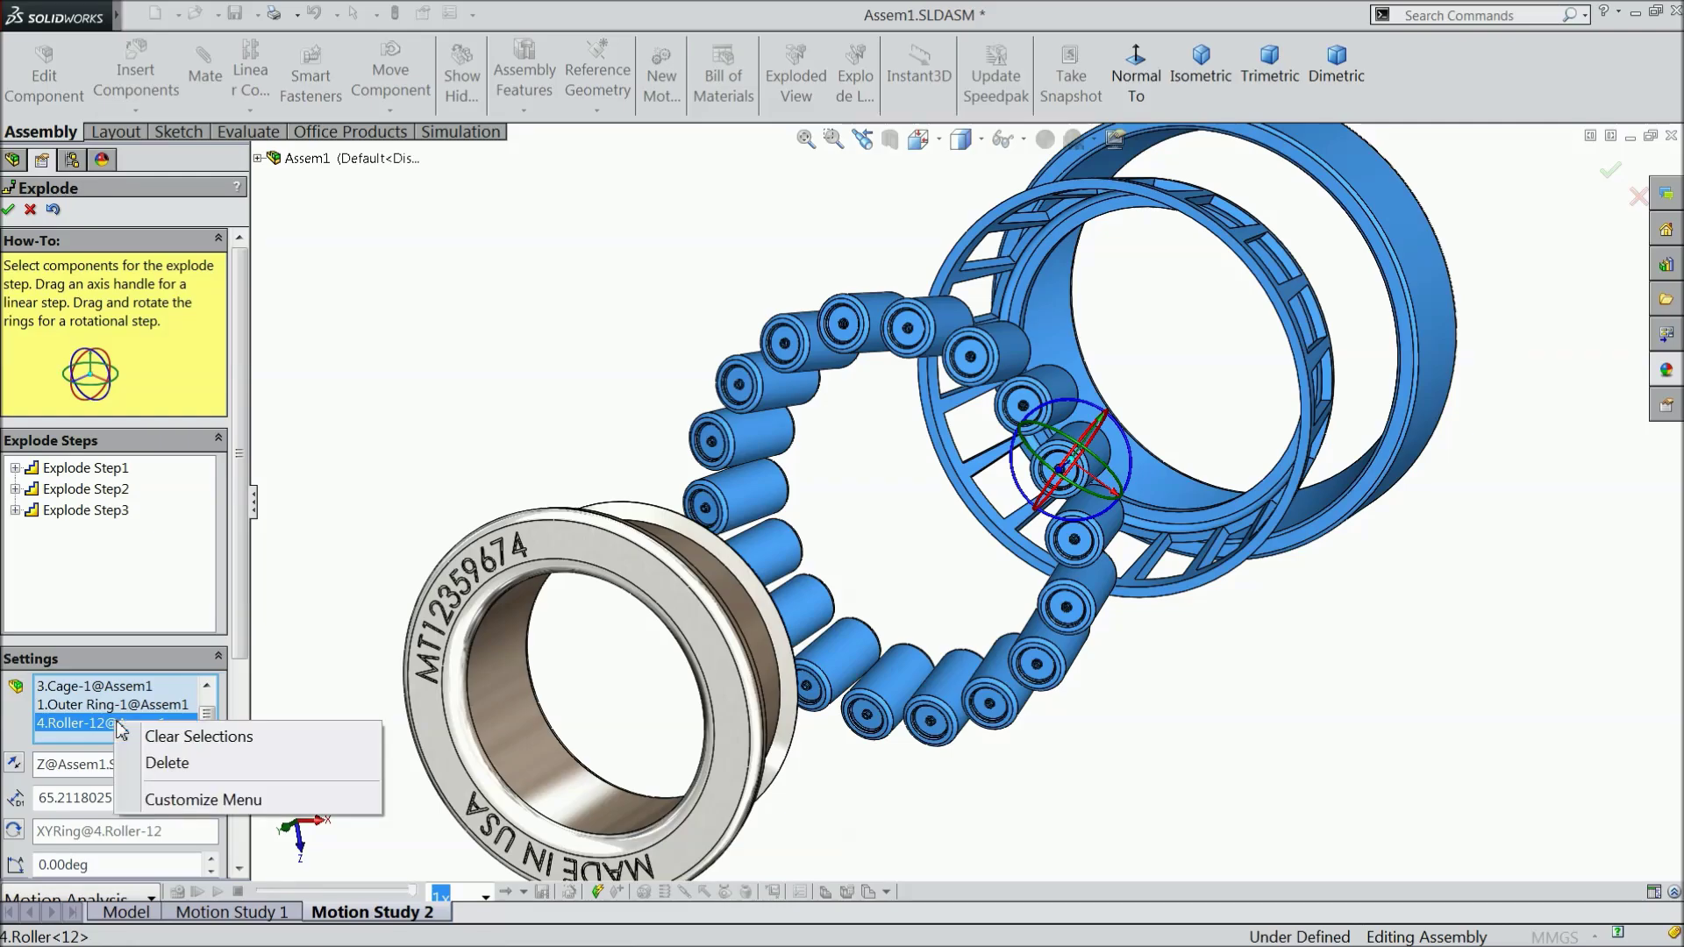
{"action": "left_click", "coordinate": [165, 765]}
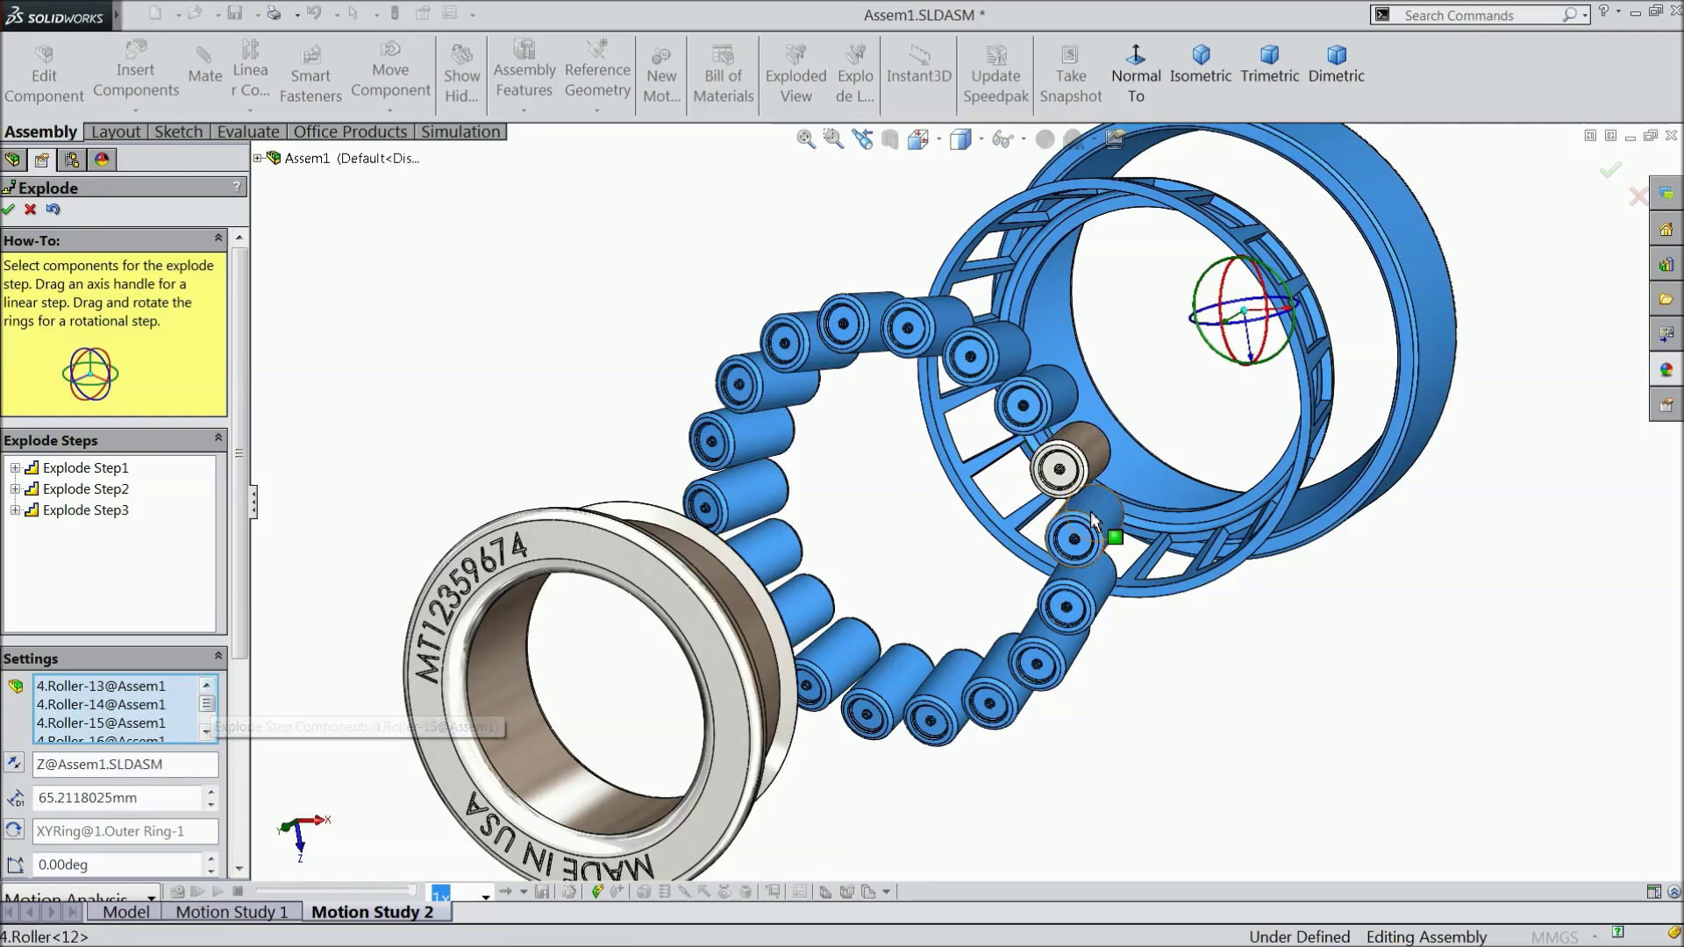
{"action": "left_click", "coordinate": [1303, 435]}
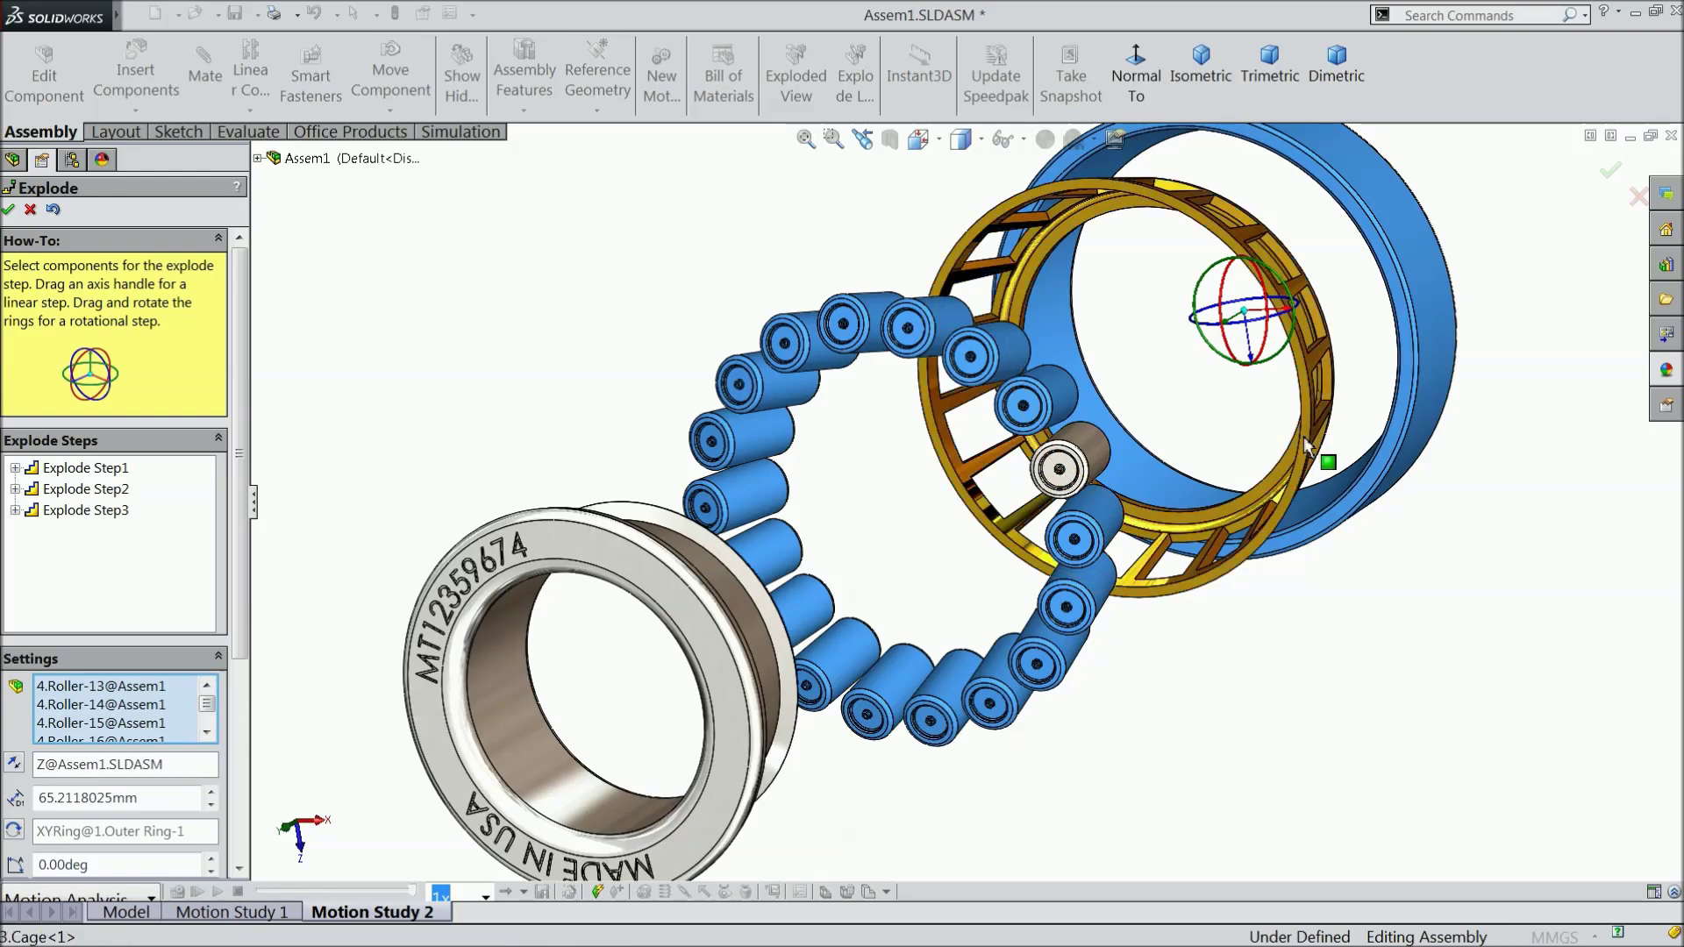
{"action": "left_click", "coordinate": [1420, 397]}
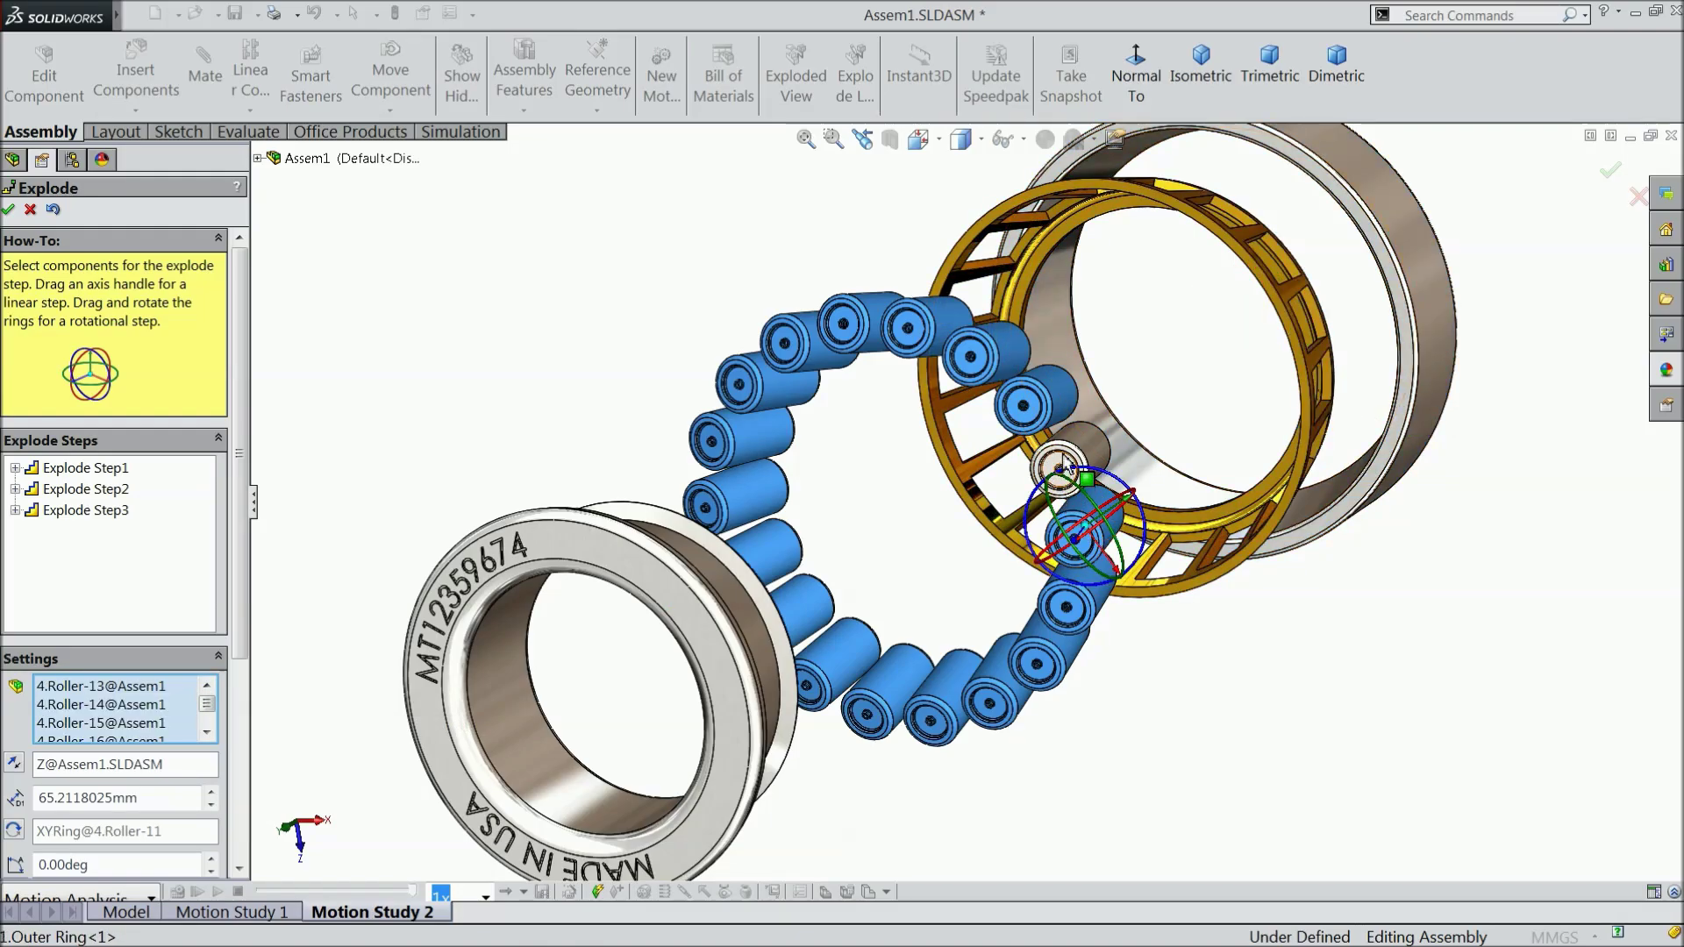
{"action": "left_click", "coordinate": [1059, 464]}
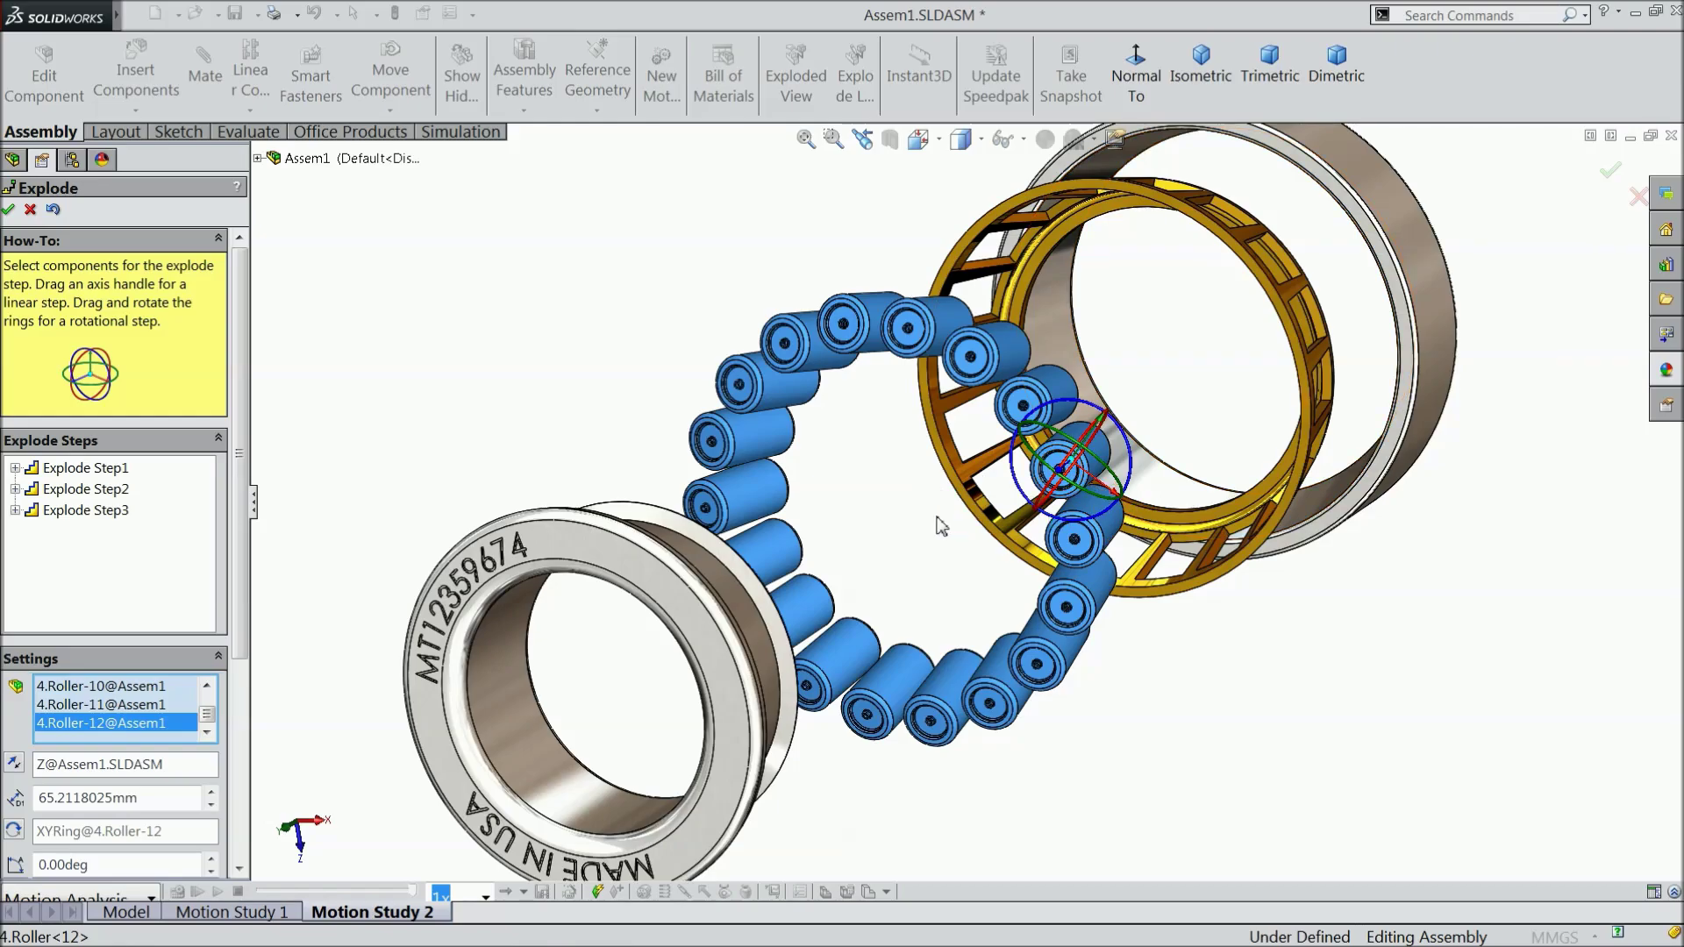
Explode the selected rollers along Z towards the inner ring and finish the exploded view
{"action": "middle_click_drag", "start_coordinate": [1104, 493], "coordinate": [956, 530]}
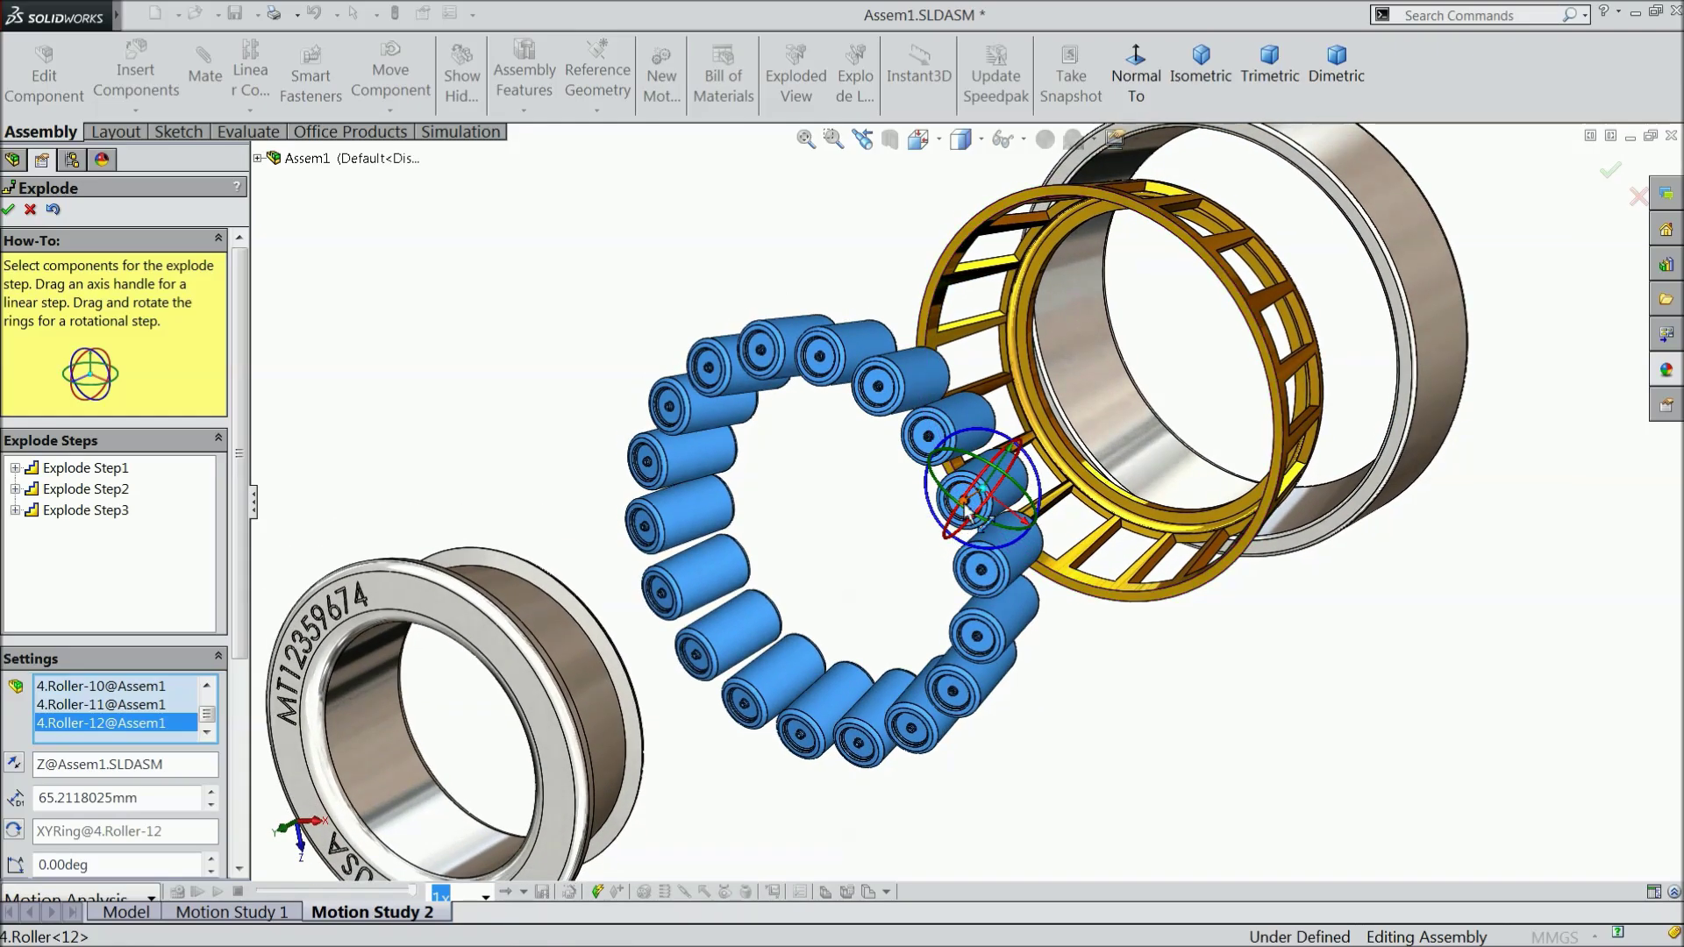
{"action": "left_click_drag", "start_coordinate": [965, 509], "coordinate": [474, 468]}
{"action": "left_click", "coordinate": [8, 210]}
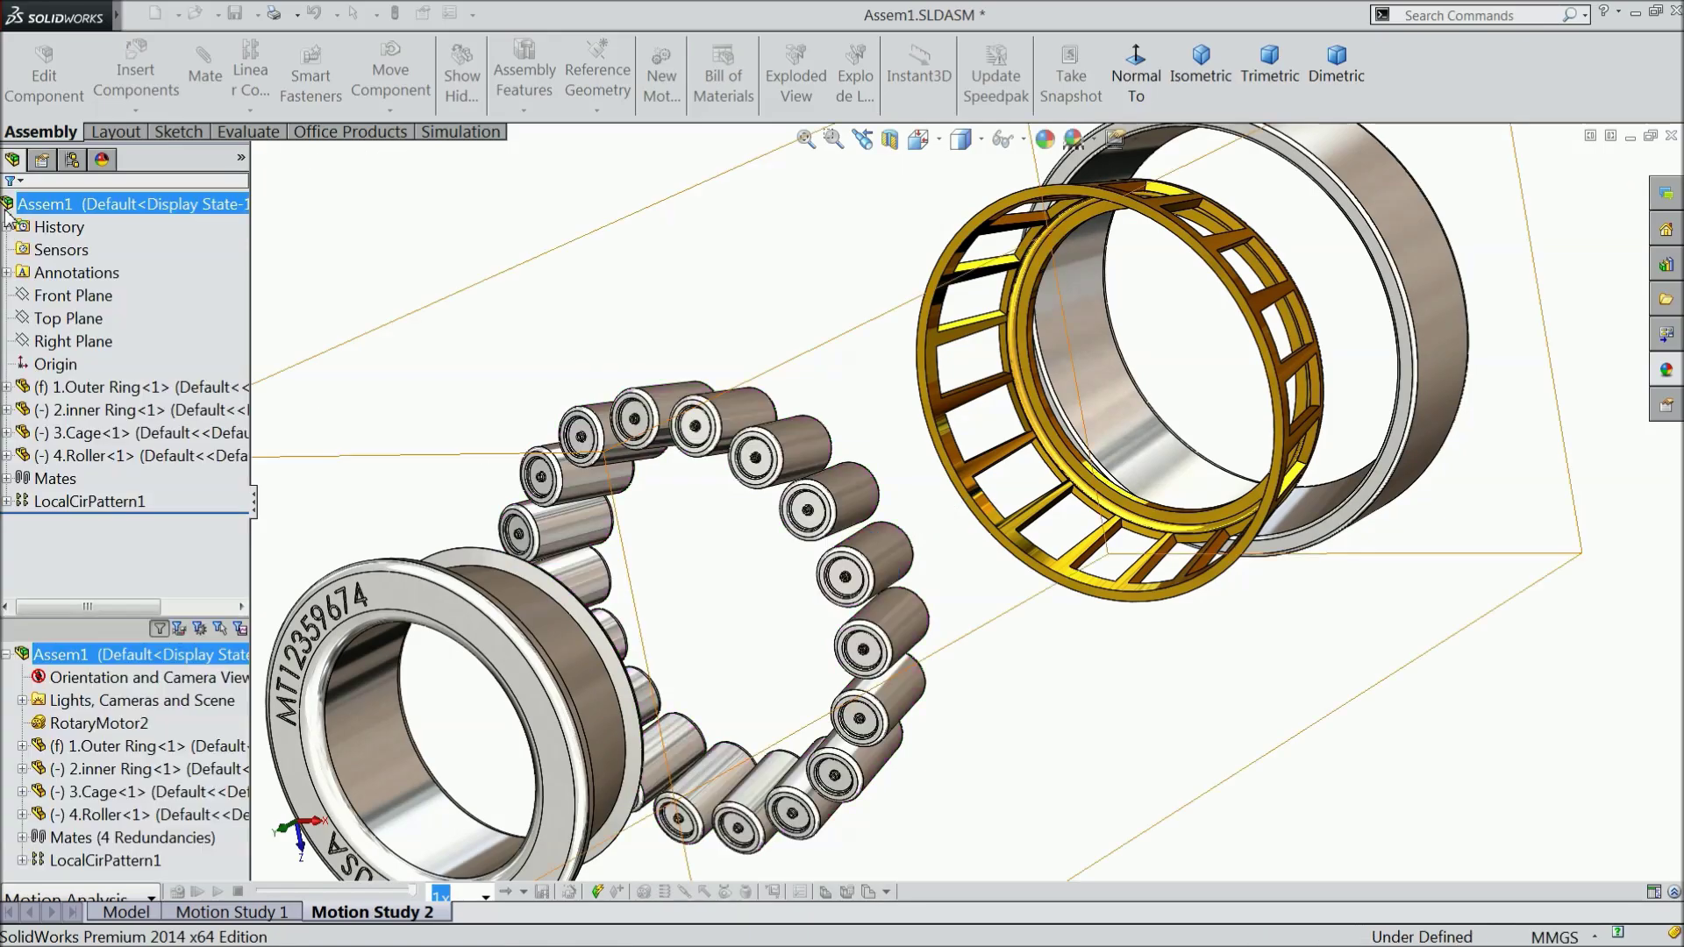
Collapse the exploded assembly and expand the motion study timeline
{"action": "right_click", "coordinate": [172, 209]}
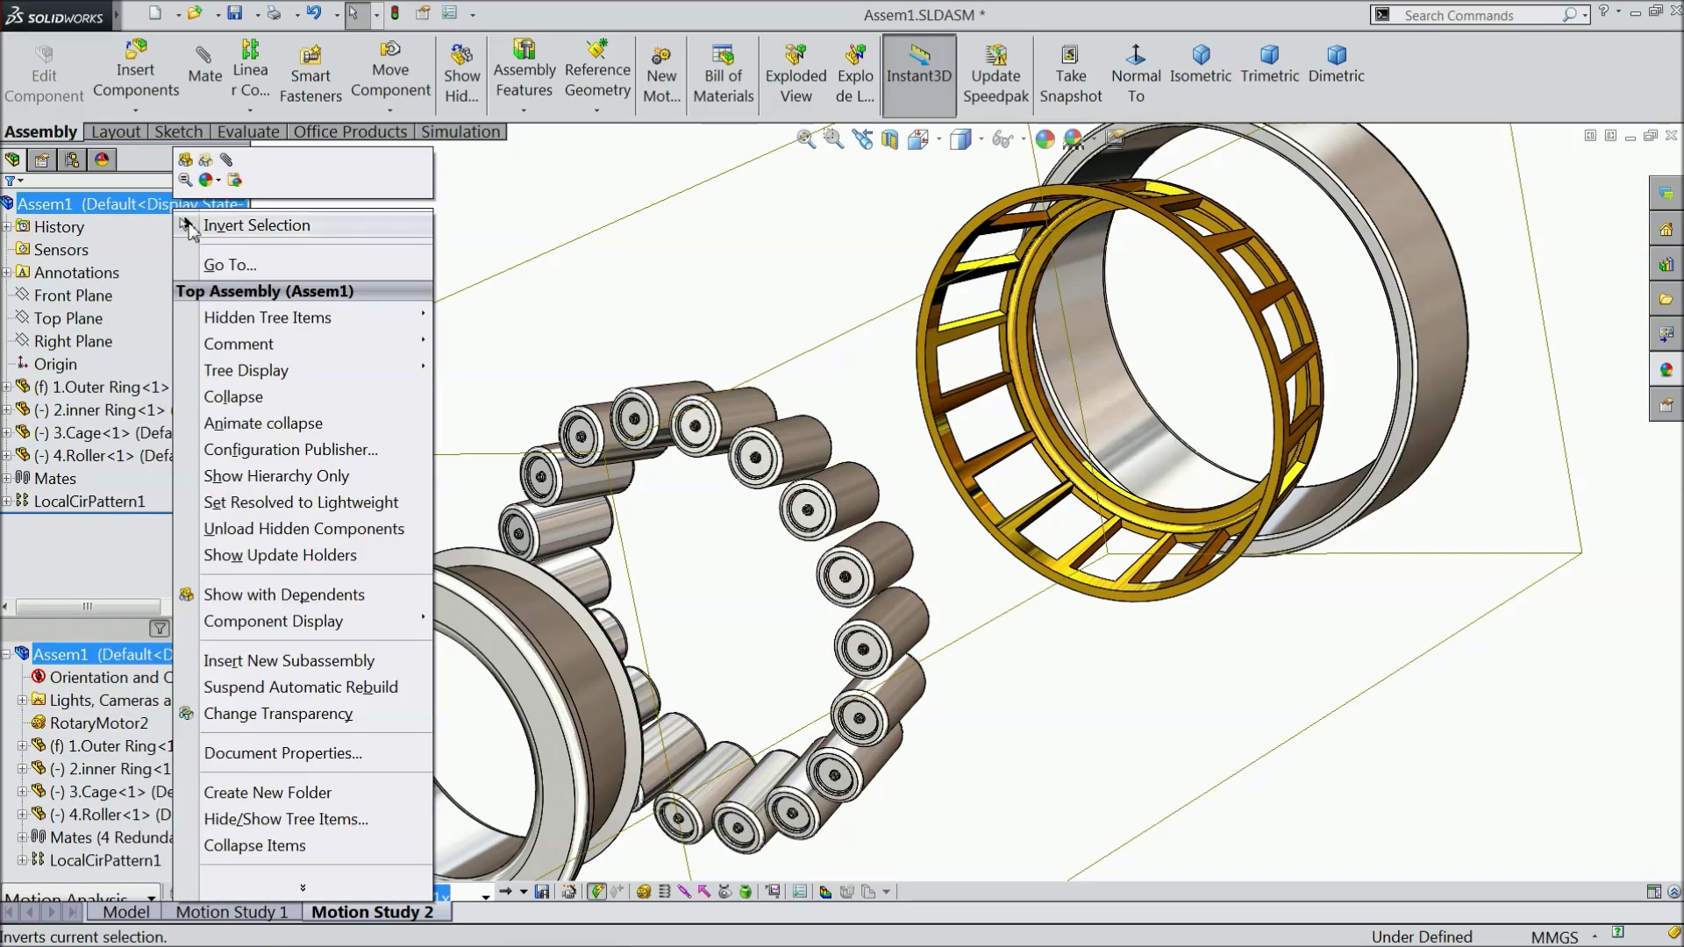
{"action": "left_click", "coordinate": [260, 400]}
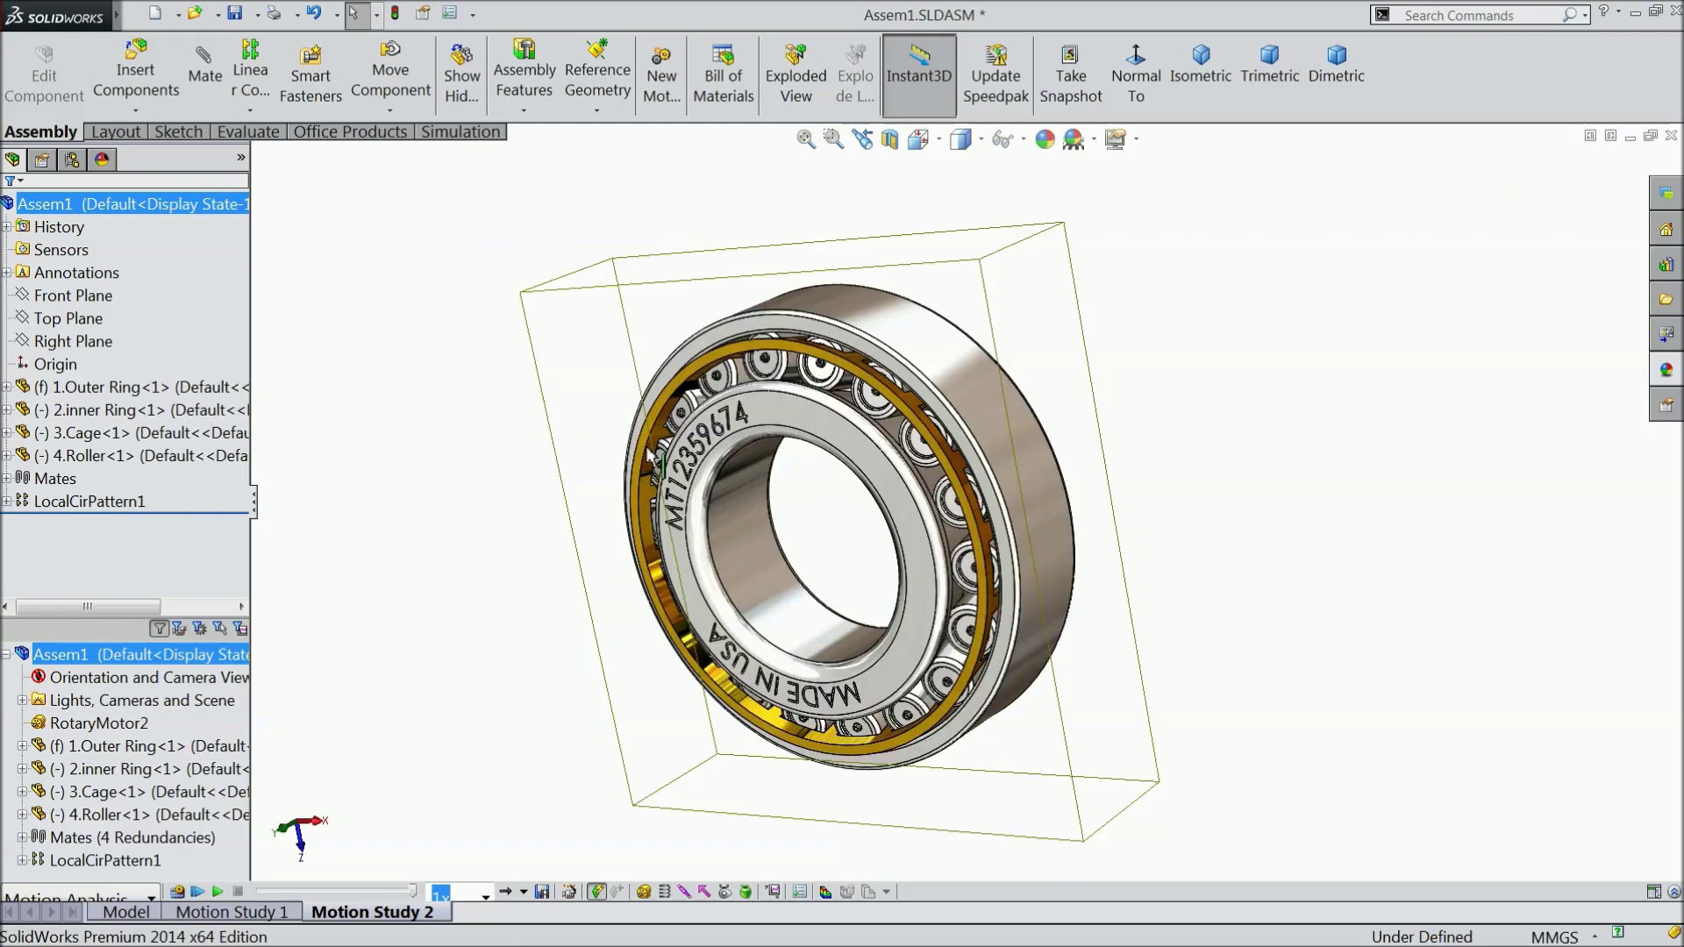
{"action": "left_click", "coordinate": [1673, 892]}
{"action": "left_click", "coordinate": [1103, 415]}
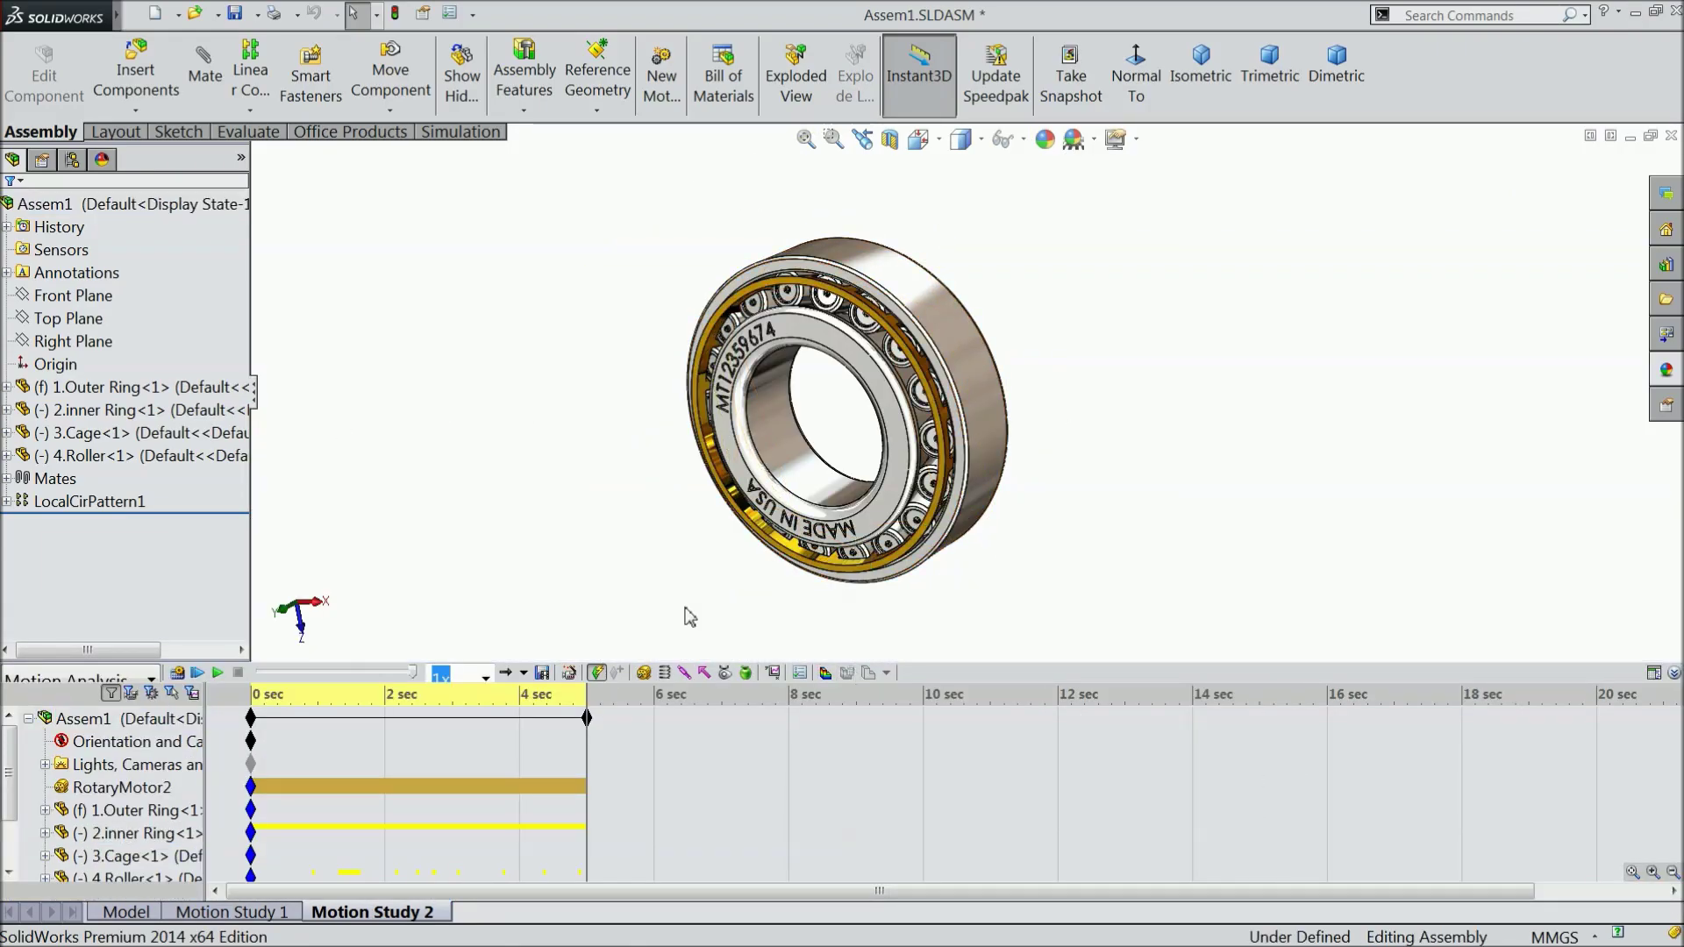
Add an Explode animation to the motion study with a 4-second duration and a start time of 5 seconds
{"action": "left_click", "coordinate": [448, 716]}
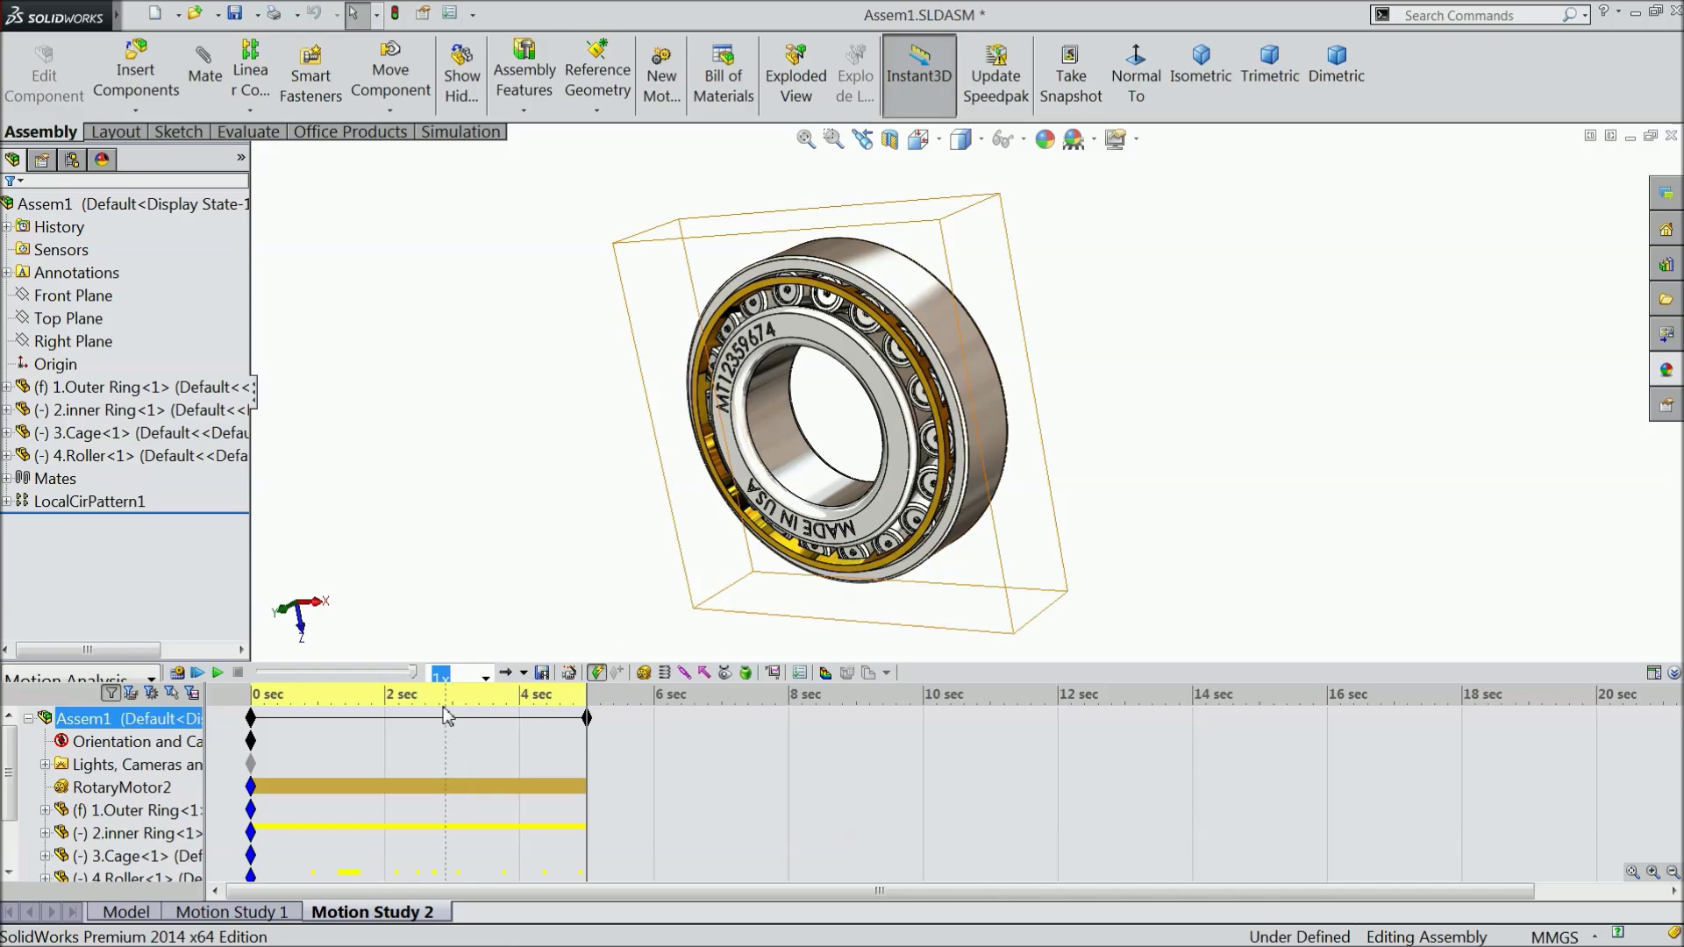
{"action": "left_click", "coordinate": [570, 674]}
{"action": "left_click", "coordinate": [783, 371]}
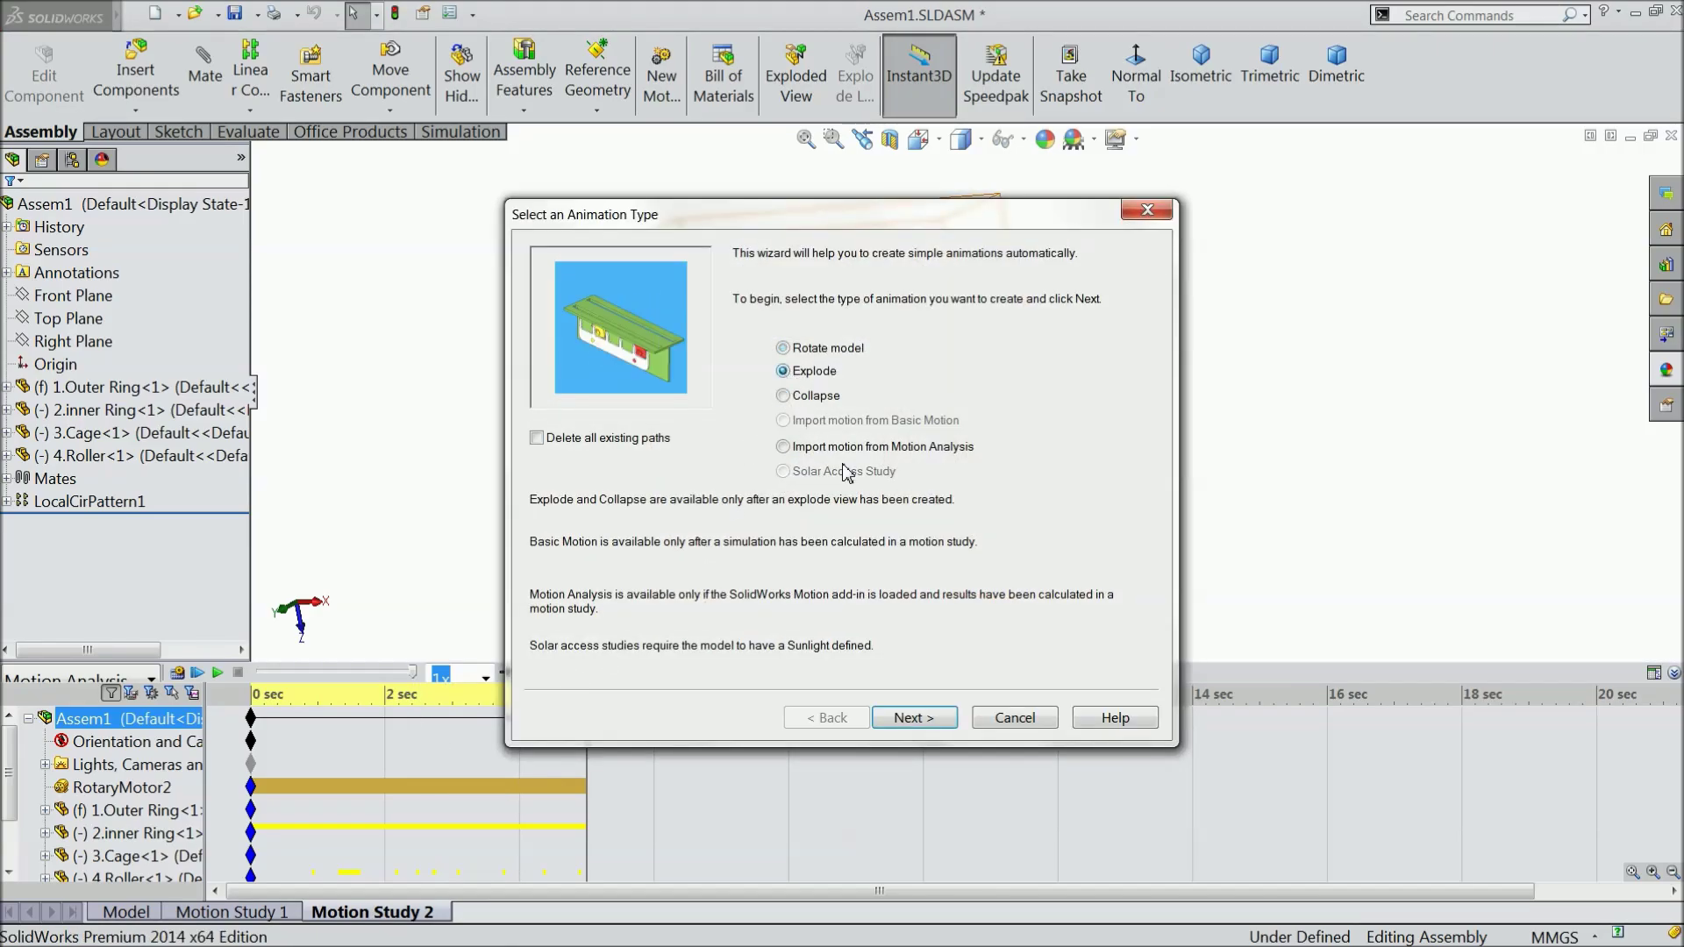
{"action": "left_click", "coordinate": [916, 719]}
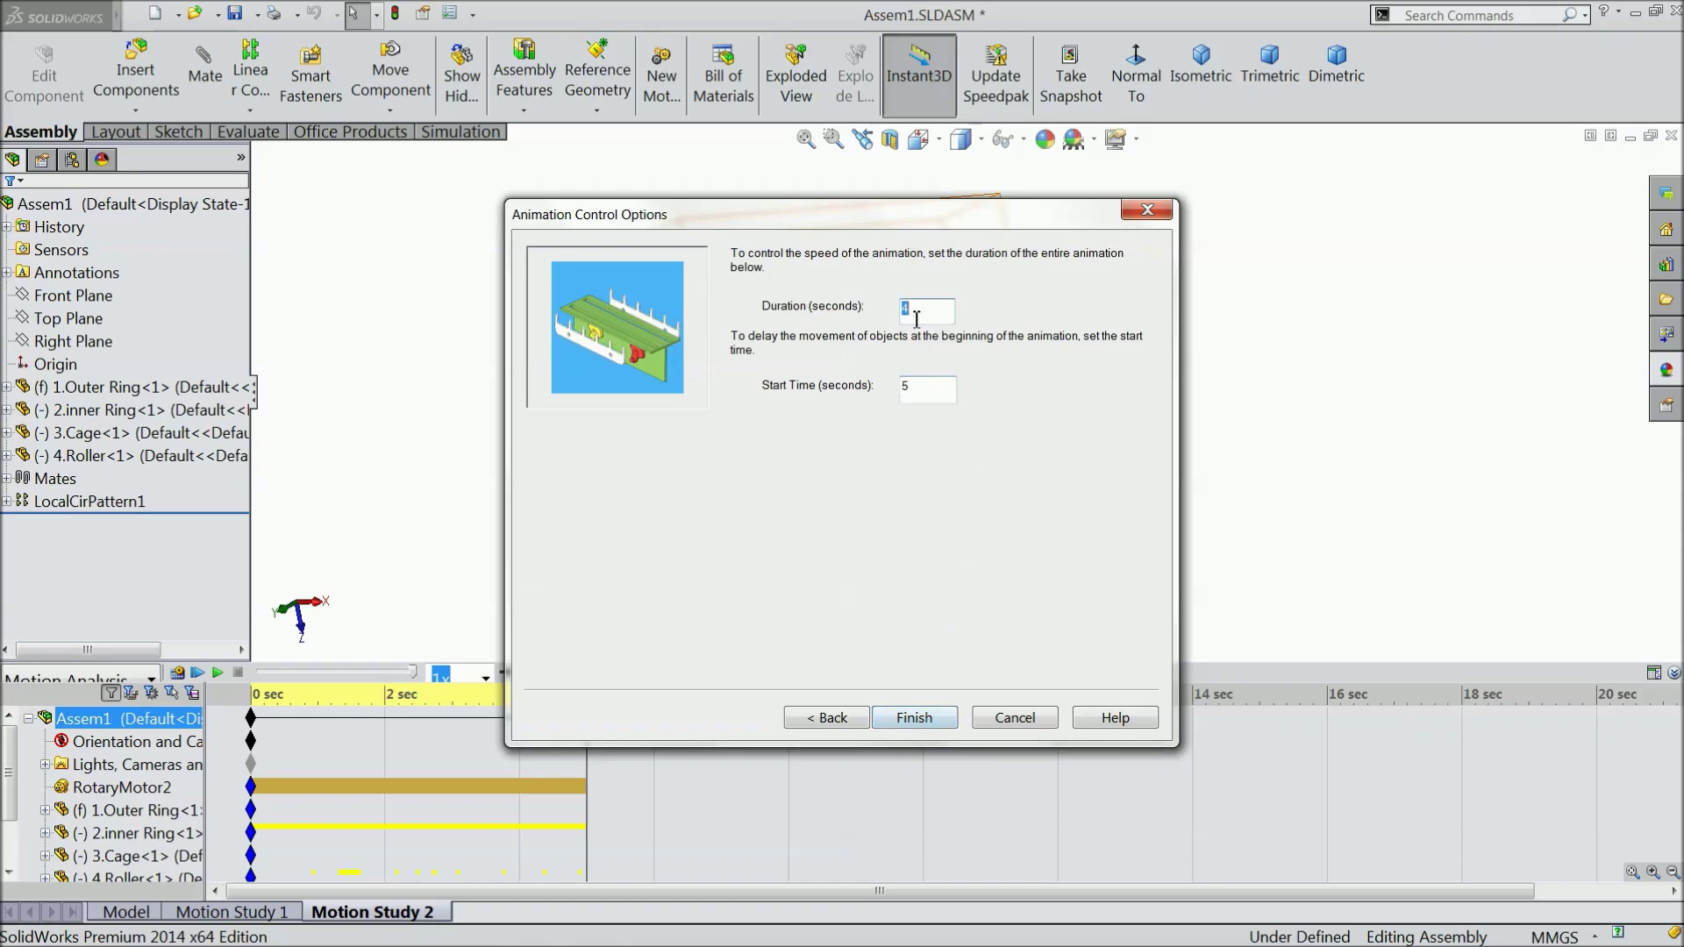
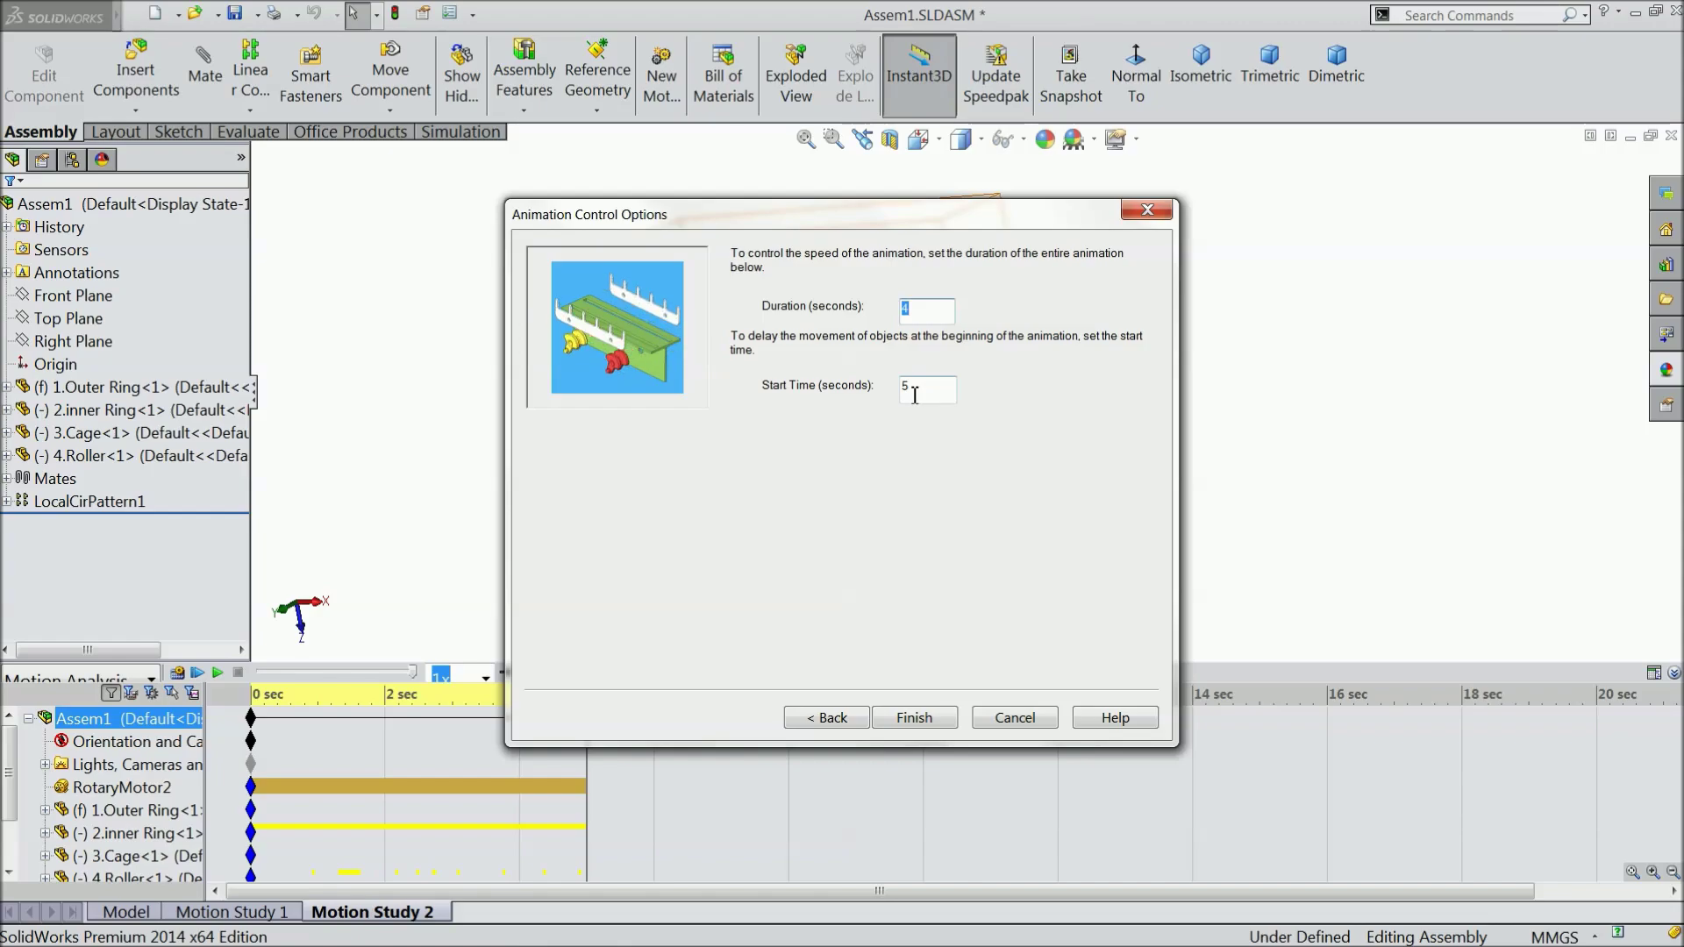
{"action": "left_click", "coordinate": [914, 717]}
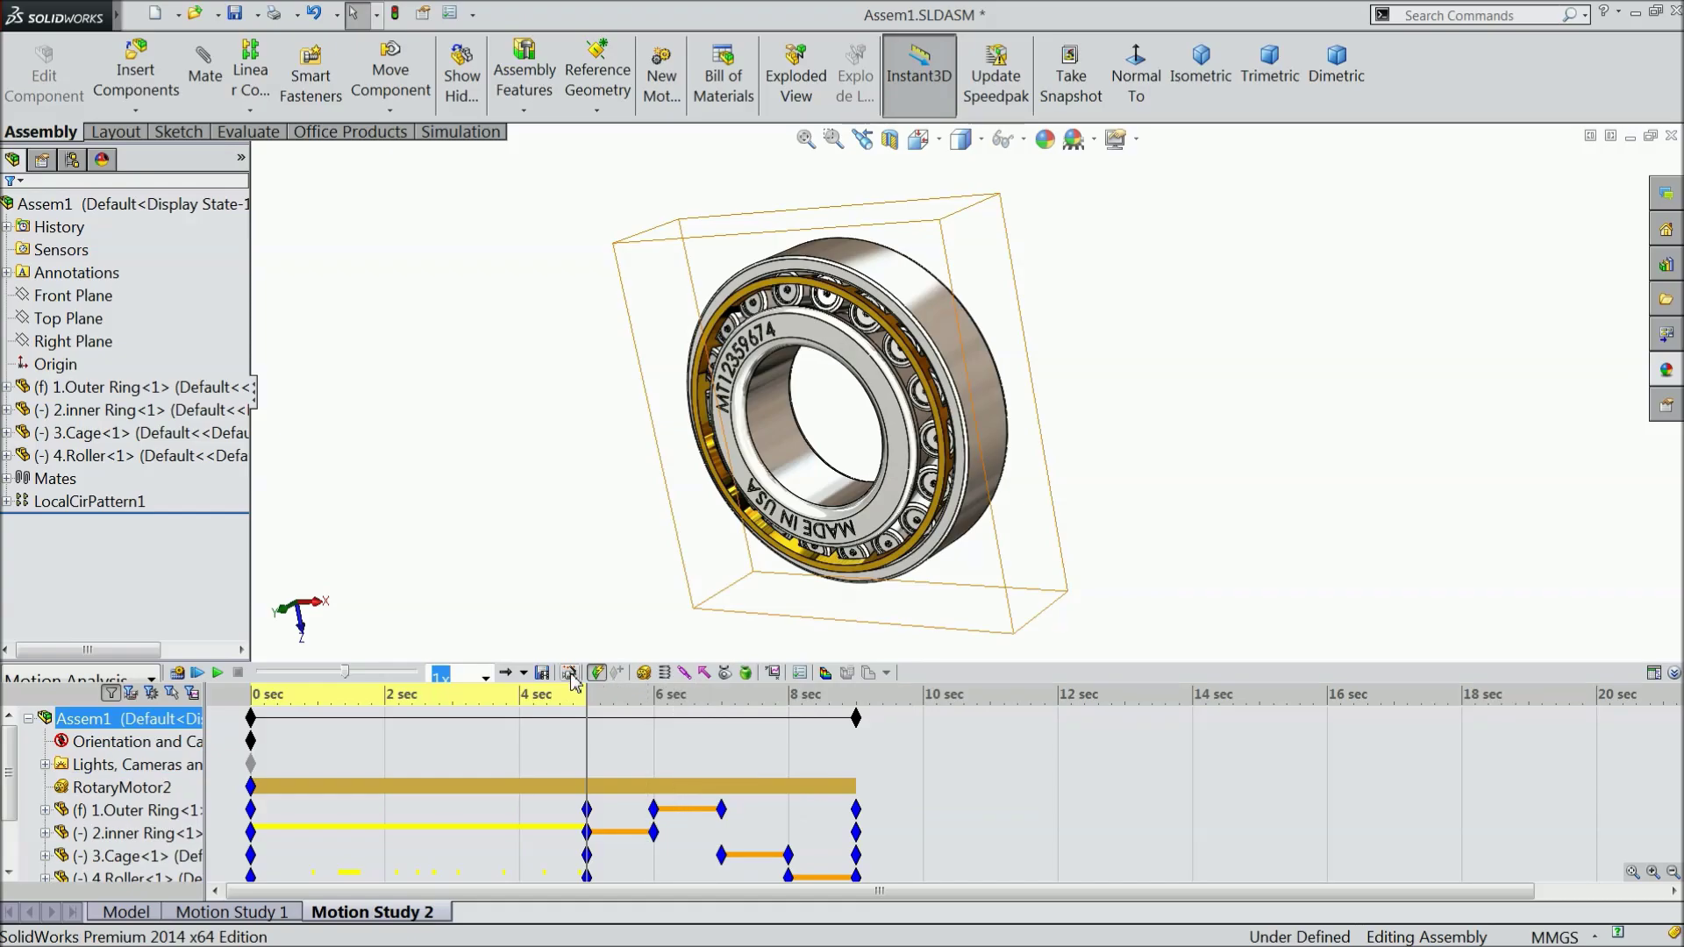
Add a Collapse animation to the motion study with a 4-second duration, starting at 10 seconds
{"action": "left_click", "coordinate": [570, 675]}
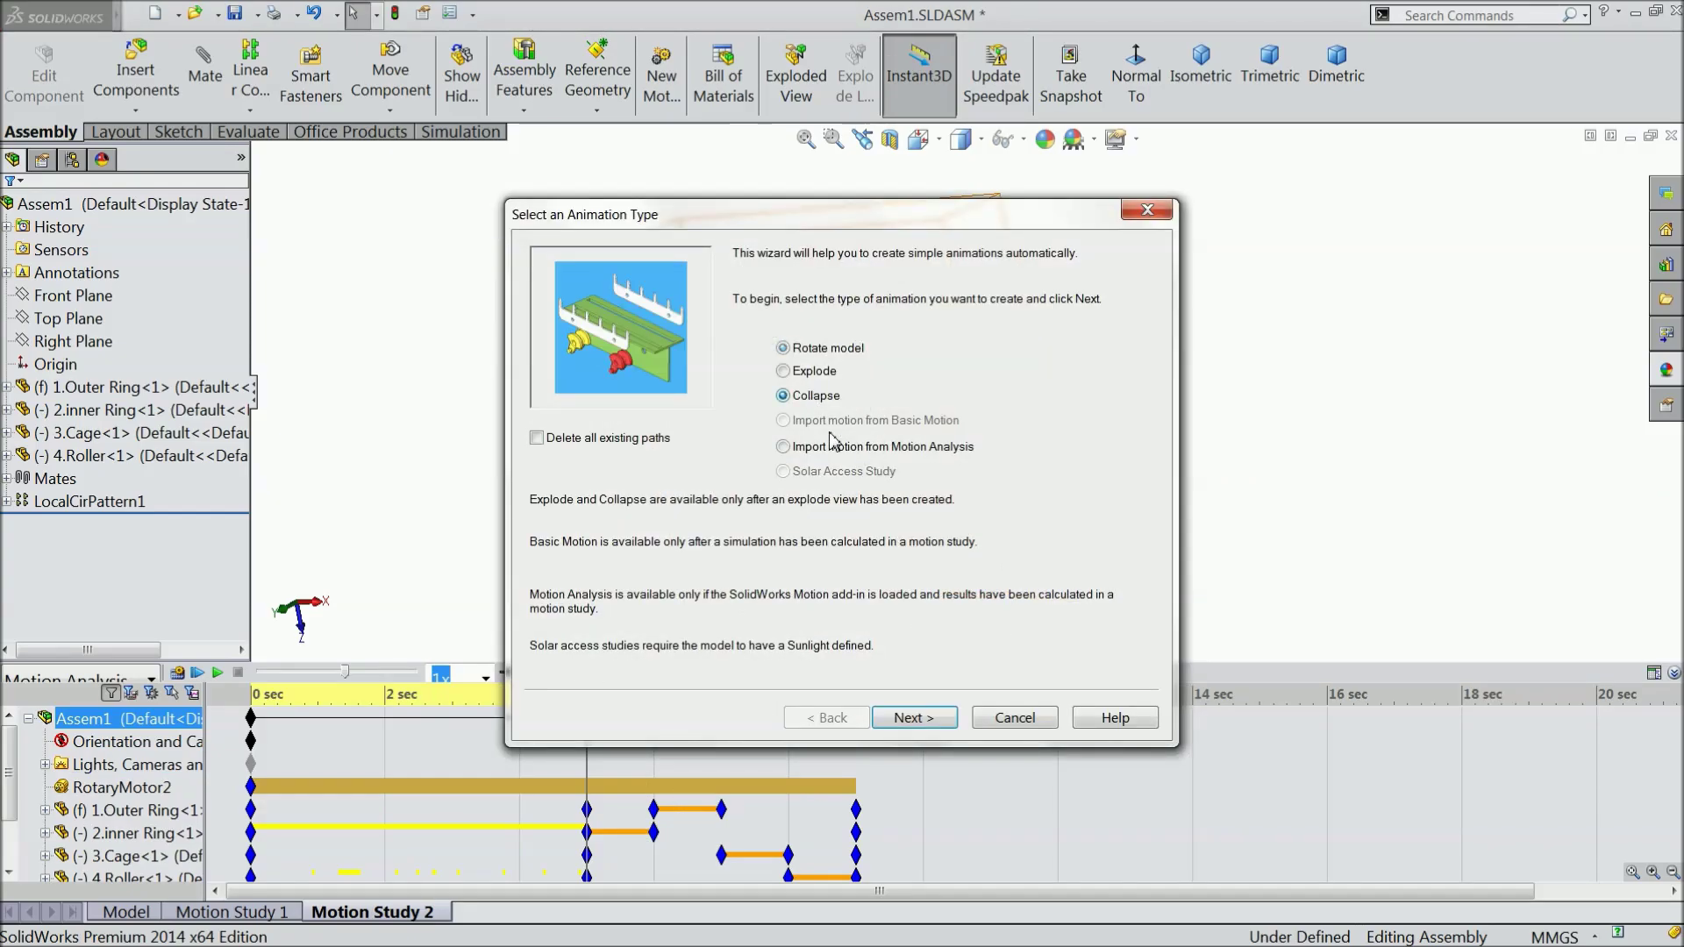
{"action": "left_click", "coordinate": [904, 719]}
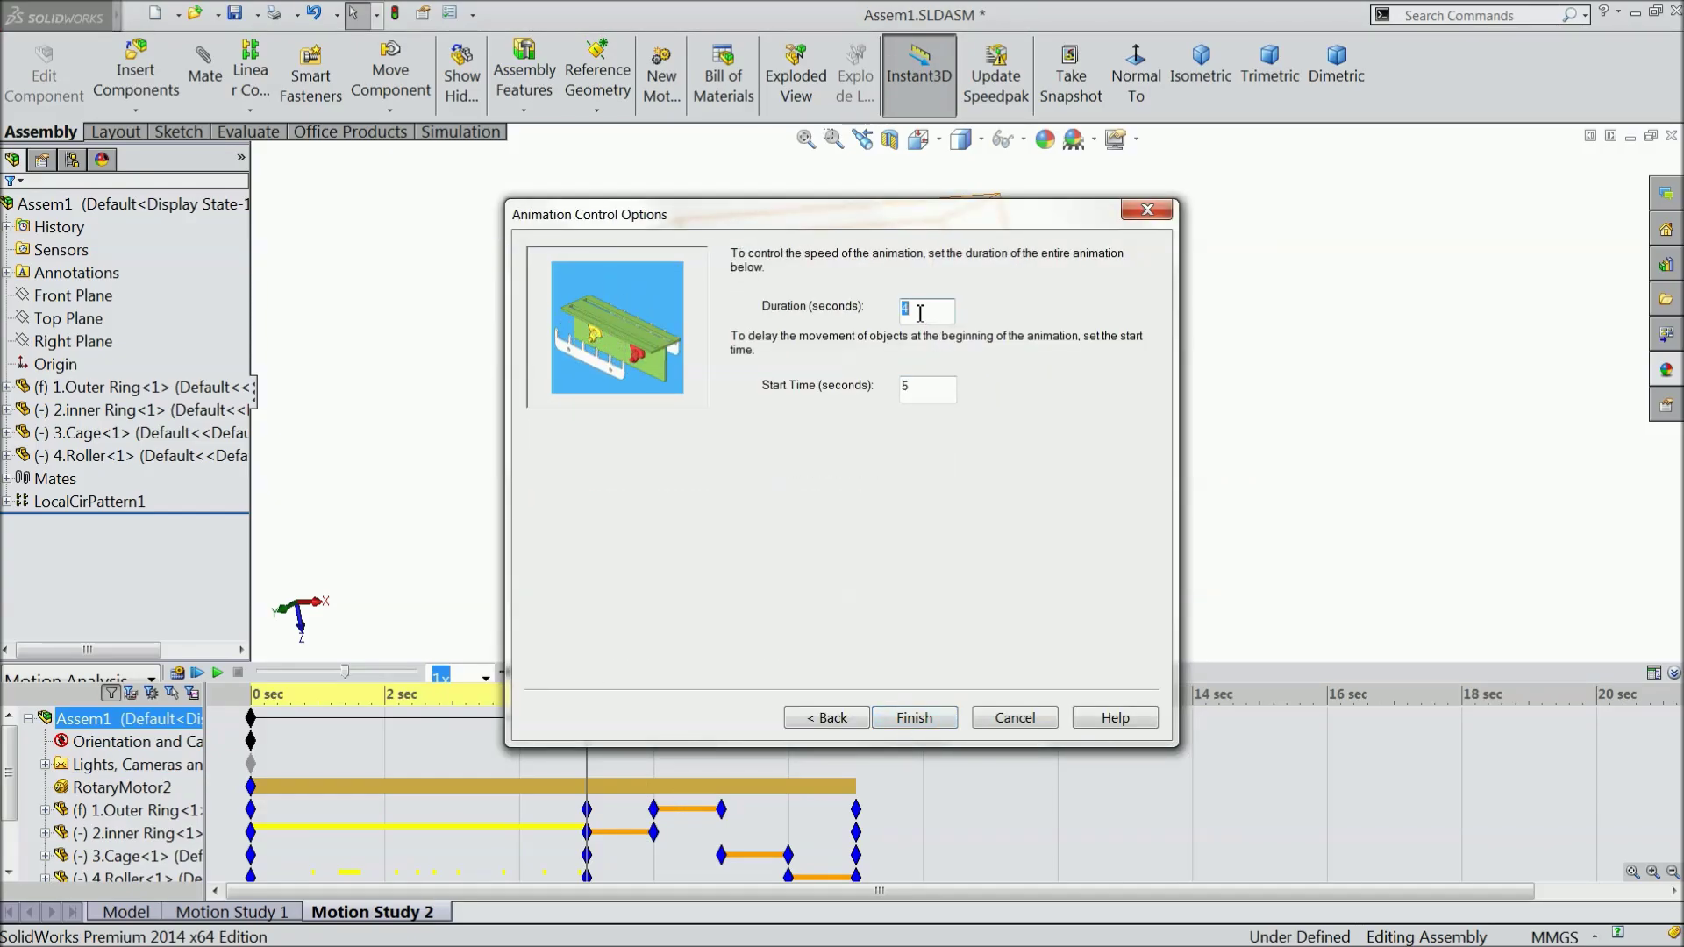
{"action": "double_click", "coordinate": [913, 388]}
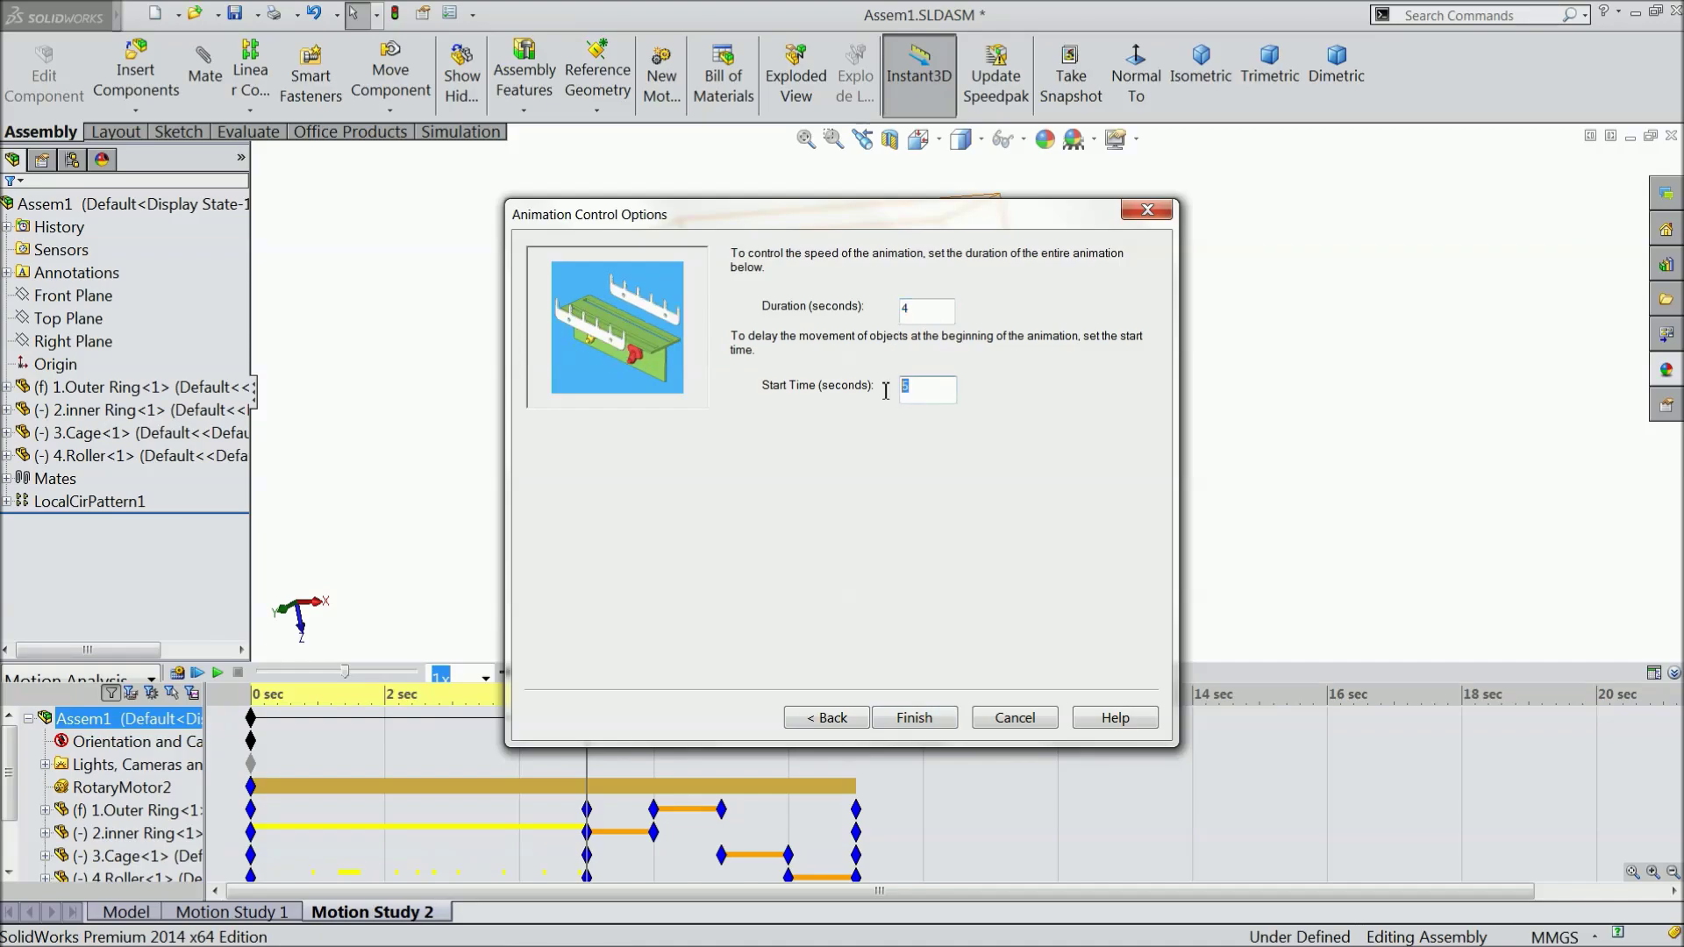
{"action": "type", "text": "10"}
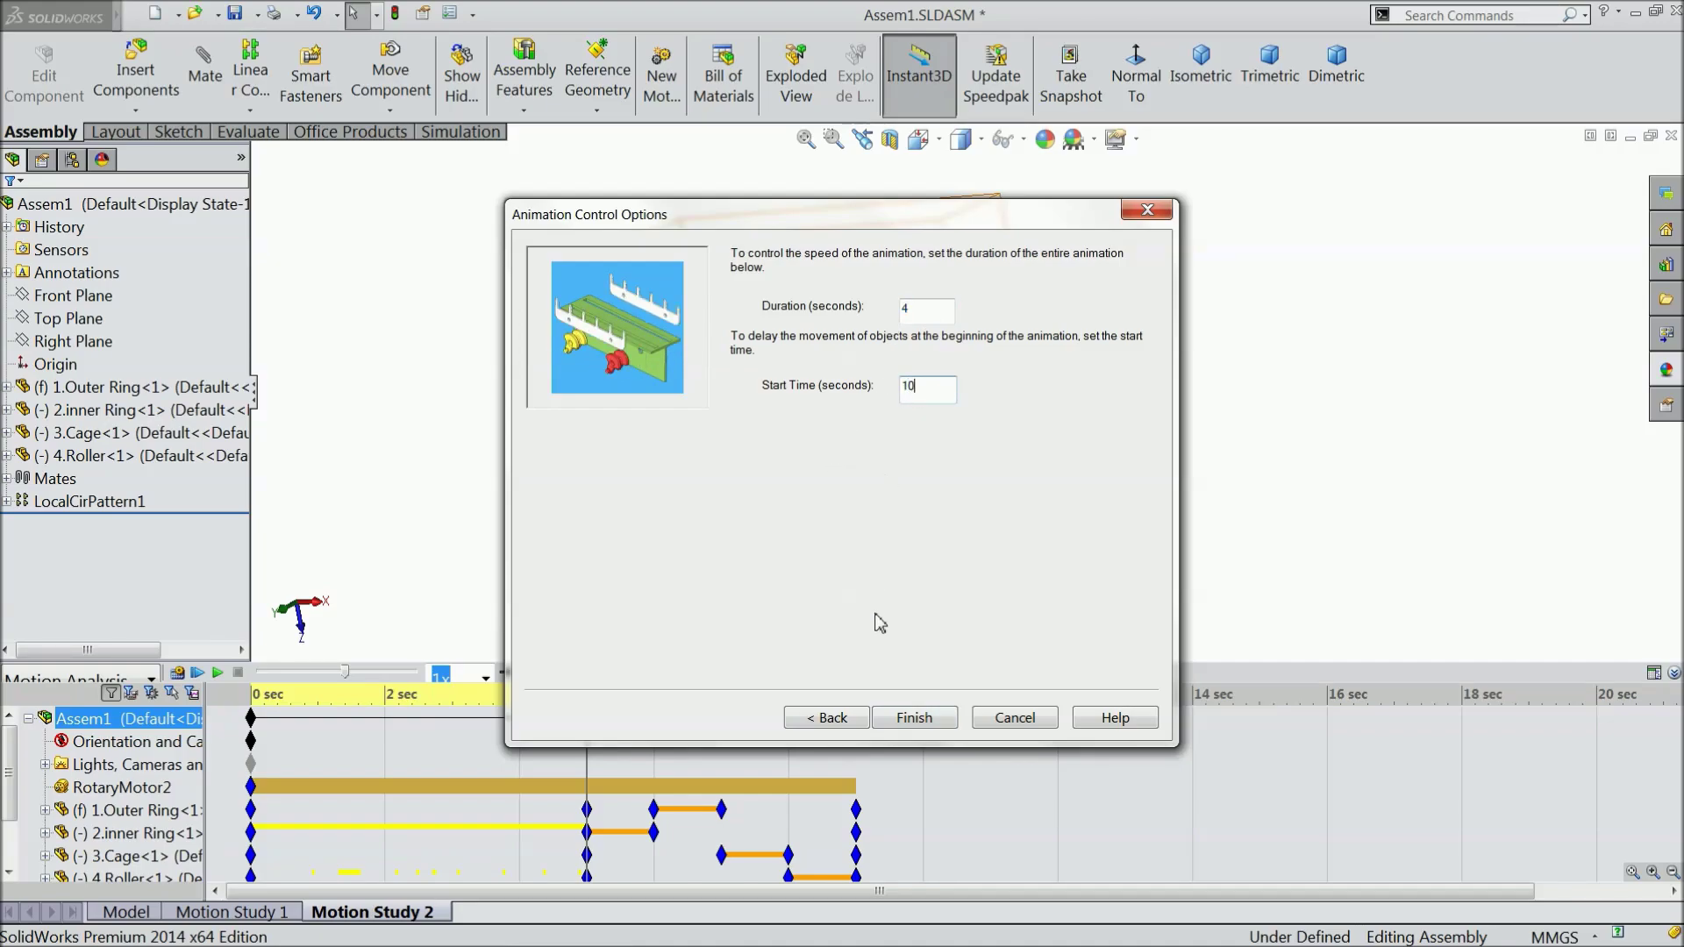
{"action": "left_click", "coordinate": [914, 719]}
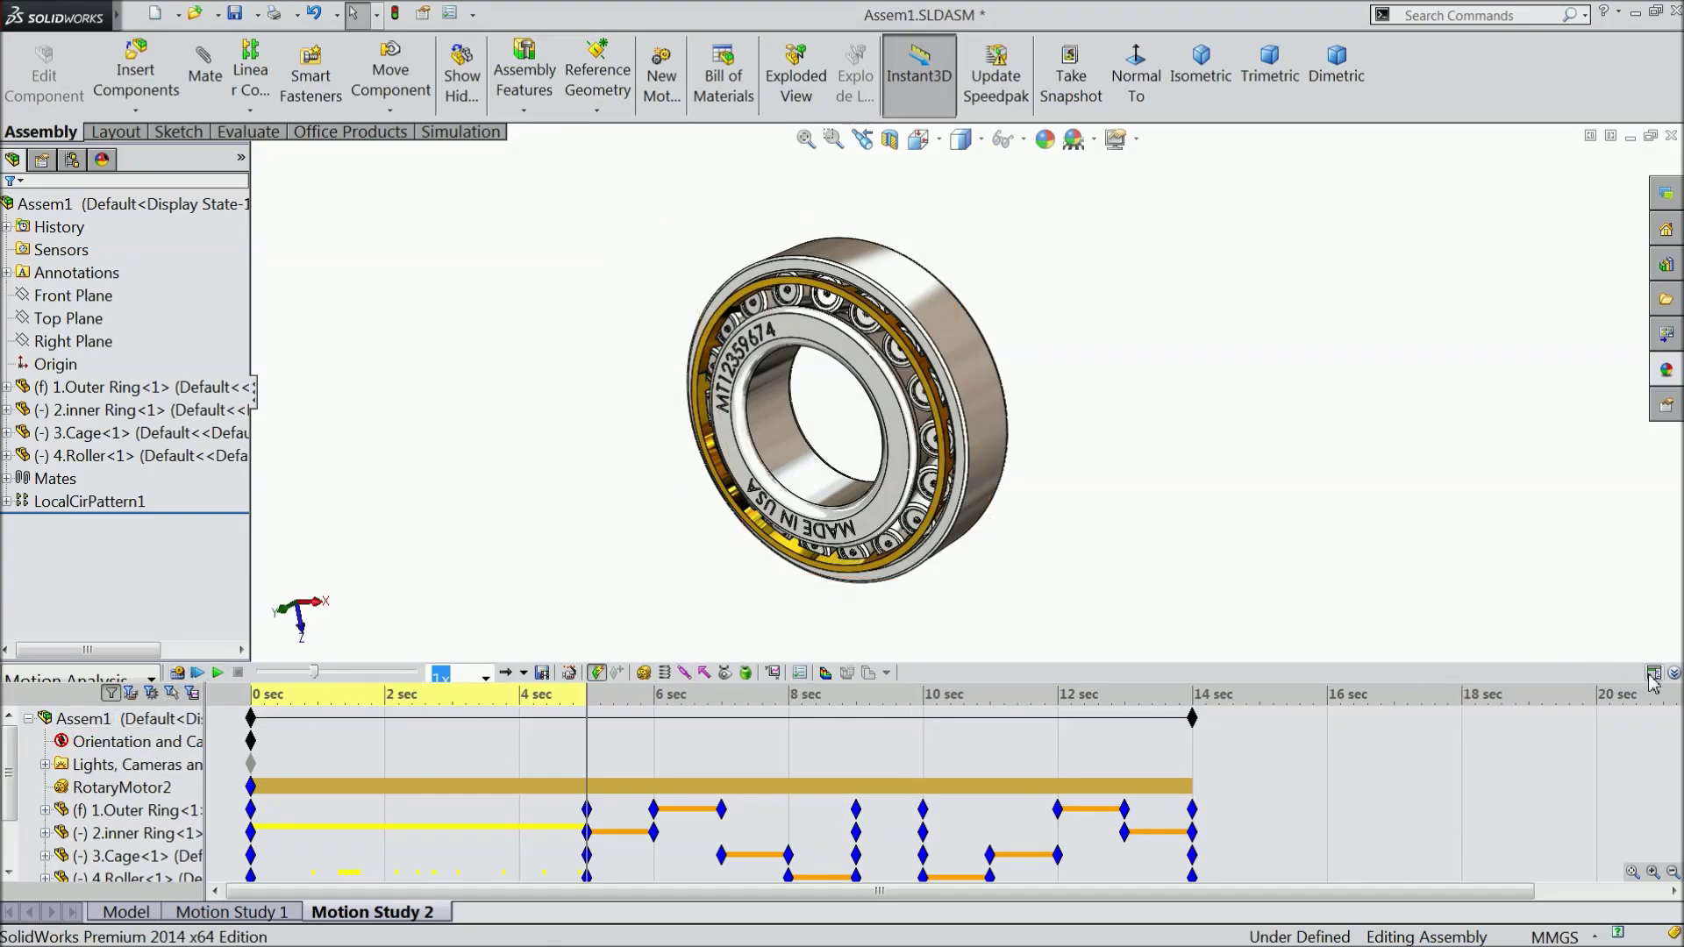
Calculate the motion study with the explode and collapse sequences, then minimise the timeline and play the animation
{"action": "left_click", "coordinate": [242, 712]}
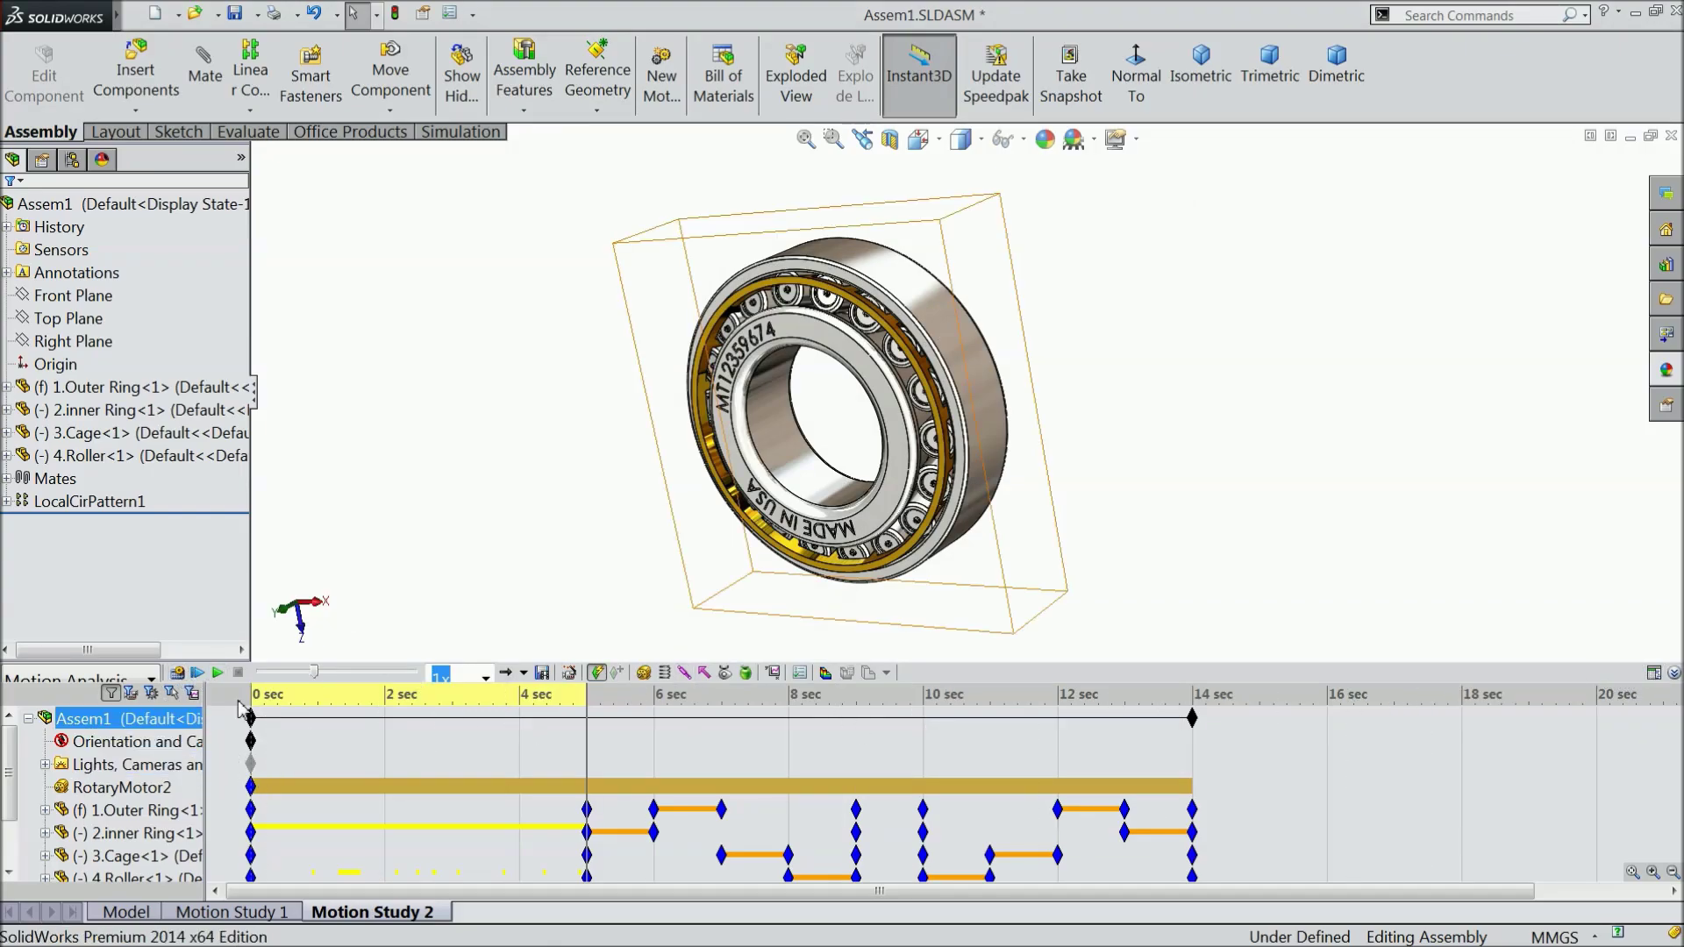
{"action": "left_click", "coordinate": [178, 674]}
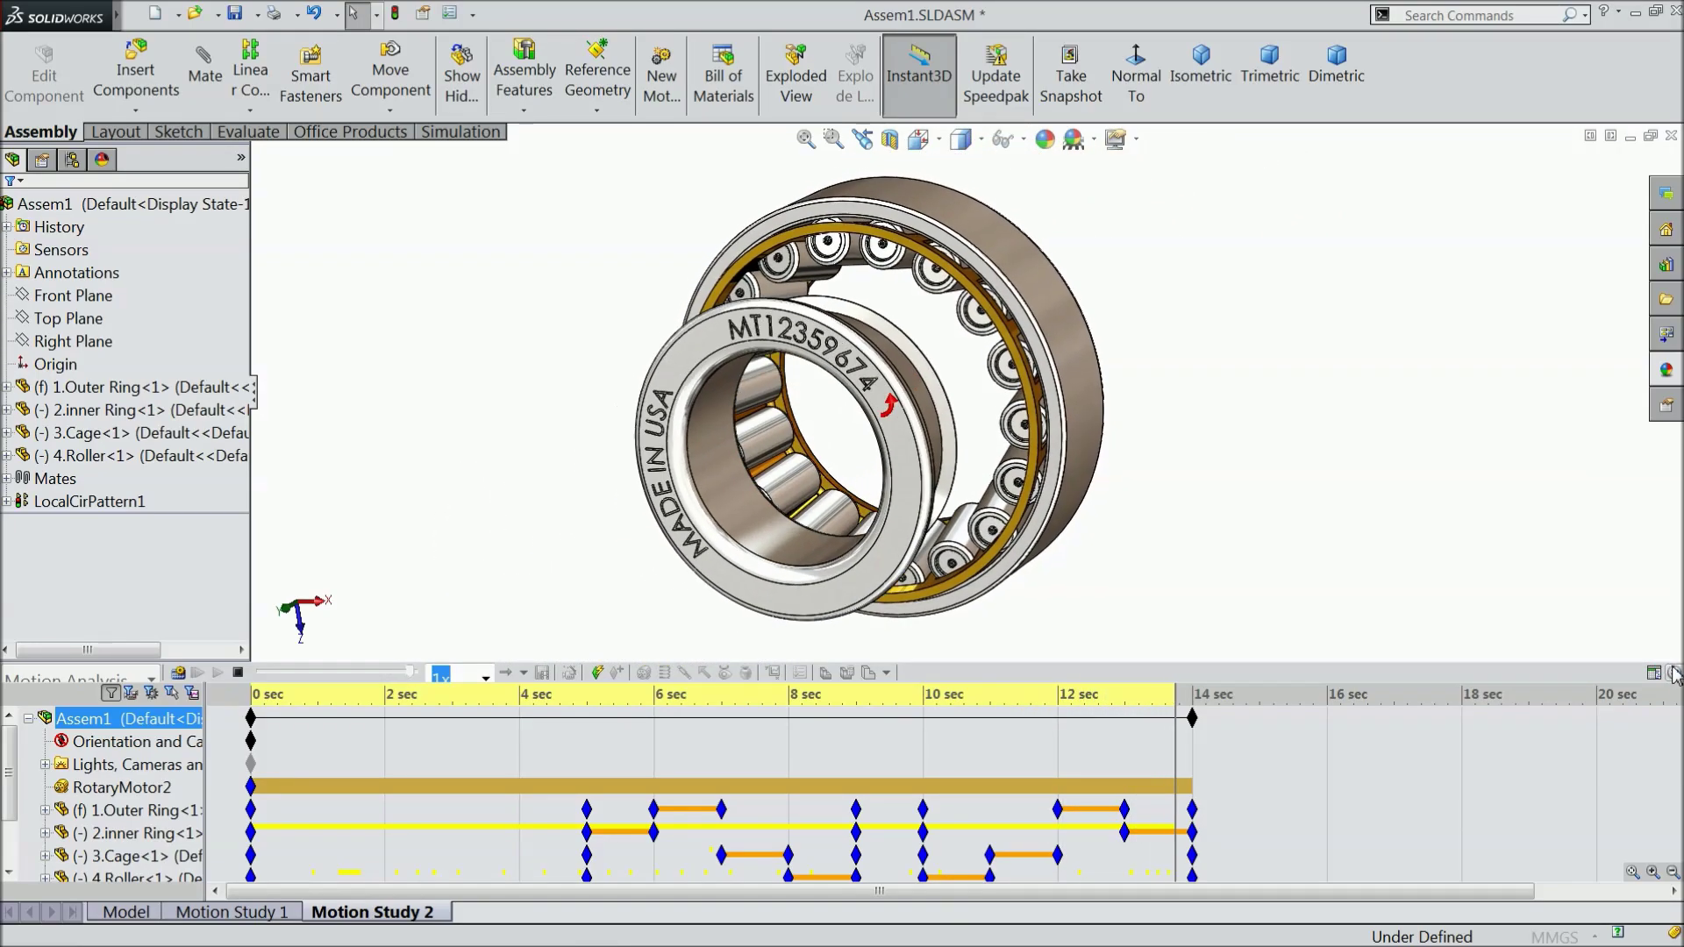
{"action": "left_click", "coordinate": [1674, 673]}
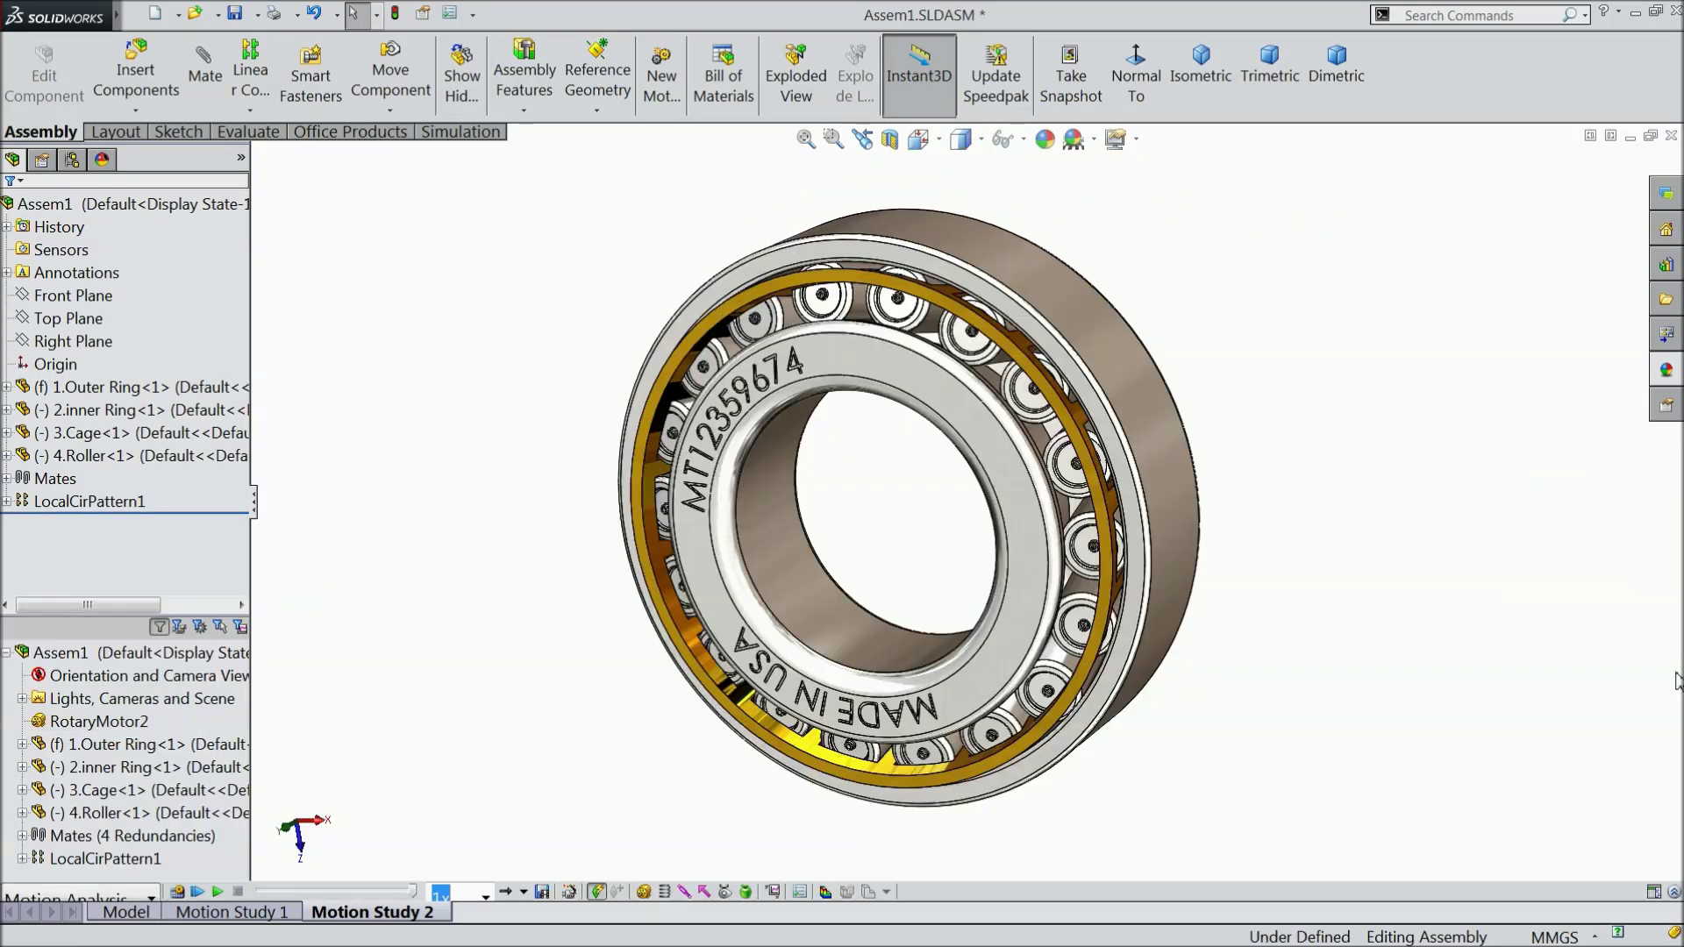
{"action": "left_click", "coordinate": [219, 892]}
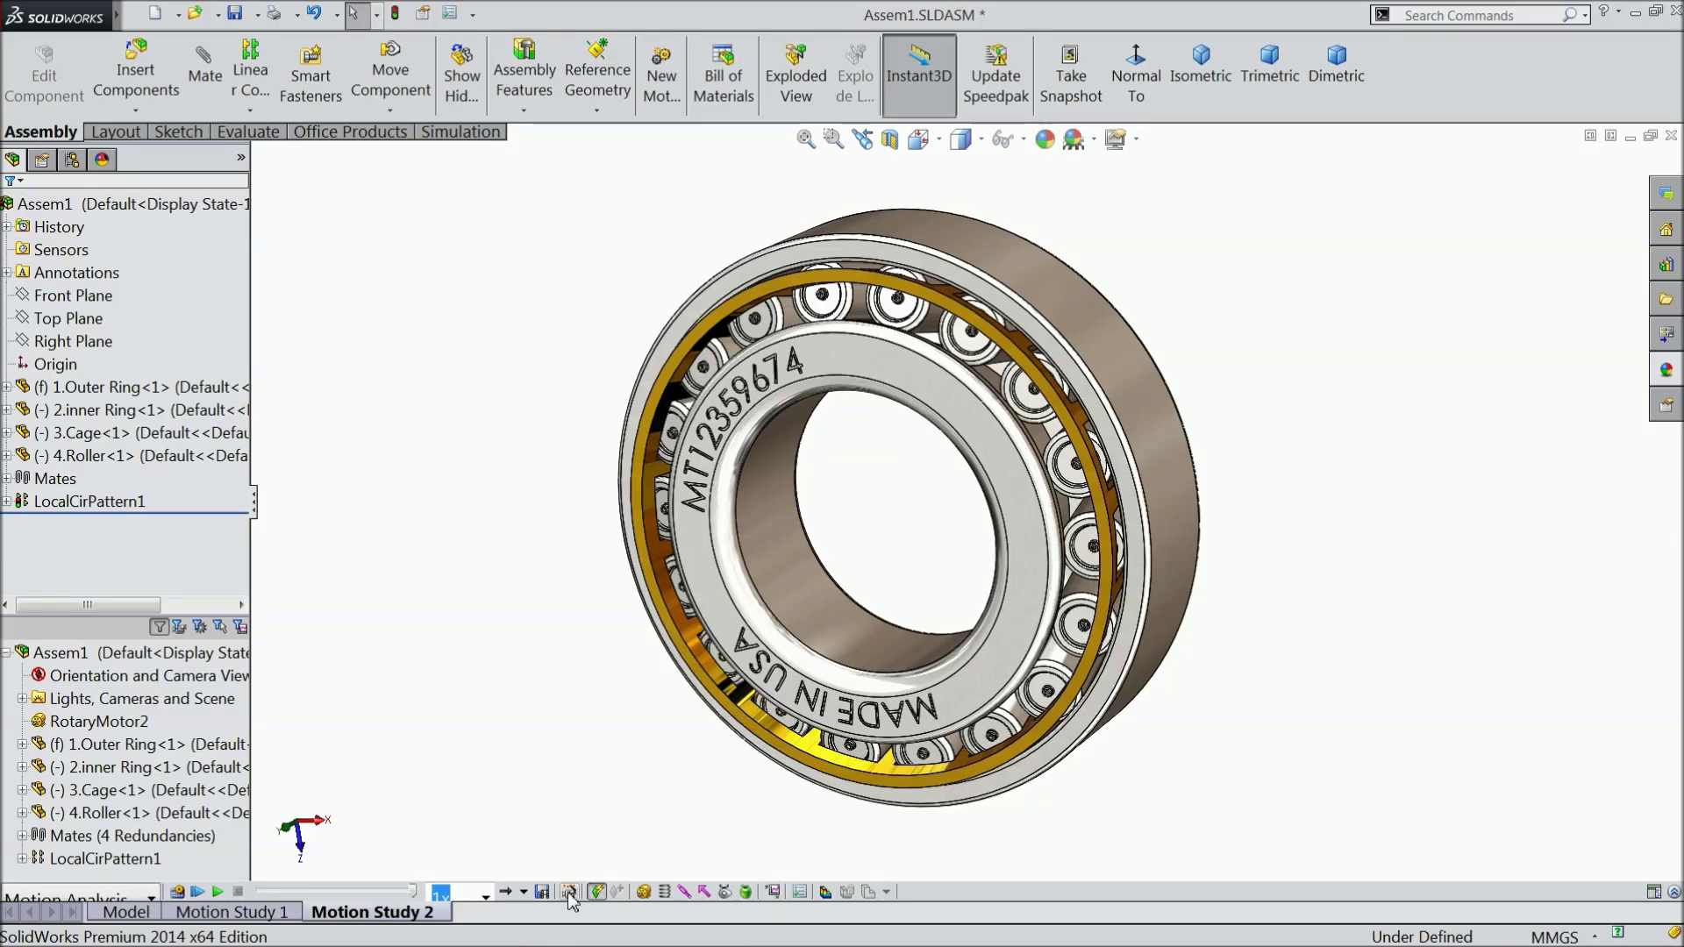
Save the entire animation to the Desktop as Assem1.avi at 16:9, 1920 by 1080 and 25 frames per second, with Microsoft Video 1 compression
{"action": "left_click", "coordinate": [543, 893]}
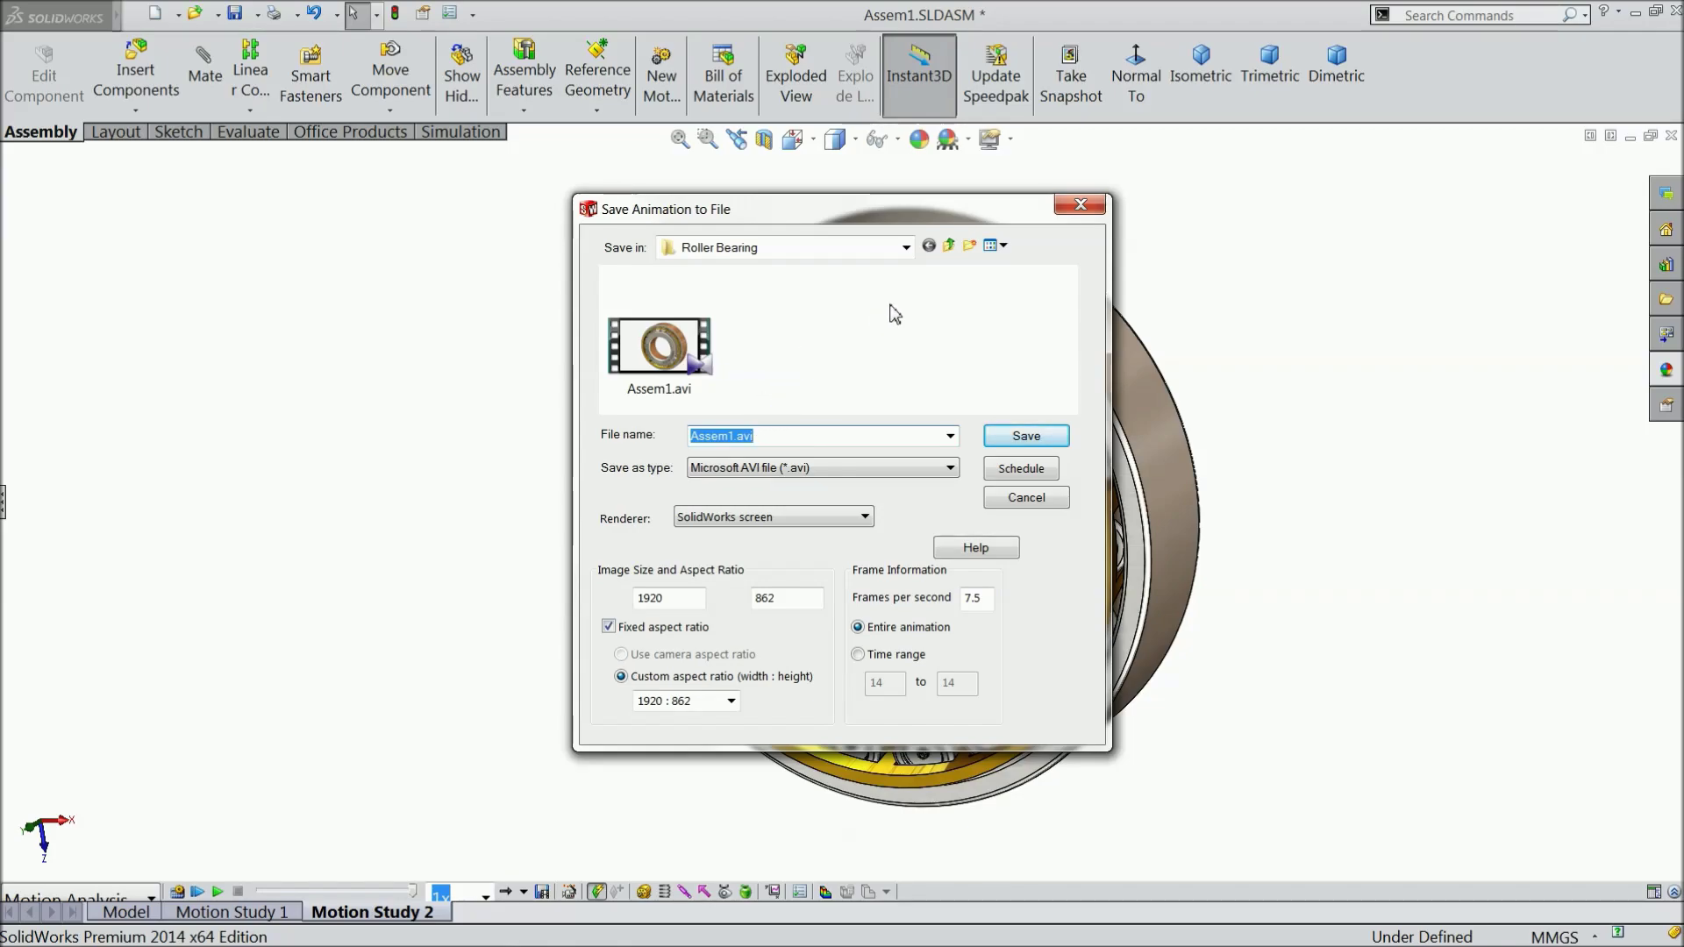
{"action": "left_click", "coordinate": [906, 249]}
{"action": "left_click", "coordinate": [702, 288]}
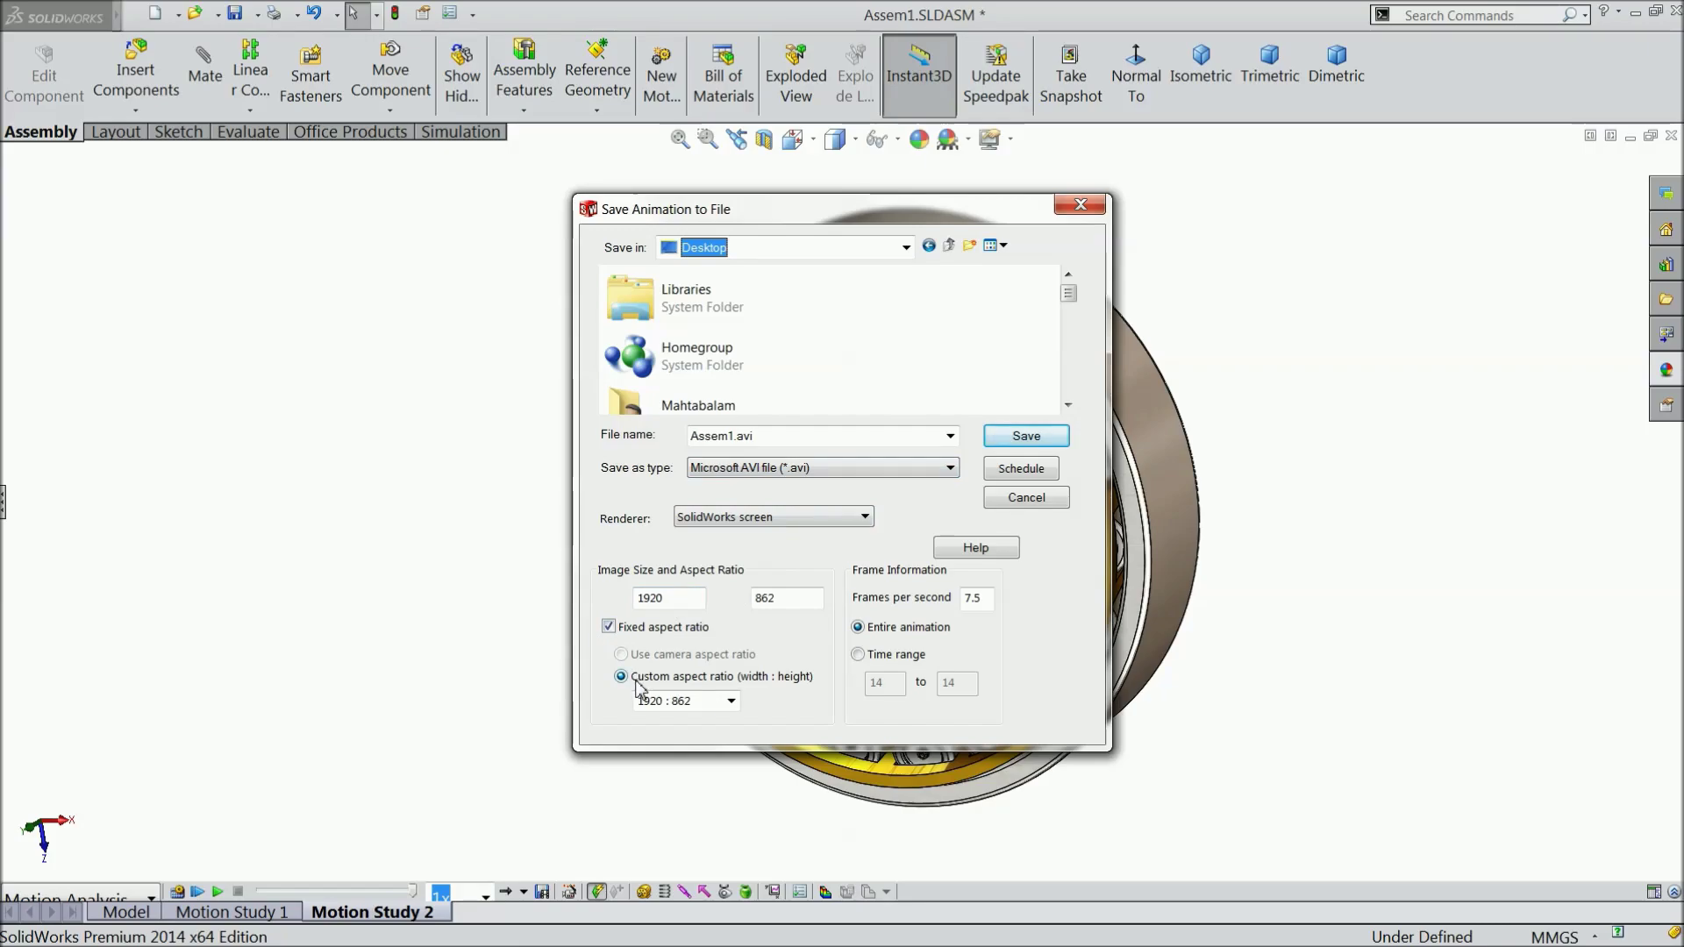
{"action": "left_click", "coordinate": [731, 702]}
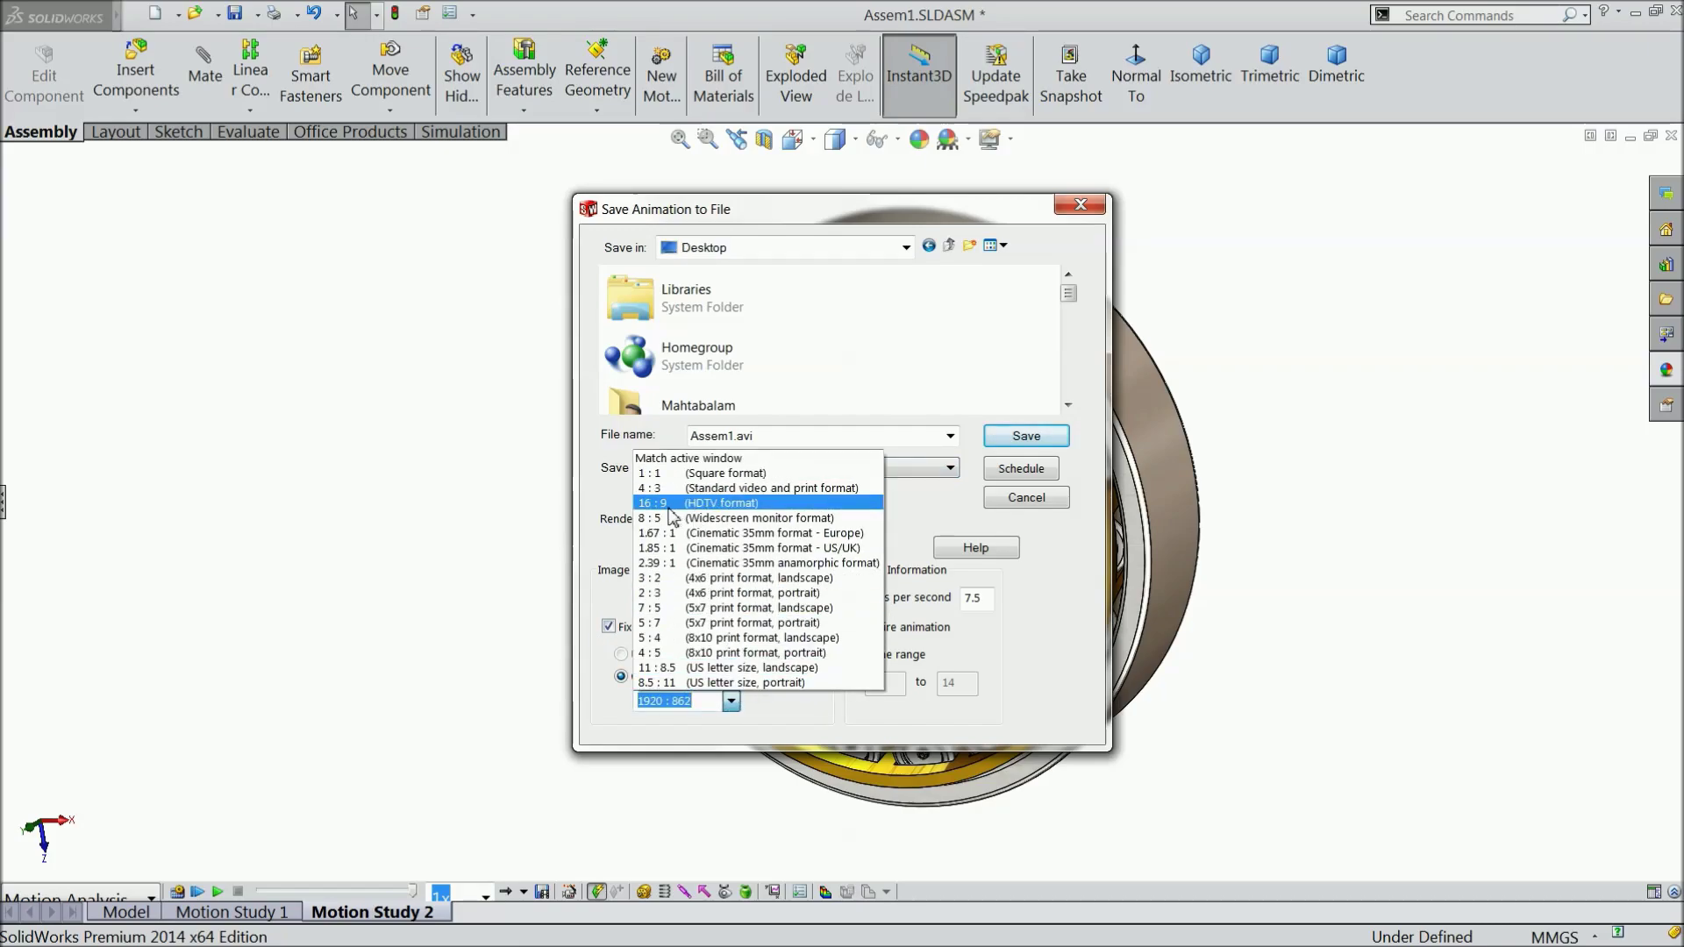
{"action": "left_click", "coordinate": [664, 500]}
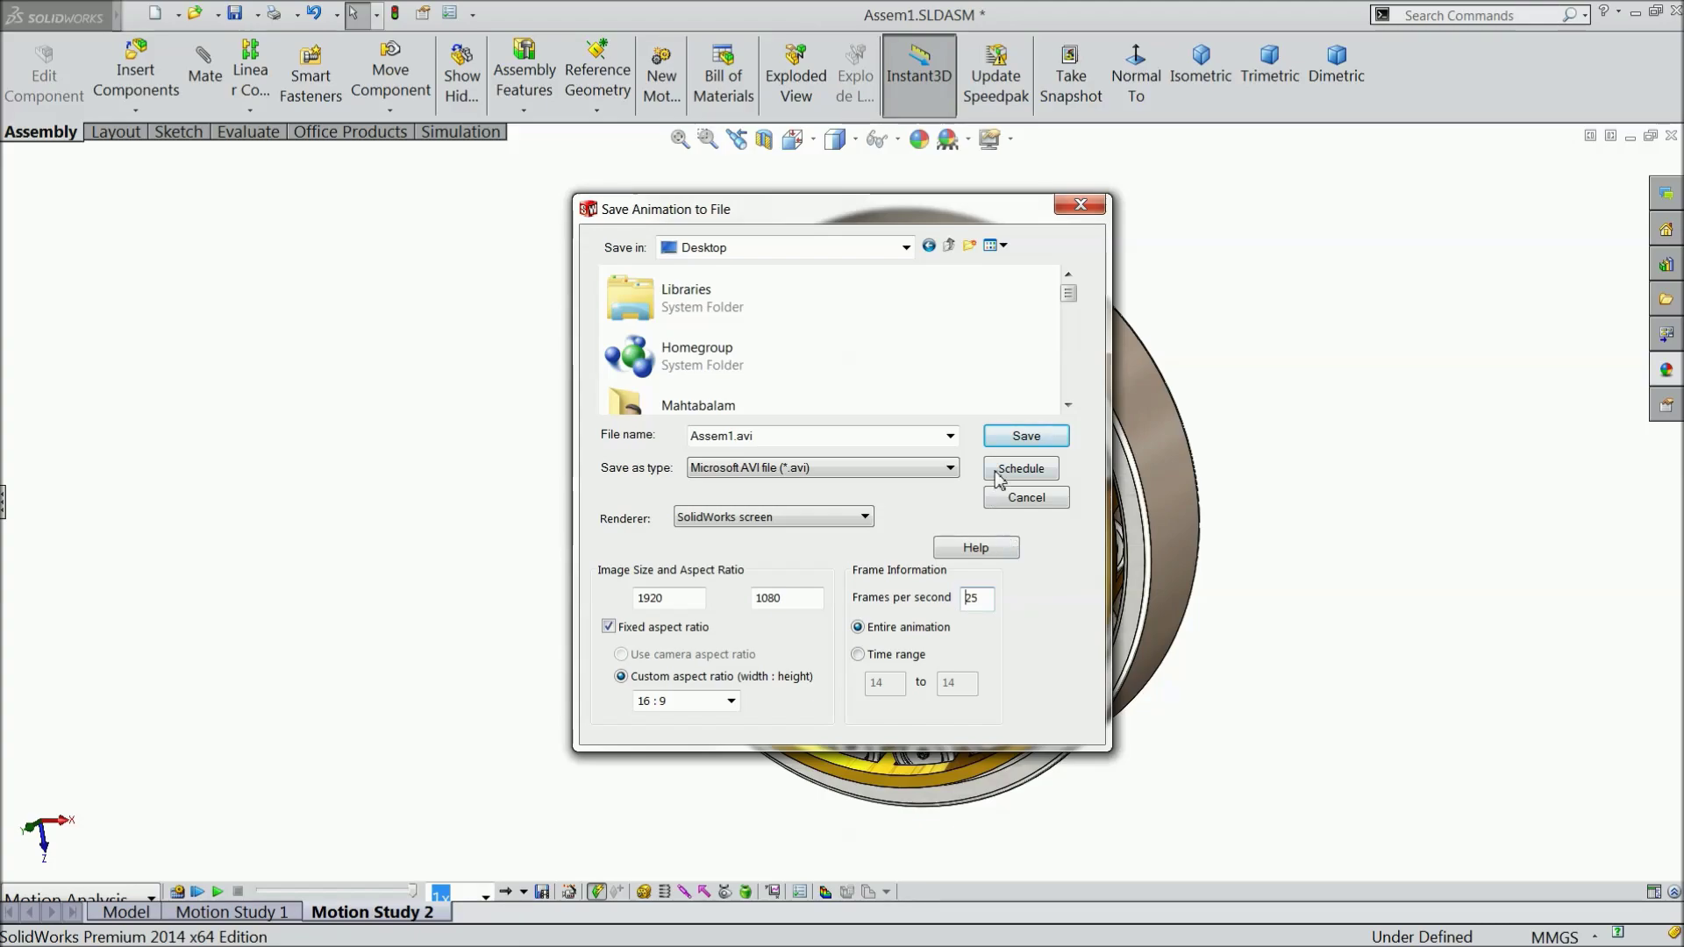
{"action": "left_click", "coordinate": [1022, 437]}
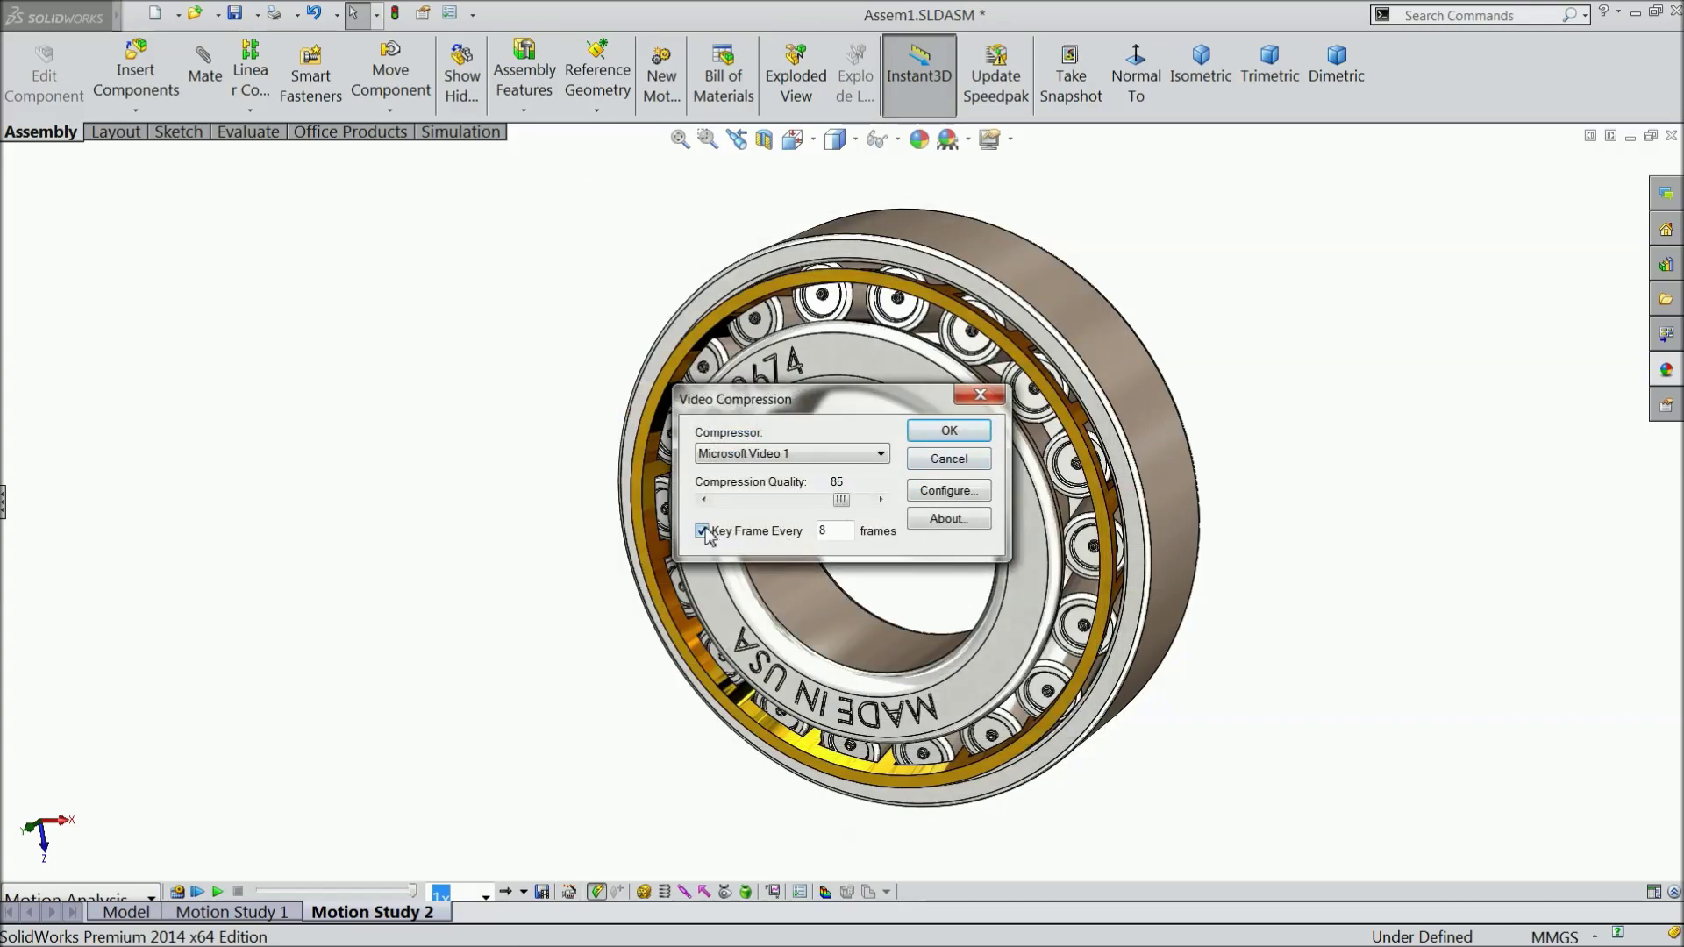
{"action": "left_click", "coordinate": [947, 431]}
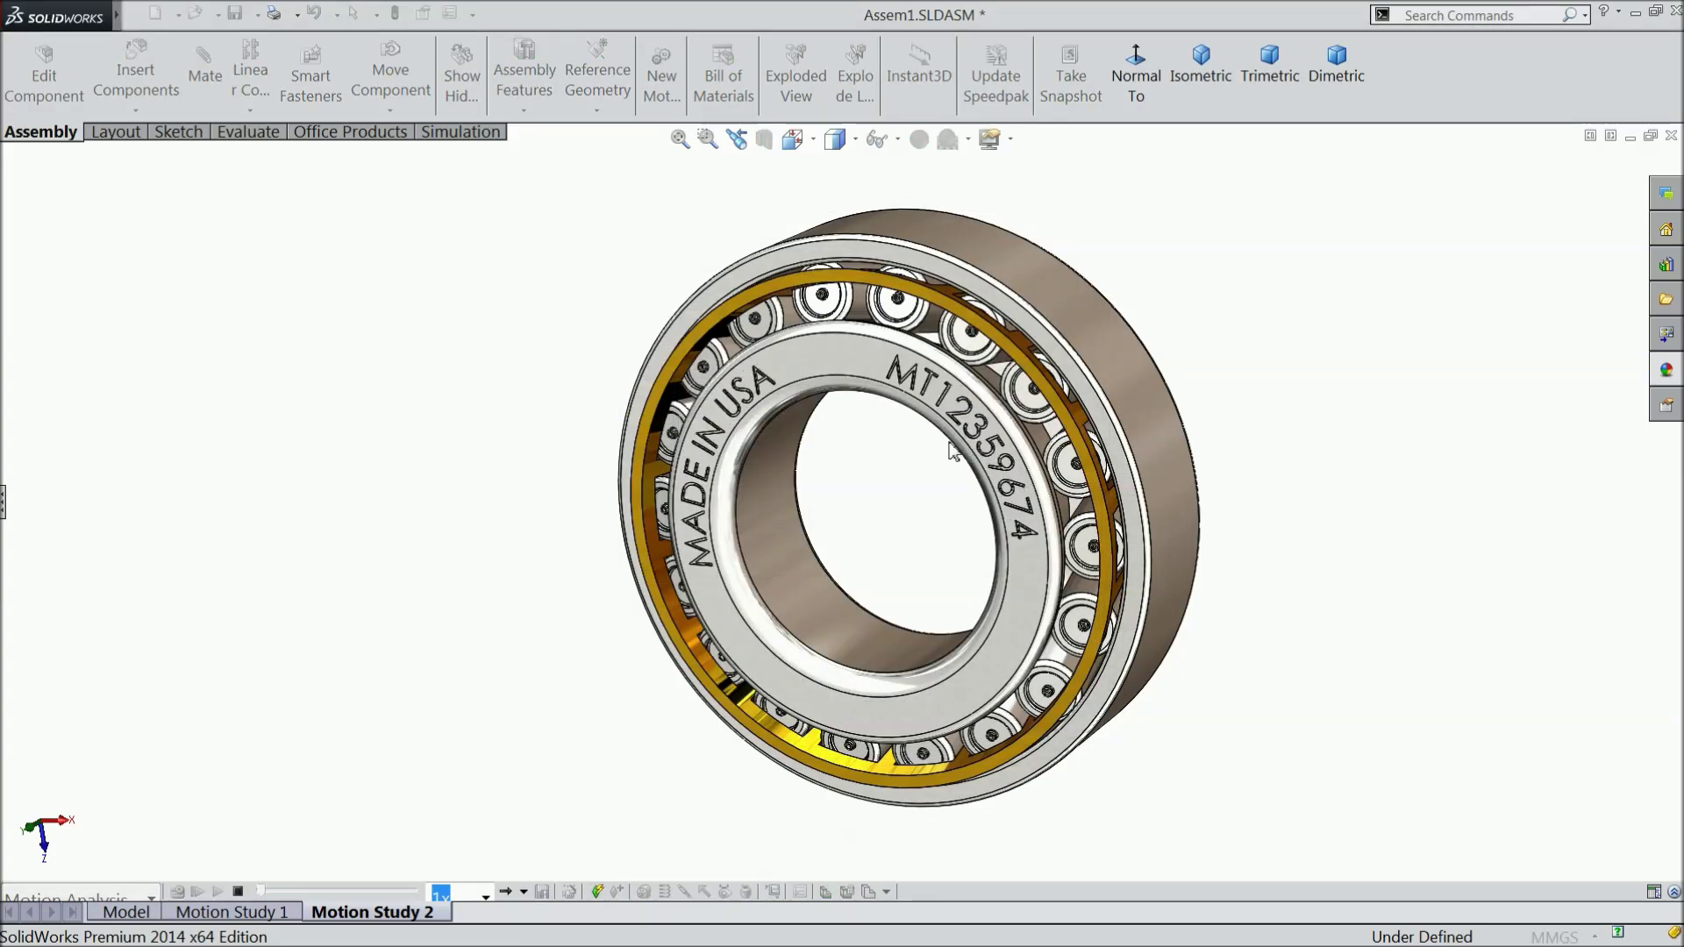